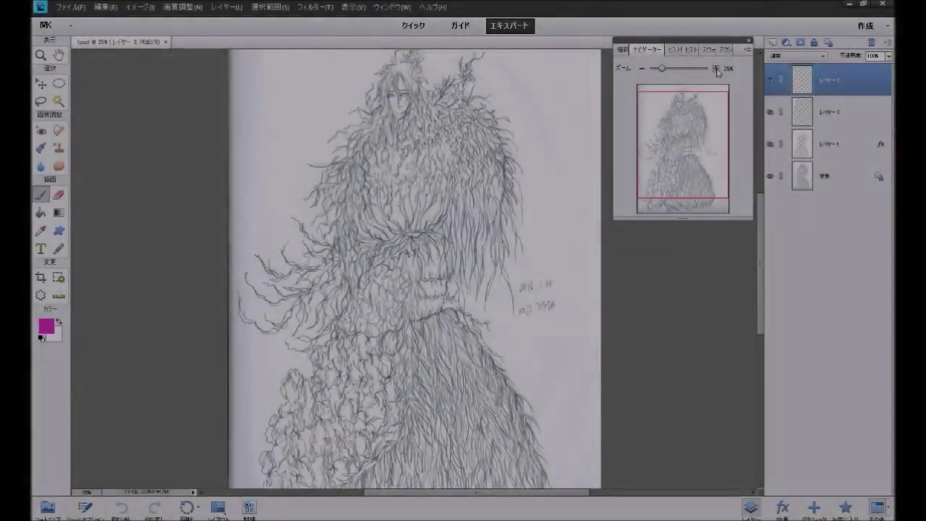
# Step: Paint soft magenta blush on both cheeks of the figure's face with the 35 px brush at 11% opacity
pyautogui.click(716, 69)
pyautogui.click(716, 68)
pyautogui.moveTo(682, 150); pyautogui.dragTo(677, 98)
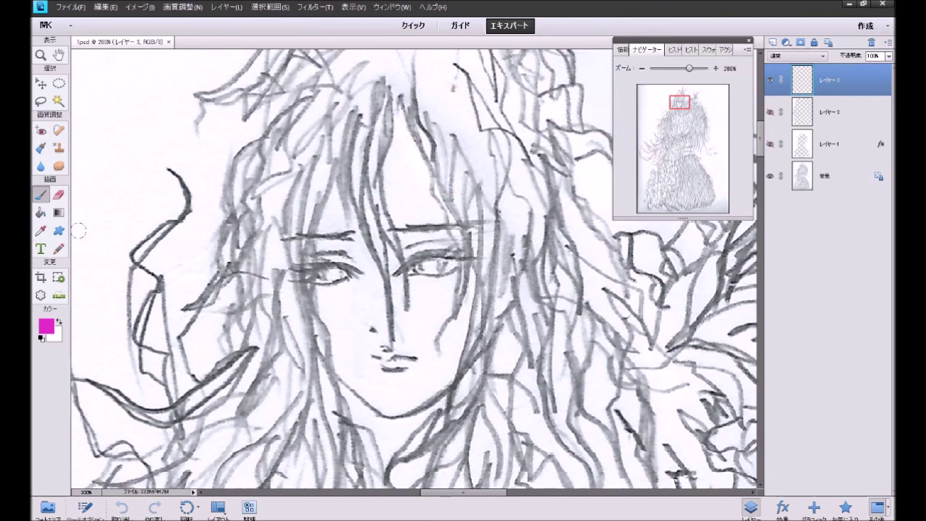
pyautogui.click(42, 196)
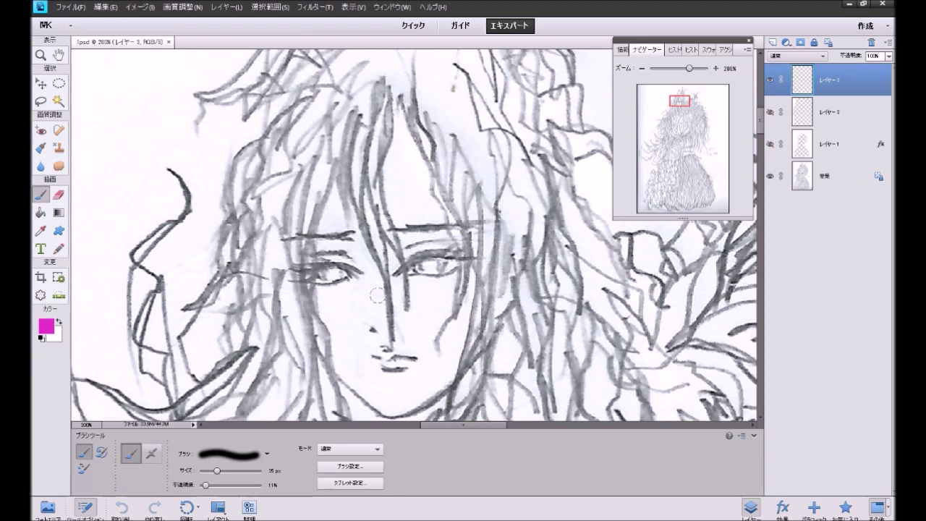
pyautogui.moveTo(429, 299)
pyautogui.mouseDown()
pyautogui.moveTo(462, 291)
pyautogui.moveTo(440, 290)
pyautogui.moveTo(451, 296)
pyautogui.mouseUp()
pyautogui.moveTo(314, 296); pyautogui.dragTo(340, 301)
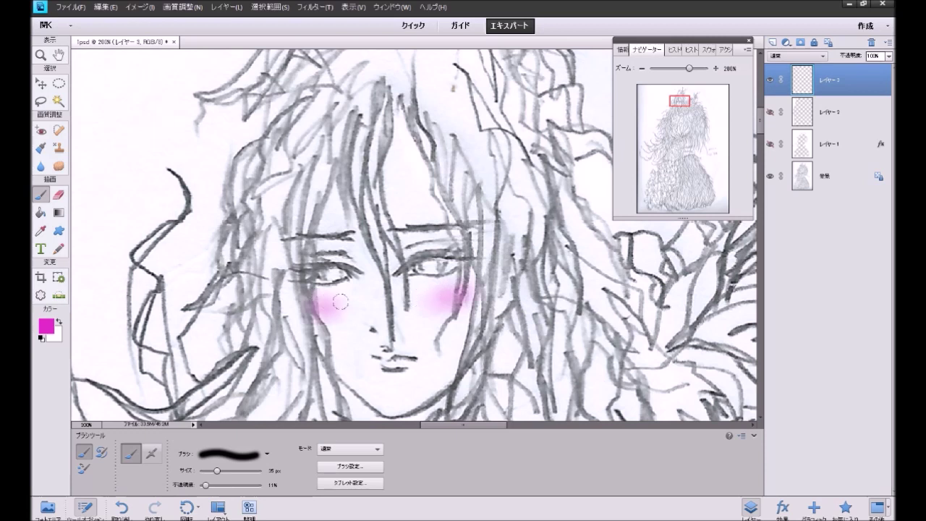
pyautogui.click(330, 299)
pyautogui.click(474, 276)
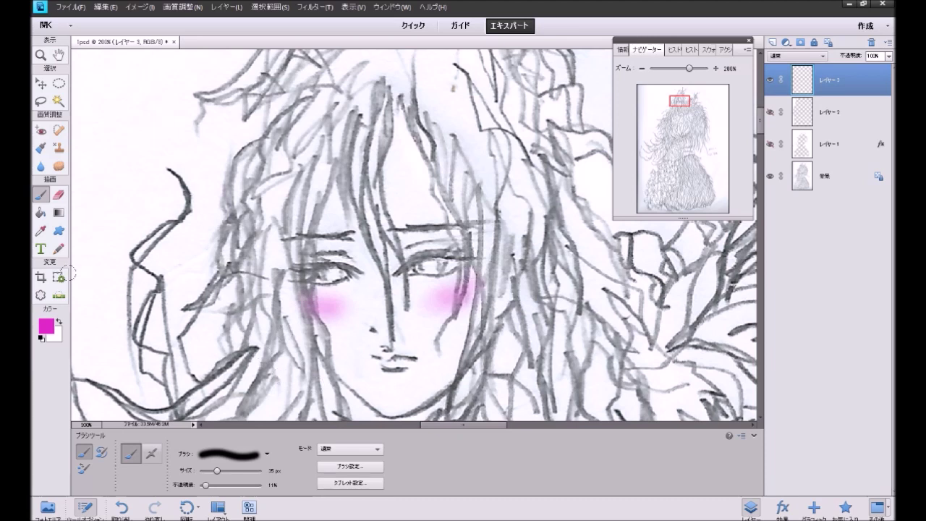
# Step: Tint the lips magenta with the 13 px soft round brush
pyautogui.click(230, 454)
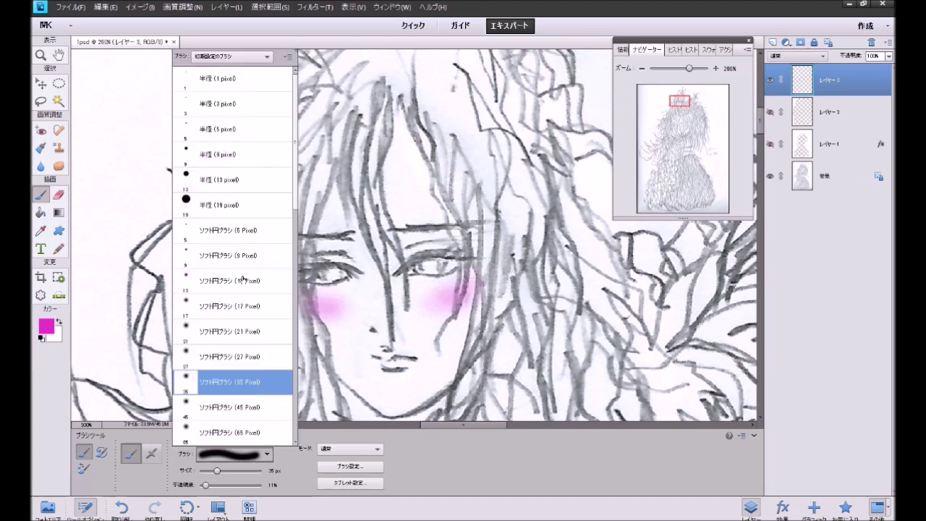
pyautogui.click(243, 279)
pyautogui.click(388, 364)
pyautogui.moveTo(395, 364)
pyautogui.mouseDown()
pyautogui.moveTo(409, 367)
pyautogui.moveTo(381, 366)
pyautogui.moveTo(409, 361)
pyautogui.moveTo(393, 368)
pyautogui.mouseUp()
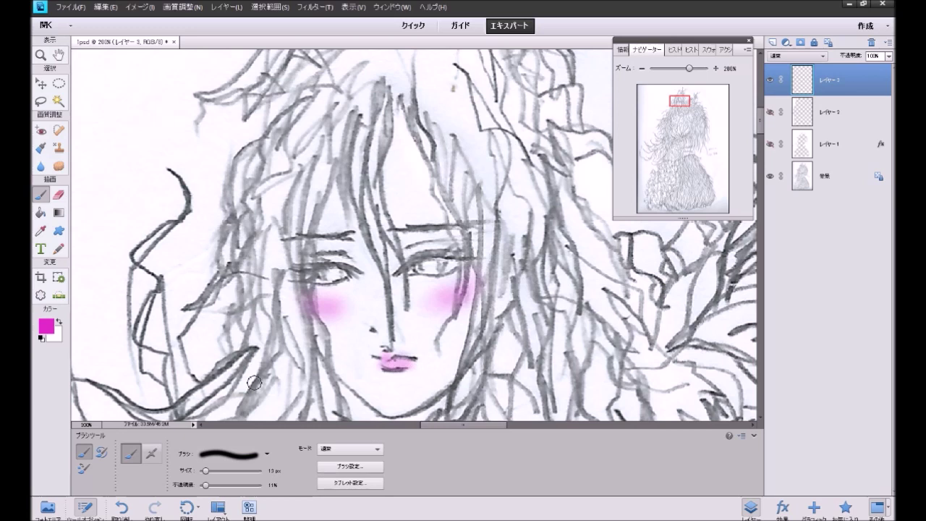
# Step: Shade the eyelids, the side of the nose and the area under the chin with very dark purple (#160314)
pyautogui.click(45, 326)
pyautogui.click(215, 343)
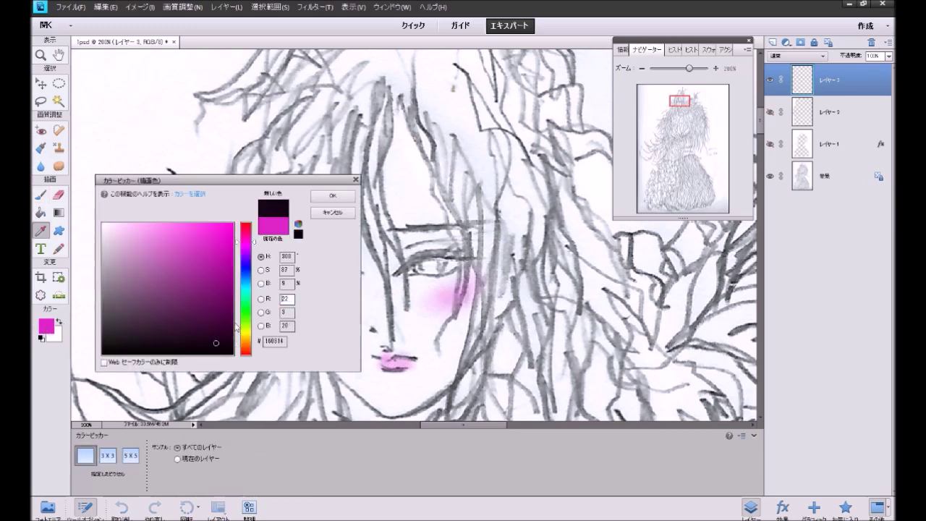
pyautogui.click(333, 195)
pyautogui.moveTo(398, 269)
pyautogui.mouseDown()
pyautogui.moveTo(466, 253)
pyautogui.moveTo(420, 253)
pyautogui.moveTo(477, 255)
pyautogui.moveTo(452, 240)
pyautogui.moveTo(396, 247)
pyautogui.moveTo(474, 240)
pyautogui.mouseUp()
pyautogui.moveTo(363, 268)
pyautogui.mouseDown()
pyautogui.moveTo(311, 265)
pyautogui.moveTo(366, 271)
pyautogui.moveTo(313, 248)
pyautogui.moveTo(347, 256)
pyautogui.moveTo(358, 271)
pyautogui.moveTo(372, 305)
pyautogui.moveTo(368, 341)
pyautogui.moveTo(350, 319)
pyautogui.mouseUp()
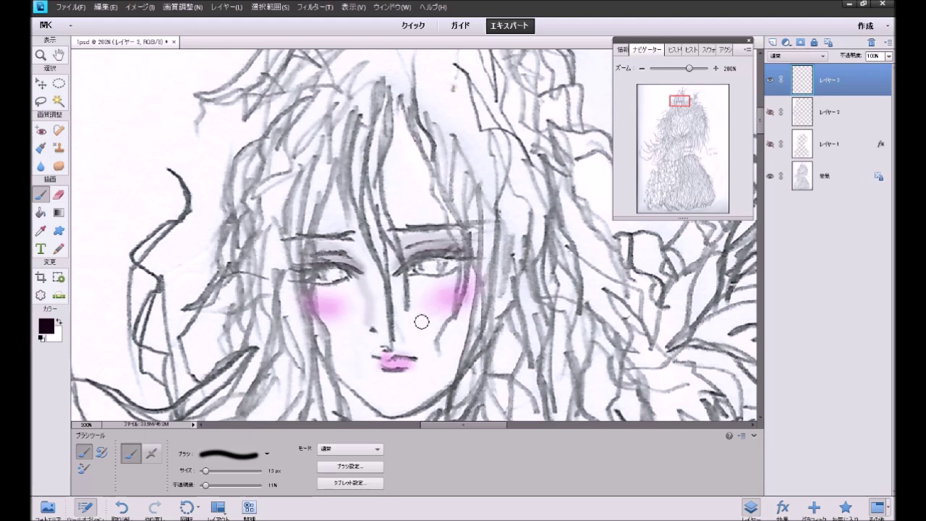
pyautogui.hotkey('ctrl', 'z')
pyautogui.moveTo(348, 262); pyautogui.dragTo(367, 306)
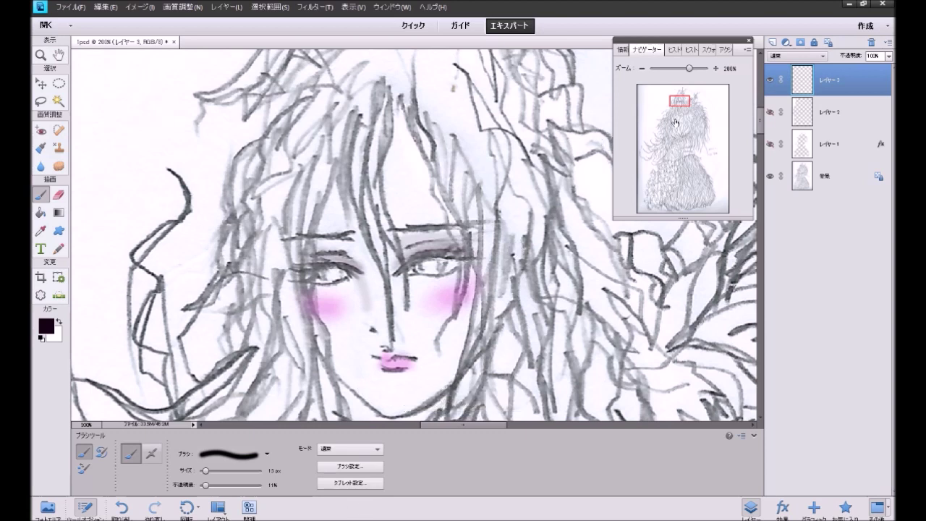
pyautogui.moveTo(679, 102); pyautogui.dragTo(676, 107)
pyautogui.moveTo(428, 262)
pyautogui.mouseDown()
pyautogui.moveTo(455, 288)
pyautogui.moveTo(499, 281)
pyautogui.moveTo(514, 267)
pyautogui.mouseUp()
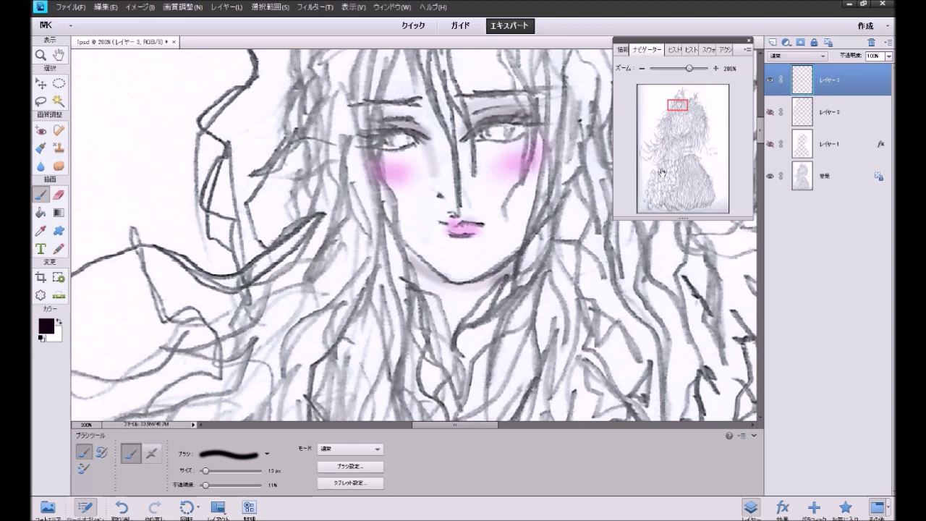
# Step: Set the foreground colour to burnt orange (about #ce5a20) and paint it over the lips
pyautogui.moveTo(679, 107); pyautogui.dragTo(680, 103)
pyautogui.click(49, 330)
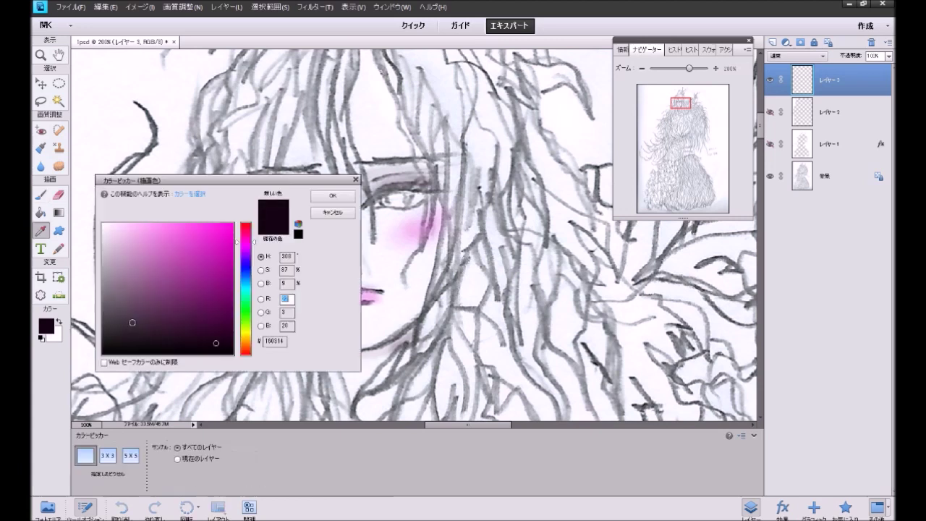
pyautogui.click(246, 342)
pyautogui.moveTo(244, 348); pyautogui.dragTo(247, 347)
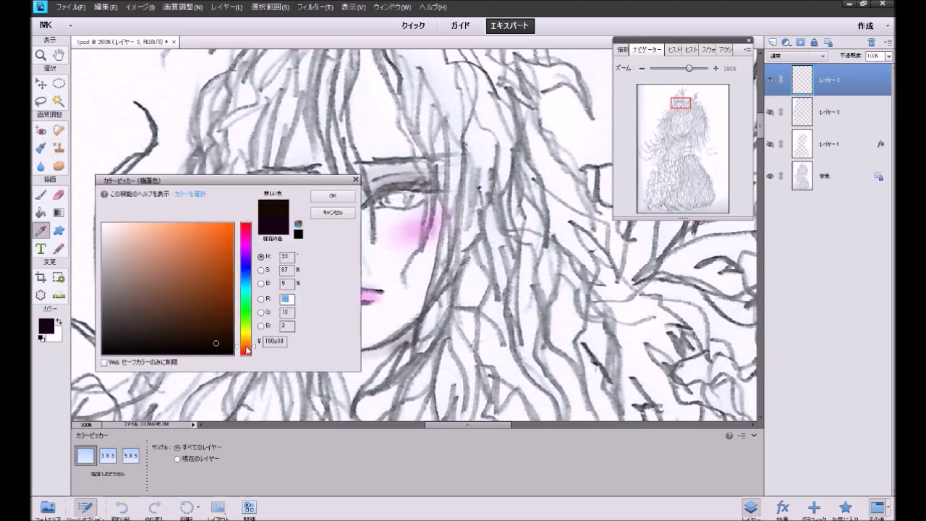
pyautogui.moveTo(223, 274); pyautogui.dragTo(213, 248)
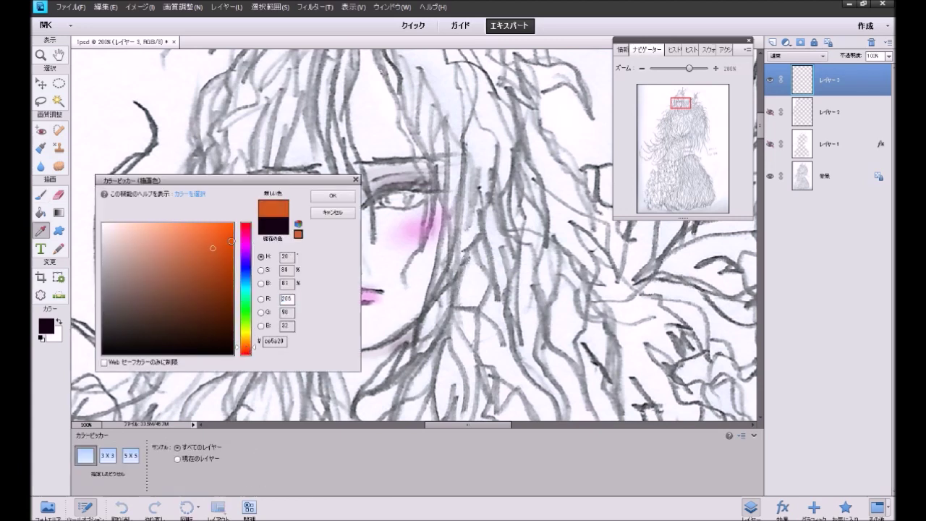
pyautogui.click(332, 196)
pyautogui.moveTo(361, 297)
pyautogui.mouseDown()
pyautogui.moveTo(376, 297)
pyautogui.moveTo(346, 298)
pyautogui.moveTo(379, 291)
pyautogui.moveTo(366, 304)
pyautogui.mouseUp()
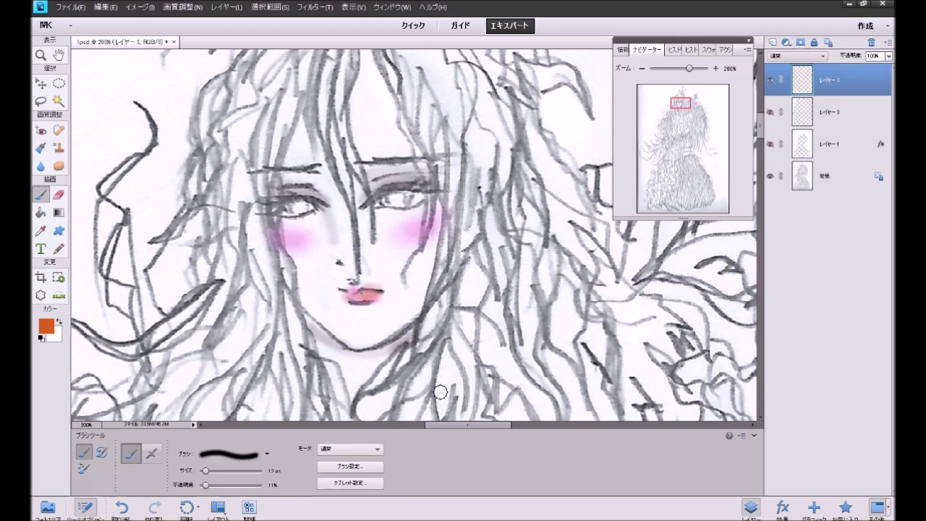
# Step: Restore the default black foreground colour and shade the irises of both eyes
pyautogui.click(39, 338)
pyautogui.moveTo(413, 204)
pyautogui.mouseDown()
pyautogui.moveTo(388, 200)
pyautogui.moveTo(408, 200)
pyautogui.mouseUp()
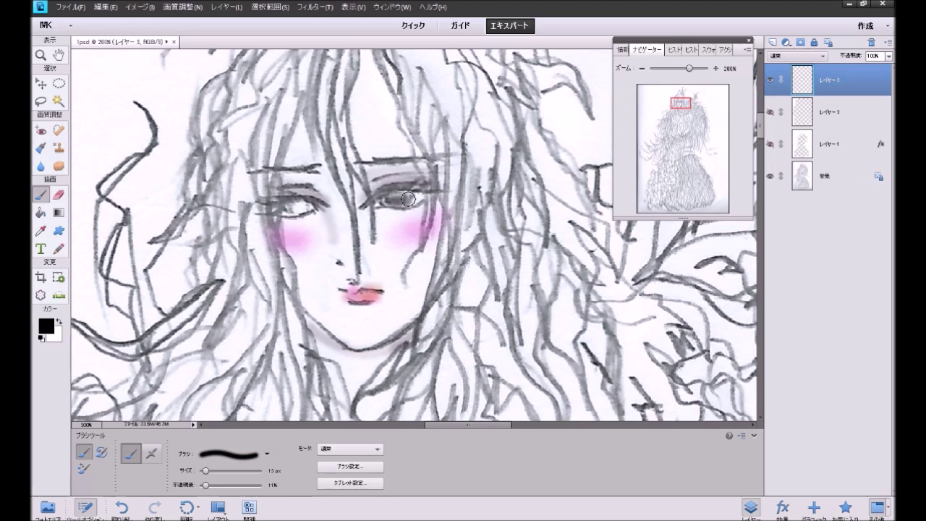
pyautogui.moveTo(299, 207); pyautogui.dragTo(299, 212)
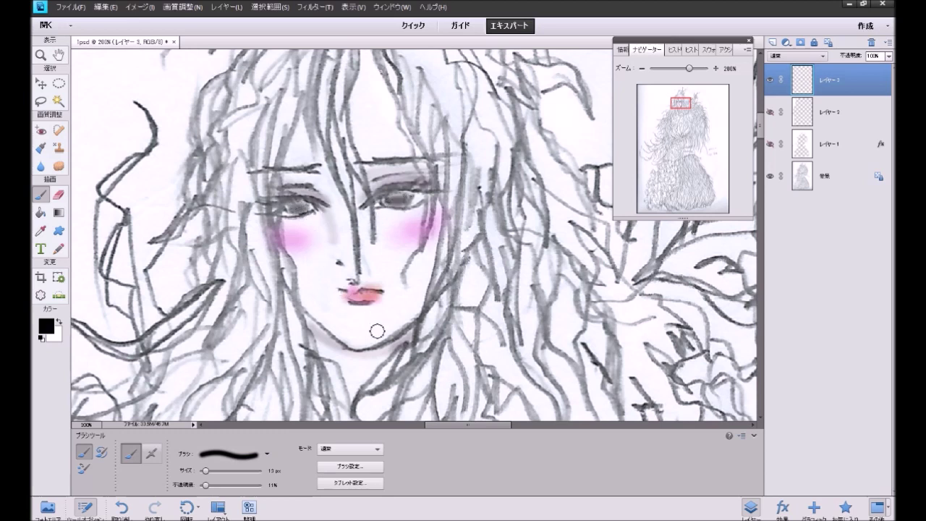
# Step: Darken the pupils with the 3 px hard round brush at 65% opacity, and draw fine eyelashes on both eyes at 1 px
pyautogui.click(237, 454)
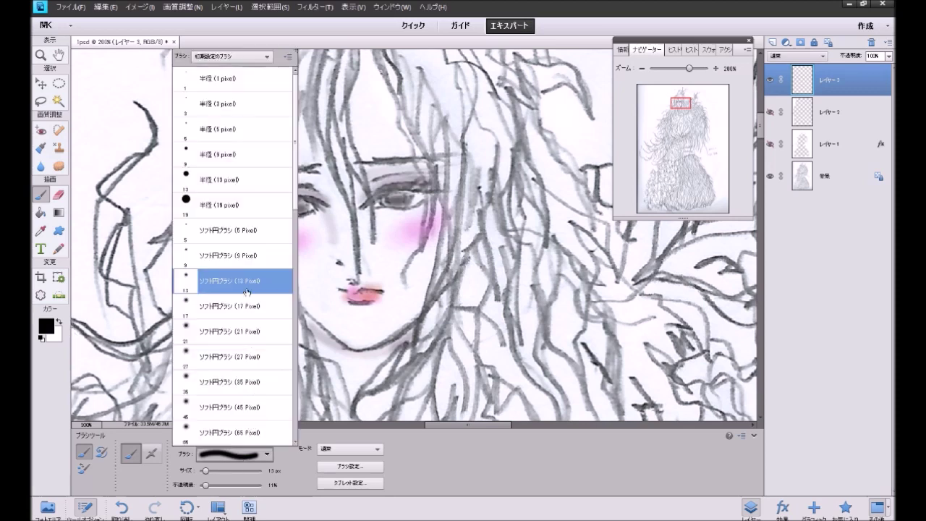
pyautogui.click(250, 107)
pyautogui.click(241, 485)
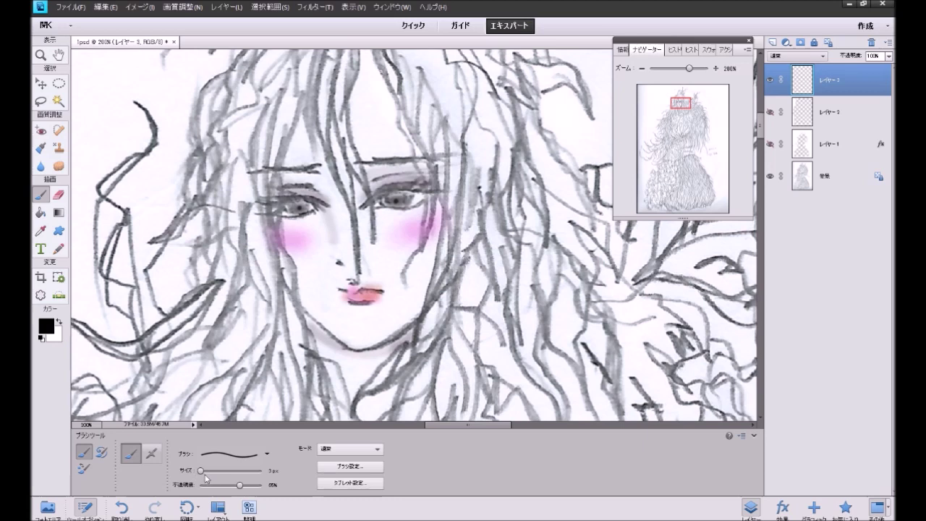
pyautogui.moveTo(204, 472); pyautogui.dragTo(200, 472)
pyautogui.moveTo(392, 189); pyautogui.dragTo(428, 186)
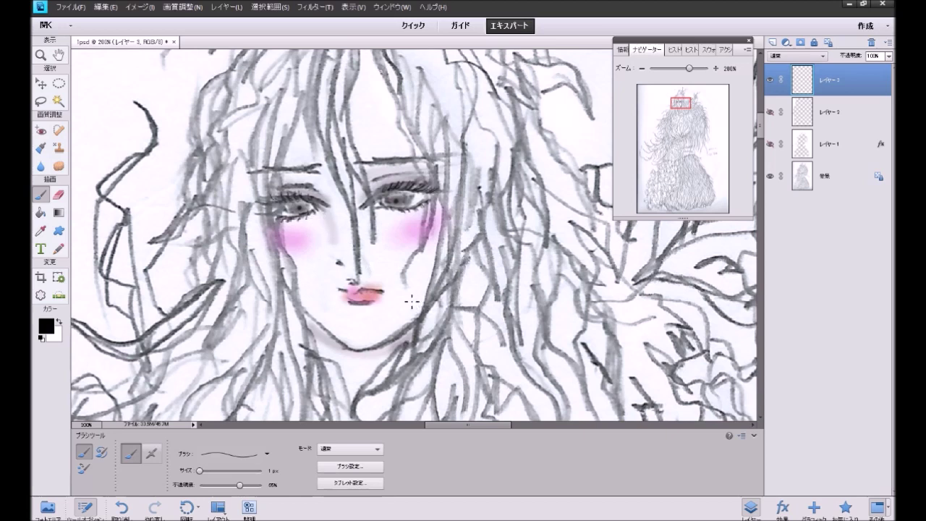
# Step: Add a white highlight to the lips with the 3 px hard round brush at 100% opacity, undoing the stray last stroke
pyautogui.click(59, 322)
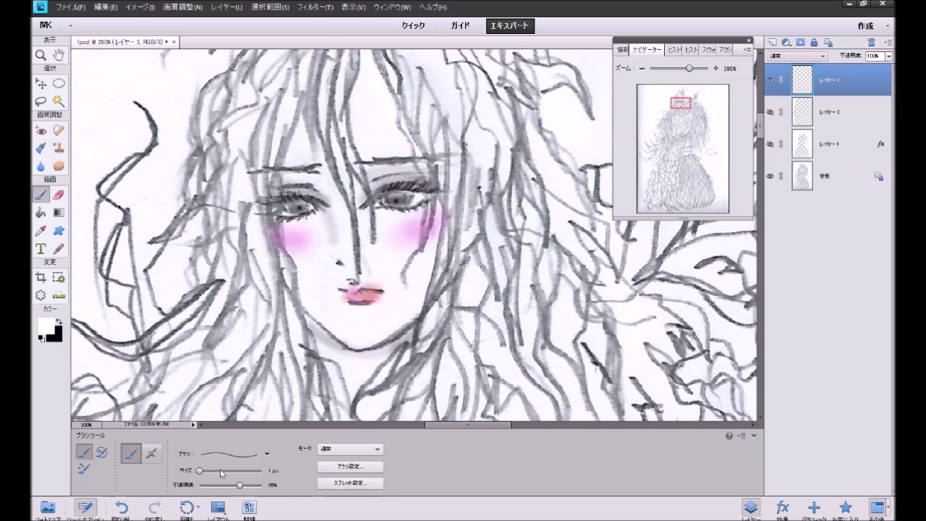
pyautogui.moveTo(239, 484); pyautogui.dragTo(262, 484)
pyautogui.click(259, 453)
pyautogui.click(249, 108)
pyautogui.click(467, 472)
pyautogui.hotkey('ctrl', 'z')
# Step: Colour both irises and both eyebrows dark brown (about #401f07) with the 5 px soft round brush at low opacity
pyautogui.click(61, 323)
pyautogui.click(45, 327)
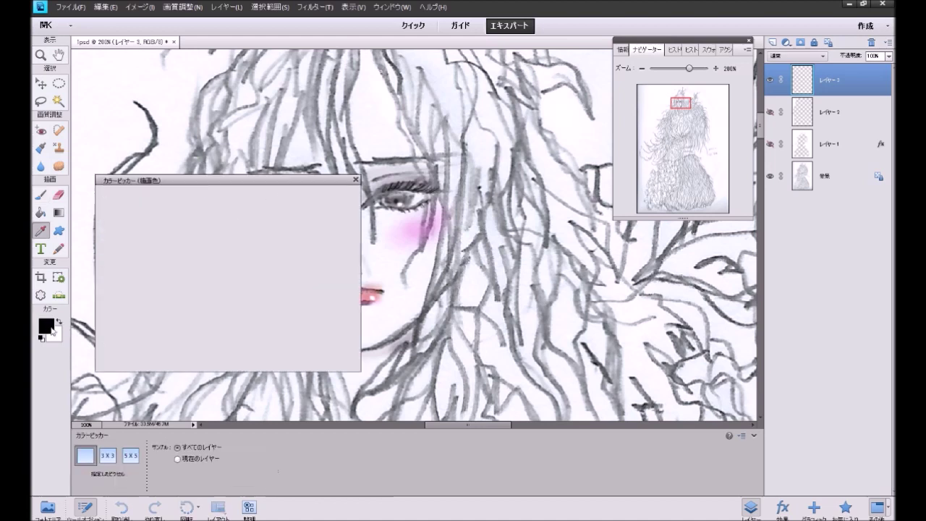
pyautogui.moveTo(246, 350); pyautogui.dragTo(246, 343)
pyautogui.click(221, 318)
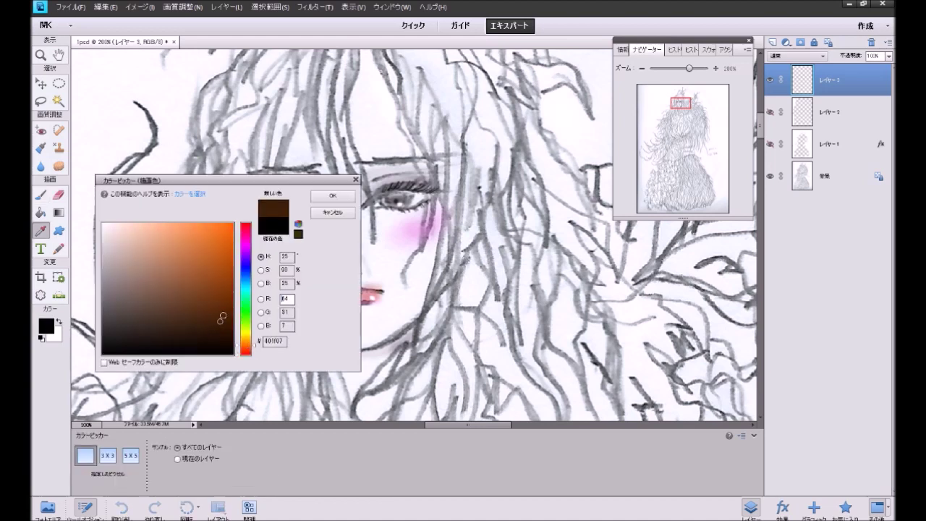
pyautogui.click(332, 196)
pyautogui.click(40, 194)
pyautogui.click(267, 453)
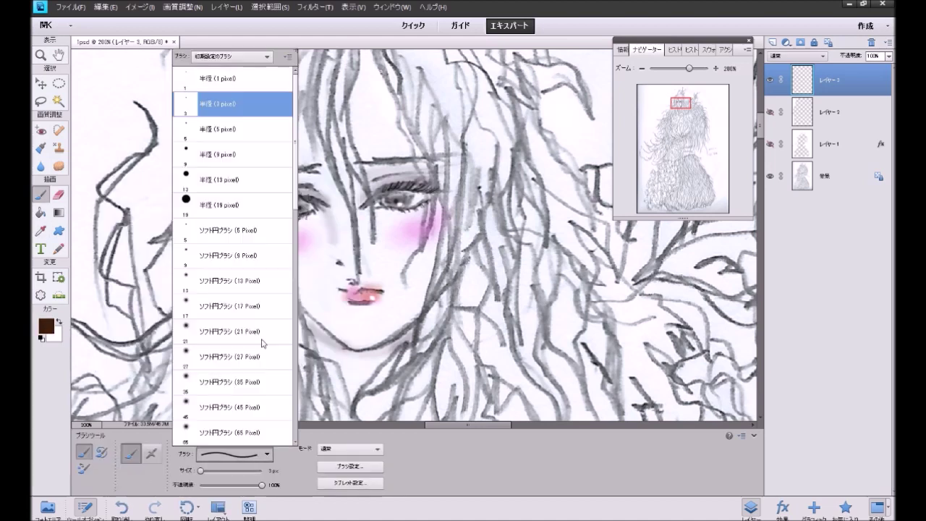
pyautogui.click(233, 232)
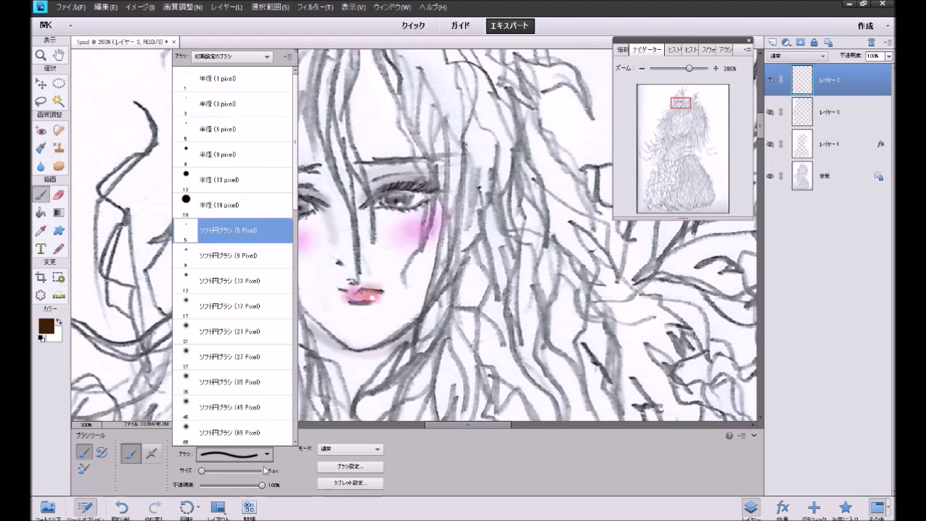
pyautogui.click(208, 485)
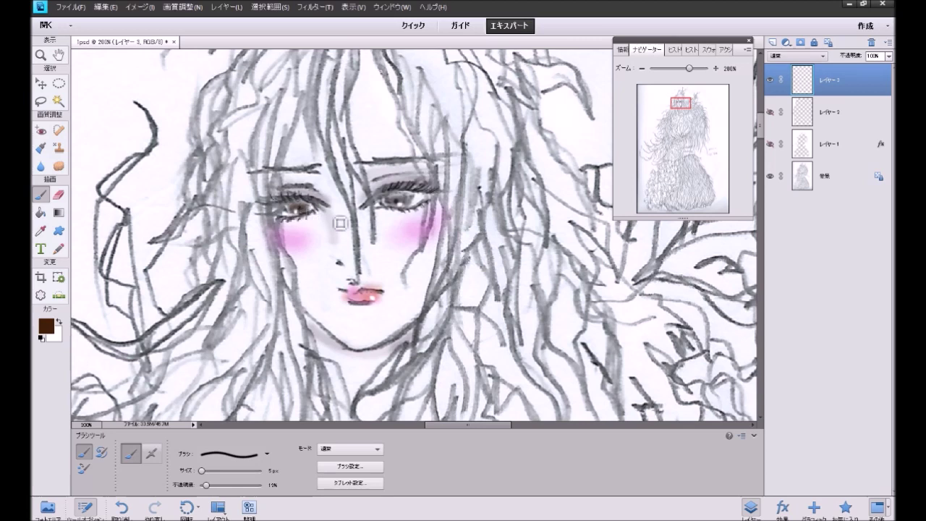
pyautogui.moveTo(400, 205)
pyautogui.mouseDown()
pyautogui.moveTo(413, 201)
pyautogui.moveTo(407, 215)
pyautogui.mouseUp()
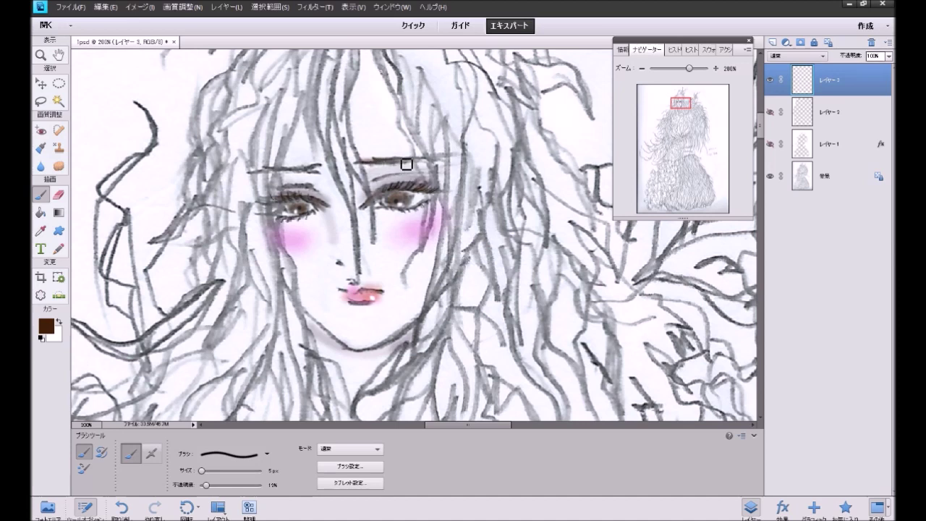
pyautogui.moveTo(409, 166); pyautogui.dragTo(442, 166)
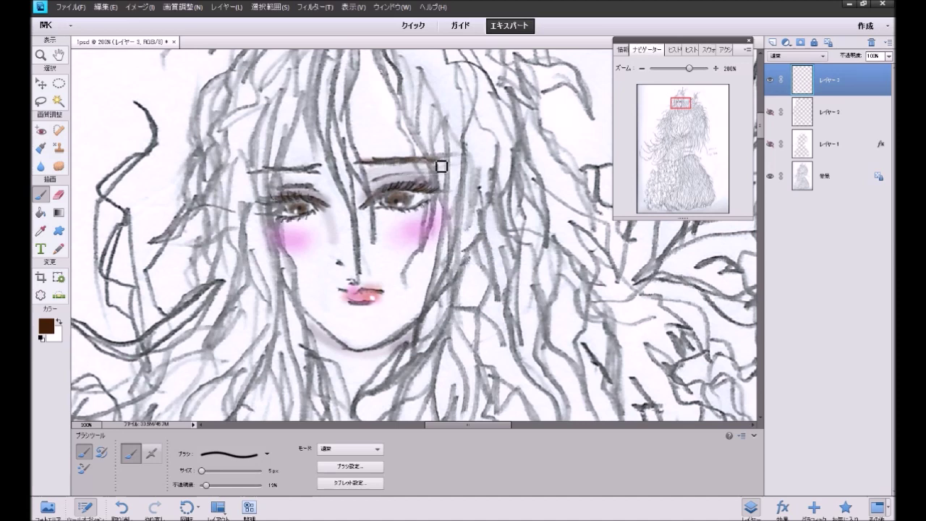
pyautogui.moveTo(291, 174)
pyautogui.mouseDown()
pyautogui.moveTo(269, 177)
pyautogui.moveTo(310, 176)
pyautogui.moveTo(285, 175)
pyautogui.moveTo(304, 166)
pyautogui.moveTo(321, 176)
pyautogui.mouseUp()
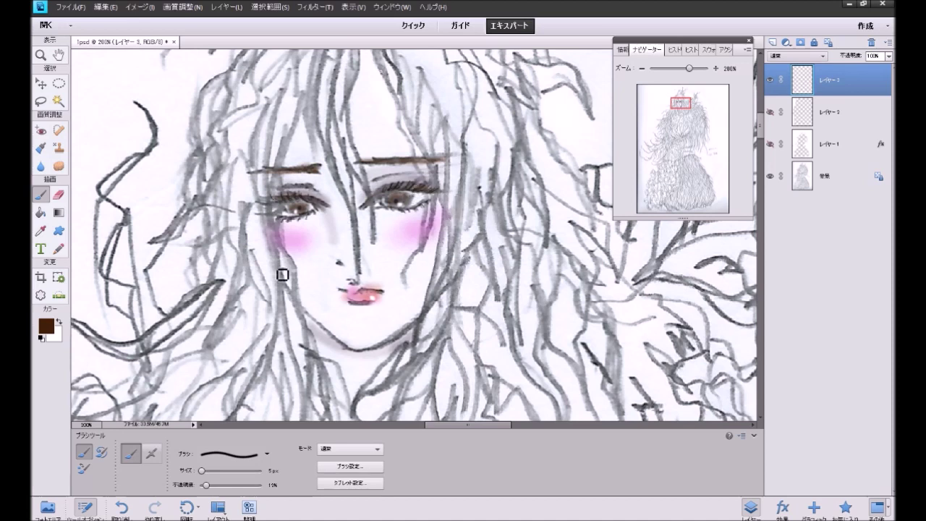
# Step: Brush orange (#ea731c) around the outer eye corners and up past the eyebrows with the 35 px soft round brush
pyautogui.click(47, 325)
pyautogui.click(220, 242)
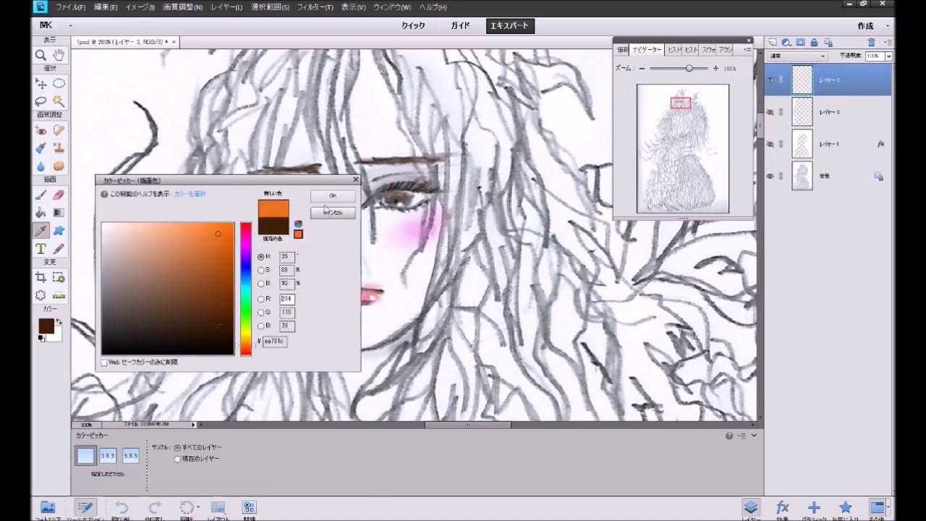
pyautogui.click(333, 195)
pyautogui.click(267, 454)
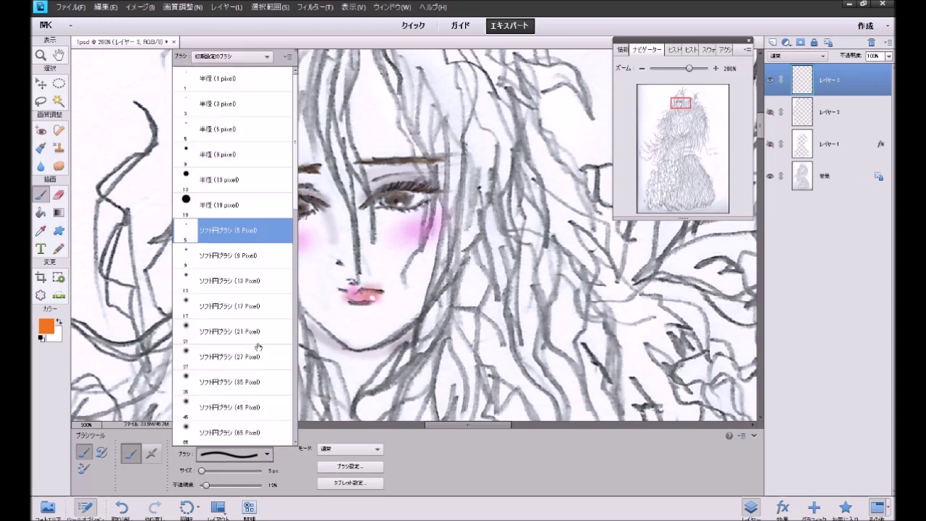
pyautogui.click(241, 381)
pyautogui.moveTo(427, 173); pyautogui.dragTo(434, 185)
pyautogui.moveTo(419, 148); pyautogui.dragTo(438, 177)
pyautogui.moveTo(275, 194); pyautogui.dragTo(283, 137)
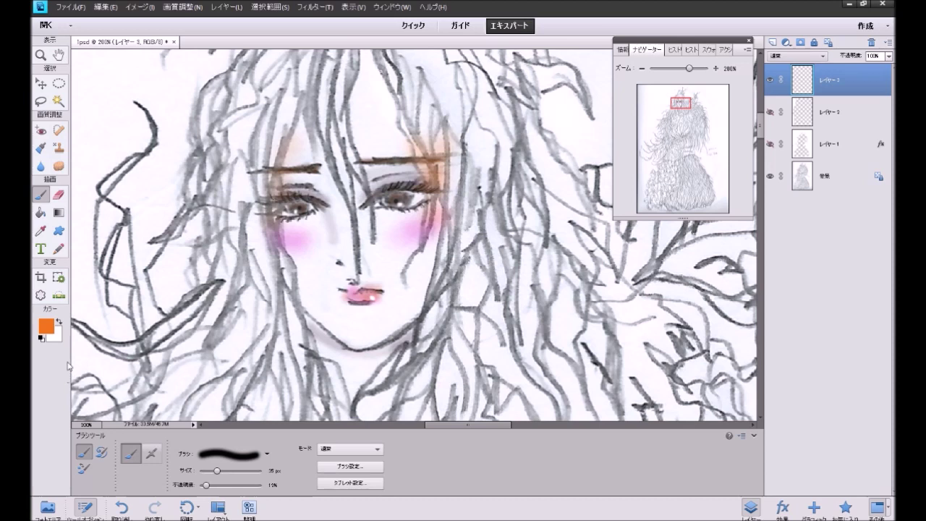
# Step: Set the foreground colour to purple (#ad1cea) and the brush to the 17 px soft round tip at 50% opacity
pyautogui.click(46, 326)
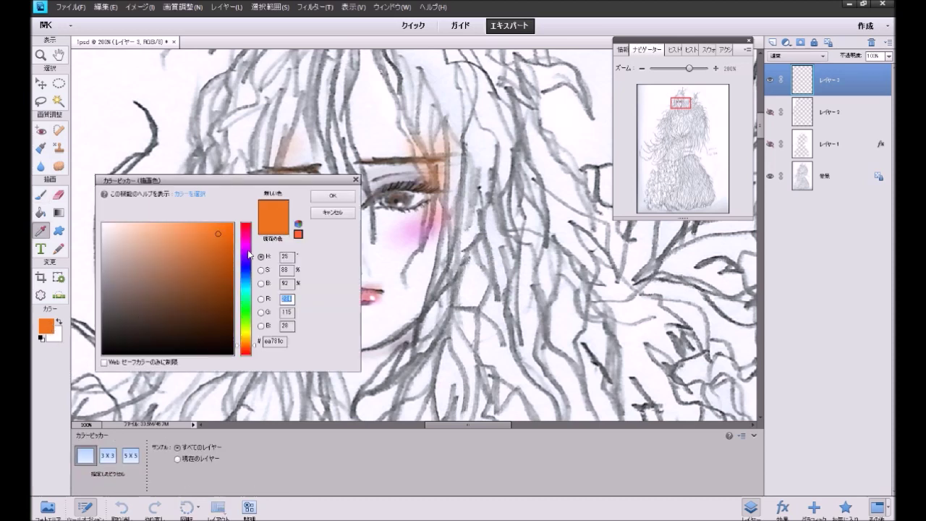
pyautogui.click(246, 250)
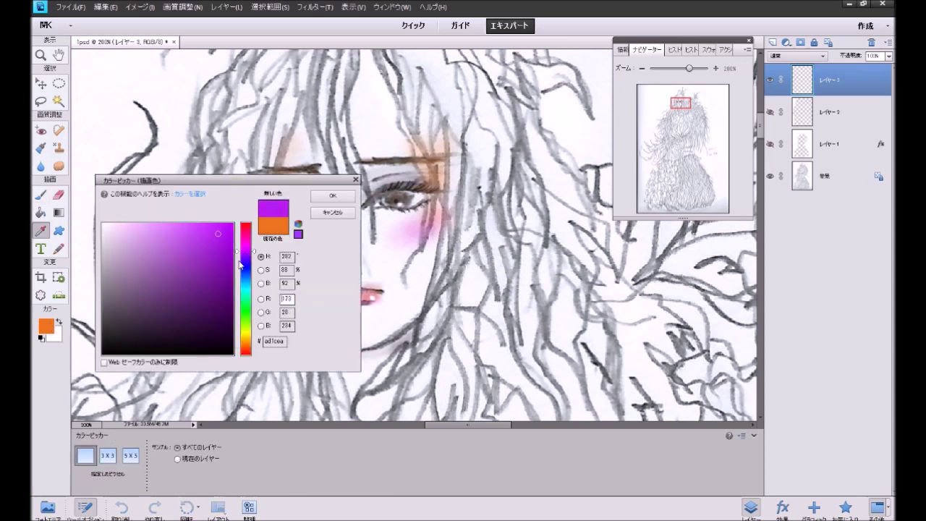
pyautogui.click(333, 196)
pyautogui.click(239, 453)
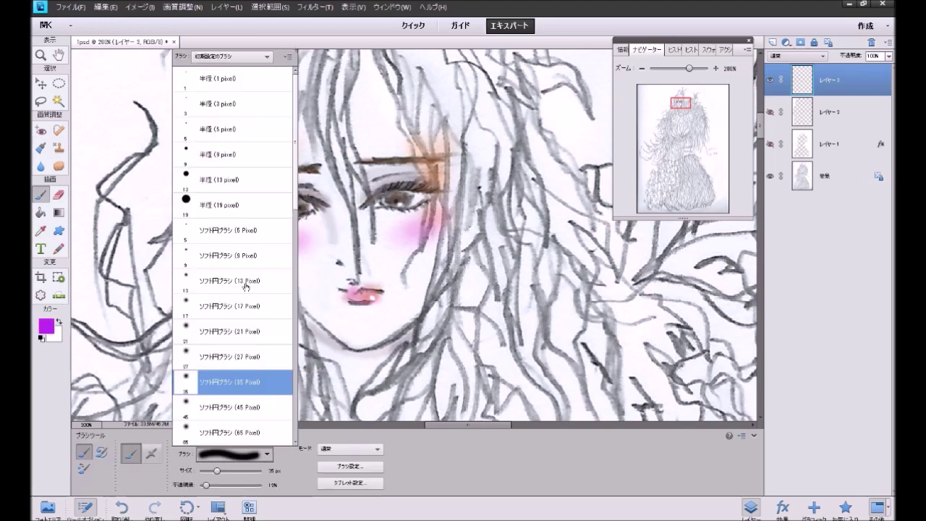
pyautogui.click(237, 307)
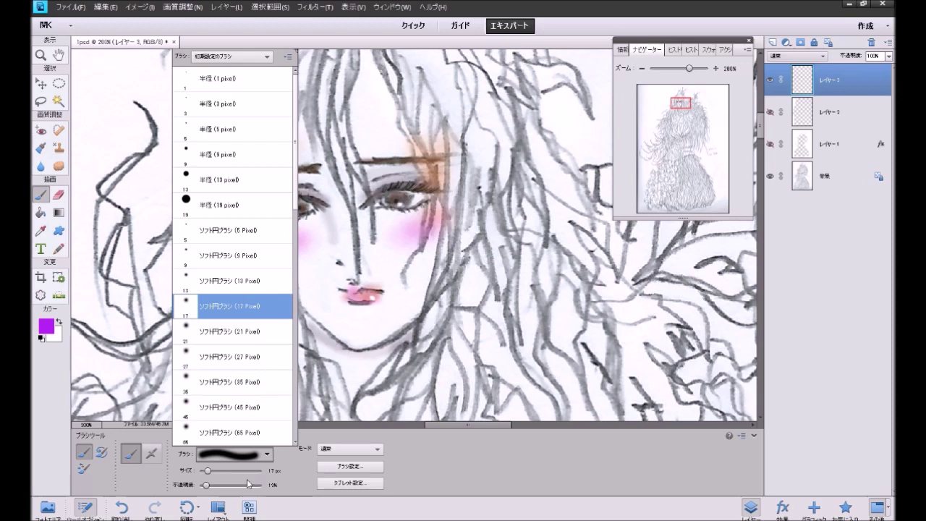
pyautogui.moveTo(207, 484); pyautogui.dragTo(230, 486)
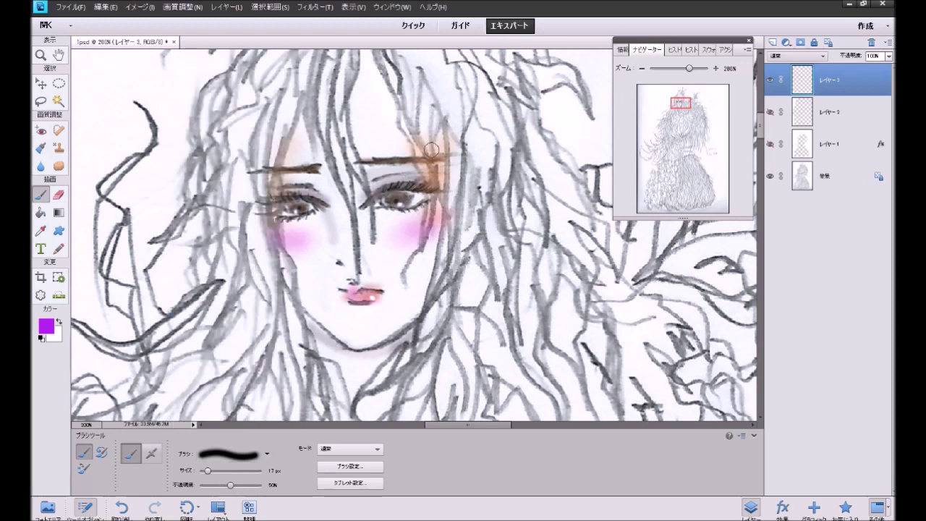
# Step: Try broad purple eyeshadow strokes across both upper eyelids at 50% opacity and undo them
pyautogui.moveTo(383, 189)
pyautogui.mouseDown()
pyautogui.moveTo(411, 180)
pyautogui.moveTo(450, 189)
pyautogui.mouseUp()
pyautogui.moveTo(320, 192); pyautogui.dragTo(269, 192)
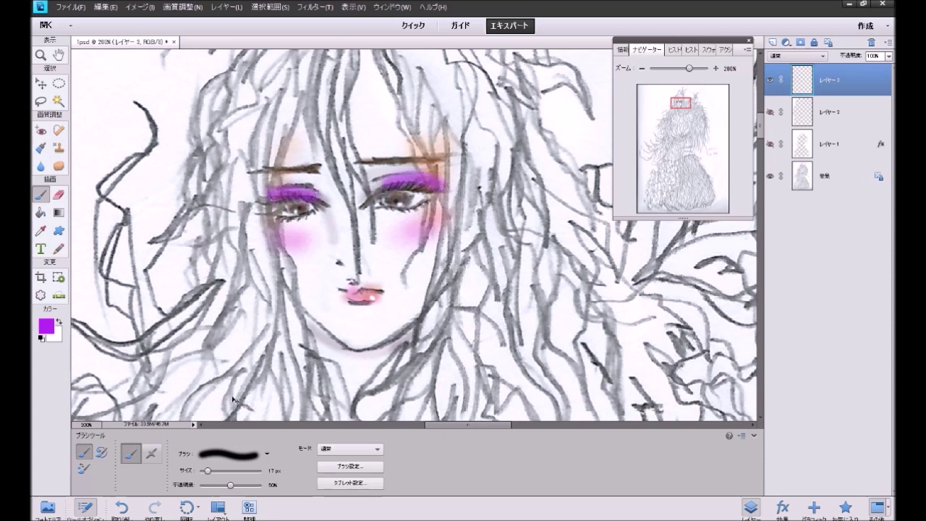
pyautogui.hotkey('ctrl', 'z')
pyautogui.hotkey('ctrl', 'z')
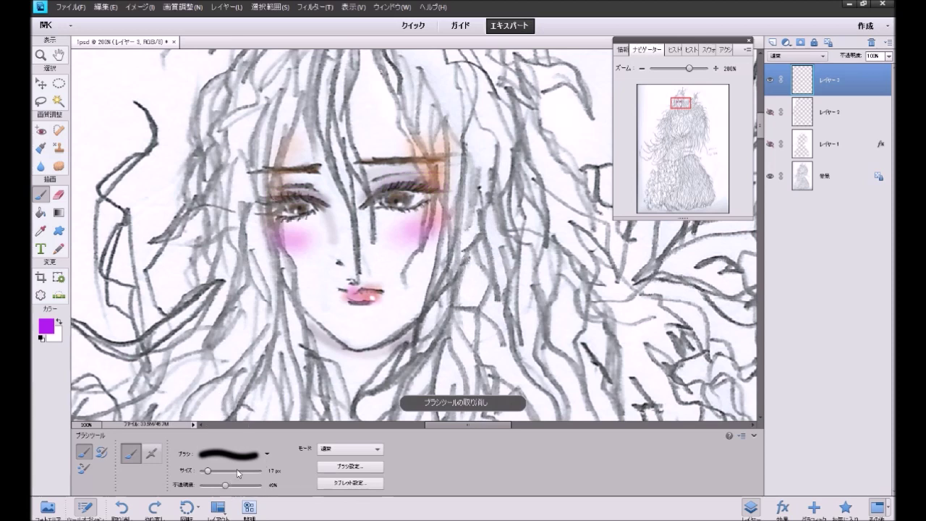
# Step: Try the purple eyeshadow again on both upper eyelids with the 17 px soft brush at a slightly lower opacity
pyautogui.moveTo(376, 184)
pyautogui.mouseDown()
pyautogui.moveTo(429, 177)
pyautogui.moveTo(435, 203)
pyautogui.mouseUp()
pyautogui.hotkey('ctrl', 'z')
pyautogui.moveTo(398, 178)
pyautogui.mouseDown()
pyautogui.moveTo(423, 176)
pyautogui.moveTo(443, 193)
pyautogui.mouseUp()
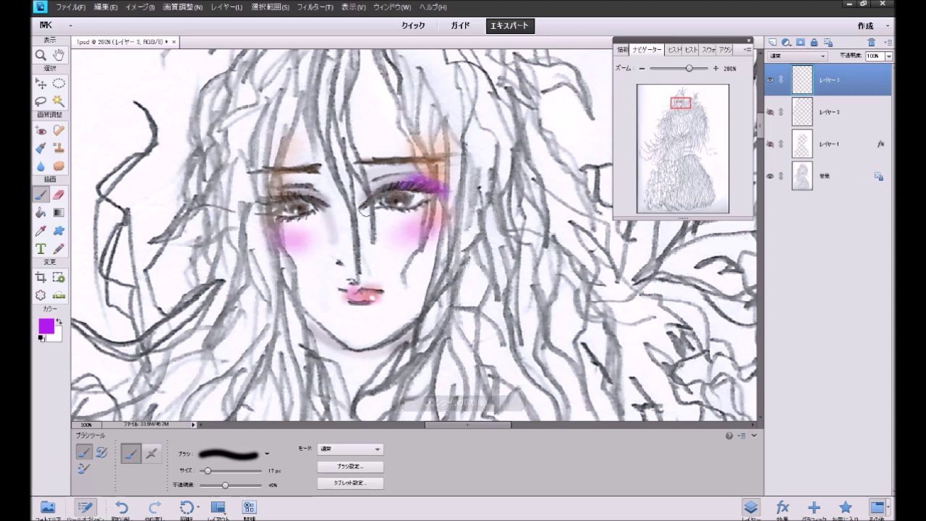
pyautogui.hotkey('ctrl', 'z')
pyautogui.hotkey('ctrl', 'z')
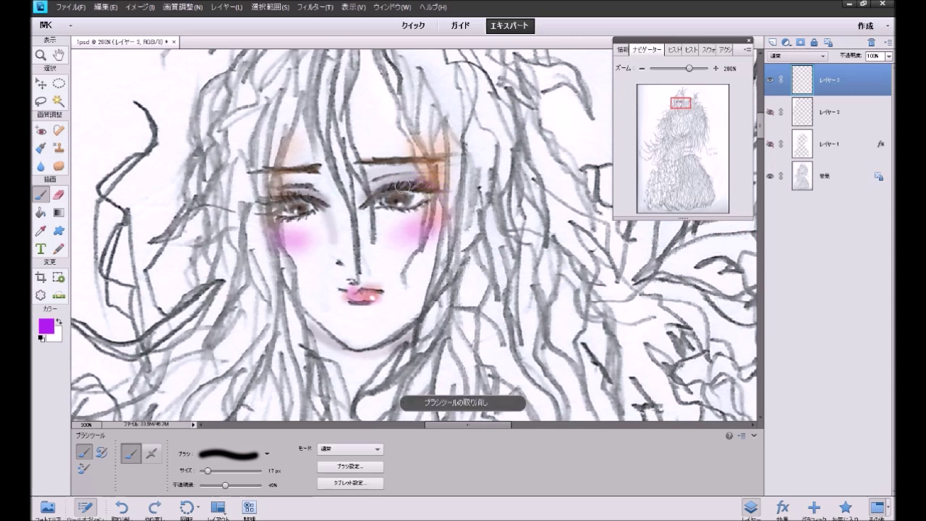
pyautogui.moveTo(420, 186); pyautogui.dragTo(437, 189)
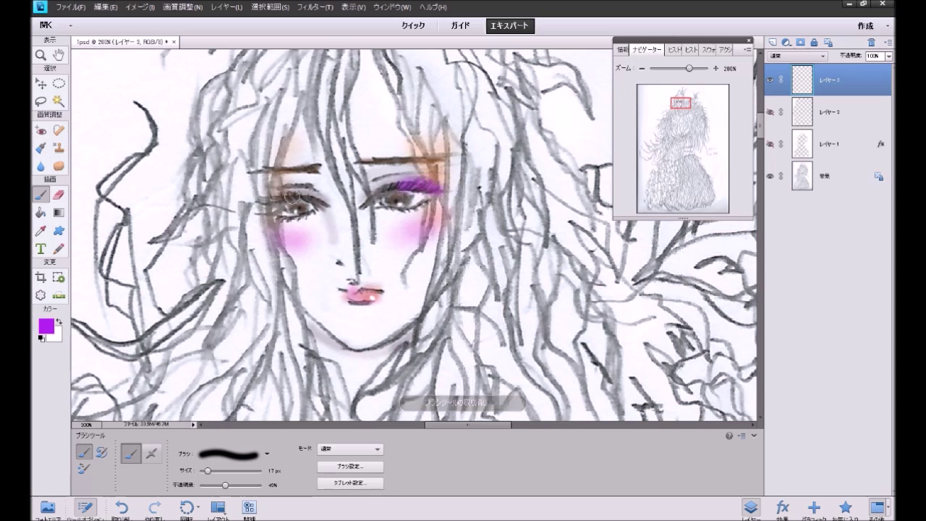
pyautogui.moveTo(282, 190)
pyautogui.mouseDown()
pyautogui.moveTo(293, 194)
pyautogui.moveTo(267, 198)
pyautogui.mouseUp()
pyautogui.hotkey('ctrl', 'z')
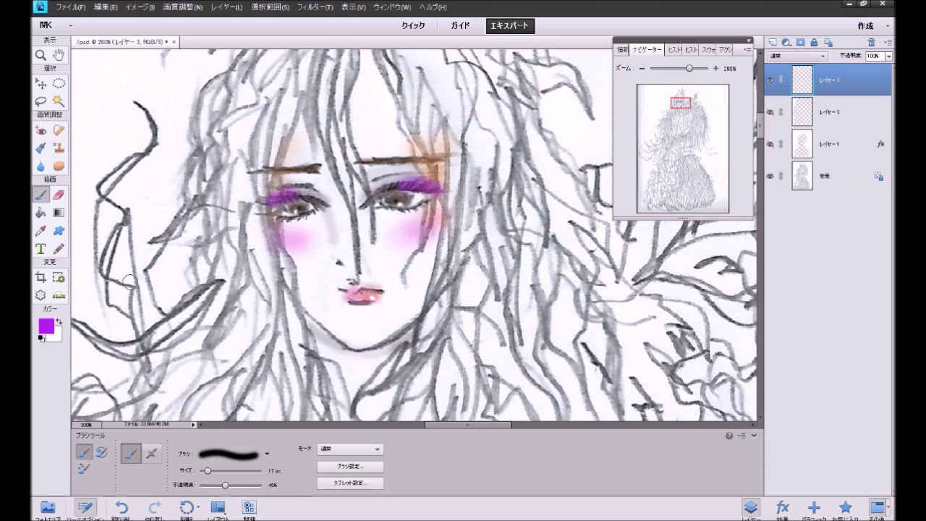
# Step: Try to thin the purple eyeshadow with the 13 px soft round eraser, and undo the erasing and the eyeshadow strokes
pyautogui.click(59, 194)
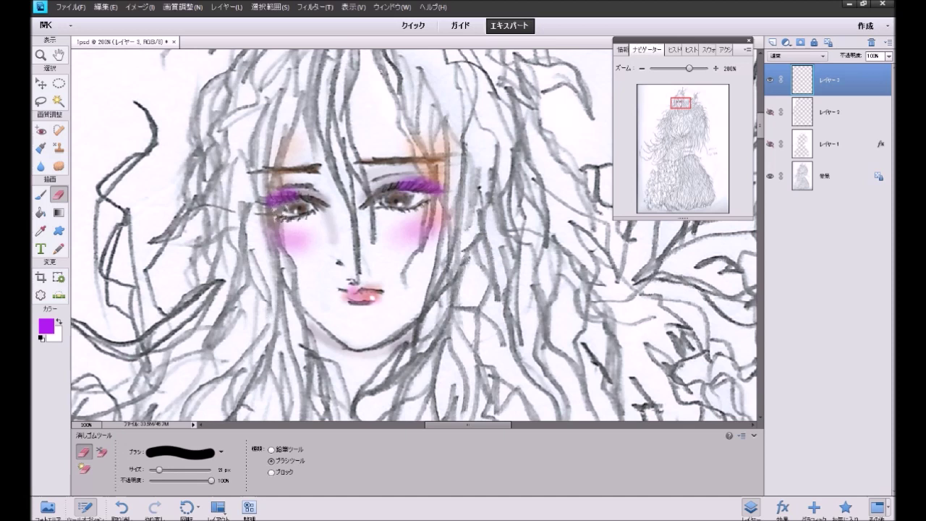
pyautogui.hotkey('ctrl', 'z')
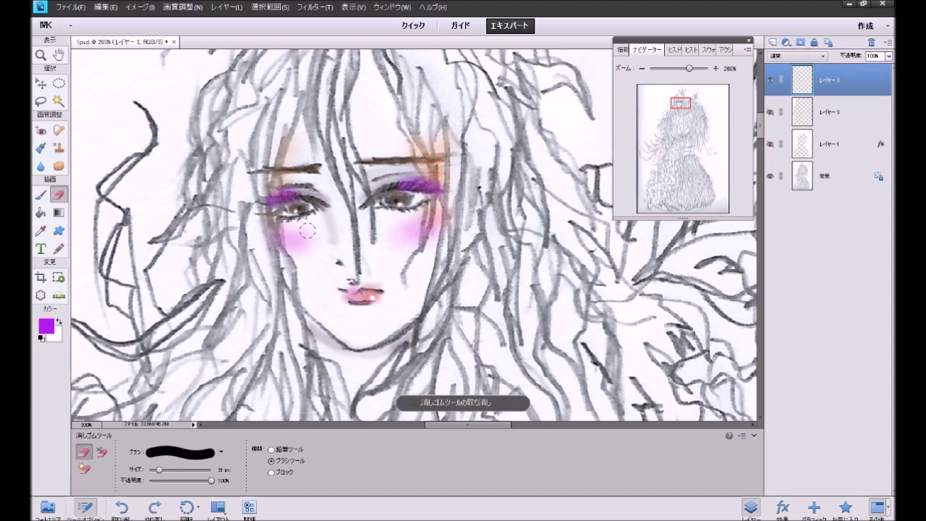
pyautogui.click(182, 453)
pyautogui.click(202, 277)
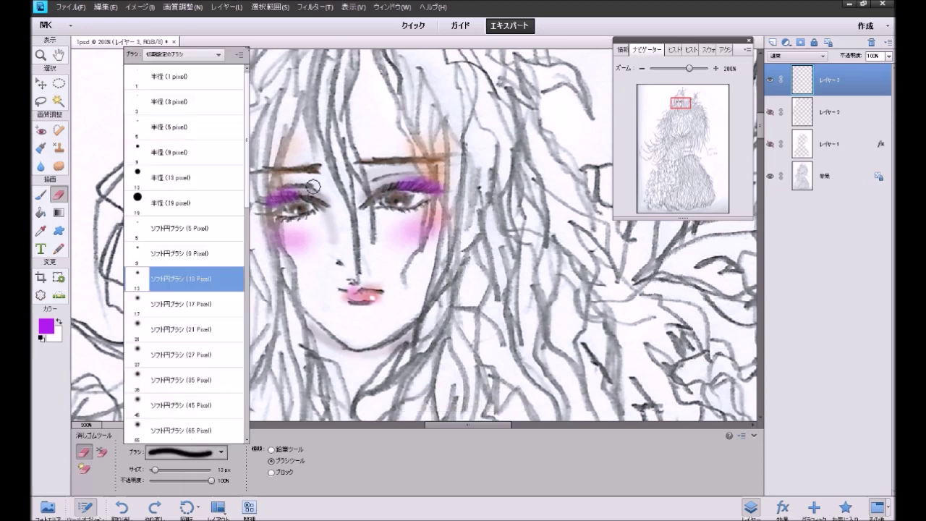
pyautogui.click(285, 196)
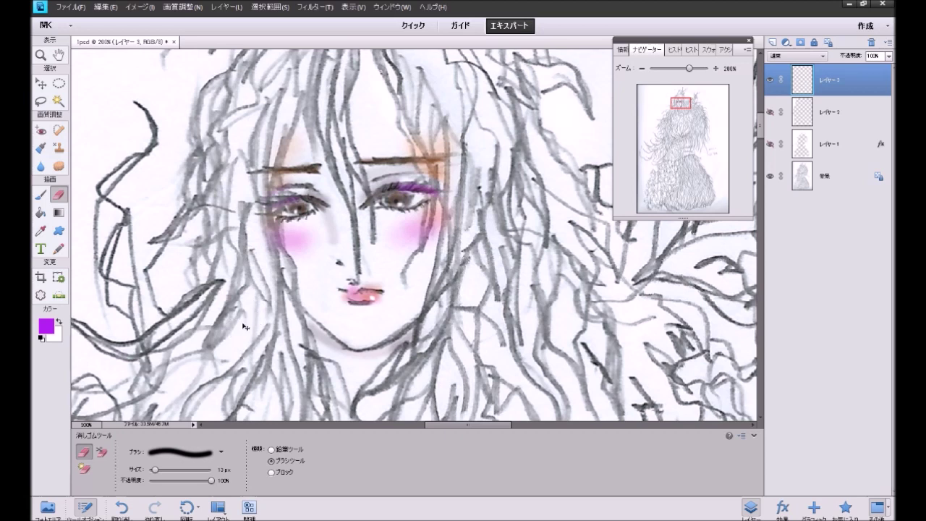
pyautogui.hotkey('ctrl', 'z')
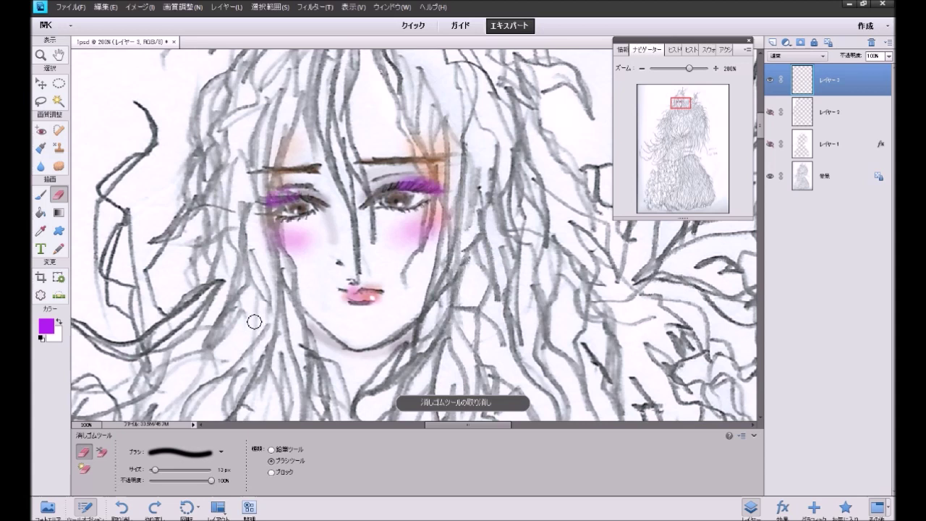
pyautogui.hotkey('ctrl', 'z')
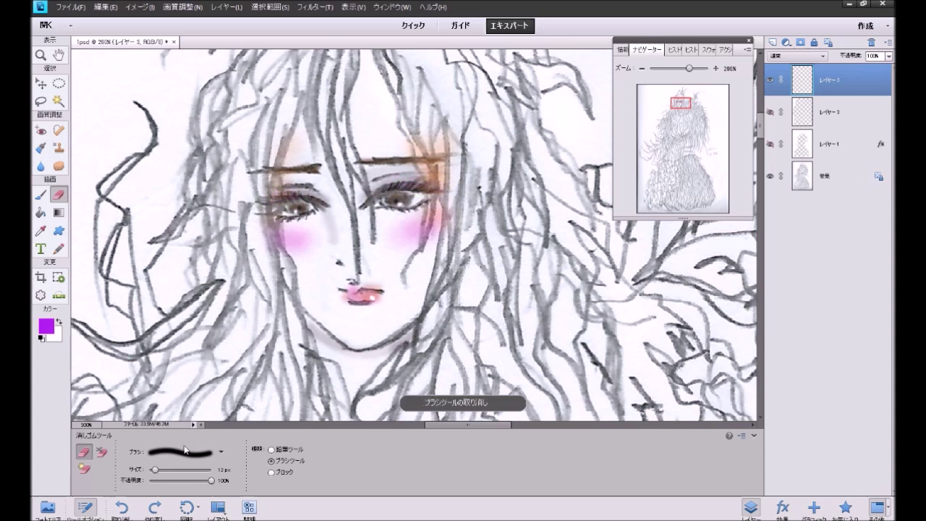
# Step: Paint purple eyeshadow along both upper eyelids with the 13 px soft round brush
pyautogui.click(41, 193)
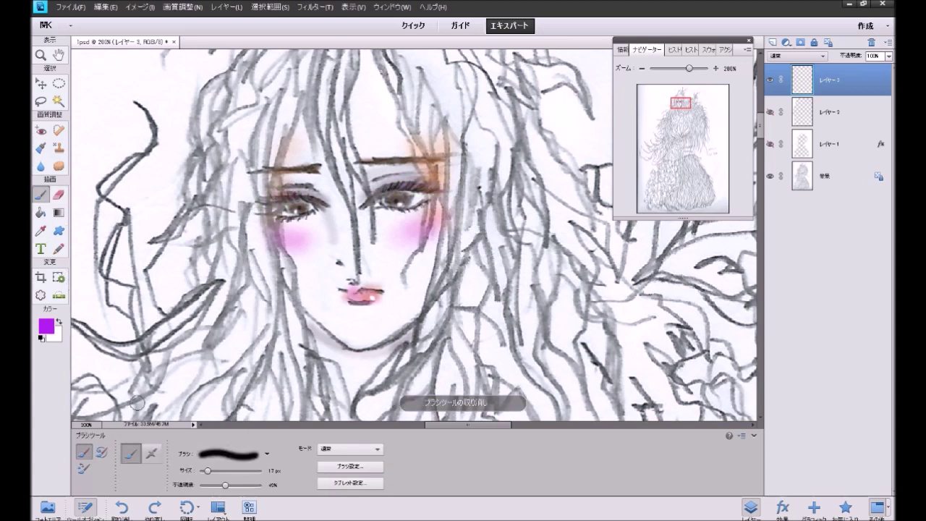
pyautogui.click(219, 455)
pyautogui.click(238, 281)
pyautogui.moveTo(391, 182); pyautogui.dragTo(441, 190)
pyautogui.hotkey('ctrl', 'z')
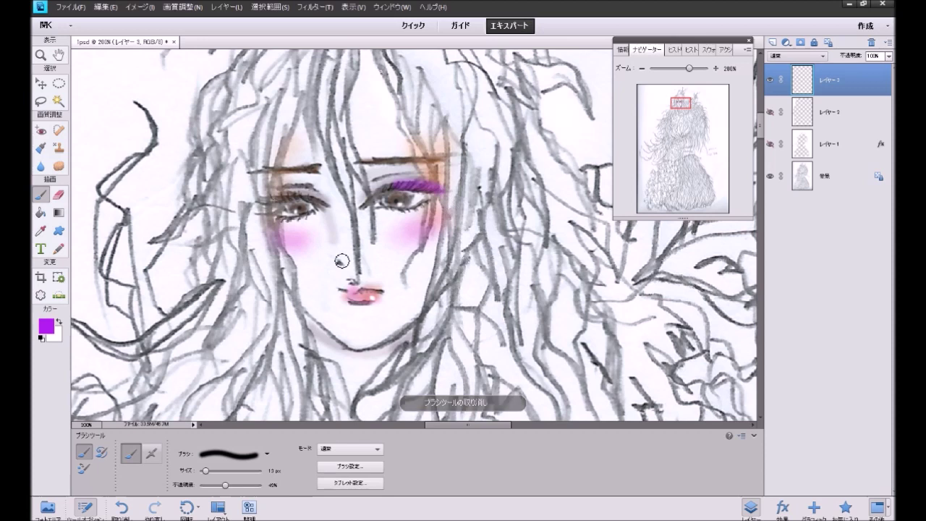
pyautogui.moveTo(301, 197); pyautogui.dragTo(261, 209)
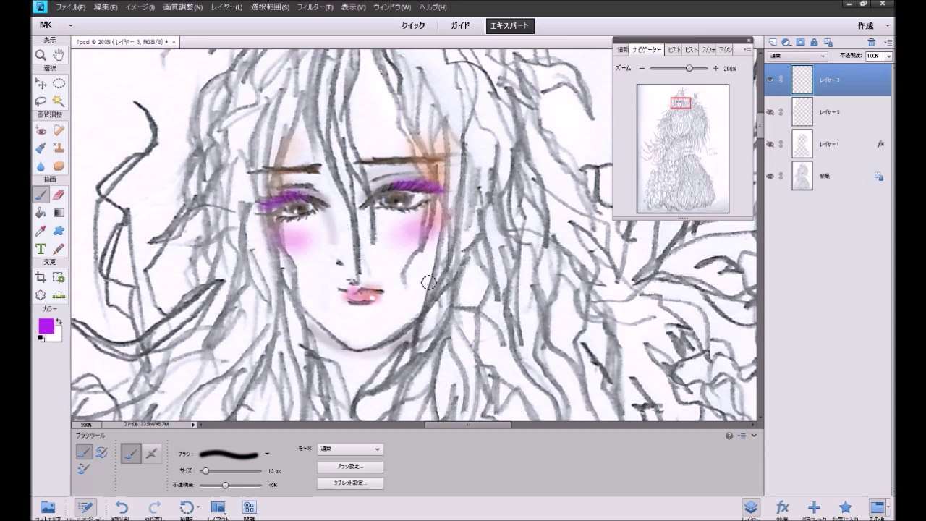
# Step: Check the face make-up against the whole figure and add a new layer above the face colouring
pyautogui.click(640, 68)
pyautogui.click(640, 68)
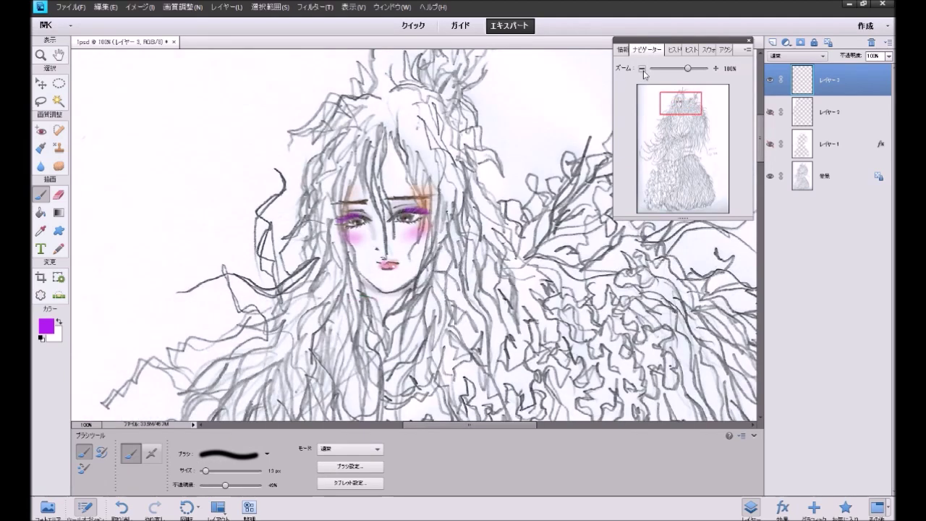
pyautogui.click(641, 68)
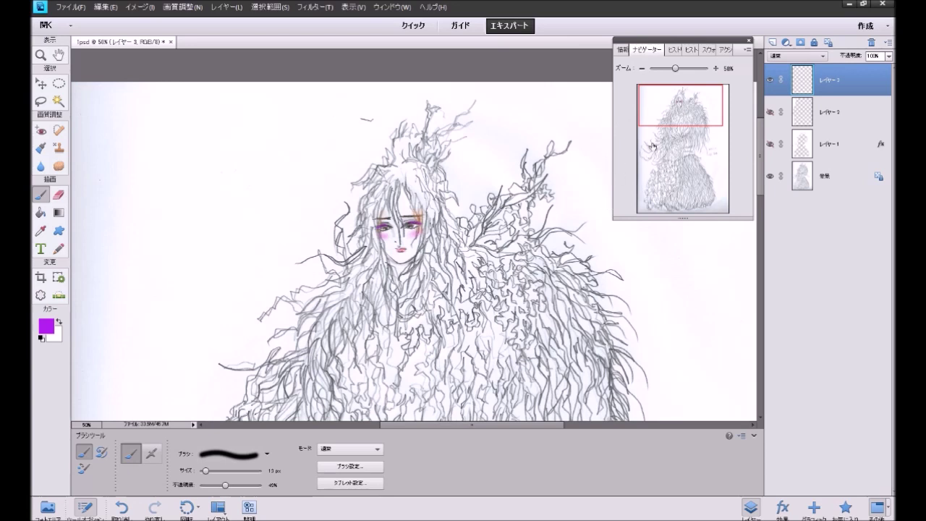
pyautogui.click(715, 69)
pyautogui.click(715, 69)
pyautogui.click(771, 42)
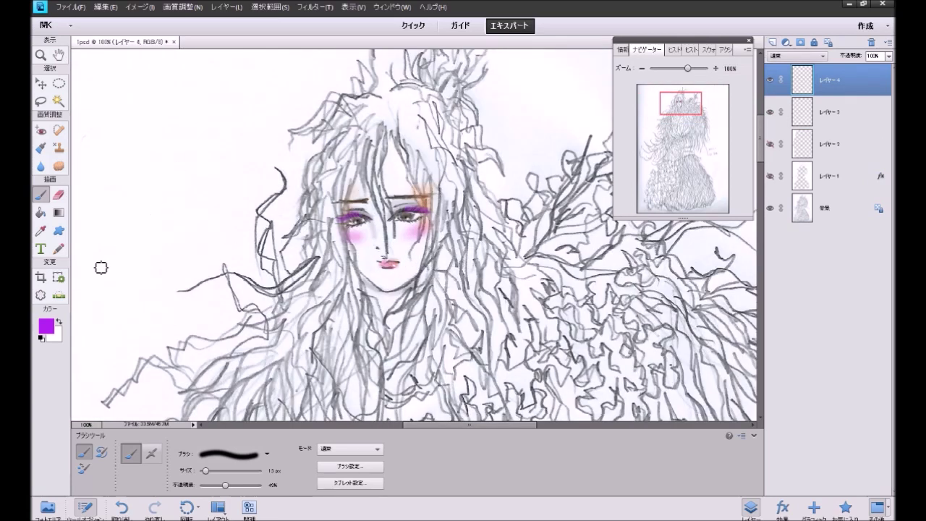
# Step: Shade the fringe and the strands framing the face in black with the 13 px soft round brush at low opacity
pyautogui.click(41, 337)
pyautogui.click(46, 326)
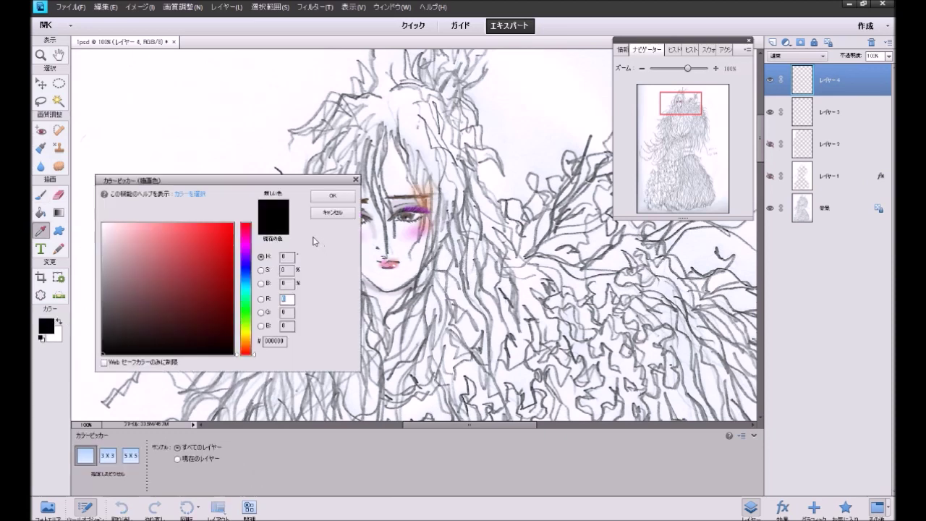
pyautogui.click(332, 195)
pyautogui.press('b')
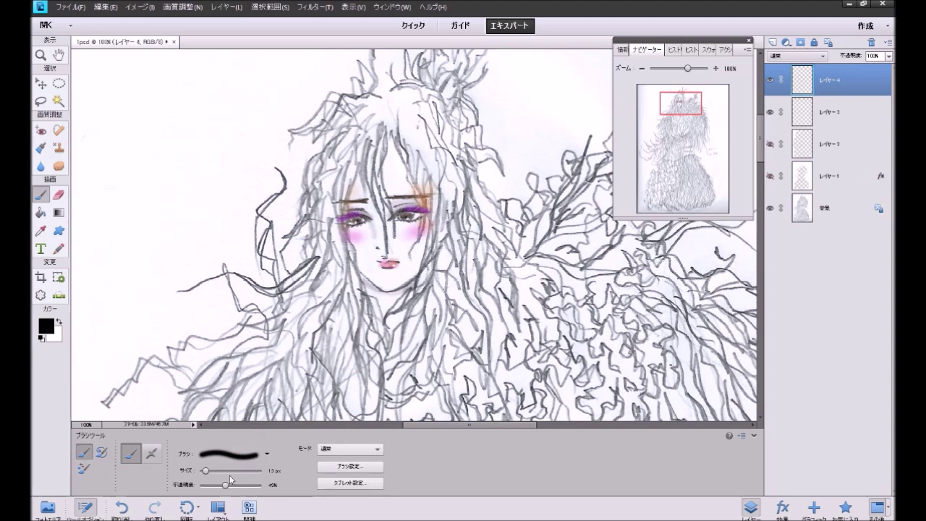
pyautogui.moveTo(226, 484); pyautogui.dragTo(208, 491)
pyautogui.click(232, 454)
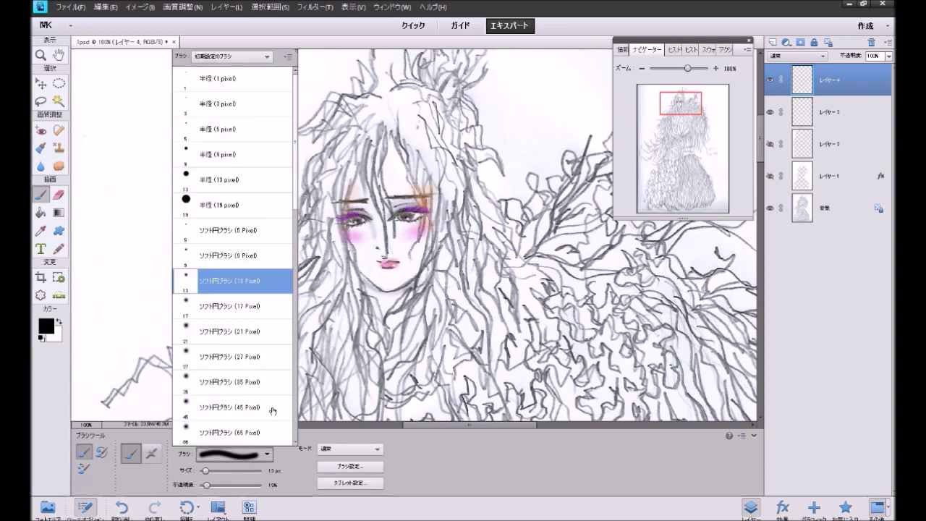
pyautogui.click(376, 161)
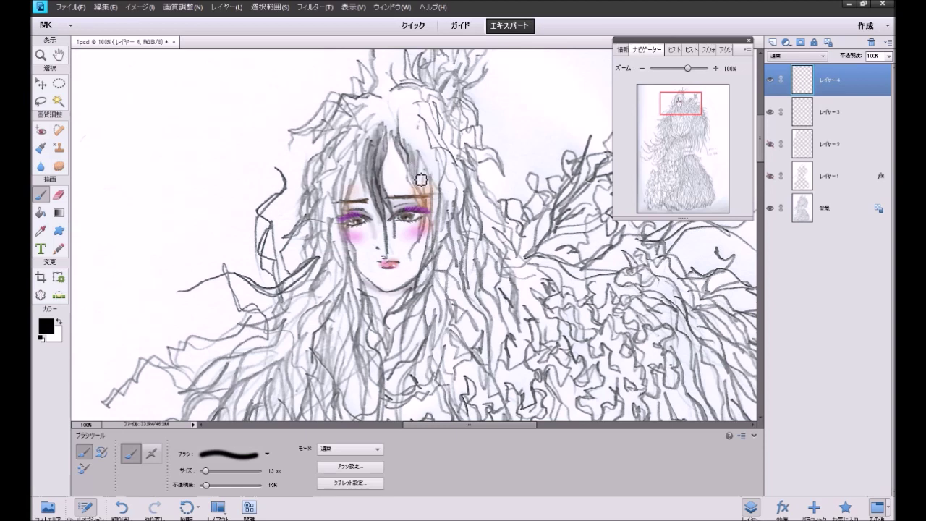
pyautogui.moveTo(421, 199)
pyautogui.mouseDown()
pyautogui.moveTo(426, 236)
pyautogui.moveTo(422, 169)
pyautogui.moveTo(435, 217)
pyautogui.moveTo(439, 196)
pyautogui.moveTo(427, 273)
pyautogui.mouseUp()
pyautogui.moveTo(356, 176)
pyautogui.mouseDown()
pyautogui.moveTo(349, 209)
pyautogui.moveTo(357, 157)
pyautogui.moveTo(349, 220)
pyautogui.moveTo(359, 159)
pyautogui.moveTo(355, 180)
pyautogui.moveTo(371, 151)
pyautogui.moveTo(366, 187)
pyautogui.moveTo(352, 187)
pyautogui.moveTo(342, 209)
pyautogui.moveTo(340, 197)
pyautogui.moveTo(365, 303)
pyautogui.moveTo(357, 270)
pyautogui.moveTo(361, 305)
pyautogui.mouseUp()
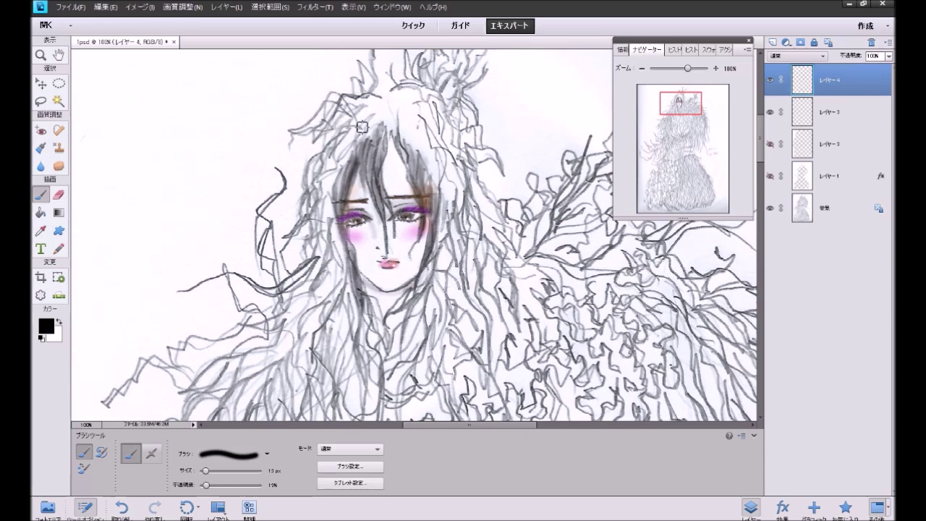
# Step: Shade the outer hair on both sides of the head and up towards the crown in soft black
pyautogui.moveTo(455, 174)
pyautogui.mouseDown()
pyautogui.moveTo(464, 208)
pyautogui.moveTo(463, 174)
pyautogui.moveTo(465, 207)
pyautogui.moveTo(457, 185)
pyautogui.moveTo(450, 229)
pyautogui.mouseUp()
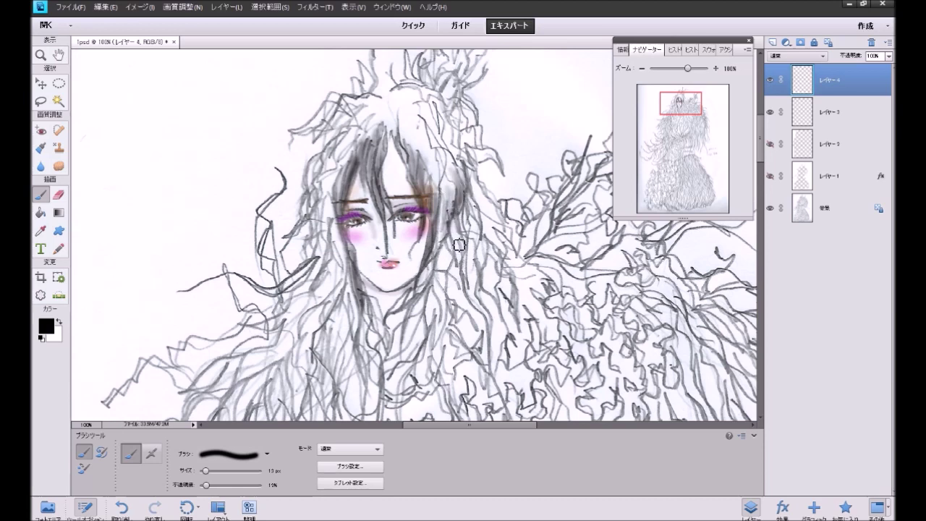
pyautogui.moveTo(461, 145)
pyautogui.mouseDown()
pyautogui.moveTo(454, 133)
pyautogui.moveTo(463, 176)
pyautogui.mouseUp()
pyautogui.moveTo(452, 137)
pyautogui.mouseDown()
pyautogui.moveTo(464, 178)
pyautogui.moveTo(453, 150)
pyautogui.moveTo(444, 233)
pyautogui.moveTo(447, 171)
pyautogui.moveTo(440, 214)
pyautogui.moveTo(428, 176)
pyautogui.moveTo(432, 206)
pyautogui.mouseUp()
pyautogui.moveTo(357, 157)
pyautogui.mouseDown()
pyautogui.moveTo(337, 175)
pyautogui.moveTo(334, 208)
pyautogui.moveTo(328, 187)
pyautogui.moveTo(343, 253)
pyautogui.moveTo(337, 215)
pyautogui.moveTo(328, 238)
pyautogui.moveTo(330, 211)
pyautogui.moveTo(321, 209)
pyautogui.moveTo(336, 169)
pyautogui.moveTo(329, 174)
pyautogui.moveTo(359, 130)
pyautogui.moveTo(347, 170)
pyautogui.moveTo(373, 128)
pyautogui.moveTo(344, 127)
pyautogui.mouseUp()
pyautogui.moveTo(337, 128)
pyautogui.mouseDown()
pyautogui.moveTo(325, 116)
pyautogui.moveTo(301, 136)
pyautogui.moveTo(334, 102)
pyautogui.moveTo(366, 108)
pyautogui.moveTo(374, 88)
pyautogui.mouseUp()
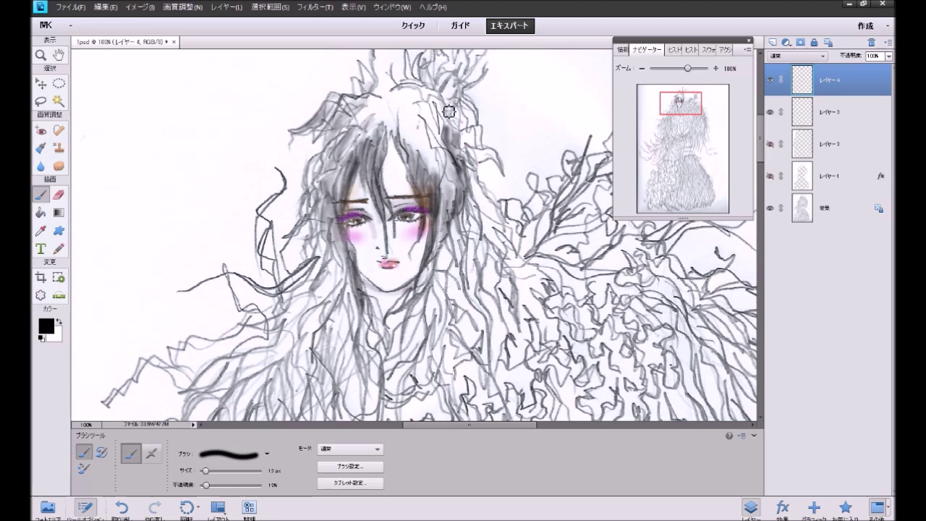
# Step: Shade the upswept hair and branching tips above the crown, and deepen the hair around the forehead in black
pyautogui.moveTo(667, 108); pyautogui.dragTo(672, 96)
pyautogui.moveTo(367, 200)
pyautogui.mouseDown()
pyautogui.moveTo(399, 160)
pyautogui.moveTo(350, 177)
pyautogui.moveTo(354, 209)
pyautogui.moveTo(346, 186)
pyautogui.moveTo(354, 182)
pyautogui.moveTo(362, 209)
pyautogui.moveTo(355, 203)
pyautogui.moveTo(406, 264)
pyautogui.moveTo(399, 238)
pyautogui.moveTo(410, 255)
pyautogui.moveTo(416, 240)
pyautogui.moveTo(396, 215)
pyautogui.moveTo(416, 246)
pyautogui.moveTo(405, 272)
pyautogui.moveTo(422, 328)
pyautogui.moveTo(406, 352)
pyautogui.moveTo(423, 311)
pyautogui.moveTo(456, 279)
pyautogui.moveTo(438, 259)
pyautogui.moveTo(453, 251)
pyautogui.moveTo(447, 262)
pyautogui.moveTo(436, 230)
pyautogui.moveTo(449, 264)
pyautogui.moveTo(435, 257)
pyautogui.moveTo(420, 224)
pyautogui.moveTo(423, 204)
pyautogui.moveTo(418, 218)
pyautogui.moveTo(418, 174)
pyautogui.moveTo(416, 190)
pyautogui.moveTo(428, 176)
pyautogui.moveTo(420, 182)
pyautogui.moveTo(428, 178)
pyautogui.moveTo(434, 194)
pyautogui.moveTo(428, 175)
pyautogui.moveTo(384, 191)
pyautogui.moveTo(382, 203)
pyautogui.moveTo(411, 177)
pyautogui.moveTo(416, 117)
pyautogui.moveTo(387, 149)
pyautogui.moveTo(470, 144)
pyautogui.mouseUp()
pyautogui.moveTo(444, 188)
pyautogui.mouseDown()
pyautogui.moveTo(448, 175)
pyautogui.moveTo(443, 188)
pyautogui.mouseUp()
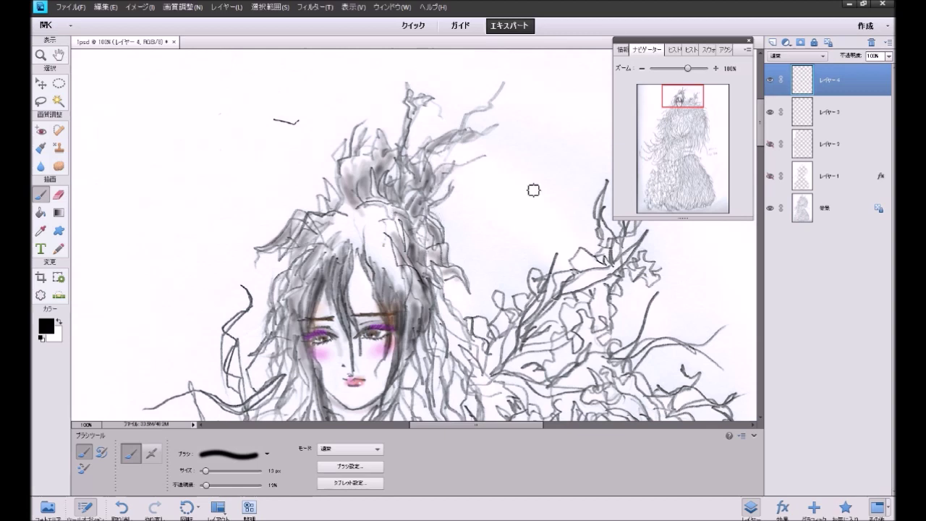
# Step: Shade the long hair strands falling beside the cheek and neck towards the shoulder in soft black at 50% zoom
pyautogui.moveTo(692, 101); pyautogui.dragTo(692, 108)
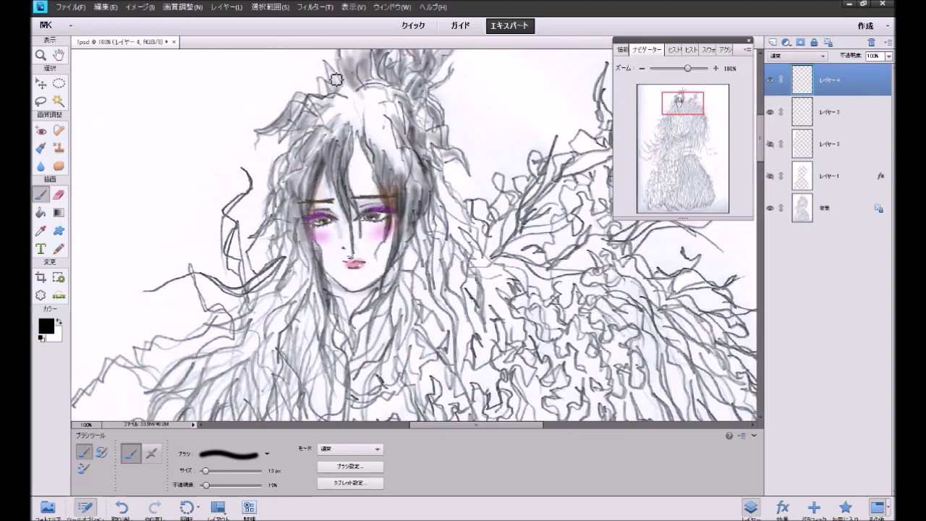
pyautogui.moveTo(678, 121); pyautogui.dragTo(679, 108)
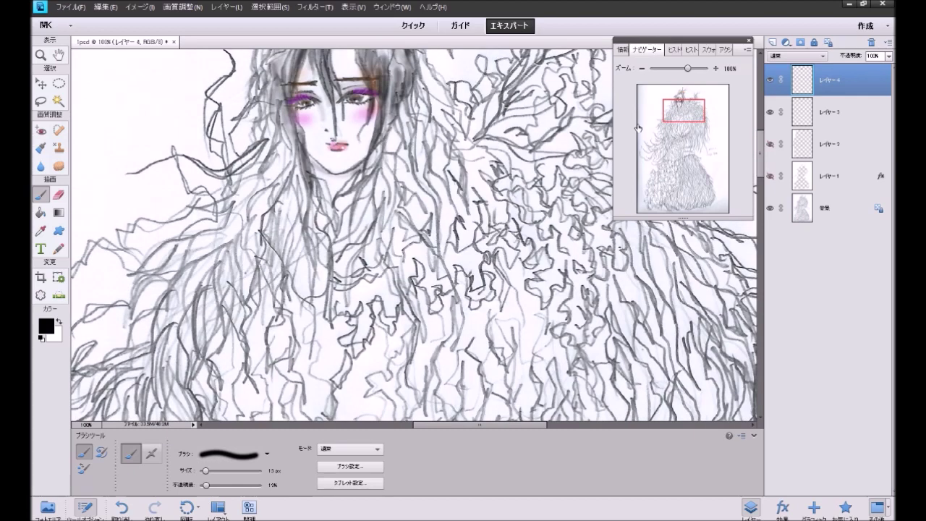
pyautogui.click(641, 68)
pyautogui.click(640, 68)
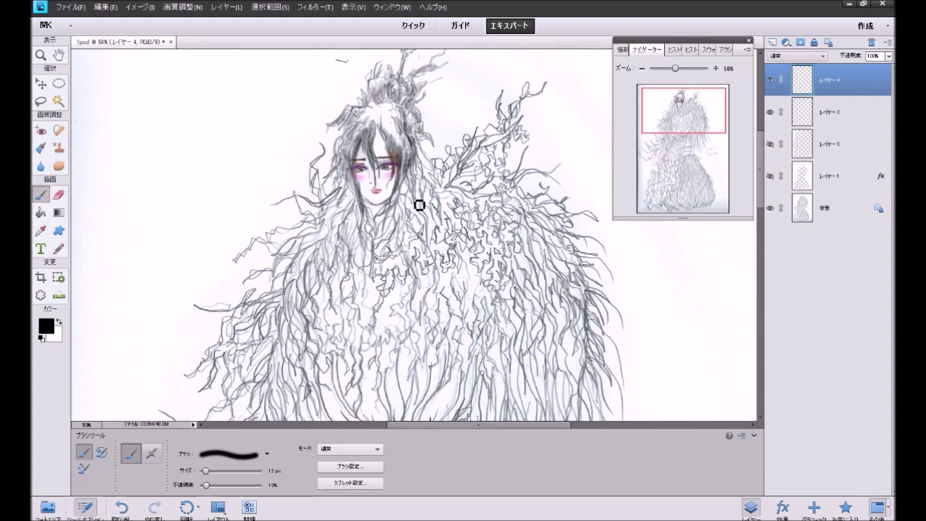
pyautogui.moveTo(427, 175); pyautogui.dragTo(413, 183)
pyautogui.moveTo(424, 201); pyautogui.dragTo(432, 231)
pyautogui.moveTo(430, 185); pyautogui.dragTo(432, 173)
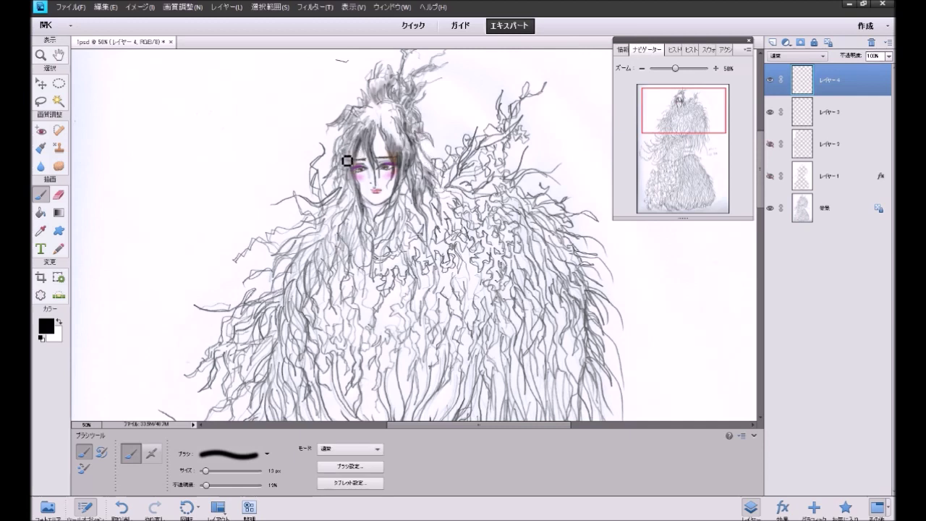
# Step: Deepen the hair on both sides of the face in soft black and apply the メタリック favourite style to レイヤー 4
pyautogui.moveTo(352, 175)
pyautogui.mouseDown()
pyautogui.moveTo(352, 216)
pyautogui.moveTo(361, 209)
pyautogui.moveTo(366, 228)
pyautogui.moveTo(352, 217)
pyautogui.moveTo(356, 193)
pyautogui.moveTo(360, 213)
pyautogui.moveTo(350, 215)
pyautogui.moveTo(354, 205)
pyautogui.moveTo(345, 217)
pyautogui.moveTo(348, 209)
pyautogui.moveTo(338, 230)
pyautogui.moveTo(352, 198)
pyautogui.moveTo(349, 186)
pyautogui.moveTo(331, 206)
pyautogui.moveTo(352, 183)
pyautogui.moveTo(349, 153)
pyautogui.moveTo(339, 159)
pyautogui.moveTo(361, 152)
pyautogui.moveTo(359, 164)
pyautogui.moveTo(363, 146)
pyautogui.moveTo(357, 197)
pyautogui.mouseUp()
pyautogui.moveTo(409, 156)
pyautogui.mouseDown()
pyautogui.moveTo(409, 199)
pyautogui.moveTo(426, 173)
pyautogui.moveTo(440, 191)
pyautogui.moveTo(421, 178)
pyautogui.moveTo(403, 137)
pyautogui.moveTo(406, 158)
pyautogui.moveTo(403, 147)
pyautogui.moveTo(361, 132)
pyautogui.moveTo(342, 153)
pyautogui.moveTo(363, 139)
pyautogui.moveTo(355, 133)
pyautogui.moveTo(380, 89)
pyautogui.moveTo(380, 103)
pyautogui.moveTo(382, 92)
pyautogui.moveTo(402, 95)
pyautogui.moveTo(413, 115)
pyautogui.moveTo(422, 110)
pyautogui.moveTo(412, 116)
pyautogui.moveTo(417, 138)
pyautogui.moveTo(423, 135)
pyautogui.moveTo(399, 117)
pyautogui.moveTo(408, 118)
pyautogui.moveTo(406, 149)
pyautogui.moveTo(397, 146)
pyautogui.moveTo(403, 131)
pyautogui.moveTo(409, 168)
pyautogui.moveTo(431, 186)
pyautogui.mouseUp()
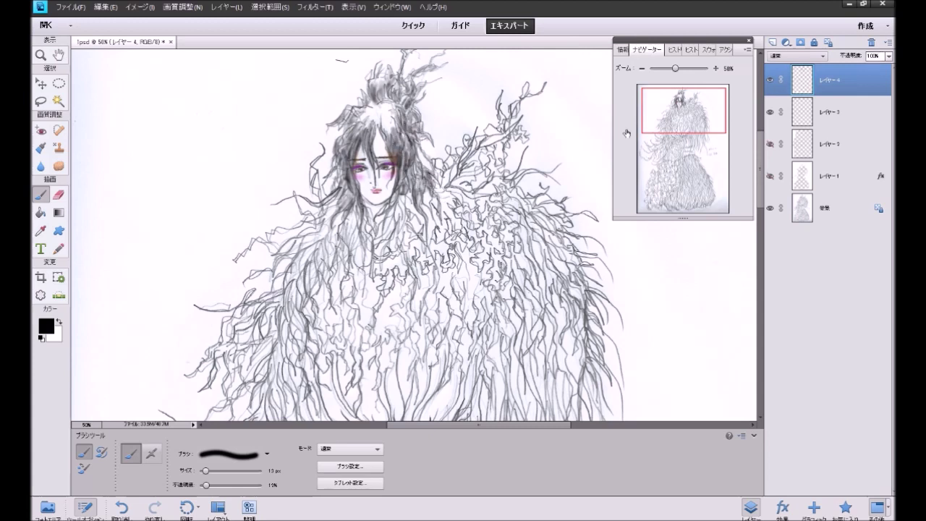
pyautogui.click(844, 507)
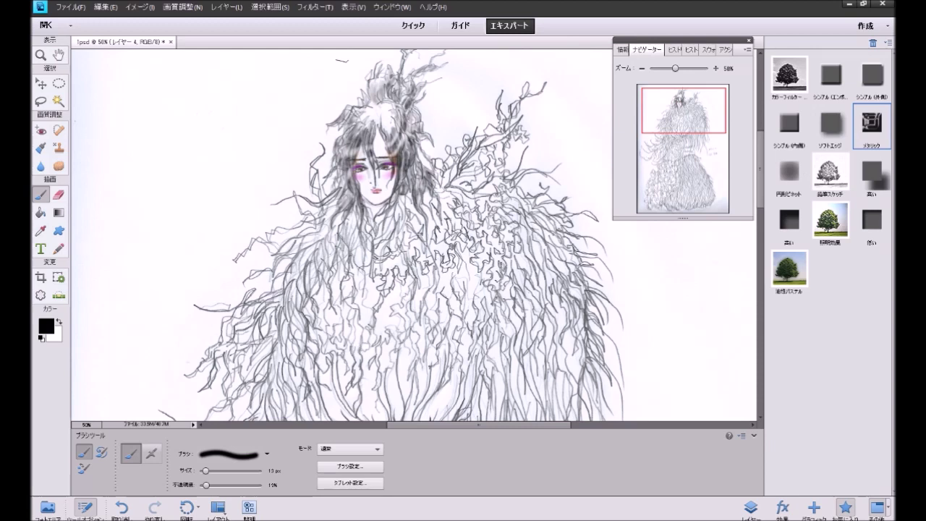
pyautogui.click(750, 507)
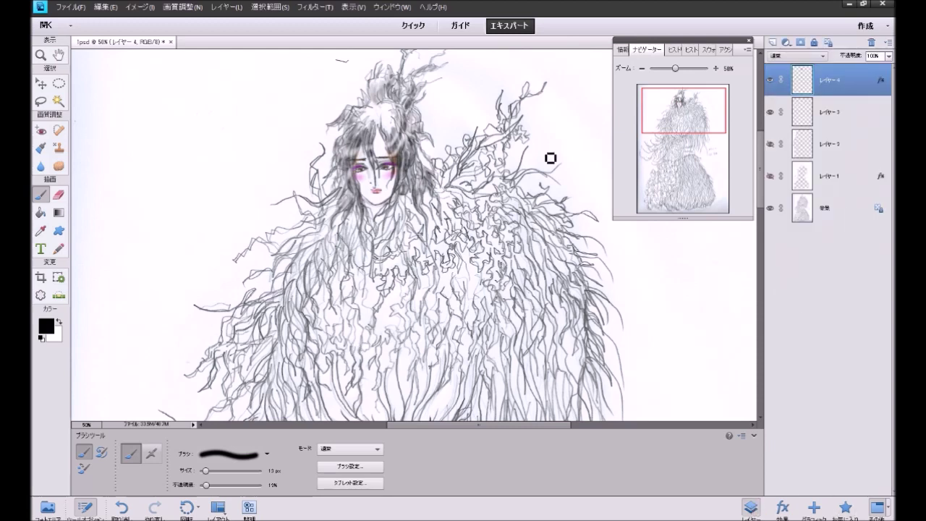
# Step: Raise the brush opacity to 27% and darken the hair strands beside the cheeks and neck at 100% zoom
pyautogui.click(215, 485)
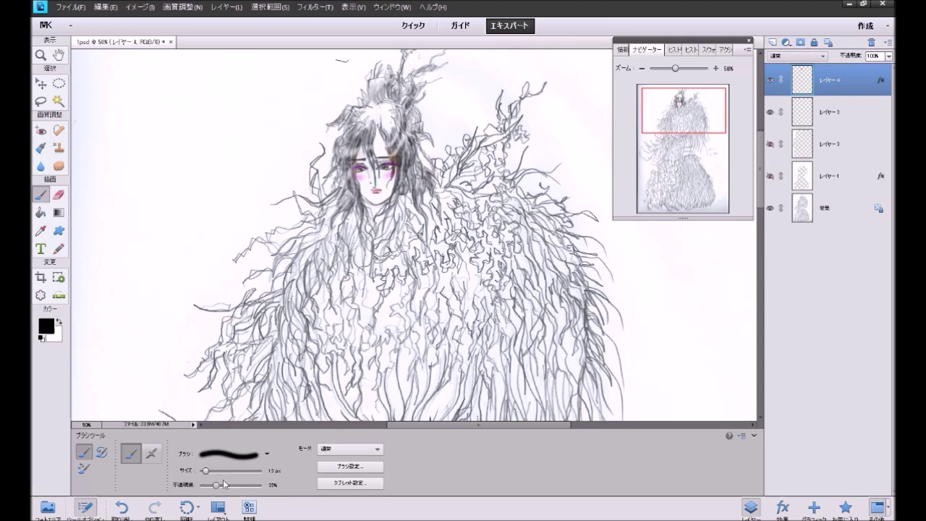
pyautogui.click(715, 68)
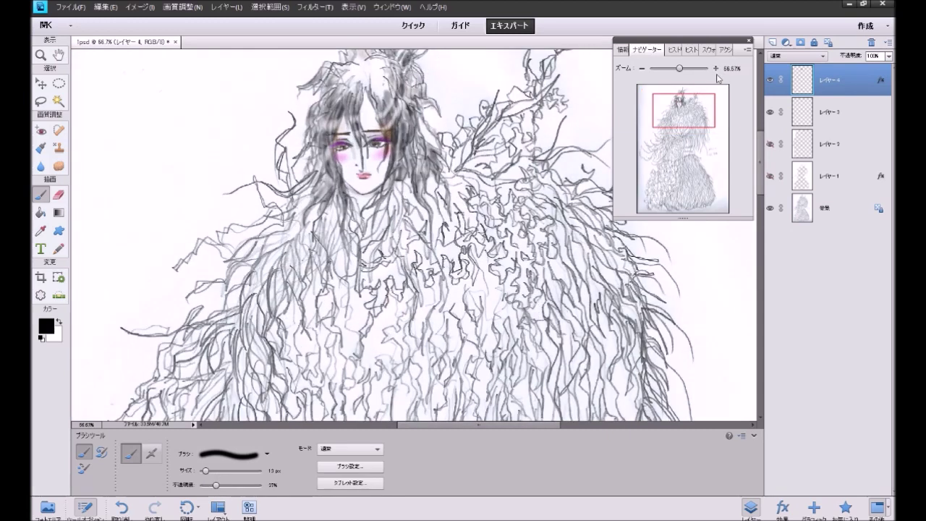
pyautogui.click(716, 68)
pyautogui.moveTo(692, 110); pyautogui.dragTo(695, 95)
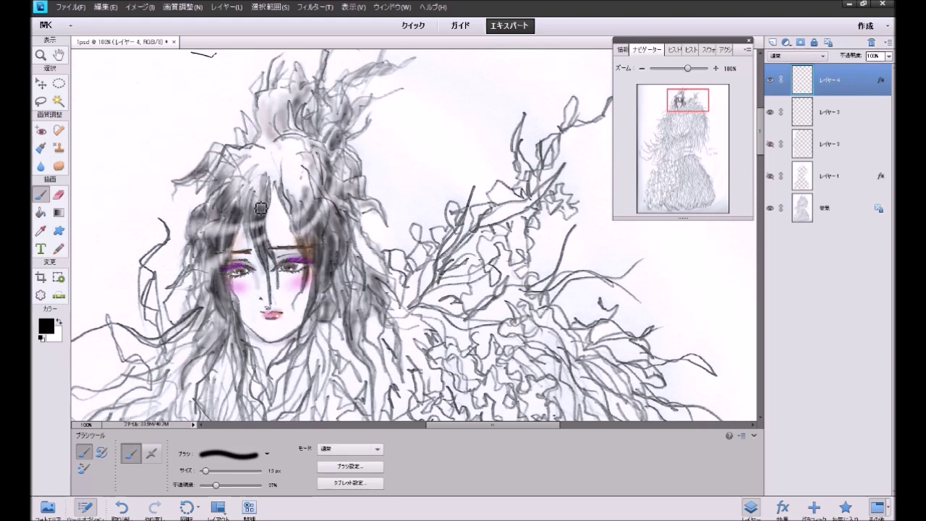
pyautogui.moveTo(216, 335)
pyautogui.mouseDown()
pyautogui.moveTo(217, 312)
pyautogui.moveTo(207, 351)
pyautogui.moveTo(231, 332)
pyautogui.moveTo(224, 339)
pyautogui.mouseUp()
pyautogui.moveTo(334, 305)
pyautogui.mouseDown()
pyautogui.moveTo(362, 302)
pyautogui.moveTo(360, 346)
pyautogui.moveTo(360, 282)
pyautogui.moveTo(359, 350)
pyautogui.moveTo(363, 287)
pyautogui.moveTo(359, 353)
pyautogui.moveTo(378, 373)
pyautogui.moveTo(361, 296)
pyautogui.moveTo(341, 279)
pyautogui.moveTo(347, 308)
pyautogui.moveTo(369, 264)
pyautogui.moveTo(359, 260)
pyautogui.moveTo(390, 303)
pyautogui.moveTo(378, 294)
pyautogui.moveTo(376, 269)
pyautogui.moveTo(389, 290)
pyautogui.mouseUp()
pyautogui.moveTo(367, 233)
pyautogui.mouseDown()
pyautogui.moveTo(384, 269)
pyautogui.moveTo(372, 213)
pyautogui.mouseUp()
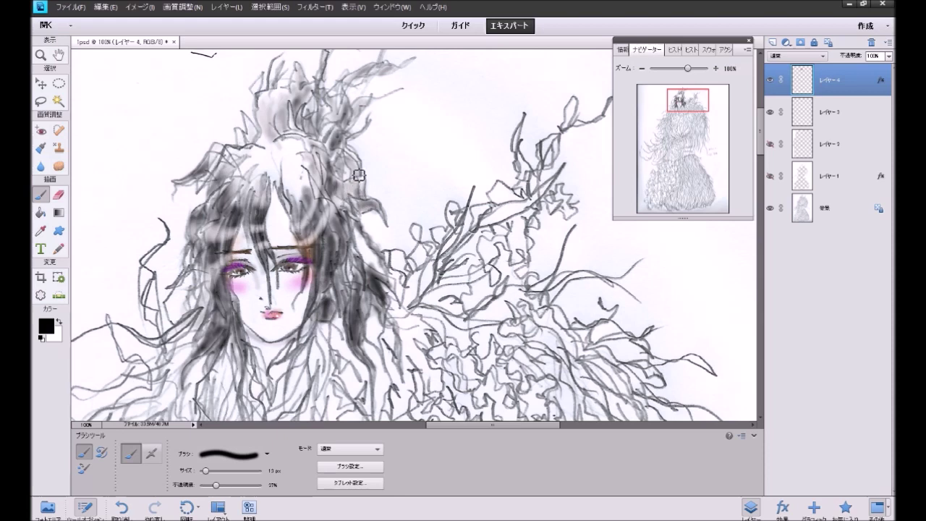
# Step: Darken the crown, the upswept hair tips and the outer strands sweeping from the cheek towards the shoulder in soft black
pyautogui.moveTo(314, 163)
pyautogui.mouseDown()
pyautogui.moveTo(322, 224)
pyautogui.moveTo(318, 149)
pyautogui.mouseUp()
pyautogui.moveTo(269, 100)
pyautogui.mouseDown()
pyautogui.moveTo(279, 138)
pyautogui.moveTo(288, 100)
pyautogui.moveTo(287, 115)
pyautogui.moveTo(305, 114)
pyautogui.moveTo(302, 84)
pyautogui.moveTo(313, 97)
pyautogui.moveTo(303, 118)
pyautogui.moveTo(323, 109)
pyautogui.moveTo(322, 130)
pyautogui.moveTo(347, 117)
pyautogui.moveTo(338, 102)
pyautogui.moveTo(347, 124)
pyautogui.moveTo(353, 93)
pyautogui.moveTo(388, 74)
pyautogui.mouseUp()
pyautogui.moveTo(364, 172)
pyautogui.mouseDown()
pyautogui.moveTo(358, 165)
pyautogui.moveTo(350, 175)
pyautogui.mouseUp()
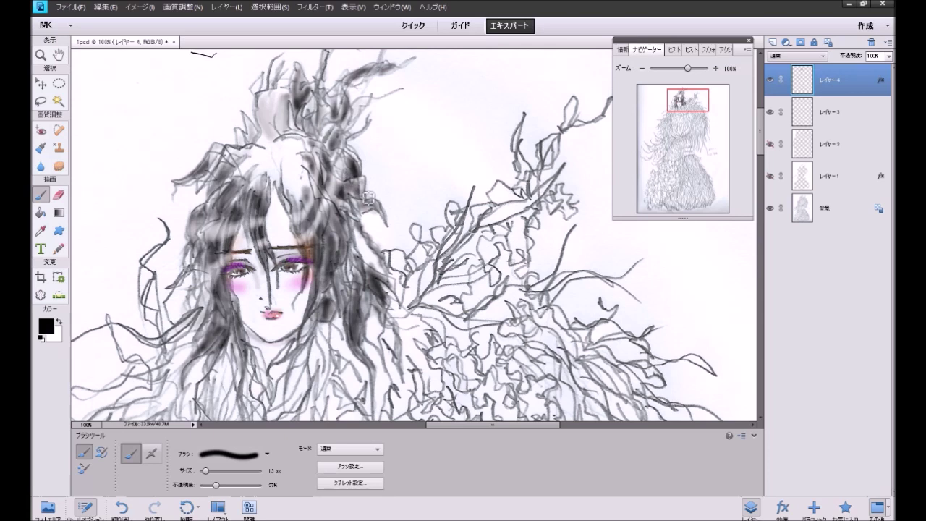
pyautogui.moveTo(217, 299)
pyautogui.mouseDown()
pyautogui.moveTo(210, 287)
pyautogui.moveTo(204, 318)
pyautogui.moveTo(147, 347)
pyautogui.mouseUp()
pyautogui.moveTo(194, 317)
pyautogui.mouseDown()
pyautogui.moveTo(171, 340)
pyautogui.moveTo(136, 335)
pyautogui.moveTo(156, 346)
pyautogui.moveTo(186, 330)
pyautogui.moveTo(189, 280)
pyautogui.mouseUp()
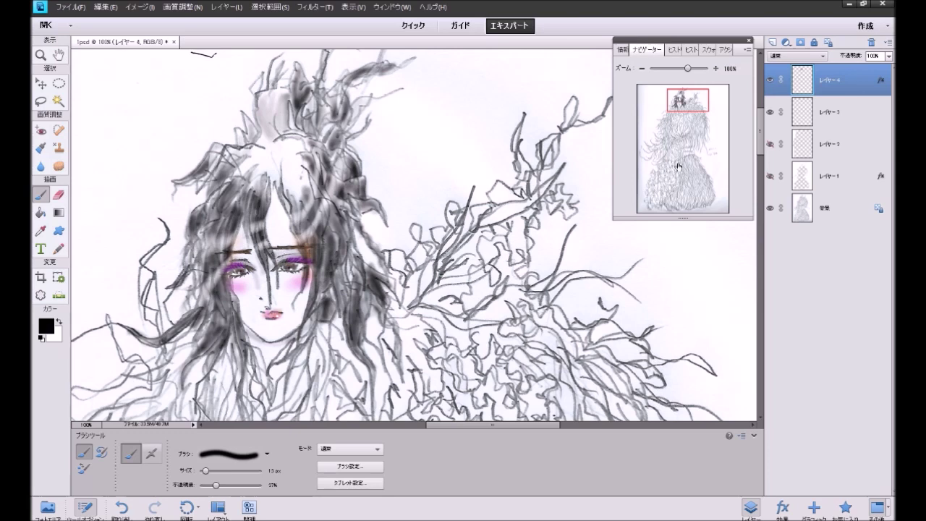
# Step: Show the hidden レイヤー 1 and レイヤー 2 and view the drawing at 50% zoom
pyautogui.click(771, 177)
pyautogui.click(770, 145)
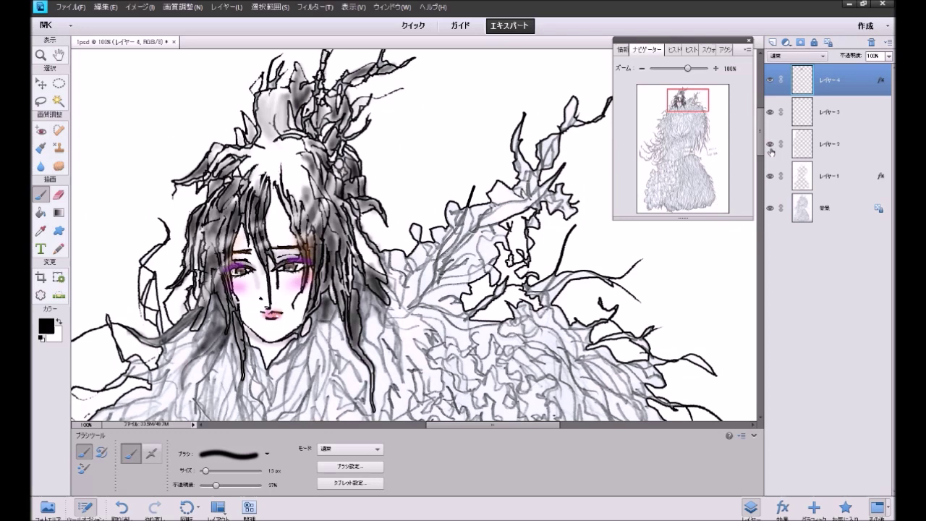
pyautogui.click(642, 70)
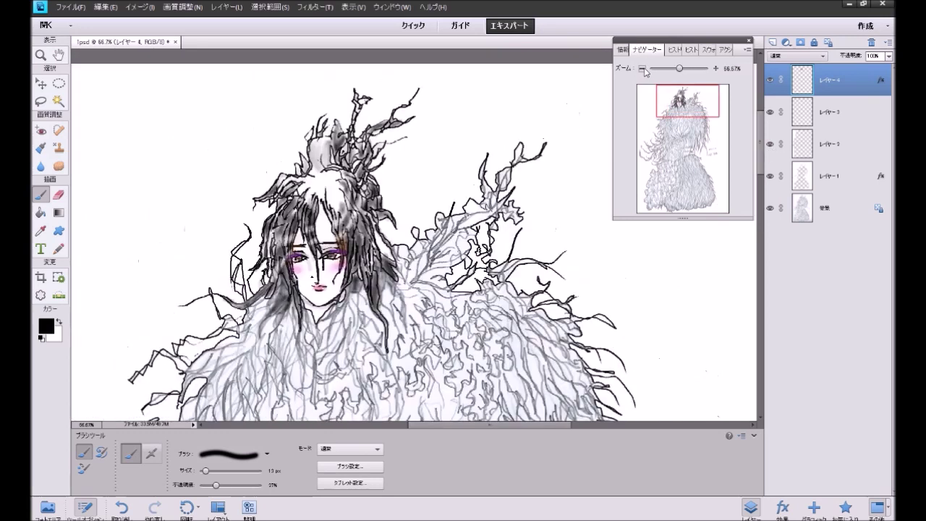
pyautogui.click(641, 70)
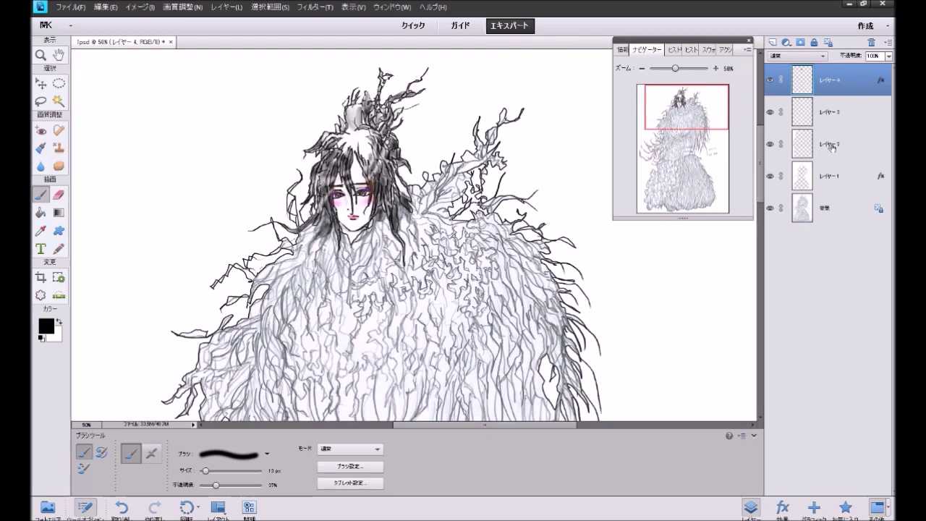
# Step: Darken the pupils of both eyes in black with the 5 px hard round brush at 100% opacity
pyautogui.click(839, 113)
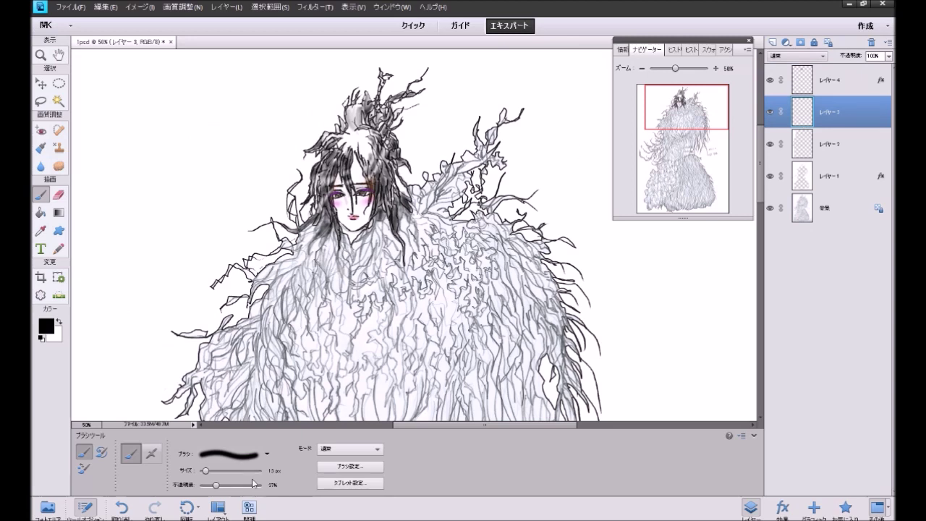
pyautogui.moveTo(216, 485); pyautogui.dragTo(262, 484)
pyautogui.click(267, 453)
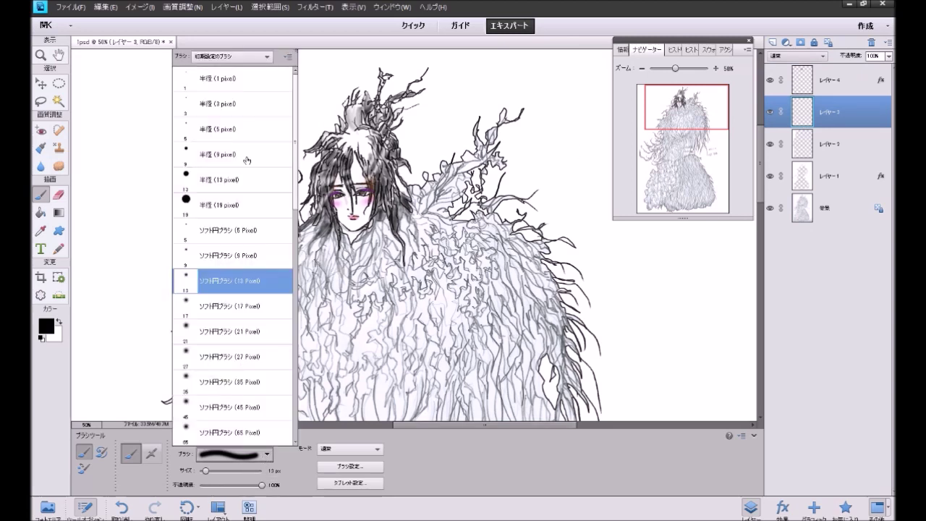
pyautogui.click(259, 129)
pyautogui.click(721, 84)
pyautogui.click(714, 68)
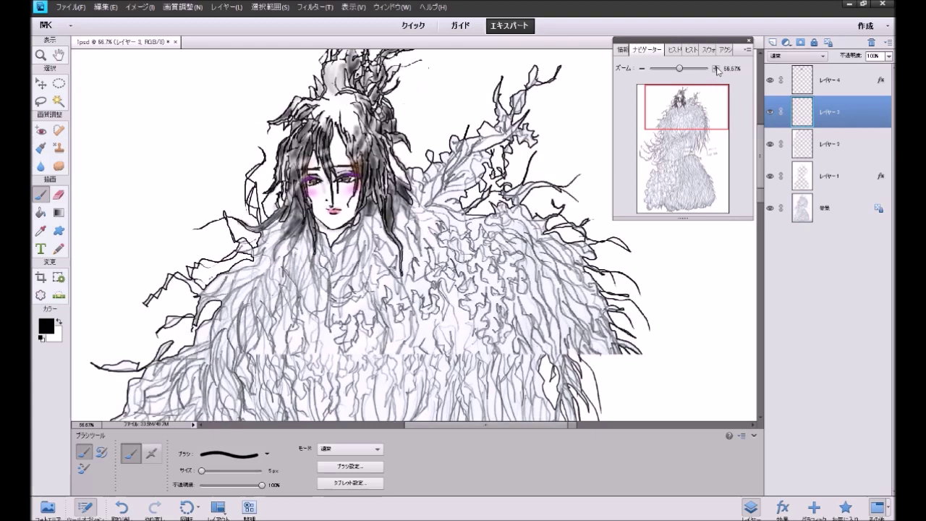
pyautogui.click(714, 68)
pyautogui.click(715, 68)
pyautogui.moveTo(682, 104); pyautogui.dragTo(680, 101)
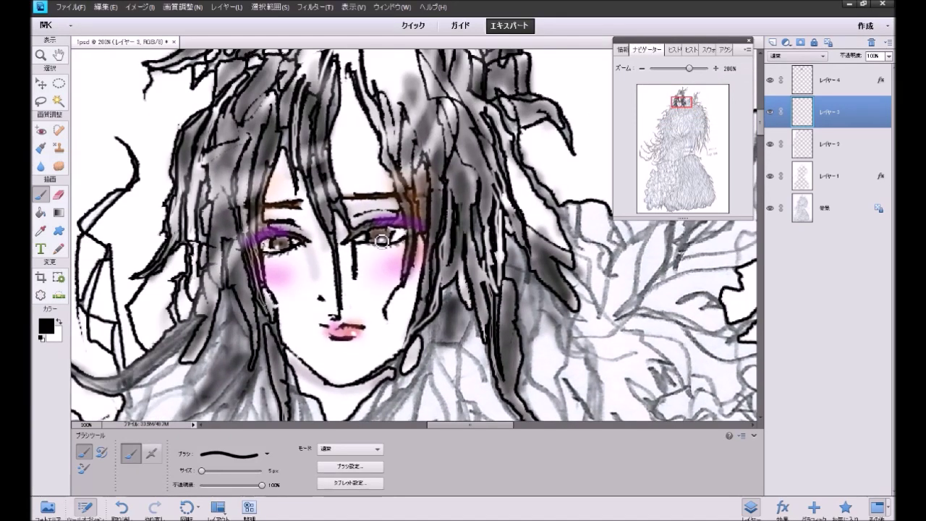
pyautogui.hotkey('ctrl', 'z')
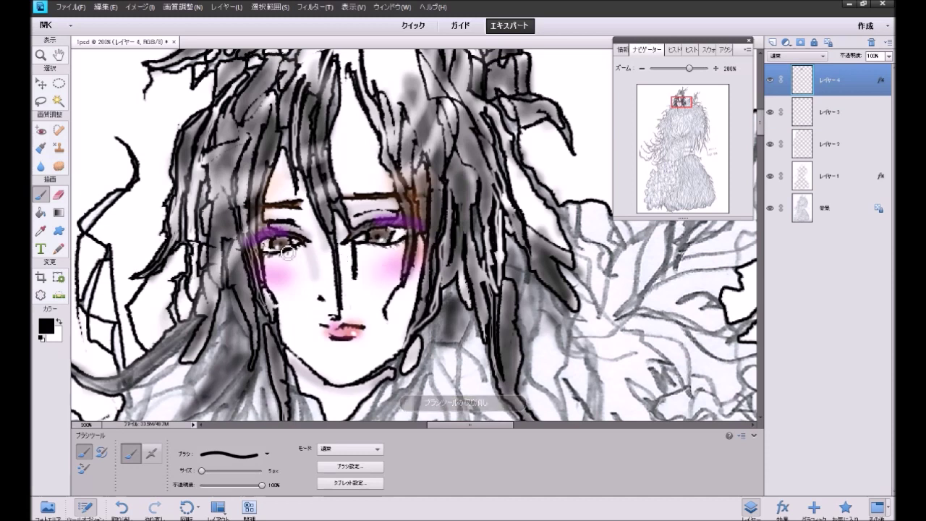
pyautogui.hotkey('ctrl', 'z')
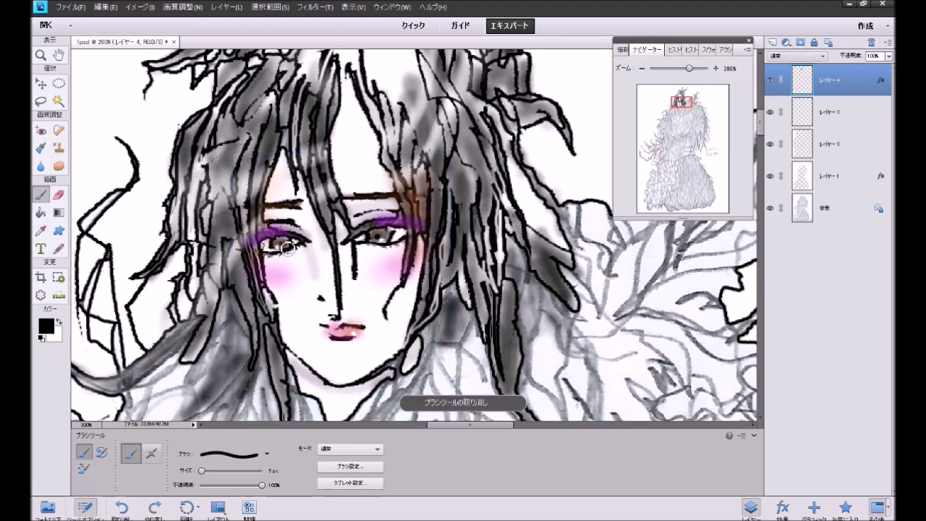
pyautogui.moveTo(285, 248); pyautogui.dragTo(292, 247)
pyautogui.hotkey('ctrl', 'z')
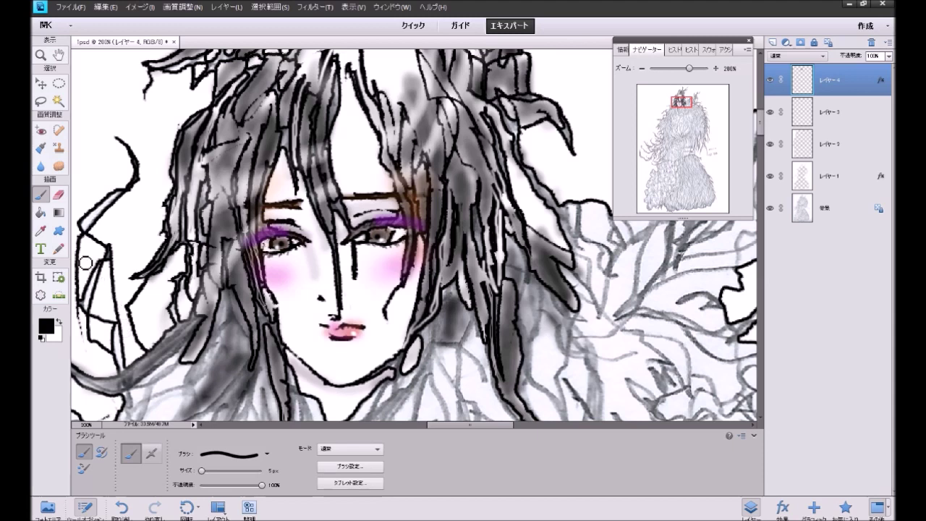
# Step: Shade both upper eyelids in faint black on レイヤー 3 with the 13 px soft round brush at 22% opacity
pyautogui.click(230, 454)
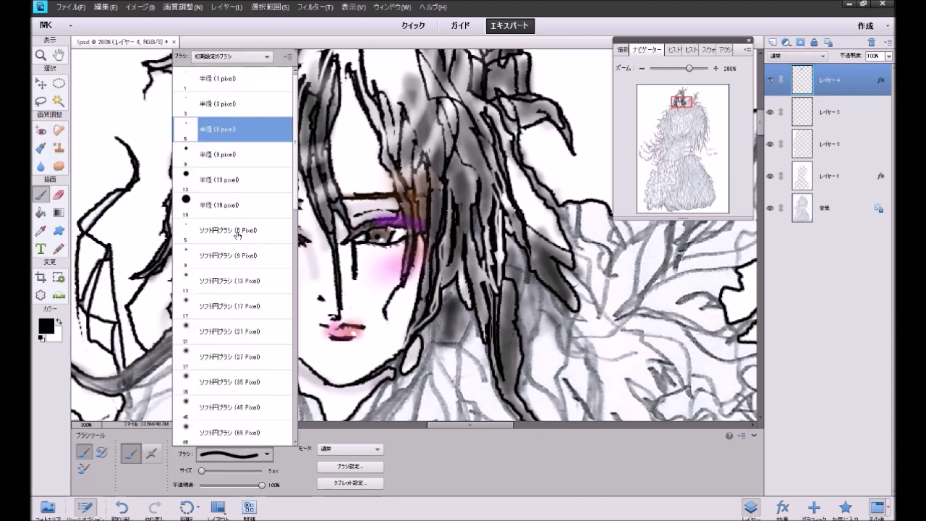
pyautogui.click(242, 283)
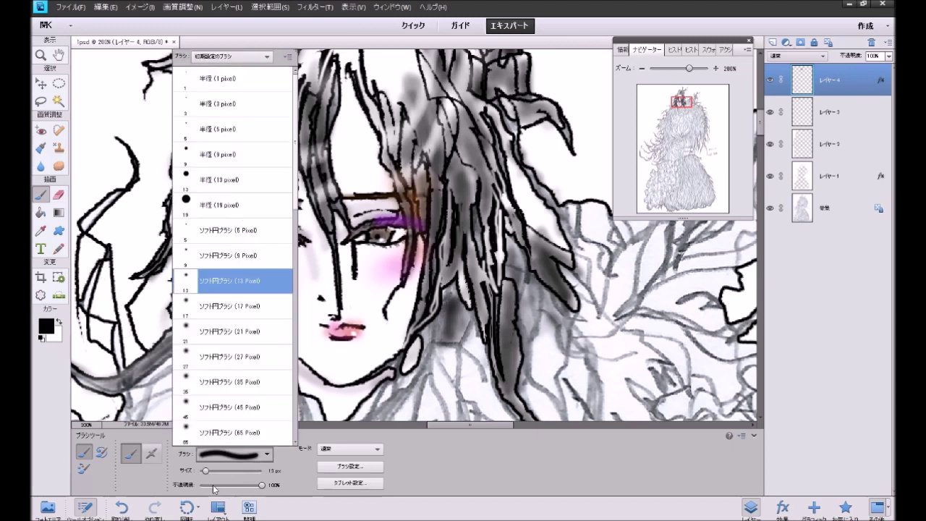
pyautogui.click(212, 485)
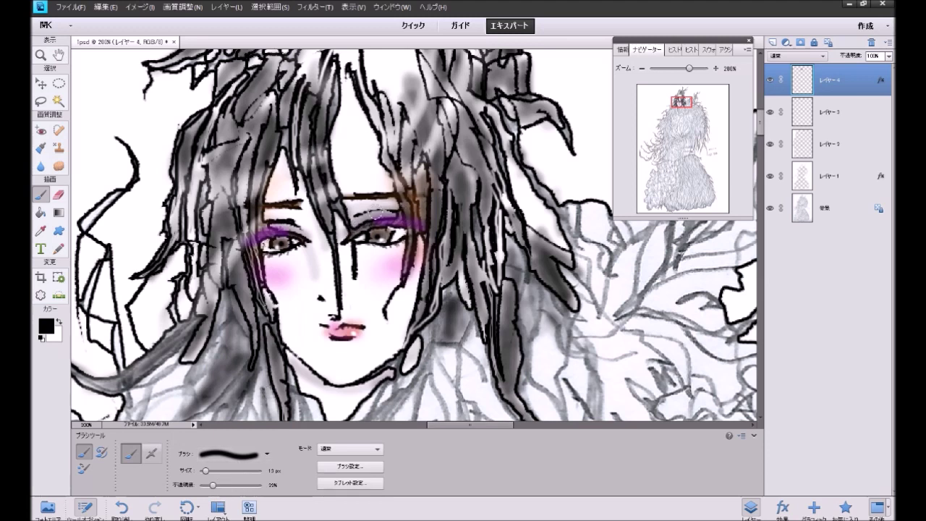
pyautogui.hotkey('ctrl', 'z')
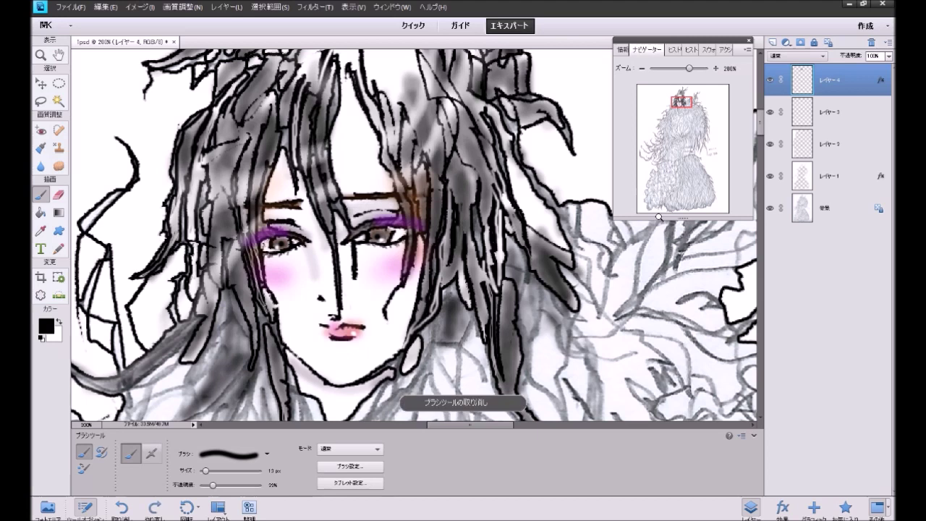
pyautogui.hotkey('ctrl', 'y')
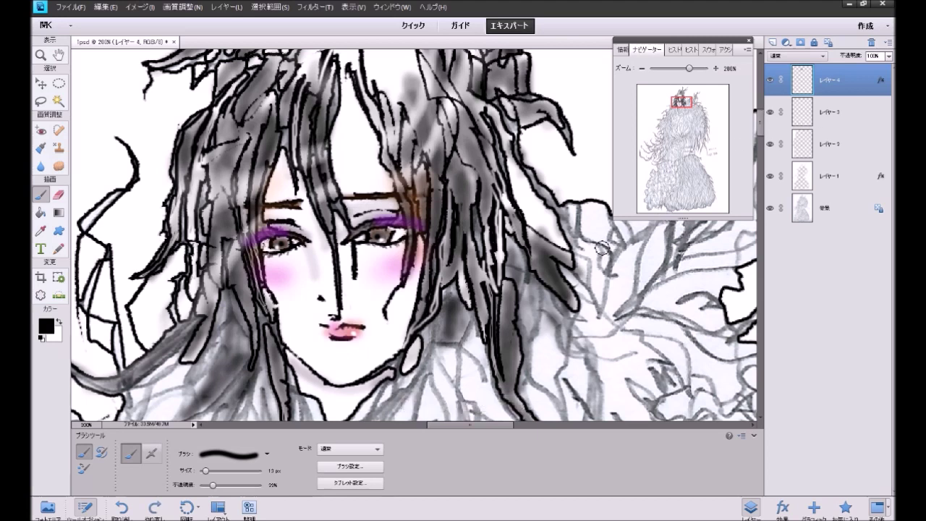
pyautogui.click(822, 110)
pyautogui.moveTo(354, 227)
pyautogui.mouseDown()
pyautogui.moveTo(410, 212)
pyautogui.moveTo(383, 208)
pyautogui.moveTo(355, 219)
pyautogui.moveTo(356, 230)
pyautogui.moveTo(400, 221)
pyautogui.mouseUp()
pyautogui.moveTo(290, 230)
pyautogui.mouseDown()
pyautogui.moveTo(307, 236)
pyautogui.moveTo(265, 224)
pyautogui.mouseUp()
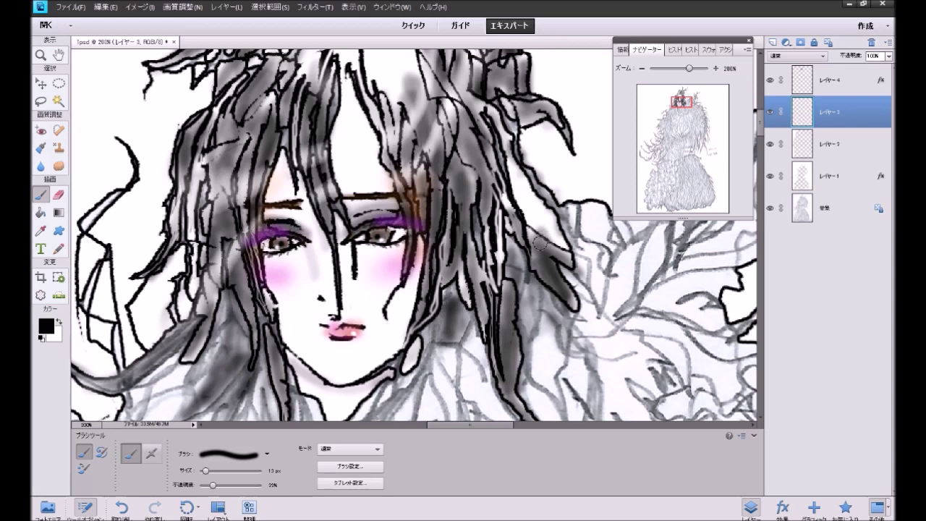
# Step: Set the foreground colour to a bright cyan
pyautogui.click(46, 326)
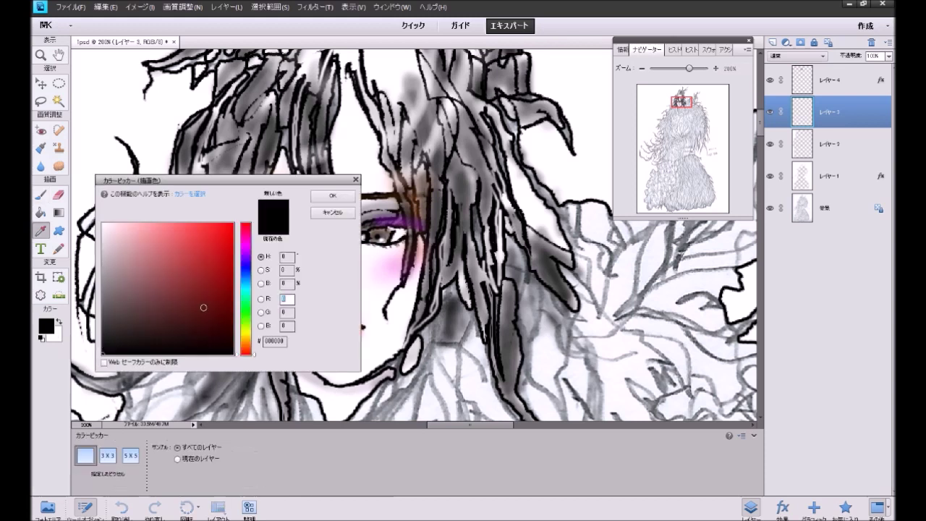
pyautogui.click(245, 288)
pyautogui.click(333, 196)
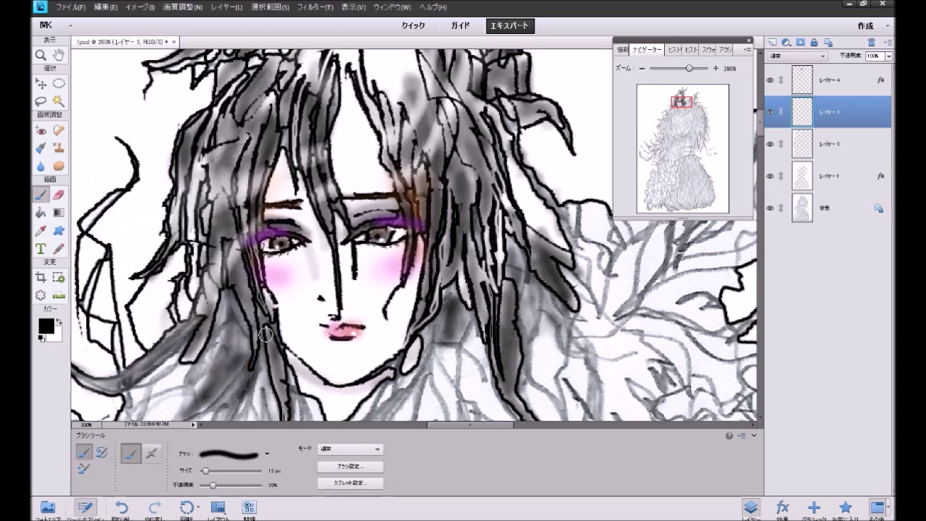
pyautogui.click(45, 326)
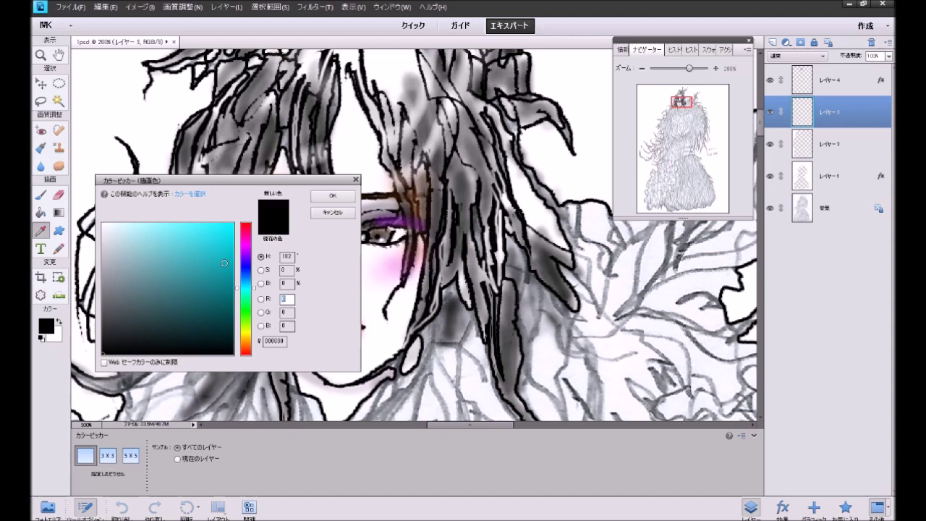
pyautogui.click(218, 238)
pyautogui.click(333, 196)
# Step: Add a tiny cyan accent just below the eye with the 5 px soft round brush at 57% opacity
pyautogui.click(233, 454)
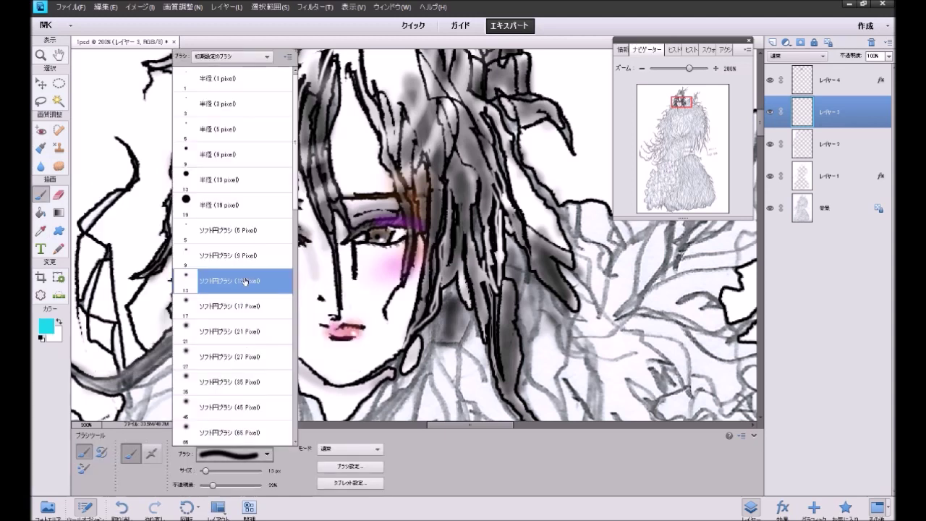
pyautogui.click(238, 232)
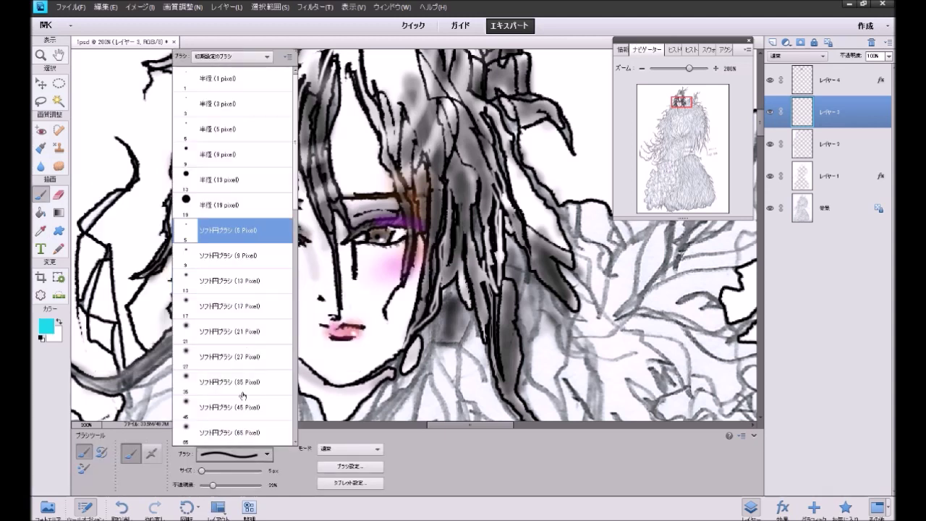
pyautogui.moveTo(212, 484); pyautogui.dragTo(223, 484)
pyautogui.click(233, 489)
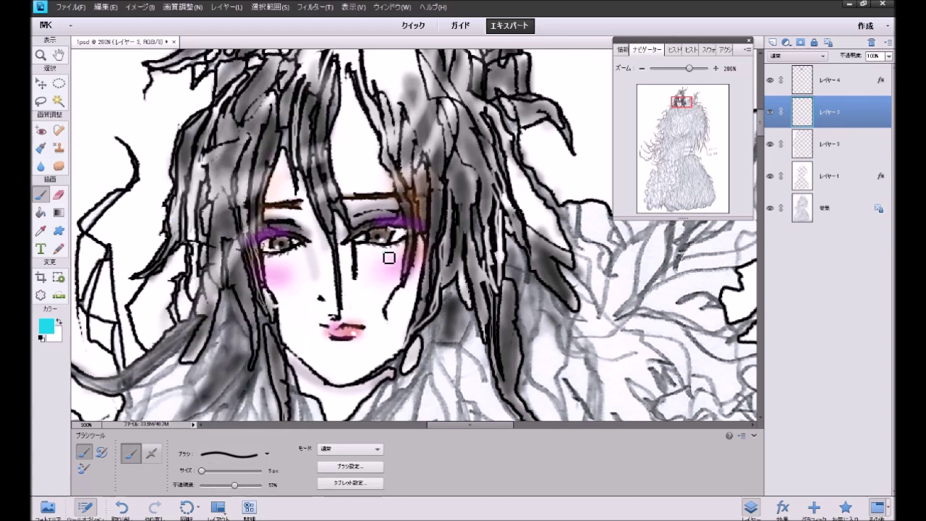
pyautogui.click(283, 257)
pyautogui.click(643, 70)
pyautogui.click(643, 69)
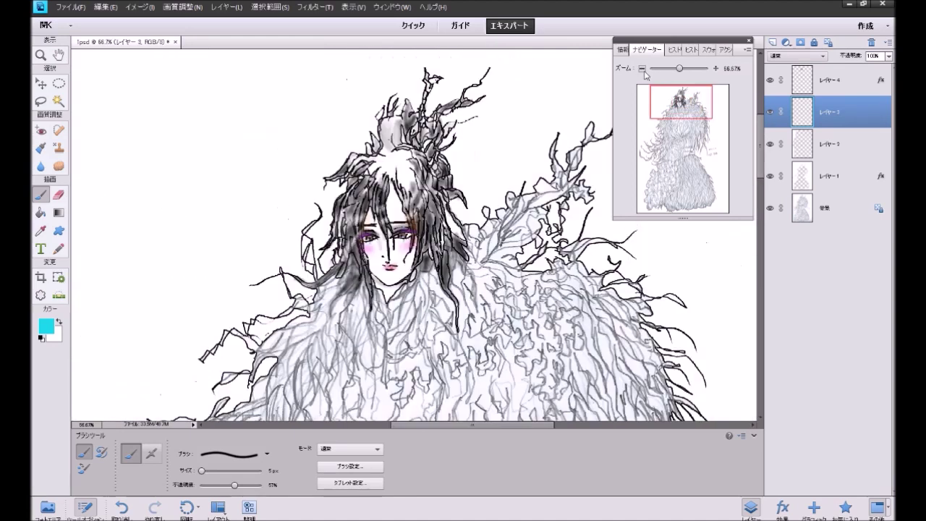
# Step: Darken the hair strands on the viewer's left of the face in black with the 13 px soft round brush at 77% opacity
pyautogui.click(715, 69)
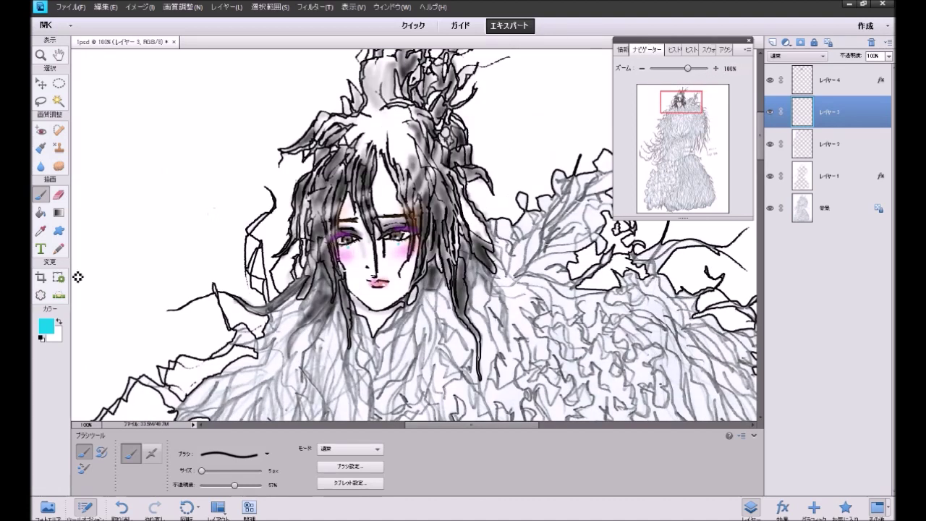
pyautogui.click(43, 337)
pyautogui.click(235, 454)
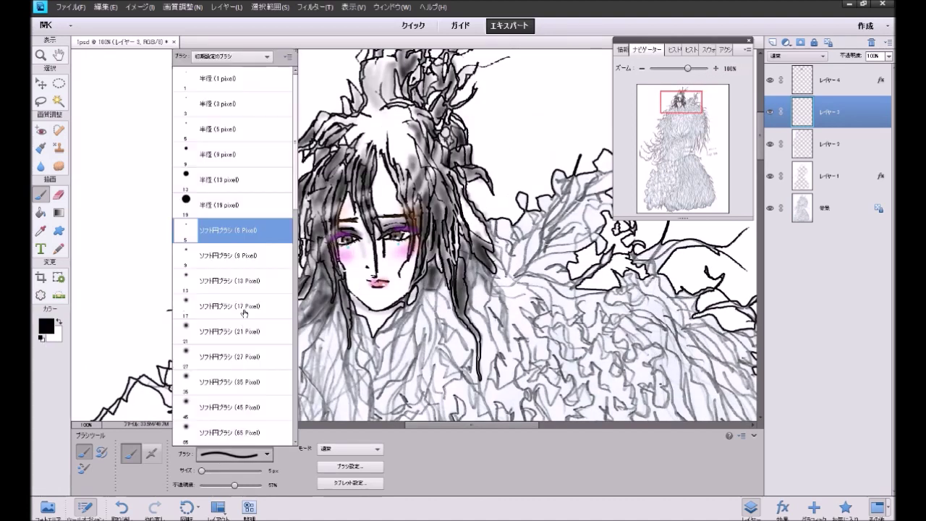
pyautogui.click(246, 283)
pyautogui.moveTo(235, 483); pyautogui.dragTo(247, 484)
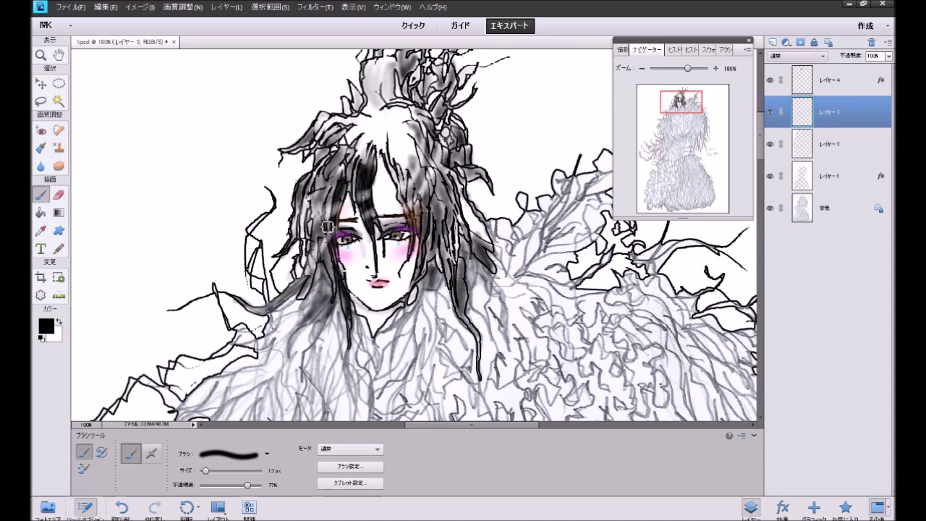
pyautogui.moveTo(319, 243); pyautogui.dragTo(306, 300)
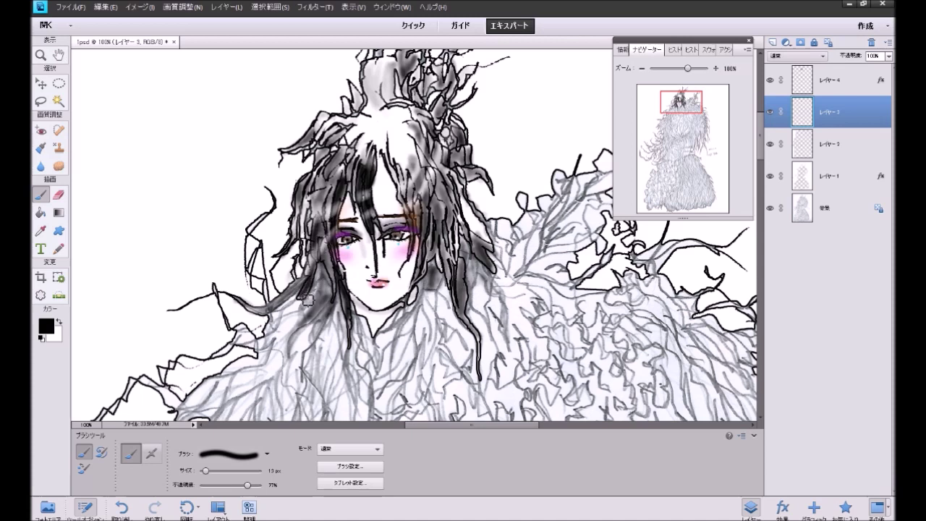
pyautogui.moveTo(319, 267); pyautogui.dragTo(324, 208)
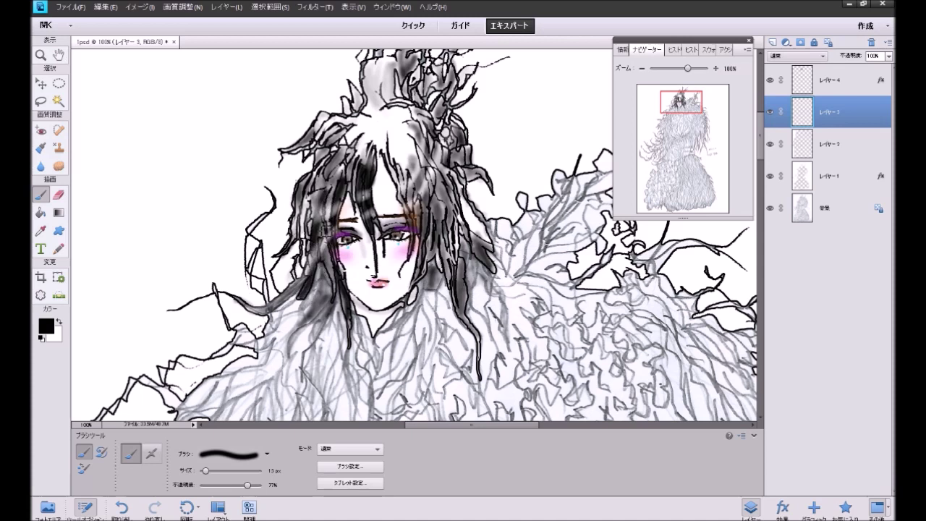
pyautogui.moveTo(334, 269); pyautogui.dragTo(337, 302)
pyautogui.moveTo(314, 191); pyautogui.dragTo(308, 240)
pyautogui.moveTo(330, 165); pyautogui.dragTo(319, 170)
pyautogui.moveTo(346, 140)
pyautogui.mouseDown()
pyautogui.moveTo(328, 159)
pyautogui.moveTo(343, 130)
pyautogui.moveTo(323, 130)
pyautogui.moveTo(296, 154)
pyautogui.mouseUp()
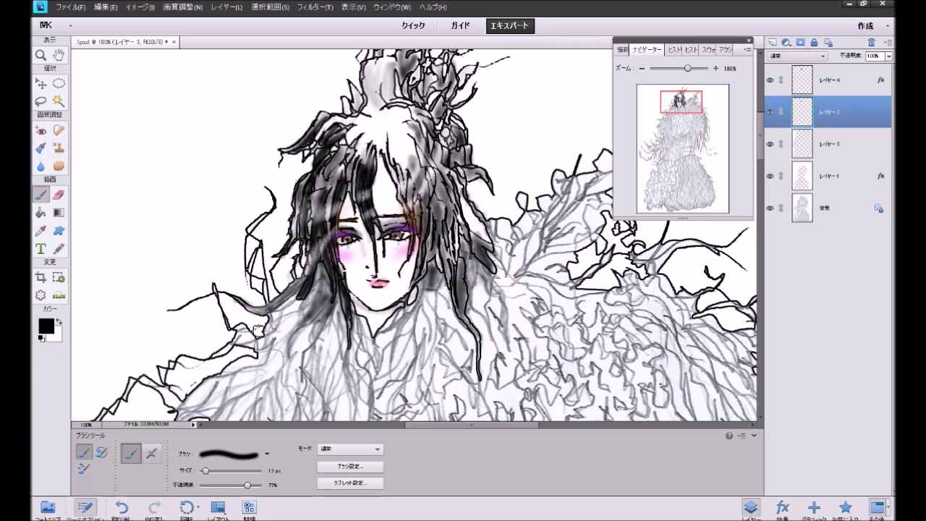
pyautogui.moveTo(250, 309); pyautogui.dragTo(292, 302)
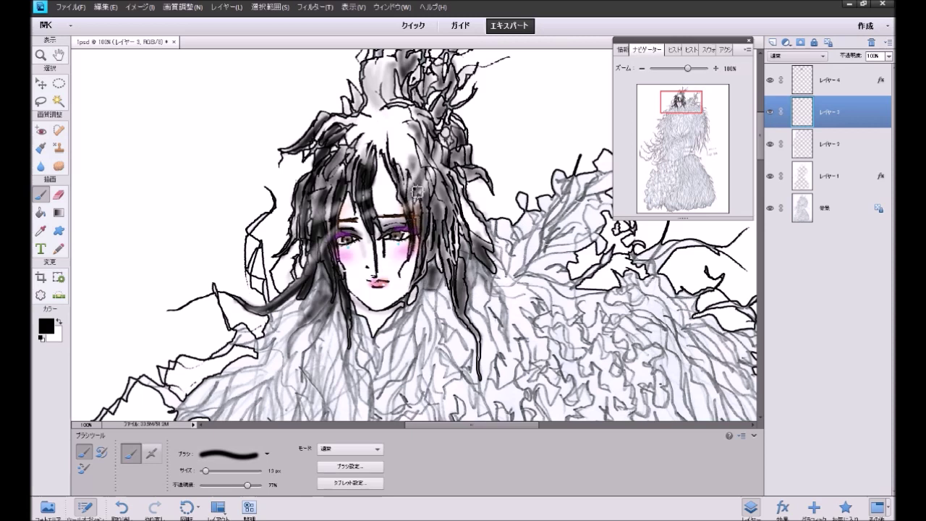
# Step: Darken the hair on the viewer's right of the face in black, from the head's side to the long tip on the chest
pyautogui.moveTo(418, 220)
pyautogui.mouseDown()
pyautogui.moveTo(425, 257)
pyautogui.moveTo(418, 282)
pyautogui.mouseUp()
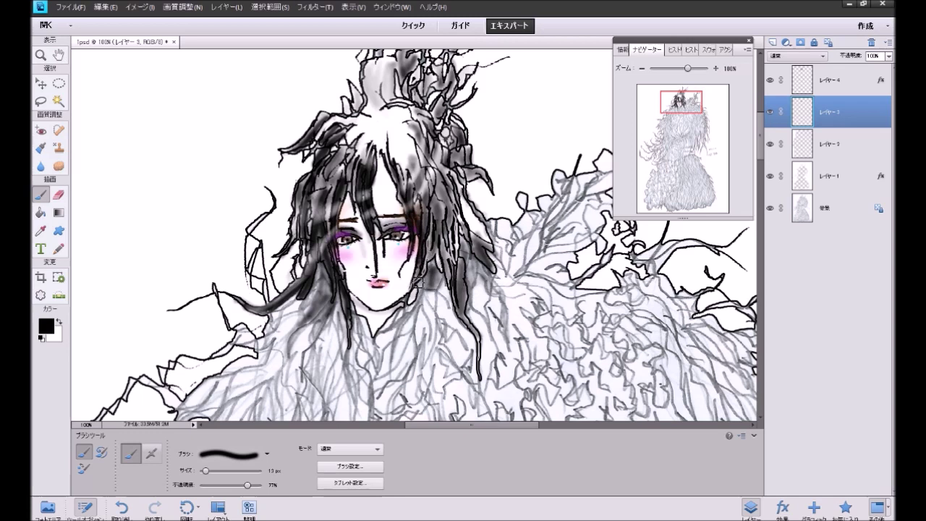
pyautogui.moveTo(432, 223)
pyautogui.mouseDown()
pyautogui.moveTo(428, 266)
pyautogui.moveTo(447, 227)
pyautogui.moveTo(453, 281)
pyautogui.moveTo(476, 302)
pyautogui.mouseUp()
pyautogui.moveTo(463, 269)
pyautogui.mouseDown()
pyautogui.moveTo(465, 315)
pyautogui.moveTo(480, 347)
pyautogui.mouseUp()
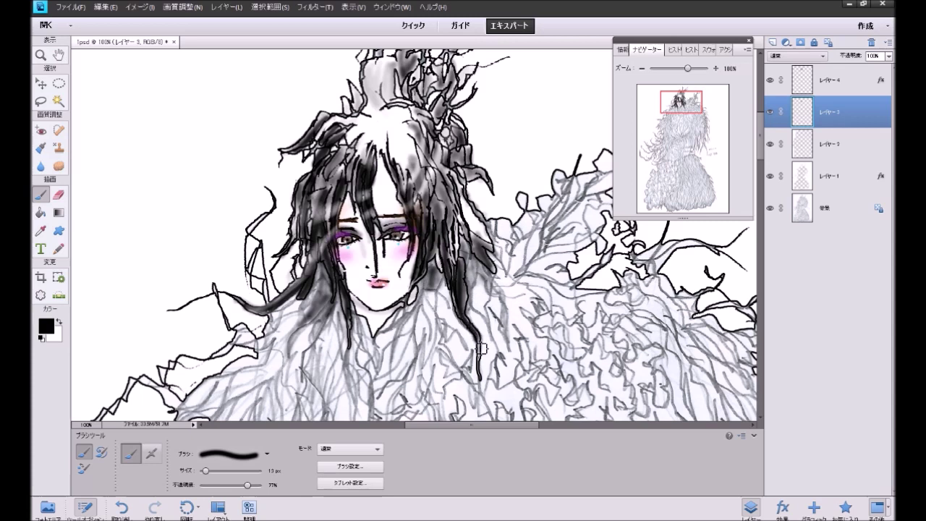
pyautogui.moveTo(455, 191)
pyautogui.mouseDown()
pyautogui.moveTo(457, 219)
pyautogui.moveTo(473, 240)
pyautogui.mouseUp()
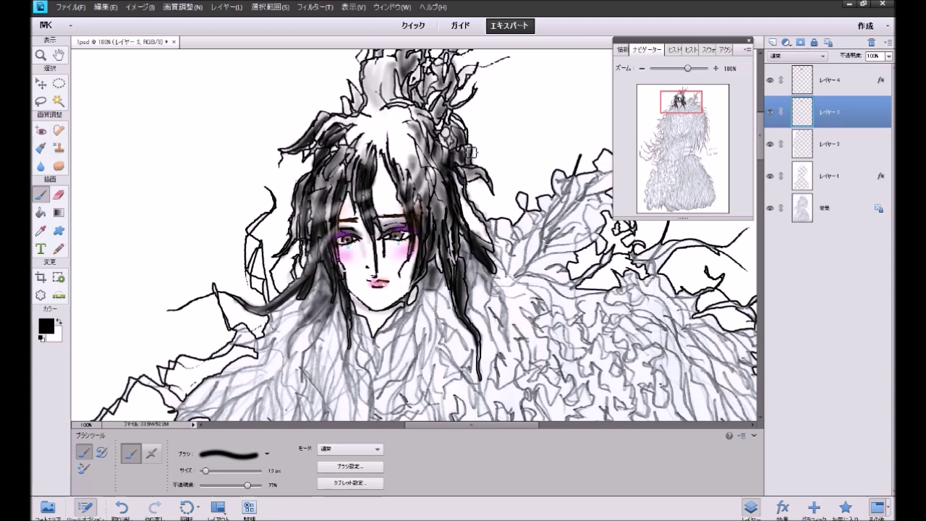
pyautogui.moveTo(467, 156)
pyautogui.mouseDown()
pyautogui.moveTo(444, 116)
pyautogui.moveTo(423, 118)
pyautogui.mouseUp()
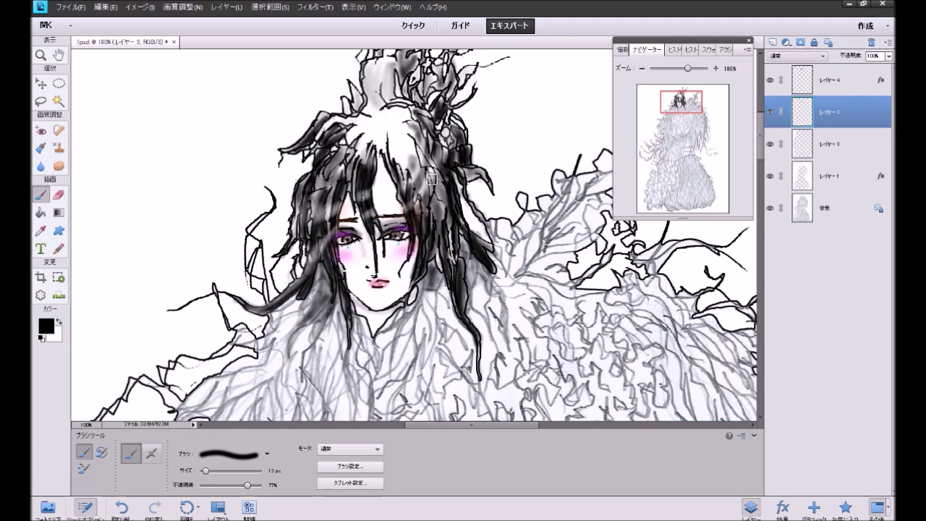
# Step: Deepen the black in the topknot and its branch-like strands above the head
pyautogui.moveTo(673, 105); pyautogui.dragTo(673, 102)
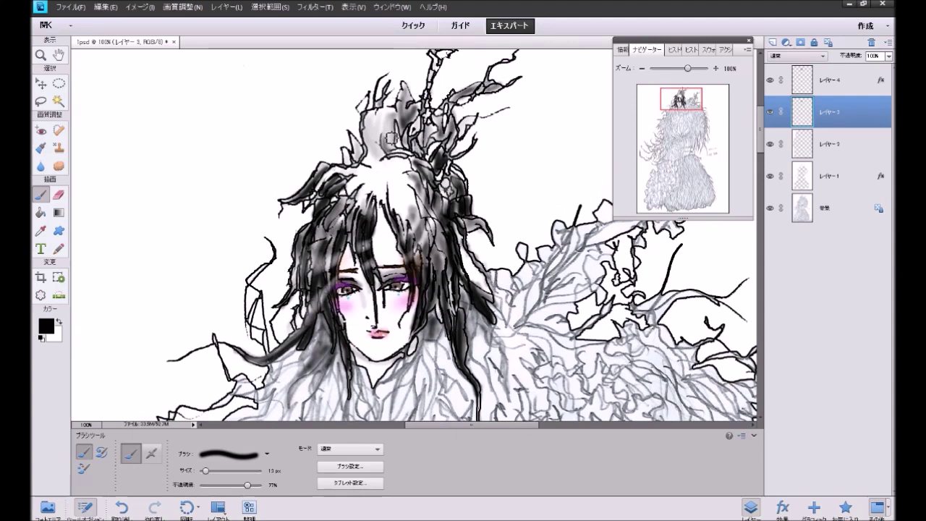
pyautogui.moveTo(395, 132)
pyautogui.mouseDown()
pyautogui.moveTo(396, 148)
pyautogui.moveTo(396, 116)
pyautogui.moveTo(393, 148)
pyautogui.moveTo(412, 153)
pyautogui.moveTo(409, 88)
pyautogui.moveTo(410, 145)
pyautogui.moveTo(433, 149)
pyautogui.moveTo(433, 126)
pyautogui.moveTo(452, 136)
pyautogui.moveTo(453, 152)
pyautogui.moveTo(420, 155)
pyautogui.moveTo(443, 66)
pyautogui.moveTo(463, 108)
pyautogui.moveTo(488, 96)
pyautogui.mouseUp()
pyautogui.moveTo(671, 94); pyautogui.dragTo(671, 91)
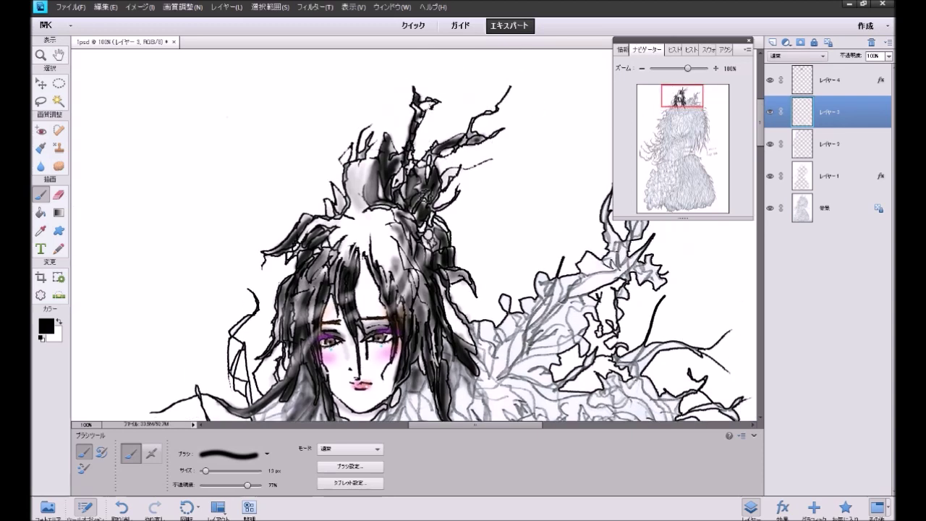
pyautogui.moveTo(340, 211); pyautogui.dragTo(339, 196)
# Step: Shade the crown, fringe and topknot in translucent black on レイヤー 4 with a 53 px soft brush at 38% opacity
pyautogui.click(799, 95)
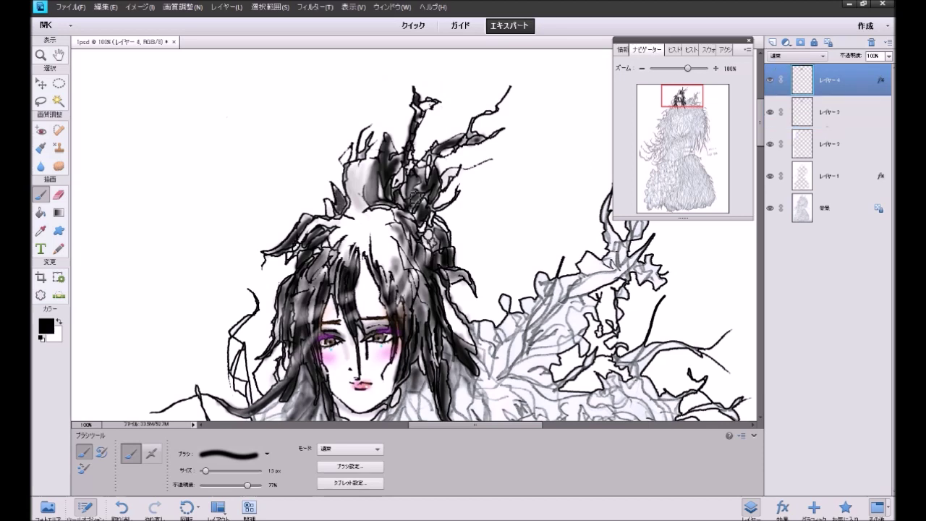
pyautogui.moveTo(205, 470)
pyautogui.mouseDown()
pyautogui.moveTo(233, 470)
pyautogui.moveTo(241, 489)
pyautogui.moveTo(232, 490)
pyautogui.mouseUp()
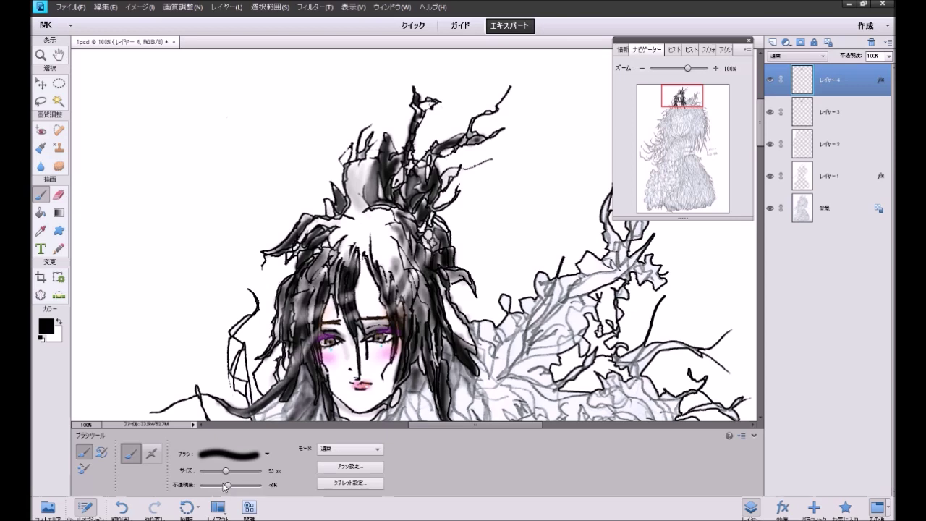
pyautogui.moveTo(348, 229); pyautogui.dragTo(335, 248)
pyautogui.moveTo(371, 169); pyautogui.dragTo(370, 202)
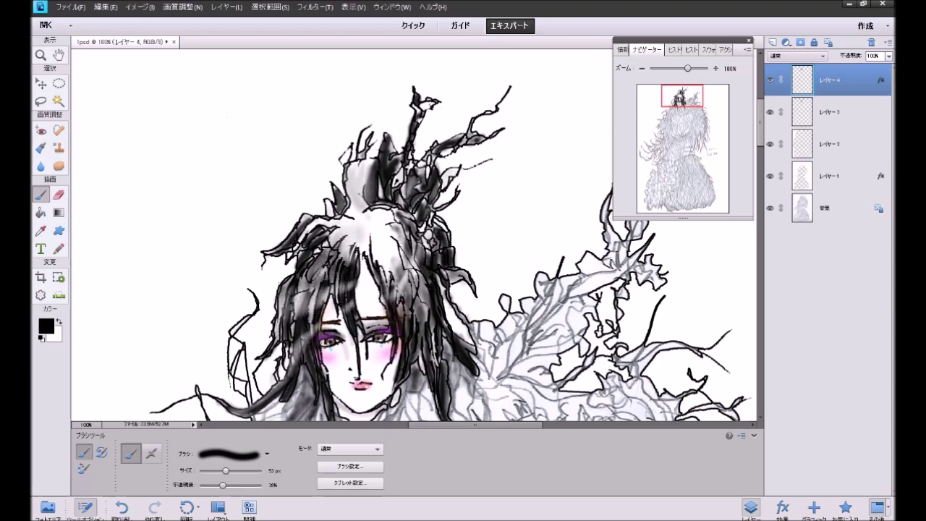
pyautogui.moveTo(371, 241)
pyautogui.mouseDown()
pyautogui.moveTo(401, 275)
pyautogui.moveTo(390, 230)
pyautogui.moveTo(423, 319)
pyautogui.mouseUp()
pyautogui.moveTo(395, 217); pyautogui.dragTo(409, 272)
pyautogui.moveTo(359, 173); pyautogui.dragTo(360, 194)
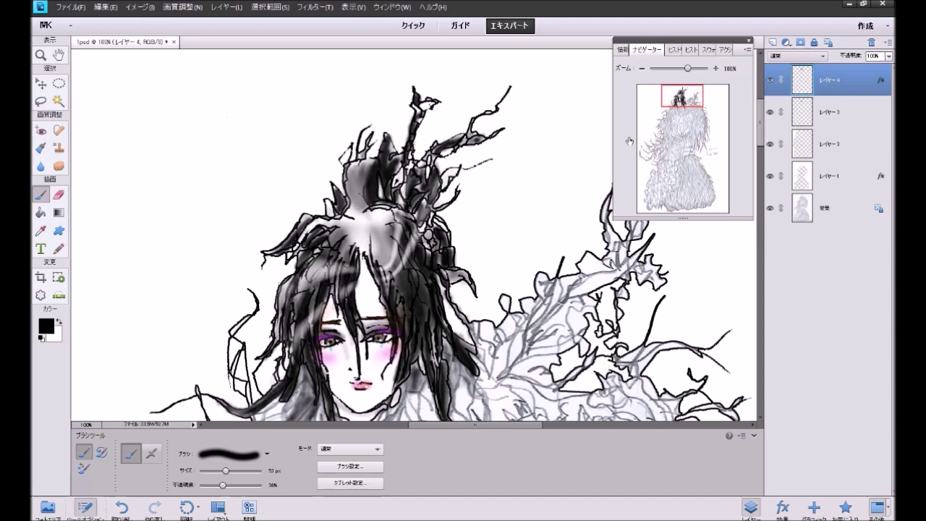
# Step: Add a new layer directly above the background and thicken the outer hair strands in black with a 77 px brush at 100% opacity
pyautogui.click(836, 210)
pyautogui.click(773, 42)
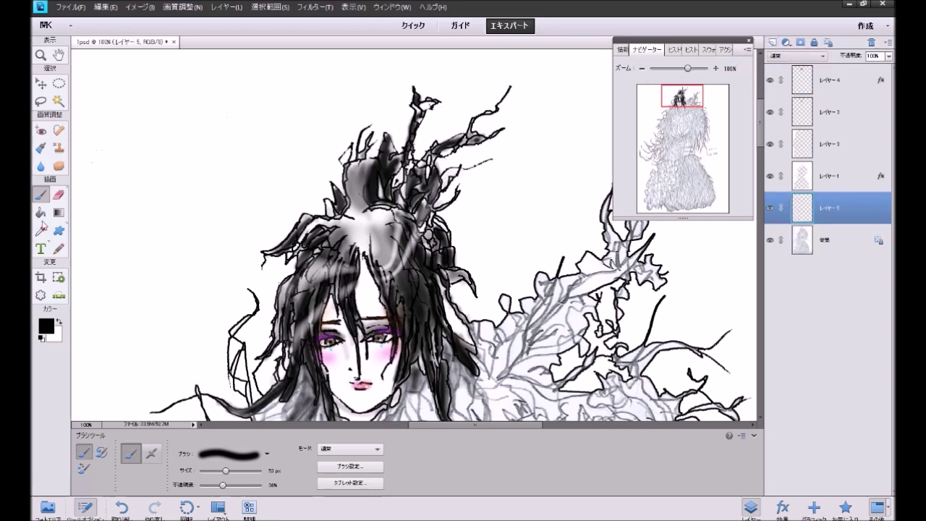
pyautogui.click(261, 455)
pyautogui.click(232, 202)
pyautogui.click(251, 485)
pyautogui.moveTo(251, 487); pyautogui.dragTo(271, 489)
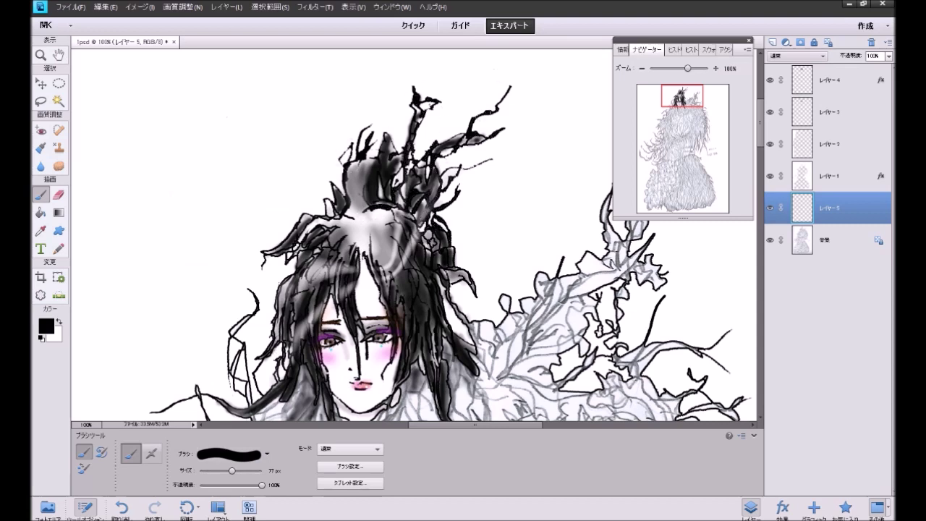
pyautogui.moveTo(441, 256); pyautogui.dragTo(451, 271)
pyautogui.moveTo(452, 304); pyautogui.dragTo(461, 318)
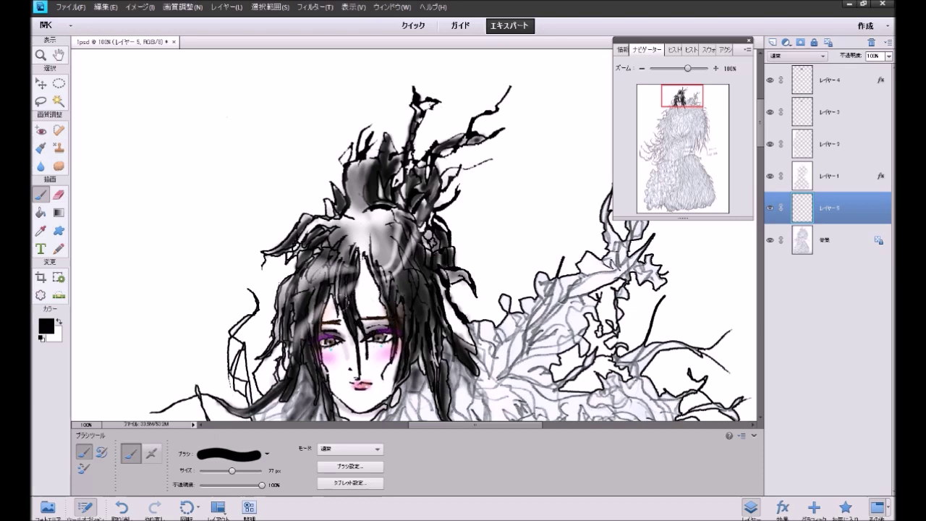
pyautogui.moveTo(312, 260); pyautogui.dragTo(301, 266)
pyautogui.moveTo(280, 308)
pyautogui.mouseDown()
pyautogui.moveTo(273, 341)
pyautogui.moveTo(230, 373)
pyautogui.mouseUp()
pyautogui.moveTo(246, 318); pyautogui.dragTo(234, 331)
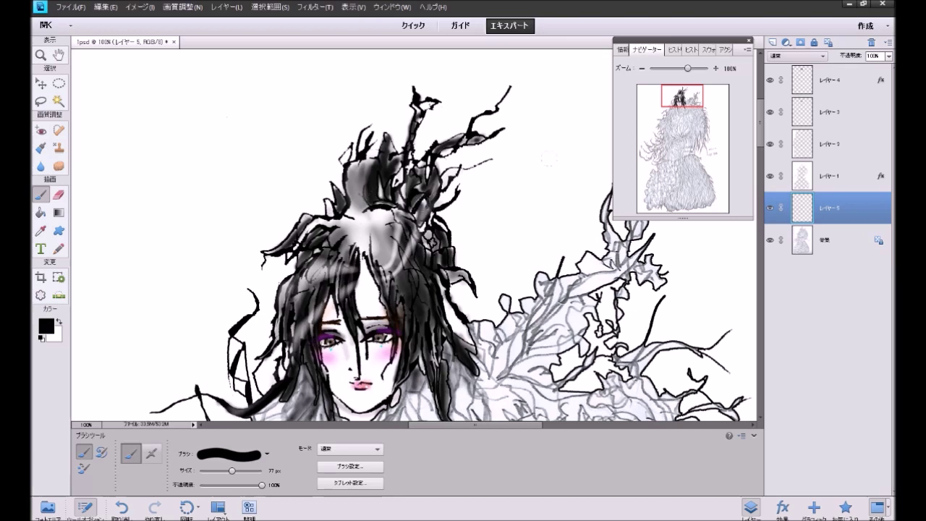
pyautogui.moveTo(682, 103); pyautogui.dragTo(681, 111)
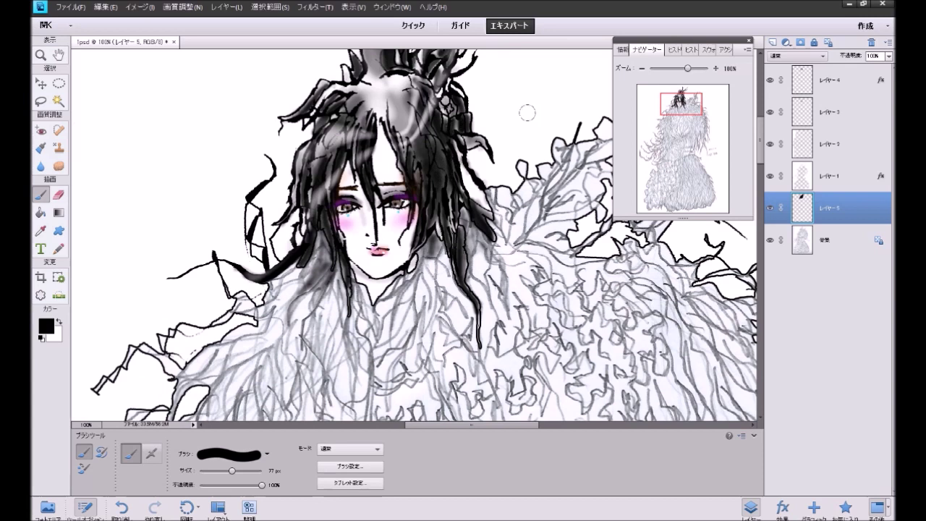
pyautogui.click(642, 69)
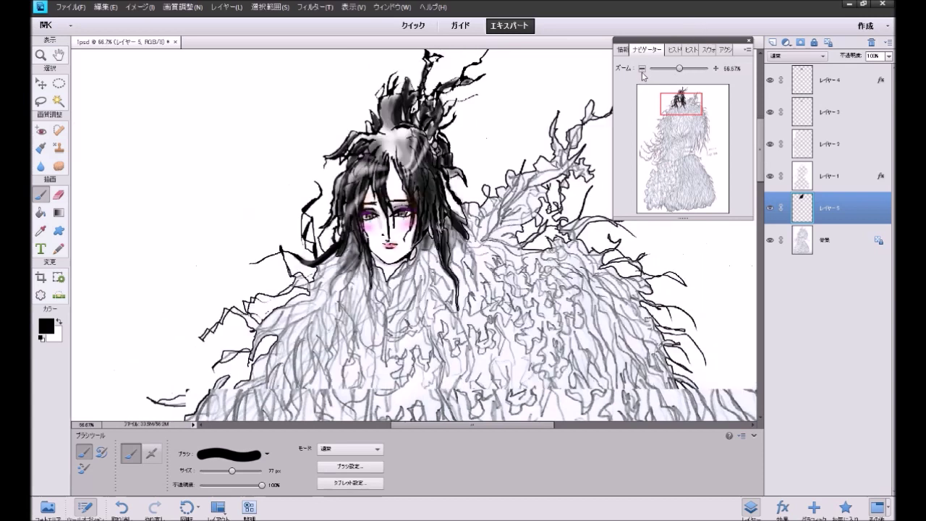
pyautogui.click(641, 68)
pyautogui.moveTo(689, 109); pyautogui.dragTo(693, 112)
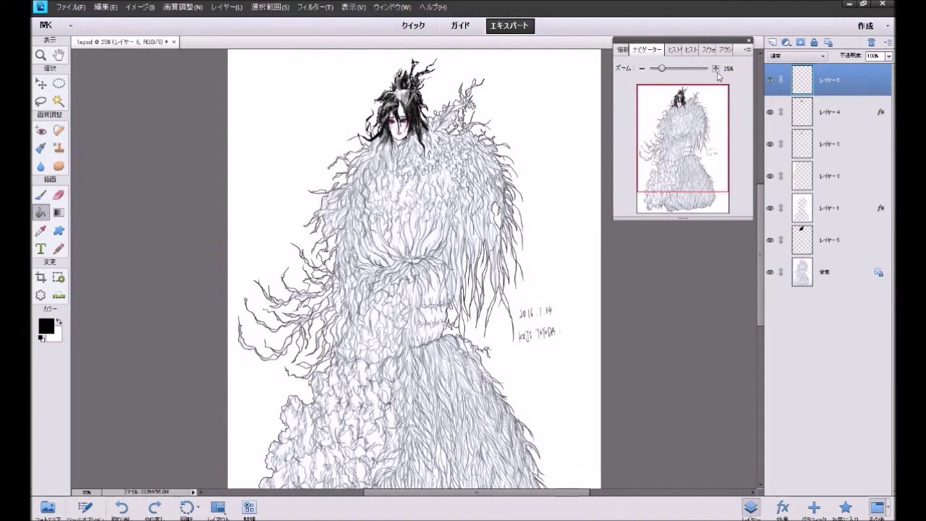
# Step: Fill the garment sections around the neck and beside the long hair tip with the Japanese floral pattern on レイヤー 6 using the Paint Bucket
pyautogui.click(714, 68)
pyautogui.click(715, 69)
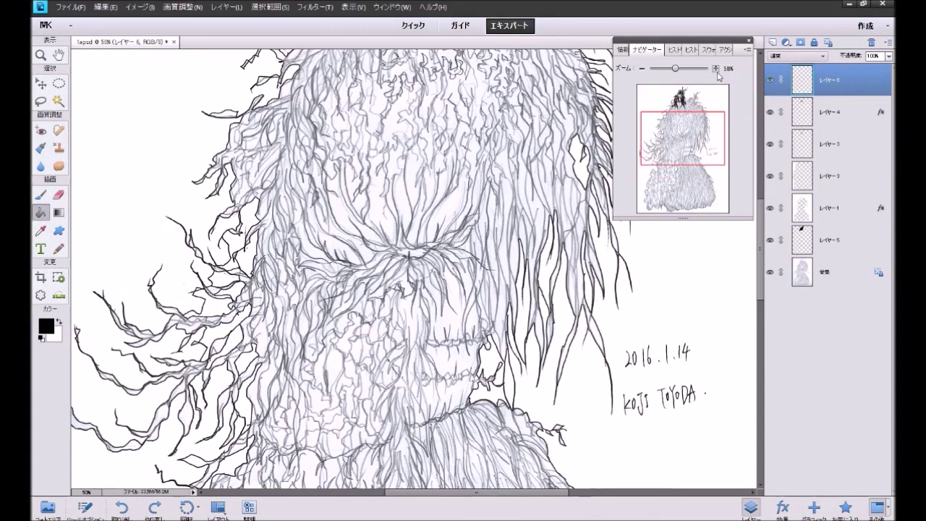
pyautogui.moveTo(660, 122); pyautogui.dragTo(660, 97)
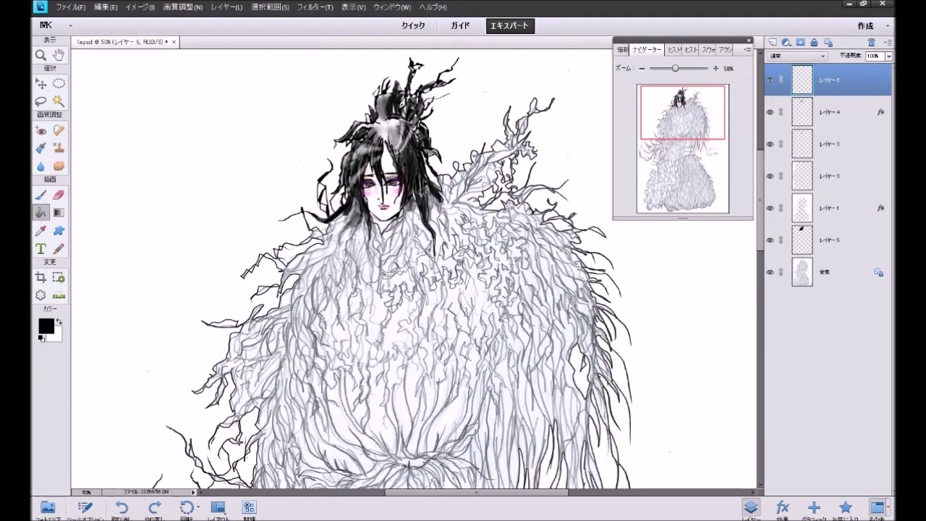
pyautogui.click(715, 68)
pyautogui.click(716, 68)
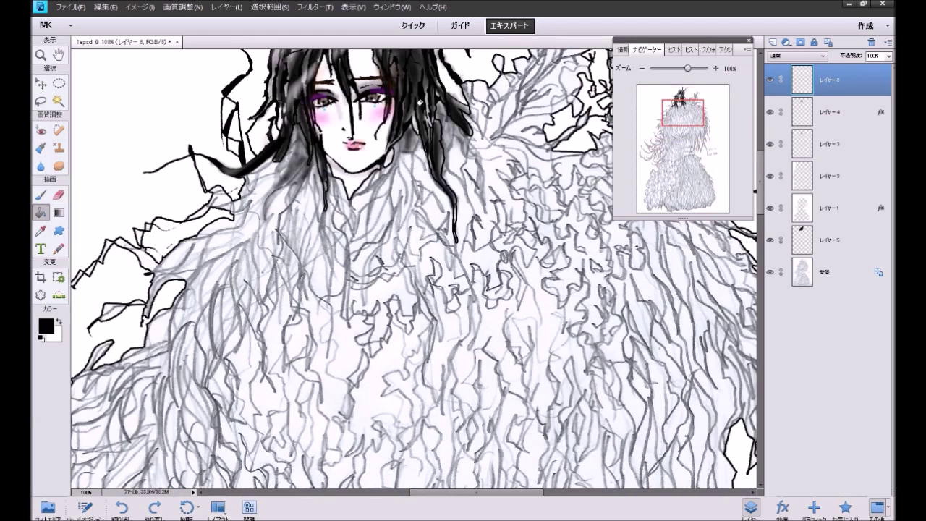
pyautogui.click(463, 205)
pyautogui.click(458, 153)
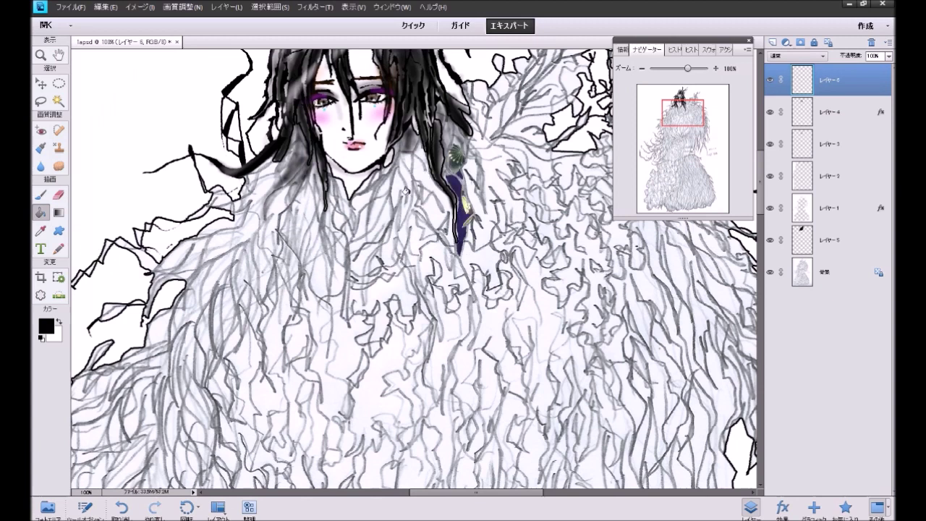
pyautogui.click(403, 172)
pyautogui.click(346, 188)
pyautogui.click(337, 189)
pyautogui.click(308, 205)
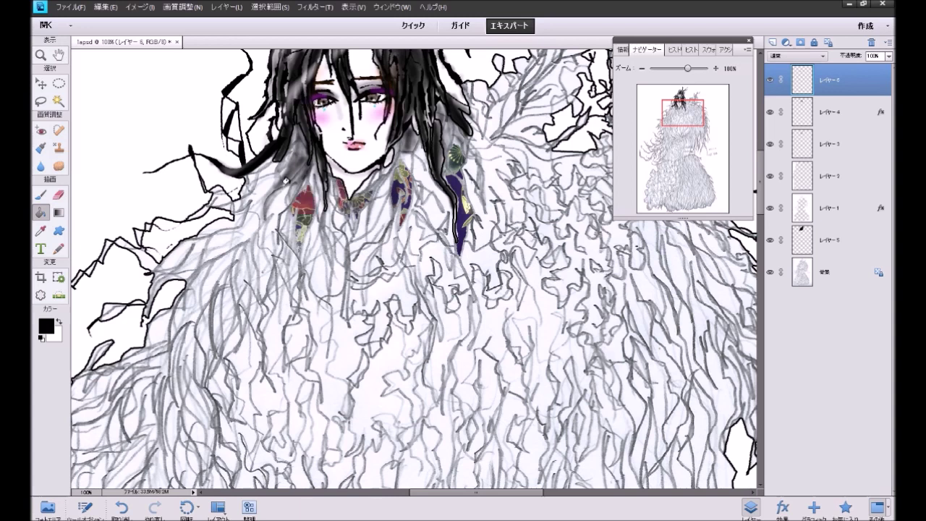
# Step: Fill the garment sections along the viewer's-left shoulder with the same Japanese floral pattern
pyautogui.click(269, 205)
pyautogui.click(227, 235)
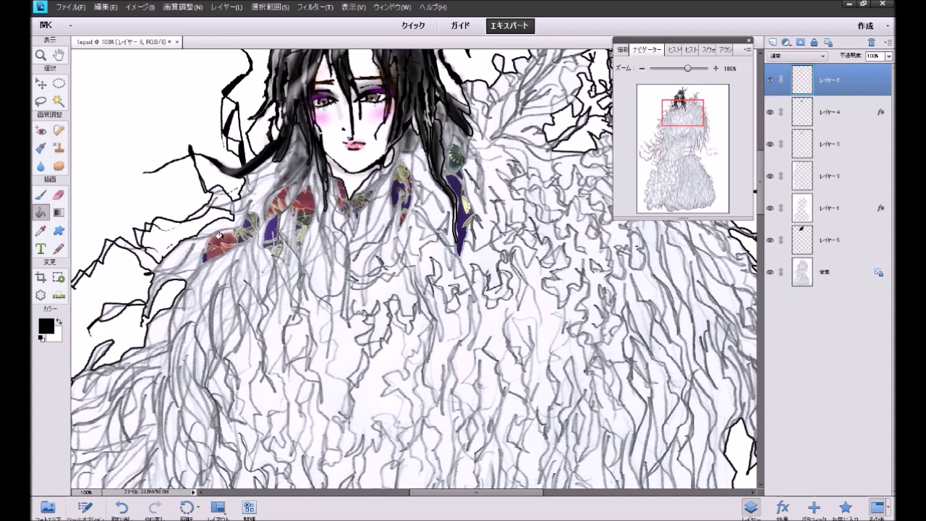
pyautogui.click(215, 223)
pyautogui.click(177, 247)
pyautogui.click(256, 186)
pyautogui.click(264, 168)
pyautogui.click(214, 195)
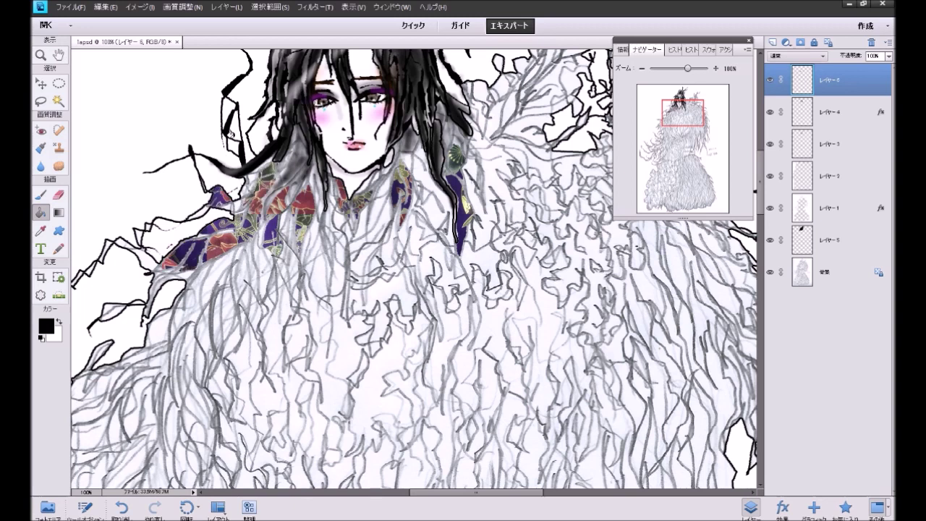
# Step: Pattern-fill the curled strand beside the hair and the viewer's-right shoulder section, undoing the fill made against the hair in between
pyautogui.click(227, 116)
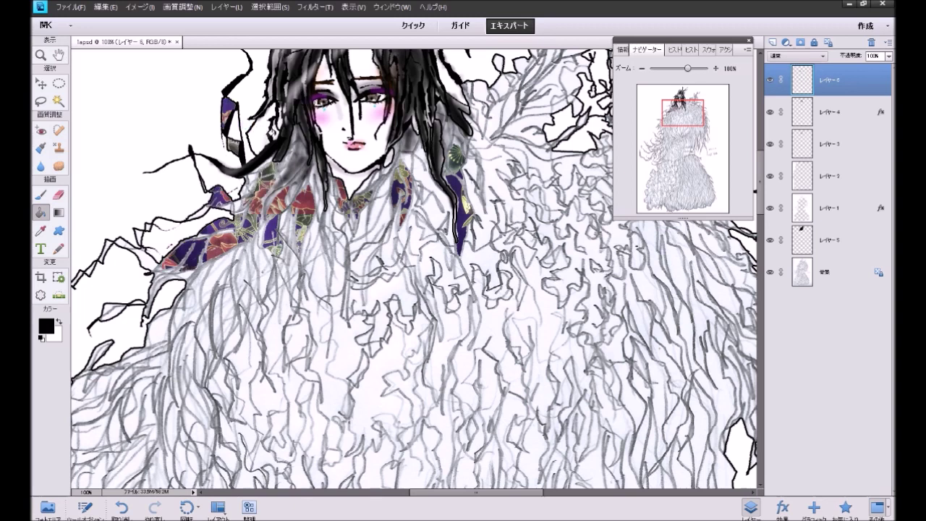
pyautogui.click(264, 139)
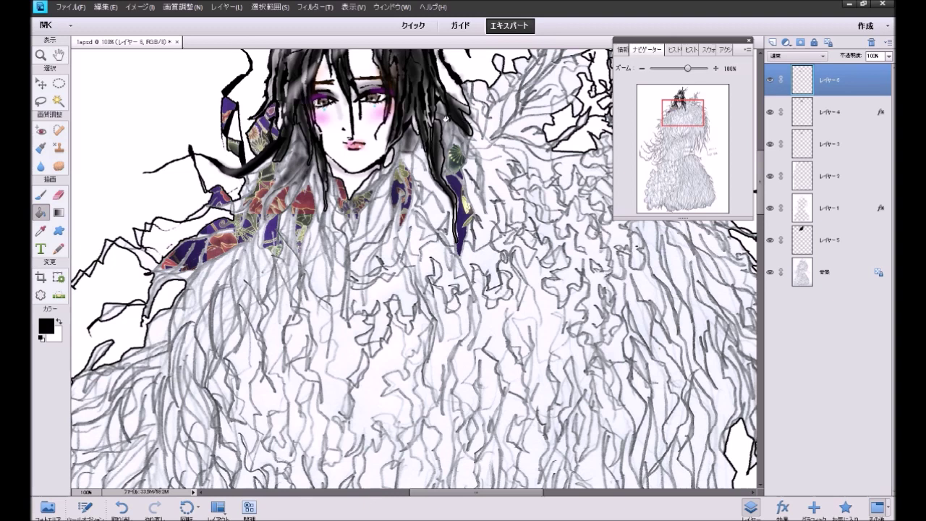
pyautogui.hotkey('ctrl', 'z')
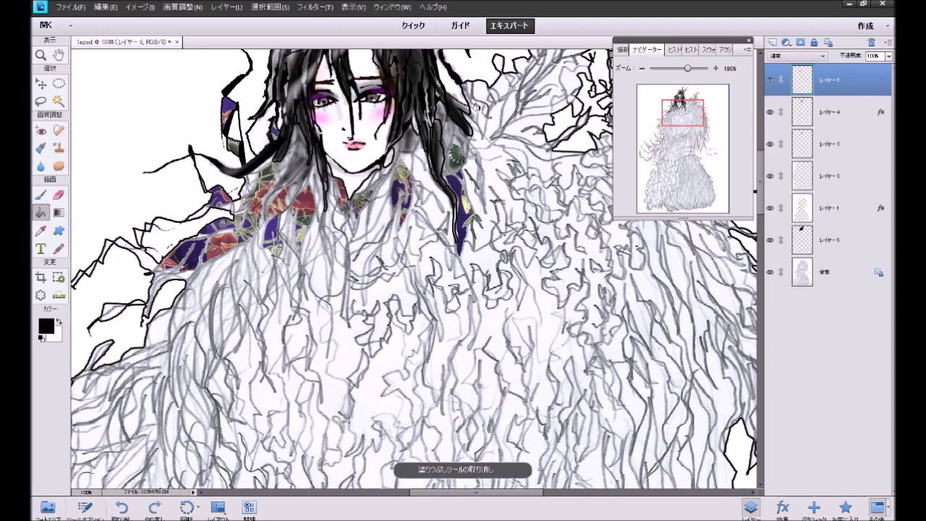
pyautogui.click(495, 155)
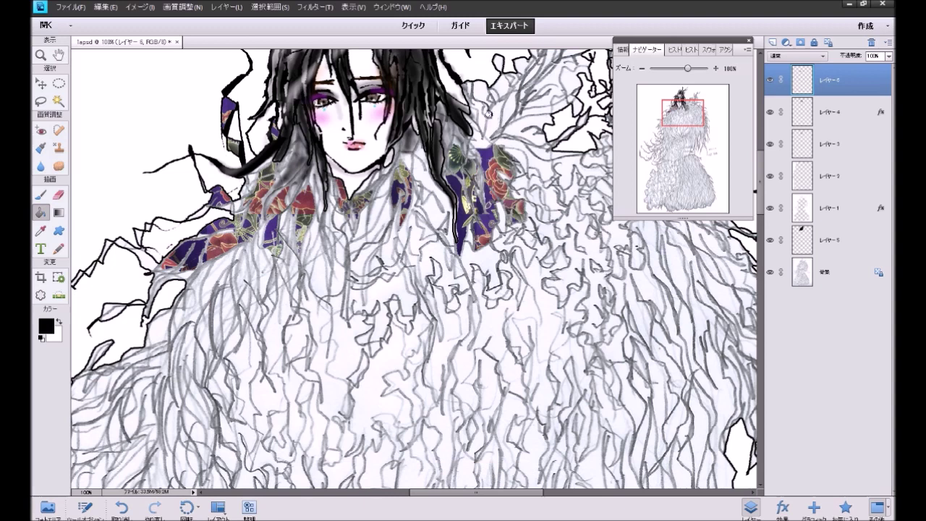
# Step: Undo the last shoulder fill and refill the viewer's-right shoulder section and the strand above it with the Japanese floral pattern
pyautogui.hotkey('ctrl', 'z')
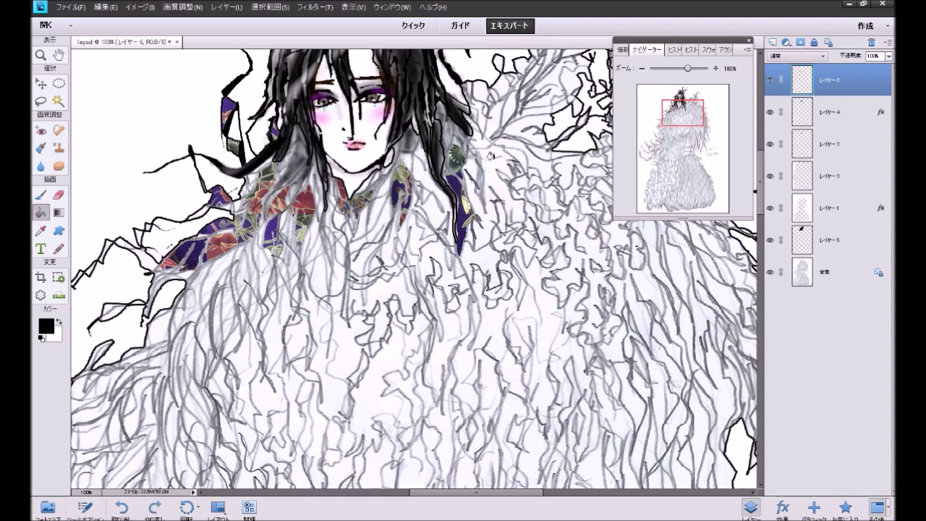
pyautogui.click(494, 152)
pyautogui.hotkey('ctrl', 'z')
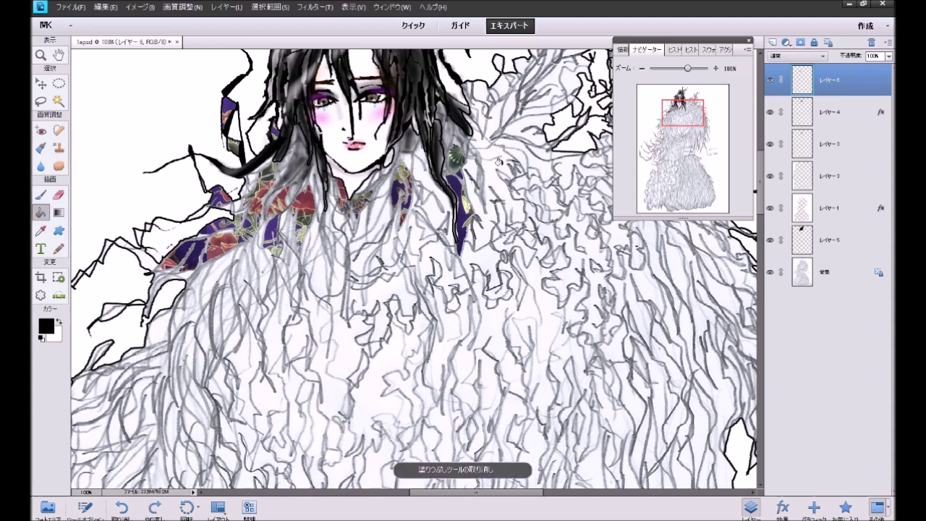
pyautogui.click(496, 159)
pyautogui.click(490, 120)
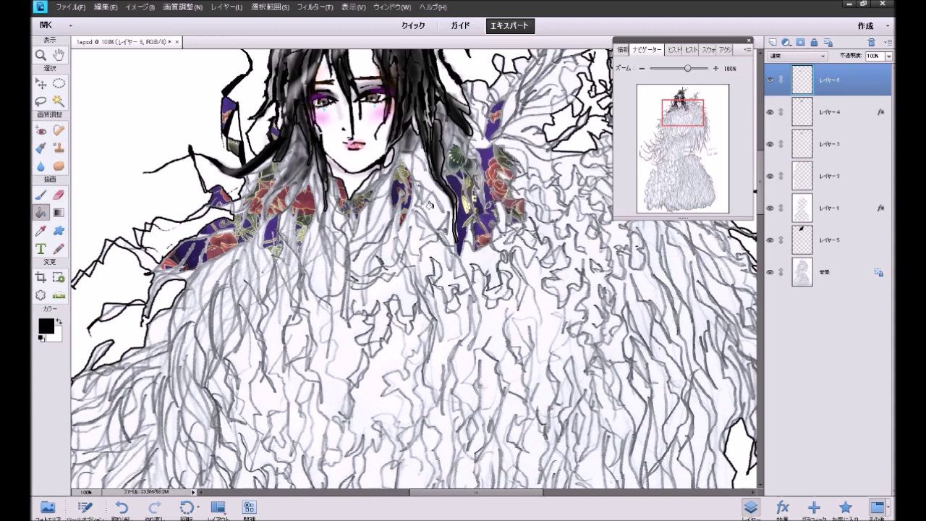
# Step: Pattern-fill the upper chest sections below the neckline with the Japanese floral pattern, undoing one misplaced fill
pyautogui.click(415, 235)
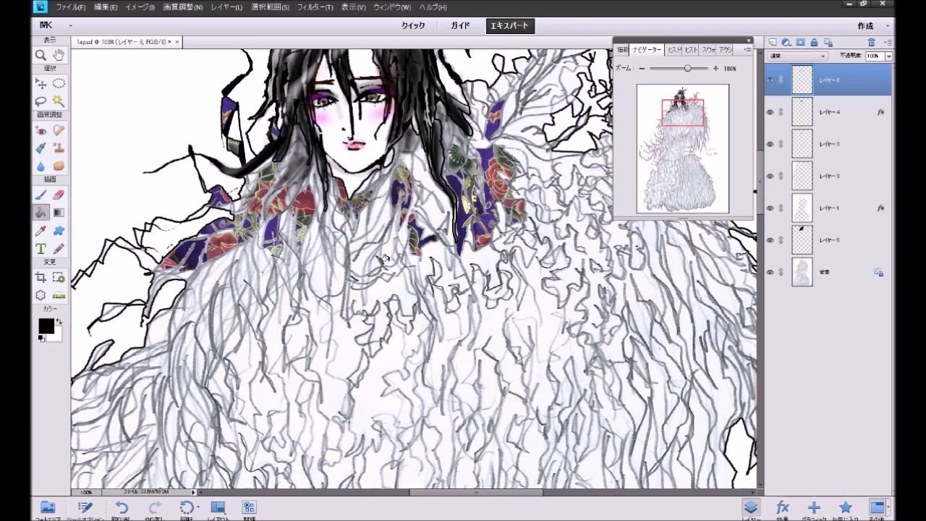
pyautogui.click(380, 256)
pyautogui.click(359, 227)
pyautogui.click(373, 209)
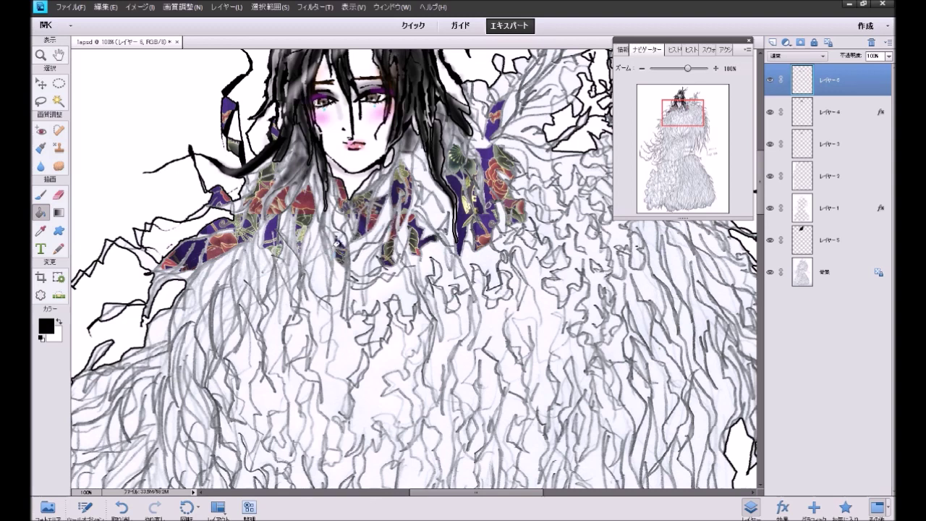
pyautogui.hotkey('ctrl', 'z')
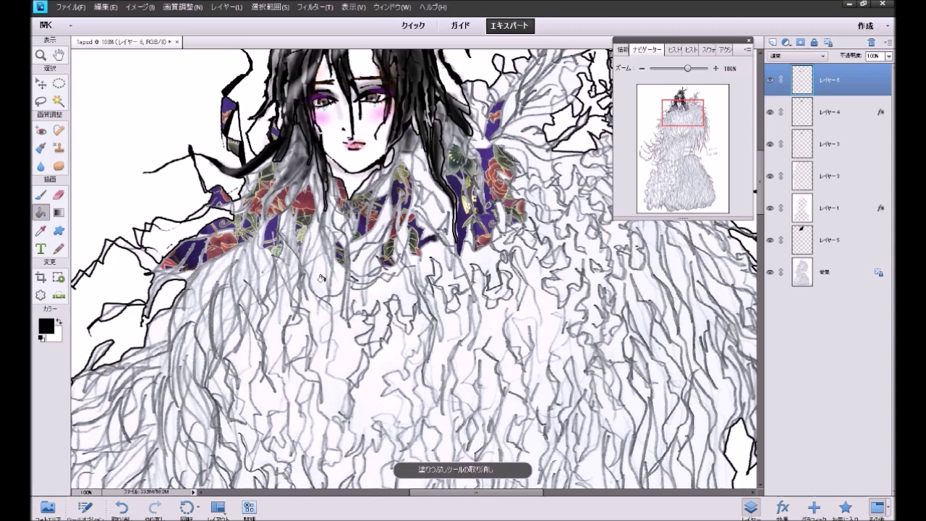
pyautogui.click(321, 279)
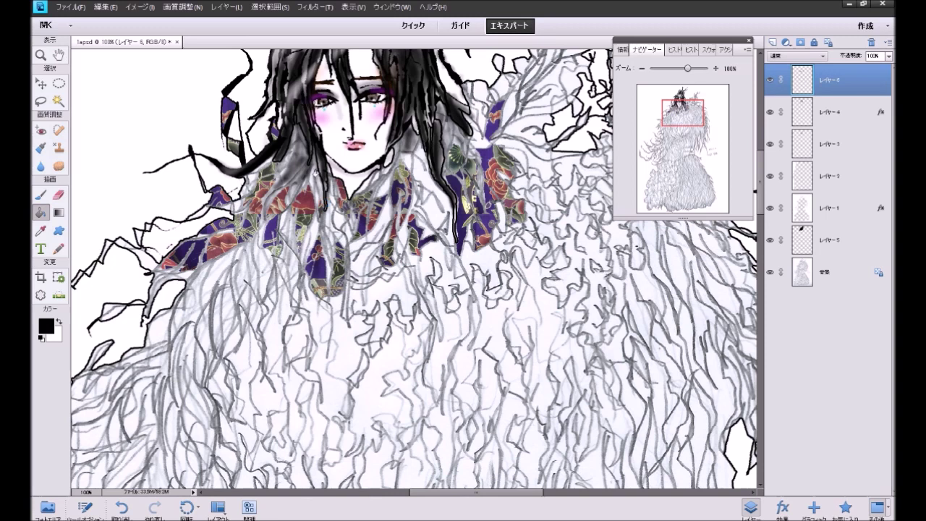
# Step: Fill the collar gaps beside the viewer's-left hair with the floral pattern, undoing the attempts that land wrongly
pyautogui.click(312, 171)
pyautogui.hotkey('ctrl', 'z')
pyautogui.click(283, 156)
pyautogui.hotkey('ctrl', 'z')
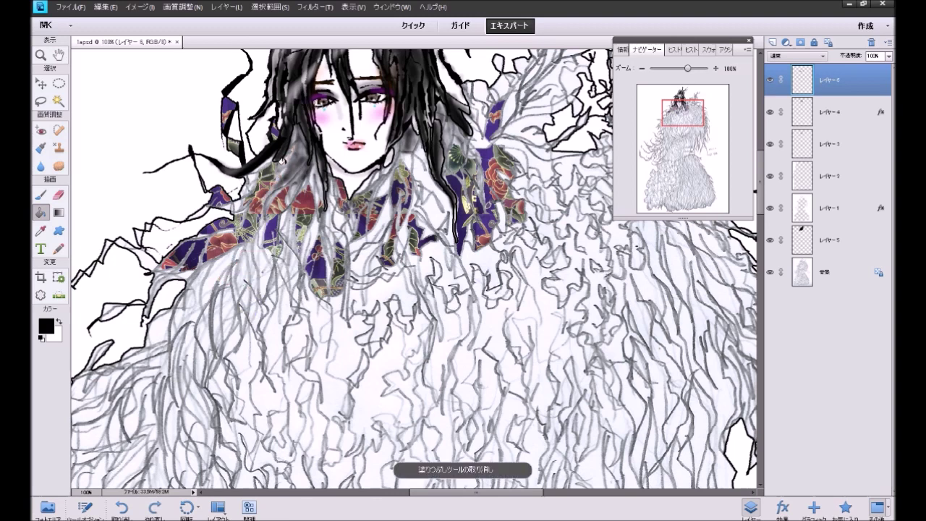
pyautogui.click(283, 158)
pyautogui.hotkey('ctrl', 'z')
pyautogui.click(285, 150)
pyautogui.click(257, 229)
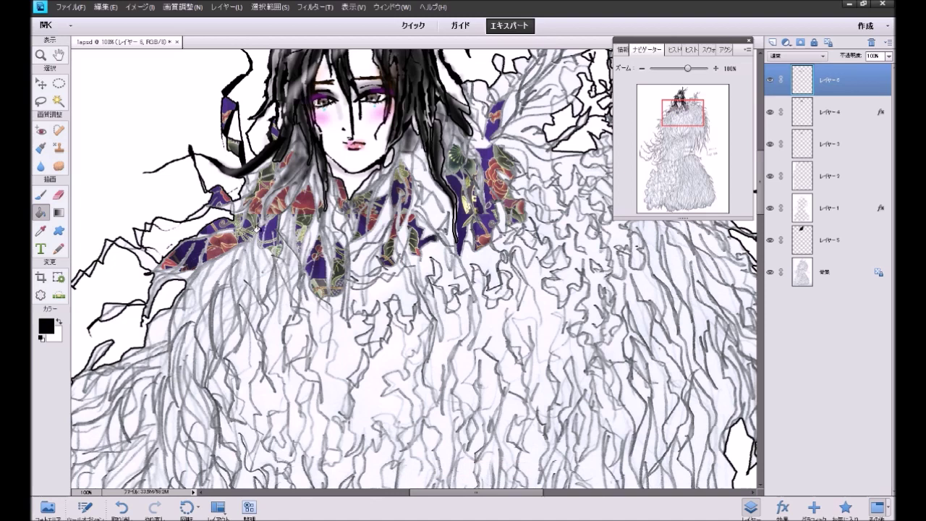
# Step: Pattern-fill the strands below the viewer's-left shoulder and the section inside the long hair lock, undoing one unwanted chest fill
pyautogui.click(212, 276)
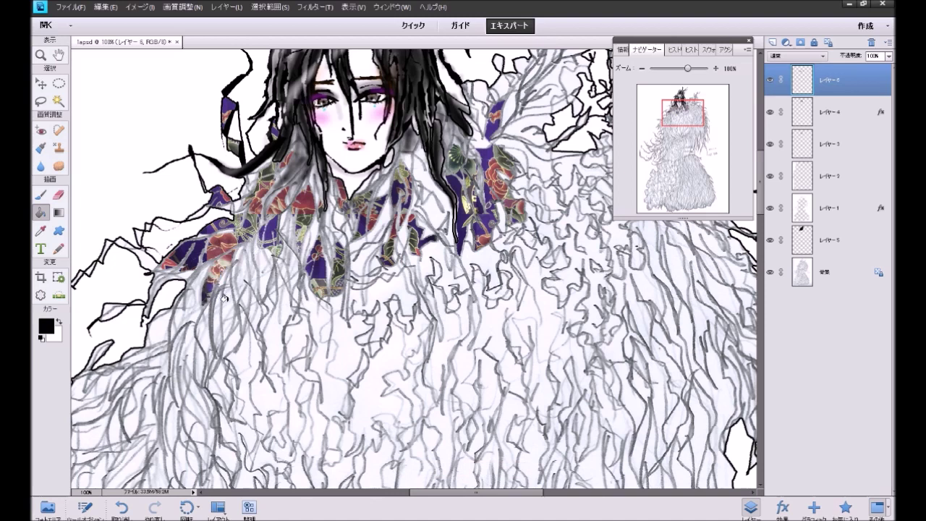
pyautogui.click(226, 298)
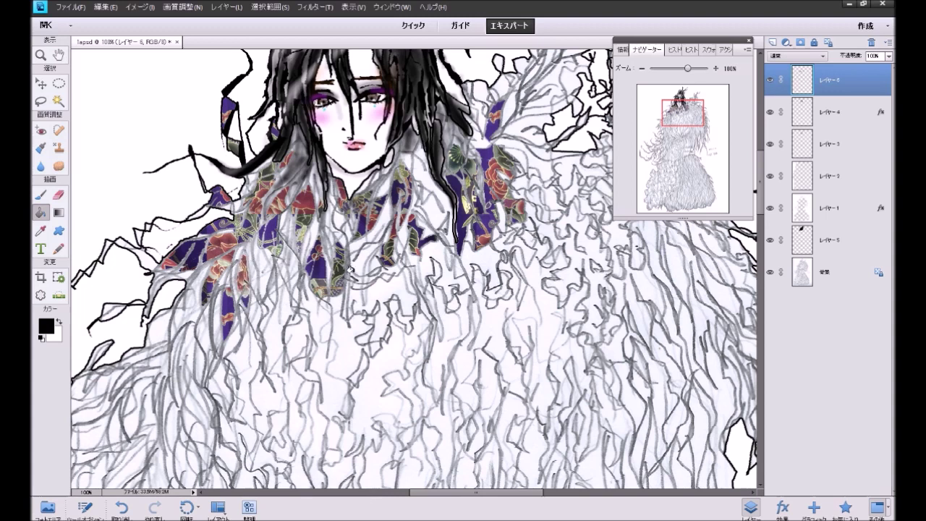
pyautogui.click(287, 254)
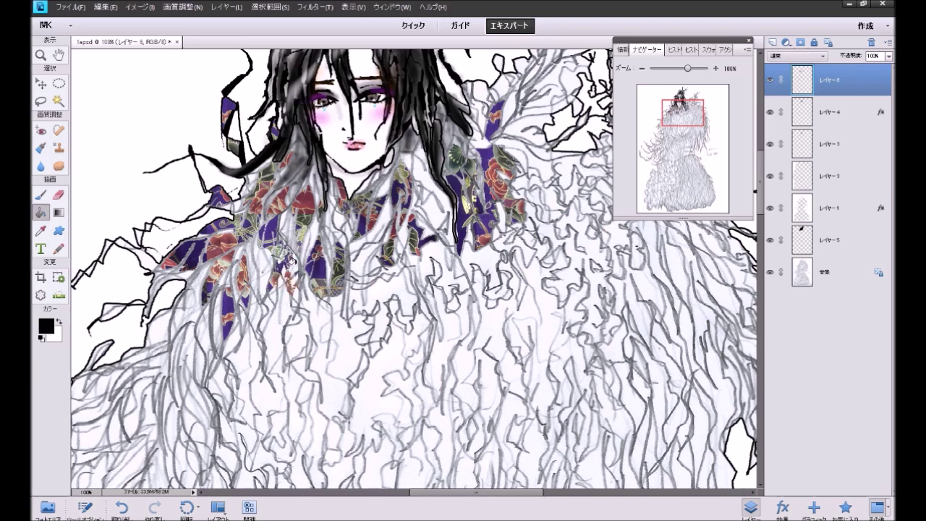
pyautogui.hotkey('ctrl', 'z')
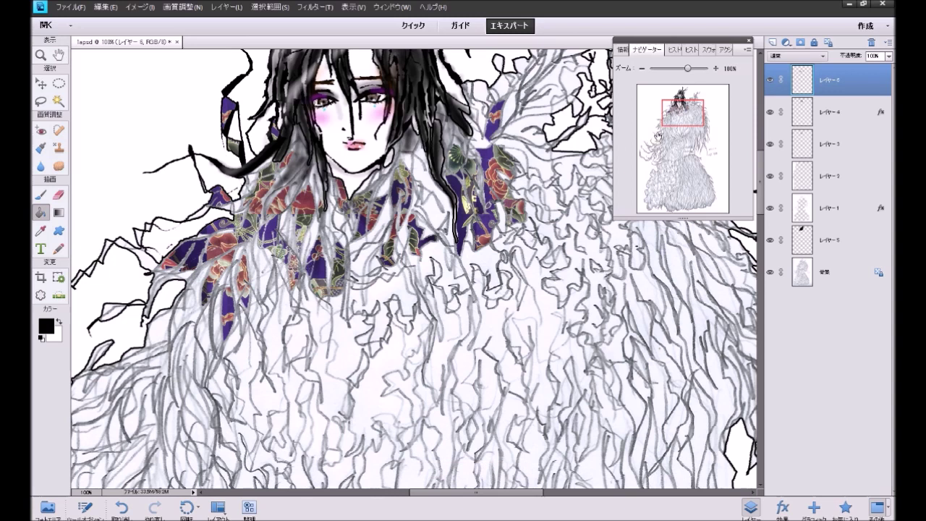
pyautogui.click(429, 170)
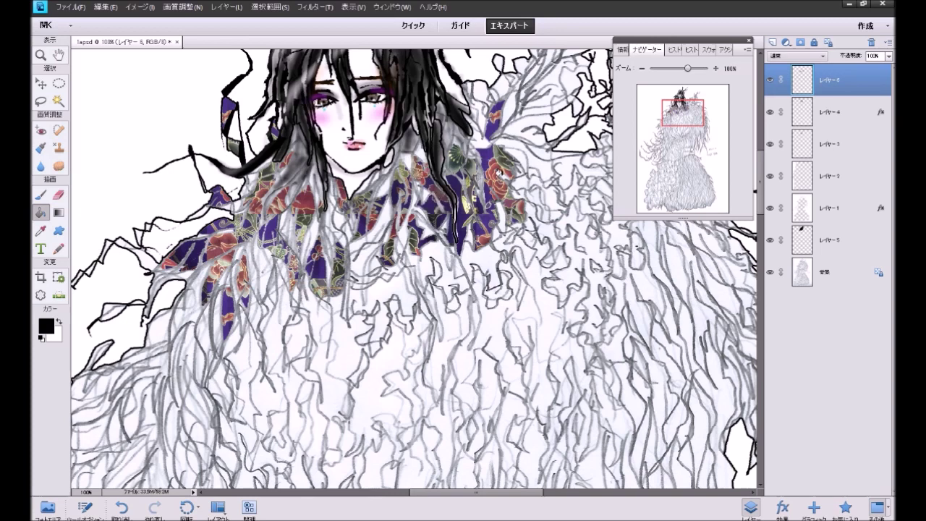
# Step: Continue the floral pattern down the strands where the viewer's-left sleeve meets the body, undoing the last misplaced fill
pyautogui.moveTo(680, 116); pyautogui.dragTo(672, 128)
pyautogui.click(322, 150)
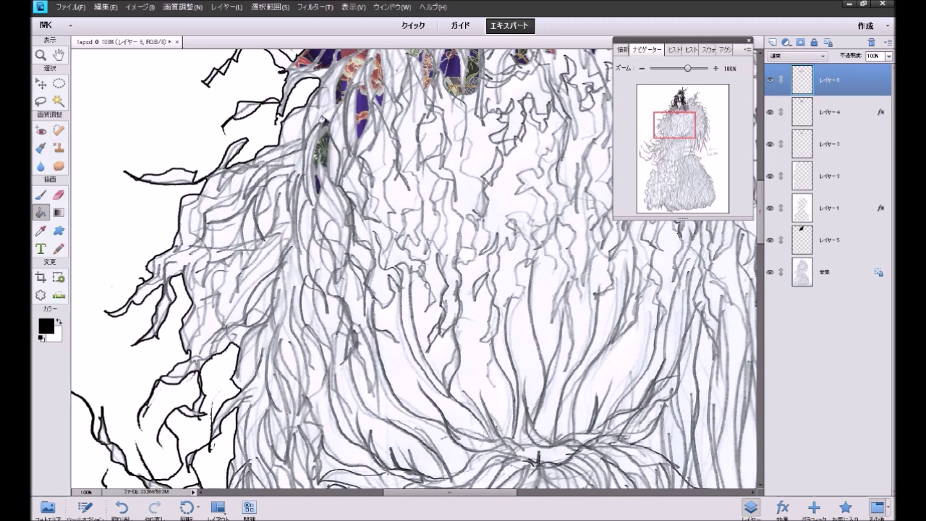
pyautogui.click(312, 101)
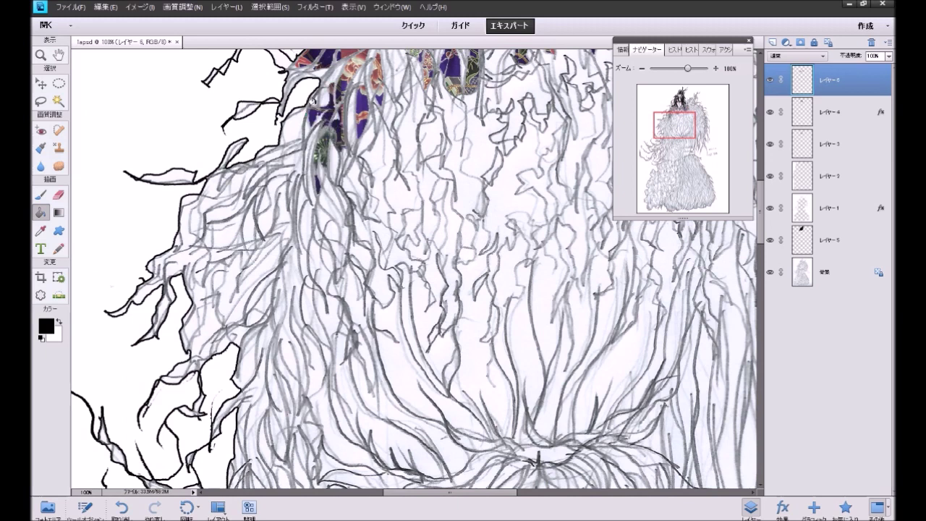
pyautogui.click(330, 211)
pyautogui.click(331, 225)
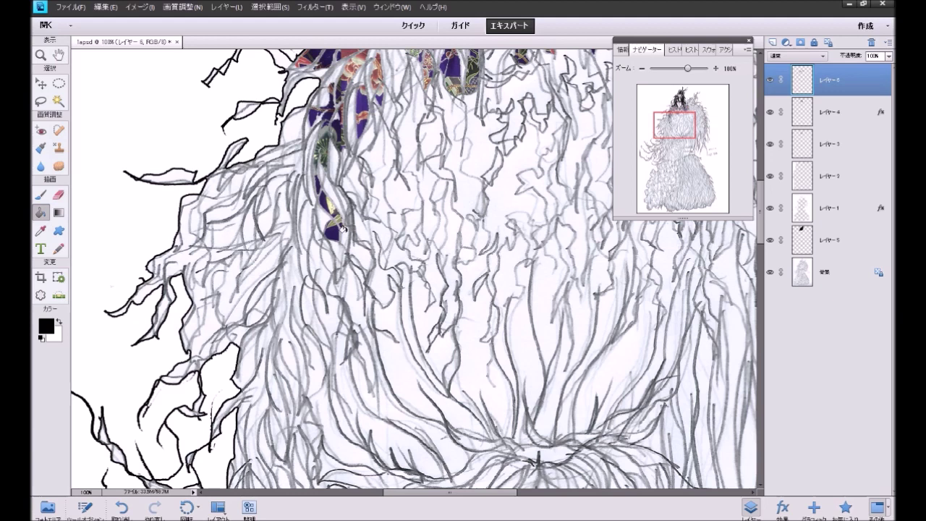
pyautogui.click(304, 221)
pyautogui.click(299, 198)
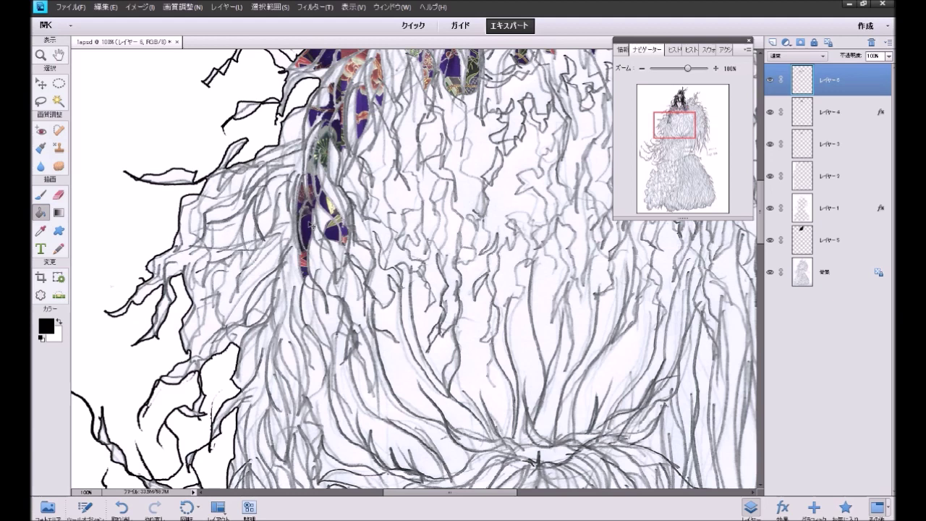
pyautogui.hotkey('ctrl', 'z')
pyautogui.click(316, 271)
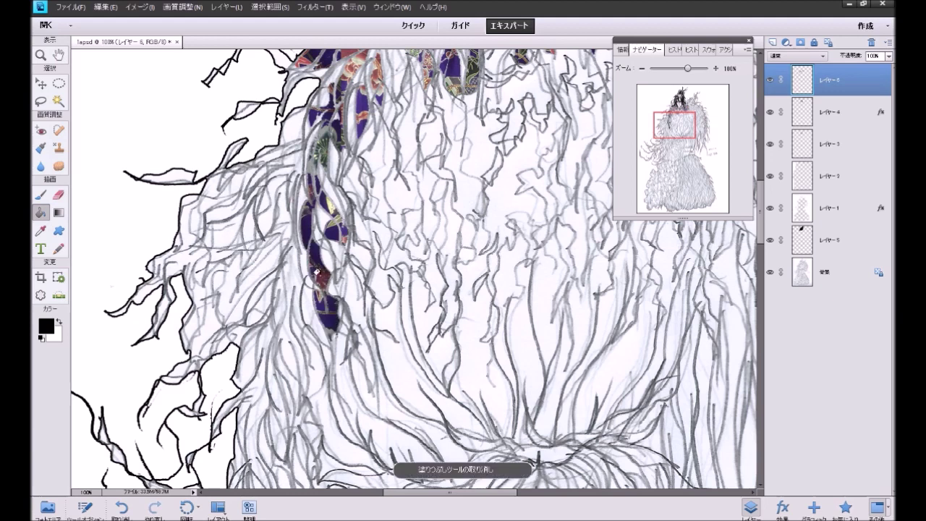
pyautogui.click(342, 372)
pyautogui.click(364, 347)
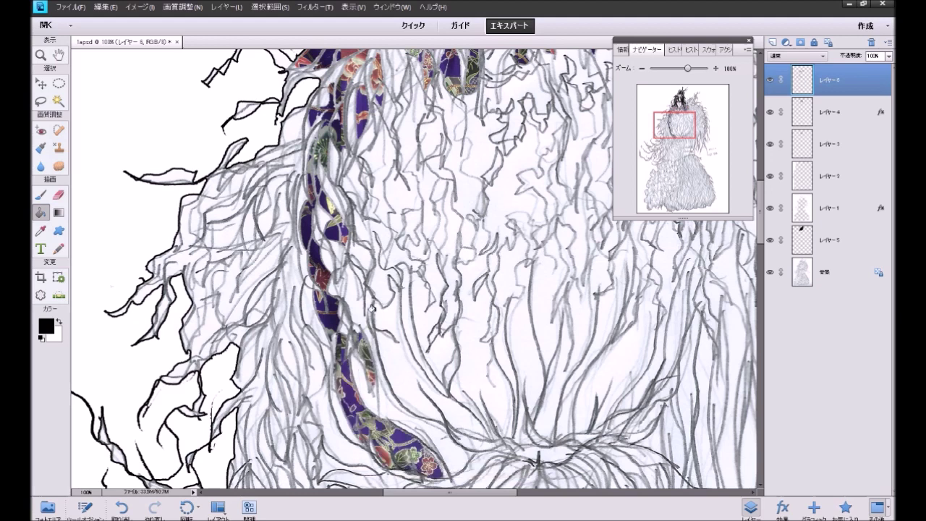
pyautogui.click(355, 302)
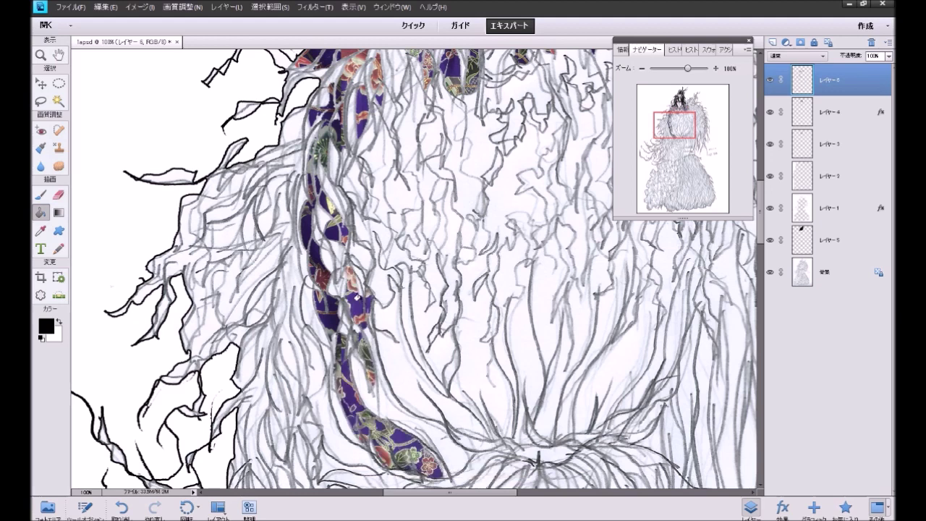
pyautogui.click(357, 251)
pyautogui.moveTo(673, 134)
pyautogui.mouseDown()
pyautogui.moveTo(663, 146)
pyautogui.moveTo(665, 126)
pyautogui.moveTo(664, 136)
pyautogui.mouseUp()
pyautogui.hotkey('ctrl', 'z')
pyautogui.hotkey('ctrl', 'z')
pyautogui.hotkey('ctrl', 'z')
pyautogui.hotkey('ctrl', 'z')
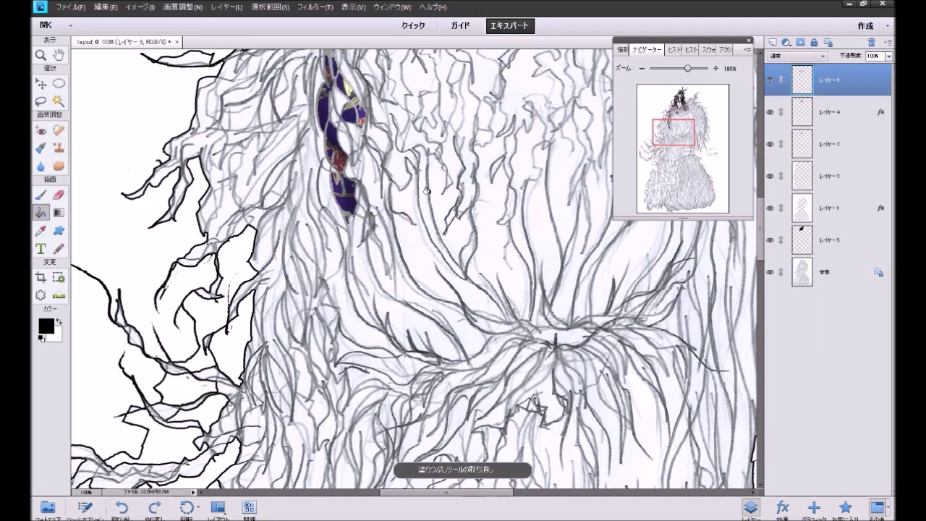
pyautogui.hotkey('ctrl', 'z')
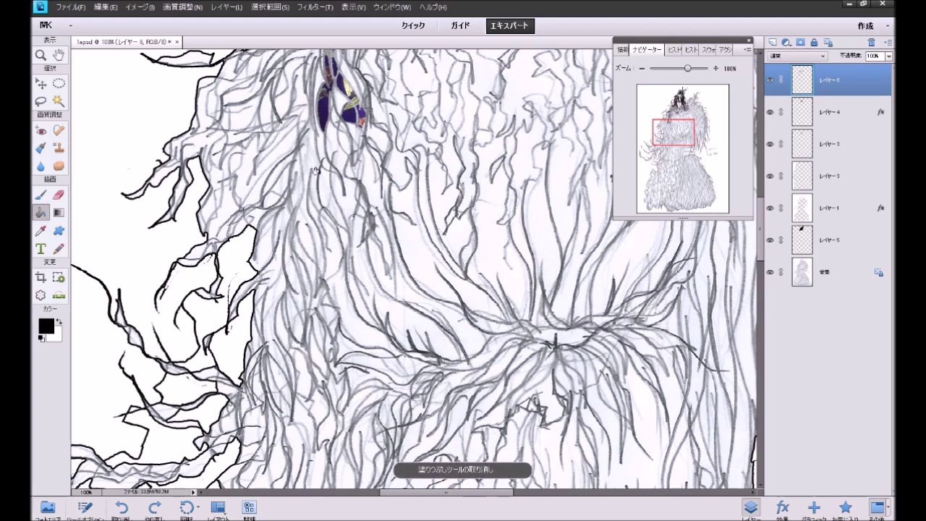
# Step: Fill the chain of strands running down the viewer's-left sleeve's inner side with the floral pattern, undoing stray fills
pyautogui.click(316, 143)
pyautogui.click(319, 150)
pyautogui.hotkey('ctrl', 'z')
pyautogui.click(293, 189)
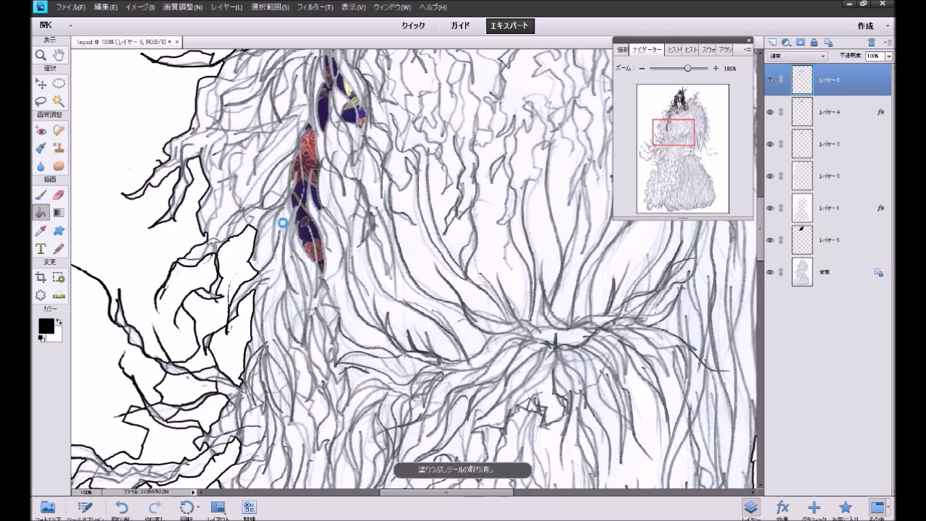
pyautogui.click(276, 246)
pyautogui.click(271, 293)
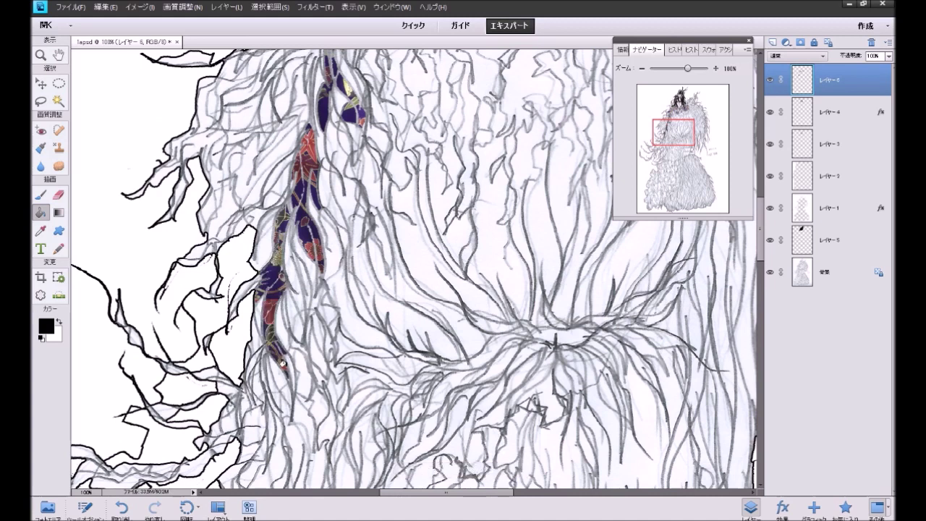
pyautogui.click(287, 363)
pyautogui.hotkey('ctrl', 'z')
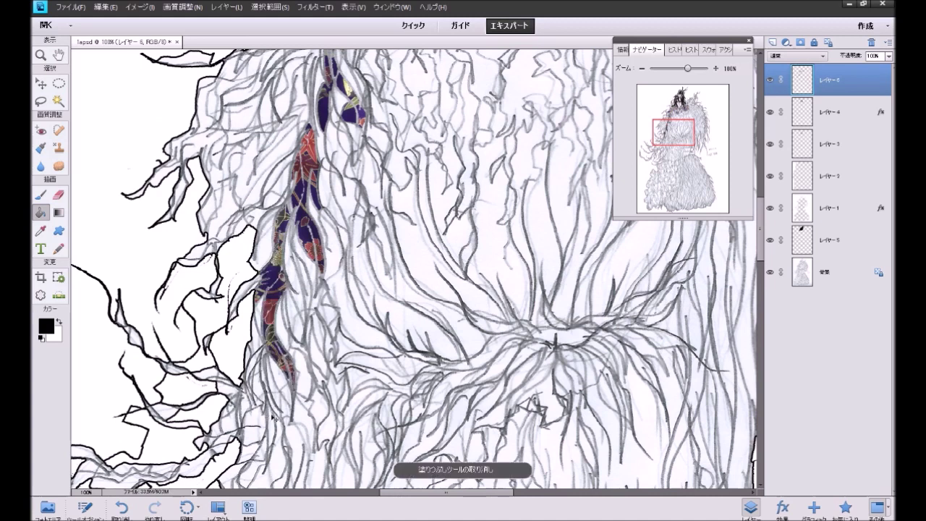
# Step: Pattern-fill the small strand tips and side strands branching off the sleeve's filled chain, redoing the one near its upper part
pyautogui.click(270, 420)
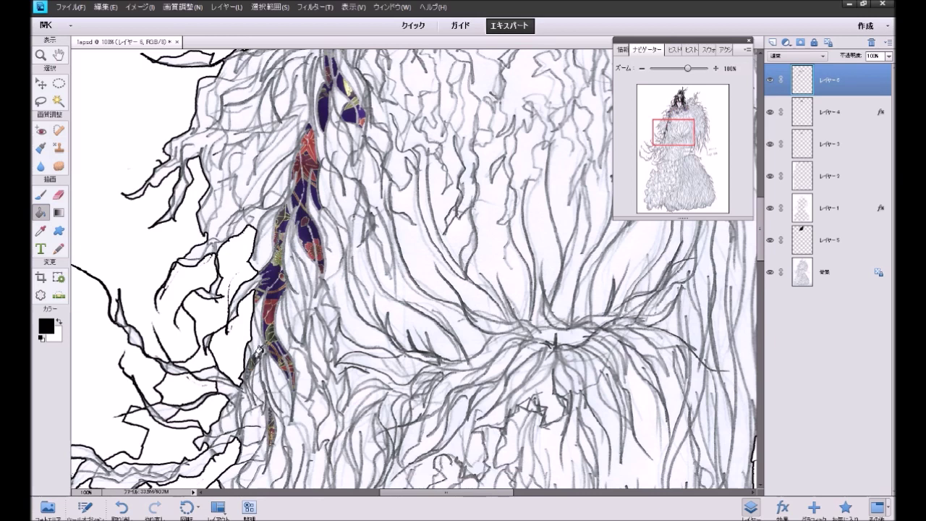
pyautogui.click(257, 350)
pyautogui.click(255, 274)
pyautogui.click(267, 215)
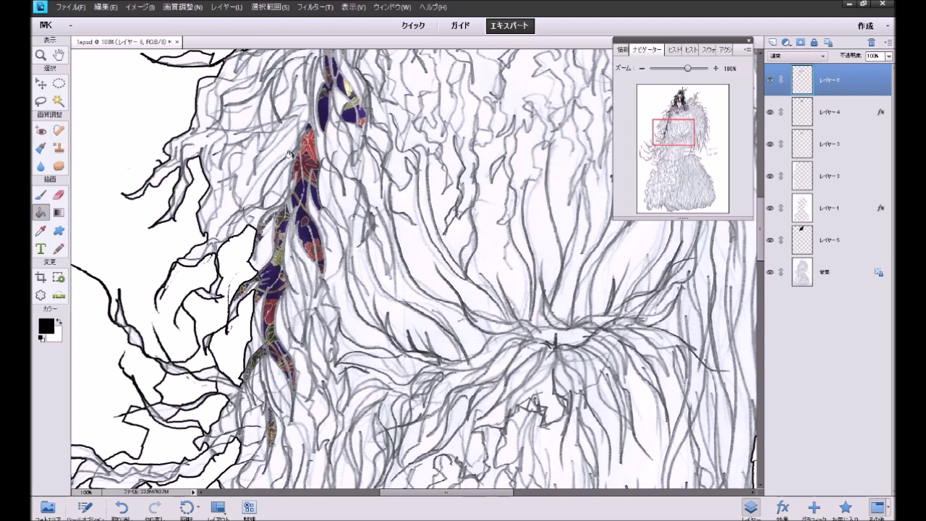
pyautogui.hotkey('ctrl', 'z')
pyautogui.click(263, 213)
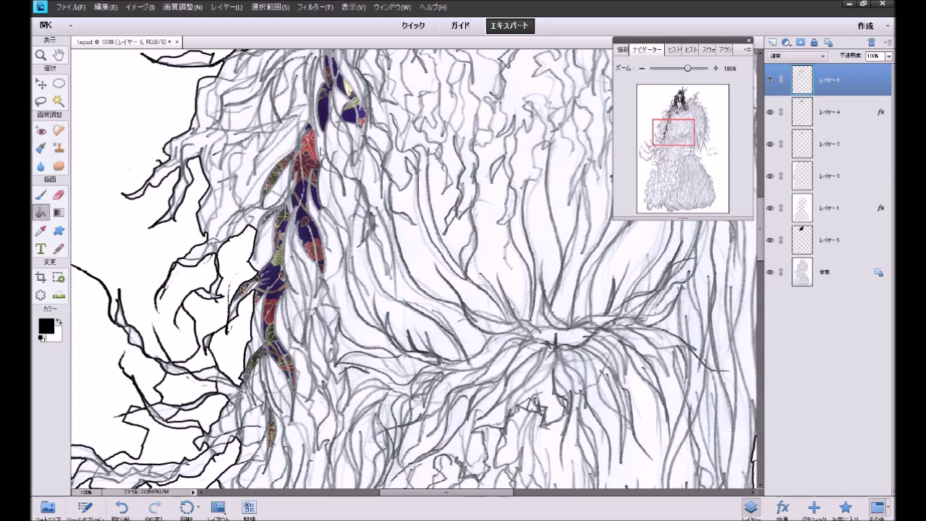
pyautogui.click(320, 158)
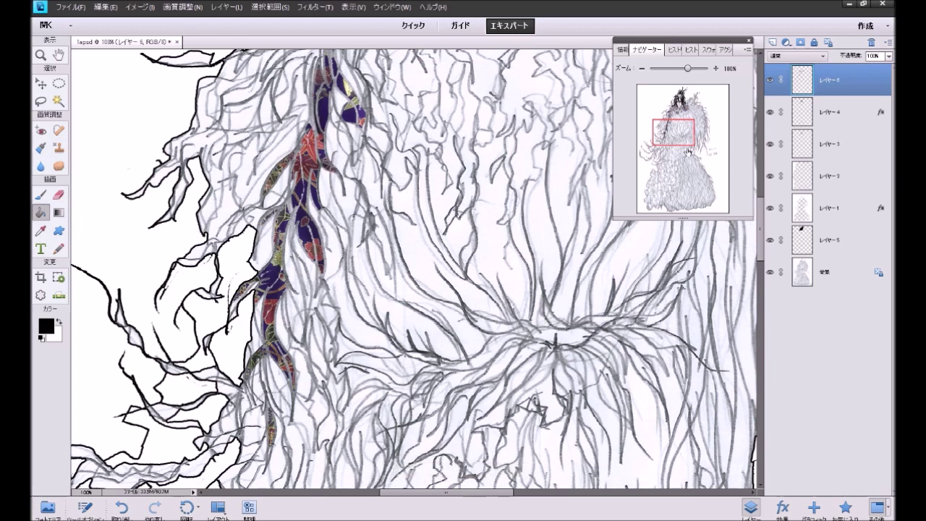
# Step: Add a new layer on top and choose the black floral pattern for the Paint Bucket
pyautogui.moveTo(681, 137)
pyautogui.mouseDown()
pyautogui.moveTo(675, 115)
pyautogui.moveTo(683, 131)
pyautogui.moveTo(689, 123)
pyautogui.mouseUp()
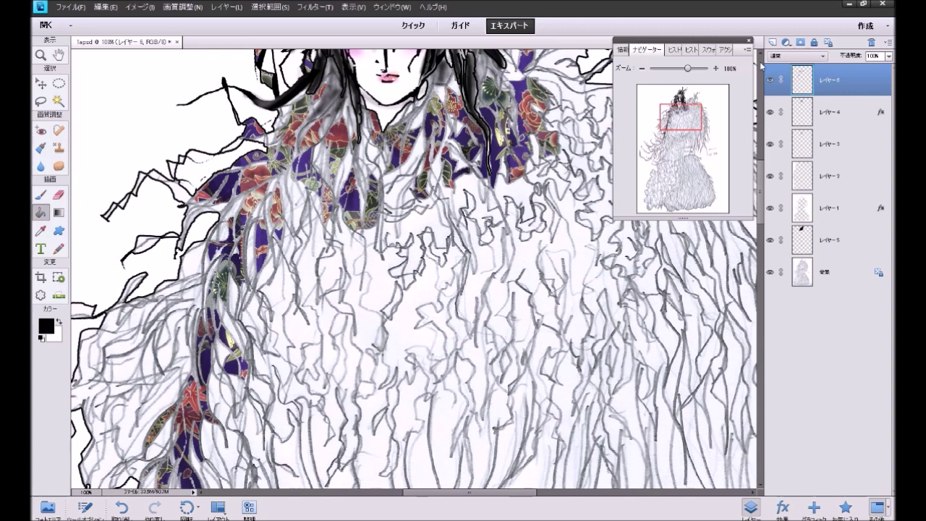
pyautogui.click(772, 43)
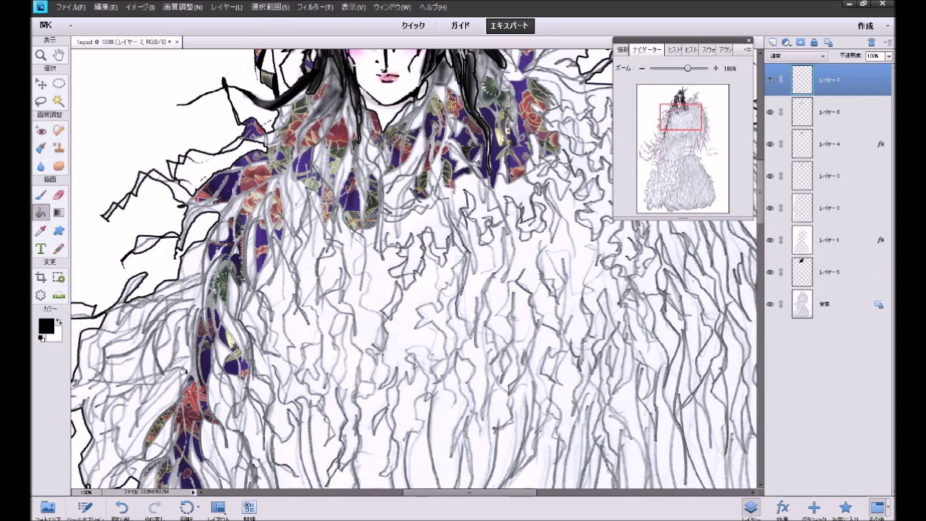
pyautogui.click(44, 215)
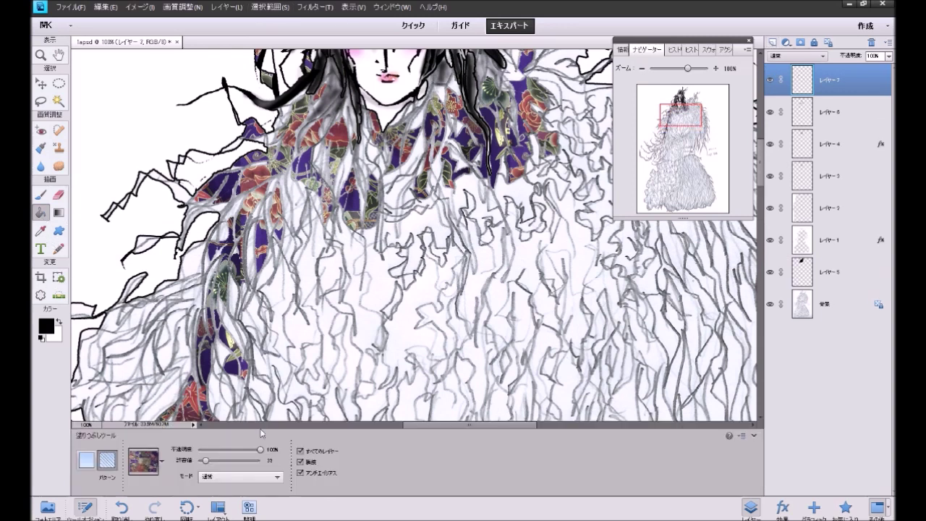
pyautogui.click(162, 461)
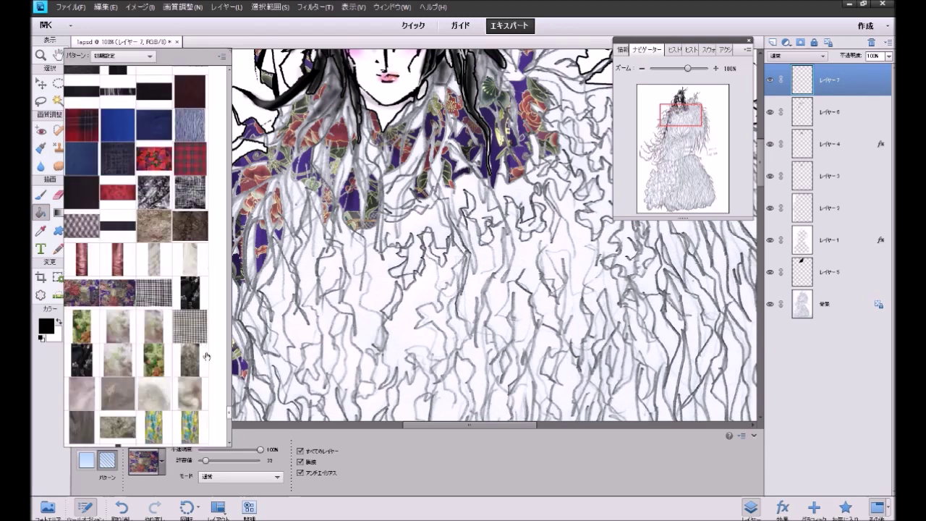
pyautogui.click(192, 296)
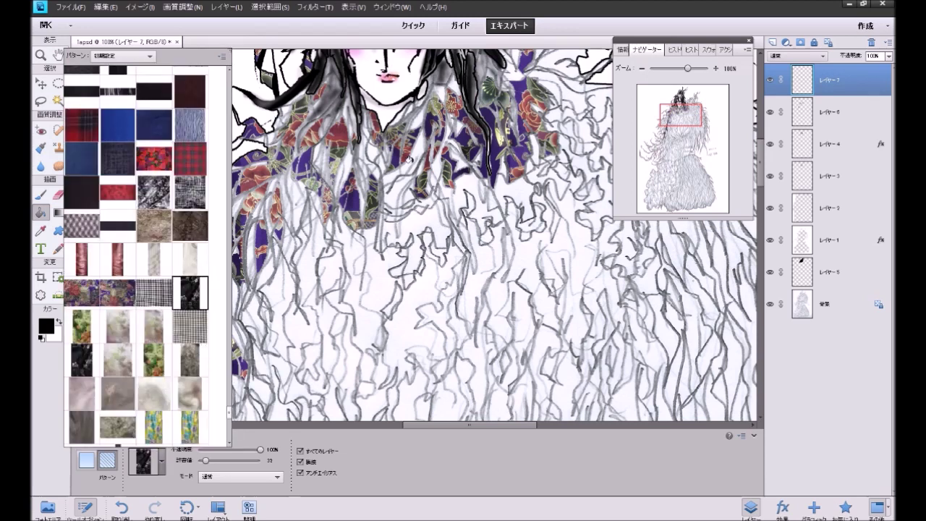
# Step: Fill the gaps between the collar tufts below the chin with the black floral pattern, undoing misplaced fills
pyautogui.click(418, 142)
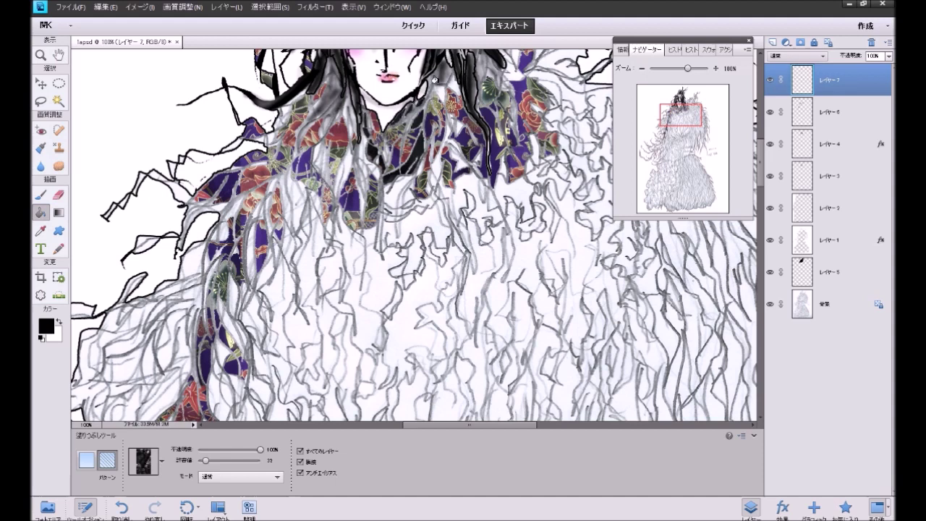
pyautogui.click(447, 115)
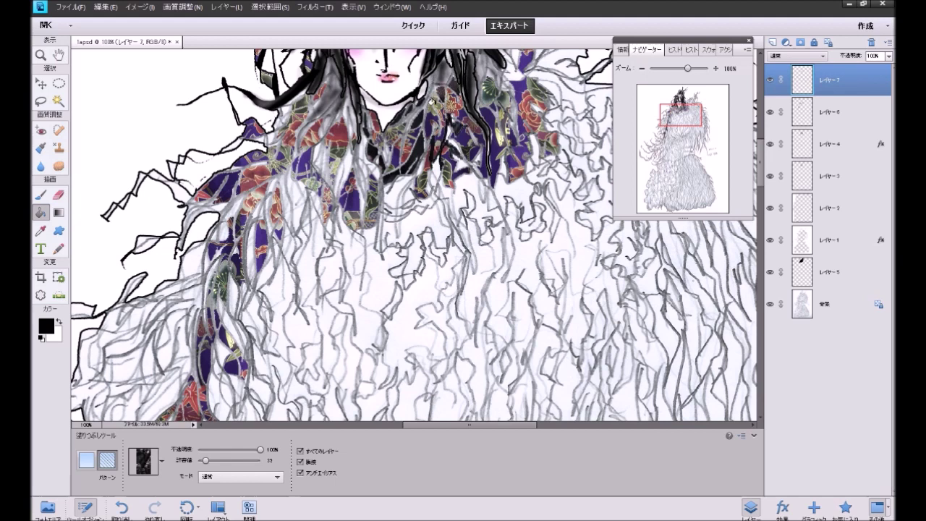
pyautogui.hotkey('ctrl', 'z')
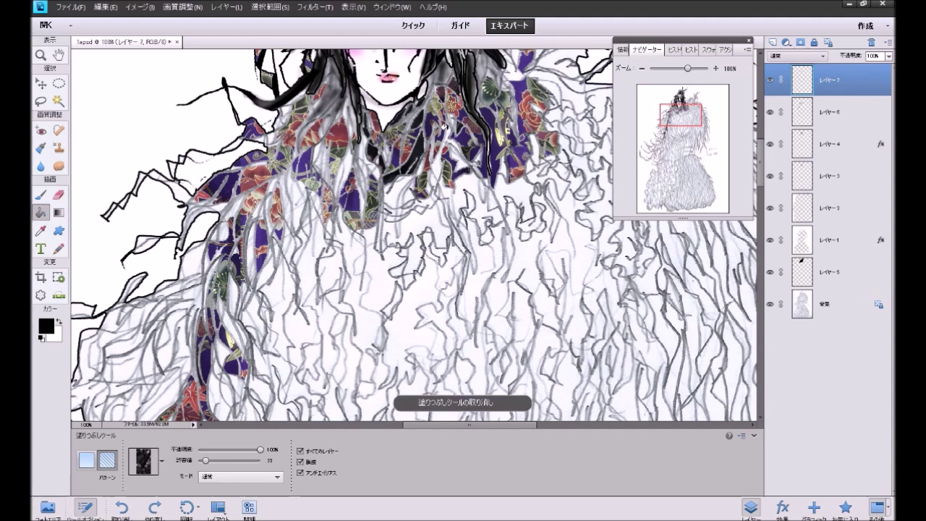
pyautogui.click(449, 114)
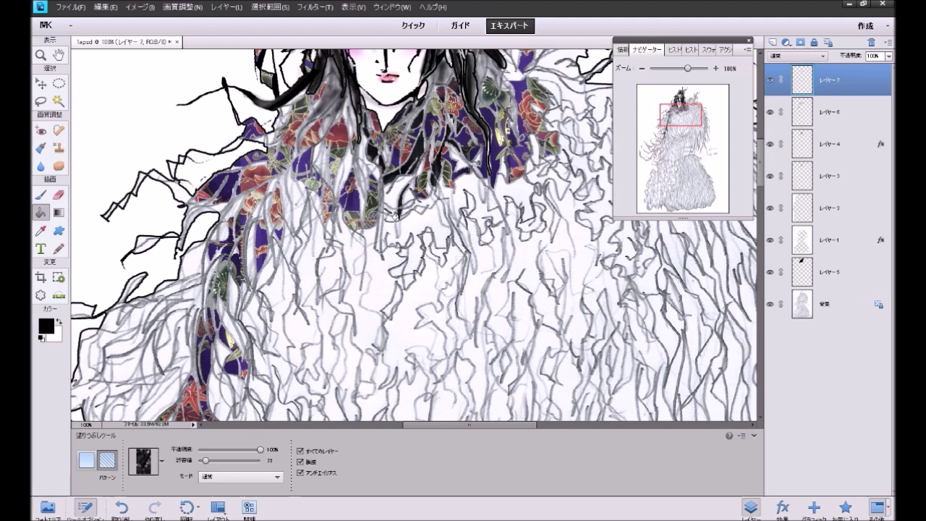
pyautogui.click(394, 220)
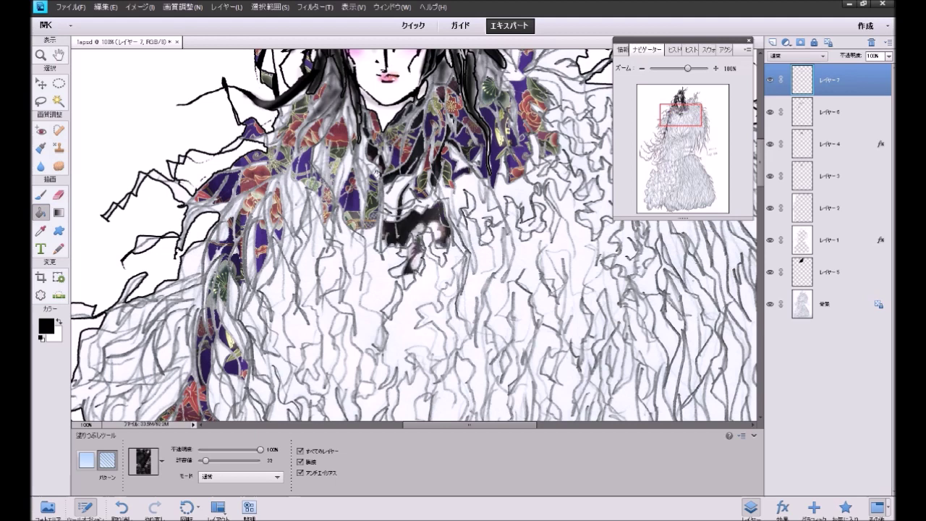
pyautogui.hotkey('ctrl', 'z')
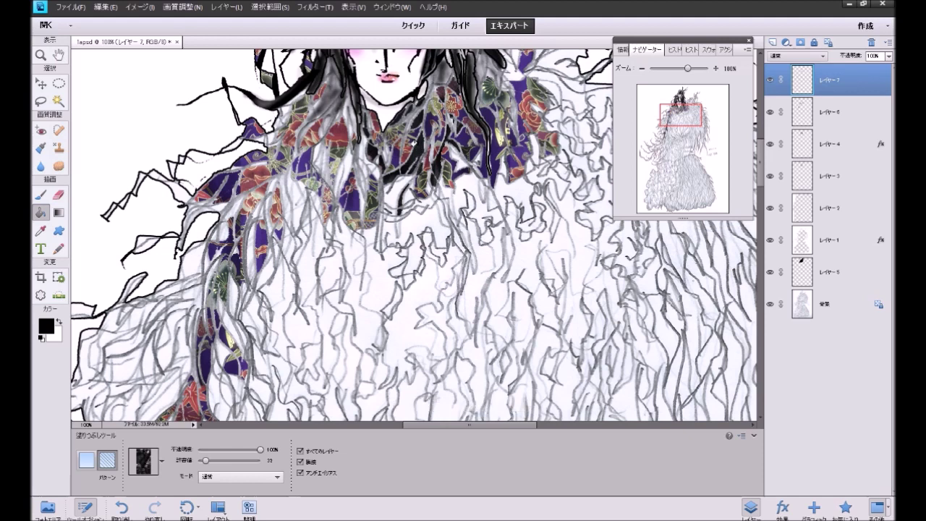
# Step: Fill the slivers between the collar's front strands on the viewer's left of the neck with the black pattern, undoing the last fill
pyautogui.click(360, 137)
pyautogui.click(375, 226)
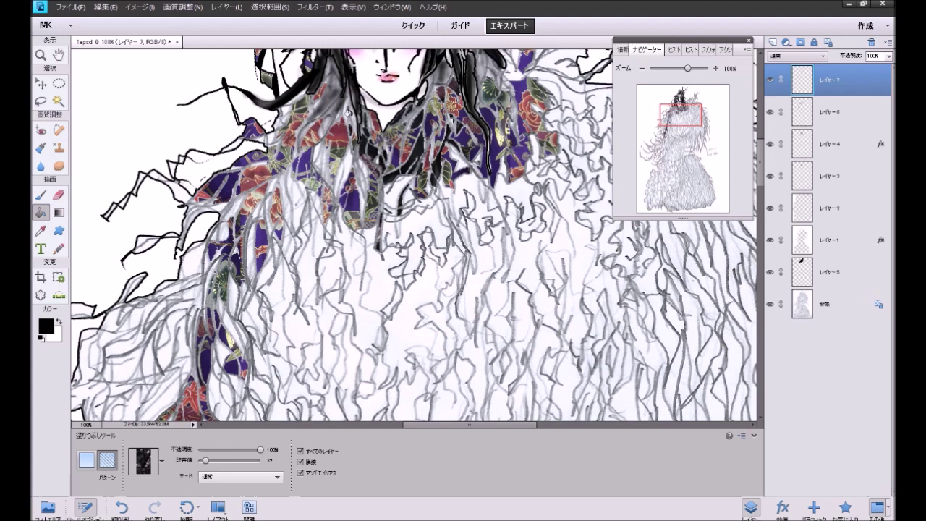
pyautogui.click(359, 174)
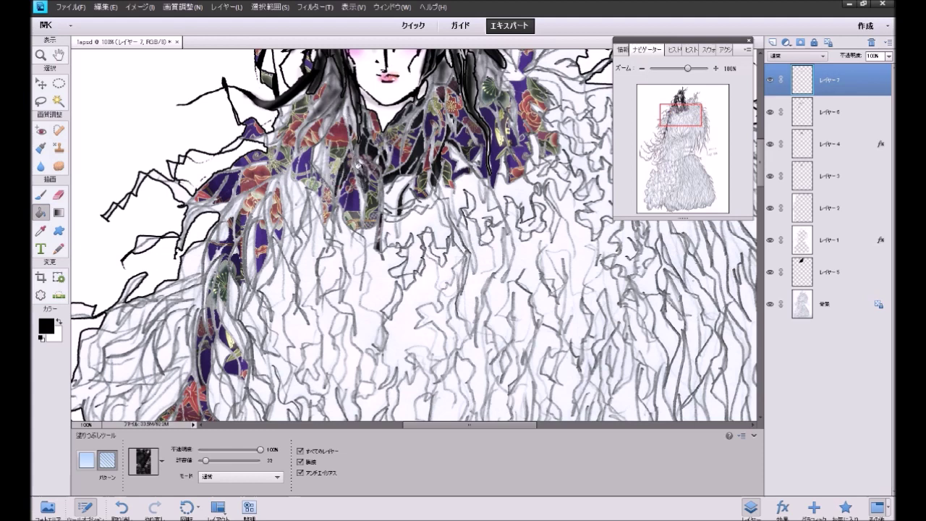
pyautogui.click(360, 195)
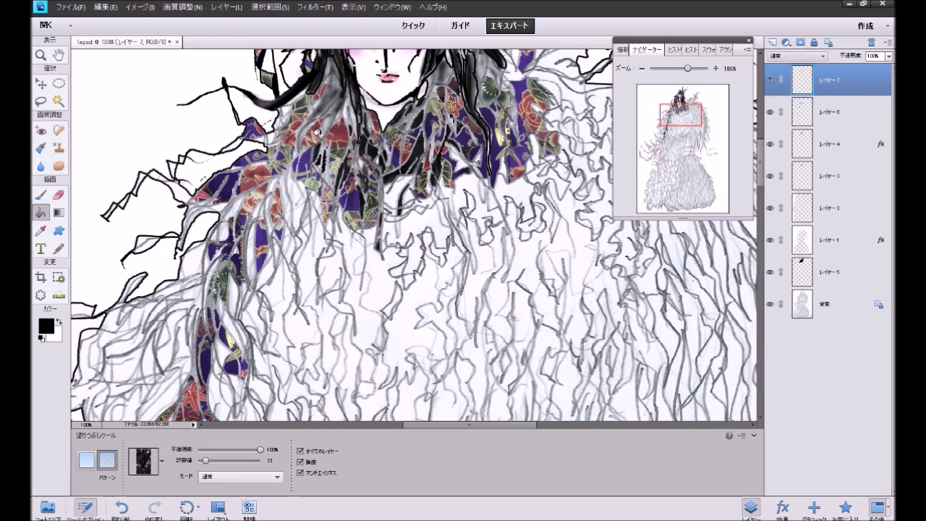
pyautogui.click(343, 107)
pyautogui.hotkey('ctrl', 'z')
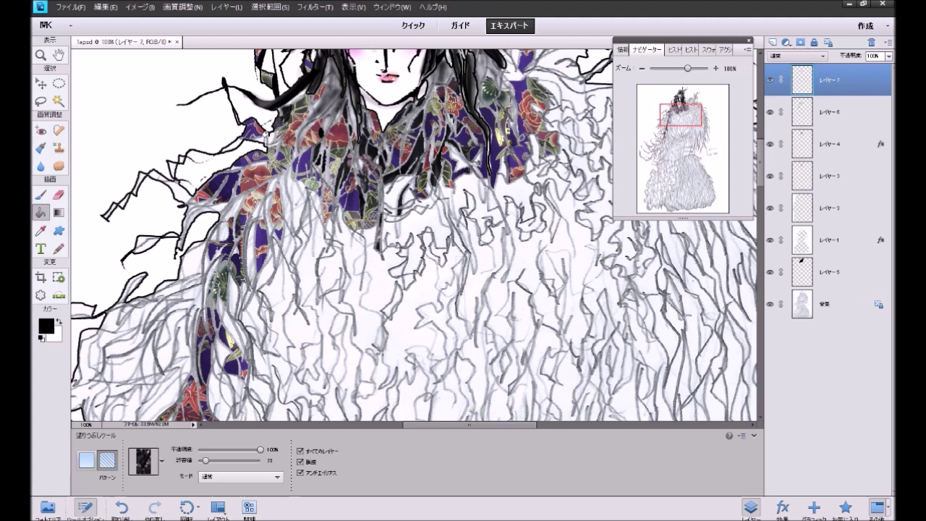
# Step: Fill the jagged strand sticking out above the viewer's-left shoulder with the black pattern down to its tip, undoing stray fills
pyautogui.click(202, 125)
pyautogui.hotkey('ctrl', 'z')
pyautogui.click(180, 159)
pyautogui.hotkey('ctrl', 'z')
pyautogui.click(173, 156)
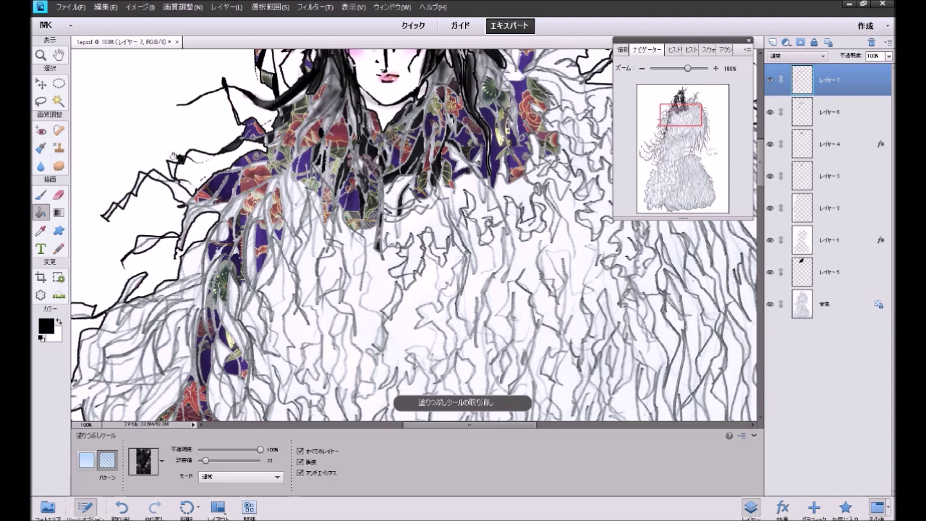
pyautogui.click(169, 166)
pyautogui.click(156, 176)
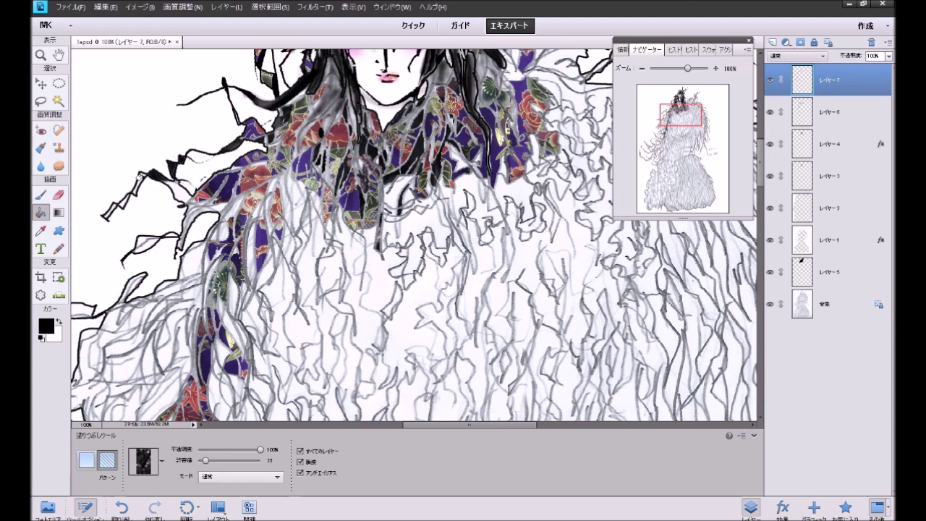
pyautogui.click(130, 186)
pyautogui.click(120, 200)
pyautogui.hotkey('ctrl', 'z')
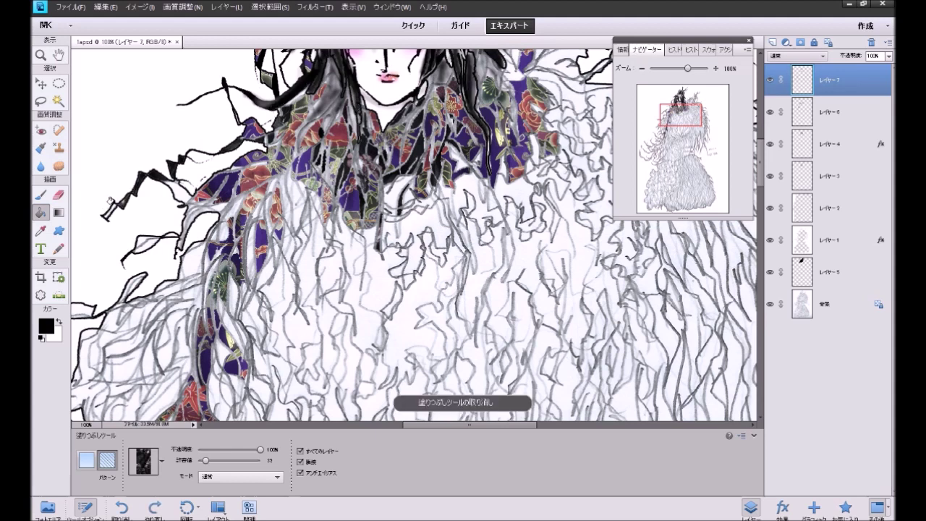
pyautogui.click(109, 207)
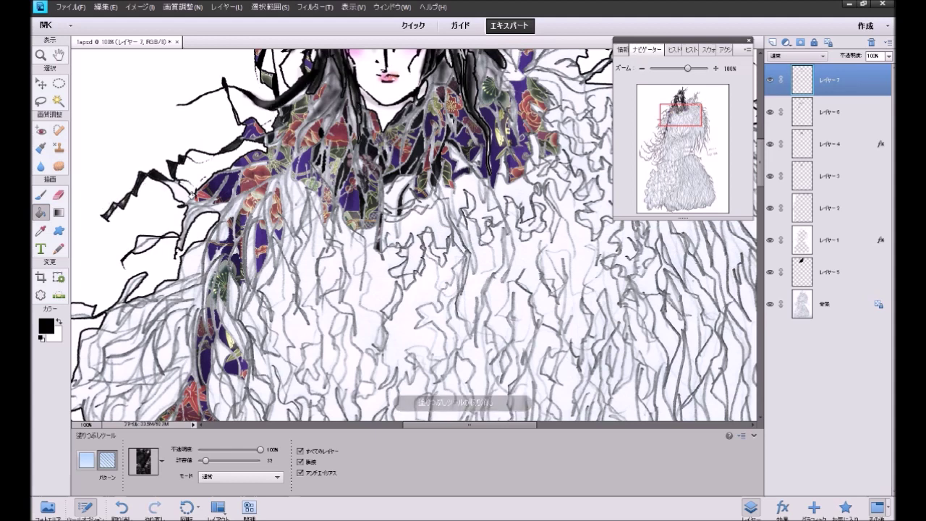
# Step: Fill the strands at the viewer's-left shoulder tip and the loose strand below it with the black pattern, undoing a stray fill
pyautogui.click(197, 204)
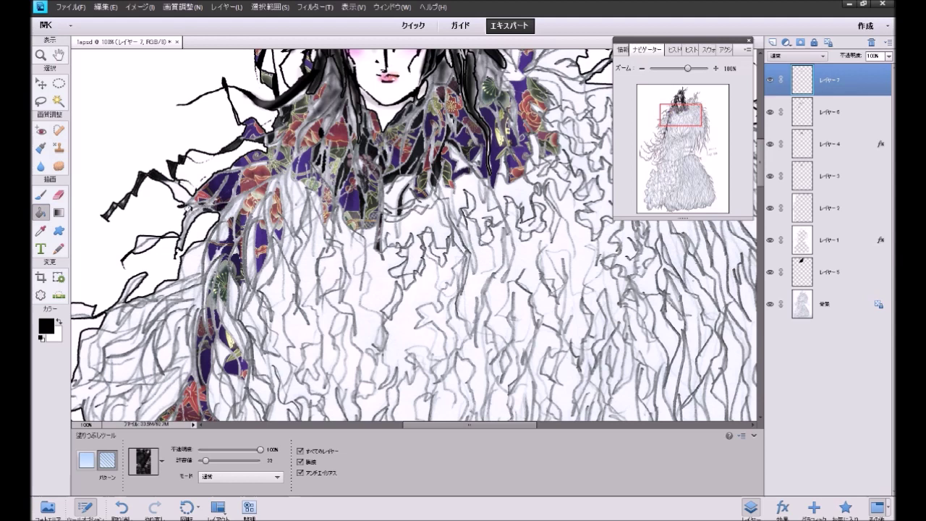
pyautogui.click(188, 204)
pyautogui.click(140, 238)
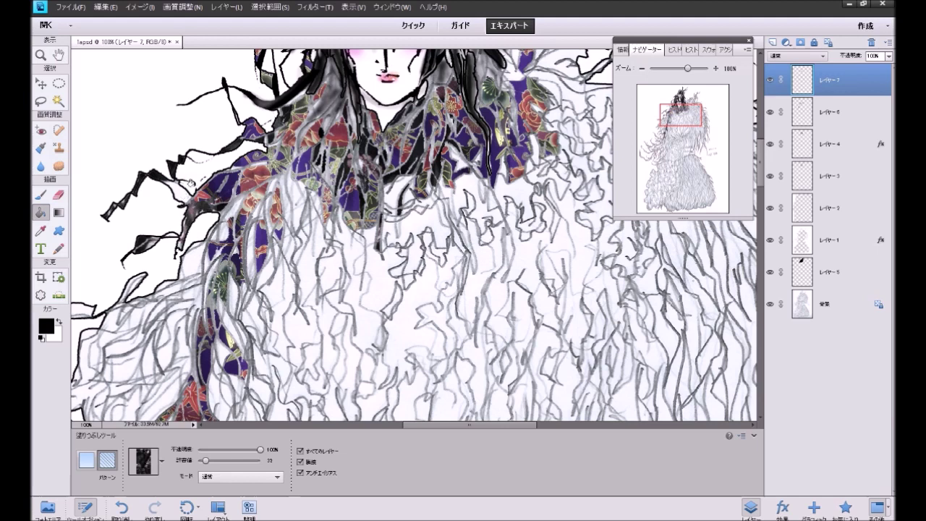
pyautogui.hotkey('ctrl', 'z')
pyautogui.click(223, 233)
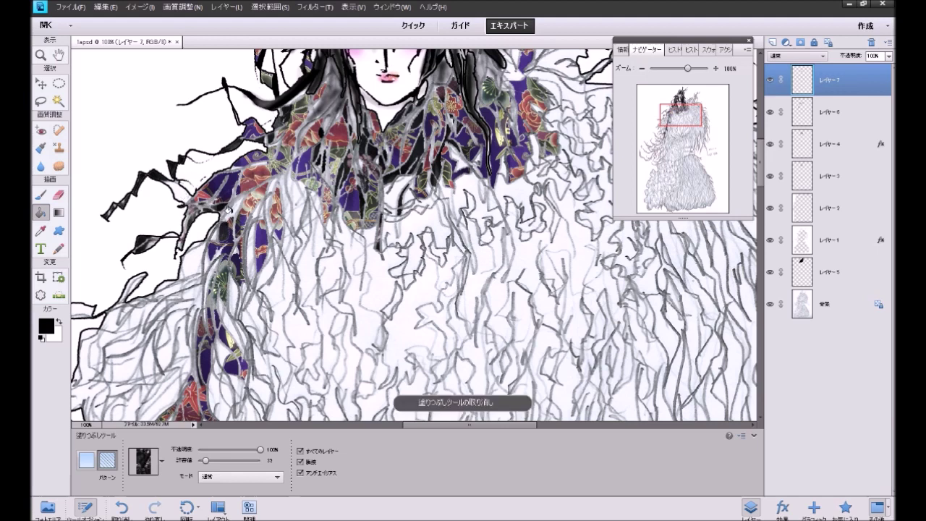
pyautogui.click(246, 250)
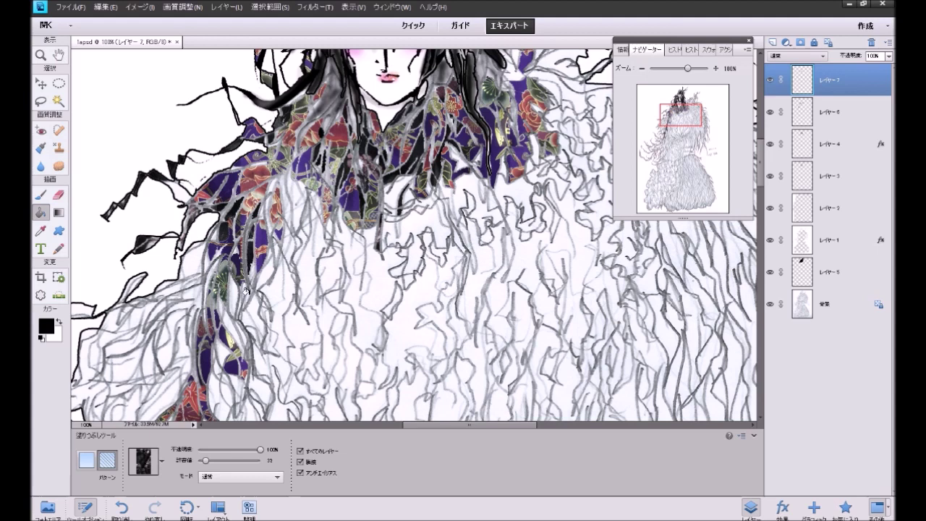
# Step: Fill the narrow gaps along the floral chain down the viewer's-left sleeve with the black pattern
pyautogui.click(242, 290)
pyautogui.click(239, 290)
pyautogui.click(235, 312)
pyautogui.click(235, 334)
pyautogui.click(220, 316)
pyautogui.click(205, 260)
pyautogui.click(206, 255)
pyautogui.click(214, 250)
pyautogui.click(212, 230)
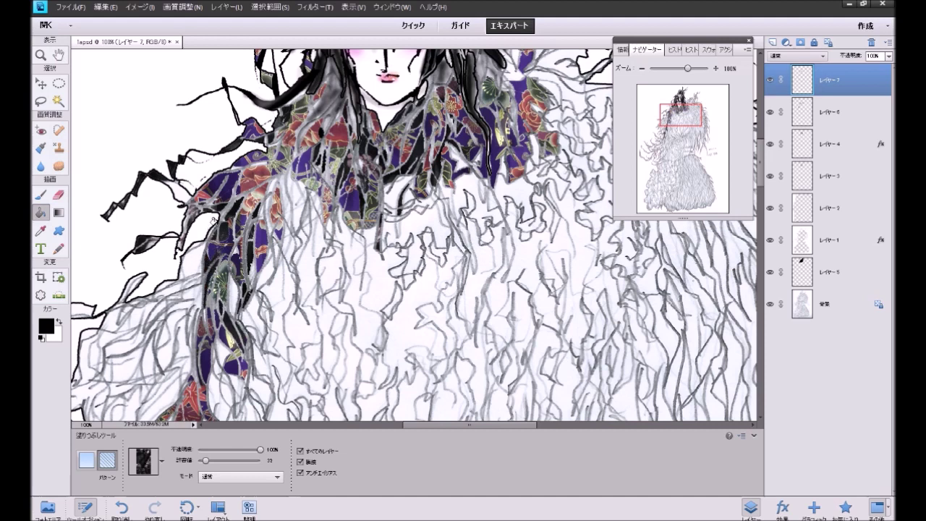
# Step: Fill the thin gaps around the red flowers on the viewer's-left shoulder with the black pattern, undoing misplaced fills
pyautogui.click(264, 209)
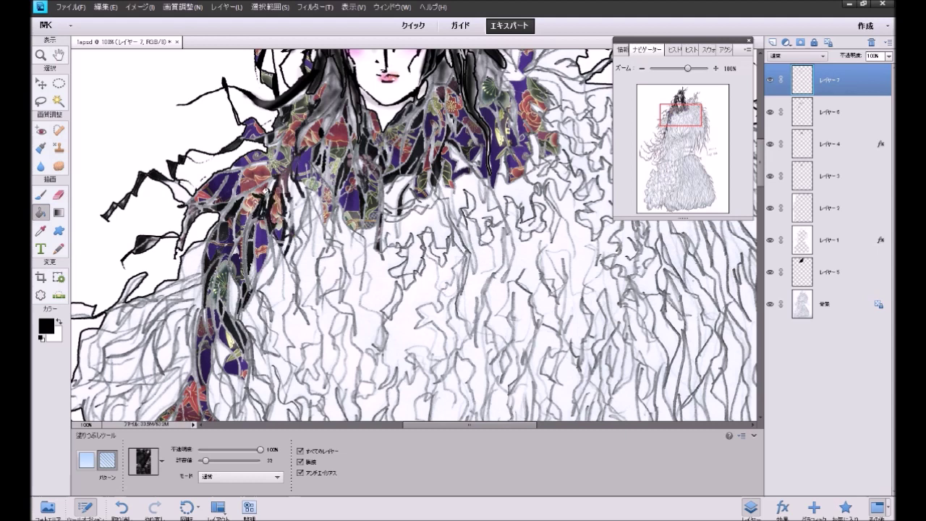
pyautogui.hotkey('ctrl', 'z')
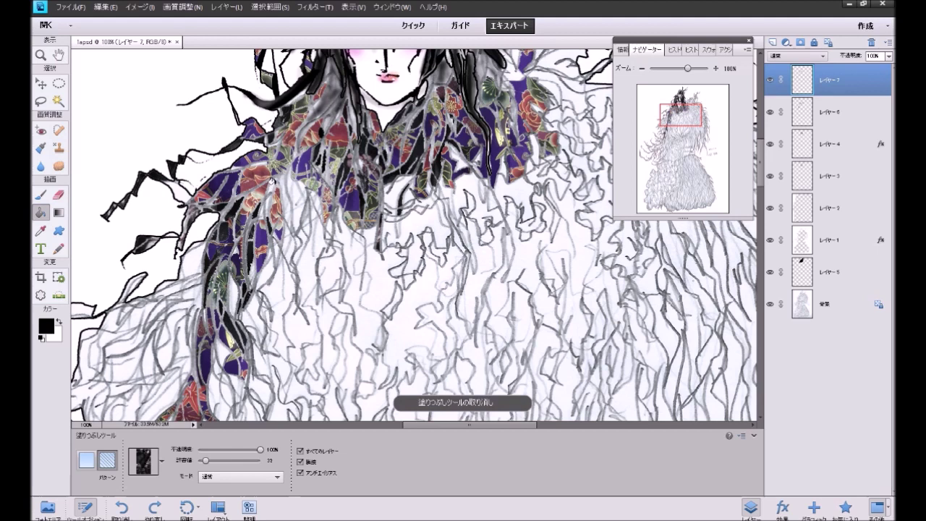
pyautogui.click(279, 175)
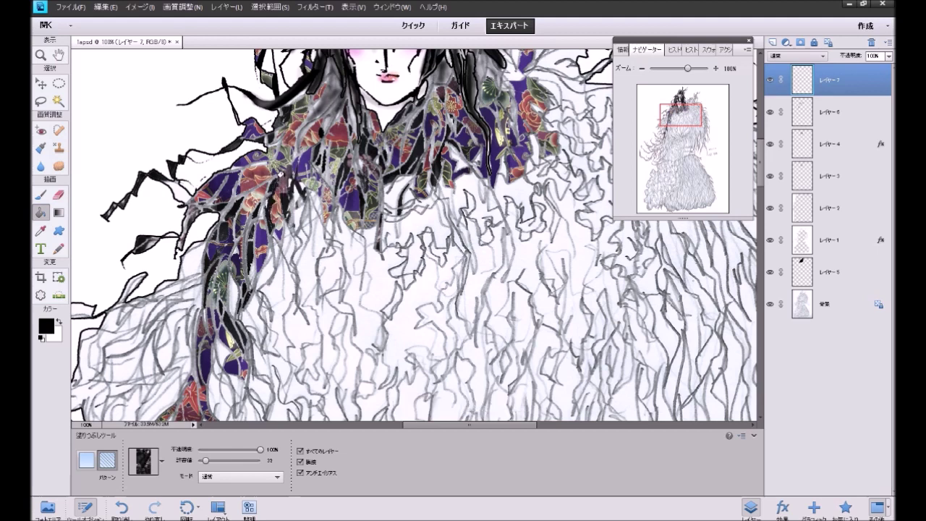
pyautogui.hotkey('ctrl', 'z')
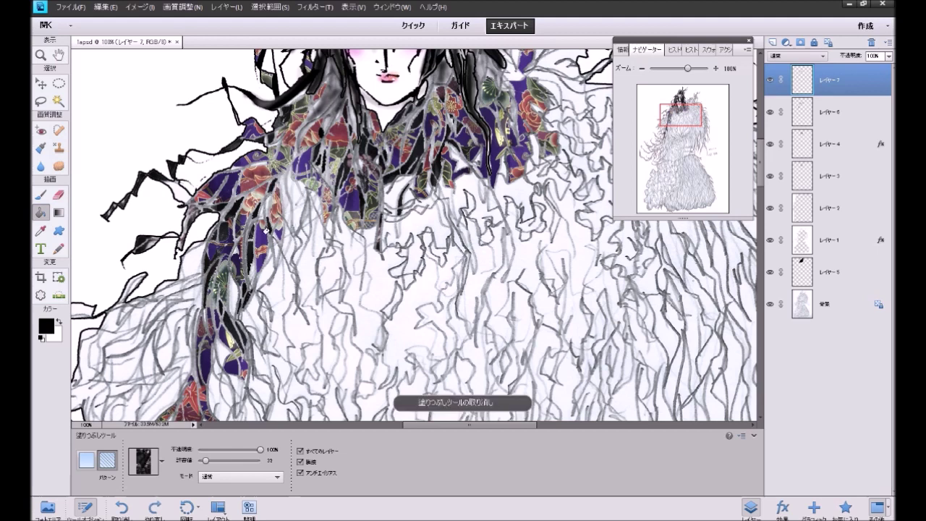
pyautogui.click(262, 197)
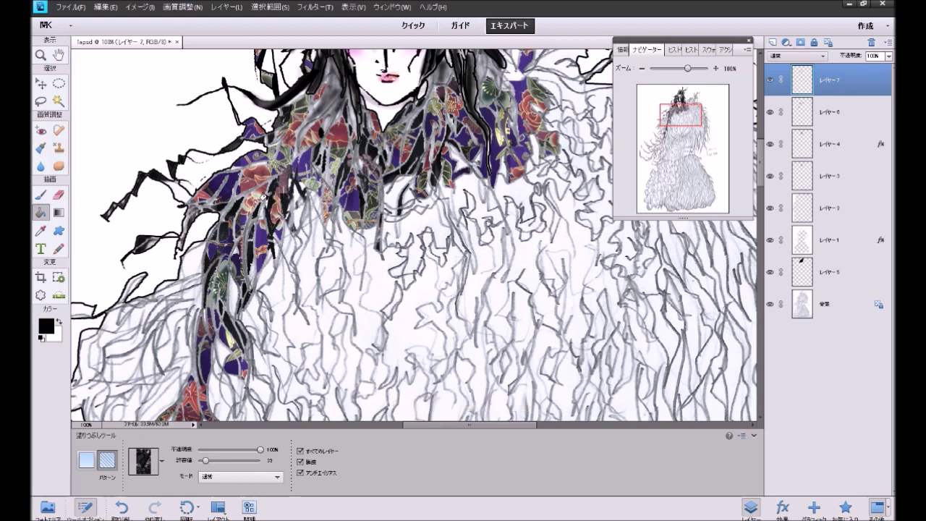
pyautogui.hotkey('ctrl', 'z')
pyautogui.click(276, 178)
pyautogui.hotkey('ctrl', 'z')
pyautogui.click(289, 161)
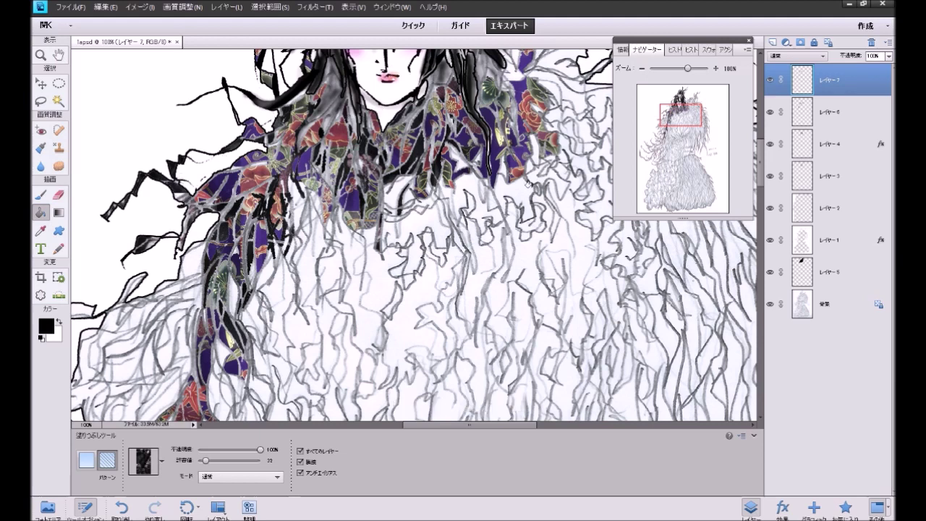
pyautogui.hotkey('ctrl', 'z')
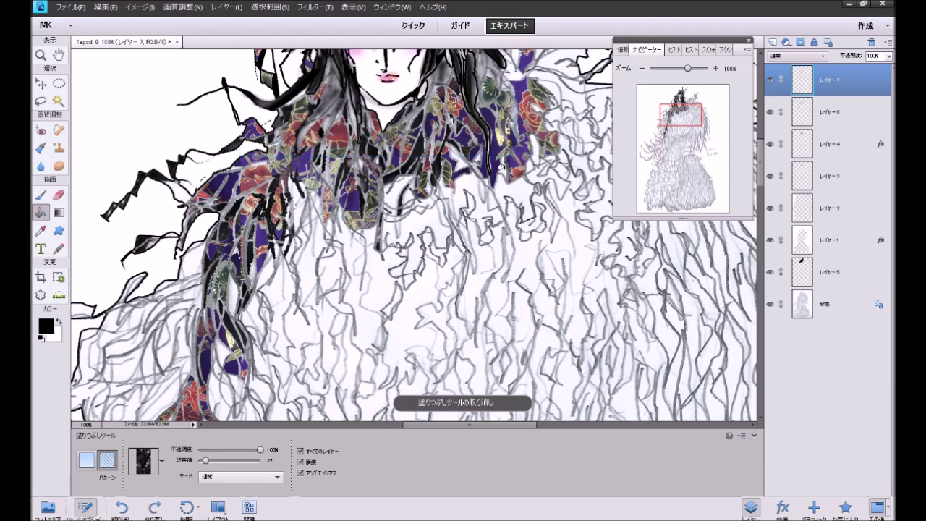
# Step: Cover the remaining gap at the viewer's-left shoulder tip using the Pattern Stamp with a smaller brush and dark pattern, redoing the first stamp
pyautogui.click(180, 191)
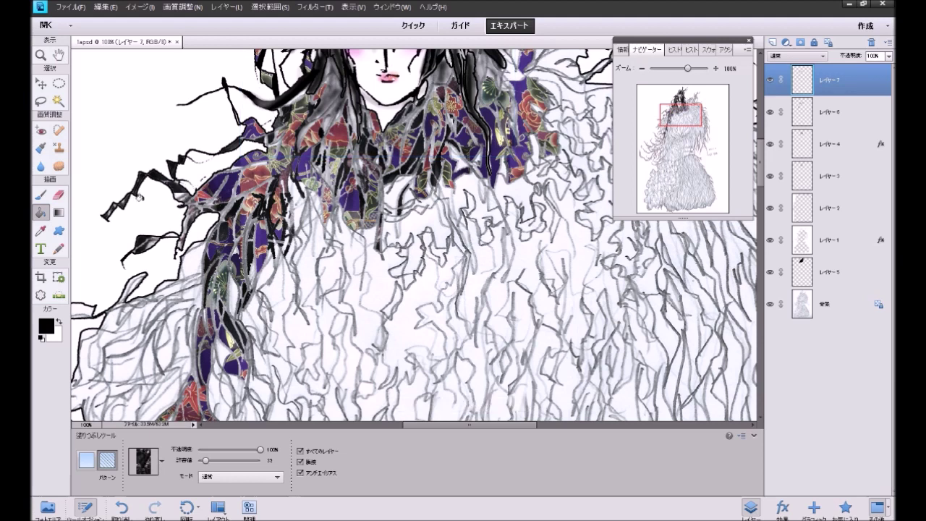
pyautogui.press('s')
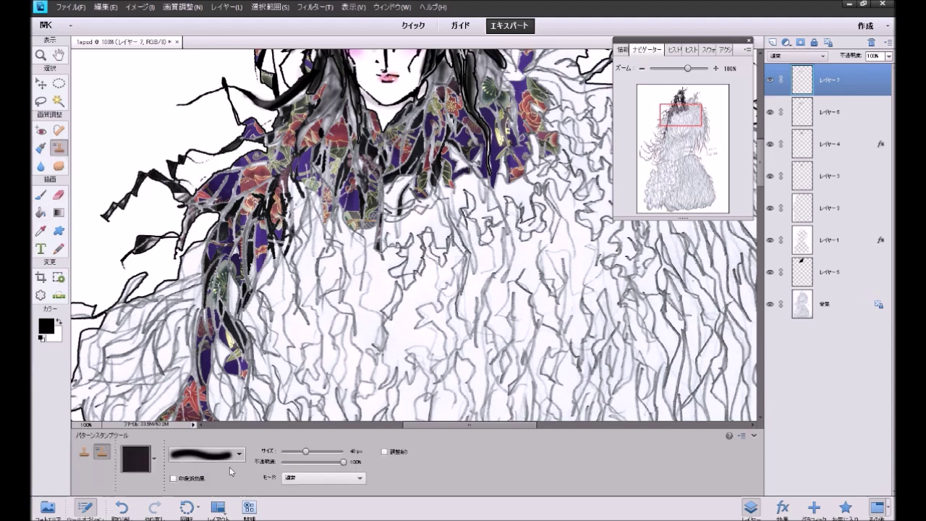
pyautogui.click(290, 451)
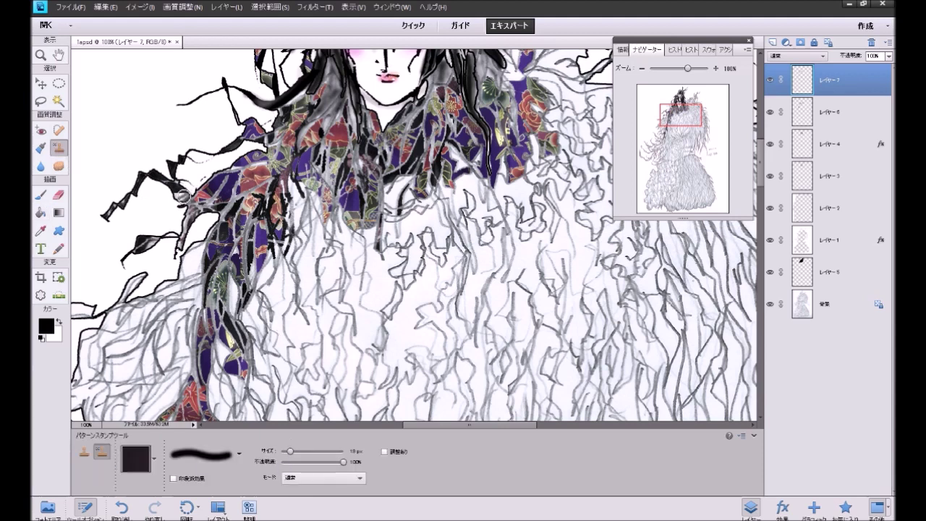
pyautogui.keyDown('shift'); pyautogui.click(181, 196); pyautogui.keyUp('shift')
pyautogui.hotkey('ctrl', 'z')
pyautogui.moveTo(184, 196); pyautogui.dragTo(189, 200)
# Step: Fill the gaps around the upright floral strand and the collar's edge on the viewer's-right shoulder with the Paint Bucket's black floral pattern
pyautogui.click(641, 69)
pyautogui.click(641, 69)
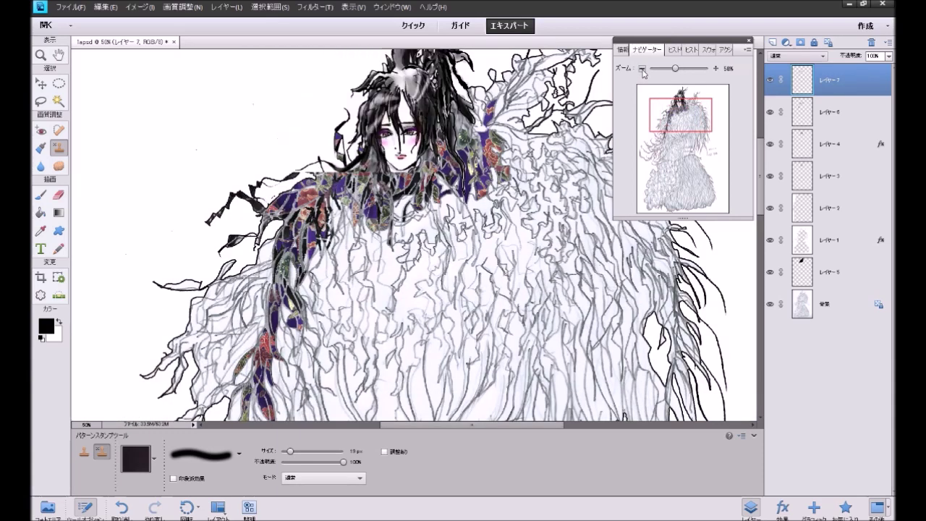
pyautogui.click(45, 210)
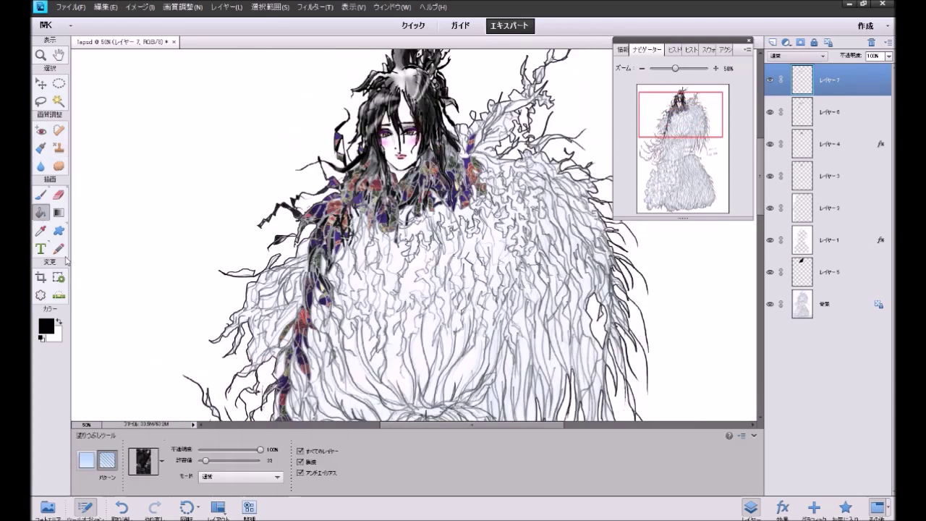
pyautogui.click(715, 68)
pyautogui.click(714, 68)
pyautogui.moveTo(688, 113); pyautogui.dragTo(696, 104)
pyautogui.click(433, 189)
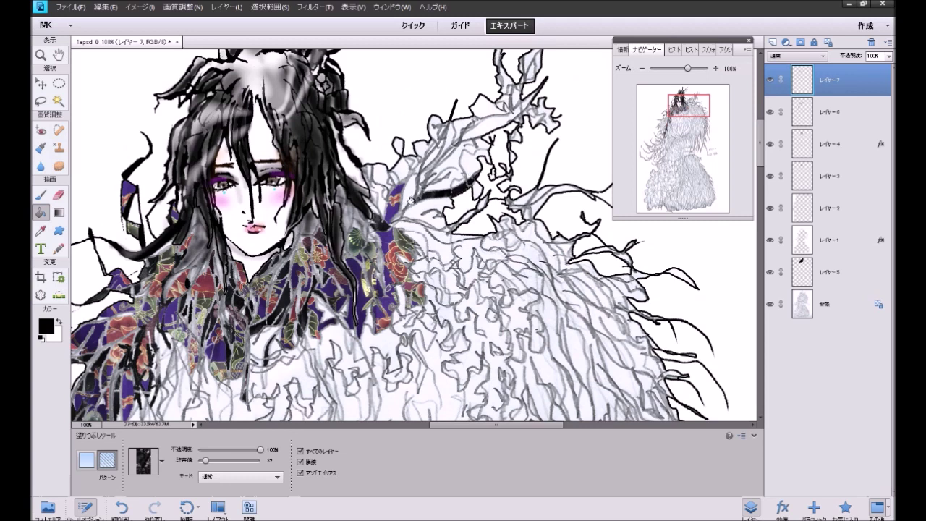
pyautogui.click(380, 203)
pyautogui.click(386, 179)
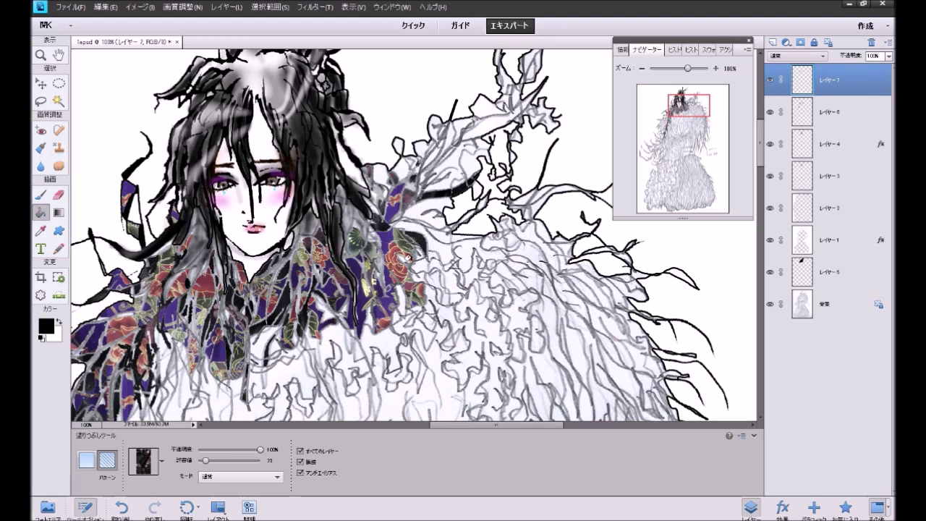
pyautogui.click(401, 257)
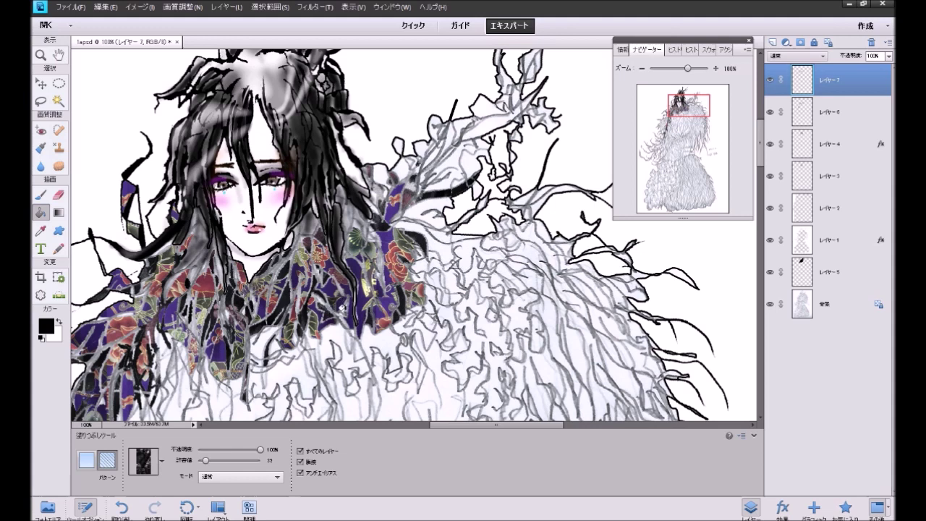
pyautogui.click(431, 255)
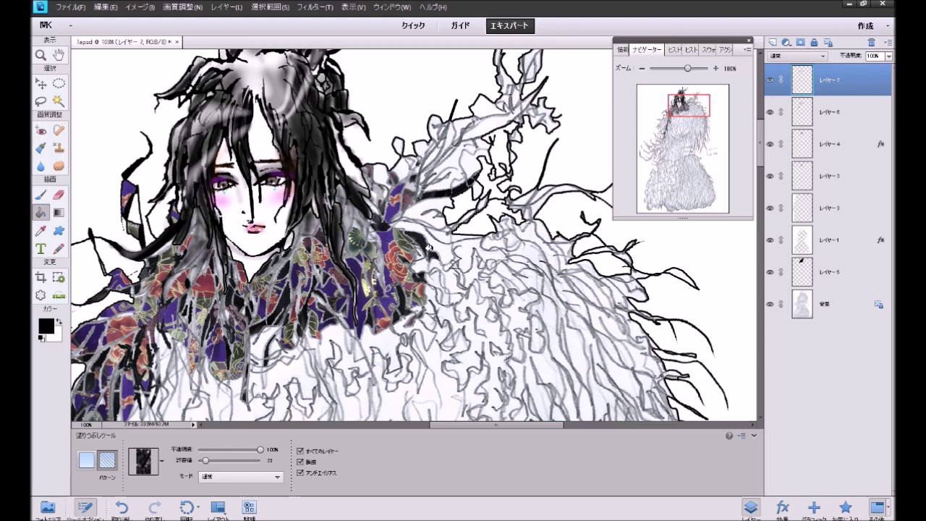
# Step: Fill the gap at the collar's viewer's-right edge and the small gaps beside the hair with the black pattern, undoing one misplaced fill
pyautogui.click(419, 263)
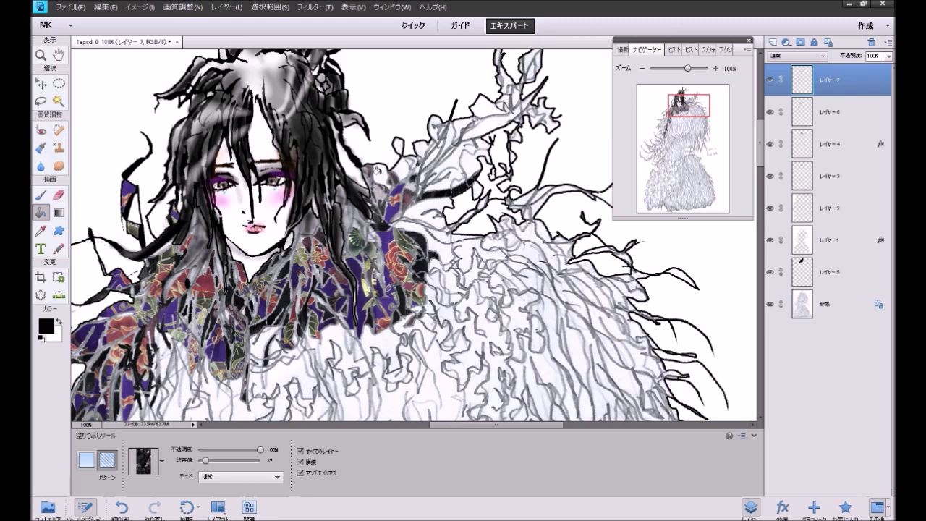
pyautogui.click(376, 175)
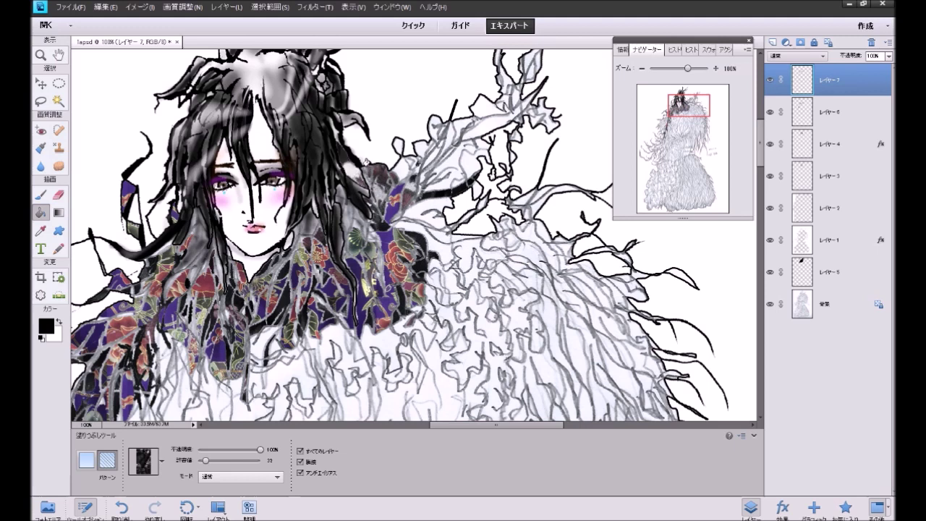
pyautogui.click(337, 131)
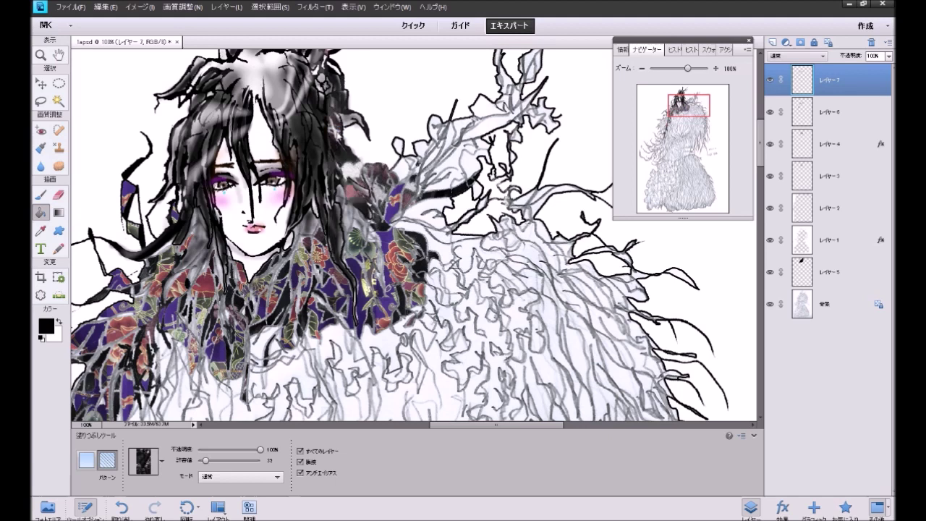
pyautogui.hotkey('ctrl', 'z')
pyautogui.click(334, 130)
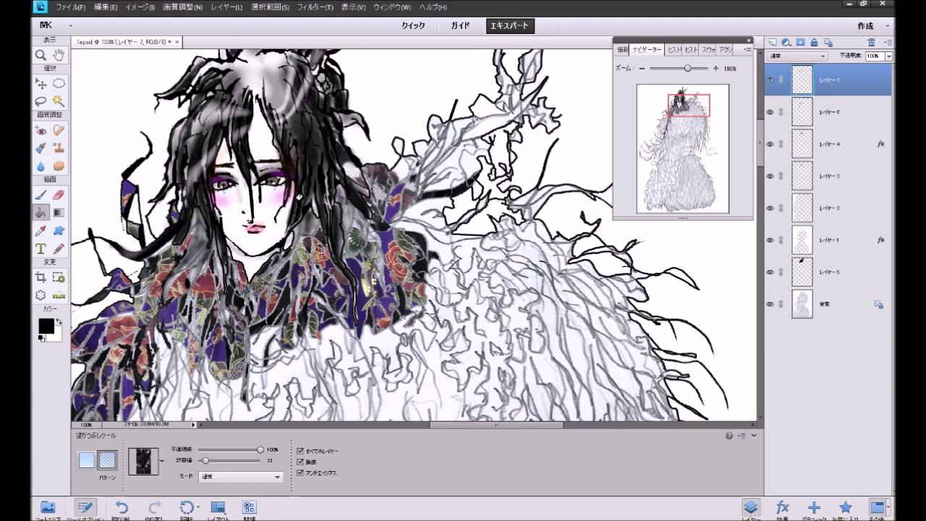
pyautogui.click(156, 220)
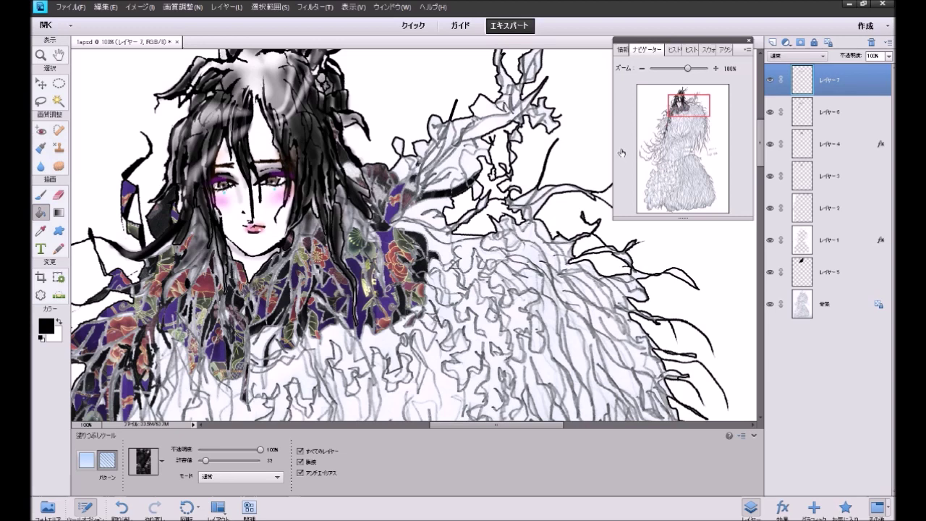
# Step: Fill the gaps around the upper sleeve's floral chain and below its purple section with the black pattern, undoing misplaced fills
pyautogui.moveTo(683, 104); pyautogui.dragTo(672, 118)
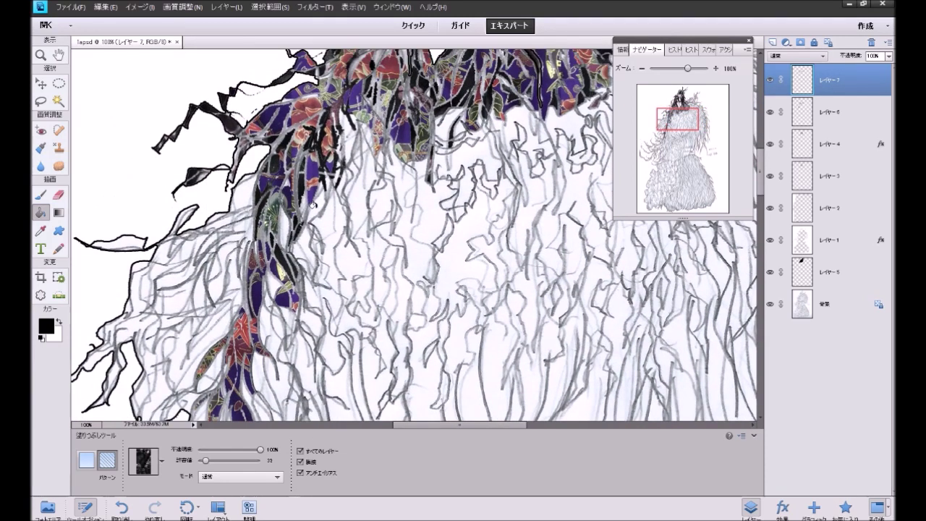
pyautogui.click(316, 184)
pyautogui.click(272, 283)
pyautogui.click(286, 318)
pyautogui.click(288, 329)
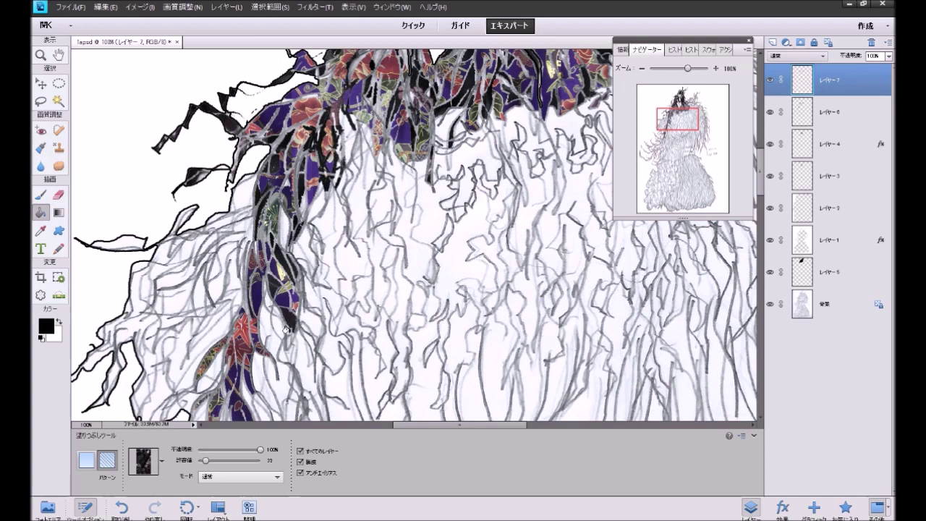
pyautogui.click(275, 308)
pyautogui.hotkey('ctrl', 'z')
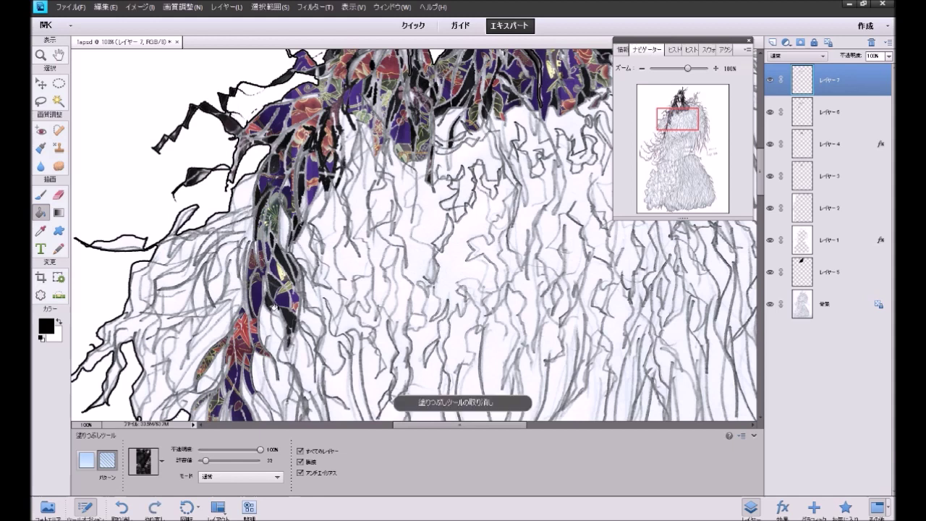
pyautogui.click(273, 309)
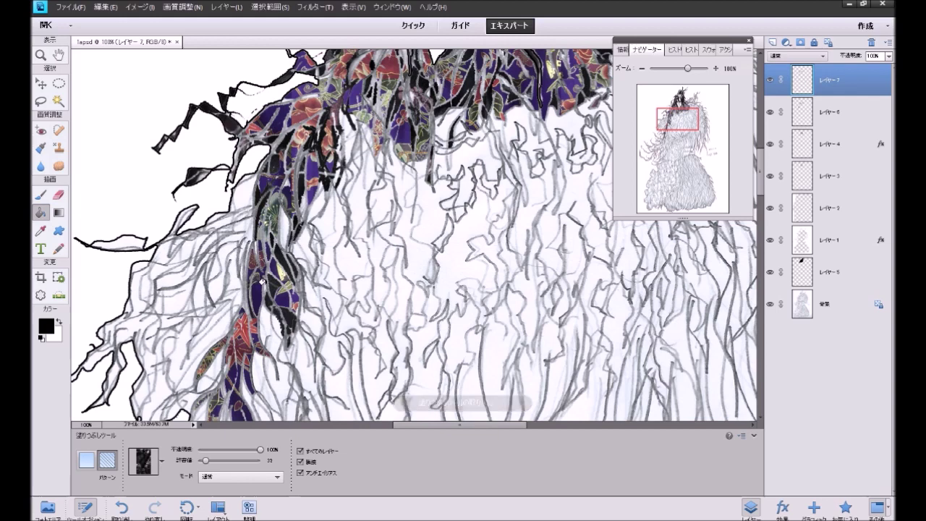
pyautogui.click(258, 275)
pyautogui.hotkey('ctrl', 'z')
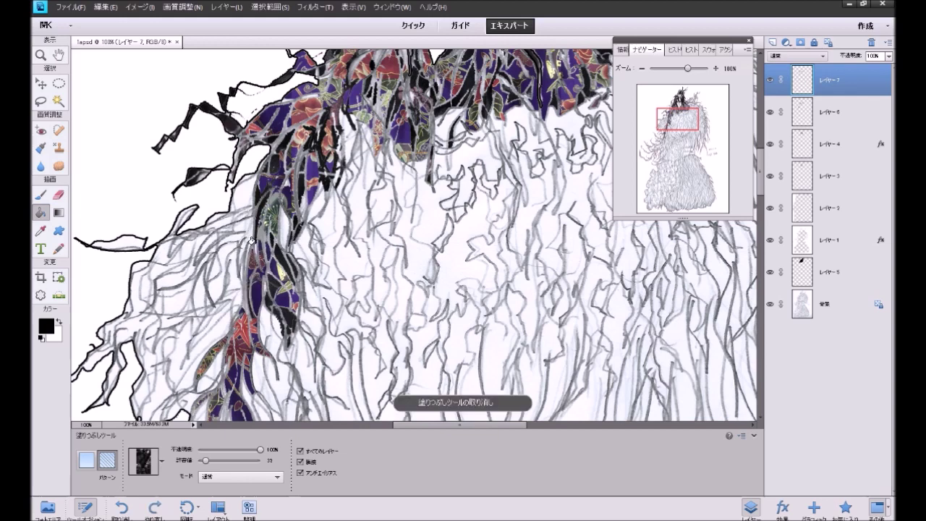
pyautogui.click(253, 244)
# Step: Fill the gaps on the outer side of the chain's red-flower section with the black pattern, redoing the fills that spread wrongly
pyautogui.moveTo(682, 130); pyautogui.dragTo(679, 141)
pyautogui.click(266, 119)
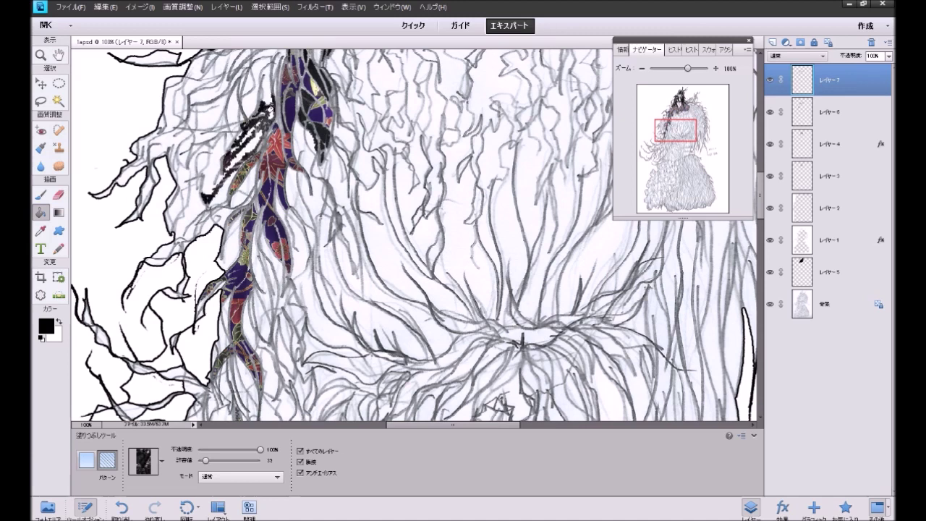
pyautogui.hotkey('ctrl', 'z')
pyautogui.click(266, 119)
pyautogui.click(268, 113)
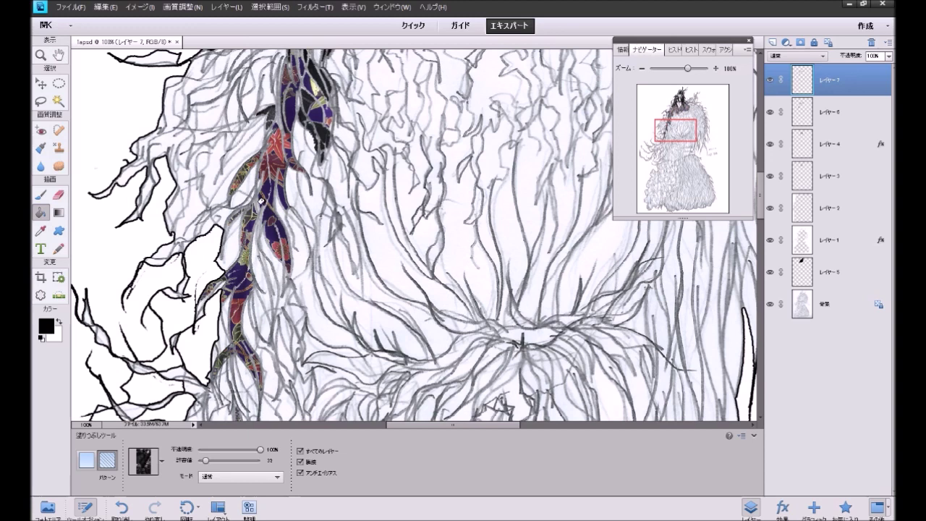
pyautogui.click(245, 198)
pyautogui.click(232, 222)
pyautogui.hotkey('ctrl', 'z')
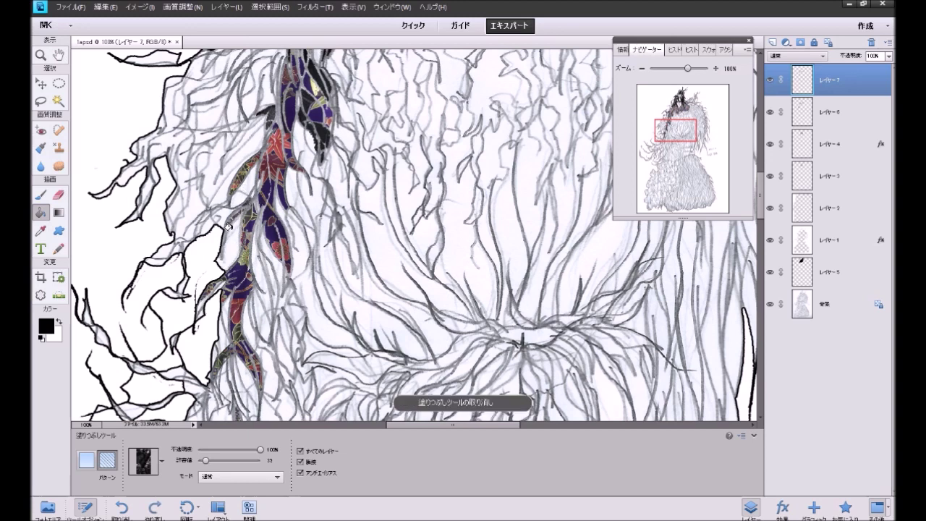
pyautogui.click(228, 221)
pyautogui.hotkey('ctrl', 'z')
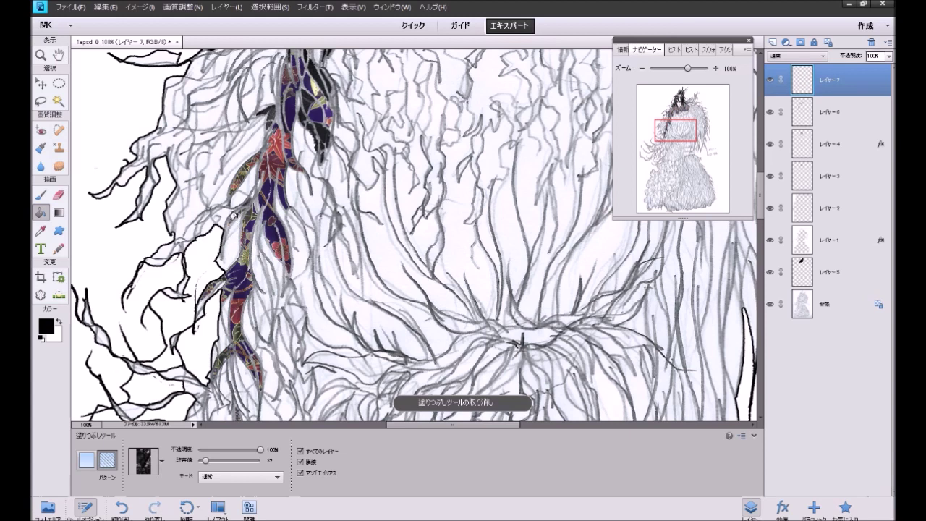
pyautogui.click(234, 217)
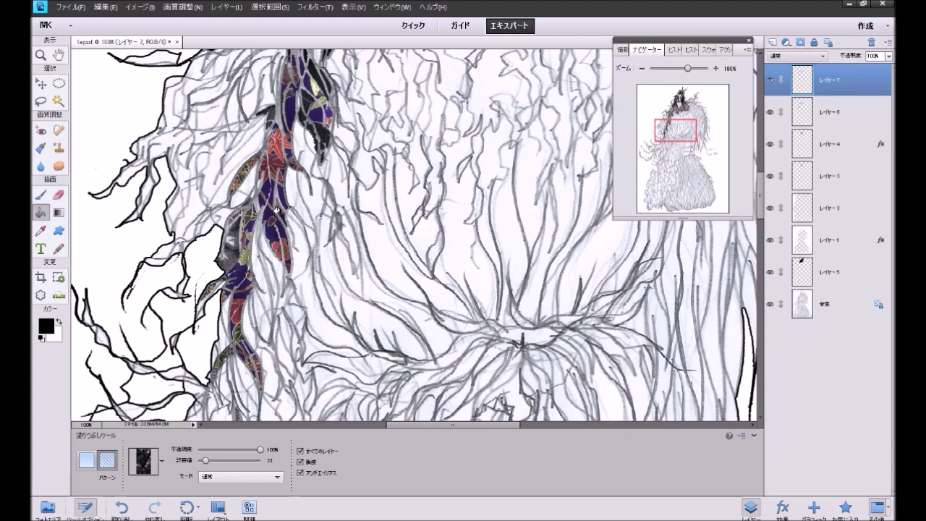
# Step: Fill the gaps on the inner side of the chain below the red flowers with the black pattern, redoing one fill
pyautogui.click(298, 207)
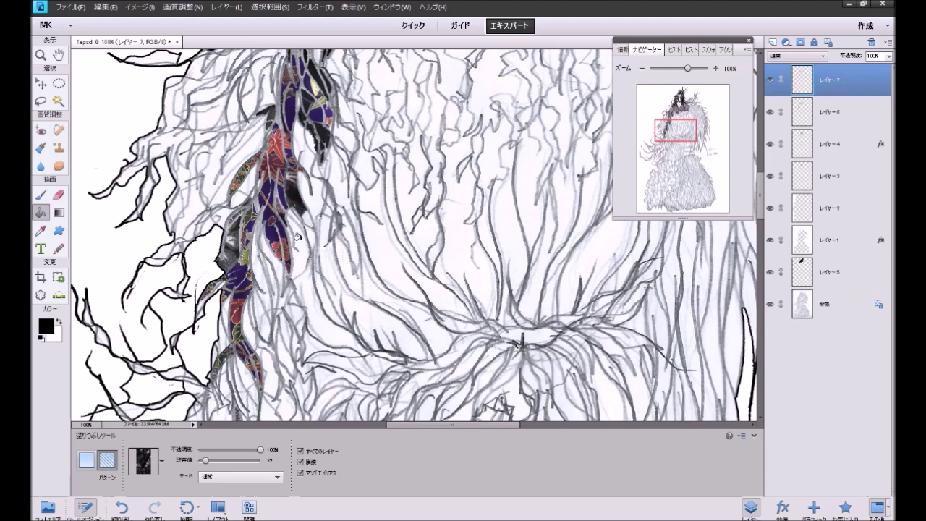
pyautogui.click(278, 267)
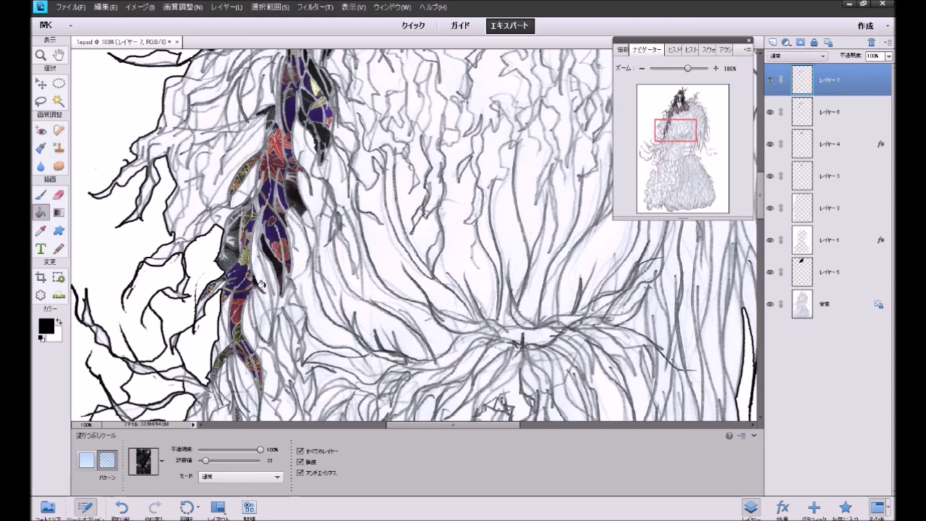
pyautogui.hotkey('ctrl', 'z')
pyautogui.click(257, 279)
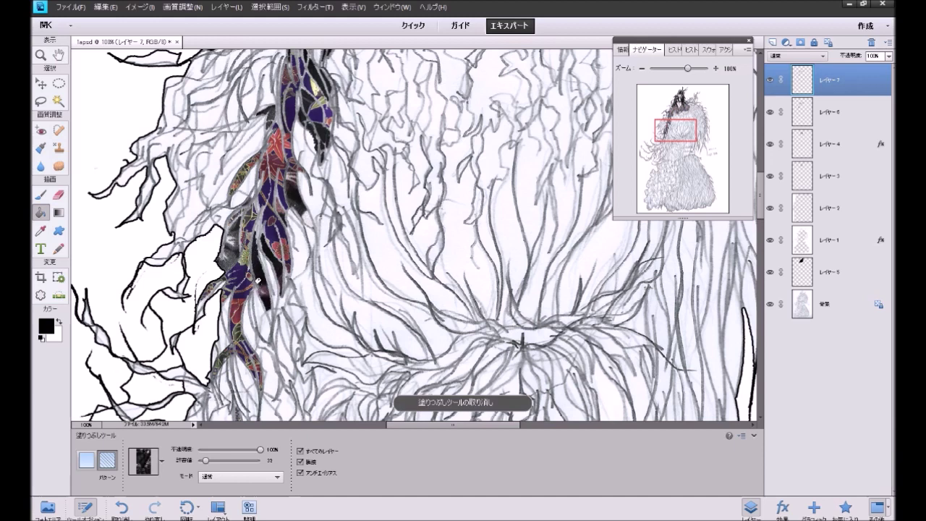
pyautogui.click(248, 309)
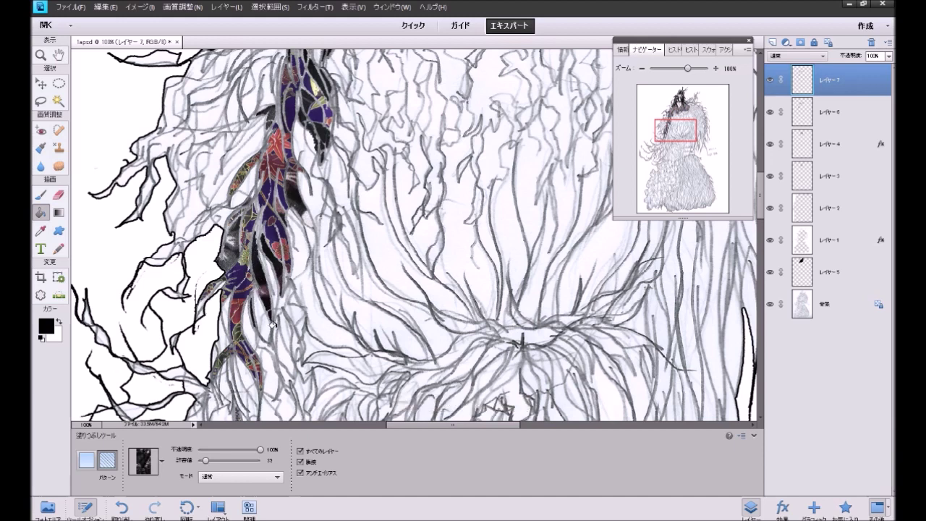
pyautogui.click(284, 322)
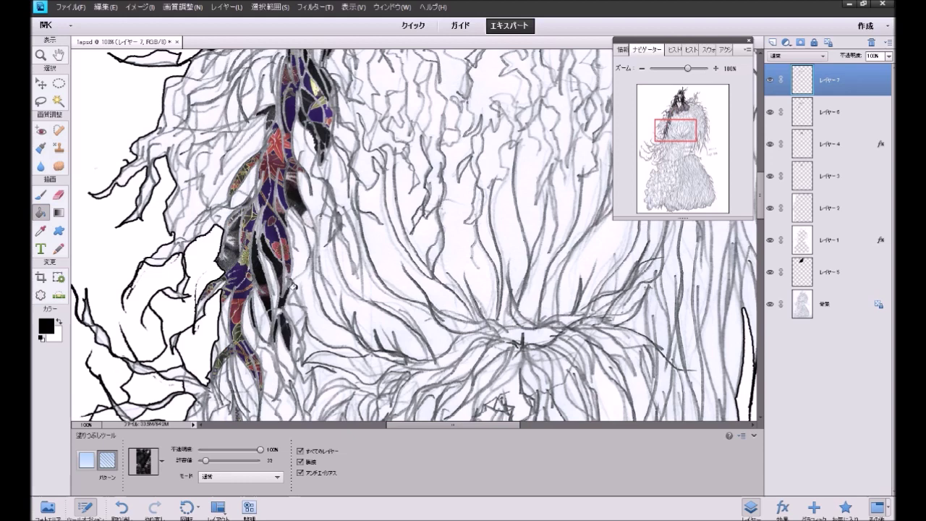
# Step: Fill the gaps beside and between the forked tips at the chain's lower end with the black pattern
pyautogui.moveTo(668, 137); pyautogui.dragTo(663, 150)
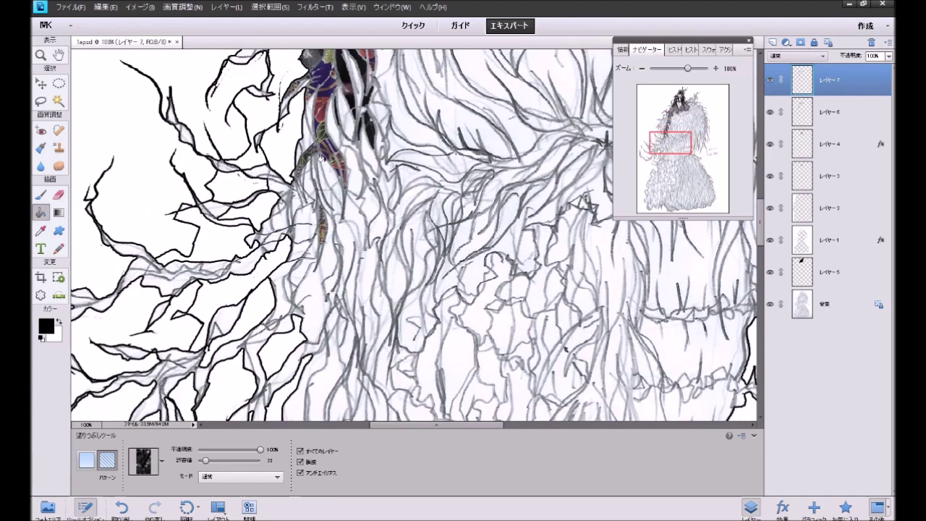
pyautogui.click(307, 109)
pyautogui.click(301, 83)
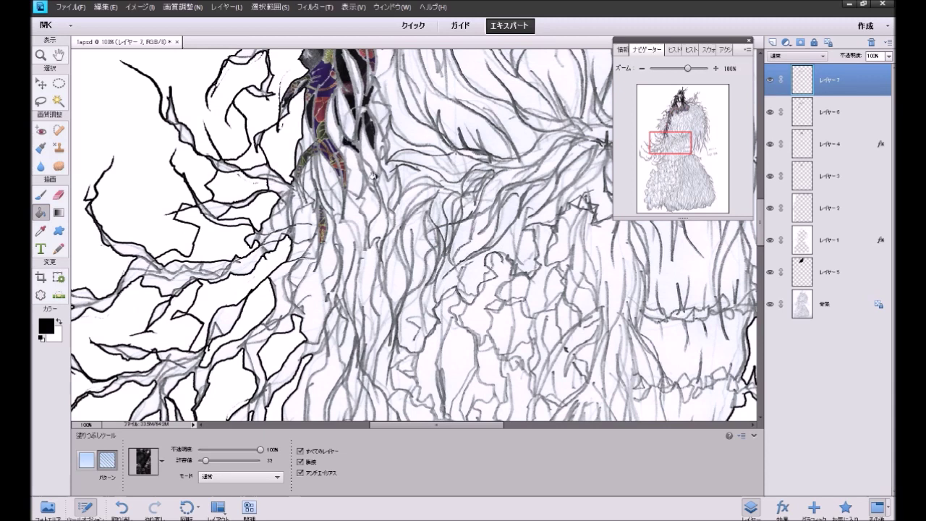
pyautogui.click(323, 198)
pyautogui.click(312, 172)
pyautogui.click(311, 159)
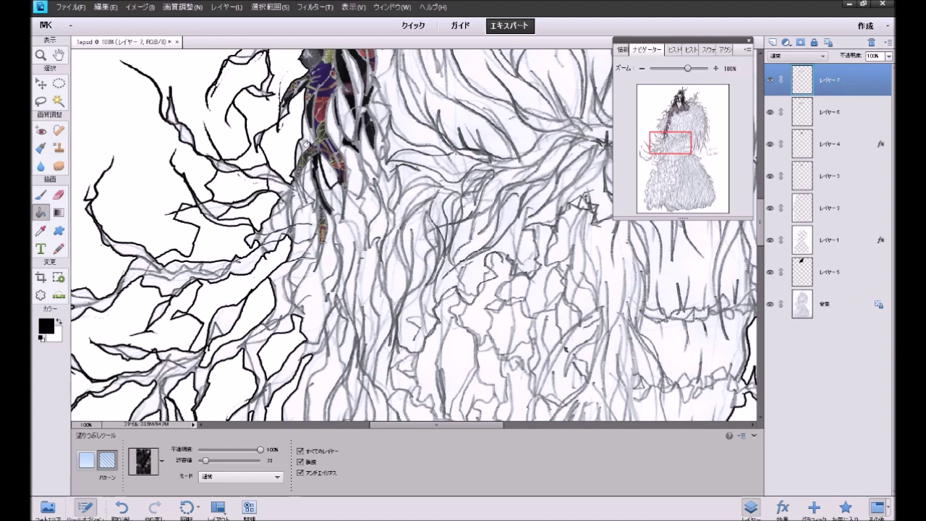
pyautogui.click(296, 152)
pyautogui.click(311, 132)
# Step: Fill the remaining leaf-shaped gaps on the inner side of the chain's lower end with the black pattern
pyautogui.click(367, 150)
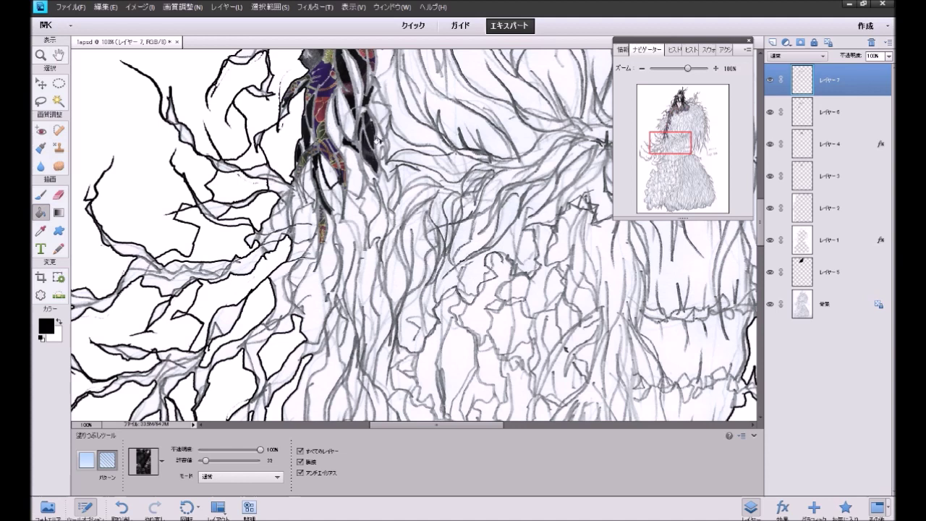
pyautogui.click(380, 113)
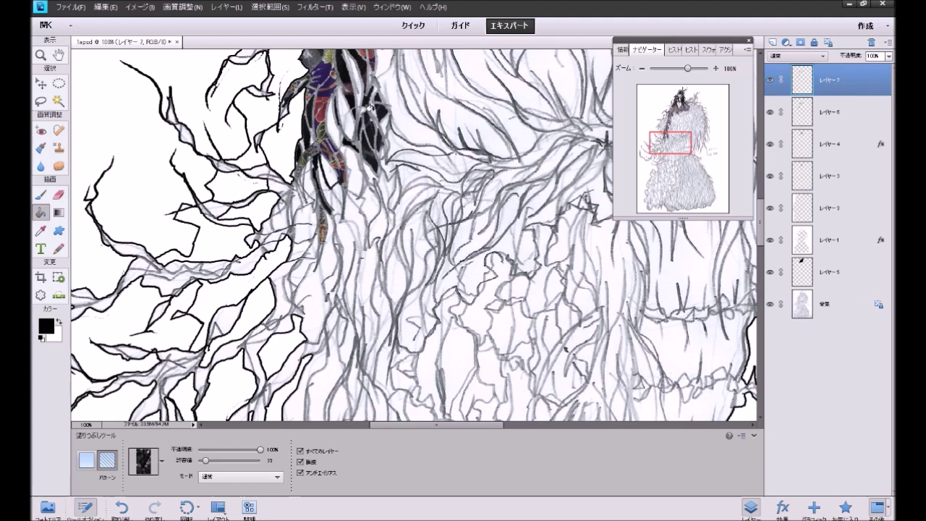
pyautogui.click(369, 90)
pyautogui.click(348, 131)
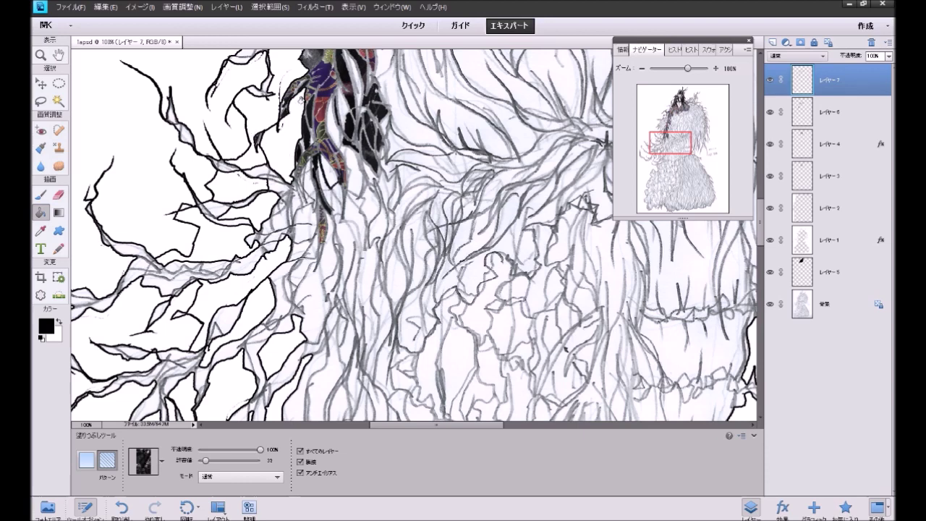
# Step: Fill the outer gap beside the red-flower section and the branching gap beside the green fan motif with the black pattern, undoing misplaced fills
pyautogui.moveTo(673, 150); pyautogui.dragTo(675, 127)
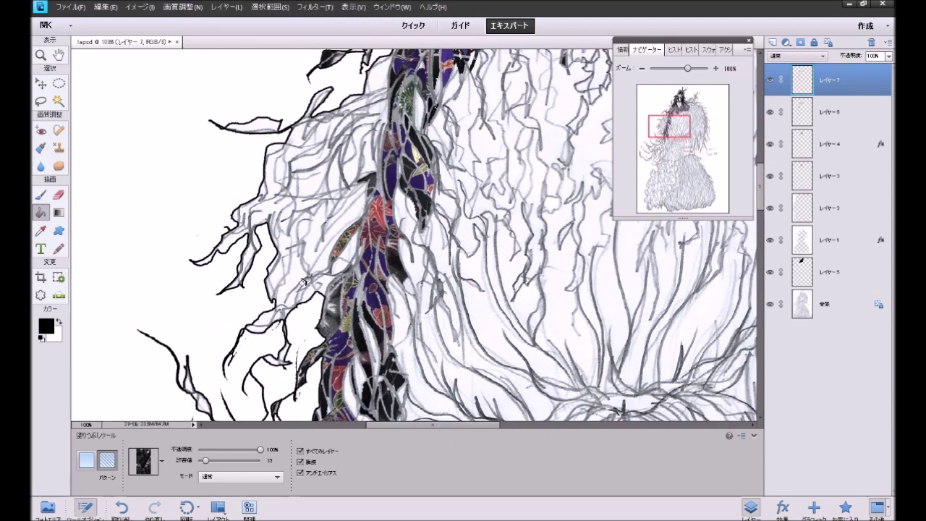
pyautogui.click(321, 269)
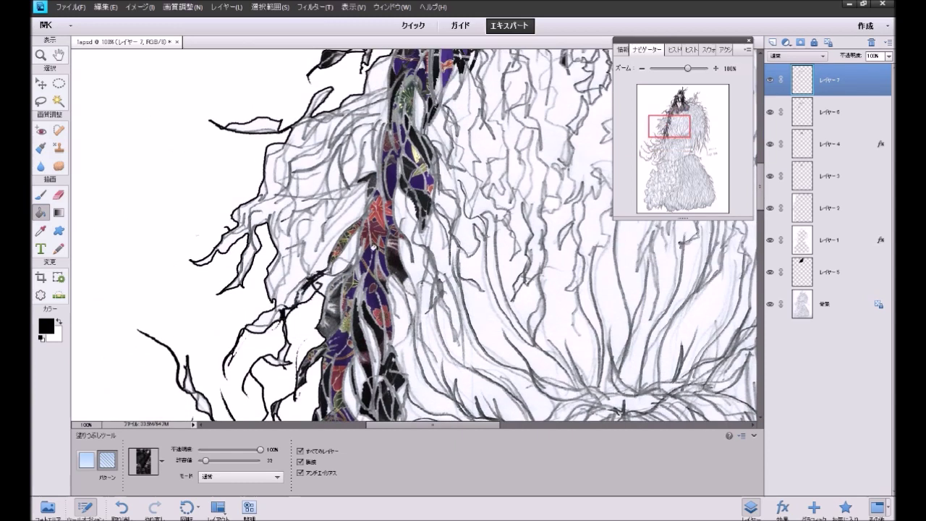
pyautogui.click(389, 279)
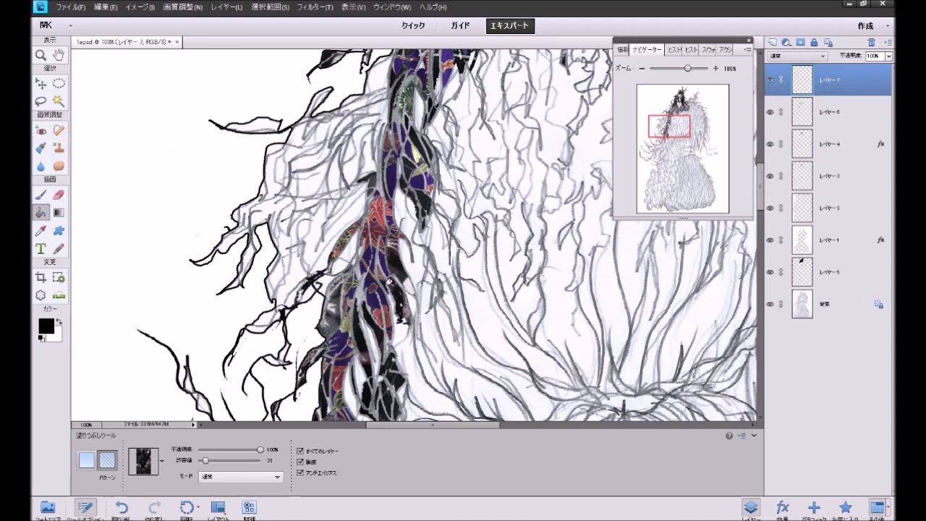
pyautogui.hotkey('ctrl', 'z')
pyautogui.click(389, 276)
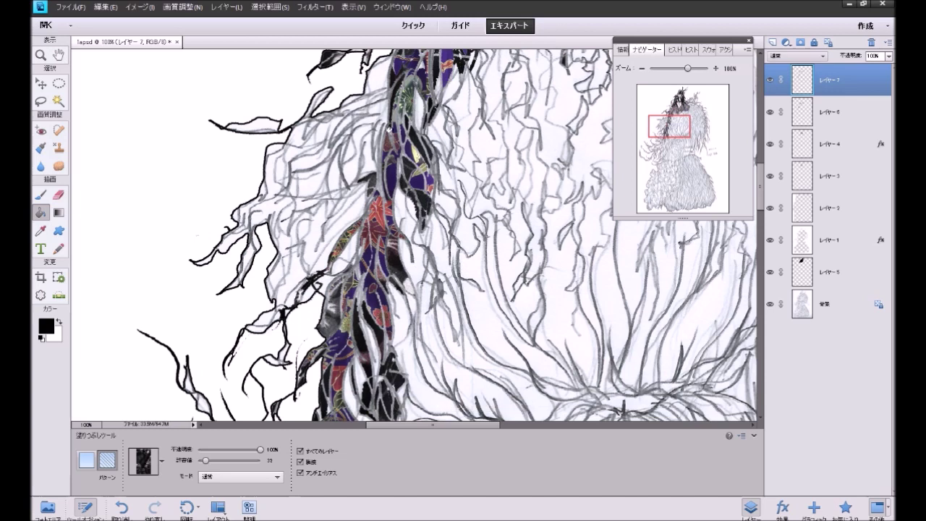
pyautogui.click(380, 113)
pyautogui.hotkey('ctrl', 'z')
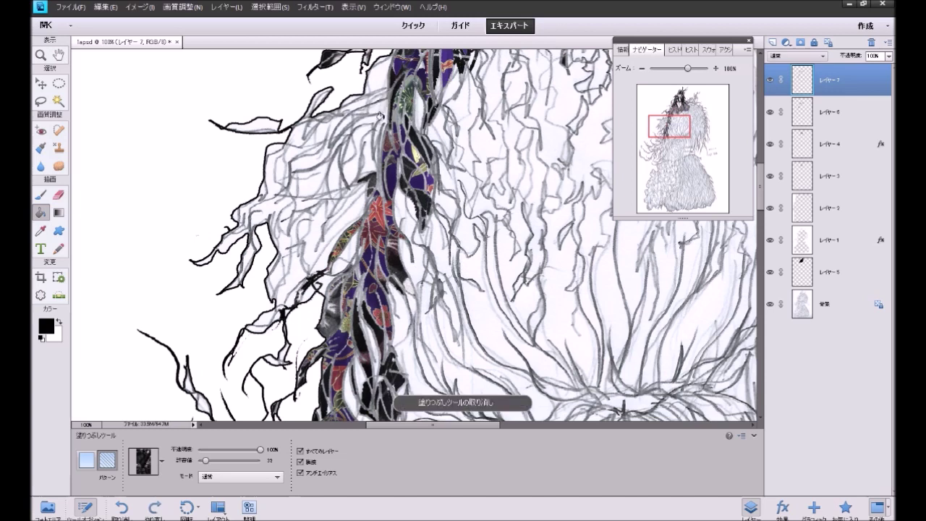
pyautogui.click(379, 115)
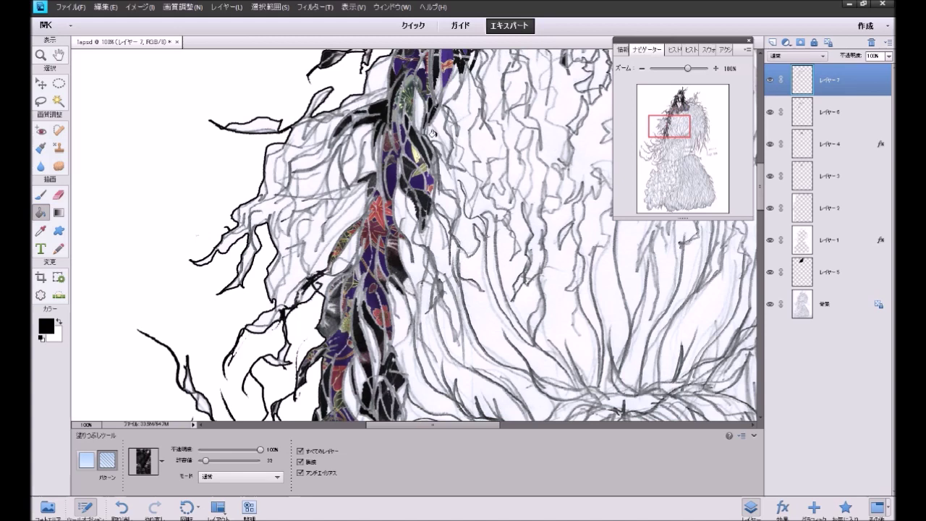
pyautogui.moveTo(675, 123); pyautogui.dragTo(679, 113)
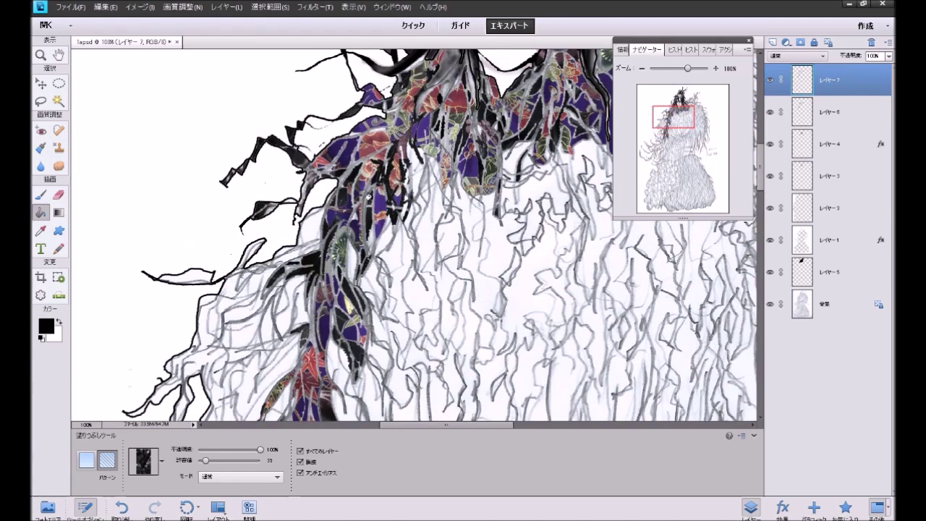
pyautogui.click(370, 240)
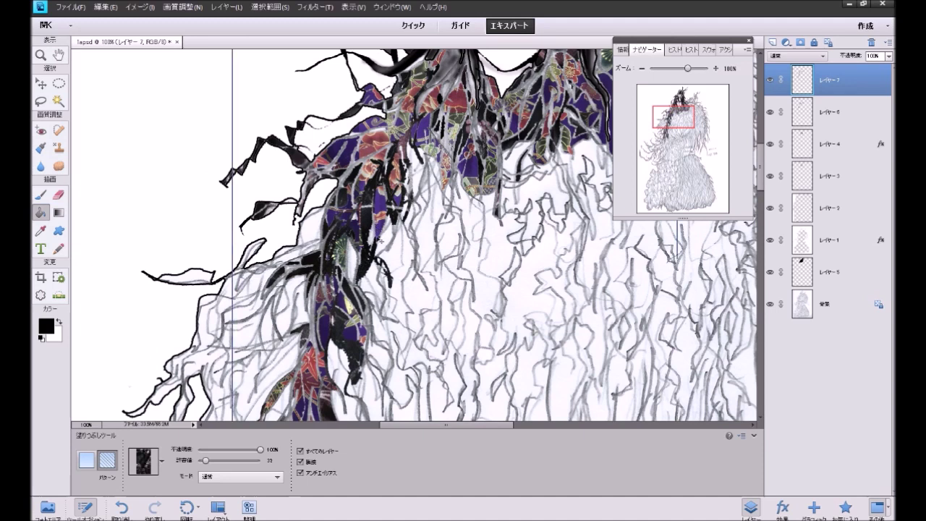
pyautogui.hotkey('ctrl', 'z')
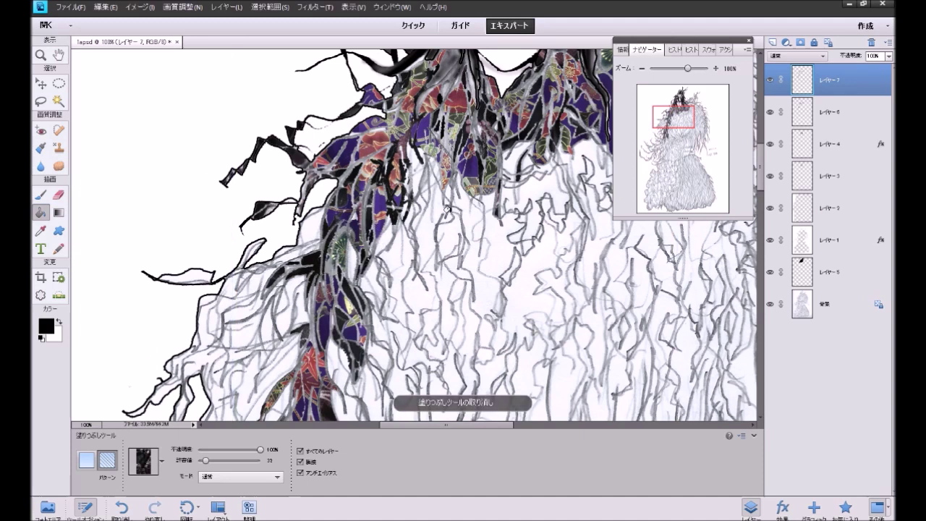
# Step: Fill the inner gap beside the chain's upper red flowers and the outer gap above the green fan motif with the black pattern
pyautogui.click(389, 212)
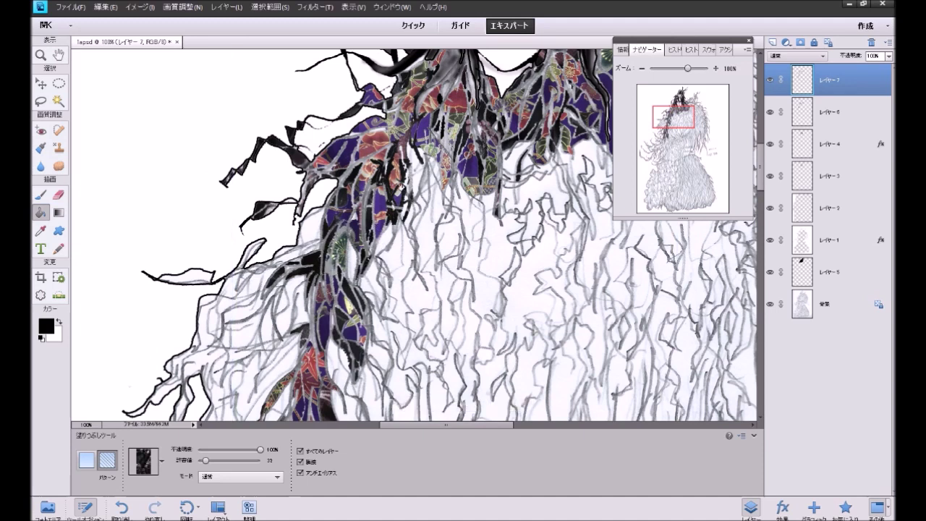
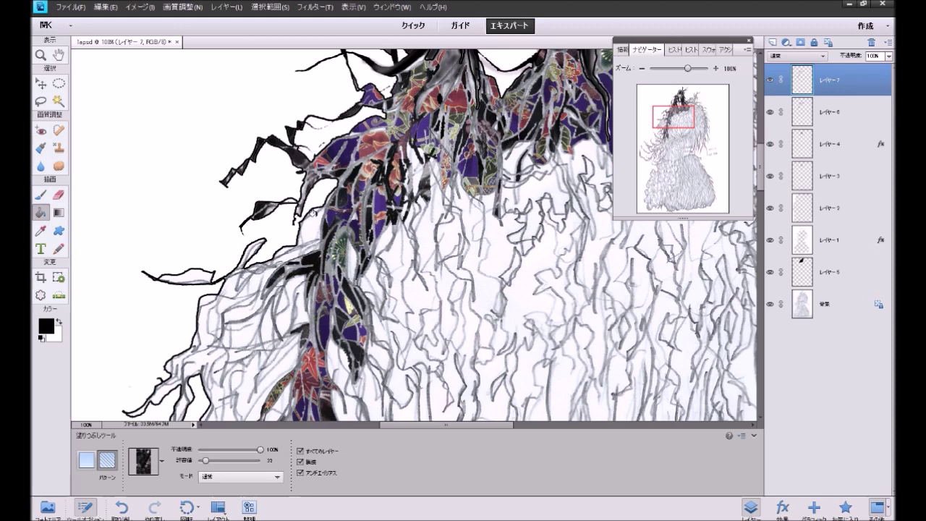
pyautogui.click(314, 213)
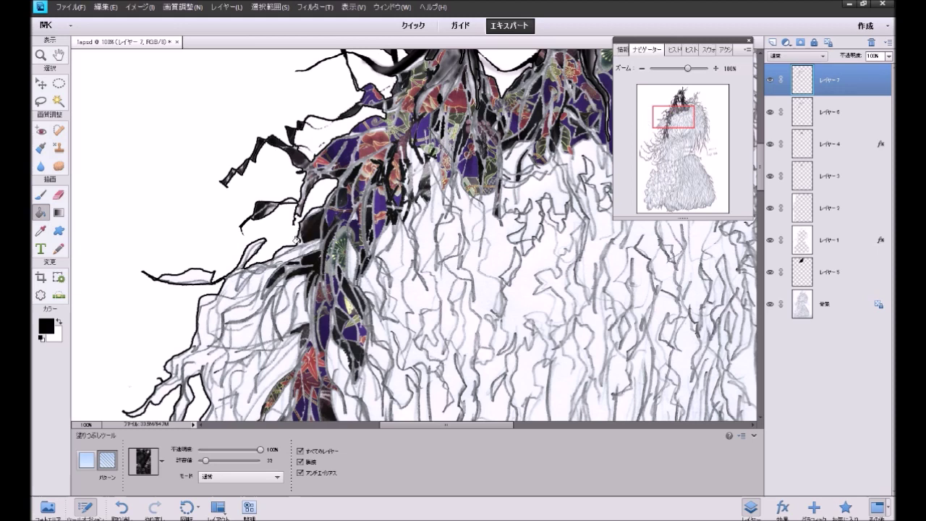
pyautogui.click(314, 212)
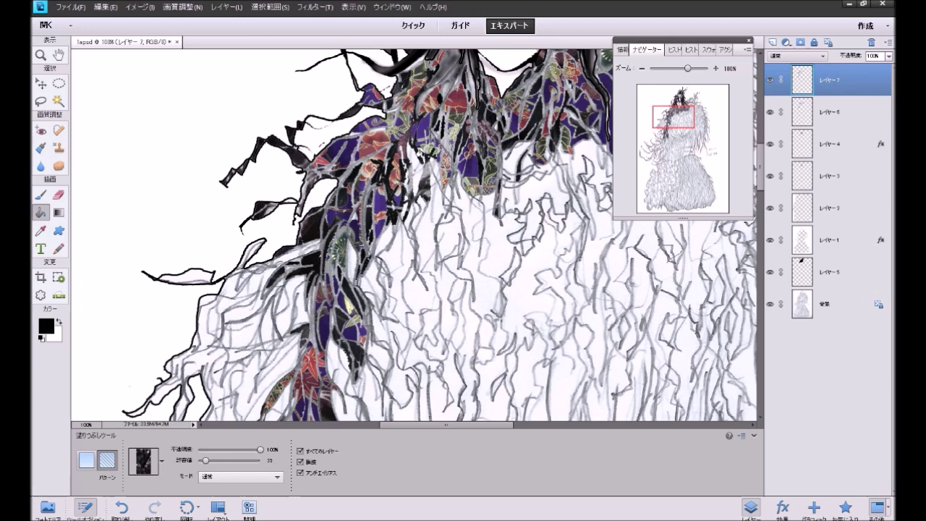
# Step: Fill the long narrow gaps running up the middle of the branch that rises from the shoulder beside the face with the black pattern
pyautogui.click(643, 70)
pyautogui.click(643, 70)
pyautogui.moveTo(665, 124); pyautogui.dragTo(666, 99)
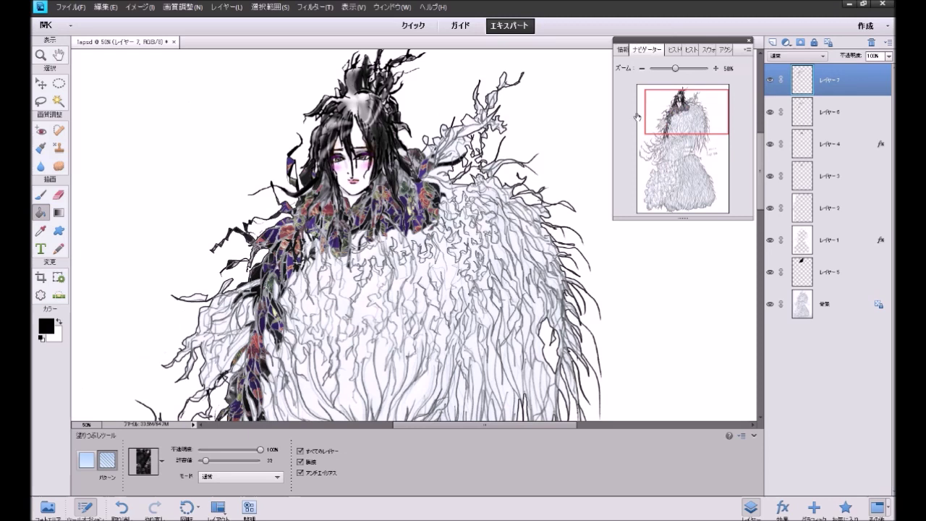
pyautogui.click(715, 68)
pyautogui.click(715, 68)
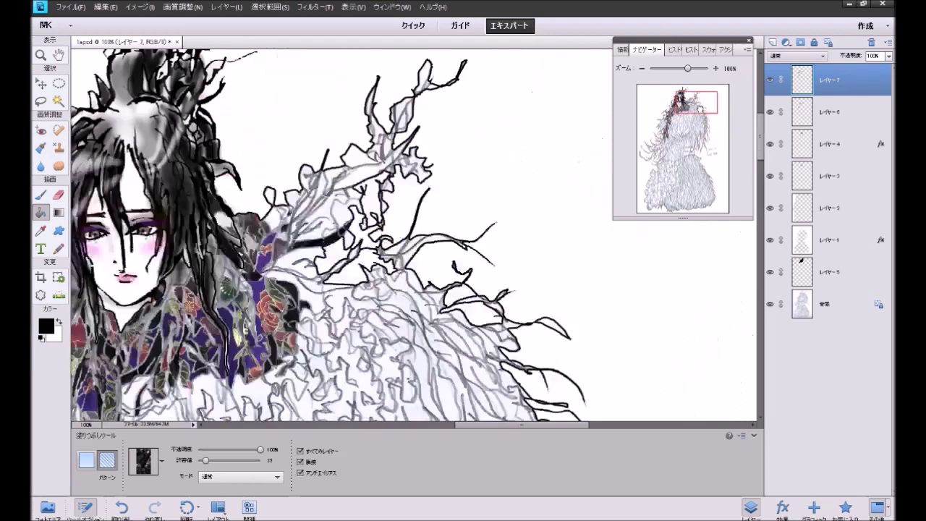
pyautogui.moveTo(699, 109); pyautogui.dragTo(699, 105)
pyautogui.click(299, 271)
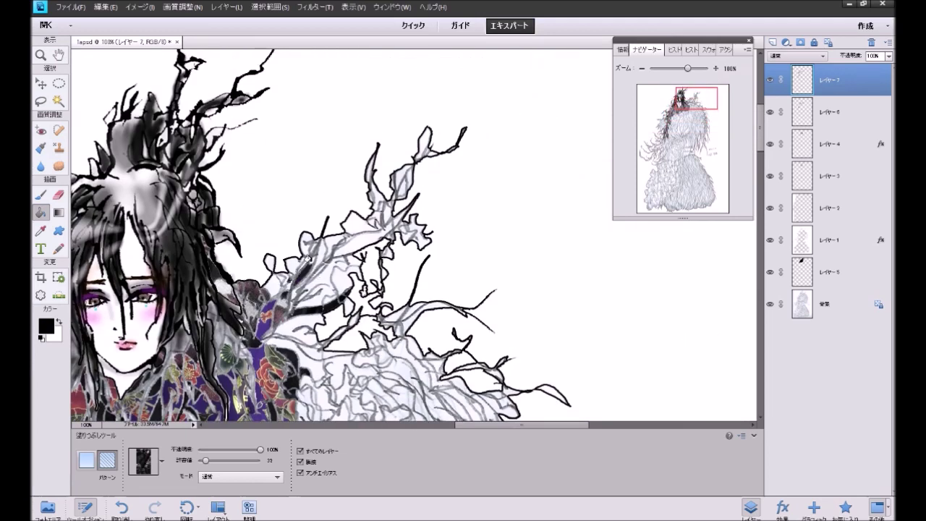
pyautogui.click(349, 244)
pyautogui.click(388, 213)
pyautogui.click(400, 182)
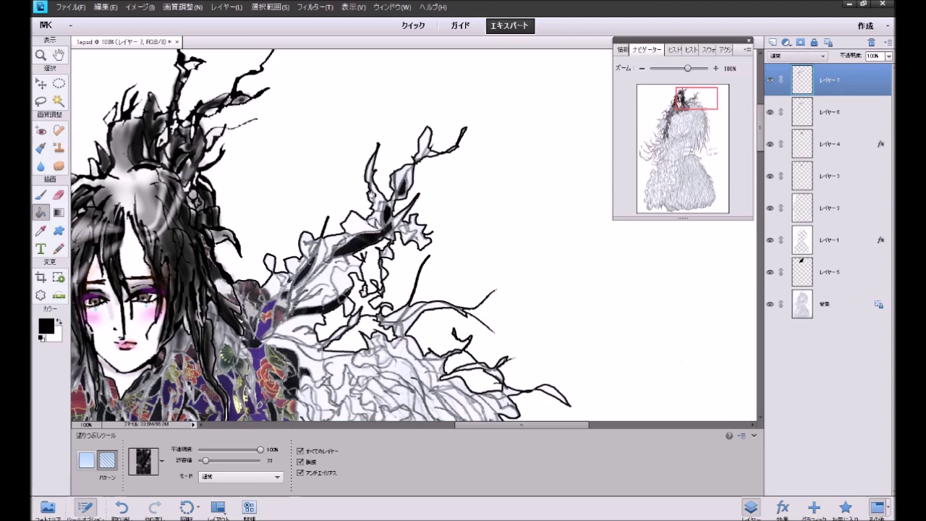
# Step: Fill the small gaps around the forks and tip of the shoulder branch with the black pattern, undoing the misplaced fill at its base
pyautogui.click(376, 191)
pyautogui.click(424, 138)
pyautogui.click(405, 235)
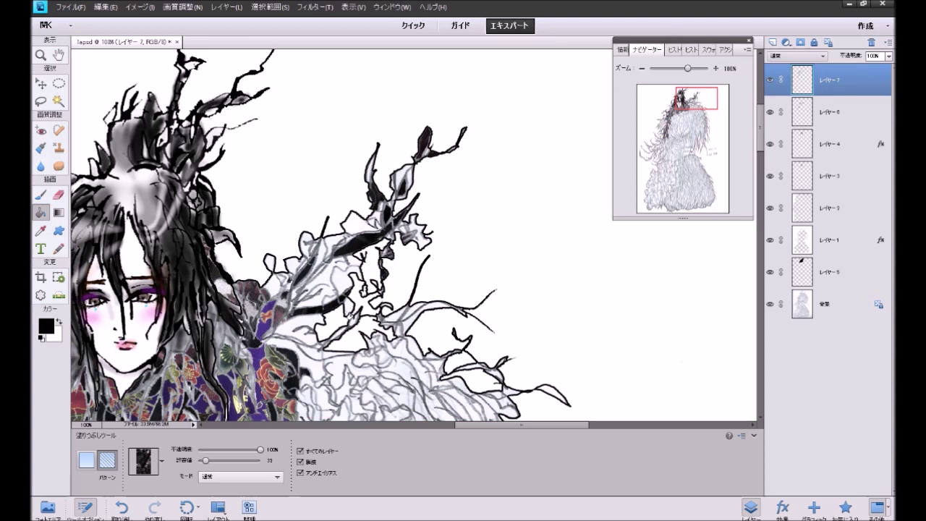
pyautogui.click(289, 310)
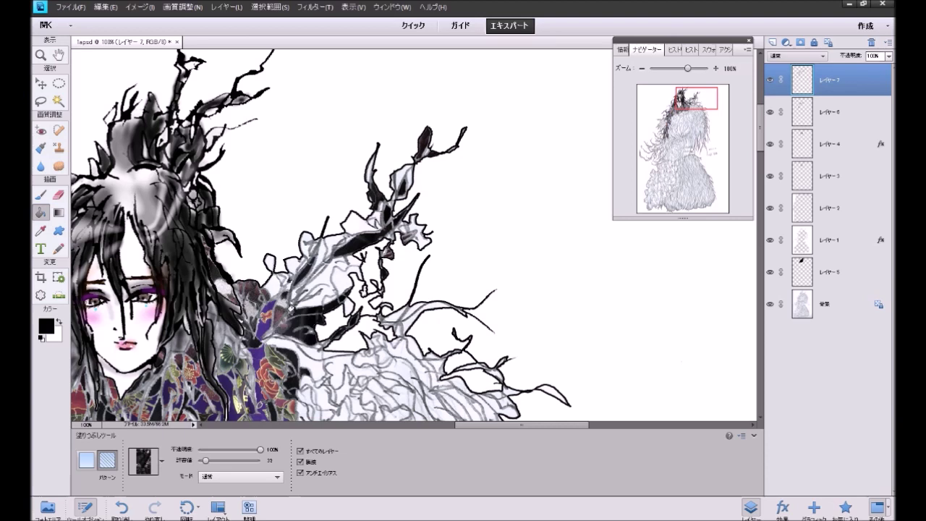
pyautogui.hotkey('ctrl', 'z')
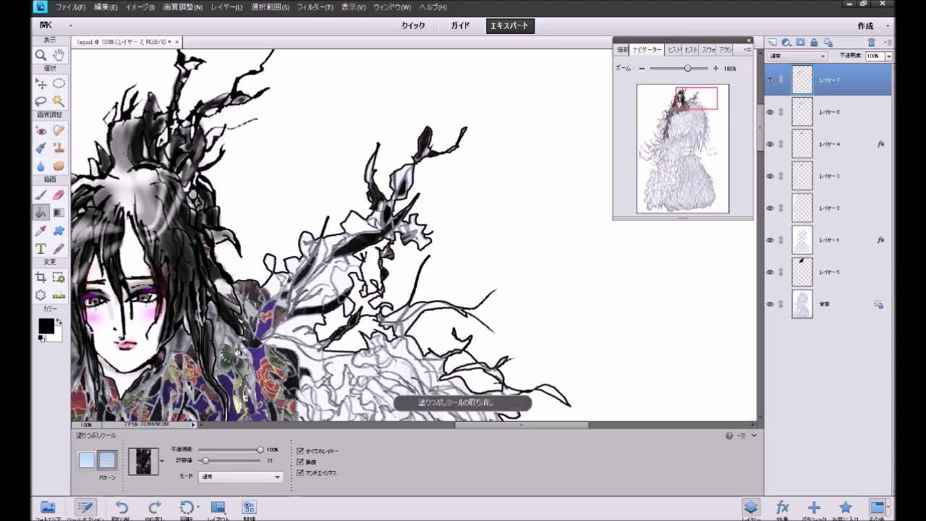
# Step: Switch to the purple Japanese floral pattern and fill the sections at the base, middle and upper edge of the shoulder branch
pyautogui.click(161, 460)
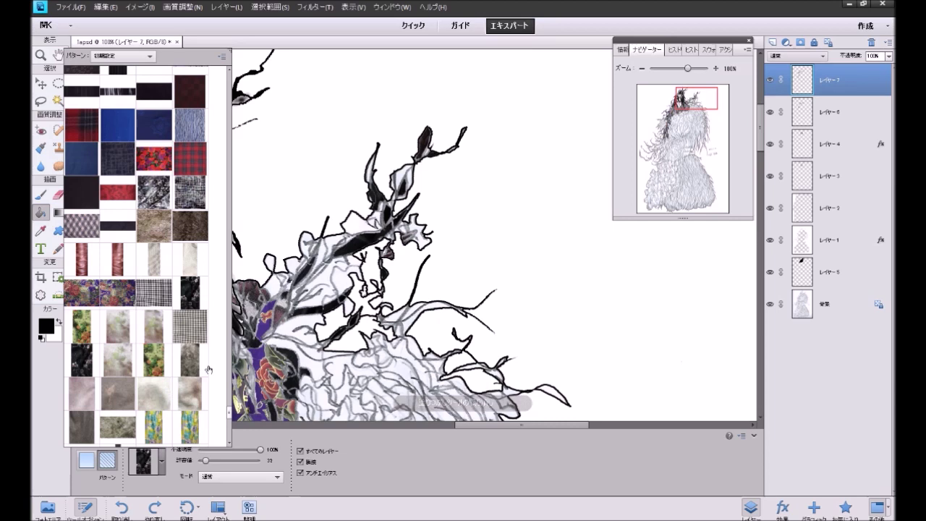
pyautogui.click(112, 300)
pyautogui.click(293, 318)
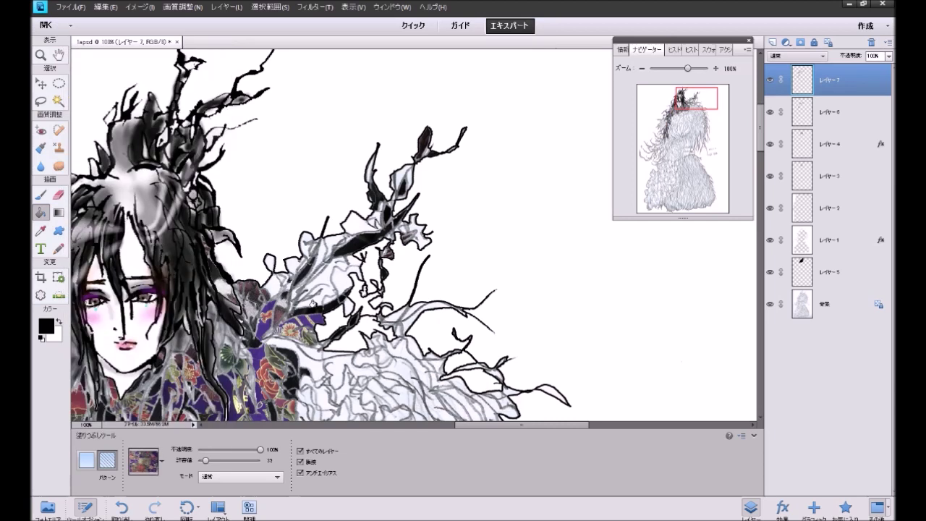
pyautogui.click(323, 275)
pyautogui.click(349, 227)
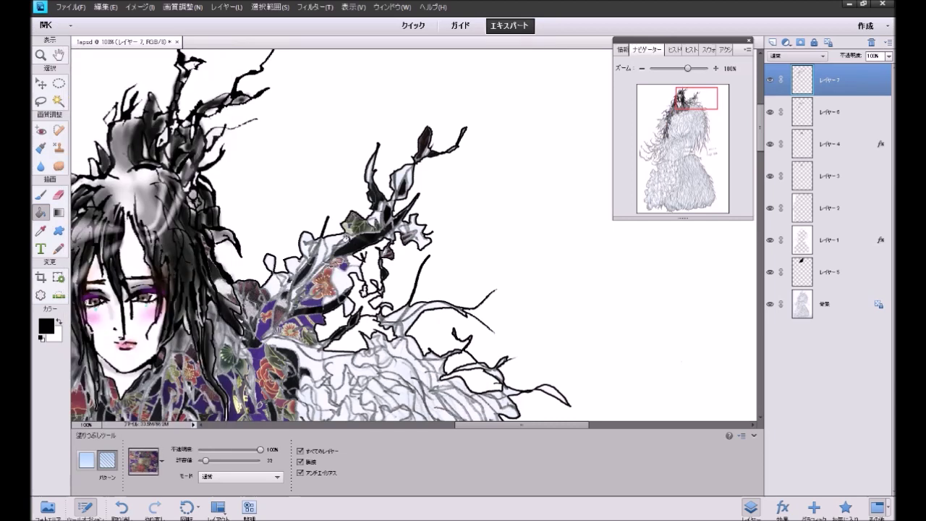
# Step: Fill the hanging leaf shapes, outer flower shape and upper twigs of the shoulder branch with the Japanese floral pattern
pyautogui.click(367, 257)
pyautogui.click(412, 225)
pyautogui.click(405, 175)
pyautogui.click(367, 169)
# Step: Fill the small leaves along the branch's inner edge and the shoulder sections just below its base with the Japanese floral pattern
pyautogui.click(318, 251)
pyautogui.click(301, 242)
pyautogui.click(289, 262)
pyautogui.click(268, 260)
pyautogui.click(279, 277)
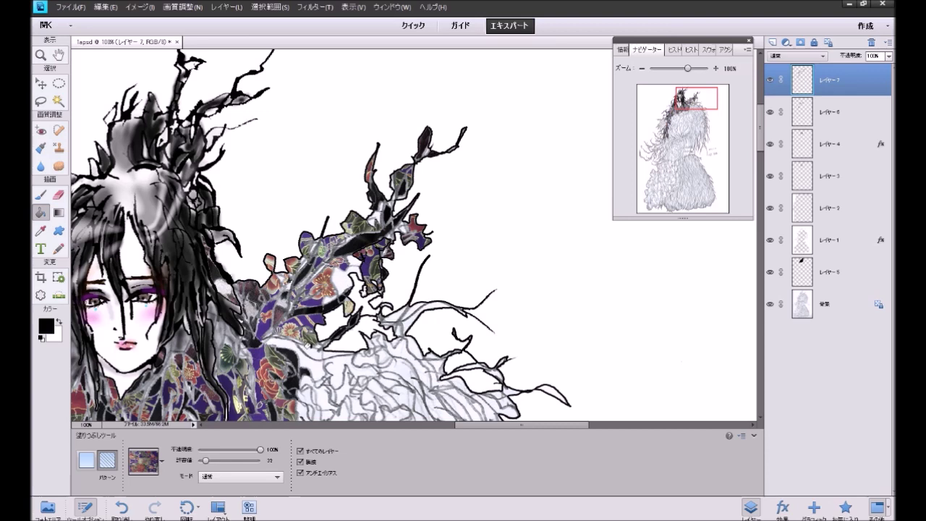
pyautogui.click(311, 359)
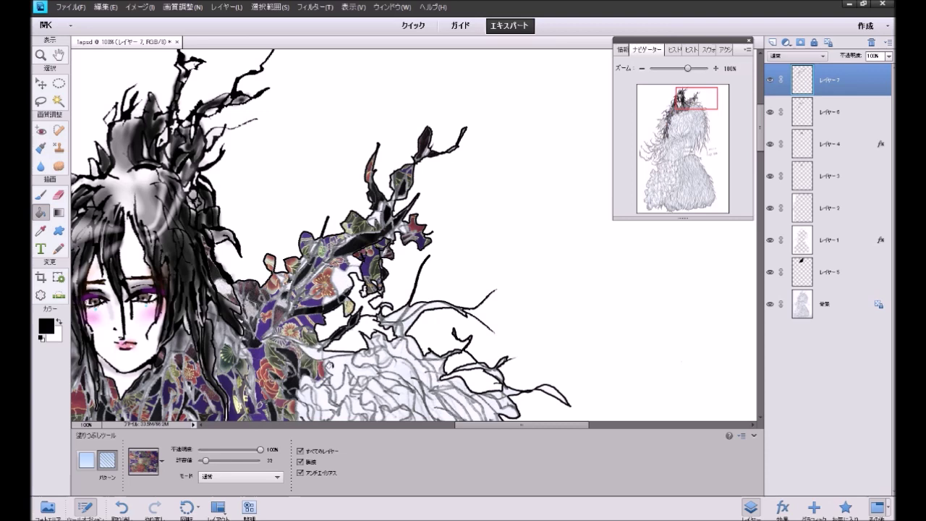
pyautogui.click(341, 359)
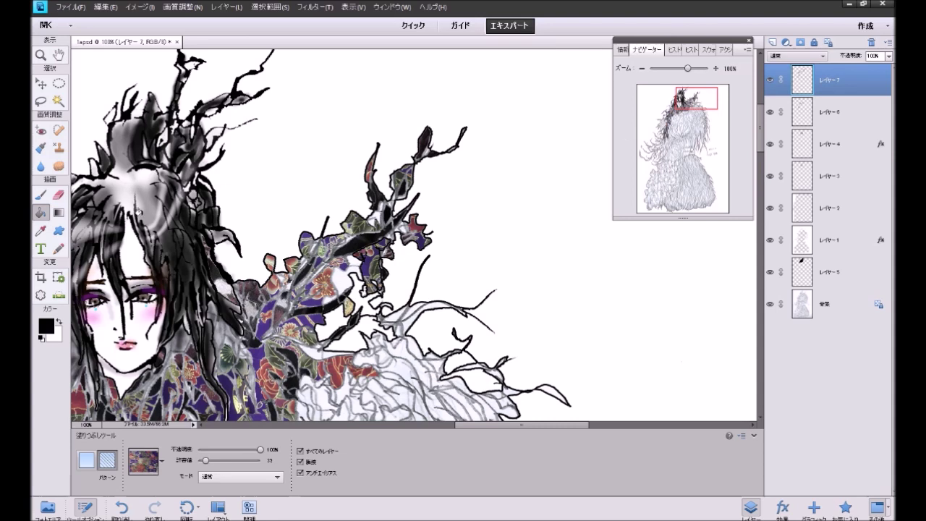
# Step: Switch to the black floral pattern and fill the gaps under the branch beside the hanging leaves, undoing misplaced fills
pyautogui.click(160, 460)
pyautogui.click(193, 292)
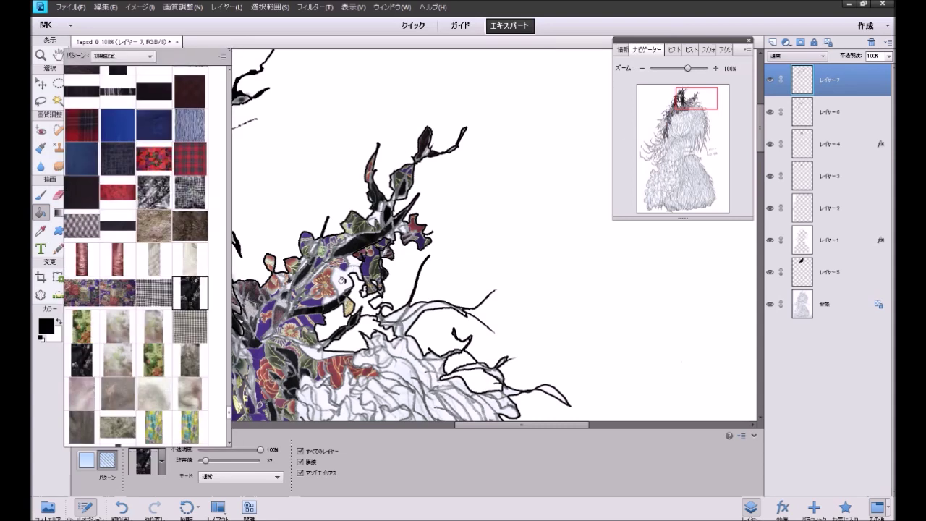
pyautogui.click(341, 279)
pyautogui.click(362, 292)
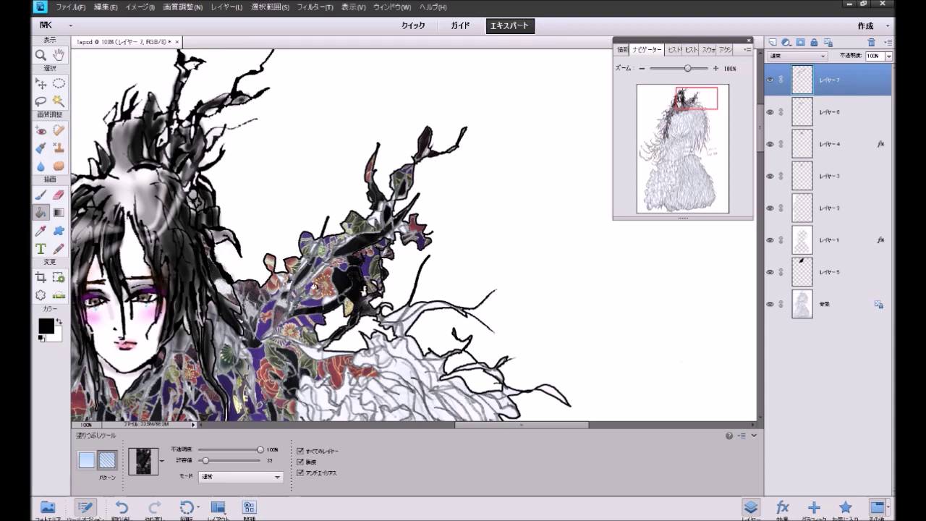
pyautogui.hotkey('ctrl', 'z')
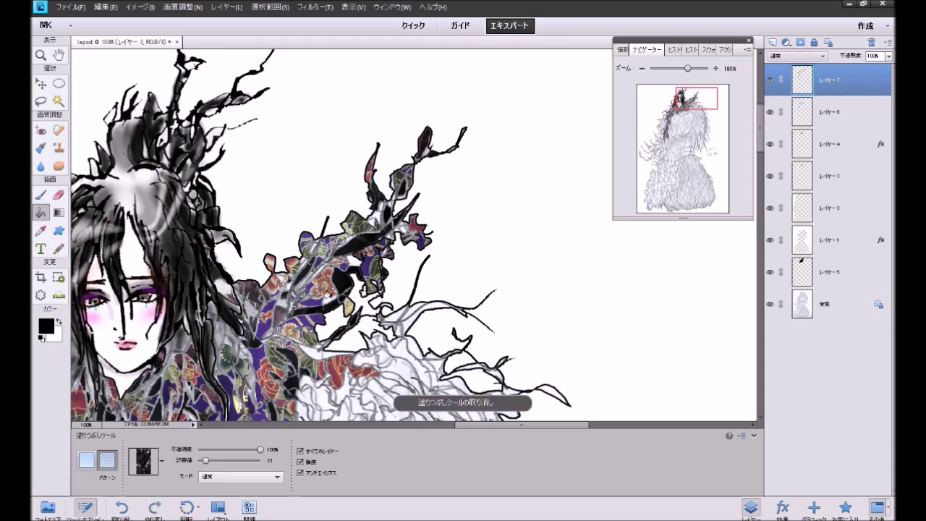
pyautogui.click(353, 261)
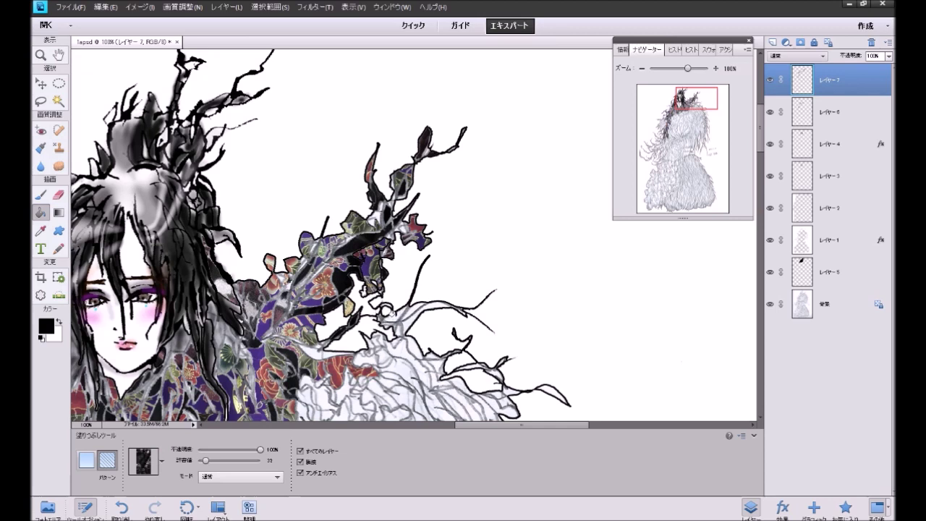
pyautogui.hotkey('ctrl', 'z')
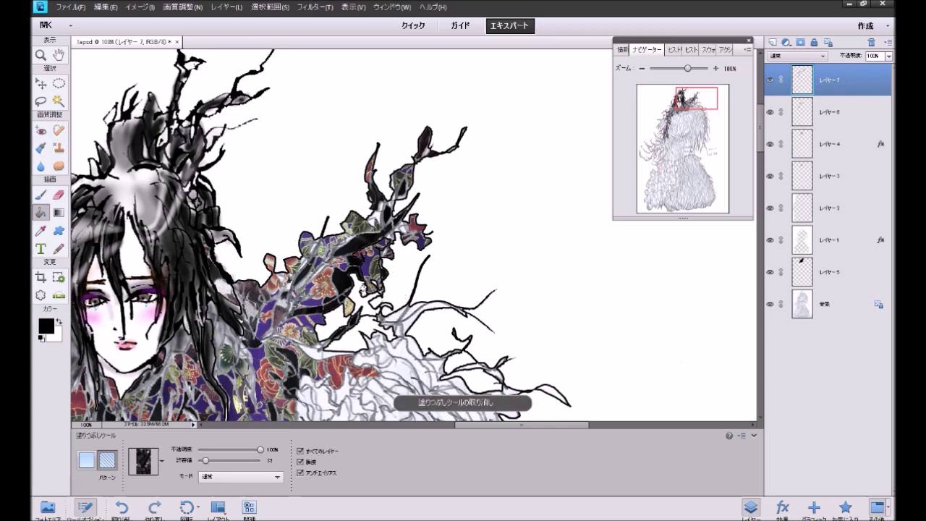
pyautogui.click(363, 290)
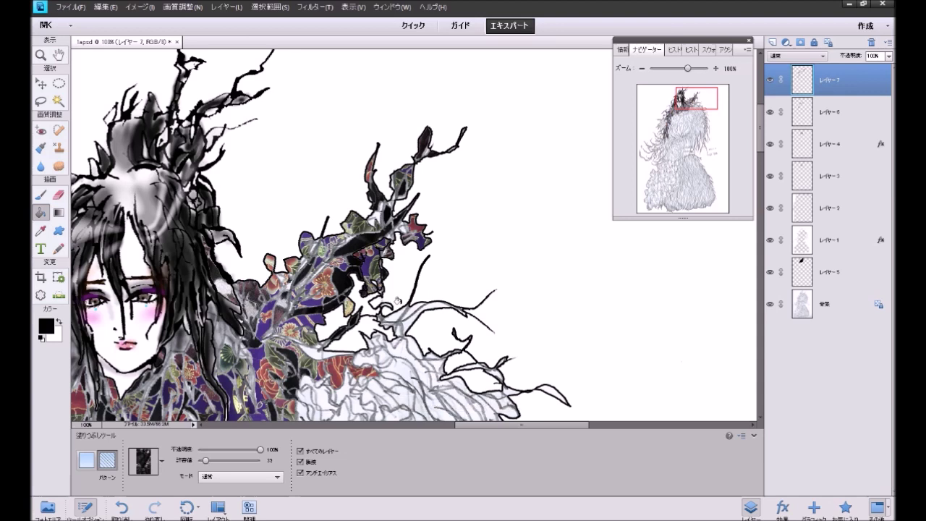
# Step: Fill the narrow gaps where the shoulder branch forks with the black pattern, undoing the last fill
pyautogui.click(374, 215)
pyautogui.click(400, 224)
pyautogui.hotkey('ctrl', 'z')
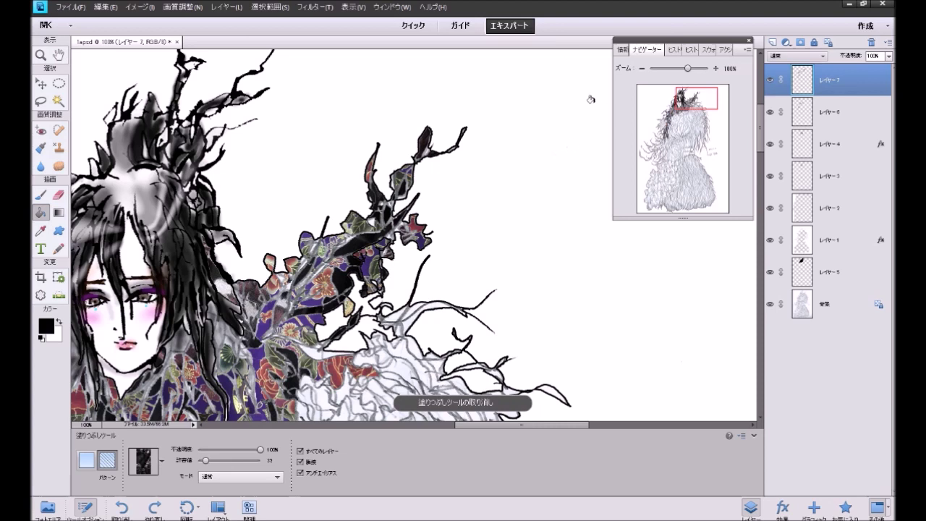
pyautogui.click(642, 69)
pyautogui.click(642, 69)
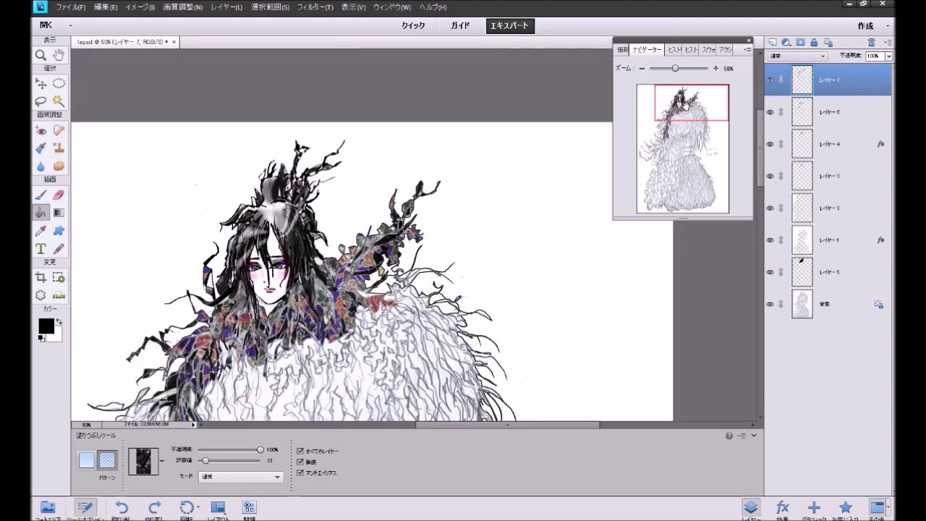
pyautogui.moveTo(688, 119); pyautogui.dragTo(688, 128)
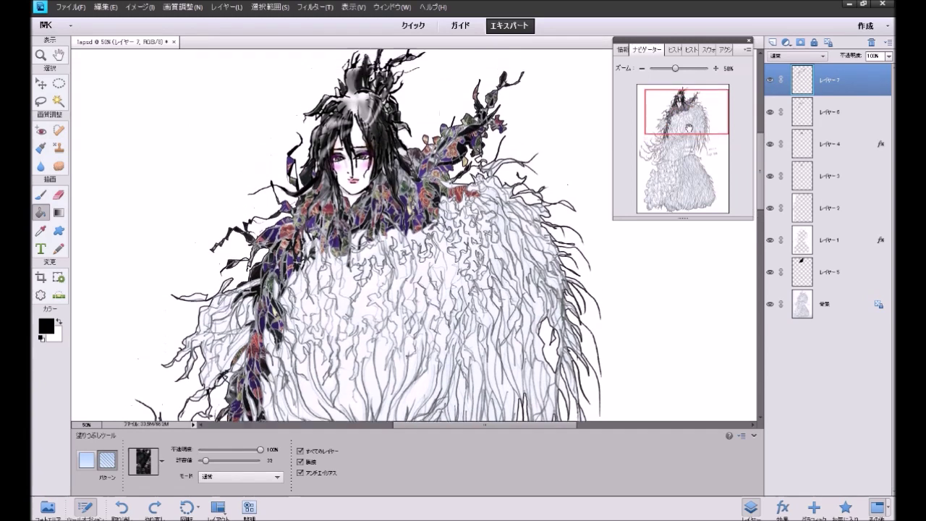
pyautogui.click(830, 276)
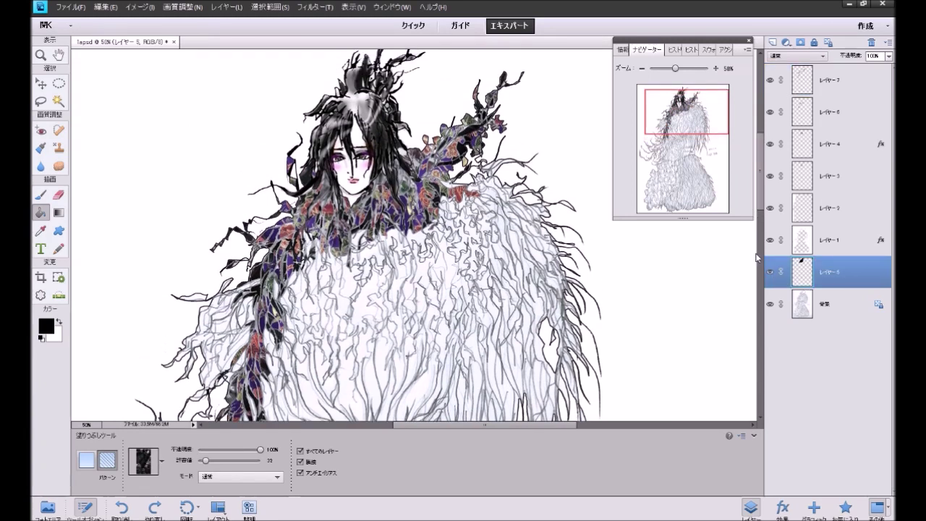
pyautogui.click(41, 194)
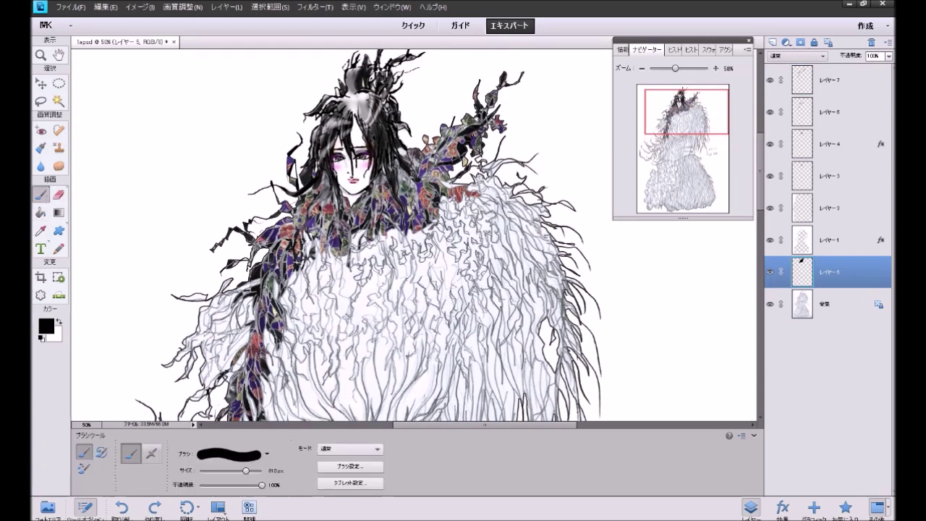
# Step: Add a black 3 px stroke layer style at 100% opacity to レイヤー6
pyautogui.click(837, 123)
pyautogui.click(845, 506)
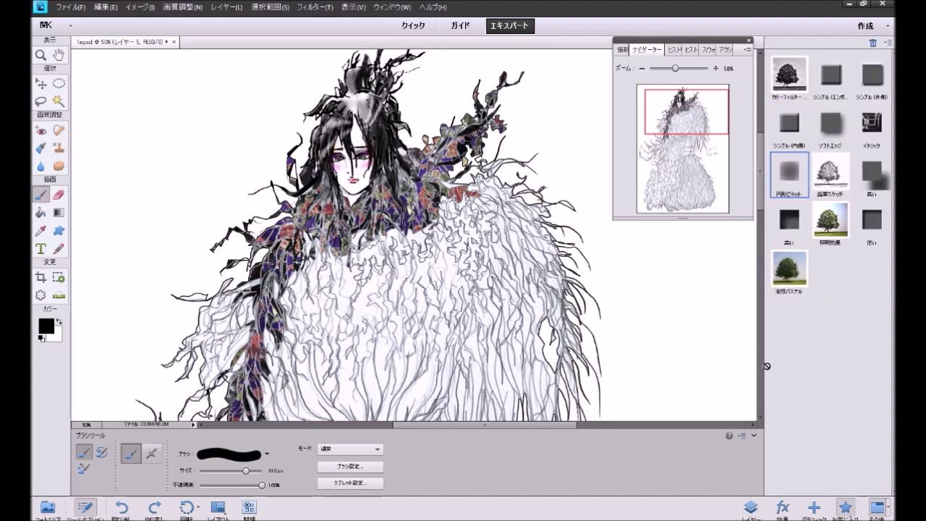
pyautogui.click(751, 506)
pyautogui.click(226, 6)
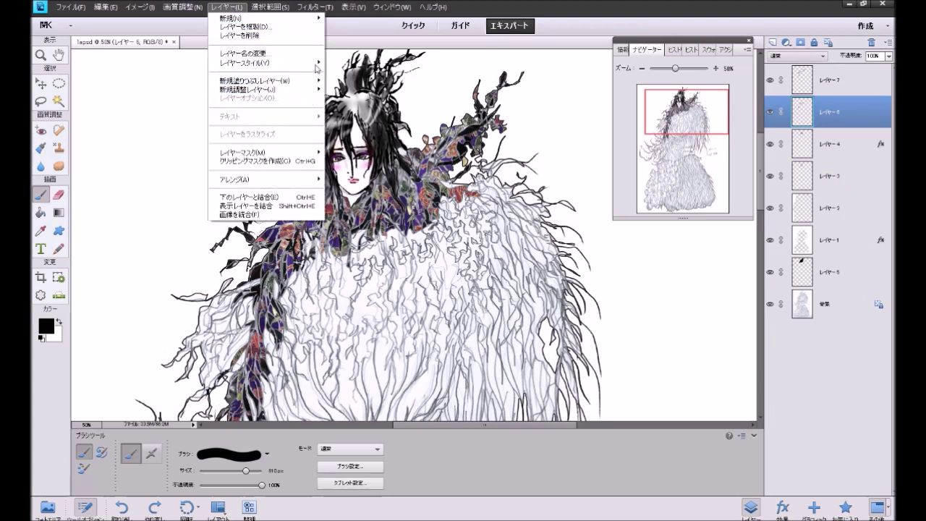
pyautogui.click(341, 65)
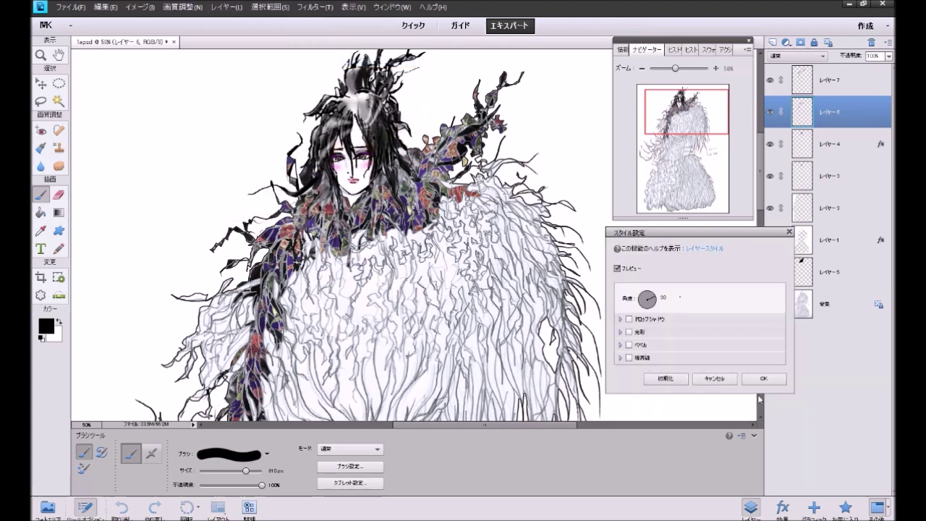
pyautogui.click(629, 358)
pyautogui.click(763, 415)
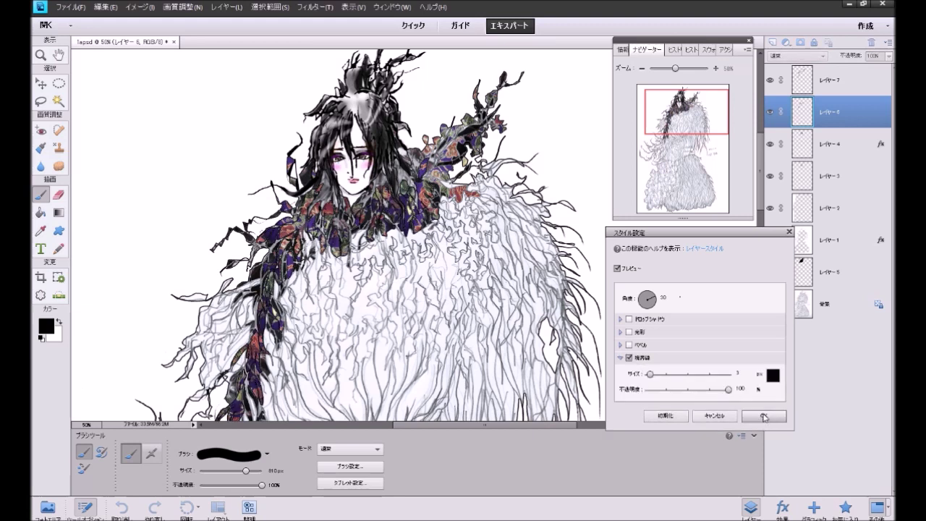
# Step: Add a black stroke layer style to レイヤー7 as well
pyautogui.click(846, 84)
pyautogui.click(225, 6)
pyautogui.moveTo(303, 63)
pyautogui.click(346, 63)
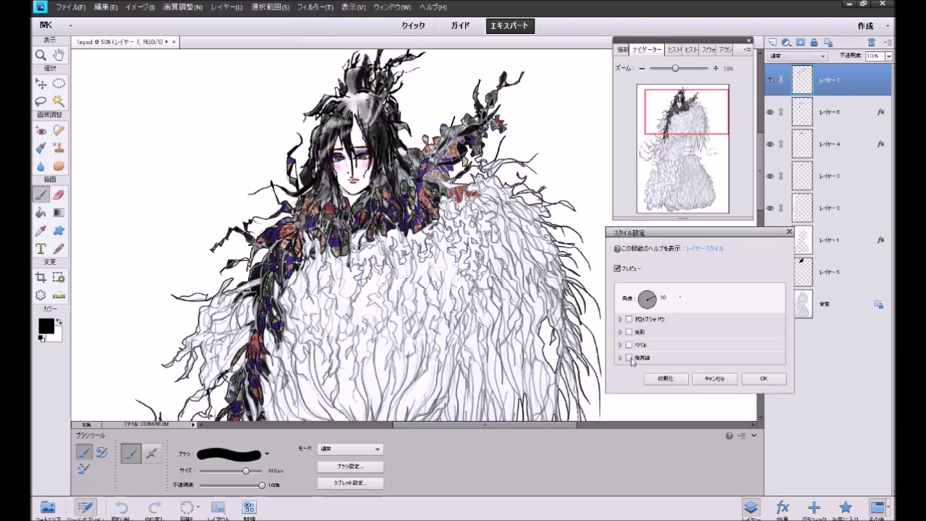
pyautogui.click(628, 357)
pyautogui.click(759, 413)
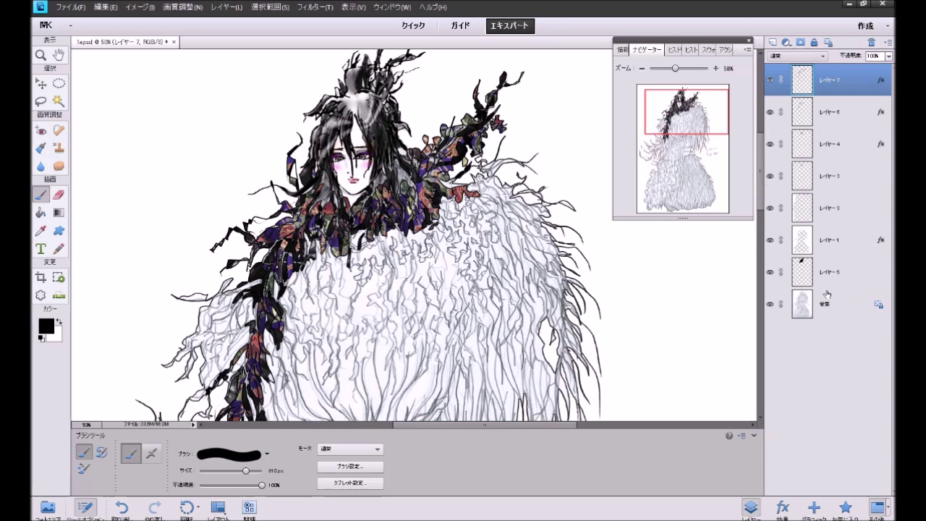
# Step: Apply the メタリック style to レイヤー7 and set its upward bevel size to 37 px
pyautogui.click(845, 507)
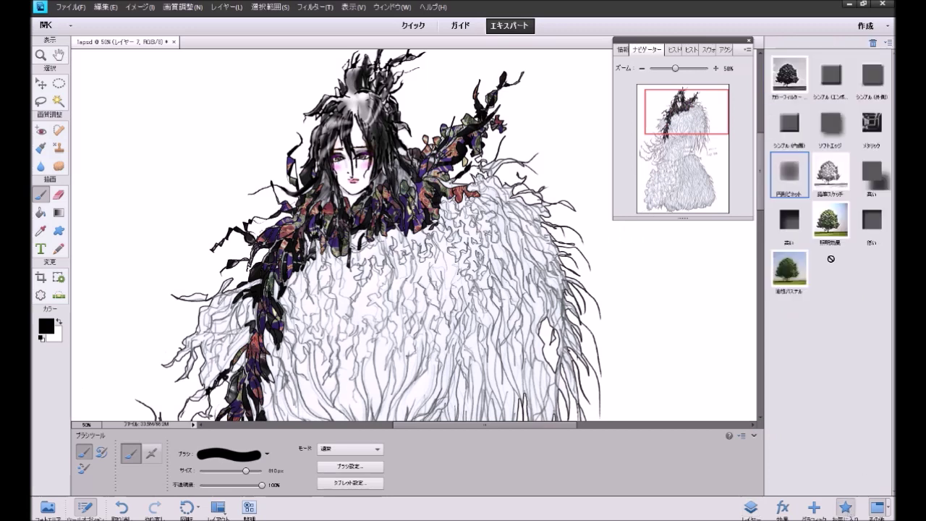
pyautogui.doubleClick(868, 129)
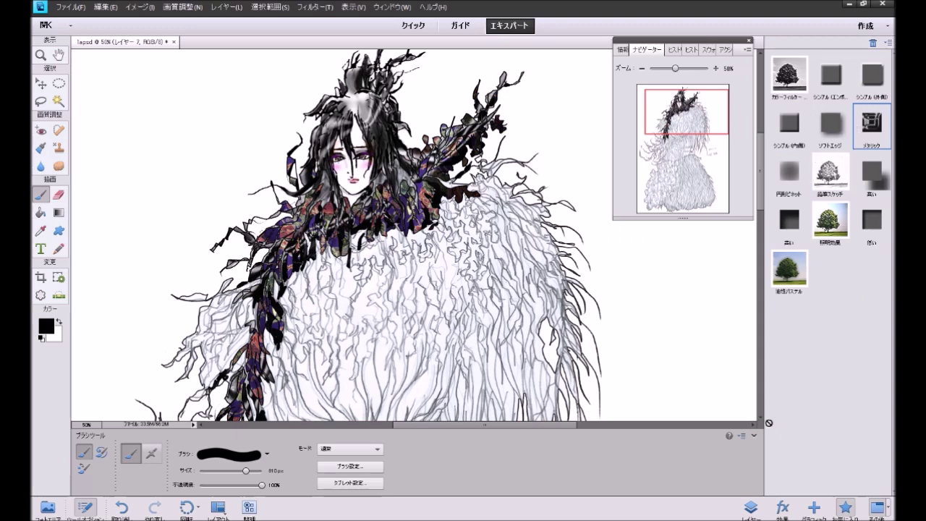
pyautogui.click(751, 507)
pyautogui.doubleClick(878, 83)
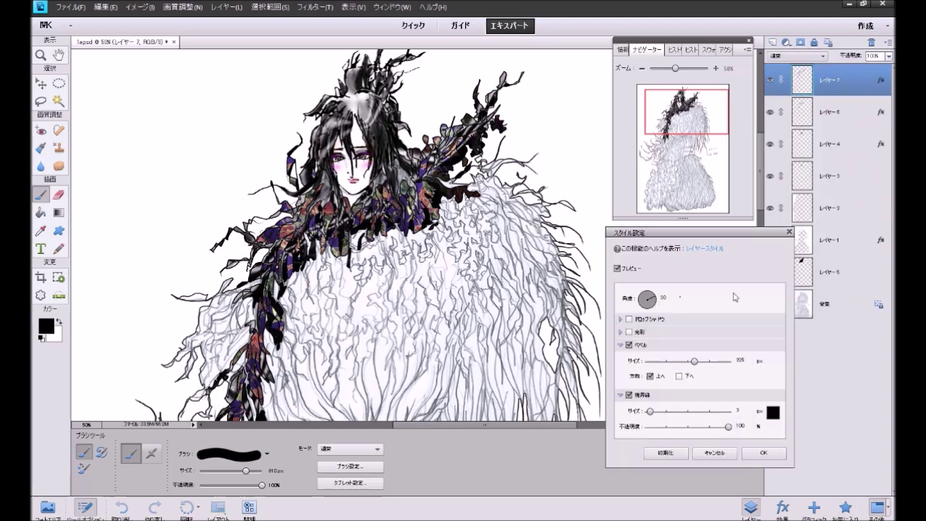
pyautogui.moveTo(694, 366); pyautogui.dragTo(634, 367)
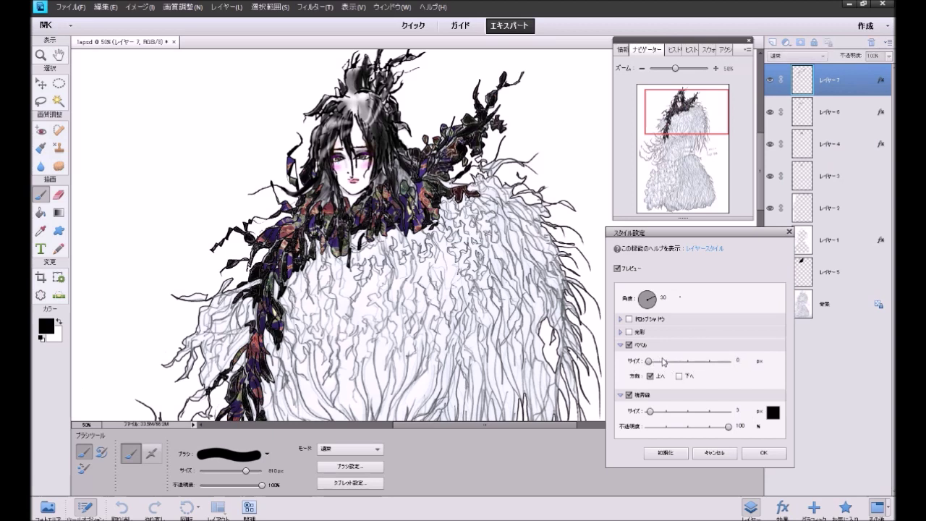
pyautogui.moveTo(657, 366); pyautogui.dragTo(663, 368)
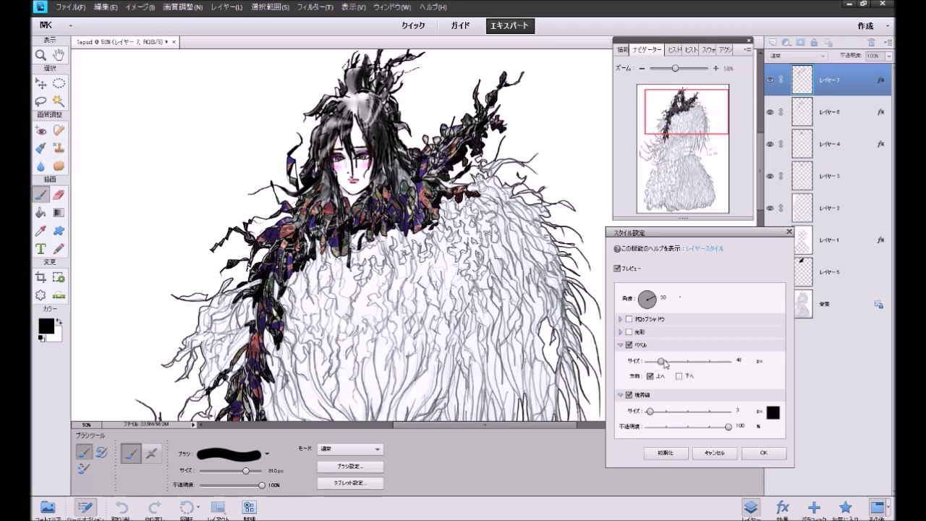
pyautogui.moveTo(665, 360); pyautogui.dragTo(655, 366)
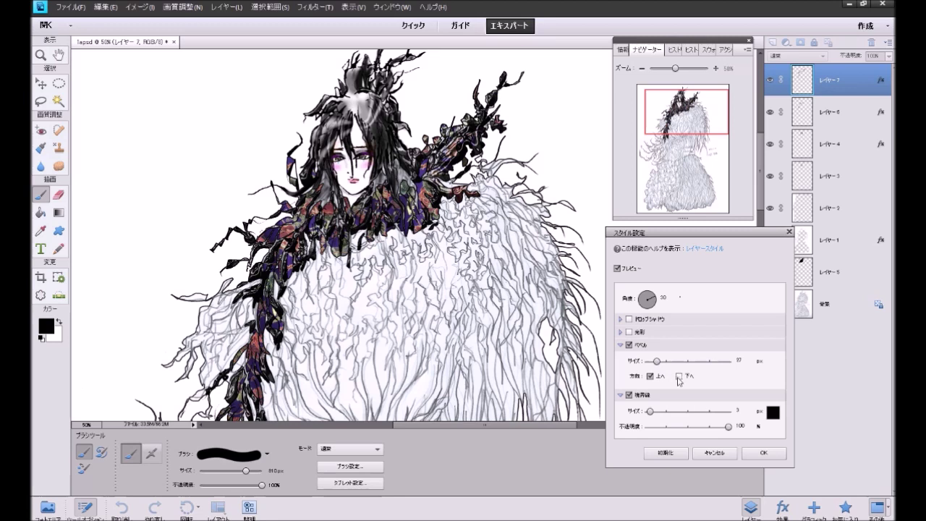
pyautogui.click(763, 452)
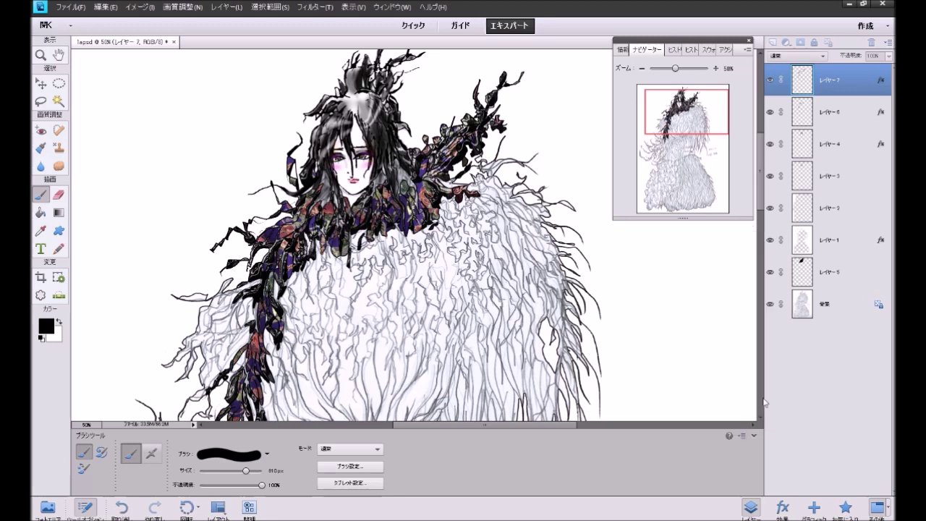
# Step: Try the シンプル(内側) bevel style on レイヤー6, then undo it
pyautogui.click(844, 115)
pyautogui.click(844, 507)
pyautogui.click(804, 123)
pyautogui.moveTo(689, 117)
pyautogui.mouseDown()
pyautogui.moveTo(685, 129)
pyautogui.moveTo(682, 119)
pyautogui.mouseUp()
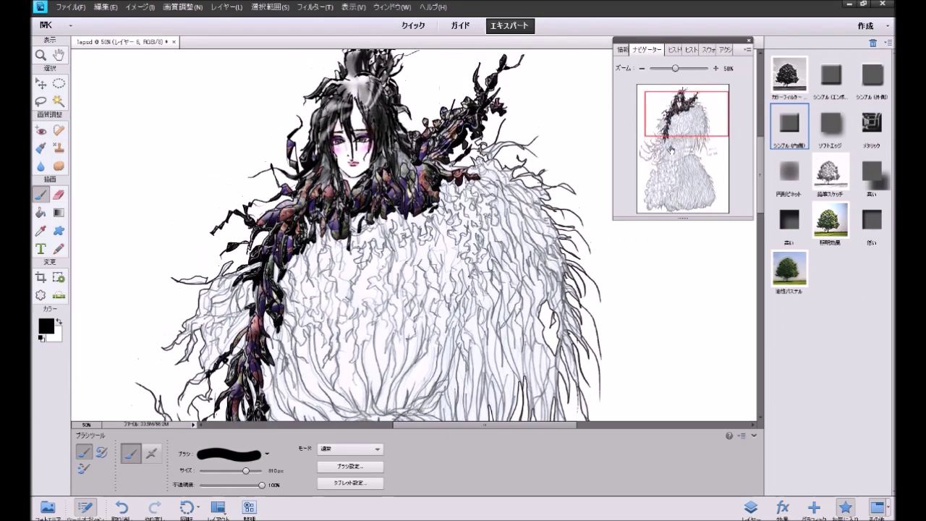
pyautogui.hotkey('ctrl', 'z')
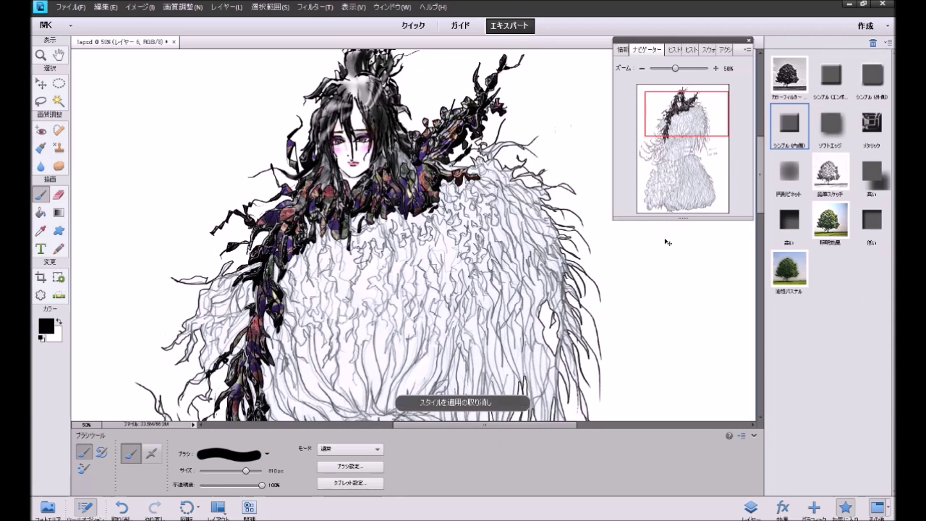
pyautogui.click(751, 507)
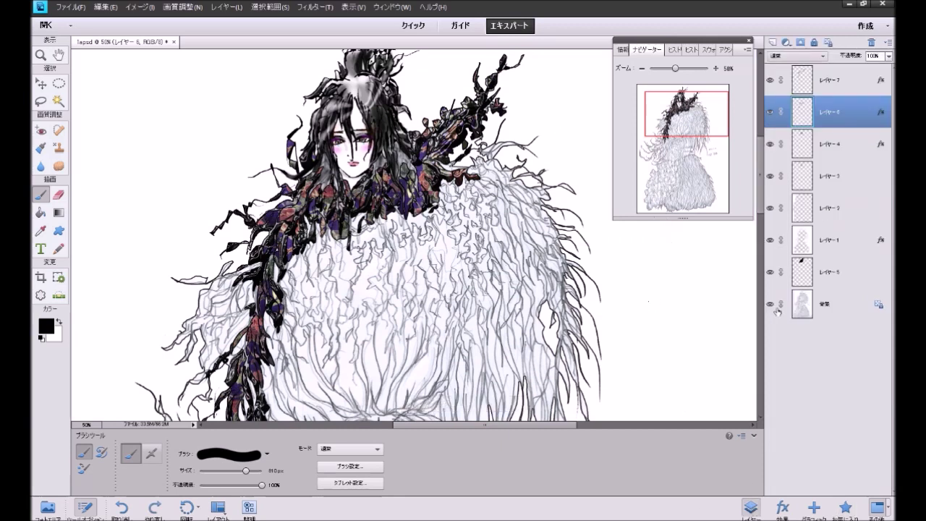
# Step: Try the 低い style on レイヤー6 and undo it
pyautogui.click(843, 505)
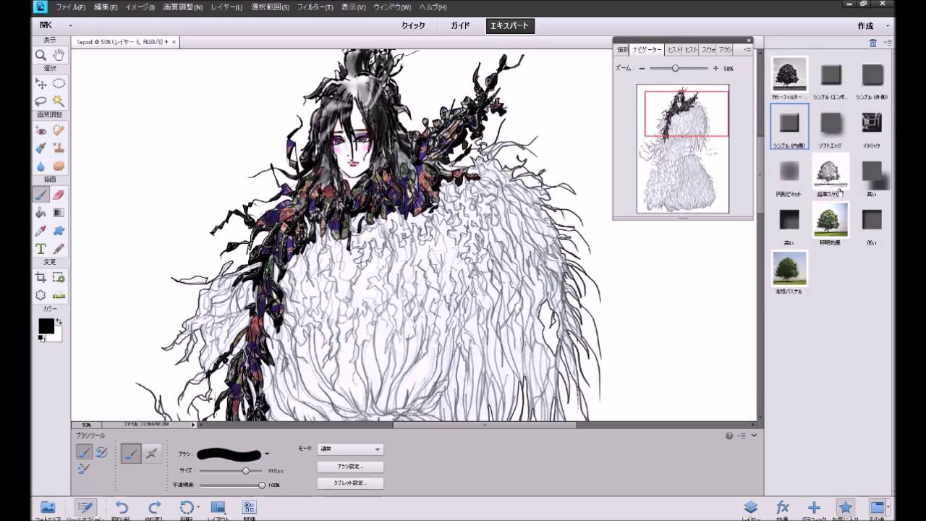
pyautogui.click(868, 230)
pyautogui.hotkey('ctrl', 'z')
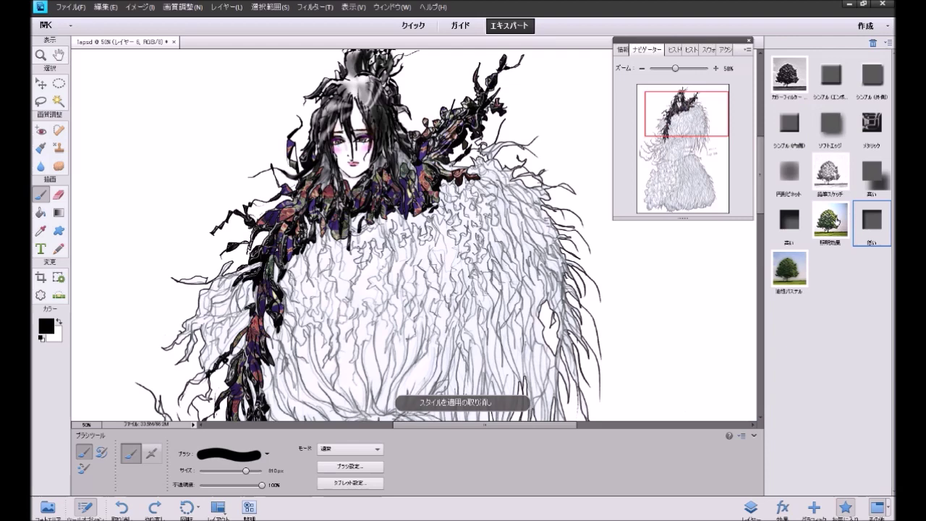
# Step: Try the 照明効果 filter on レイヤー6 and undo it
pyautogui.click(826, 236)
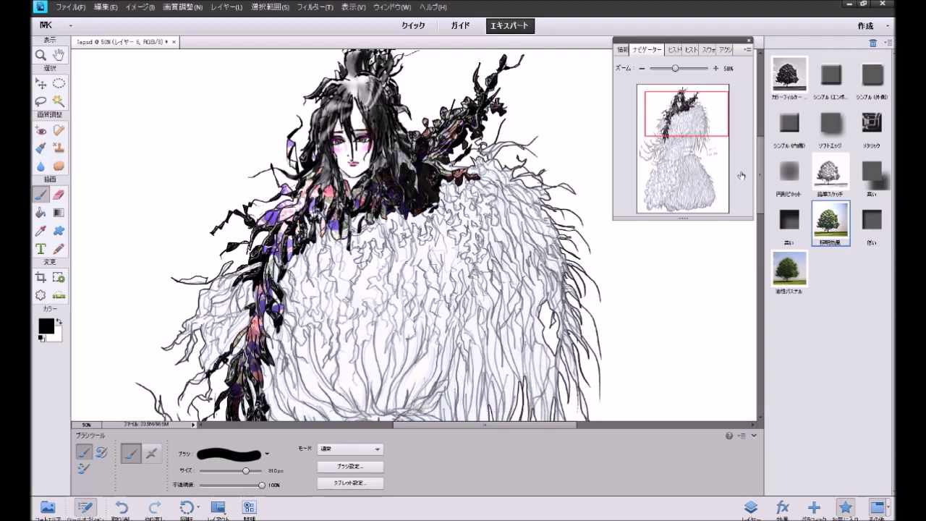
pyautogui.moveTo(689, 121)
pyautogui.mouseDown()
pyautogui.moveTo(688, 152)
pyautogui.moveTo(692, 108)
pyautogui.mouseUp()
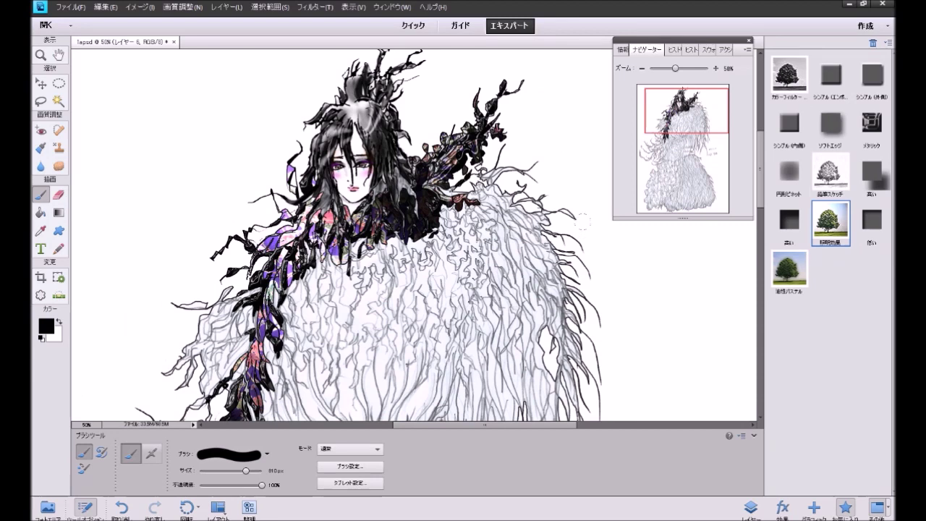
pyautogui.hotkey('ctrl', 'z')
pyautogui.click(750, 507)
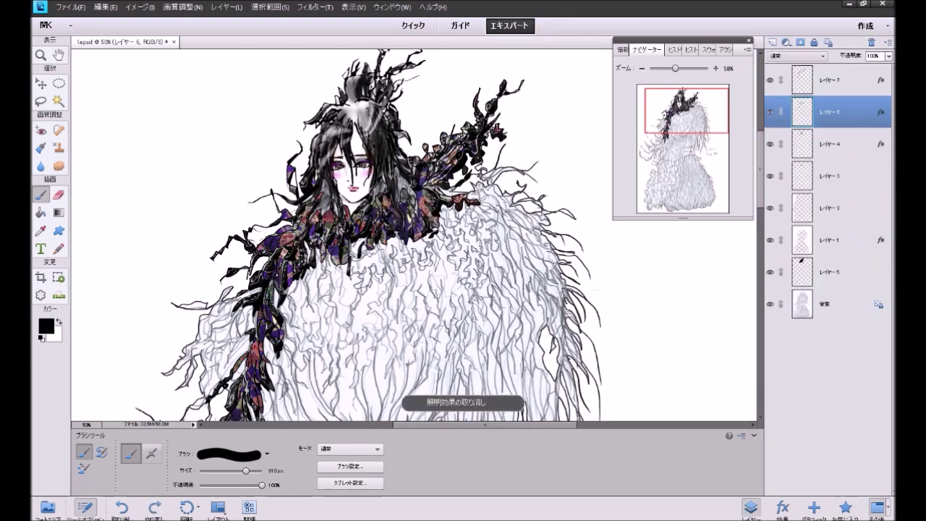
# Step: Paint black on レイヤー5 behind the collar leaves and the shoulder branch with a 75 px brush
pyautogui.click(800, 260)
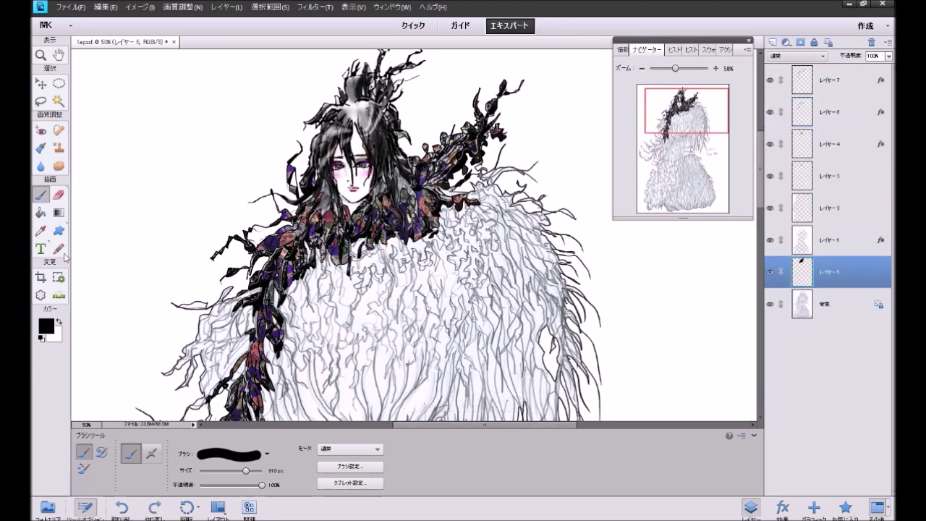
pyautogui.click(215, 470)
pyautogui.press(']')
pyautogui.press(']')
pyautogui.press(']')
pyautogui.press(']')
pyautogui.moveTo(316, 188)
pyautogui.mouseDown()
pyautogui.moveTo(320, 202)
pyautogui.moveTo(346, 204)
pyautogui.moveTo(397, 168)
pyautogui.moveTo(457, 150)
pyautogui.moveTo(486, 116)
pyautogui.moveTo(497, 125)
pyautogui.moveTo(515, 81)
pyautogui.mouseUp()
pyautogui.moveTo(428, 158)
pyautogui.mouseDown()
pyautogui.moveTo(421, 217)
pyautogui.moveTo(398, 217)
pyautogui.moveTo(381, 189)
pyautogui.moveTo(397, 201)
pyautogui.moveTo(333, 237)
pyautogui.moveTo(306, 230)
pyautogui.moveTo(307, 249)
pyautogui.moveTo(277, 266)
pyautogui.moveTo(219, 267)
pyautogui.moveTo(266, 269)
pyautogui.moveTo(287, 222)
pyautogui.moveTo(309, 208)
pyautogui.moveTo(334, 218)
pyautogui.mouseUp()
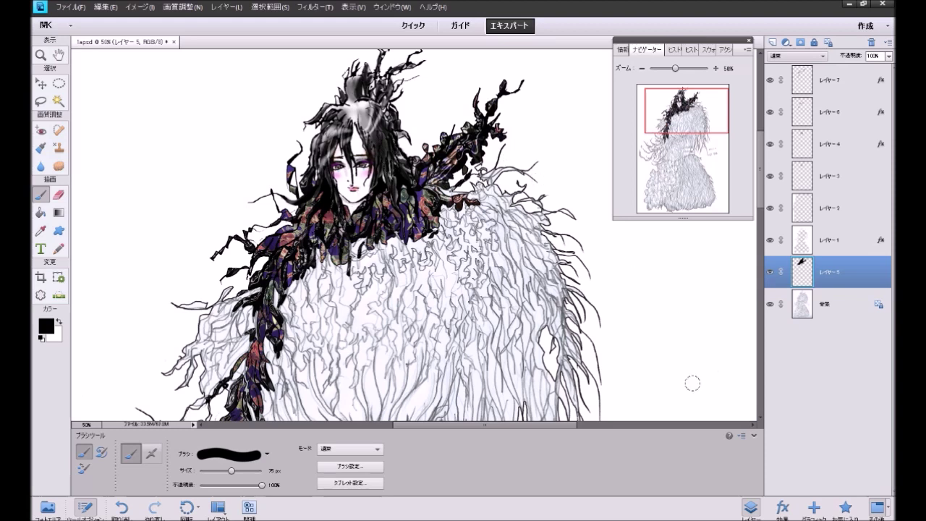
# Step: Apply the シンプル(内側) bevel style to レイヤー6
pyautogui.click(830, 109)
pyautogui.click(844, 507)
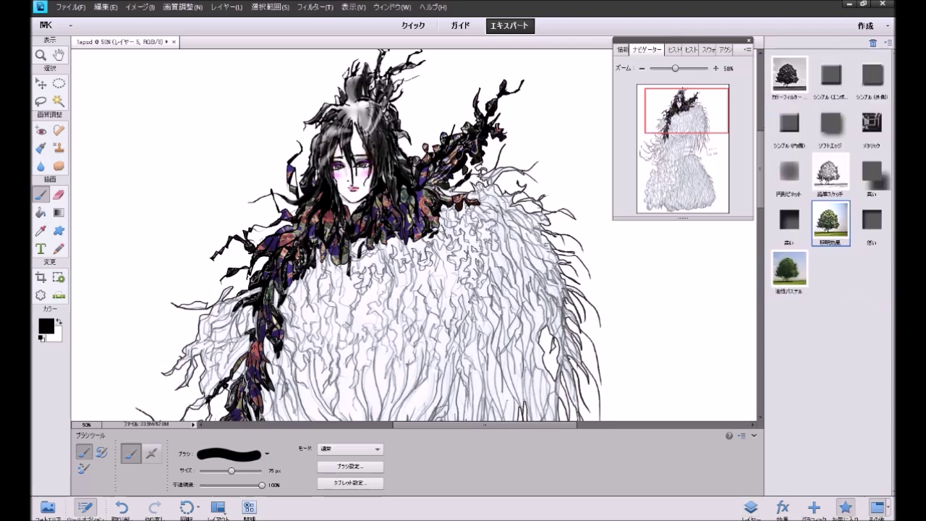
pyautogui.click(793, 128)
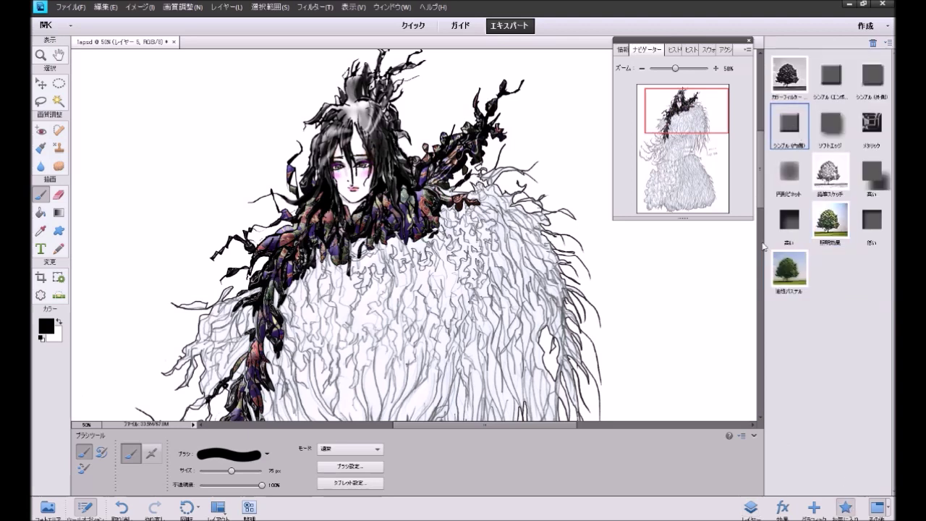
pyautogui.moveTo(697, 116)
pyautogui.mouseDown()
pyautogui.moveTo(694, 134)
pyautogui.moveTo(698, 120)
pyautogui.mouseUp()
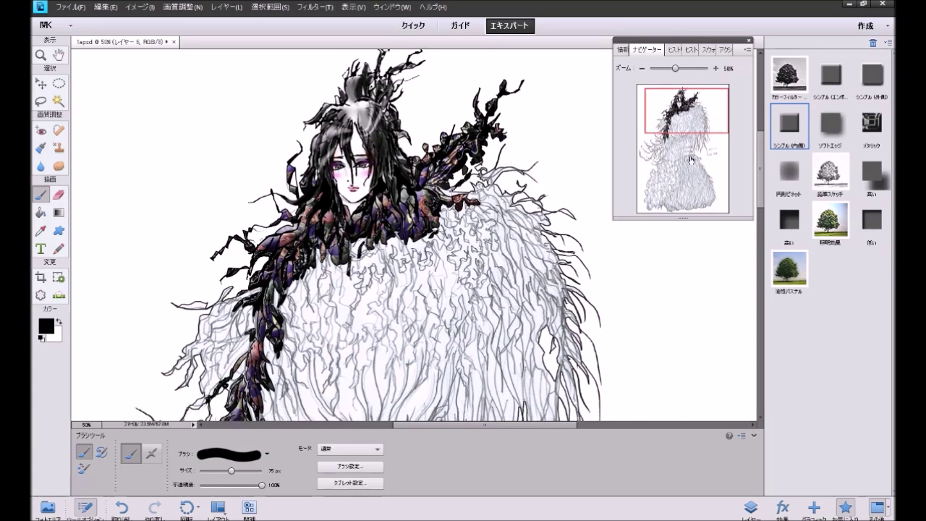
# Step: Try the 照明効果 filter on the bevelled レイヤー6, undoing it while keeping the bevel style
pyautogui.doubleClick(830, 225)
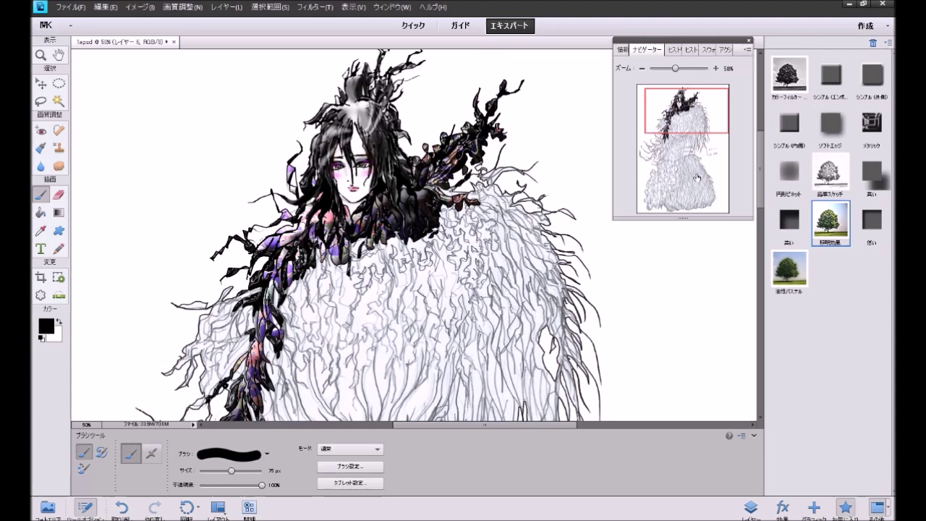
pyautogui.moveTo(690, 113); pyautogui.dragTo(692, 118)
pyautogui.hotkey('ctrl', 'z')
pyautogui.hotkey('ctrl', 'z')
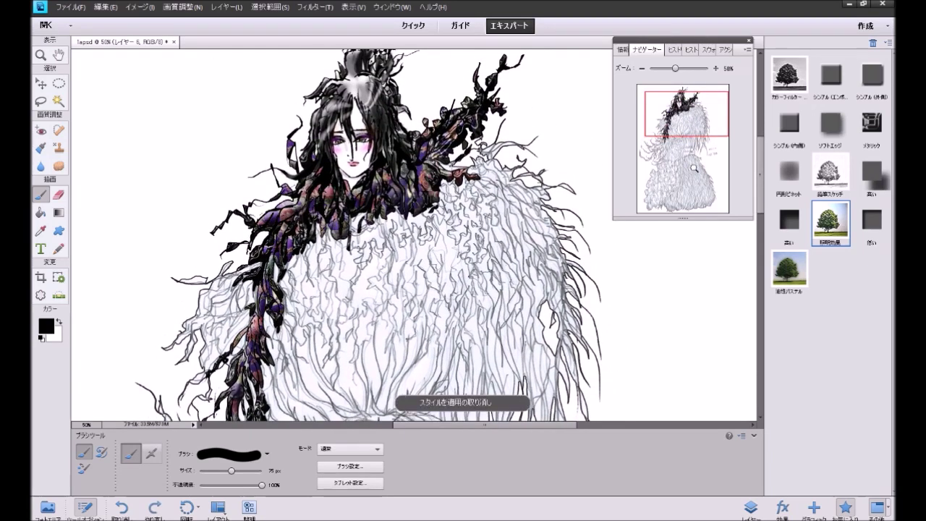
pyautogui.hotkey('ctrl', 'y')
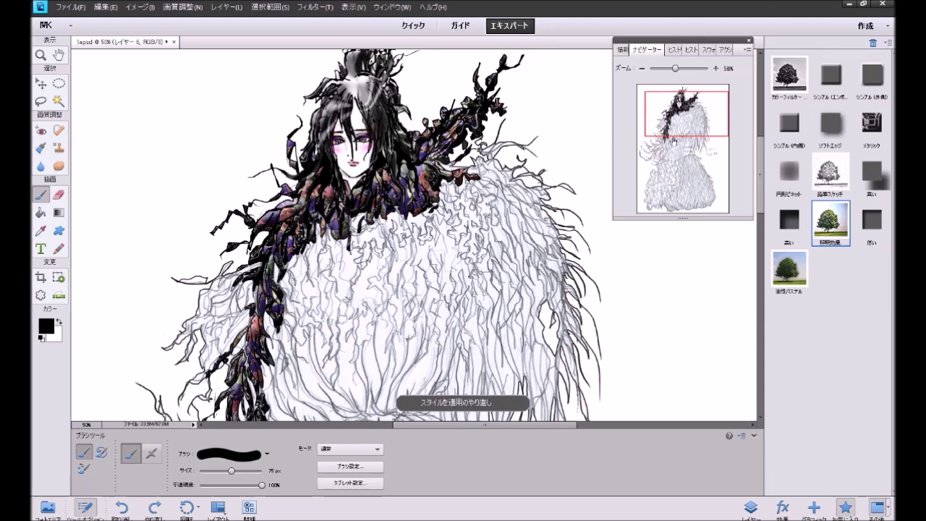
pyautogui.moveTo(692, 117); pyautogui.dragTo(690, 116)
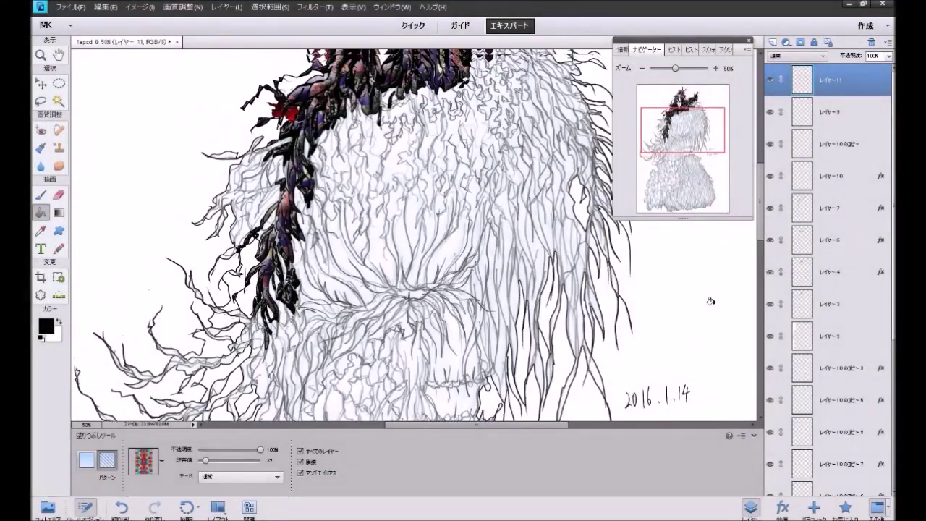
# Step: Fill the garment sections just under the shoulder branch with the multicoloured pattern on レイヤー11, undoing the misplaced fill
pyautogui.scroll(5, 710, 301)
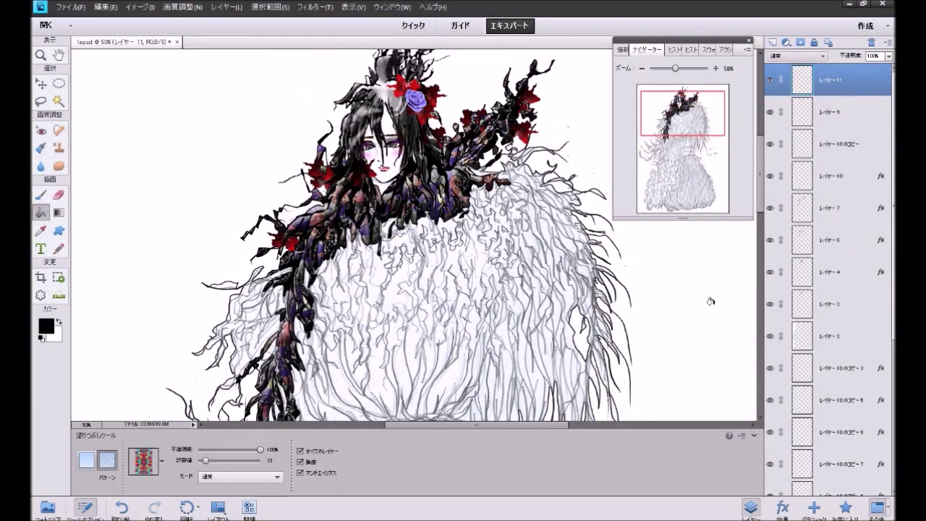
pyautogui.scroll(1, 710, 301)
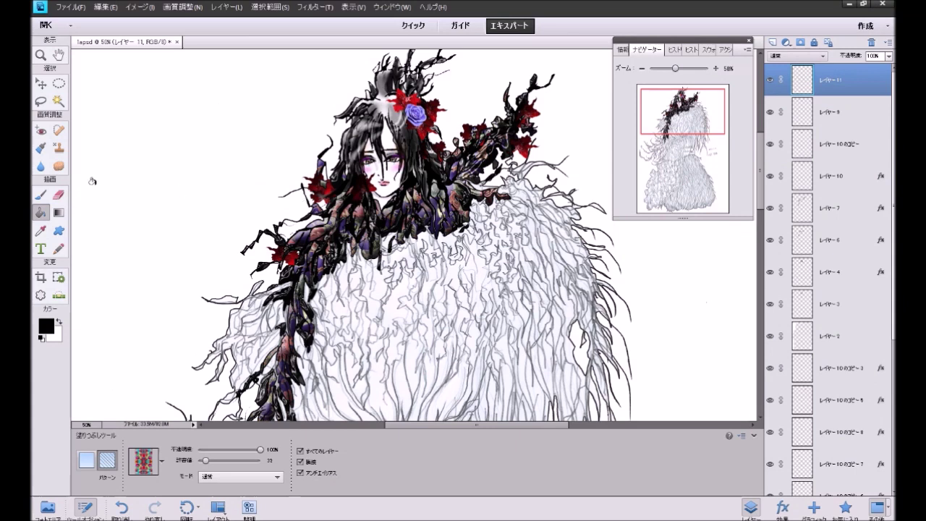
pyautogui.moveTo(671, 117); pyautogui.dragTo(673, 129)
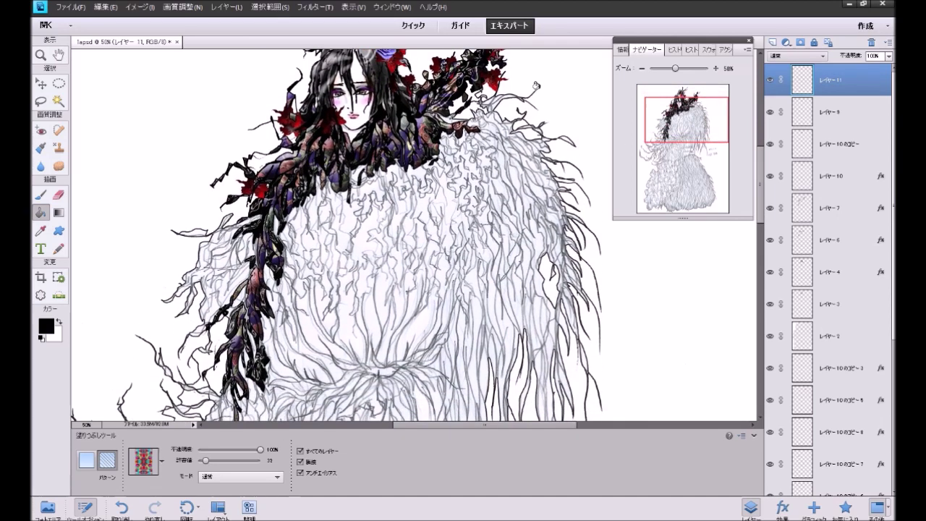
pyautogui.click(481, 195)
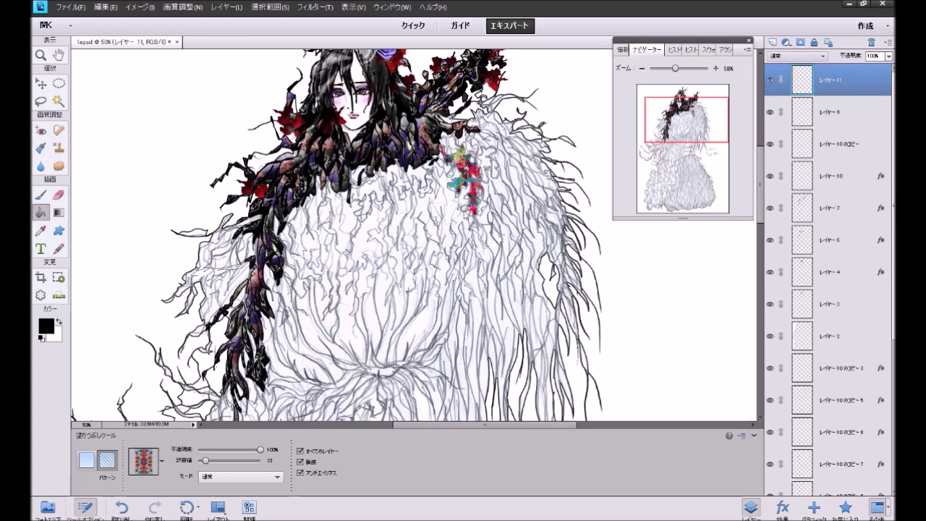
pyautogui.hotkey('ctrl', 'z')
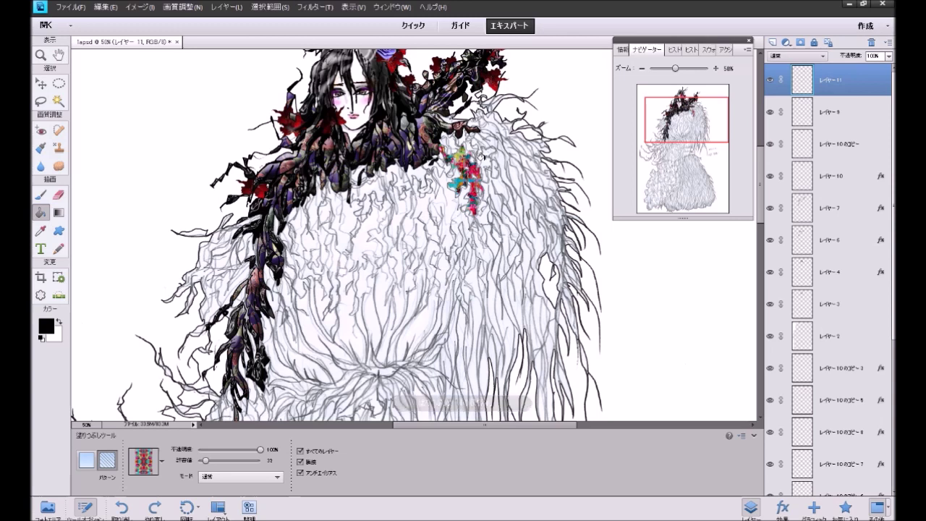
pyautogui.click(487, 150)
pyautogui.click(448, 139)
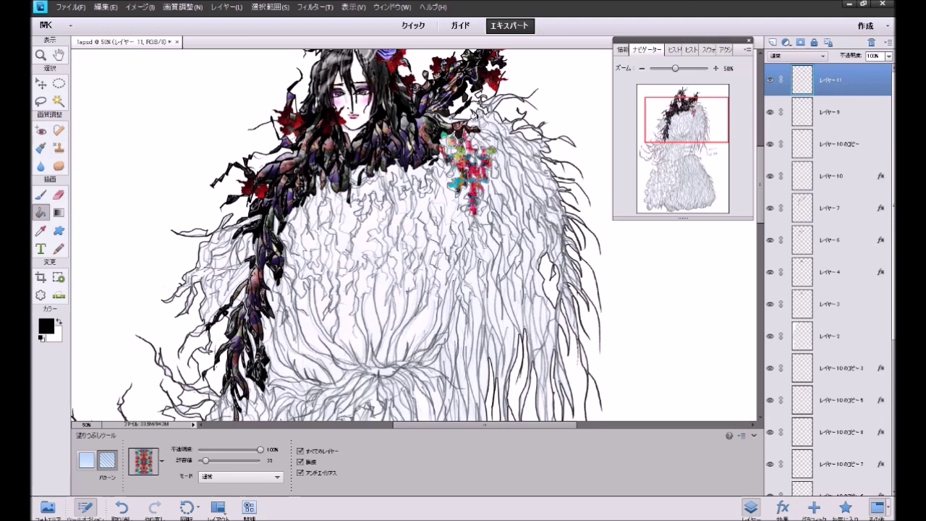
pyautogui.click(474, 121)
# Step: Fill the sections along the collar's lower edge and the remaining gaps of the shoulder cluster with the multicoloured pattern
pyautogui.click(438, 164)
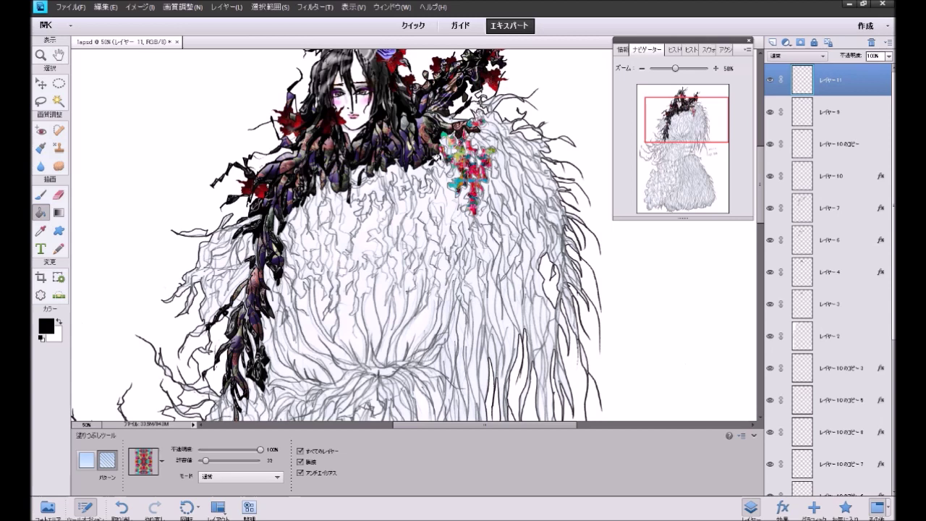
pyautogui.click(415, 172)
pyautogui.click(399, 178)
pyautogui.click(390, 175)
pyautogui.click(379, 181)
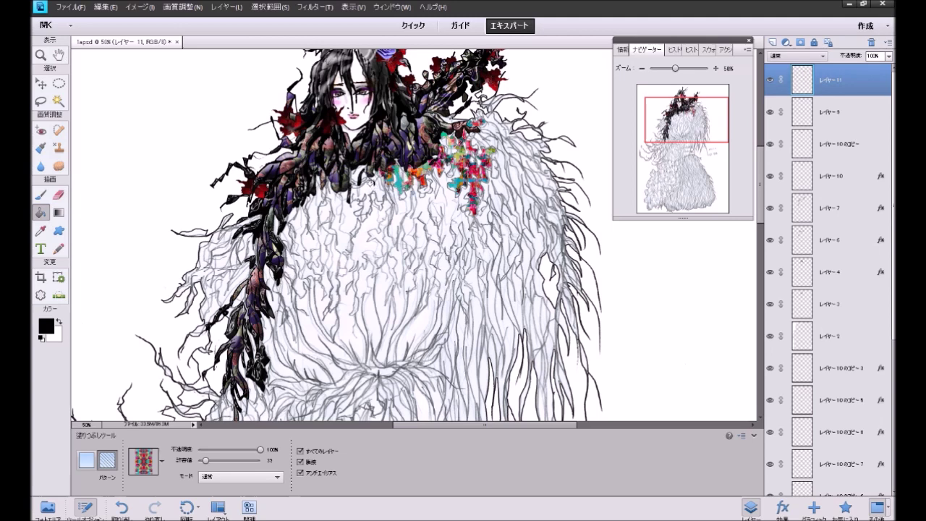
pyautogui.click(366, 186)
pyautogui.click(357, 174)
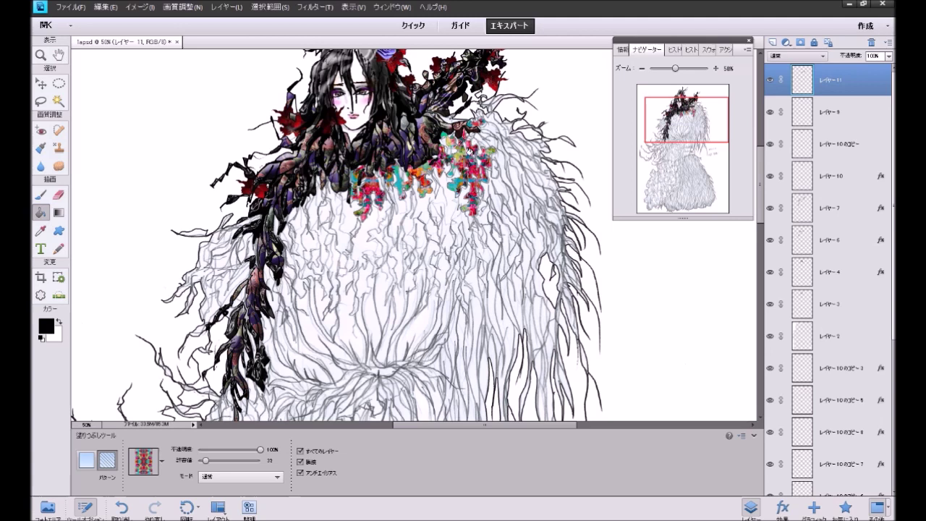
pyautogui.click(492, 168)
pyautogui.click(445, 145)
# Step: Add a black 3 px stroke (境界線) at 100% opacity to レイヤー11 as a layer style
pyautogui.click(226, 8)
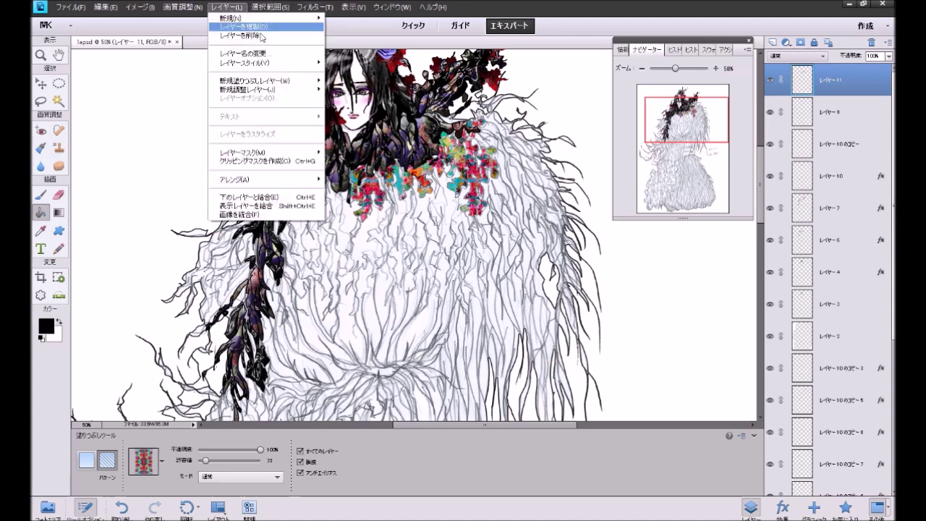
pyautogui.moveTo(300, 63)
pyautogui.click(334, 64)
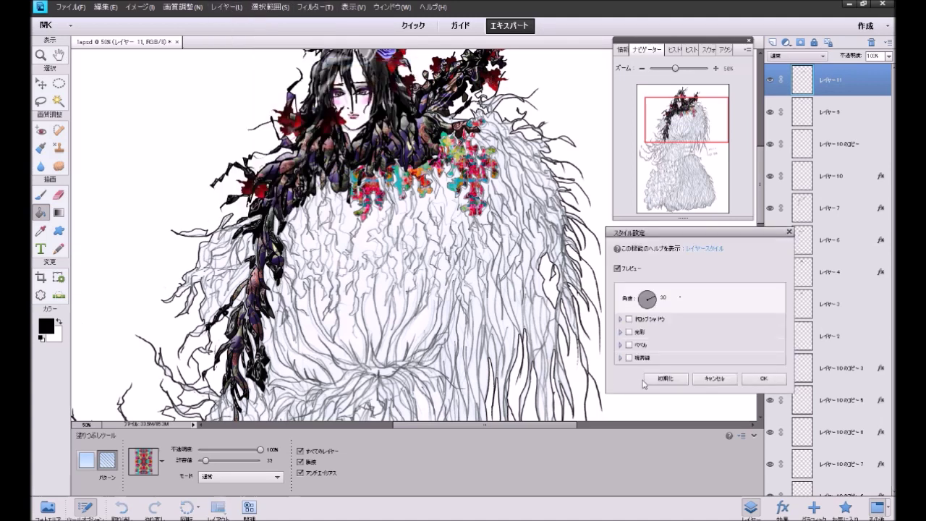
pyautogui.click(628, 358)
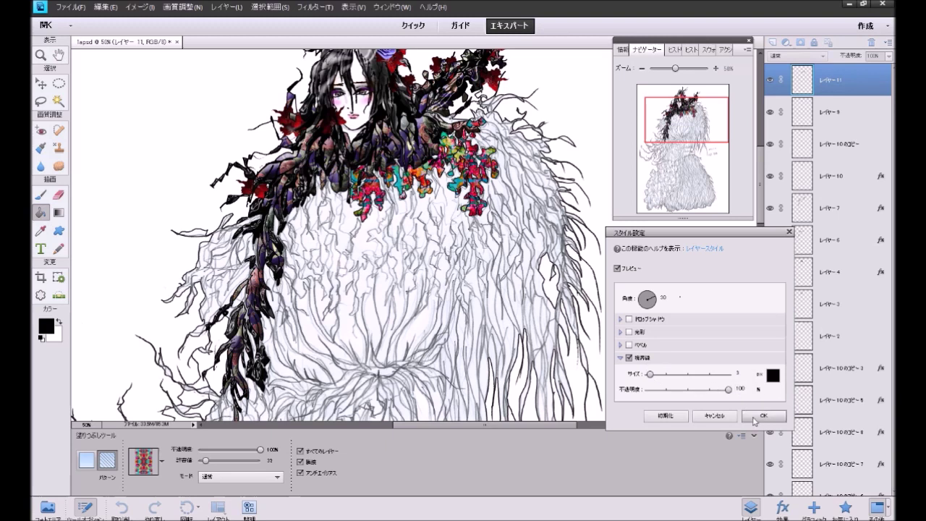
pyautogui.click(763, 416)
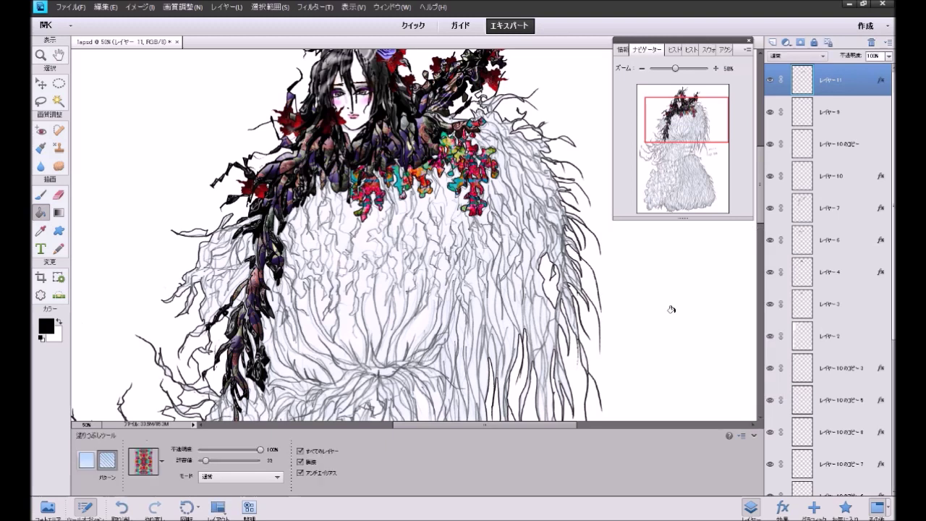
# Step: Try the 低い shadow style and the シンプル(エンボス) bevel style on レイヤー11, undoing each one
pyautogui.click(844, 507)
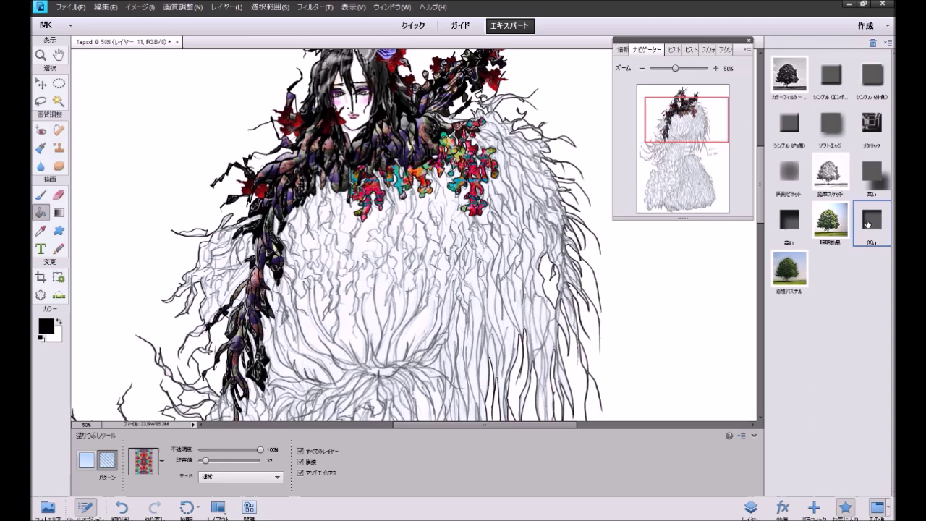
pyautogui.doubleClick(867, 224)
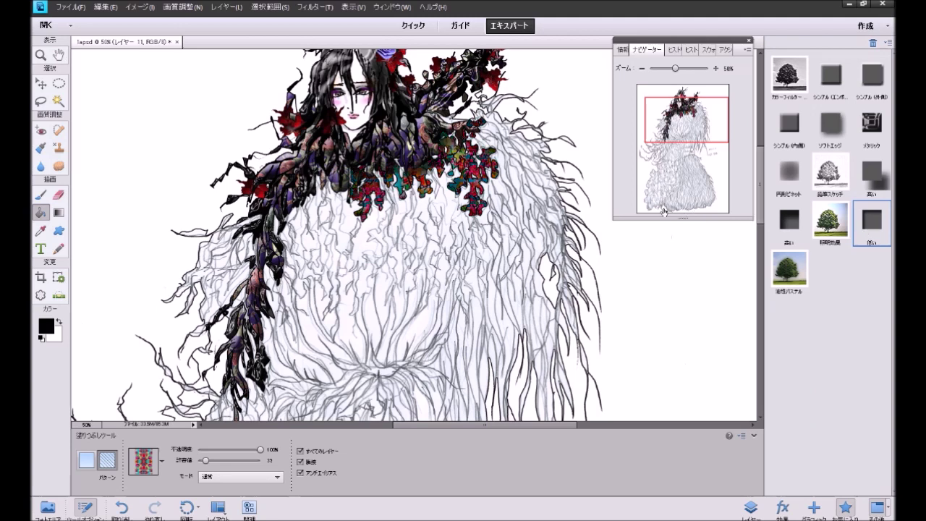
pyautogui.hotkey('ctrl', 'z')
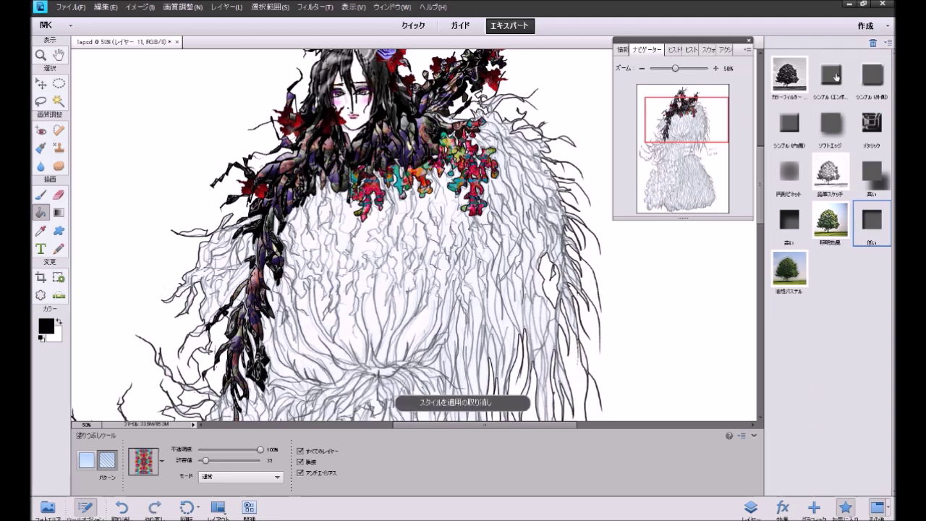
pyautogui.doubleClick(836, 77)
pyautogui.hotkey('ctrl', 'z')
# Step: Apply the シンプル(内側) bevel style to レイヤー11 and add a new empty layer above it
pyautogui.doubleClick(789, 126)
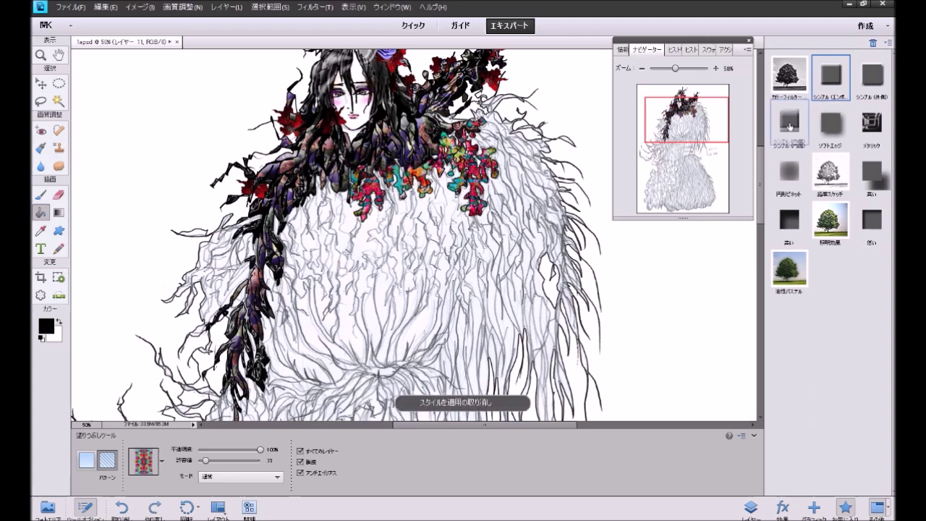
pyautogui.doubleClick(790, 126)
pyautogui.click(750, 506)
pyautogui.click(773, 43)
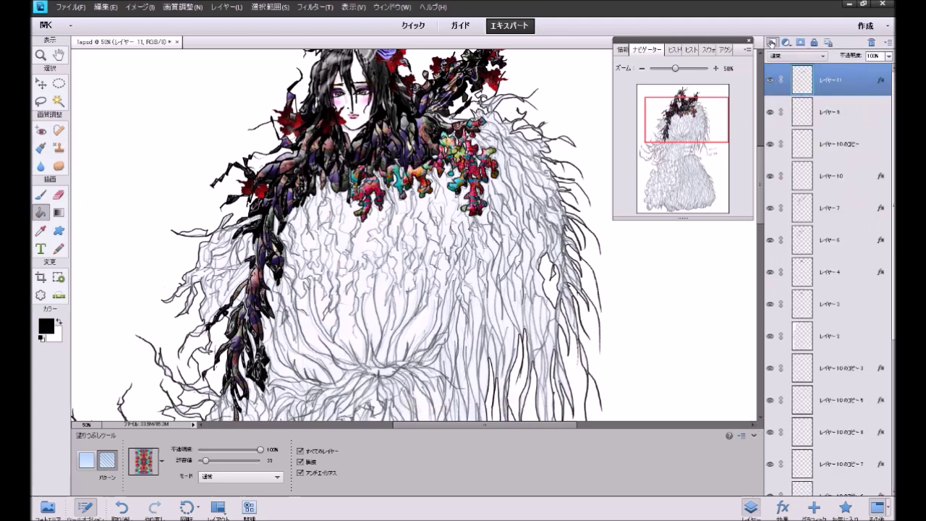
# Step: Try filling a section just below the collar with a nearly black woven pattern on レイヤー12, undoing the fill
pyautogui.click(641, 69)
pyautogui.click(642, 69)
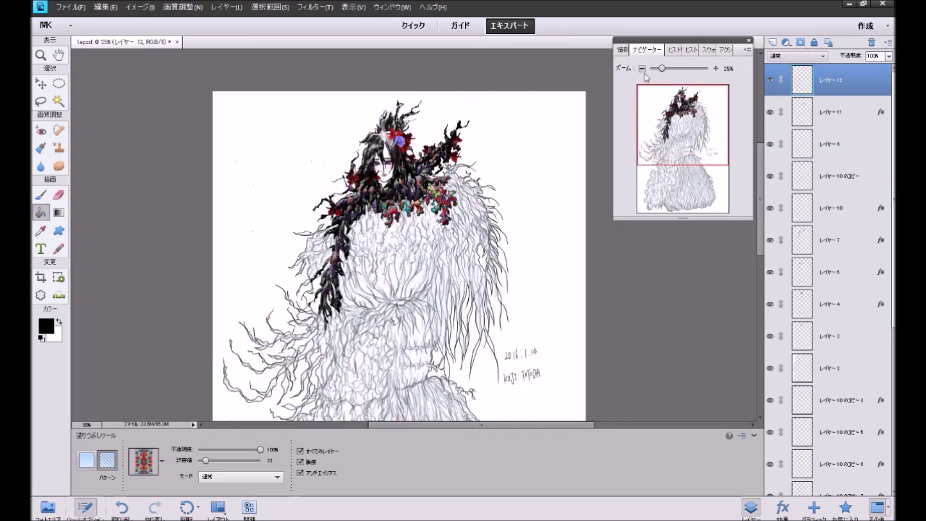
pyautogui.click(714, 69)
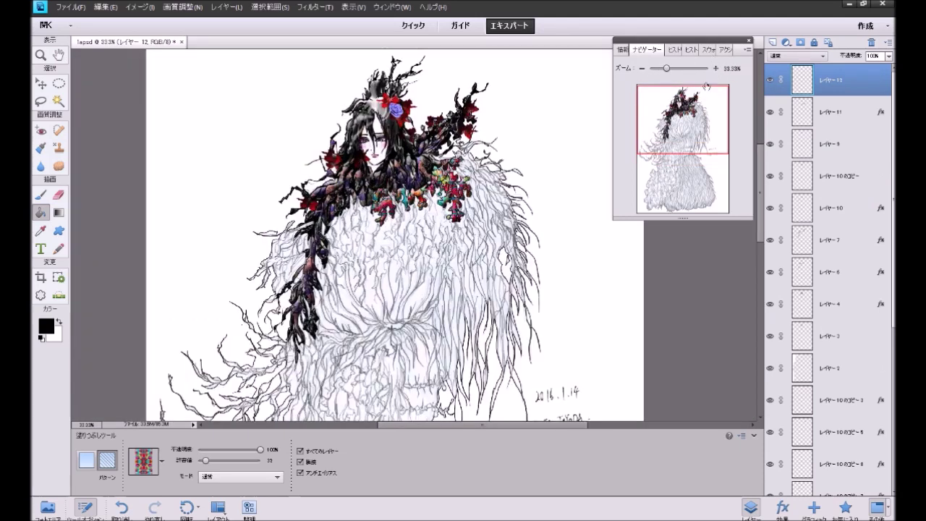
pyautogui.click(714, 69)
pyautogui.moveTo(681, 128); pyautogui.dragTo(683, 135)
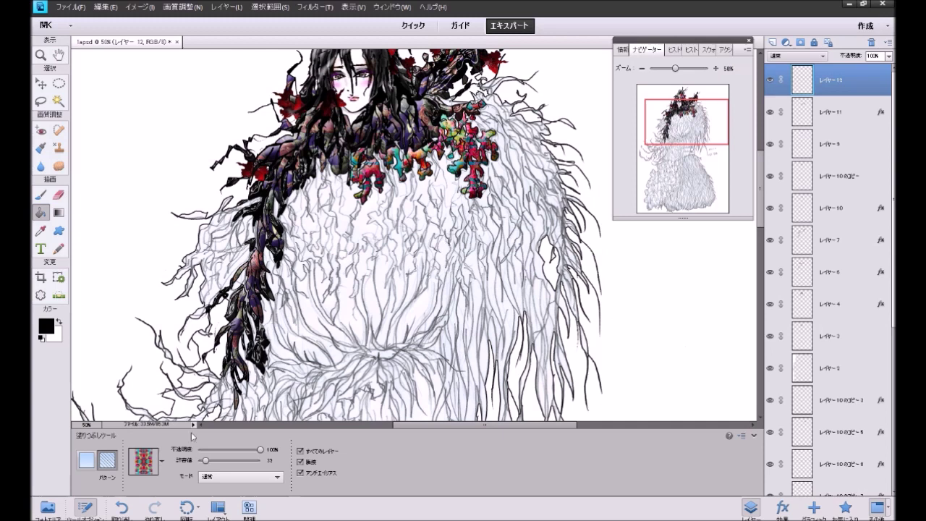
pyautogui.click(163, 460)
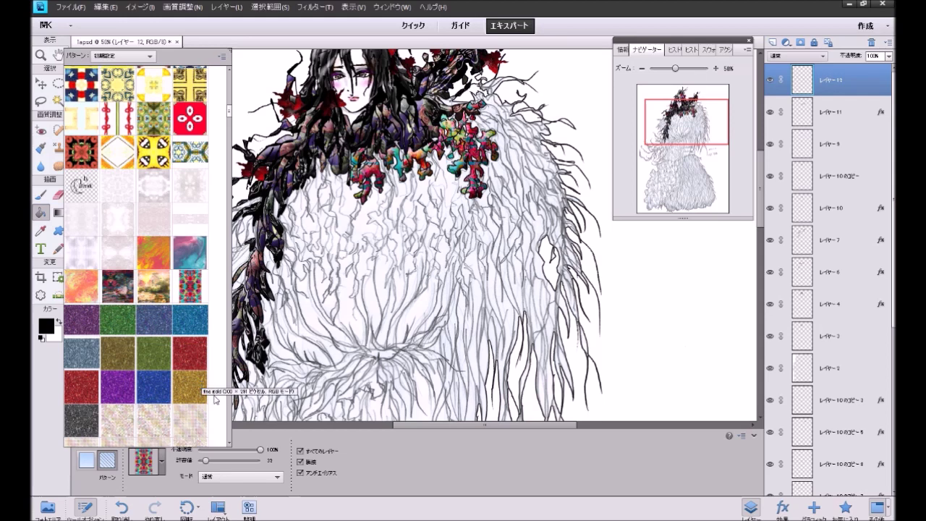
pyautogui.moveTo(230, 114); pyautogui.dragTo(231, 130)
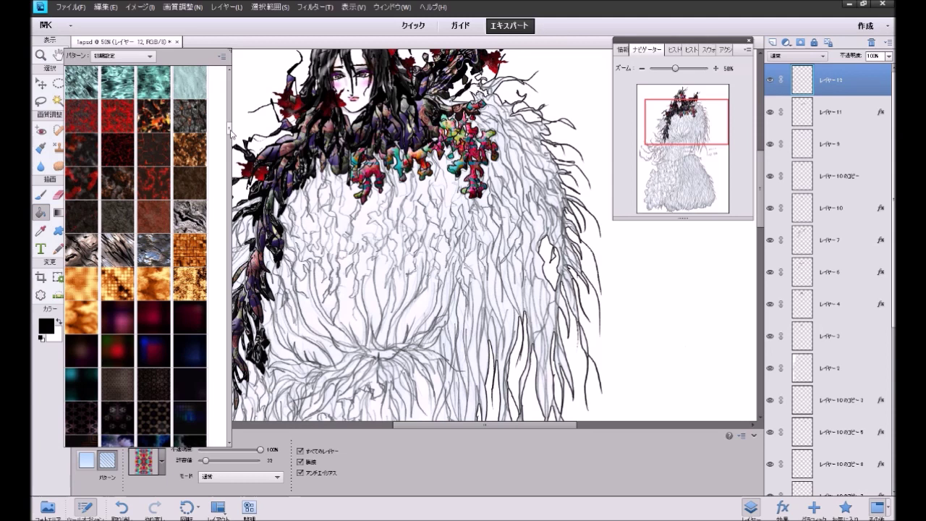
pyautogui.moveTo(230, 131); pyautogui.dragTo(230, 137)
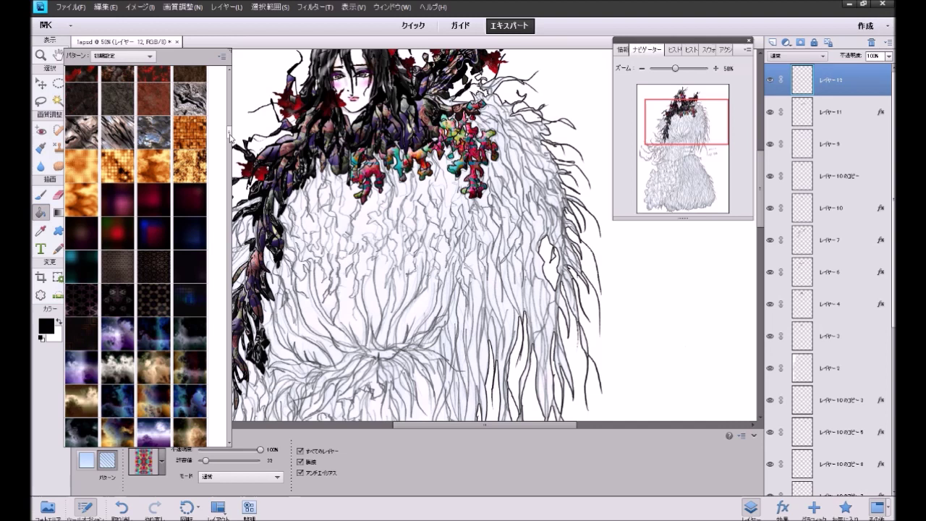
pyautogui.moveTo(230, 138); pyautogui.dragTo(230, 142)
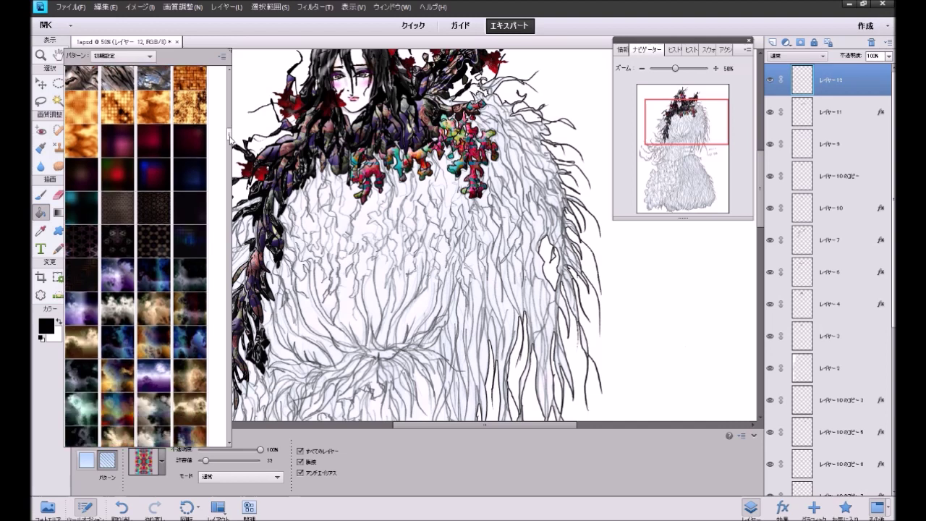
pyautogui.click(166, 208)
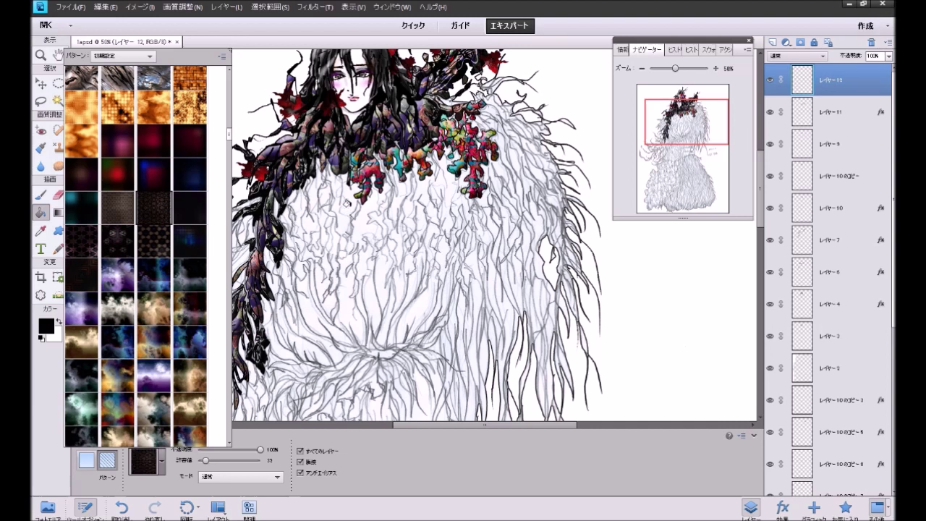
pyautogui.click(347, 204)
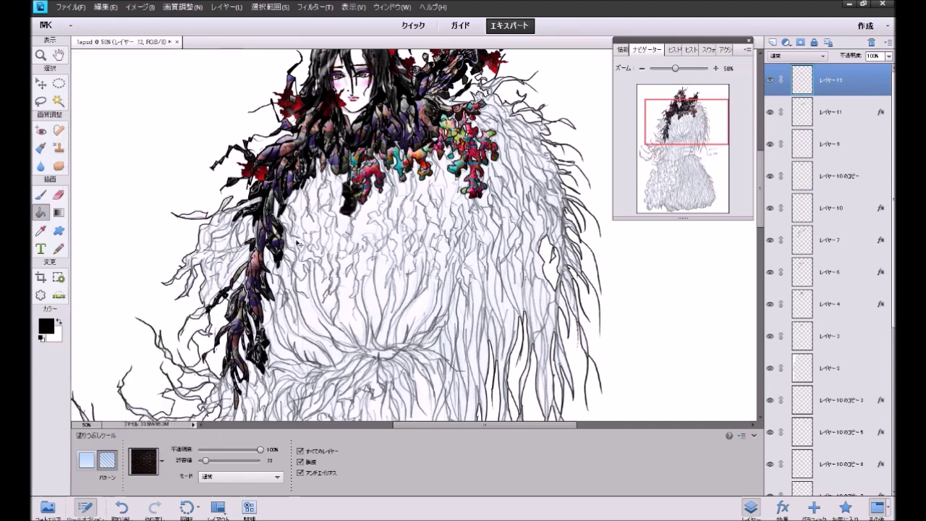
pyautogui.hotkey('ctrl', 'z')
# Step: Fill sections in the centre of the chest below the multicoloured clusters with a dark reddish-green cloud pattern on レイヤー12
pyautogui.click(162, 459)
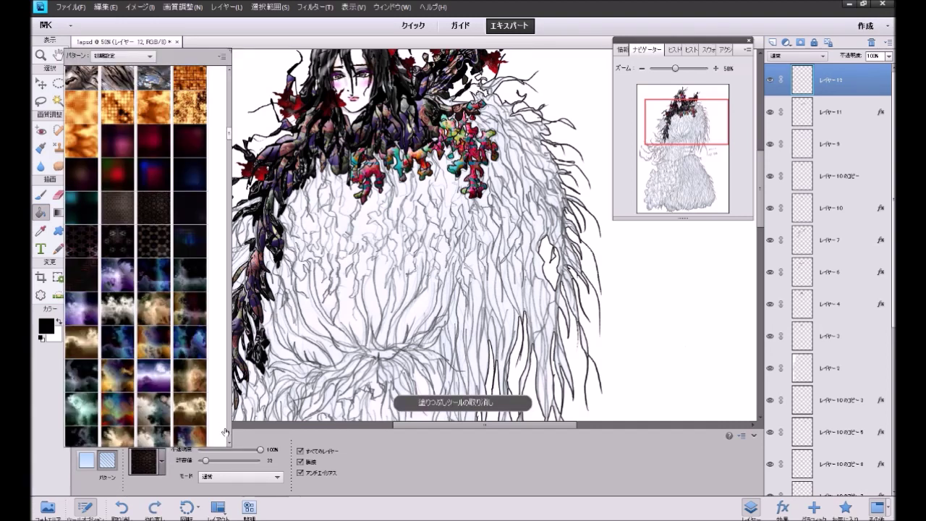
pyautogui.click(231, 414)
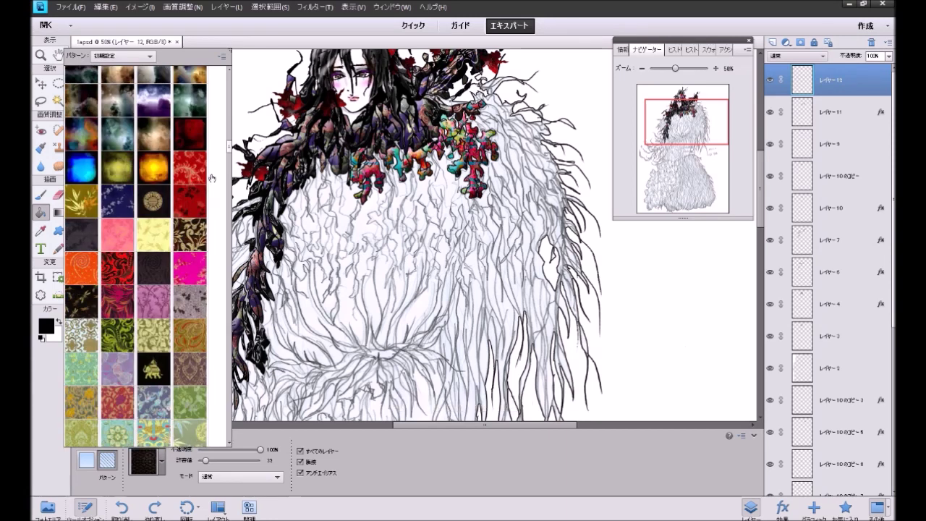
pyautogui.scroll(5, 229, 148)
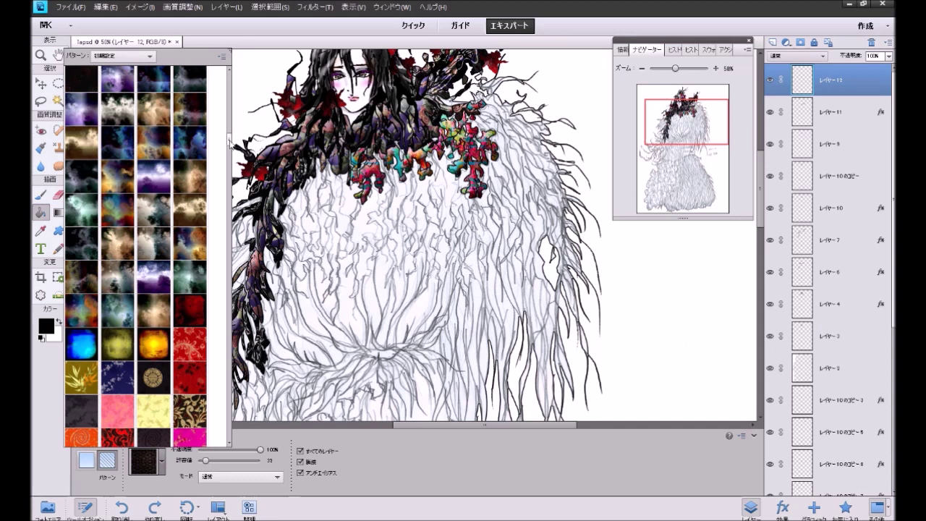
pyautogui.scroll(2, 230, 142)
pyautogui.click(191, 168)
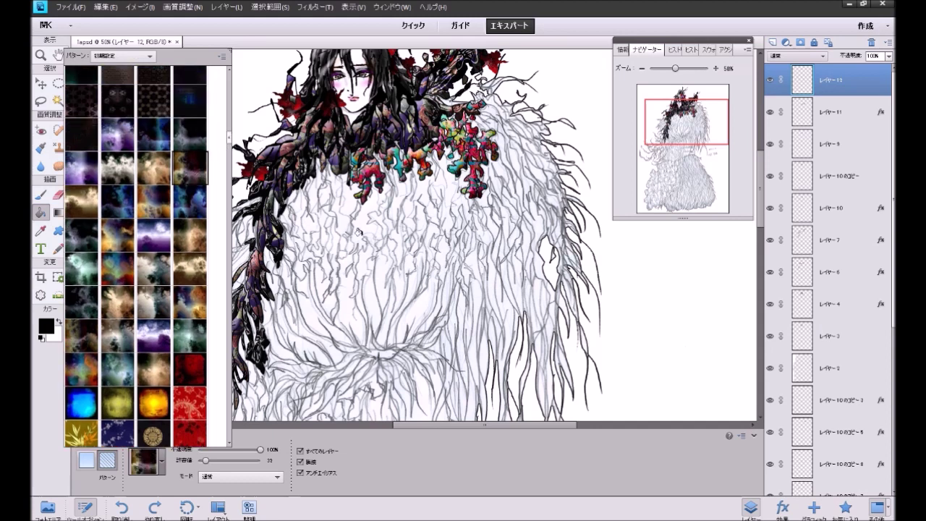
pyautogui.click(368, 229)
pyautogui.click(384, 236)
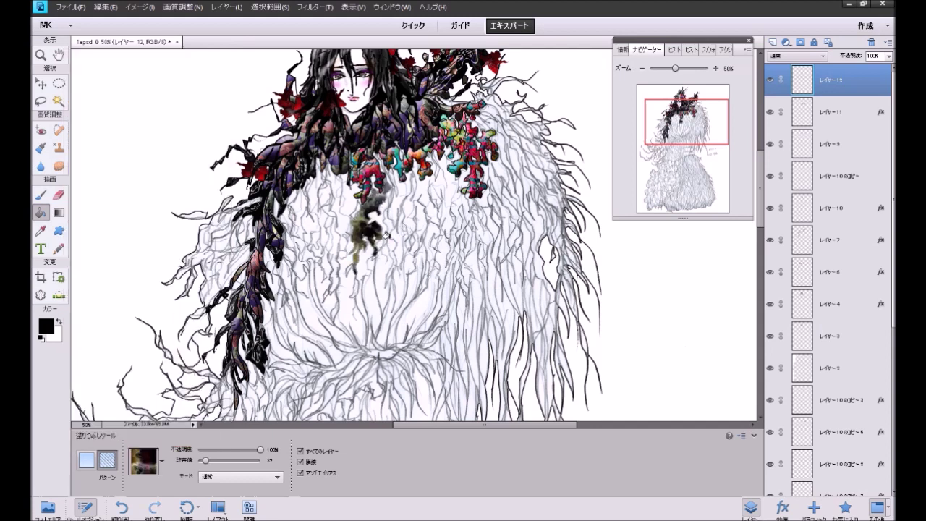
pyautogui.click(432, 204)
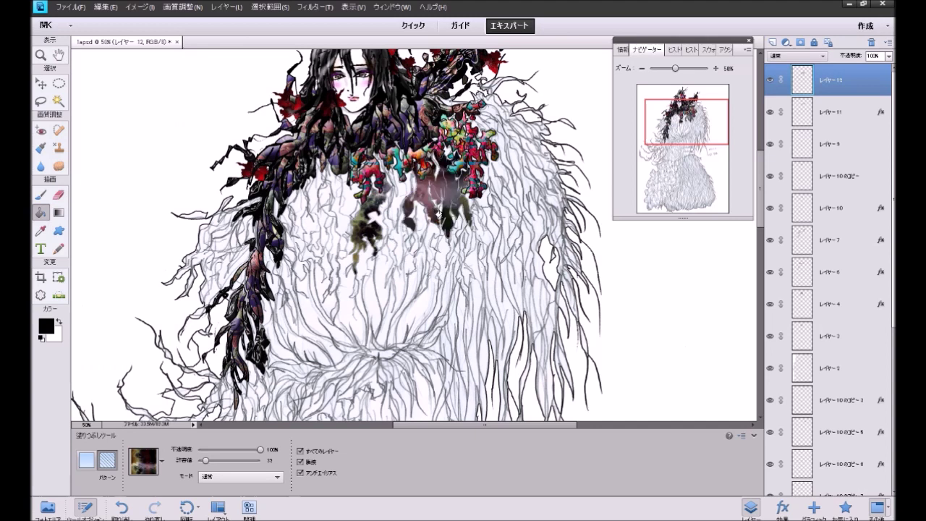
# Step: Fill the chest sections beside the black sleeve branch with the dark cloud pattern, undoing one misplaced fill
pyautogui.click(315, 221)
pyautogui.hotkey('ctrl', 'z')
pyautogui.click(309, 226)
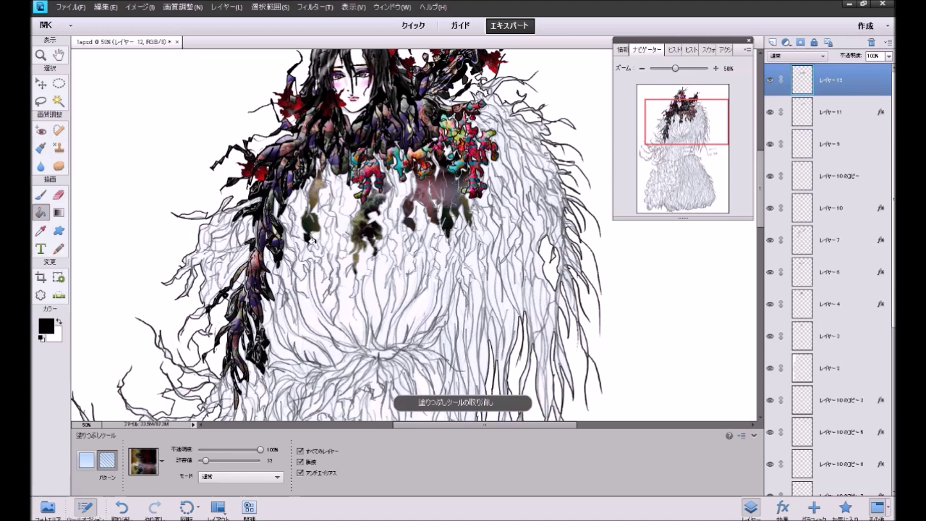
pyautogui.click(304, 253)
pyautogui.click(333, 239)
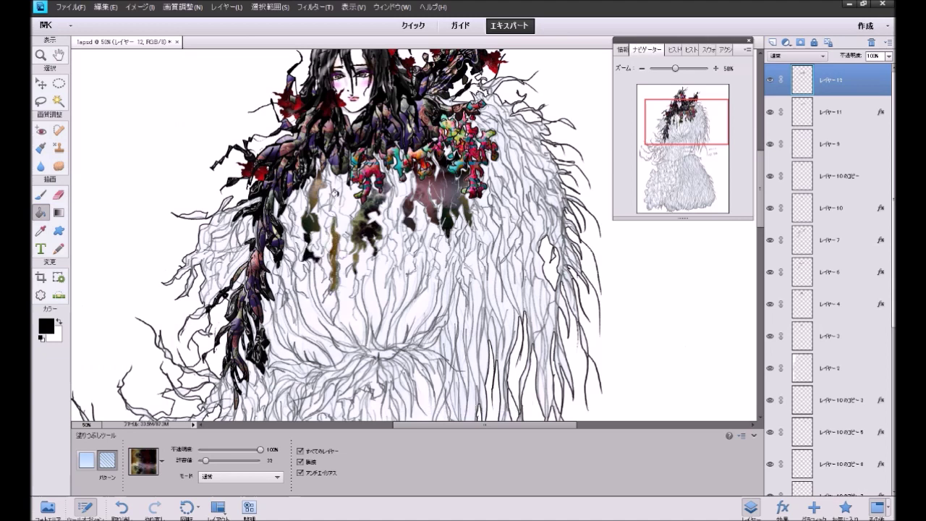
pyautogui.click(337, 184)
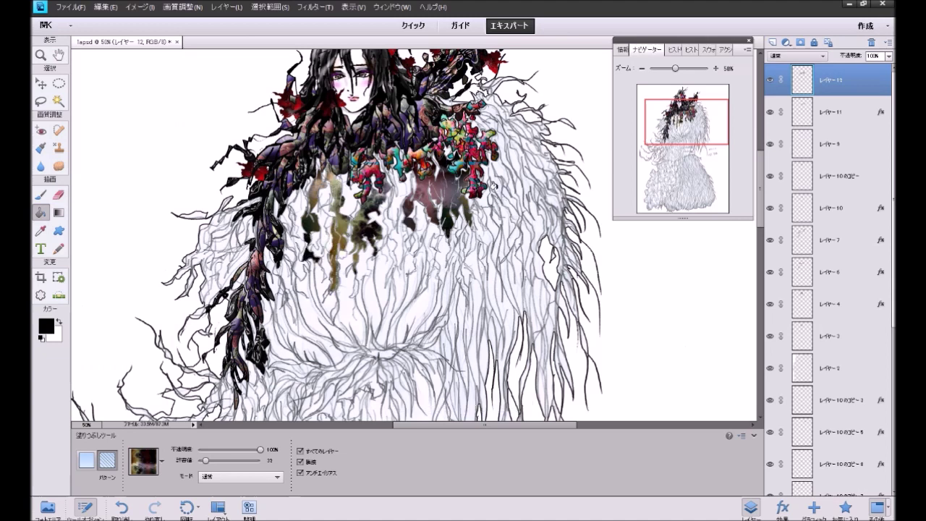
# Step: Fill the long strand below the shoulder cluster and nearby chest gaps with the cloud pattern, and undo all cloud-pattern fills
pyautogui.click(484, 235)
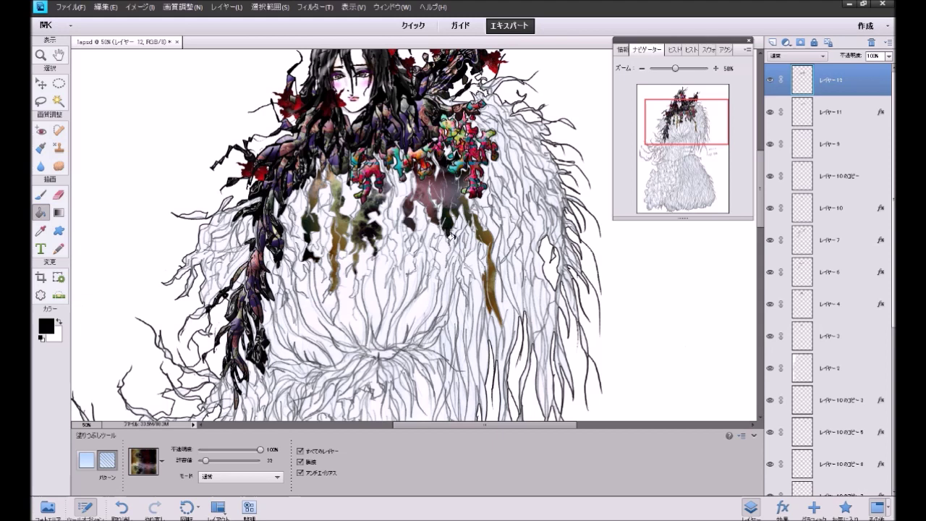
pyautogui.click(389, 240)
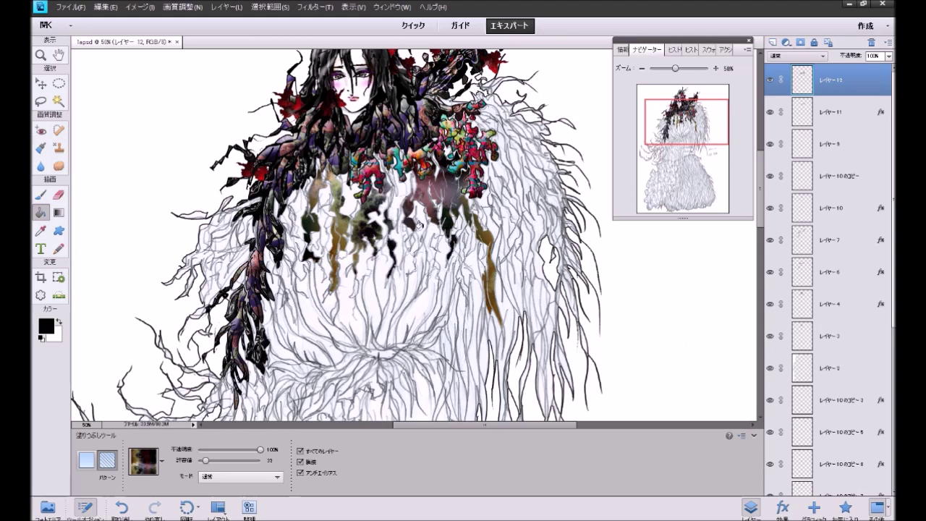
pyautogui.click(418, 225)
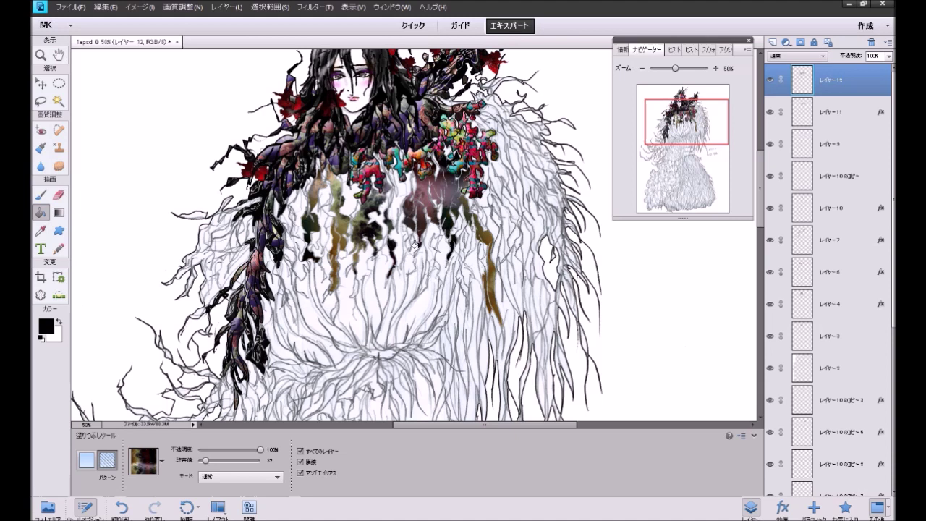
pyautogui.click(641, 68)
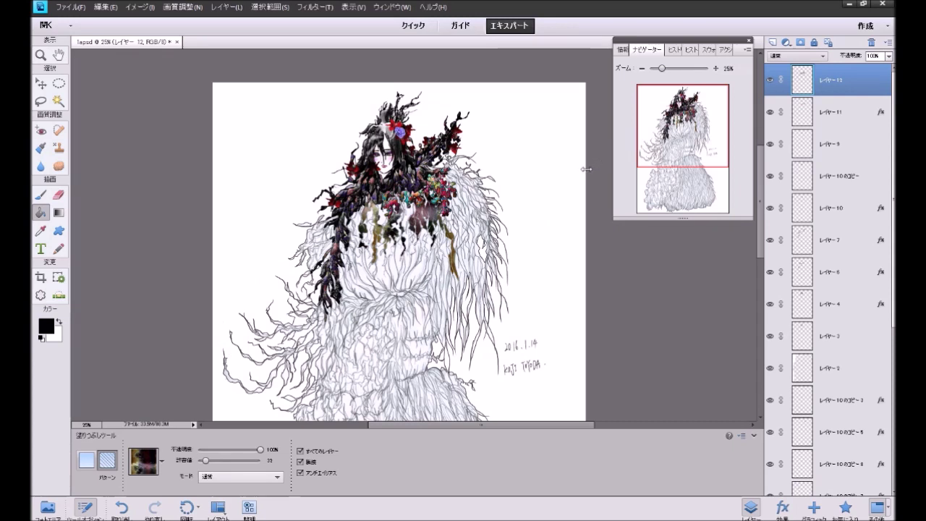
pyautogui.hotkey('ctrl', 'z')
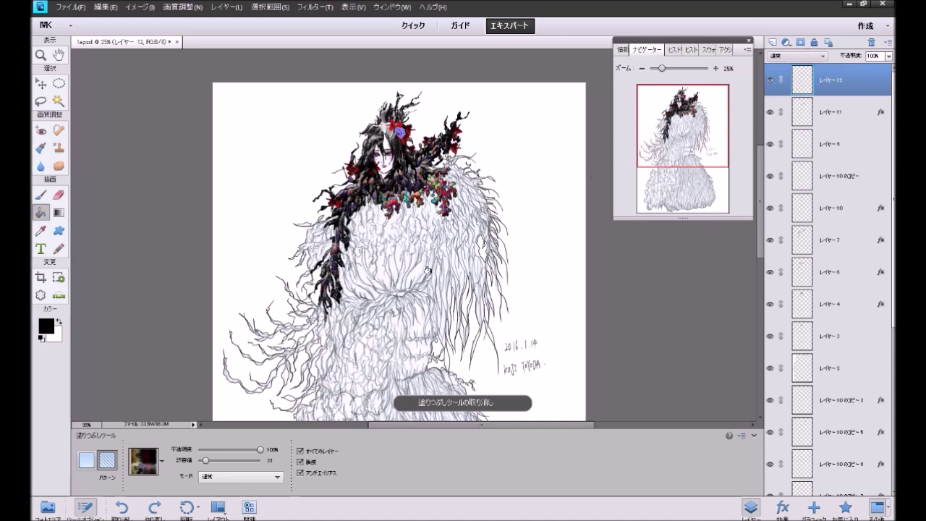
# Step: Choose the orange-and-black concentric pattern and fill sections below the multicoloured clusters and outside the black sleeve branch on レイヤー12, undoing one fill
pyautogui.click(163, 458)
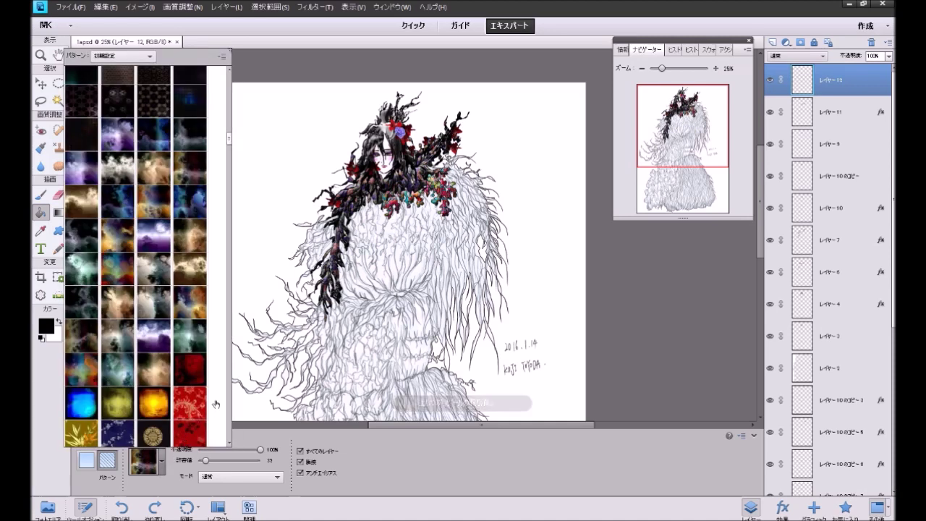
pyautogui.moveTo(231, 143); pyautogui.dragTo(228, 221)
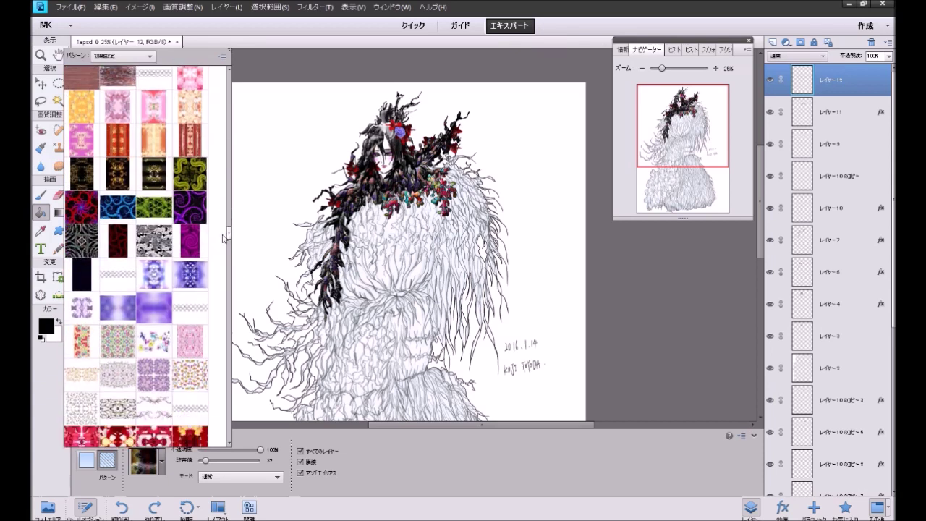
pyautogui.moveTo(224, 249); pyautogui.dragTo(226, 284)
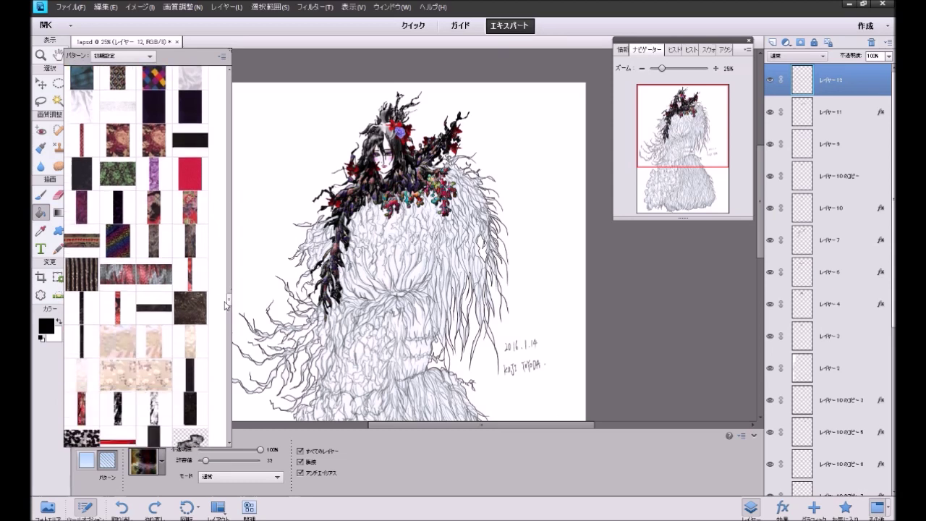
pyautogui.moveTo(227, 311); pyautogui.dragTo(221, 93)
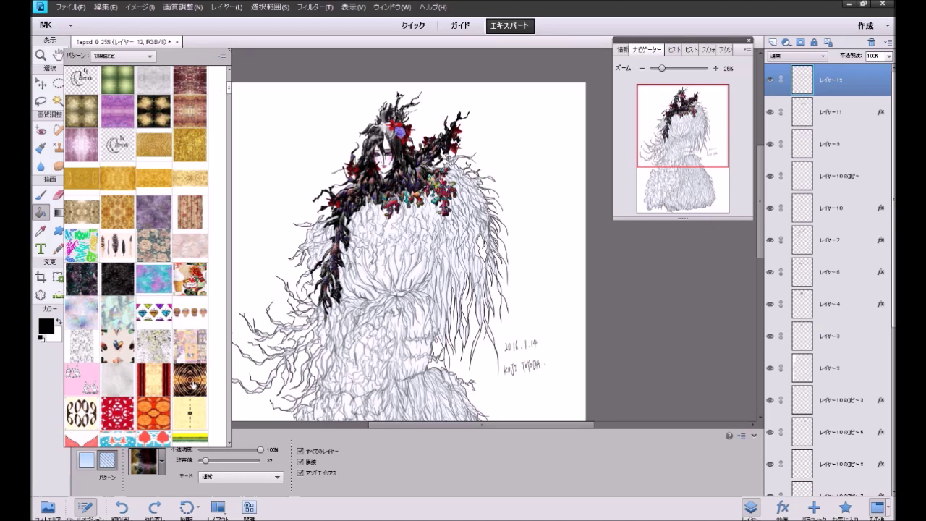
pyautogui.click(193, 385)
pyautogui.click(429, 214)
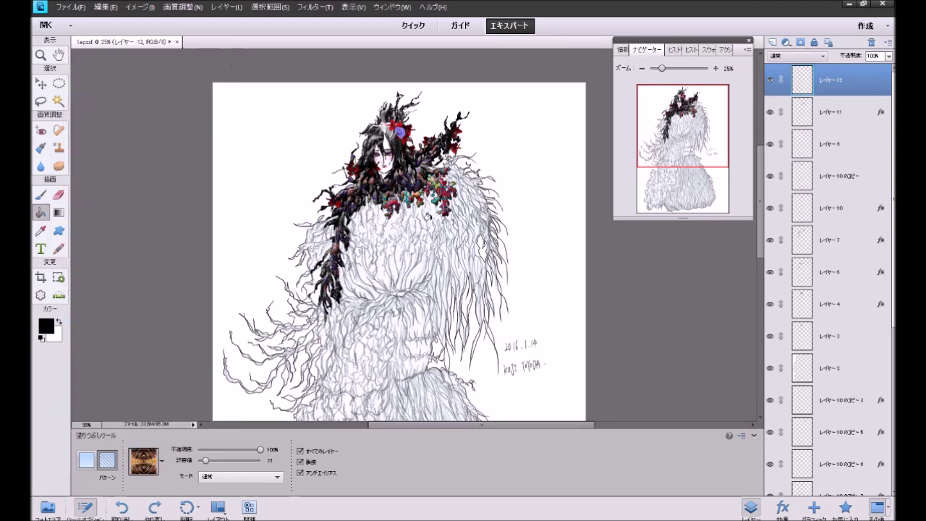
pyautogui.click(378, 227)
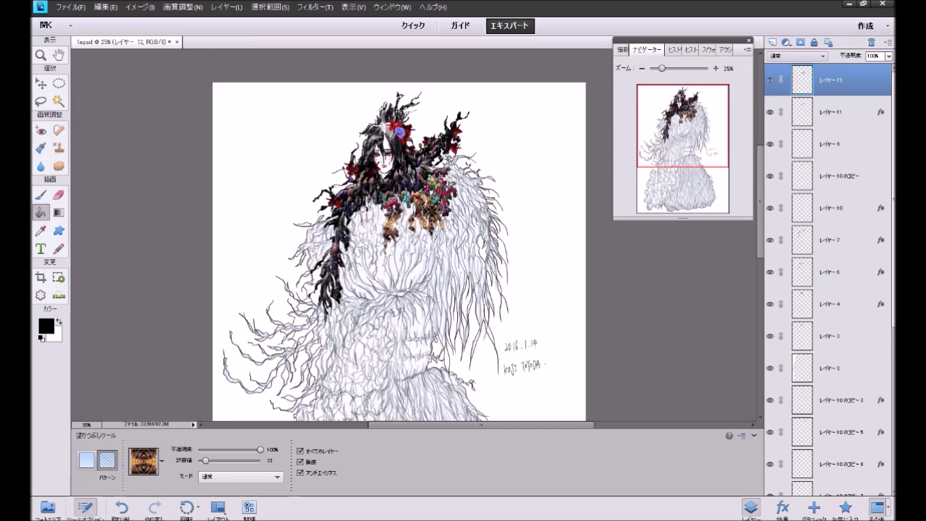
pyautogui.hotkey('ctrl', 'z')
pyautogui.click(364, 210)
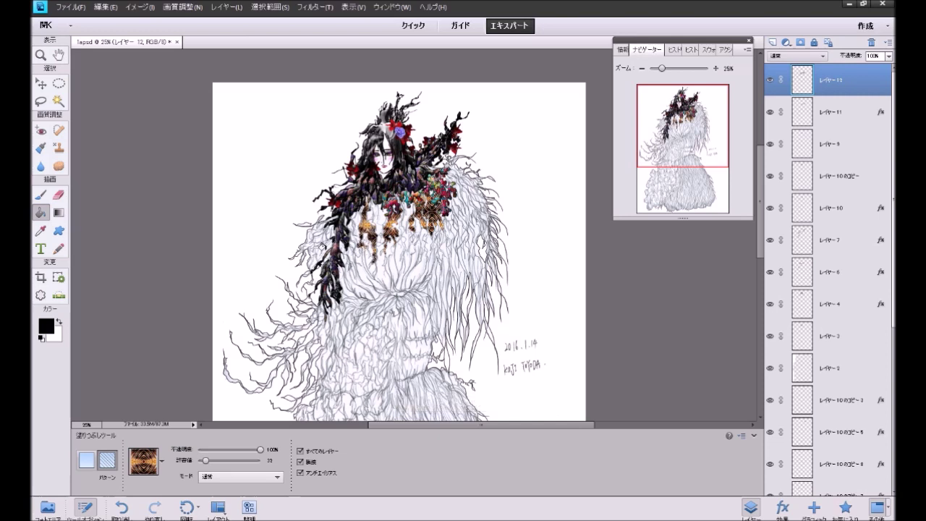
pyautogui.click(316, 245)
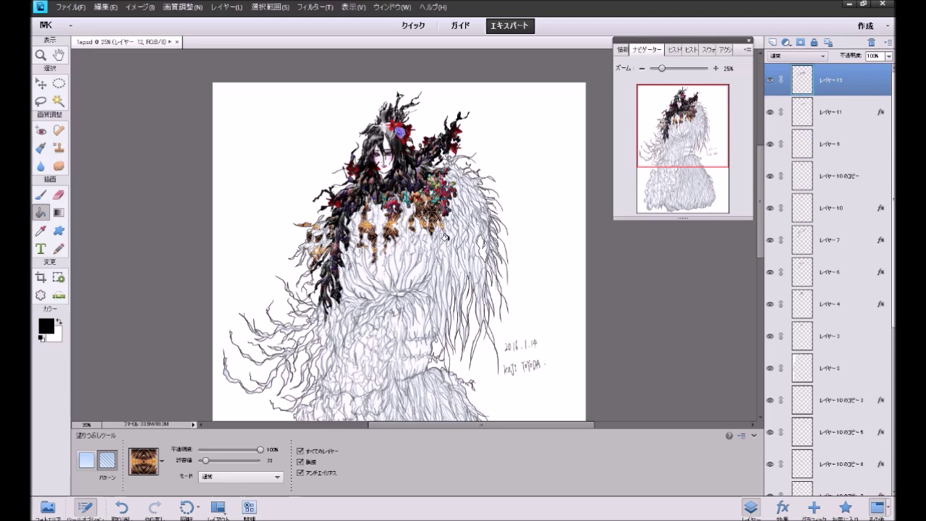
# Step: Fill the narrow strands below the shoulder cluster and around the central chest patch with the orange-and-black pattern, undoing misplaced fills
pyautogui.click(715, 69)
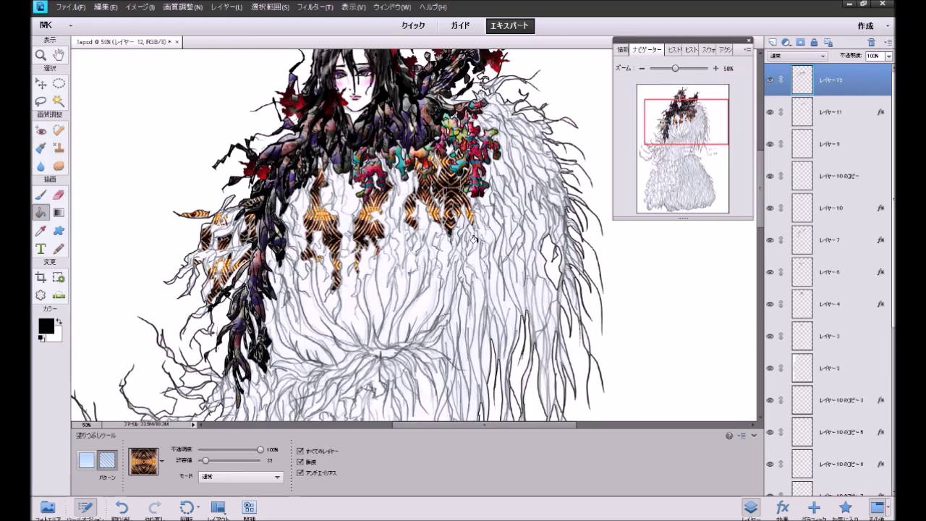
pyautogui.click(463, 280)
pyautogui.click(461, 241)
pyautogui.click(452, 228)
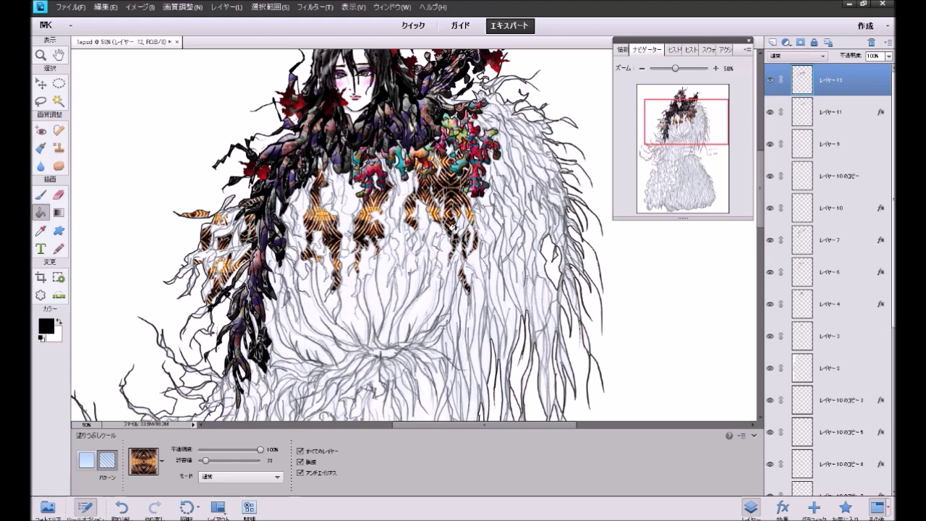
pyautogui.hotkey('ctrl', 'z')
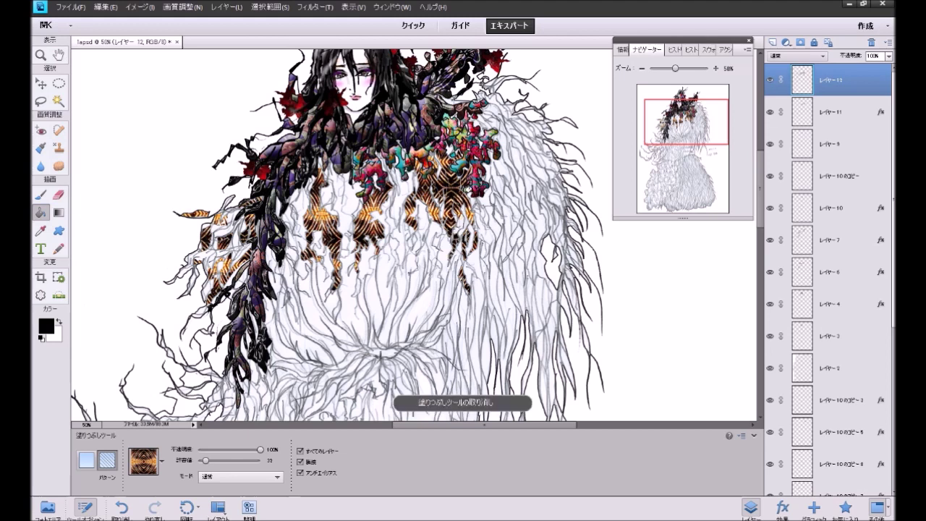
pyautogui.hotkey('ctrl', 'y')
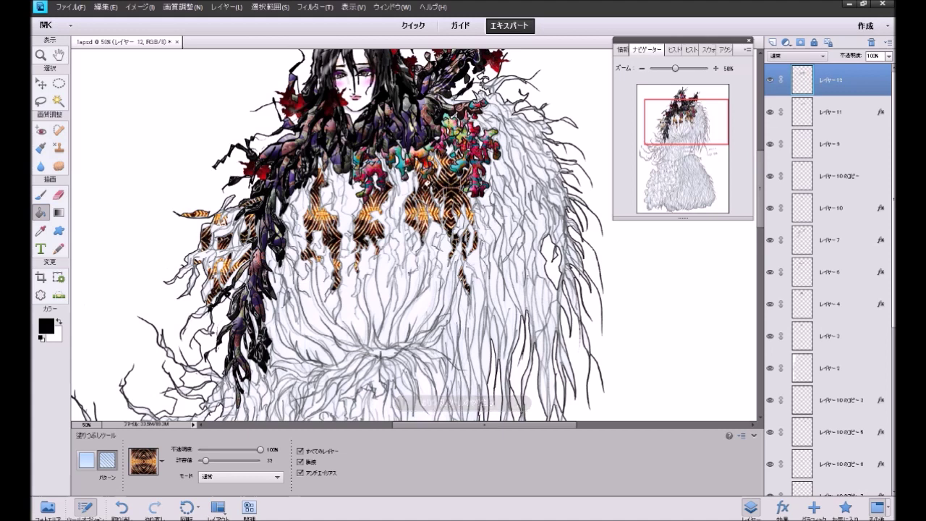
pyautogui.hotkey('ctrl', 'z')
pyautogui.click(389, 220)
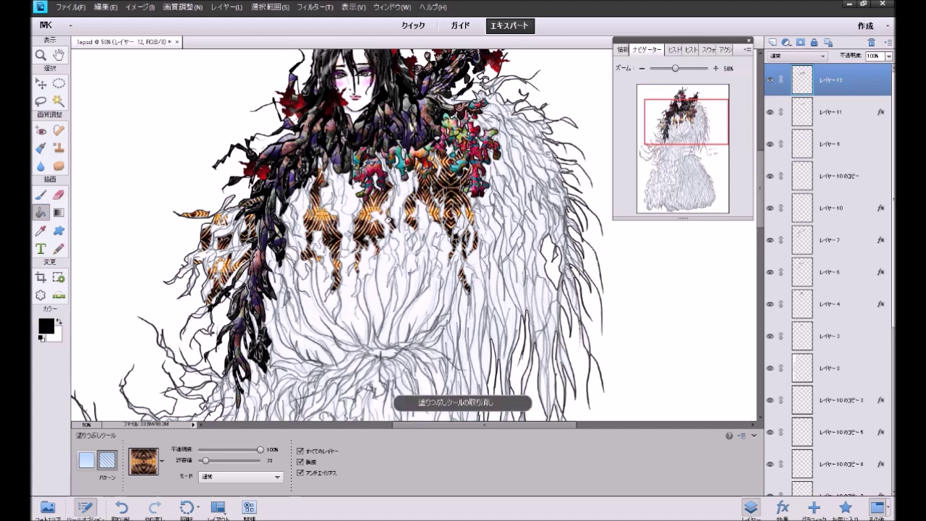
pyautogui.click(392, 243)
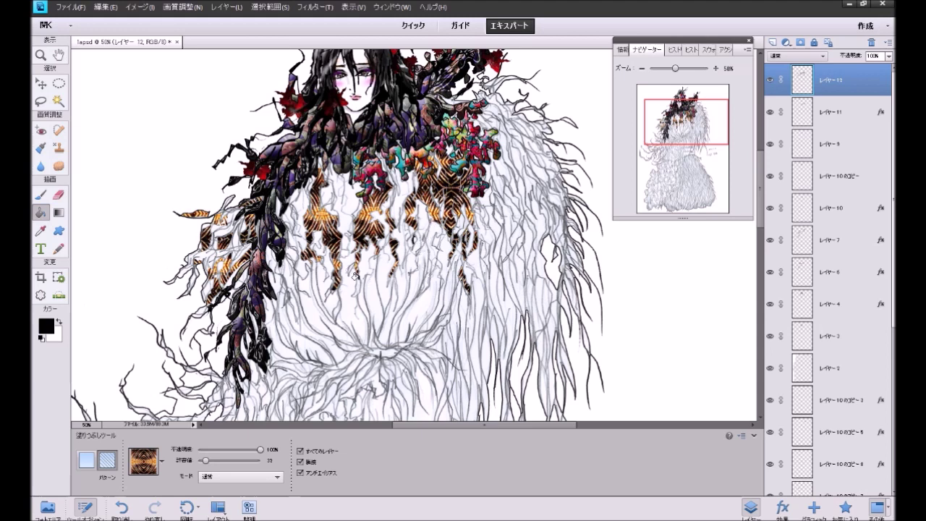
# Step: Fill more feather shapes on the figure's left sleeve and chest with the orange-and-black pattern and add a new layer above
pyautogui.hotkey('ctrl', 'z')
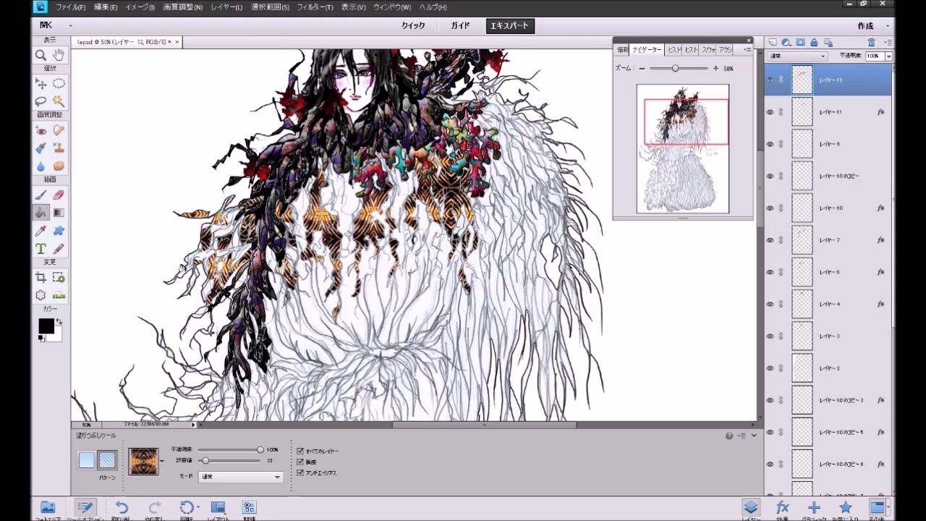
pyautogui.click(177, 270)
pyautogui.click(338, 189)
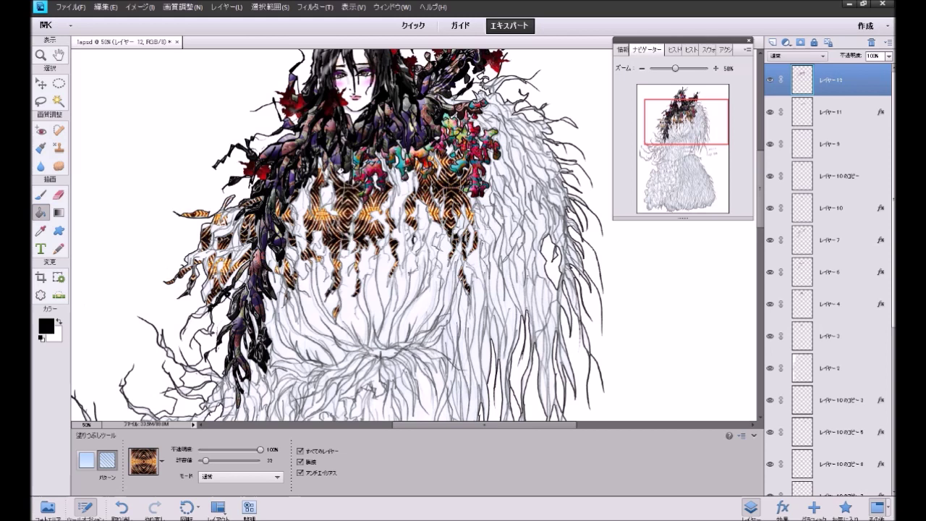
pyautogui.hotkey('ctrl', 'z')
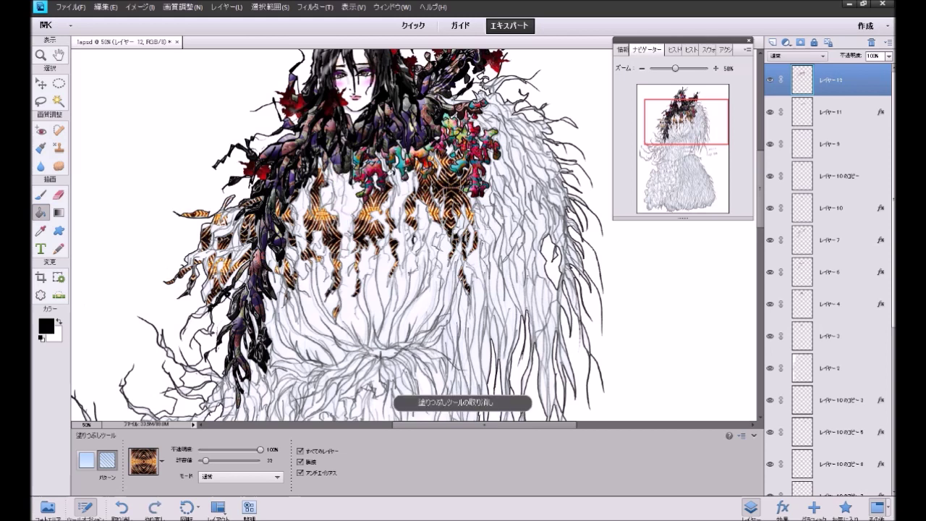
pyautogui.click(392, 165)
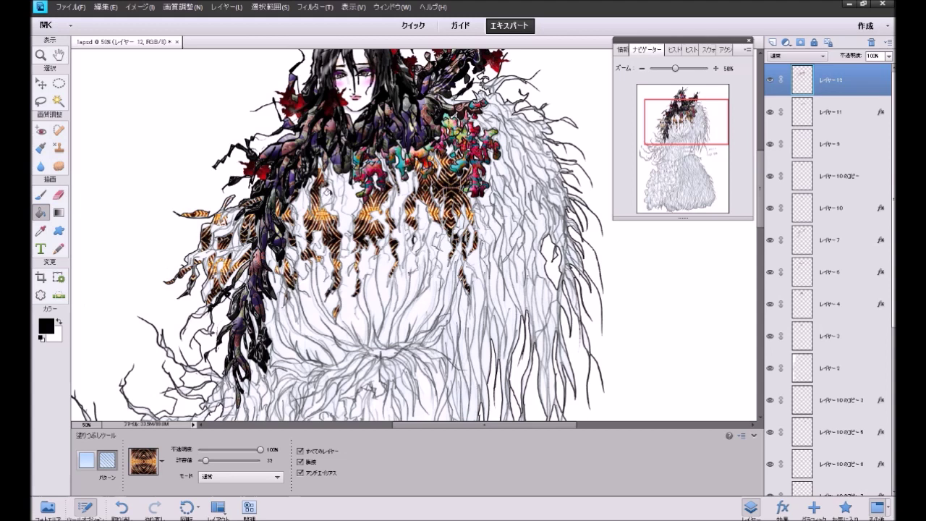
pyautogui.hotkey('ctrl', 'z')
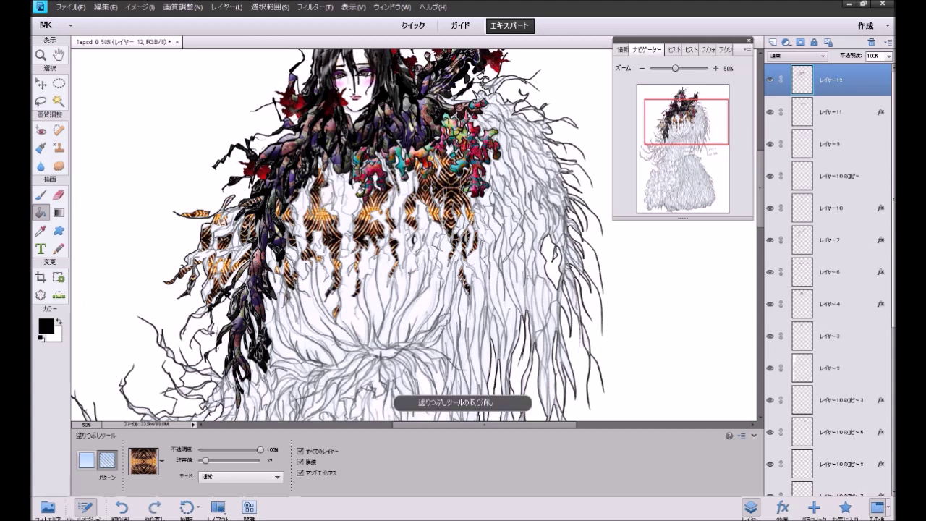
pyautogui.hotkey('ctrl', 'y')
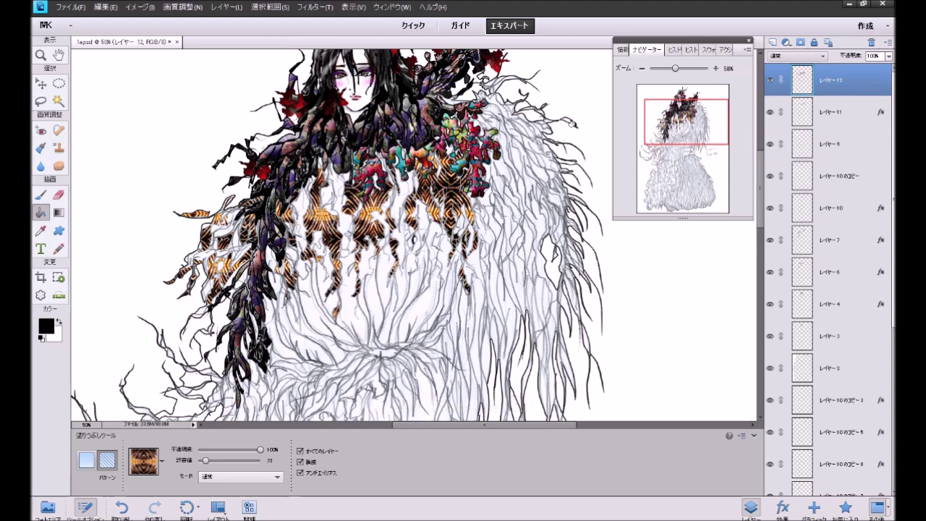
pyautogui.click(773, 42)
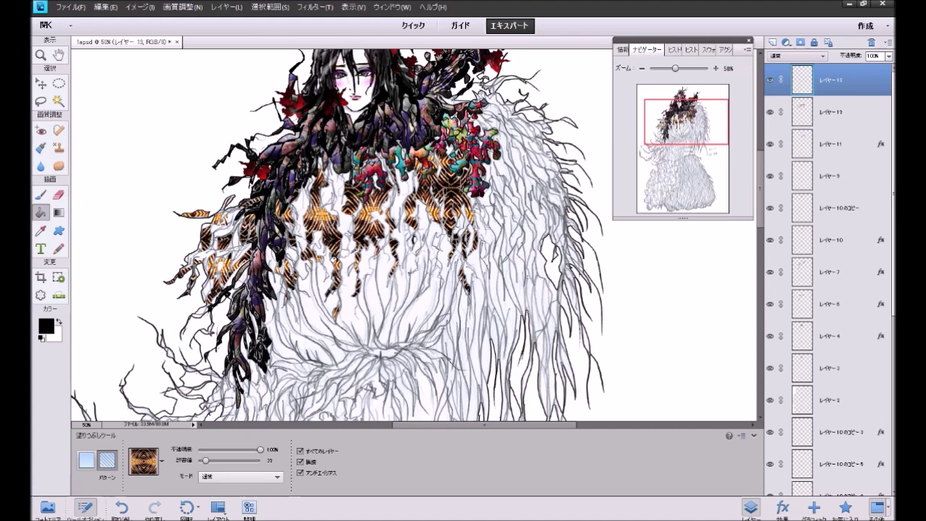
pyautogui.click(162, 460)
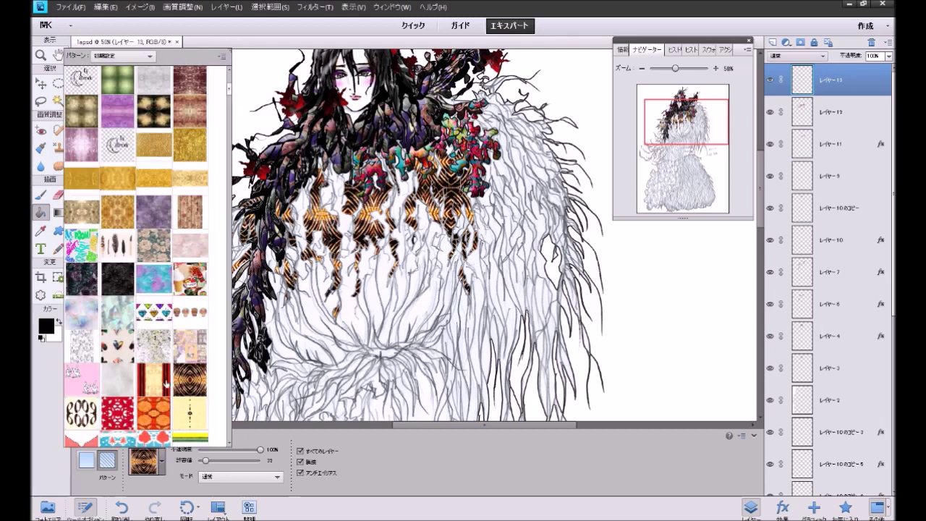
pyautogui.click(79, 275)
pyautogui.click(344, 214)
pyautogui.click(350, 211)
pyautogui.hotkey('ctrl', 'z')
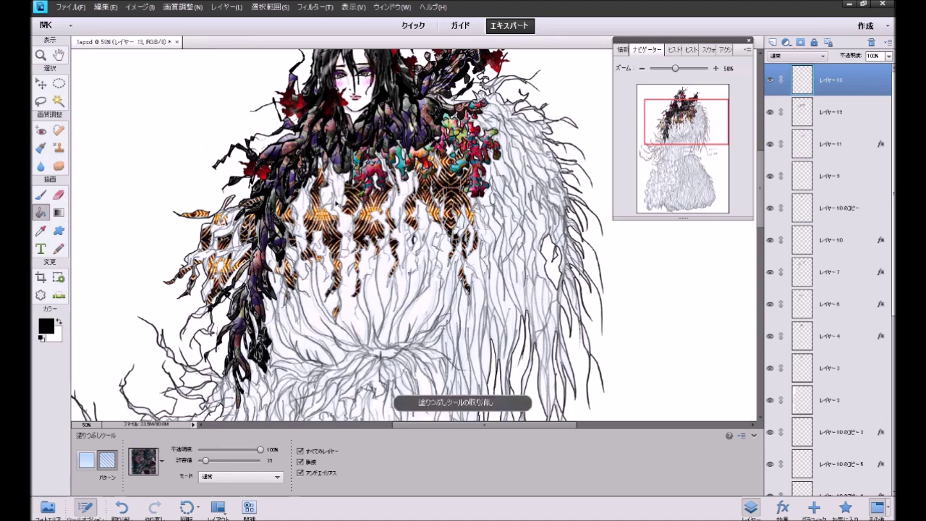
# Step: Choose the black hexagon mesh pattern and fill a feather strand at the centre of the chest, undoing the fill that extends to the waist
pyautogui.click(165, 455)
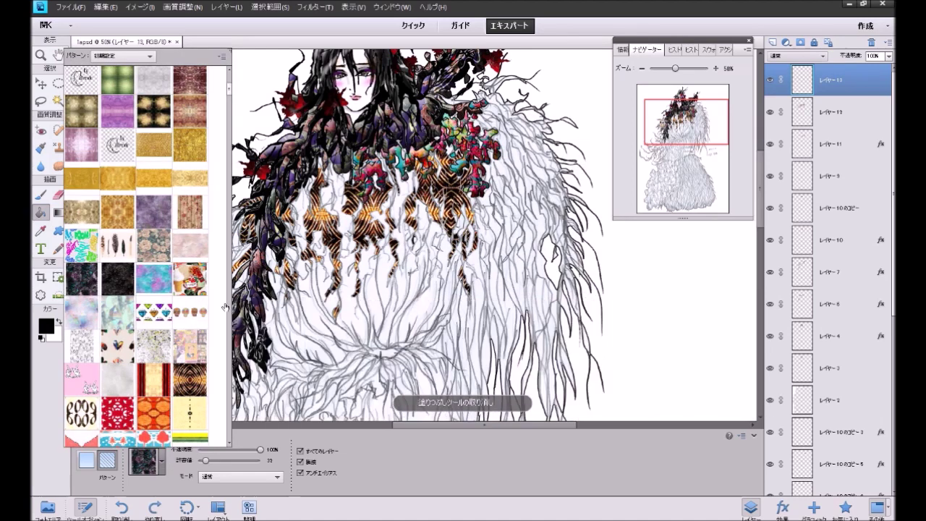
pyautogui.moveTo(230, 92); pyautogui.dragTo(229, 147)
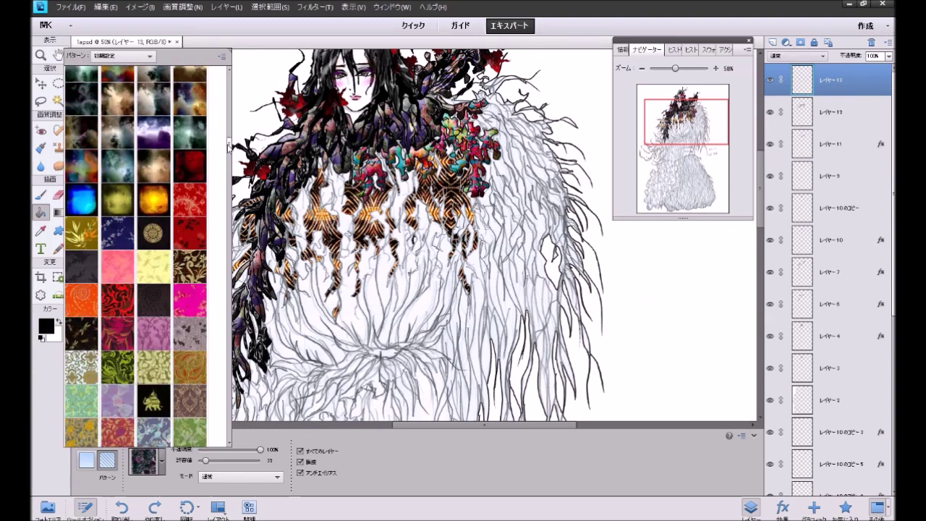
pyautogui.scroll(10, 229, 148)
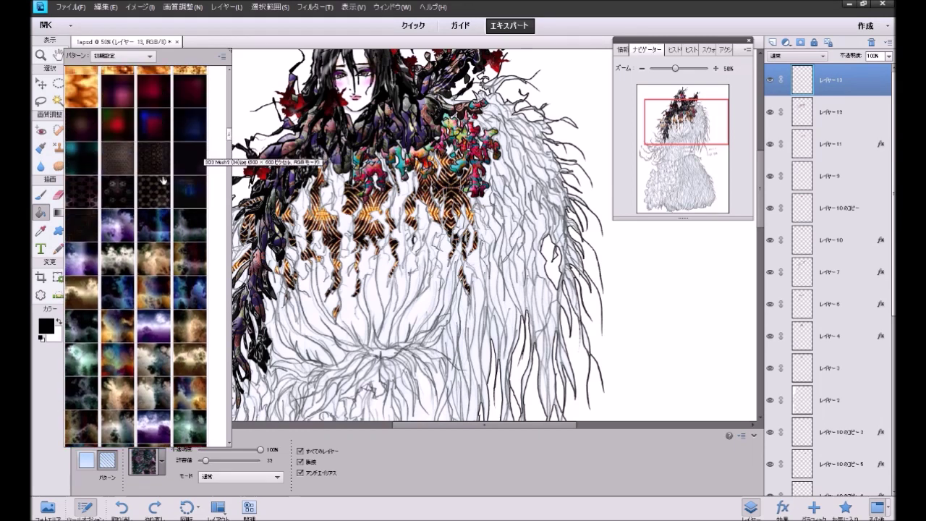
pyautogui.click(126, 194)
pyautogui.click(395, 199)
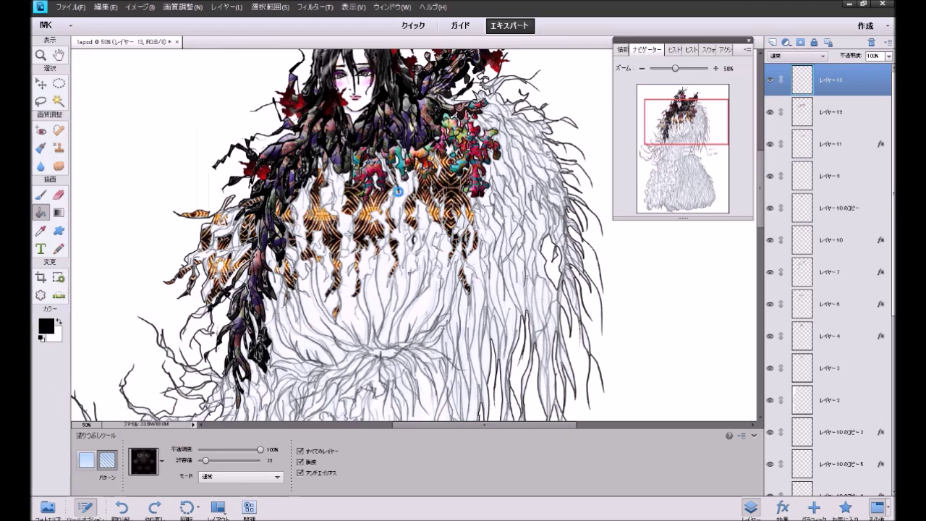
pyautogui.click(397, 185)
pyautogui.click(397, 230)
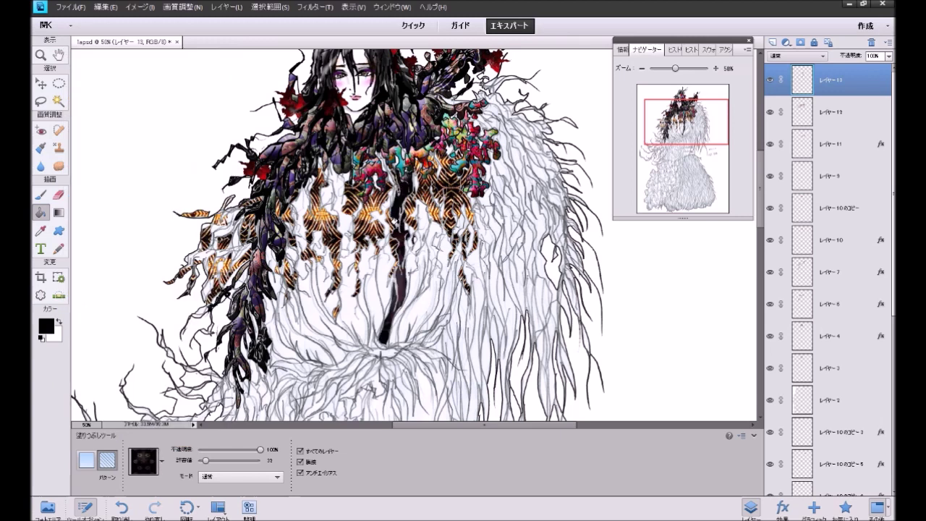
pyautogui.hotkey('ctrl', 'z')
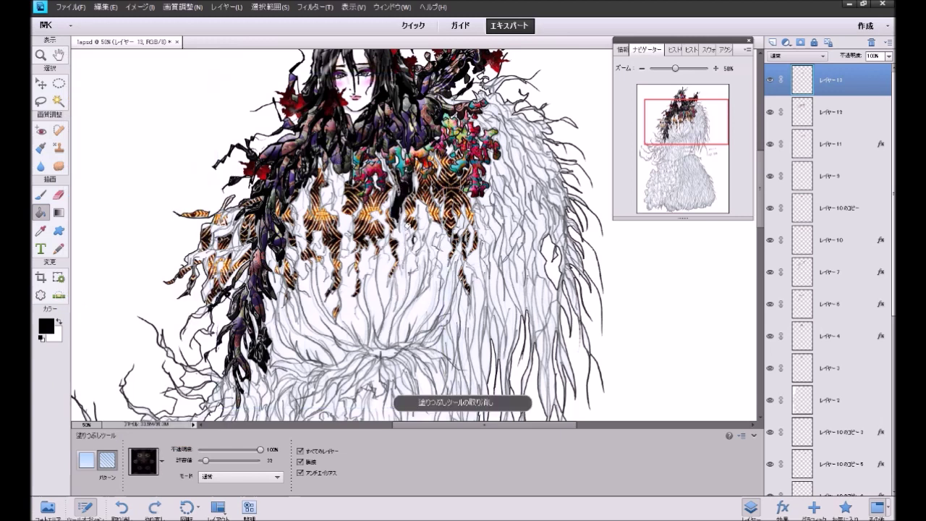
# Step: Fill the gaps between the orange-patterned chest feathers with the black mesh pattern, undoing the fill that runs down to the waist
pyautogui.click(420, 217)
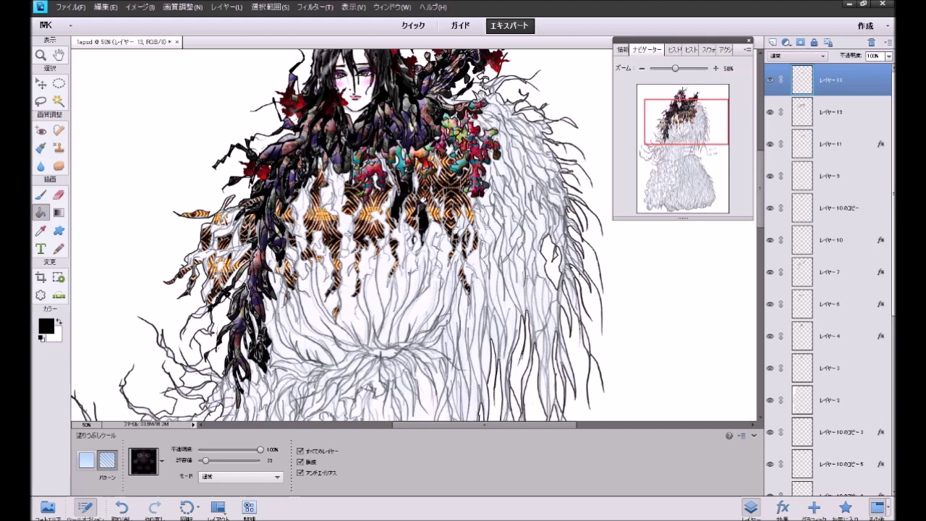
pyautogui.click(379, 212)
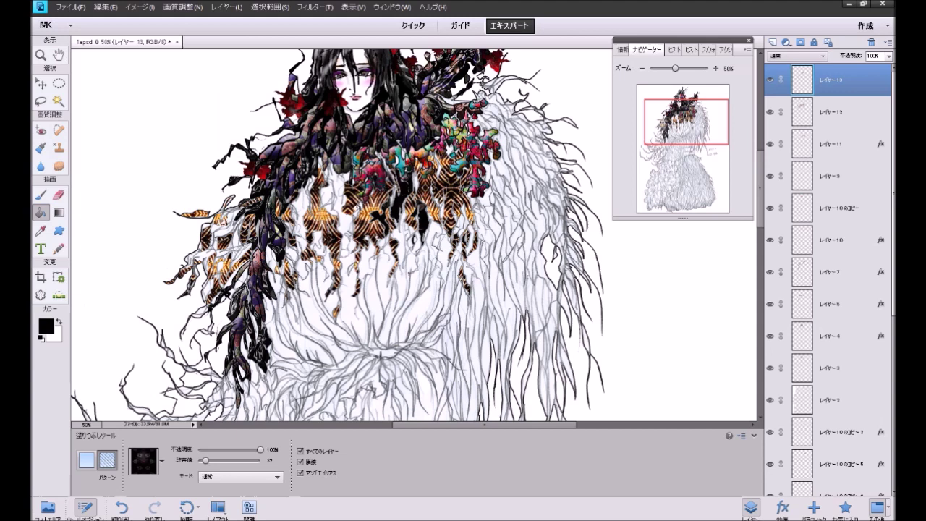
pyautogui.click(342, 219)
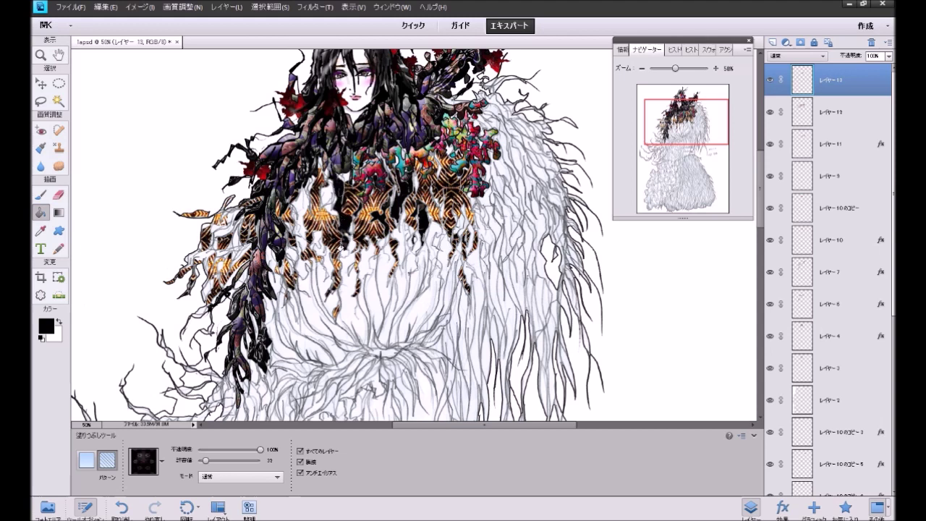
pyautogui.click(327, 194)
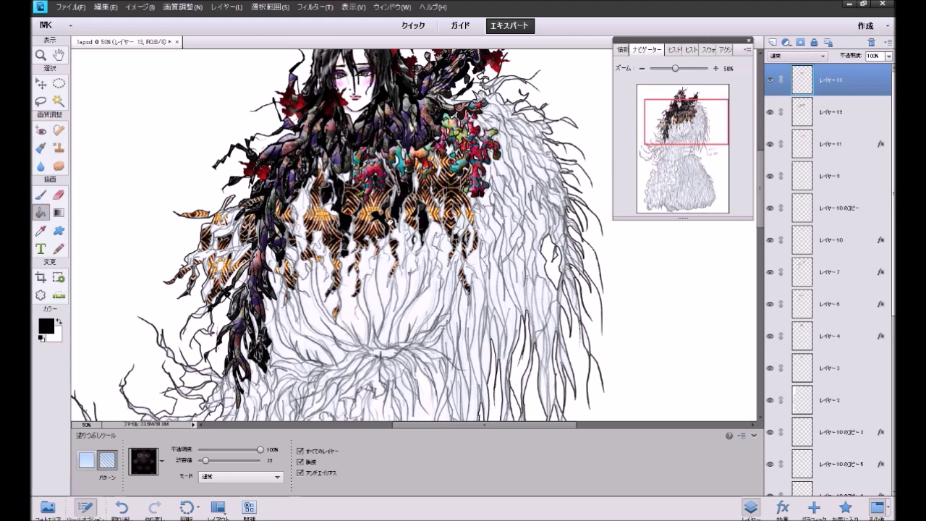
pyautogui.click(384, 233)
pyautogui.click(404, 242)
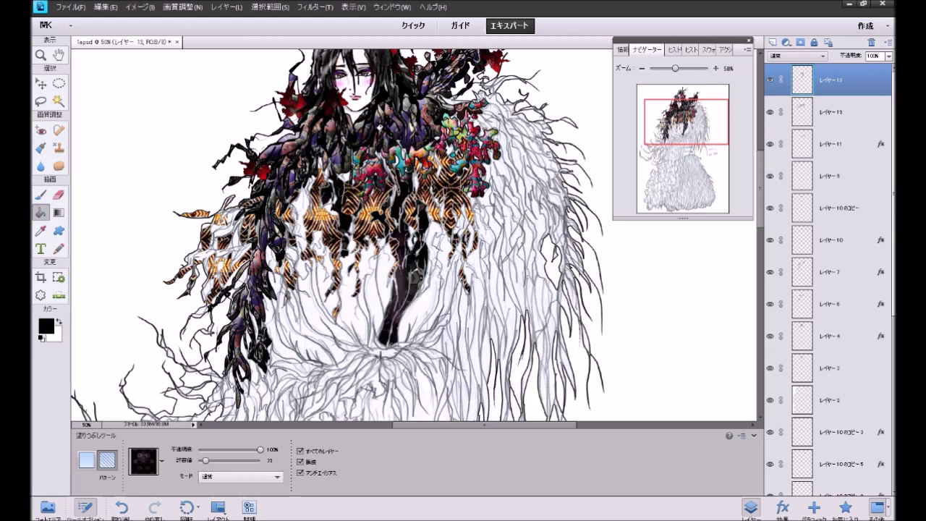
pyautogui.hotkey('ctrl', 'z')
pyautogui.click(438, 226)
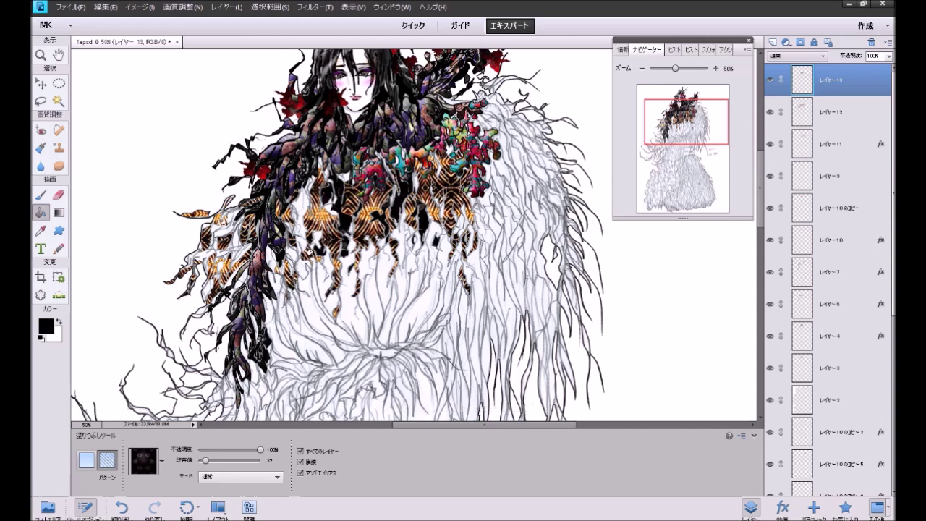
# Step: Fill the blank feather shapes from the left chest out to the left sleeve tips with the black mesh pattern
pyautogui.click(313, 253)
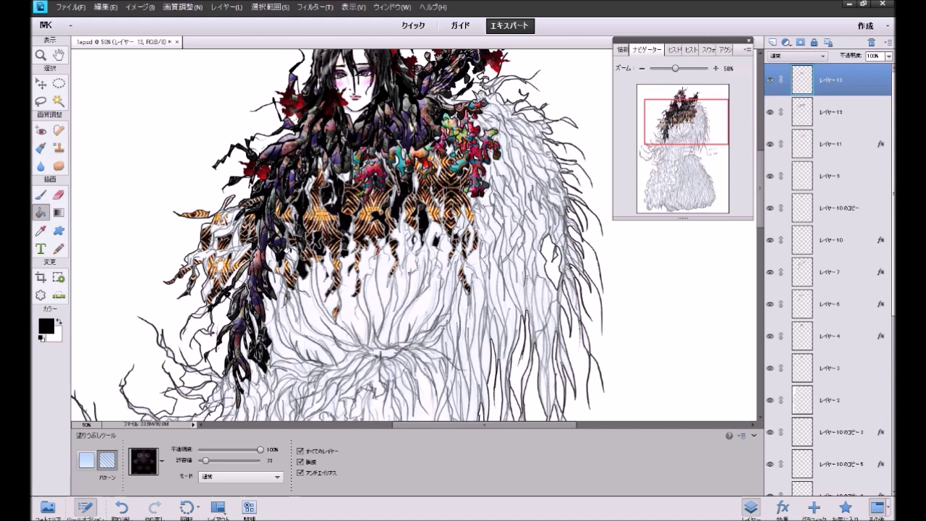
pyautogui.click(275, 280)
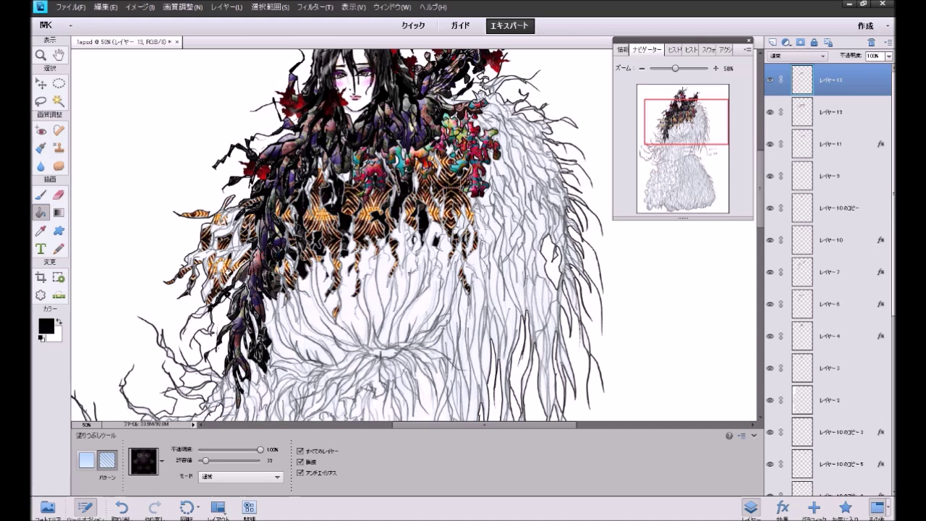
pyautogui.click(230, 278)
pyautogui.click(197, 311)
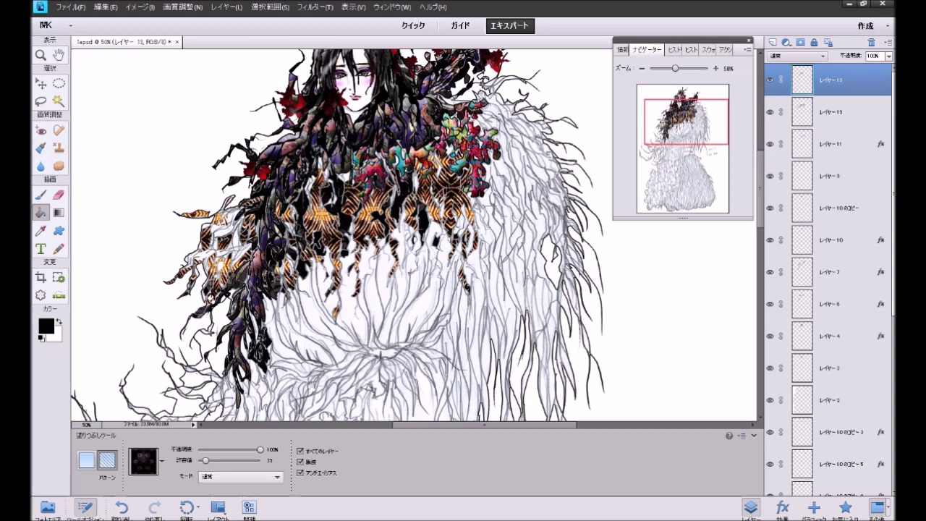
pyautogui.click(203, 253)
pyautogui.click(188, 255)
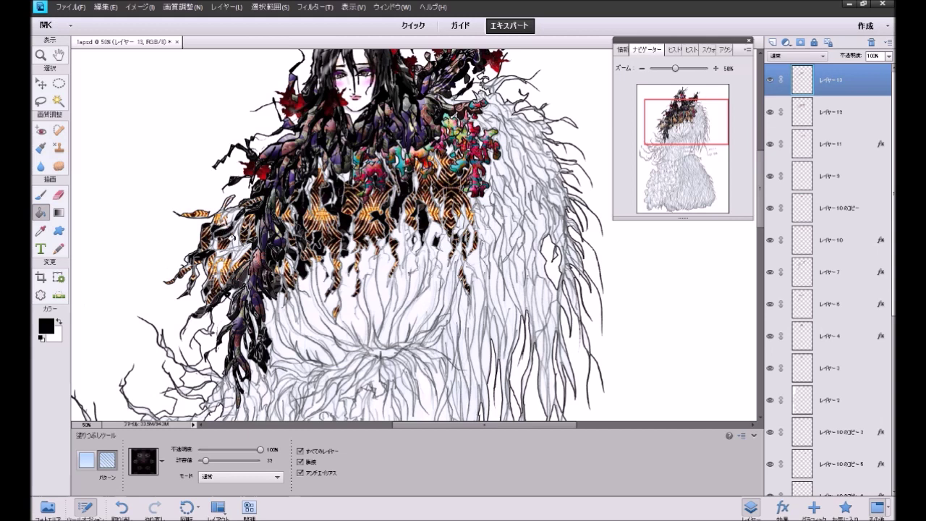
pyautogui.click(236, 250)
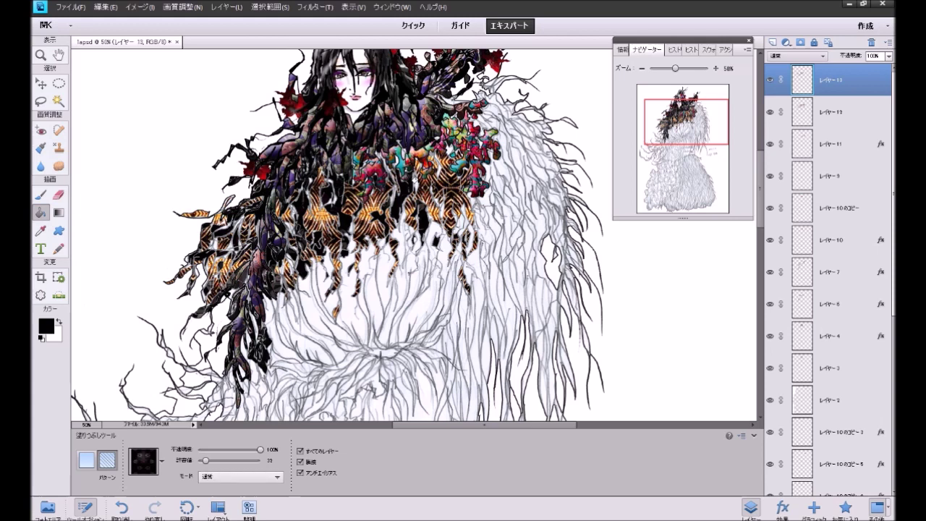
# Step: Fill the blank feather strands on the right side of the orange chest band with the black mesh pattern
pyautogui.click(432, 240)
pyautogui.click(425, 277)
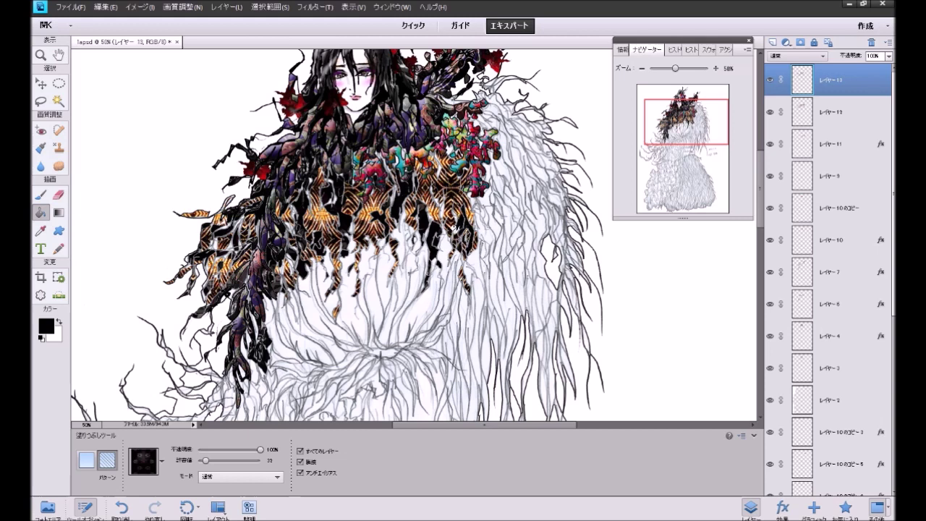
pyautogui.click(453, 215)
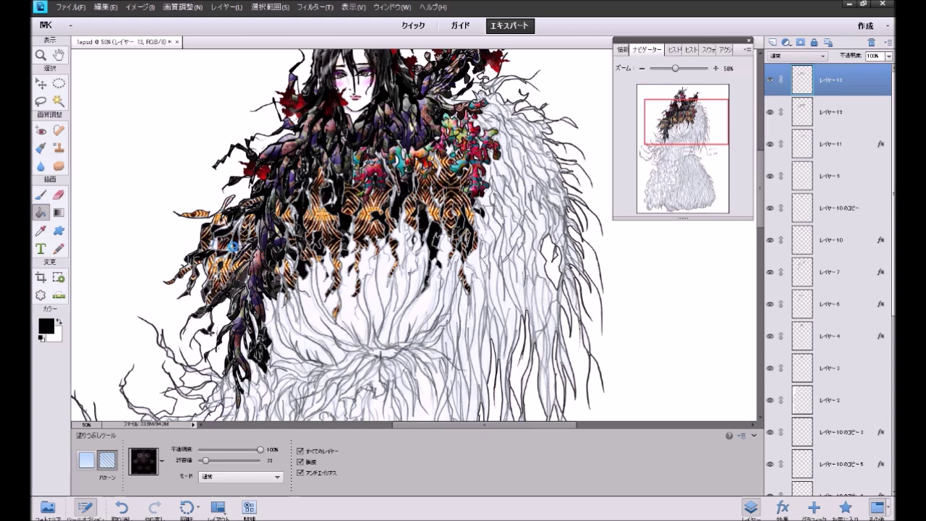
# Step: Apply the メタリック (metallic) style from the favorites to the black mesh layer, レイヤー 13
pyautogui.click(845, 507)
pyautogui.click(870, 126)
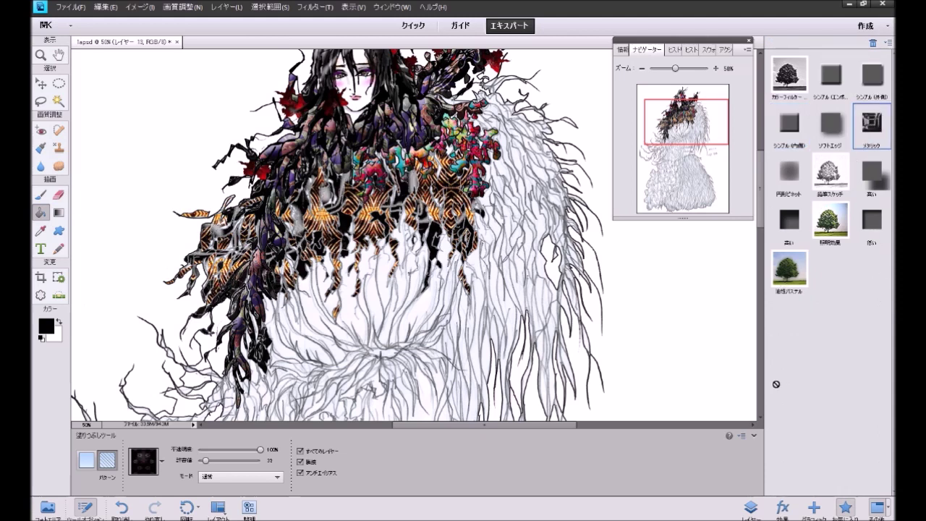
pyautogui.click(751, 506)
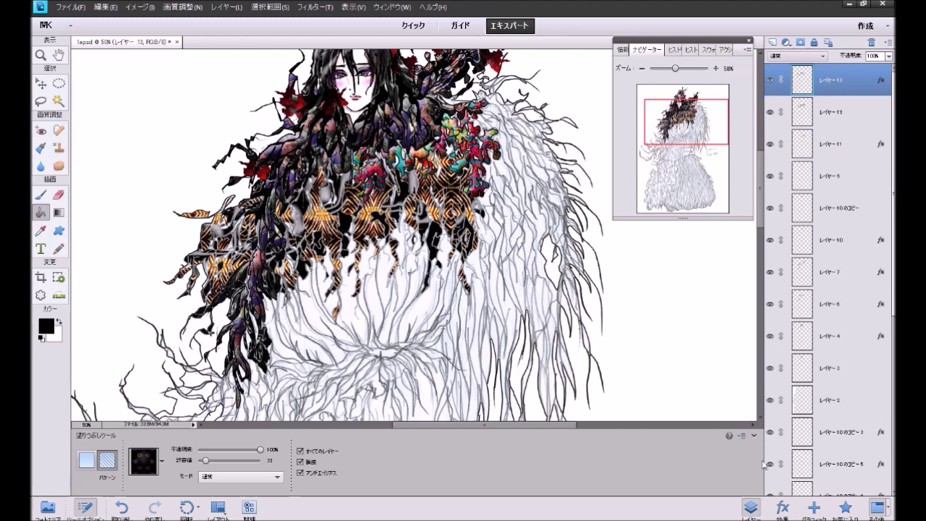
# Step: Apply the 低い (low) style from the favorites to the orange-patterned layer, レイヤー 12
pyautogui.click(841, 115)
pyautogui.click(847, 510)
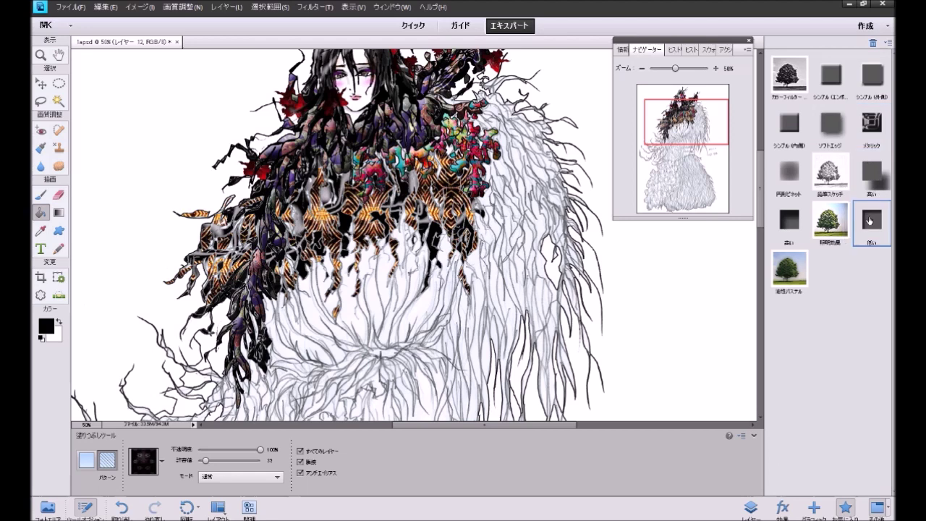
pyautogui.click(865, 225)
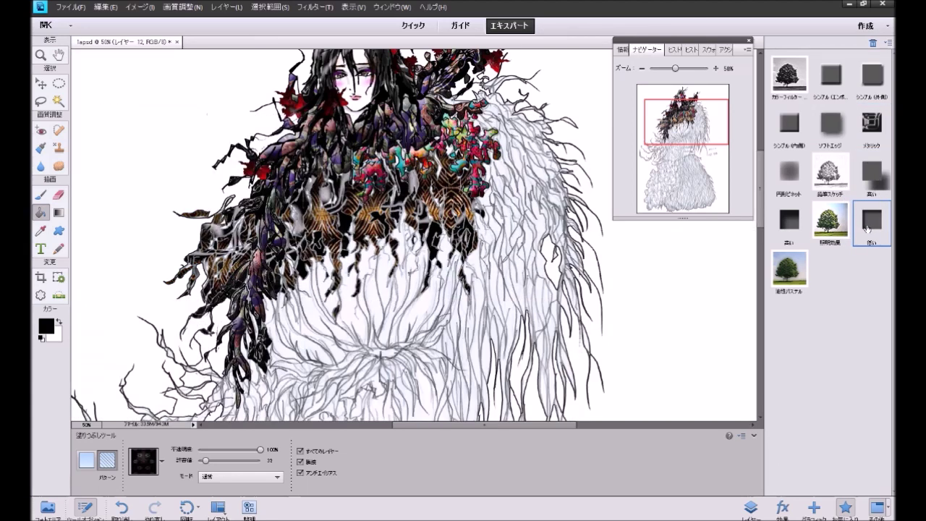
# Step: Select the line-art layer, レイヤー 1, at the base of the layer stack
pyautogui.click(751, 508)
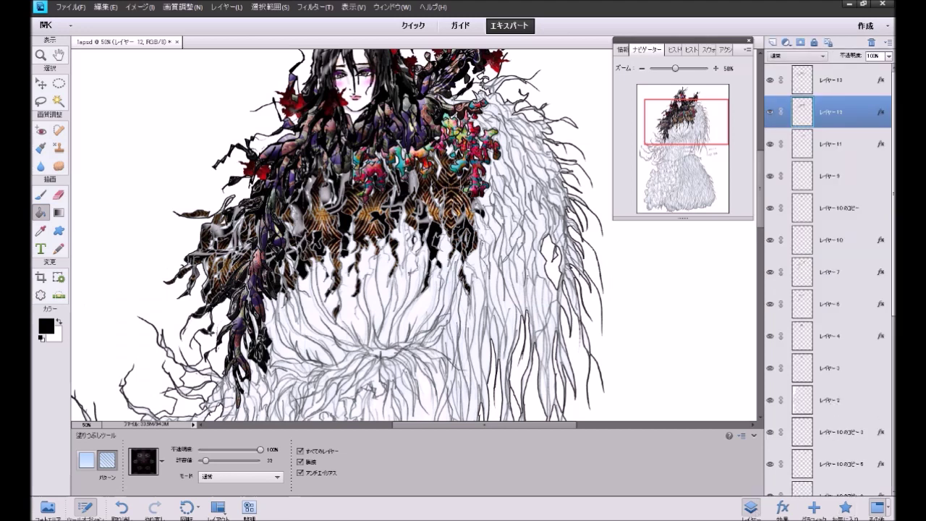
pyautogui.scroll(-5, 856, 449)
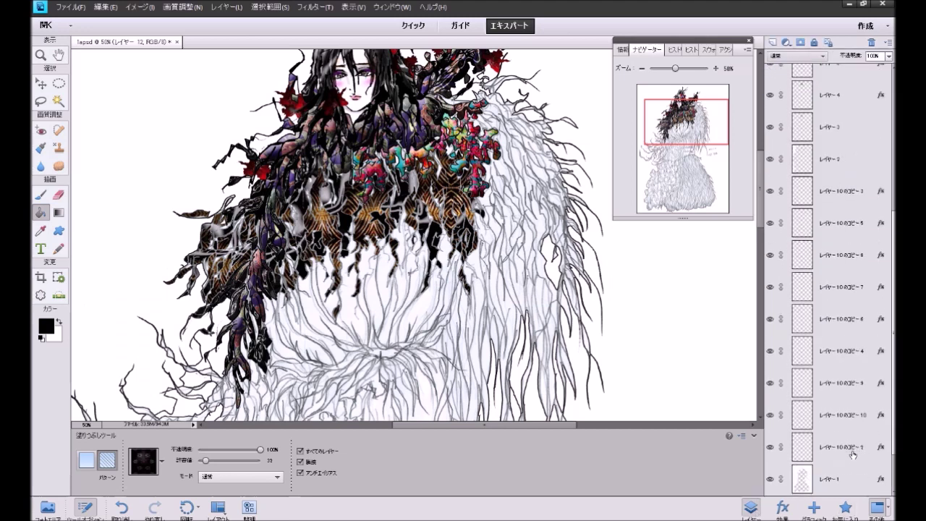
pyautogui.click(847, 483)
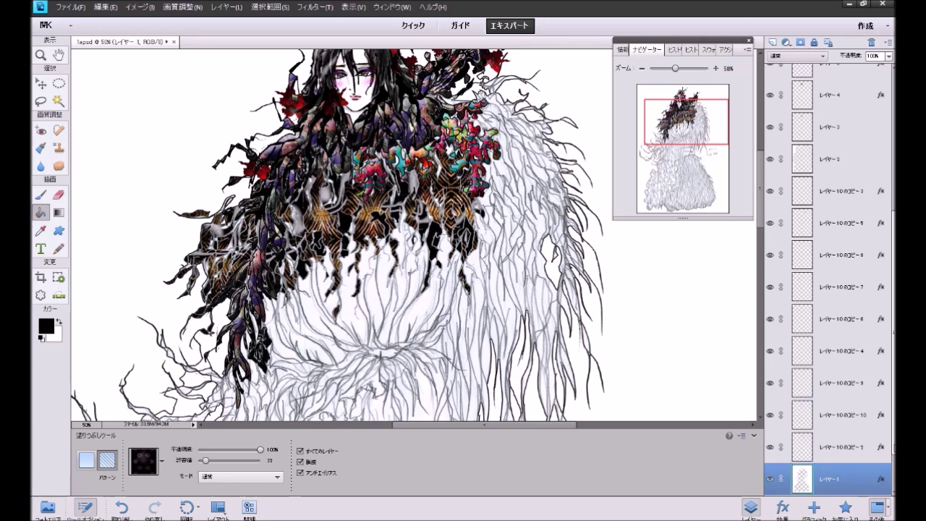
# Step: Paint black with the Brush tool on レイヤー 5, beneath the line art, behind the chest and orange-patterned band
pyautogui.moveTo(892, 449); pyautogui.dragTo(891, 483)
pyautogui.click(860, 453)
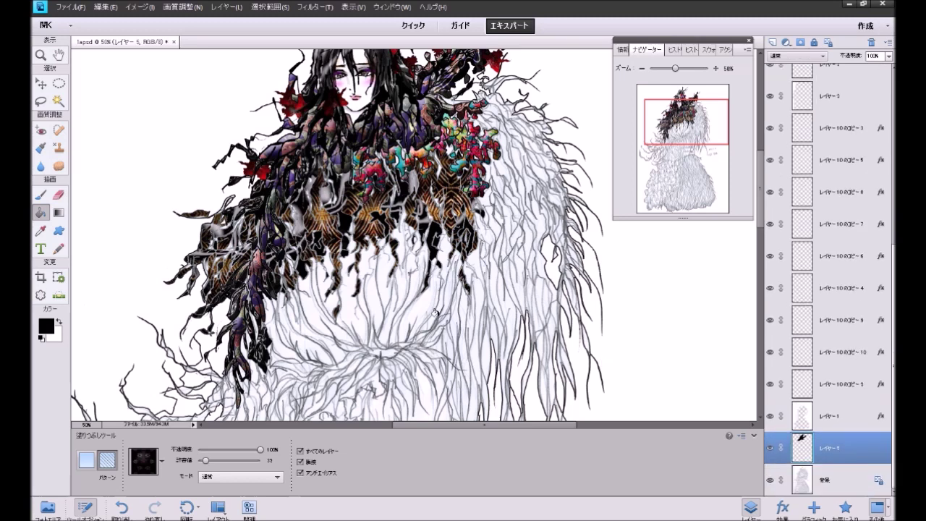
pyautogui.click(39, 195)
pyautogui.moveTo(244, 471); pyautogui.dragTo(235, 471)
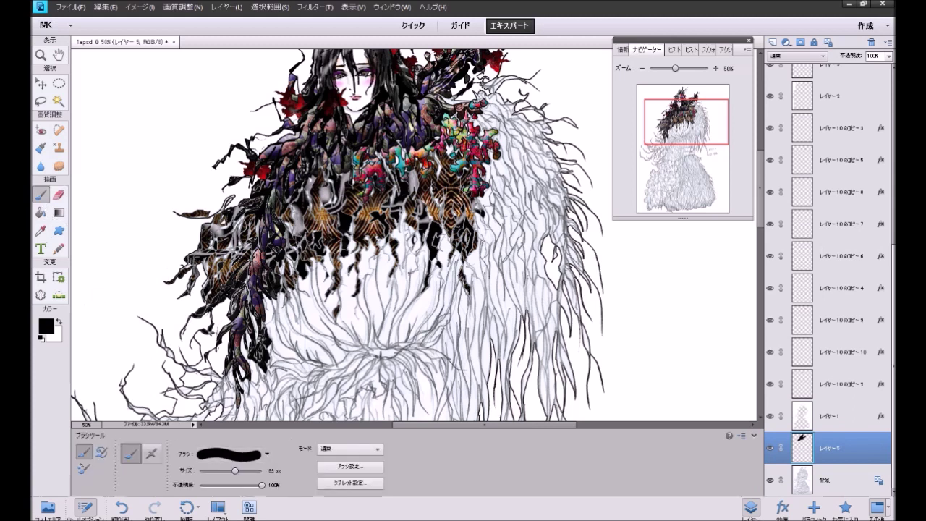
pyautogui.moveTo(324, 172)
pyautogui.mouseDown()
pyautogui.moveTo(377, 161)
pyautogui.moveTo(397, 177)
pyautogui.moveTo(426, 173)
pyautogui.moveTo(444, 159)
pyautogui.moveTo(460, 174)
pyautogui.moveTo(467, 134)
pyautogui.moveTo(441, 101)
pyautogui.moveTo(464, 100)
pyautogui.mouseUp()
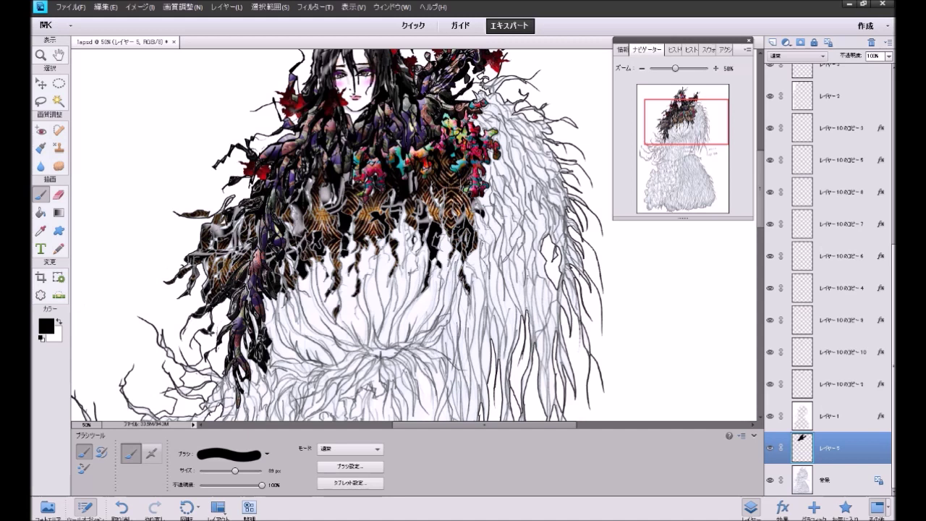
pyautogui.moveTo(369, 178)
pyautogui.mouseDown()
pyautogui.moveTo(348, 198)
pyautogui.moveTo(368, 187)
pyautogui.moveTo(437, 194)
pyautogui.moveTo(426, 213)
pyautogui.moveTo(407, 187)
pyautogui.moveTo(350, 225)
pyautogui.moveTo(335, 218)
pyautogui.moveTo(200, 334)
pyautogui.moveTo(181, 318)
pyautogui.moveTo(209, 290)
pyautogui.moveTo(192, 253)
pyautogui.moveTo(167, 270)
pyautogui.moveTo(213, 209)
pyautogui.moveTo(231, 282)
pyautogui.moveTo(253, 232)
pyautogui.moveTo(259, 277)
pyautogui.moveTo(308, 188)
pyautogui.moveTo(318, 199)
pyautogui.moveTo(334, 186)
pyautogui.mouseUp()
pyautogui.moveTo(257, 198); pyautogui.dragTo(248, 203)
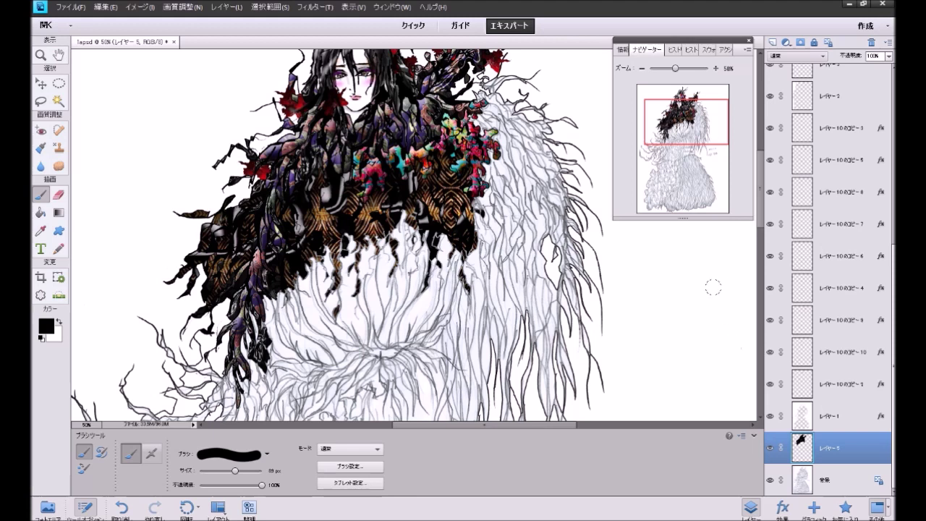
# Step: Select the orange-patterned layer, レイヤー 12, and compare the chest band with that layer hidden and shown
pyautogui.moveTo(675, 116); pyautogui.dragTo(675, 107)
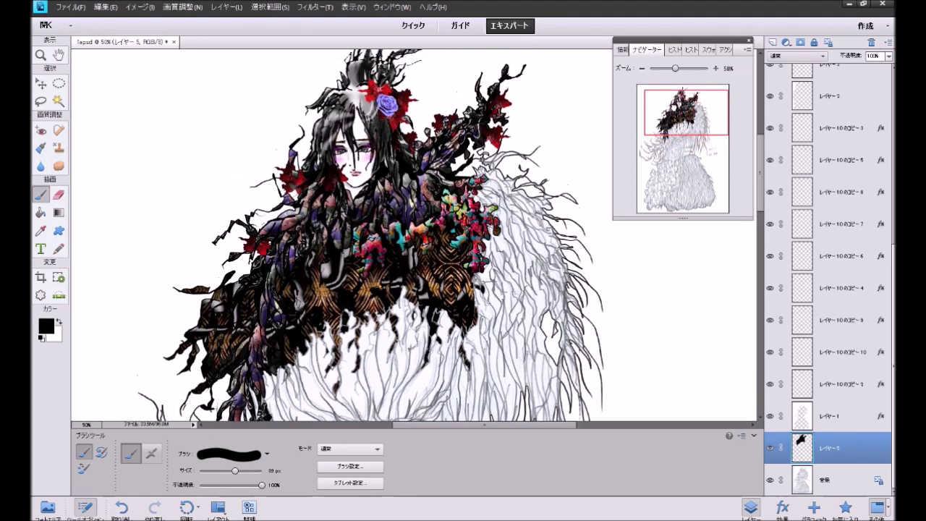
pyautogui.moveTo(674, 107); pyautogui.dragTo(674, 110)
pyautogui.scroll(-2, 417, 235)
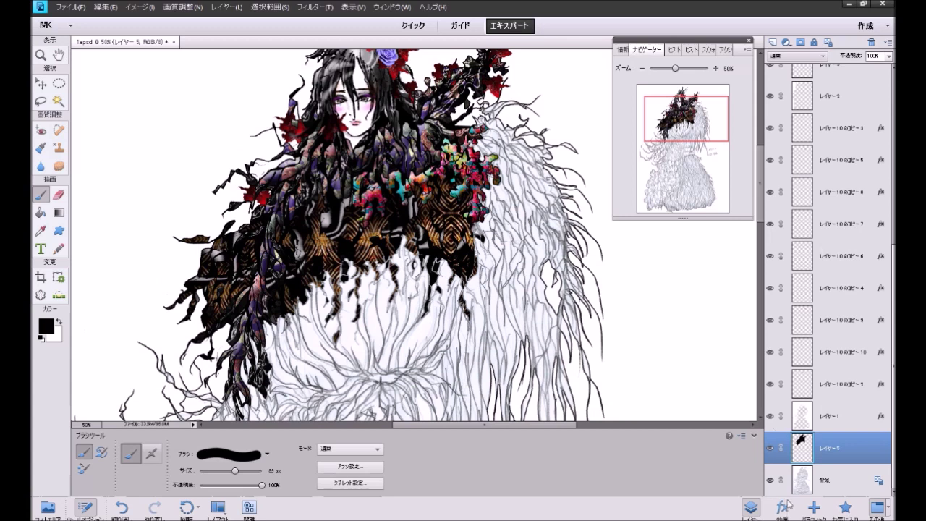
pyautogui.scroll(5, 888, 217)
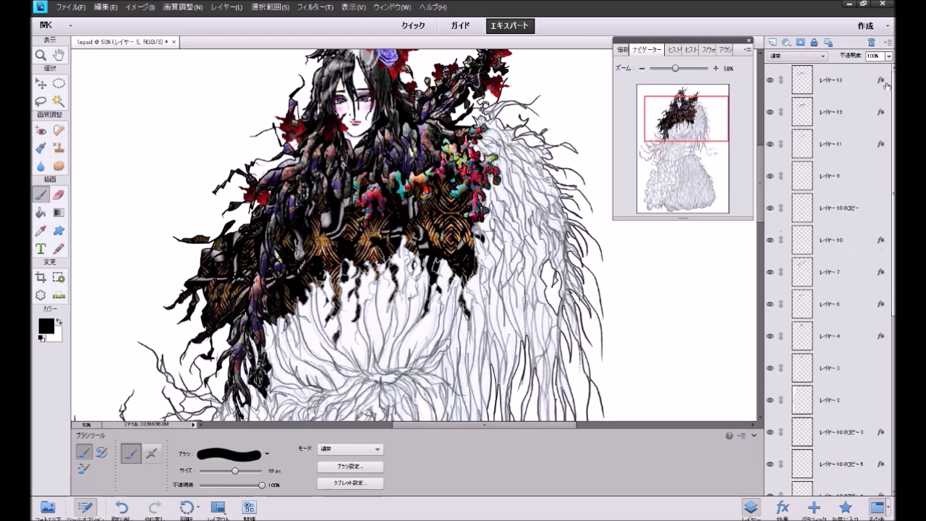
pyautogui.click(823, 121)
pyautogui.click(769, 113)
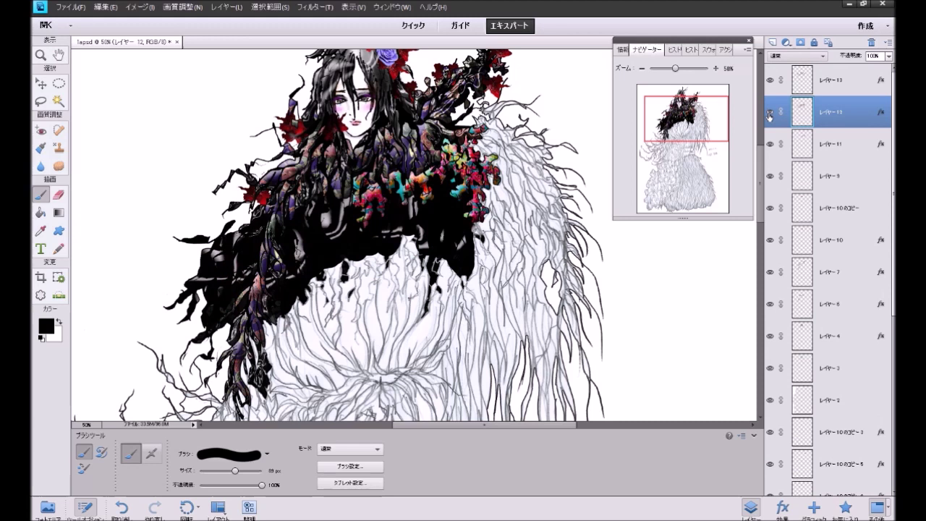
pyautogui.click(769, 113)
# Step: Try the 油性パステル (oil pastel) and 照明効果 (lighting) effects from the favorites, undoing each one
pyautogui.click(845, 508)
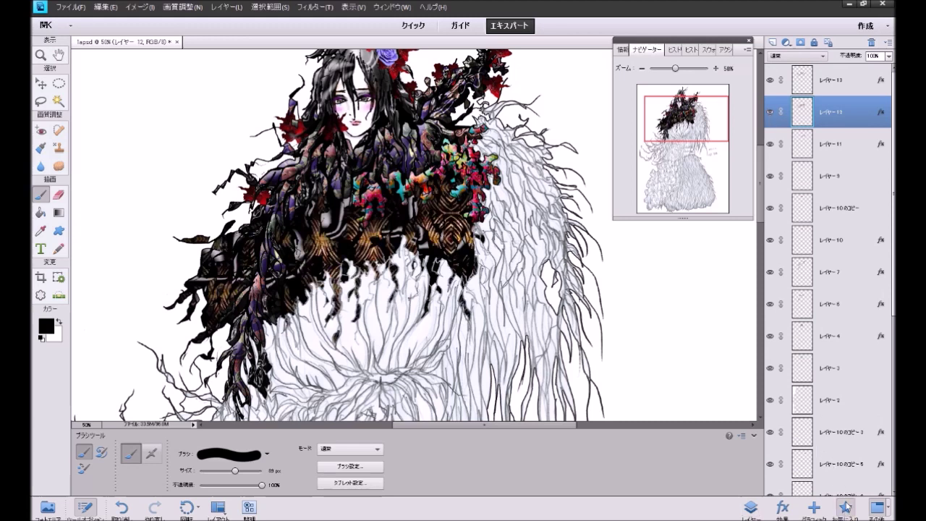
pyautogui.doubleClick(789, 274)
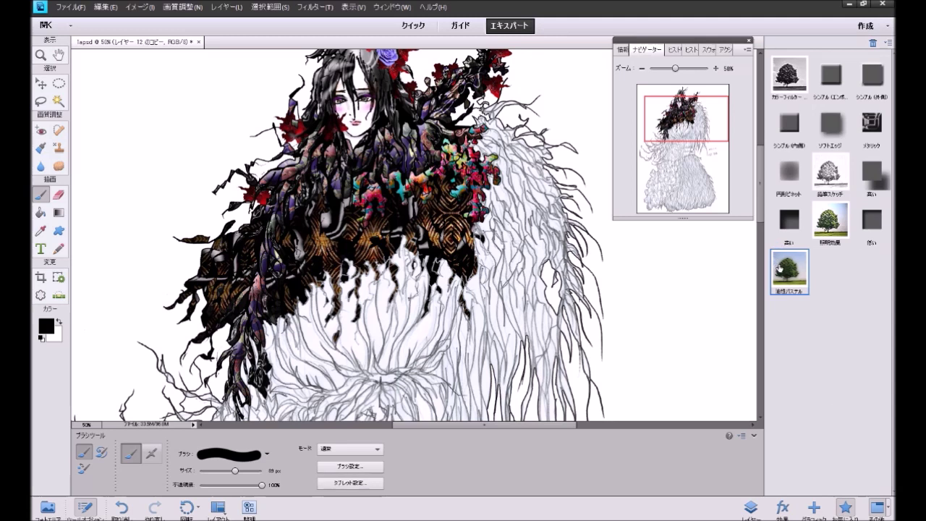
pyautogui.hotkey('ctrl', 'z')
pyautogui.click(830, 225)
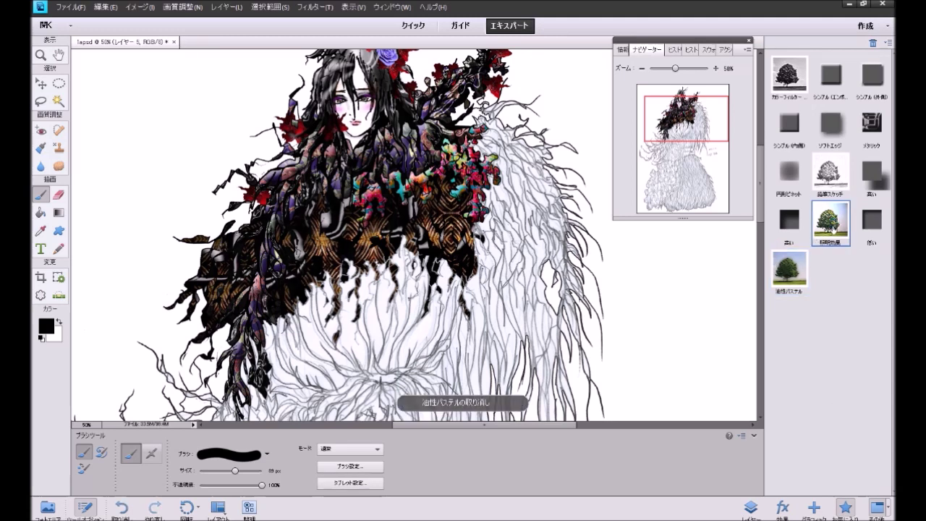
pyautogui.hotkey('ctrl', 'z')
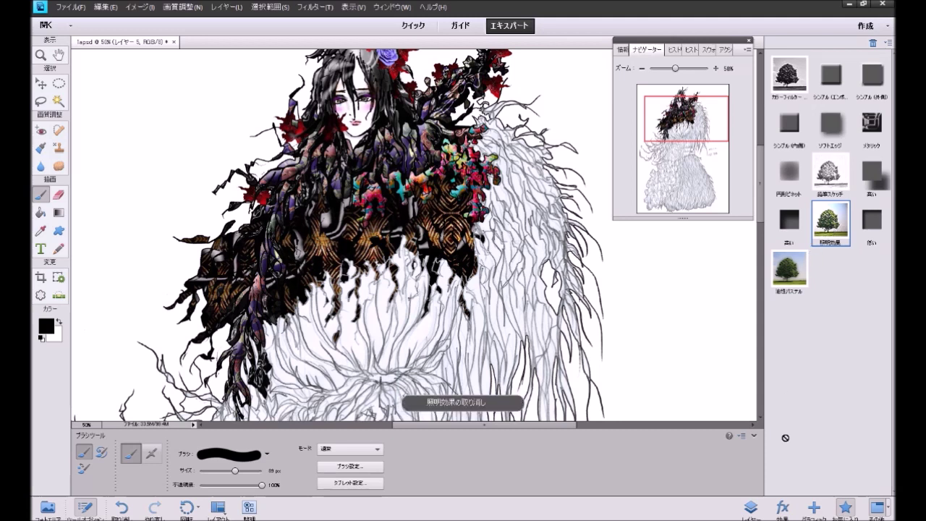
# Step: Apply the 照明効果 (lighting) effect from the favorites to the orange-patterned layer, レイヤー 12
pyautogui.click(750, 508)
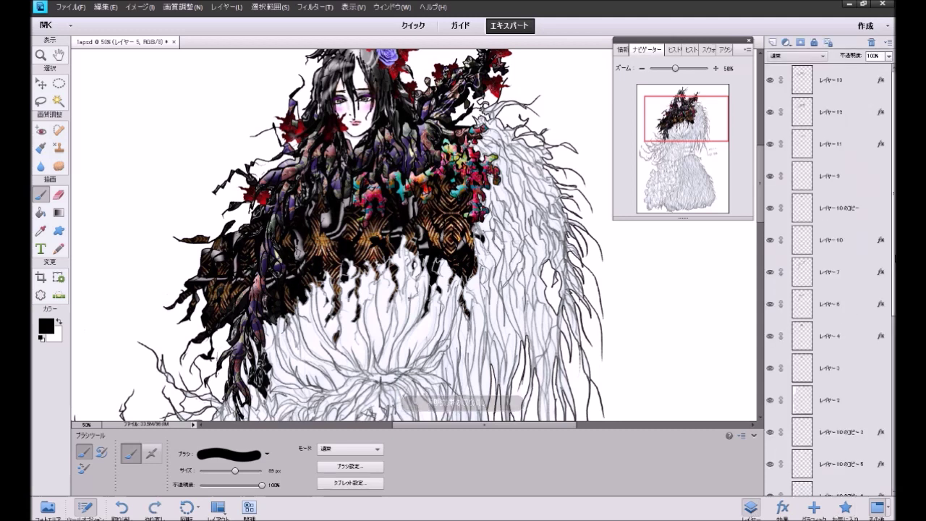
pyautogui.click(839, 115)
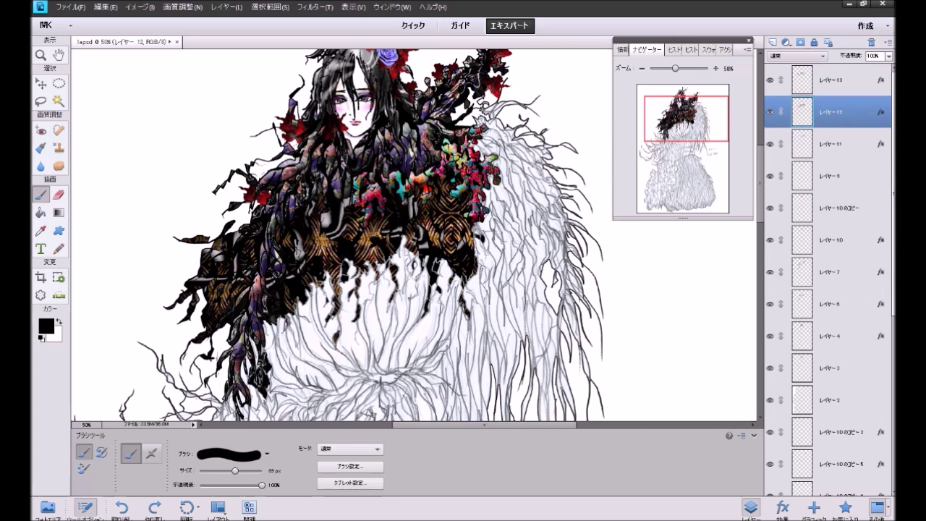
pyautogui.click(845, 508)
pyautogui.doubleClick(831, 221)
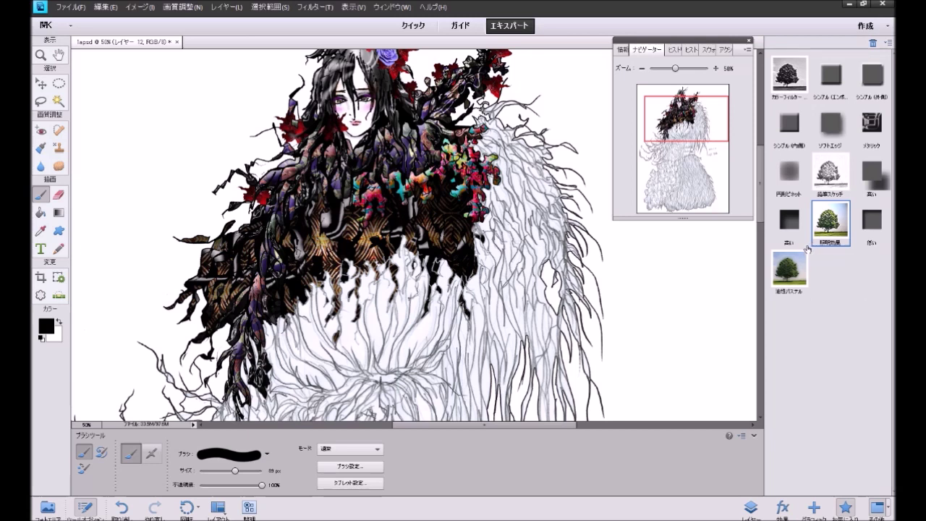
# Step: Try the 円形ビネット (circular vignette) favorite on レイヤー 12 and undo it
pyautogui.click(791, 187)
pyautogui.hotkey('ctrl', 'z')
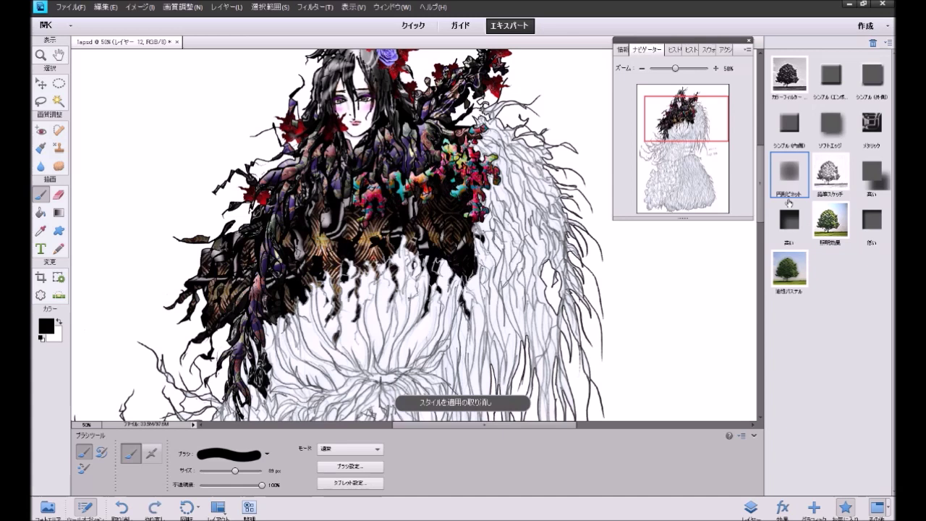
pyautogui.moveTo(674, 121); pyautogui.dragTo(671, 117)
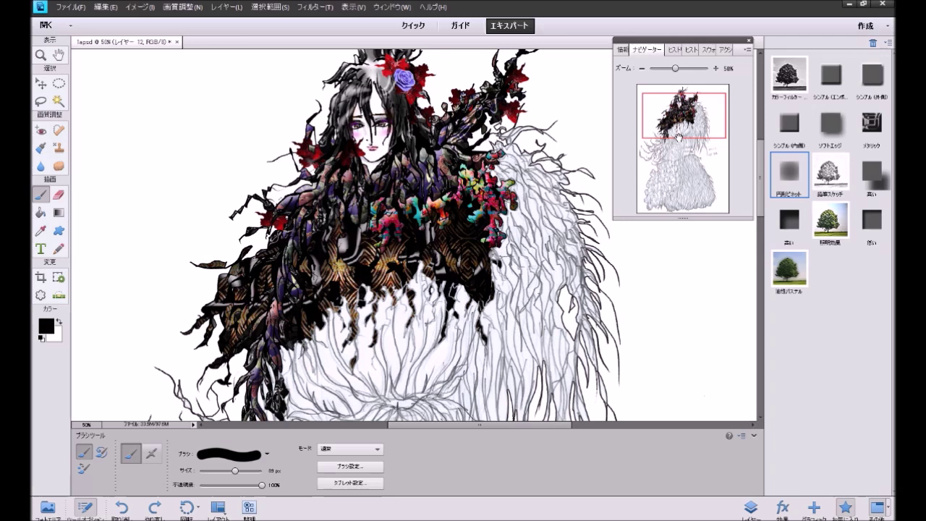
# Step: Duplicate the red leaf from the raised feather branch and place copies on the shoulder beside the flowers and across the chest
pyautogui.click(751, 506)
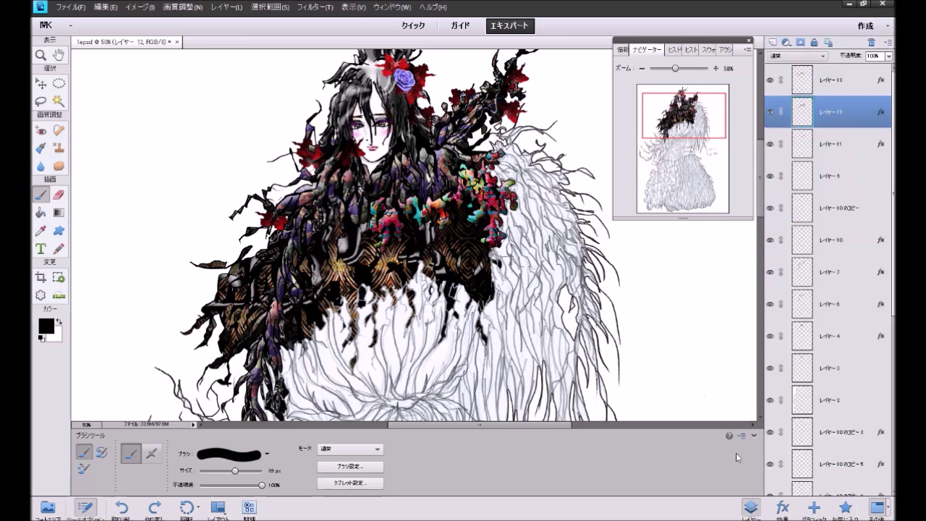
pyautogui.click(41, 84)
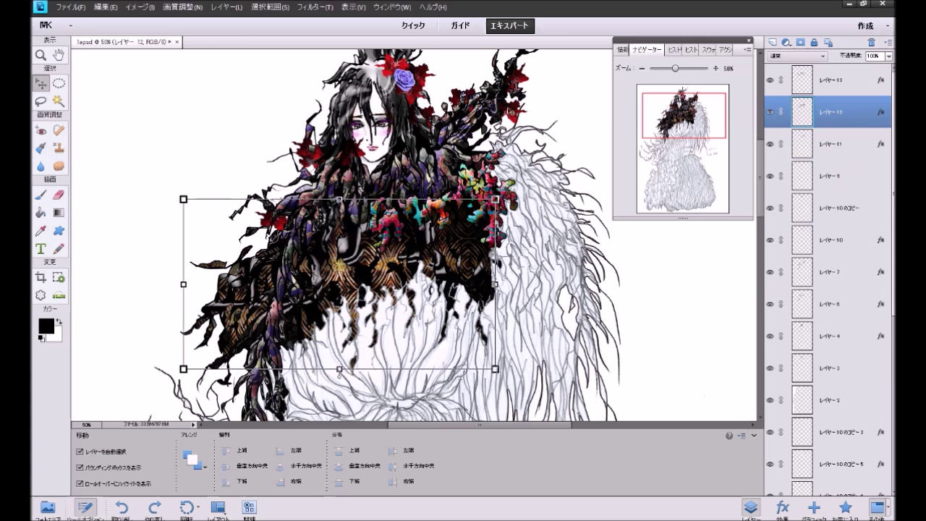
pyautogui.click(511, 112)
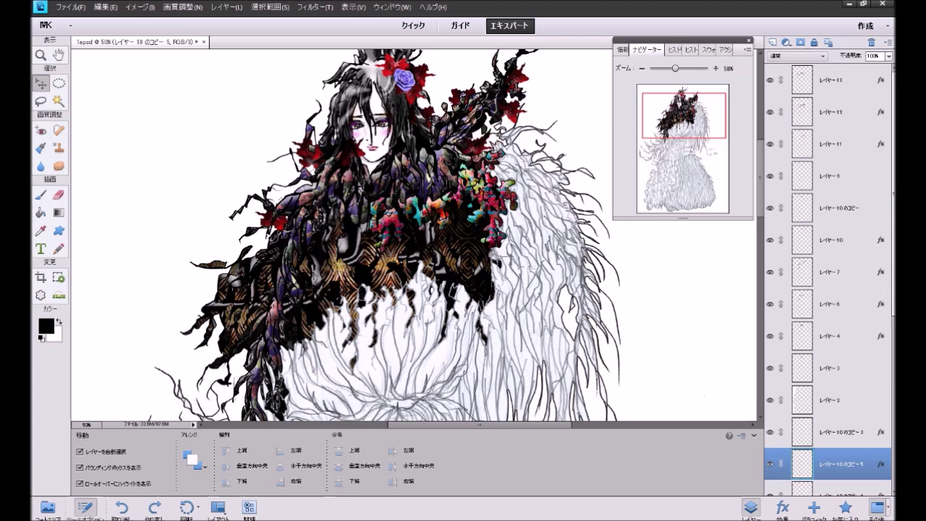
pyautogui.click(477, 152)
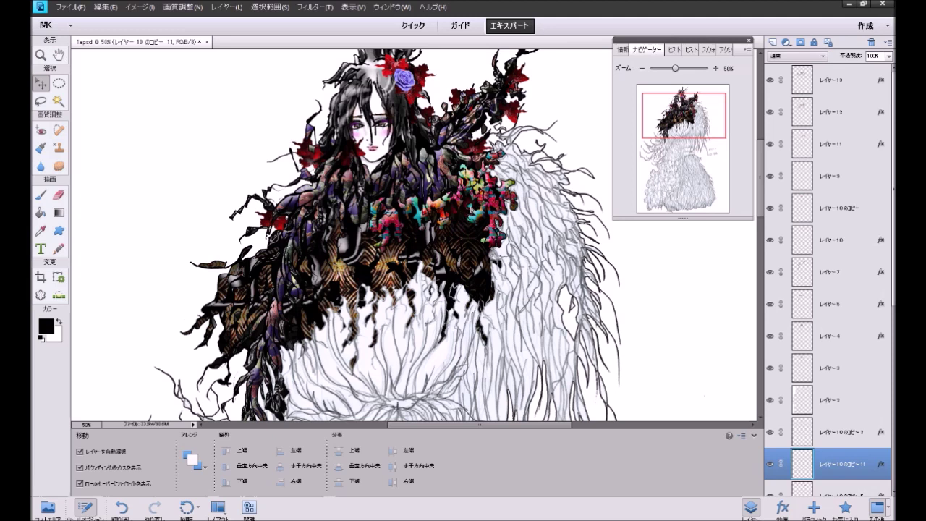
pyautogui.moveTo(469, 207); pyautogui.dragTo(467, 204)
pyautogui.hotkey('ctrl', 'j')
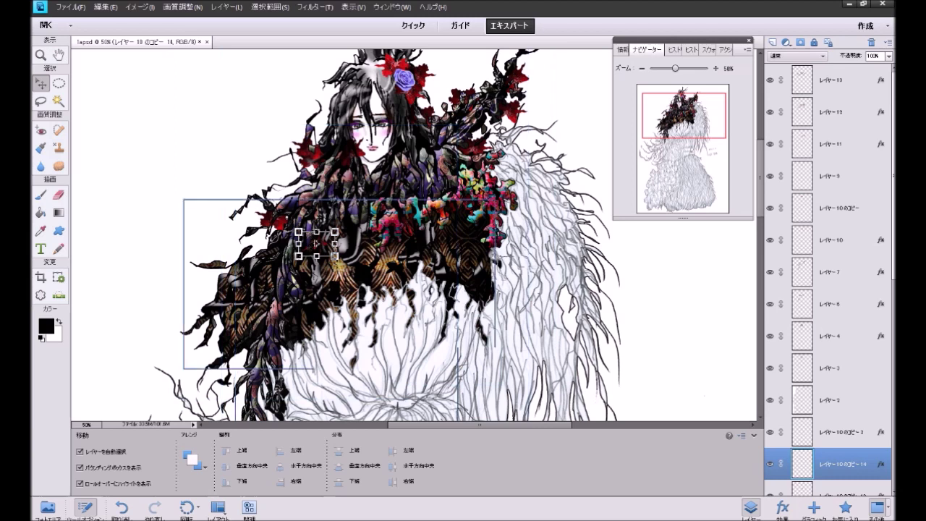
pyautogui.keyDown('alt'); pyautogui.moveTo(316, 245); pyautogui.dragTo(302, 246); pyautogui.keyUp('alt')
pyautogui.click(303, 246)
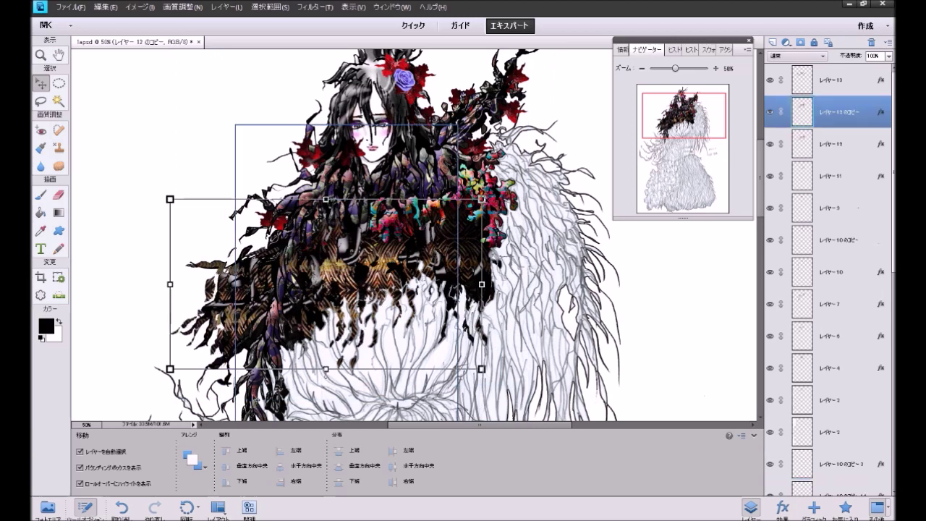
pyautogui.hotkey('ctrl', 'z')
# Step: Duplicate the red leaf from the left shoulder, rotate a copy onto the sleeve's outer edge, and add another on the hanging strands below
pyautogui.click(273, 217)
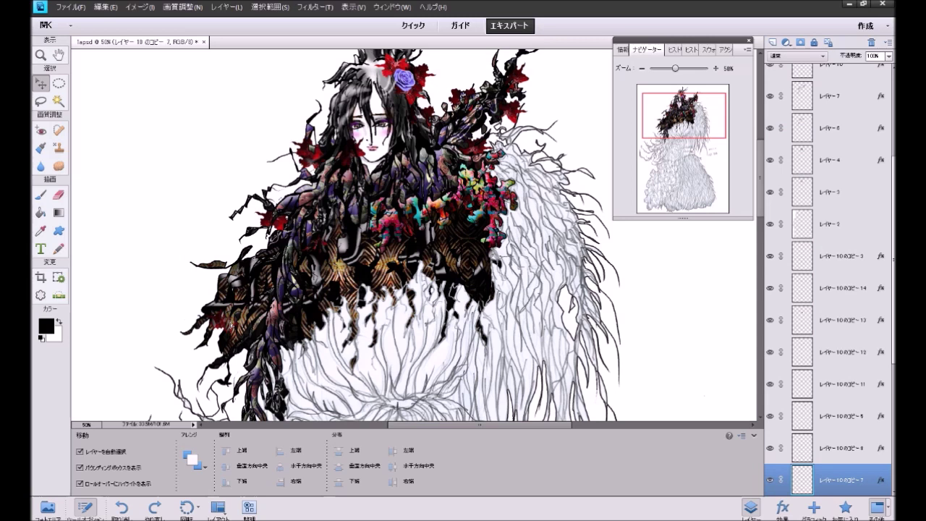
pyautogui.moveTo(230, 326)
pyautogui.mouseDown()
pyautogui.moveTo(244, 334)
pyautogui.moveTo(232, 309)
pyautogui.moveTo(219, 327)
pyautogui.mouseUp()
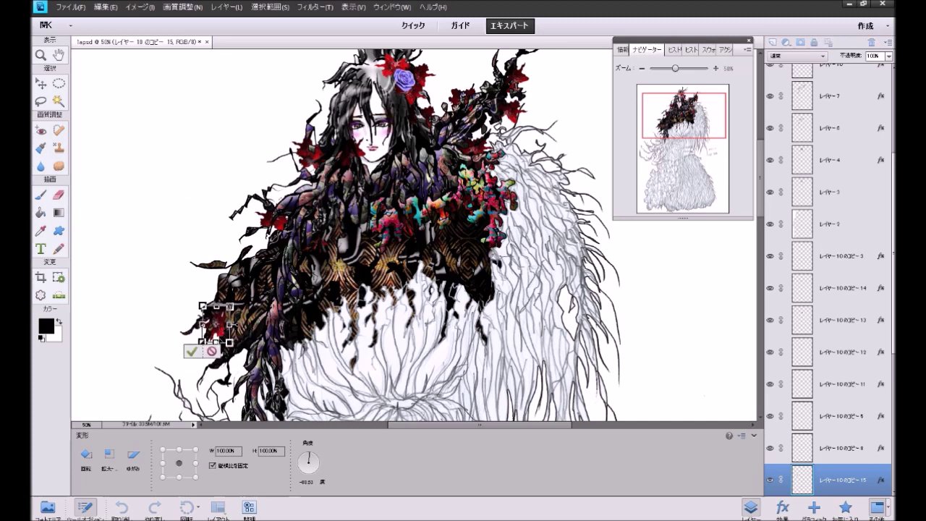
pyautogui.click(192, 351)
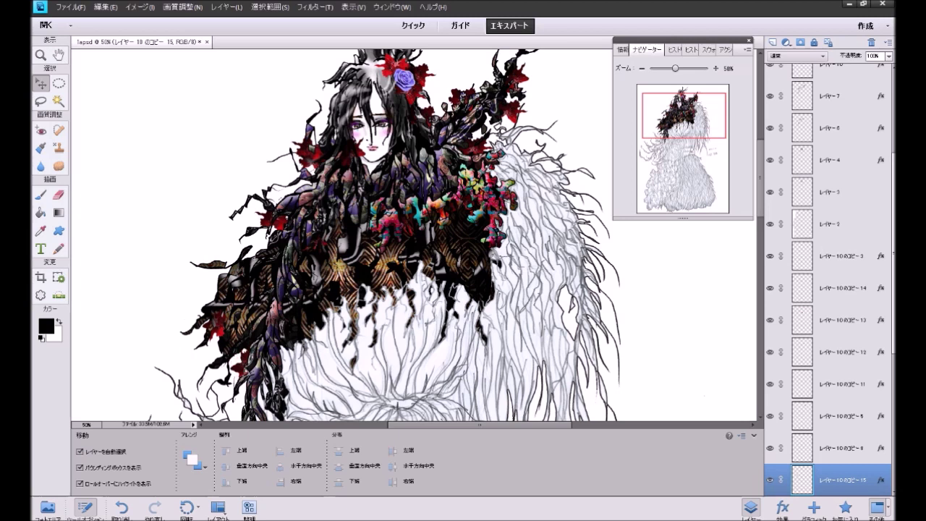
pyautogui.moveTo(221, 327); pyautogui.dragTo(219, 305)
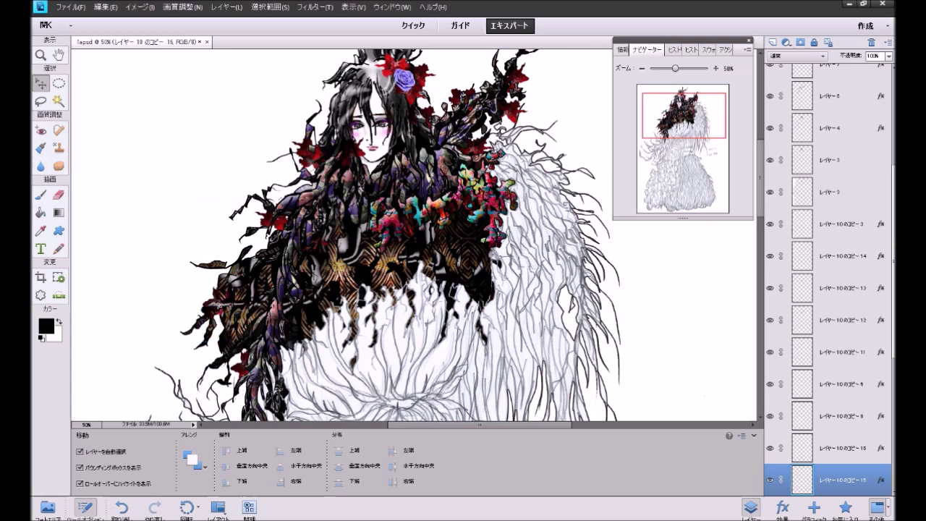
pyautogui.hotkey('ctrl', 'z')
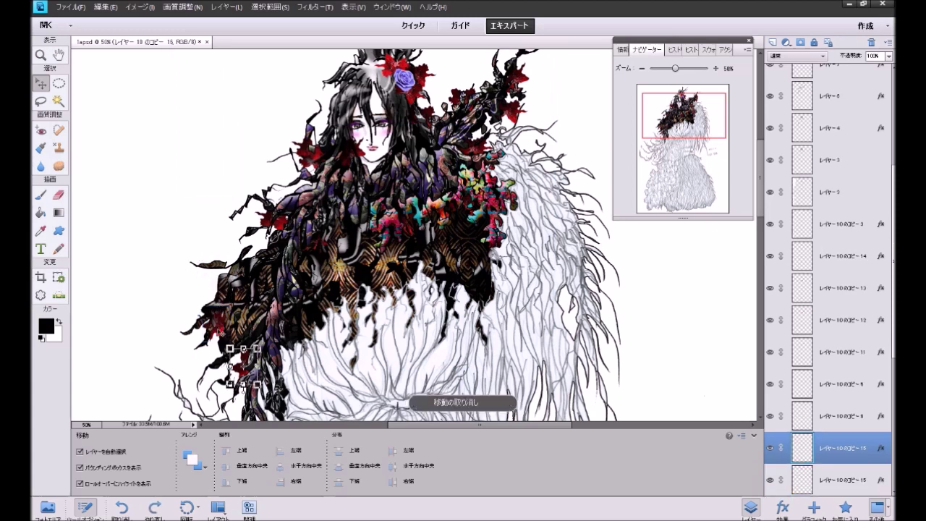
# Step: Place further red leaf copies on the lower orange-patterned band and at the outer tip of the left sleeve
pyautogui.click(217, 329)
pyautogui.moveTo(217, 329); pyautogui.dragTo(321, 310)
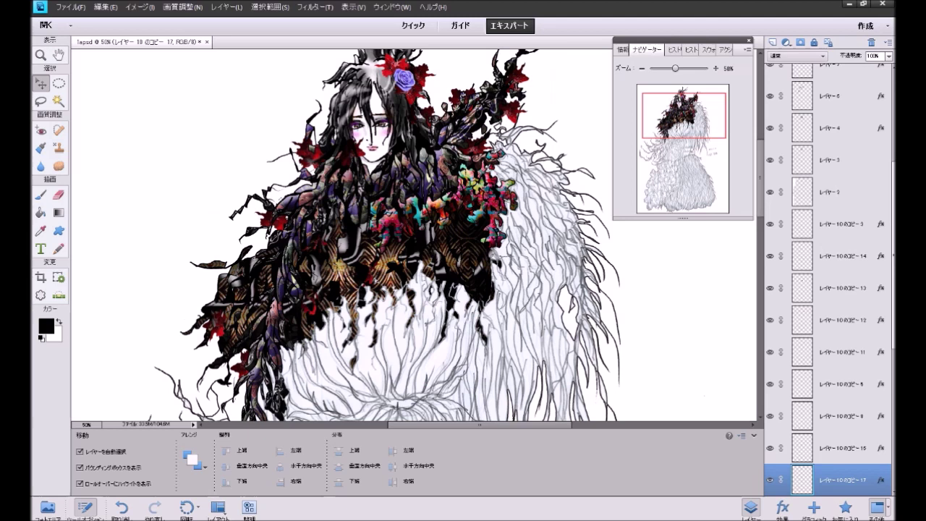
pyautogui.click(278, 226)
pyautogui.moveTo(279, 226); pyautogui.dragTo(230, 267)
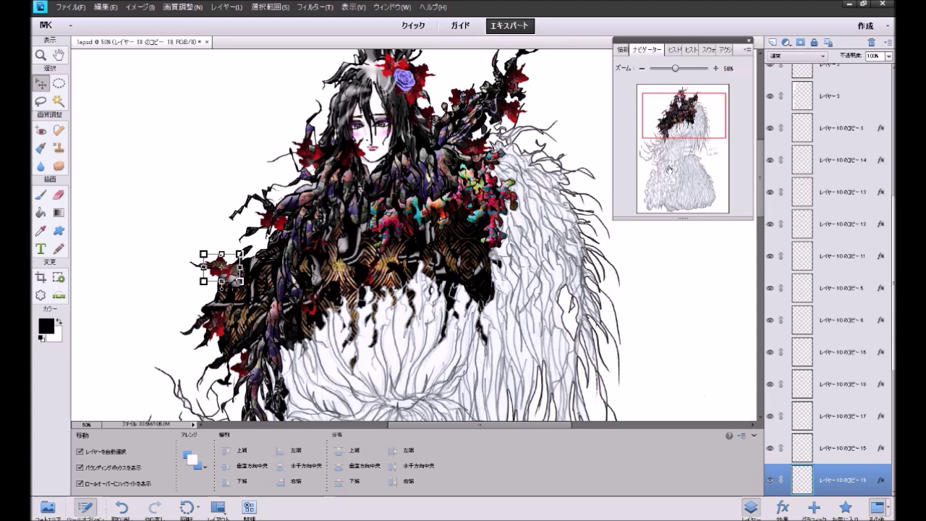
# Step: Zoom out to 25% and review the coloured upper costume against the whole figure
pyautogui.click(715, 187)
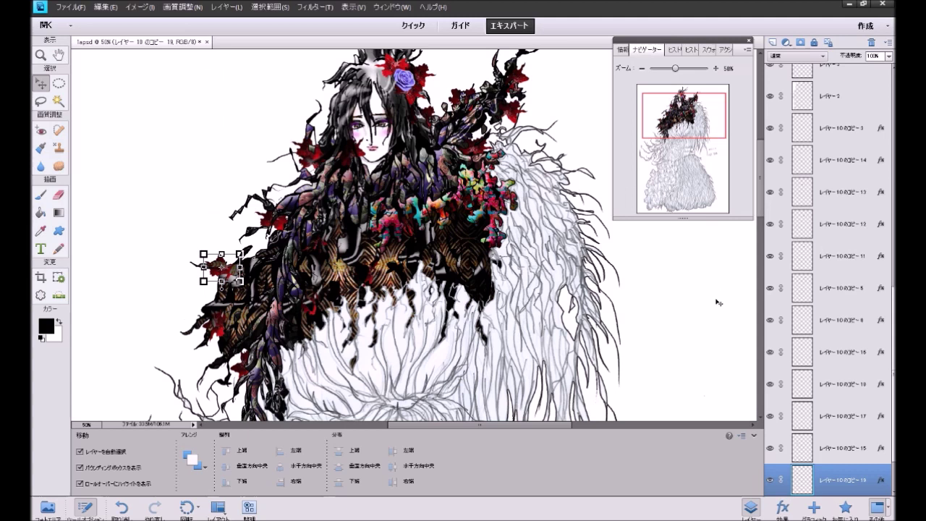
pyautogui.scroll(2, 699, 260)
pyautogui.scroll(-2, 699, 260)
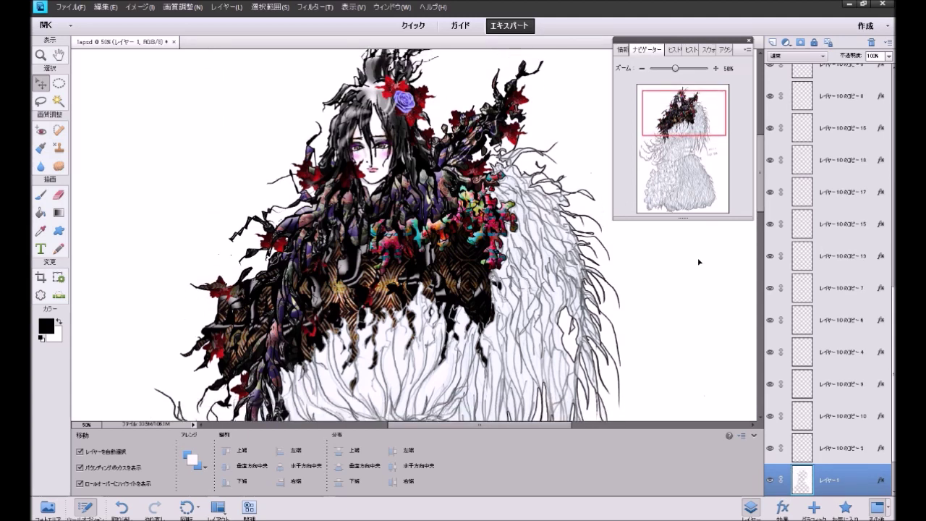
pyautogui.click(642, 69)
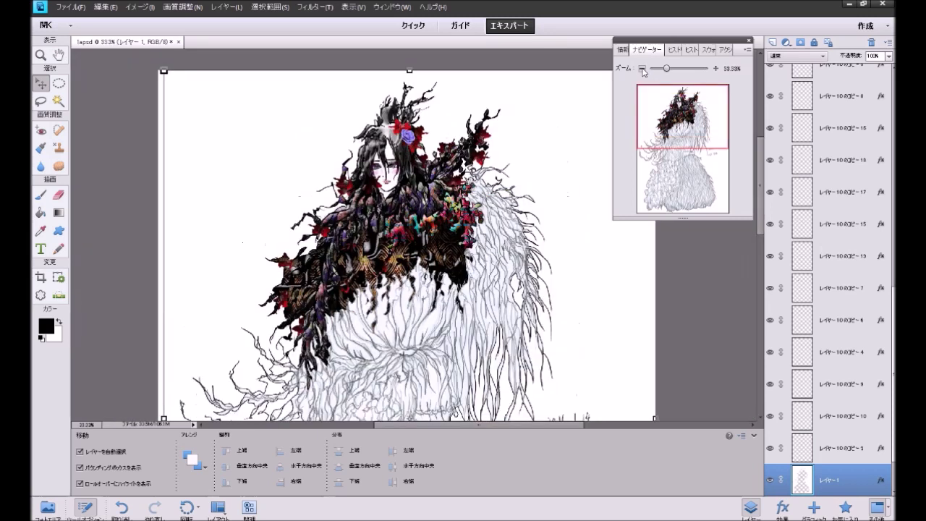
pyautogui.click(641, 69)
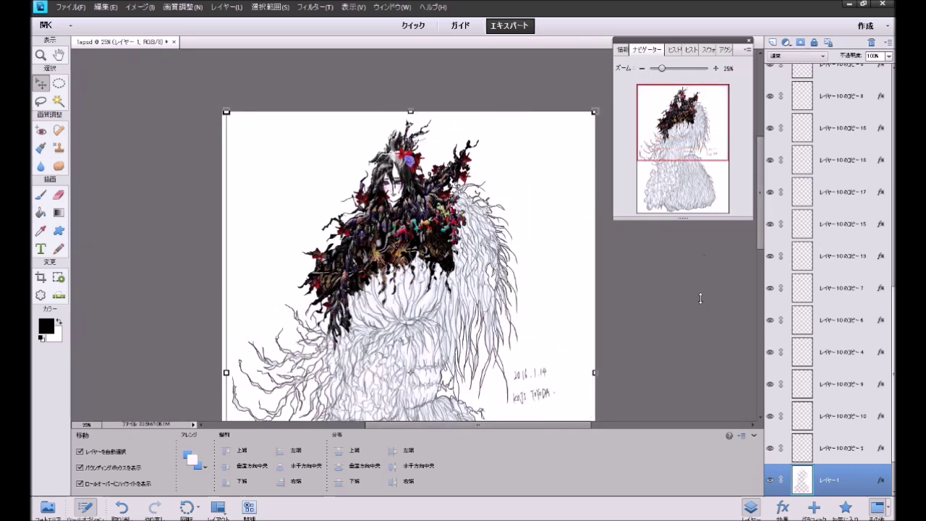
pyautogui.click(698, 302)
pyautogui.scroll(-2, 699, 302)
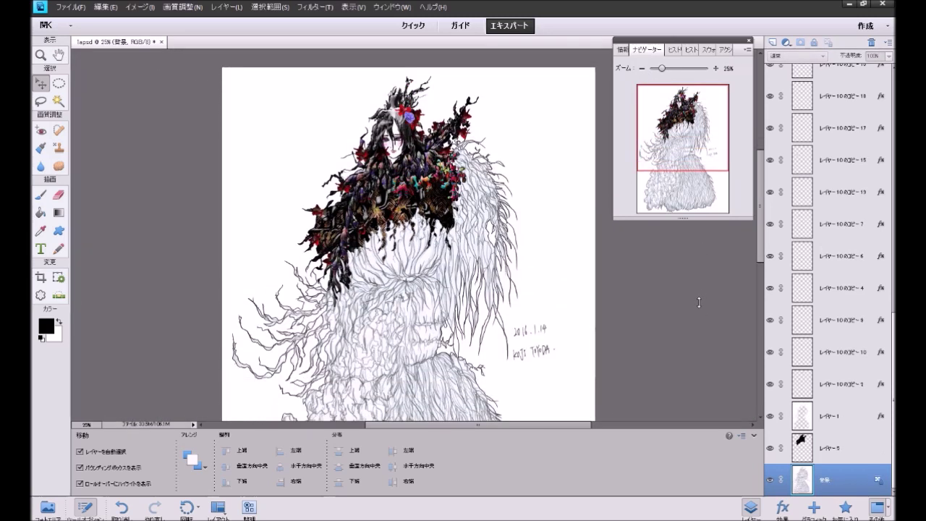
# Step: Fill the feathers at the top of the uncoloured right sleeve with the grey metallic pattern on layer 14
pyautogui.scroll(3, 699, 302)
pyautogui.scroll(-5, 698, 302)
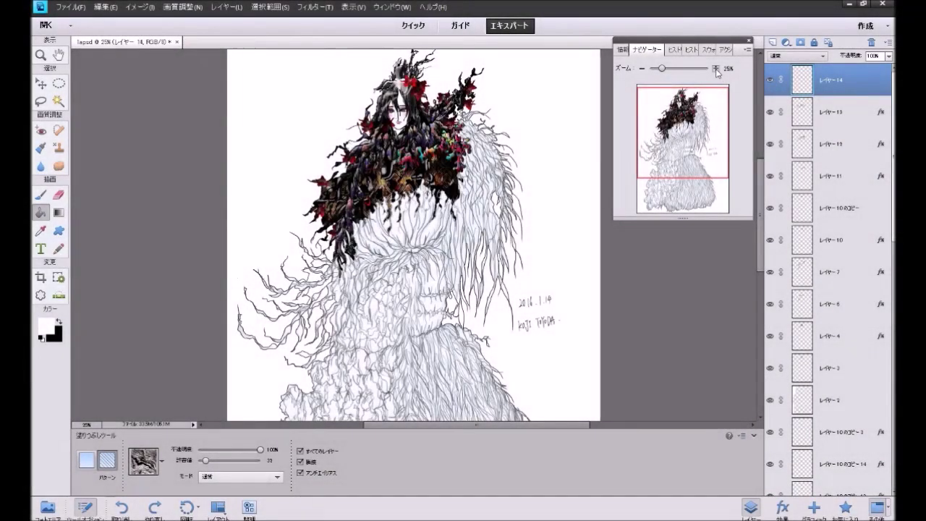
pyautogui.click(715, 69)
pyautogui.click(715, 69)
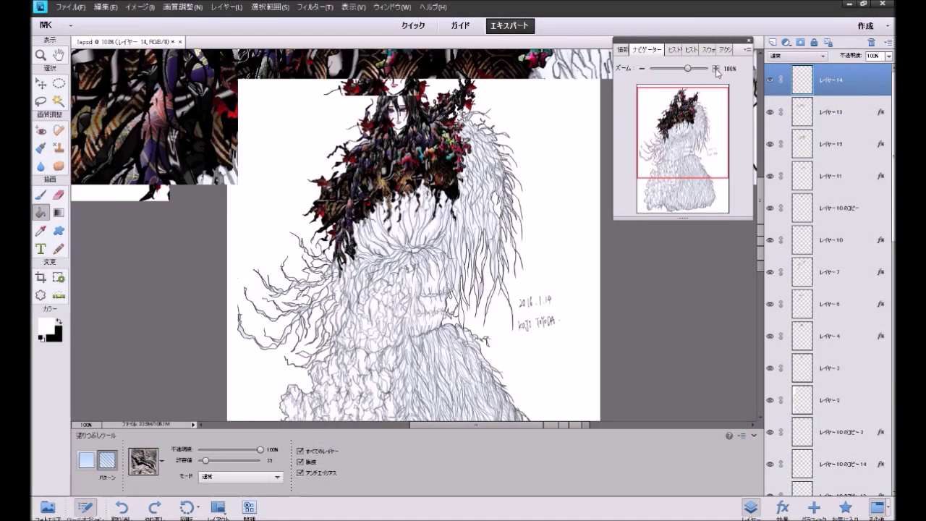
pyautogui.moveTo(694, 146); pyautogui.dragTo(711, 122)
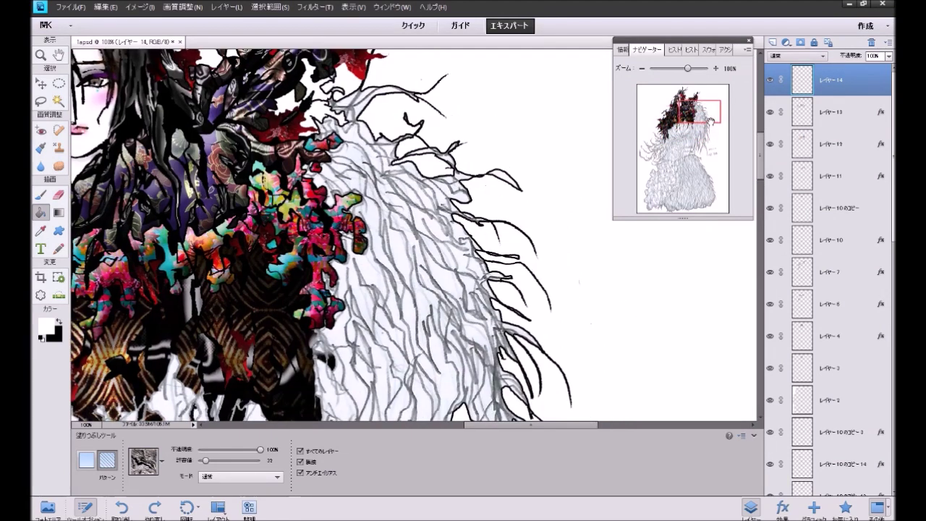
pyautogui.click(641, 68)
pyautogui.click(642, 68)
pyautogui.scroll(-2, 686, 275)
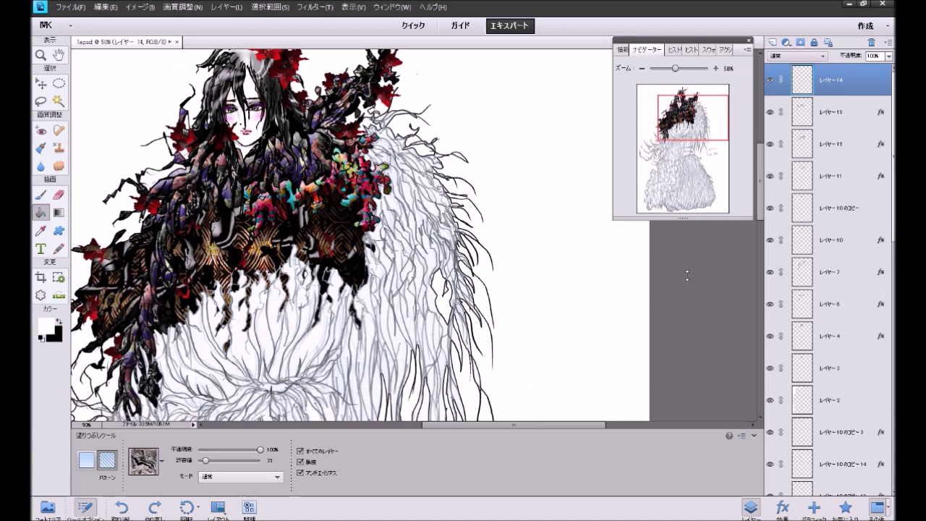
pyautogui.scroll(-2, 686, 275)
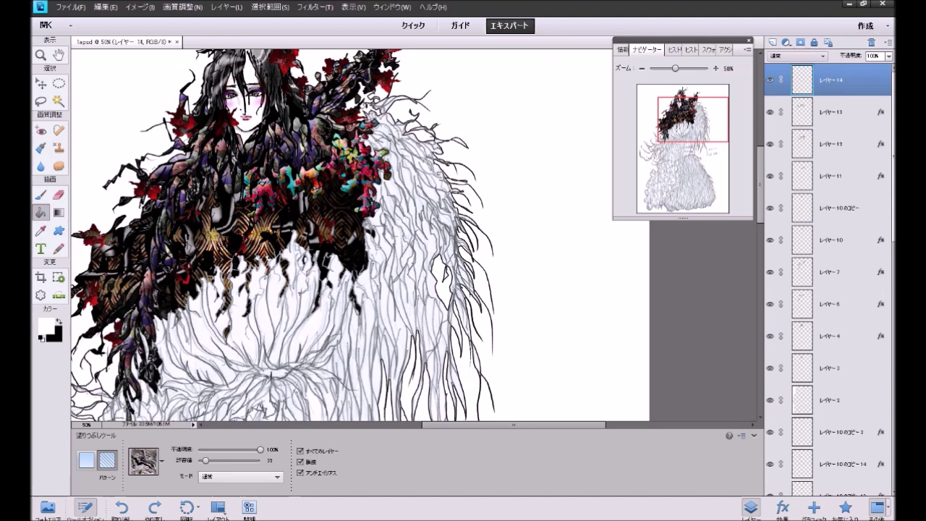
pyautogui.click(369, 100)
pyautogui.click(388, 101)
pyautogui.click(385, 118)
pyautogui.click(386, 126)
pyautogui.click(384, 134)
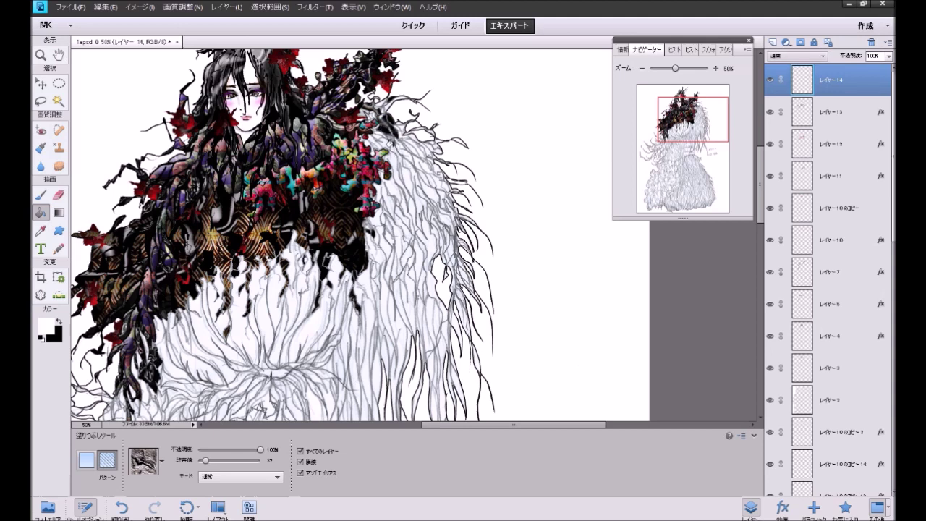
# Step: Fill feathers in the upper middle of the right sleeve, beside the colourful flowers, with the grey metallic pattern
pyautogui.click(390, 185)
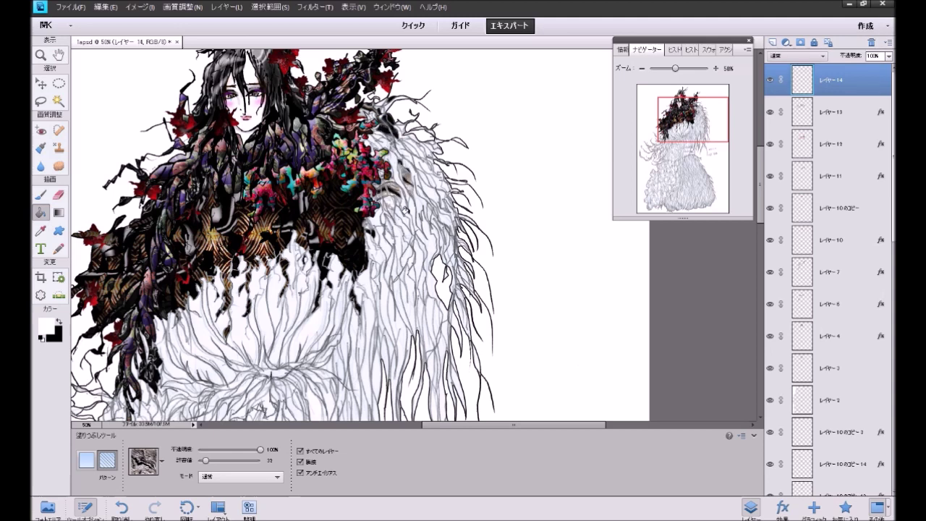
pyautogui.click(405, 209)
pyautogui.click(424, 225)
pyautogui.click(423, 174)
pyautogui.click(417, 159)
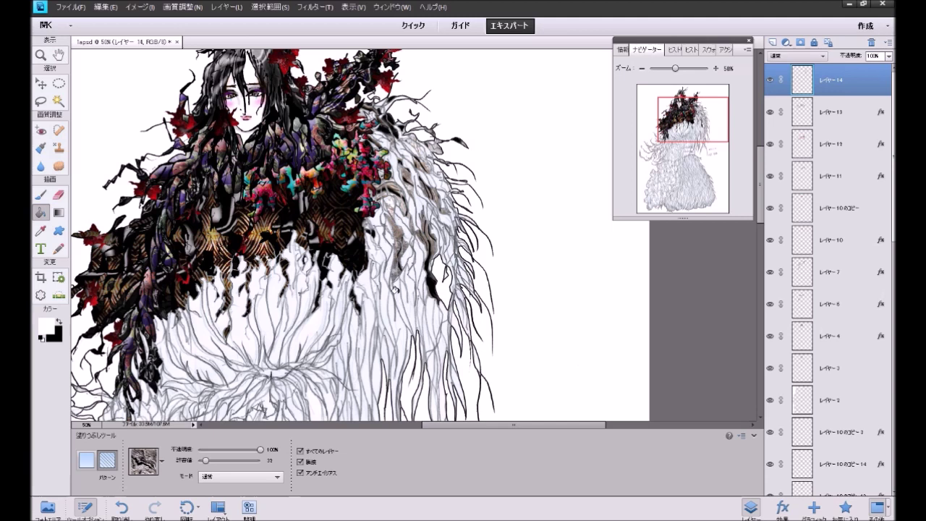
# Step: Extend the grey metallic pattern to the long central strands and outer feathers halfway down the right sleeve
pyautogui.click(395, 283)
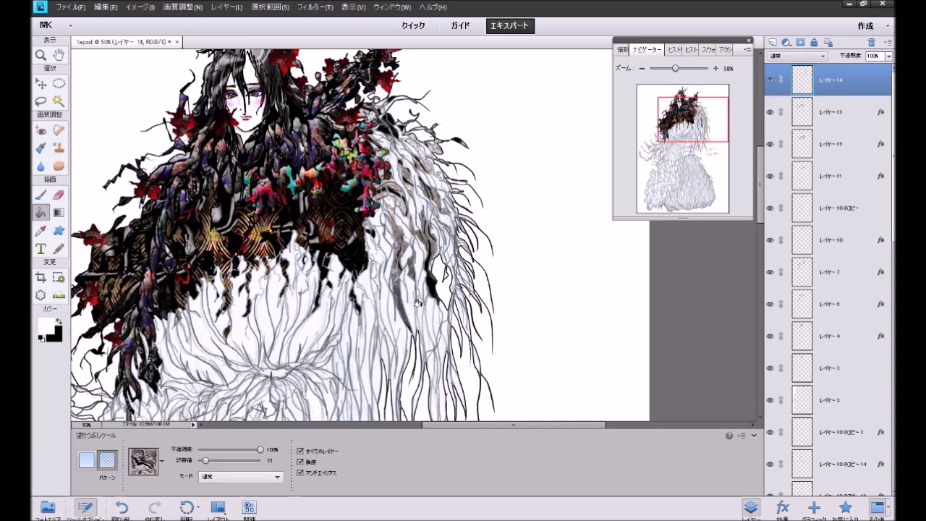
pyautogui.click(418, 293)
pyautogui.click(429, 310)
pyautogui.click(441, 322)
pyautogui.click(456, 308)
pyautogui.click(455, 287)
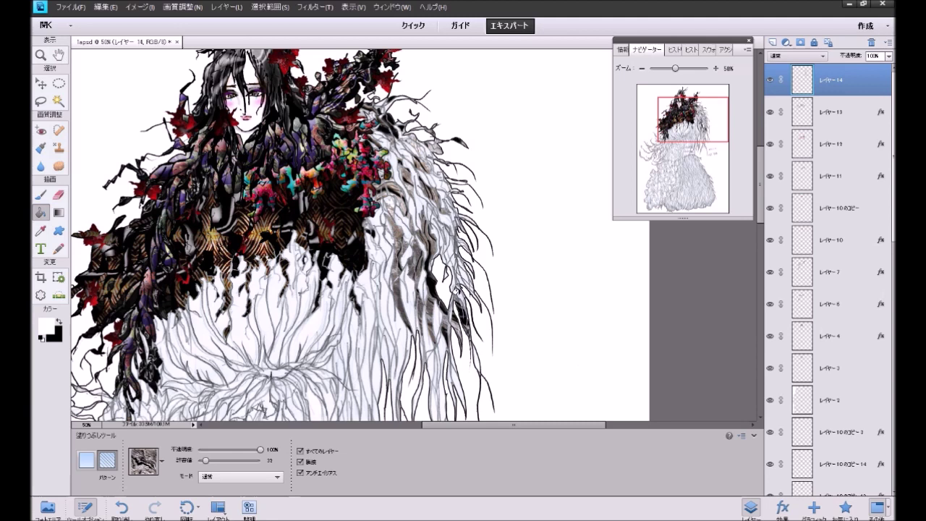
pyautogui.click(447, 260)
pyautogui.click(444, 252)
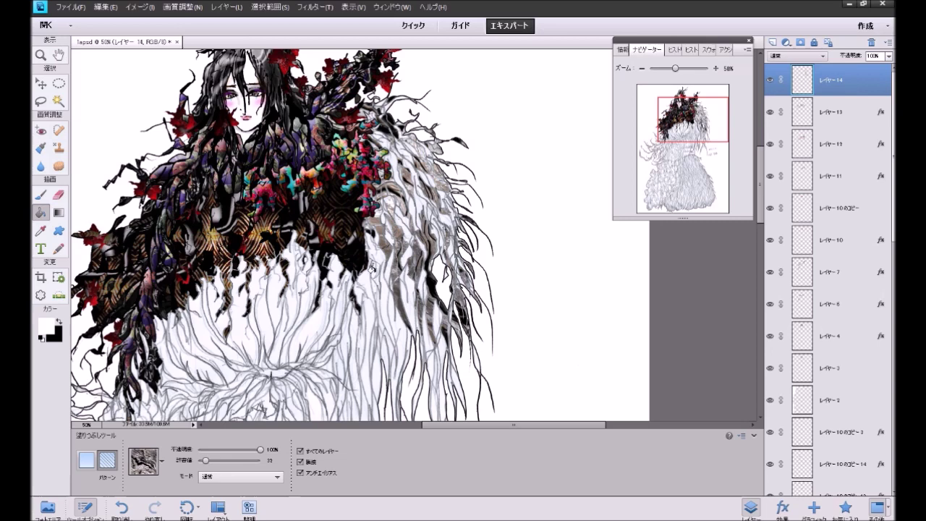
# Step: Fill the inner strands of the right sleeve beside the waist with the grey metallic pattern
pyautogui.moveTo(664, 122); pyautogui.dragTo(675, 147)
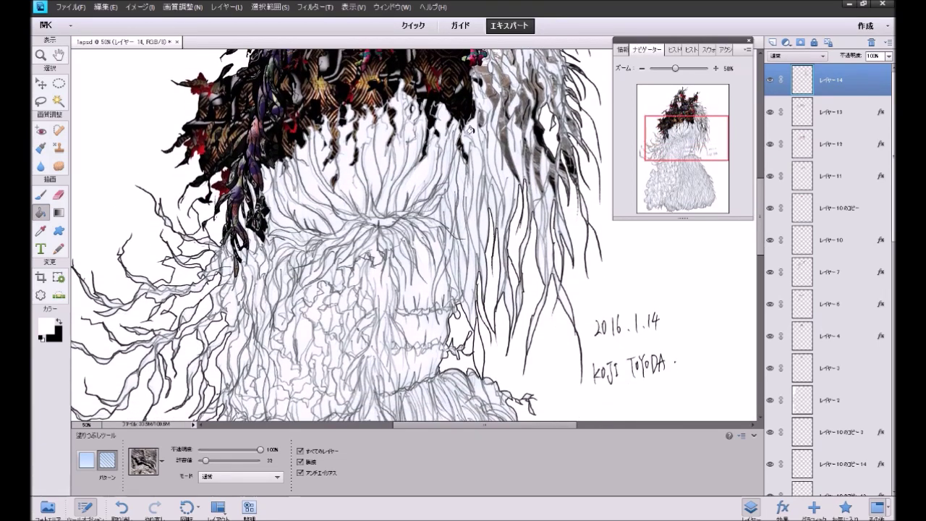
pyautogui.click(486, 144)
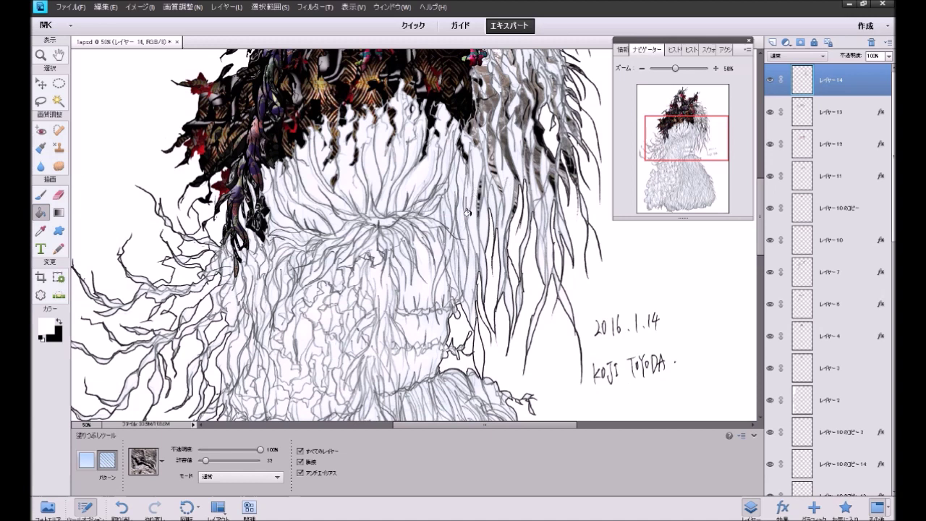
pyautogui.click(468, 211)
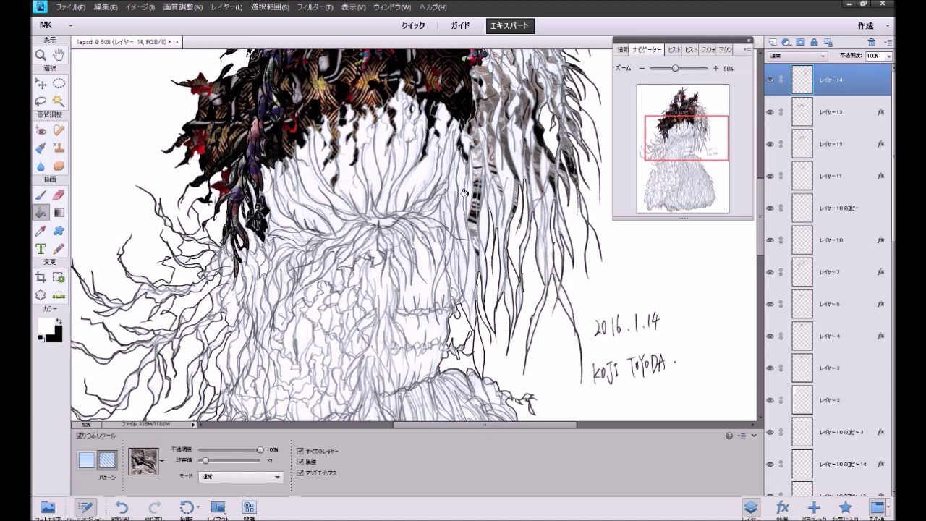
pyautogui.click(465, 193)
pyautogui.click(449, 186)
pyautogui.click(446, 237)
pyautogui.click(443, 259)
pyautogui.click(480, 263)
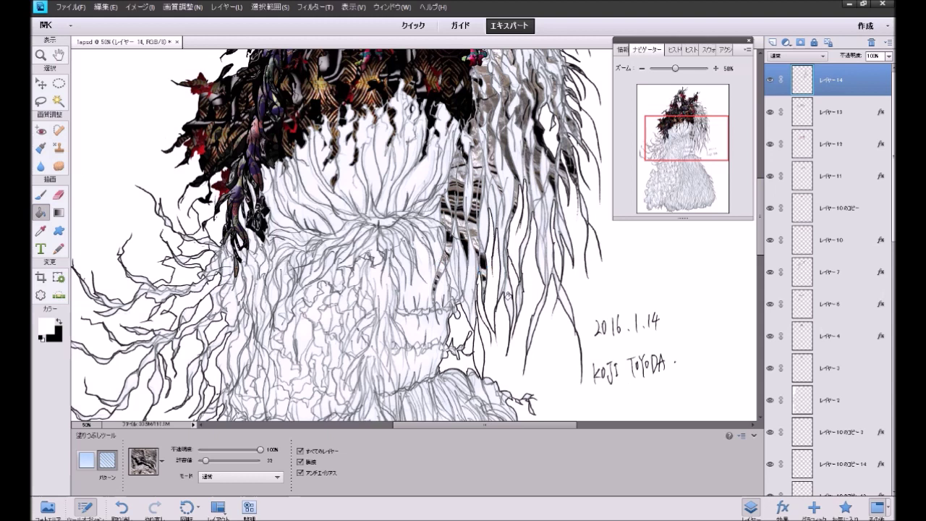
# Step: Fill the long hanging strands at the right sleeve's lower end with the grey metallic pattern, undoing one unwanted fill
pyautogui.click(515, 288)
pyautogui.click(522, 243)
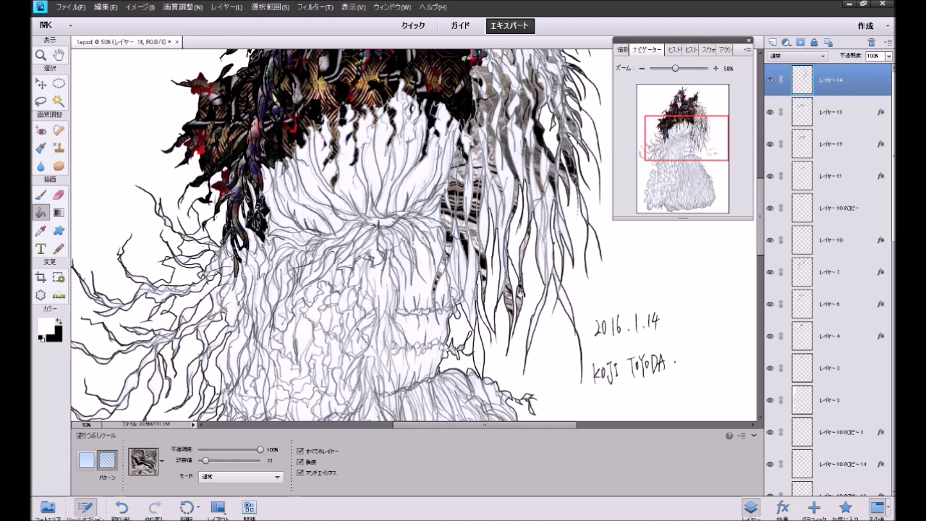
pyautogui.click(544, 268)
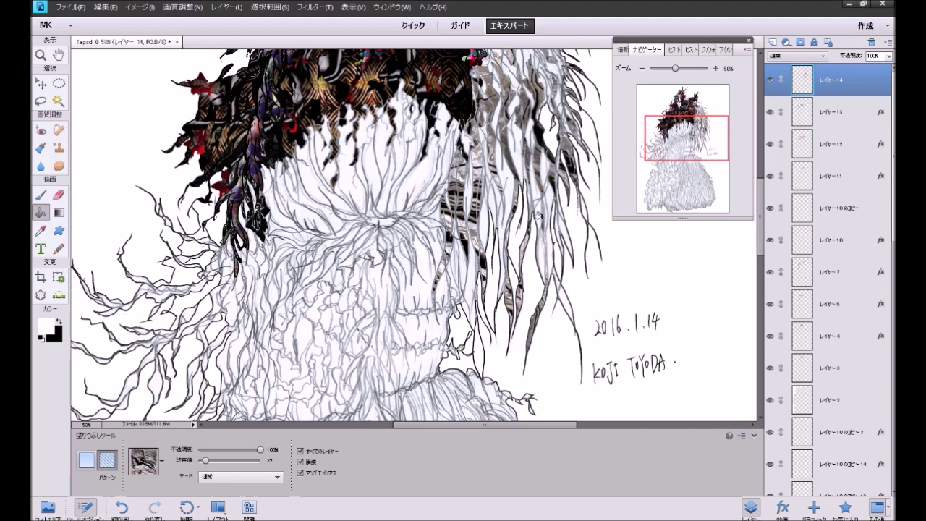
pyautogui.click(542, 198)
pyautogui.hotkey('ctrl', 'z')
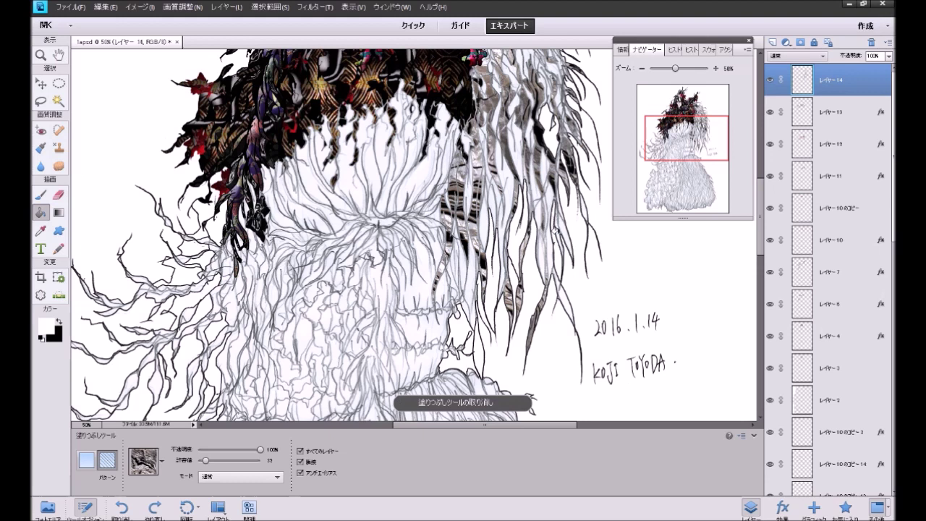
pyautogui.click(562, 235)
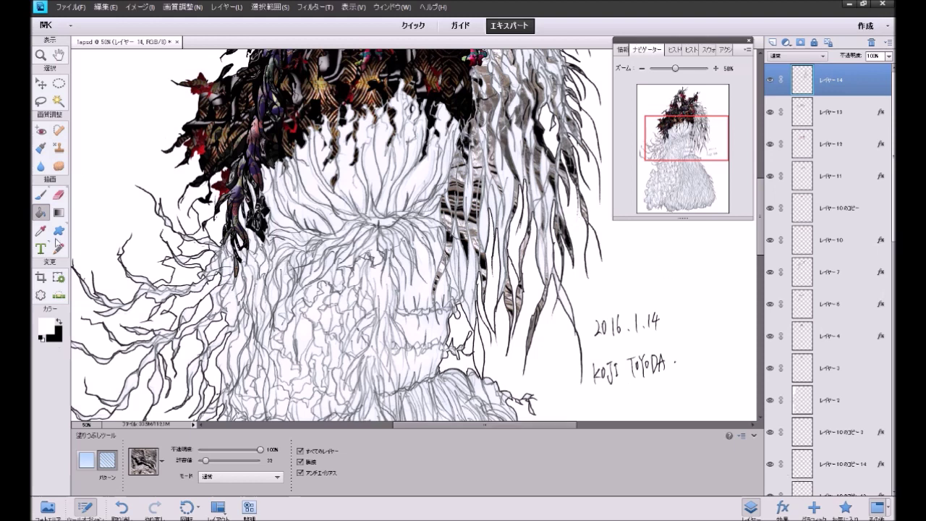
pyautogui.click(86, 460)
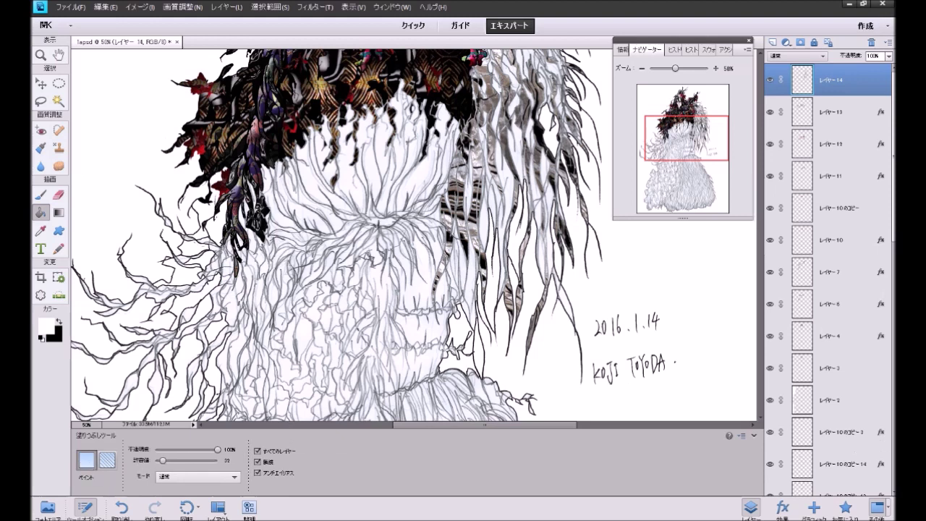
pyautogui.scroll(-10, 799, 434)
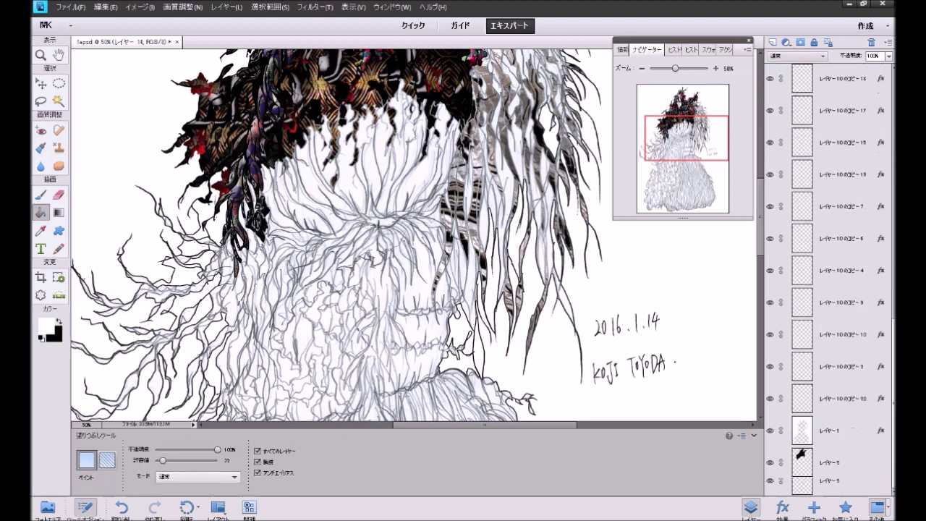
pyautogui.click(779, 414)
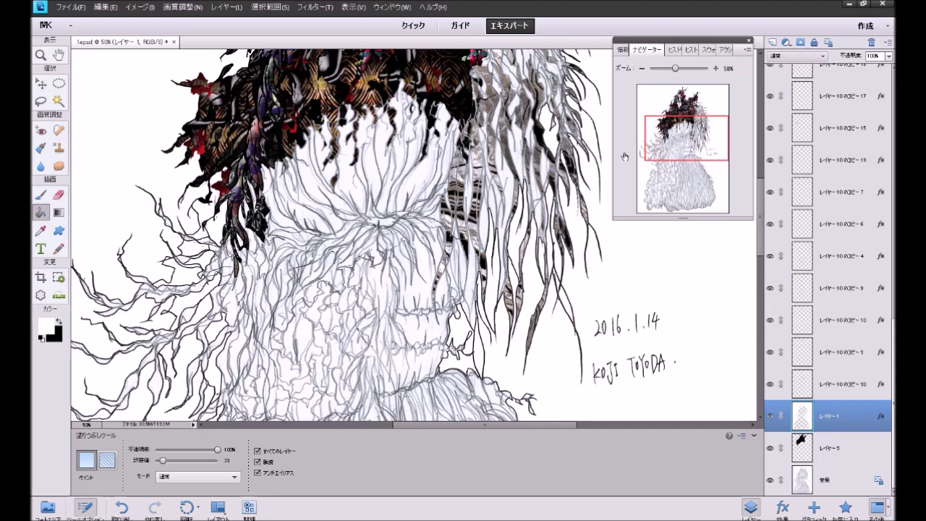
# Step: Add a new empty layer directly above layer 14
pyautogui.moveTo(667, 148); pyautogui.dragTo(673, 131)
pyautogui.moveTo(891, 337); pyautogui.dragTo(889, 119)
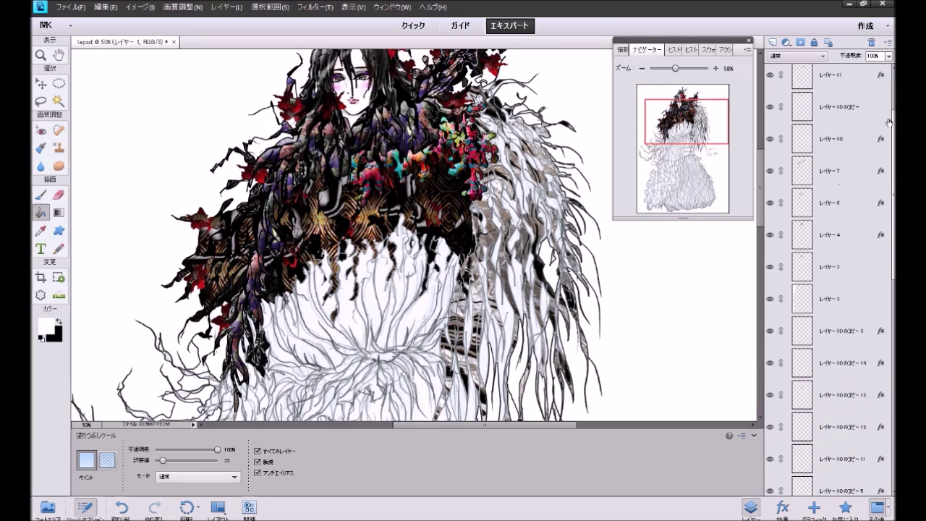
pyautogui.scroll(2, 828, 275)
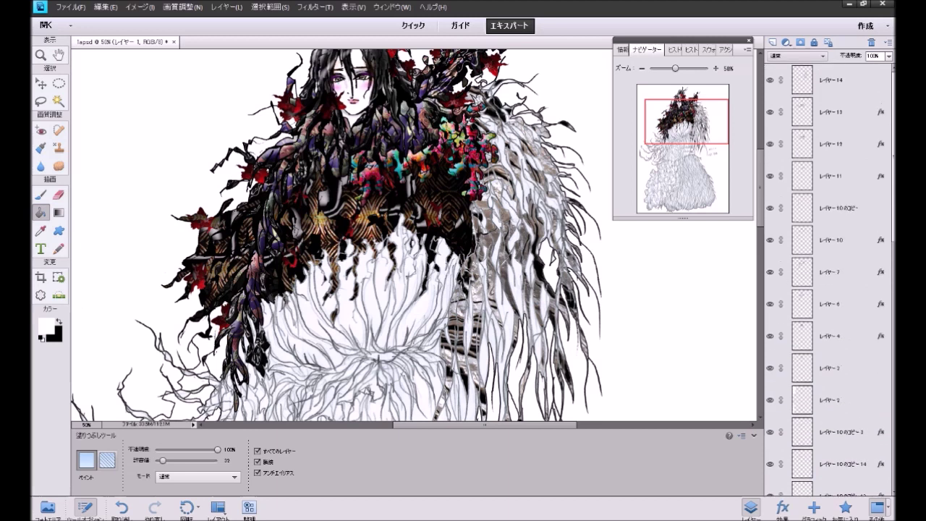
pyautogui.click(838, 83)
pyautogui.click(773, 42)
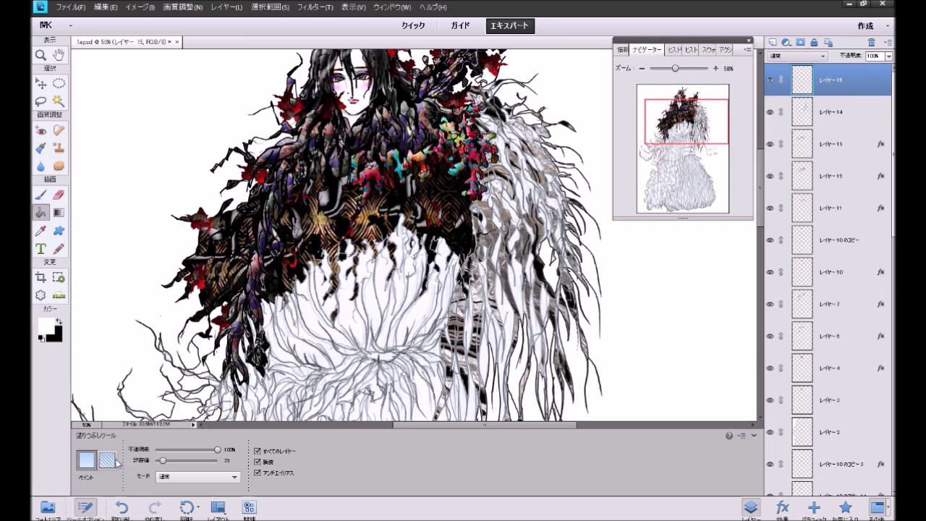
# Step: Choose the purple cloud pattern for the Paint Bucket fill and apply it to central strands of the right sleeve
pyautogui.click(642, 70)
pyautogui.click(641, 69)
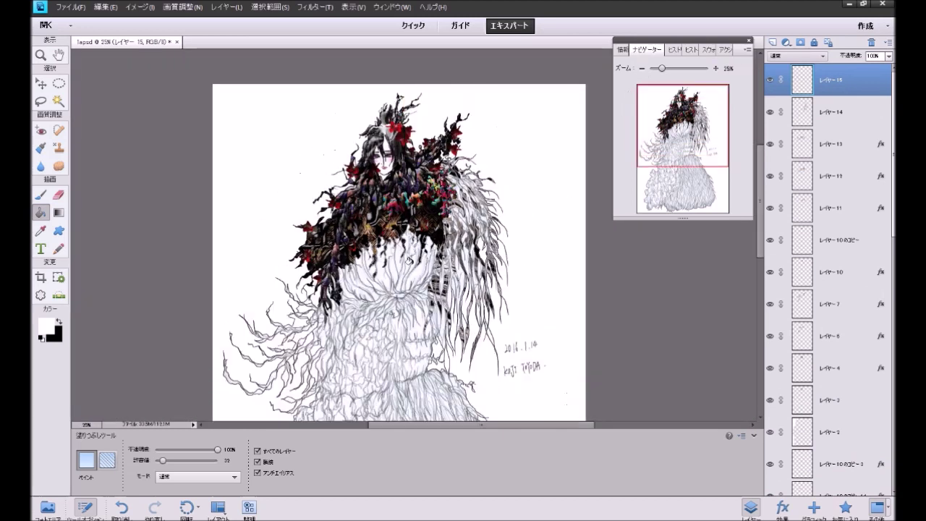
pyautogui.click(108, 461)
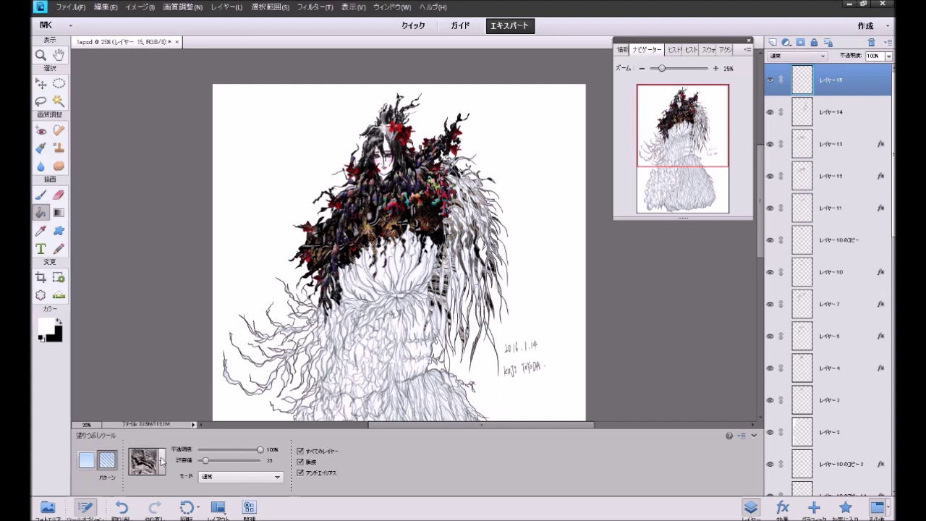
pyautogui.click(163, 460)
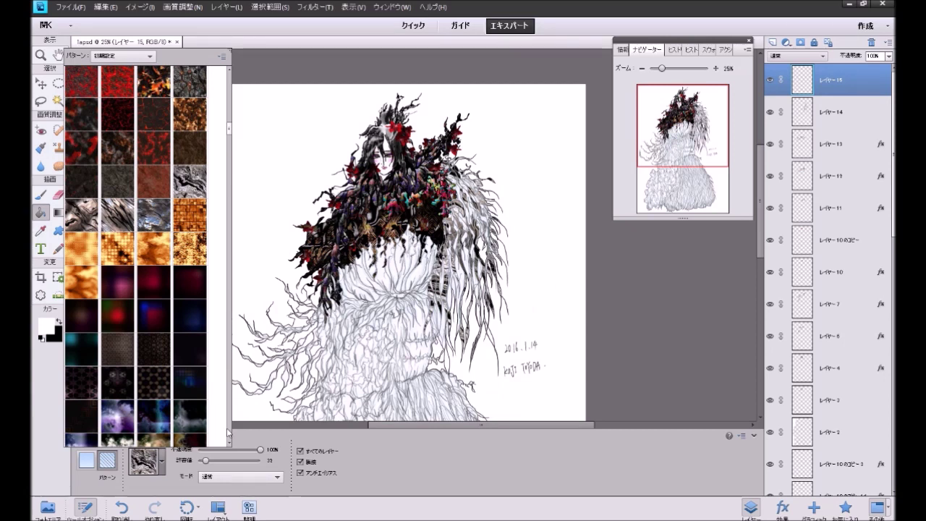
pyautogui.click(124, 418)
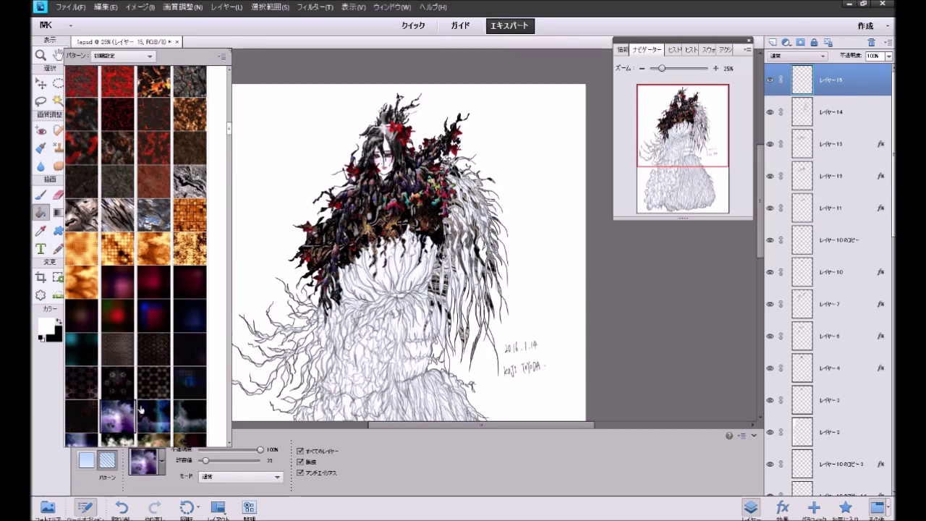
pyautogui.click(469, 208)
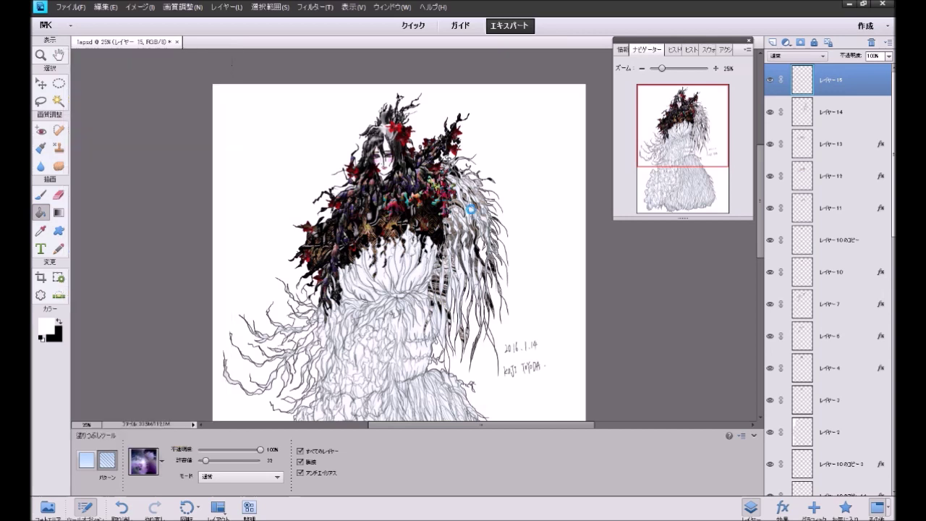
pyautogui.click(460, 212)
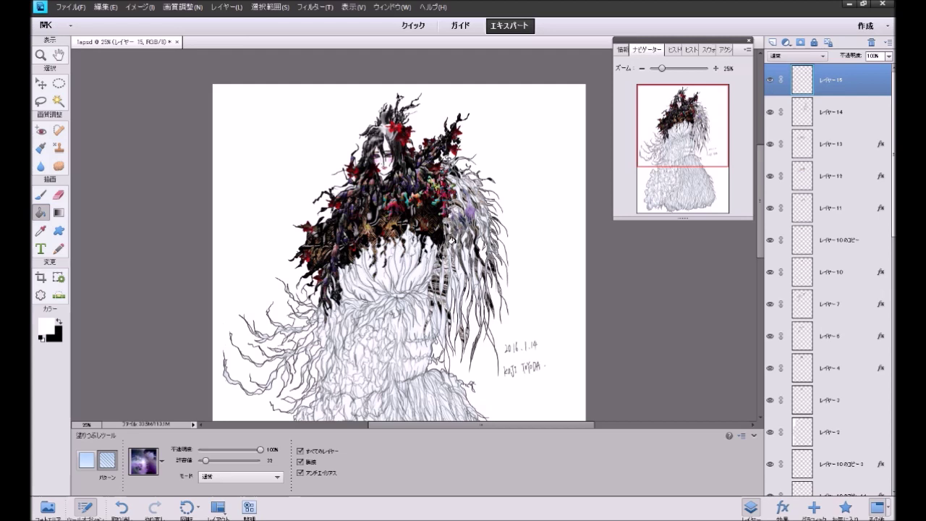
pyautogui.click(456, 275)
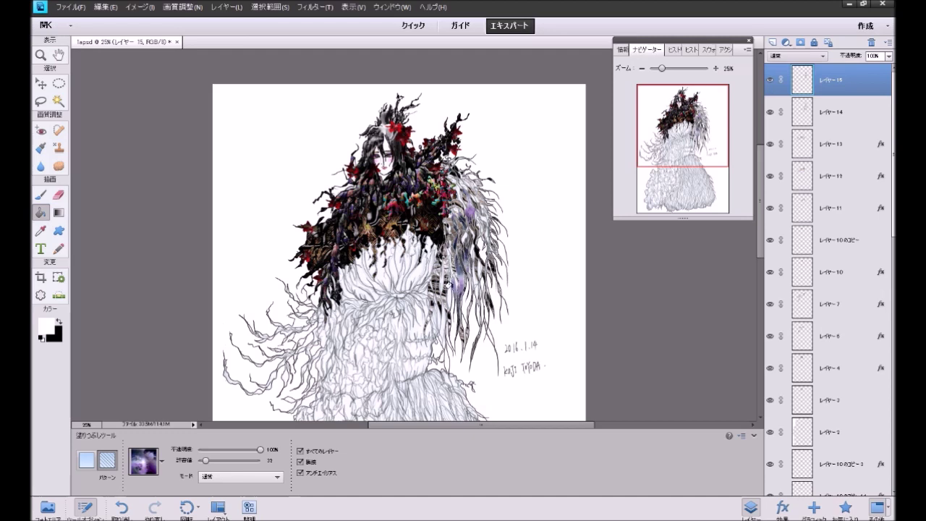
# Step: Fill strands along the right sleeve's inner edge with the purple cloud pattern on layer 15, undoing unwanted fills
pyautogui.click(439, 279)
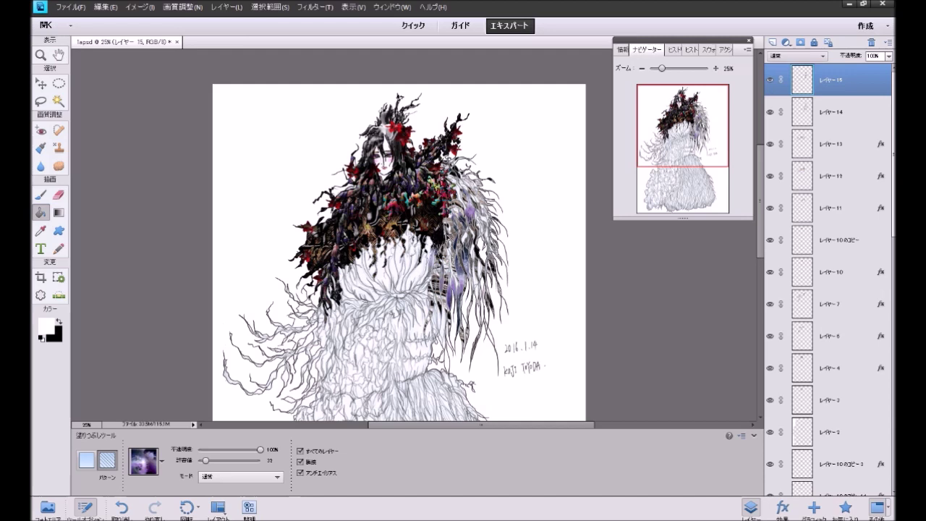
pyautogui.hotkey('ctrl', 'z')
pyautogui.click(446, 248)
pyautogui.click(447, 246)
pyautogui.click(478, 250)
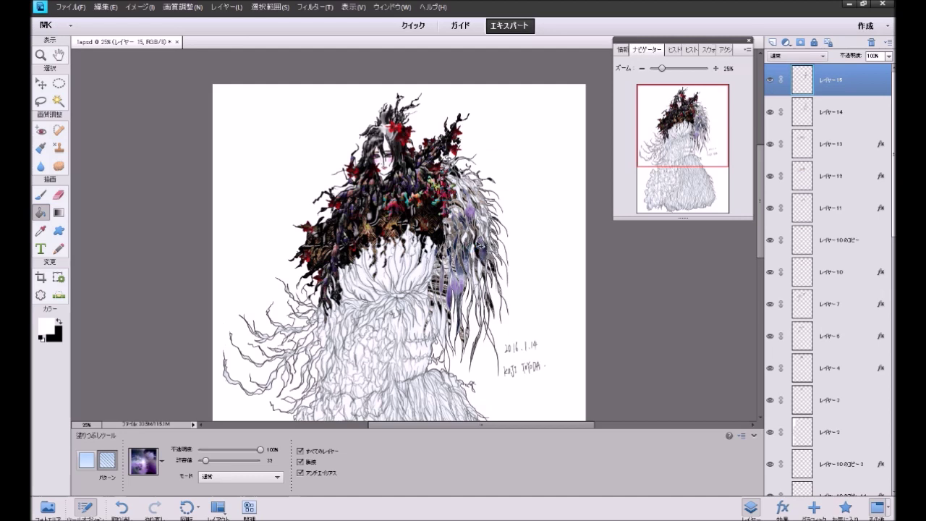
pyautogui.hotkey('ctrl', 'z')
# Step: Fill the right sleeve's upper and middle feather strands with the purple cloud pattern, undoing unwanted fills
pyautogui.click(714, 69)
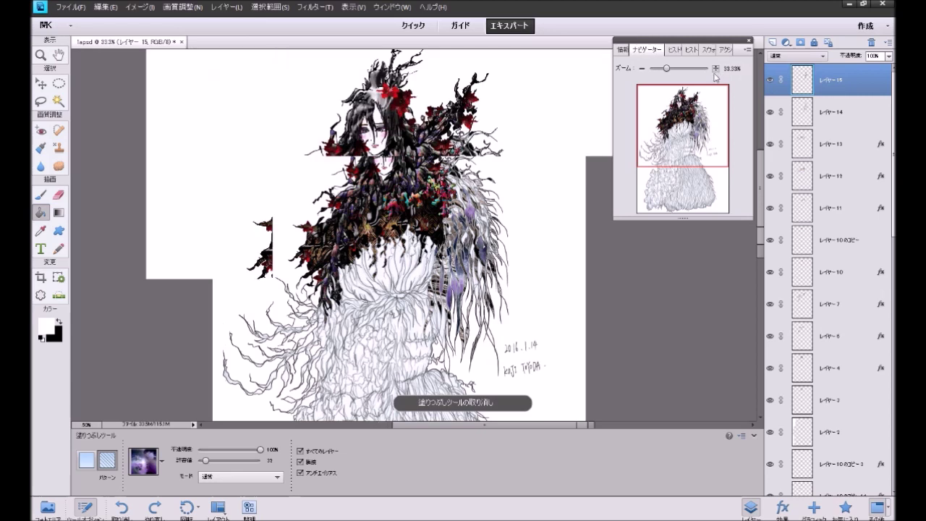
pyautogui.click(715, 69)
pyautogui.click(510, 231)
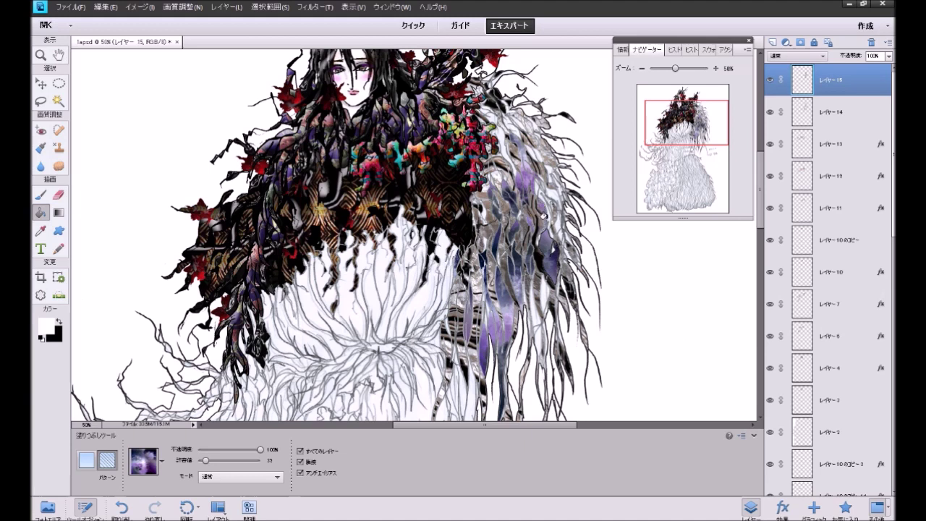
pyautogui.click(535, 184)
pyautogui.hotkey('ctrl', 'z')
pyautogui.click(504, 149)
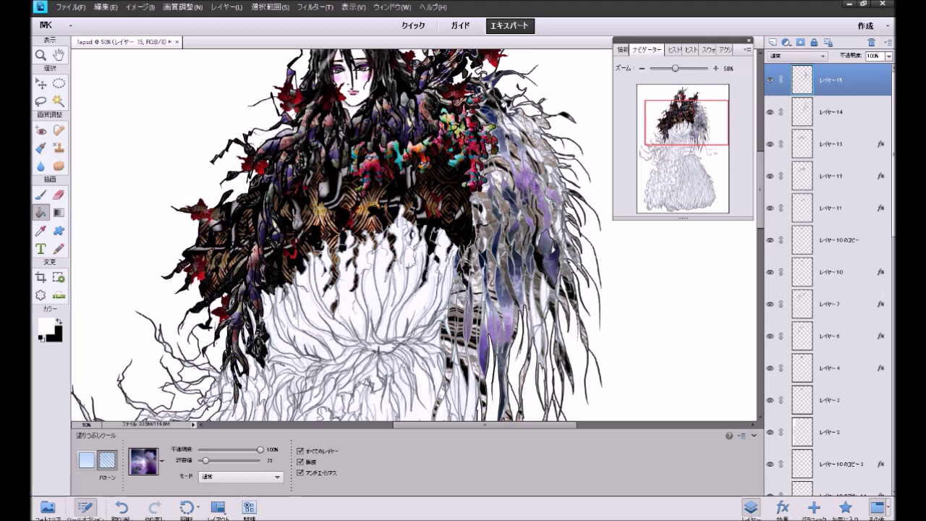
pyautogui.hotkey('ctrl', 'z')
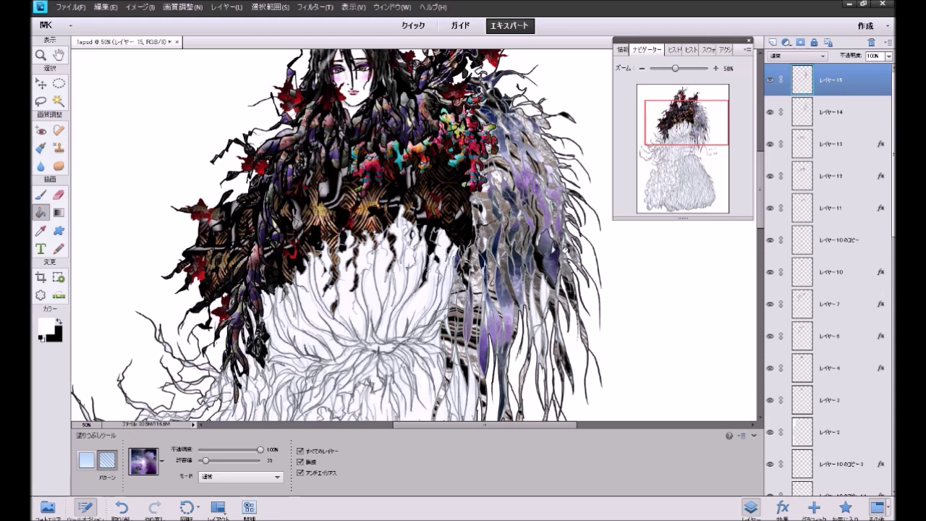
# Step: Fill the narrow lower-middle strands of the right sleeve with the purple cloud pattern, undoing one unwanted fill
pyautogui.click(543, 288)
pyautogui.click(534, 318)
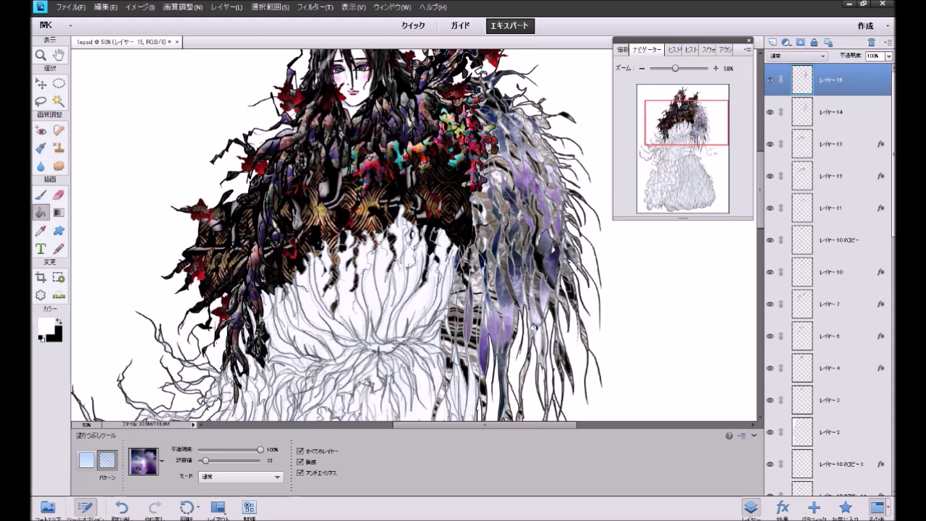
pyautogui.click(539, 340)
pyautogui.hotkey('ctrl', 'z')
pyautogui.click(535, 331)
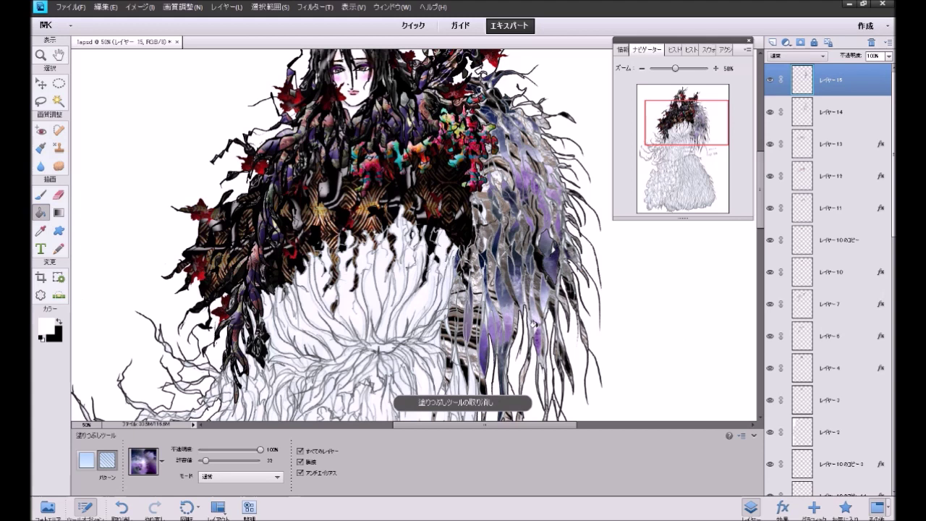
pyautogui.click(539, 323)
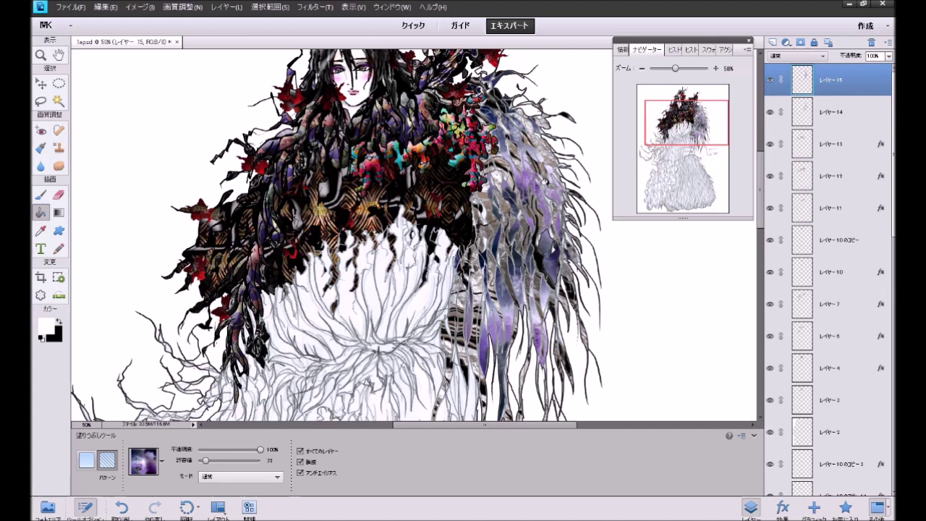
pyautogui.scroll(-6, 596, 190)
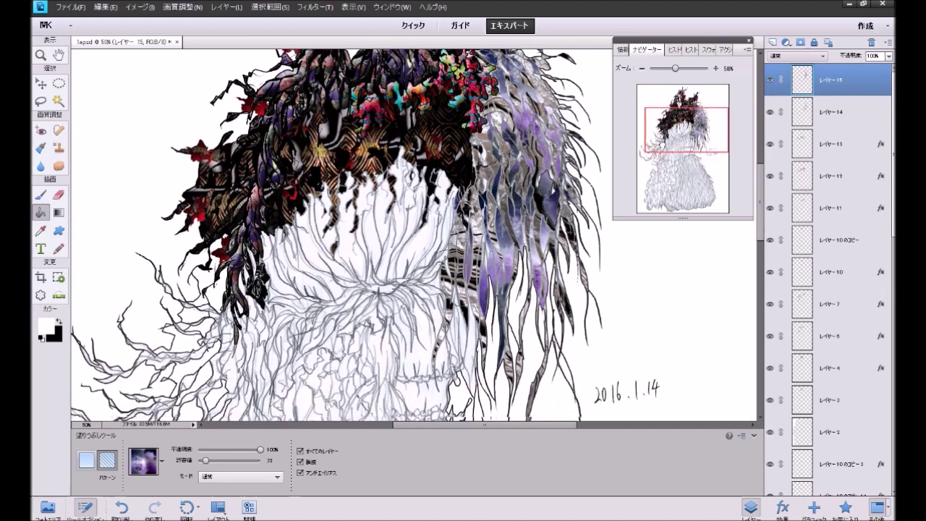
pyautogui.click(465, 272)
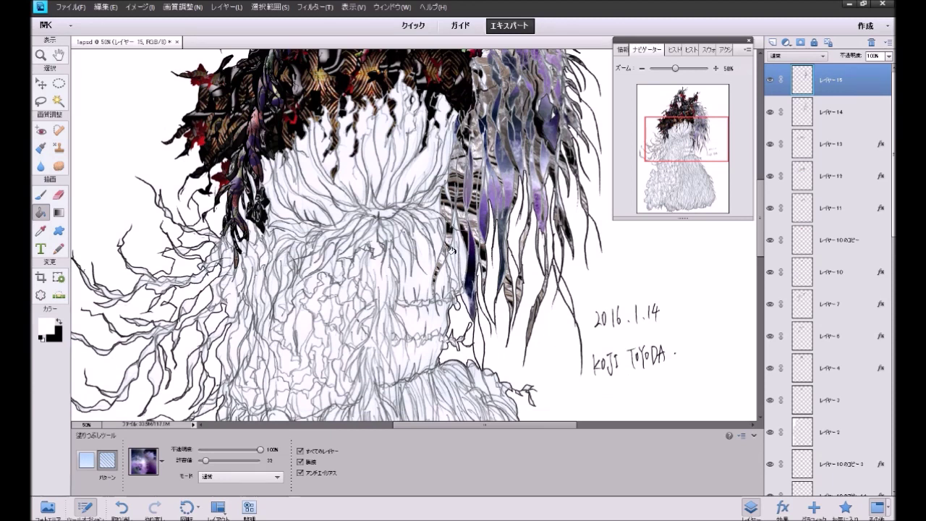
pyautogui.click(450, 246)
pyautogui.click(457, 239)
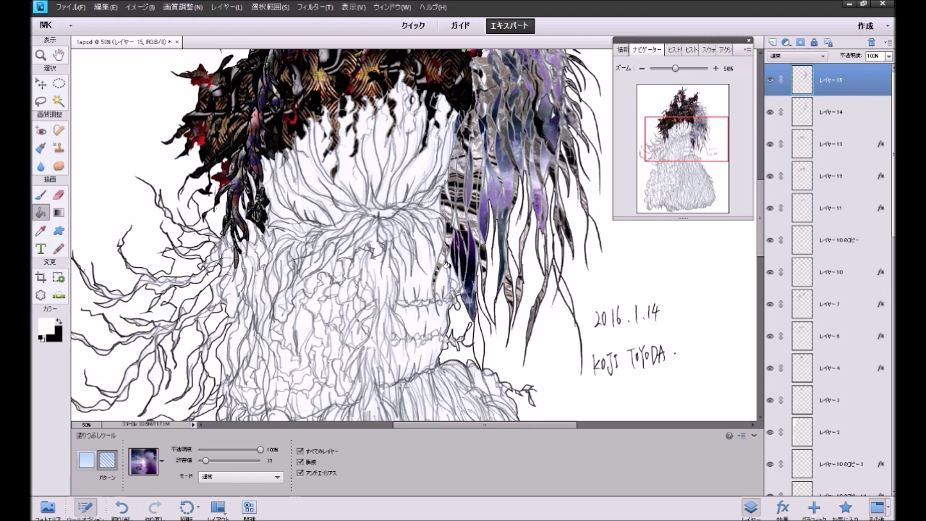
pyautogui.click(451, 260)
pyautogui.hotkey('ctrl', 'z')
pyautogui.hotkey('ctrl', 'z')
pyautogui.hotkey('ctrl', 'z')
pyautogui.hotkey('ctrl', 'z')
pyautogui.hotkey('ctrl', 'z')
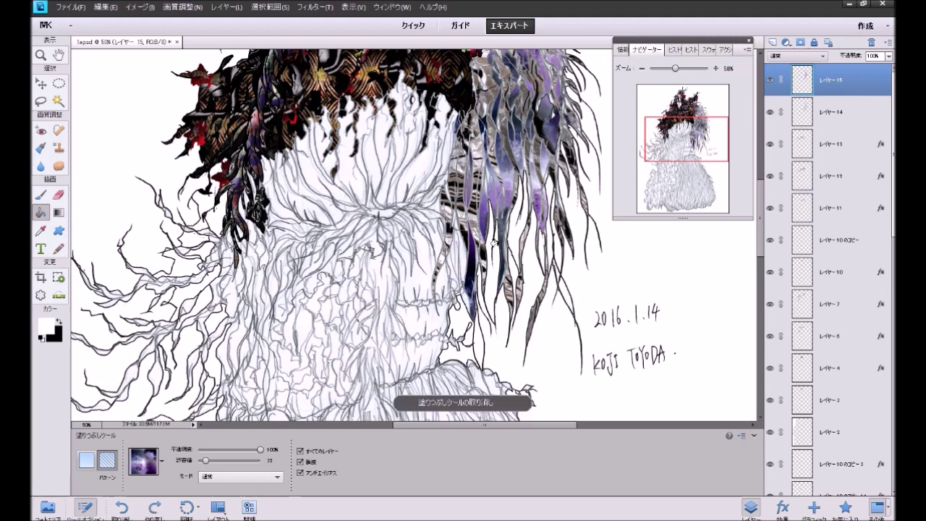
# Step: Fill the hanging strands between the waist and the right sleeve's lower end with the purple cloud pattern, undoing unwanted fills
pyautogui.click(456, 253)
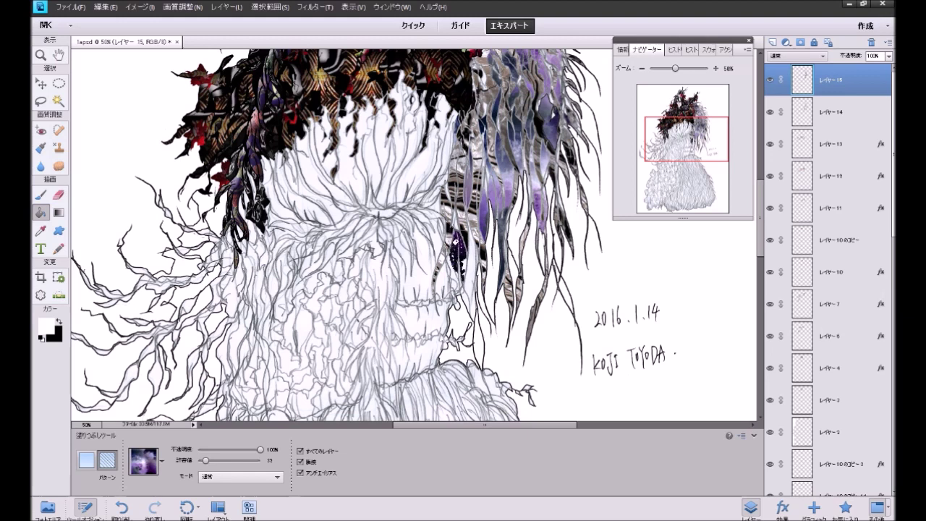
pyautogui.click(457, 251)
pyautogui.hotkey('ctrl', 'z')
pyautogui.click(456, 251)
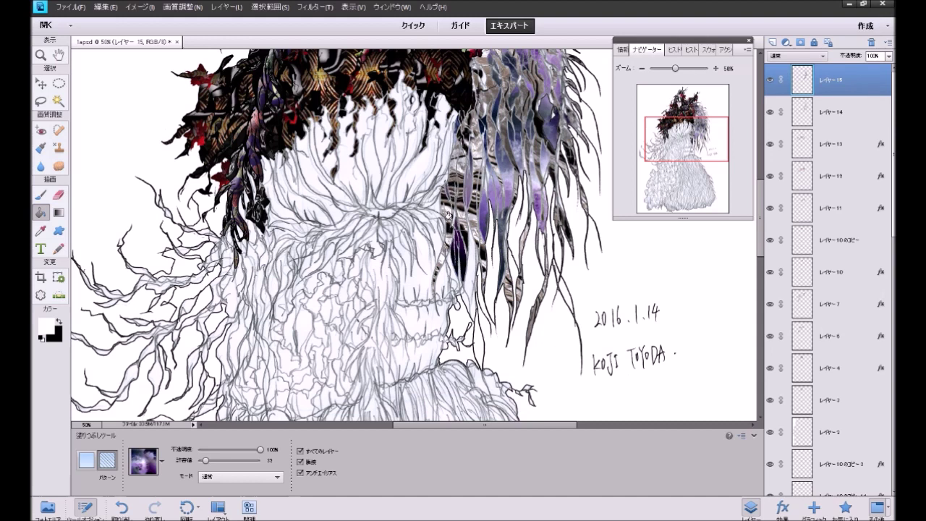
pyautogui.click(452, 206)
pyautogui.click(448, 272)
pyautogui.hotkey('ctrl', 'z')
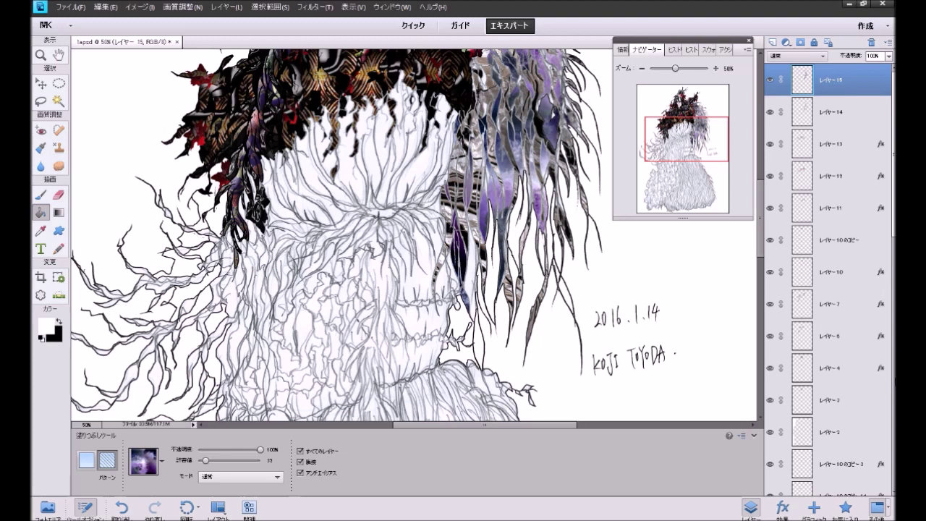
# Step: Select layer 1, switch the Paint Bucket to solid colour and fill the area at the right sleeve's lower inner edge with white
pyautogui.scroll(-10, 837, 418)
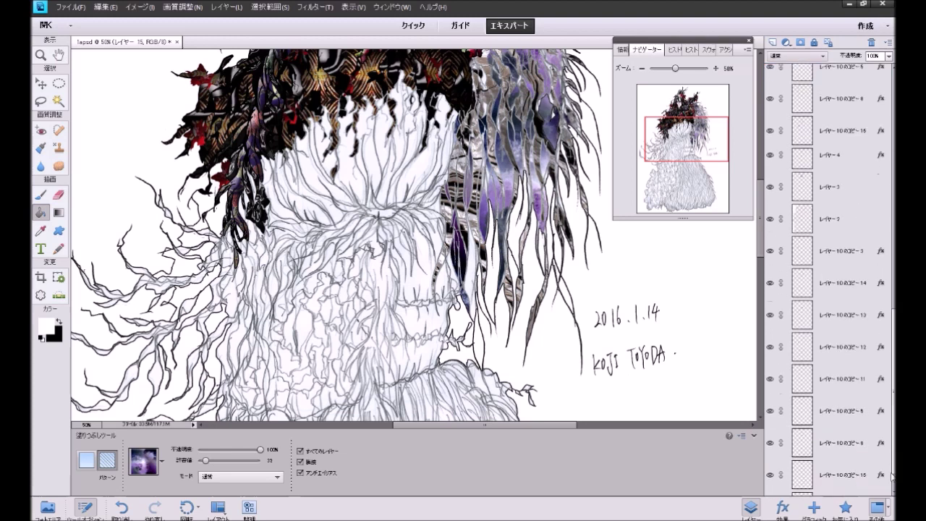
pyautogui.click(829, 415)
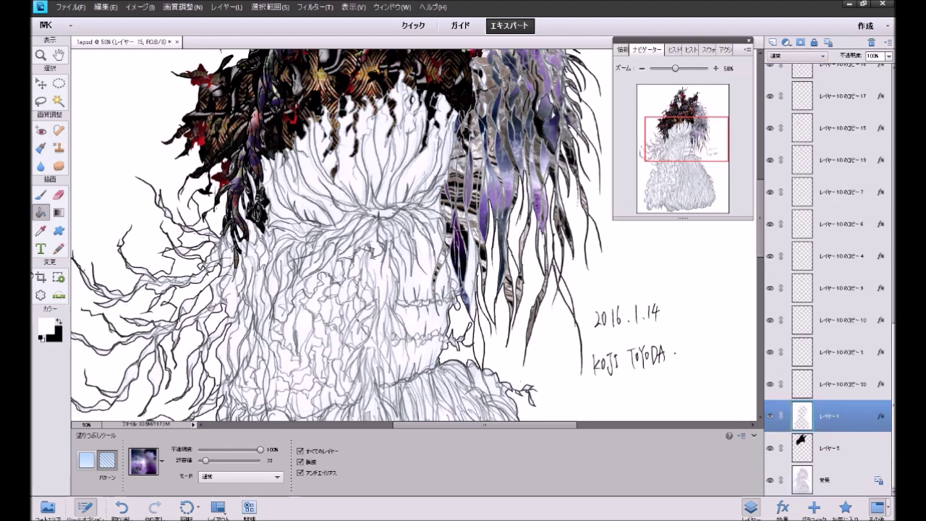
pyautogui.click(85, 467)
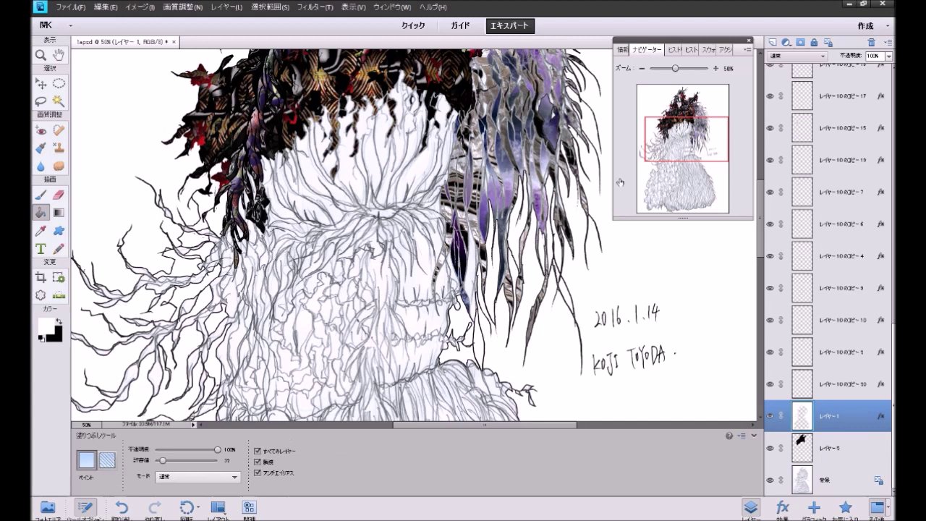
pyautogui.click(642, 68)
pyautogui.click(642, 68)
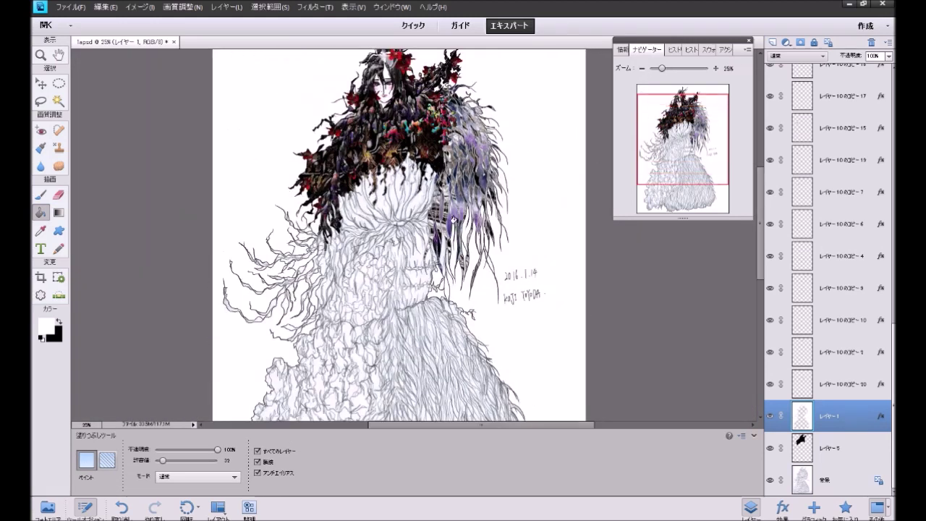
pyautogui.click(440, 252)
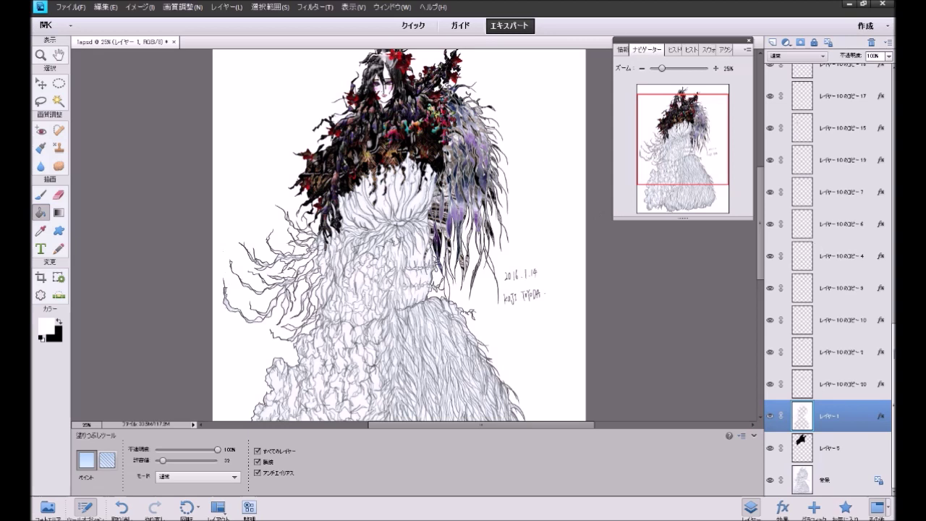
# Step: Apply the Metallic (メタリック) effect to layer 15
pyautogui.scroll(10, 832, 290)
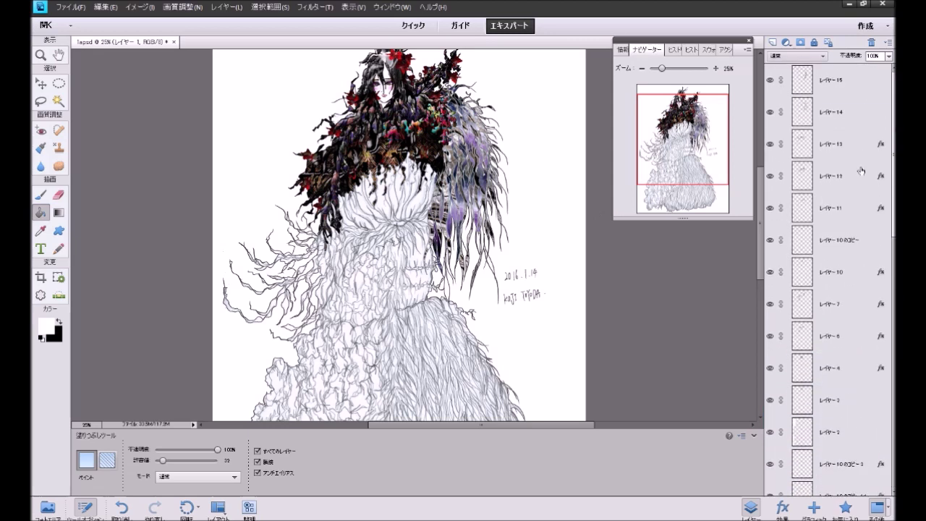
pyautogui.click(845, 507)
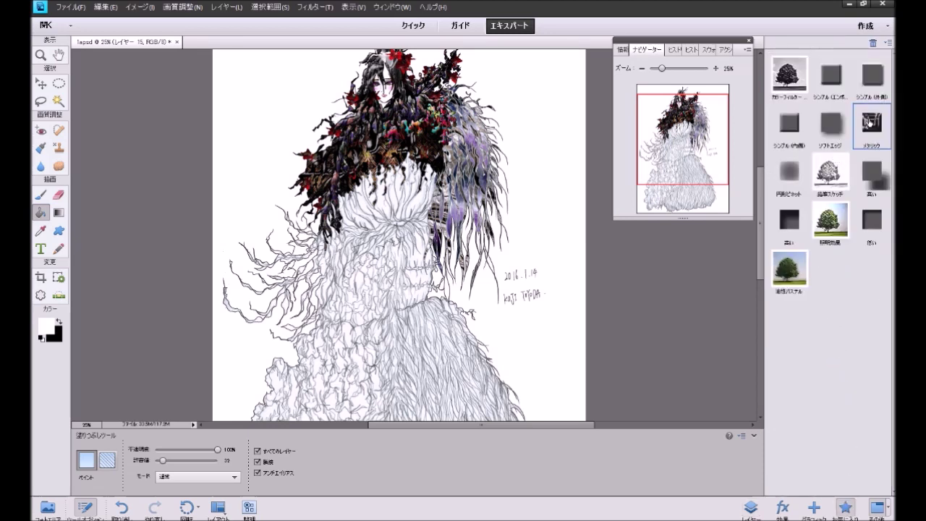
pyautogui.click(868, 123)
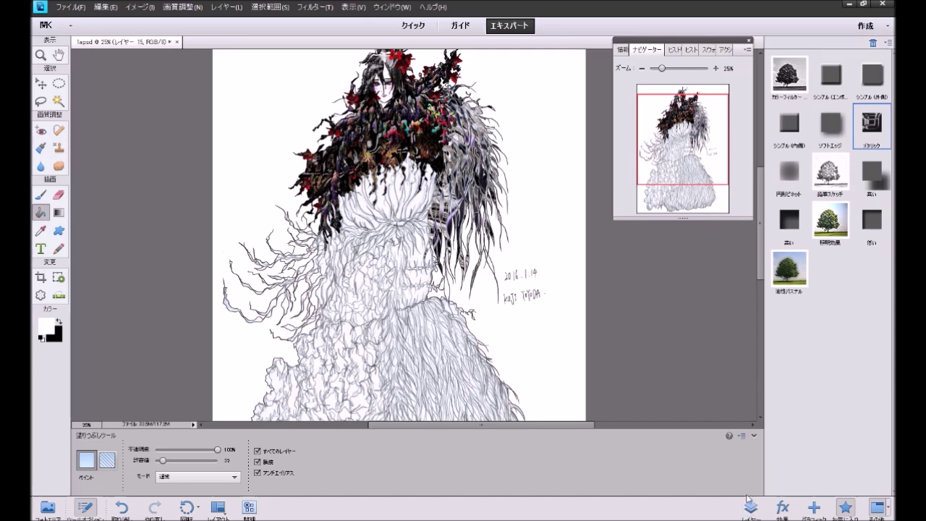
# Step: Add a black stroke of 3 px at 100% opacity to layer 15's style settings
pyautogui.click(751, 507)
pyautogui.doubleClick(880, 79)
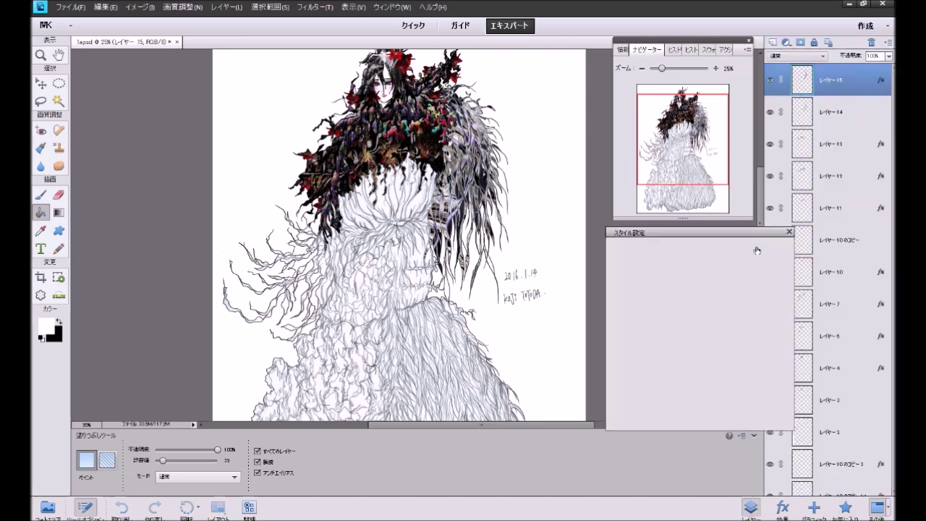
pyautogui.click(628, 395)
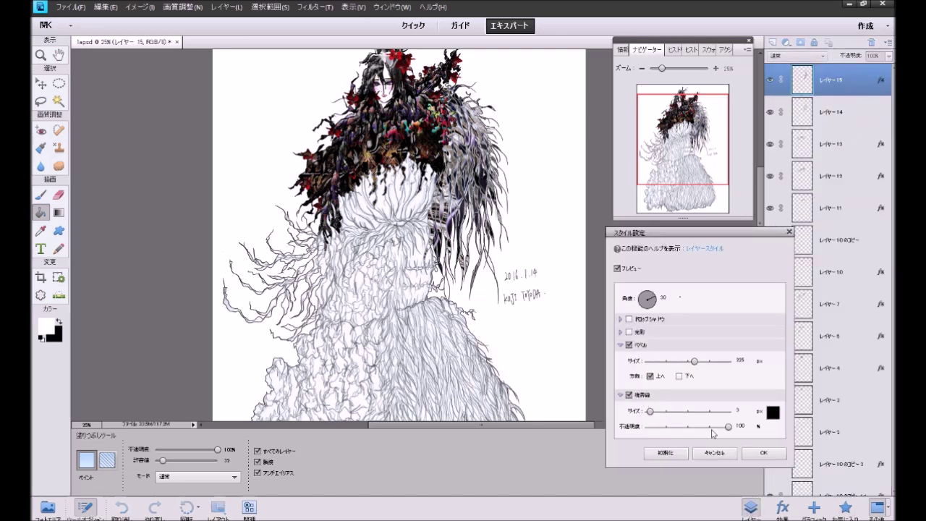
pyautogui.click(763, 453)
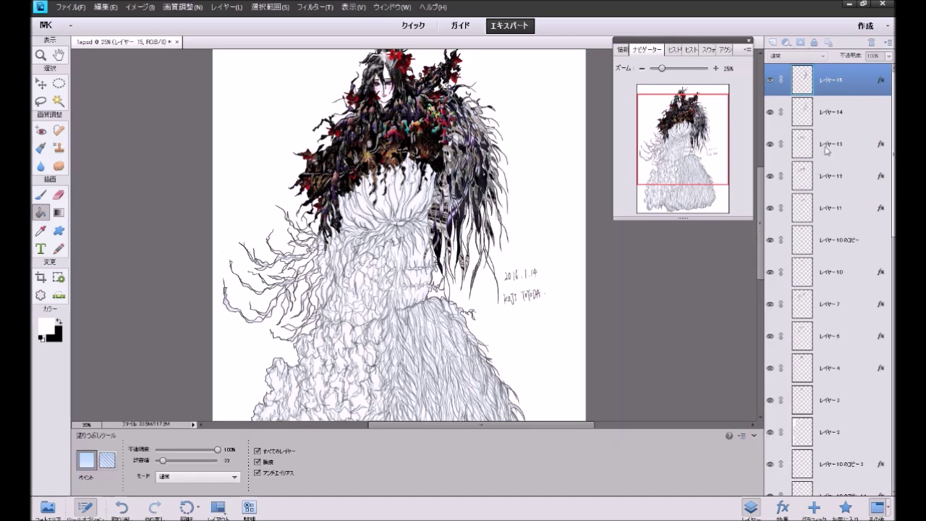
# Step: Apply the Simple Inner (シンプル(内側)) bevel effect to layer 14
pyautogui.click(840, 113)
pyautogui.click(845, 507)
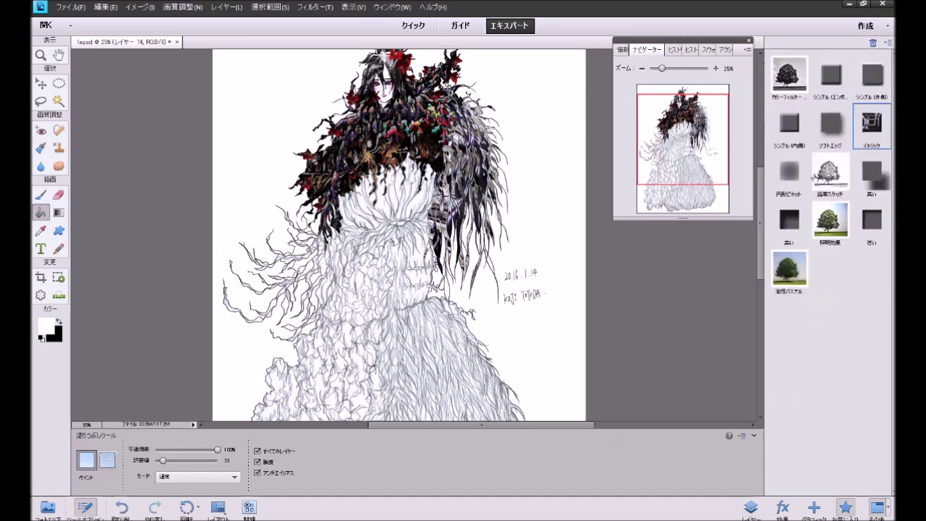
pyautogui.click(790, 131)
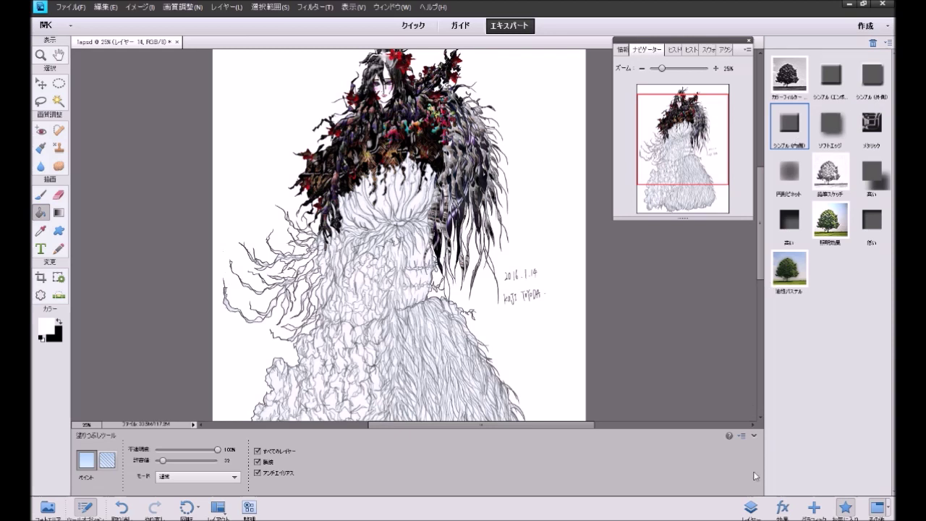
# Step: Add a black stroke of 3 px at 100% opacity to layer 14's style settings
pyautogui.click(750, 507)
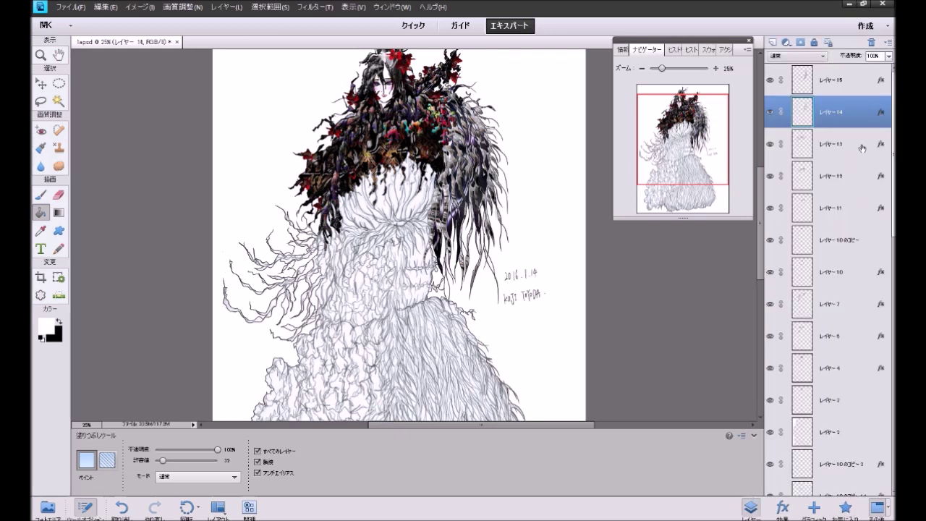
pyautogui.doubleClick(880, 112)
pyautogui.click(630, 395)
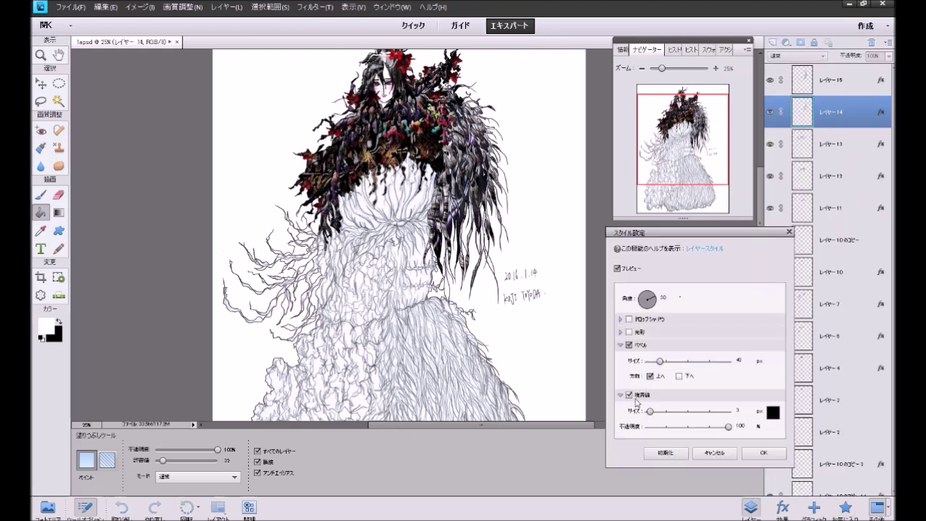
pyautogui.click(765, 453)
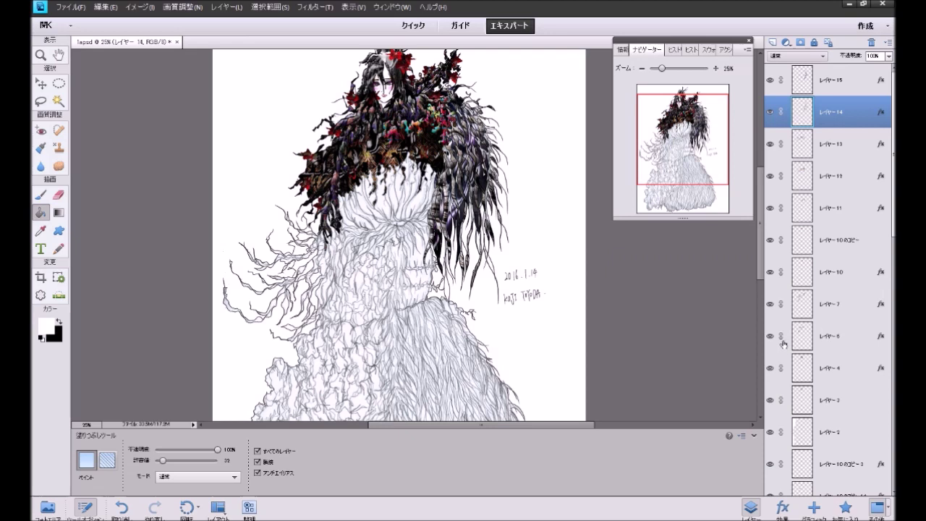
# Step: Try the Lighting Effects (照明効果) preset on layer 14, undo it, and apply the Low (低い) effect instead
pyautogui.click(846, 507)
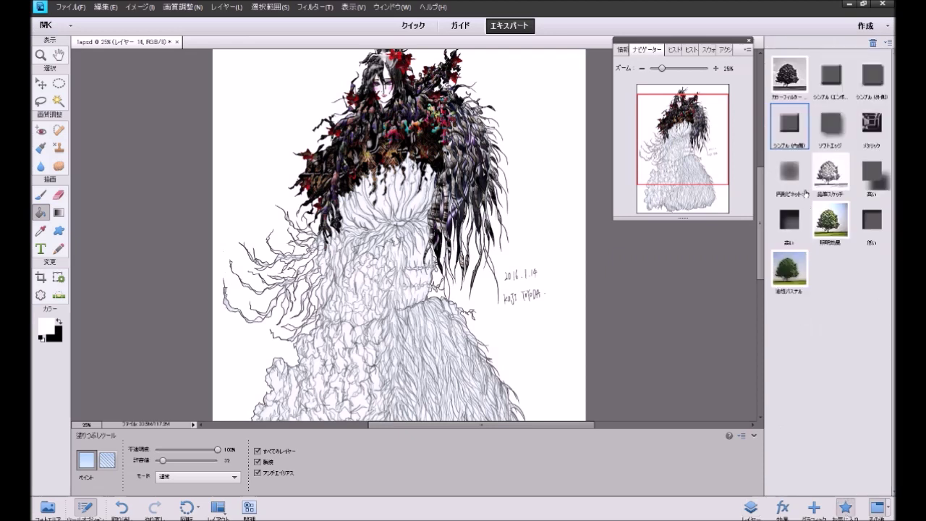
pyautogui.click(827, 226)
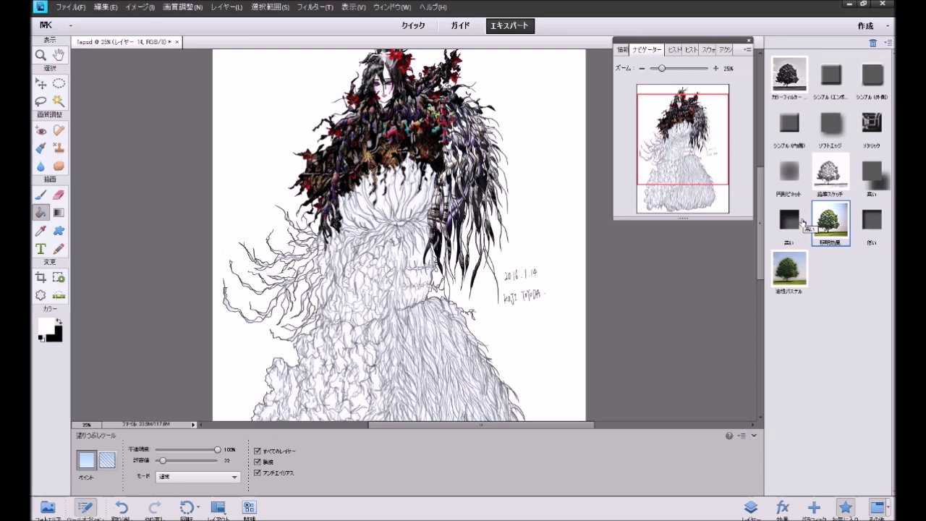
pyautogui.hotkey('ctrl', 'z')
pyautogui.click(866, 227)
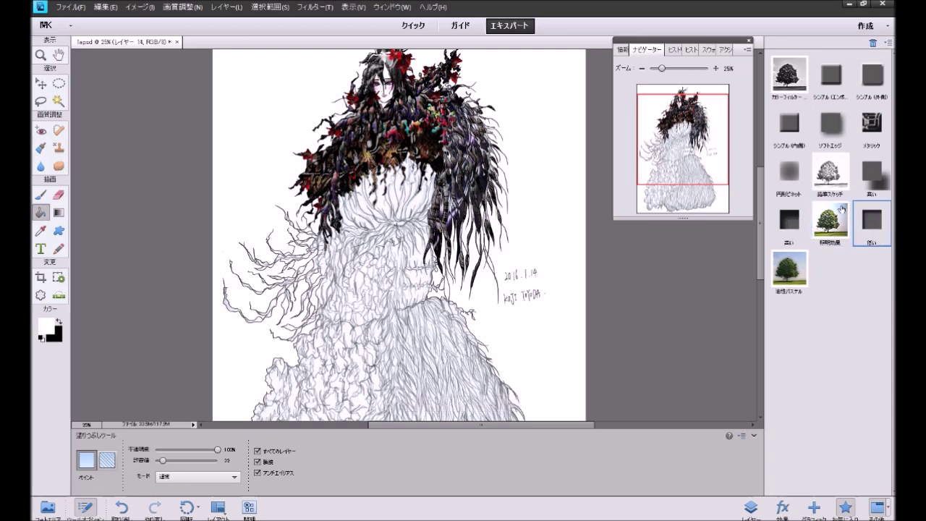
# Step: Undo the last effect applied to layer 14
pyautogui.hotkey('ctrl', 'z')
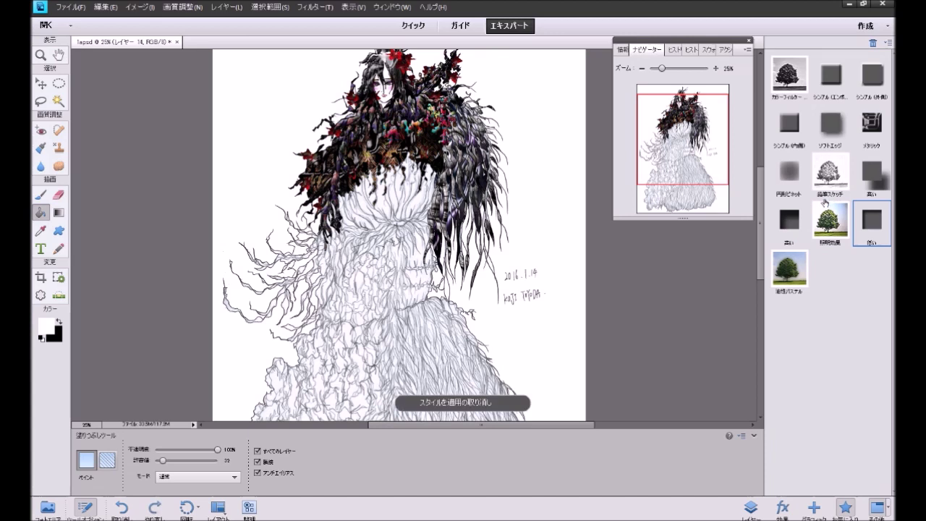
pyautogui.click(751, 507)
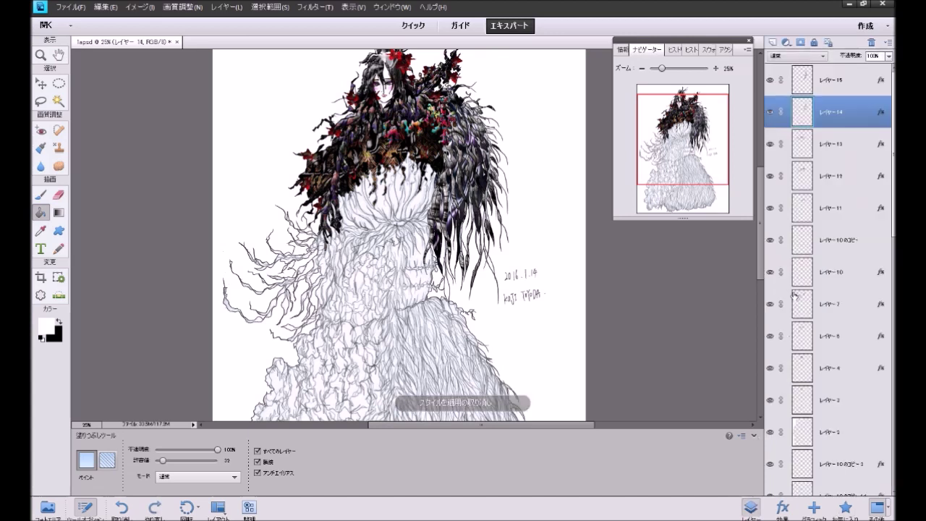
# Step: Set up a black 55 px brush for painting on layer 5
pyautogui.scroll(-15, 848, 458)
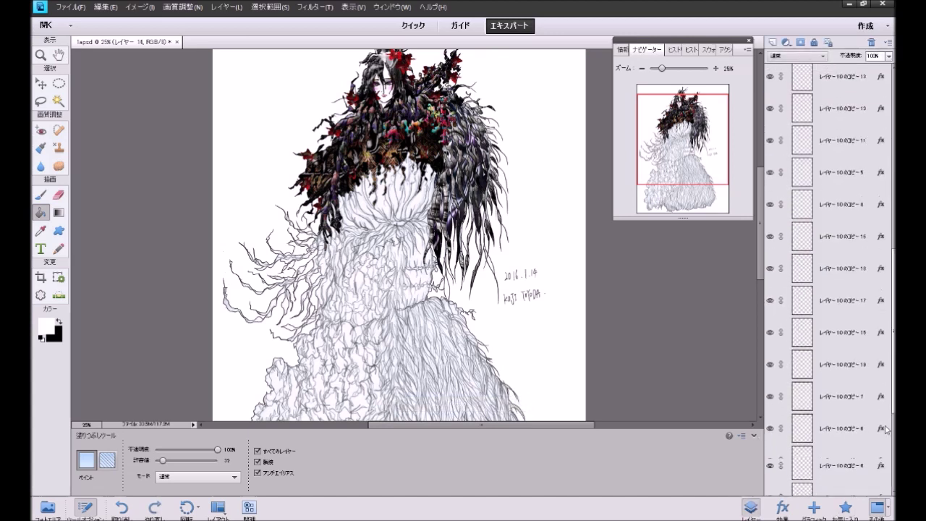
pyautogui.click(847, 456)
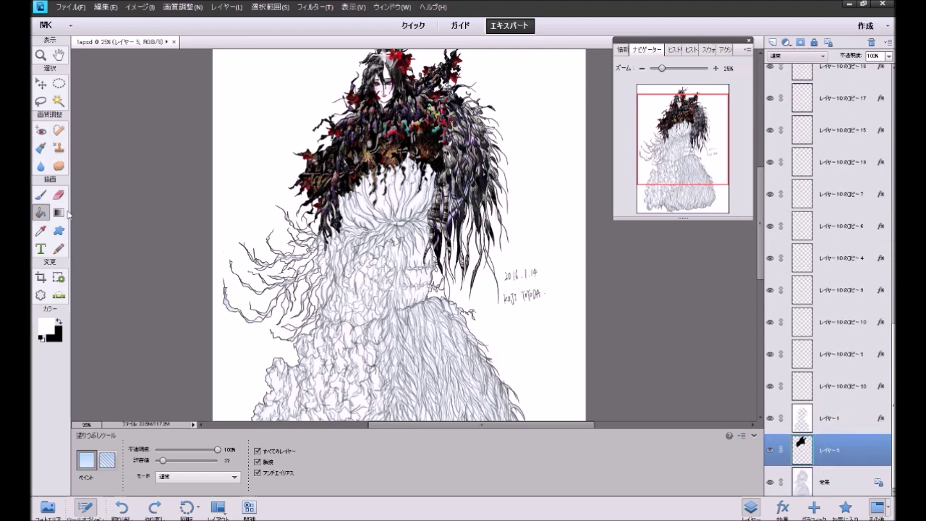
pyautogui.click(41, 194)
pyautogui.click(59, 321)
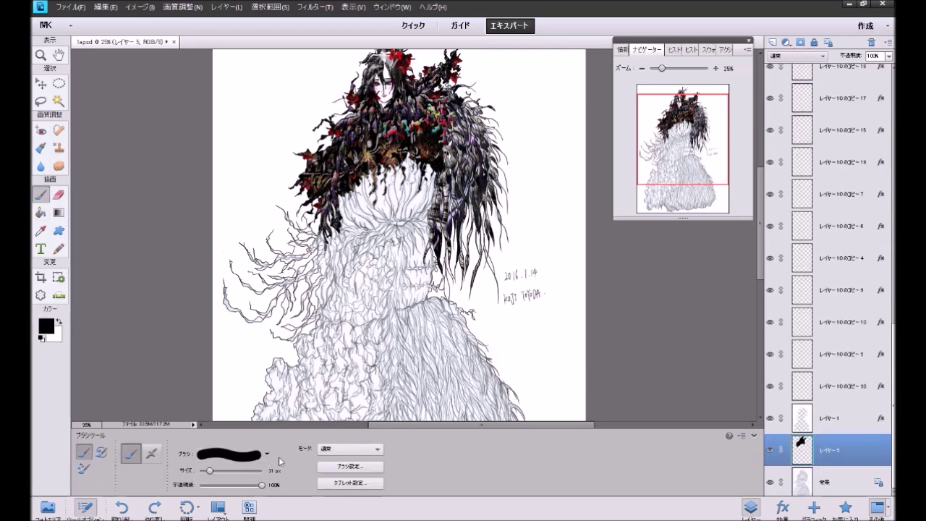
pyautogui.click(715, 69)
pyautogui.click(715, 69)
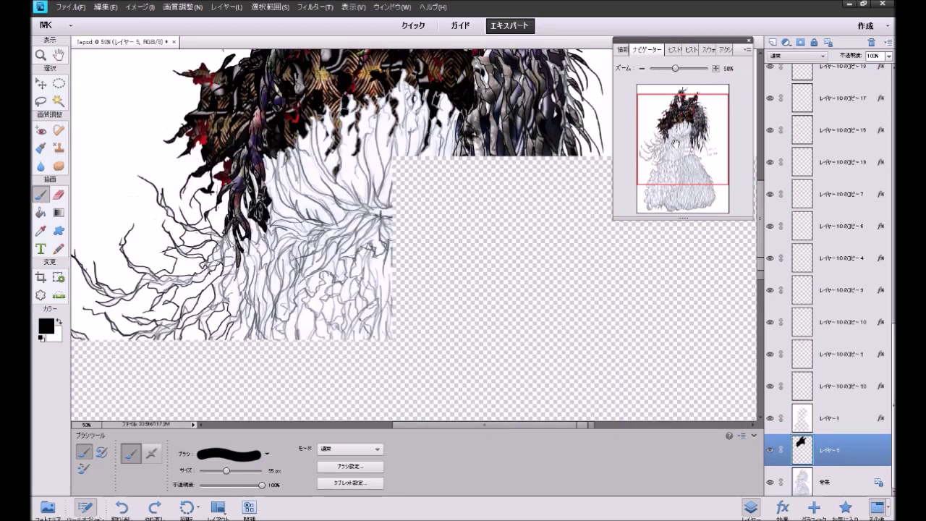
pyautogui.moveTo(675, 143); pyautogui.dragTo(686, 123)
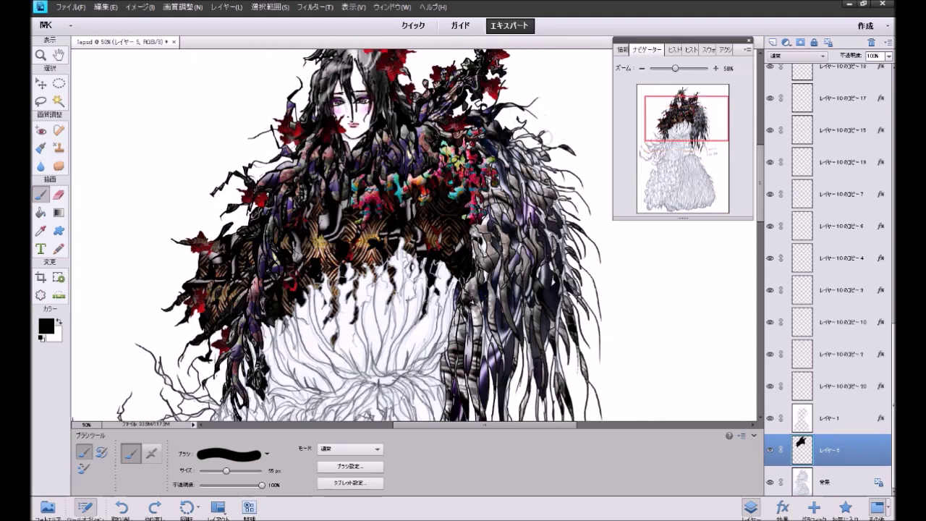
pyautogui.hotkey('ctrl', 'z')
pyautogui.hotkey('ctrl', 'y')
# Step: Set the Paint Bucket to fill with the grey marbled rock pattern on layer 14
pyautogui.moveTo(893, 366); pyautogui.dragTo(894, 107)
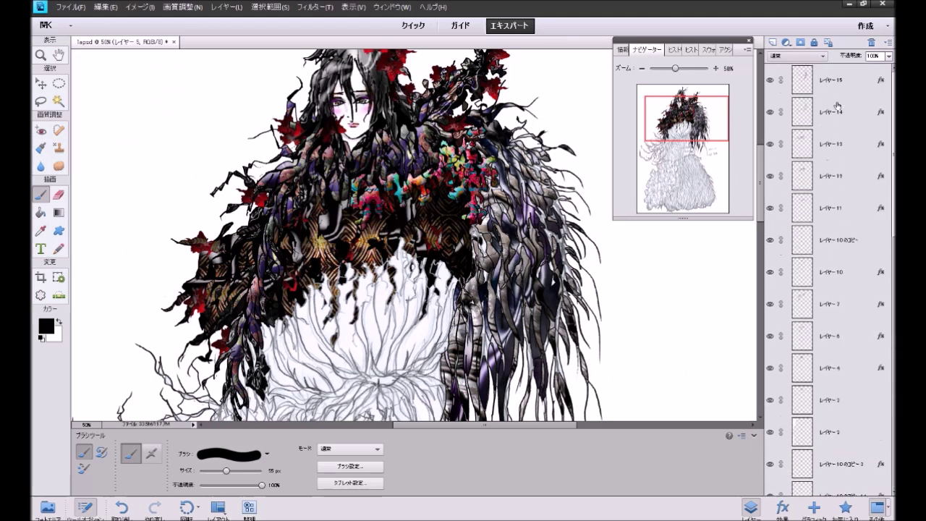
pyautogui.click(835, 108)
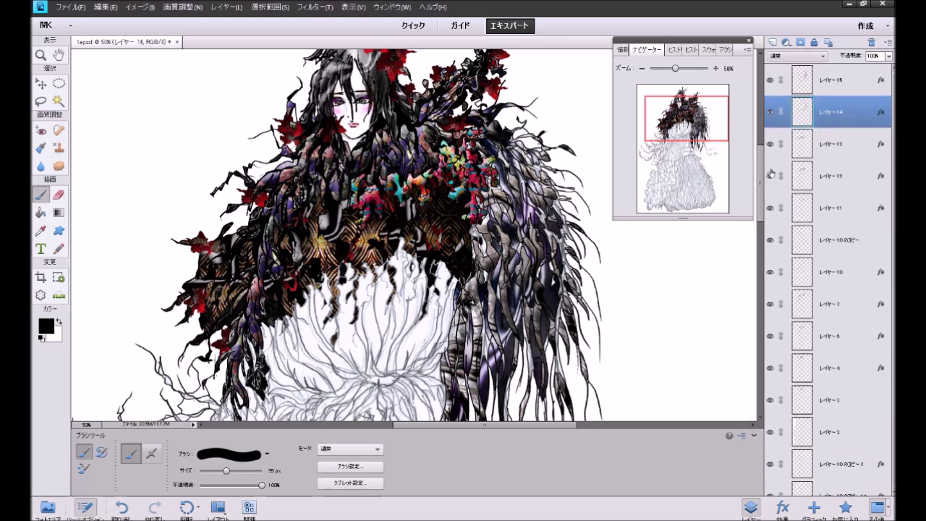
pyautogui.click(40, 213)
pyautogui.click(108, 460)
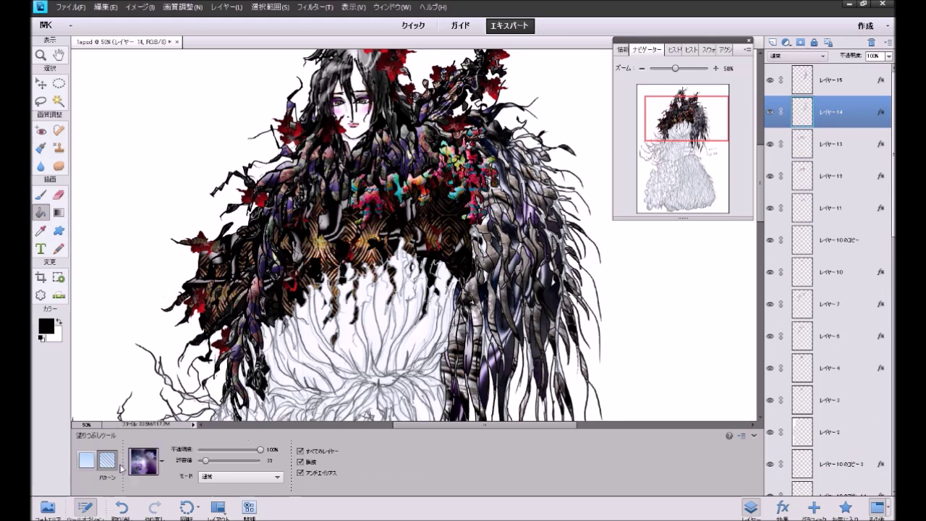
pyautogui.click(163, 461)
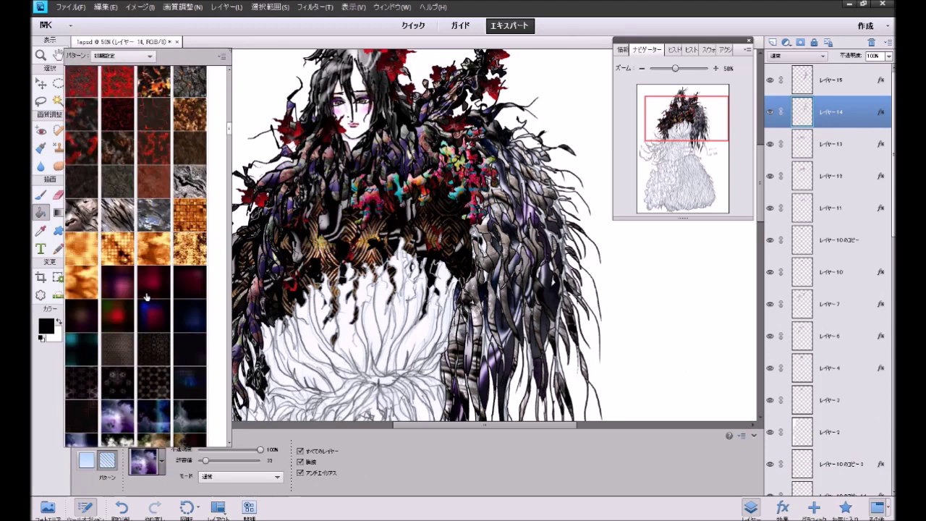
pyautogui.click(186, 192)
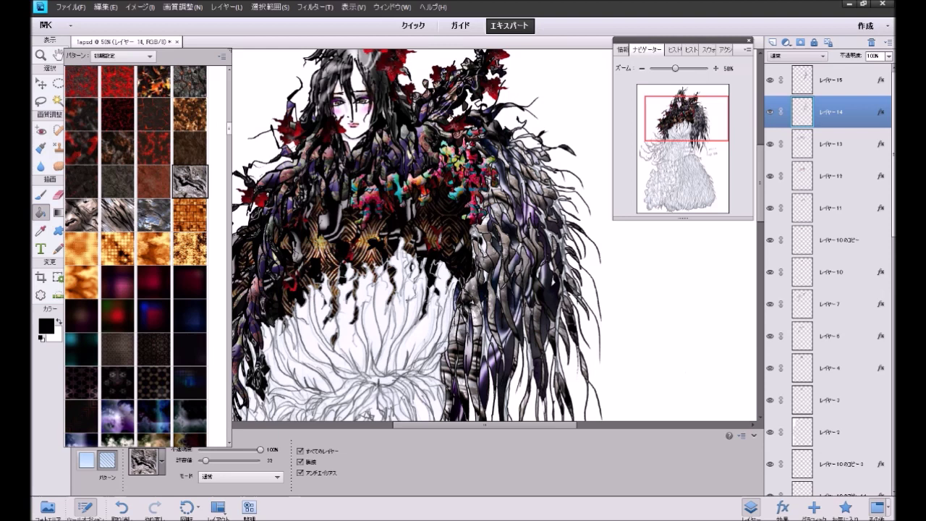
pyautogui.click(457, 109)
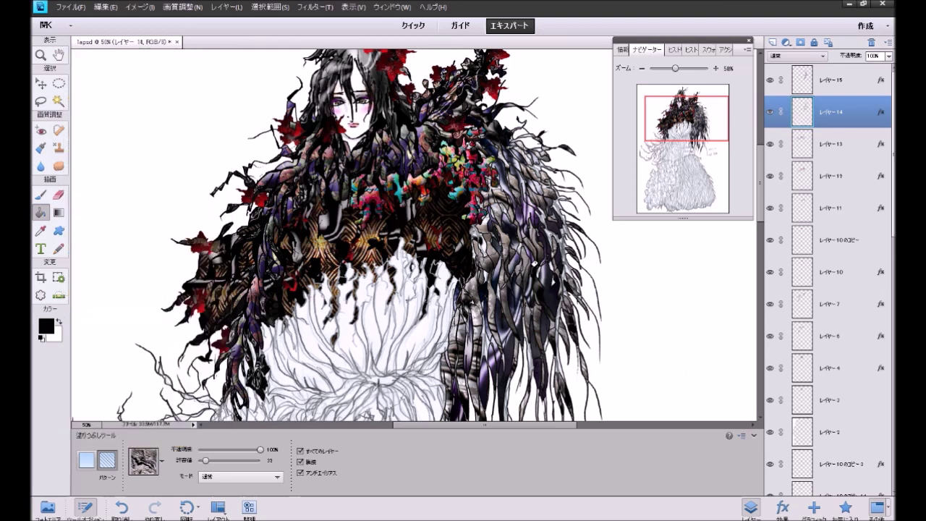
# Step: Paint black behind the right sleeve's feathers on layer 5, enlarging the brush well beyond 55 px for the broad areas
pyautogui.click(41, 195)
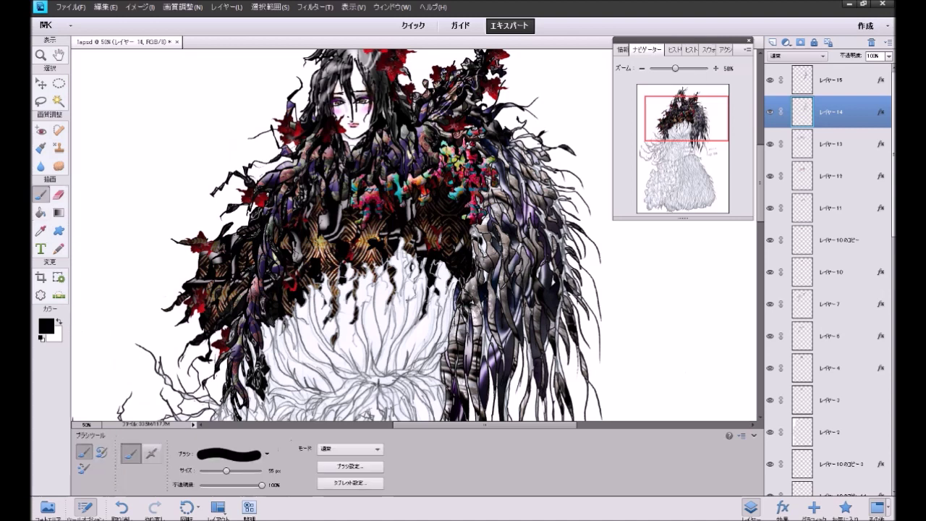
pyautogui.scroll(-10, 832, 289)
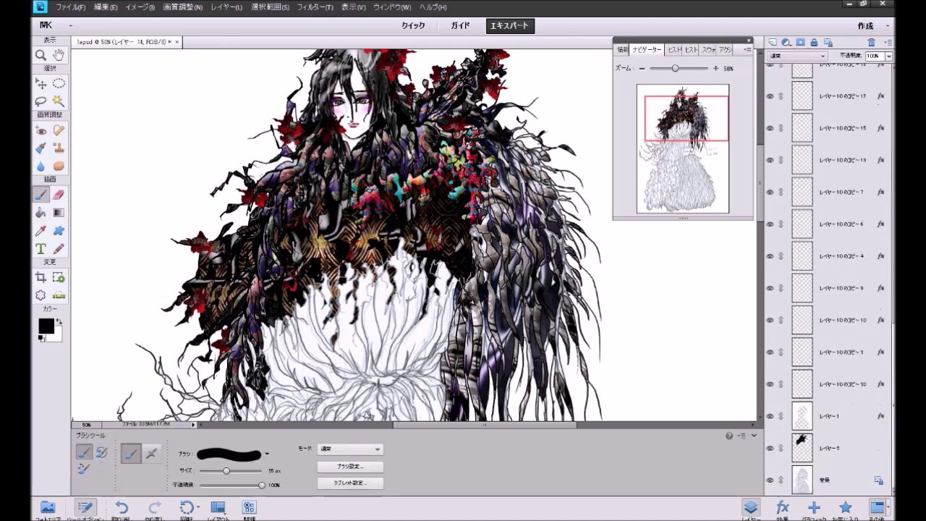
pyautogui.click(832, 448)
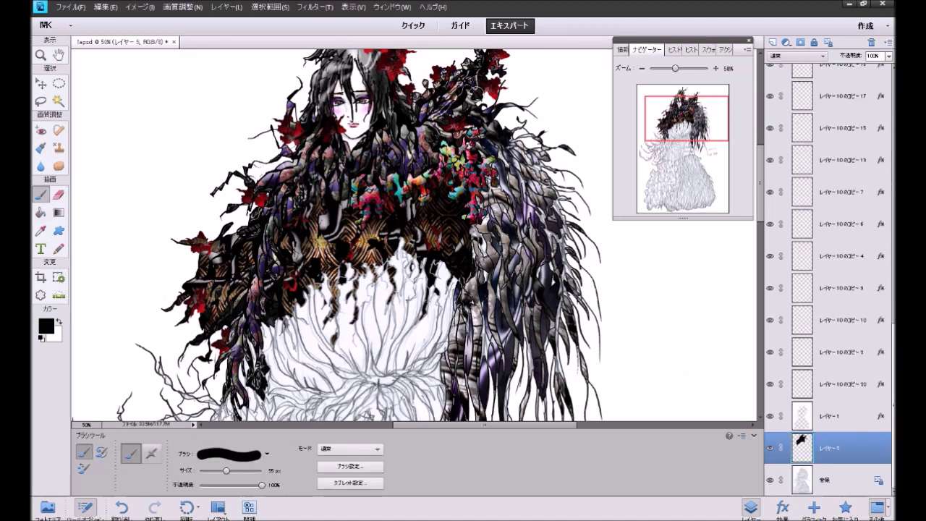
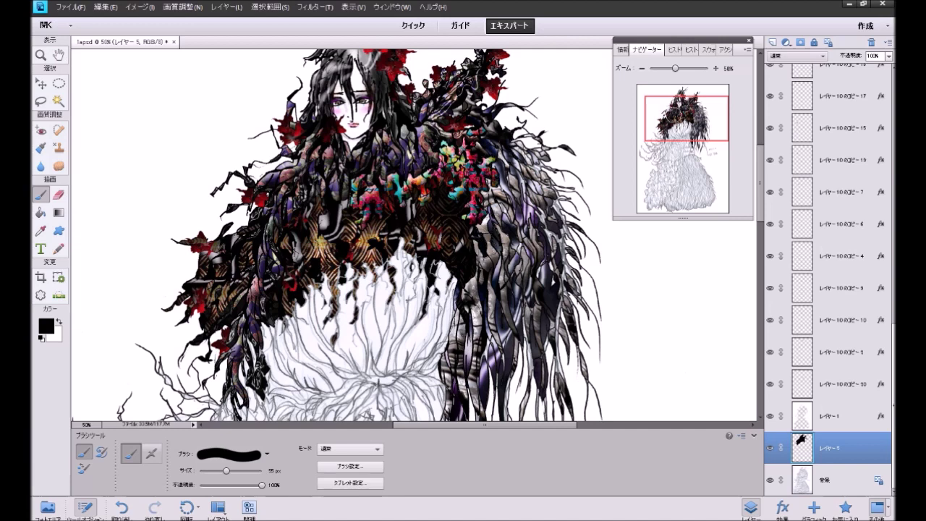
pyautogui.moveTo(690, 130); pyautogui.dragTo(685, 150)
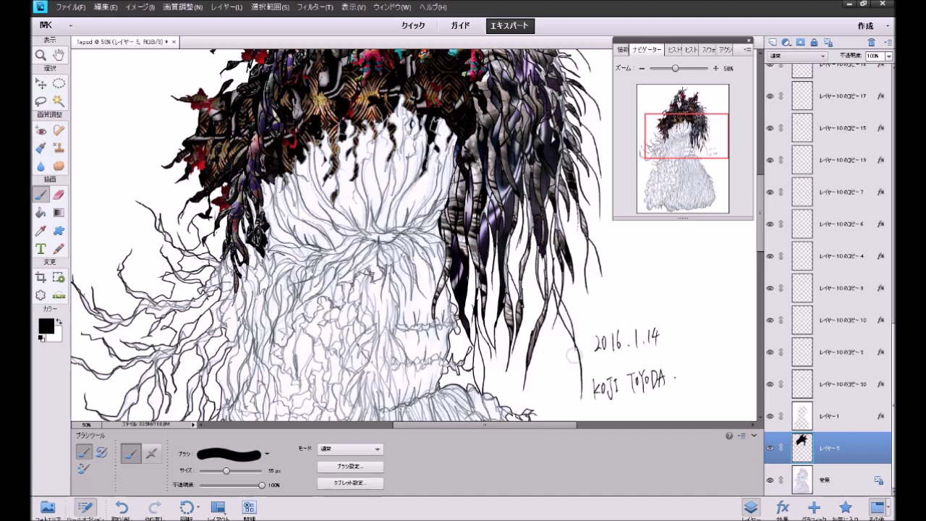
pyautogui.click(244, 470)
pyautogui.moveTo(510, 296); pyautogui.dragTo(567, 166)
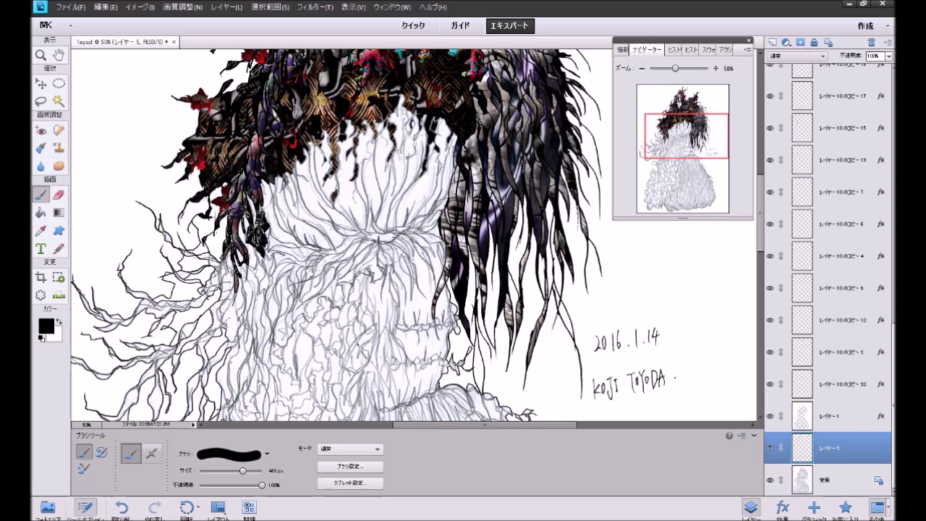
pyautogui.moveTo(678, 148); pyautogui.dragTo(679, 125)
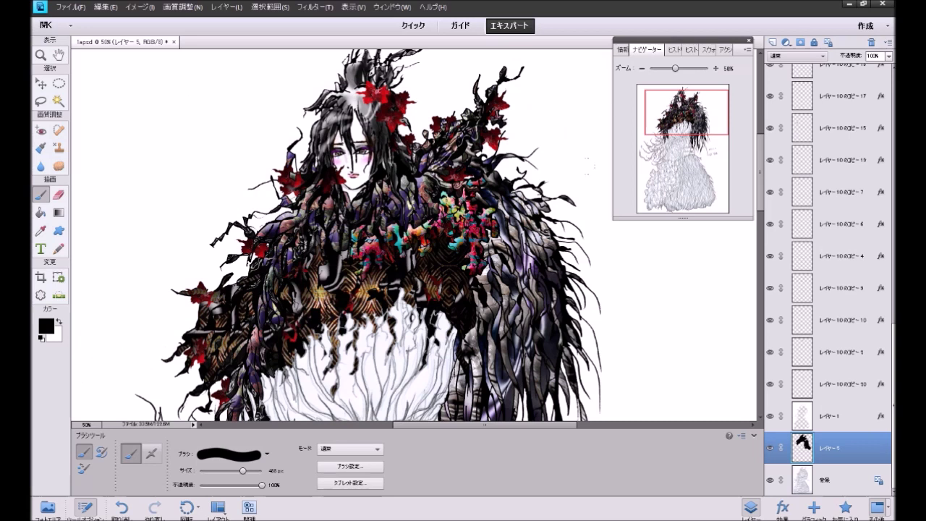
pyautogui.click(641, 67)
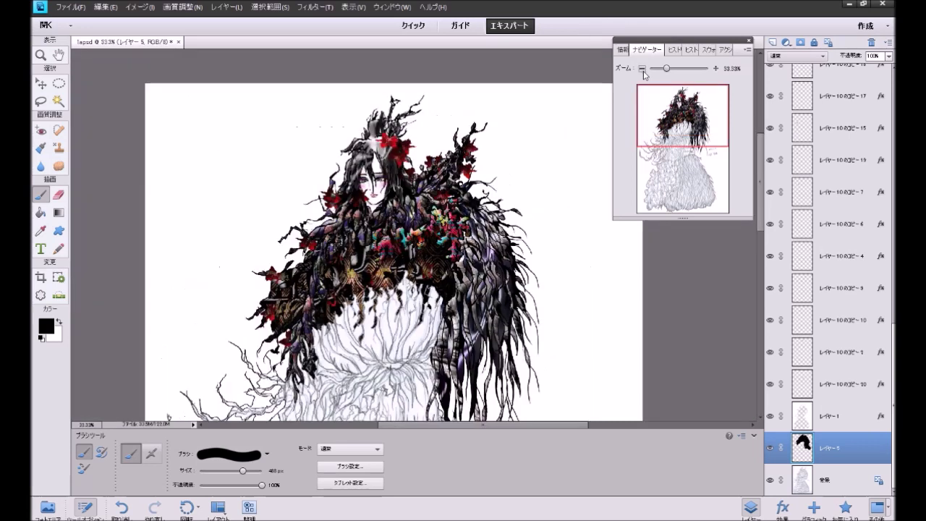
pyautogui.click(641, 68)
pyautogui.moveTo(682, 116); pyautogui.dragTo(685, 134)
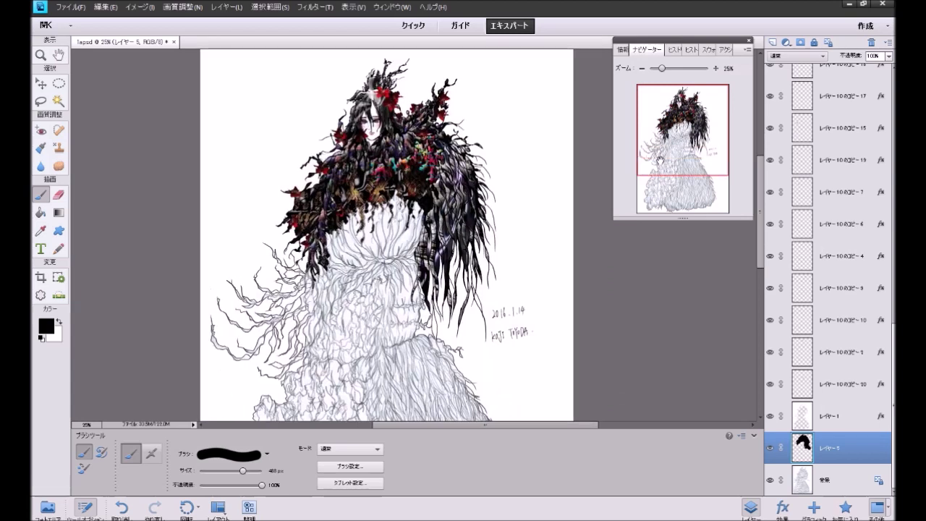
# Step: Duplicate a red leaf onto the top of the right sleeve's shoulder and rotate it counter-clockwise to fit
pyautogui.click(715, 68)
pyautogui.click(716, 68)
pyautogui.moveTo(684, 135); pyautogui.dragTo(682, 124)
pyautogui.click(41, 84)
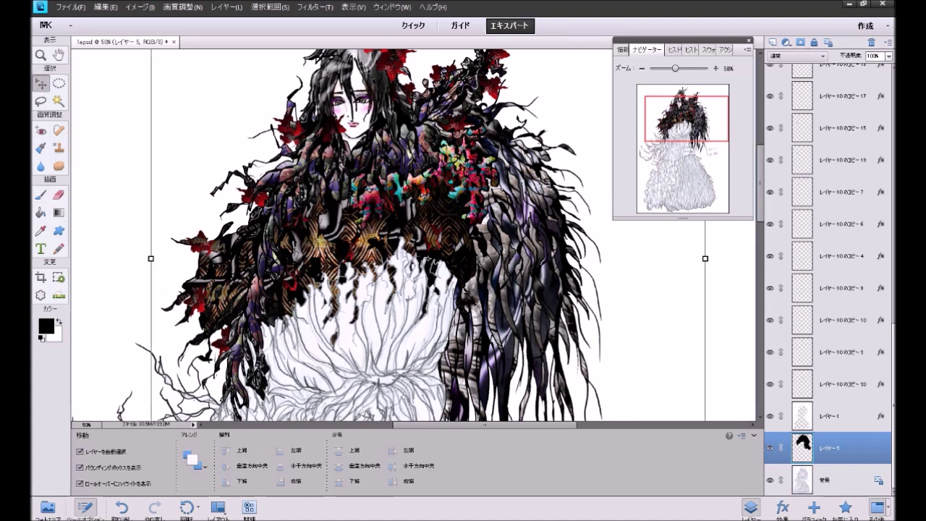
pyautogui.click(495, 88)
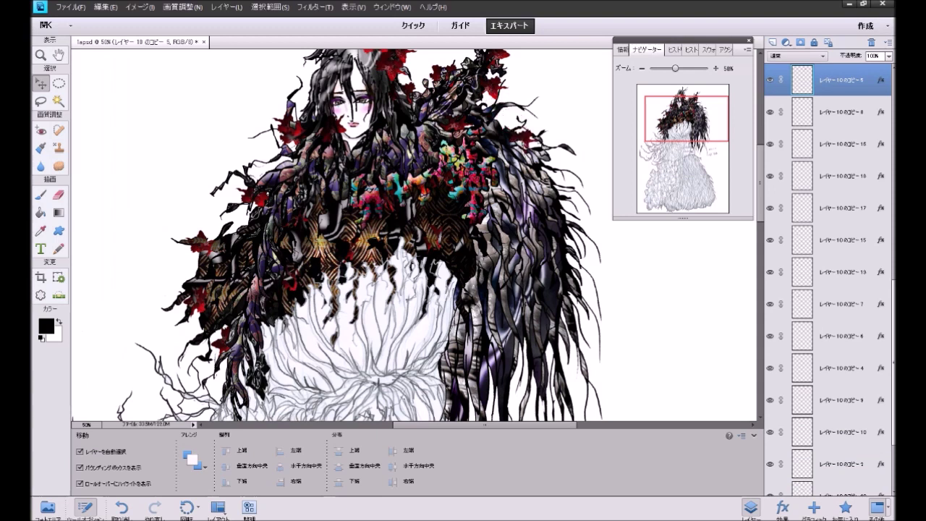
pyautogui.click(536, 145)
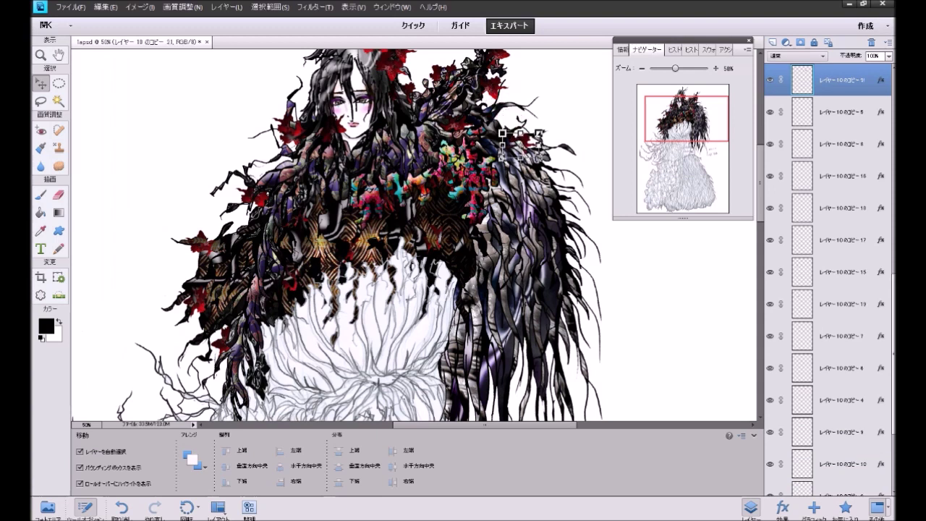
pyautogui.moveTo(540, 145); pyautogui.dragTo(521, 135)
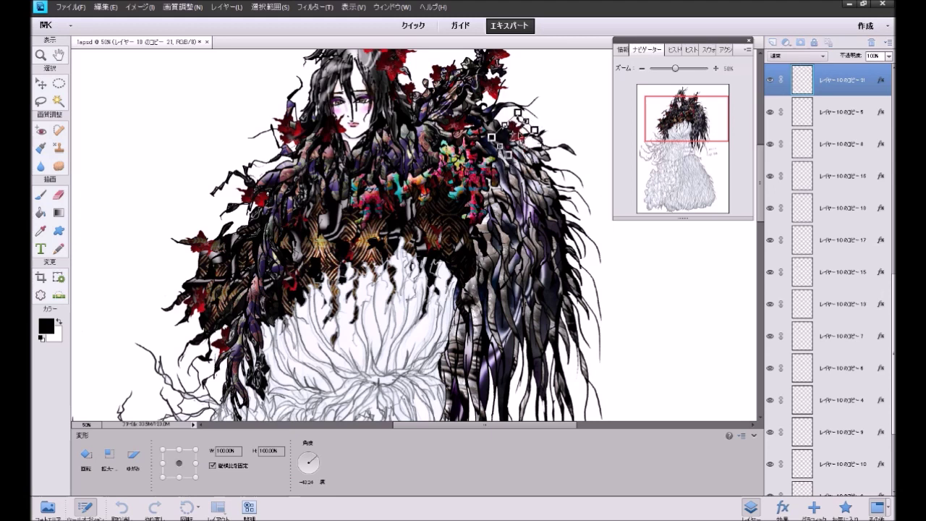
pyautogui.click(470, 162)
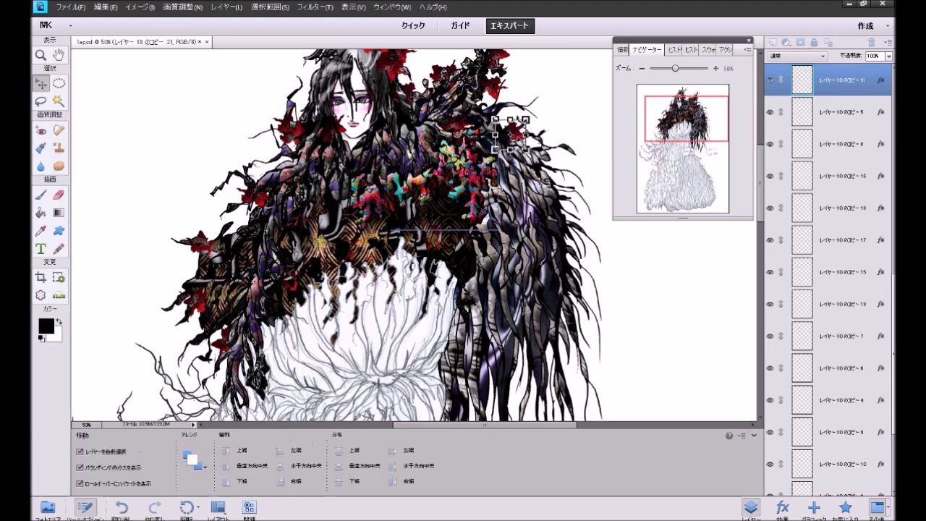
# Step: Place another copy of the red leaf lower on the right sleeve's outer edge, rotated about 44 degrees clockwise
pyautogui.moveTo(515, 134); pyautogui.dragTo(540, 207)
pyautogui.click(560, 196)
pyautogui.moveTo(551, 176); pyautogui.dragTo(558, 172)
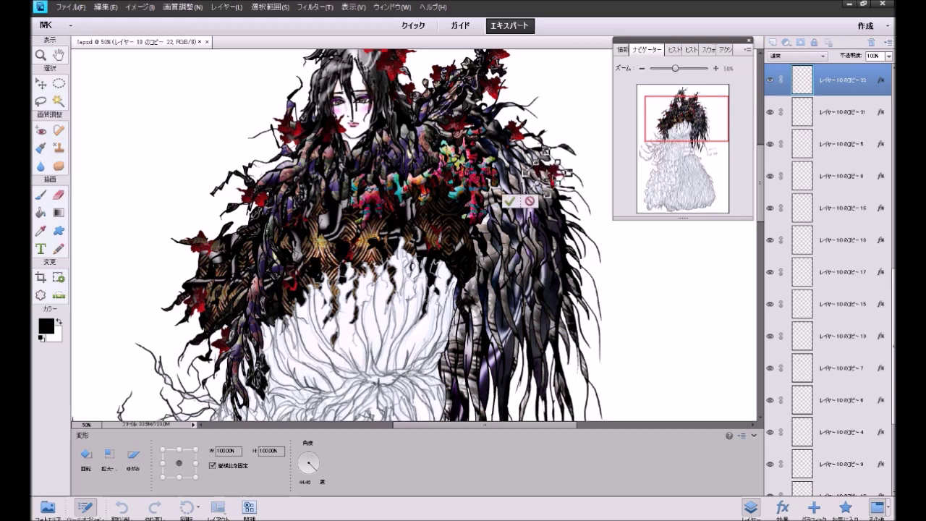
pyautogui.click(510, 201)
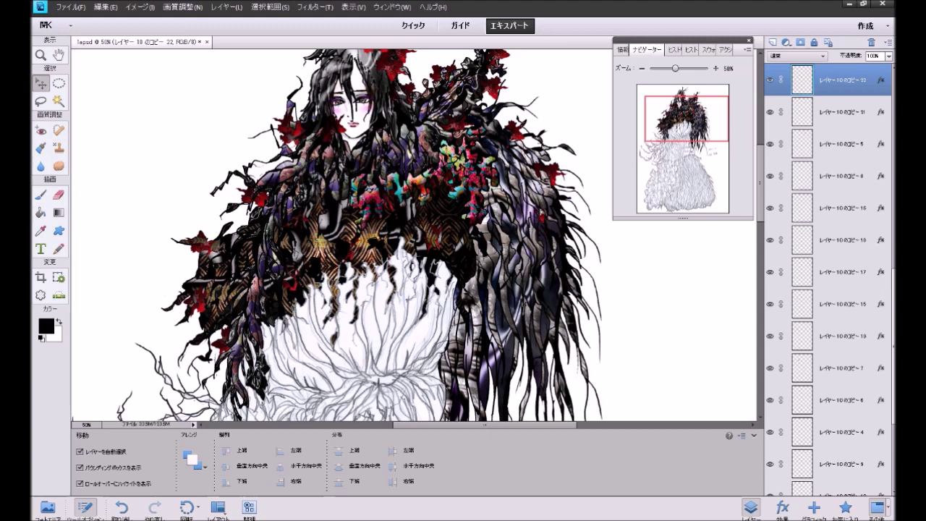
# Step: Add two more red leaf copies down the right sleeve and rotate the lowest one slightly clockwise
pyautogui.moveTo(542, 211); pyautogui.dragTo(557, 259)
pyautogui.keyDown('alt'); pyautogui.click(557, 258); pyautogui.keyUp('alt')
pyautogui.click(575, 273)
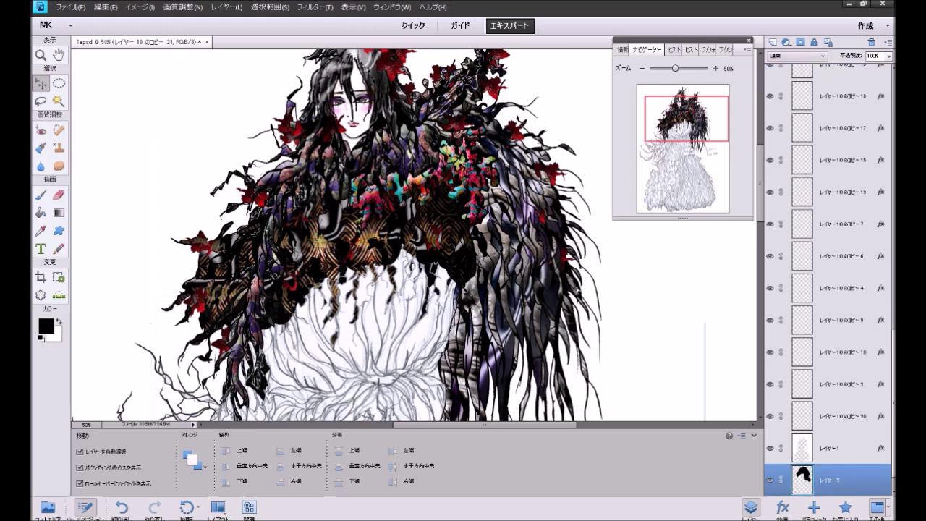
pyautogui.hotkey('ctrl', 'z')
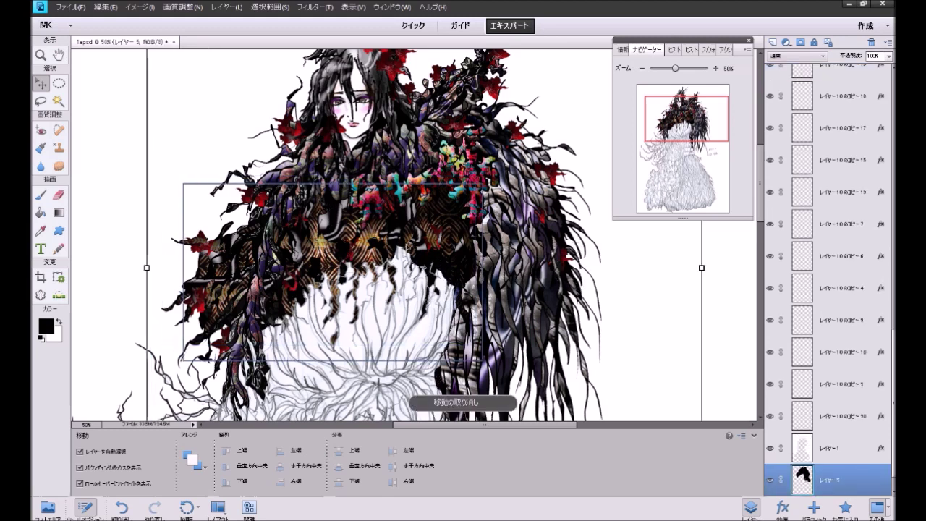
pyautogui.click(566, 258)
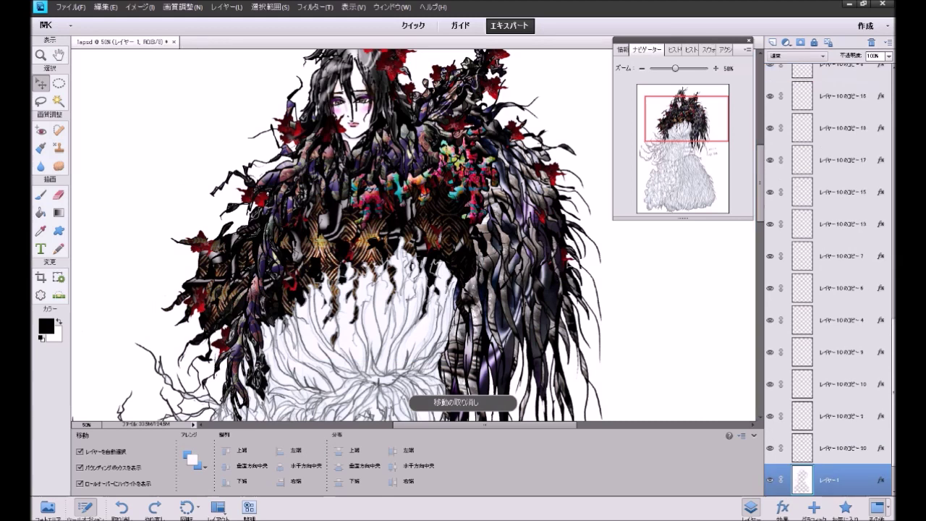
pyautogui.click(563, 257)
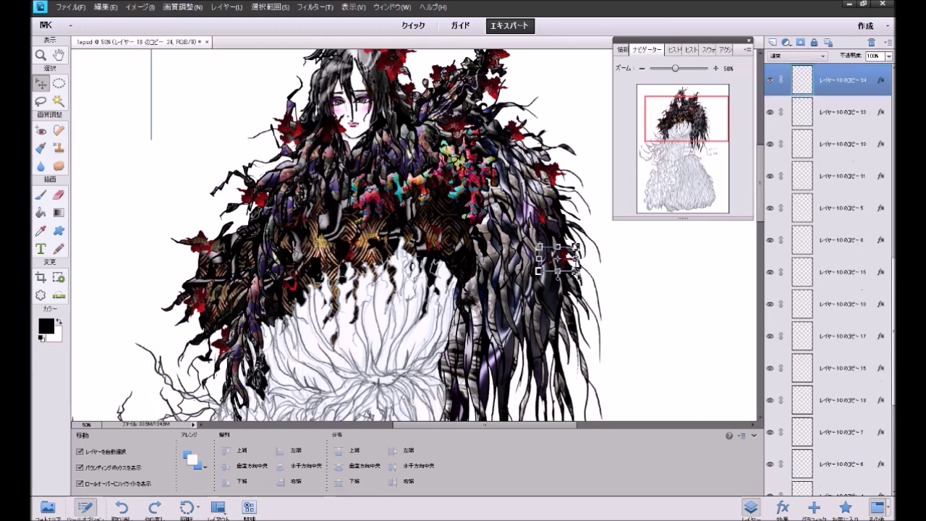
pyautogui.moveTo(575, 272); pyautogui.dragTo(569, 282)
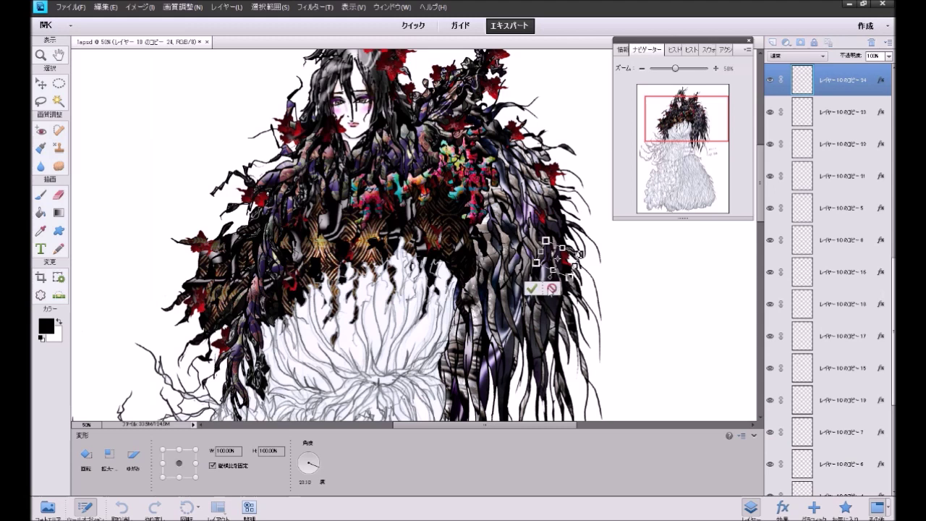
pyautogui.click(532, 288)
# Step: Nudge the red leaf on the right sleeve's outer edge and duplicate a small leaf lower on the sleeve
pyautogui.moveTo(556, 258); pyautogui.dragTo(513, 309)
pyautogui.hotkey('ctrl', 'z')
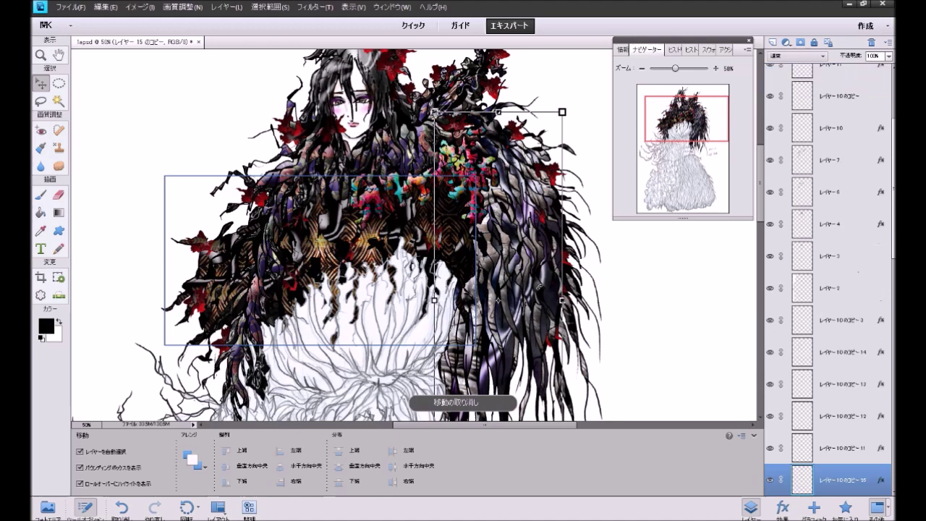
pyautogui.moveTo(568, 258); pyautogui.dragTo(565, 263)
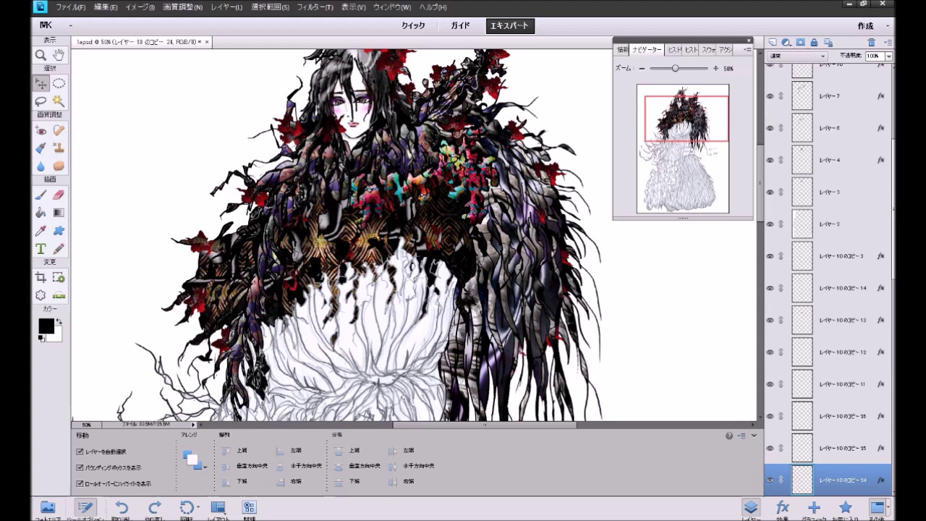
pyautogui.click(521, 349)
pyautogui.hotkey('ctrl', 'j')
pyautogui.hotkey('ctrl', 'j')
pyautogui.moveTo(506, 295); pyautogui.dragTo(508, 266)
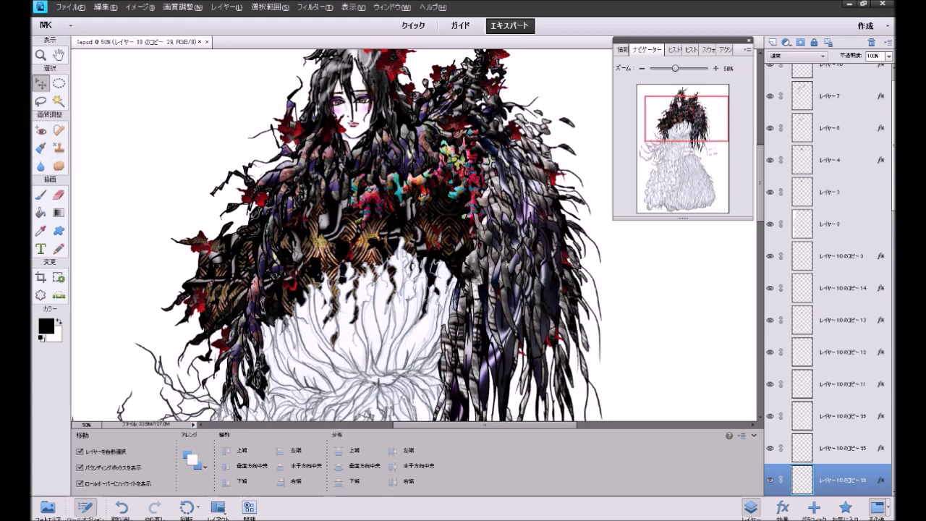
pyautogui.hotkey('ctrl', 'z')
pyautogui.hotkey('ctrl', 'z')
pyautogui.hotkey('ctrl', 'z')
pyautogui.hotkey('ctrl', 'z')
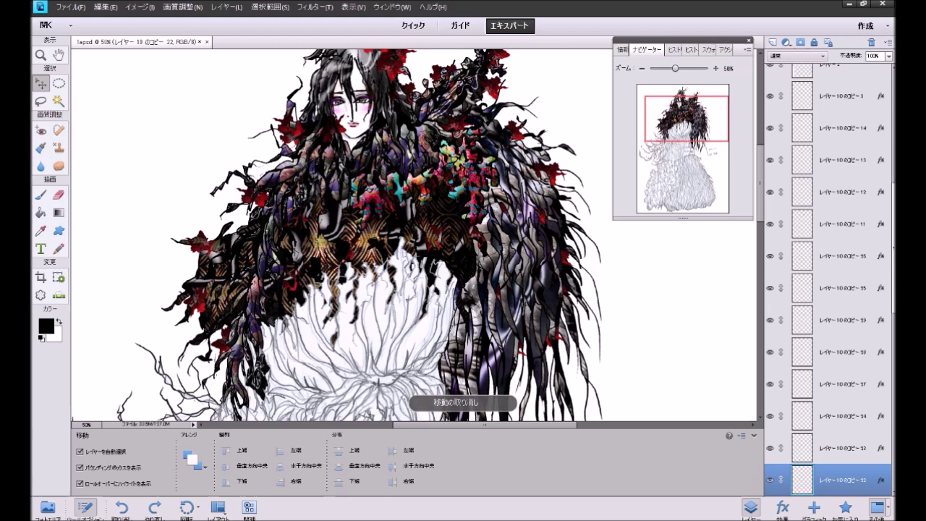
# Step: Place another red leaf copy at the lower inner part of the right sleeve, rotated about 64 degrees
pyautogui.hotkey('ctrl', 'j')
pyautogui.hotkey('ctrl', 'z')
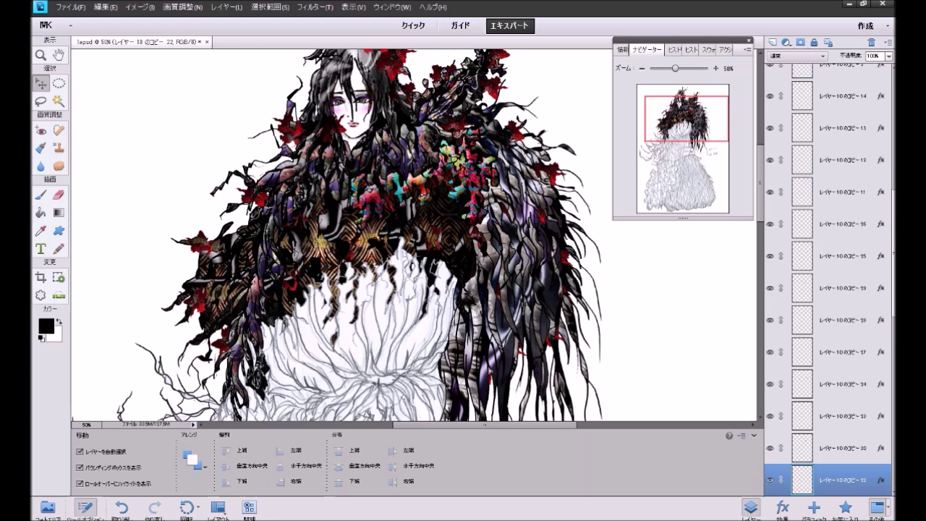
pyautogui.click(485, 377)
pyautogui.moveTo(661, 129)
pyautogui.mouseDown()
pyautogui.moveTo(669, 155)
pyautogui.moveTo(666, 146)
pyautogui.mouseUp()
pyautogui.moveTo(507, 194); pyautogui.dragTo(490, 221)
pyautogui.press('Return')
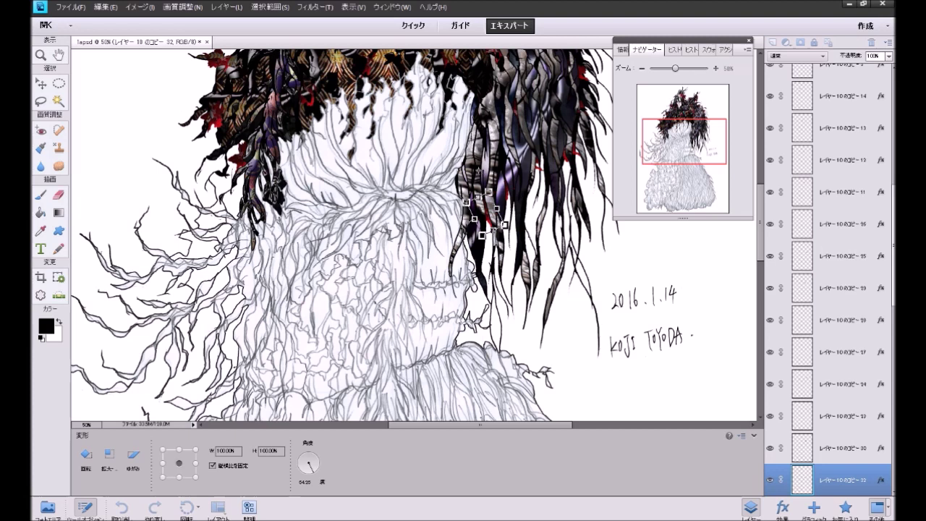
pyautogui.moveTo(478, 170); pyautogui.dragTo(483, 175)
pyautogui.click(490, 242)
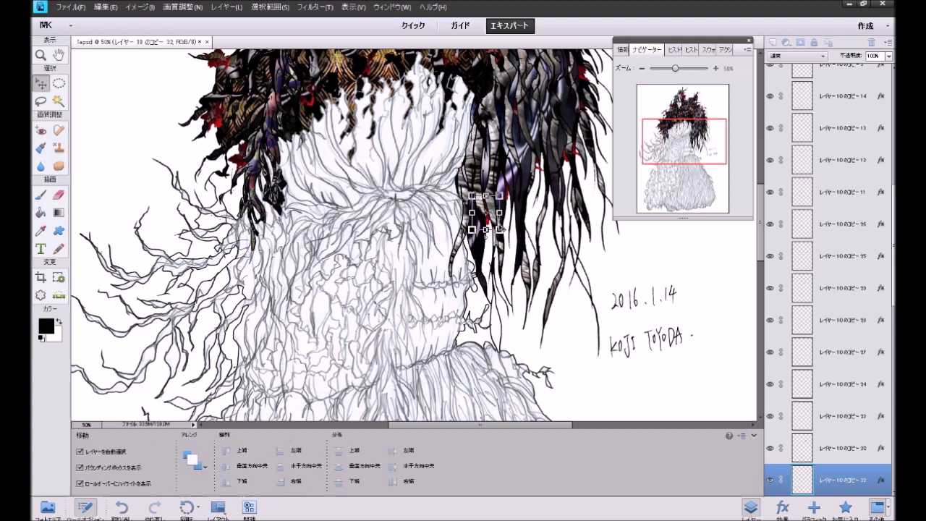
pyautogui.moveTo(486, 215); pyautogui.dragTo(487, 215)
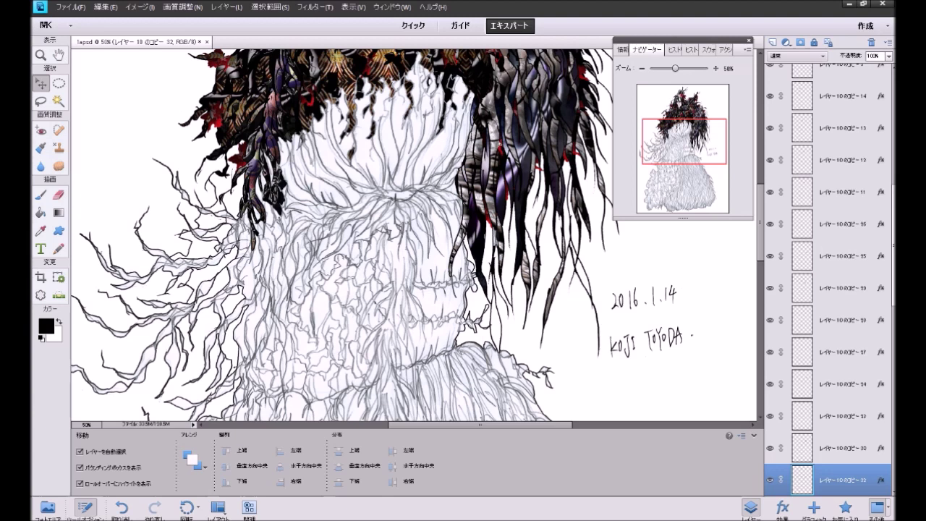
pyautogui.moveTo(499, 144); pyautogui.dragTo(498, 142)
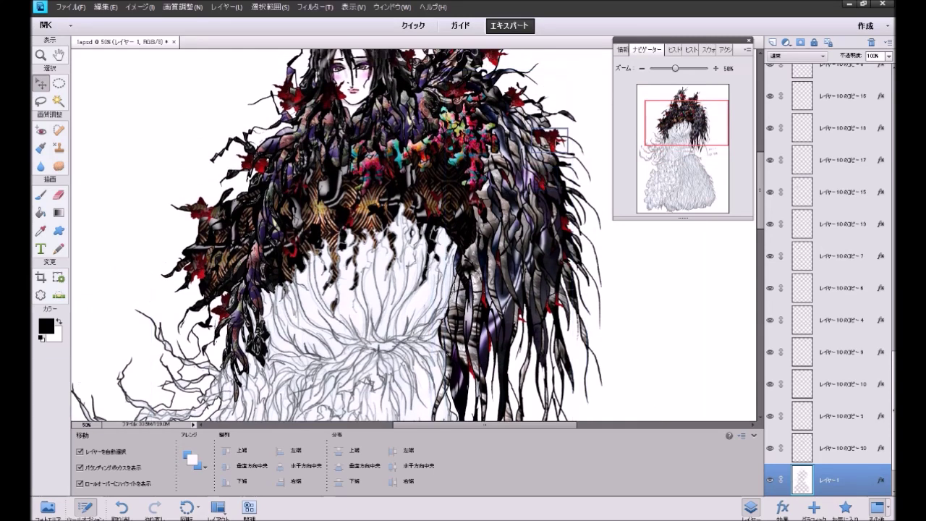
# Step: Duplicate the red leaf from the sleeve's upper outer edge onto its inner edge beside the bodice
pyautogui.click(557, 137)
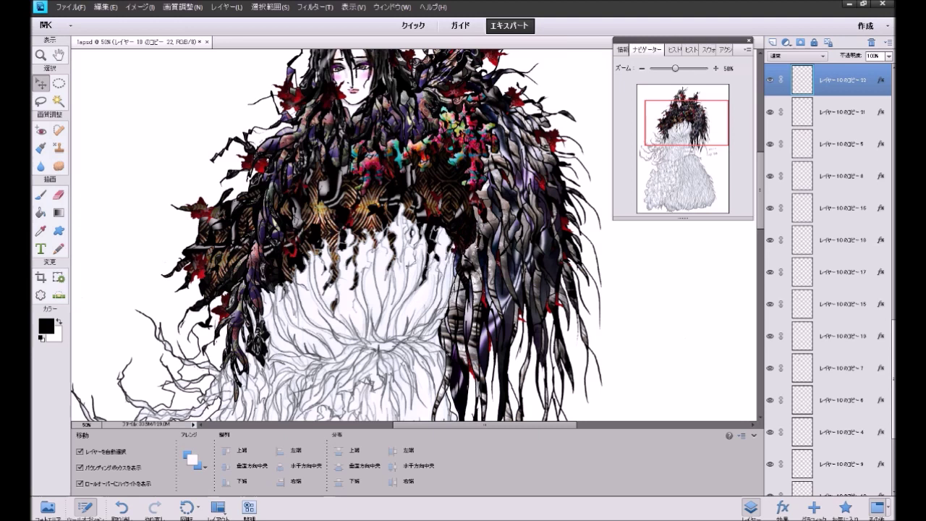
pyautogui.moveTo(475, 246); pyautogui.dragTo(472, 247)
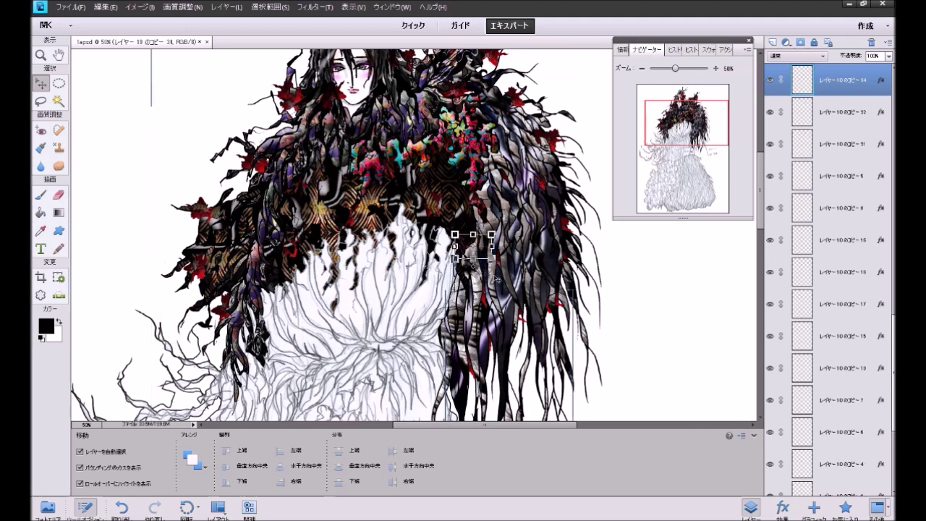
pyautogui.click(680, 261)
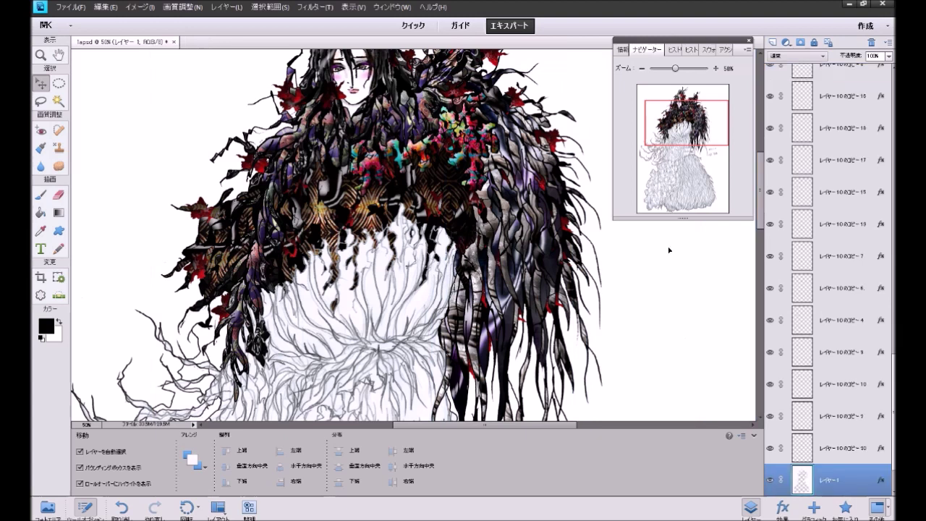
# Step: Examine the whole figure at 25% zoom and the coloured upper costume at 50%
pyautogui.click(642, 69)
pyautogui.click(643, 69)
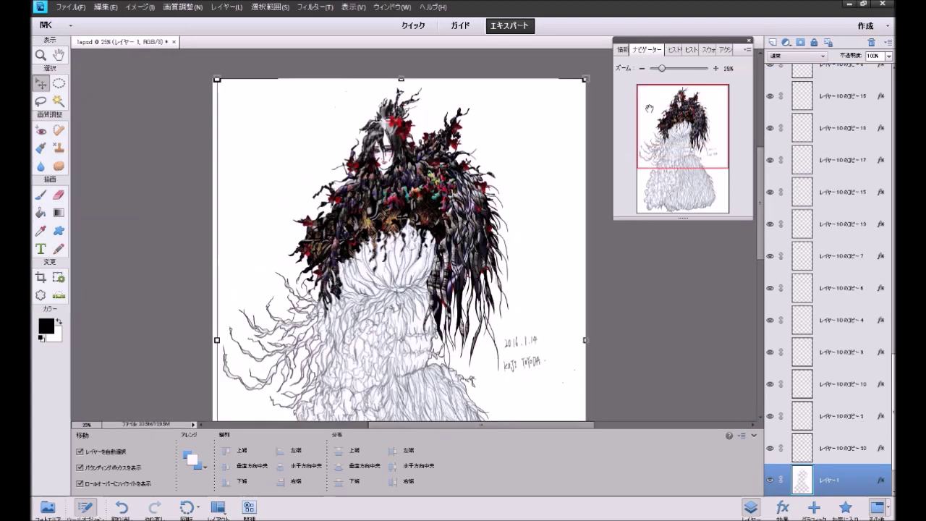
pyautogui.click(685, 278)
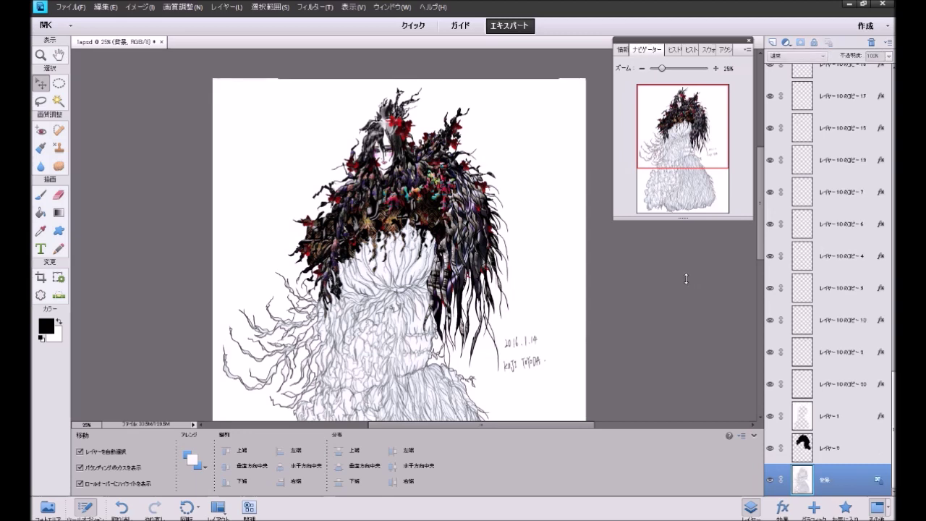
pyautogui.scroll(-2, 685, 278)
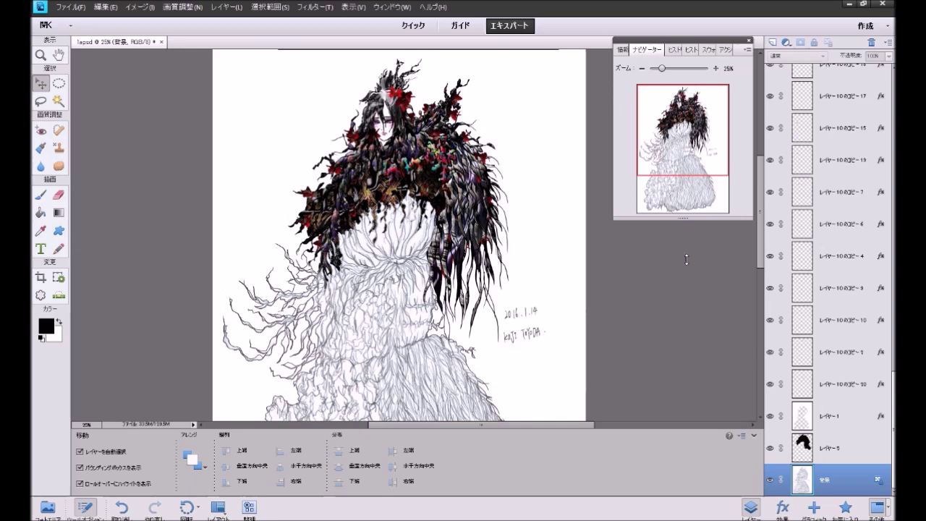
pyautogui.scroll(2, 686, 259)
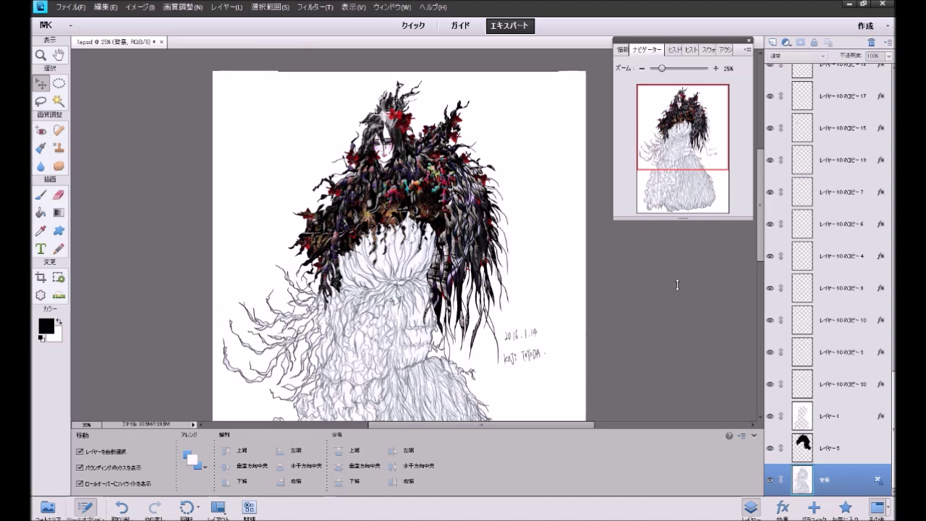
pyautogui.click(715, 69)
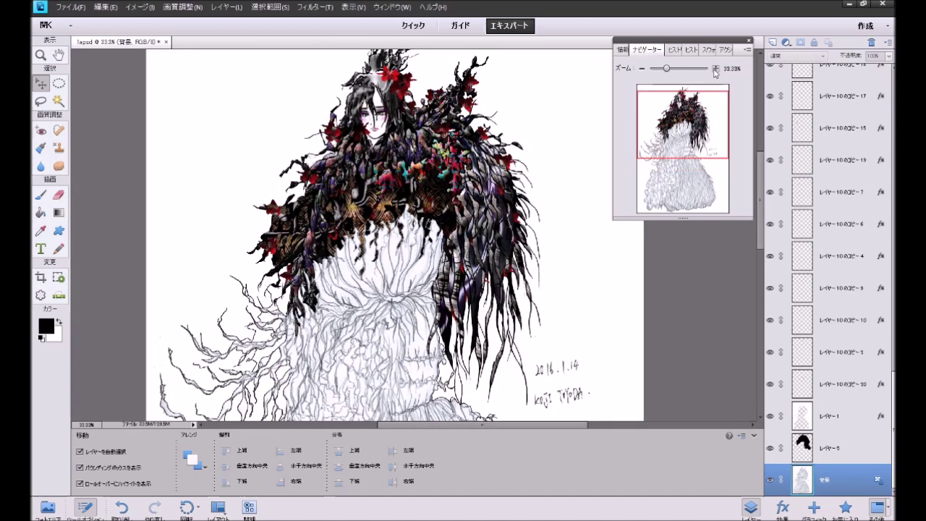
pyautogui.click(715, 68)
pyautogui.scroll(4, 713, 249)
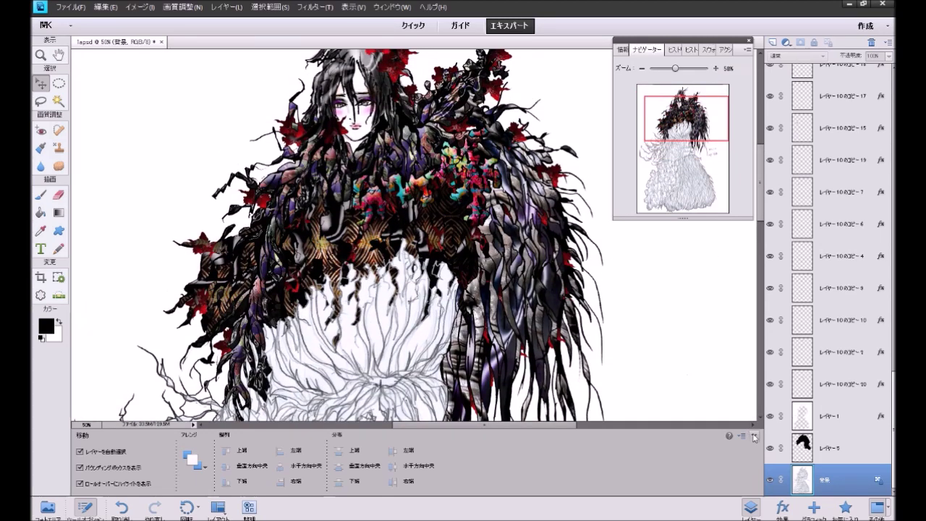
pyautogui.click(753, 436)
pyautogui.scroll(2, 731, 413)
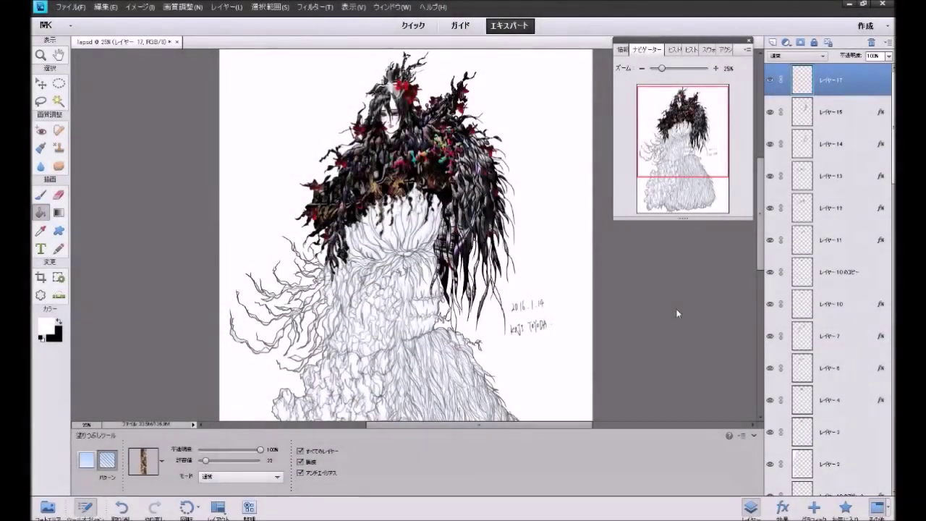
# Step: Fill alternating strips of the white bodice below the feathered cape with the gold pattern on layer 17
pyautogui.click(714, 70)
pyautogui.click(714, 70)
pyautogui.scroll(2, 707, 267)
pyautogui.scroll(3, 708, 267)
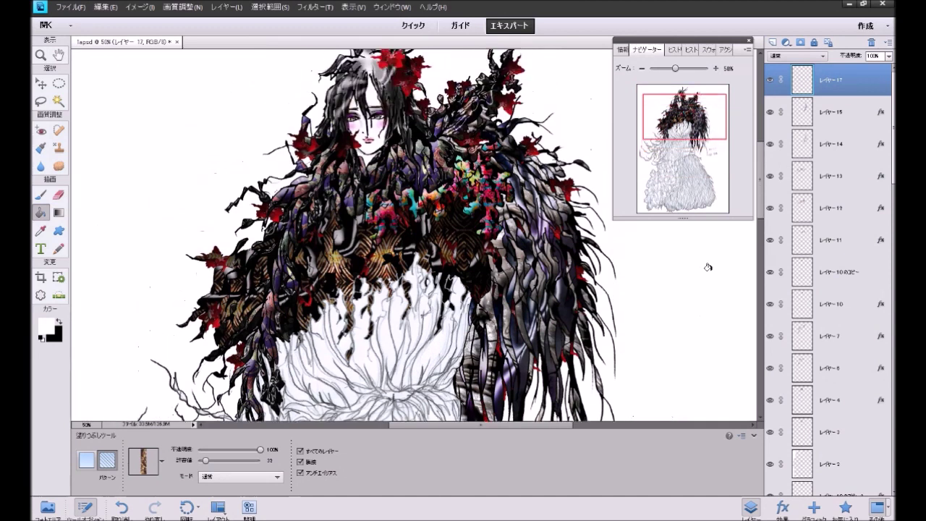
pyautogui.scroll(-3, 707, 267)
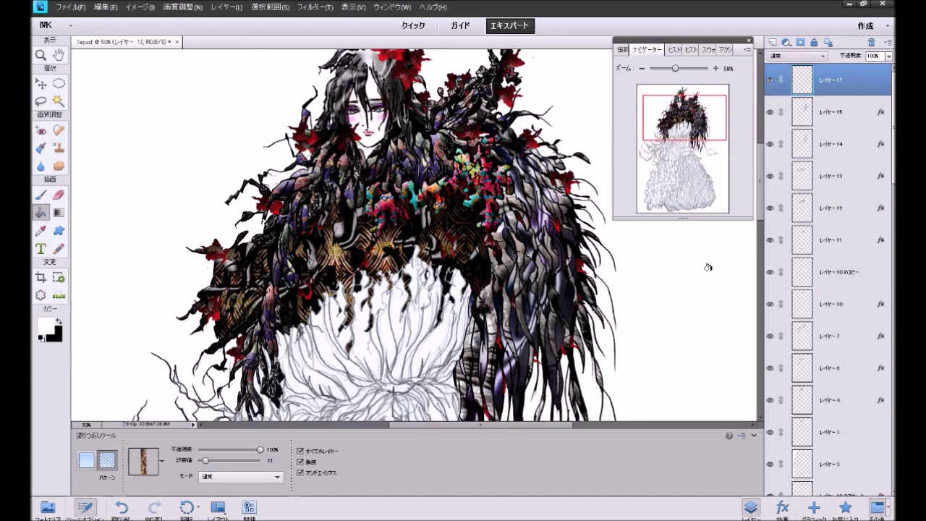
pyautogui.scroll(-1, 708, 266)
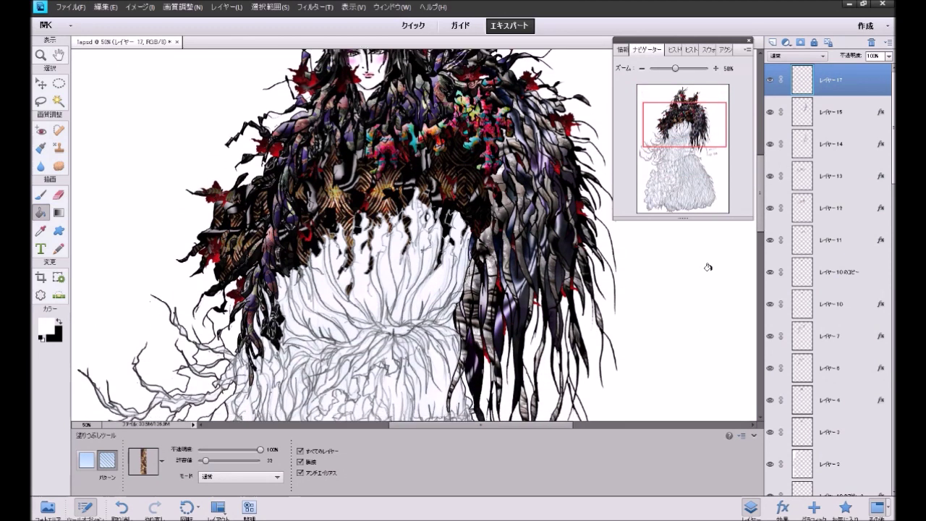
pyautogui.scroll(-2, 708, 267)
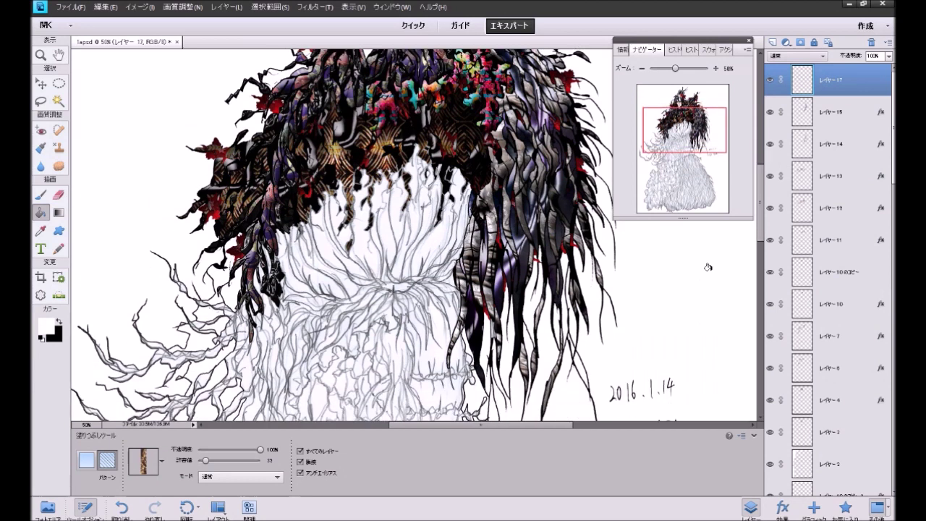
pyautogui.scroll(-1, 708, 267)
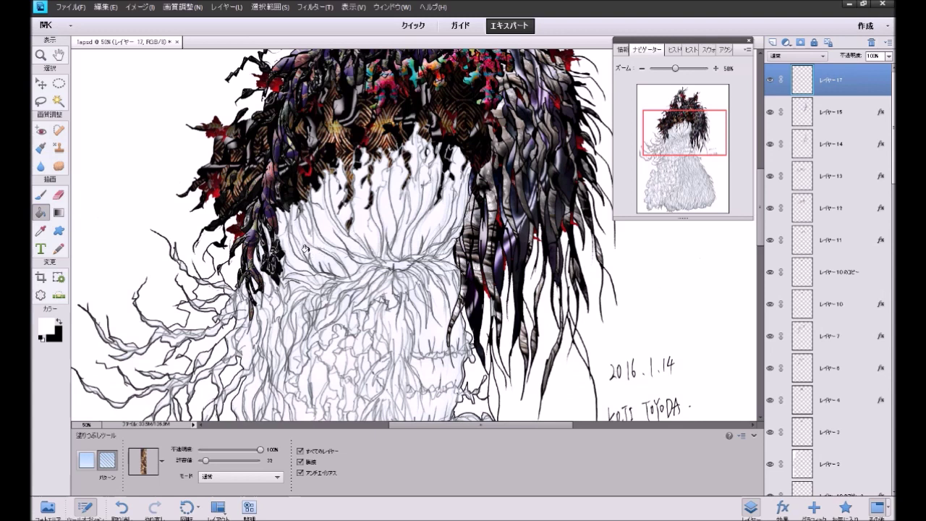
pyautogui.click(331, 266)
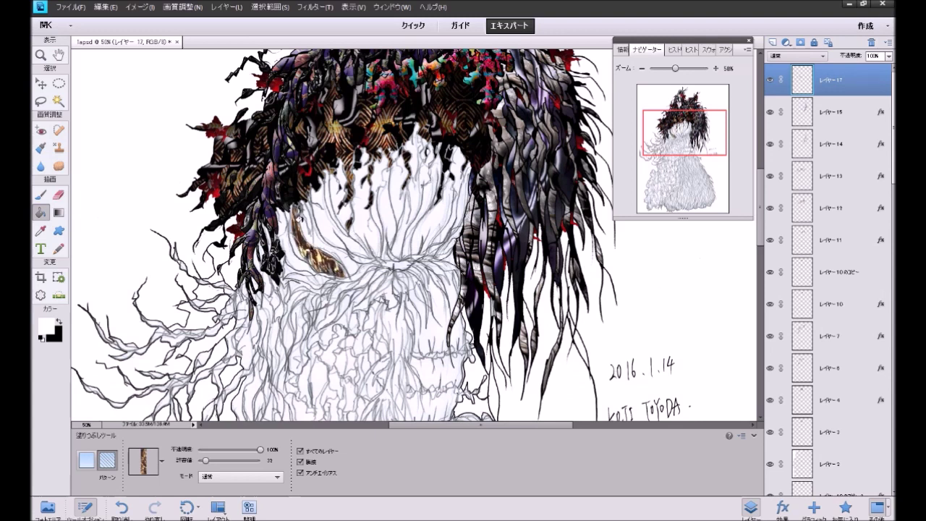
pyautogui.click(337, 219)
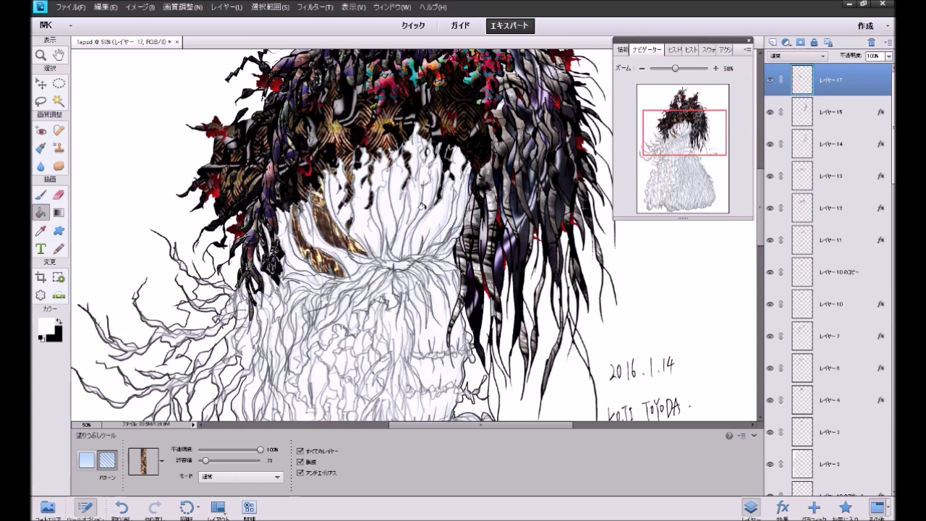
pyautogui.click(378, 210)
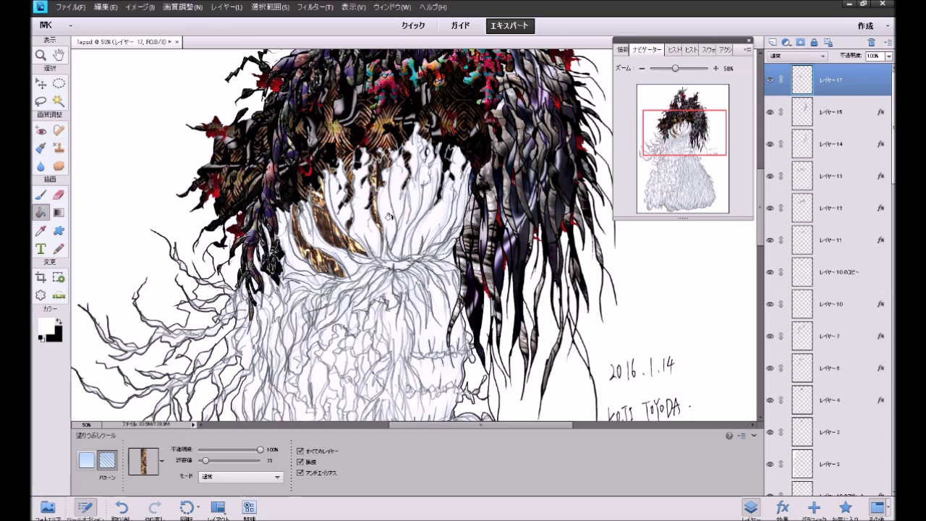
pyautogui.click(387, 216)
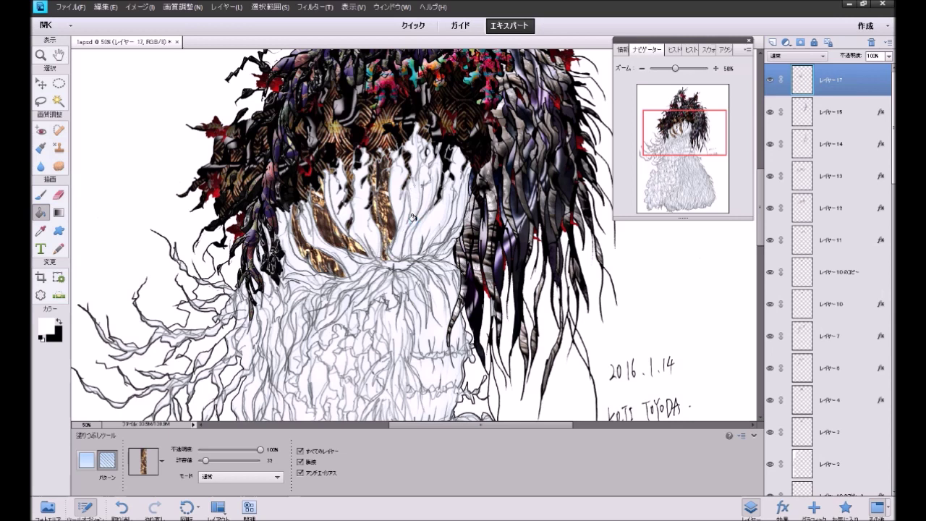
pyautogui.click(425, 195)
pyautogui.click(408, 237)
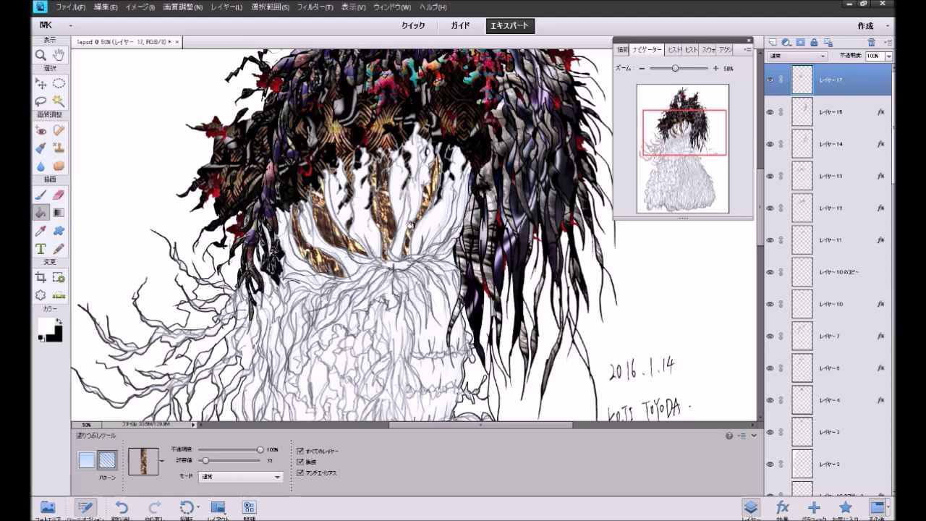
pyautogui.click(452, 208)
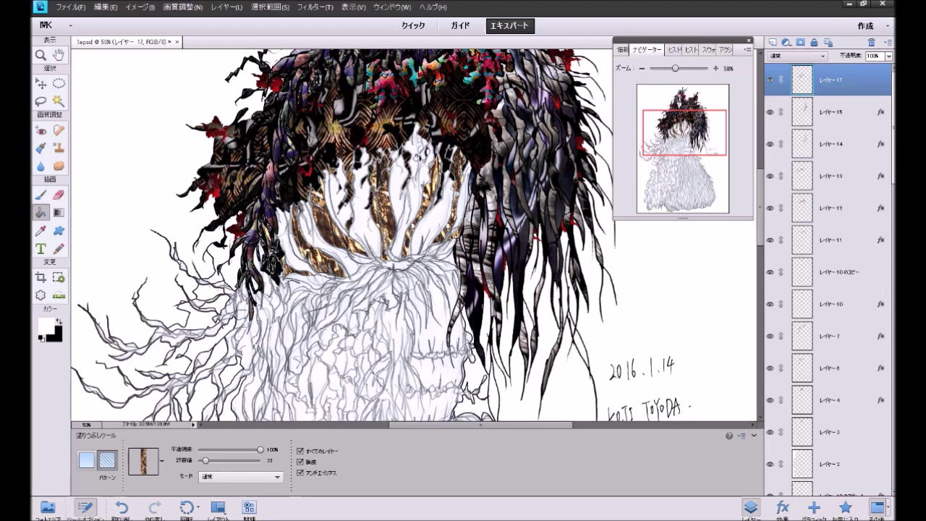
pyautogui.click(420, 140)
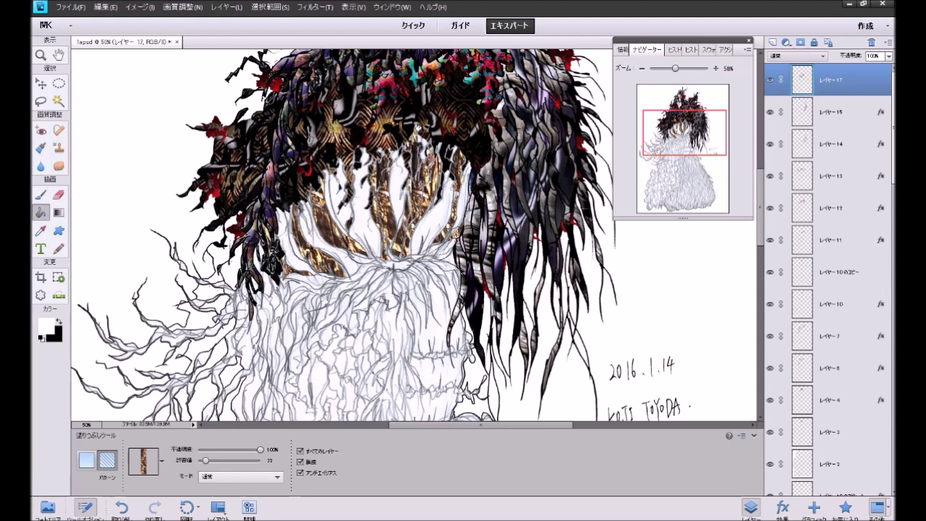
pyautogui.hotkey('ctrl', 'z')
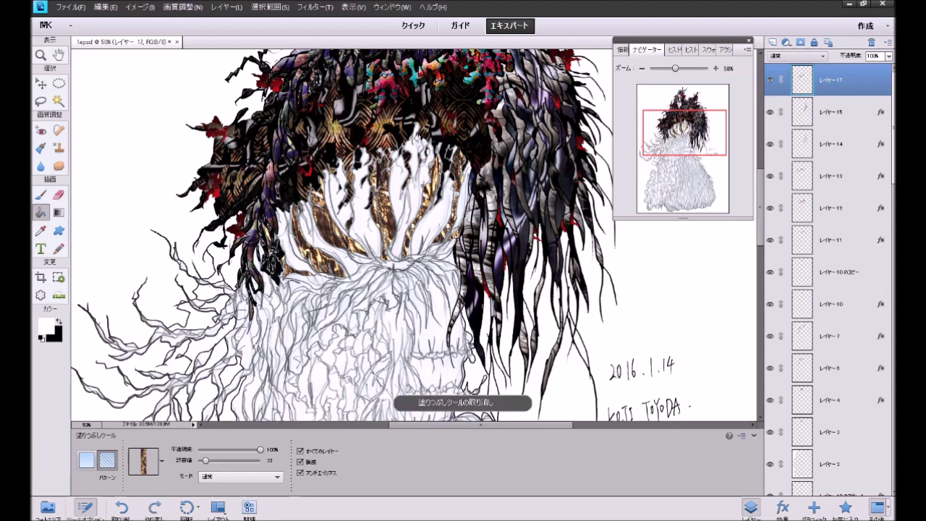
pyautogui.hotkey('ctrl', 'y')
pyautogui.hotkey('ctrl', 'z')
pyautogui.click(417, 136)
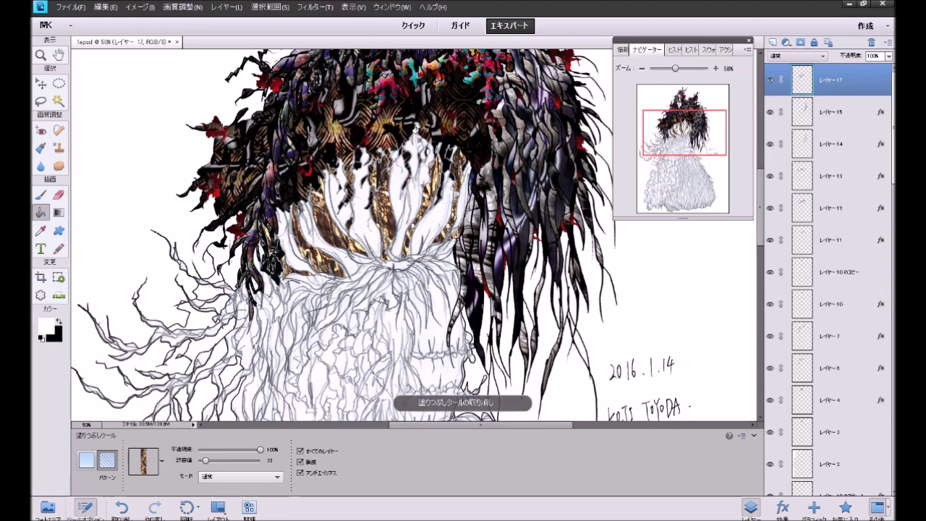
pyautogui.hotkey('ctrl', 'z')
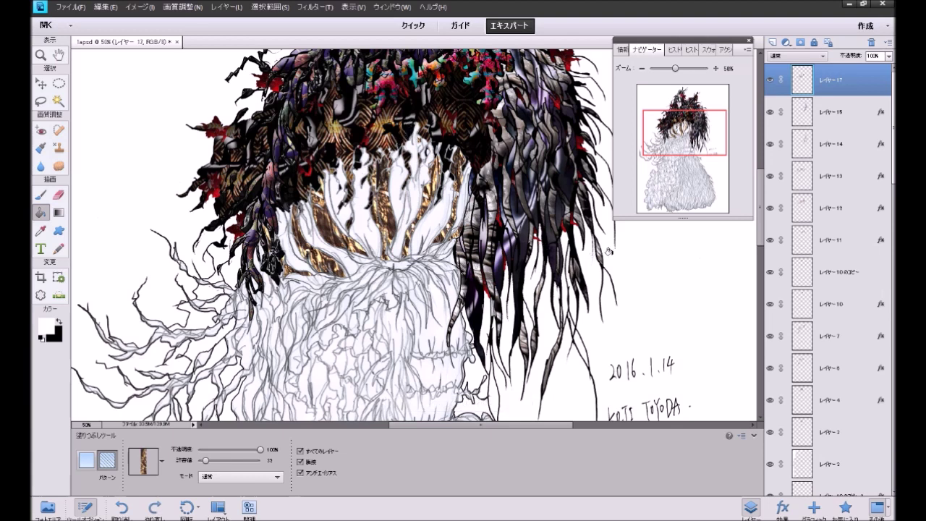
# Step: Add layer 18 above layer 17 and fill the narrow gap at the bodice's centre with the purple, red and black pattern
pyautogui.click(772, 42)
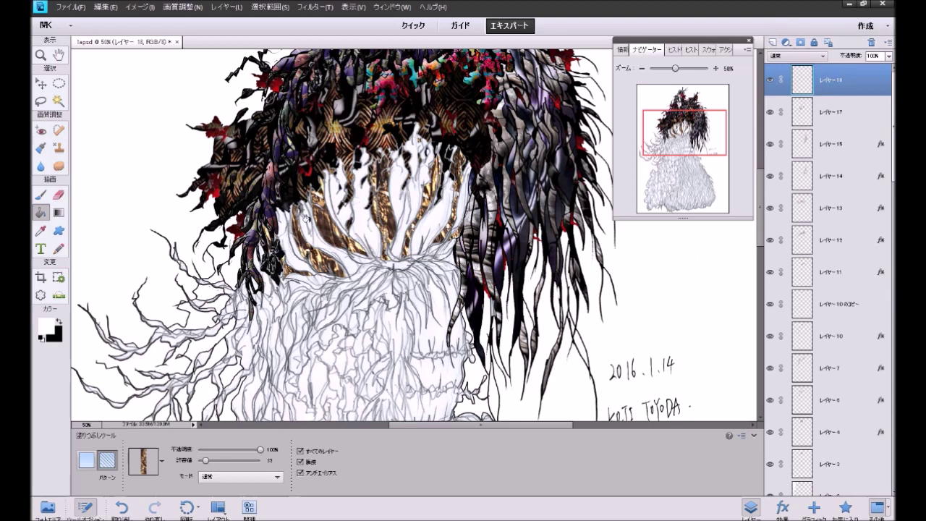
pyautogui.moveTo(682, 149); pyautogui.dragTo(685, 124)
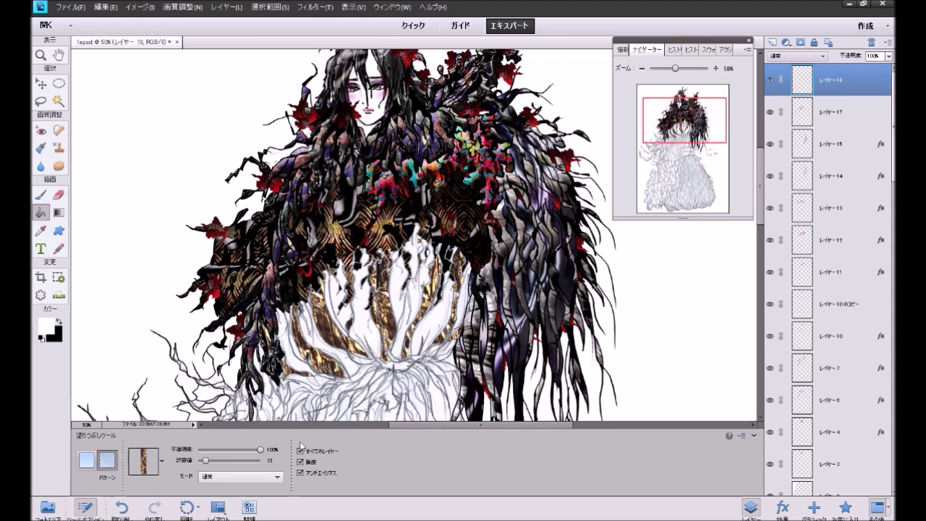
pyautogui.click(164, 460)
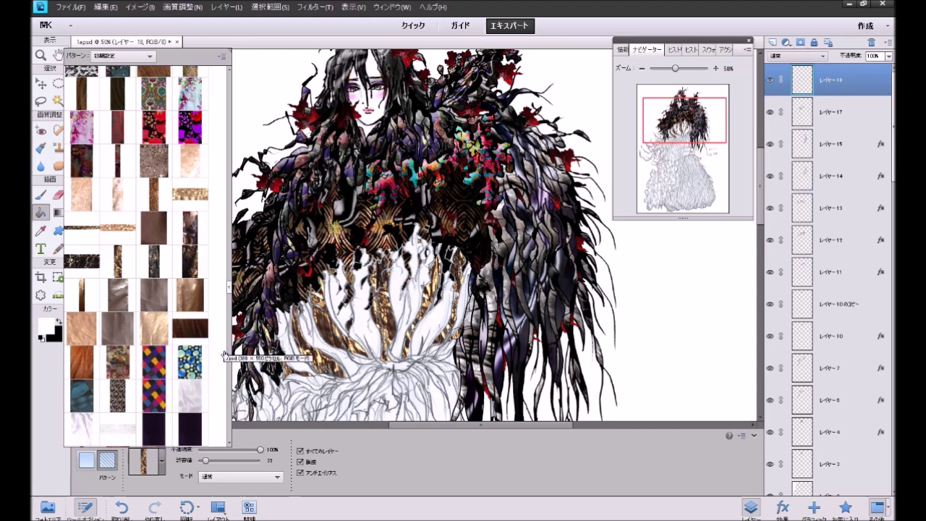
pyautogui.click(190, 127)
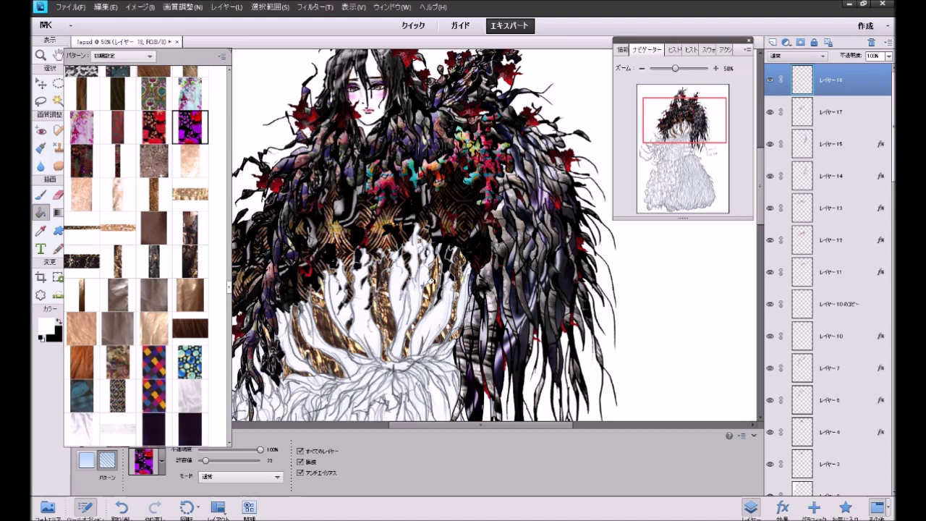
pyautogui.click(396, 279)
pyautogui.click(396, 296)
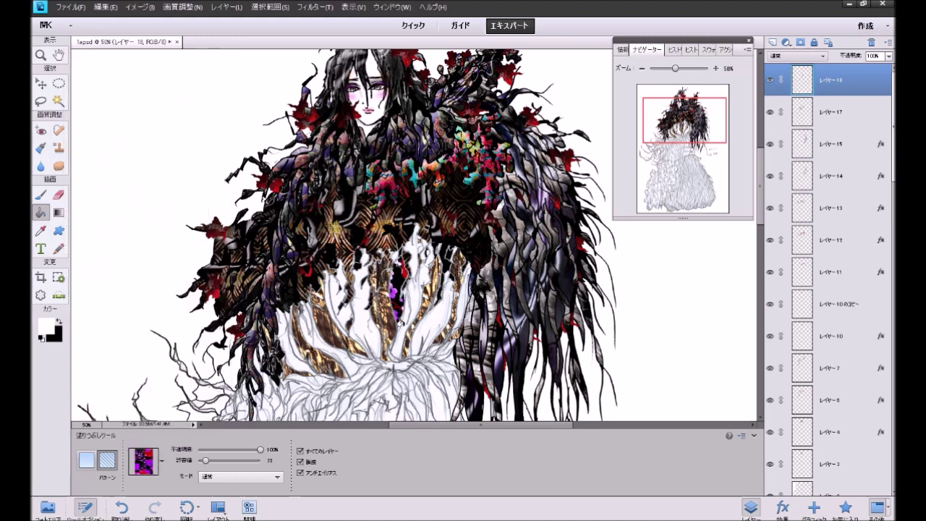
pyautogui.click(404, 315)
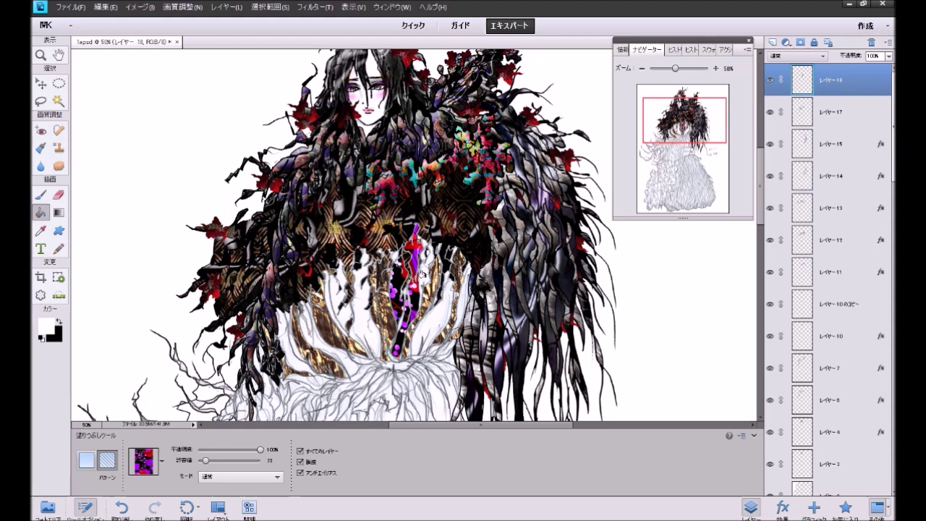
pyautogui.click(432, 248)
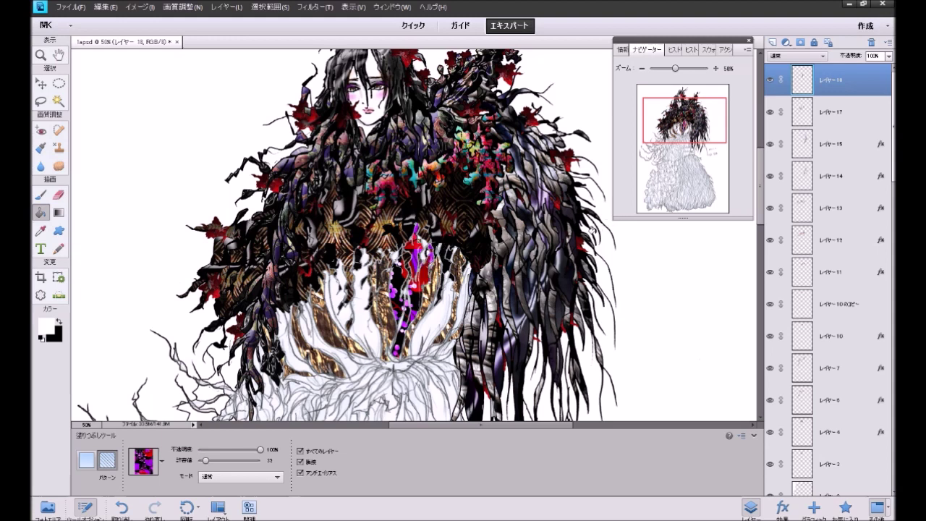
pyautogui.click(434, 312)
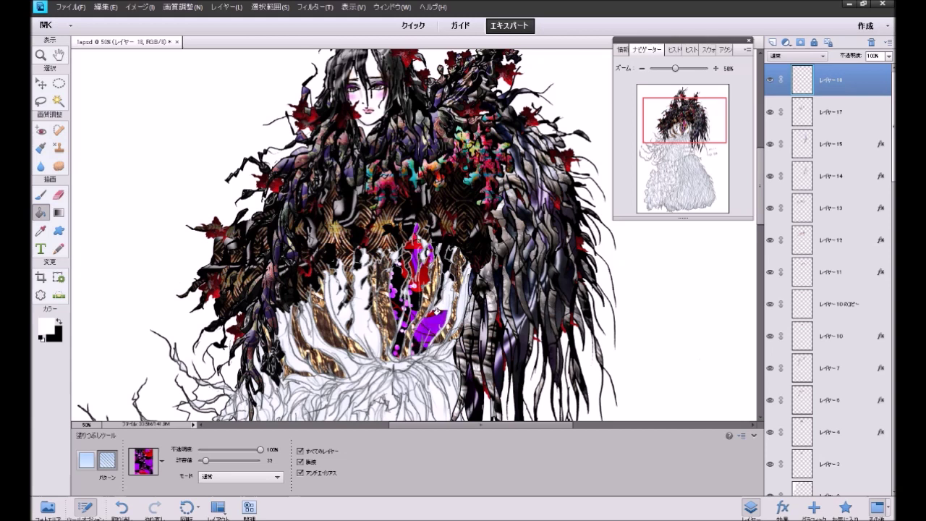
pyautogui.click(464, 287)
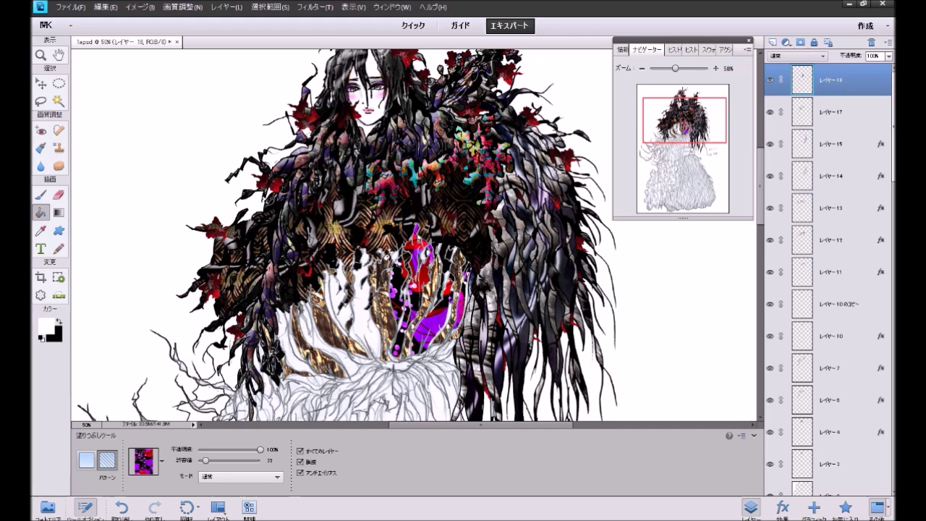
pyautogui.click(357, 299)
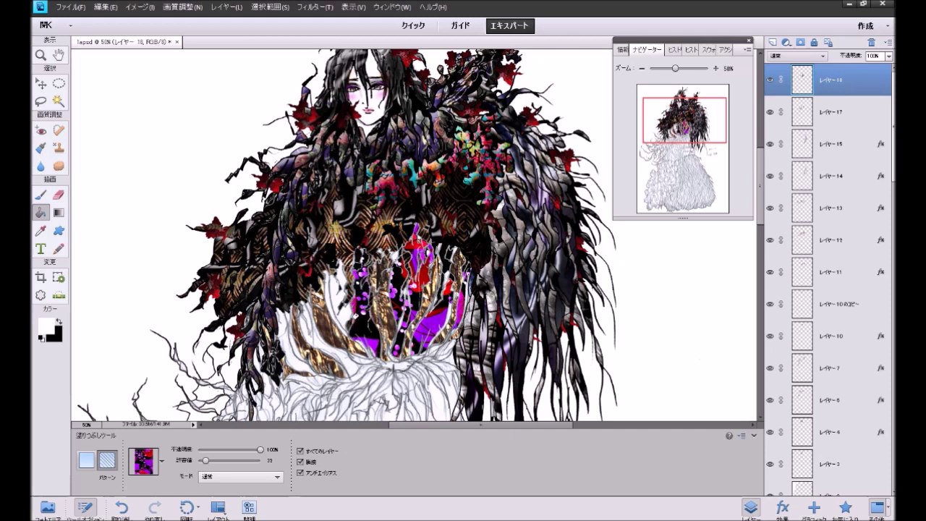
pyautogui.hotkey('ctrl', 'z')
pyautogui.hotkey('ctrl', 'z')
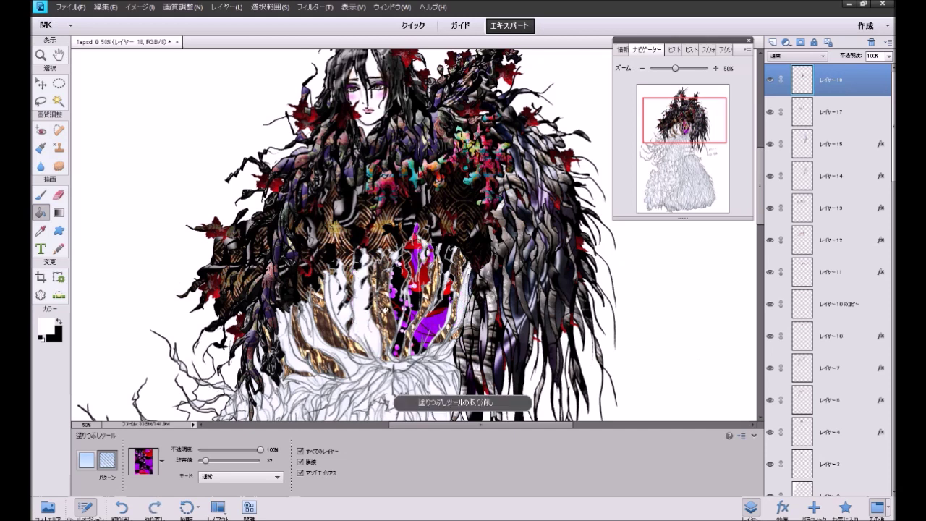
pyautogui.hotkey('ctrl', 'z')
pyautogui.hotkey('ctrl', 'z')
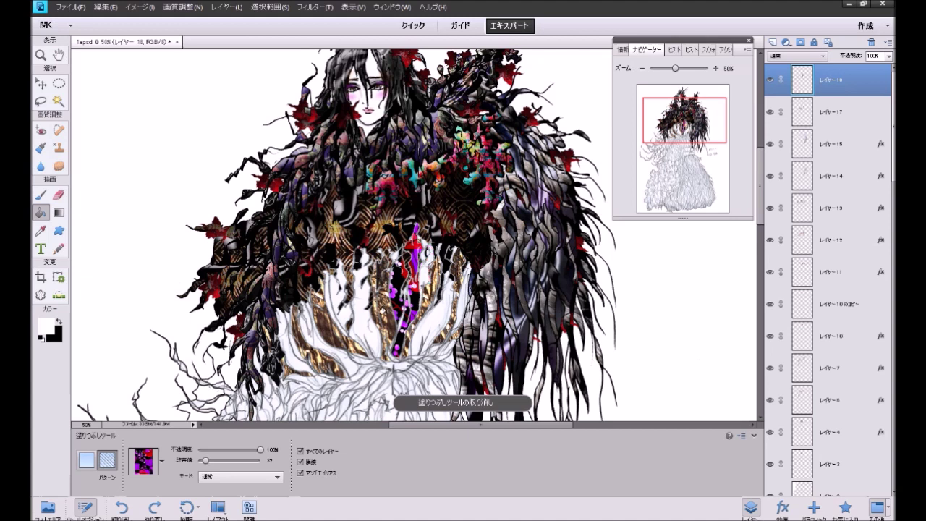
pyautogui.hotkey('ctrl', 'z')
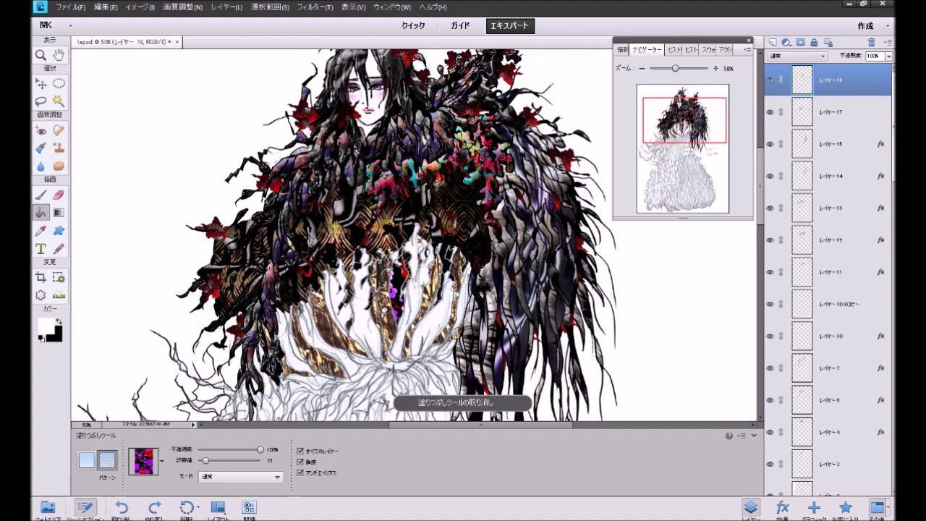
# Step: Fill the narrow gaps beside the gold strips on the bodice's right half with the purple, red and black pattern
pyautogui.click(422, 274)
pyautogui.click(426, 251)
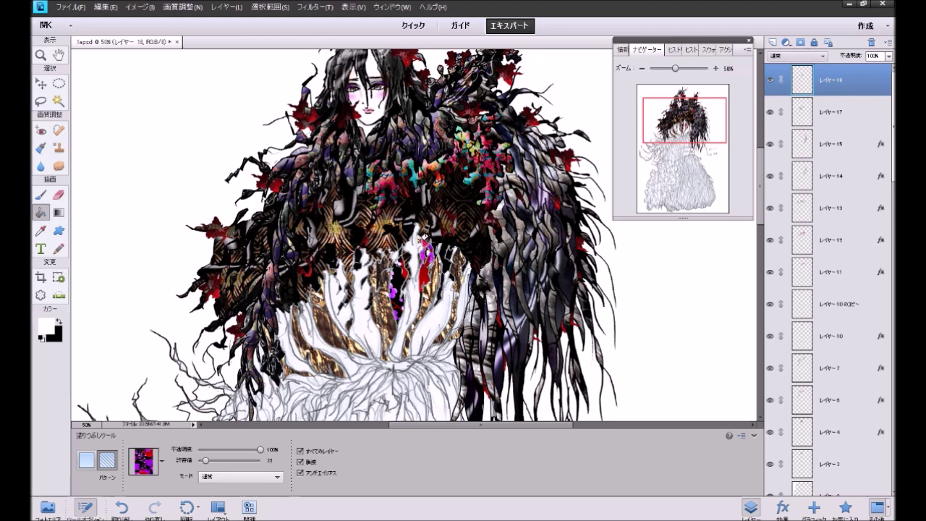
pyautogui.click(461, 289)
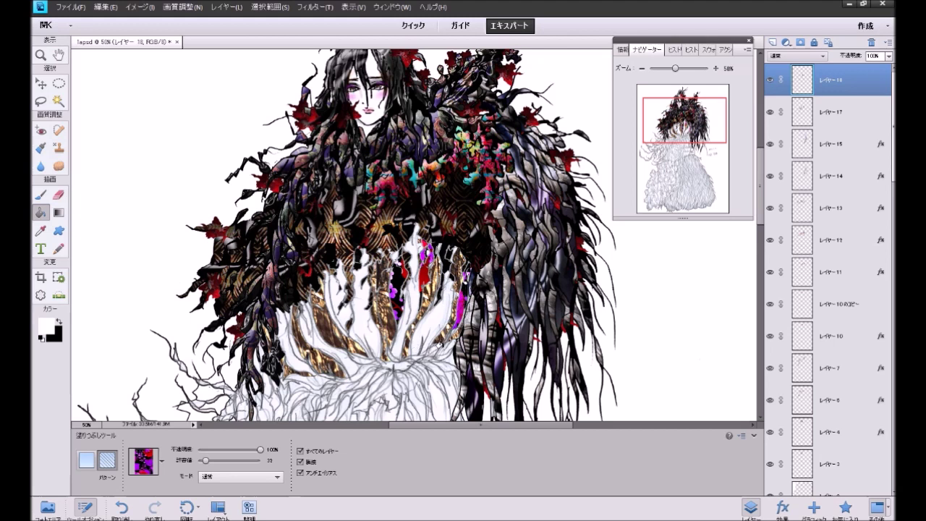
pyautogui.click(446, 344)
pyautogui.click(357, 325)
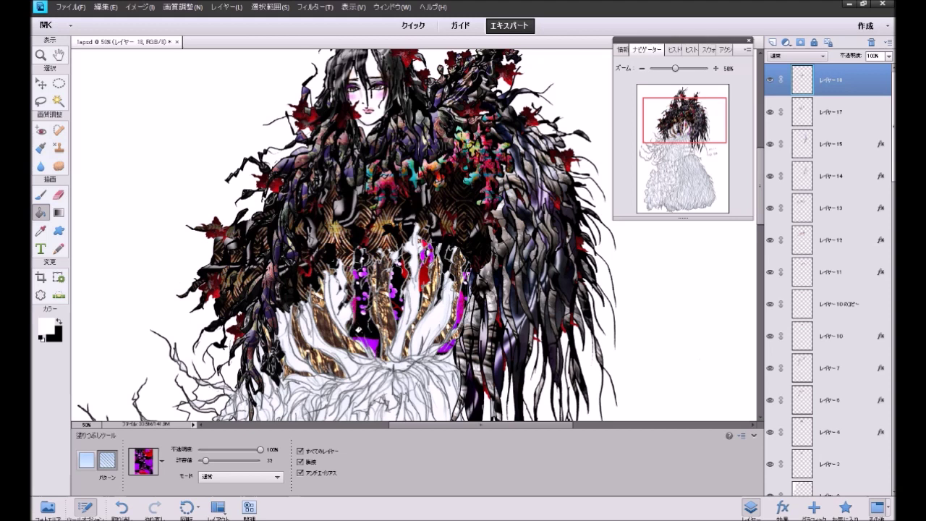
pyautogui.hotkey('ctrl', 'z')
# Step: Fill the white gaps between the gold strips on the bodice's left half with the purple, red and black pattern
pyautogui.click(338, 314)
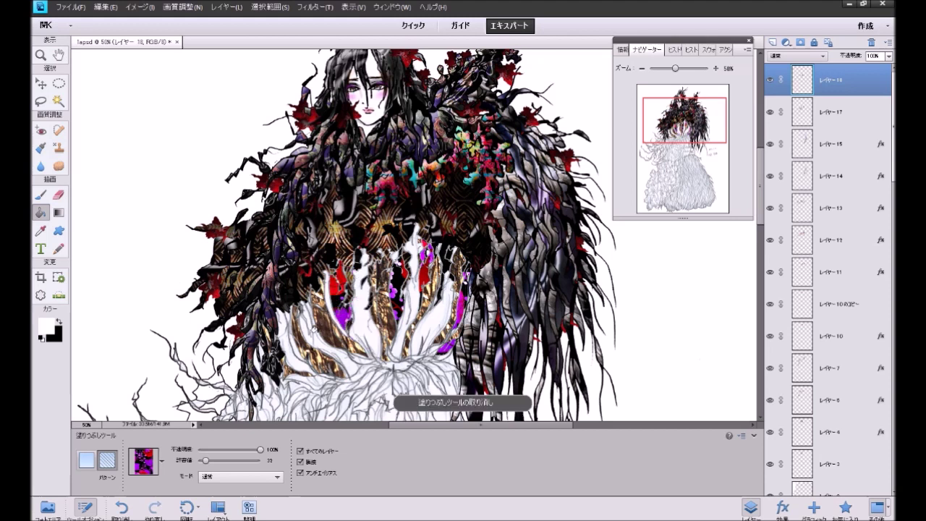
pyautogui.click(315, 337)
pyautogui.click(303, 321)
pyautogui.click(307, 311)
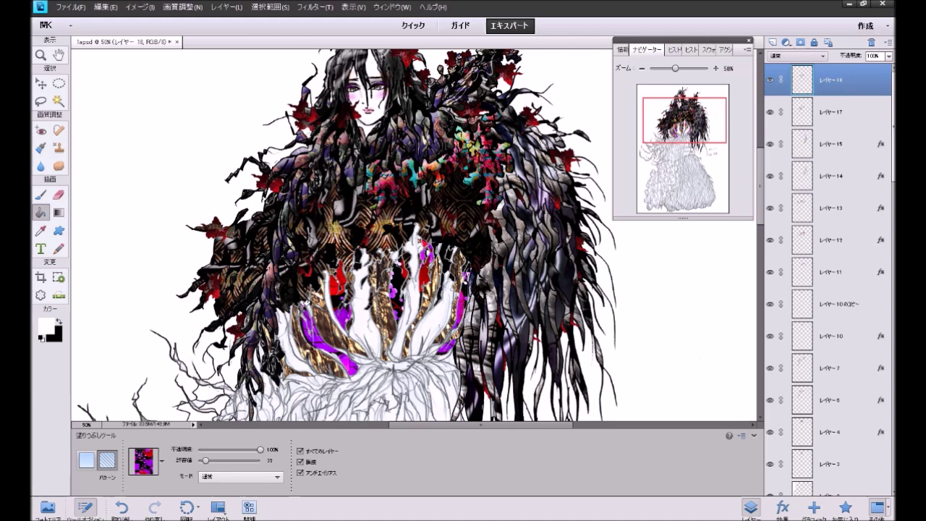
pyautogui.click(282, 324)
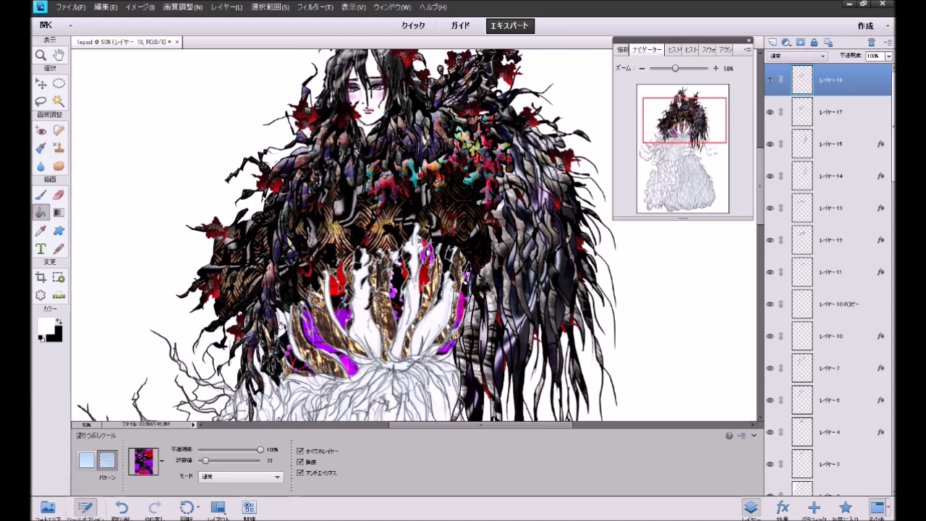
pyautogui.click(292, 293)
# Step: Fill the wide white strips at the centre and right of the bodice with the red and black floral pattern
pyautogui.click(162, 463)
pyautogui.click(159, 130)
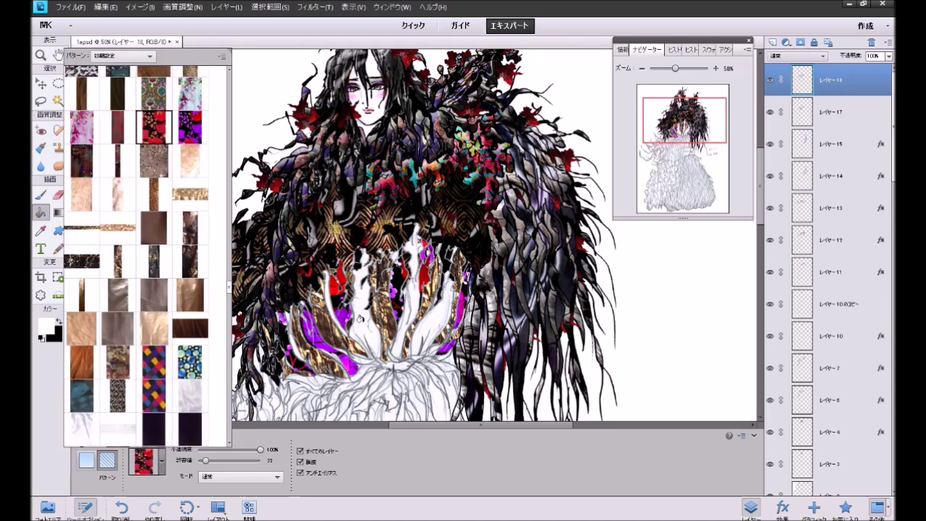
pyautogui.click(363, 329)
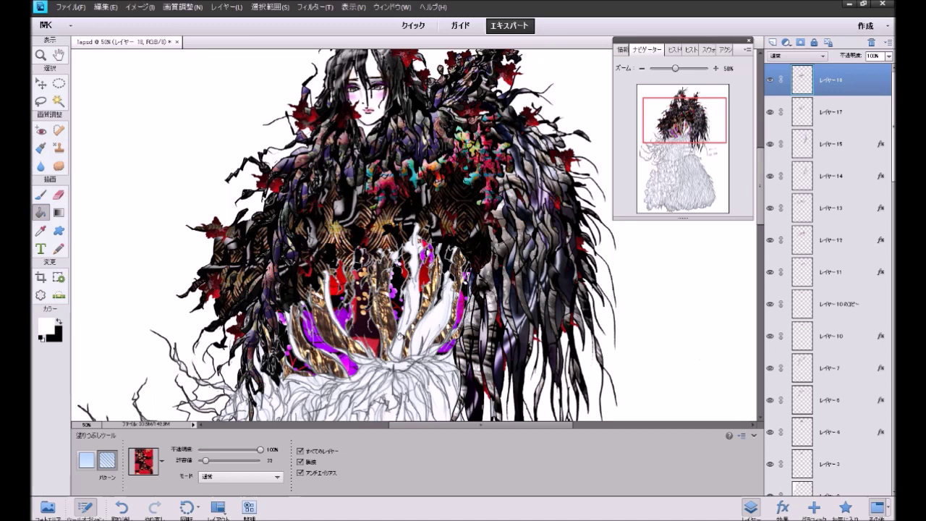
pyautogui.click(400, 324)
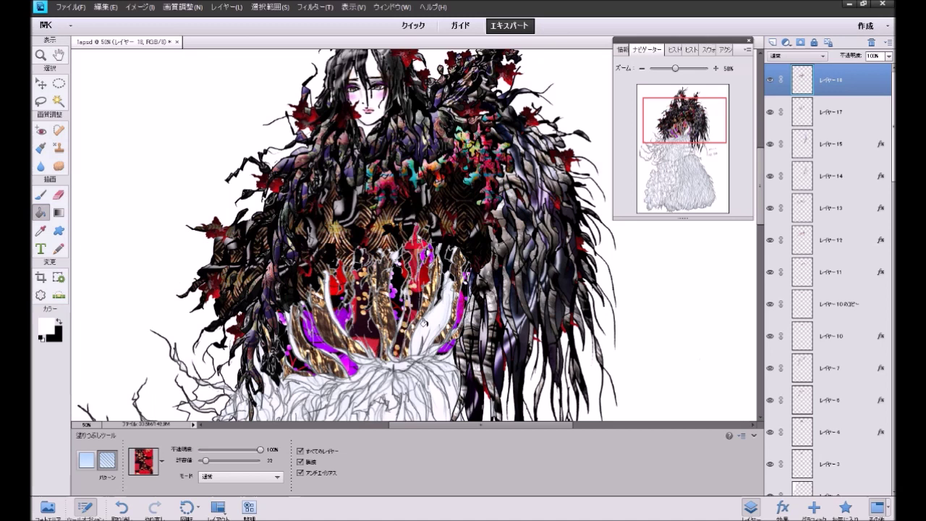
pyautogui.click(429, 313)
pyautogui.click(447, 315)
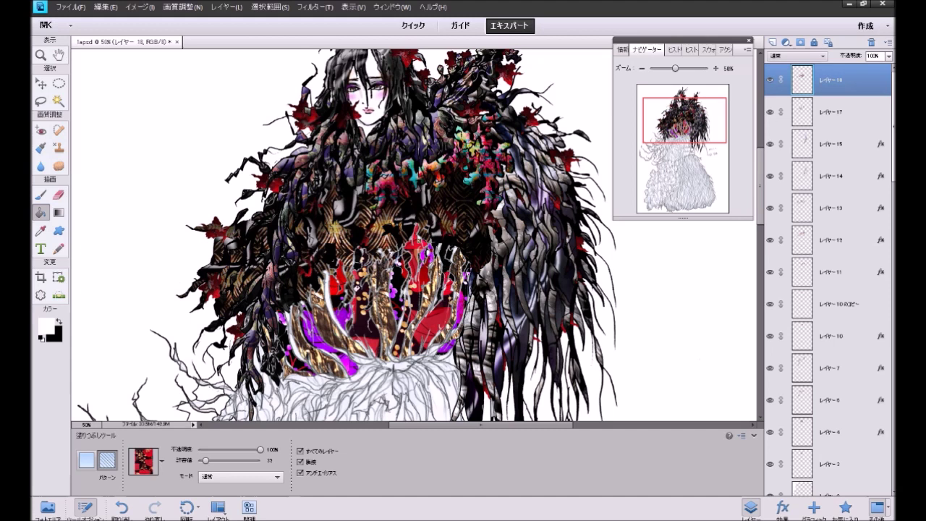
# Step: Fill the small remaining white areas on the bodice's left half with the red and black floral pattern
pyautogui.click(329, 297)
pyautogui.click(353, 340)
pyautogui.click(359, 345)
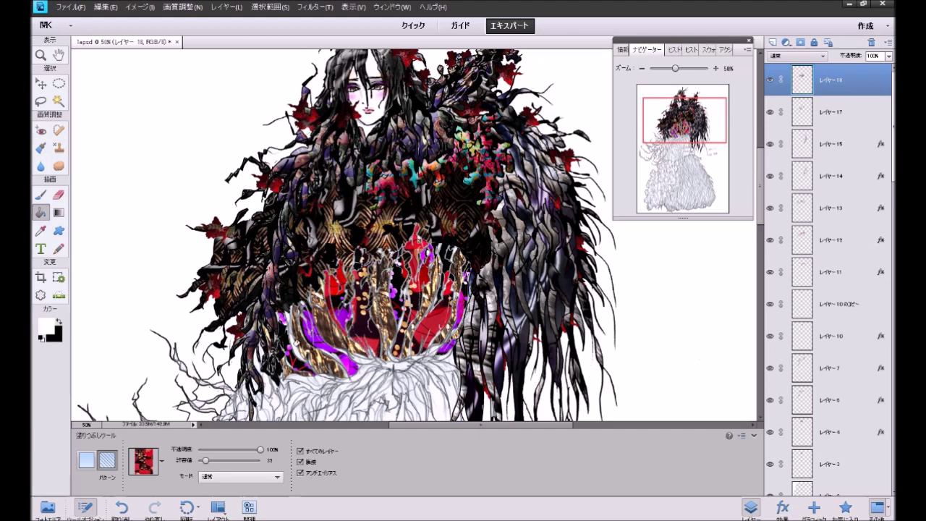
pyautogui.click(294, 343)
pyautogui.click(286, 315)
# Step: Apply the 低い favourite effect to the purple and red fills on layer 18
pyautogui.moveTo(669, 131)
pyautogui.mouseDown()
pyautogui.moveTo(672, 157)
pyautogui.moveTo(673, 146)
pyautogui.mouseUp()
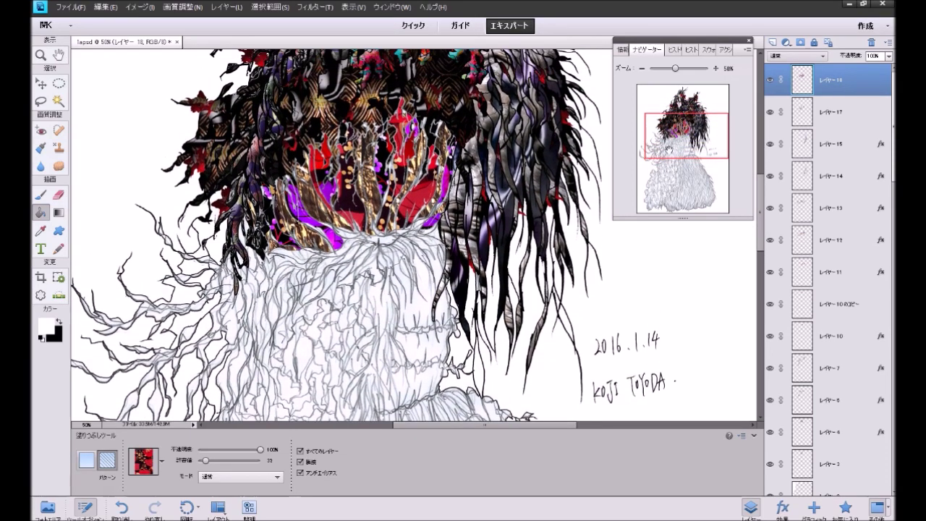
pyautogui.moveTo(673, 142); pyautogui.dragTo(673, 130)
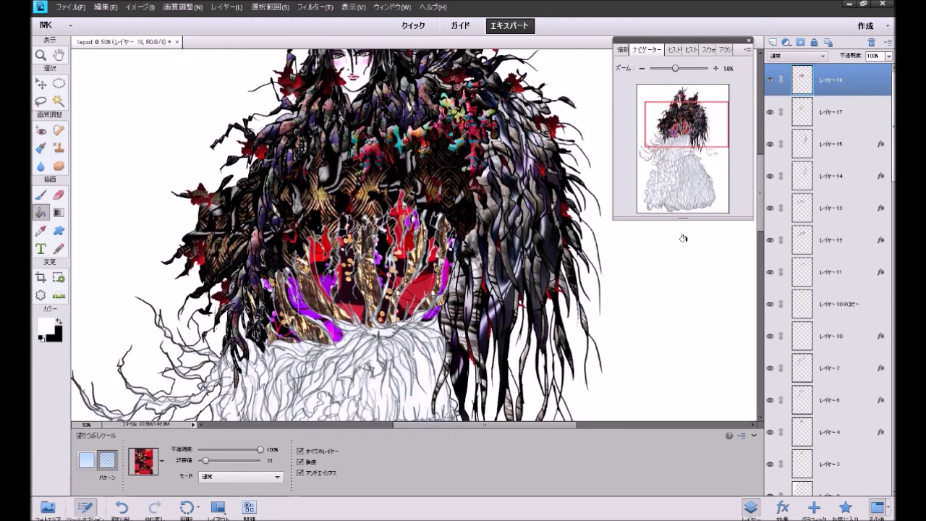
pyautogui.click(845, 507)
pyautogui.click(868, 221)
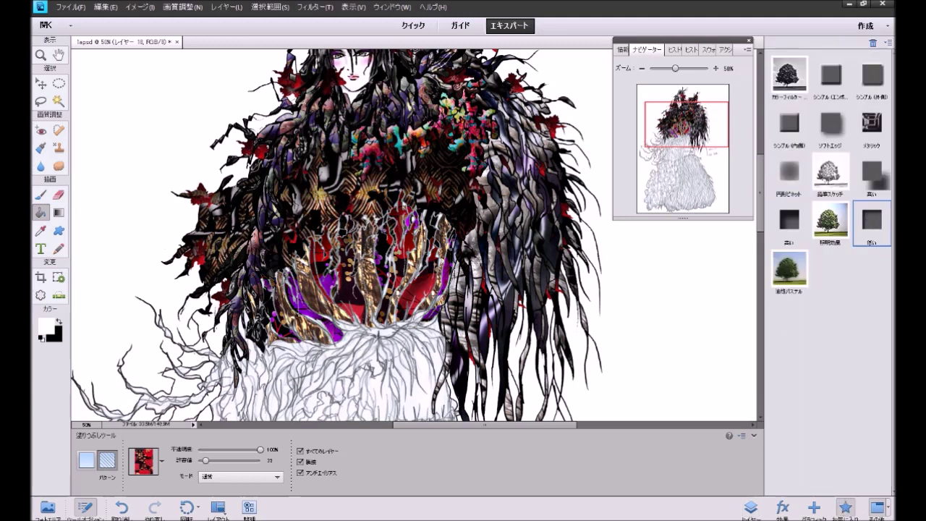
# Step: Apply the メタリック favourite effect to the gold strips on layer 17
pyautogui.click(751, 508)
pyautogui.click(839, 113)
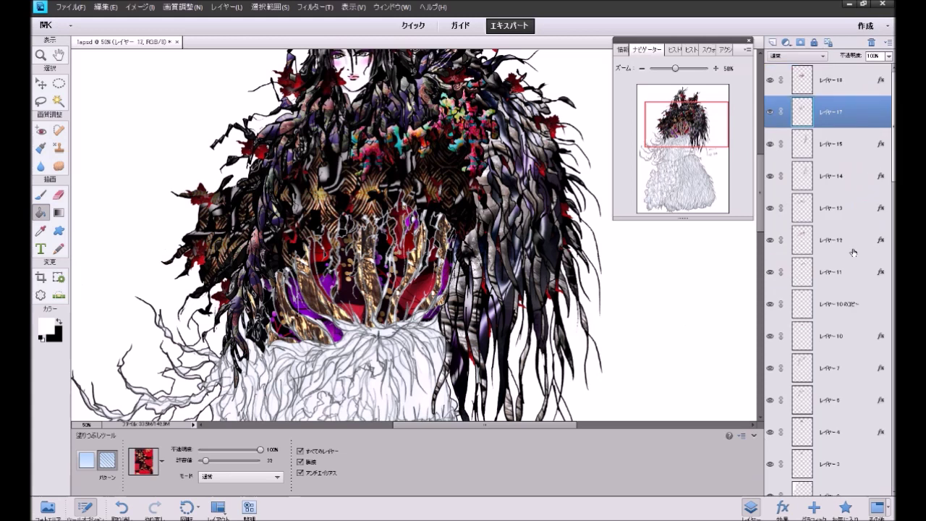
pyautogui.click(844, 508)
pyautogui.click(868, 128)
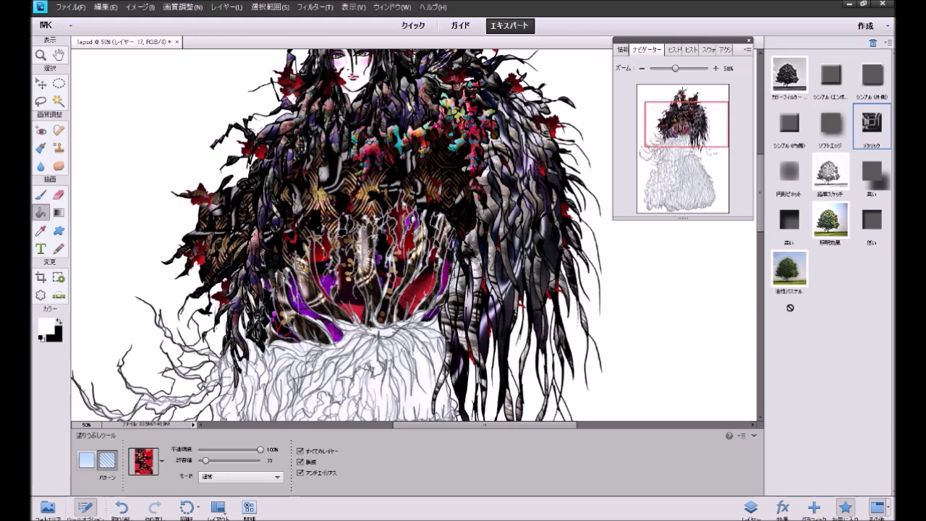
# Step: Add a black 3 px stroke at 100% opacity to layer 17's style
pyautogui.click(751, 508)
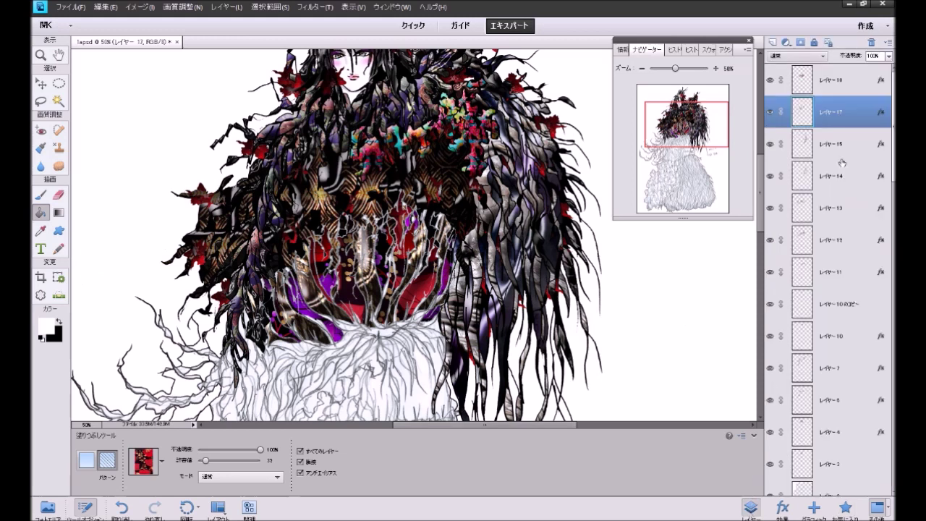
pyautogui.doubleClick(880, 112)
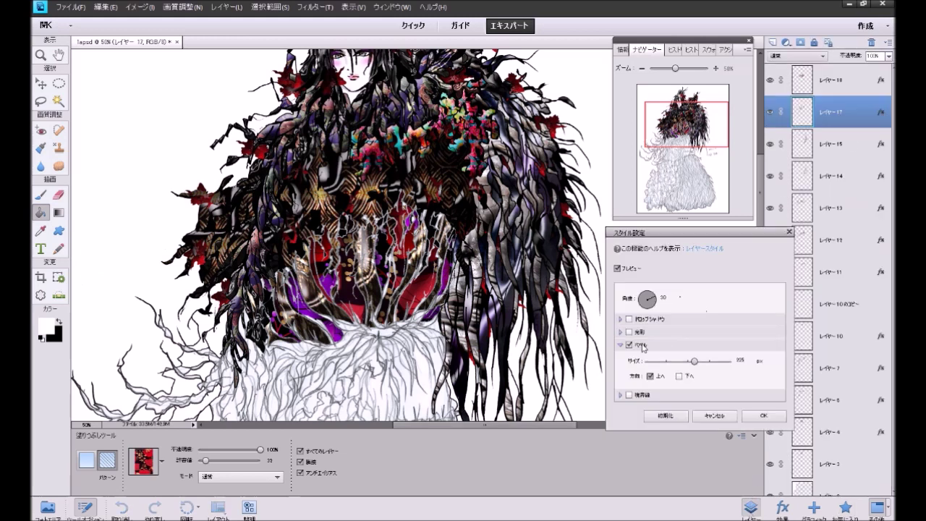
pyautogui.click(643, 396)
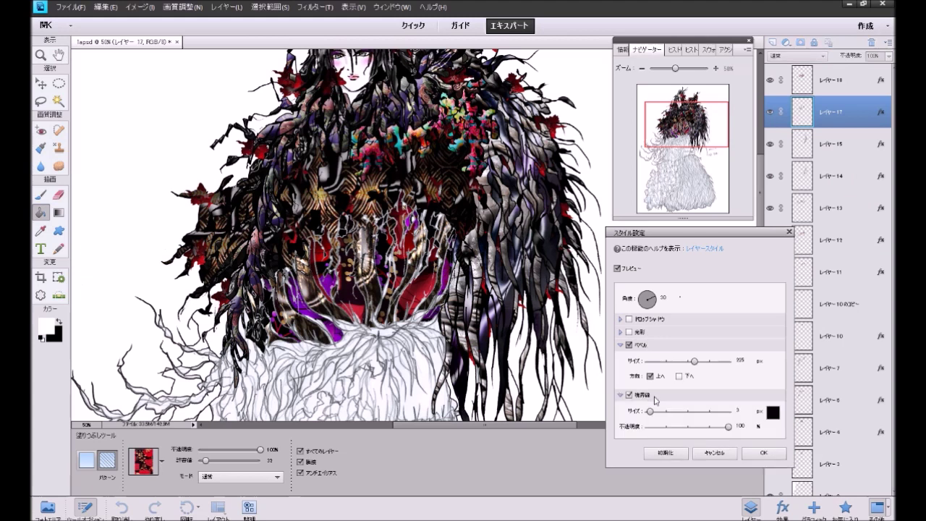
pyautogui.click(760, 454)
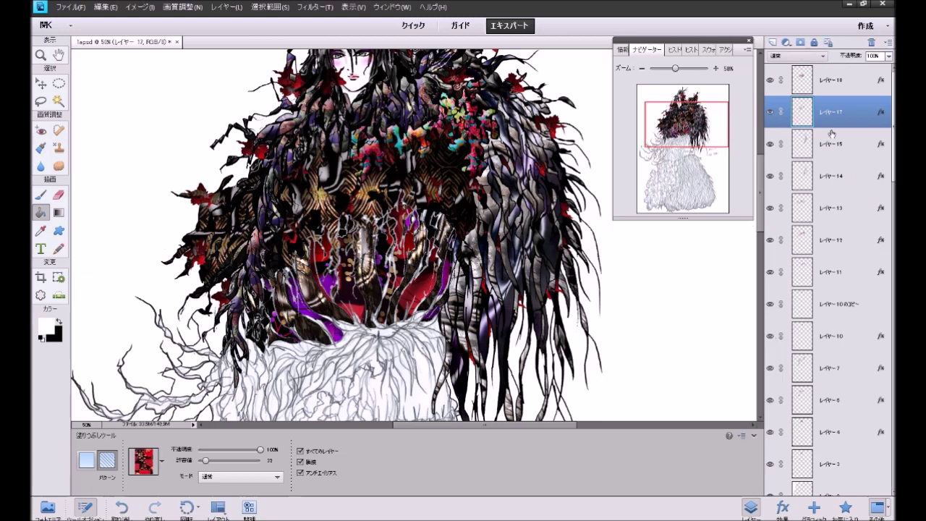
# Step: Add a stroke to the layer style of layer 18
pyautogui.click(882, 82)
pyautogui.doubleClick(882, 82)
pyautogui.click(643, 358)
pyautogui.click(761, 415)
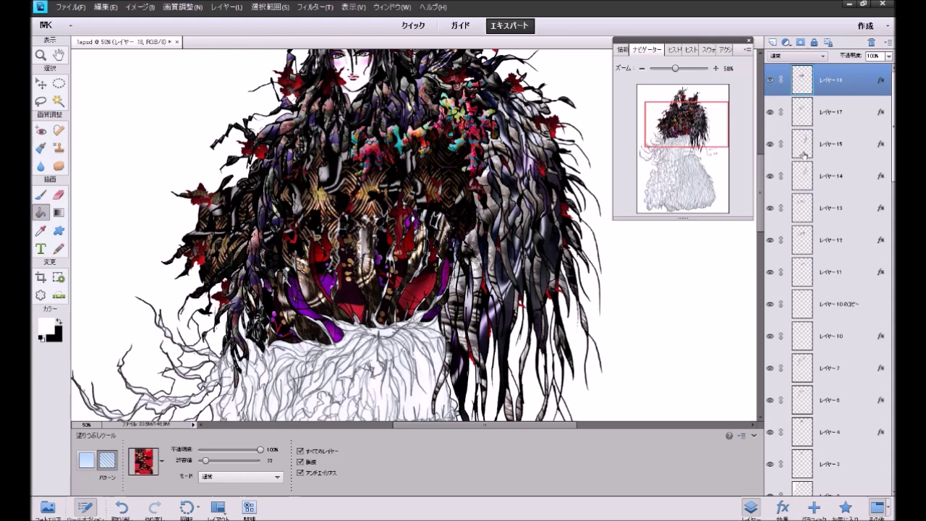
# Step: Apply the 低い favourite effect to the gold strips on layer 17
pyautogui.click(828, 121)
pyautogui.click(844, 509)
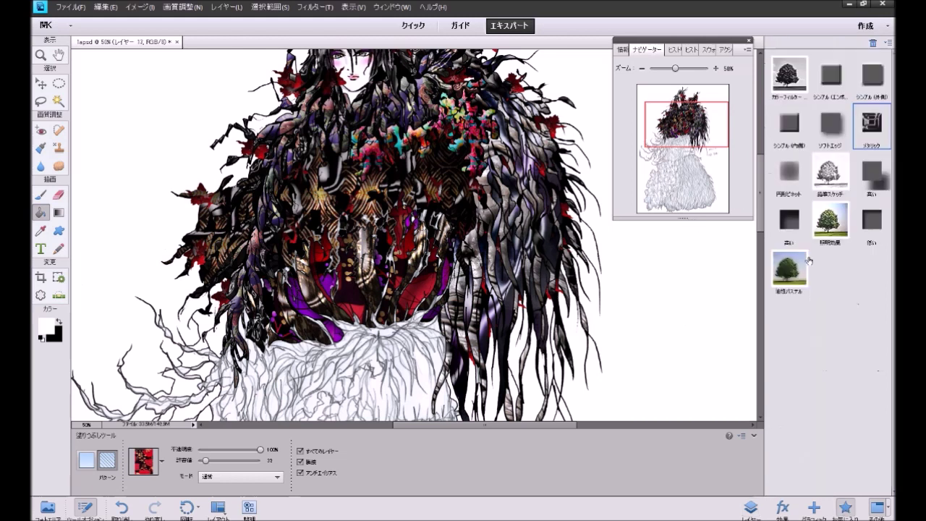
pyautogui.click(863, 236)
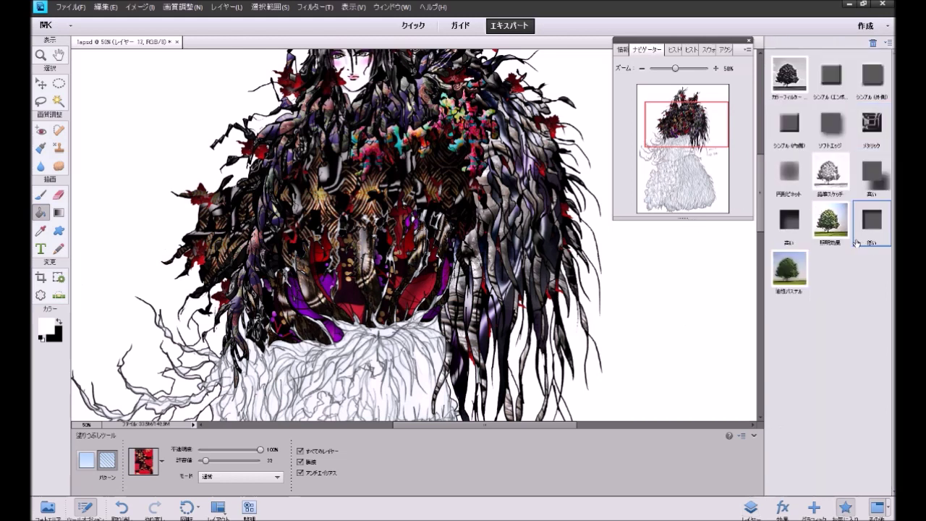
# Step: Try the 高い favourite effect on layer 17 and on layer 18, undoing it each time
pyautogui.click(787, 224)
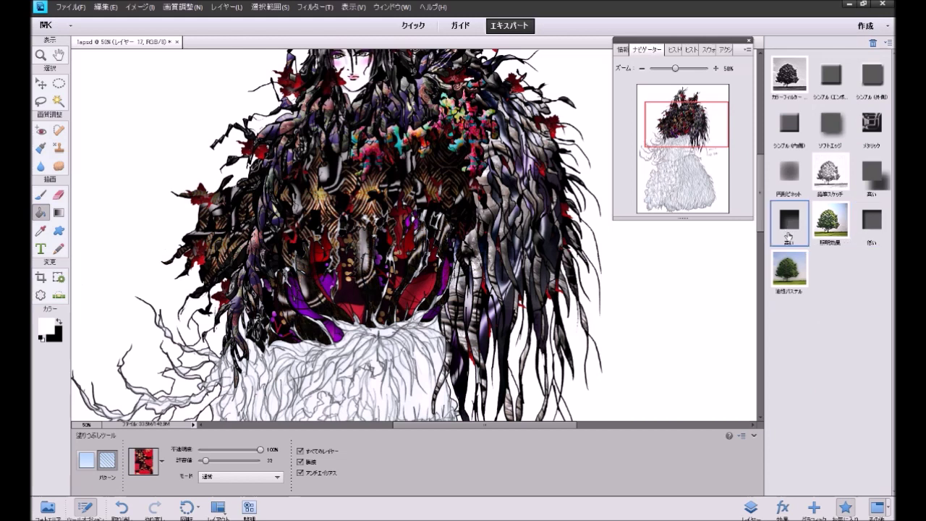
pyautogui.hotkey('ctrl', 'z')
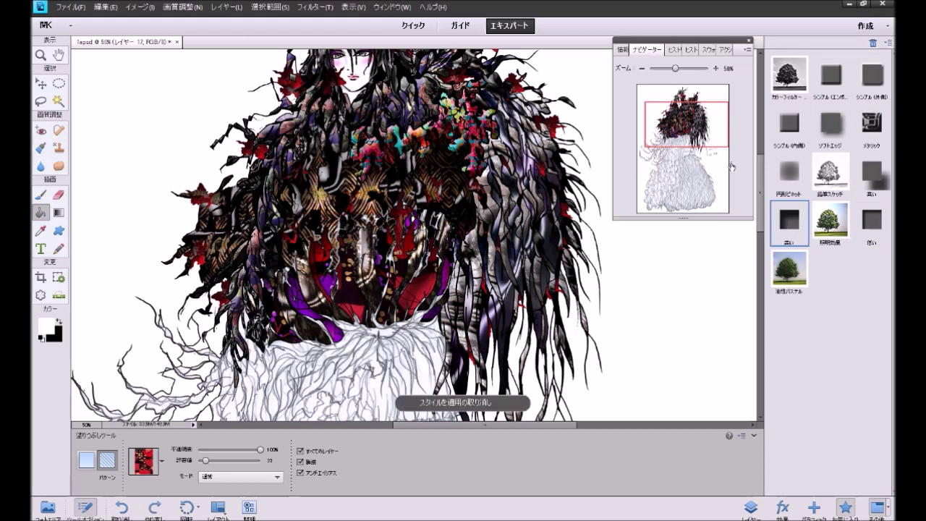
pyautogui.hotkey('ctrl', 'y')
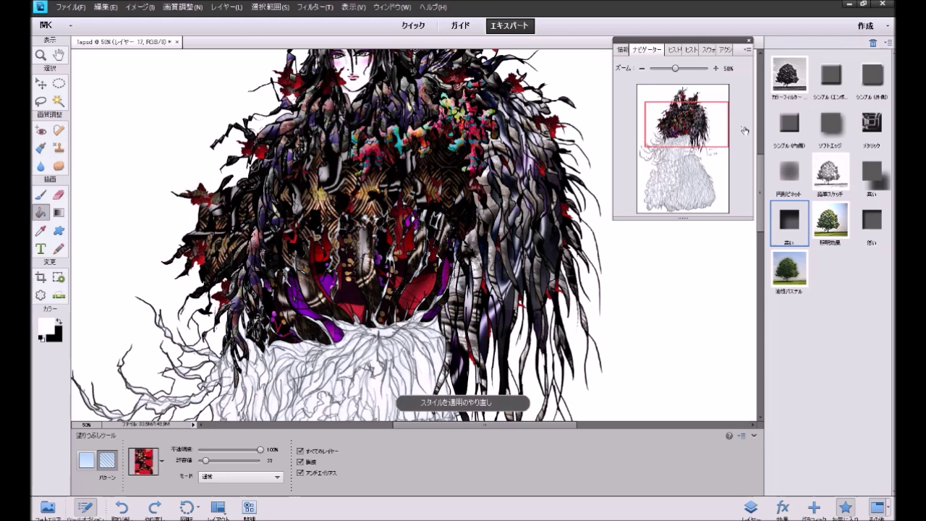
pyautogui.hotkey('ctrl', 'z')
pyautogui.click(753, 492)
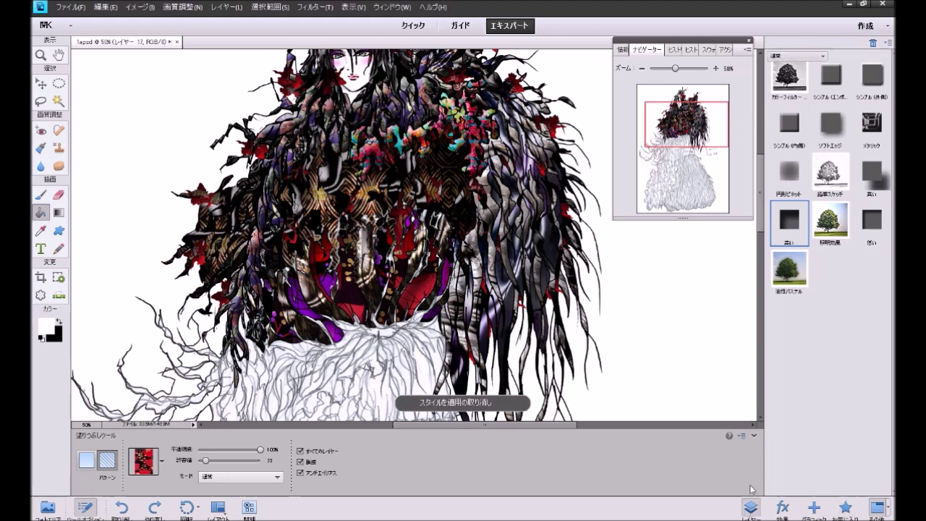
pyautogui.click(846, 83)
pyautogui.click(843, 505)
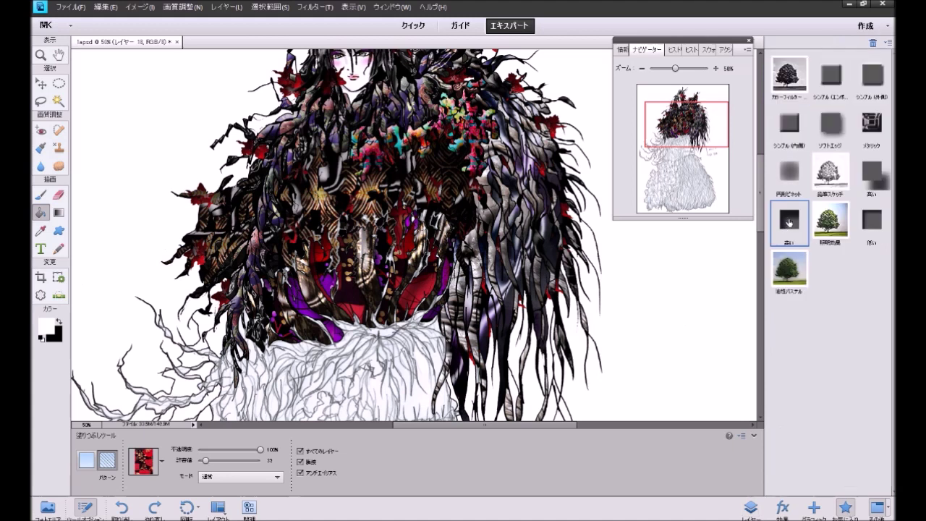
pyautogui.click(788, 222)
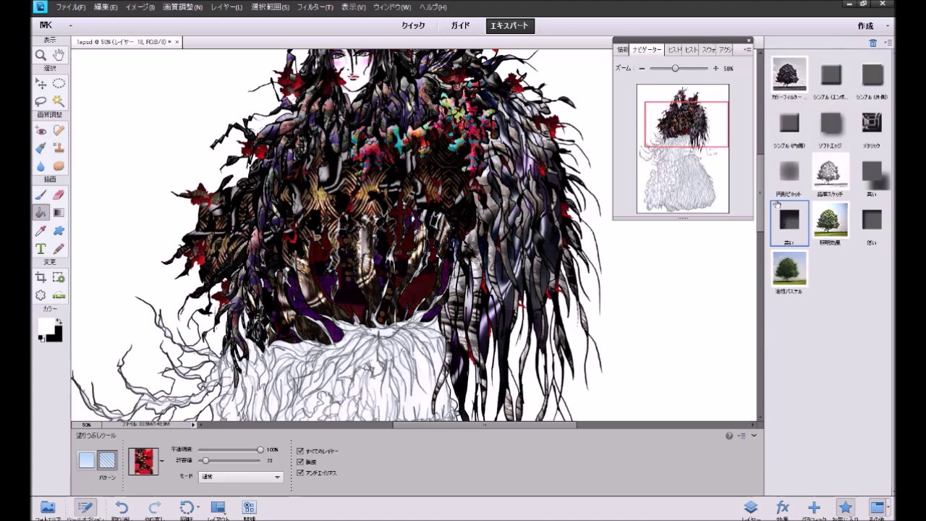
pyautogui.hotkey('ctrl', 'z')
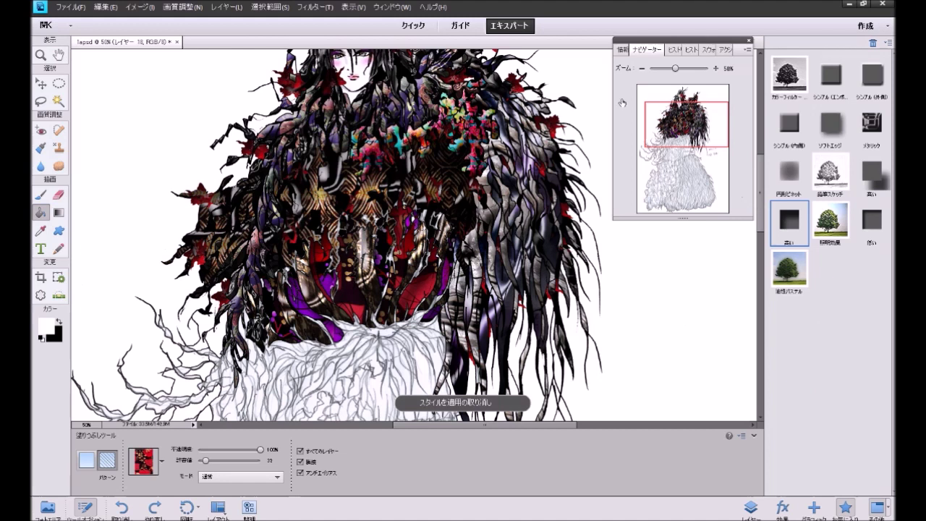
# Step: Paint black behind the bodice on layer 5 with the Brush tool to cover the white gaps between the strips
pyautogui.click(40, 194)
pyautogui.click(59, 322)
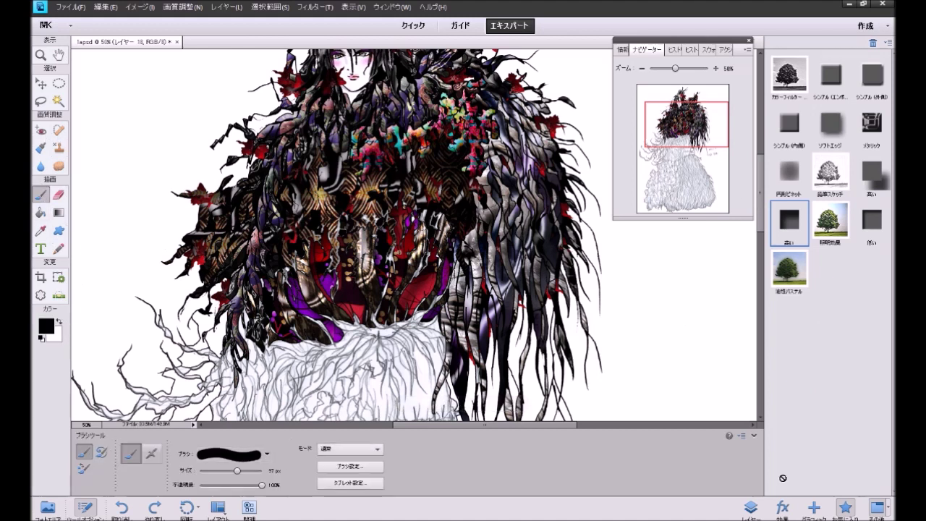
pyautogui.click(751, 508)
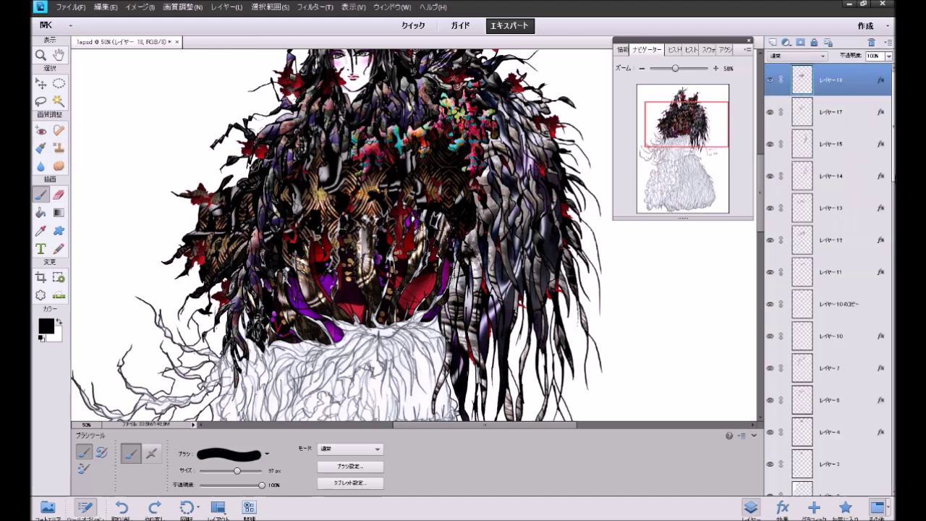
pyautogui.scroll(-10, 832, 465)
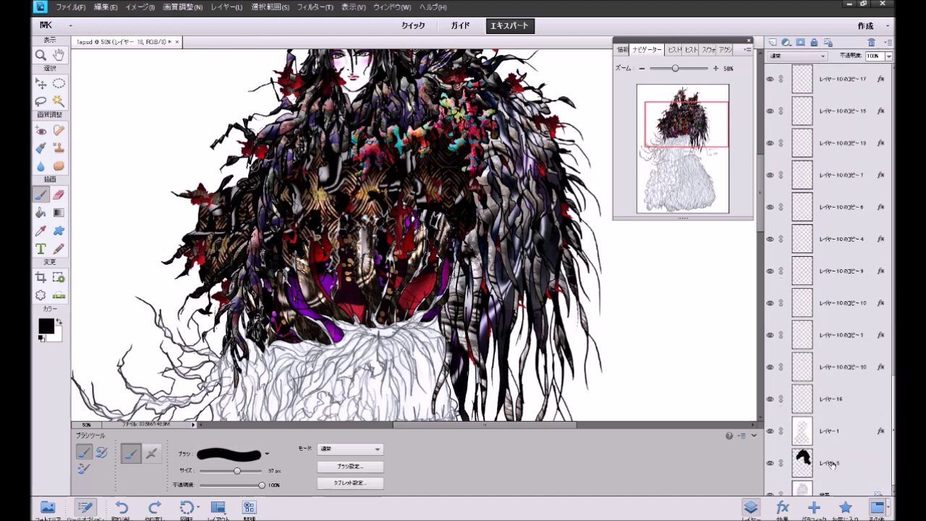
pyautogui.click(831, 464)
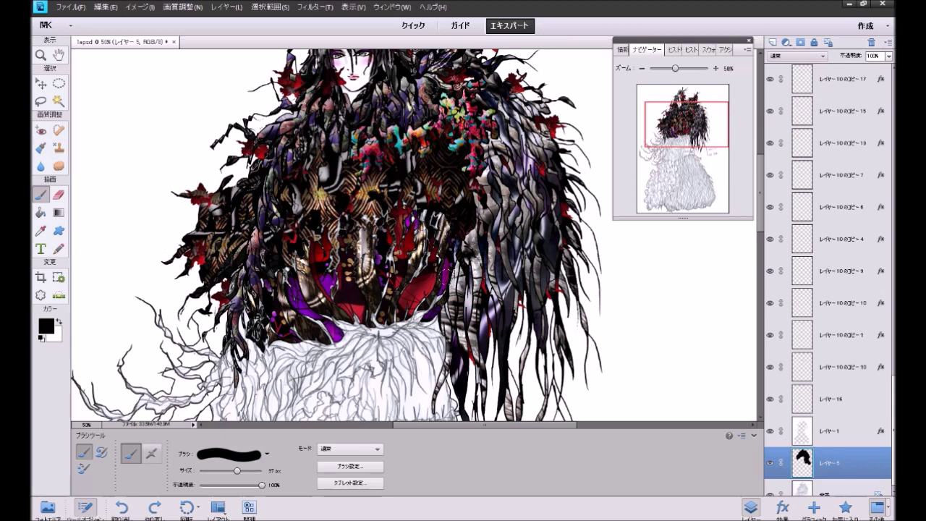
pyautogui.moveTo(454, 265)
pyautogui.mouseDown()
pyautogui.moveTo(434, 215)
pyautogui.moveTo(414, 215)
pyautogui.moveTo(393, 195)
pyautogui.moveTo(340, 238)
pyautogui.moveTo(322, 228)
pyautogui.moveTo(261, 296)
pyautogui.moveTo(248, 289)
pyautogui.moveTo(247, 329)
pyautogui.moveTo(262, 324)
pyautogui.moveTo(267, 340)
pyautogui.moveTo(293, 331)
pyautogui.mouseUp()
pyautogui.moveTo(332, 295); pyautogui.dragTo(336, 292)
pyautogui.moveTo(387, 244)
pyautogui.mouseDown()
pyautogui.moveTo(396, 267)
pyautogui.moveTo(416, 259)
pyautogui.moveTo(399, 291)
pyautogui.mouseUp()
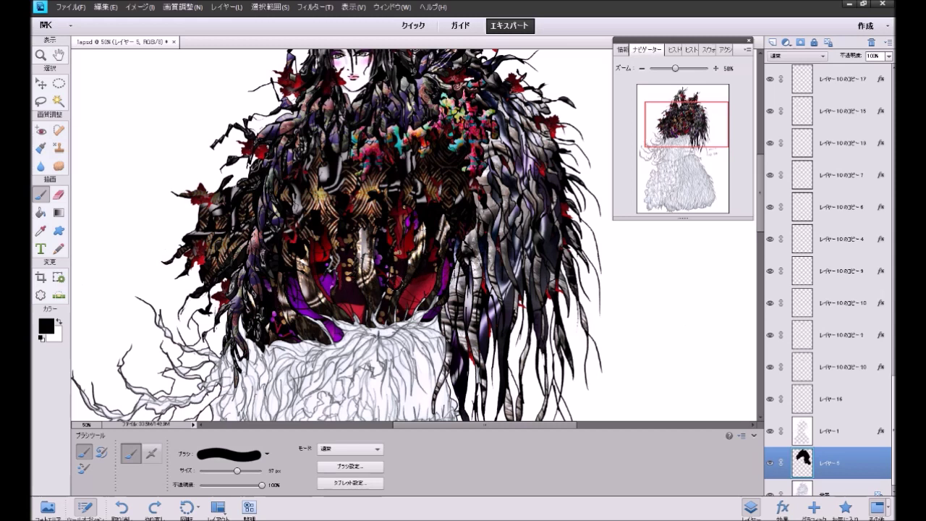
pyautogui.moveTo(342, 261); pyautogui.dragTo(330, 243)
pyautogui.moveTo(433, 233); pyautogui.dragTo(445, 224)
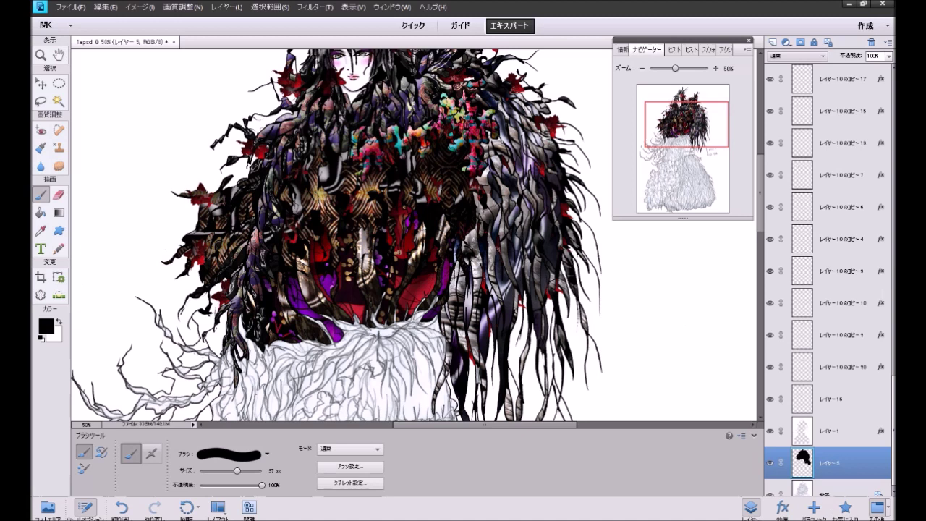
# Step: Set layer 17's bevel size to 157 px and turn its style's lighting angle toward the lower left
pyautogui.scroll(10, 828, 281)
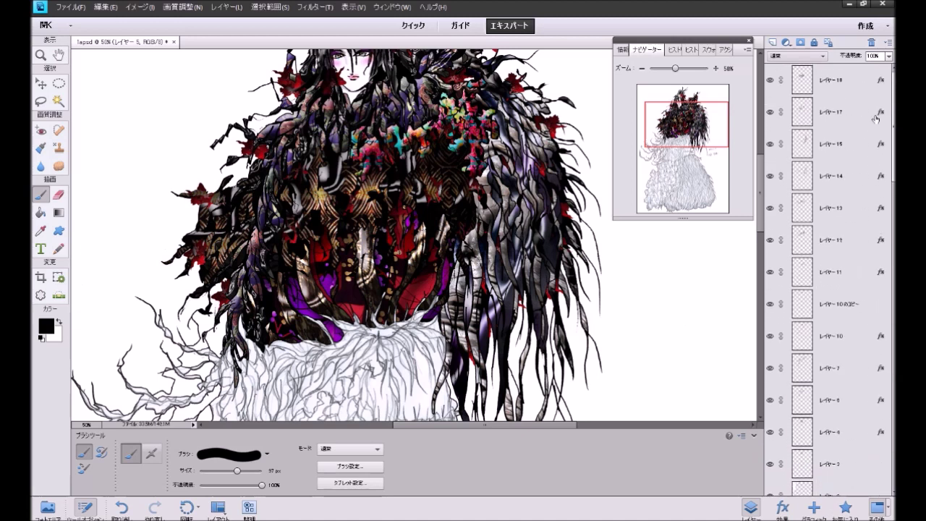
pyautogui.doubleClick(879, 114)
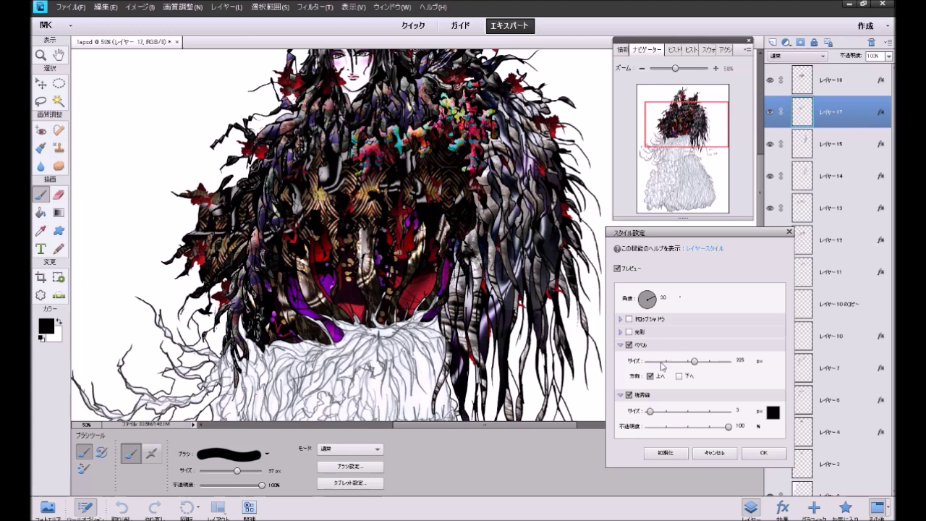
pyautogui.moveTo(653, 302); pyautogui.dragTo(640, 306)
pyautogui.moveTo(695, 361); pyautogui.dragTo(682, 362)
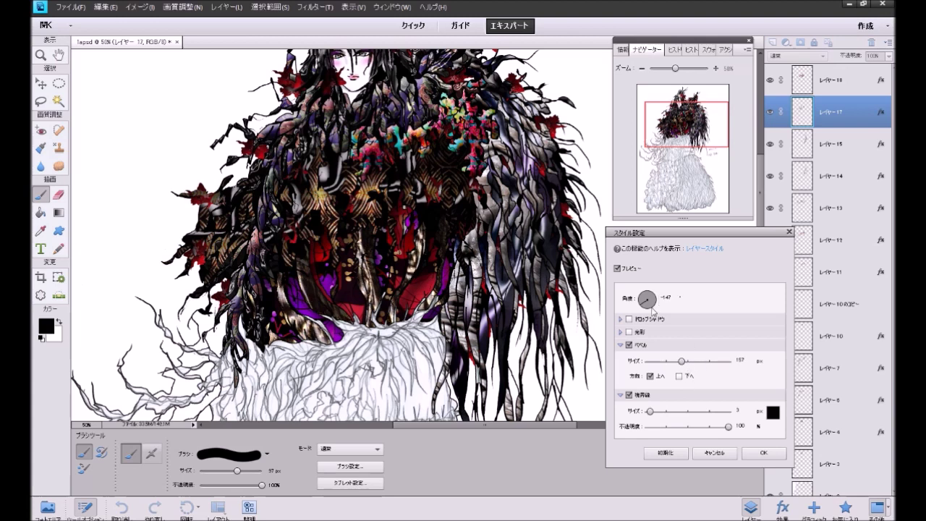
pyautogui.click(641, 308)
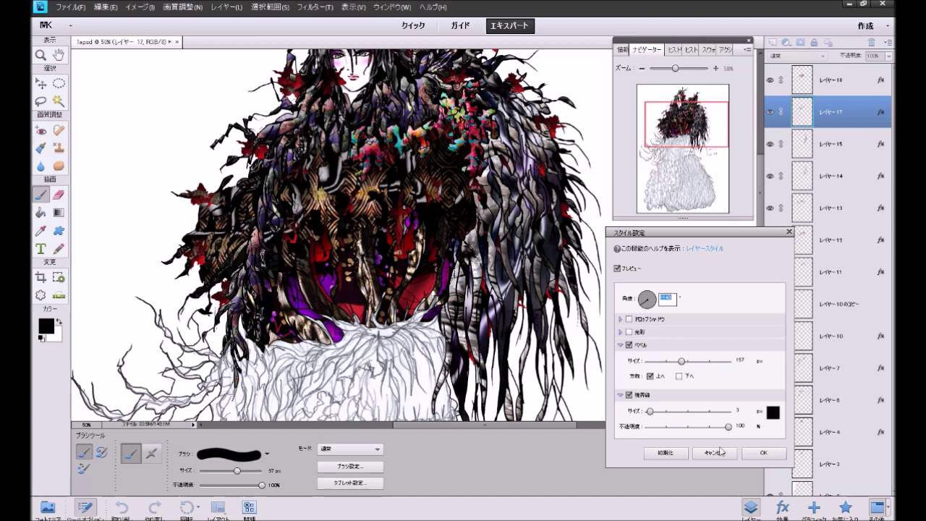
pyautogui.click(762, 454)
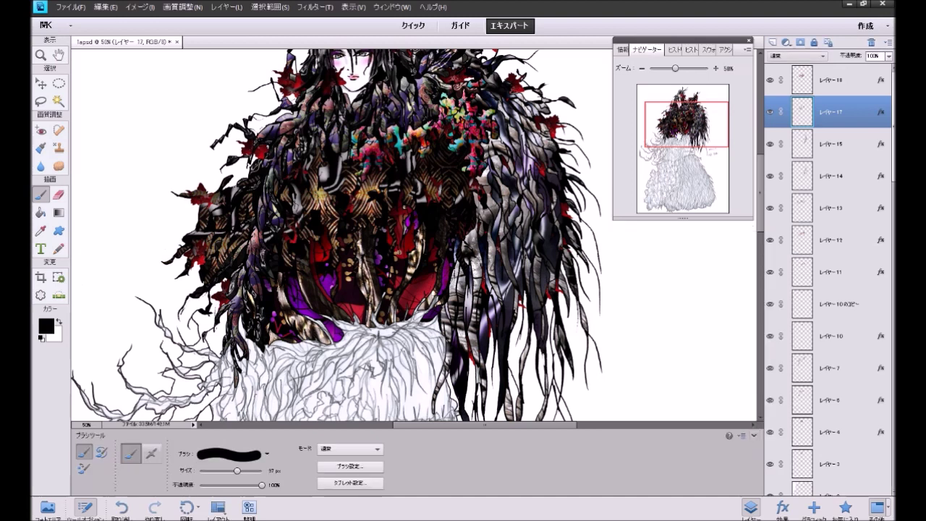
# Step: Duplicate the red leaf at the upper part of the costume's left edge and place the copy on the bodice's upper right
pyautogui.scroll(-3, 413, 235)
pyautogui.scroll(4, 414, 235)
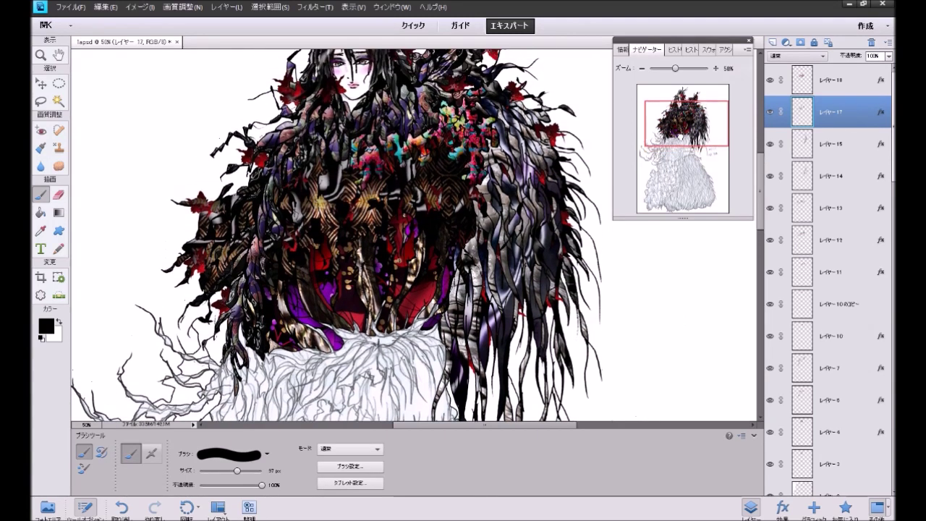
pyautogui.moveTo(672, 138); pyautogui.dragTo(672, 139)
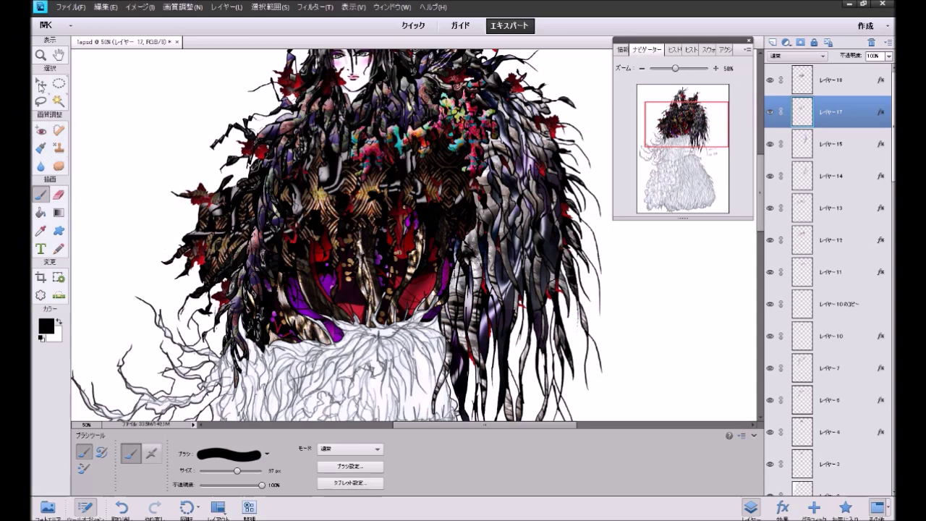
pyautogui.click(41, 84)
pyautogui.click(206, 195)
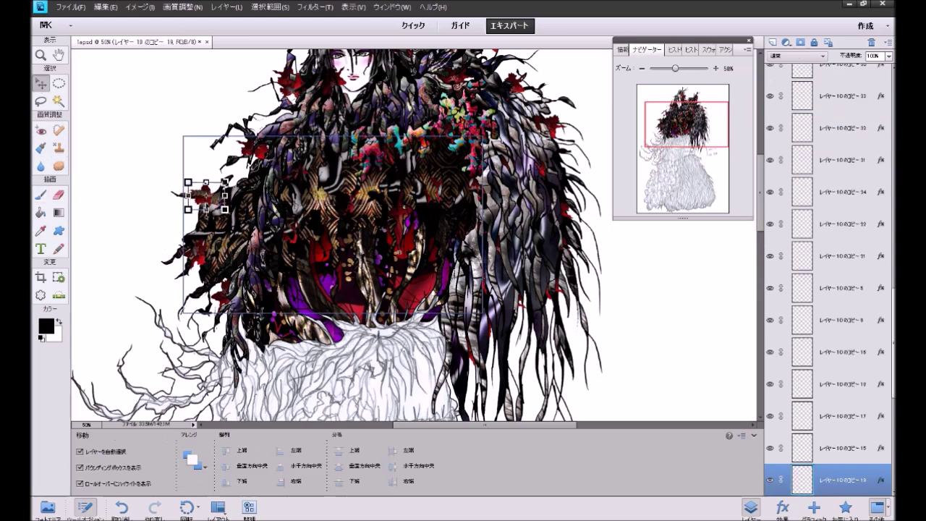
pyautogui.hotkey('ctrl', 'z')
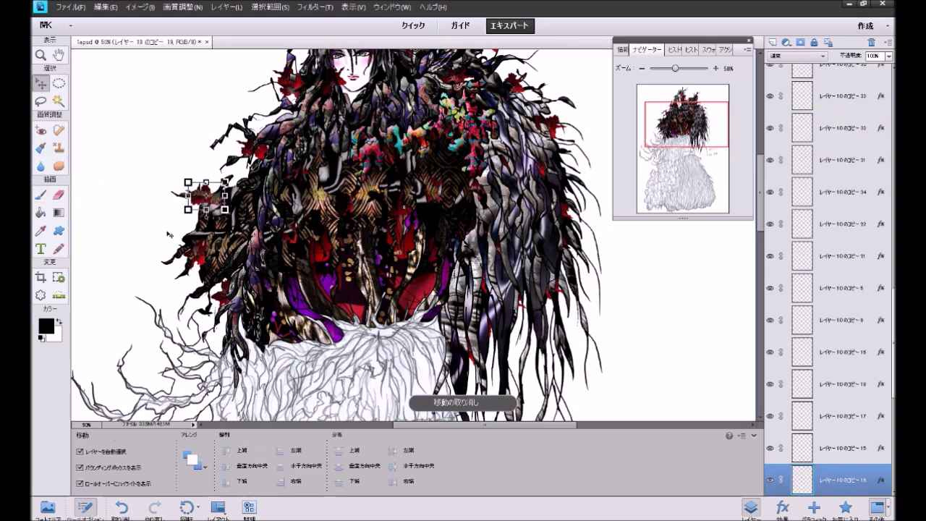
pyautogui.click(199, 201)
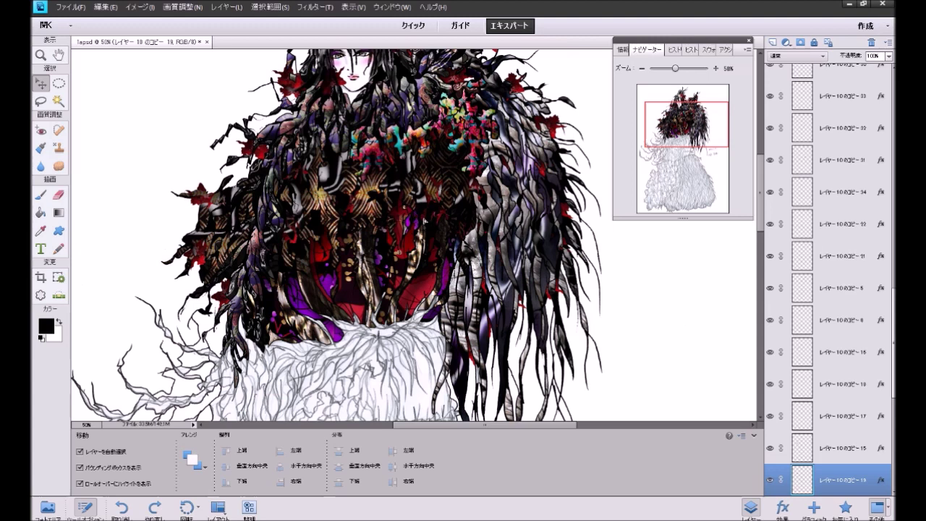
pyautogui.click(432, 214)
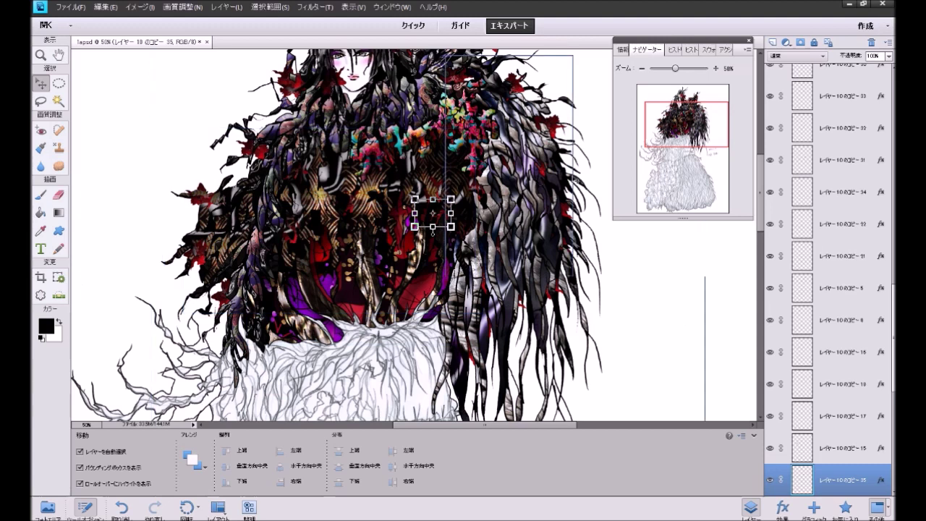
# Step: Duplicate the lower red leaf on the costume's left edge onto the blank background and move the copy's layer directly above layer 17
pyautogui.moveTo(892, 352); pyautogui.dragTo(893, 231)
pyautogui.scroll(3, 846, 145)
pyautogui.click(846, 116)
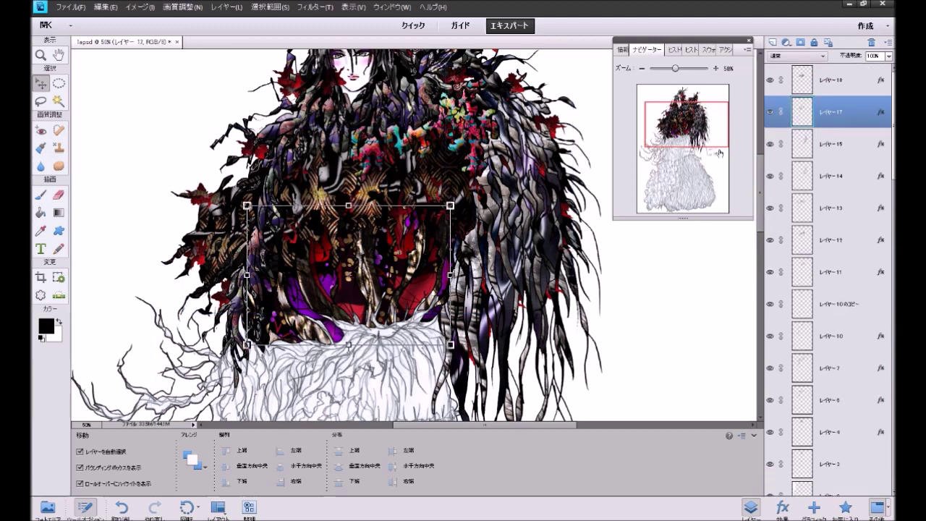
pyautogui.click(204, 258)
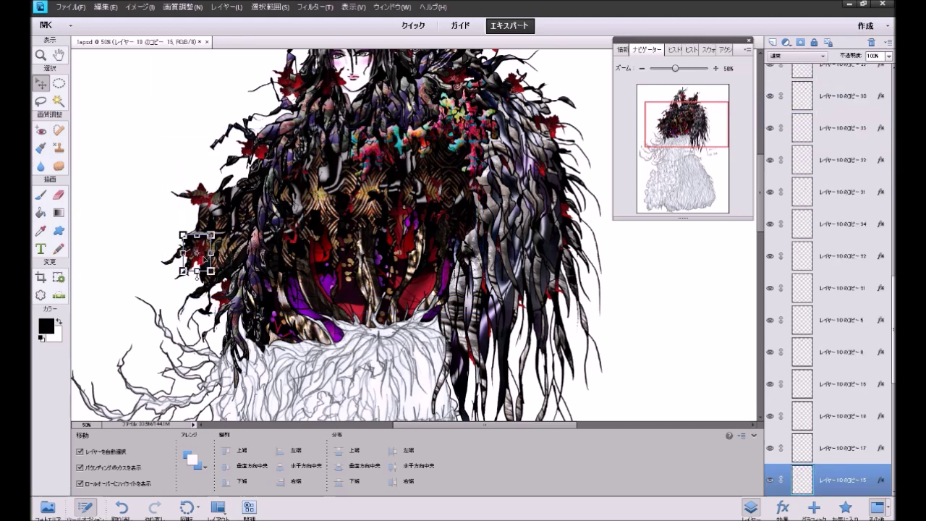
pyautogui.moveTo(202, 258); pyautogui.dragTo(149, 242)
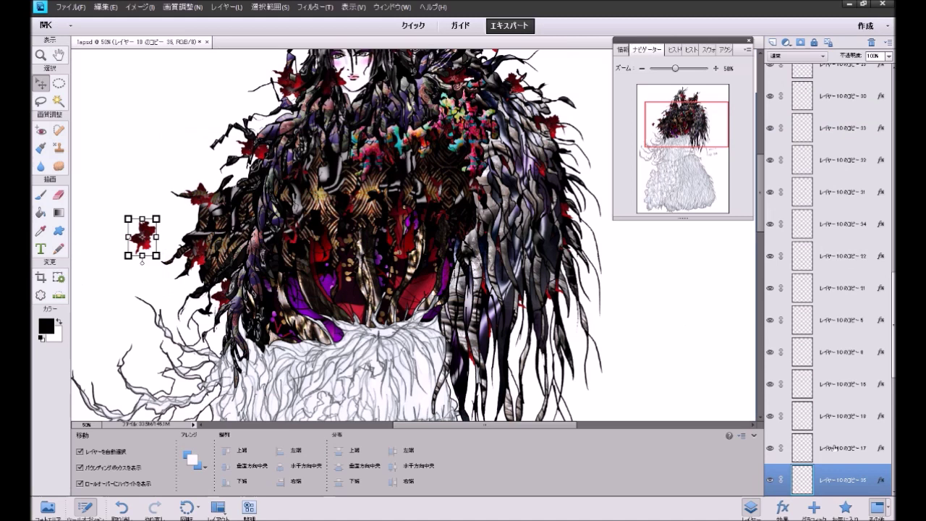
pyautogui.moveTo(830, 462); pyautogui.dragTo(839, 83)
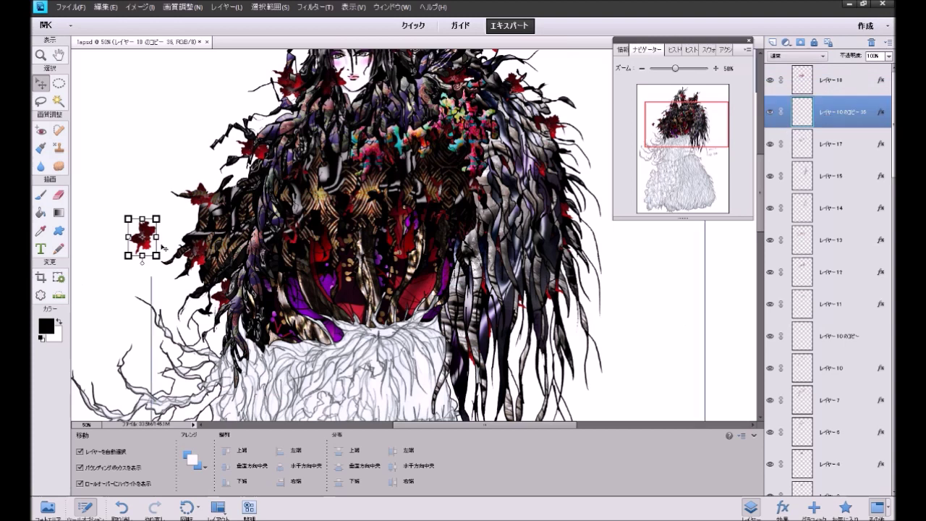
# Step: Place the leaf copy on the middle of the bodice and scatter four more copies of it over the strips
pyautogui.moveTo(142, 233); pyautogui.dragTo(373, 237)
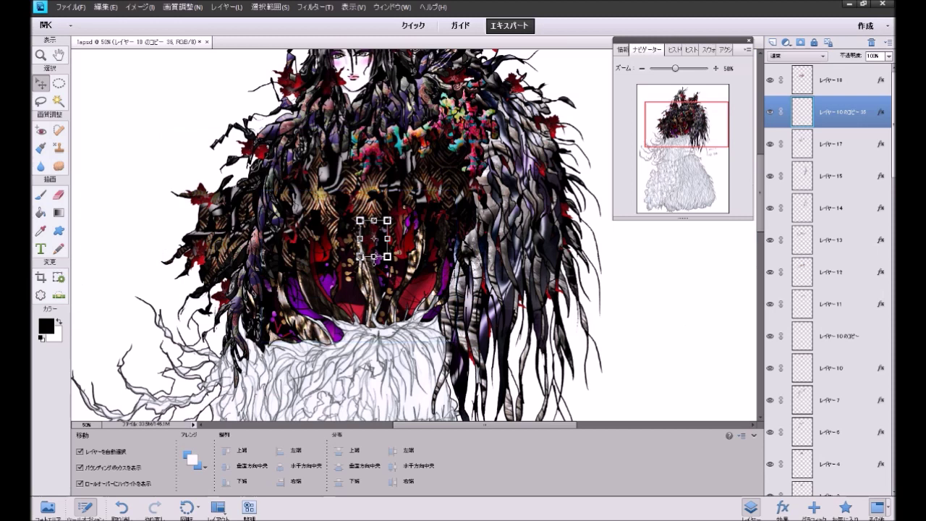
pyautogui.moveTo(374, 240); pyautogui.dragTo(280, 297)
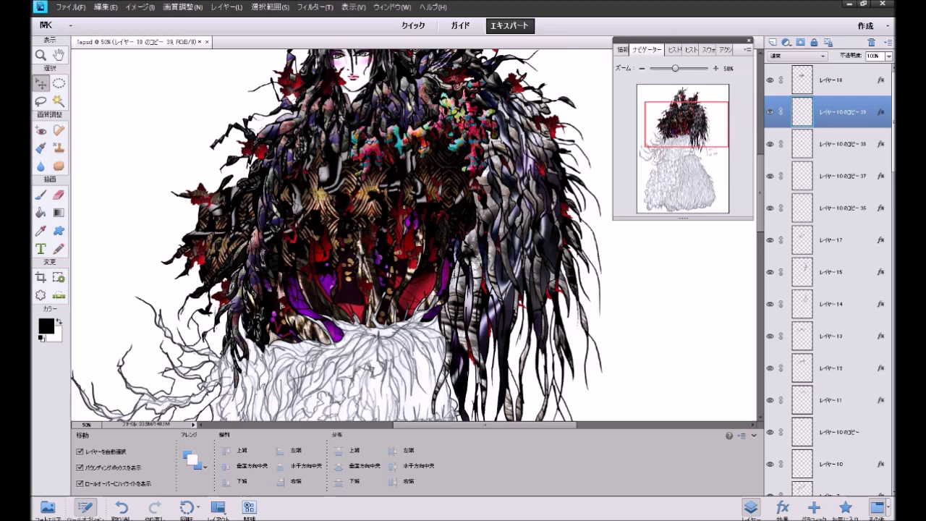
pyautogui.moveTo(279, 307); pyautogui.dragTo(285, 304)
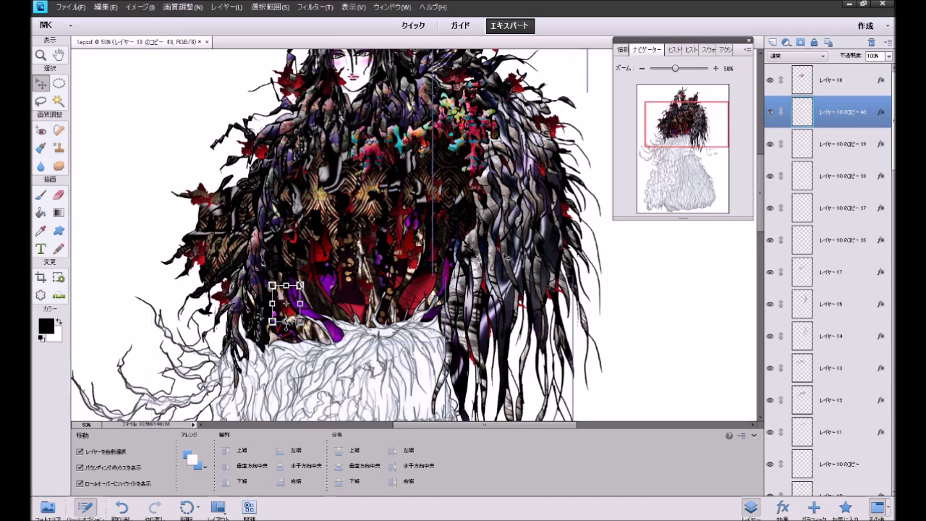
# Step: Try the Oil Pastel filter on layer 18, which holds the patterned bodice strips
pyautogui.click(720, 278)
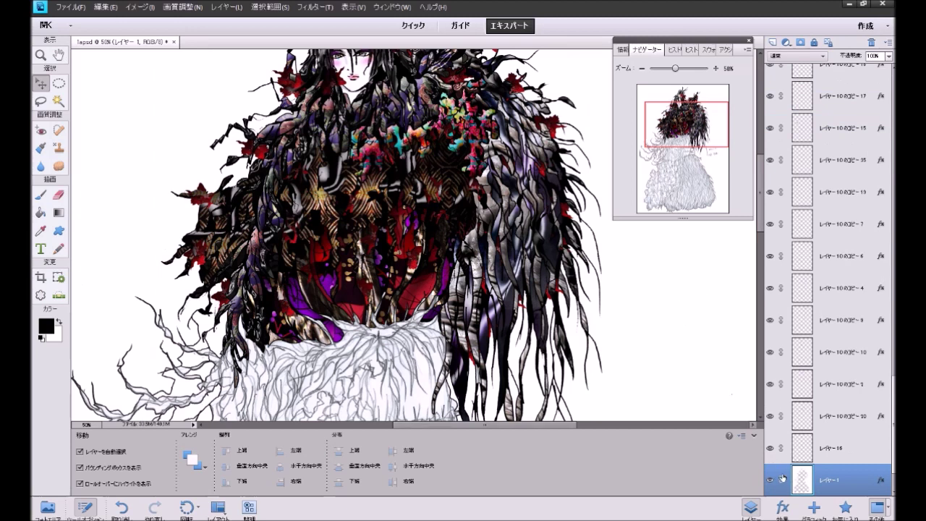
pyautogui.moveTo(893, 424); pyautogui.dragTo(892, 115)
pyautogui.click(832, 86)
pyautogui.click(845, 507)
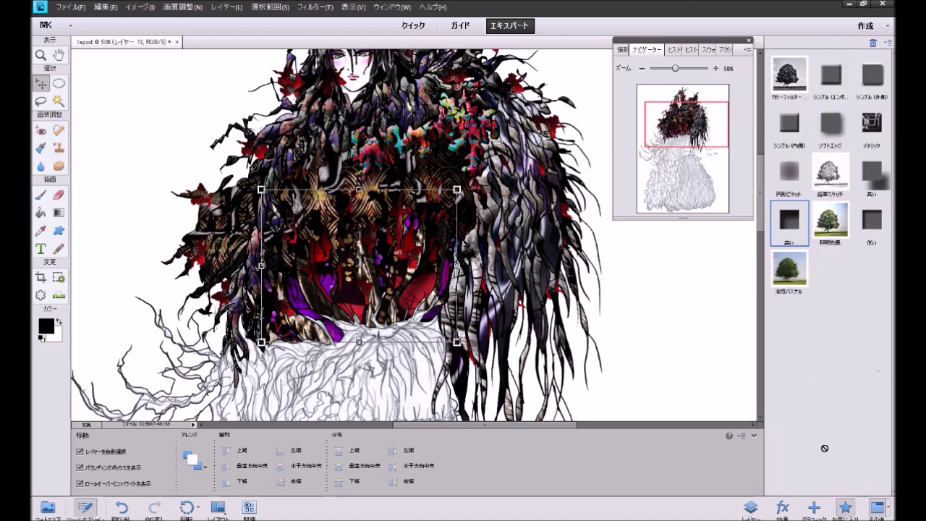
pyautogui.doubleClick(789, 278)
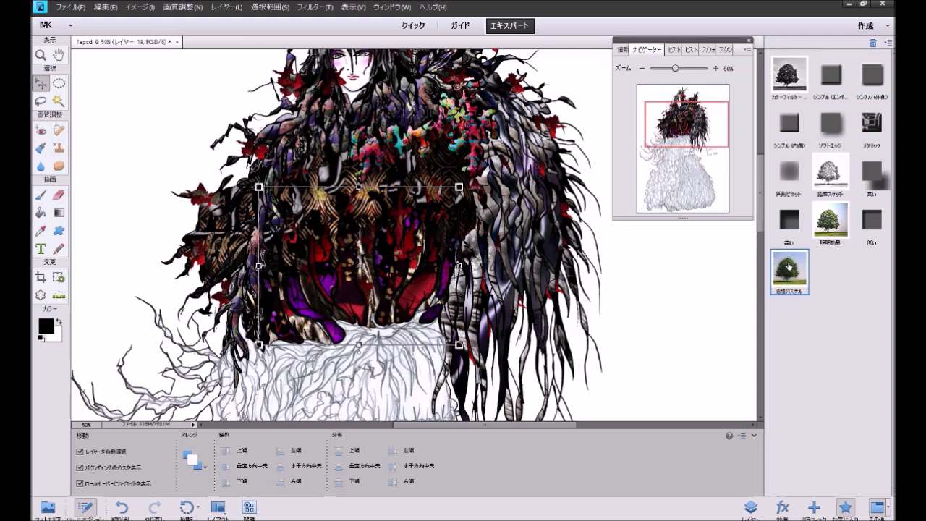
pyautogui.hotkey('ctrl', 'z')
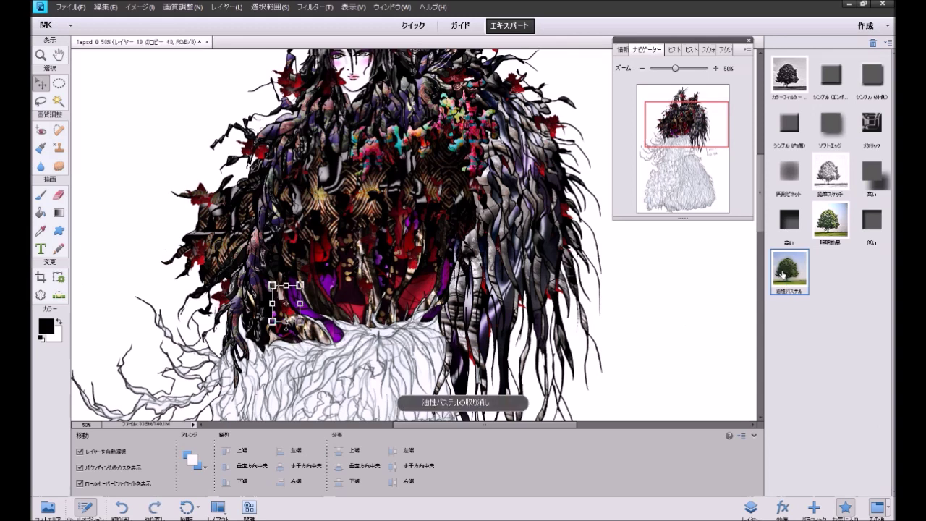
# Step: Try the Lighting Effects filter on layer 18's bodice strips
pyautogui.click(750, 507)
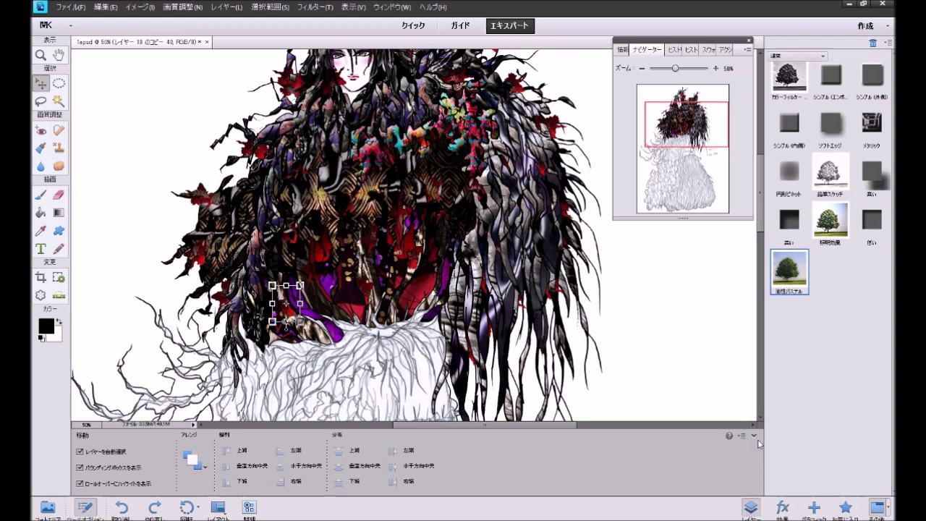
pyautogui.click(837, 88)
pyautogui.click(845, 507)
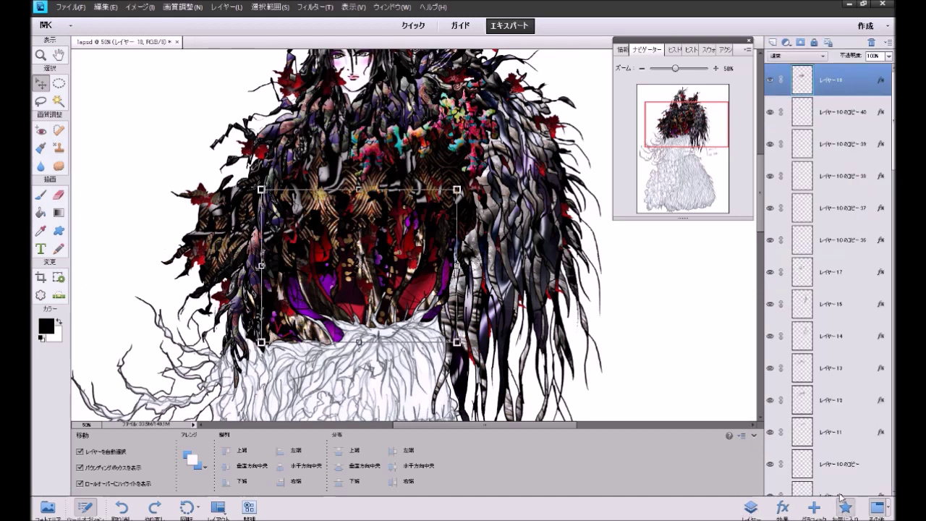
pyautogui.click(825, 225)
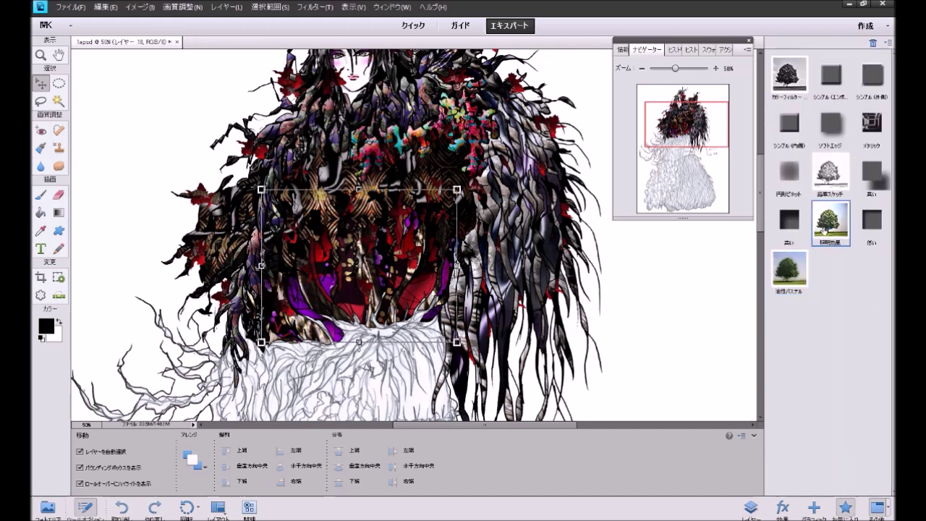
pyautogui.hotkey('ctrl', 'z')
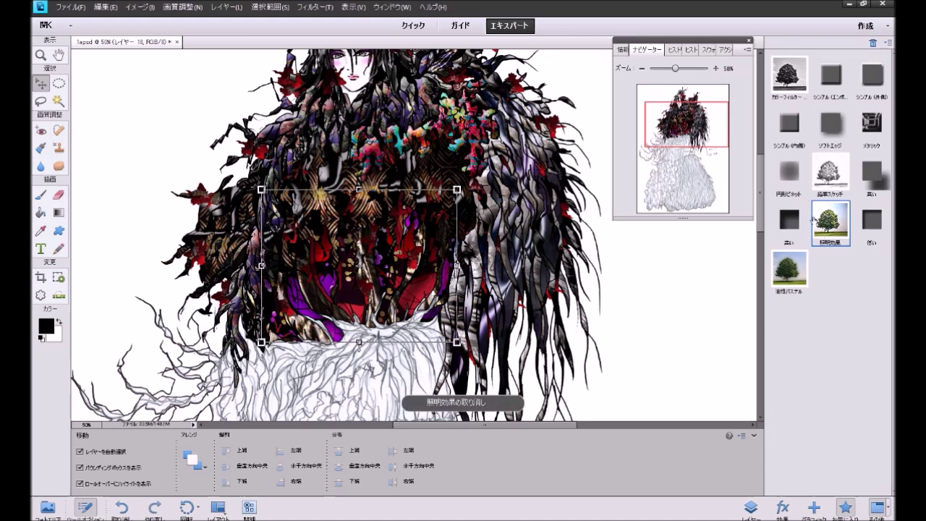
pyautogui.click(755, 511)
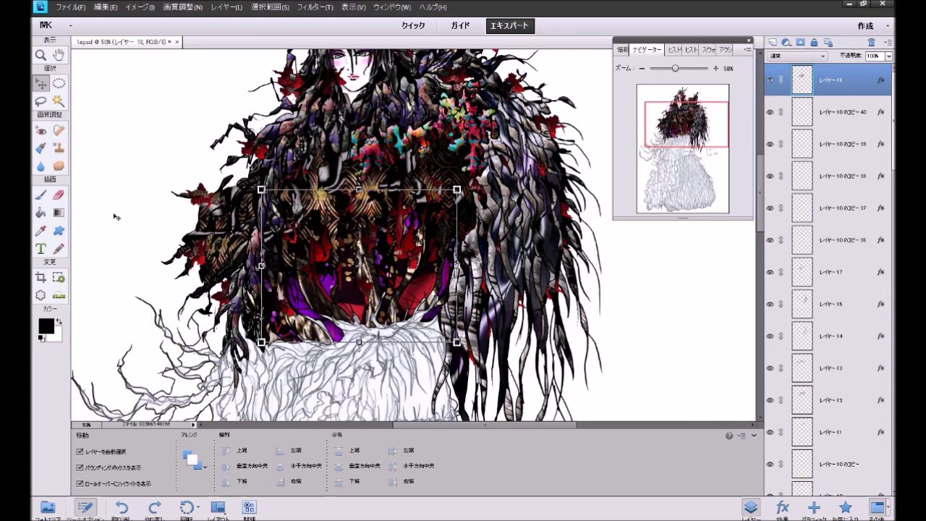
# Step: Try the artistic Watercolor and Fresco filters on layer 18's bodice strips
pyautogui.click(642, 68)
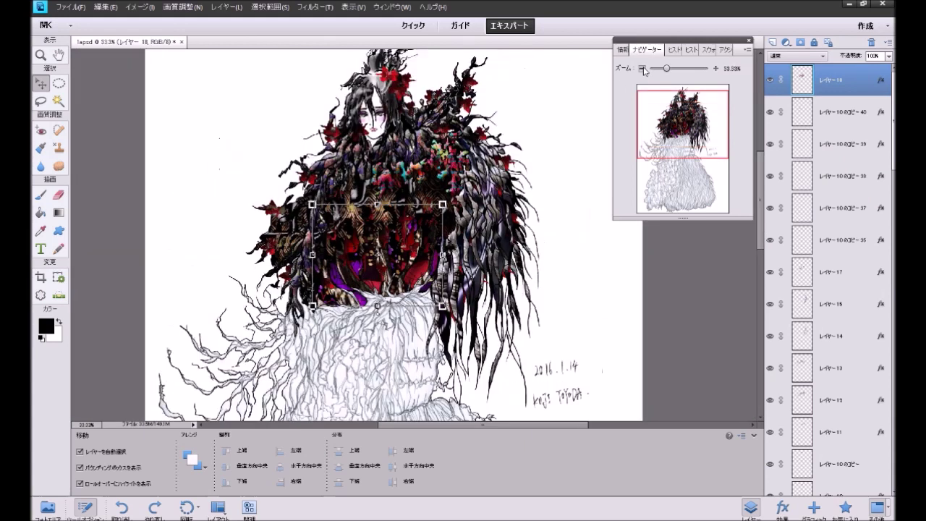
pyautogui.click(641, 68)
pyautogui.click(703, 300)
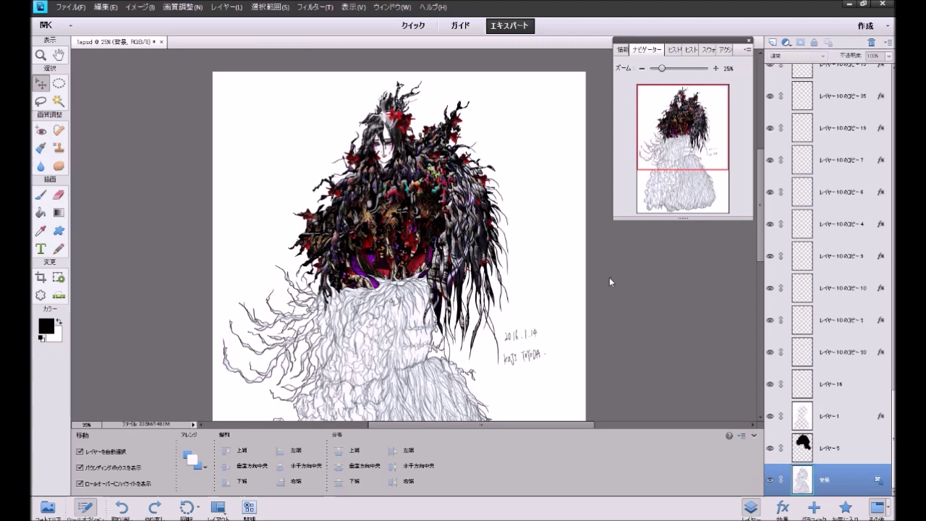
pyautogui.moveTo(893, 438); pyautogui.dragTo(893, 119)
pyautogui.click(838, 79)
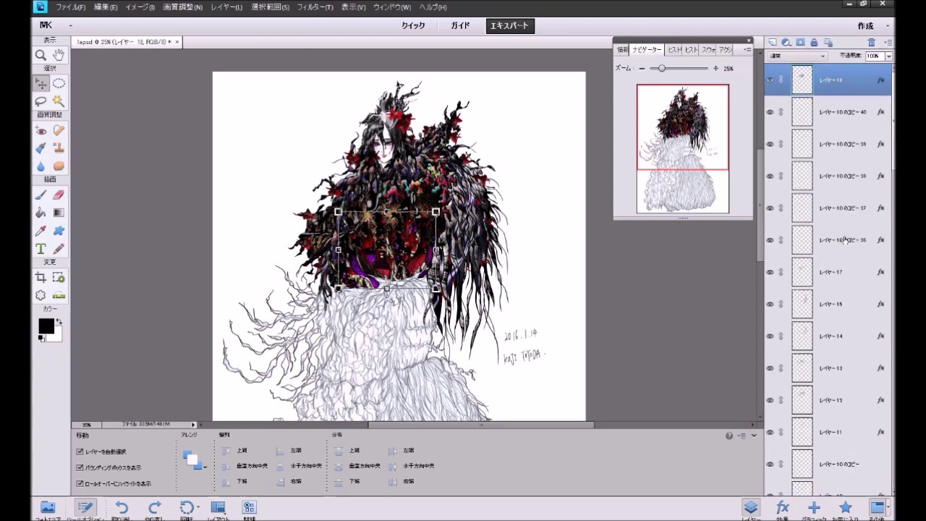
pyautogui.click(844, 507)
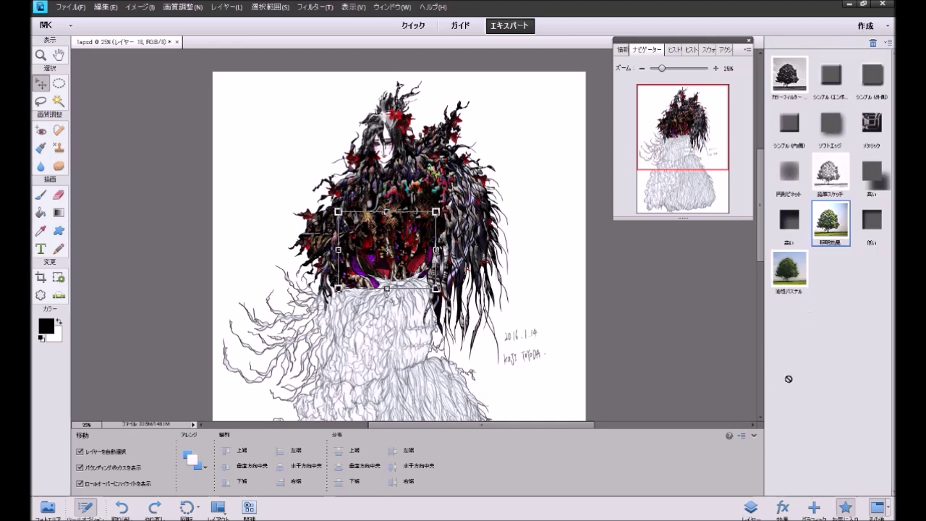
pyautogui.click(782, 506)
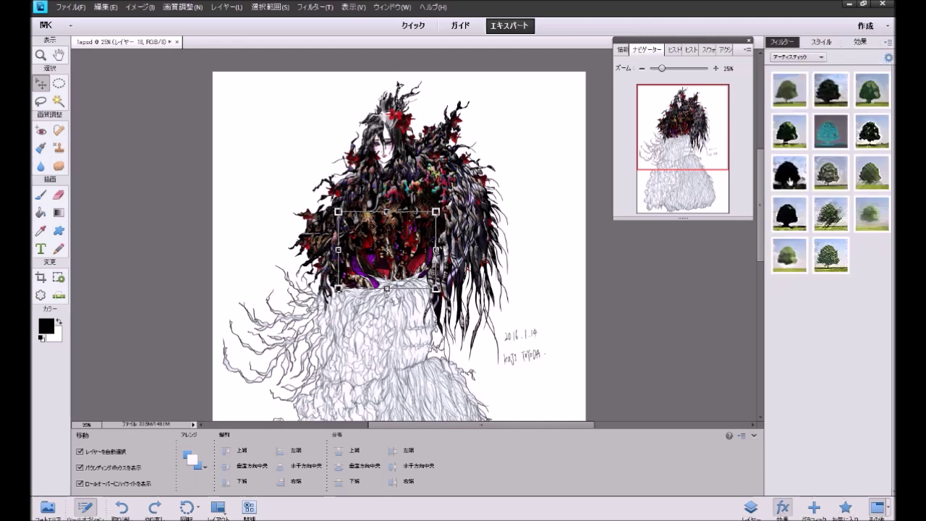
pyautogui.doubleClick(789, 219)
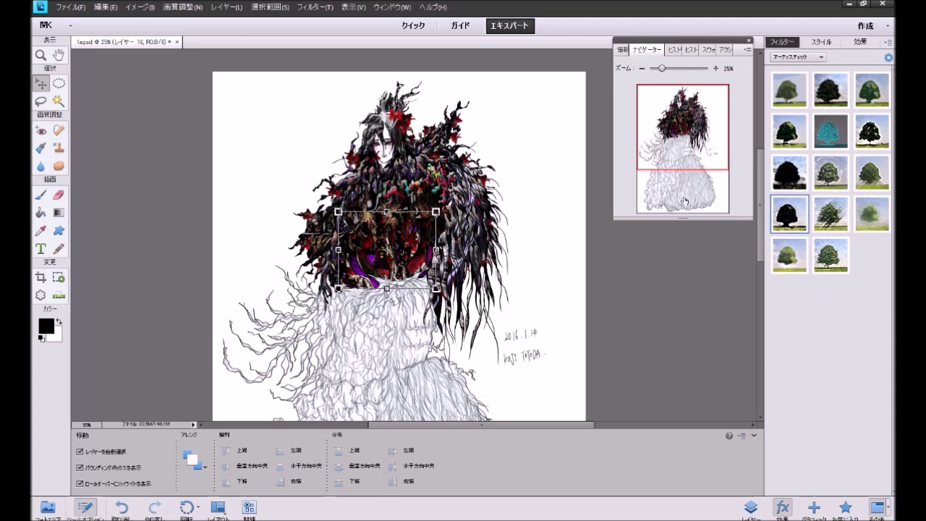
pyautogui.hotkey('ctrl', 'z')
pyautogui.click(789, 180)
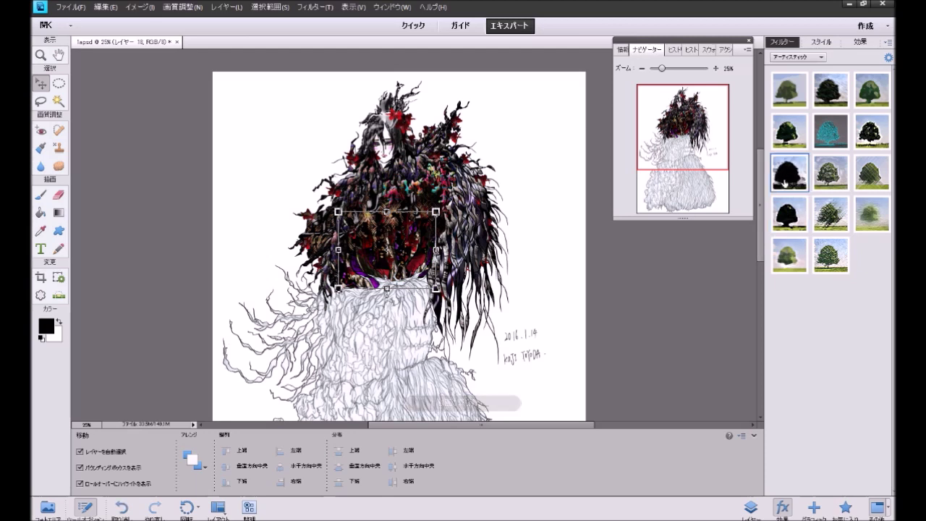
# Step: Try the artistic Smudge Stick filter on layer 18's bodice strips
pyautogui.click(715, 68)
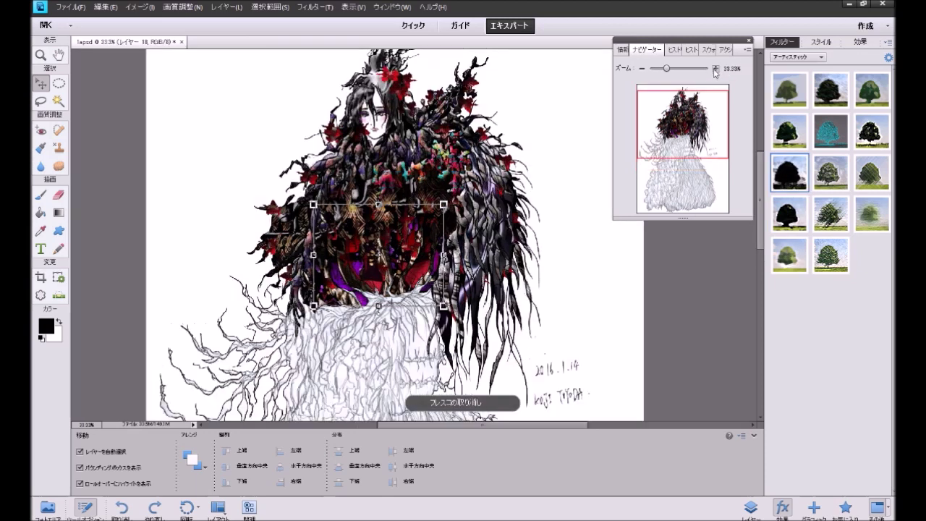
pyautogui.click(715, 68)
pyautogui.click(831, 102)
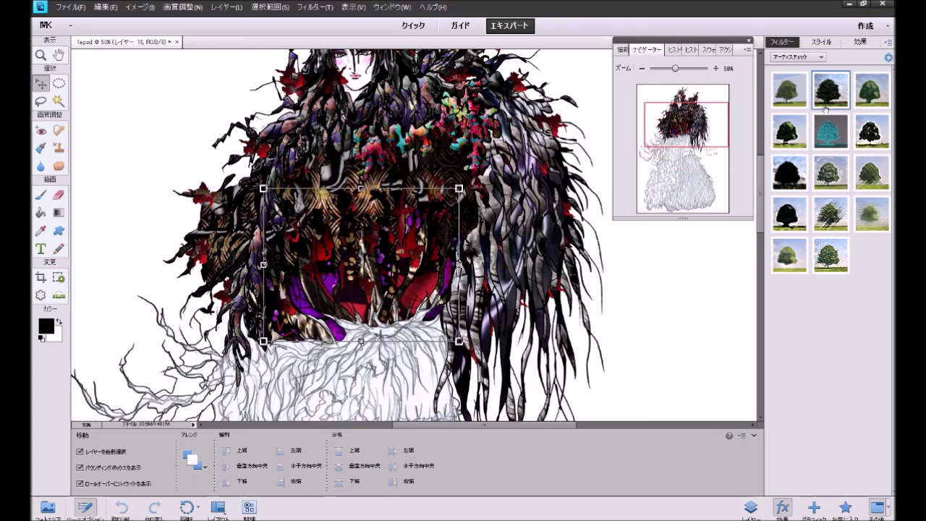
pyautogui.hotkey('ctrl', 'z')
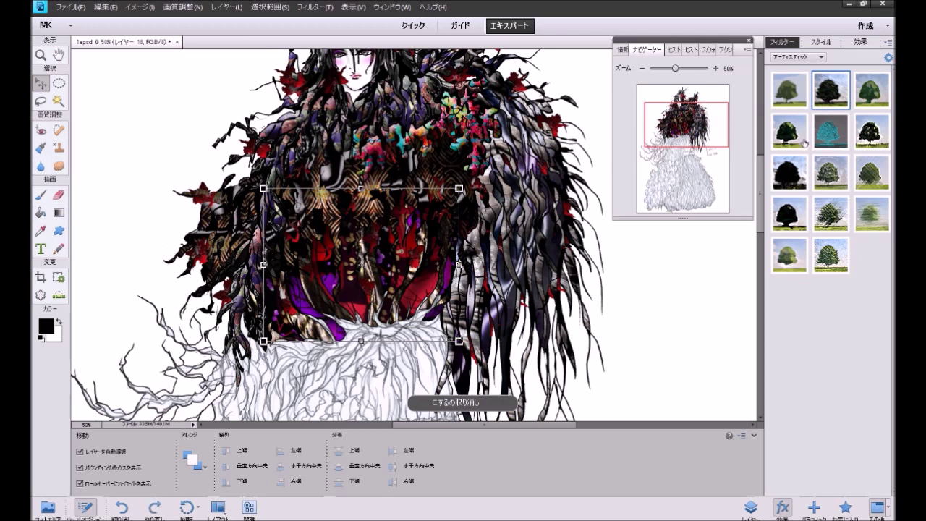
# Step: Apply the Fresco filter followed by the Watercolor filter to layer 18's bodice strips
pyautogui.click(786, 216)
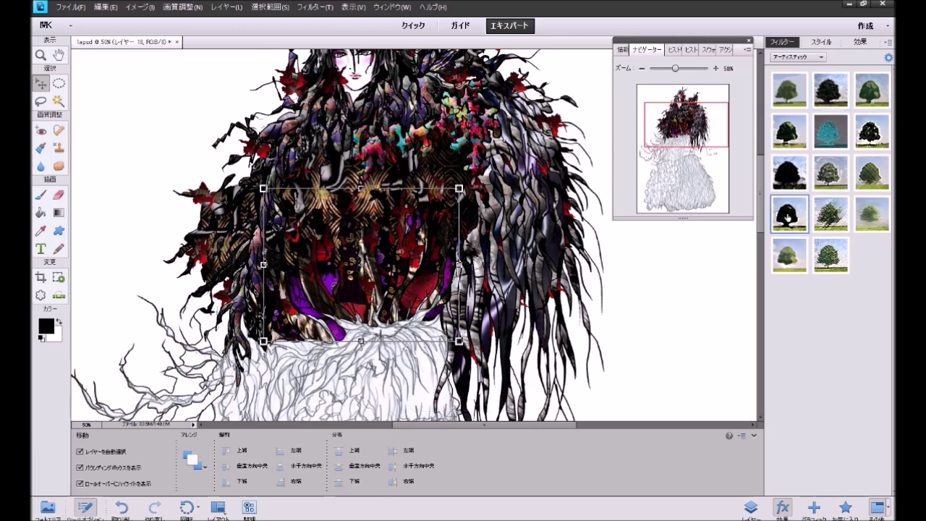
pyautogui.click(783, 173)
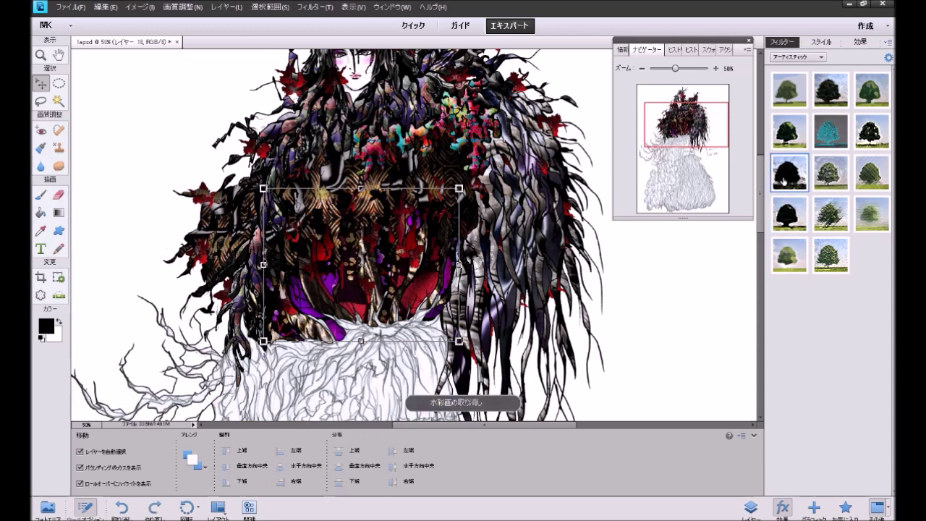
pyautogui.click(786, 217)
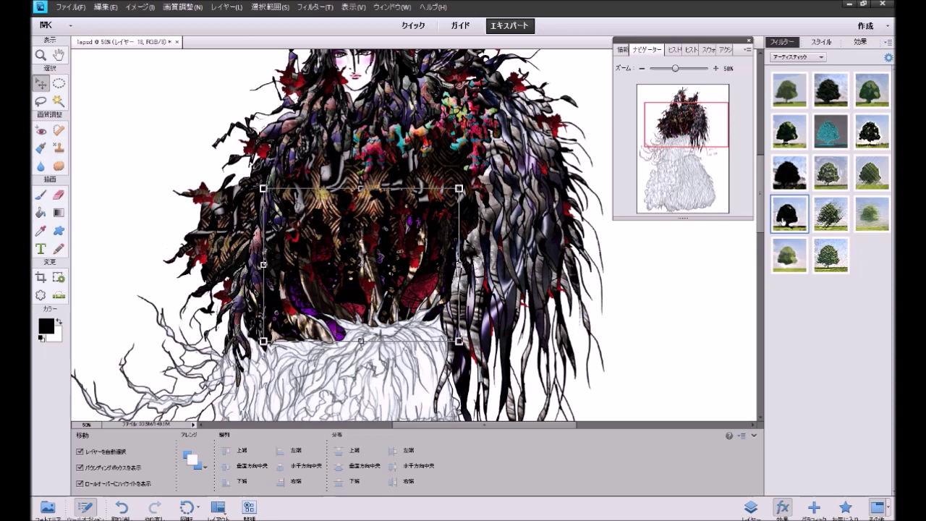
pyautogui.click(750, 506)
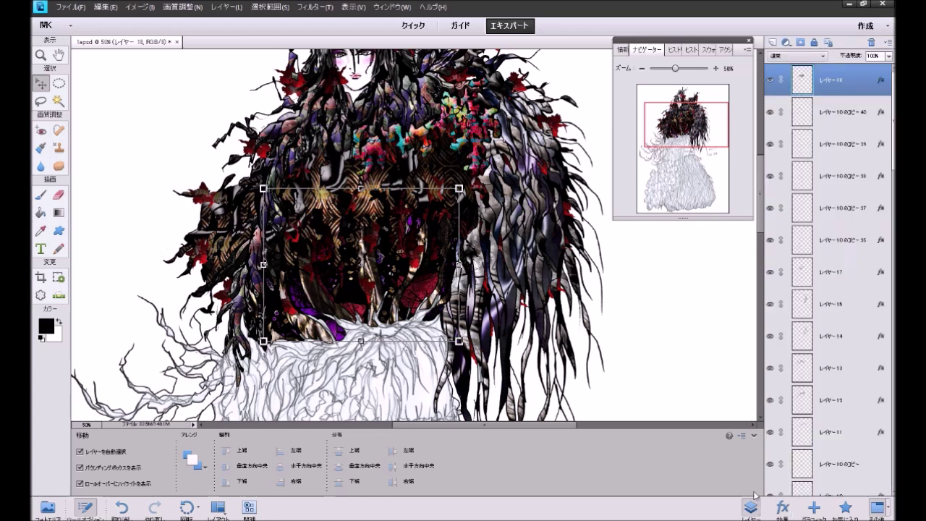
pyautogui.click(641, 70)
pyautogui.click(640, 70)
pyautogui.click(704, 311)
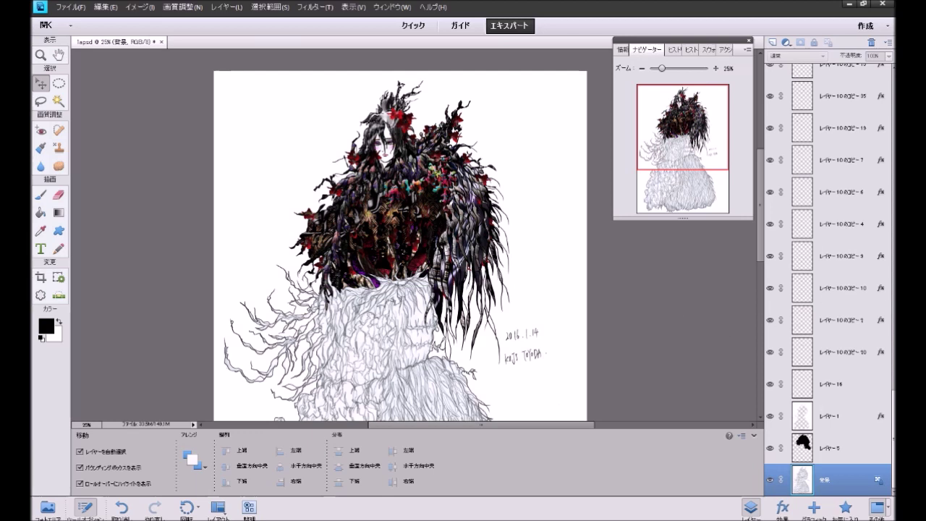
# Step: Toggle layers 15 and 14 off and on to identify their feathers, and apply the Watercolor filter to layer 14
pyautogui.scroll(10, 849, 160)
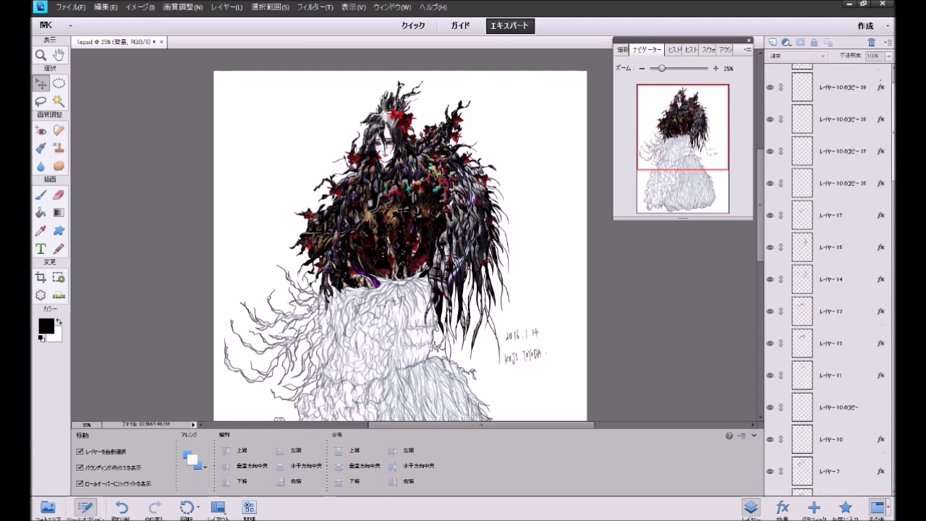
pyautogui.click(826, 266)
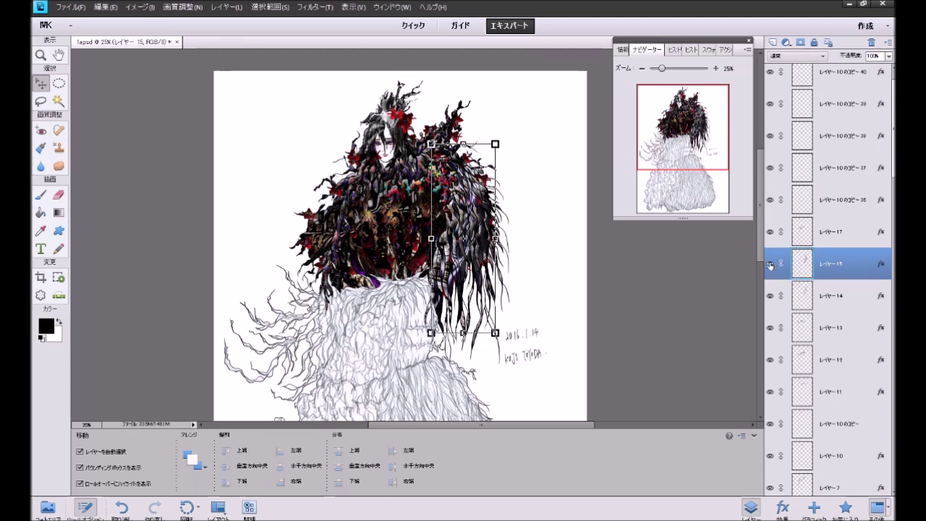
pyautogui.click(767, 265)
pyautogui.click(768, 266)
pyautogui.click(798, 295)
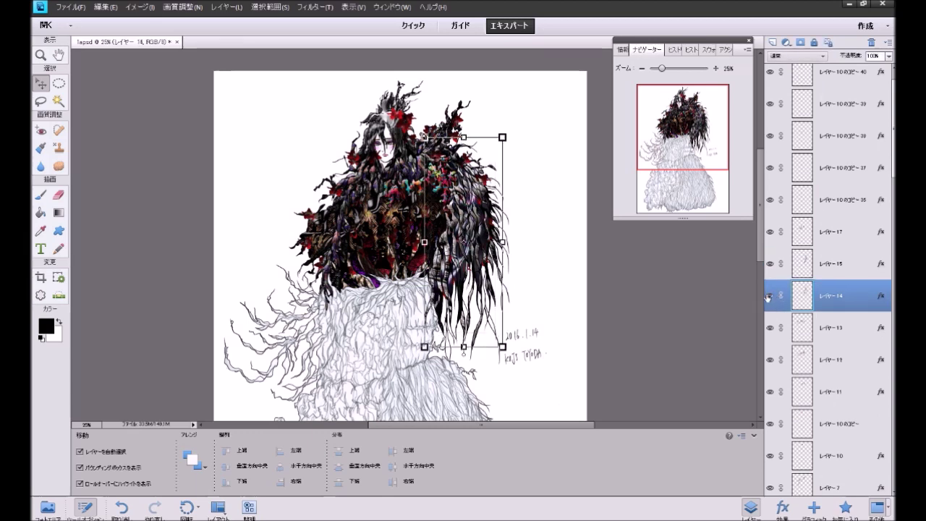
pyautogui.click(768, 295)
pyautogui.click(769, 295)
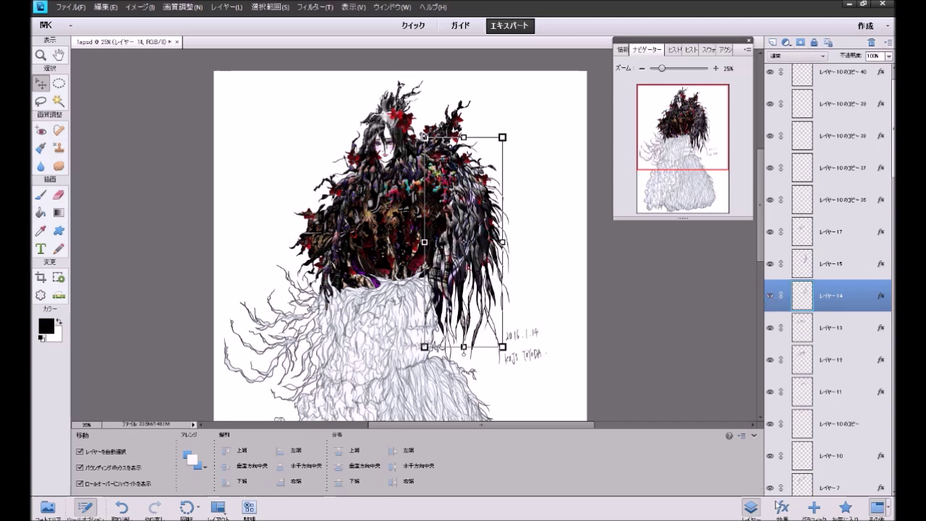
pyautogui.click(782, 506)
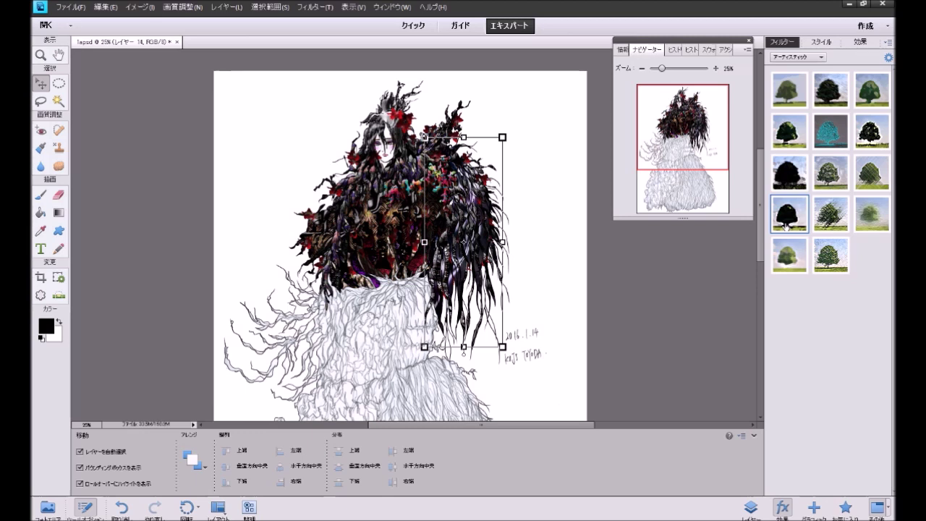
# Step: Select costume areas on the canvas, and toggle layers 13 and 12 off and on to identify what they contain
pyautogui.click(372, 230)
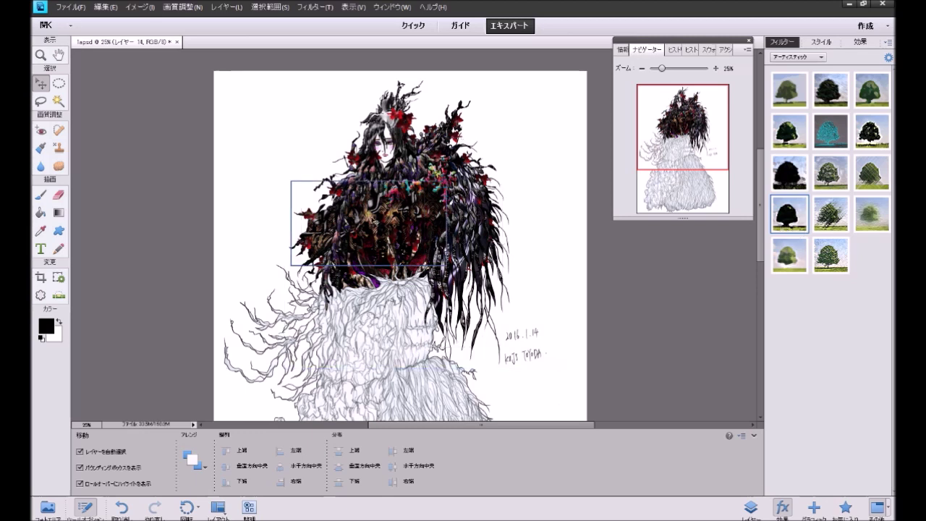
pyautogui.click(376, 228)
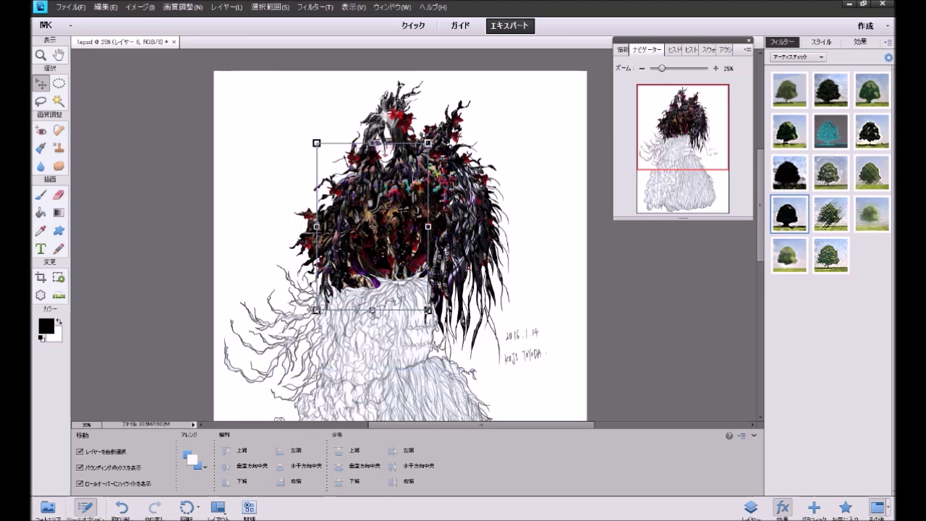
pyautogui.click(750, 508)
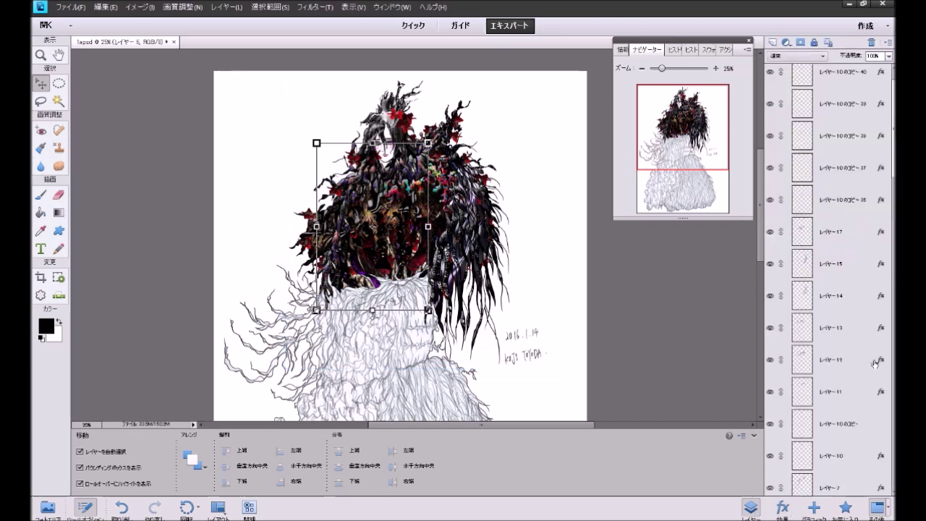
pyautogui.click(820, 319)
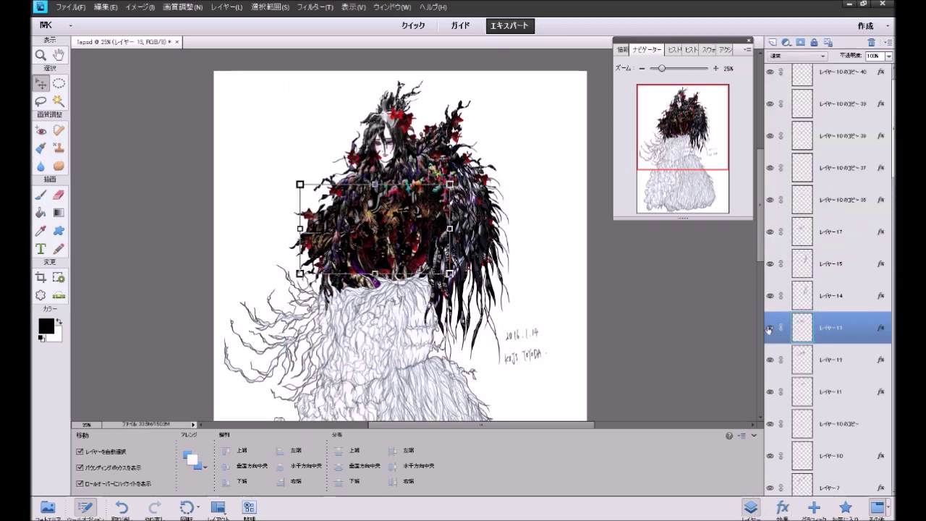
pyautogui.click(770, 328)
pyautogui.click(771, 362)
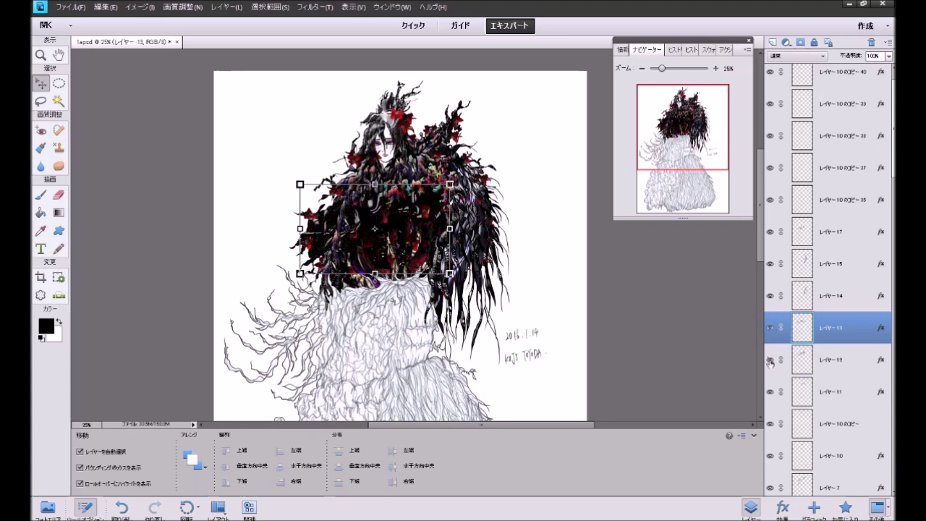
pyautogui.click(771, 362)
# Step: Try the artistic Watercolor filter on layer 12's bodice pattern
pyautogui.click(839, 368)
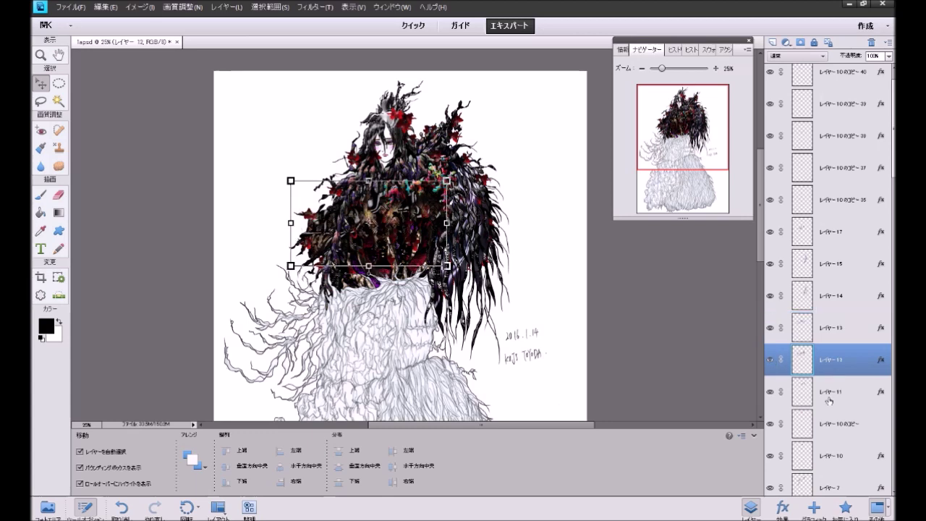
pyautogui.click(782, 507)
pyautogui.doubleClick(788, 223)
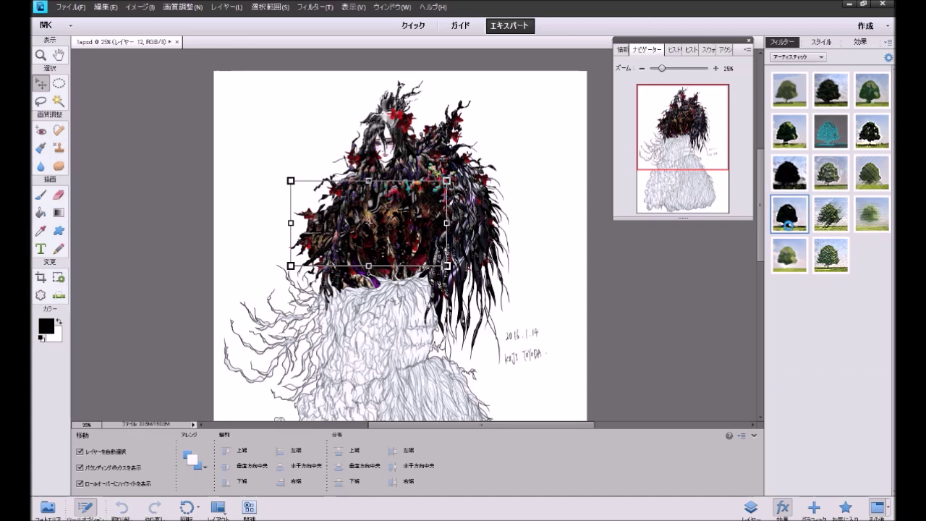
pyautogui.hotkey('ctrl', 'z')
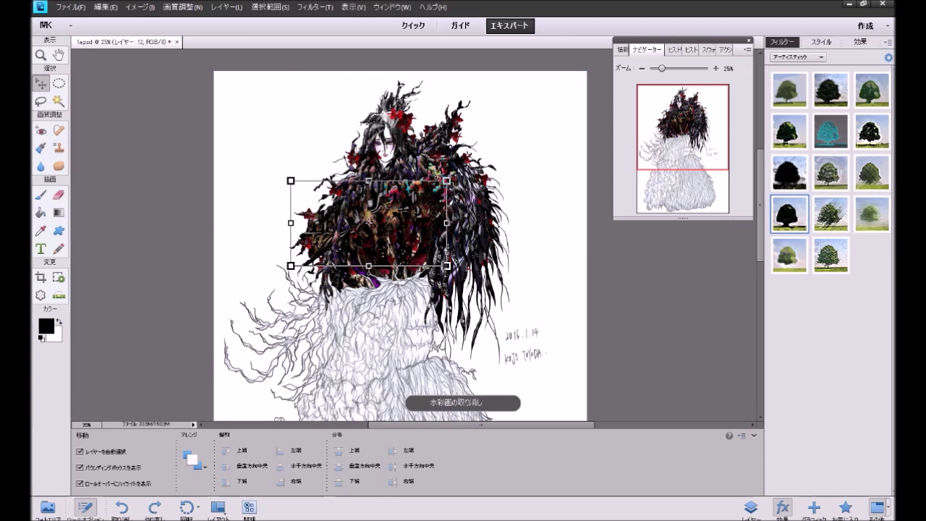
# Step: Try the artistic Watercolor and Fresco filters on layer 11's multicoloured feathers
pyautogui.click(440, 178)
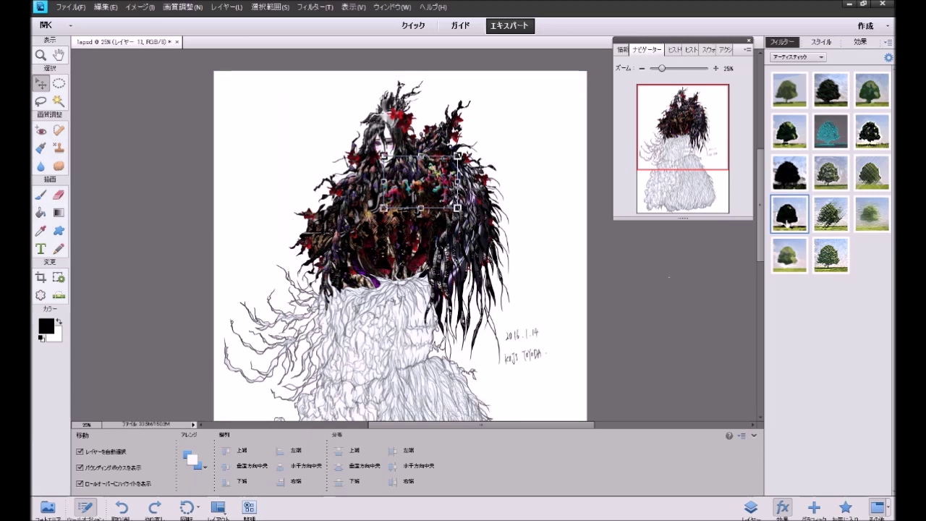
pyautogui.click(784, 218)
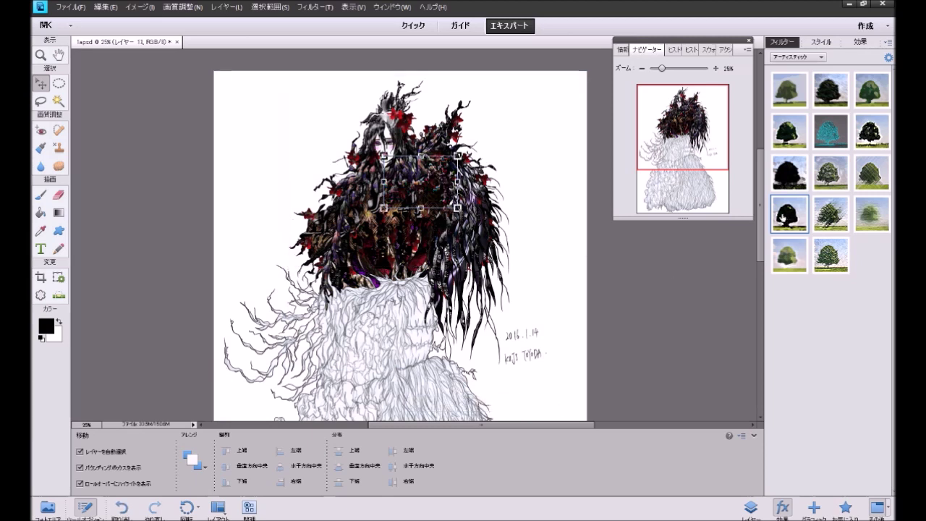
pyautogui.hotkey('ctrl', 'z')
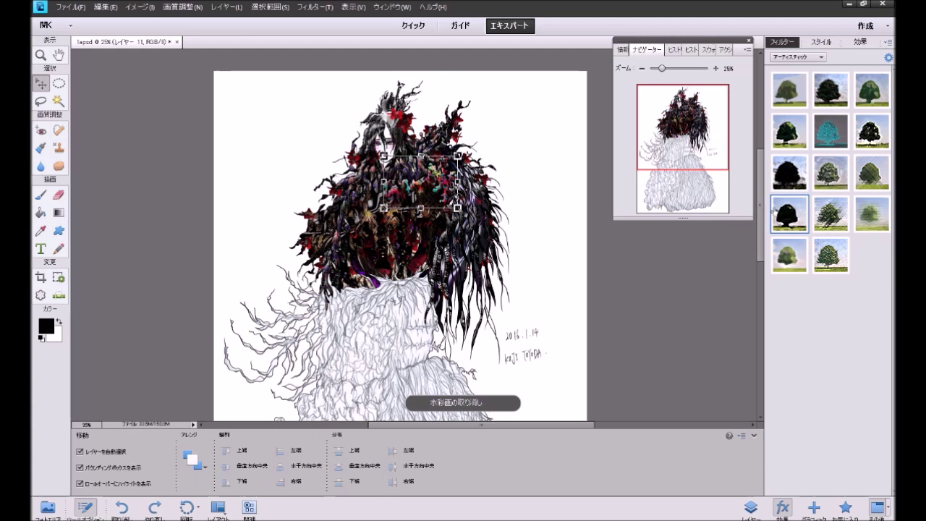
pyautogui.click(715, 68)
pyautogui.click(715, 68)
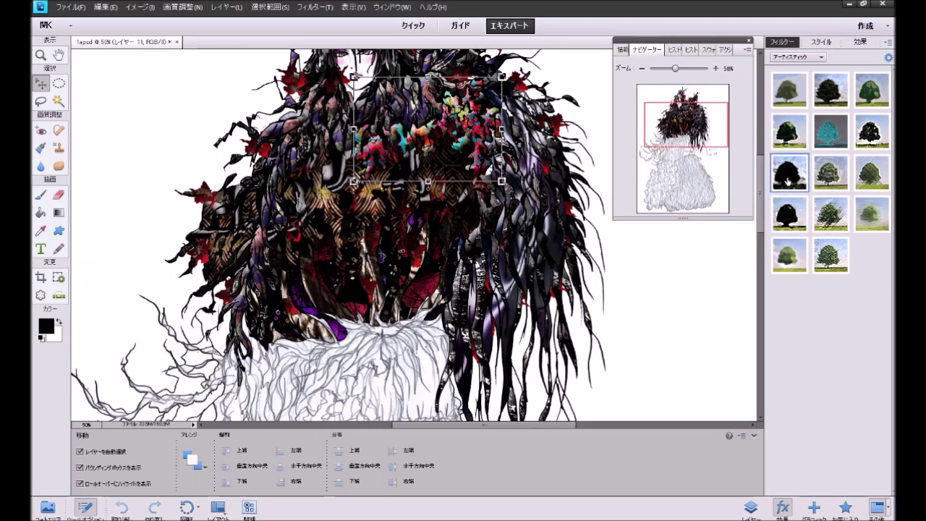
pyautogui.hotkey('ctrl', 'z')
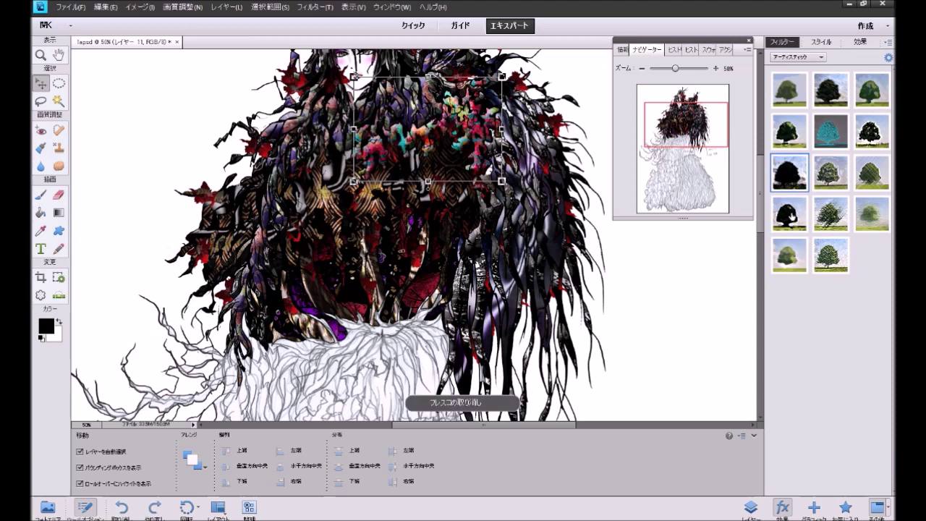
# Step: Try the Watercolor filter on layer 11 again and undo it, and apply the Fresco filter to layer 12's bodice pattern
pyautogui.click(787, 214)
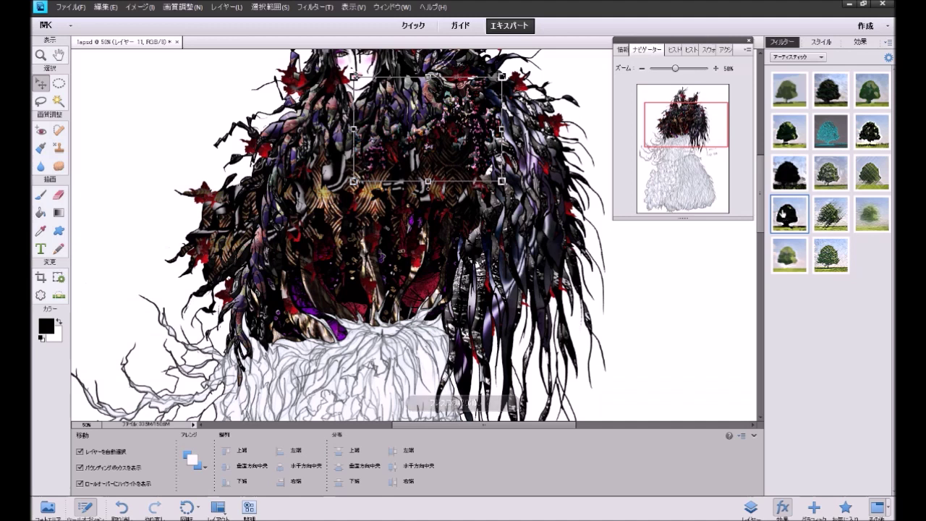
pyautogui.moveTo(693, 126); pyautogui.dragTo(692, 120)
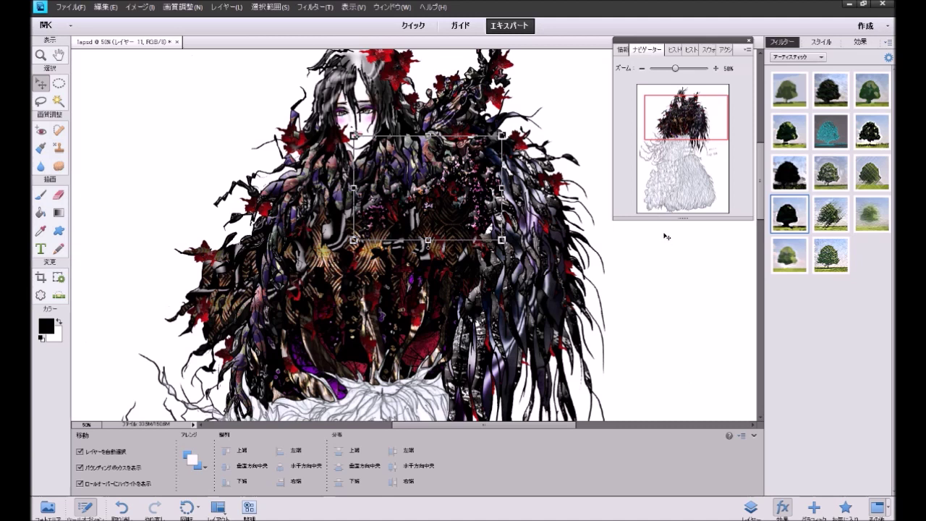
pyautogui.hotkey('ctrl', 'z')
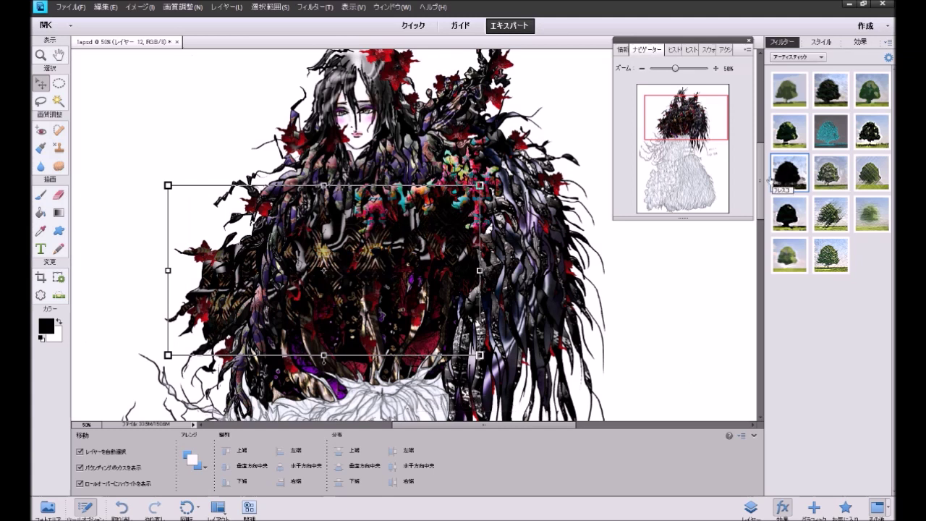
# Step: Select layer 6's feathers, undo their accidental move, and try the Watercolor and Fresco filters on them
pyautogui.click(419, 149)
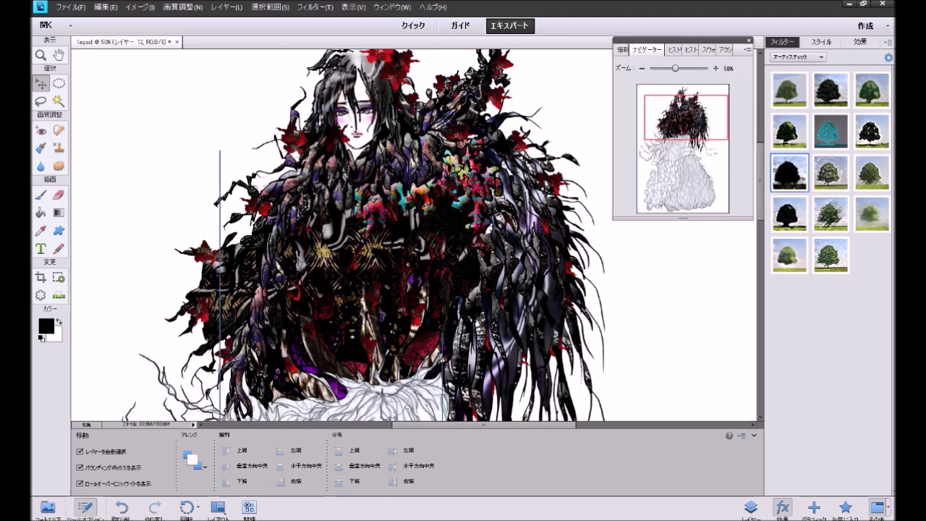
pyautogui.hotkey('ctrl', 'z')
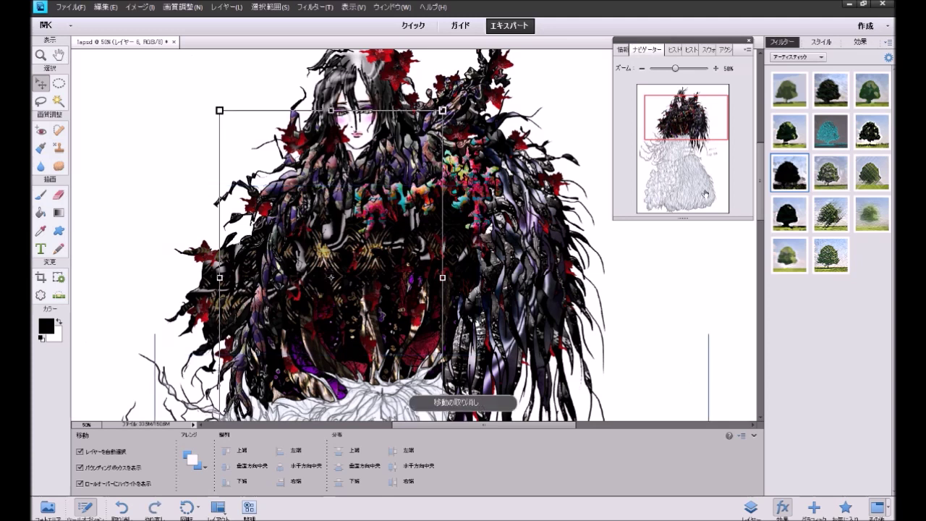
pyautogui.doubleClick(789, 214)
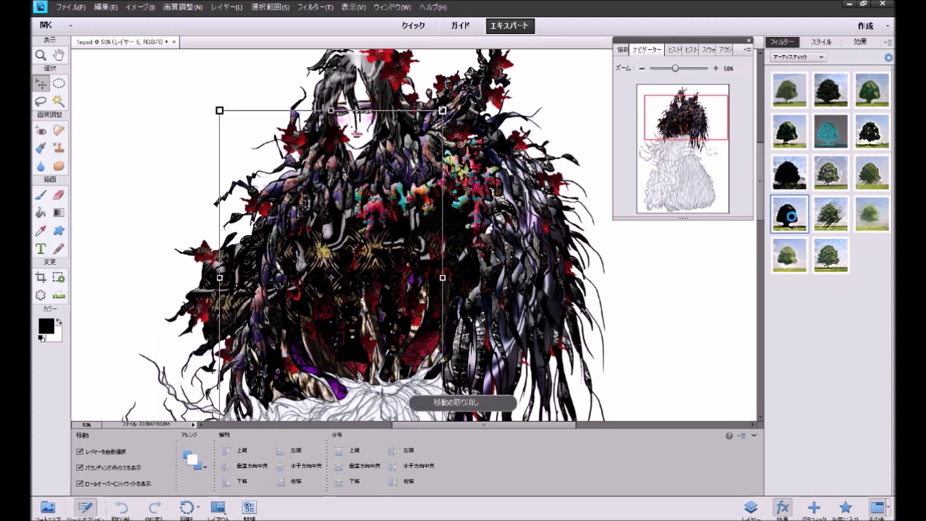
pyautogui.hotkey('ctrl', 'z')
pyautogui.click(789, 174)
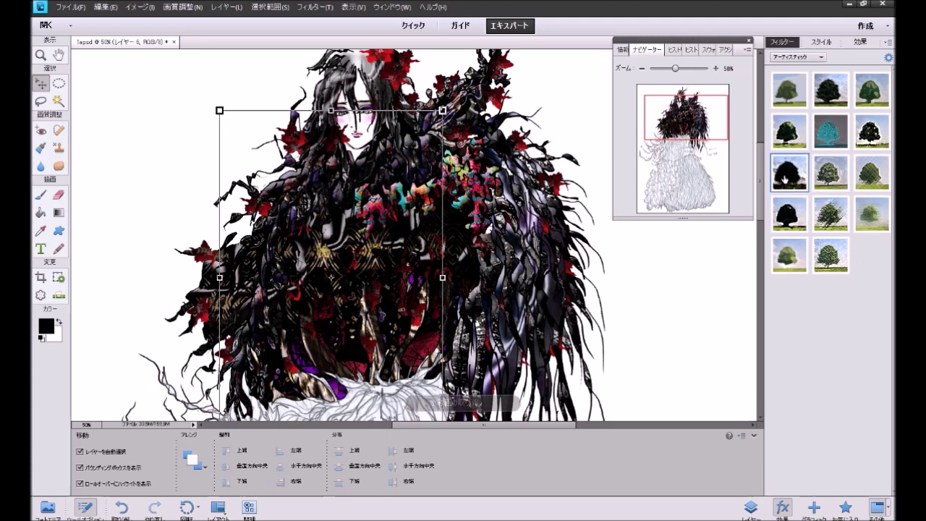
pyautogui.hotkey('ctrl', 'z')
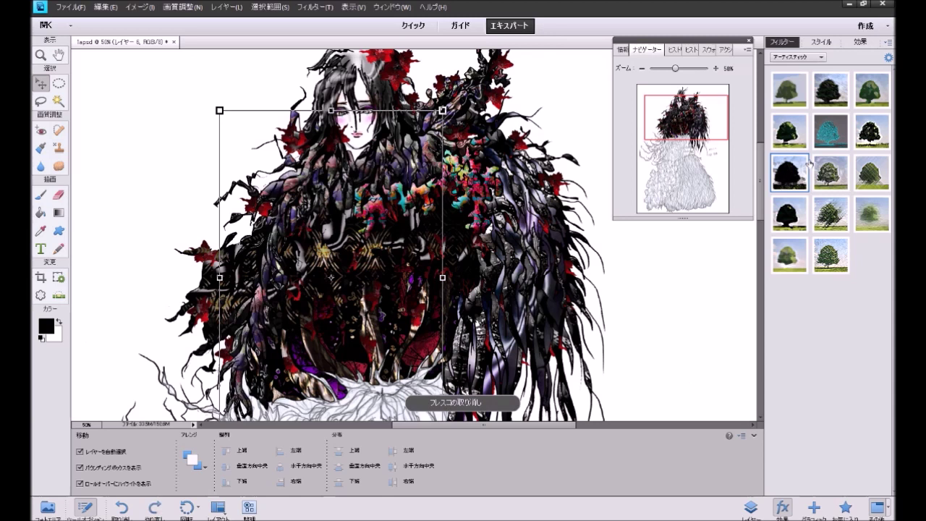
# Step: Try the Palette Knife filter and one more artistic filter on layer 6's feathers
pyautogui.click(865, 143)
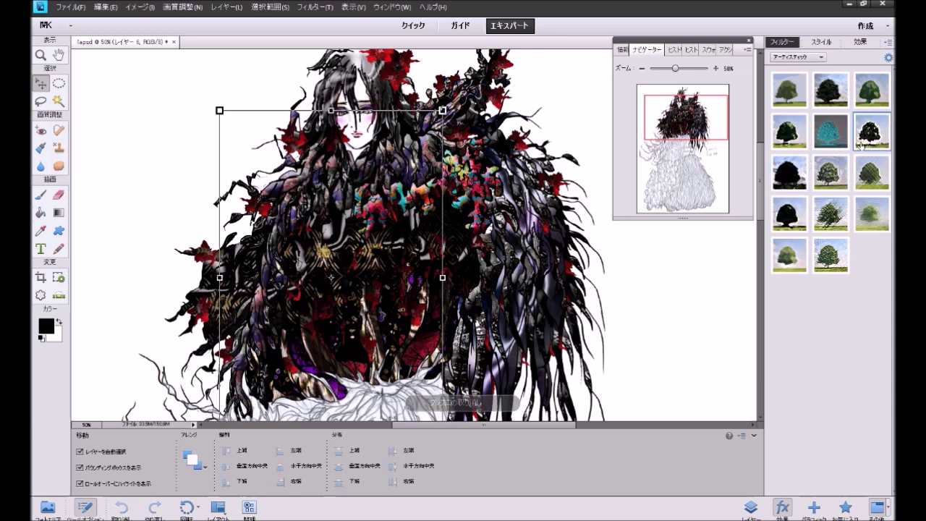
pyautogui.hotkey('ctrl', 'z')
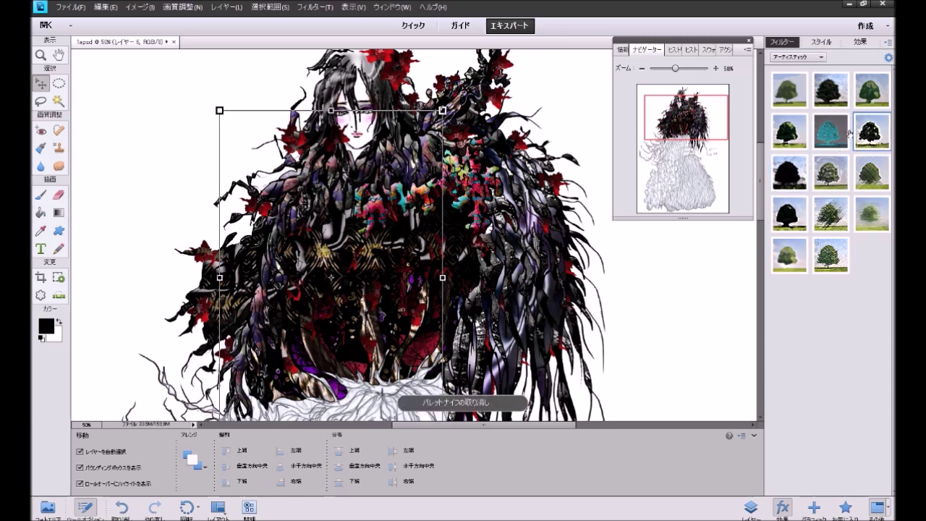
pyautogui.click(832, 102)
pyautogui.hotkey('ctrl', 'z')
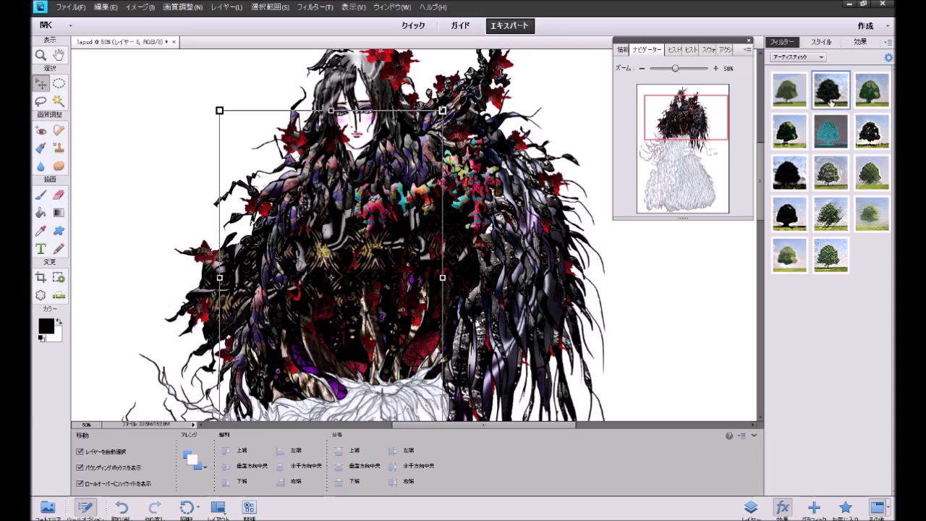
pyautogui.click(641, 68)
pyautogui.click(641, 69)
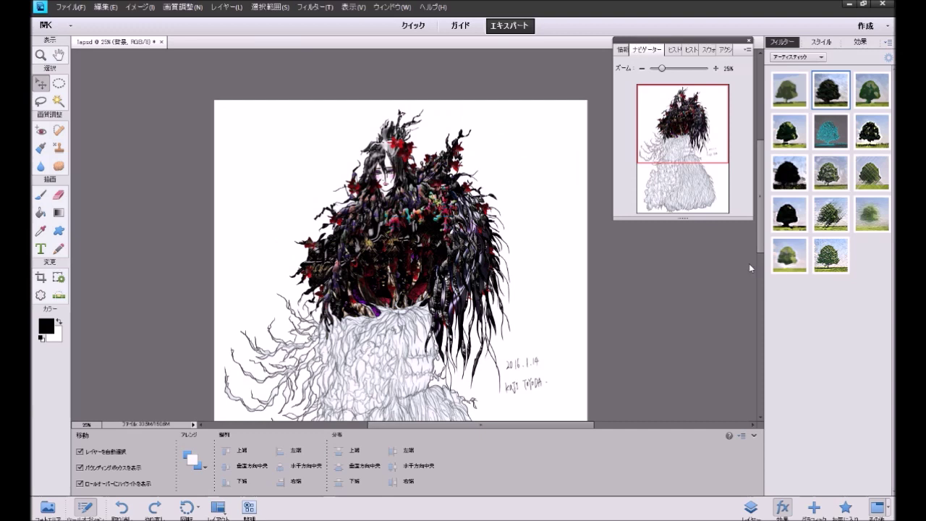
# Step: On a new layer 19, fill strand segments along the skirt's left edge and a lower stray strand with the yellow-orange painted pattern
pyautogui.scroll(-5, 706, 266)
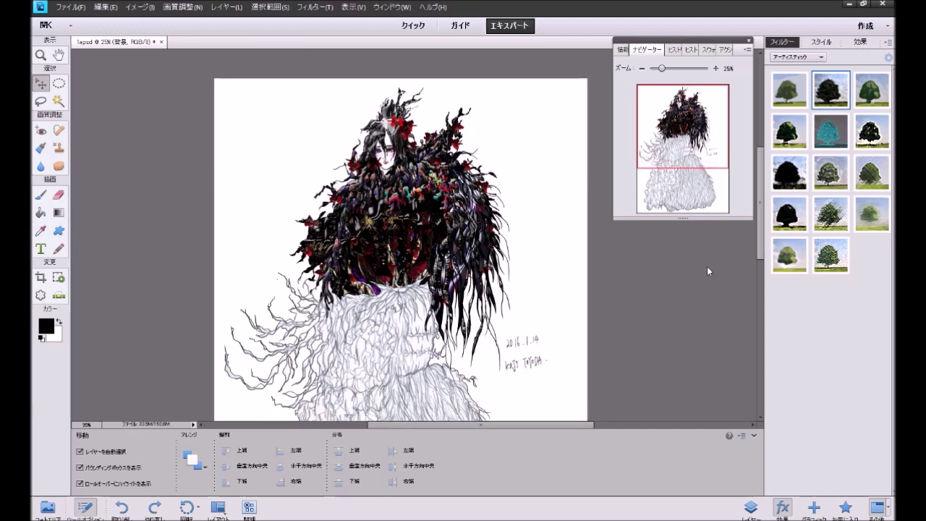
pyautogui.scroll(-1, 705, 277)
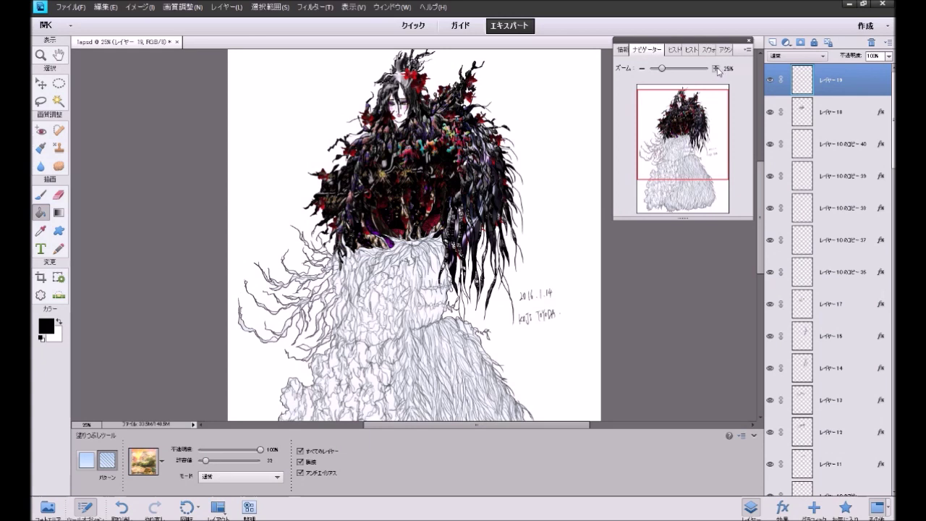
pyautogui.click(716, 68)
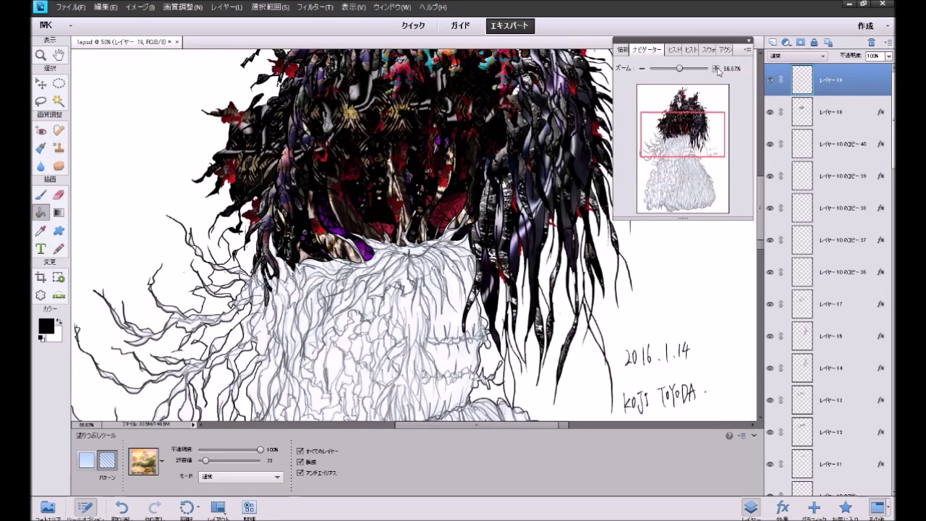
pyautogui.click(716, 68)
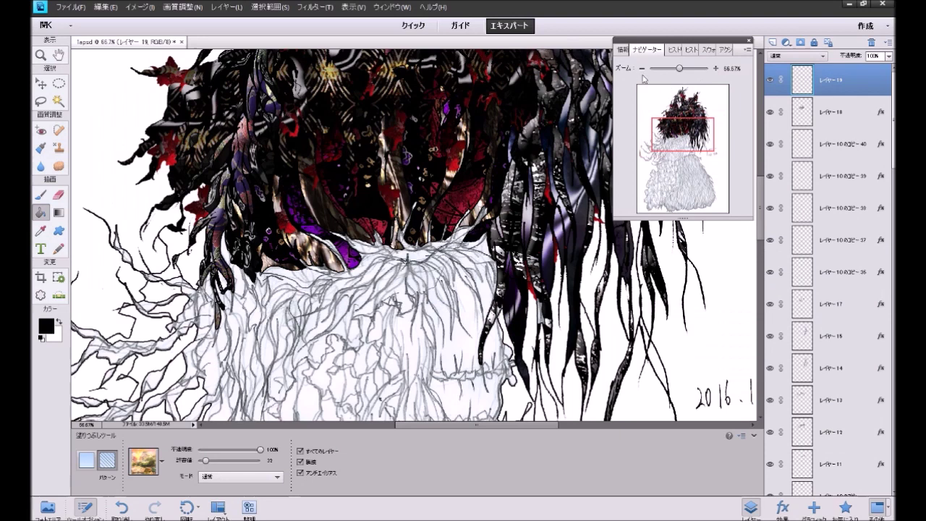
pyautogui.click(641, 68)
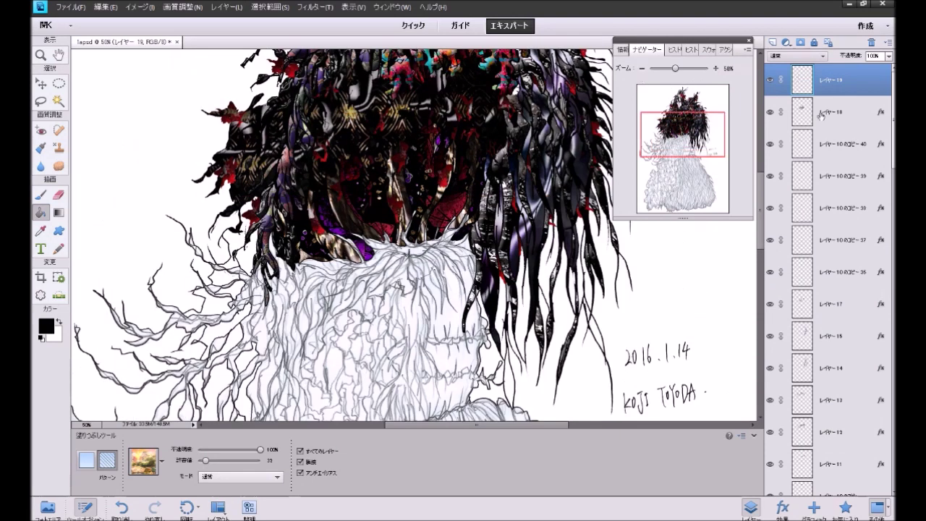
pyautogui.moveTo(680, 138); pyautogui.dragTo(677, 157)
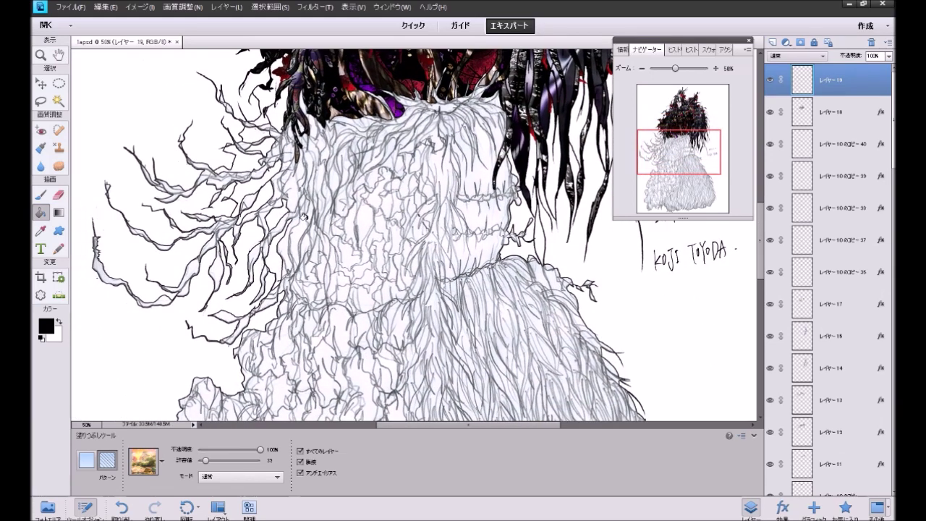
pyautogui.click(323, 192)
pyautogui.click(292, 240)
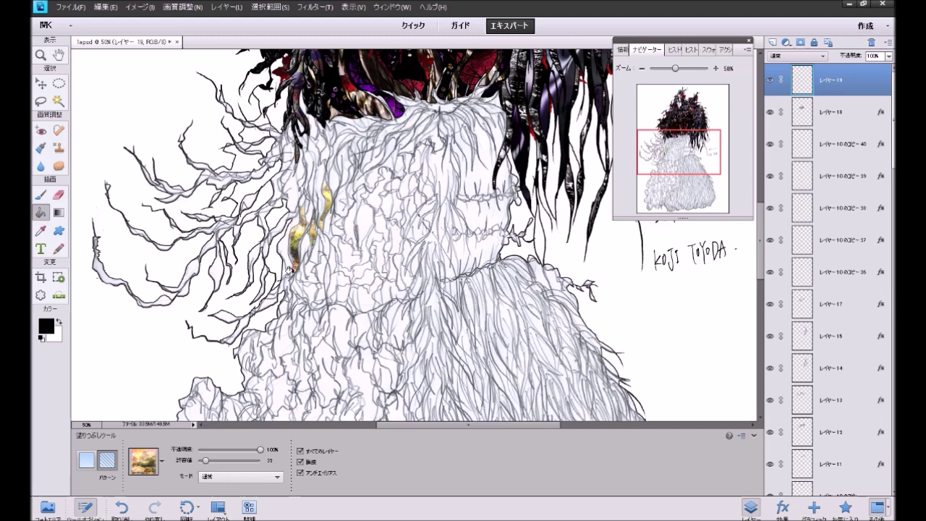
pyautogui.click(263, 302)
pyautogui.click(242, 320)
pyautogui.click(223, 315)
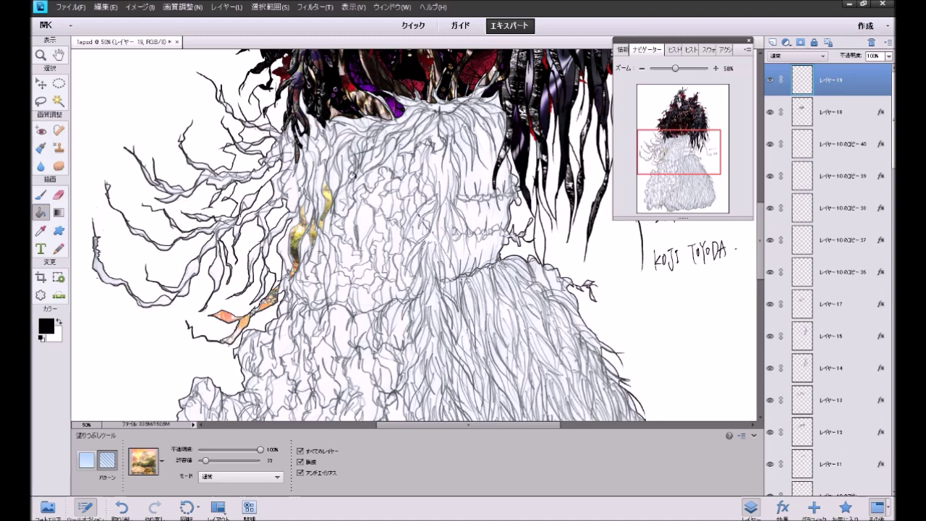
# Step: Fill strand segments on the skirt's upper left with the yellow-orange painted pattern, undoing a stray fill
pyautogui.click(345, 150)
pyautogui.click(364, 155)
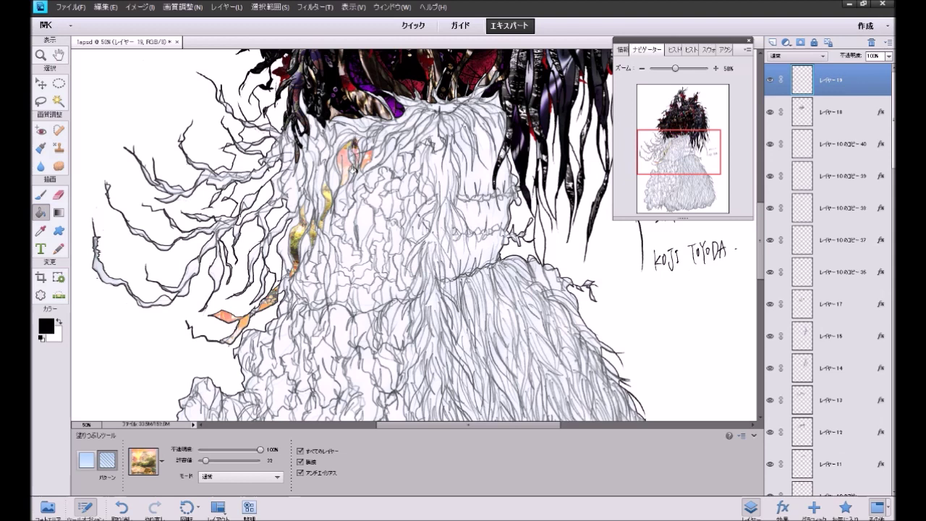
pyautogui.hotkey('ctrl', 'z')
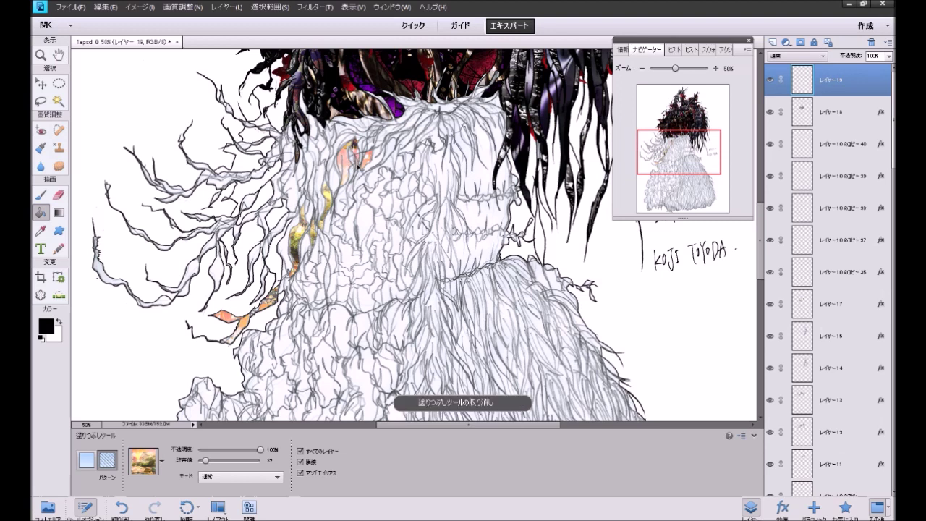
pyautogui.click(352, 169)
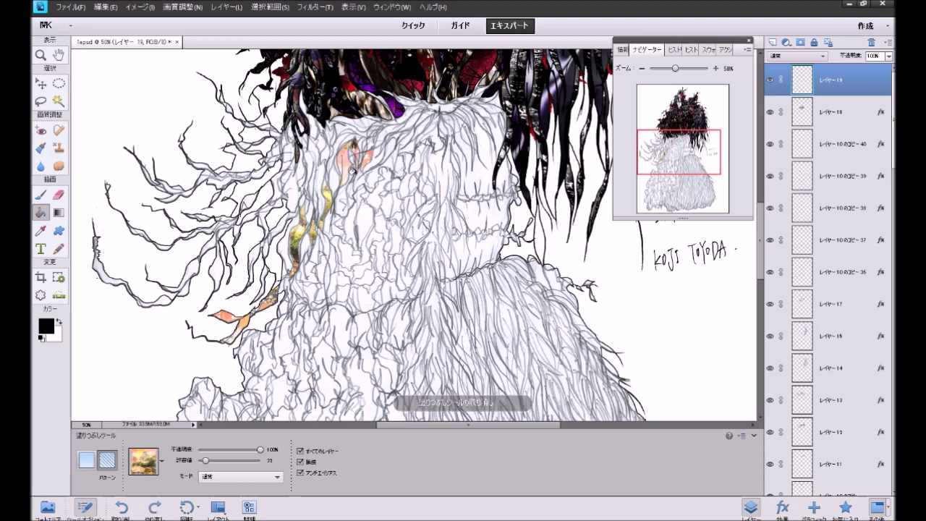
pyautogui.click(390, 148)
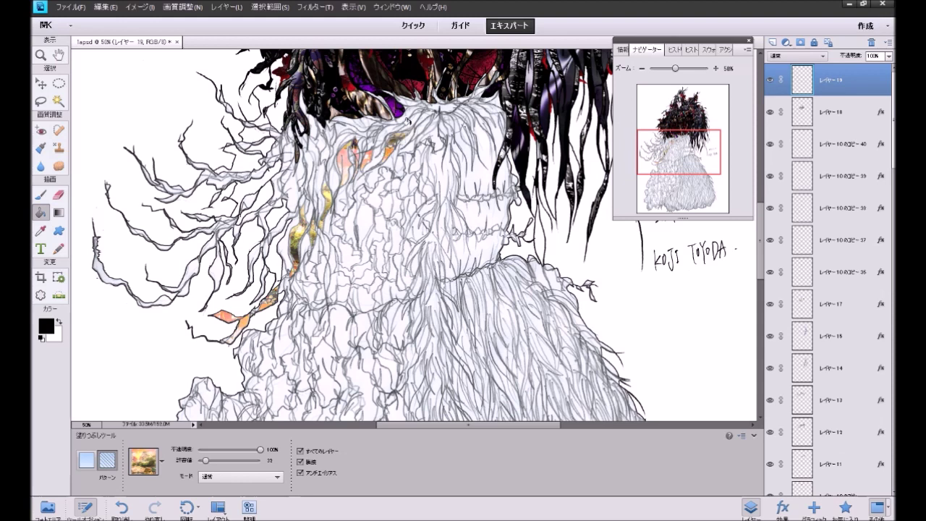
# Step: Extend the painted pattern fill to the strands across the middle and right of the skirt's upper edge
pyautogui.click(417, 127)
pyautogui.click(443, 124)
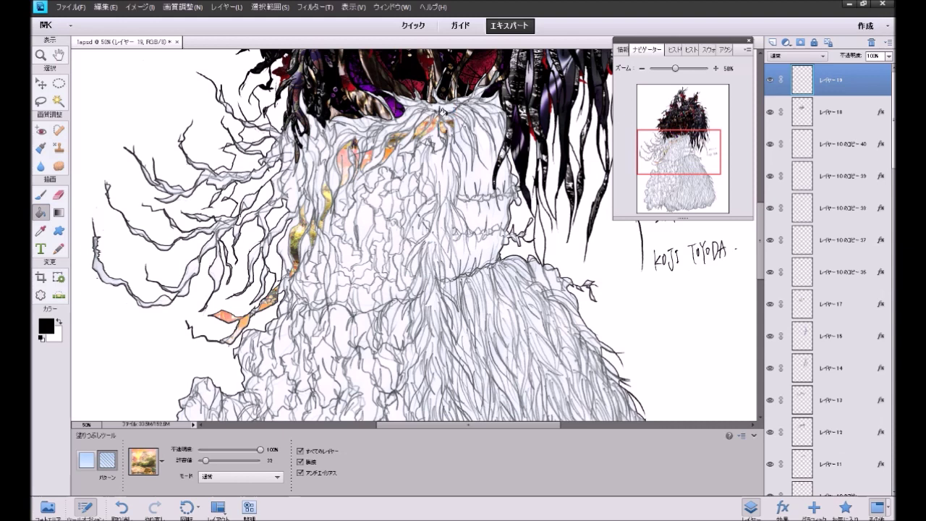
pyautogui.click(465, 127)
pyautogui.click(471, 143)
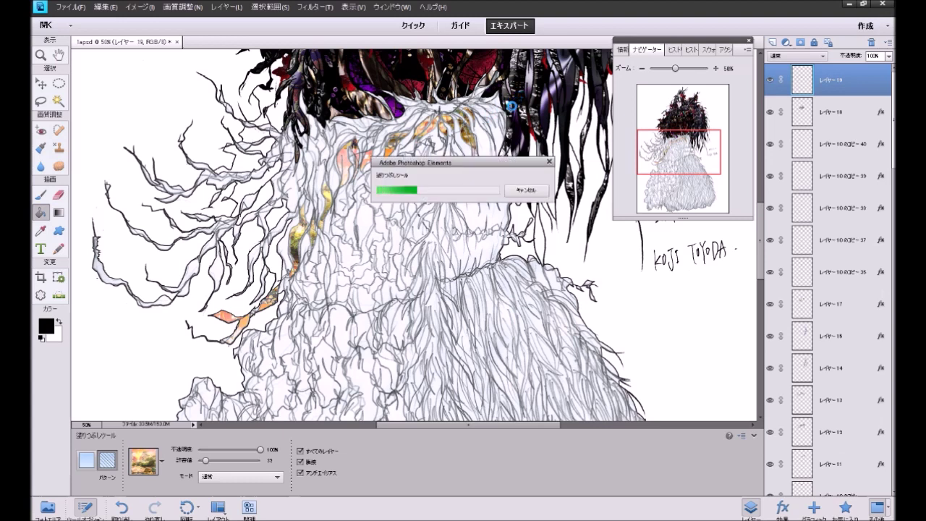
pyautogui.click(479, 102)
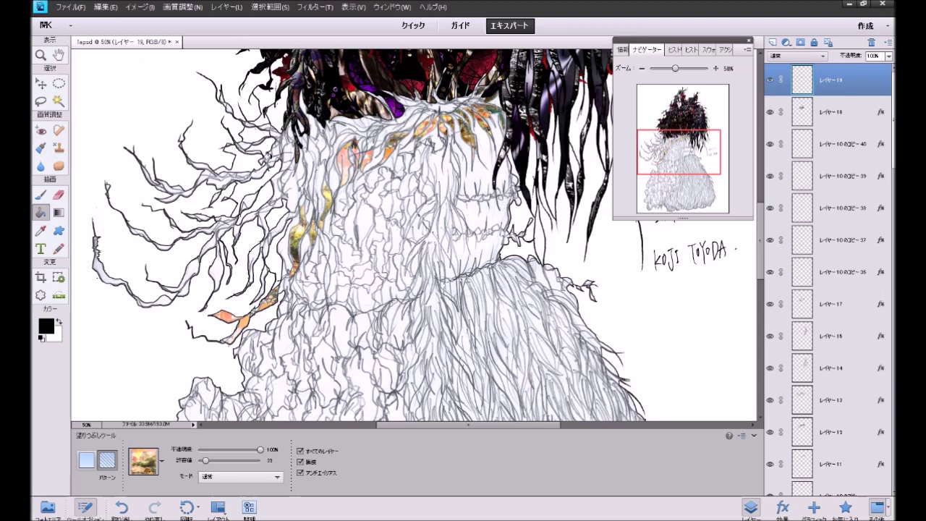
# Step: Fill the lower loose strands trailing out from the skirt's left side with the same painted pattern
pyautogui.click(212, 269)
pyautogui.click(168, 284)
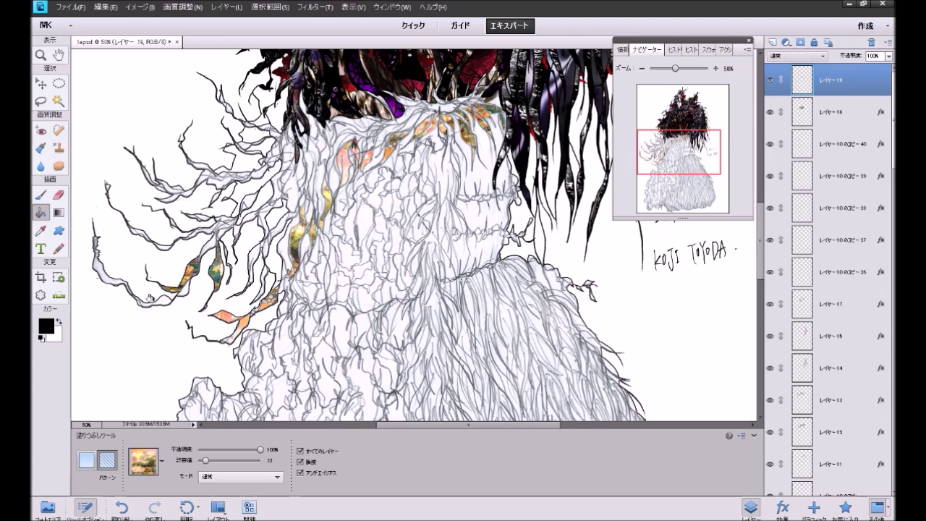
pyautogui.click(100, 274)
pyautogui.click(161, 245)
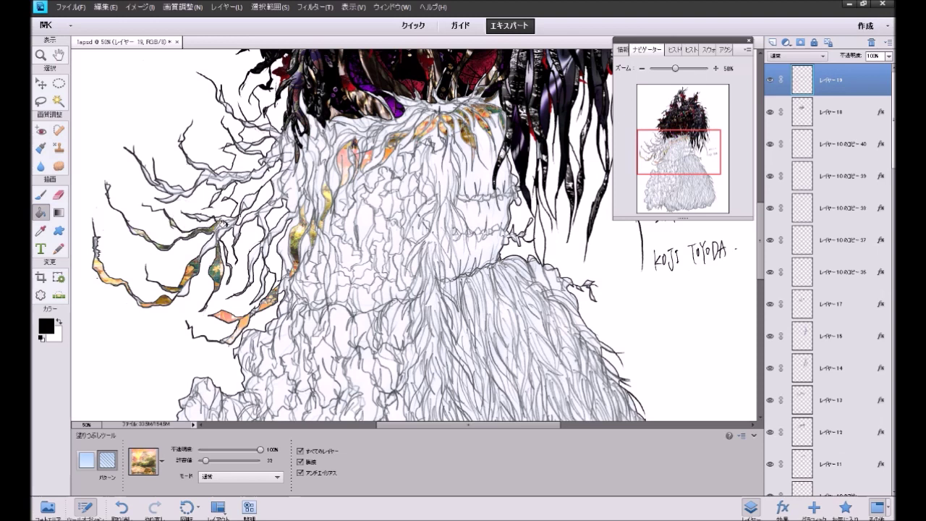
pyautogui.click(250, 215)
pyautogui.click(262, 225)
pyautogui.click(253, 253)
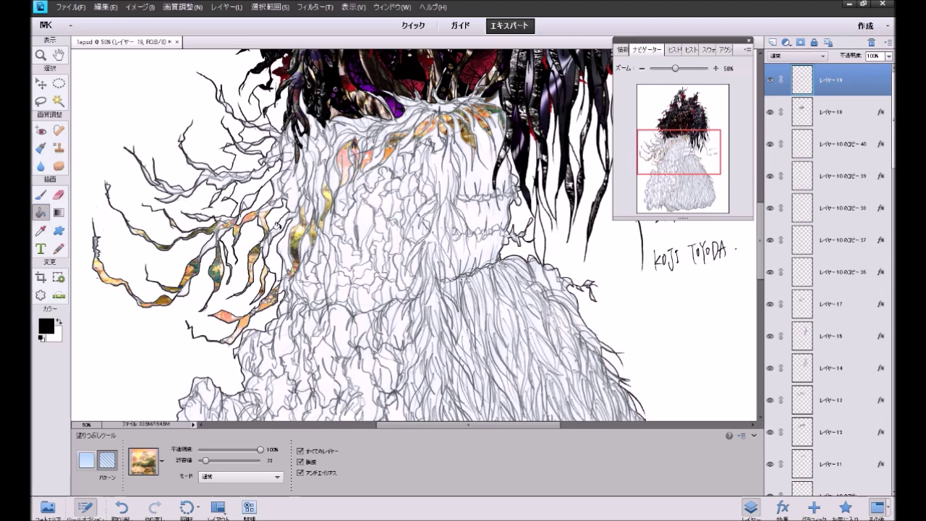
# Step: Fill the hanging strands at the skirt's upper-left edge with the painted pattern, undoing a misplaced fill
pyautogui.click(292, 191)
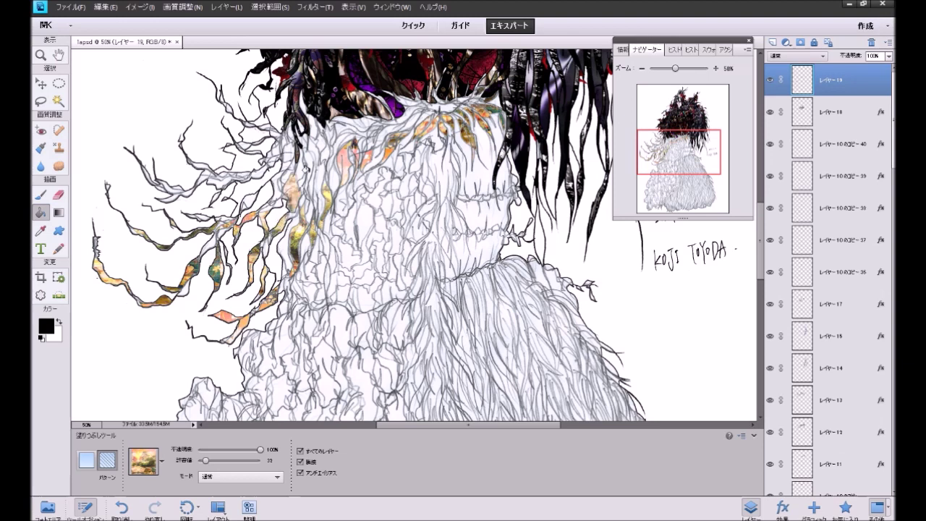
pyautogui.click(309, 160)
pyautogui.click(310, 181)
pyautogui.click(313, 148)
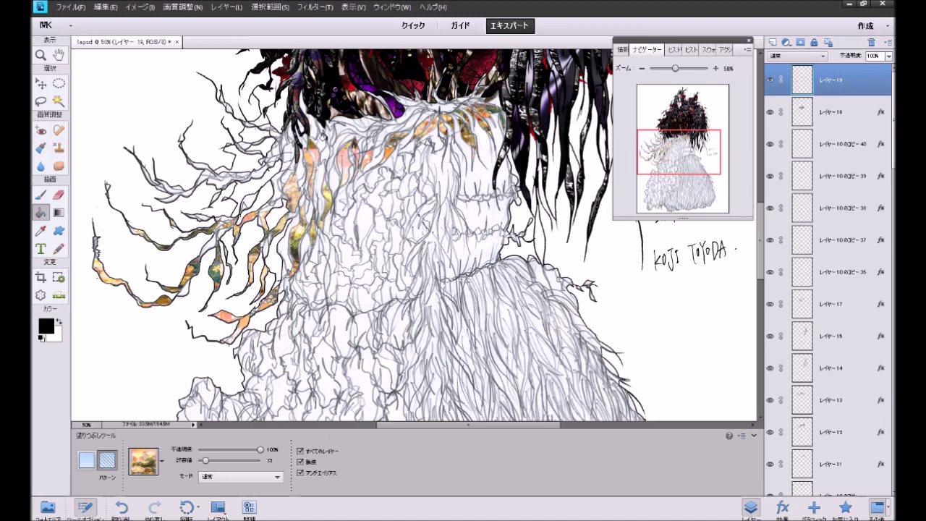
pyautogui.click(320, 153)
pyautogui.click(311, 129)
pyautogui.hotkey('ctrl', 'z')
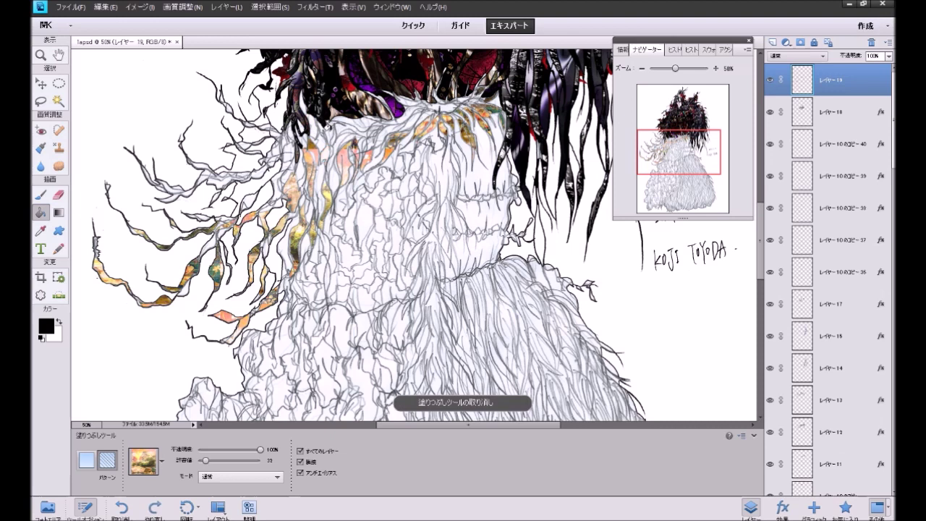
pyautogui.click(324, 151)
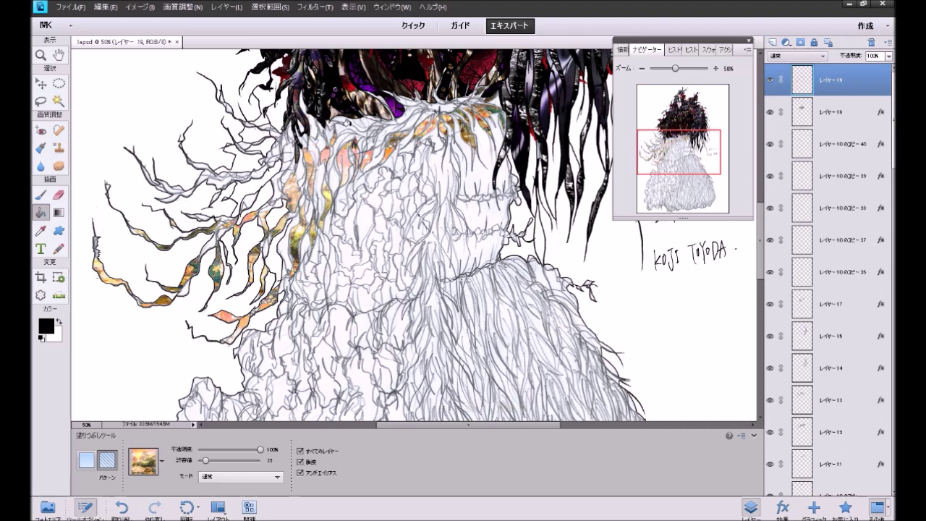
# Step: Fill the waistline strands directly beneath the black feathers with the painted pattern, undoing stray fills
pyautogui.hotkey('ctrl', 'z')
pyautogui.click(350, 119)
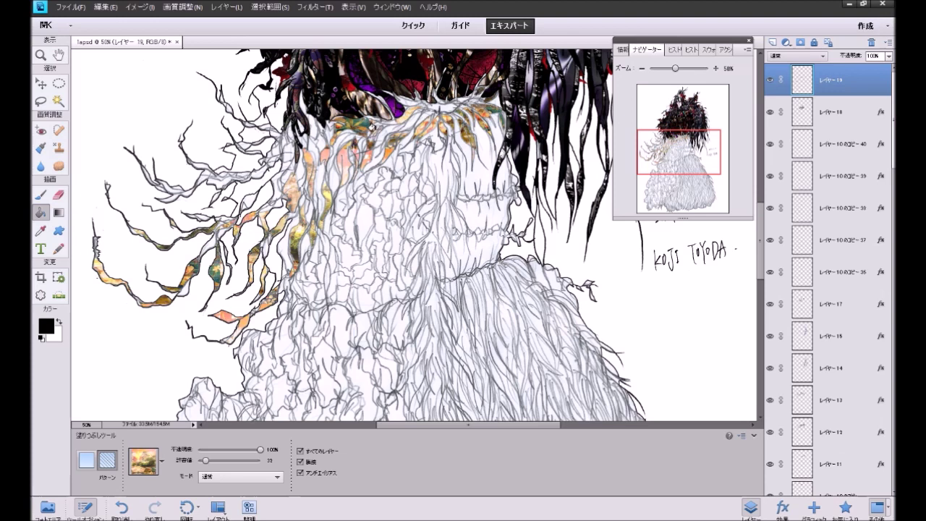
pyautogui.hotkey('ctrl', 'z')
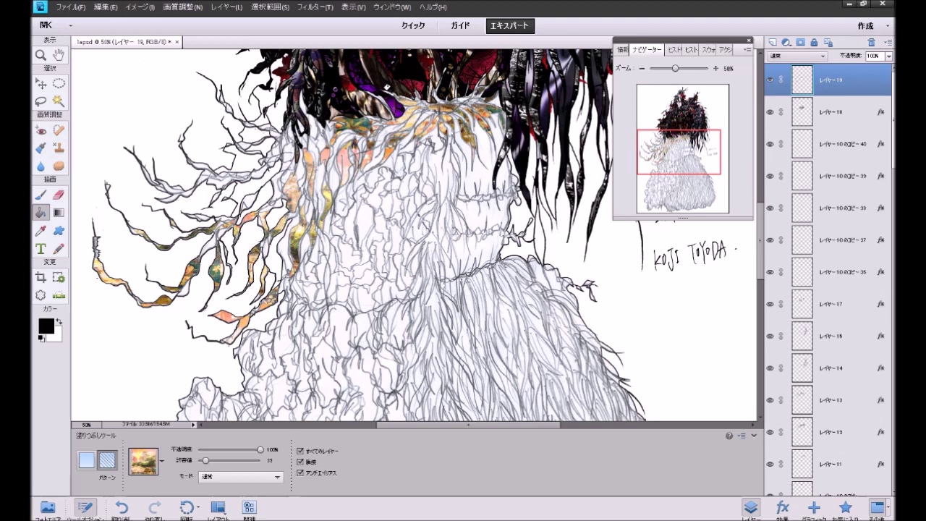
pyautogui.hotkey('ctrl', 'z')
pyautogui.click(386, 89)
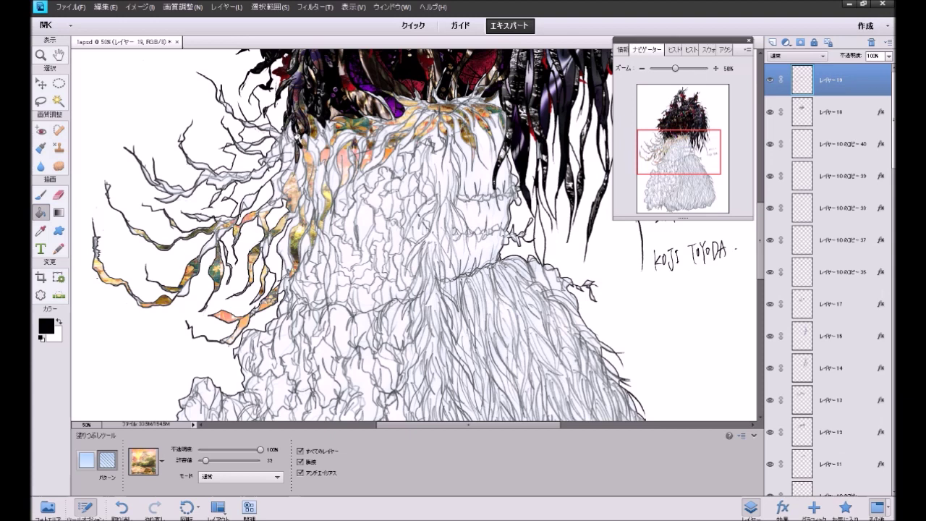
# Step: Fill more of the branching tendrils beside the neck with the orange-and-green painterly pattern on レイヤー 19
pyautogui.click(285, 150)
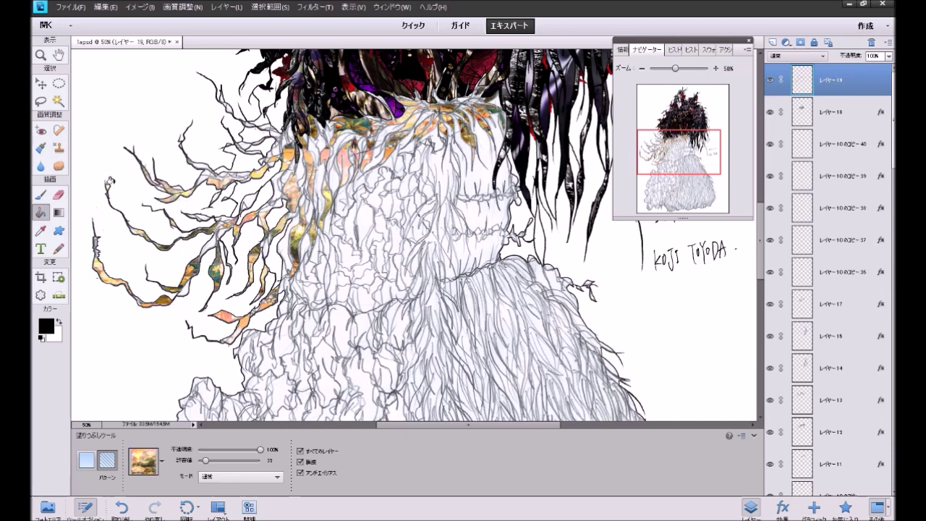
pyautogui.click(212, 190)
pyautogui.click(244, 145)
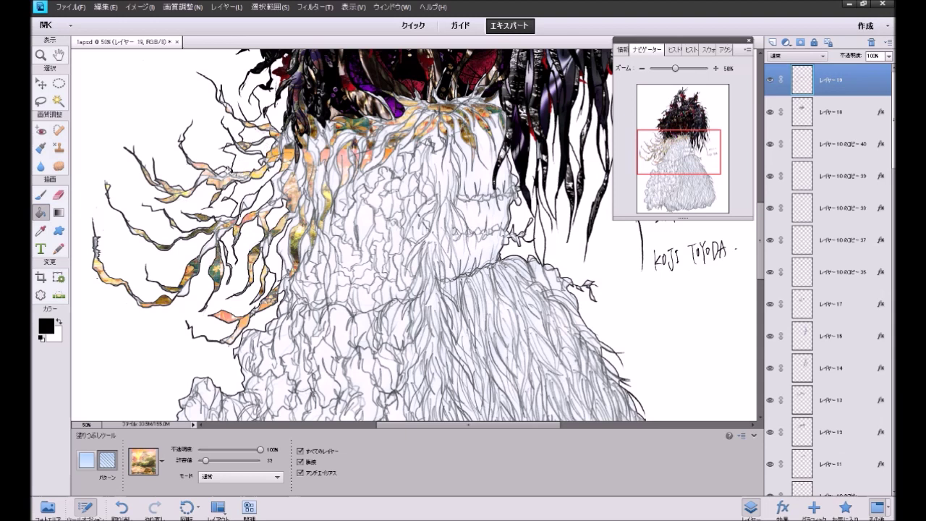
pyautogui.click(214, 176)
# Step: Choose the narrow brown-and-gold pattern for the Paint Bucket and add a new layer above レイヤー 19
pyautogui.click(162, 461)
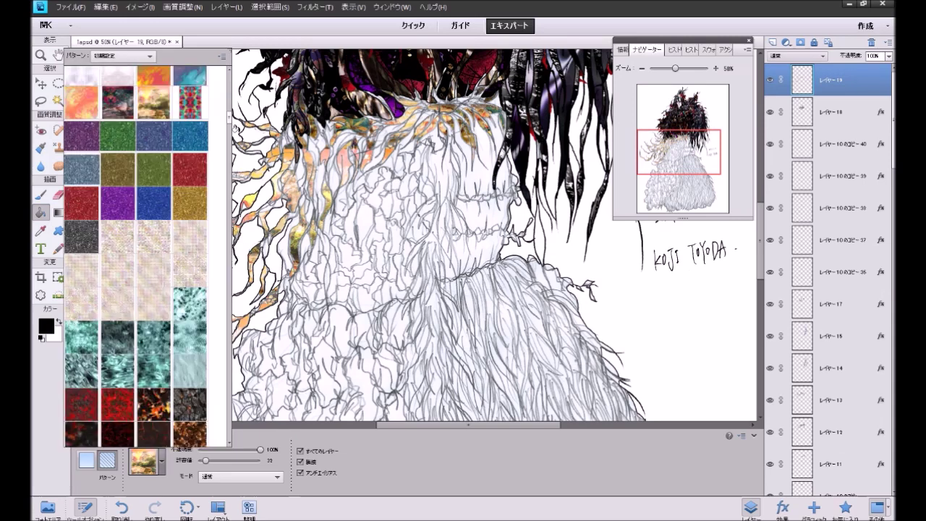
pyautogui.moveTo(230, 118); pyautogui.dragTo(215, 276)
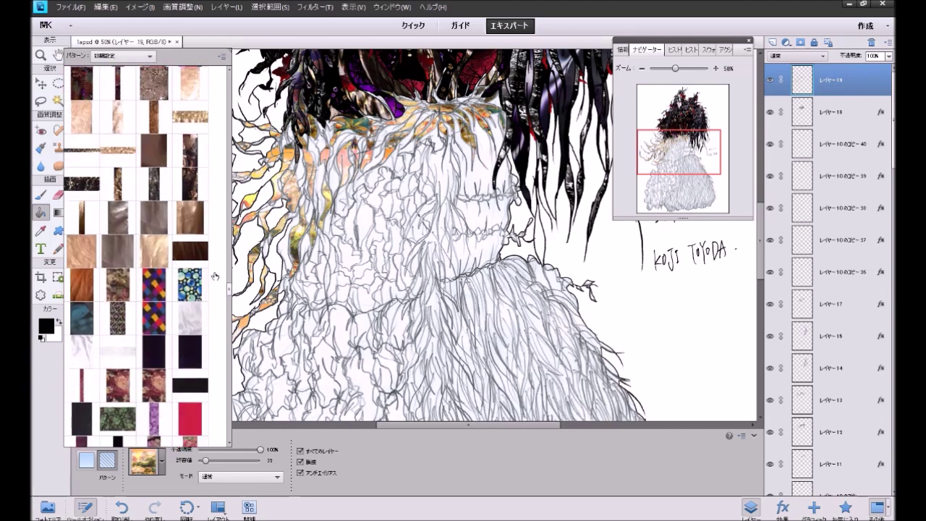
pyautogui.click(129, 187)
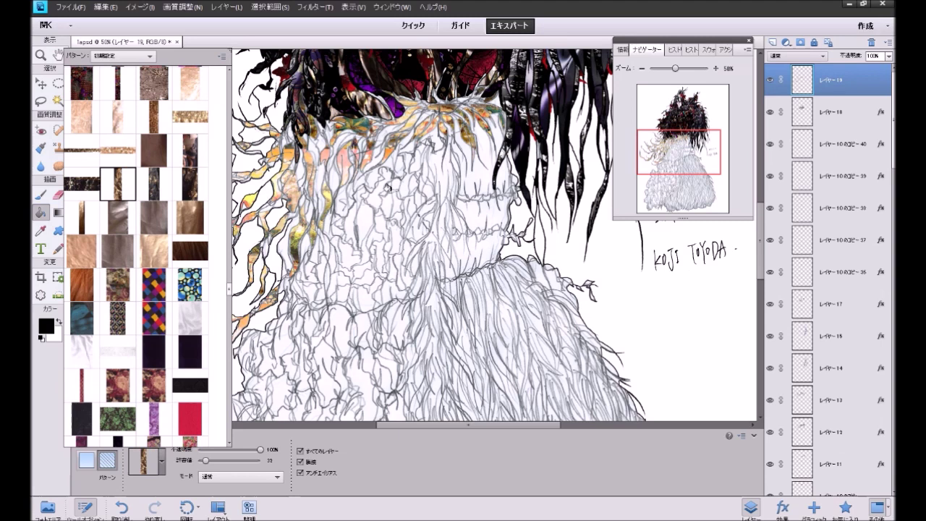
pyautogui.click(781, 42)
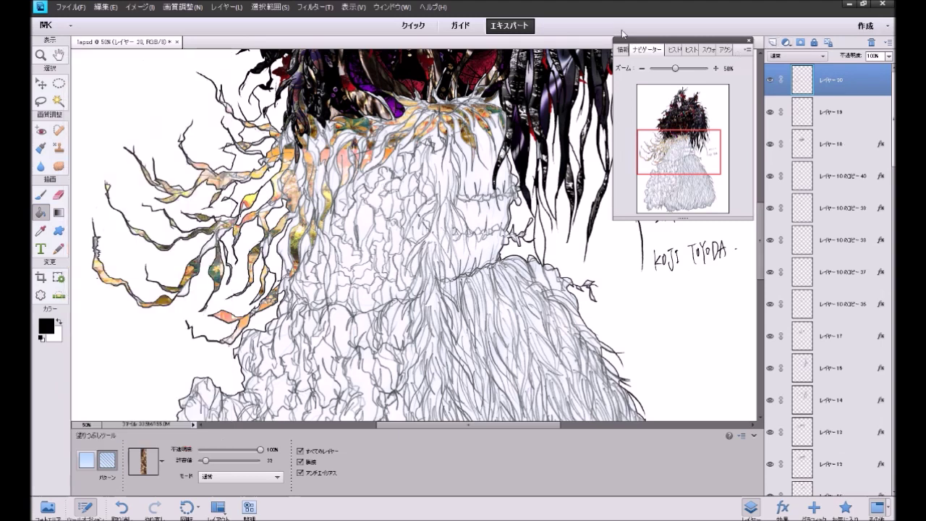
# Step: Fill the gaps between the hanging strands at the left side of the neck with the brown-and-gold pattern
pyautogui.click(316, 172)
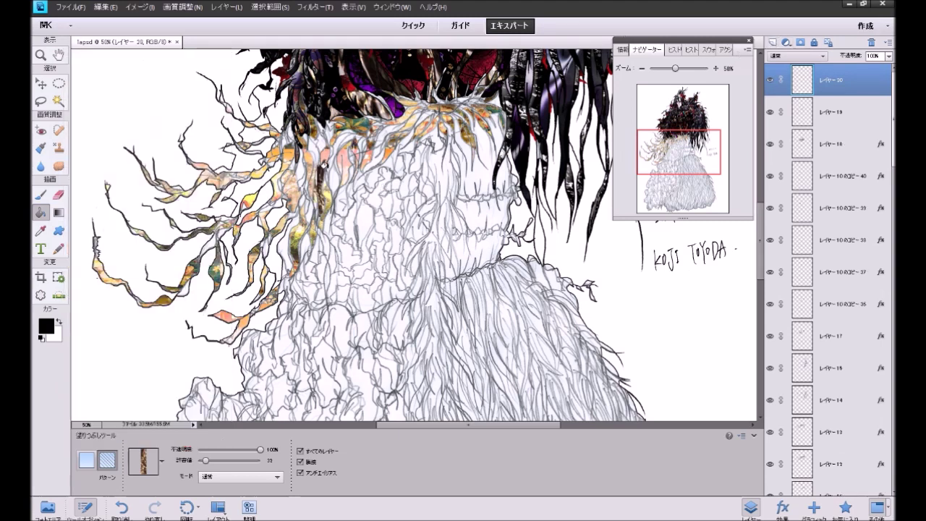
pyautogui.click(330, 177)
pyautogui.click(338, 137)
pyautogui.click(351, 138)
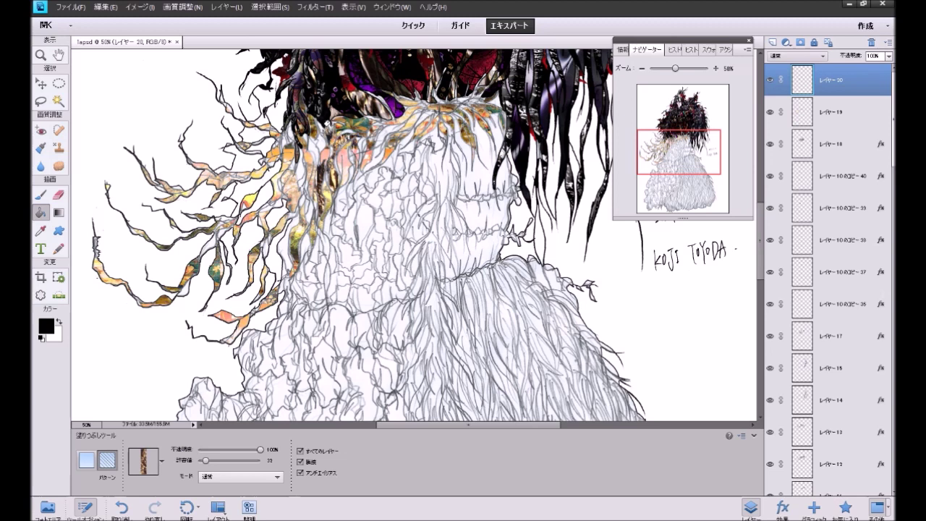
pyautogui.click(300, 165)
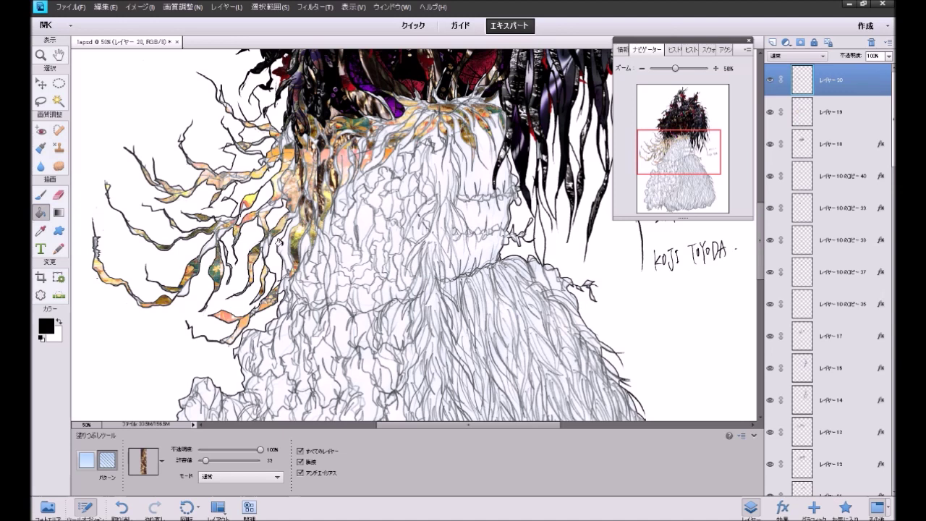
pyautogui.click(282, 246)
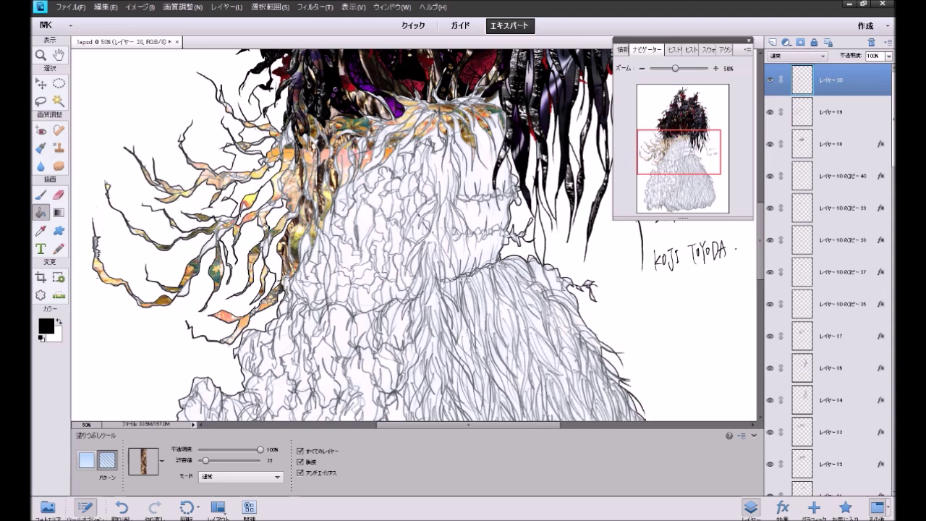
# Step: Fill the remaining gaps in the outstretched tendrils to the left of the figure with the brown-and-gold pattern
pyautogui.click(260, 209)
pyautogui.click(189, 215)
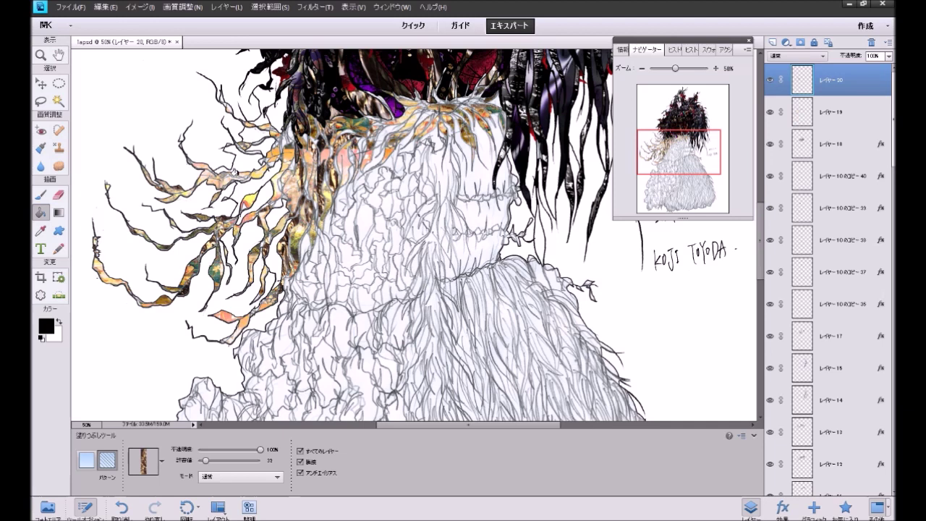
pyautogui.click(235, 172)
pyautogui.click(252, 150)
pyautogui.click(284, 138)
pyautogui.click(222, 100)
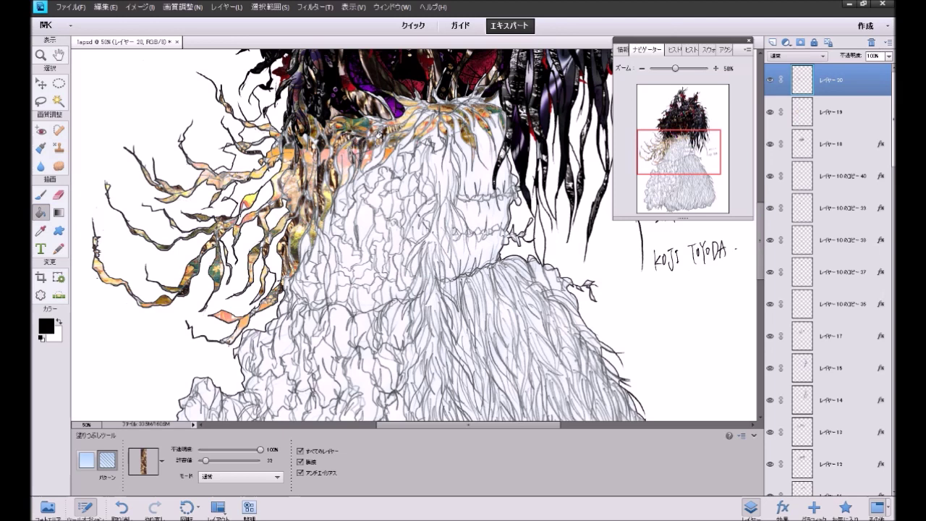
# Step: Fill small gaps at the left part of the collar with the pattern and undo the fill across the dark cloak
pyautogui.click(382, 122)
pyautogui.click(381, 113)
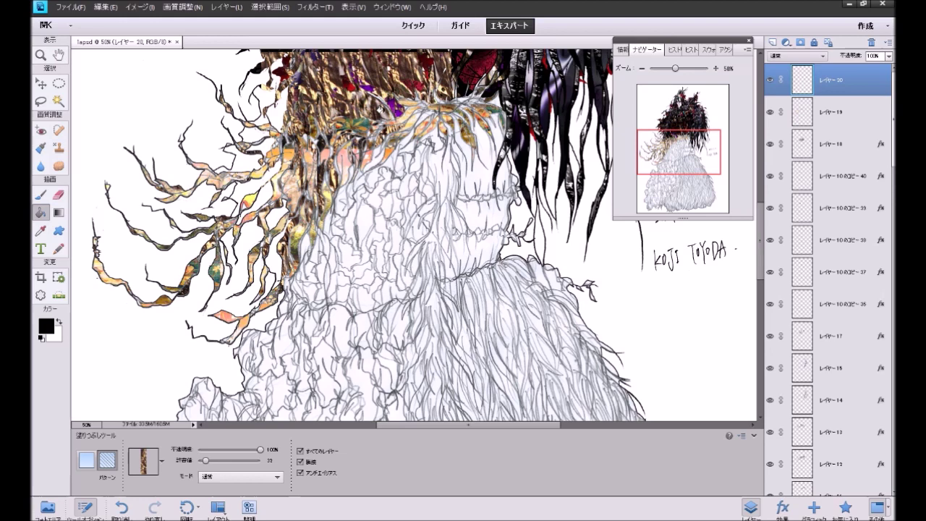
pyautogui.hotkey('ctrl', 'z')
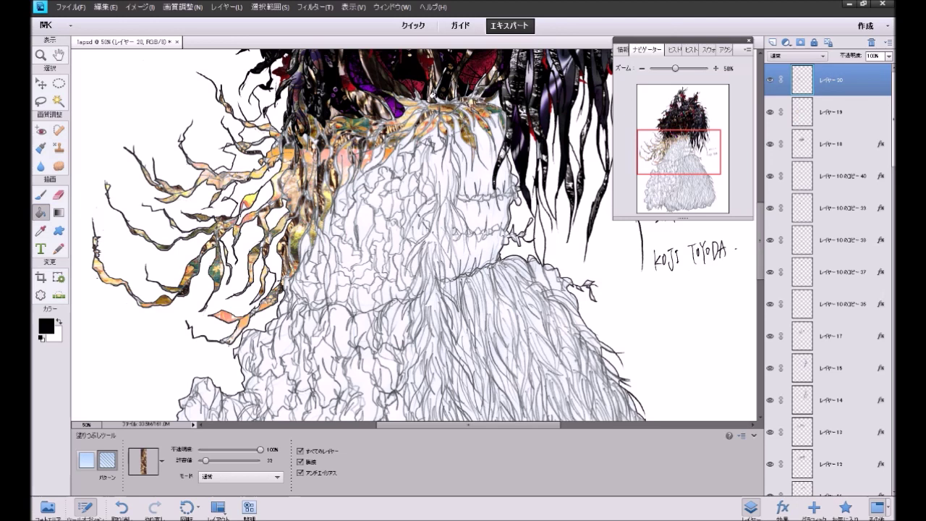
# Step: Fill the collar's middle and right-end gaps with the brown-and-gold pattern, undoing the fill that covers the whole cloak
pyautogui.click(431, 87)
pyautogui.click(423, 105)
pyautogui.click(507, 113)
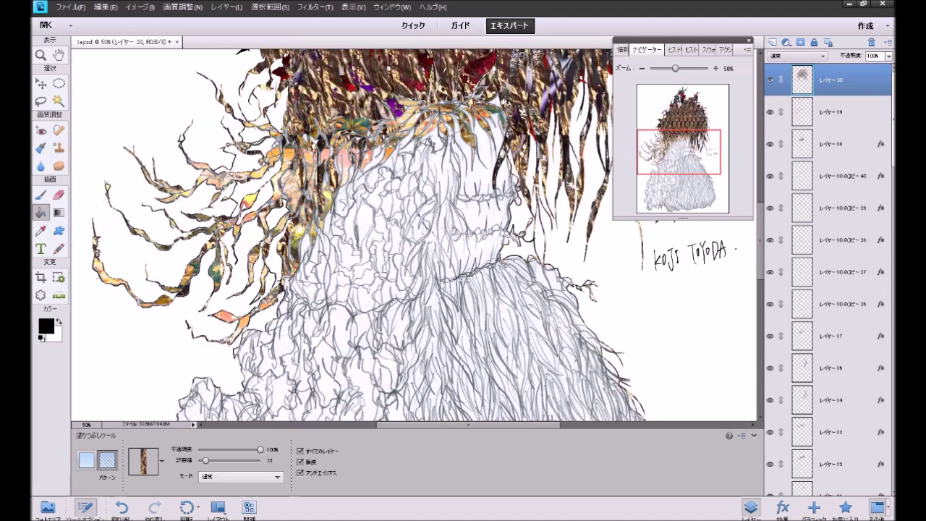
pyautogui.hotkey('ctrl', 'z')
pyautogui.click(500, 111)
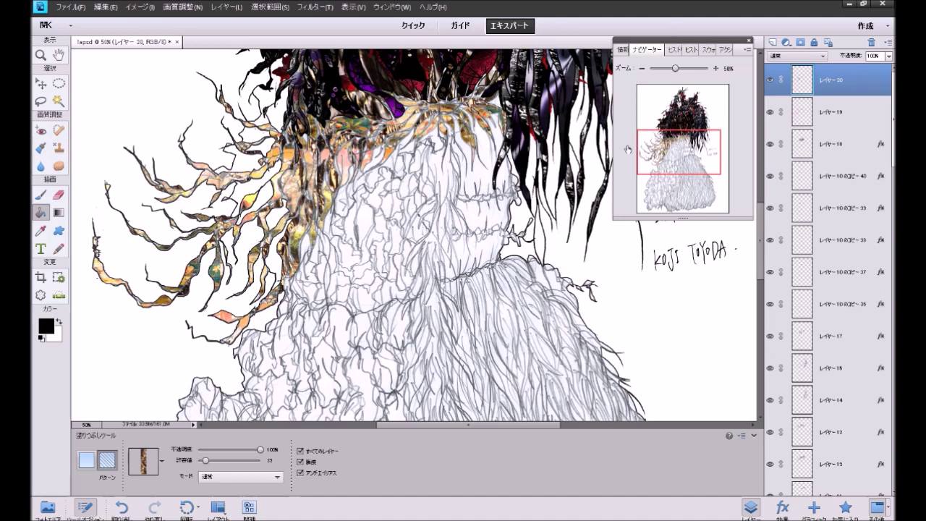
# Step: Add a black stroke layer style to レイヤー 20, size 3 px and opacity 100%
pyautogui.click(226, 7)
pyautogui.moveTo(285, 64)
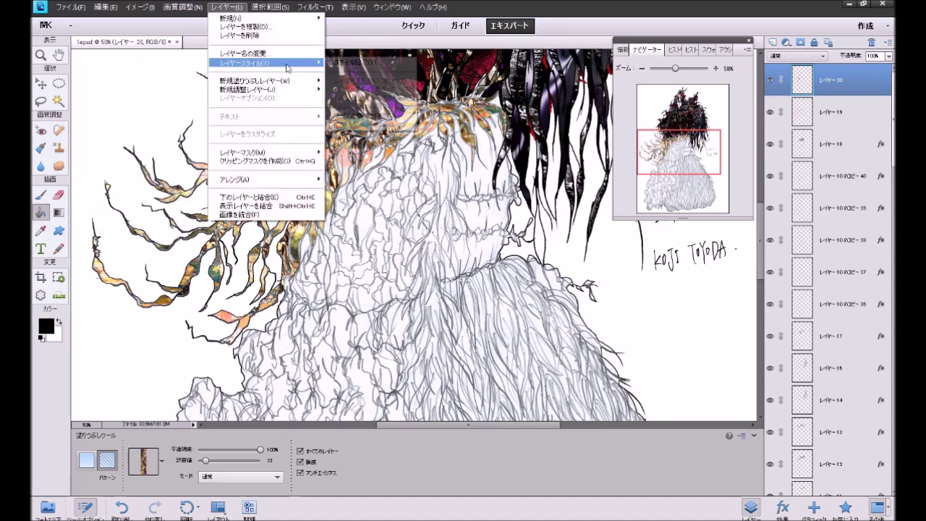
pyautogui.click(337, 63)
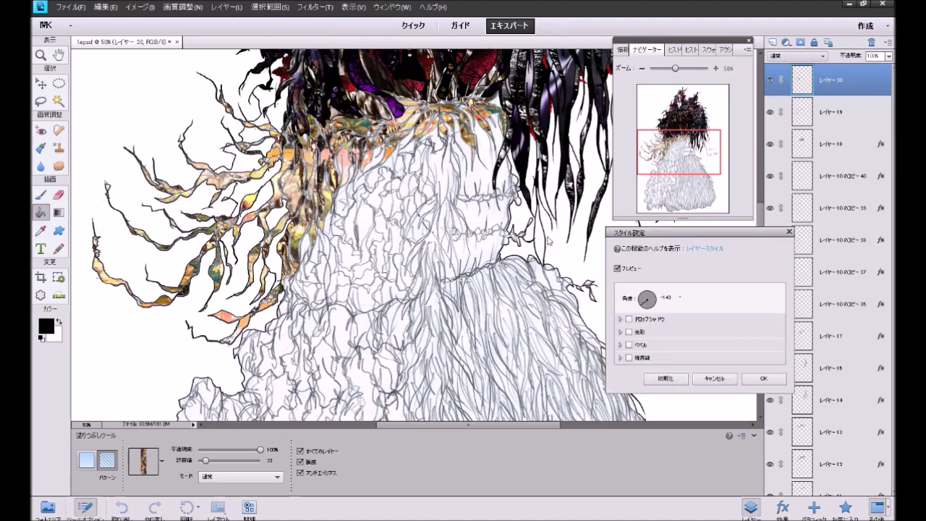
pyautogui.click(647, 359)
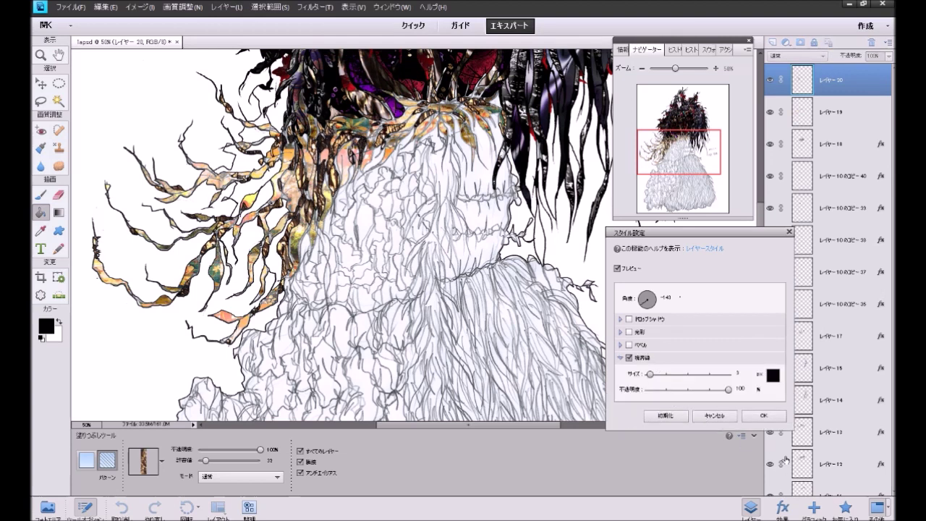
pyautogui.click(763, 415)
# Step: Give レイヤー 19 the same black stroke layer style, size 3 px and opacity 100%
pyautogui.click(781, 101)
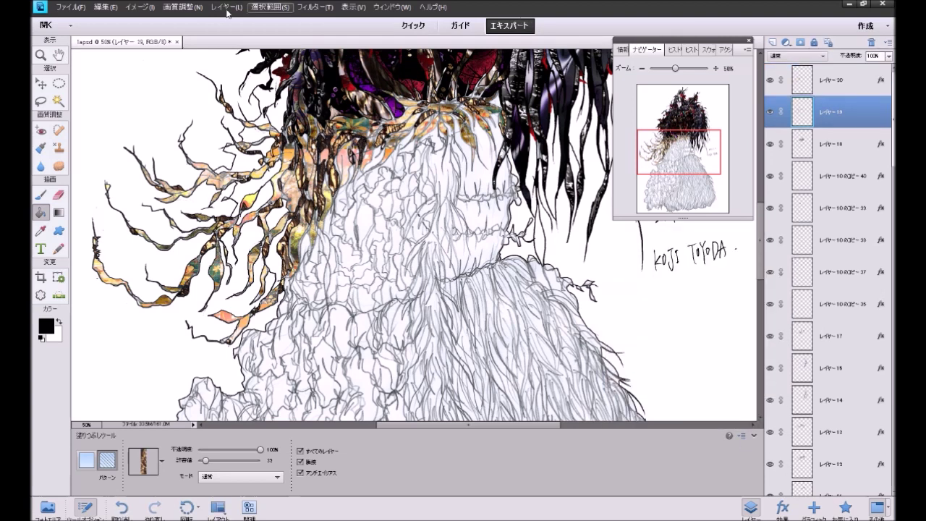
pyautogui.click(226, 8)
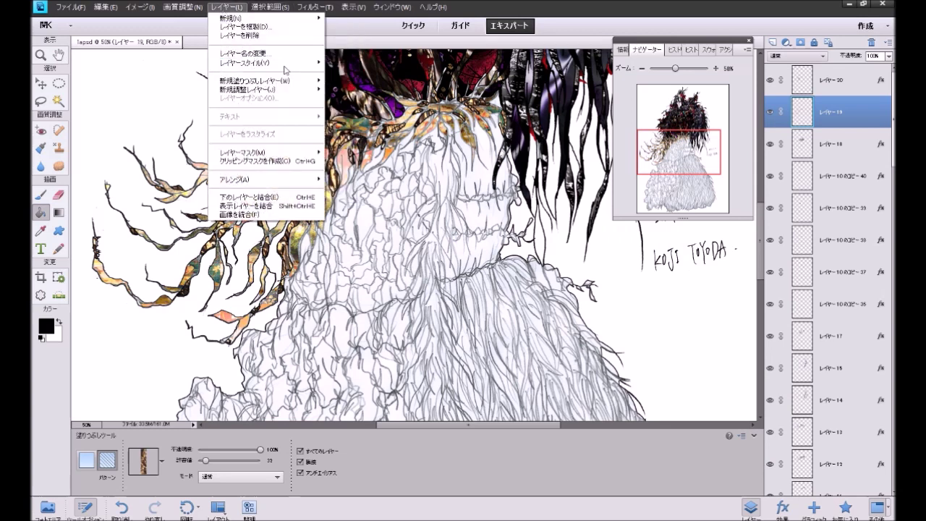
pyautogui.moveTo(290, 64)
pyautogui.click(359, 65)
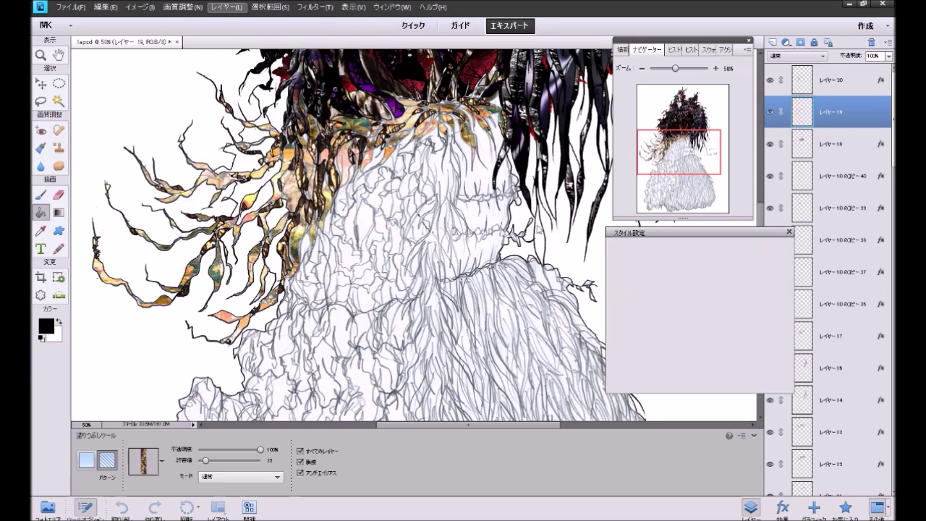
pyautogui.click(629, 357)
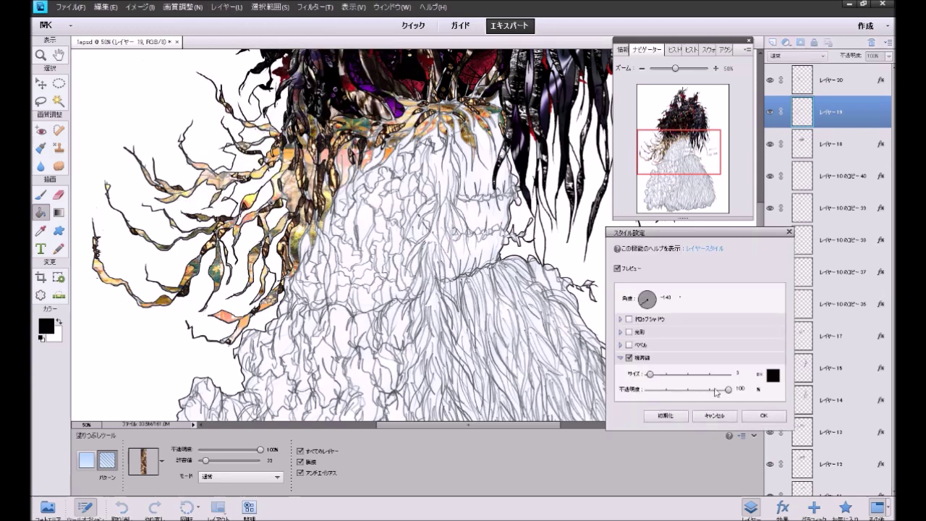
pyautogui.click(763, 416)
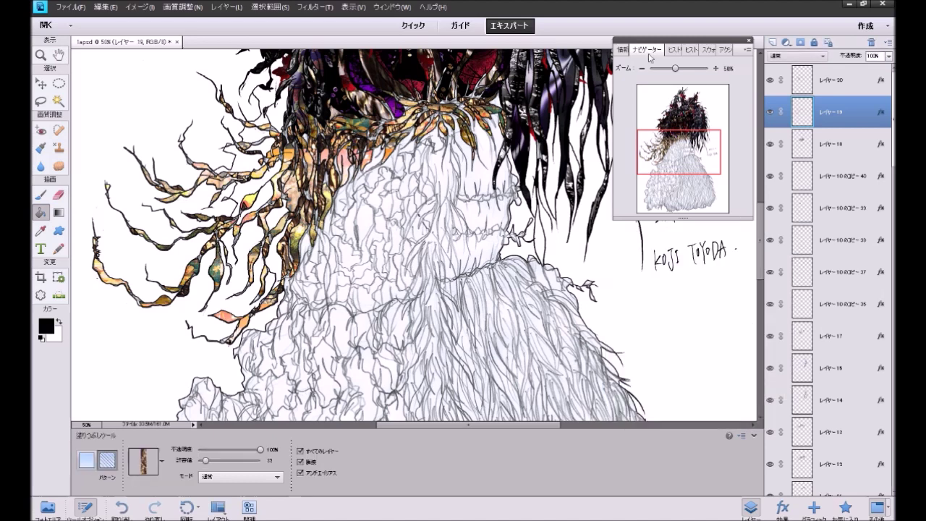
# Step: Apply the favourite effect メタリック to レイヤー 19
pyautogui.click(641, 68)
pyautogui.click(641, 68)
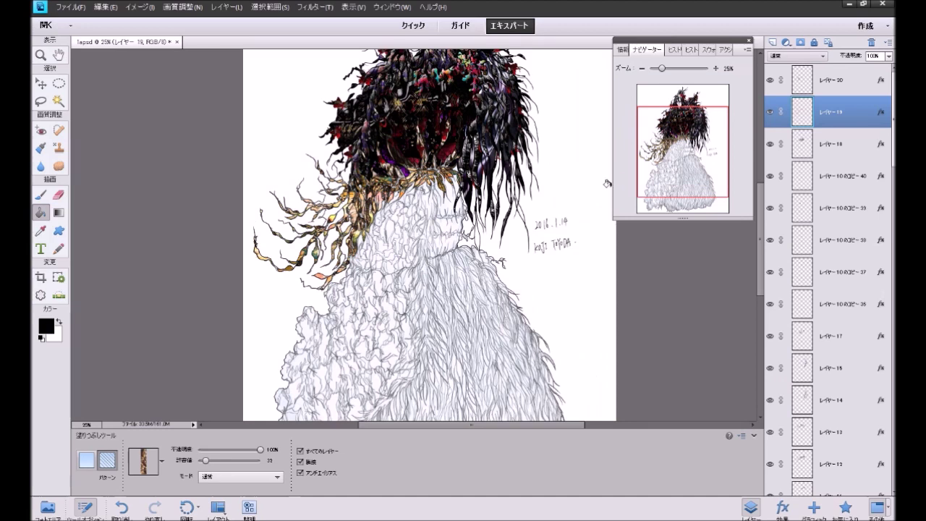
pyautogui.click(841, 506)
pyautogui.click(871, 128)
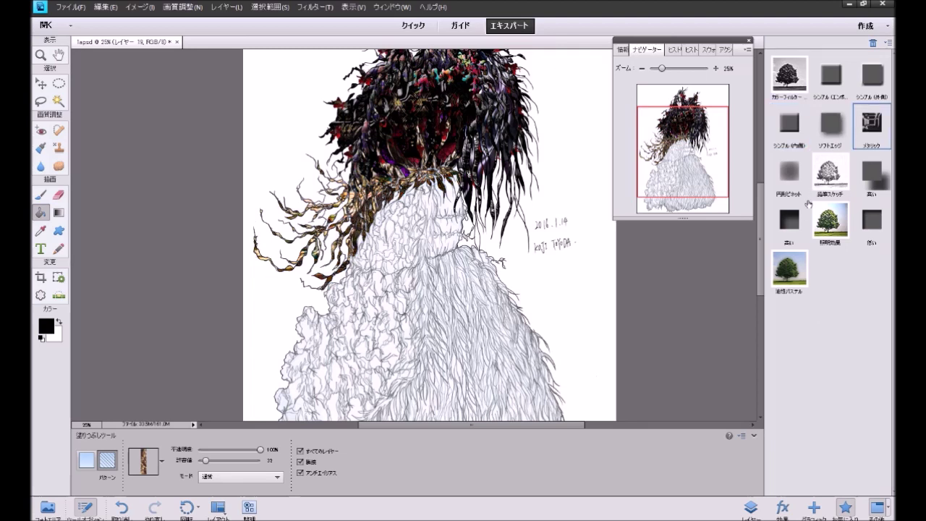
# Step: Apply the favourite effects シンプル (内側) and 照明効果 to レイヤー 20
pyautogui.click(749, 507)
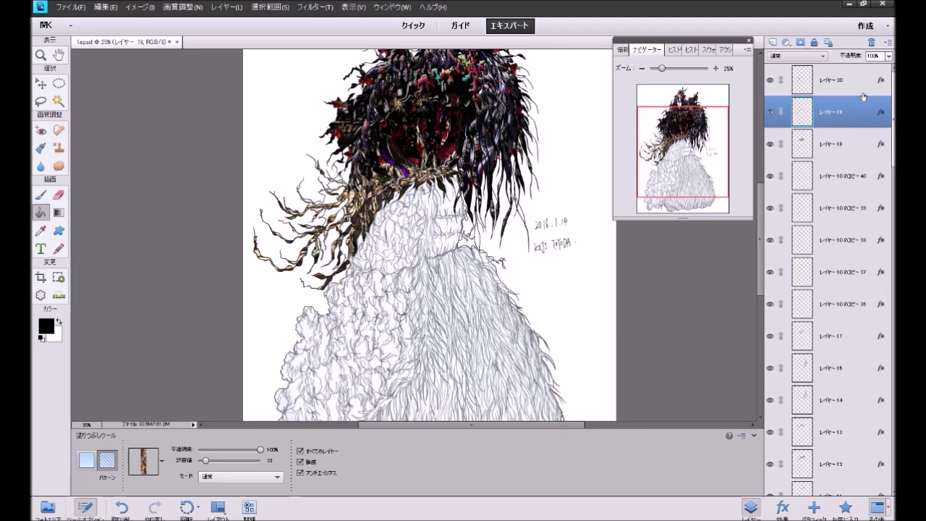
pyautogui.click(865, 85)
pyautogui.click(845, 506)
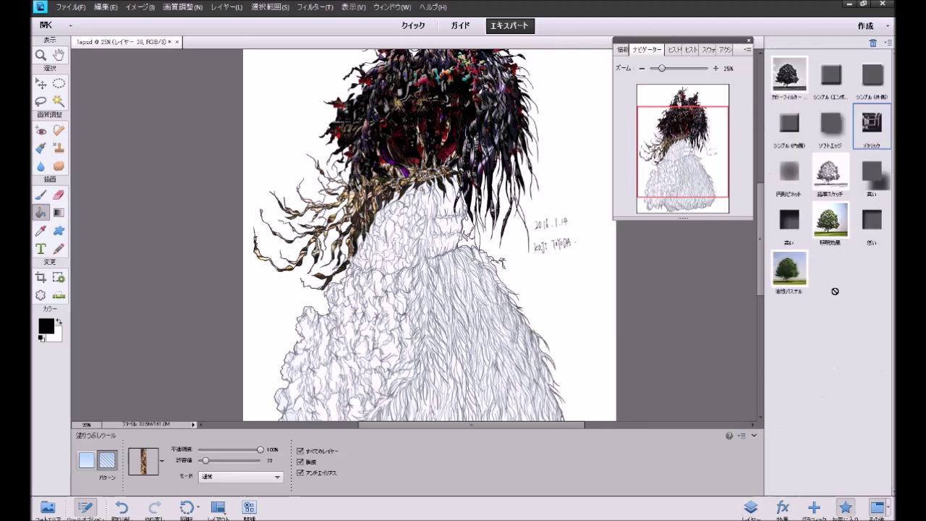
pyautogui.click(784, 126)
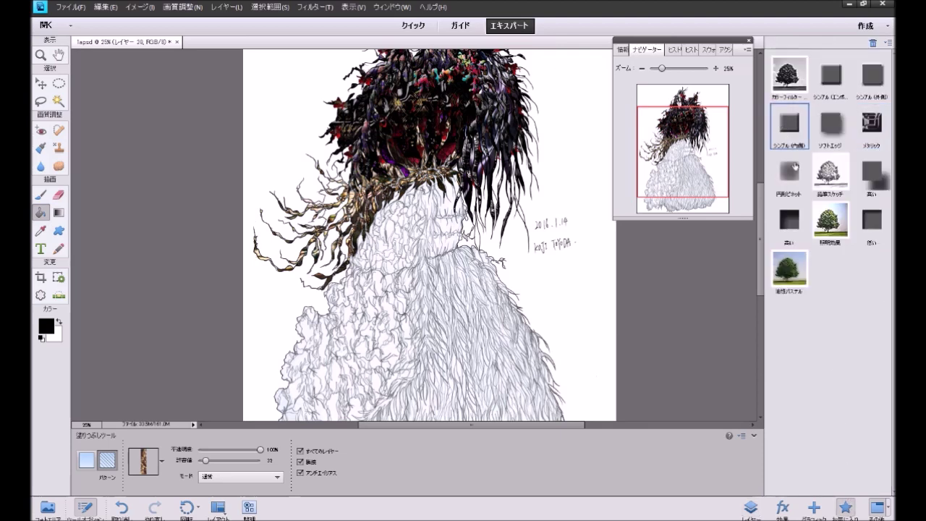
pyautogui.click(825, 233)
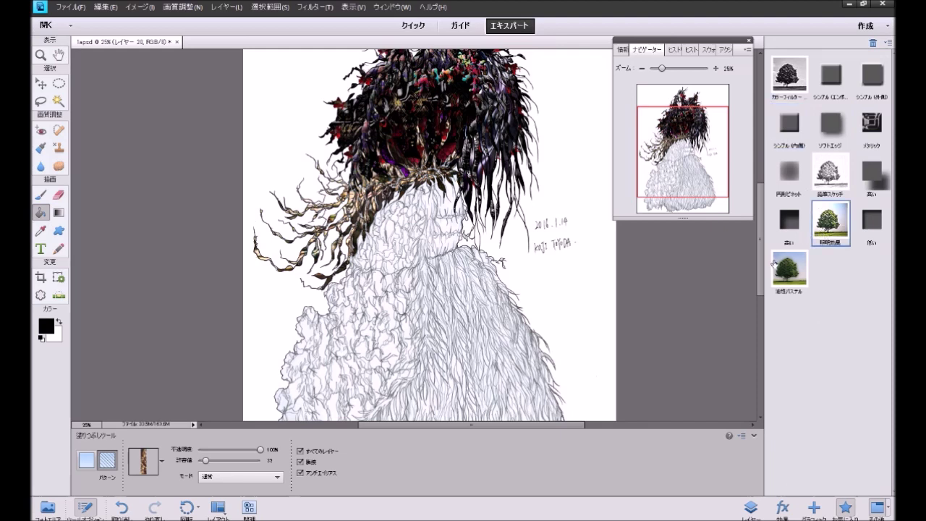
# Step: Paint black behind the beige branch strands beside the waist on レイヤー 5, using a 71 px brush at 100% opacity
pyautogui.moveTo(683, 157); pyautogui.dragTo(685, 148)
pyautogui.click(751, 509)
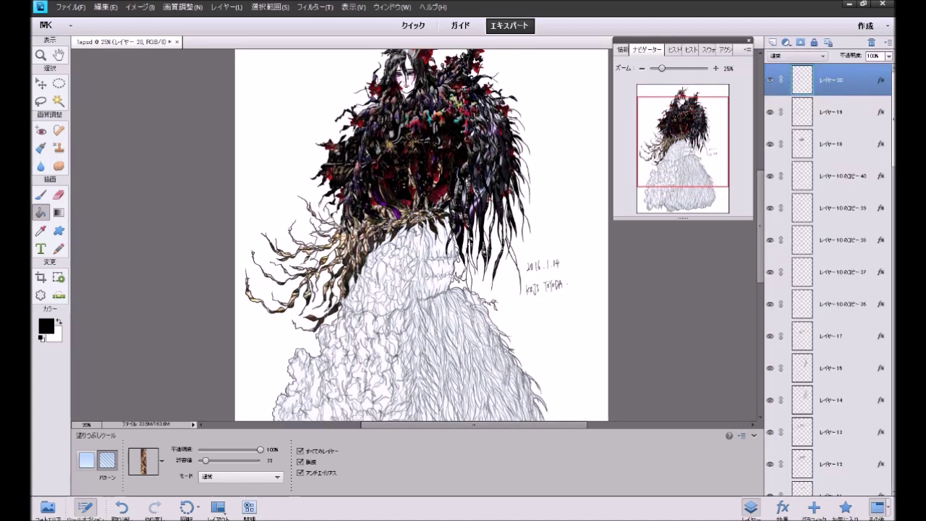
pyautogui.click(715, 68)
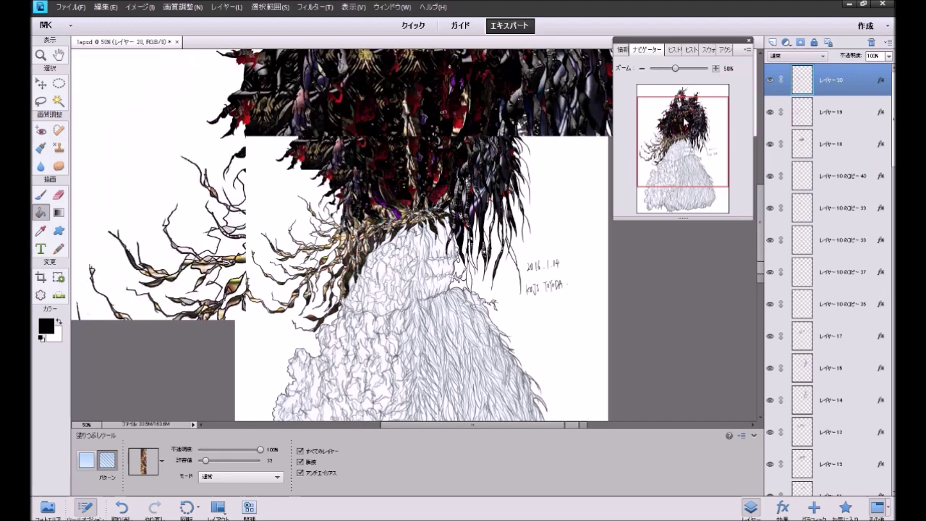
pyautogui.moveTo(666, 143); pyautogui.dragTo(686, 123)
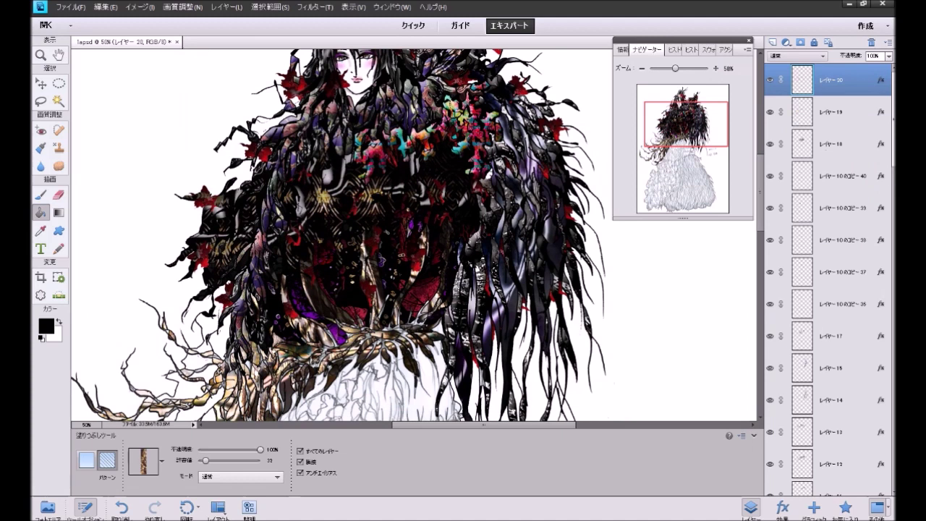
pyautogui.scroll(-10, 844, 448)
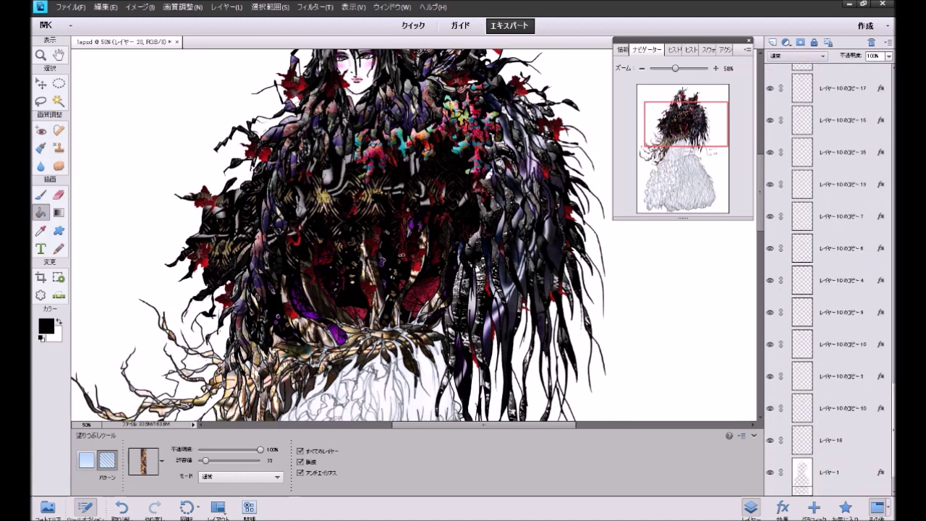
pyautogui.click(844, 448)
pyautogui.click(42, 193)
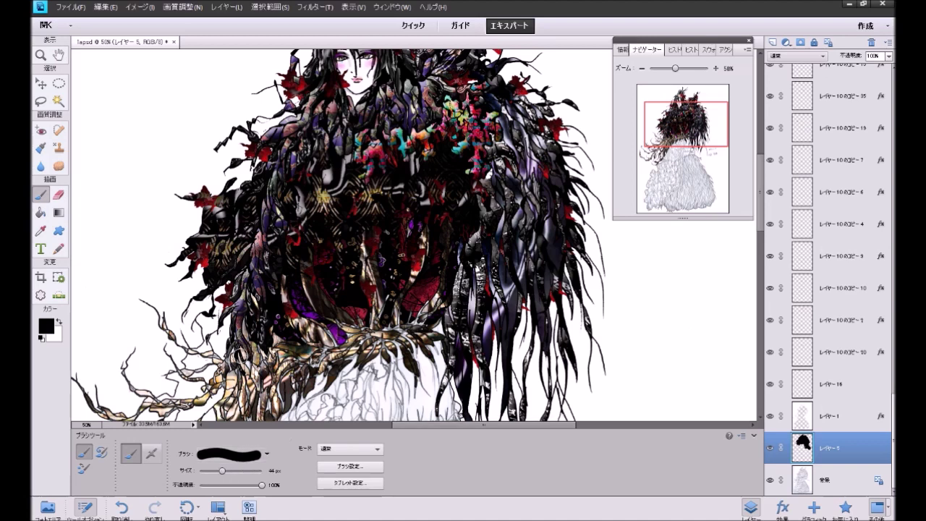
pyautogui.moveTo(676, 126); pyautogui.dragTo(681, 142)
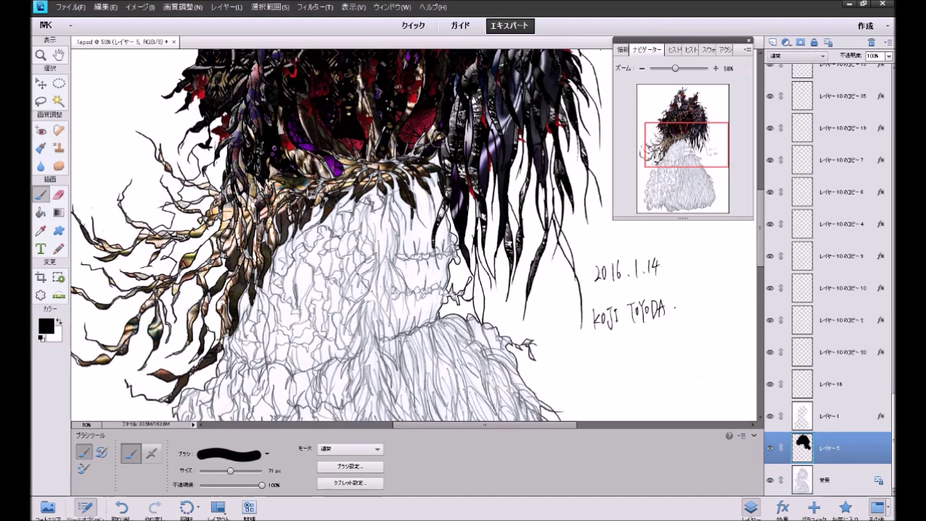
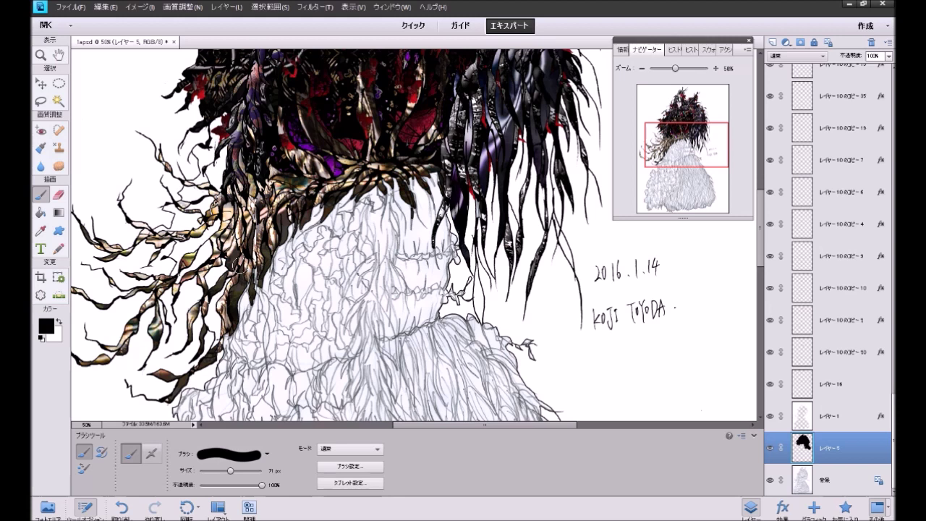
pyautogui.moveTo(240, 278); pyautogui.dragTo(253, 262)
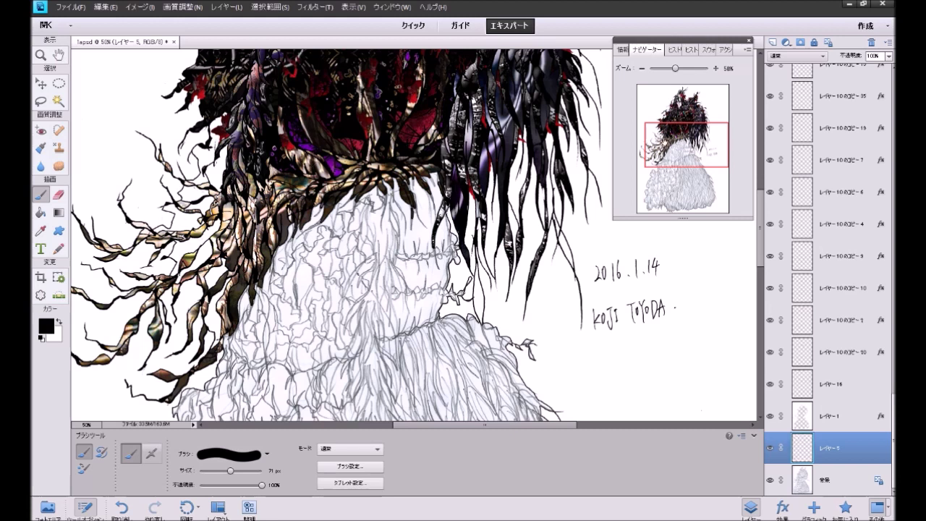
pyautogui.moveTo(643, 154); pyautogui.dragTo(628, 153)
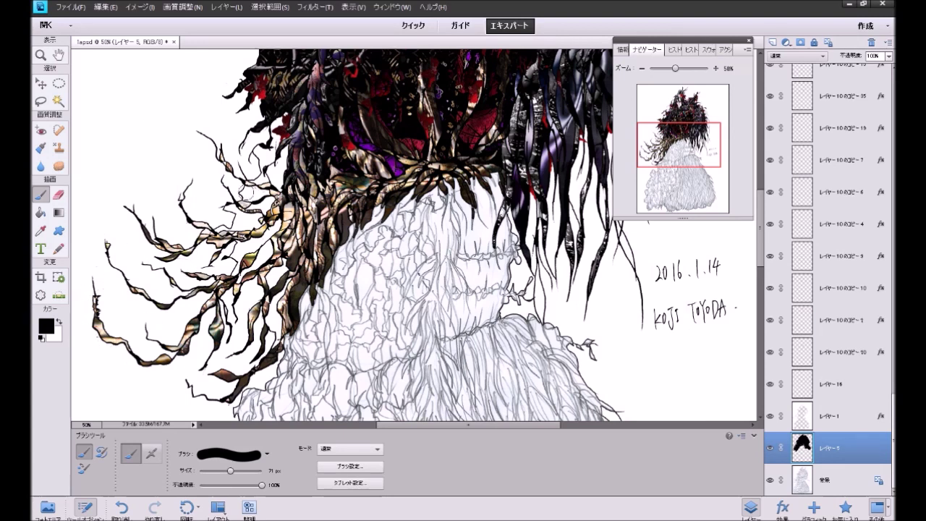
# Step: Duplicate a red leaf from the cloak's left edge and place copies above the beige branches and at the waistband's centre
pyautogui.moveTo(679, 145); pyautogui.dragTo(685, 130)
pyautogui.moveTo(890, 424); pyautogui.dragTo(891, 94)
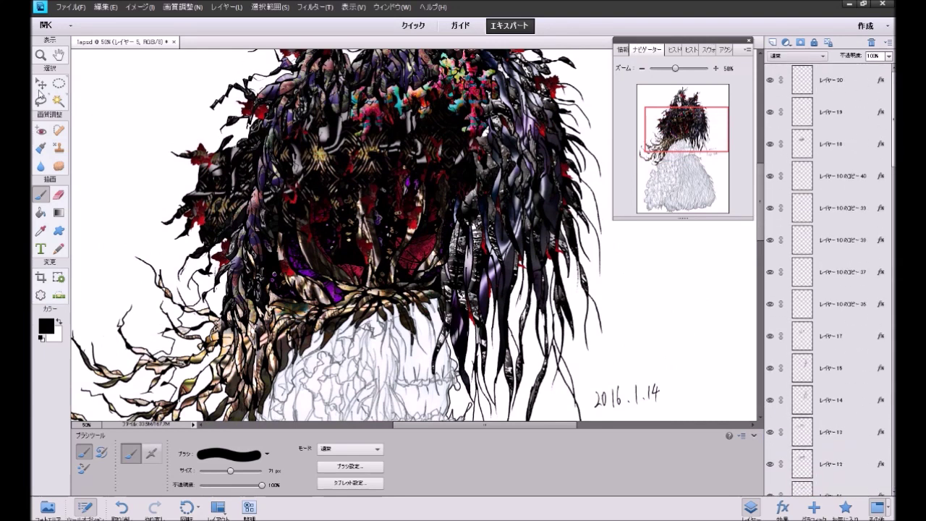
pyautogui.click(40, 87)
pyautogui.click(185, 211)
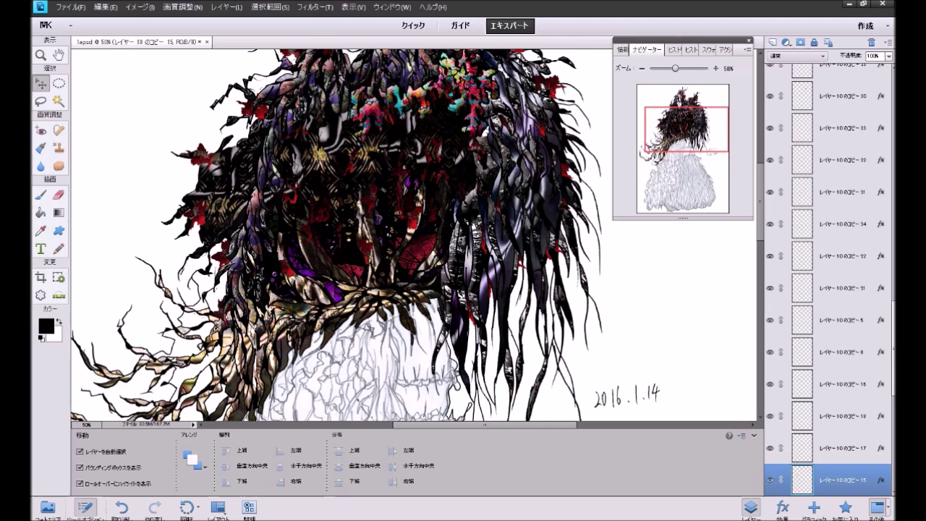
pyautogui.click(226, 308)
pyautogui.moveTo(701, 134); pyautogui.dragTo(688, 153)
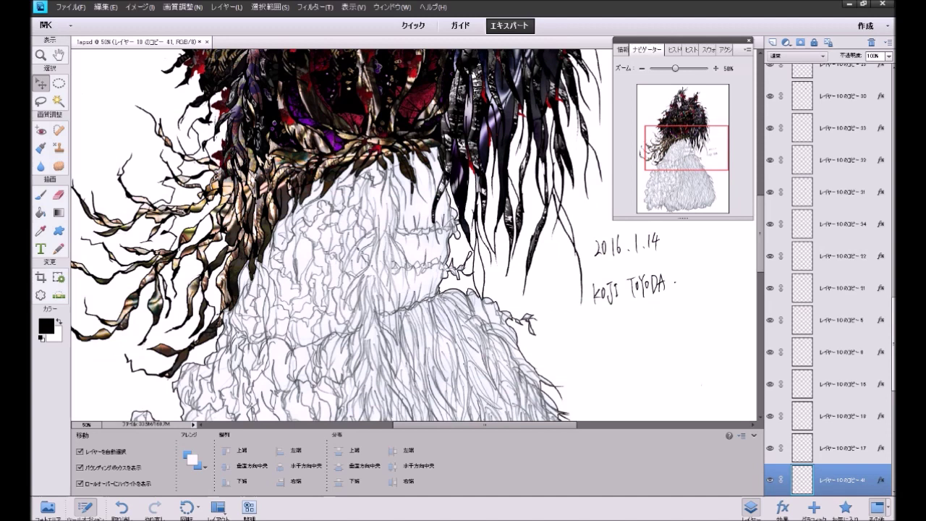
pyautogui.moveTo(373, 142); pyautogui.dragTo(373, 141)
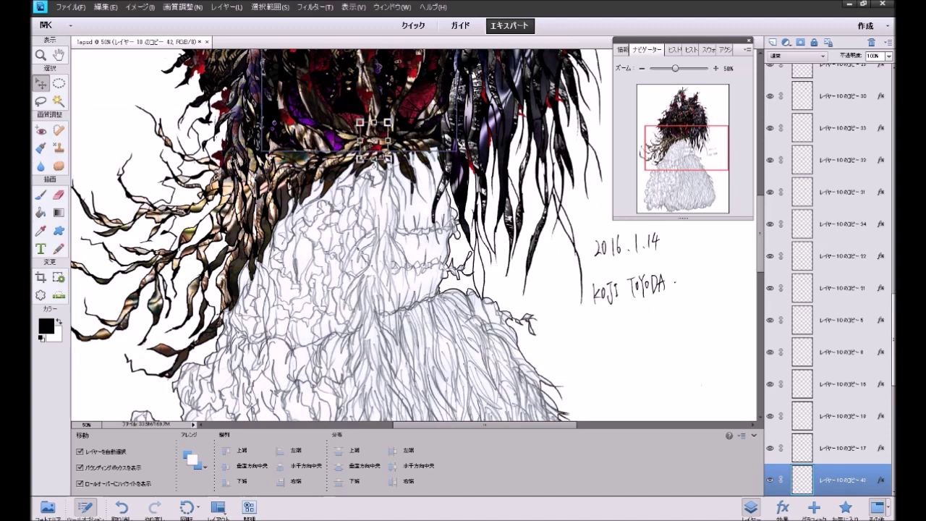
# Step: Place more red leaf copies across the beige branches left of the waist, rotating and reshaping the one on the upper branch
pyautogui.click(221, 156)
pyautogui.moveTo(222, 157); pyautogui.dragTo(167, 235)
pyautogui.moveTo(132, 205); pyautogui.dragTo(163, 225)
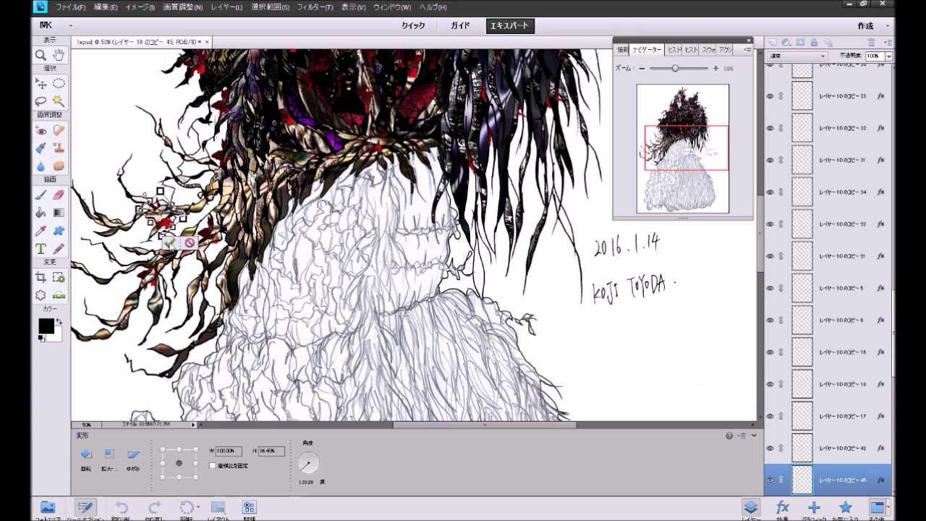
pyautogui.click(168, 242)
pyautogui.moveTo(165, 218); pyautogui.dragTo(220, 285)
pyautogui.moveTo(230, 242); pyautogui.dragTo(253, 211)
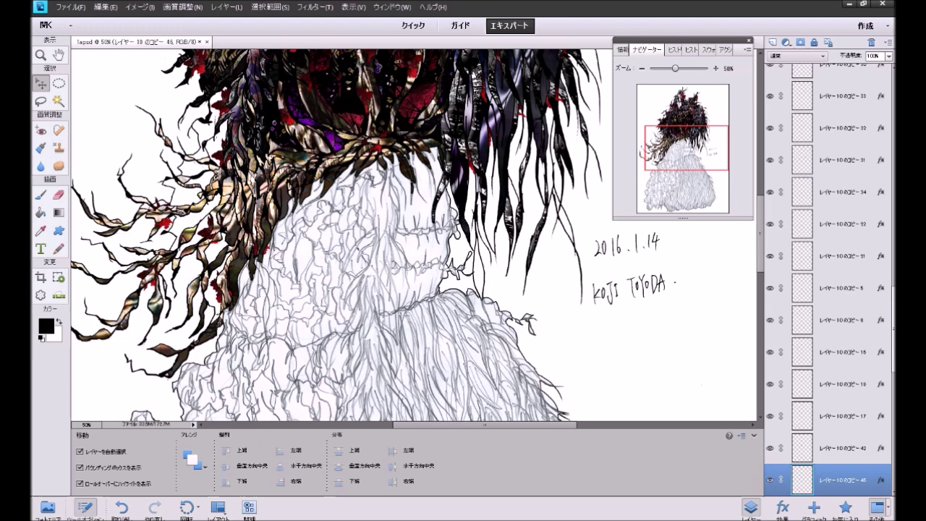
# Step: Copy the red leaf from the branches onto the left part and the right end of the waistband
pyautogui.click(206, 235)
pyautogui.moveTo(205, 235); pyautogui.dragTo(210, 228)
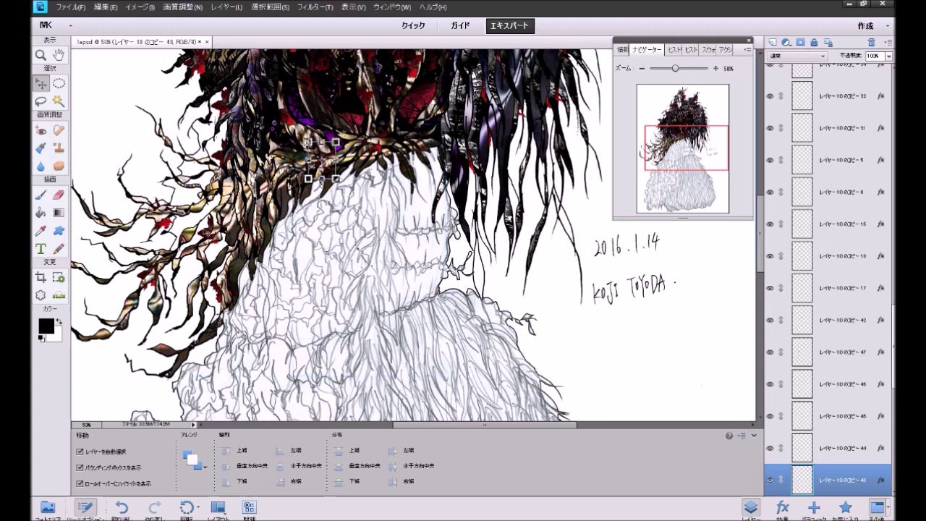
pyautogui.keyDown('alt'); pyautogui.moveTo(205, 235); pyautogui.dragTo(299, 157); pyautogui.keyUp('alt')
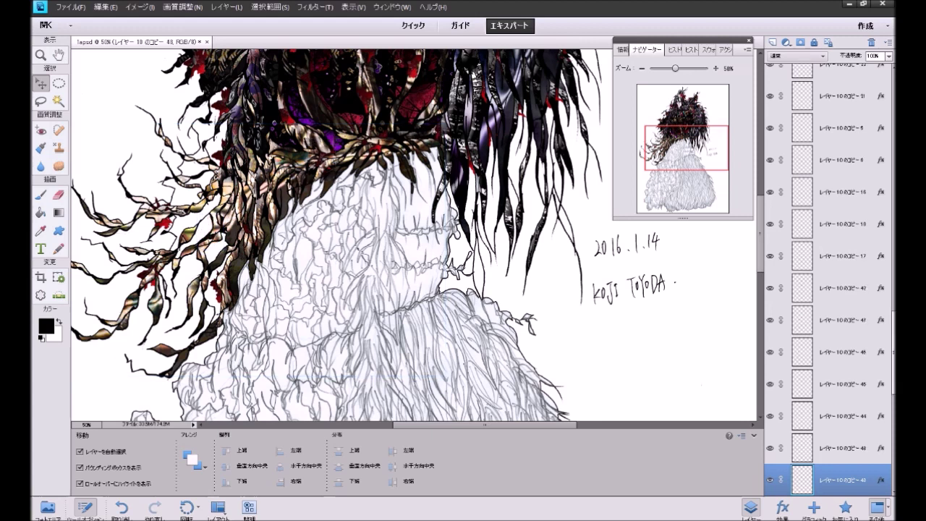
pyautogui.keyDown('alt'); pyautogui.moveTo(433, 133); pyautogui.dragTo(438, 133); pyautogui.keyUp('alt')
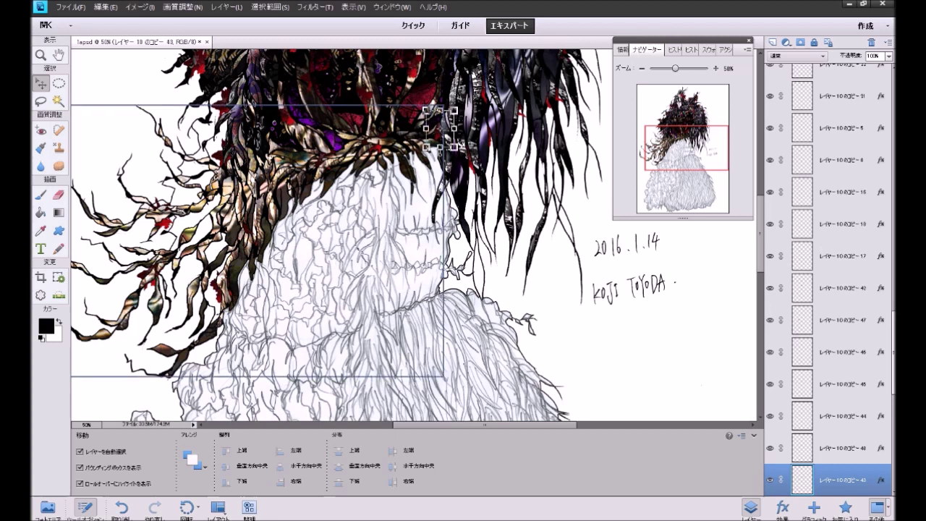
# Step: Duplicate the upper branch's red leaf onto a lower branch further left and scale the copy down proportionally to about 79%
pyautogui.moveTo(663, 156); pyautogui.dragTo(656, 159)
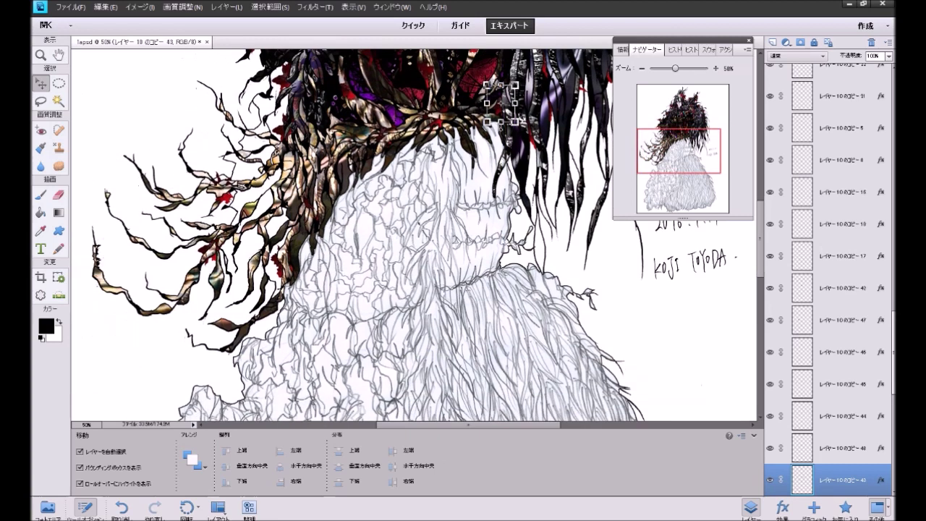
pyautogui.click(226, 204)
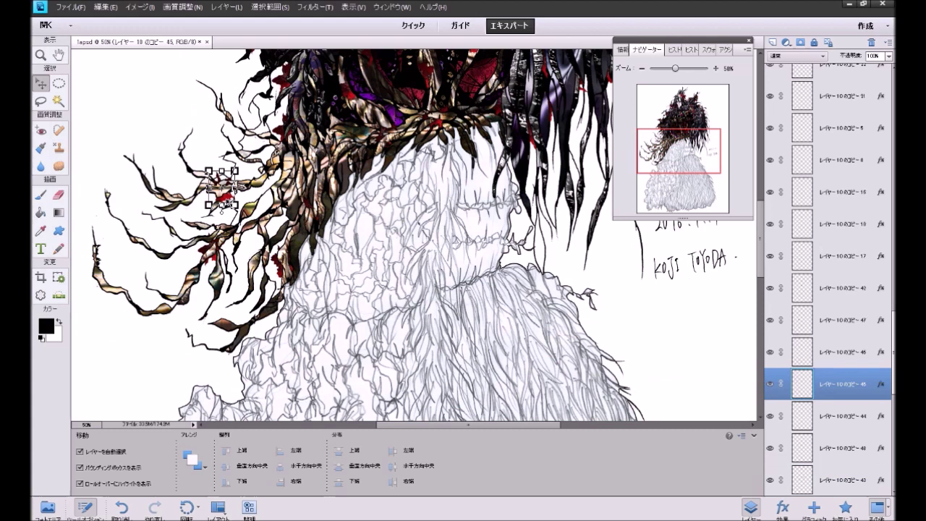
pyautogui.moveTo(224, 206); pyautogui.dragTo(167, 282)
pyautogui.moveTo(175, 293)
pyautogui.mouseDown()
pyautogui.moveTo(184, 297)
pyautogui.moveTo(179, 286)
pyautogui.mouseUp()
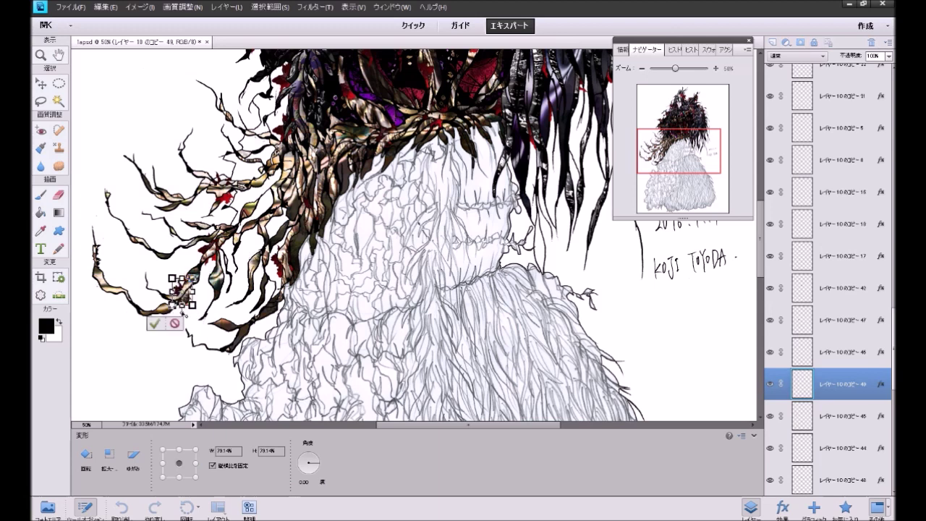
pyautogui.click(156, 324)
pyautogui.click(154, 358)
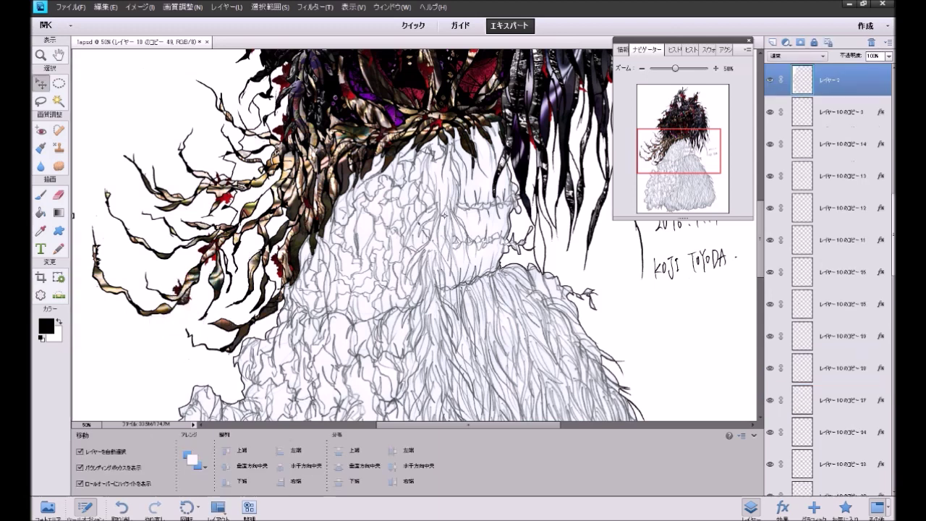
# Step: Duplicate the upper branch's red leaf onto the lowest beige branch and rotate the copy to follow it
pyautogui.click(222, 202)
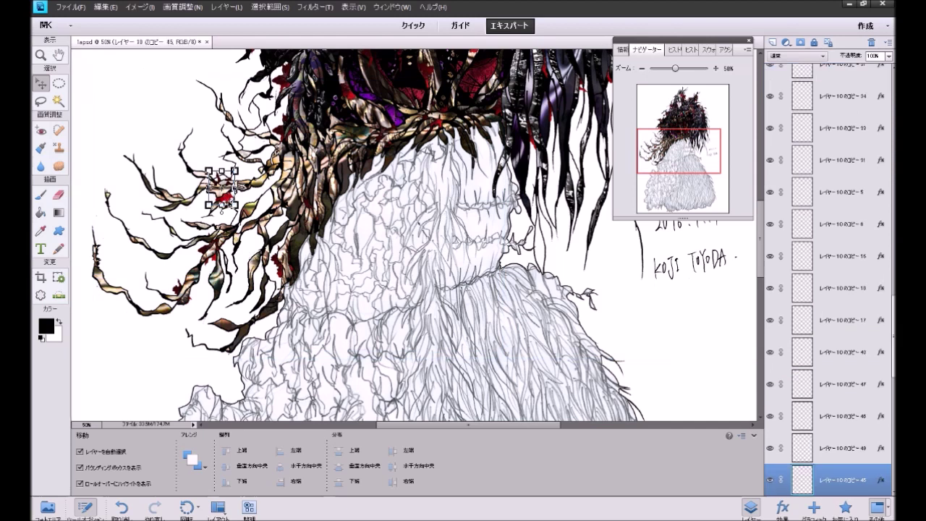
pyautogui.moveTo(222, 195); pyautogui.dragTo(243, 333)
pyautogui.press('Return')
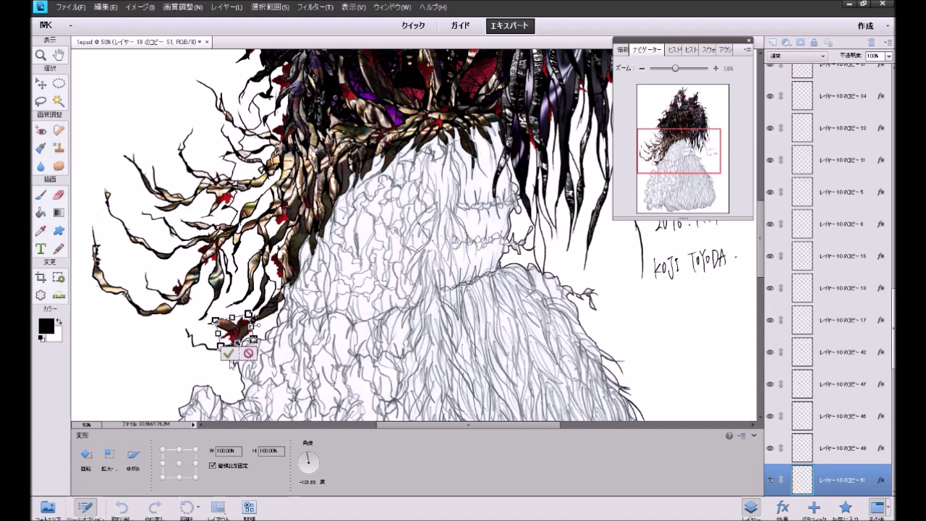
pyautogui.click(228, 353)
# Step: Duplicate the lowest branch's red leaf onto the outermost left branch and rotate the copy
pyautogui.moveTo(235, 334); pyautogui.dragTo(101, 299)
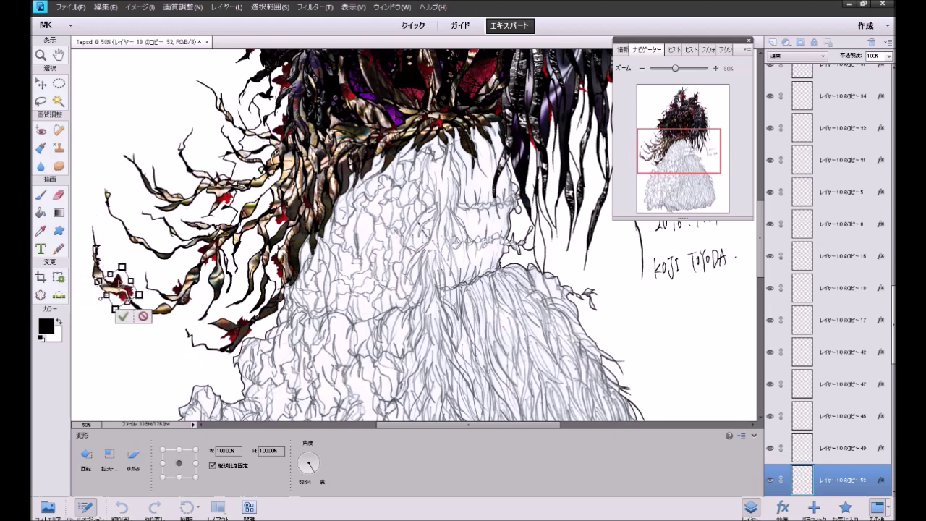
pyautogui.press('Return')
pyautogui.click(126, 318)
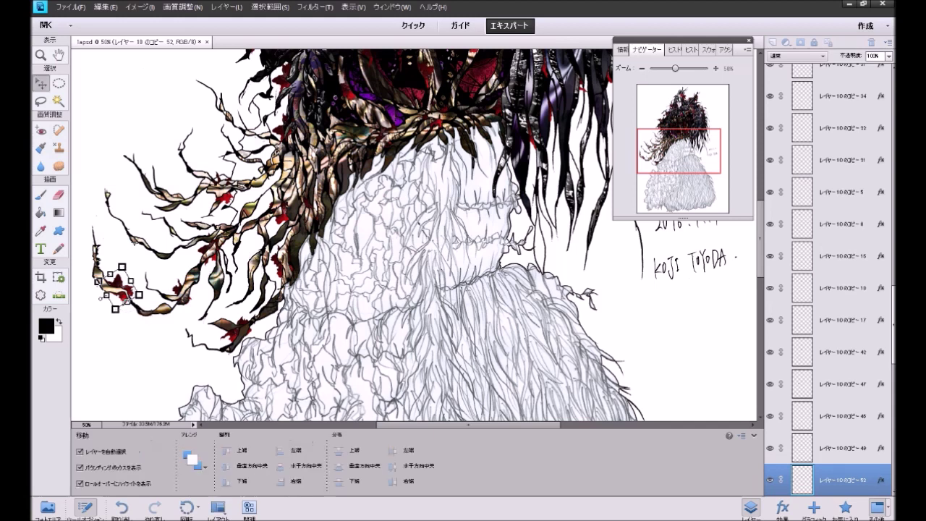
# Step: Place two more red leaf copies, one on the upper-left branch and one where the branches meet the cloak
pyautogui.moveTo(120, 283); pyautogui.dragTo(177, 195)
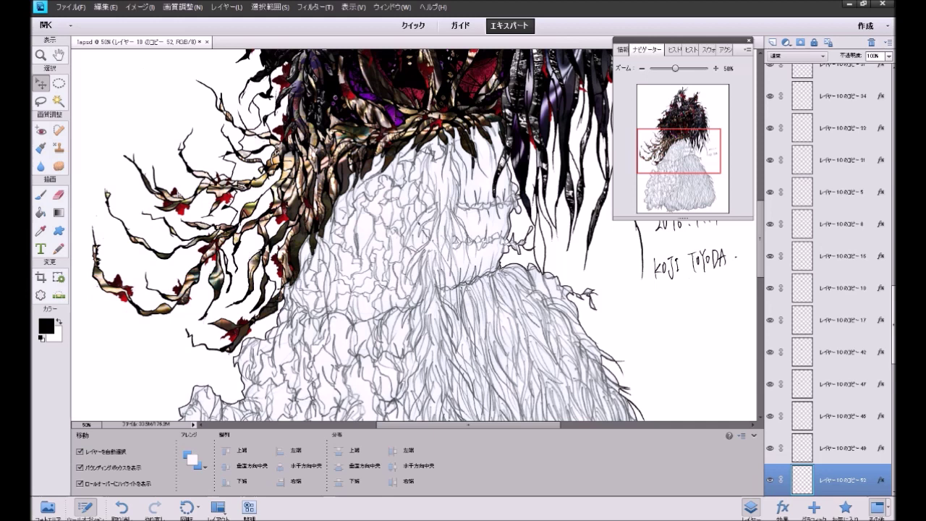
pyautogui.click(178, 194)
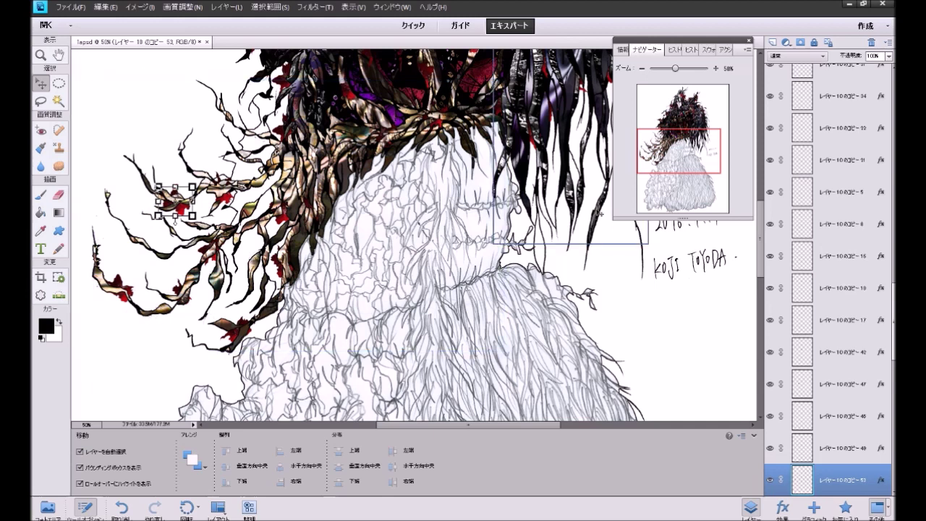
pyautogui.moveTo(183, 211); pyautogui.dragTo(285, 176)
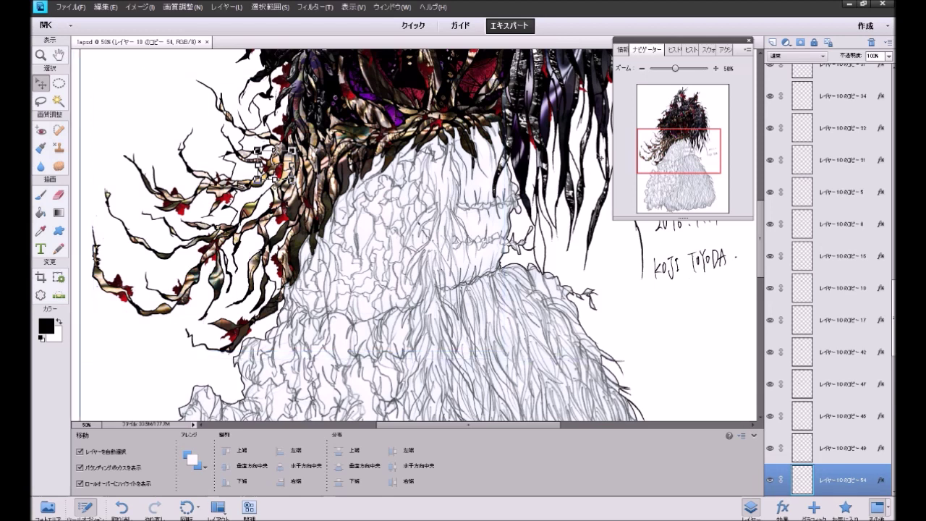
pyautogui.click(734, 303)
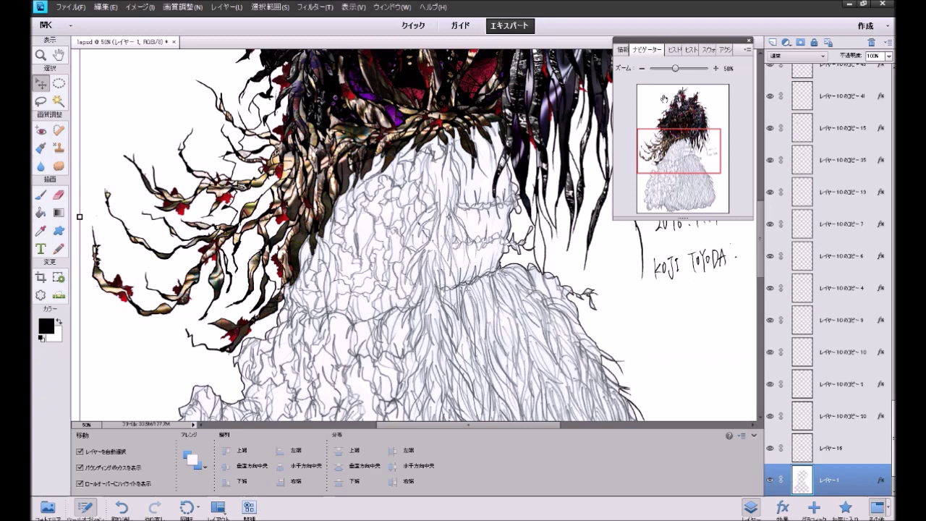
# Step: Zoom out to 25% and collapse the tool options to review the leaf placement across the whole figure
pyautogui.moveTo(681, 170); pyautogui.dragTo(676, 218)
pyautogui.scroll(10, 673, 233)
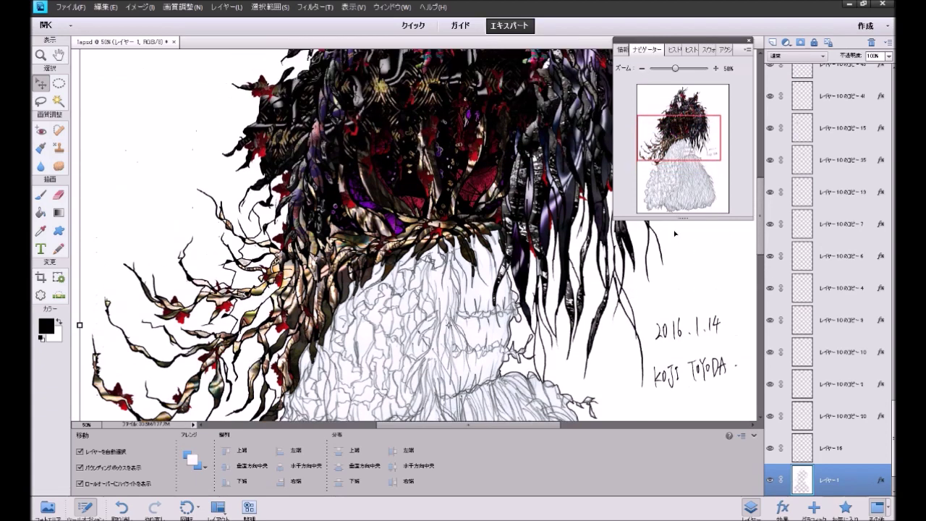
pyautogui.scroll(-8, 674, 233)
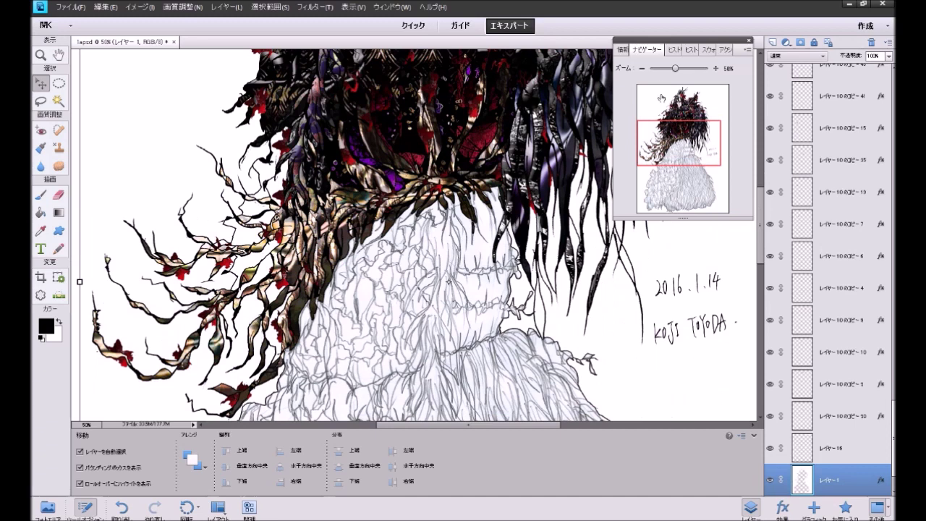
pyautogui.click(642, 68)
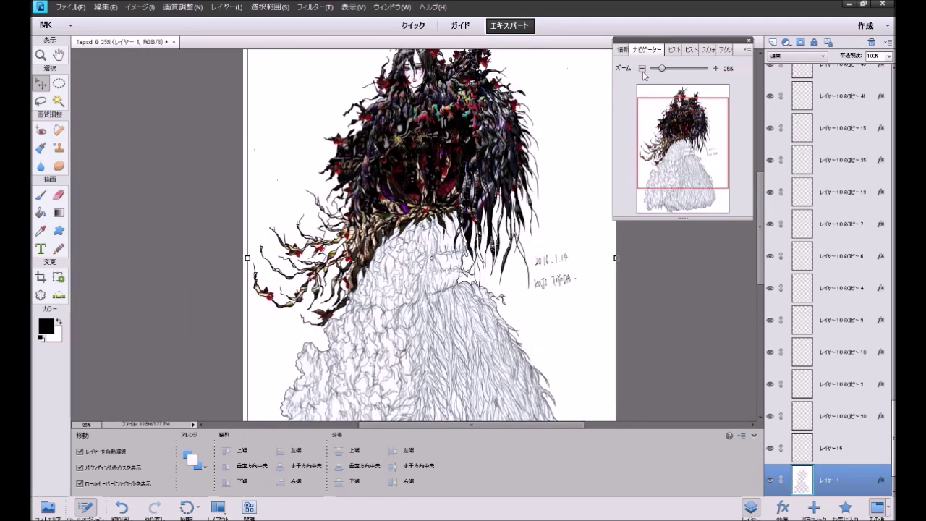
pyautogui.click(690, 327)
pyautogui.scroll(3, 692, 331)
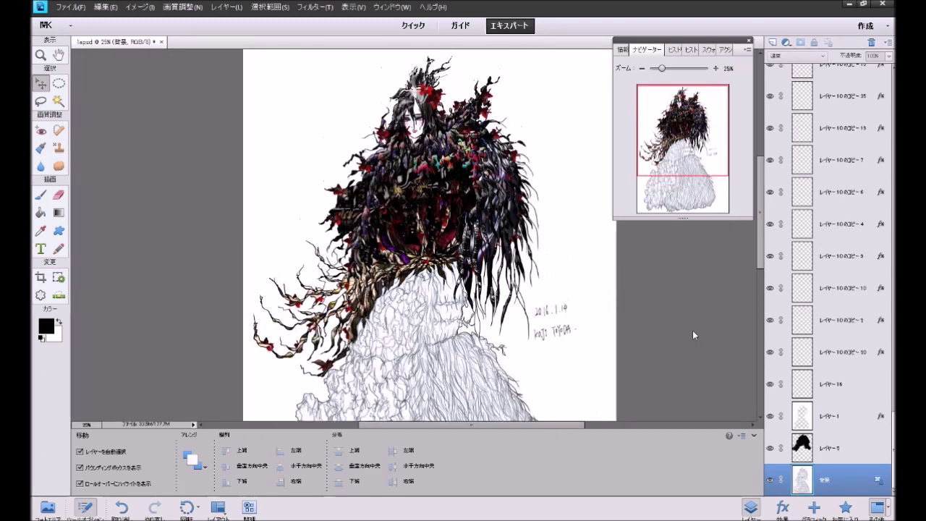
pyautogui.click(754, 435)
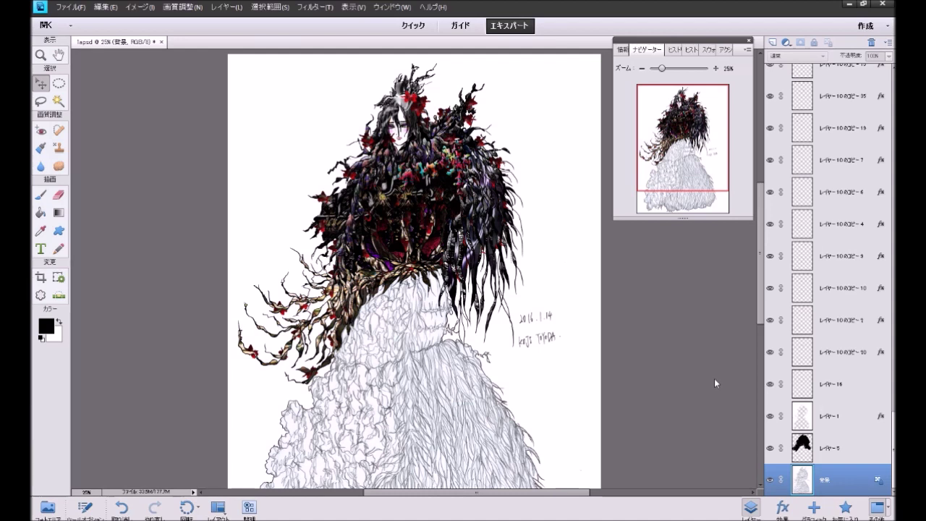
# Step: Examine the figure from the finished cloak down to the uncoloured ruffled skirt
pyautogui.scroll(-3, 713, 383)
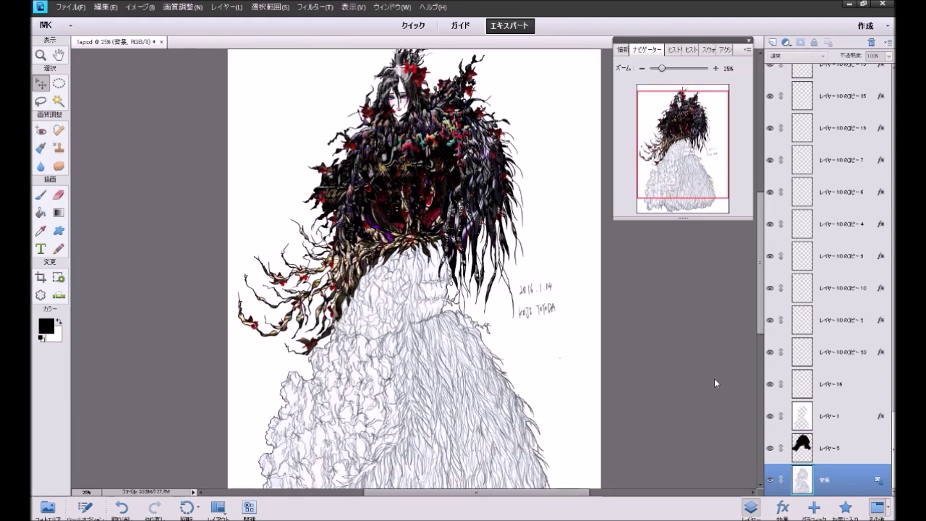
pyautogui.scroll(2, 714, 379)
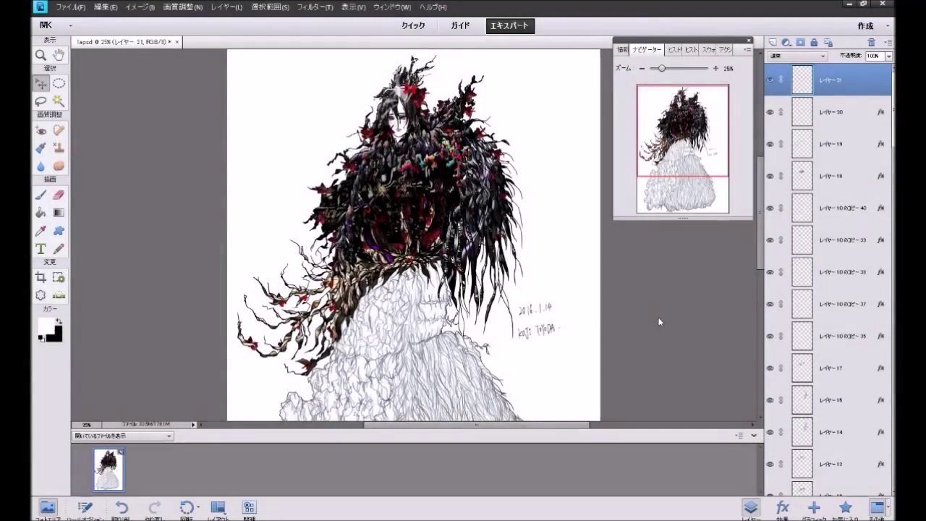
pyautogui.scroll(-6, 658, 319)
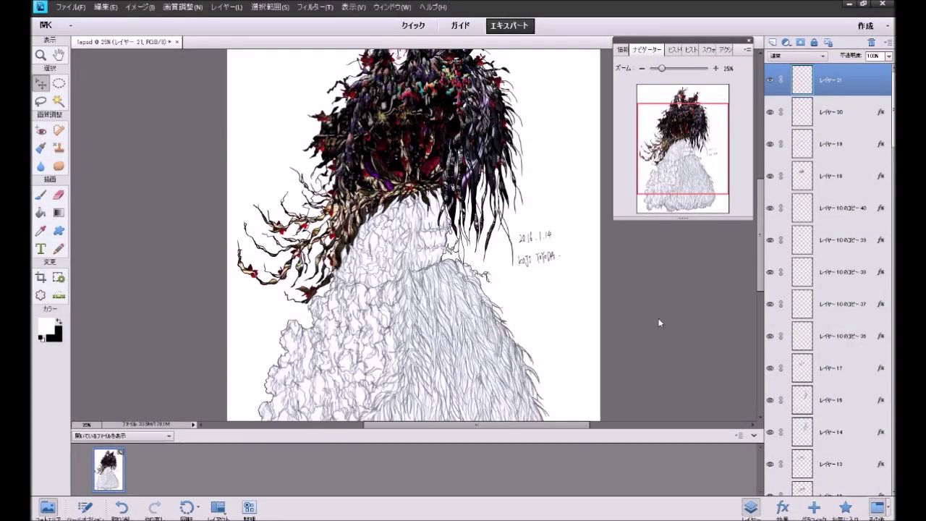
pyautogui.scroll(4, 658, 323)
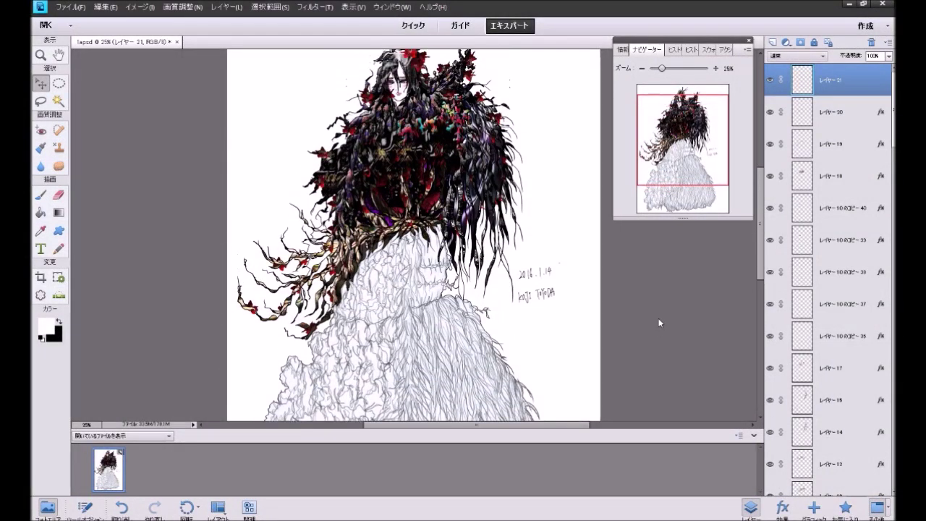
pyautogui.scroll(-6, 658, 323)
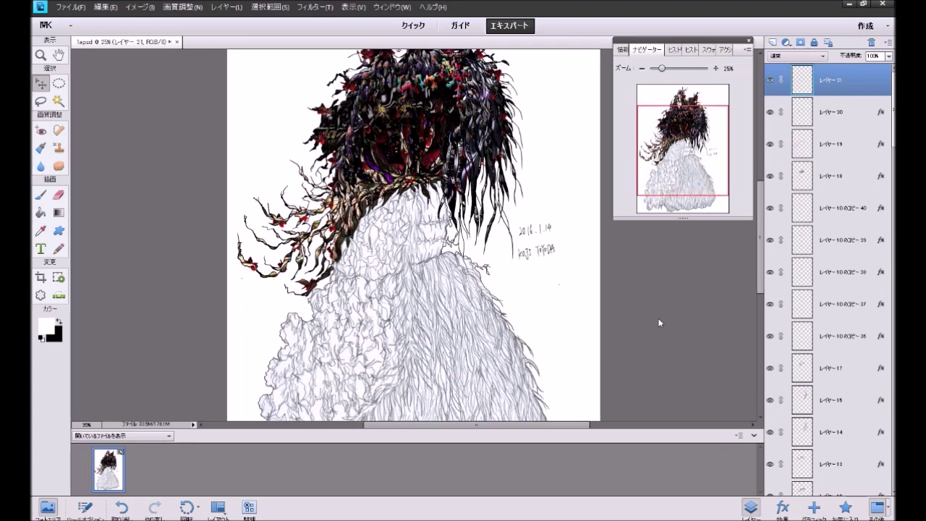
pyautogui.scroll(-4, 658, 323)
pyautogui.scroll(3, 659, 323)
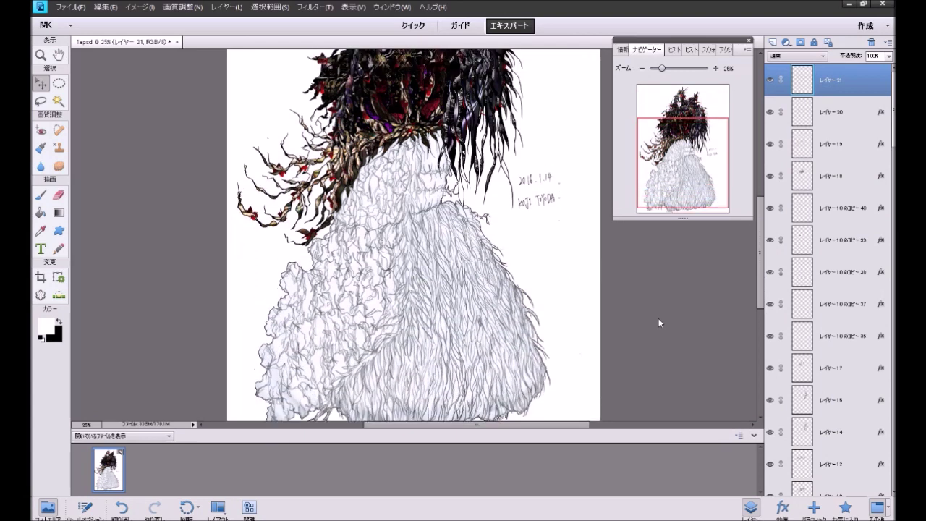
# Step: Switch to the Paint Bucket in pattern mode and open the choice of fill patterns
pyautogui.click(41, 211)
pyautogui.click(107, 459)
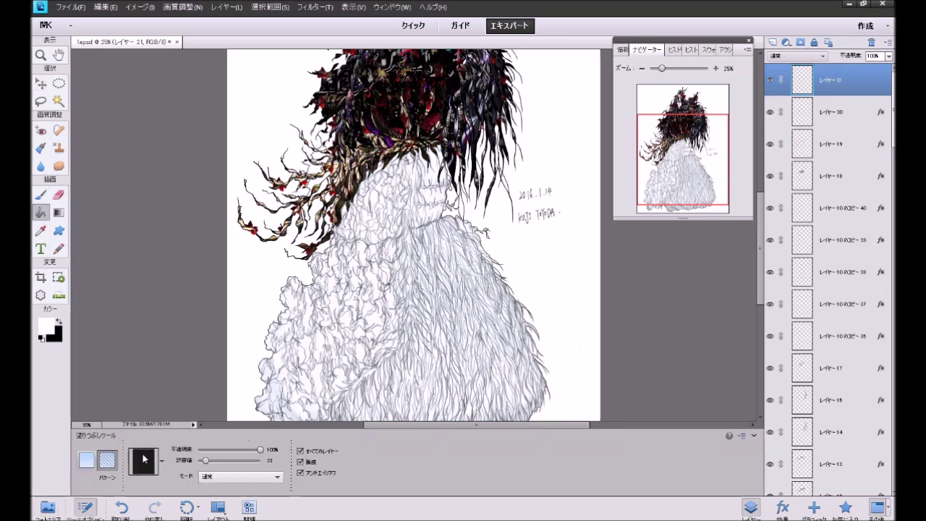
pyautogui.click(162, 460)
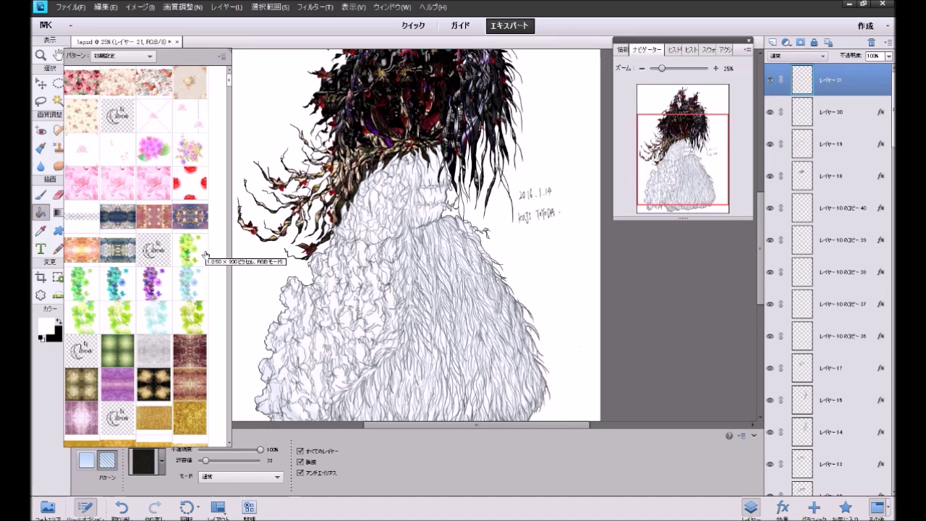
# Step: Browse the pattern library and choose the purple-and-red floral fabric pattern beside the black-and-white check as the fill
pyautogui.scroll(-3, 205, 254)
pyautogui.scroll(-6, 206, 253)
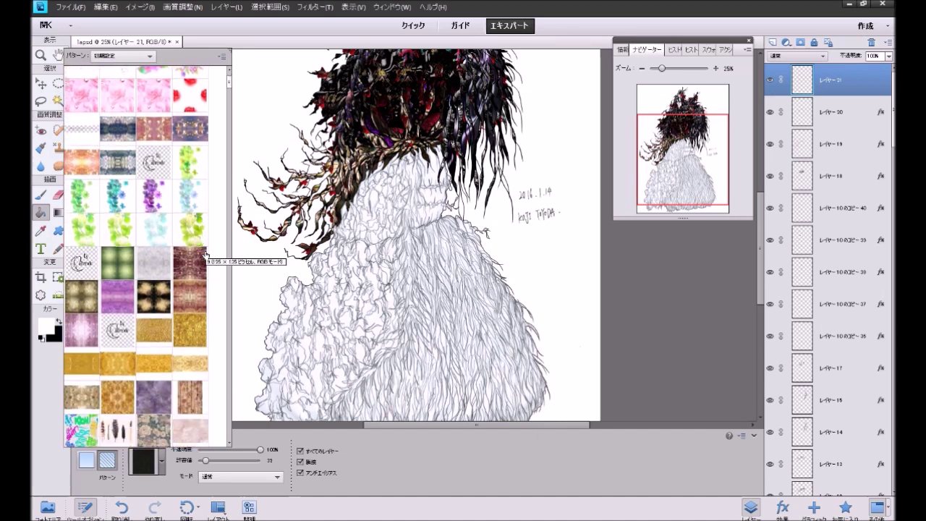
pyautogui.scroll(-9, 206, 254)
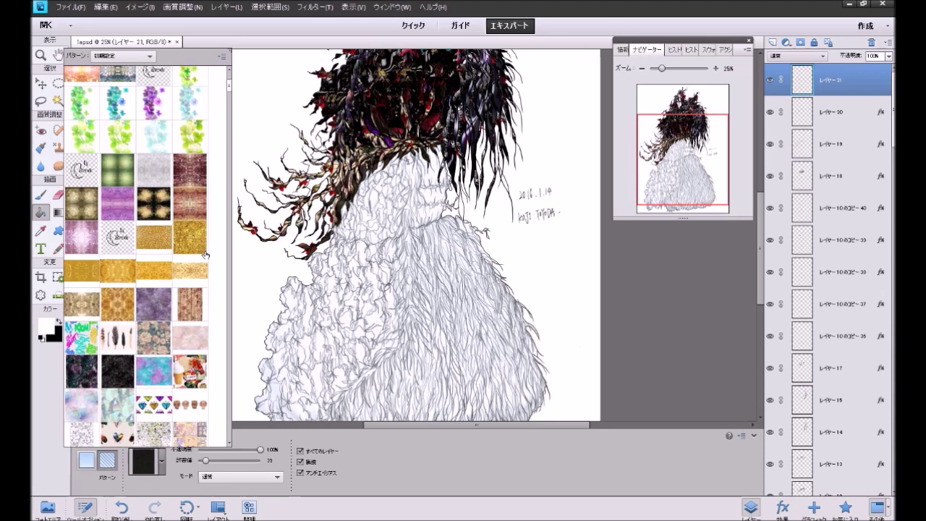
pyautogui.scroll(-3, 205, 253)
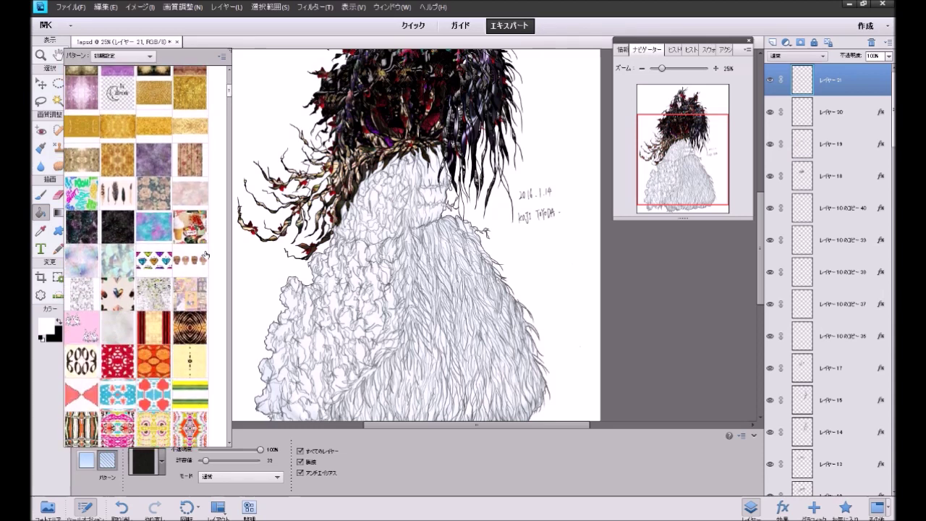
pyautogui.scroll(5, 281, 246)
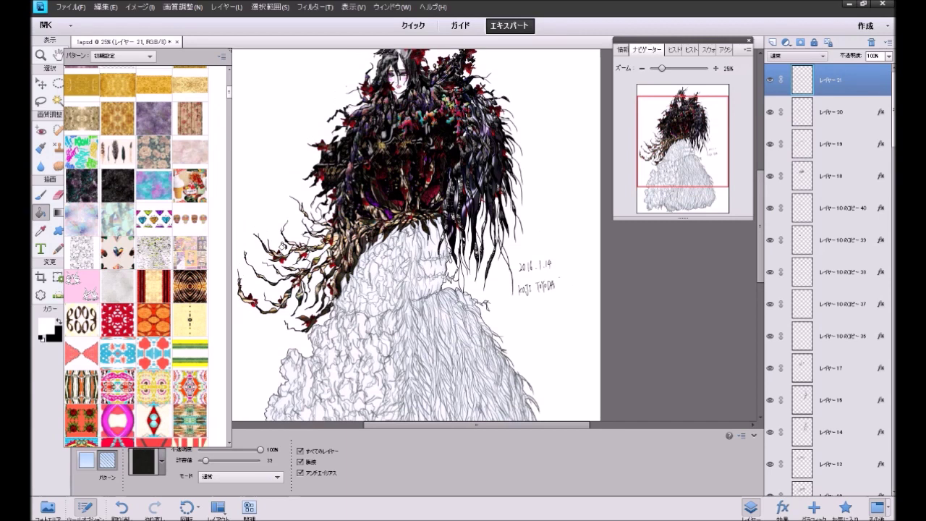
pyautogui.scroll(-6, 281, 246)
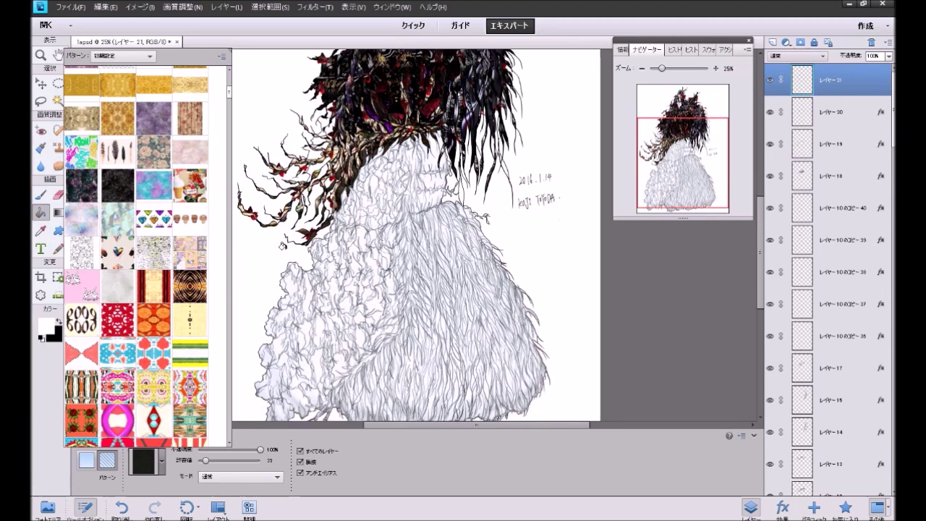
pyautogui.scroll(-8, 193, 297)
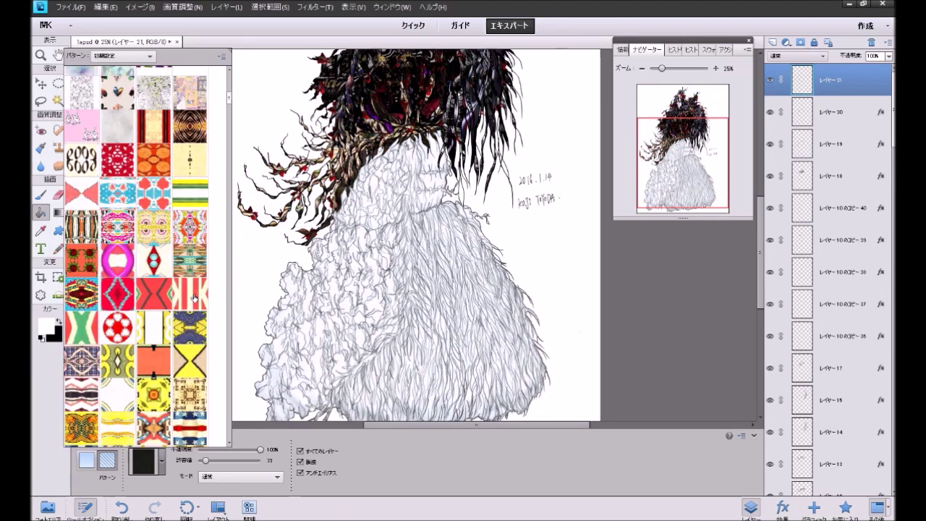
pyautogui.scroll(-2, 194, 297)
pyautogui.scroll(5, 322, 258)
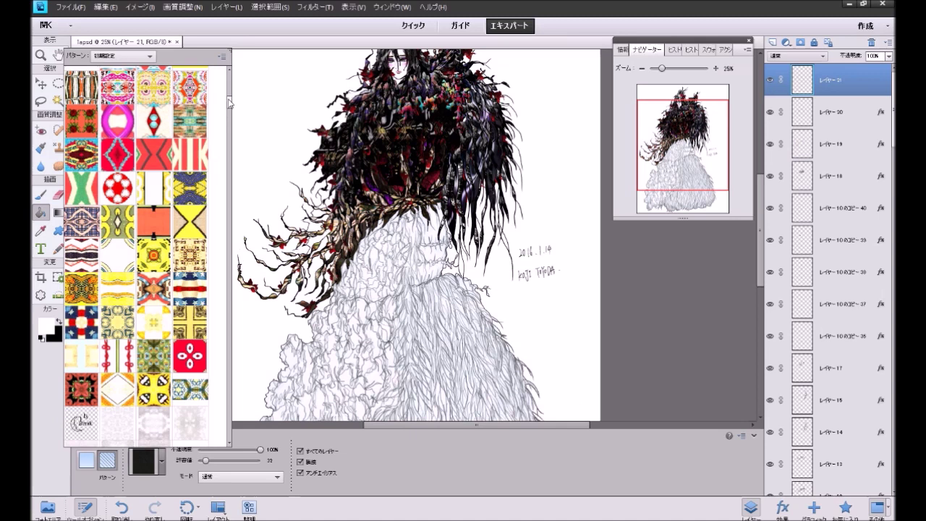
pyautogui.scroll(-2, 230, 102)
pyautogui.moveTo(235, 406); pyautogui.dragTo(233, 436)
pyautogui.scroll(7, 152, 327)
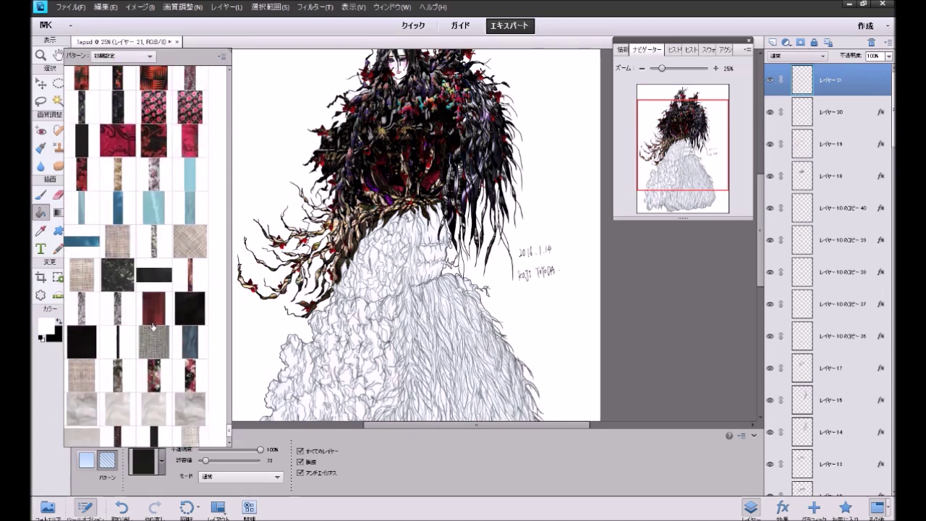
pyautogui.scroll(5, 152, 327)
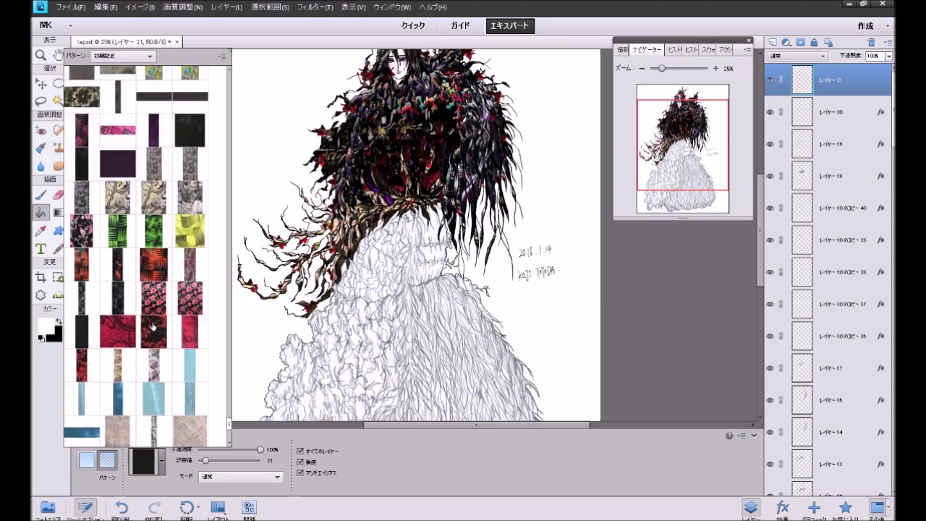
pyautogui.scroll(5, 152, 327)
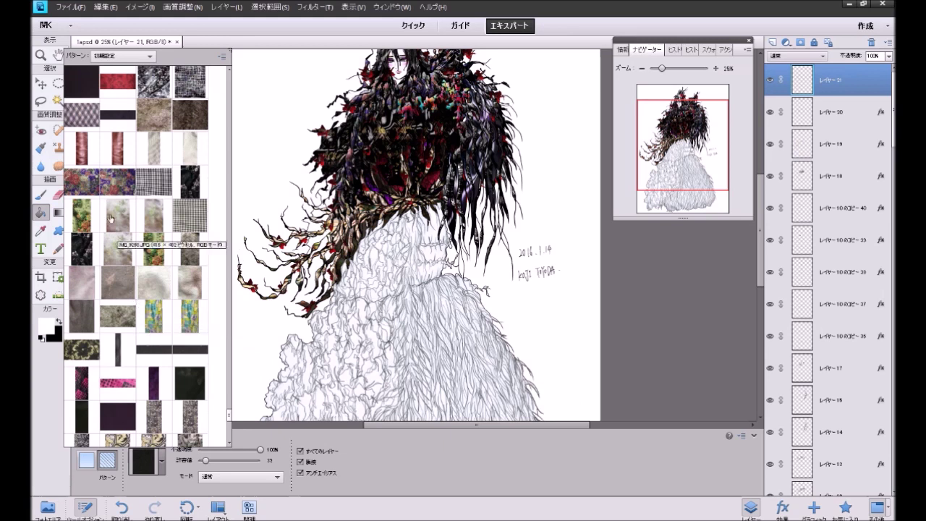
pyautogui.click(106, 188)
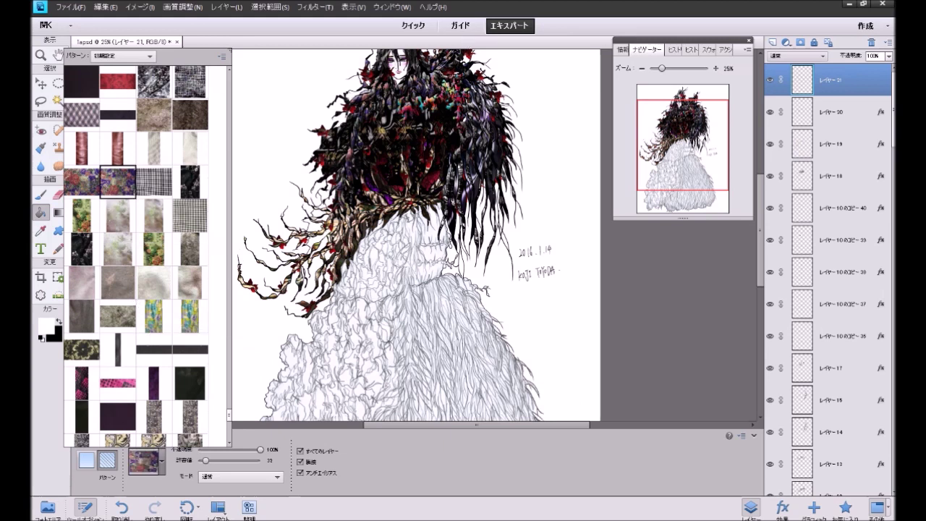
# Step: At 50% zoom, fill the first pieces of the skirt's upper ruffle, just below the waist branches, with the floral pattern
pyautogui.click(699, 136)
pyautogui.click(716, 68)
pyautogui.click(716, 69)
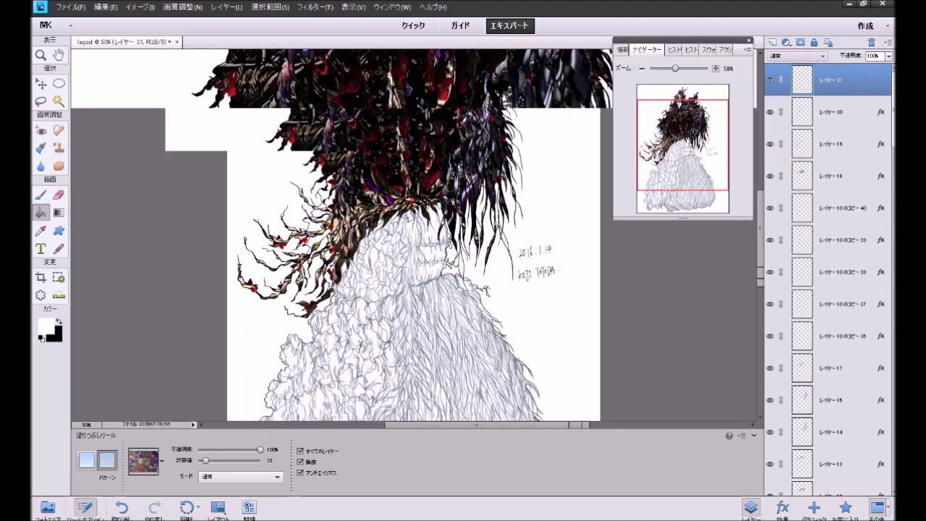
pyautogui.moveTo(682, 146); pyautogui.dragTo(679, 156)
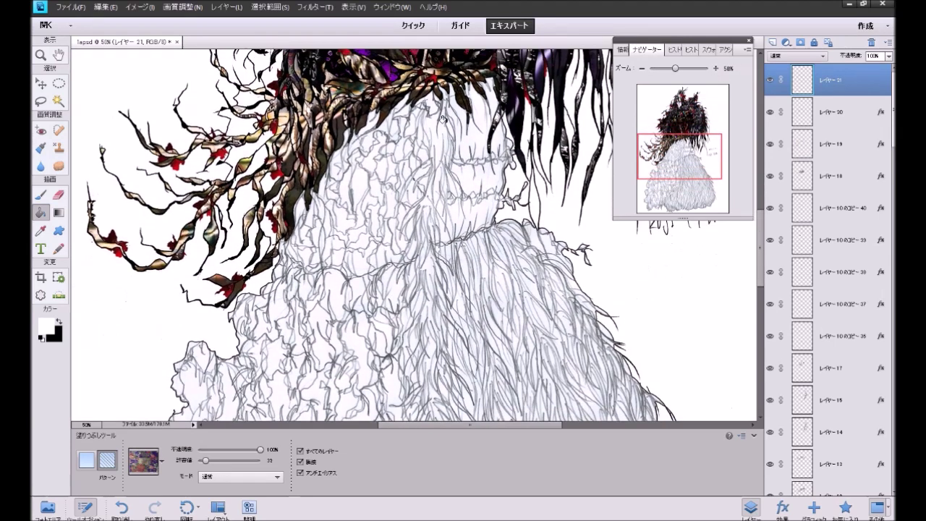
pyautogui.click(421, 146)
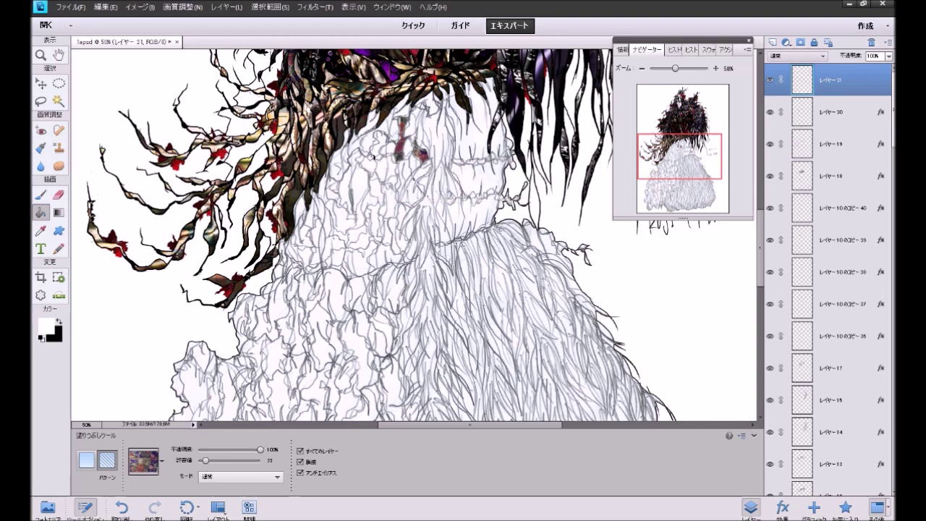
pyautogui.click(367, 166)
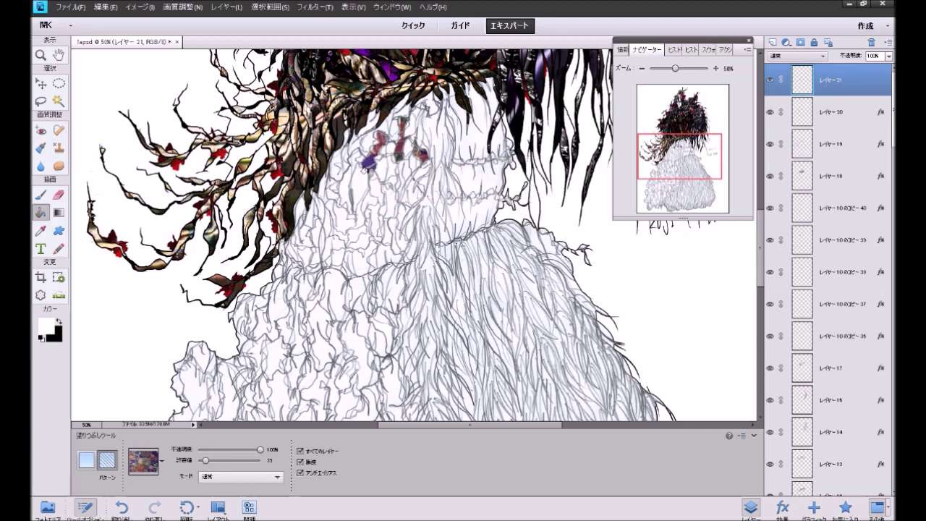
pyautogui.click(336, 201)
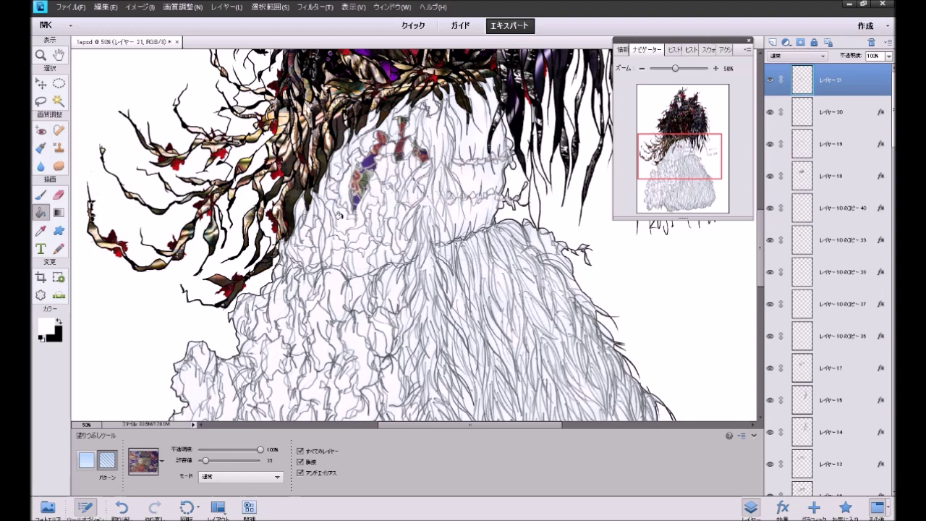
# Step: Fill the upper ruffle's outer-left pieces beside the hanging beige branches with the floral pattern
pyautogui.click(338, 224)
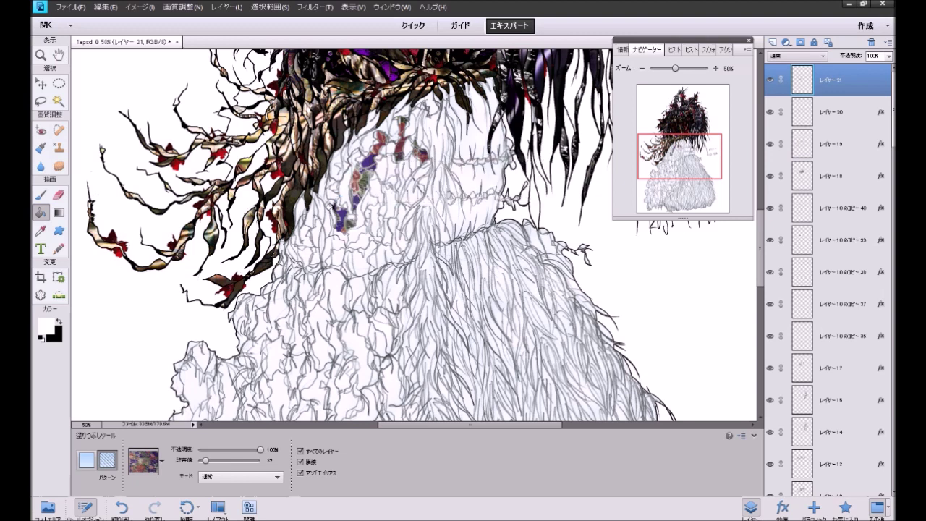
pyautogui.click(330, 205)
pyautogui.click(324, 220)
pyautogui.click(311, 239)
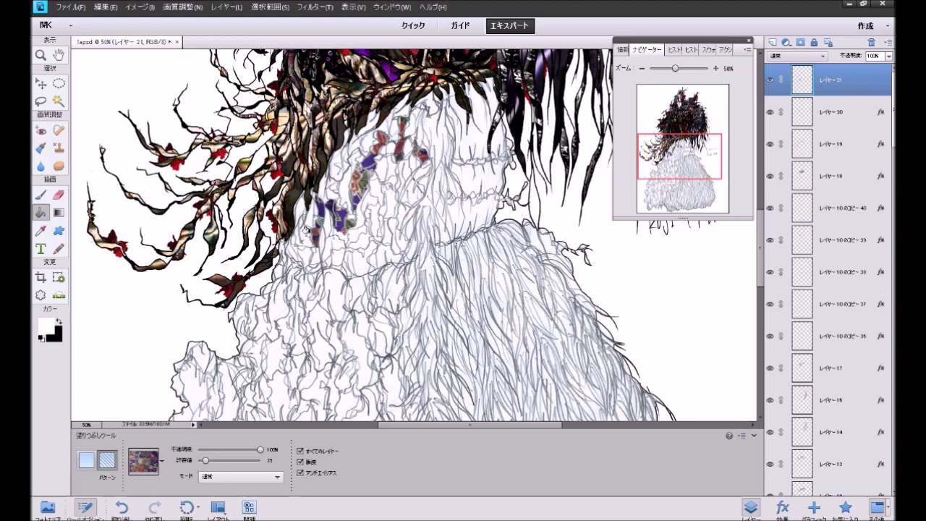
pyautogui.click(301, 229)
# Step: Add floral pattern fills to the pieces along the lower-left edge of the upper ruffle
pyautogui.scroll(2, 662, 154)
pyautogui.scroll(2, 418, 235)
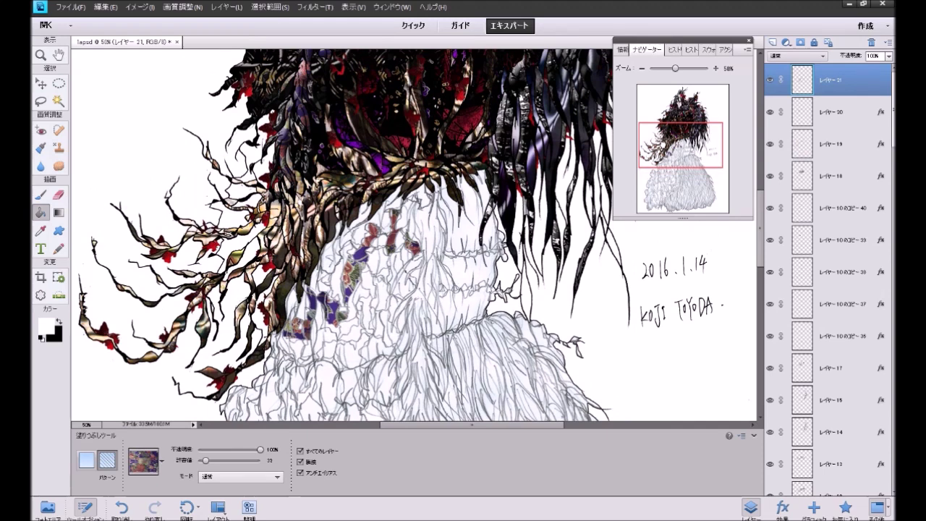
pyautogui.scroll(-8, 417, 235)
pyautogui.scroll(-1, 337, 185)
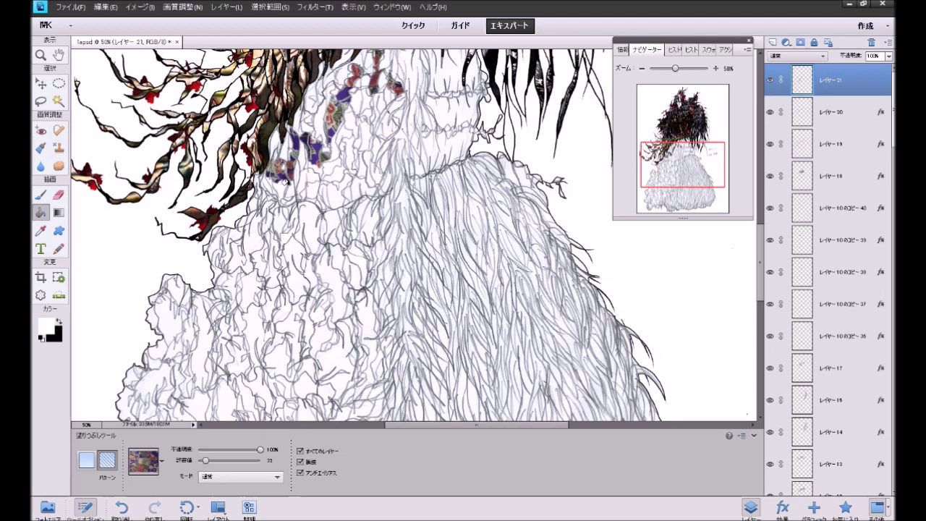
pyautogui.click(309, 173)
pyautogui.click(312, 189)
pyautogui.click(334, 194)
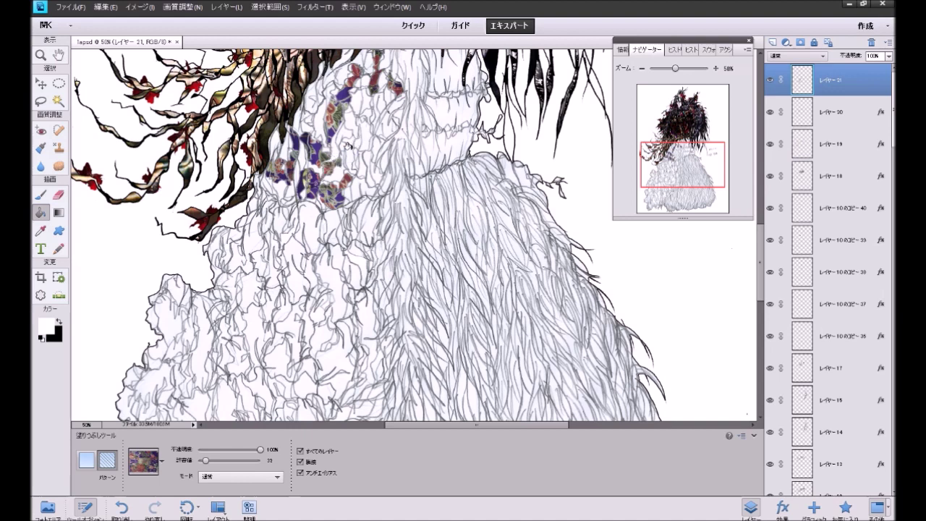
# Step: Fill the pieces down the right side of the upper ruffle with the floral pattern
pyautogui.click(379, 121)
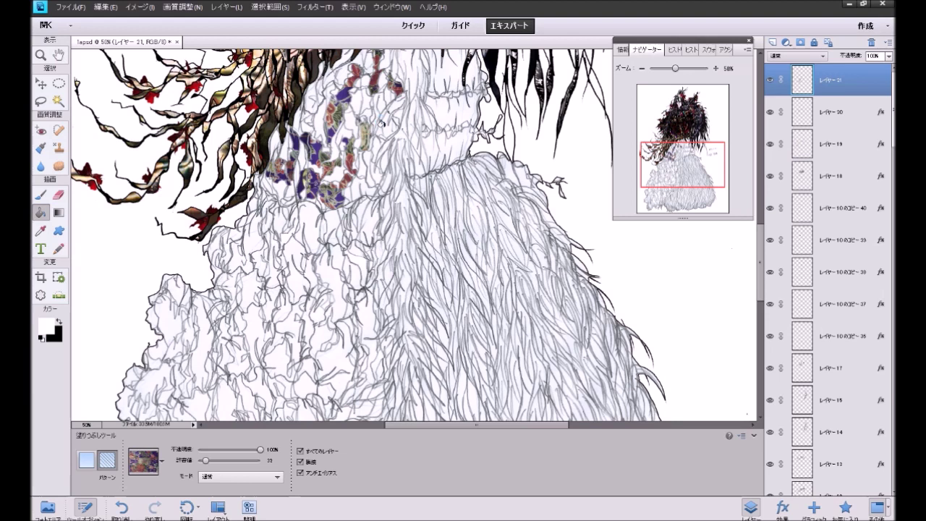
pyautogui.click(386, 126)
pyautogui.click(397, 112)
pyautogui.click(397, 89)
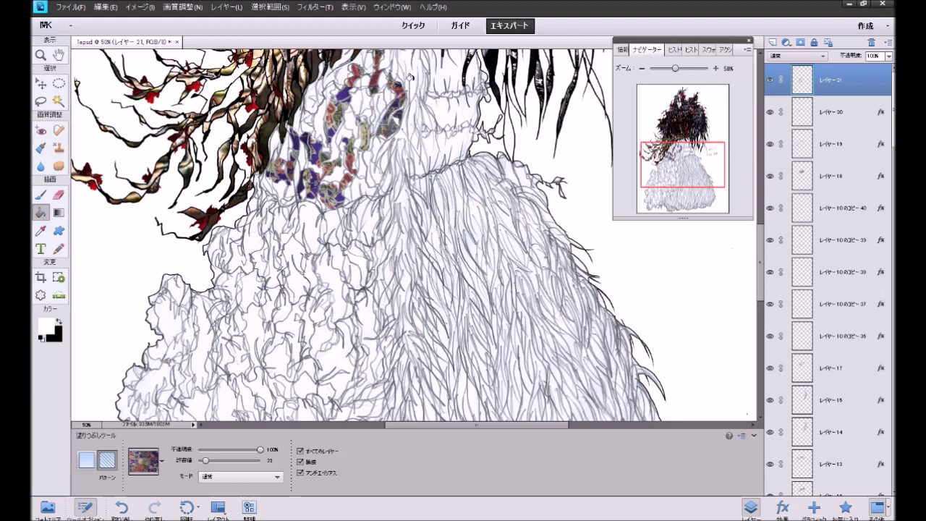
pyautogui.click(377, 101)
pyautogui.click(390, 127)
pyautogui.click(381, 157)
pyautogui.click(374, 174)
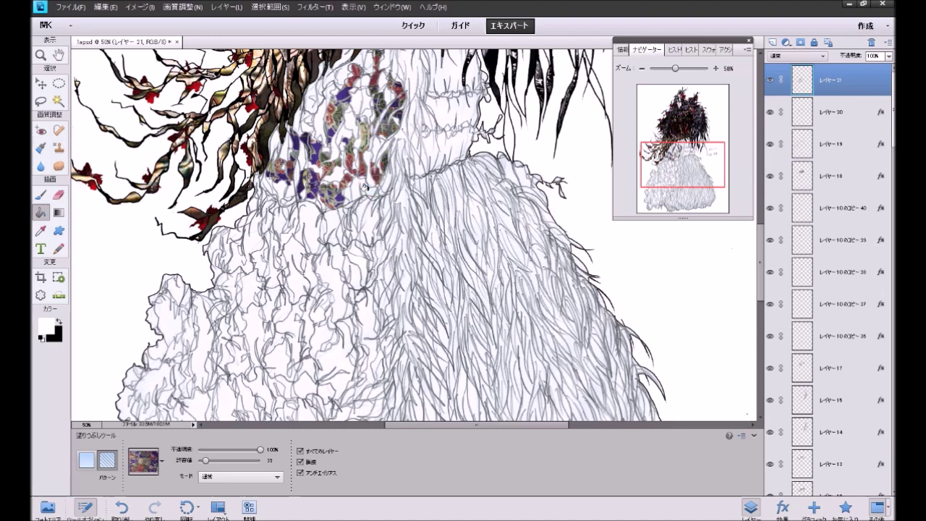
# Step: Fill the remaining gaps along the bottom, left edge and centre of the upper ruffle with the floral pattern
pyautogui.click(354, 186)
pyautogui.click(280, 136)
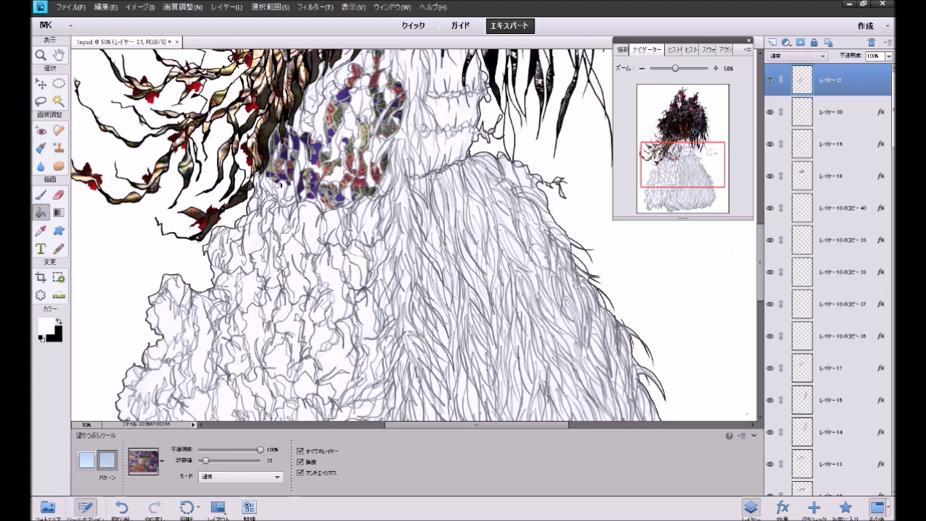
pyautogui.click(291, 219)
pyautogui.moveTo(671, 160); pyautogui.dragTo(669, 144)
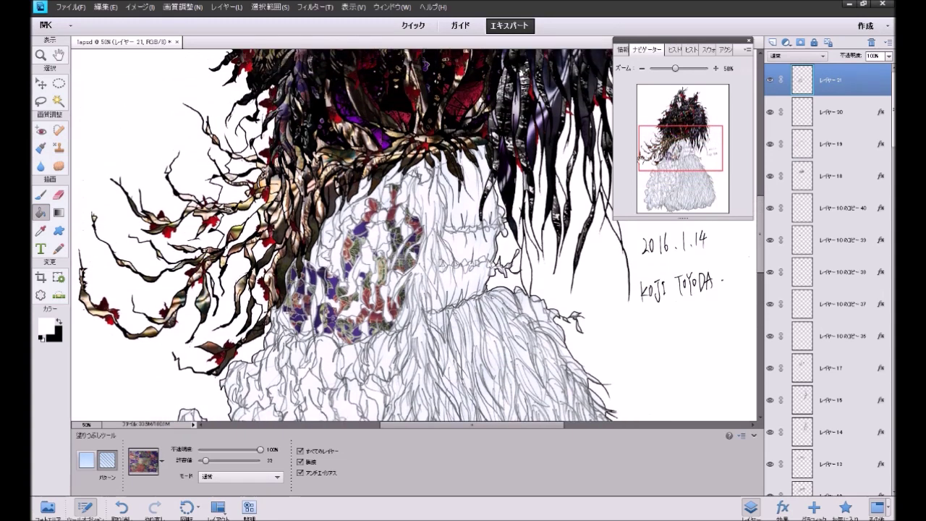
pyautogui.click(367, 254)
pyautogui.moveTo(664, 149); pyautogui.dragTo(651, 173)
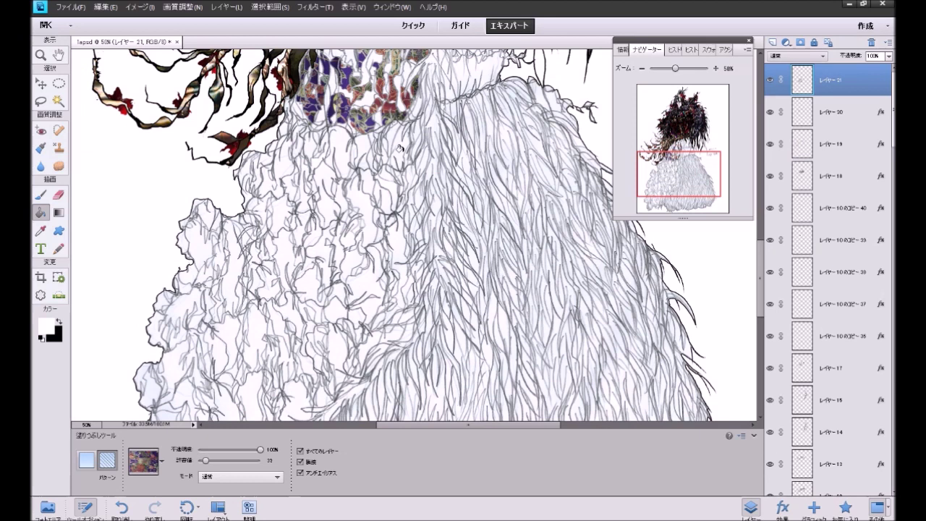
# Step: Fill a vertical column of pieces below the upper ruffle, along the feathered skirt's inner edge, with the floral pattern
pyautogui.click(387, 175)
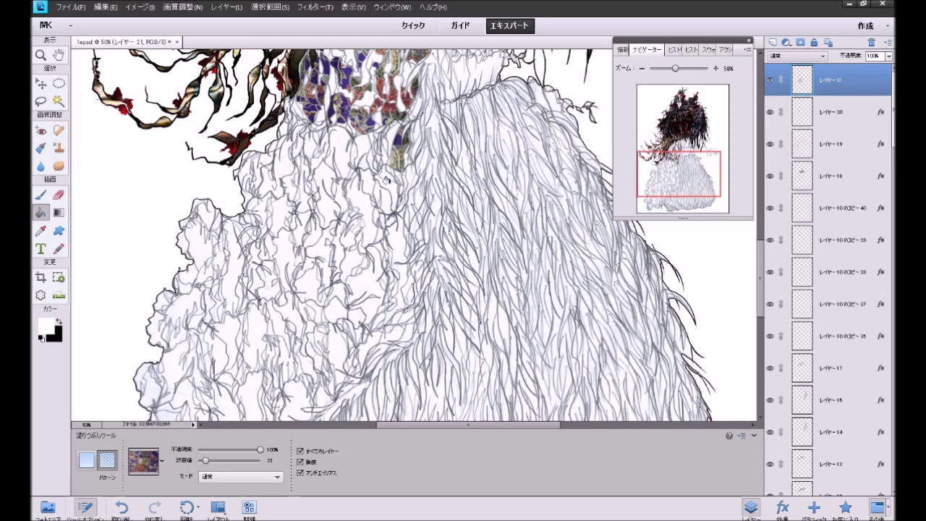
pyautogui.click(392, 203)
pyautogui.click(397, 239)
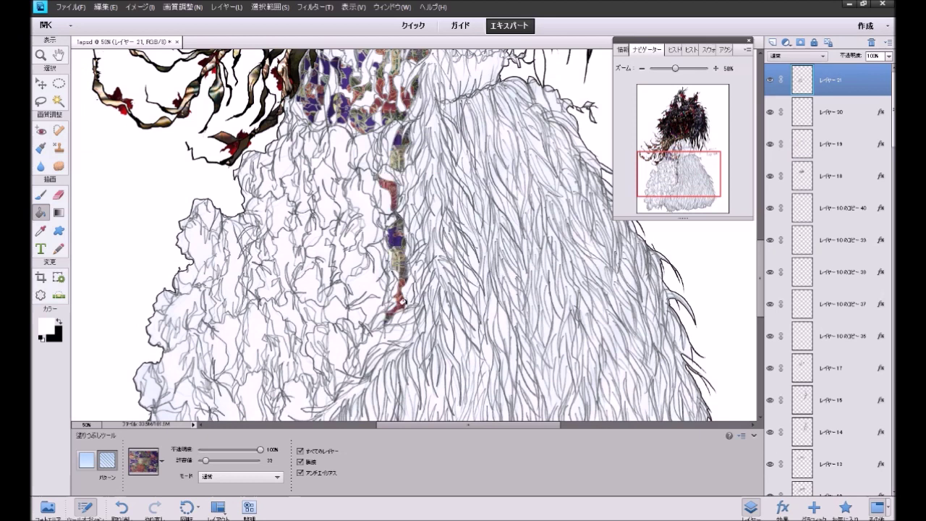
pyautogui.click(395, 332)
pyautogui.click(397, 316)
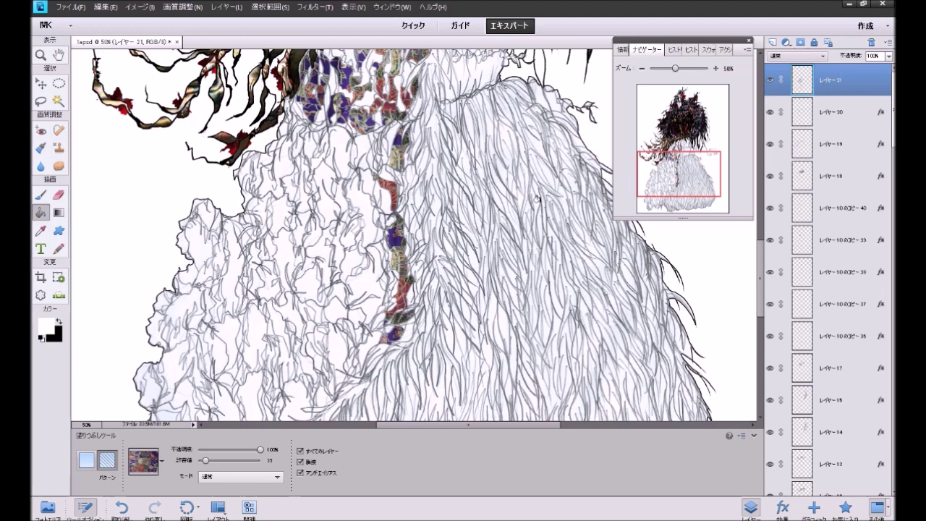
# Step: Add floral pattern fills to the lower ruffle's pieces along the diagonal border with the feathered skirt
pyautogui.moveTo(652, 166); pyautogui.dragTo(647, 195)
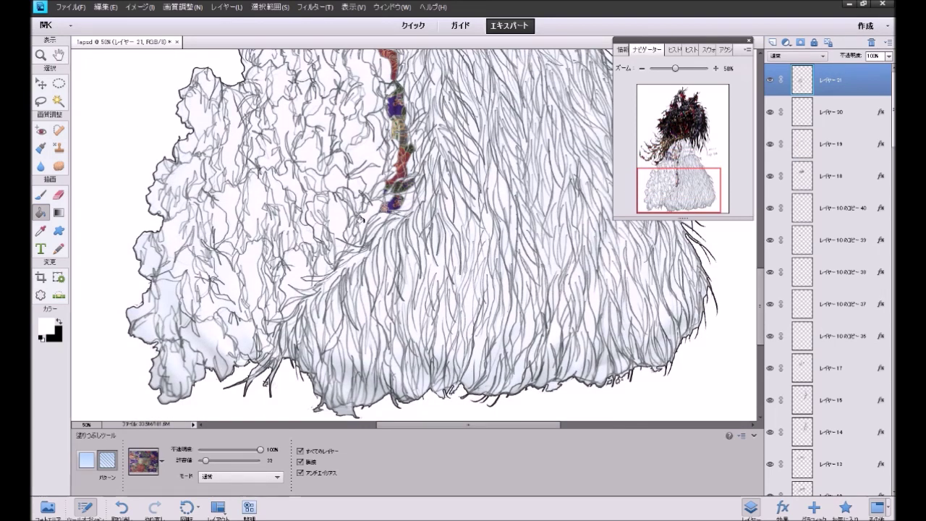
pyautogui.click(349, 231)
pyautogui.click(336, 230)
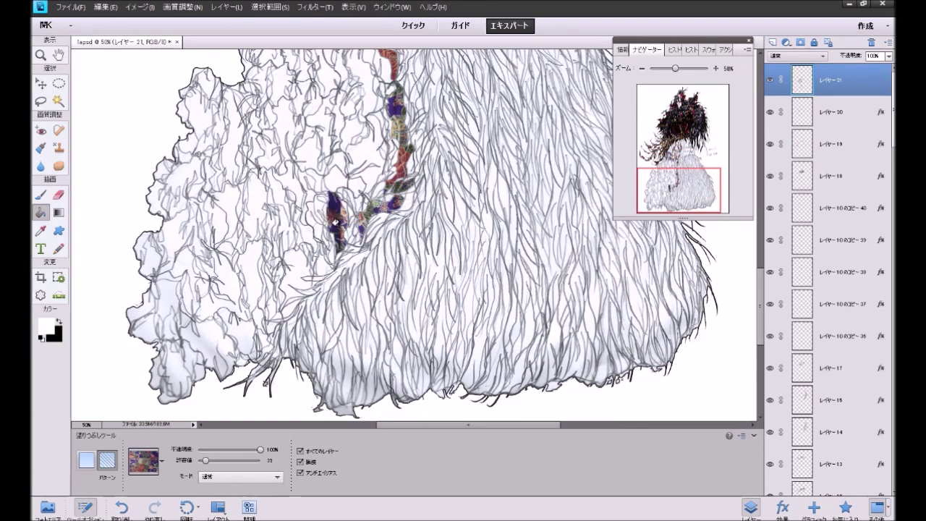
pyautogui.click(320, 260)
pyautogui.click(295, 281)
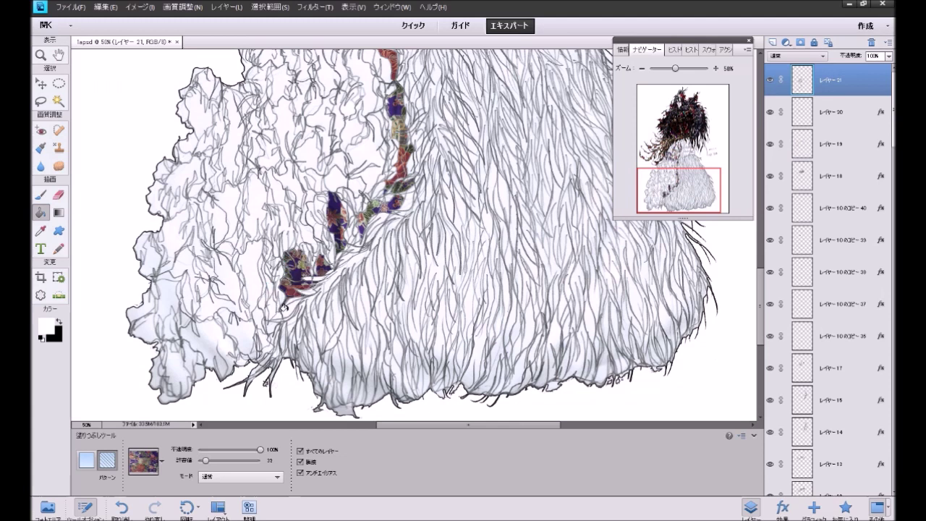
# Step: Fill the pieces along the lower ruffle's bottom hem with the floral pattern
pyautogui.click(270, 326)
pyautogui.click(226, 342)
pyautogui.click(220, 348)
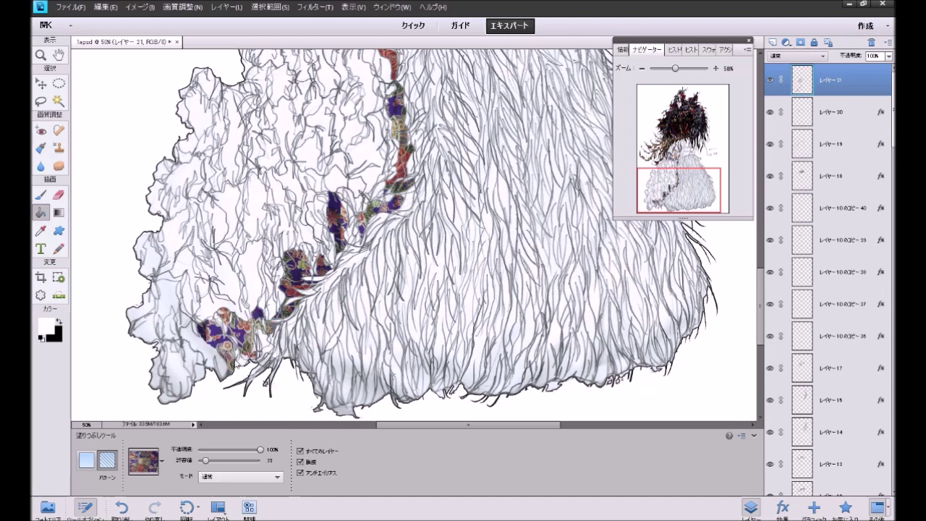
pyautogui.click(191, 340)
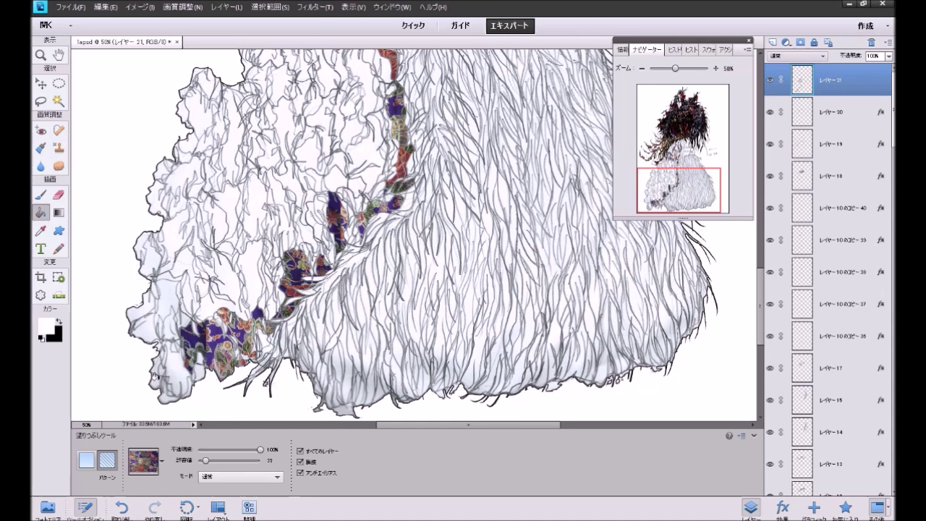
# Step: Fill the pieces up the lower ruffle's bottom-left corner and outer edge with the floral pattern, undoing the last large fill
pyautogui.click(157, 366)
pyautogui.click(162, 395)
pyautogui.click(172, 291)
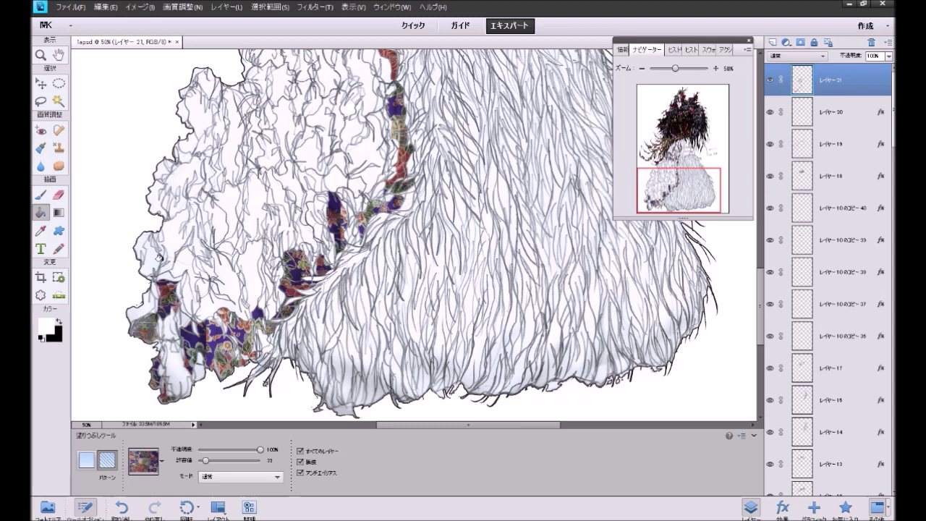
pyautogui.click(151, 255)
pyautogui.click(187, 265)
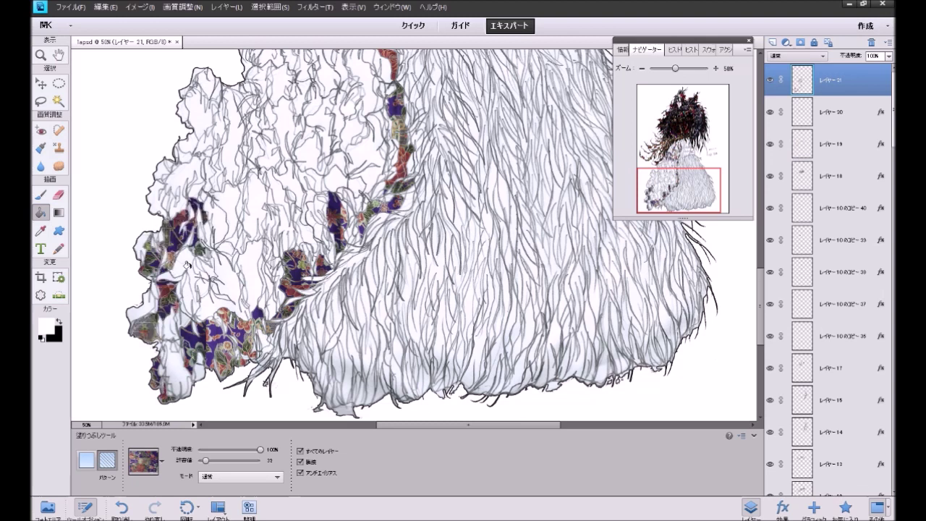
pyautogui.click(197, 265)
pyautogui.click(226, 280)
pyautogui.hotkey('ctrl', 'z')
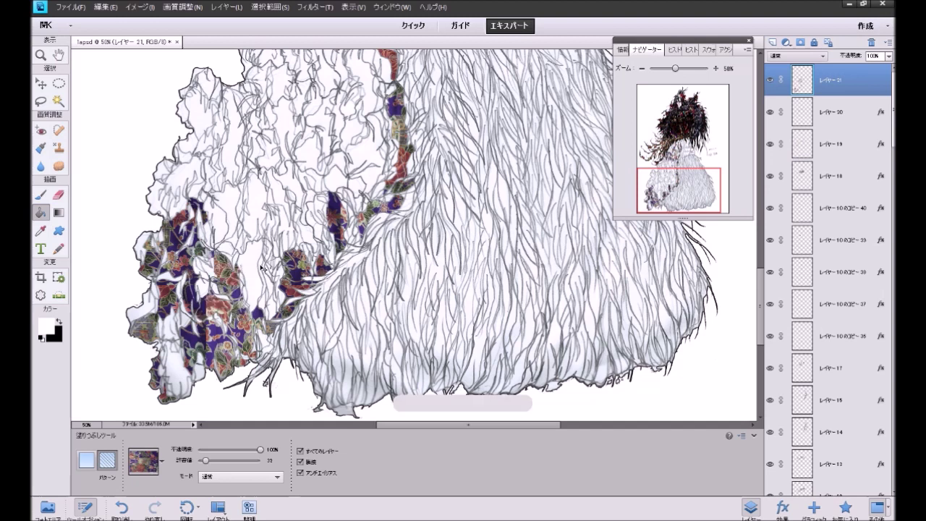
# Step: Fill the long central-left strip and the outer-left lobes of the lower ruffle with the floral pattern
pyautogui.click(254, 206)
pyautogui.click(225, 187)
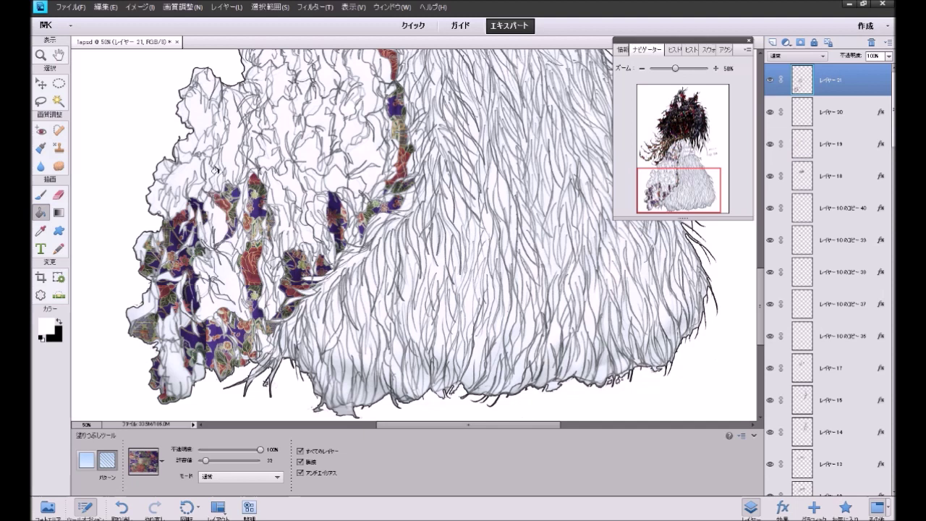
pyautogui.click(190, 171)
pyautogui.click(222, 133)
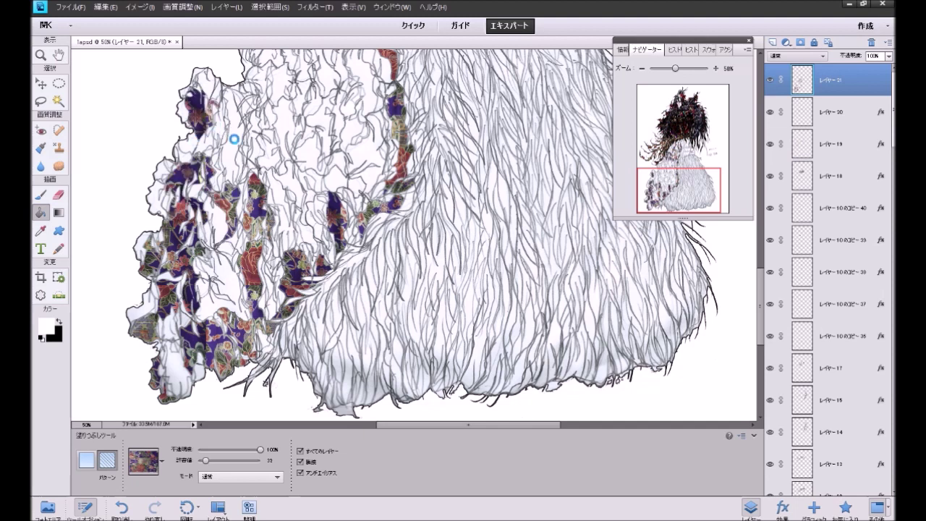
# Step: Add floral pattern fills to scattered pieces across the middle of the lower ruffle
pyautogui.click(232, 137)
pyautogui.click(267, 148)
pyautogui.click(297, 144)
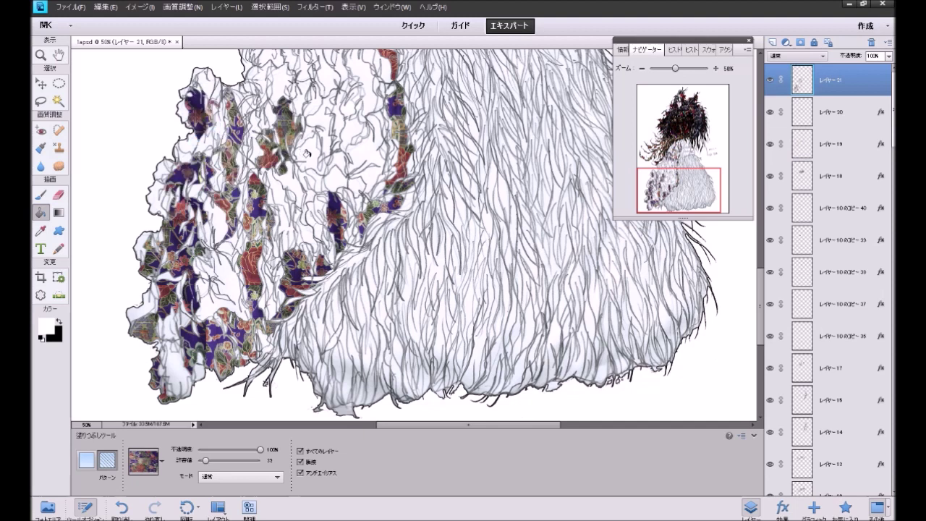
pyautogui.click(305, 154)
pyautogui.click(279, 196)
pyautogui.click(305, 216)
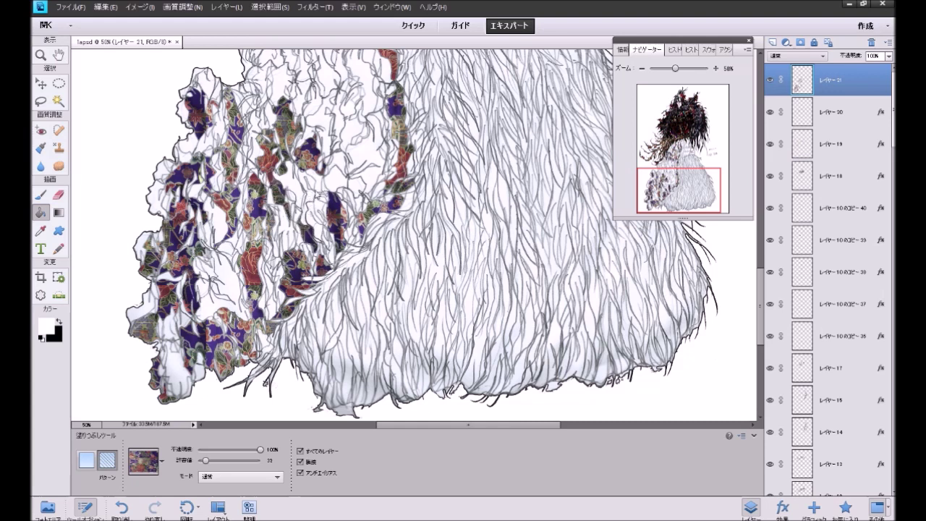
# Step: Fill the narrow pieces between the ruffle's centre and its right-hand column with the floral pattern, undoing an unwanted fill
pyautogui.click(308, 192)
pyautogui.click(319, 201)
pyautogui.click(339, 176)
pyautogui.click(354, 181)
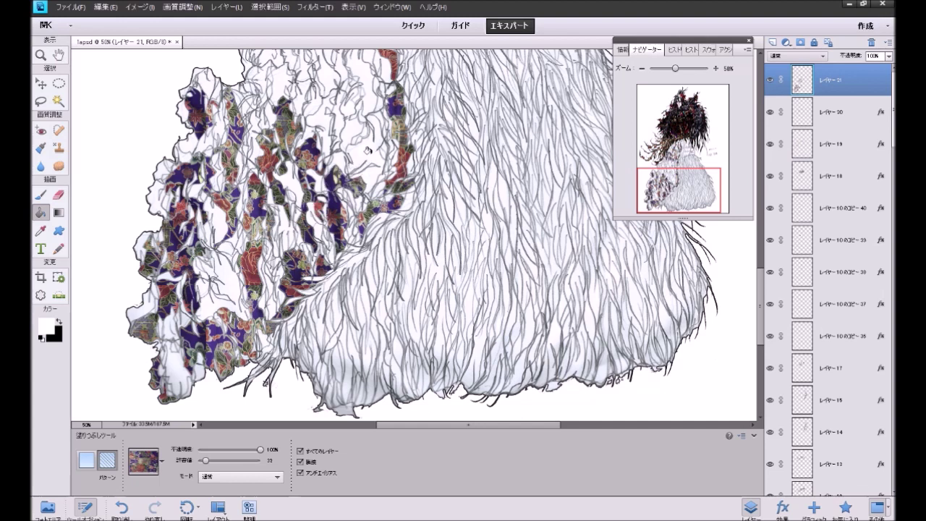
pyautogui.hotkey('ctrl', 'z')
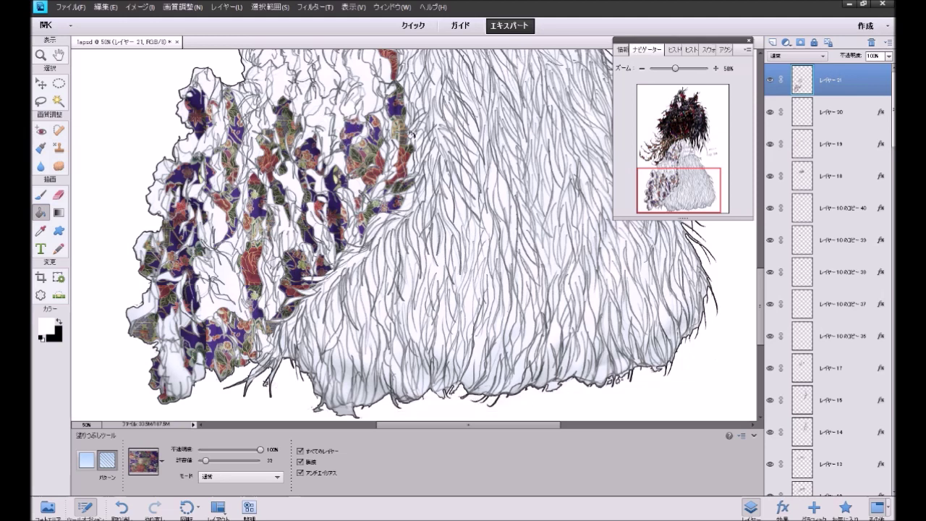
# Step: Fill the upper-centre pieces of the lower ruffle with the floral pattern, undoing the fill above its left-centre section
pyautogui.moveTo(659, 190); pyautogui.dragTo(651, 163)
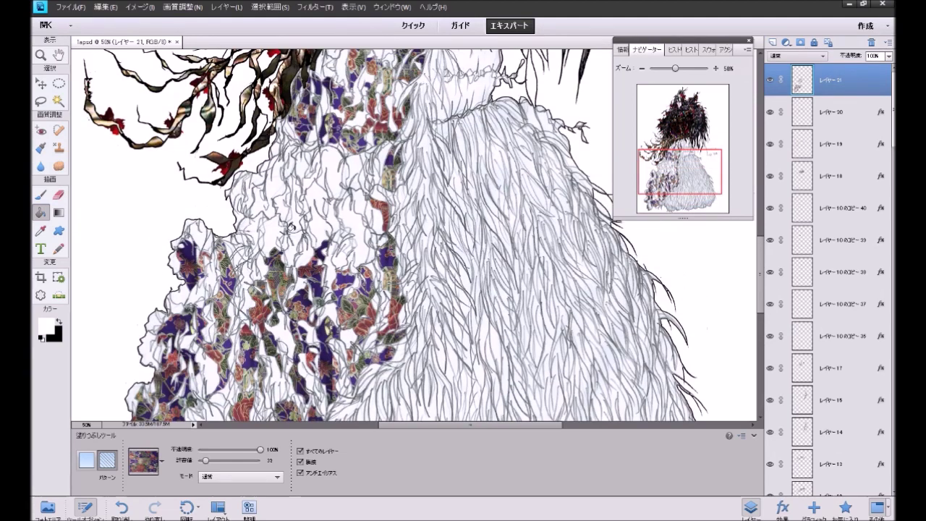
pyautogui.click(275, 226)
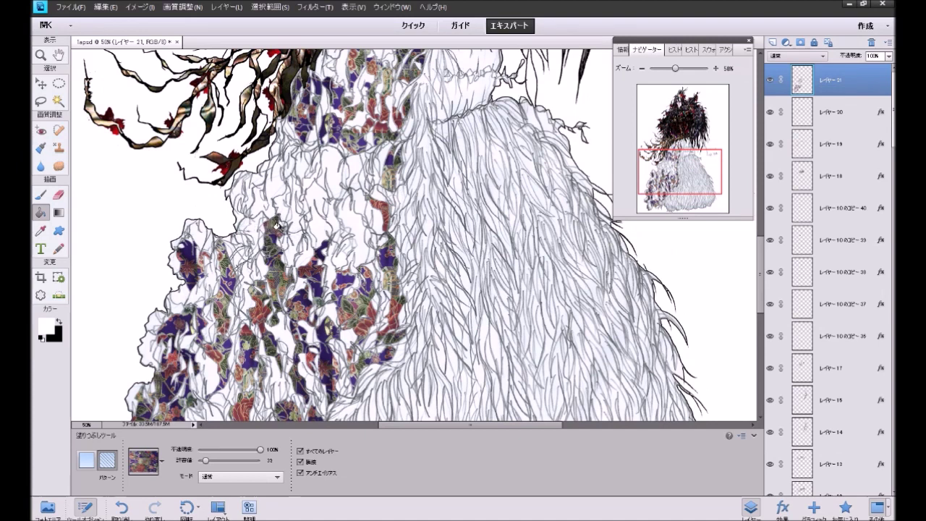
pyautogui.hotkey('ctrl', 'z')
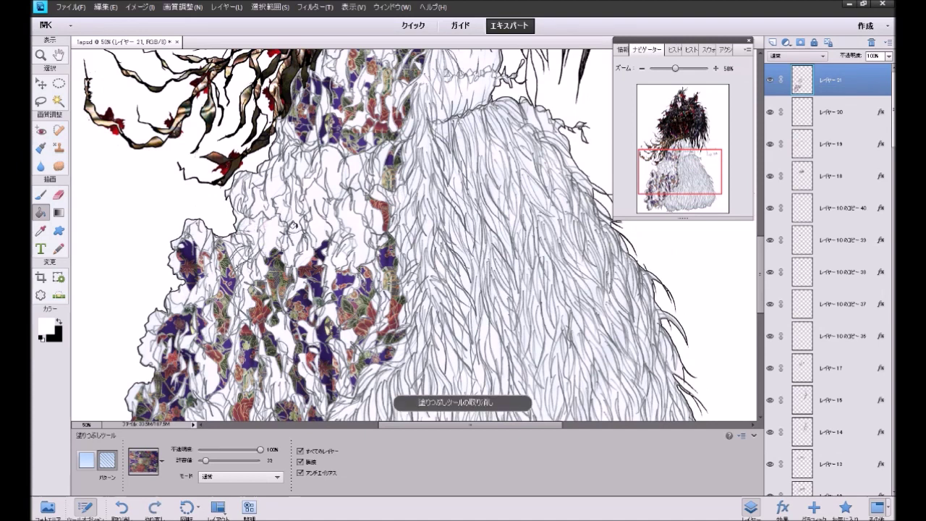
pyautogui.click(329, 217)
pyautogui.click(357, 223)
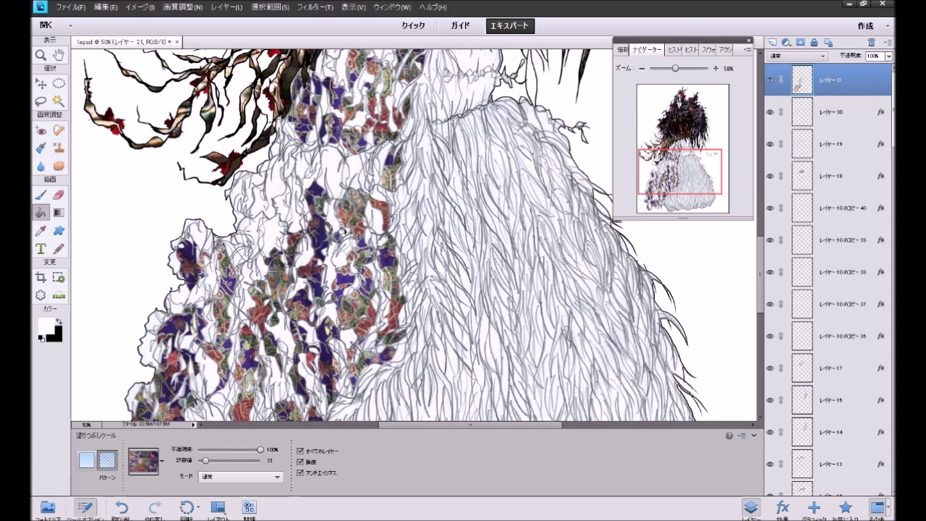
pyautogui.click(332, 170)
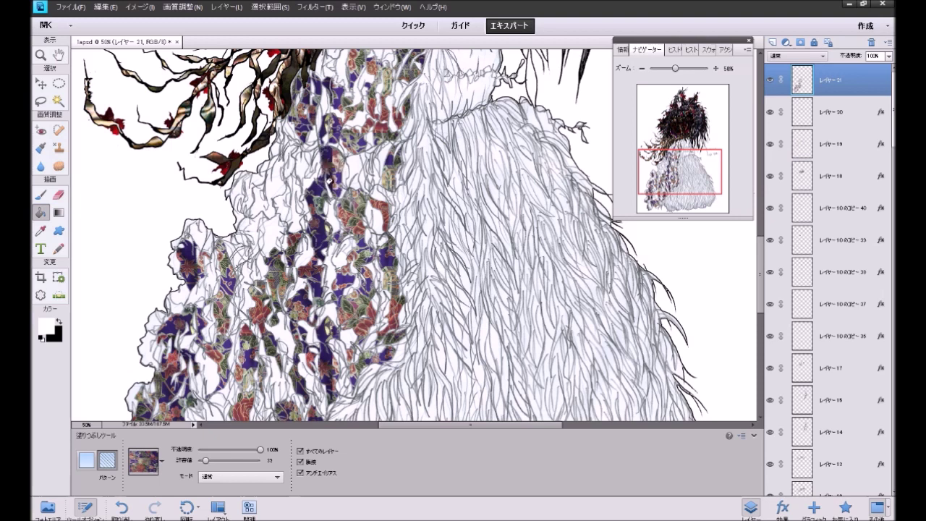
# Step: Fill the pieces down the lower ruffle's outer-left edge, from below the branch tip to the side lobes, with the floral pattern
pyautogui.click(258, 196)
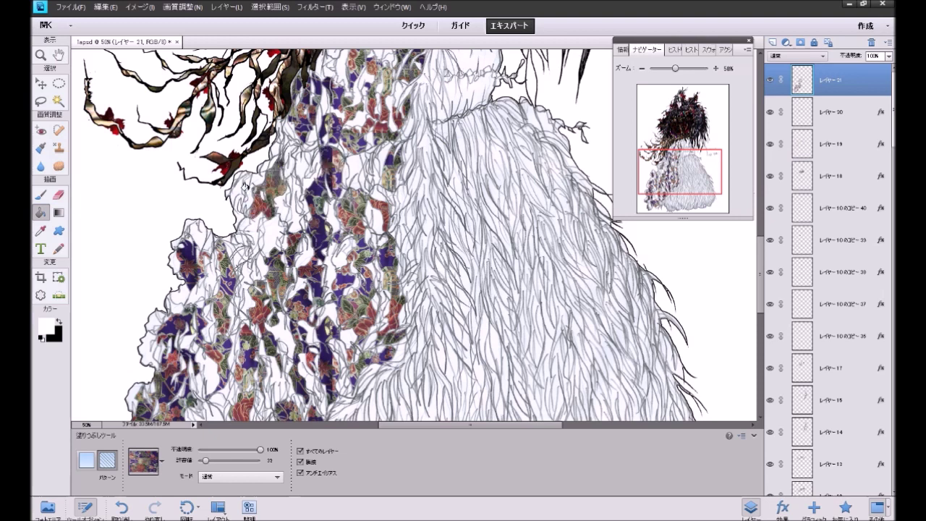
pyautogui.click(237, 196)
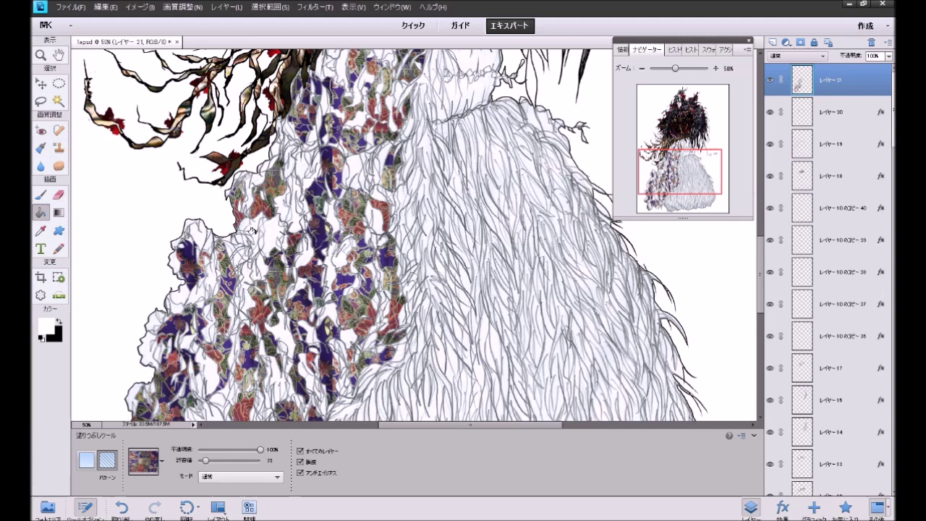
pyautogui.click(249, 236)
pyautogui.click(208, 275)
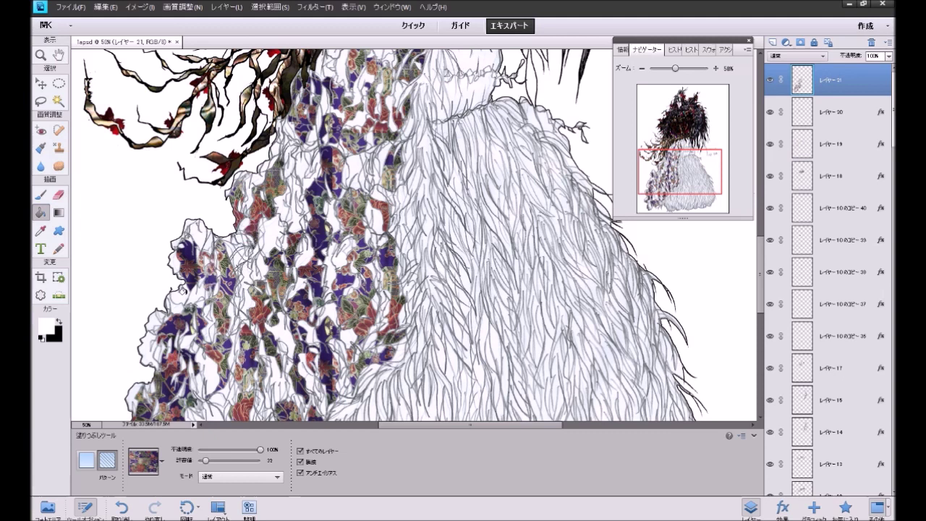
pyautogui.click(151, 322)
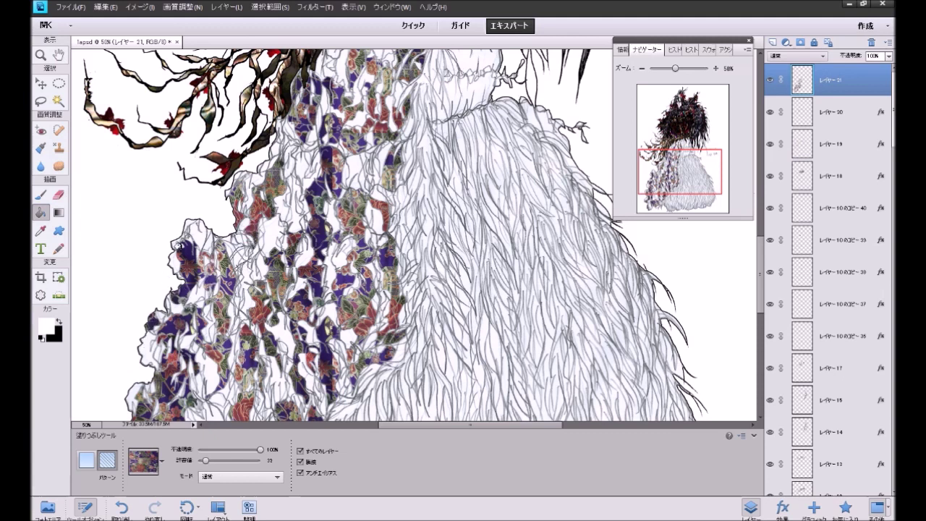
pyautogui.click(196, 232)
# Step: Fill the remaining gaps directly beneath the upper ruffle with the floral pattern
pyautogui.click(278, 140)
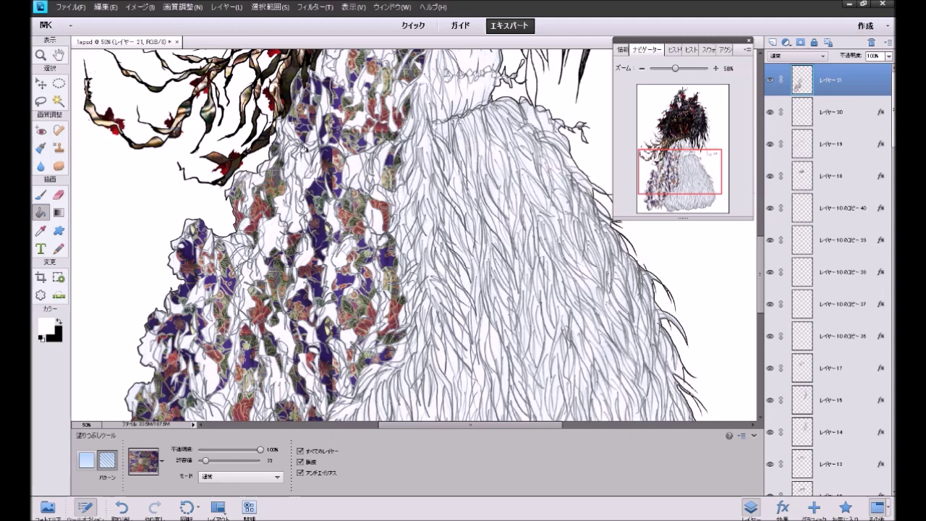
pyautogui.click(301, 164)
pyautogui.click(310, 175)
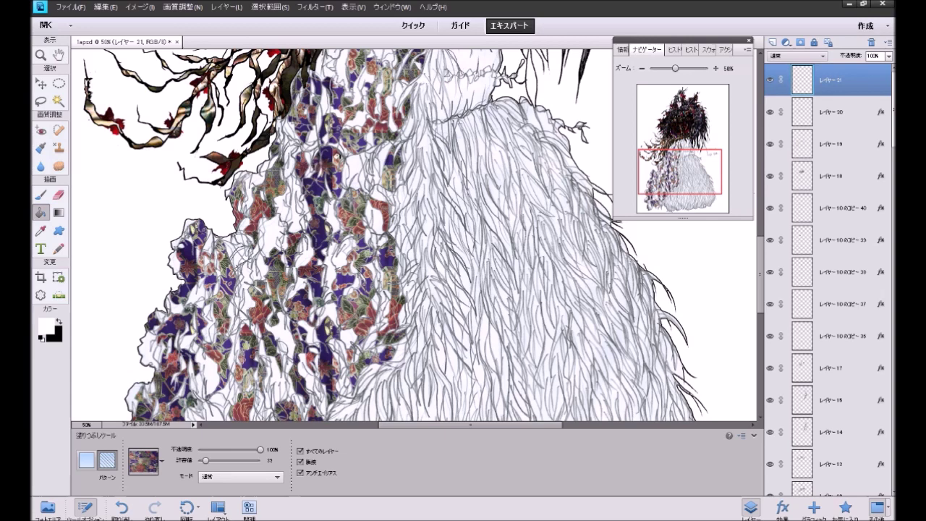
pyautogui.click(356, 173)
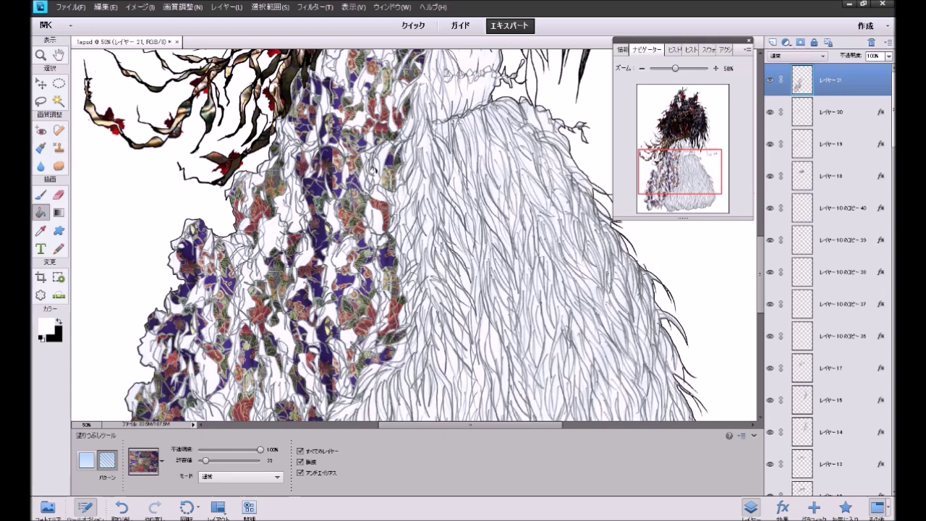
# Step: Add a floral fill to the gap near the lower ruffle's bottom edge beside the feathers, and undo the last unwanted fill
pyautogui.moveTo(664, 167); pyautogui.dragTo(676, 192)
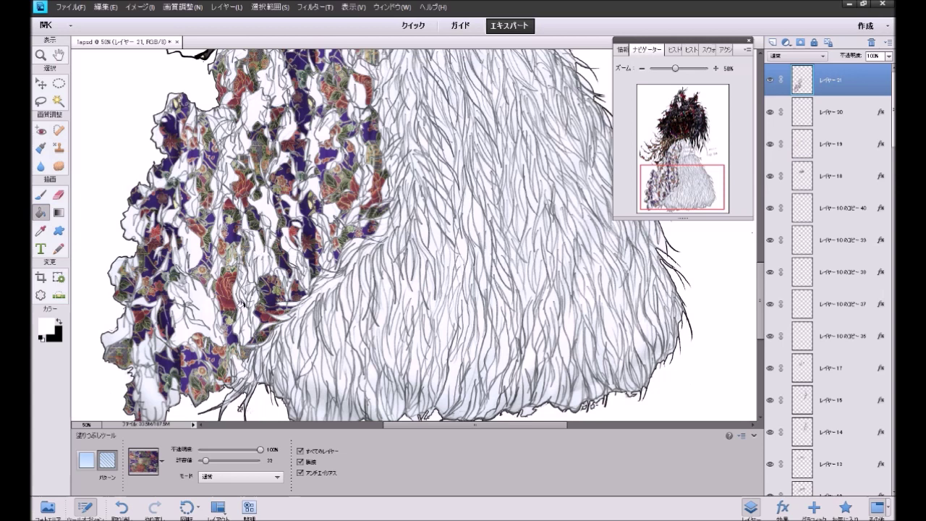
pyautogui.click(245, 329)
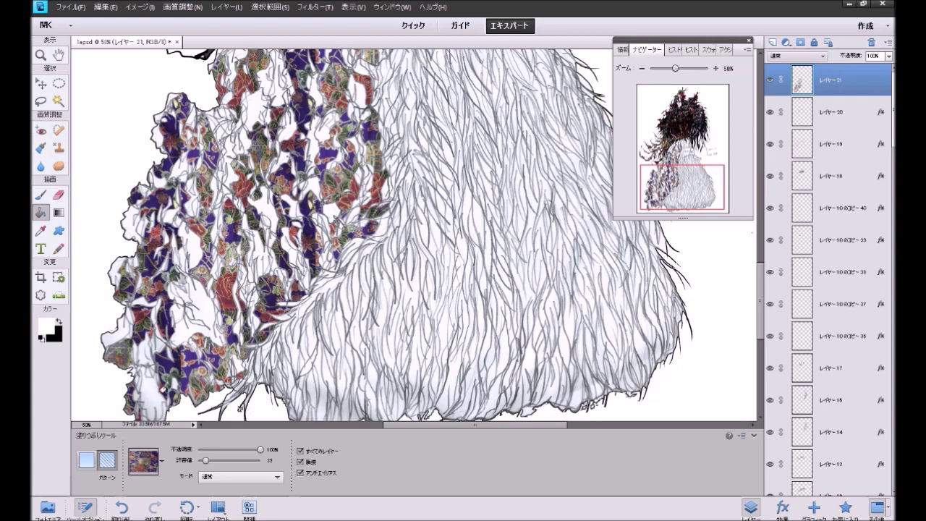
pyautogui.hotkey('ctrl', 'z')
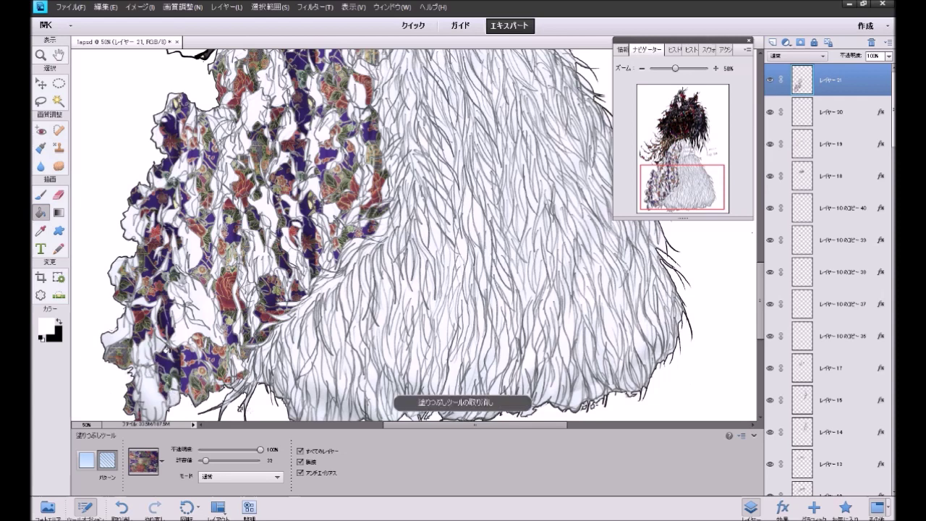
# Step: Apply the favourite shadow style 低い to the floral pattern fills on レイヤー 21
pyautogui.moveTo(680, 189)
pyautogui.mouseDown()
pyautogui.moveTo(686, 152)
pyautogui.moveTo(690, 185)
pyautogui.mouseUp()
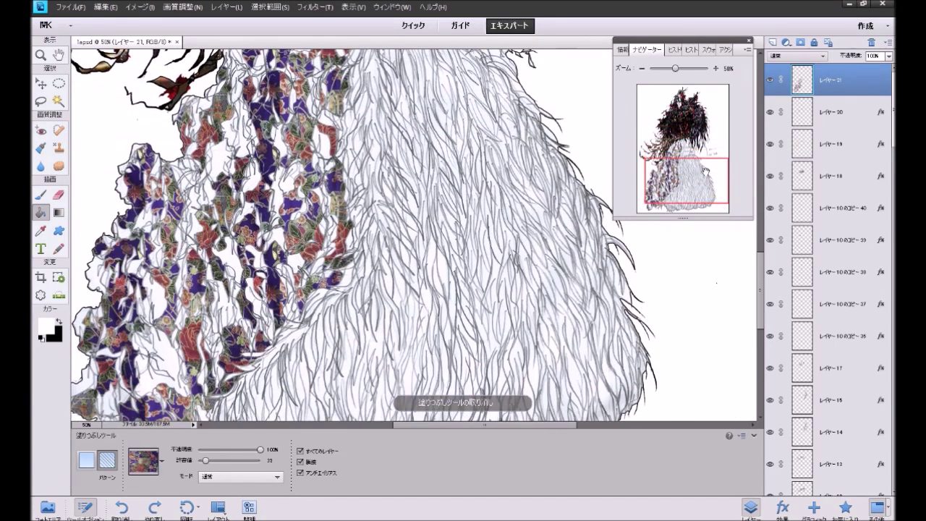
pyautogui.click(844, 506)
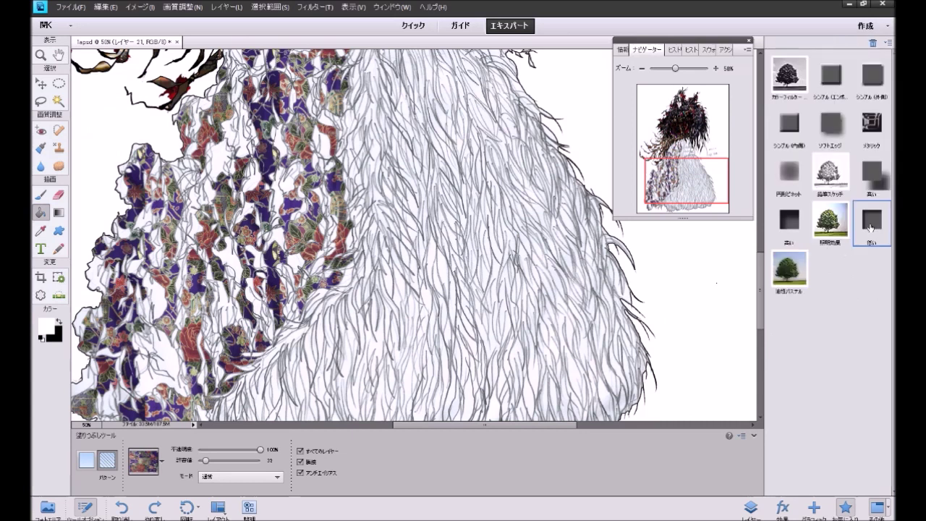
pyautogui.click(870, 228)
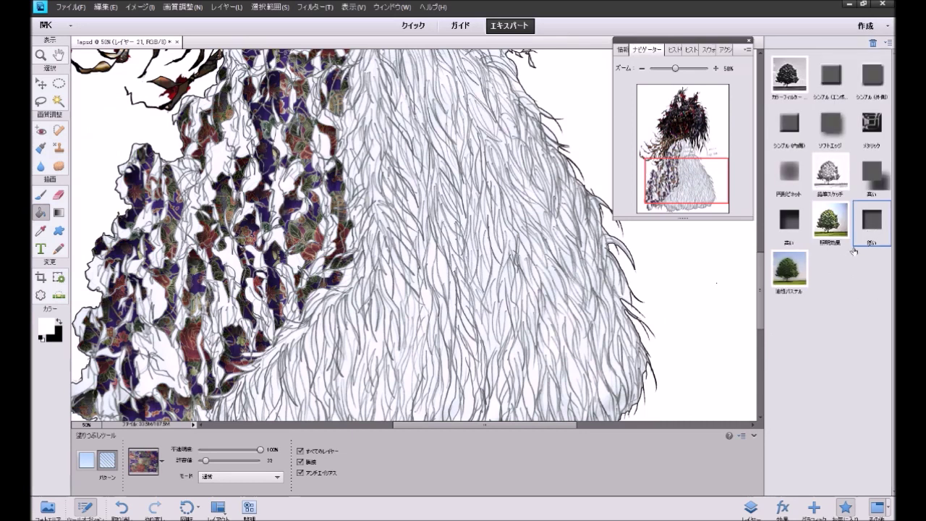
# Step: Undo the 低い shadow style on レイヤー 21 and add a new empty layer above it
pyautogui.click(751, 508)
pyautogui.click(772, 43)
pyautogui.moveTo(701, 156)
pyautogui.mouseDown()
pyautogui.moveTo(692, 163)
pyautogui.moveTo(680, 126)
pyautogui.moveTo(686, 181)
pyautogui.mouseUp()
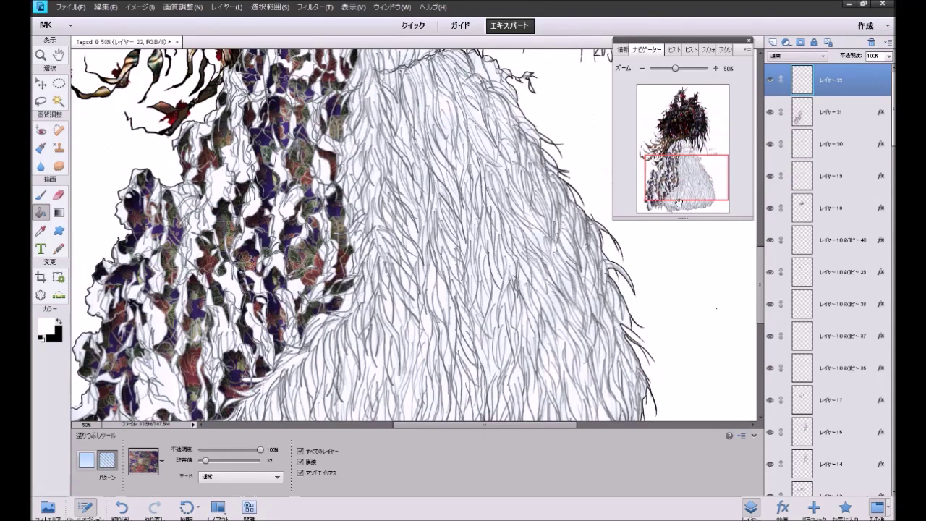
pyautogui.hotkey('ctrl', 'z')
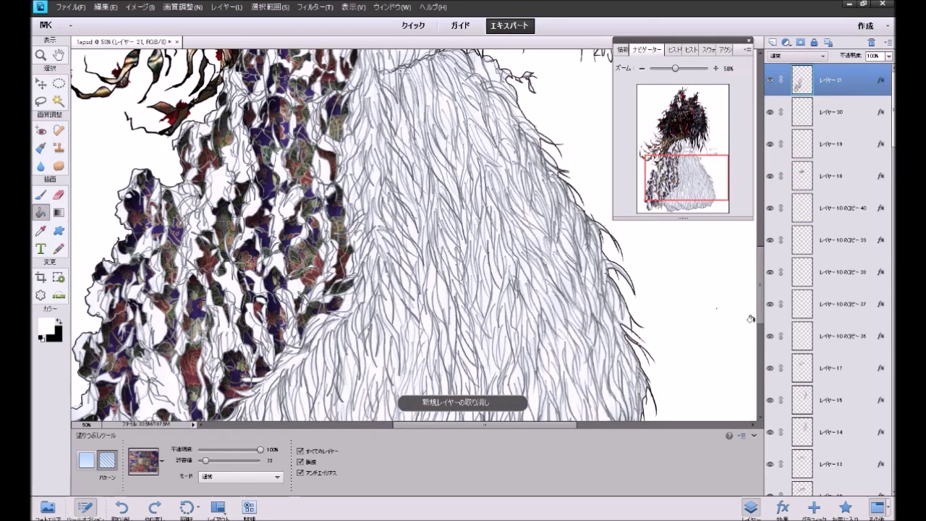
pyautogui.hotkey('ctrl', 'z')
pyautogui.click(773, 42)
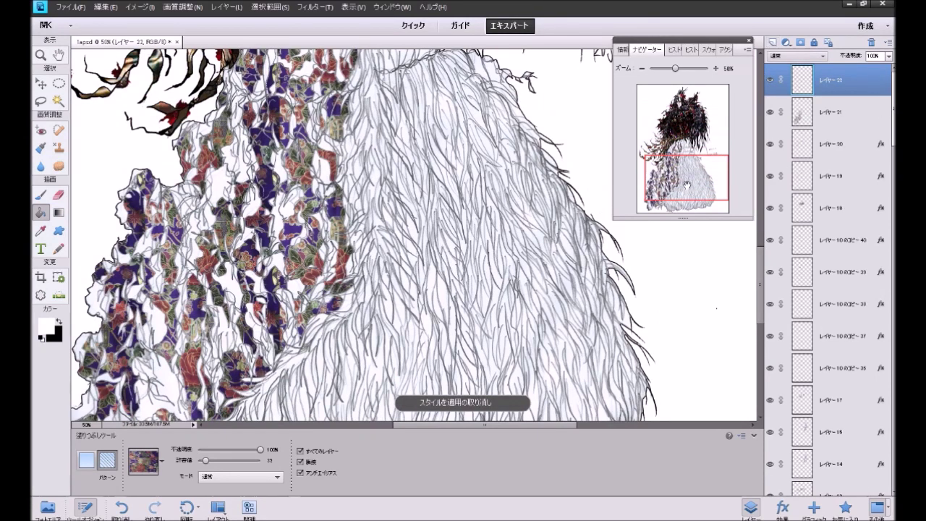
# Step: Fill white gaps in the middle of the lower ruffle and at its bottom tip with the floral pattern
pyautogui.moveTo(683, 183)
pyautogui.mouseDown()
pyautogui.moveTo(676, 125)
pyautogui.moveTo(673, 190)
pyautogui.mouseUp()
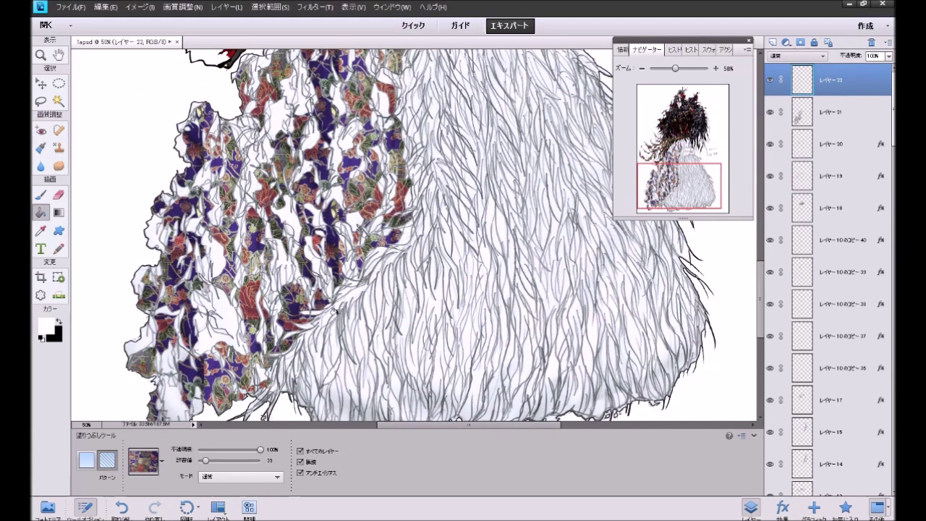
pyautogui.click(220, 340)
pyautogui.click(226, 311)
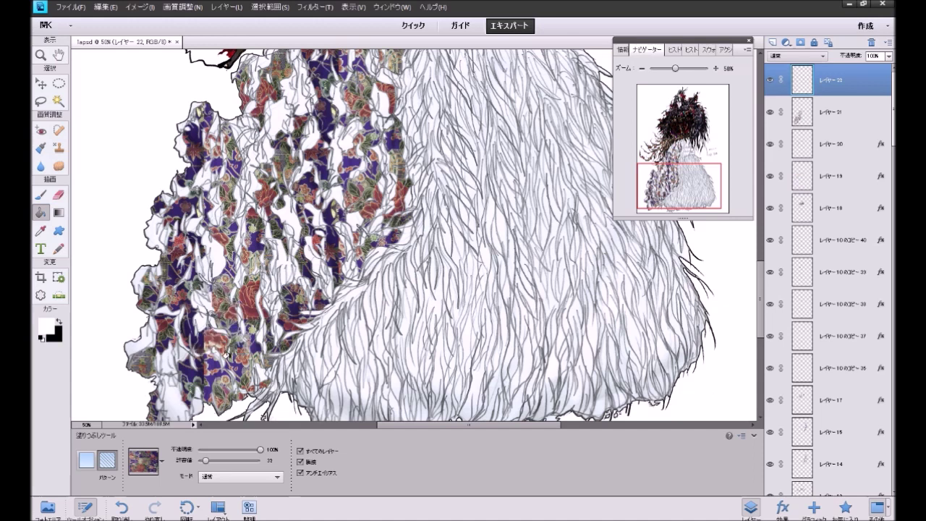
pyautogui.click(171, 400)
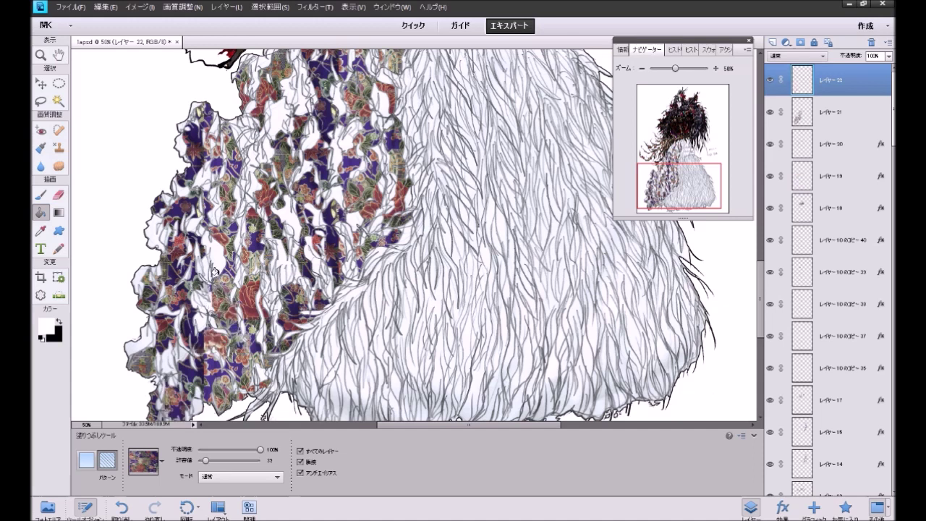
pyautogui.click(212, 253)
pyautogui.click(288, 230)
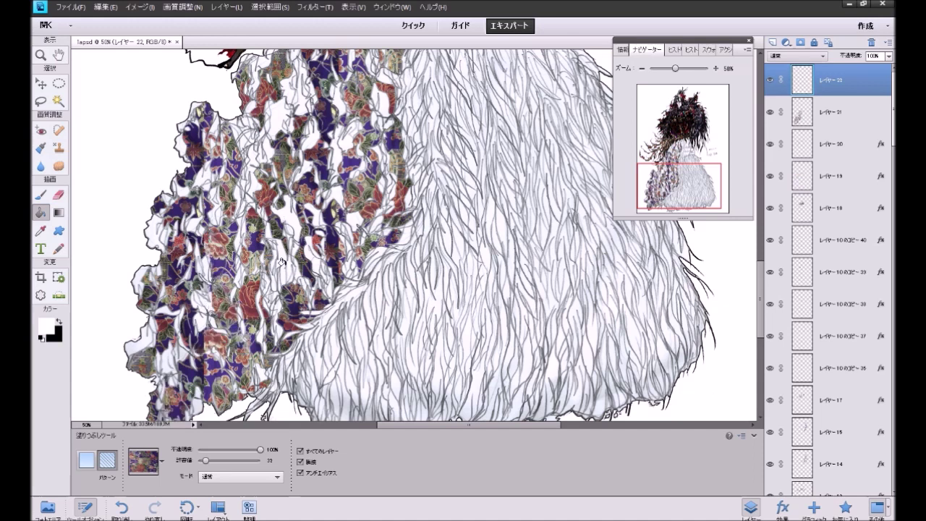
pyautogui.click(280, 260)
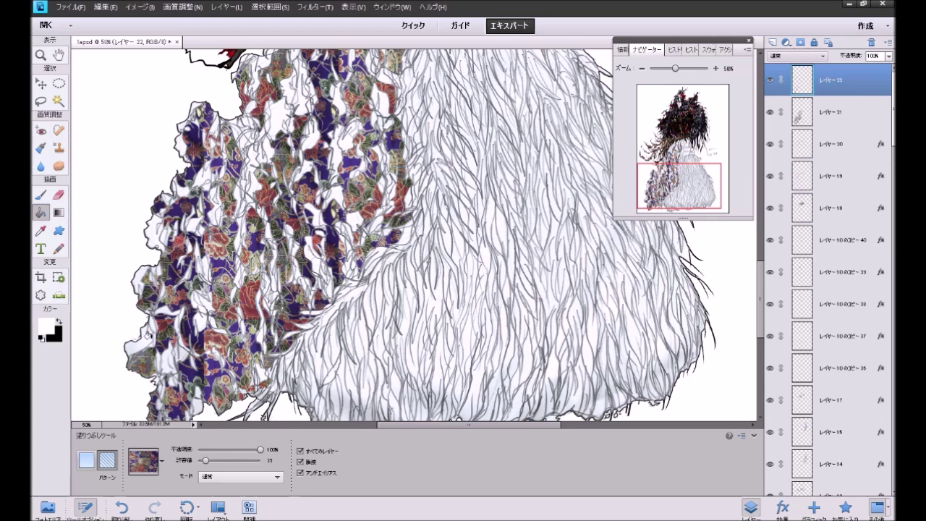
# Step: Fill the white lobes up the lower ruffle's outer-left edge, and the gaps just inside it, with the floral pattern
pyautogui.click(143, 337)
pyautogui.click(139, 279)
pyautogui.click(152, 236)
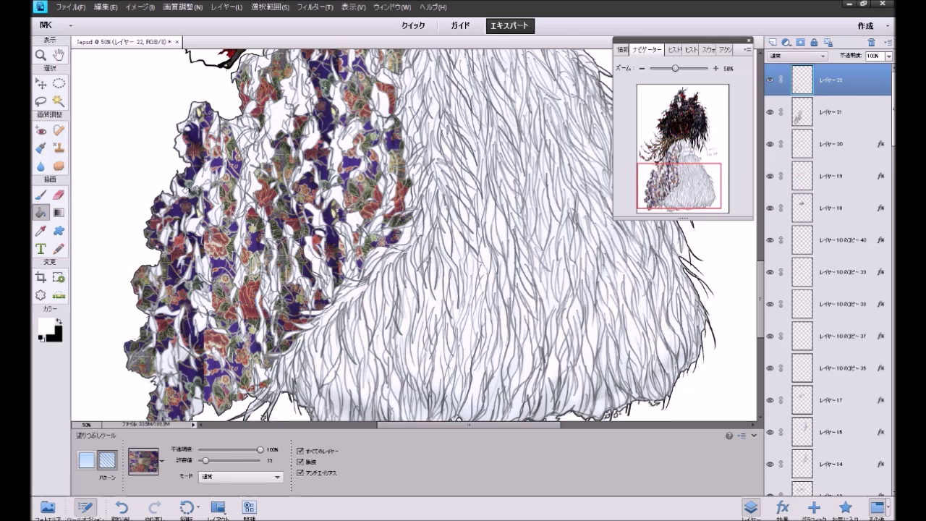
pyautogui.click(183, 180)
pyautogui.click(205, 172)
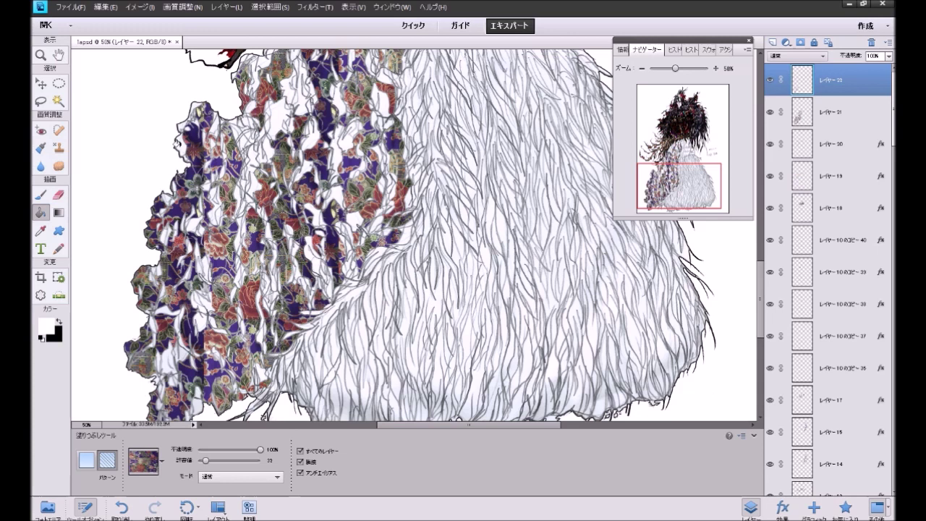
# Step: Fill gaps across the ruffle's upper-middle columns towards the feathers with the floral pattern, undoing the unwanted fill beside the feathers
pyautogui.click(267, 144)
pyautogui.click(278, 117)
pyautogui.click(300, 109)
pyautogui.click(337, 106)
pyautogui.click(335, 155)
pyautogui.click(332, 192)
pyautogui.click(353, 219)
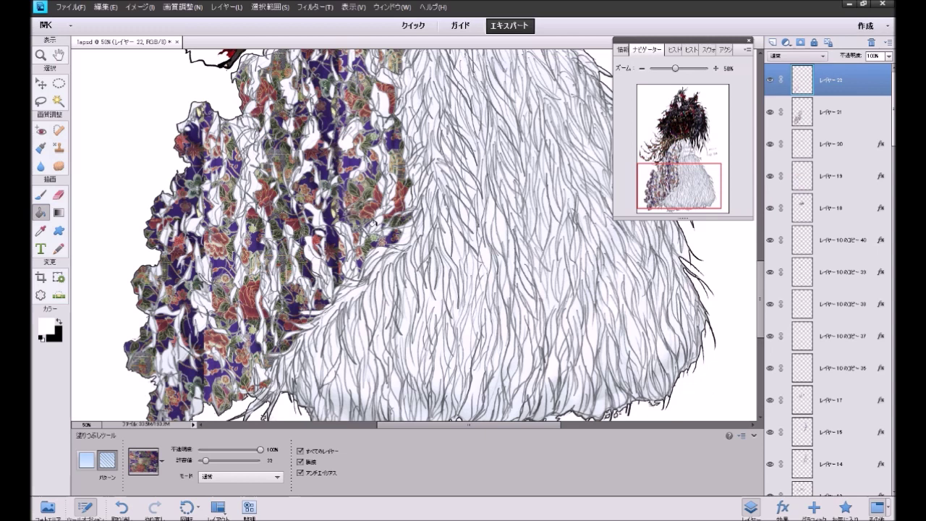
pyautogui.click(376, 222)
pyautogui.hotkey('ctrl', 'z')
pyautogui.click(377, 102)
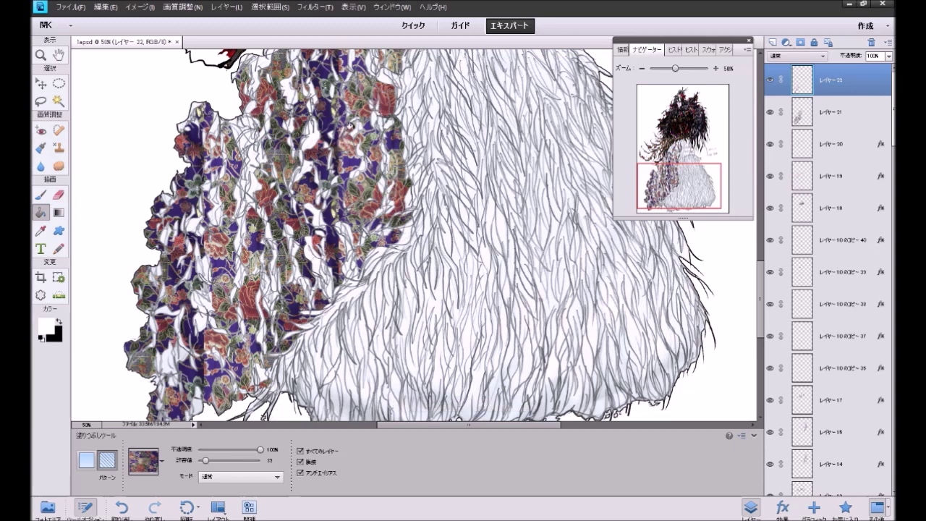
# Step: Fill the white gaps in the top part of the upper ruffle beneath the branches with the floral pattern
pyautogui.moveTo(673, 178); pyautogui.dragTo(673, 168)
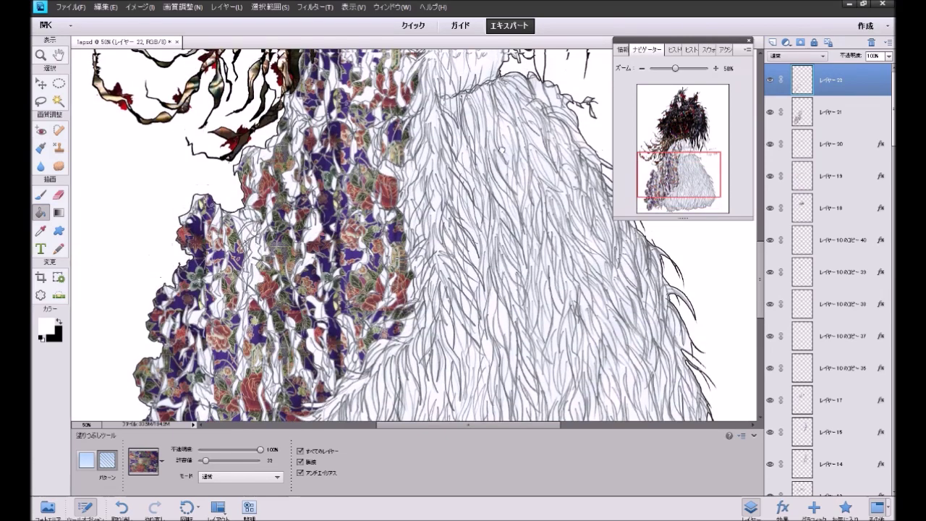
pyautogui.scroll(3, 378, 165)
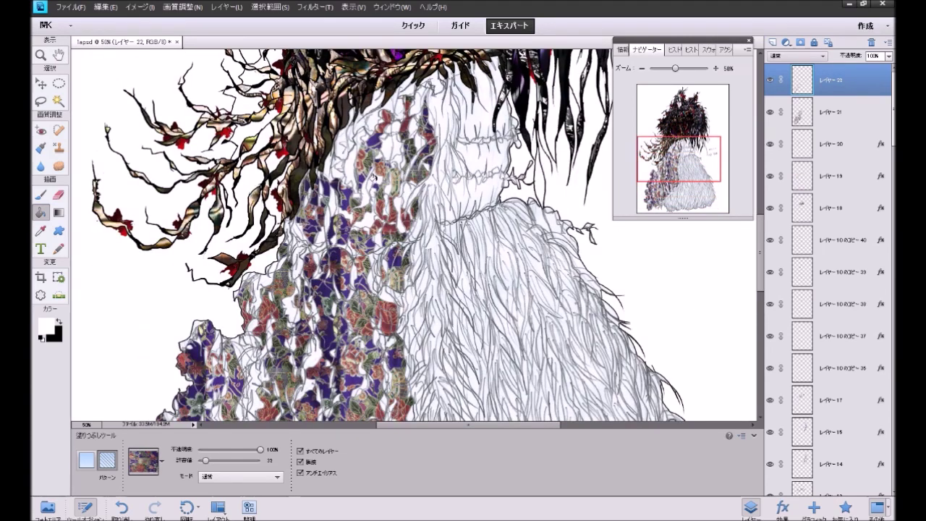
pyautogui.click(385, 145)
pyautogui.click(394, 142)
pyautogui.click(394, 125)
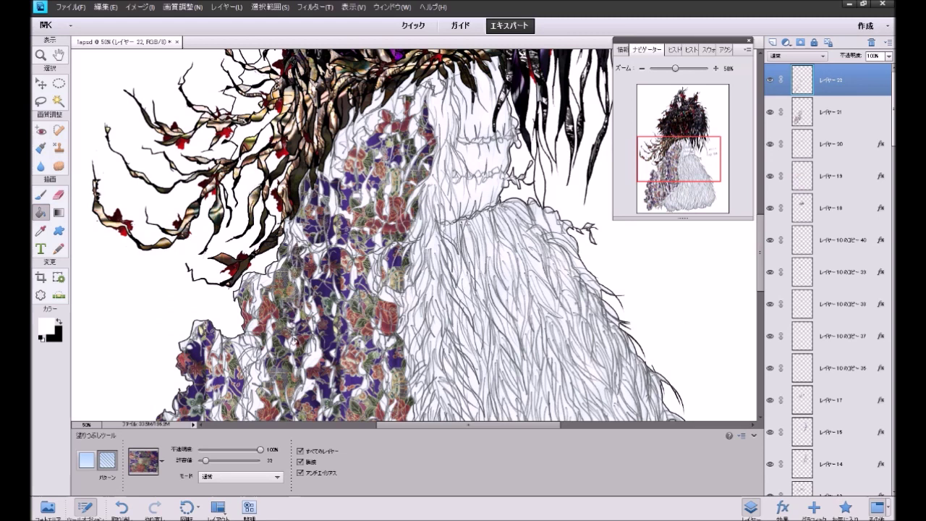
# Step: Fill the gaps up the ruffle's outer-left edge, from the side lobes past the red-leaf branch tip, with the floral pattern
pyautogui.click(299, 362)
pyautogui.click(252, 372)
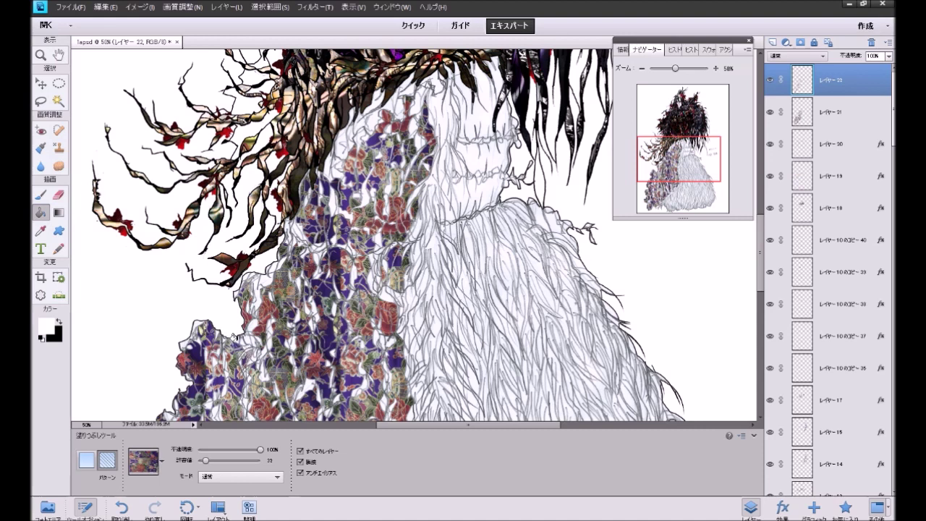
pyautogui.click(249, 322)
pyautogui.click(255, 298)
pyautogui.click(262, 277)
pyautogui.click(279, 260)
pyautogui.click(295, 233)
# Step: Fill the remaining inner and upper-left gaps of the upper ruffle with the floral pattern
pyautogui.click(378, 284)
pyautogui.click(369, 281)
pyautogui.click(375, 239)
pyautogui.click(359, 176)
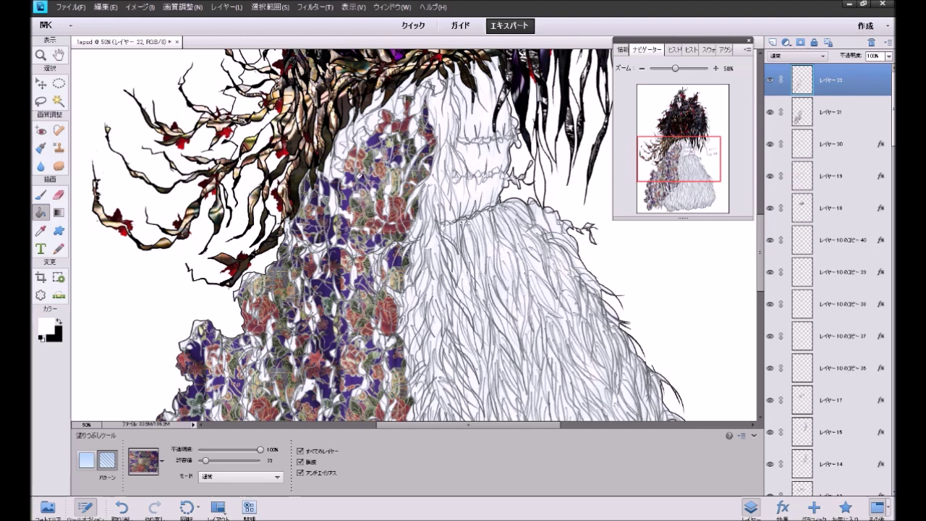
pyautogui.click(329, 199)
pyautogui.click(337, 168)
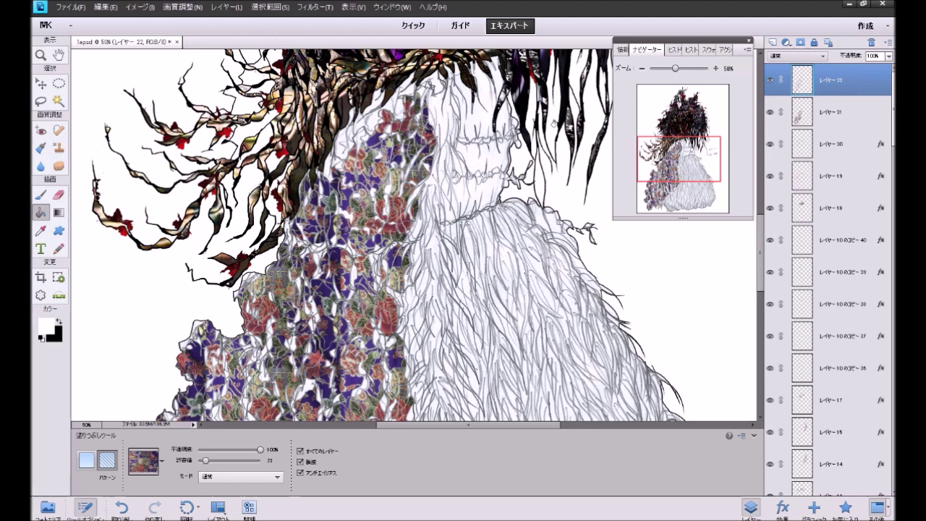
# Step: Fill the leftover white gaps in the lower ruffle's centre and beside the feathers with the floral pattern
pyautogui.moveTo(673, 167); pyautogui.dragTo(666, 189)
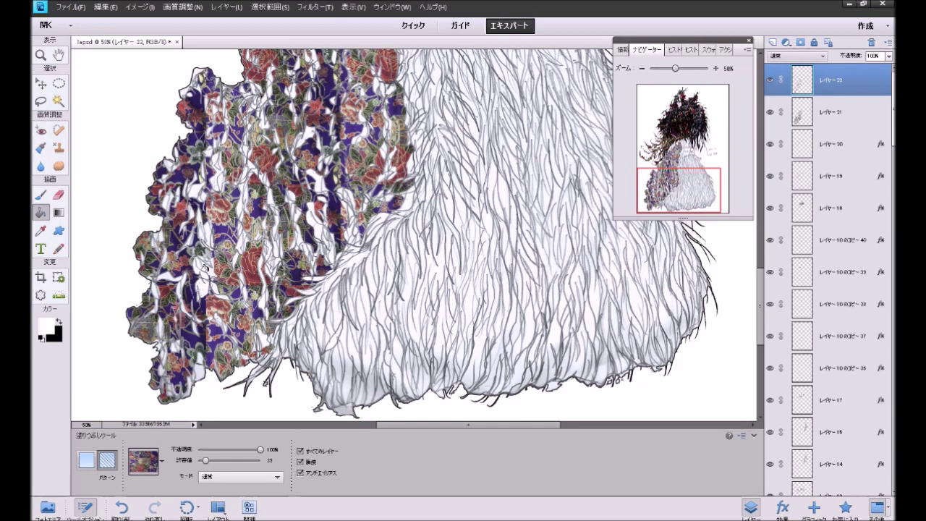
pyautogui.click(206, 267)
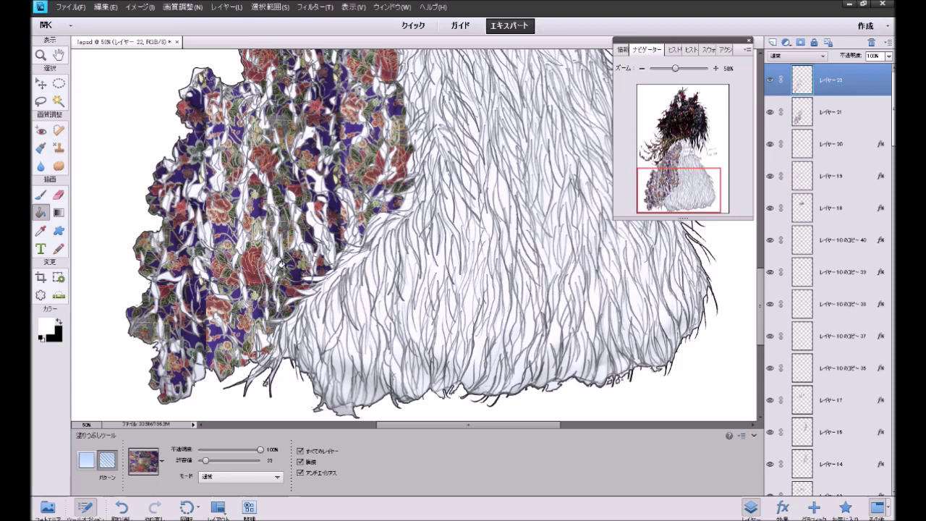
pyautogui.click(315, 228)
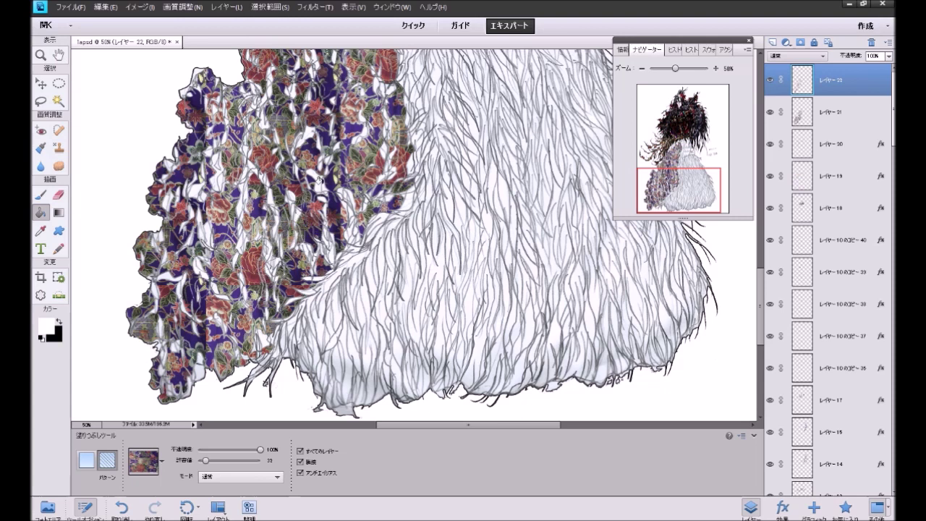
pyautogui.click(315, 182)
pyautogui.click(322, 200)
pyautogui.click(344, 232)
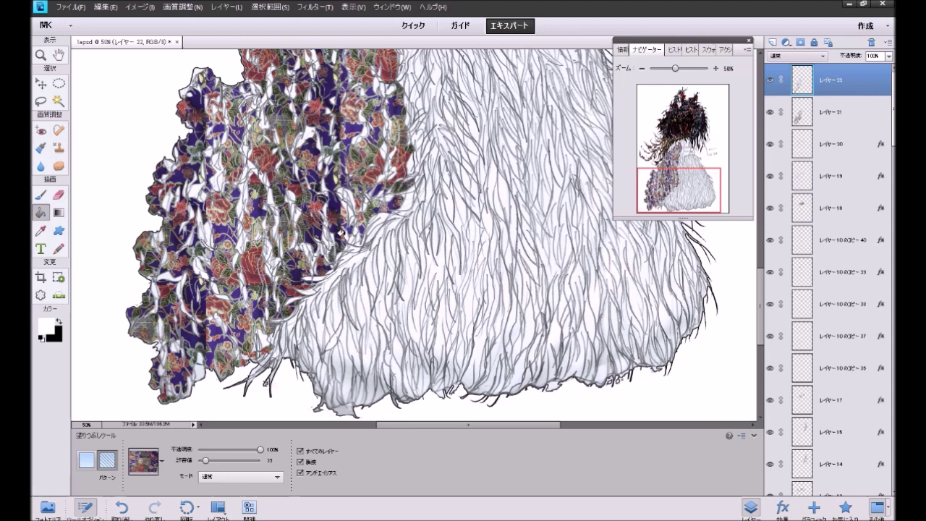
pyautogui.click(347, 193)
# Step: Fill the last small gaps higher up in the lower ruffle's centre and left columns with the floral pattern
pyautogui.click(306, 132)
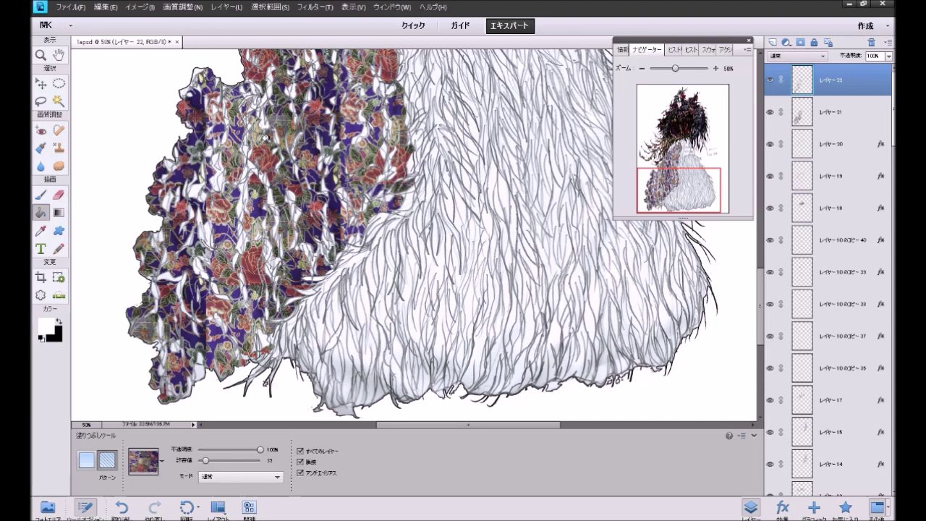
pyautogui.click(215, 176)
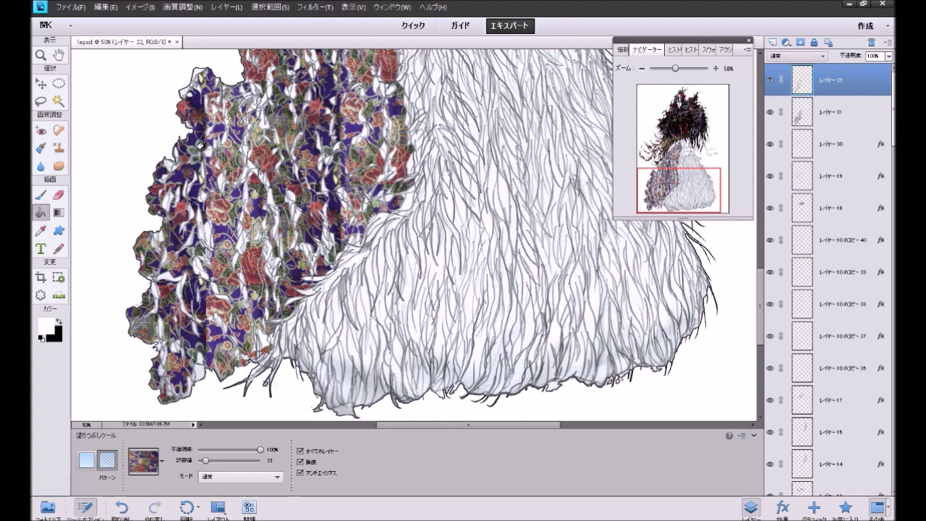
pyautogui.click(208, 151)
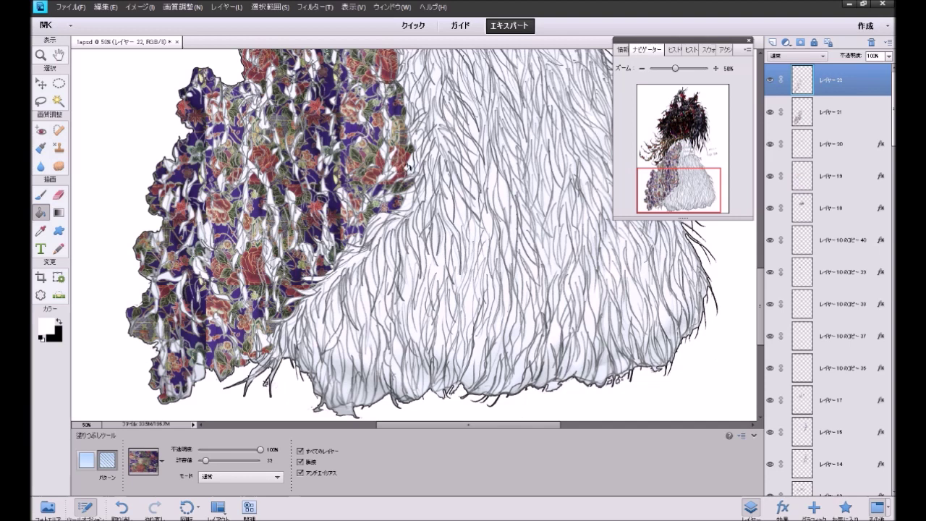
# Step: Apply the favourite shadow style 低い to the new floral fills on レイヤー 22
pyautogui.moveTo(657, 193)
pyautogui.mouseDown()
pyautogui.moveTo(661, 153)
pyautogui.moveTo(665, 175)
pyautogui.moveTo(683, 178)
pyautogui.mouseUp()
pyautogui.click(845, 507)
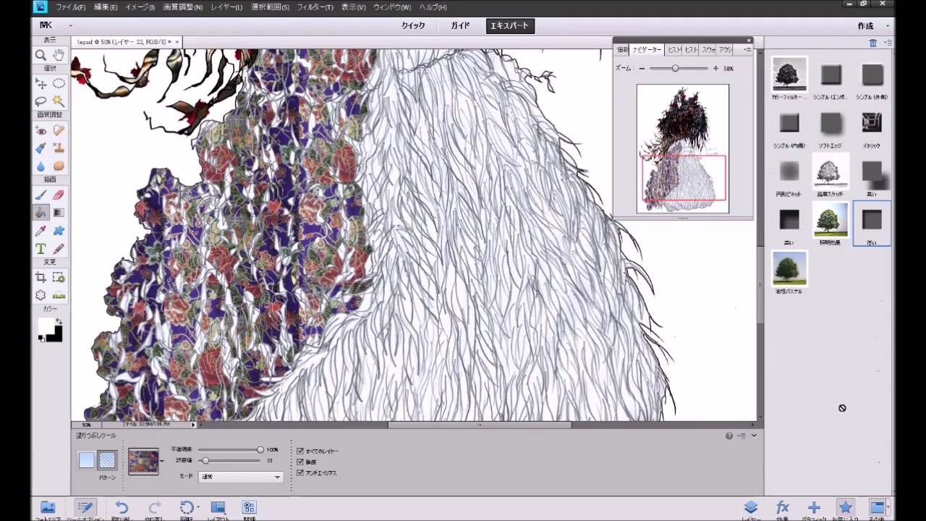
pyautogui.click(864, 233)
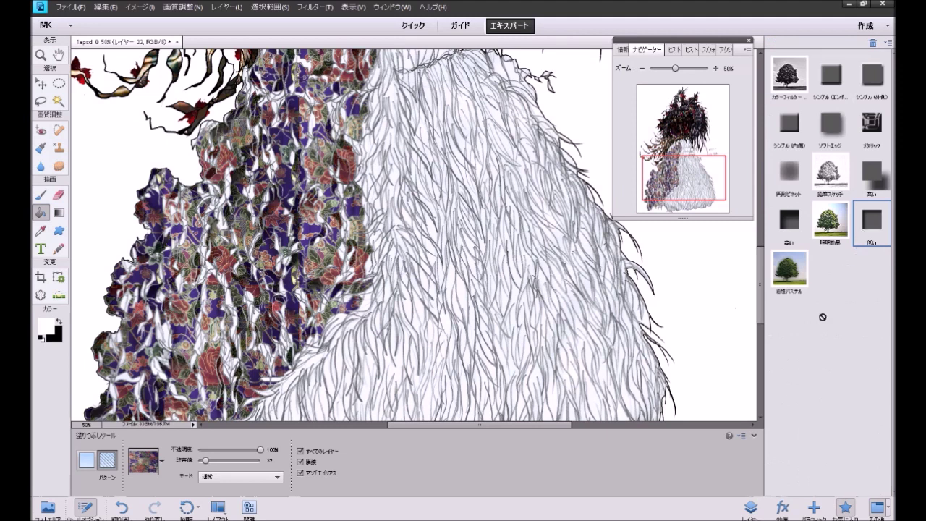
# Step: Apply the favourite bevel style シンプル (内側) to the floral fills on レイヤー 21
pyautogui.click(752, 508)
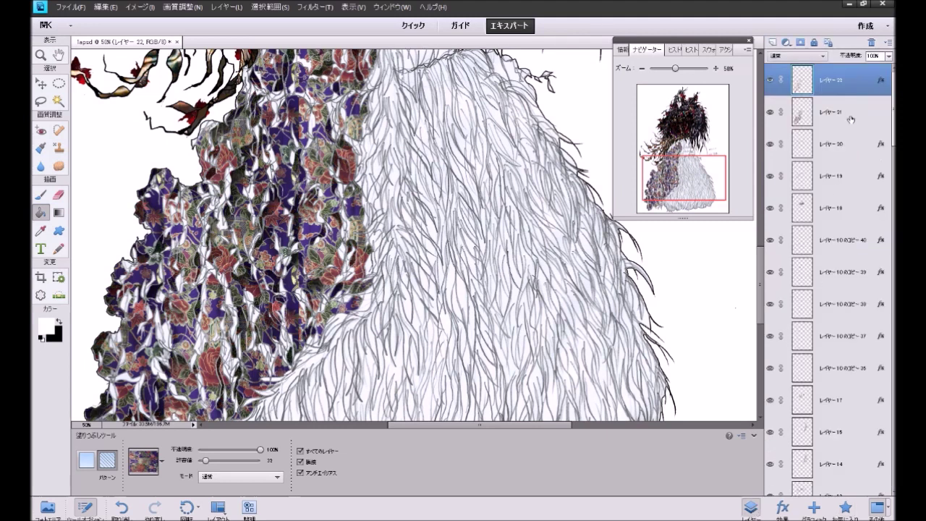
pyautogui.click(850, 118)
pyautogui.click(845, 508)
pyautogui.click(794, 134)
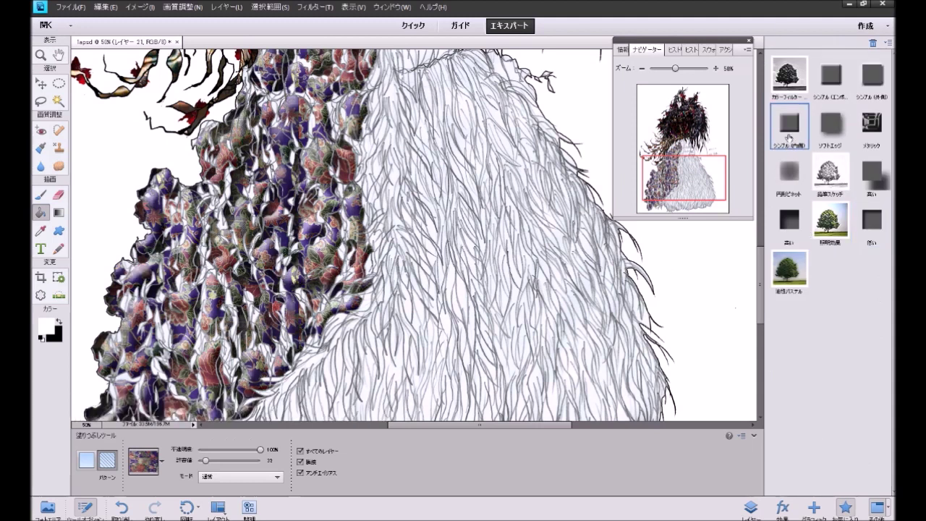
pyautogui.moveTo(677, 183)
pyautogui.mouseDown()
pyautogui.moveTo(677, 157)
pyautogui.moveTo(679, 168)
pyautogui.mouseUp()
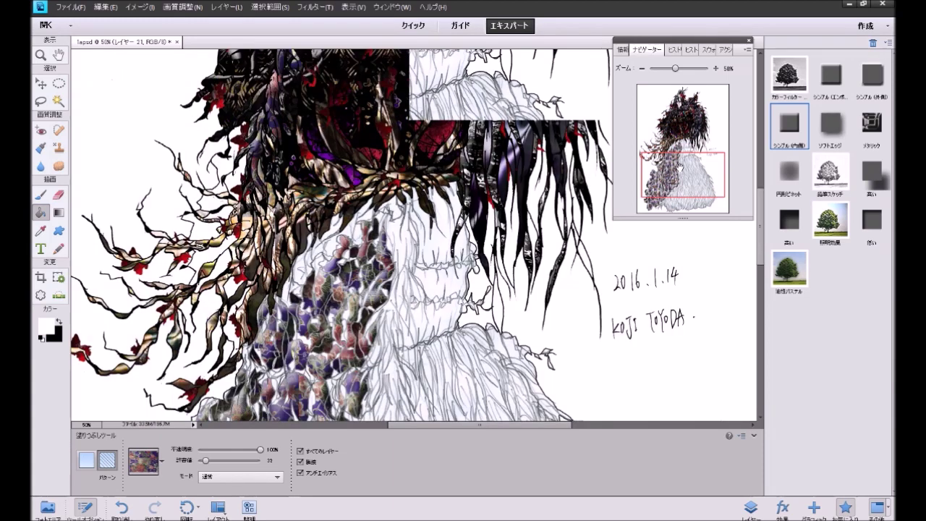
pyautogui.moveTo(679, 152); pyautogui.dragTo(677, 181)
# Step: Open the style settings of レイヤー 21 and close them again
pyautogui.click(750, 507)
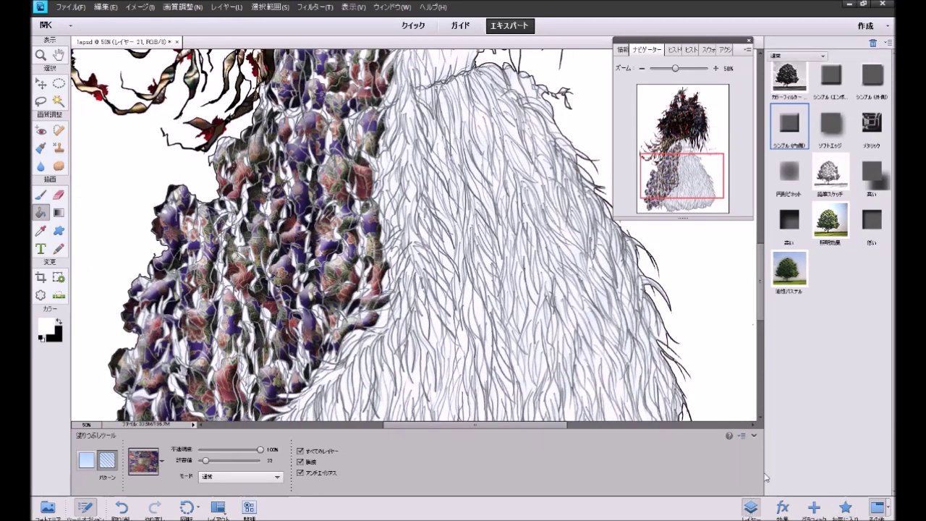
pyautogui.doubleClick(881, 114)
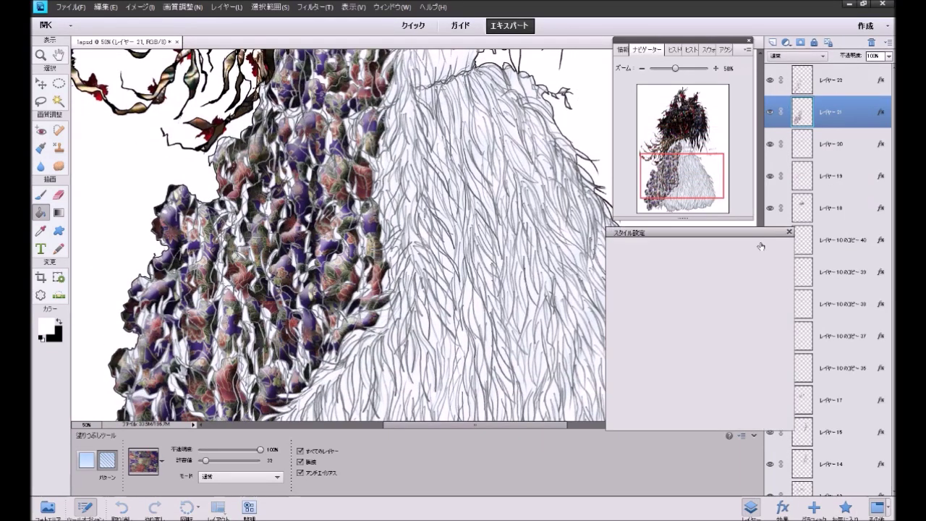
pyautogui.click(725, 414)
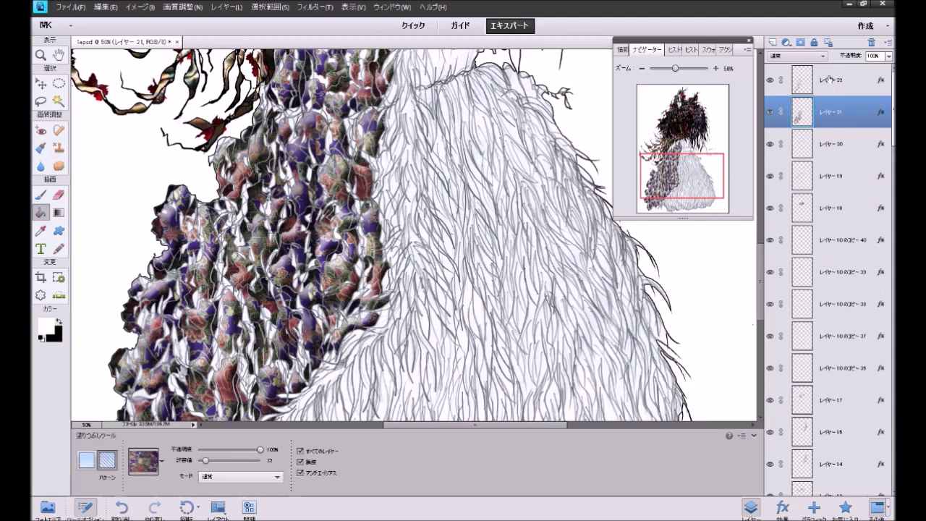
# Step: Add a new layer above レイヤー 22 and choose the gold and dark brown fabric pattern for the fill
pyautogui.click(830, 79)
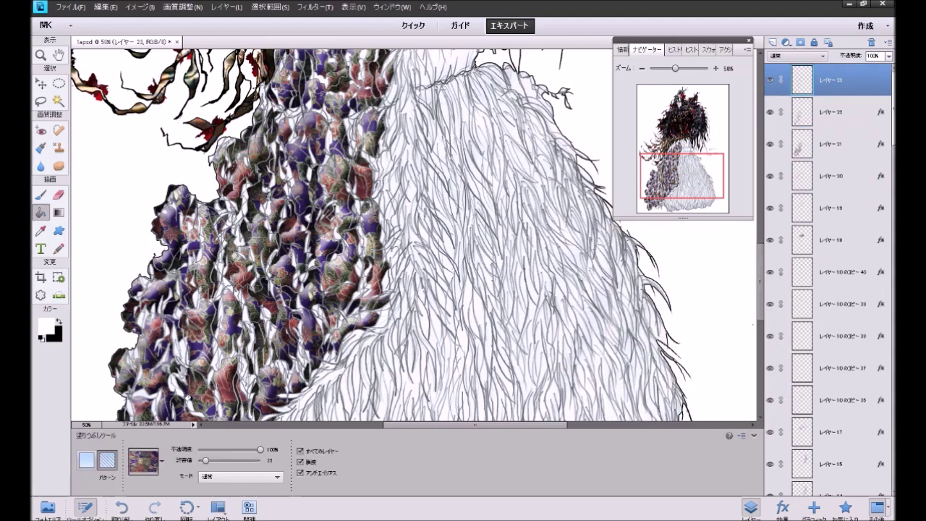
pyautogui.click(161, 460)
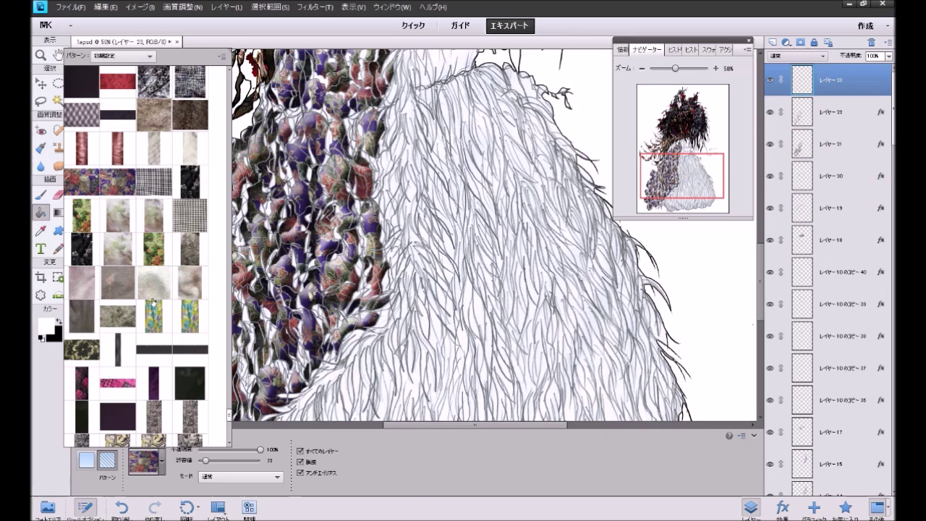
pyautogui.moveTo(230, 422); pyautogui.dragTo(227, 291)
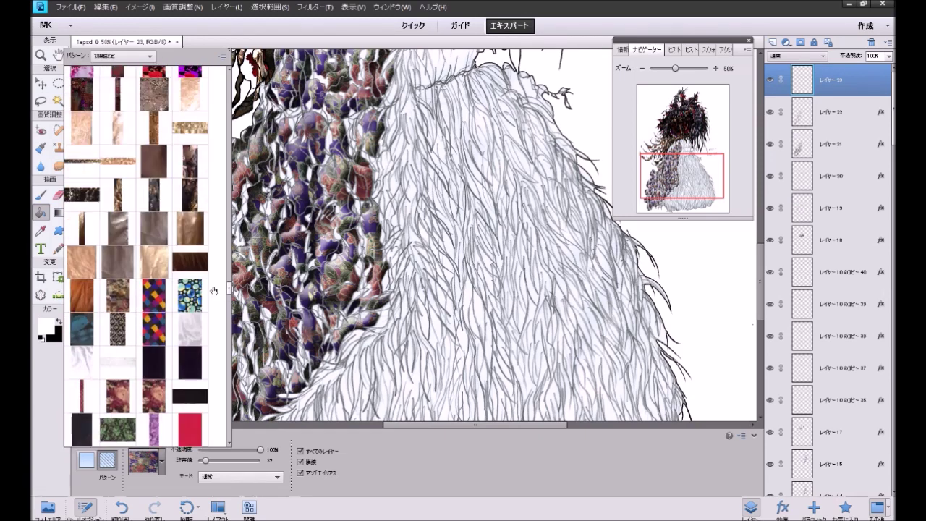
pyautogui.click(122, 196)
pyautogui.click(509, 47)
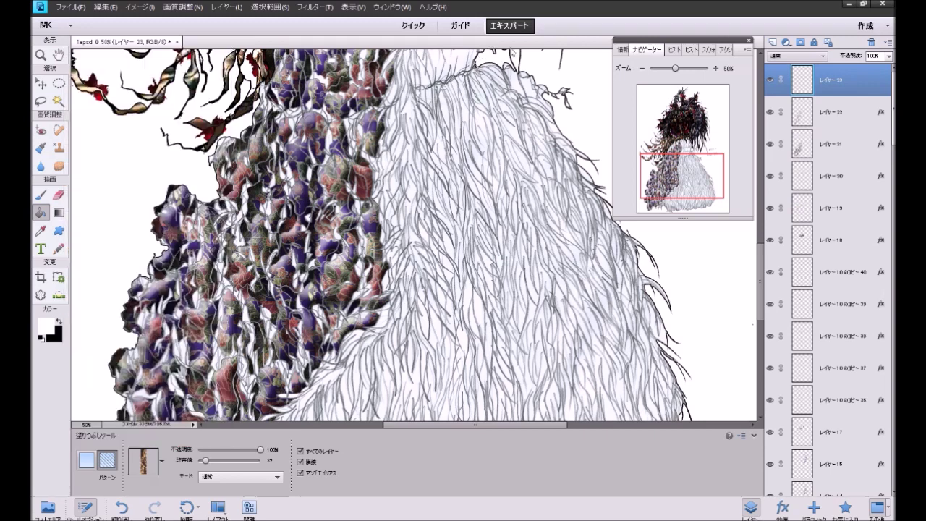
# Step: Fill the white gaps between the floral shapes in the top ruffle's centre and inner side with the gold-brown pattern
pyautogui.moveTo(674, 186); pyautogui.dragTo(673, 161)
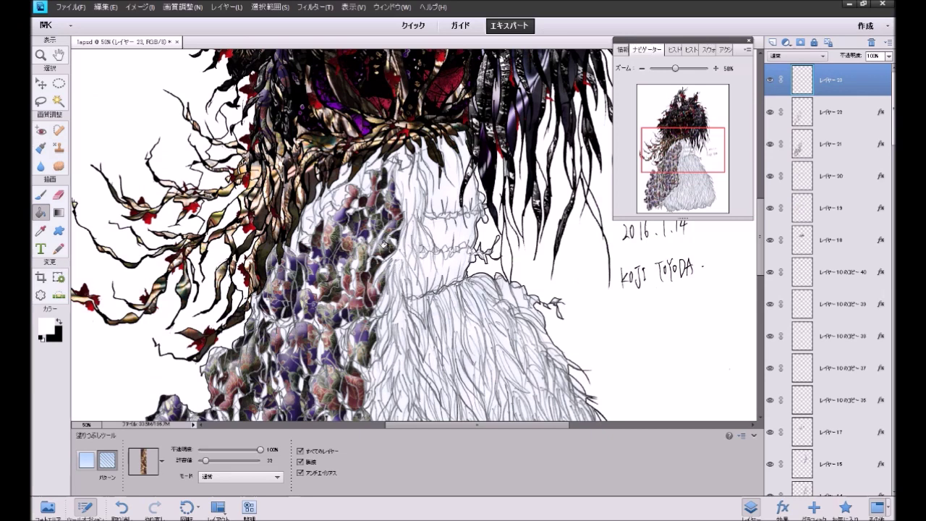
pyautogui.click(715, 68)
pyautogui.click(715, 68)
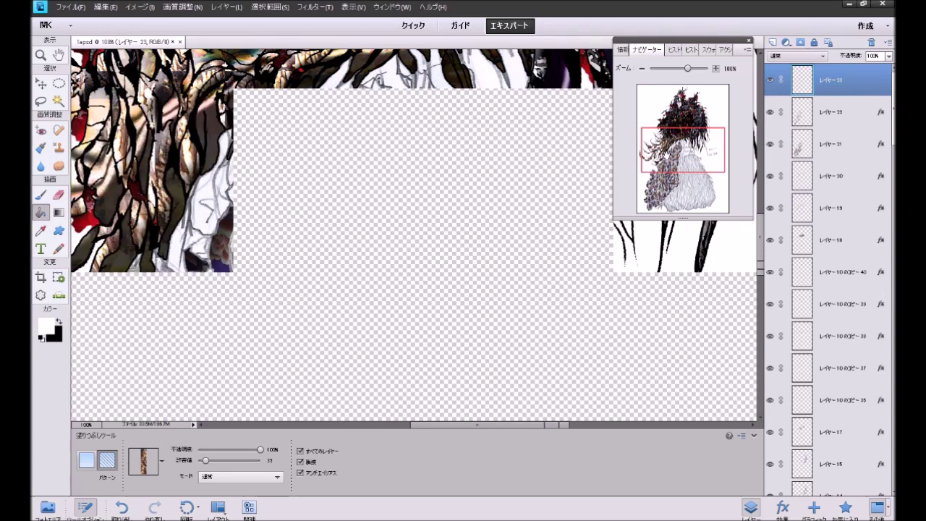
pyautogui.moveTo(682, 150); pyautogui.dragTo(676, 153)
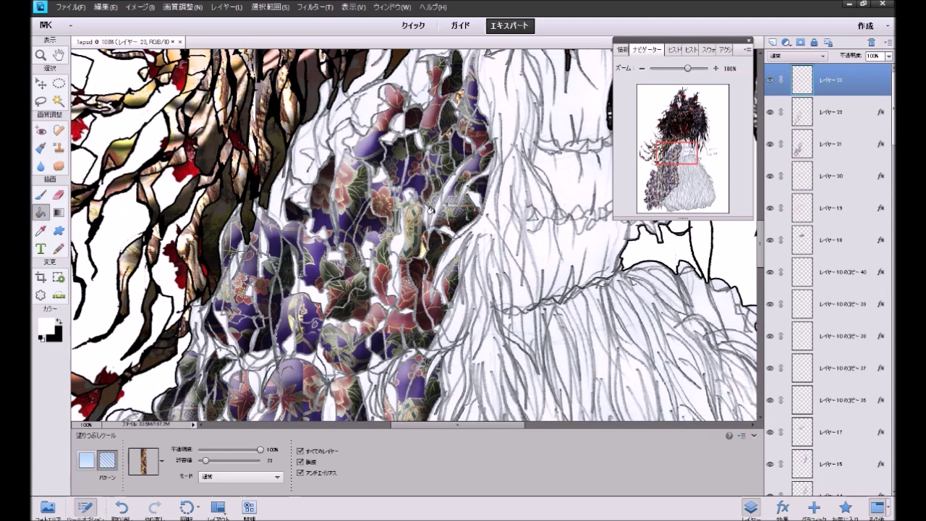
pyautogui.click(449, 215)
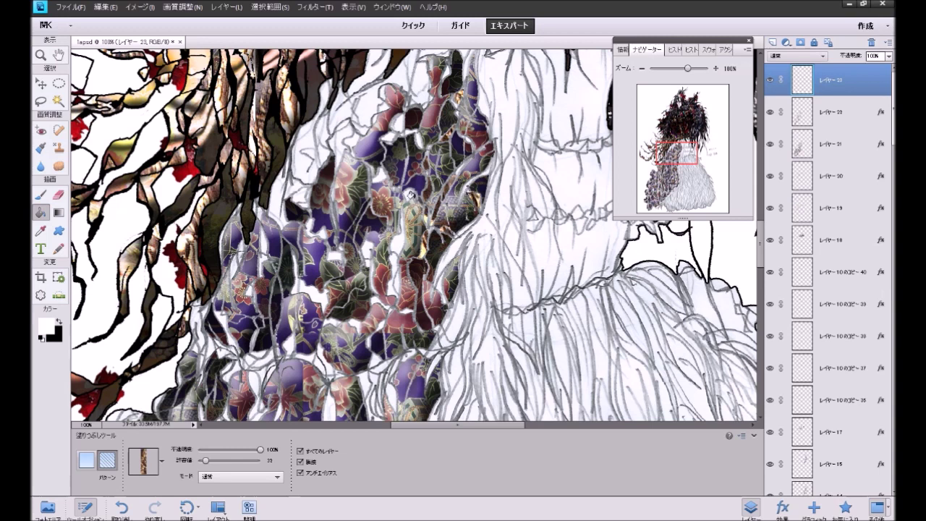
pyautogui.click(418, 139)
pyautogui.click(398, 122)
pyautogui.click(389, 134)
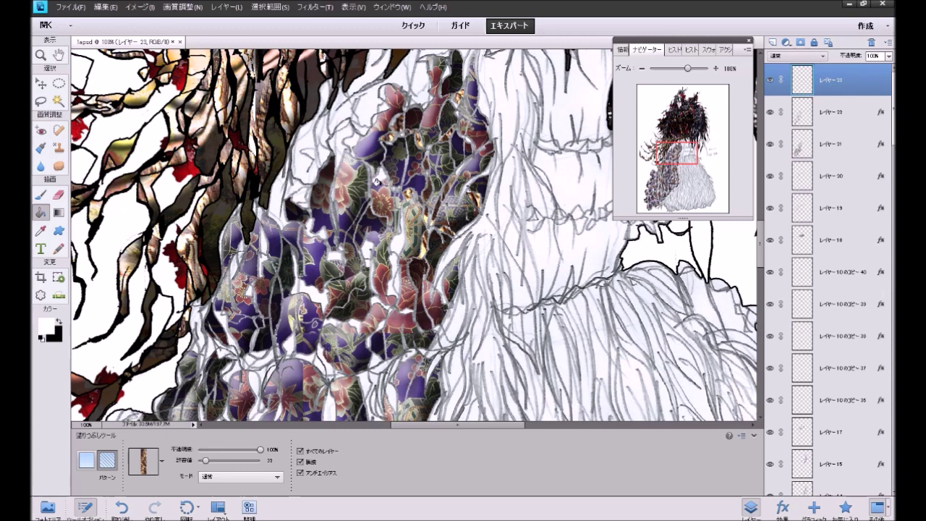
pyautogui.click(394, 243)
pyautogui.click(392, 264)
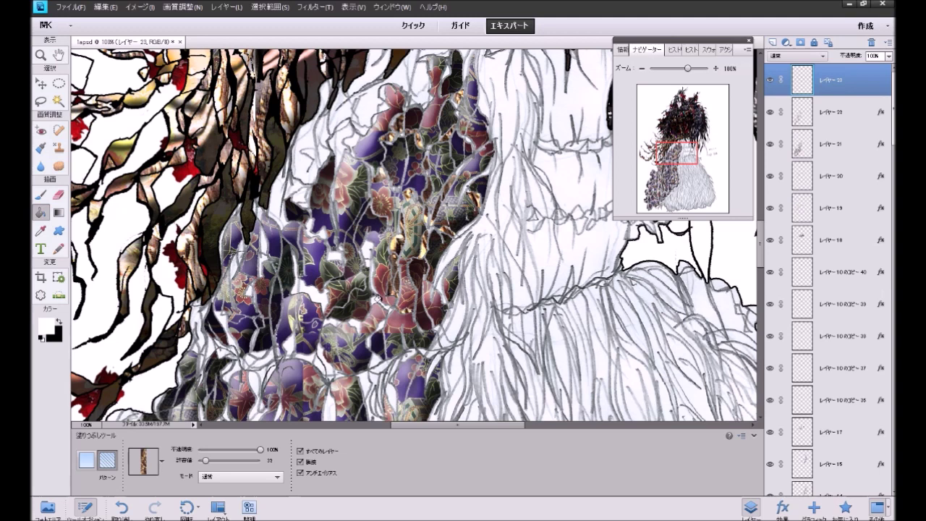
# Step: Fill the top ruffle's left-hand gaps and the white strips along its outer edge with the gold-brown pattern
pyautogui.click(370, 292)
pyautogui.click(307, 214)
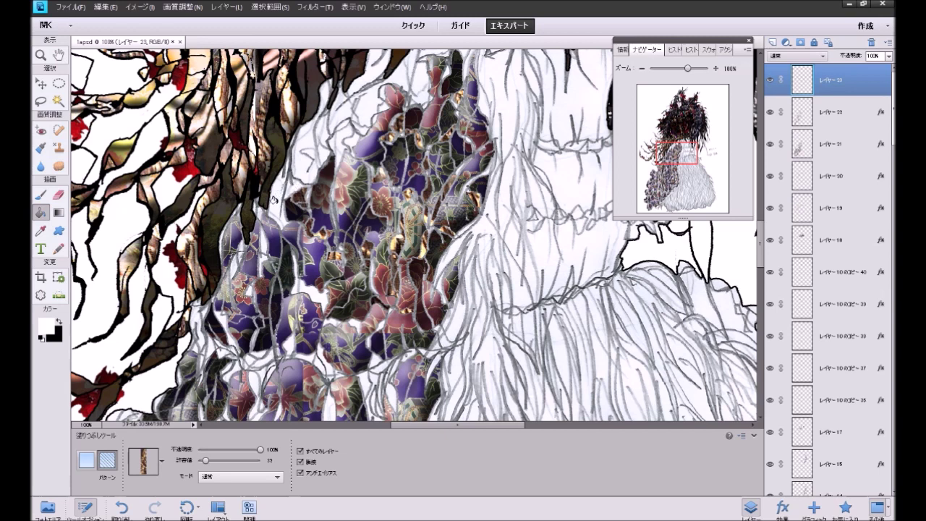
pyautogui.click(286, 188)
pyautogui.click(307, 156)
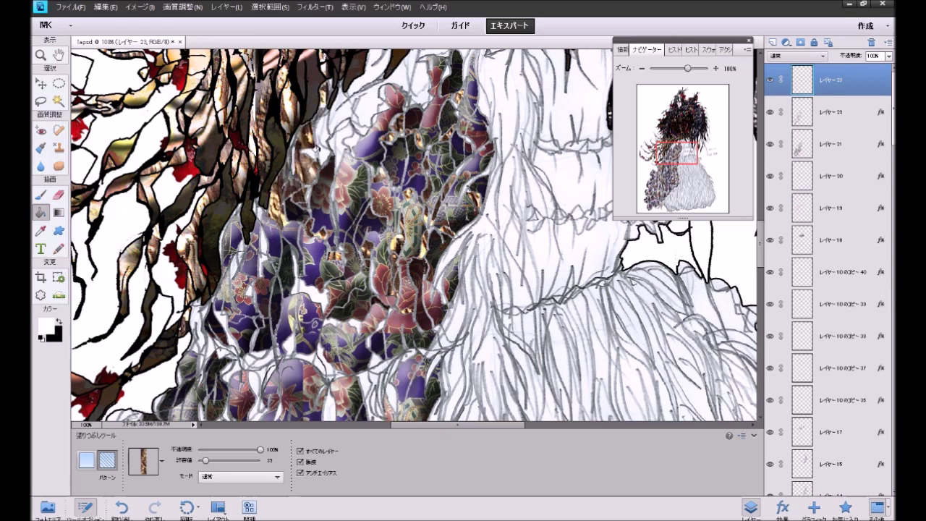
pyautogui.click(347, 133)
pyautogui.click(360, 105)
pyautogui.click(345, 110)
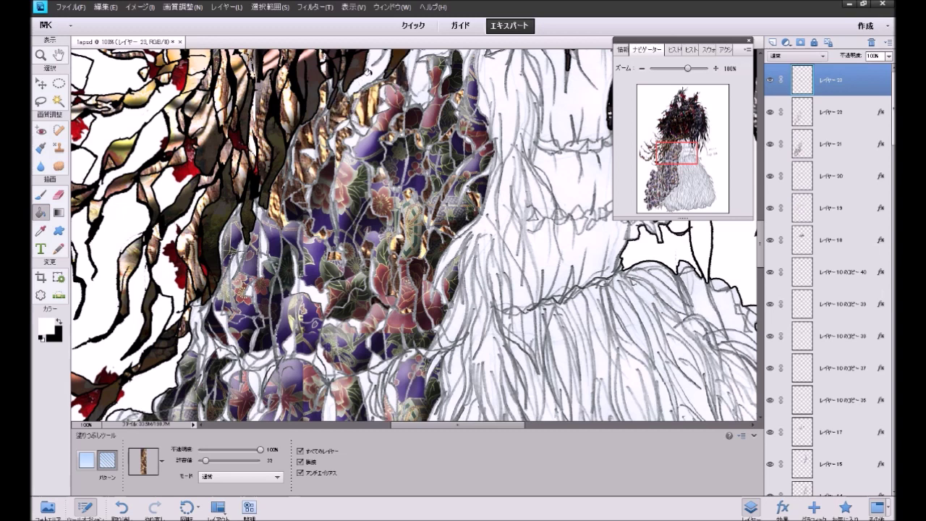
# Step: Fill the white areas at the top of the floral ruffle, just below the leafy collar, with the gold-brown pattern
pyautogui.click(368, 72)
pyautogui.click(415, 87)
pyautogui.click(409, 64)
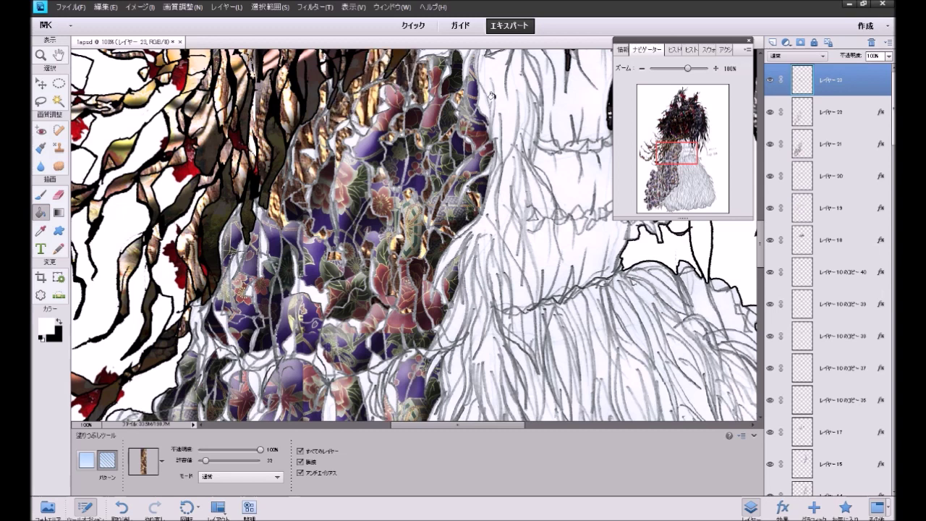
pyautogui.moveTo(677, 160); pyautogui.dragTo(682, 150)
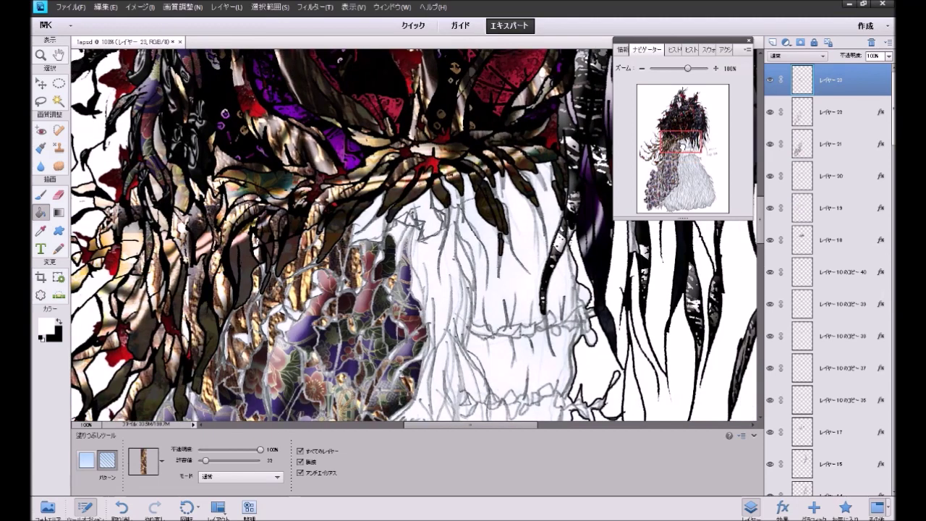
pyautogui.click(373, 224)
pyautogui.click(370, 217)
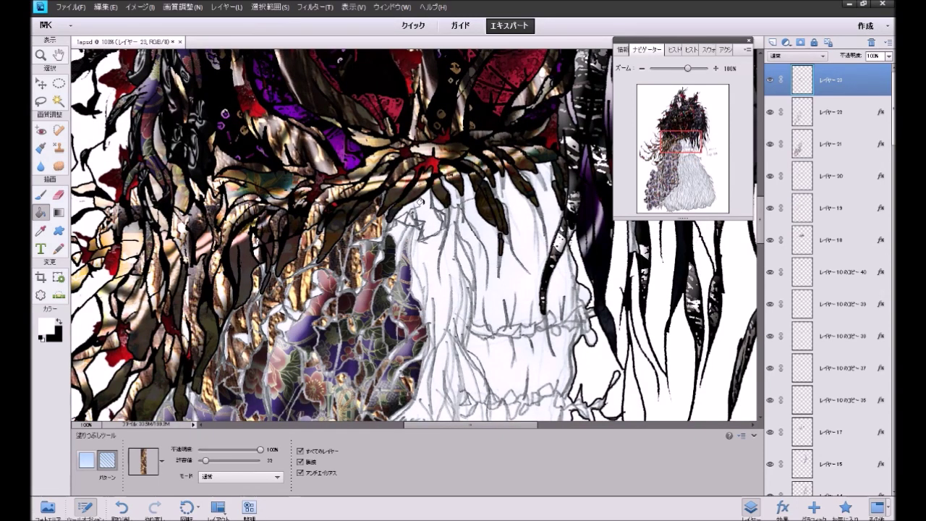
pyautogui.click(418, 202)
pyautogui.click(404, 220)
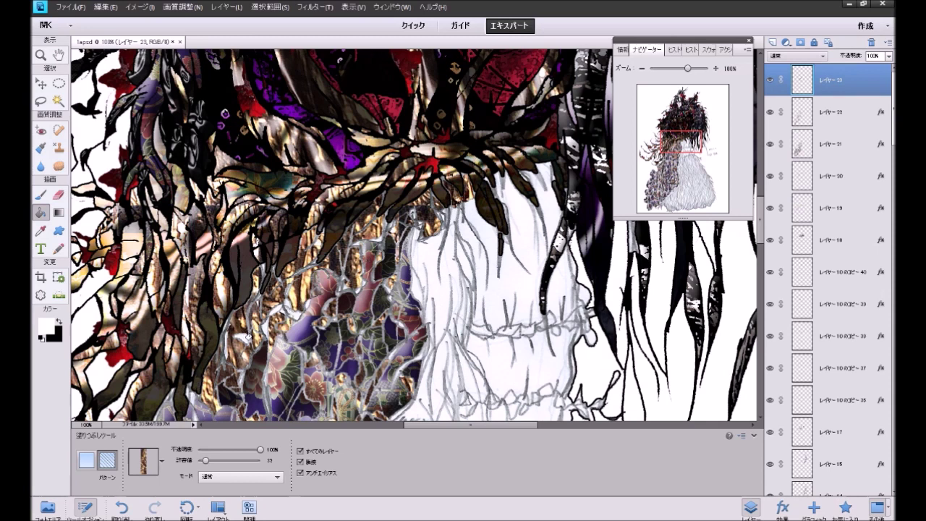
# Step: Fill gaps on the left side of the next ruffle with the gold-brown pattern, undoing the one stray fill
pyautogui.moveTo(679, 155); pyautogui.dragTo(671, 174)
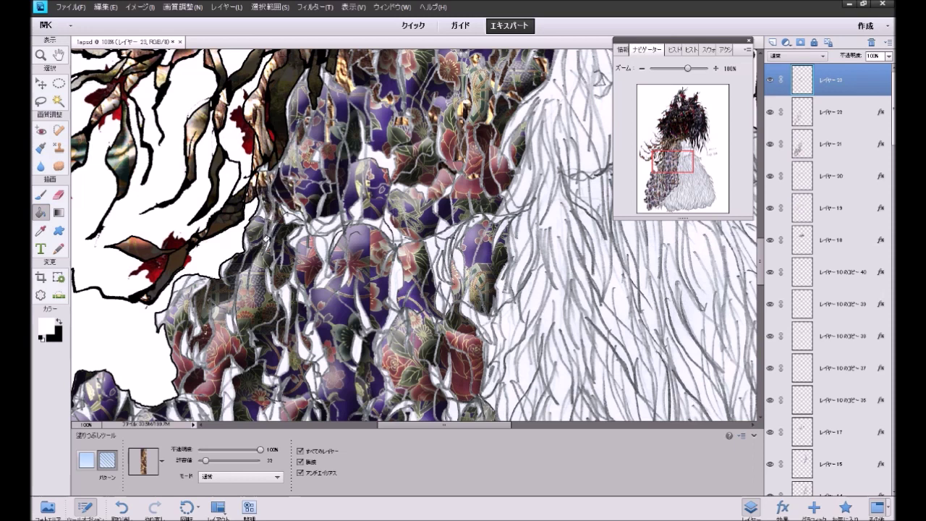
pyautogui.click(282, 291)
pyautogui.click(318, 274)
pyautogui.hotkey('ctrl', 'z')
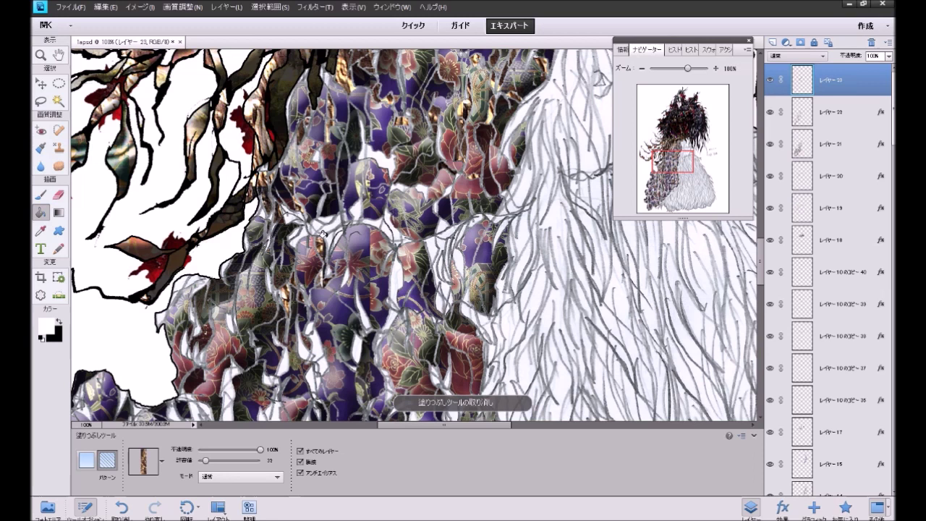
pyautogui.click(303, 228)
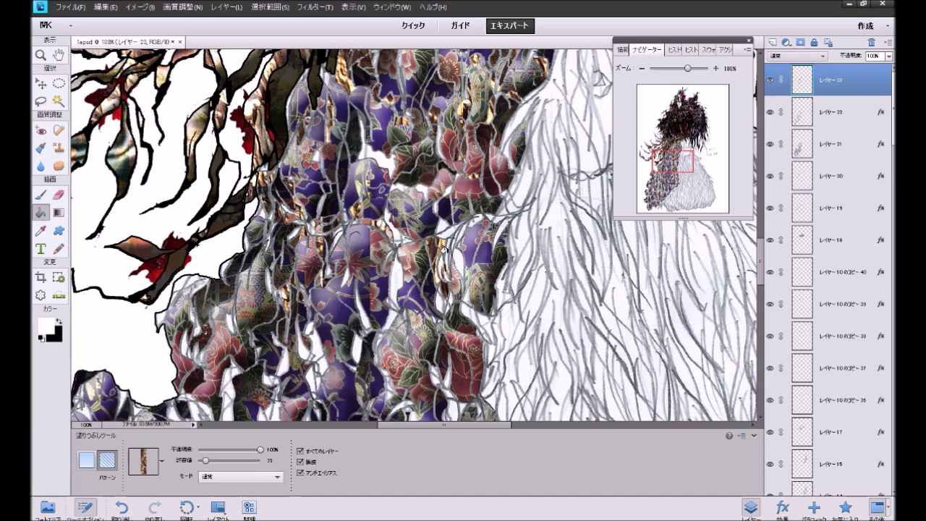
# Step: Fill this ruffle's remaining inner, centre and lower left gaps with the gold-brown pattern, and undo the last stray fill
pyautogui.click(442, 248)
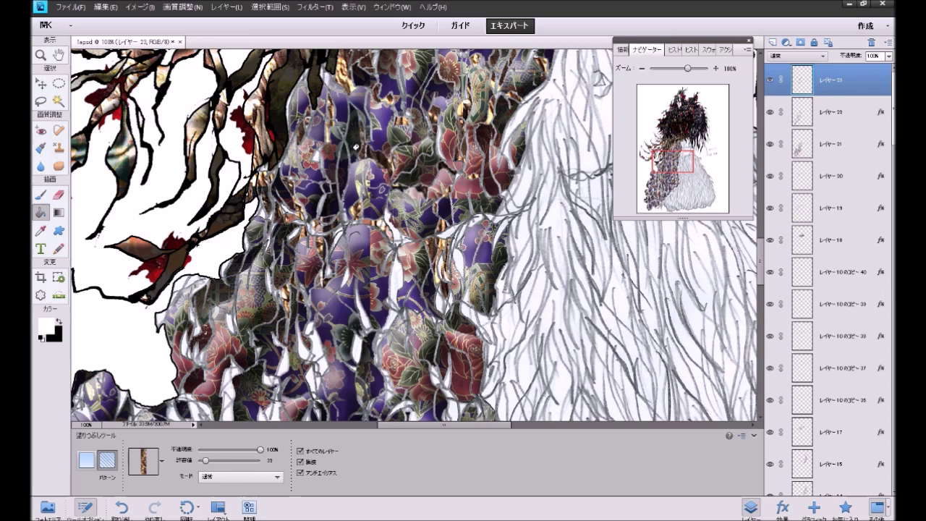
pyautogui.click(316, 154)
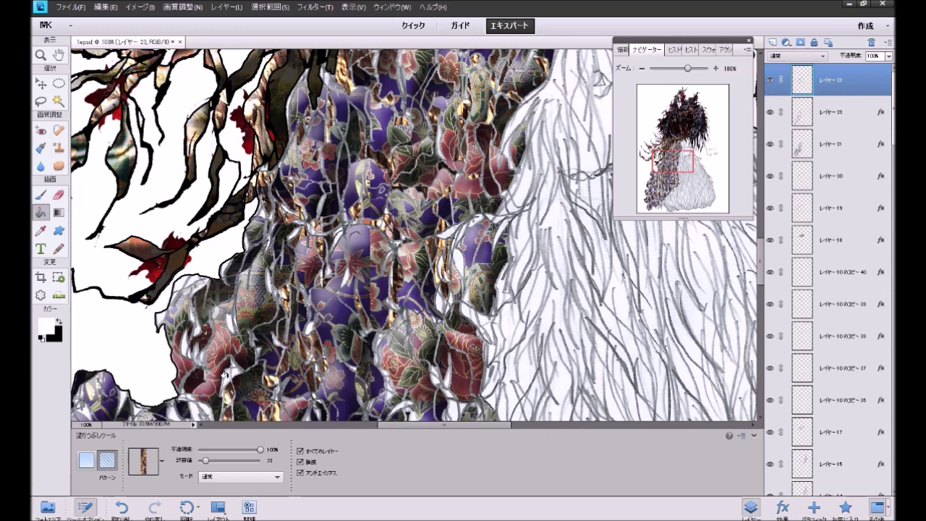
pyautogui.click(227, 319)
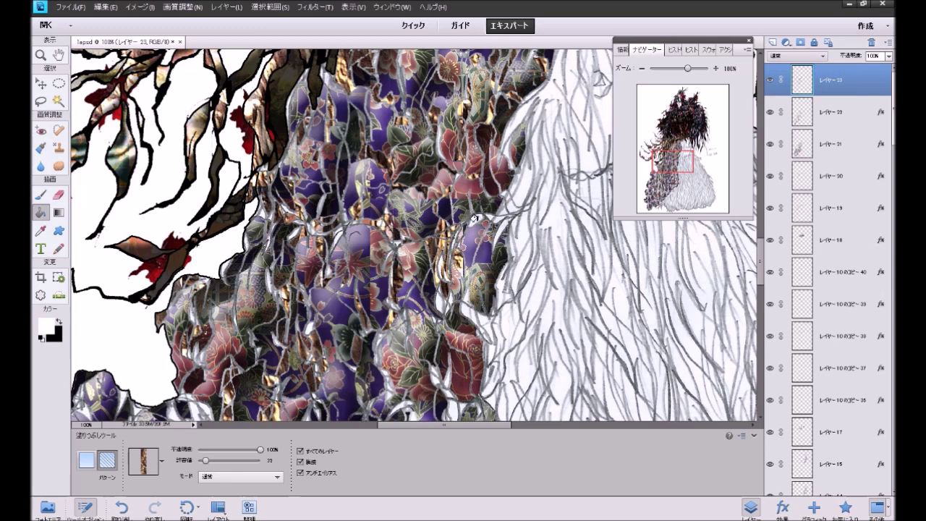
pyautogui.hotkey('ctrl', 'z')
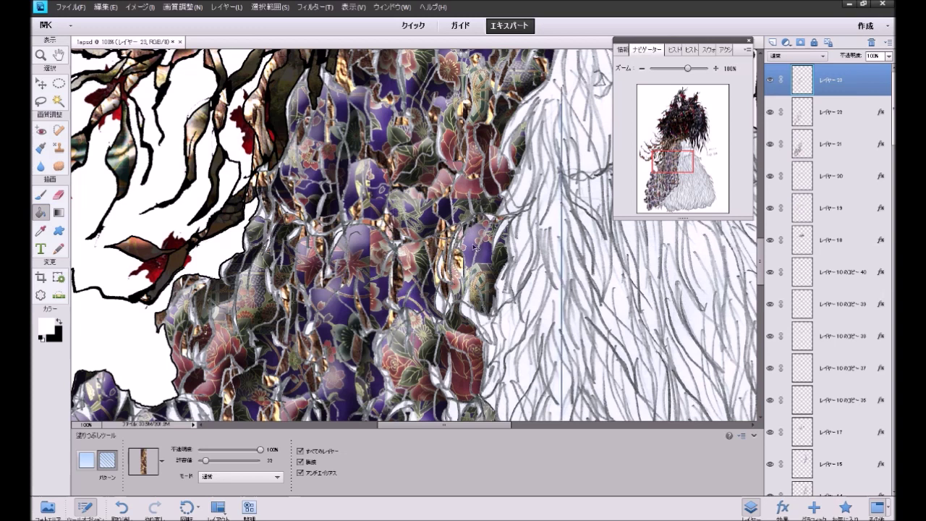
# Step: Fill the gaps in the right, left and centre columns of the ruffle below with the gold-brown pattern
pyautogui.moveTo(675, 172)
pyautogui.mouseDown()
pyautogui.moveTo(679, 193)
pyautogui.moveTo(680, 185)
pyautogui.mouseUp()
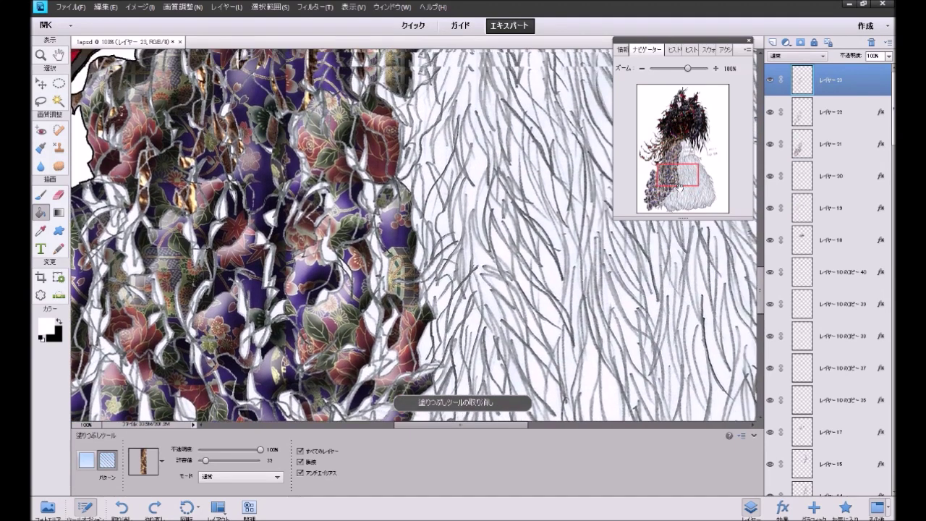
pyautogui.click(368, 190)
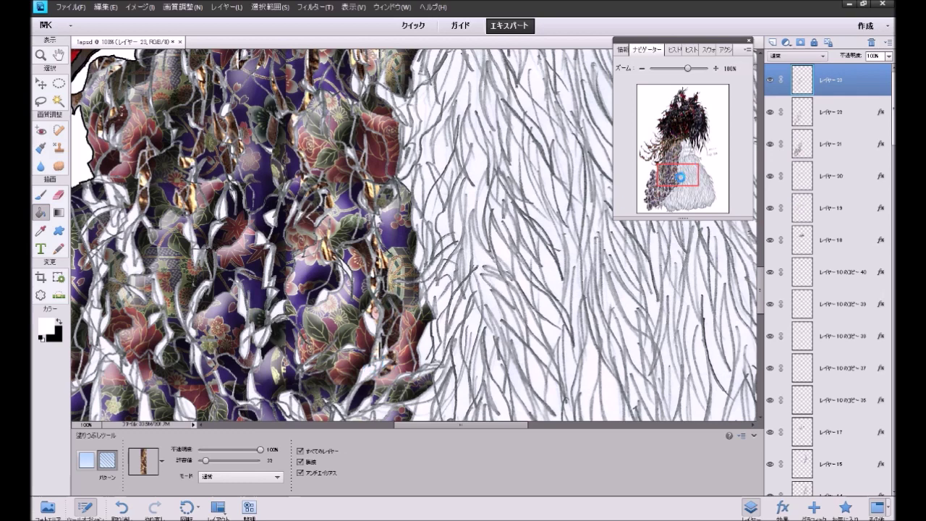
pyautogui.moveTo(681, 175); pyautogui.dragTo(667, 178)
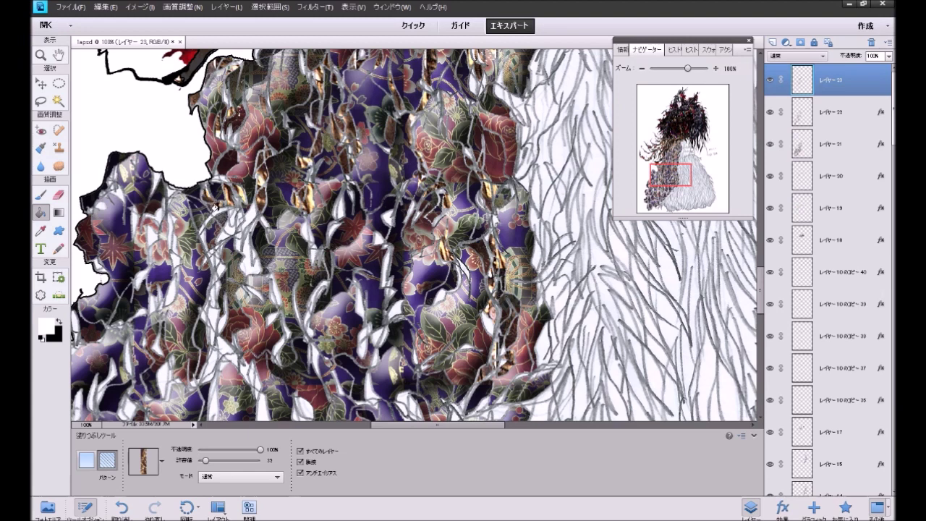
pyautogui.click(227, 227)
pyautogui.click(248, 213)
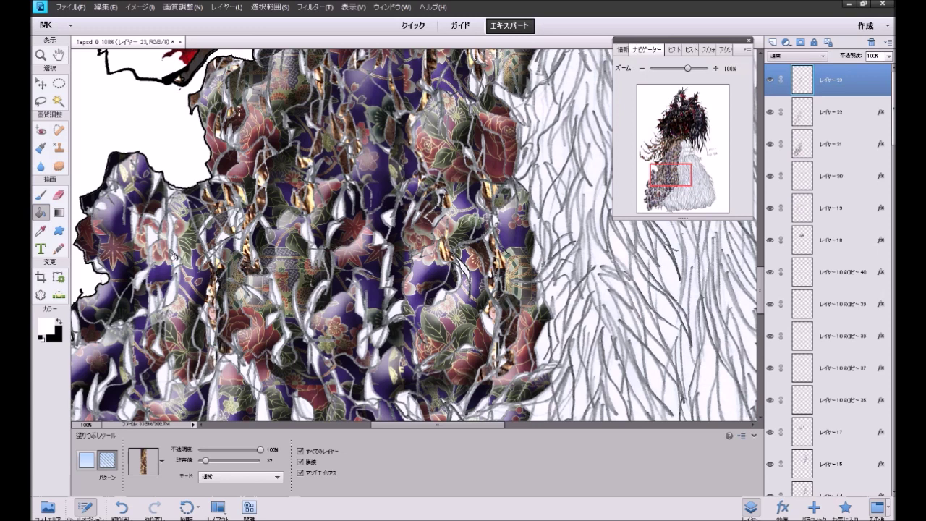
pyautogui.click(147, 214)
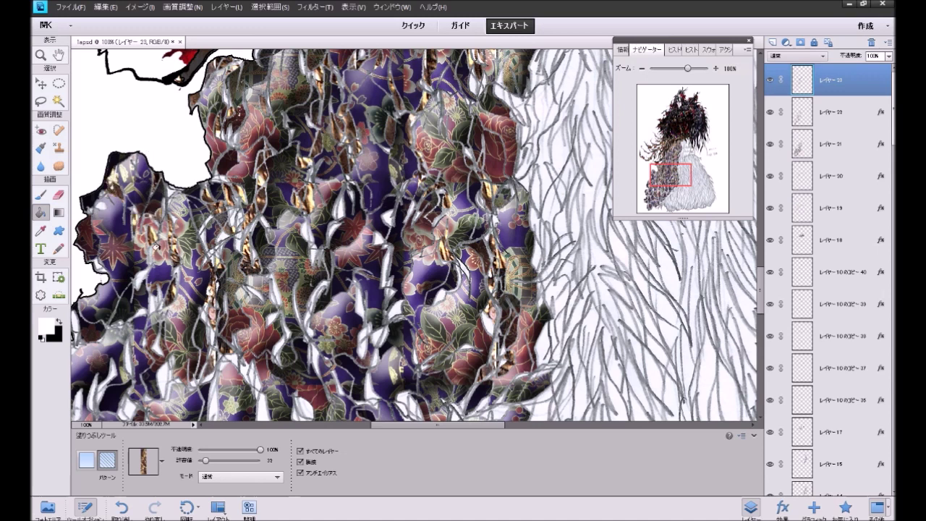
pyautogui.click(99, 265)
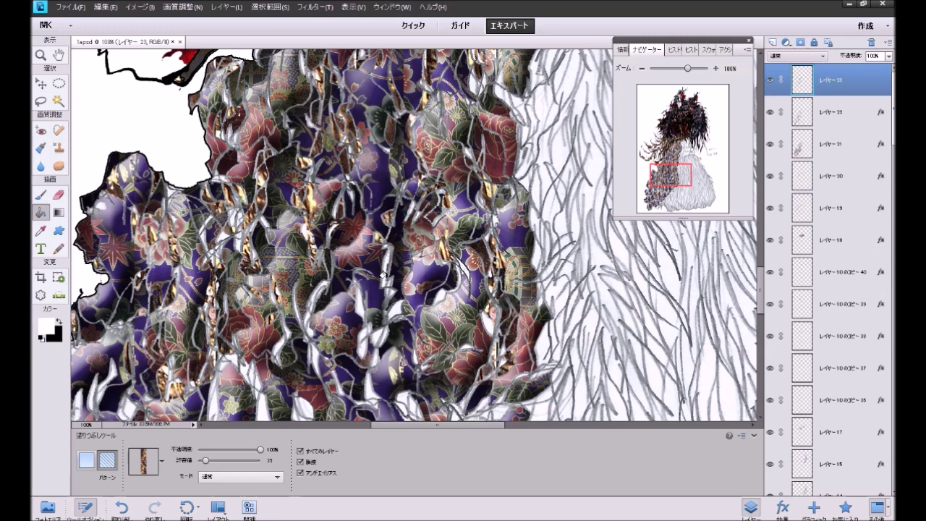
pyautogui.click(382, 277)
pyautogui.click(357, 308)
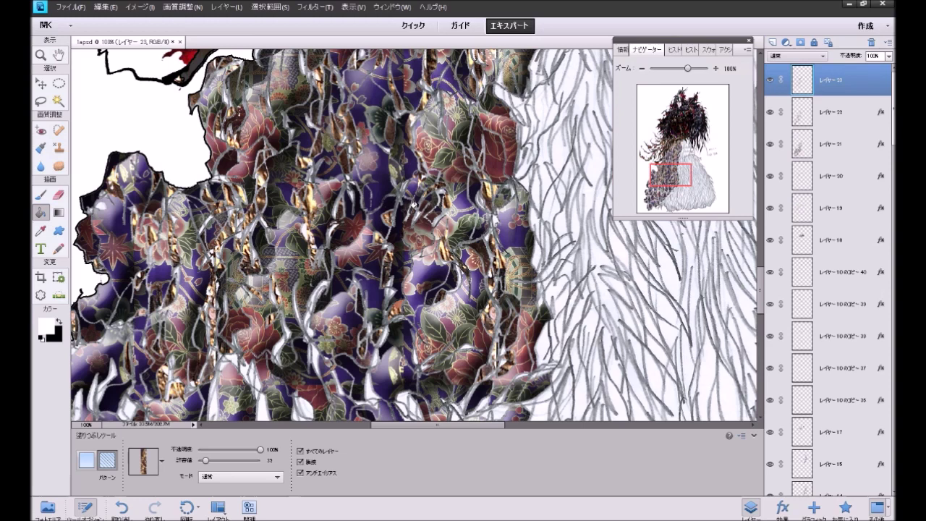
# Step: Fill the small gaps around the large red rose further down the skirt with the gold-brown pattern
pyautogui.moveTo(663, 174); pyautogui.dragTo(664, 182)
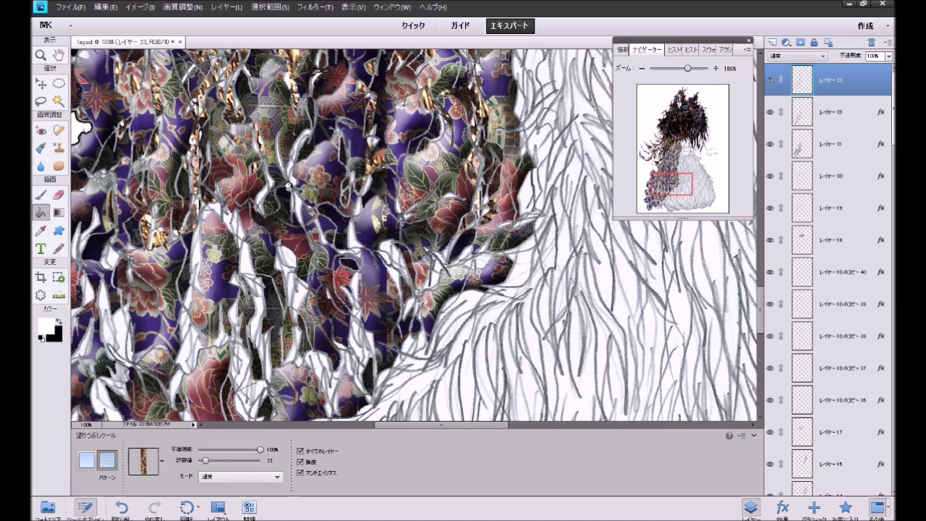
pyautogui.click(293, 198)
pyautogui.click(289, 178)
pyautogui.click(217, 209)
pyautogui.click(207, 209)
pyautogui.click(199, 247)
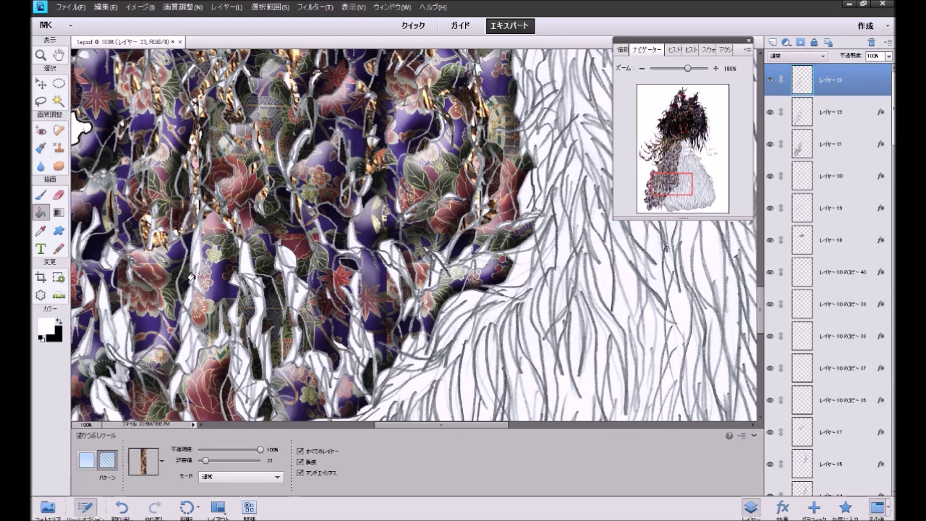
# Step: Fill the gaps across the left, centre and right of the next ruffle down with the gold-brown pattern
pyautogui.click(178, 317)
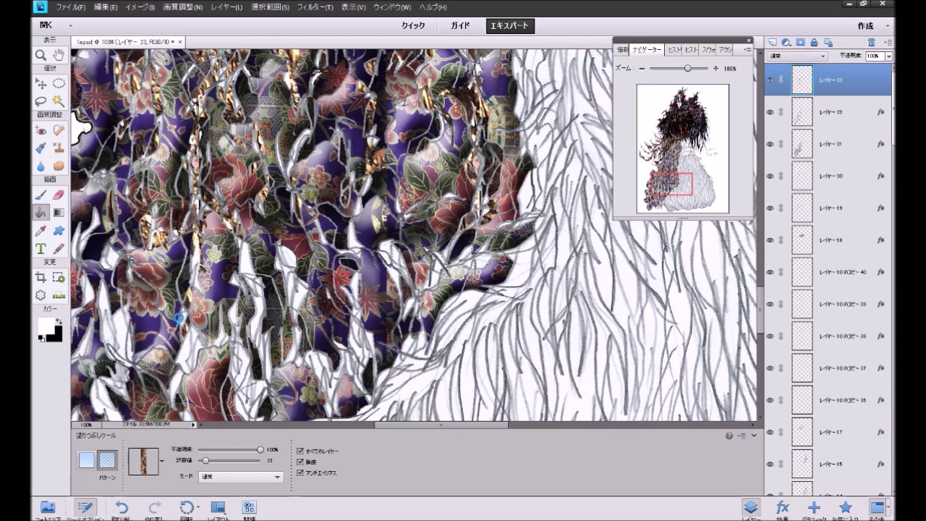
pyautogui.click(190, 330)
pyautogui.click(200, 342)
pyautogui.click(258, 307)
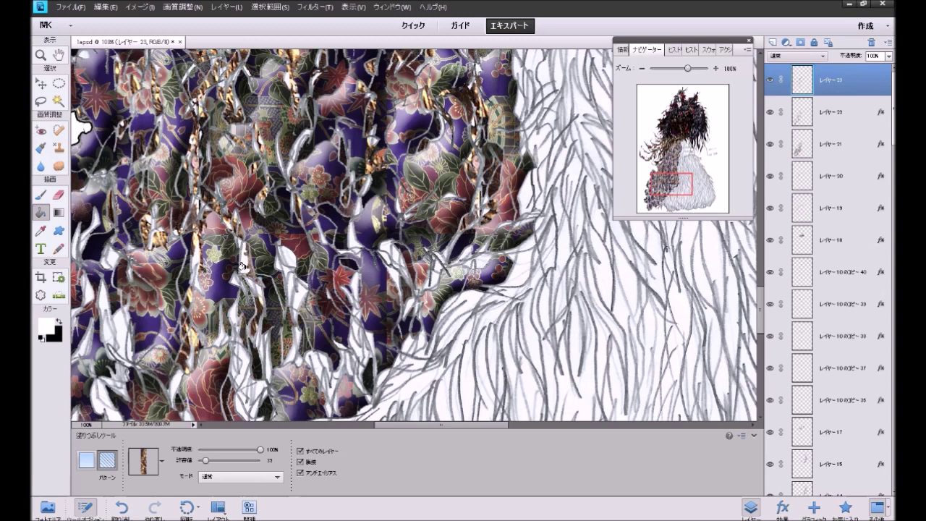
pyautogui.click(283, 265)
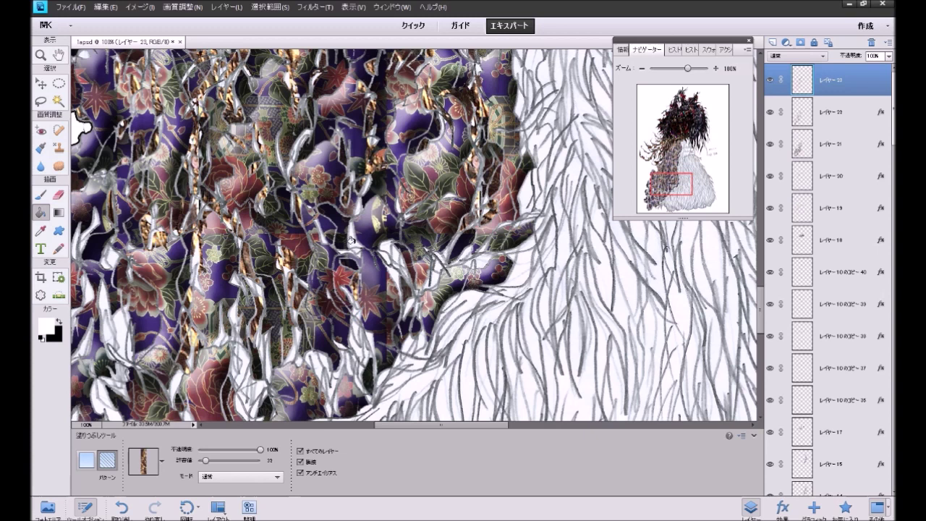
pyautogui.click(395, 253)
pyautogui.click(447, 233)
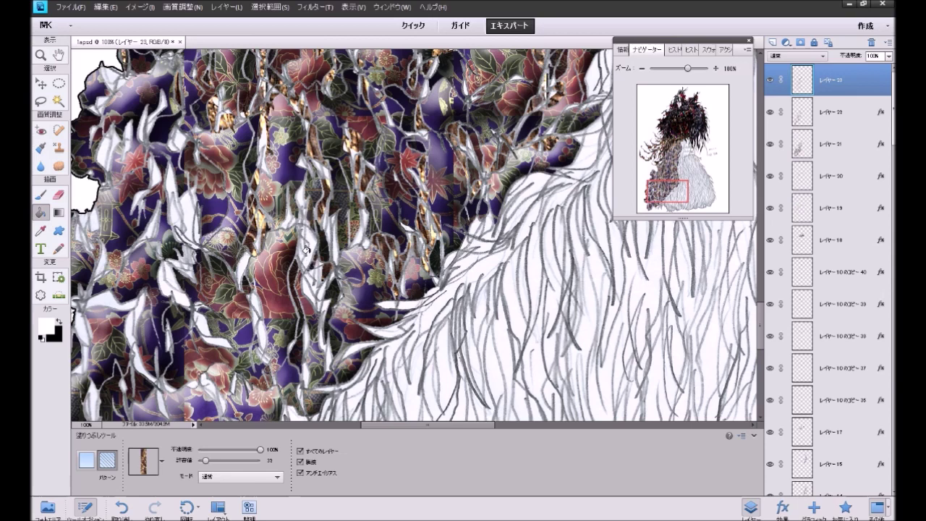
# Step: Fill the gaps above the lower red rose and toward the skirt's left edge with the gold-brown pattern
pyautogui.click(305, 224)
pyautogui.click(299, 191)
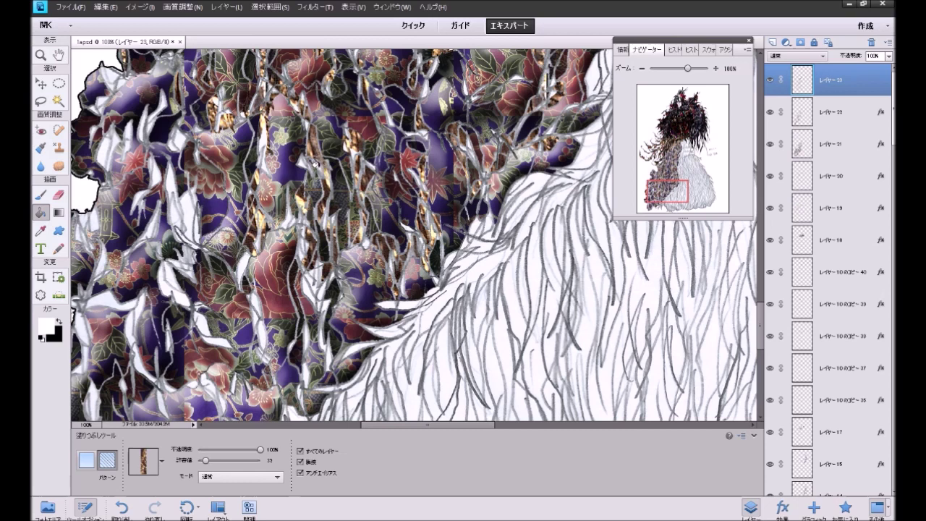
pyautogui.click(262, 143)
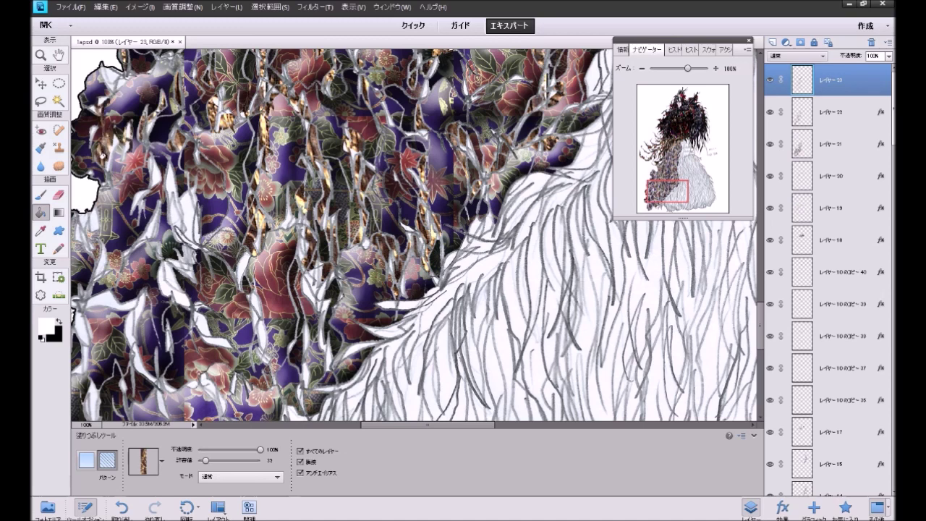
pyautogui.click(108, 78)
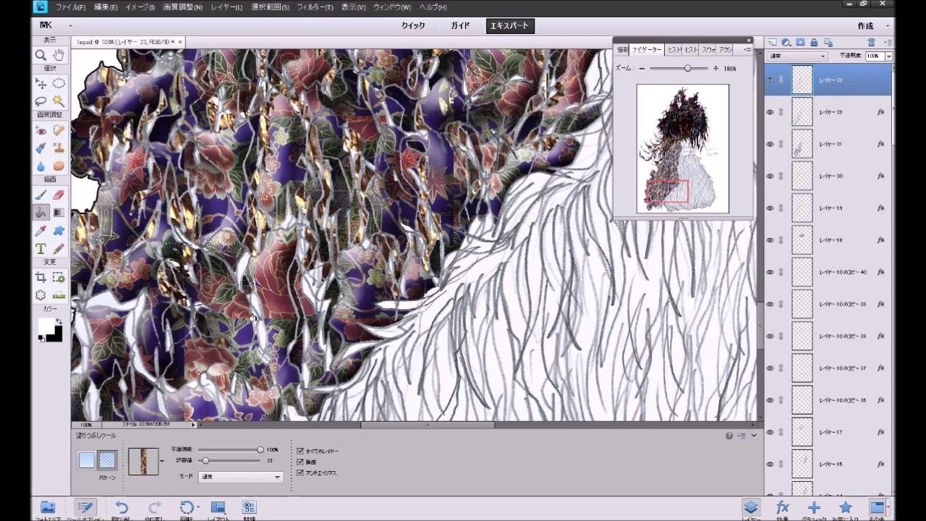
# Step: Fill the white gaps on both sides of the lower red rose and just beneath it with the gold-brown pattern
pyautogui.click(245, 252)
pyautogui.click(327, 251)
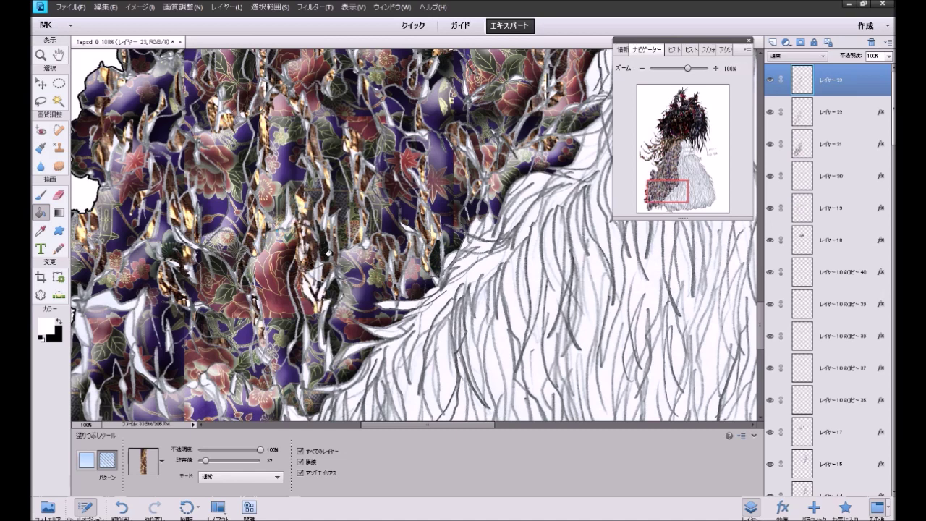
pyautogui.click(326, 355)
pyautogui.click(304, 374)
pyautogui.click(306, 337)
# Step: Fill the gaps along the inner hem and down the skirt's lower left edge with the gold-brown pattern
pyautogui.moveTo(662, 190); pyautogui.dragTo(655, 202)
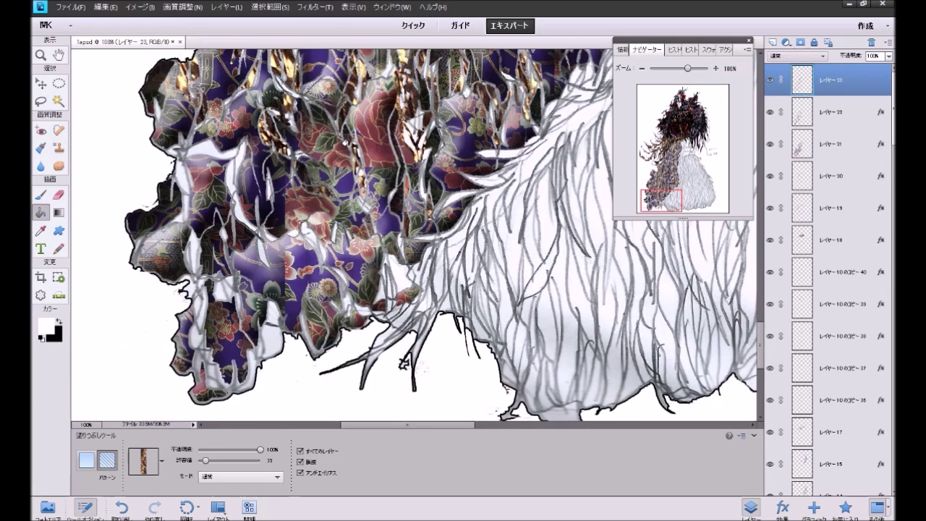
pyautogui.click(395, 272)
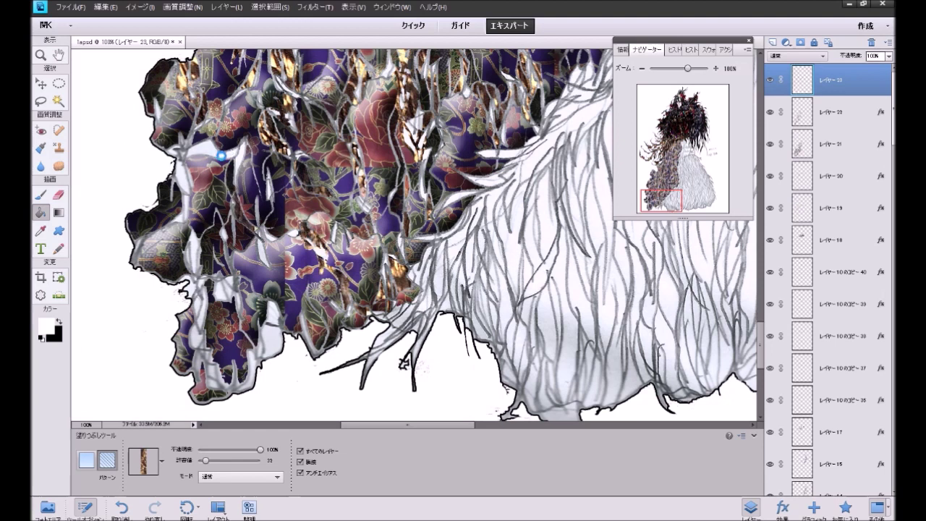
pyautogui.click(172, 151)
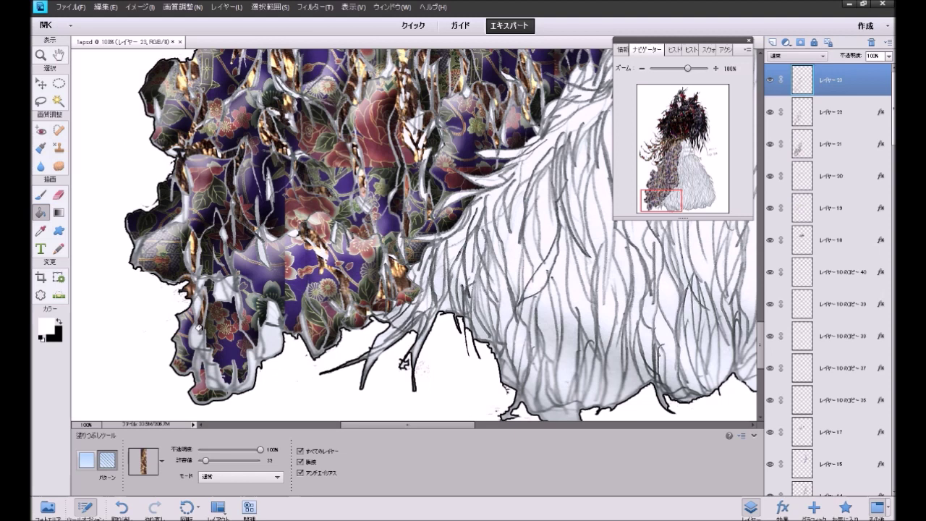
pyautogui.click(203, 354)
pyautogui.click(218, 379)
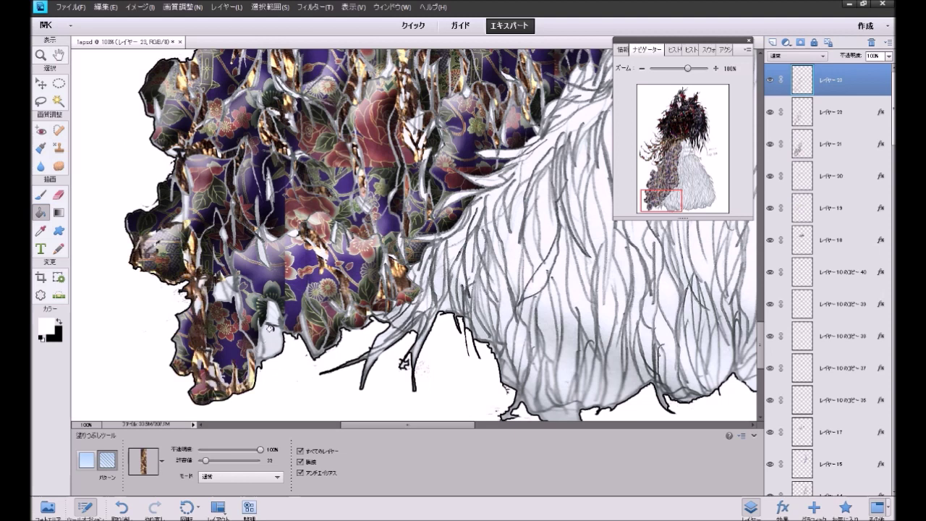
# Step: Fill the remaining gaps in the hem's centre and right with the gold-brown pattern, and undo the last stray fill
pyautogui.click(272, 331)
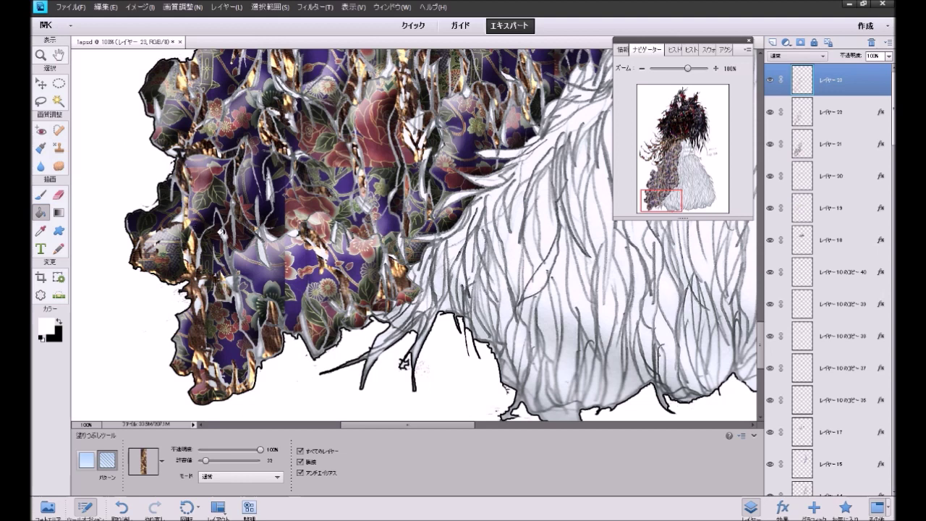
pyautogui.click(266, 235)
pyautogui.click(307, 340)
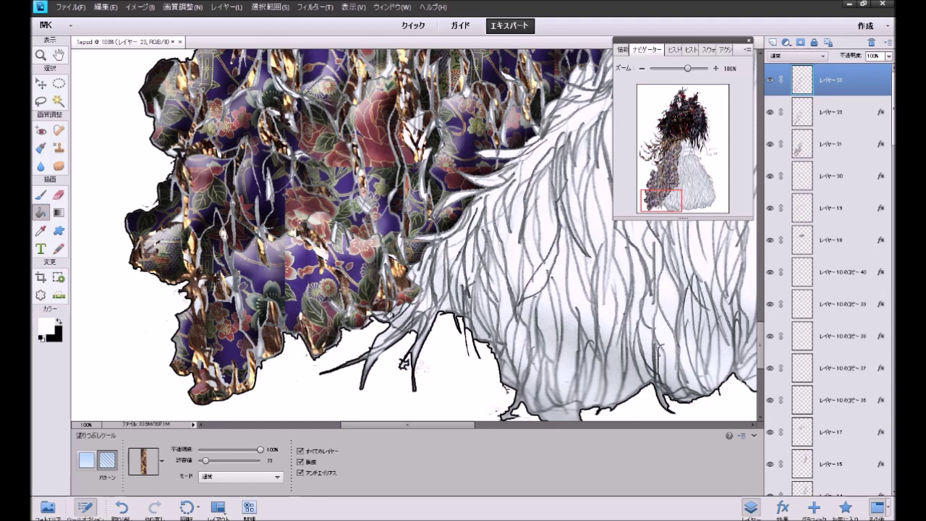
pyautogui.click(377, 312)
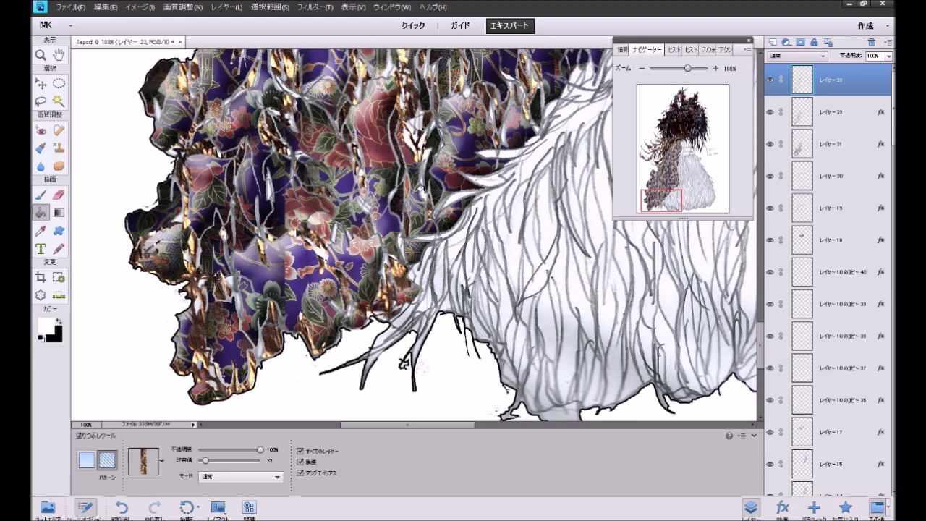
pyautogui.click(418, 103)
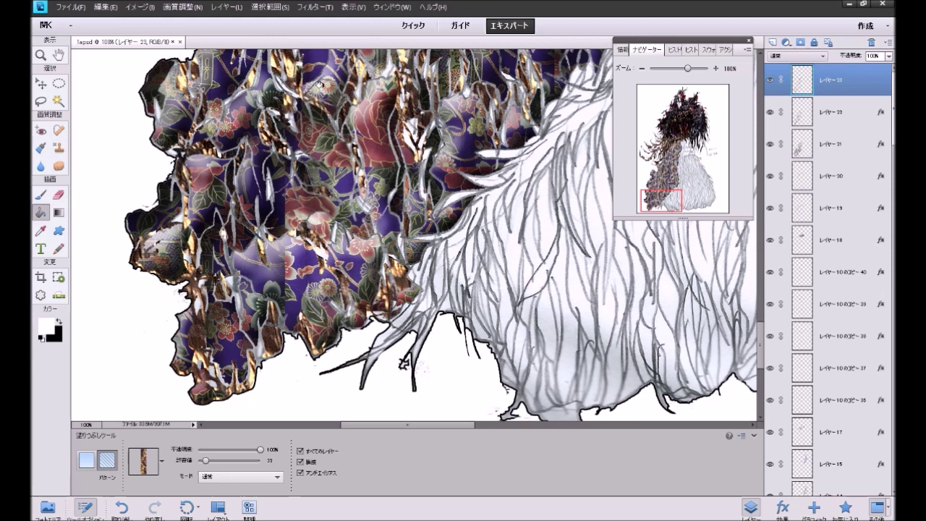
pyautogui.click(427, 55)
pyautogui.hotkey('ctrl', 'z')
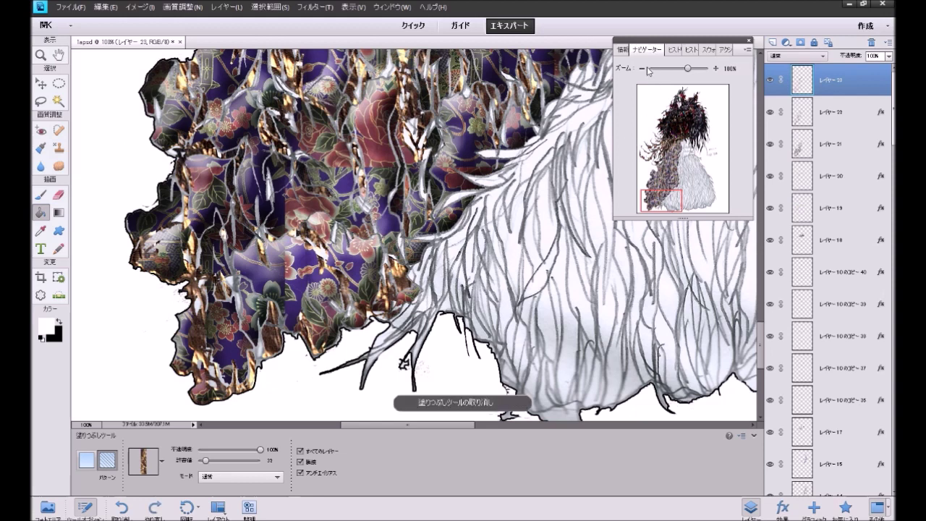
# Step: Apply the メタリック style from the favourites to the gold-brown fills on レイヤー 23
pyautogui.click(641, 69)
pyautogui.click(642, 69)
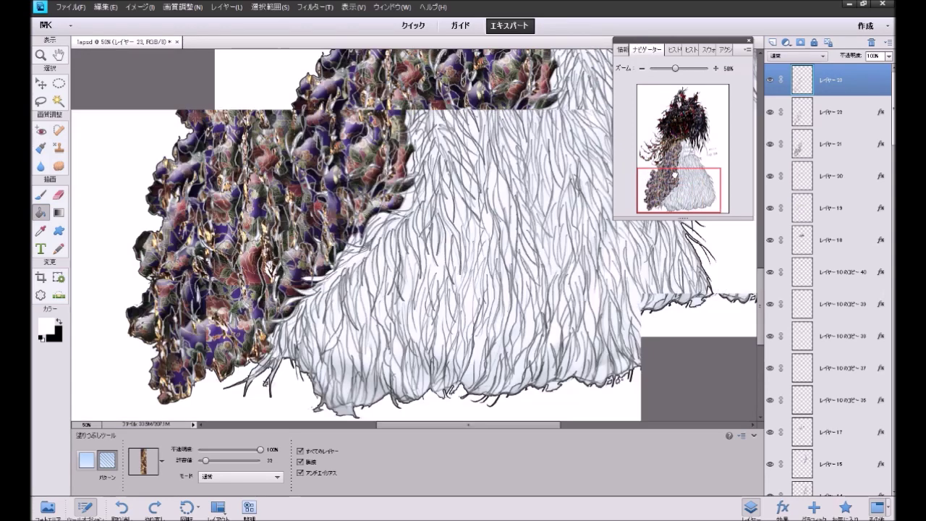
pyautogui.moveTo(675, 174); pyautogui.dragTo(660, 156)
pyautogui.click(845, 508)
pyautogui.doubleClick(872, 125)
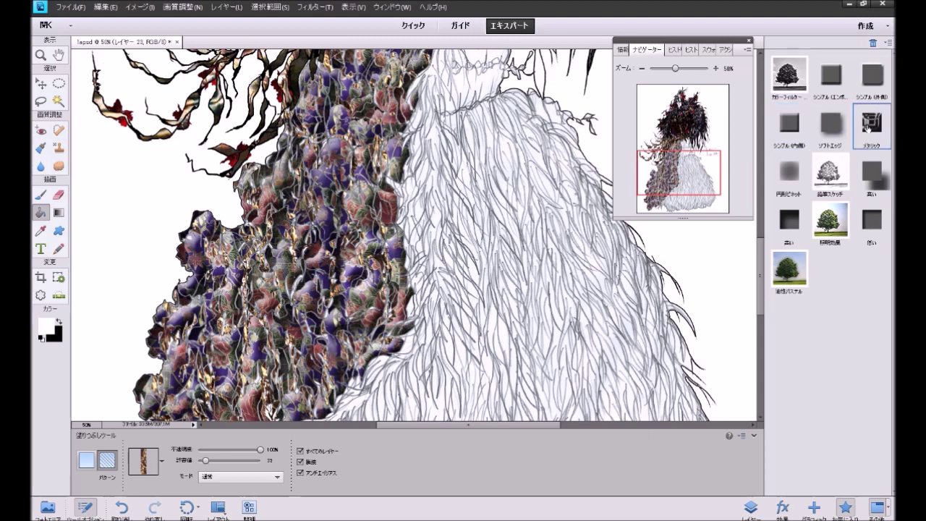
# Step: Add a 3 px black 境界線 at 100% opacity to the layer style of レイヤー 23
pyautogui.click(750, 508)
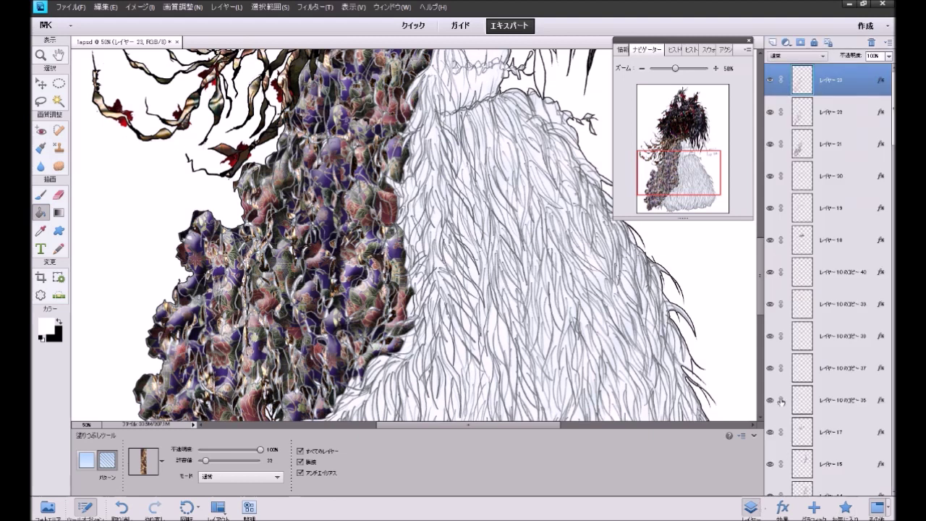
pyautogui.doubleClick(881, 83)
pyautogui.click(636, 396)
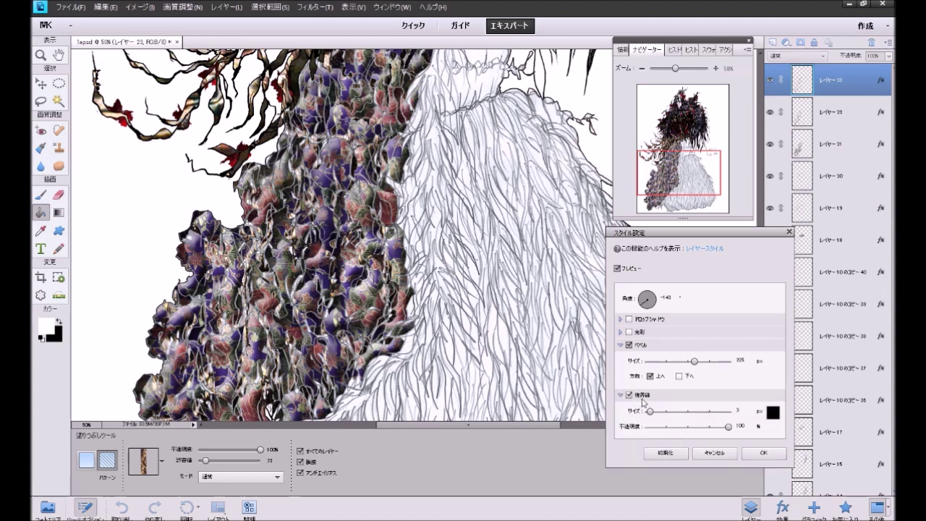
pyautogui.click(762, 452)
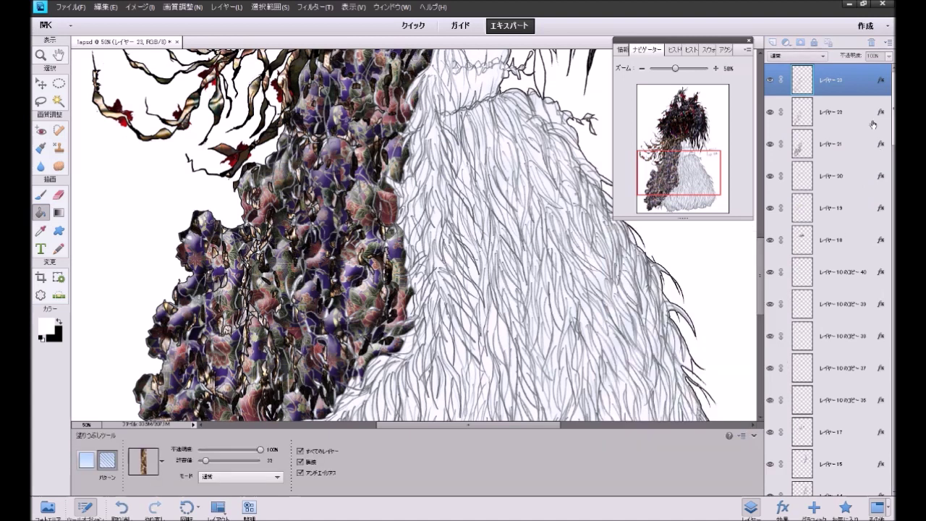
# Step: Add a 境界線 to the layer style of レイヤー 22
pyautogui.doubleClick(881, 113)
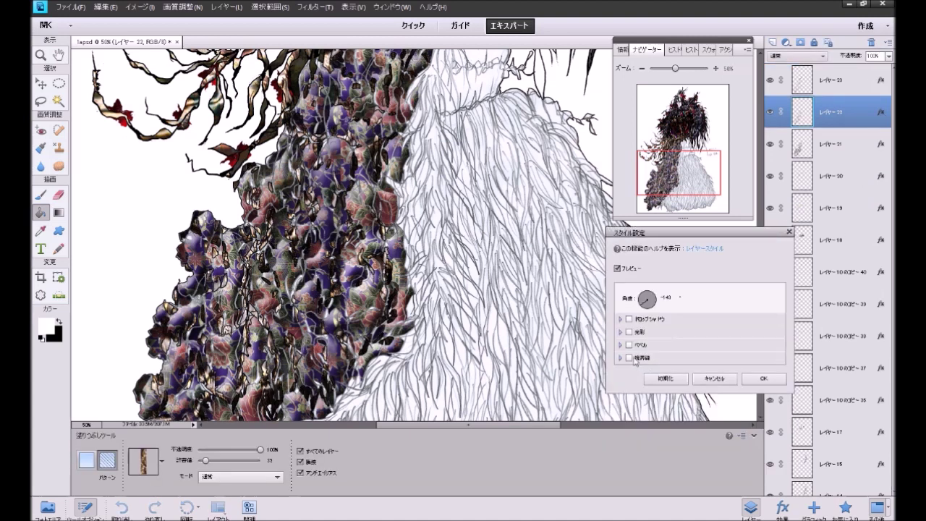
pyautogui.click(635, 359)
pyautogui.click(747, 421)
# Step: Add a 3 px black 境界線 at 100% opacity to the layer style of レイヤー 21
pyautogui.click(880, 145)
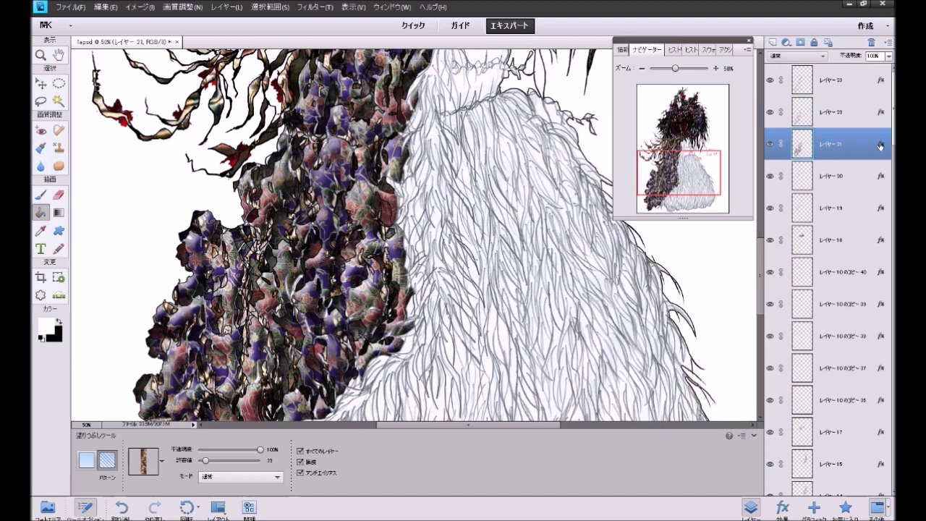
pyautogui.doubleClick(879, 146)
pyautogui.click(628, 395)
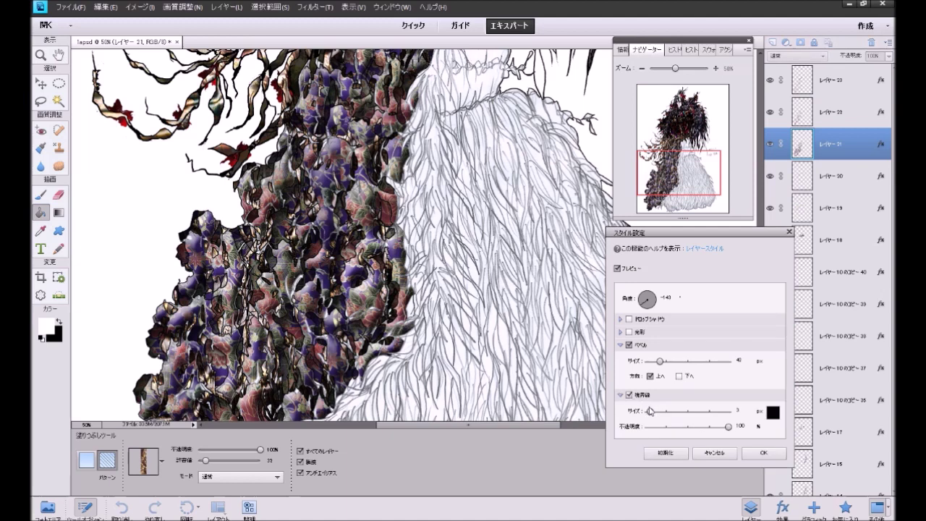
pyautogui.click(762, 452)
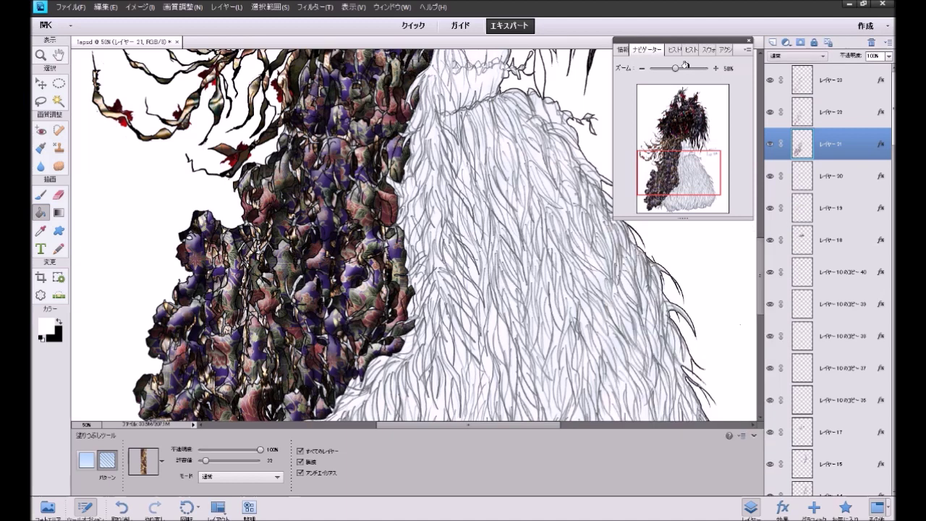
# Step: Select the black silhouette layer just above the background and set up the Brush tool with black as the foreground colour
pyautogui.click(642, 71)
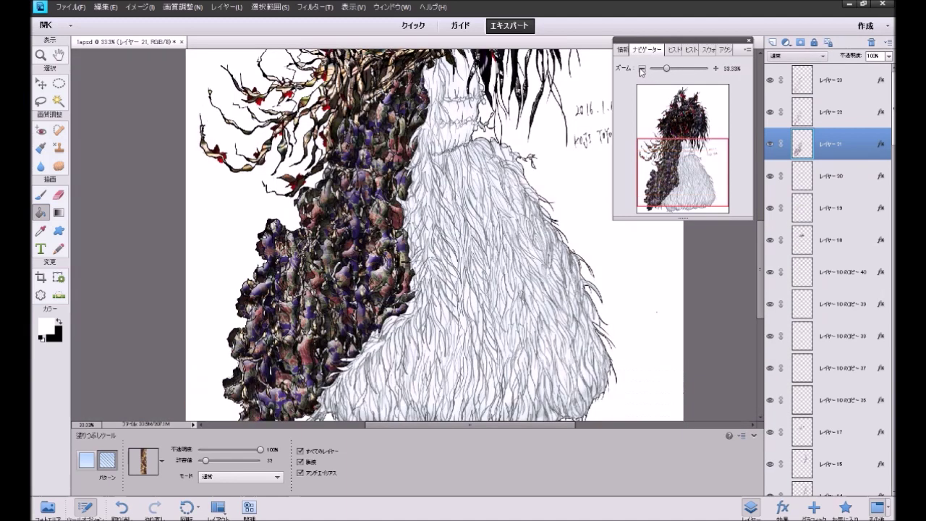
pyautogui.click(640, 70)
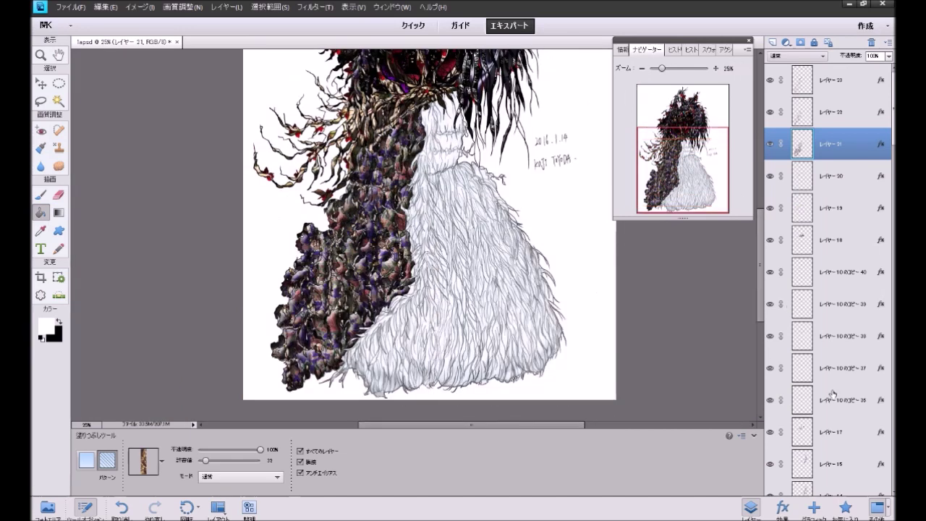
pyautogui.moveTo(892, 134); pyautogui.dragTo(892, 494)
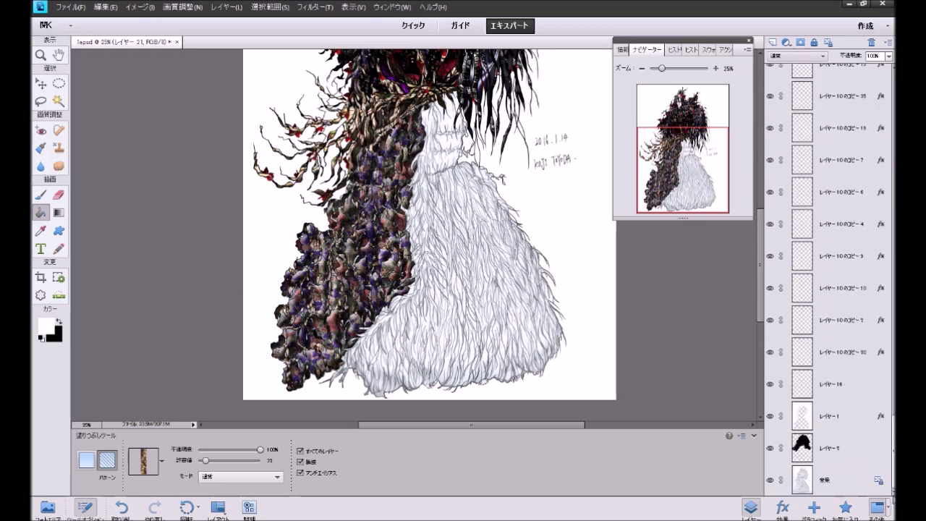
pyautogui.click(852, 460)
pyautogui.click(41, 194)
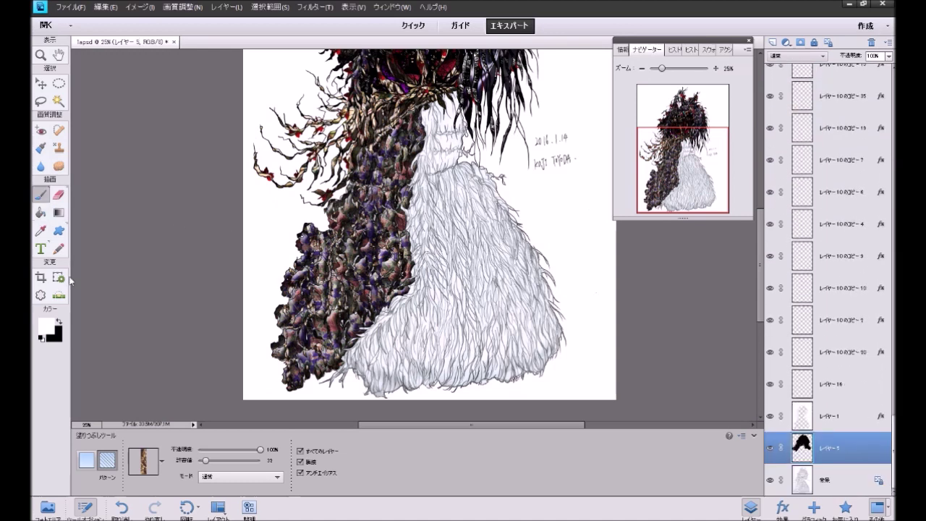
pyautogui.click(59, 321)
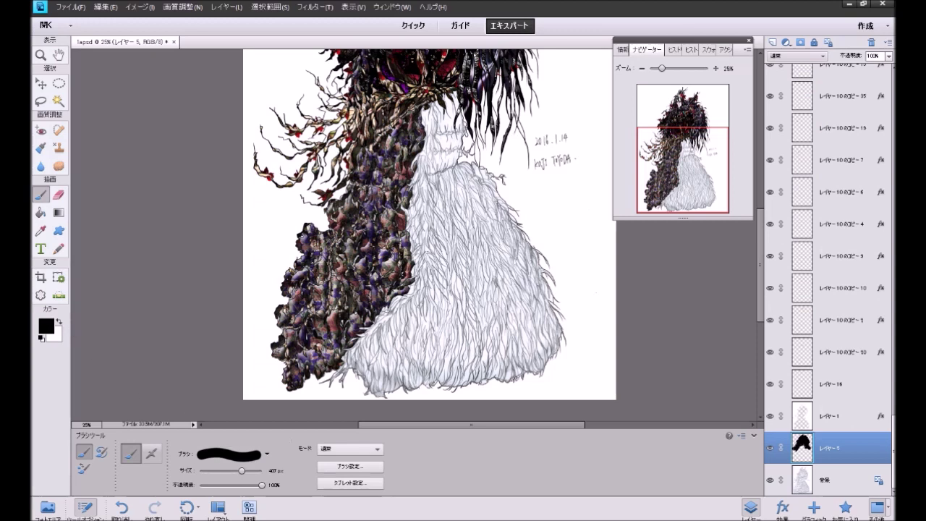
# Step: Try a black brush stroke below the head feathers, undo it, and reselect the black silhouette layer
pyautogui.moveTo(421, 117); pyautogui.dragTo(452, 102)
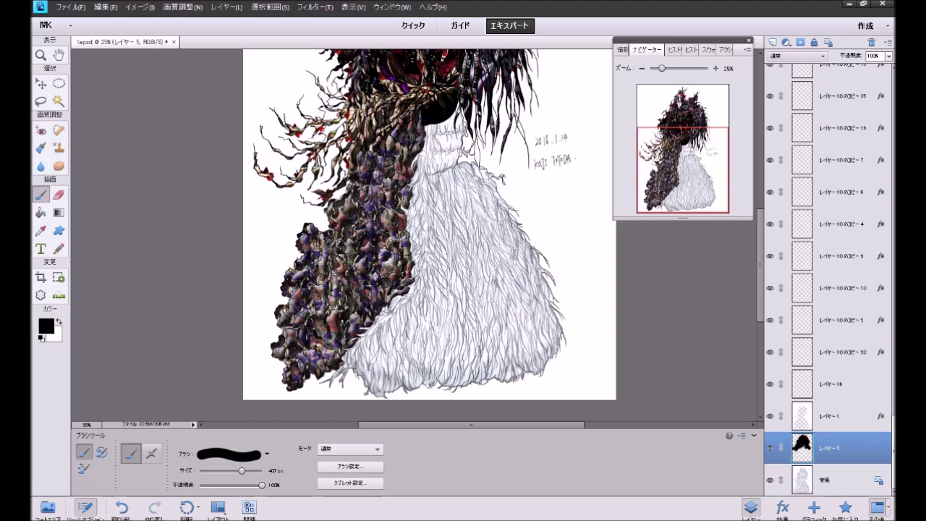
pyautogui.hotkey('ctrl', 'z')
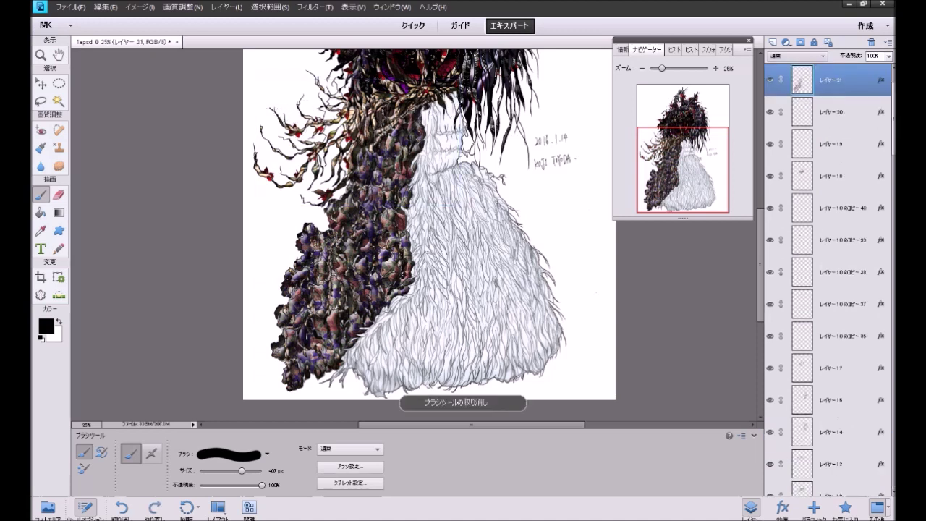
pyautogui.scroll(-15, 773, 427)
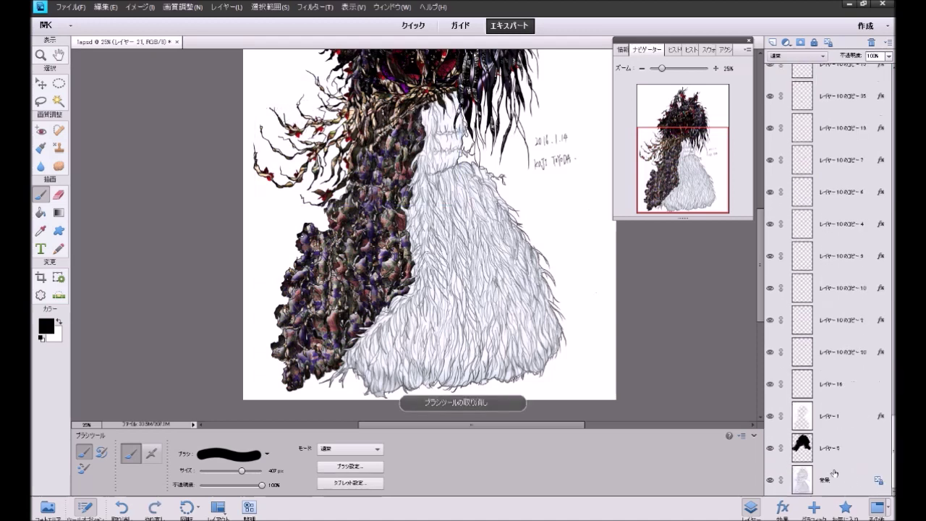
pyautogui.click(777, 444)
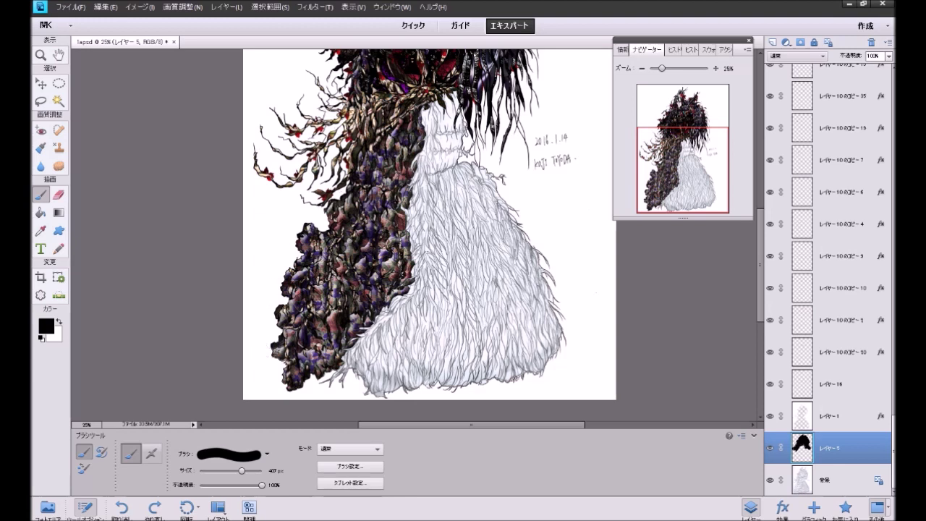
# Step: Apply the アーティスティック filter with the dark tree preview to the skirt pattern on レイヤー 21
pyautogui.moveTo(672, 157)
pyautogui.mouseDown()
pyautogui.moveTo(677, 123)
pyautogui.moveTo(663, 128)
pyautogui.moveTo(662, 149)
pyautogui.mouseUp()
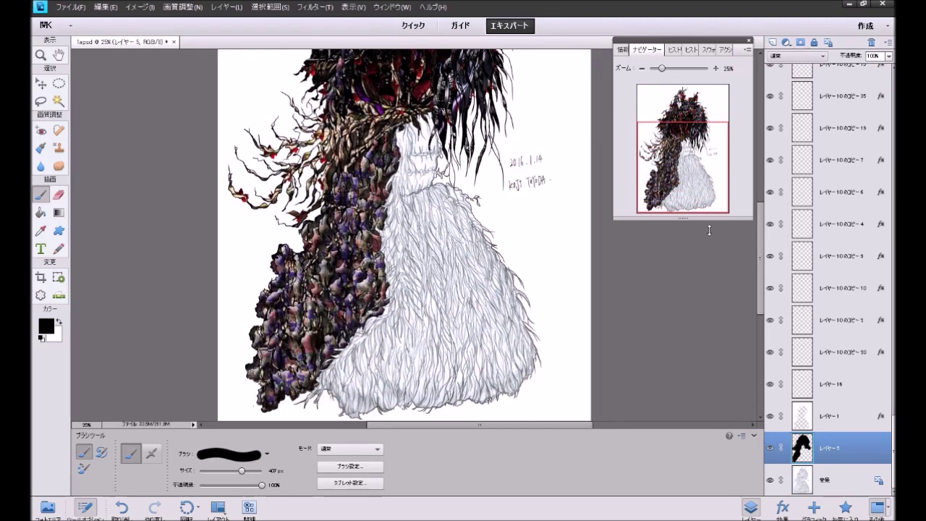
pyautogui.moveTo(892, 438); pyautogui.dragTo(894, 107)
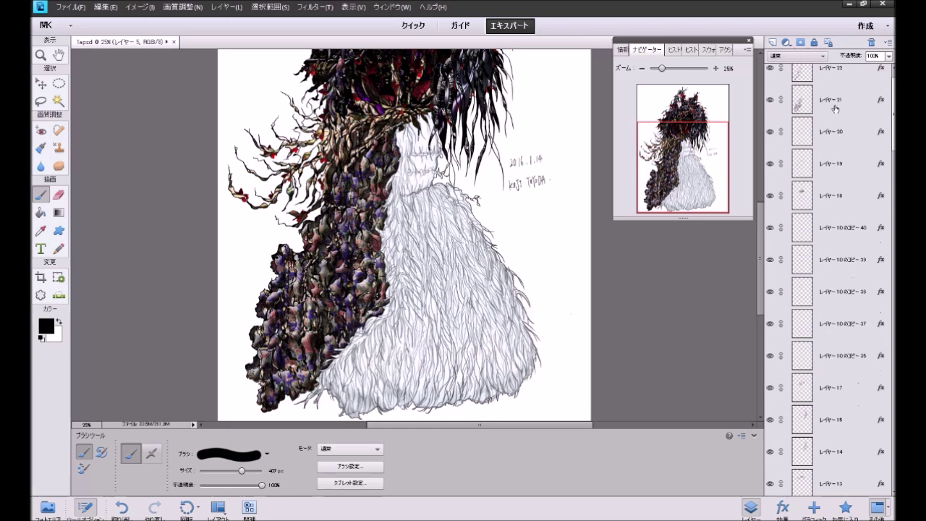
pyautogui.click(833, 108)
pyautogui.click(844, 508)
pyautogui.click(715, 68)
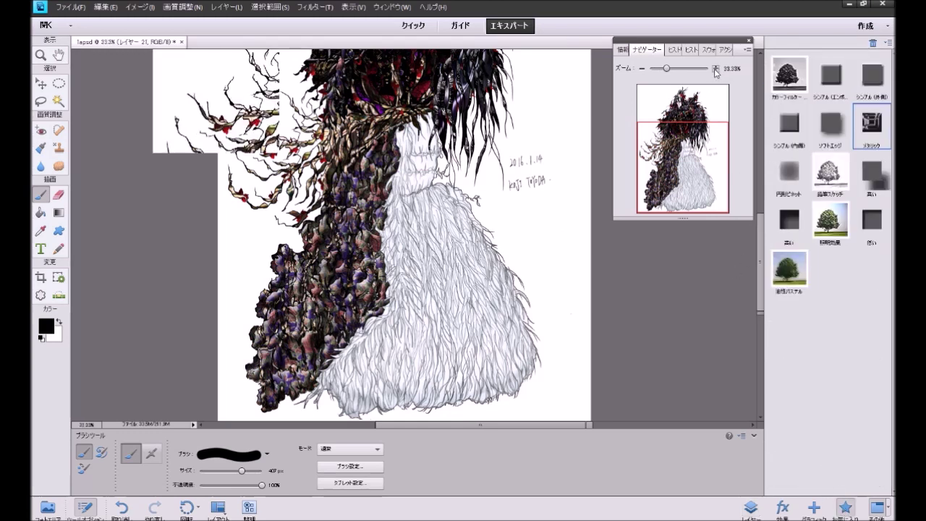
pyautogui.moveTo(673, 166); pyautogui.dragTo(658, 170)
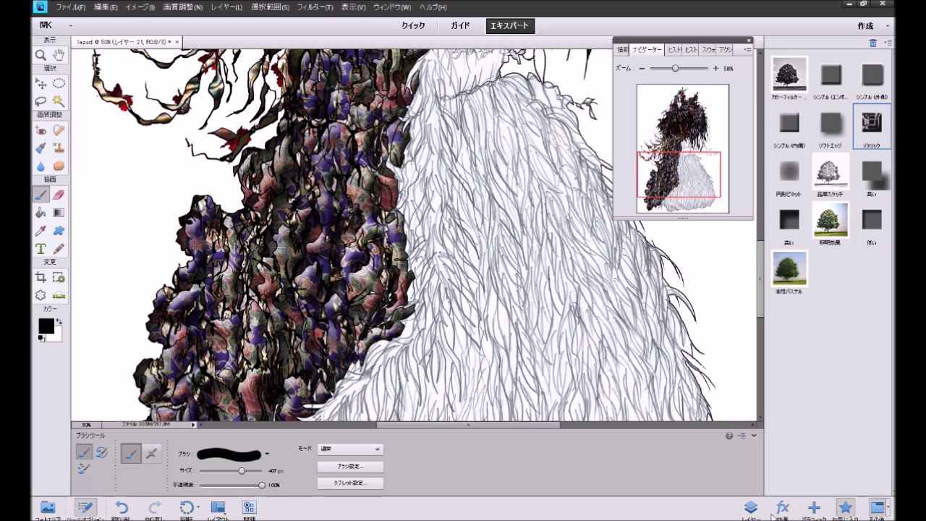
pyautogui.click(783, 507)
pyautogui.doubleClick(784, 218)
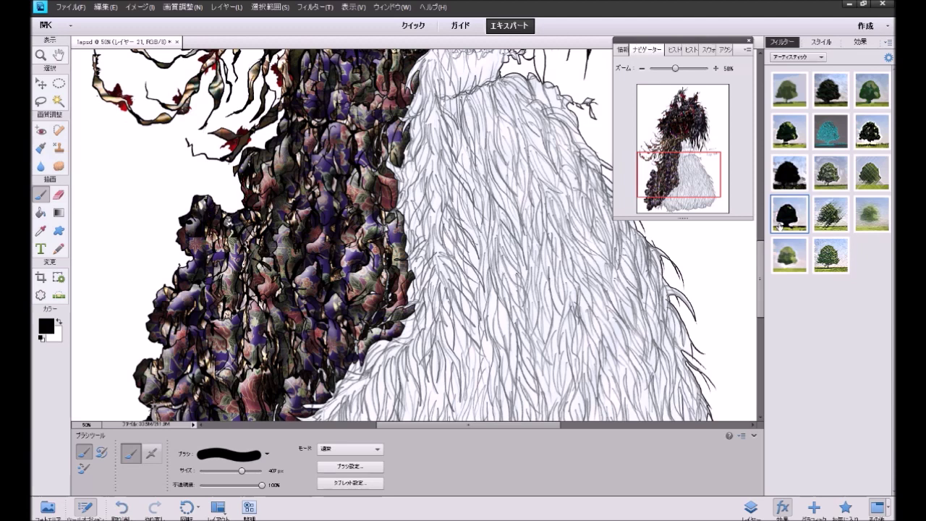
# Step: Duplicate the red leaf from the low branch beside the skirt onto the skirt's upper part with the Move tool
pyautogui.moveTo(664, 175); pyautogui.dragTo(662, 138)
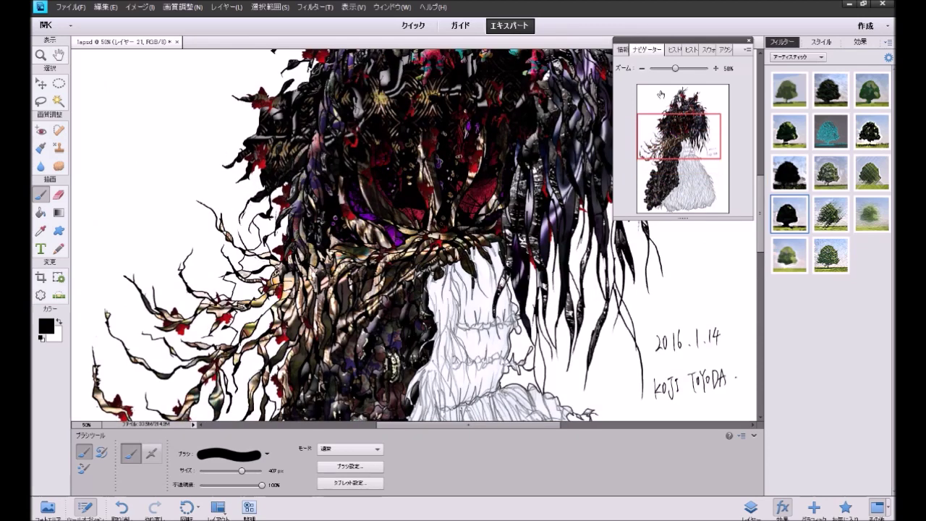
pyautogui.hotkey('ctrl', '-')
pyautogui.hotkey('ctrl', '-')
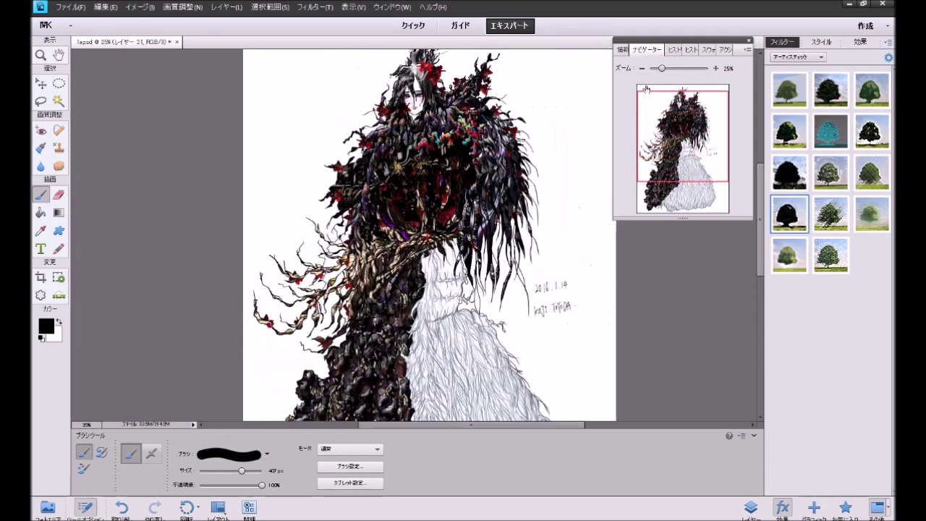
pyautogui.moveTo(680, 152); pyautogui.dragTo(683, 187)
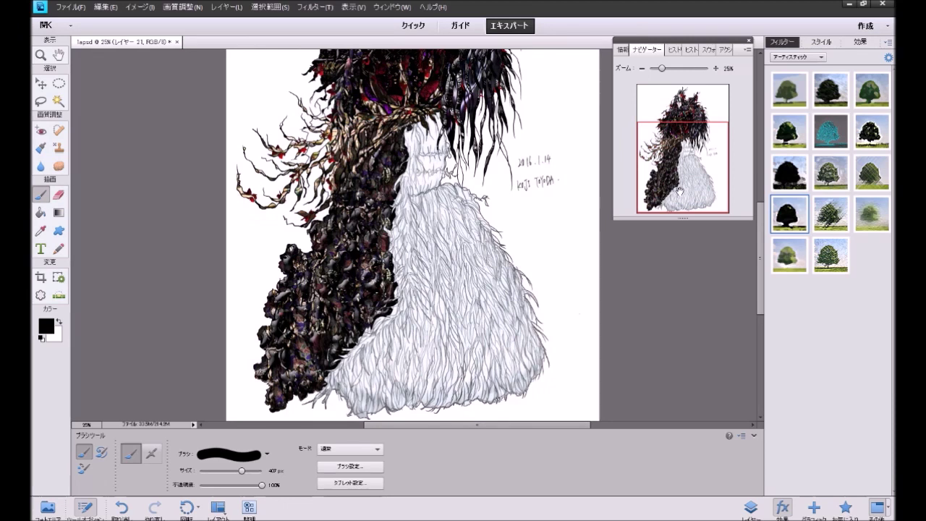
pyautogui.click(750, 507)
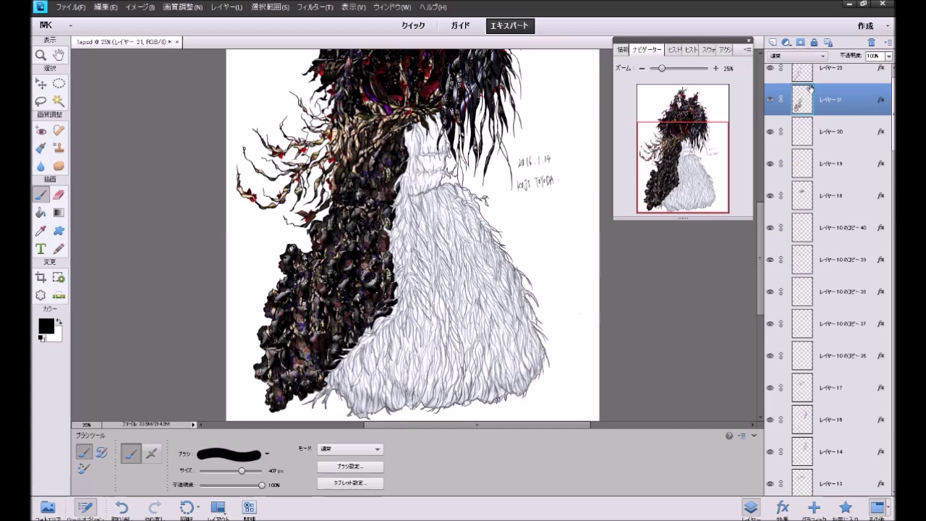
pyautogui.click(716, 68)
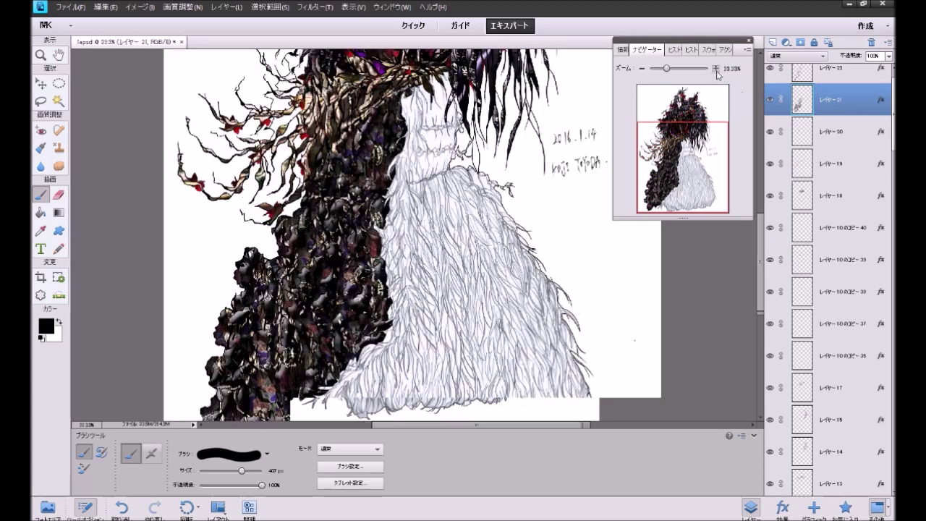
pyautogui.click(715, 68)
pyautogui.moveTo(683, 166)
pyautogui.mouseDown()
pyautogui.moveTo(673, 146)
pyautogui.moveTo(676, 168)
pyautogui.mouseUp()
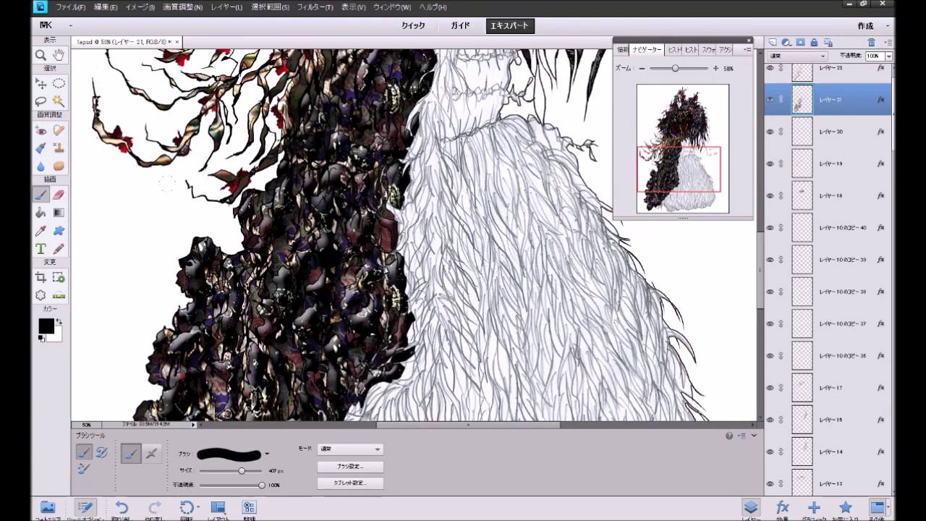
pyautogui.click(42, 85)
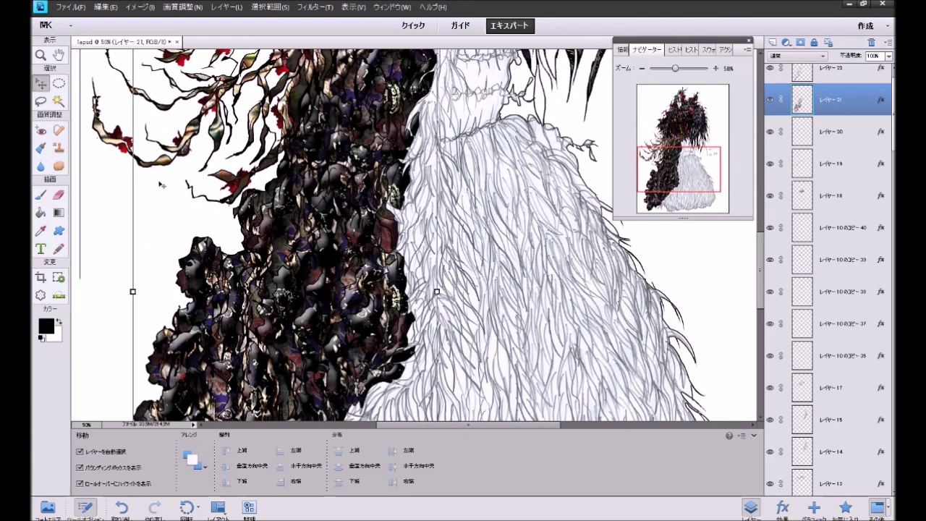
pyautogui.click(230, 193)
pyautogui.moveTo(234, 189); pyautogui.dragTo(314, 210)
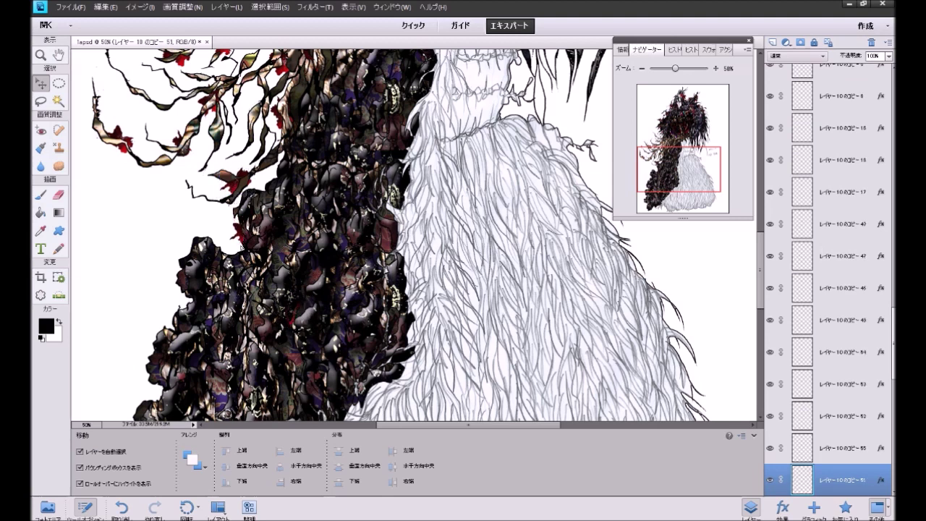
# Step: Copy the same red leaf to the dark skirt's upper edge where the branch meets it, and rotate the copy
pyautogui.click(235, 185)
pyautogui.moveTo(266, 183)
pyautogui.mouseDown()
pyautogui.moveTo(281, 165)
pyautogui.moveTo(274, 173)
pyautogui.mouseUp()
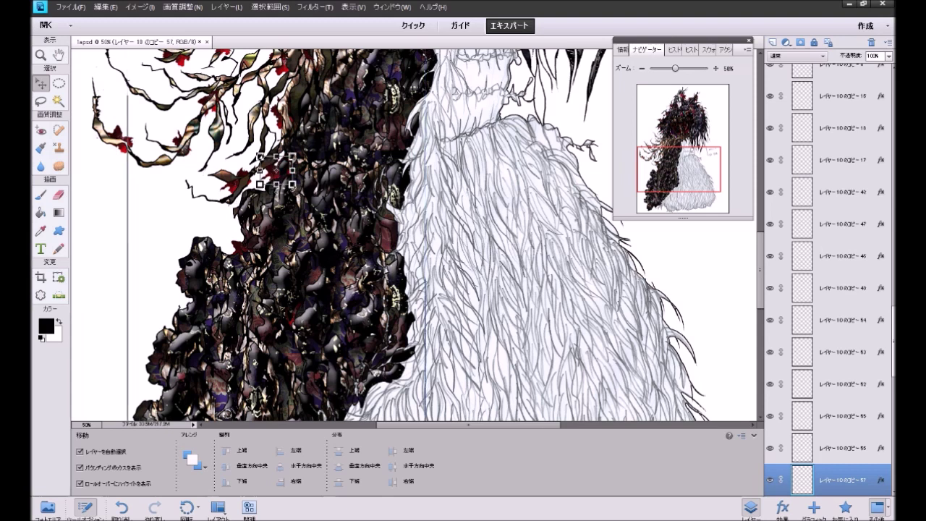
pyautogui.click(292, 188)
pyautogui.moveTo(288, 189); pyautogui.dragTo(273, 181)
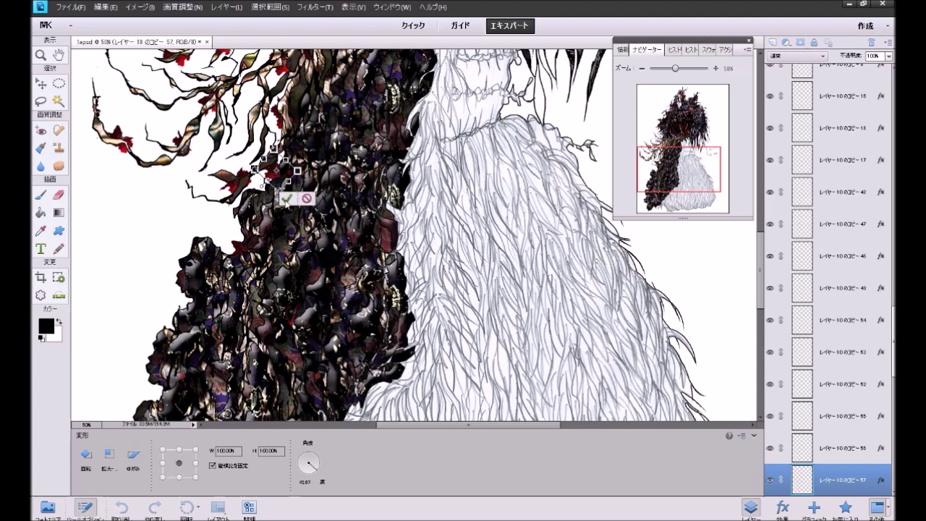
pyautogui.click(287, 203)
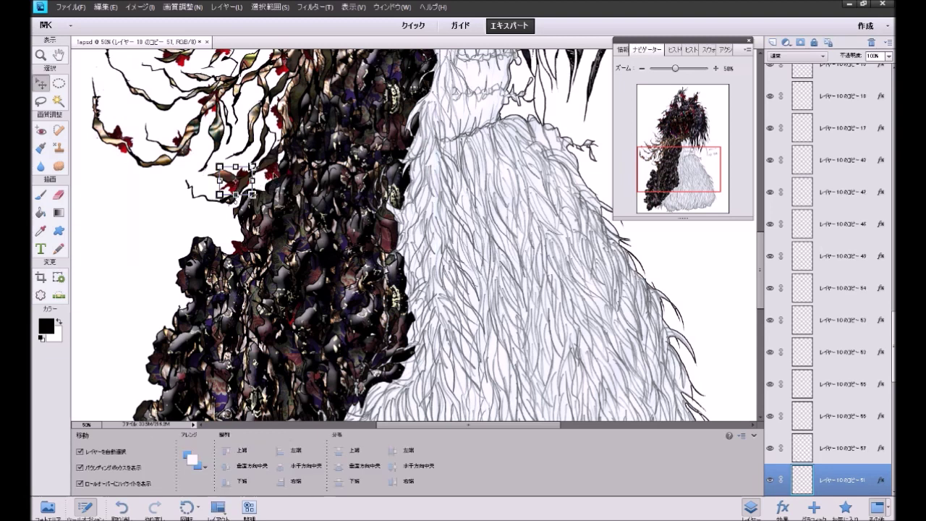
# Step: Place further red leaf copies halfway down and lower along the dark skirt's outer left edge
pyautogui.click(272, 172)
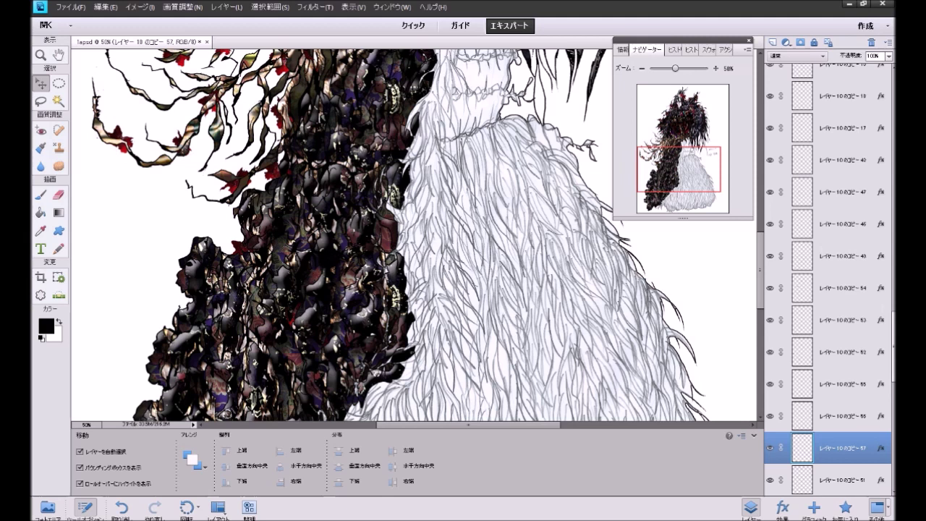
pyautogui.click(234, 189)
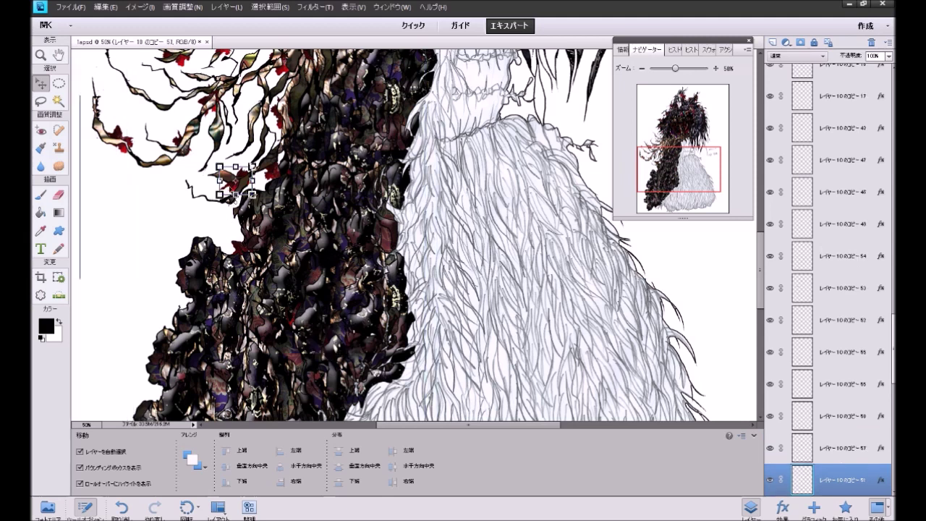
pyautogui.moveTo(230, 191); pyautogui.dragTo(177, 304)
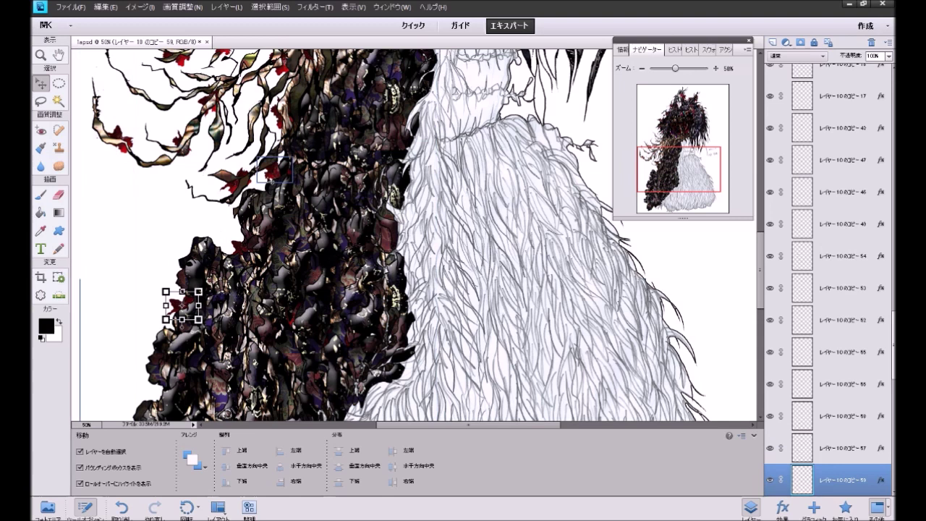
pyautogui.click(274, 176)
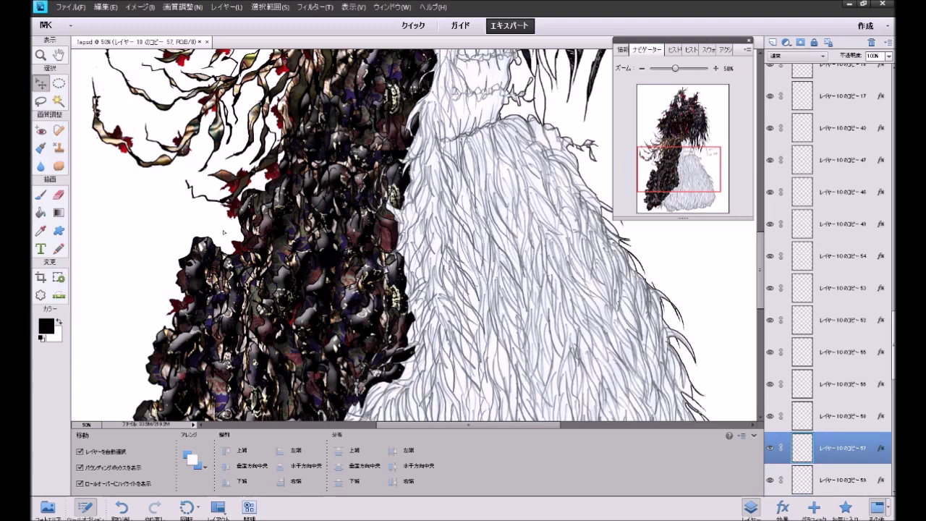
pyautogui.moveTo(154, 390)
pyautogui.mouseDown()
pyautogui.moveTo(154, 399)
pyautogui.moveTo(152, 384)
pyautogui.moveTo(157, 391)
pyautogui.mouseUp()
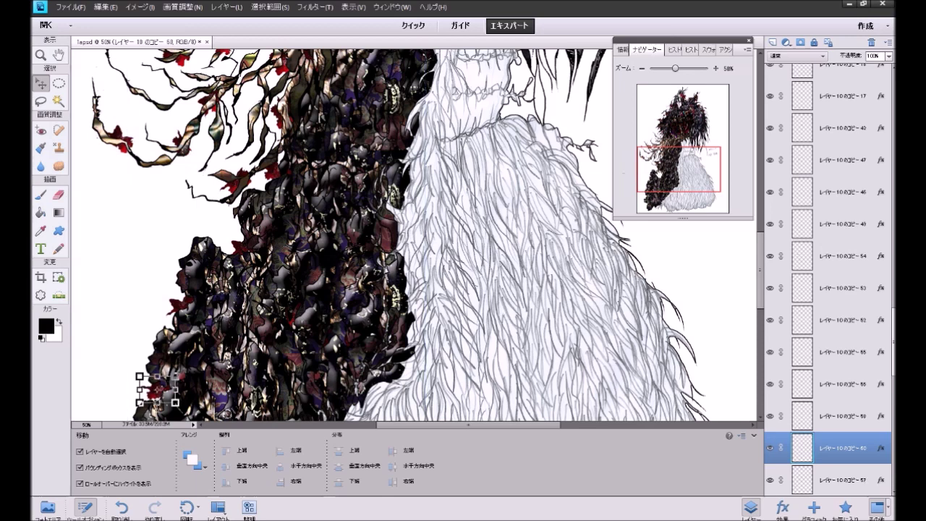
# Step: Add another red leaf copy lower on the skirt's outer edge and move its layer directly above レイヤー 4
pyautogui.moveTo(657, 175); pyautogui.dragTo(659, 185)
pyautogui.scroll(-3, 149, 393)
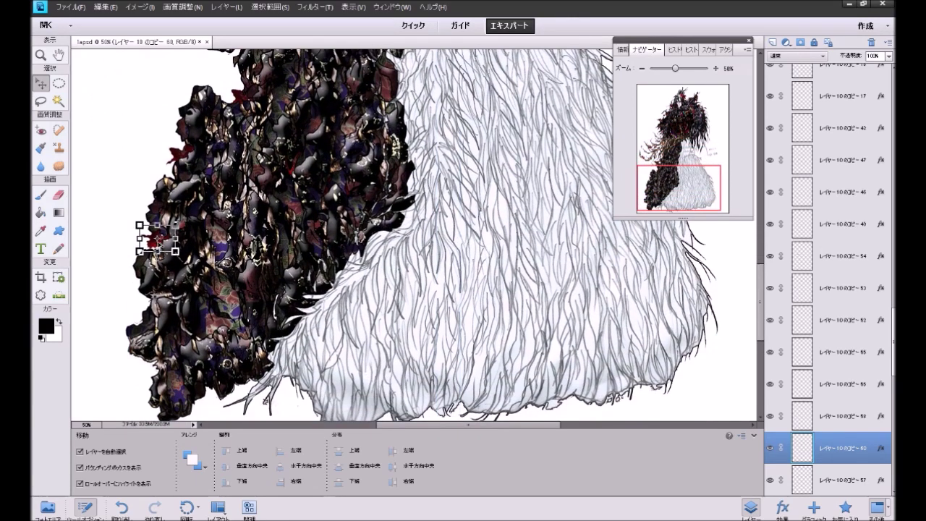
pyautogui.moveTo(154, 244); pyautogui.dragTo(146, 300)
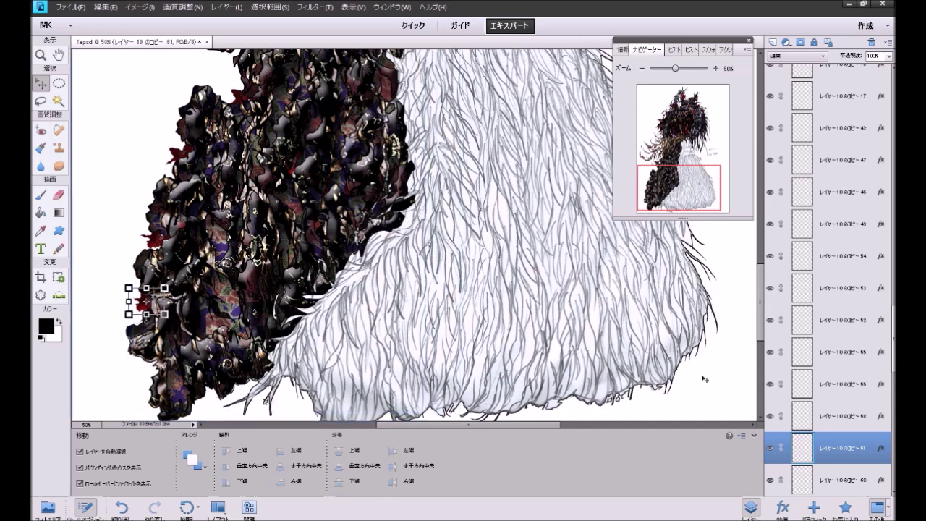
pyautogui.moveTo(821, 447); pyautogui.dragTo(854, 254)
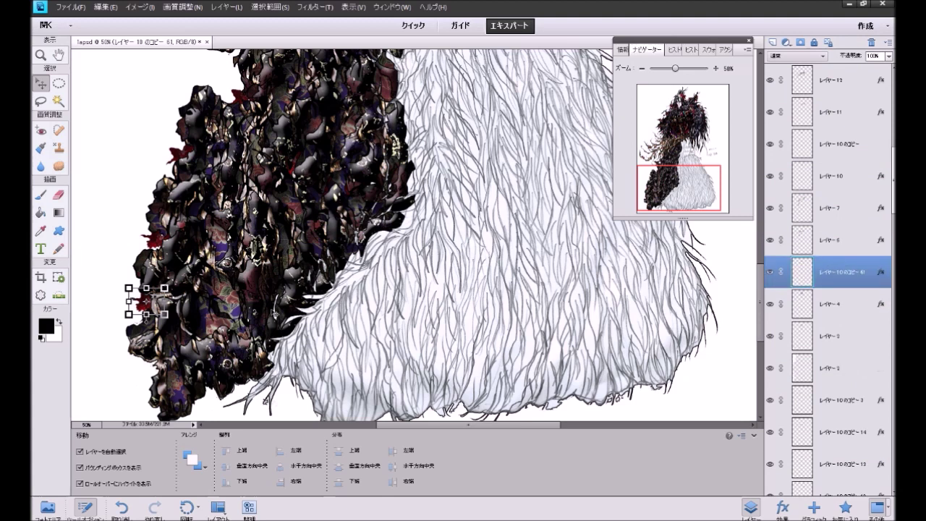
# Step: Duplicate the red leaf to the skirt's bottom left corner, rotate it, and place further copies along the lower hem
pyautogui.moveTo(145, 302); pyautogui.dragTo(161, 376)
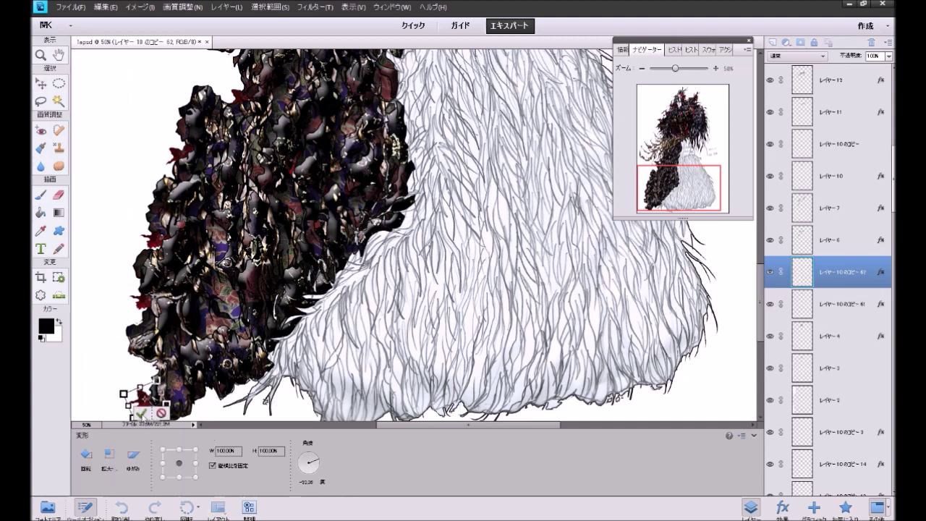
pyautogui.click(140, 414)
pyautogui.moveTo(687, 197); pyautogui.dragTo(692, 198)
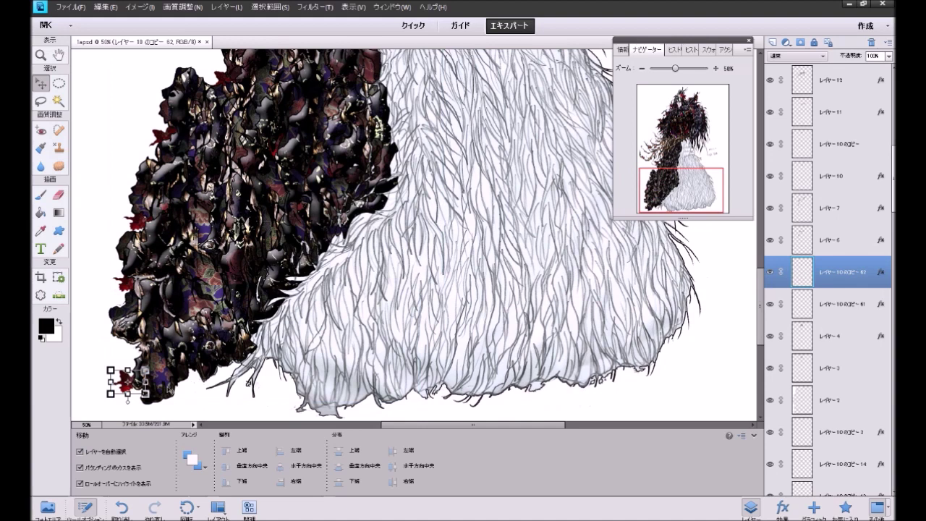
pyautogui.moveTo(127, 383); pyautogui.dragTo(166, 382)
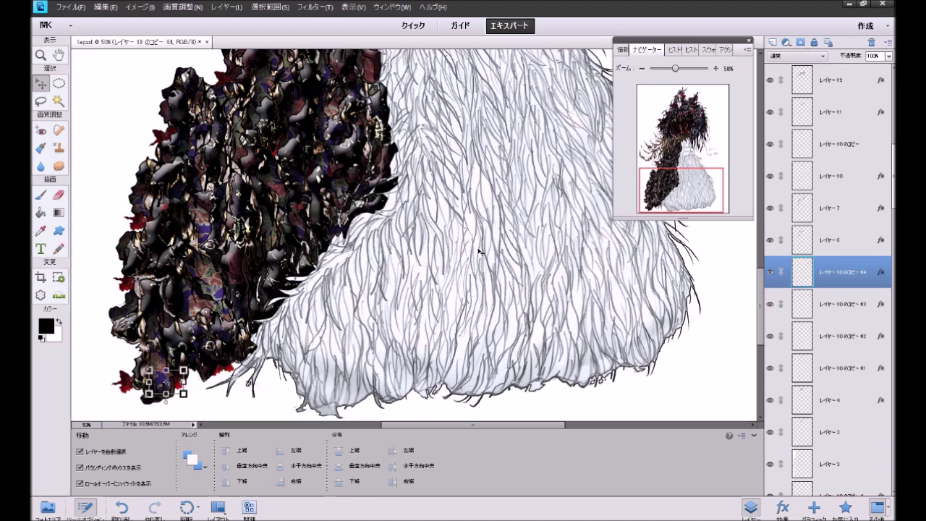
# Step: Move the red leaf on the outermost left branch to the protruding upper left edge of the dark skirt
pyautogui.moveTo(679, 189); pyautogui.dragTo(681, 164)
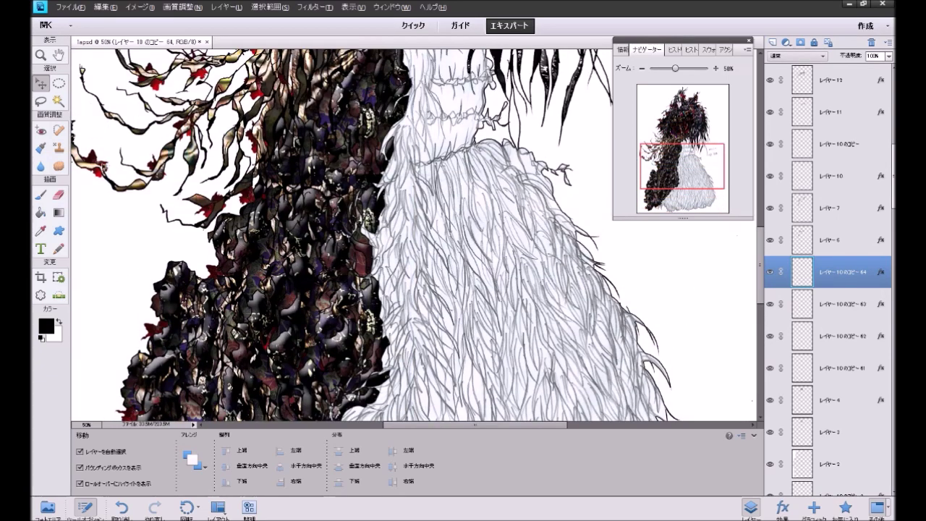
pyautogui.click(92, 158)
pyautogui.moveTo(92, 158); pyautogui.dragTo(152, 279)
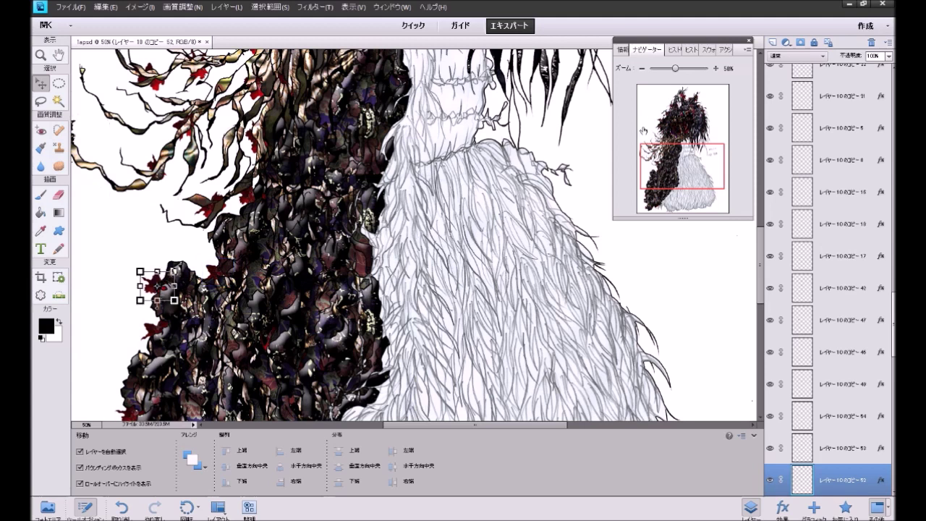
# Step: Check the whole figure and undo the accidental move of レイヤー 1
pyautogui.click(713, 285)
pyautogui.click(642, 68)
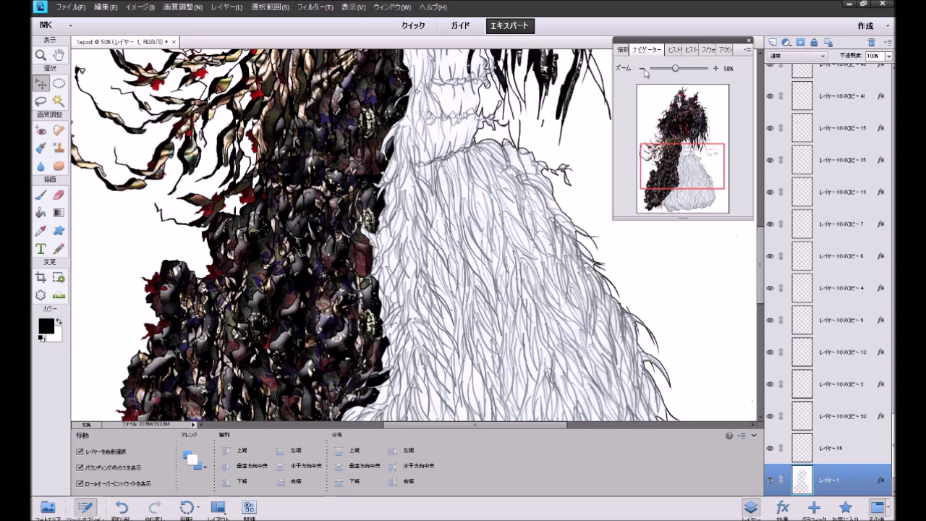
pyautogui.click(641, 69)
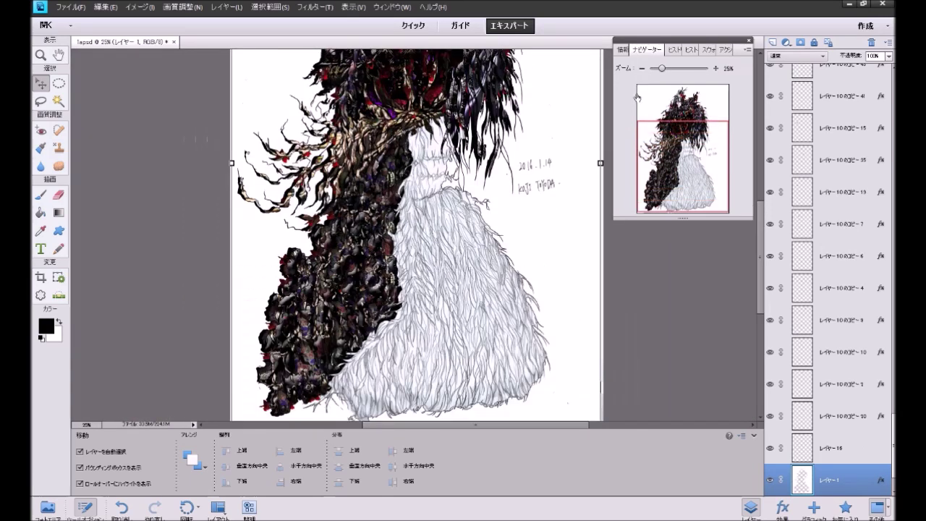
pyautogui.scroll(3, 674, 301)
pyautogui.click(674, 301)
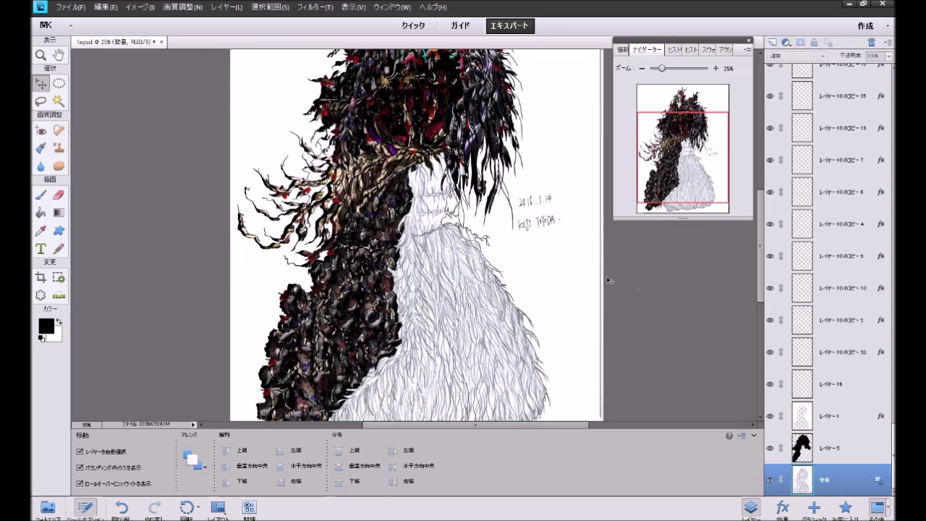
pyautogui.scroll(4, 610, 280)
pyautogui.scroll(4, 610, 280)
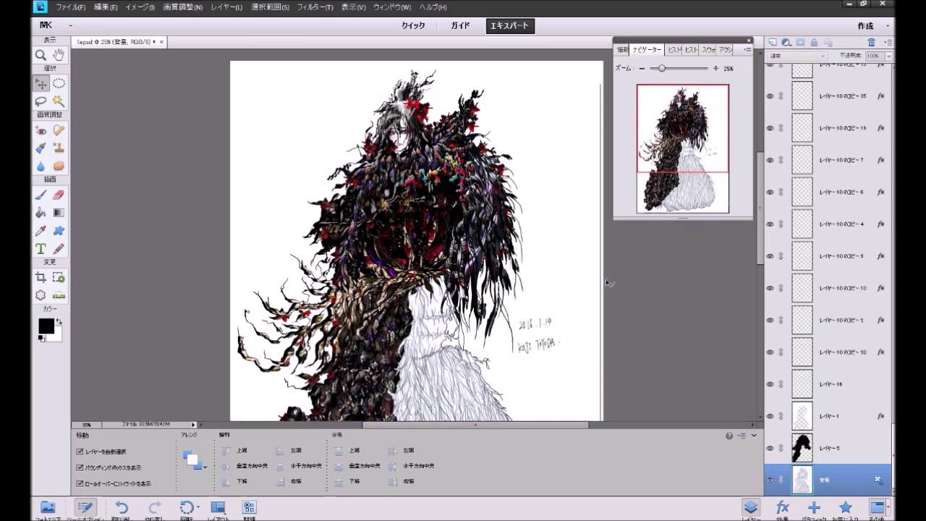
pyautogui.click(123, 509)
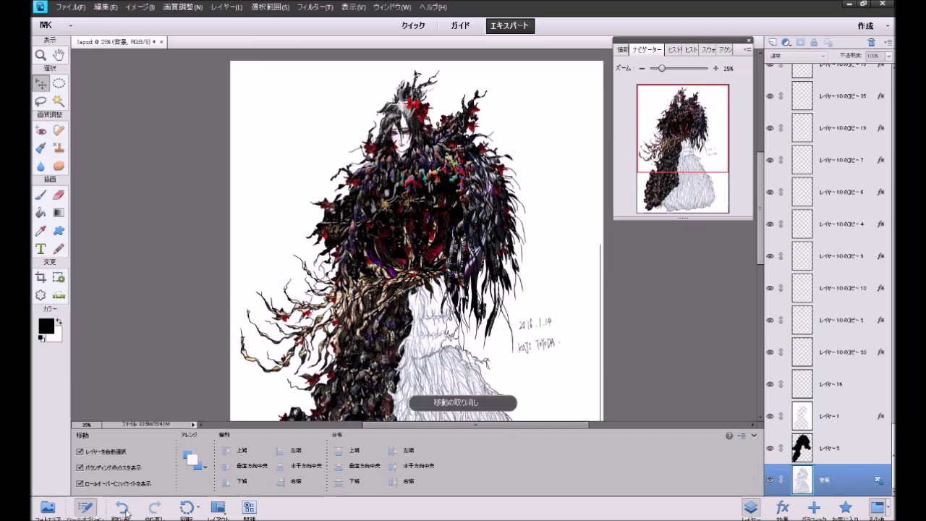
pyautogui.scroll(-6, 705, 240)
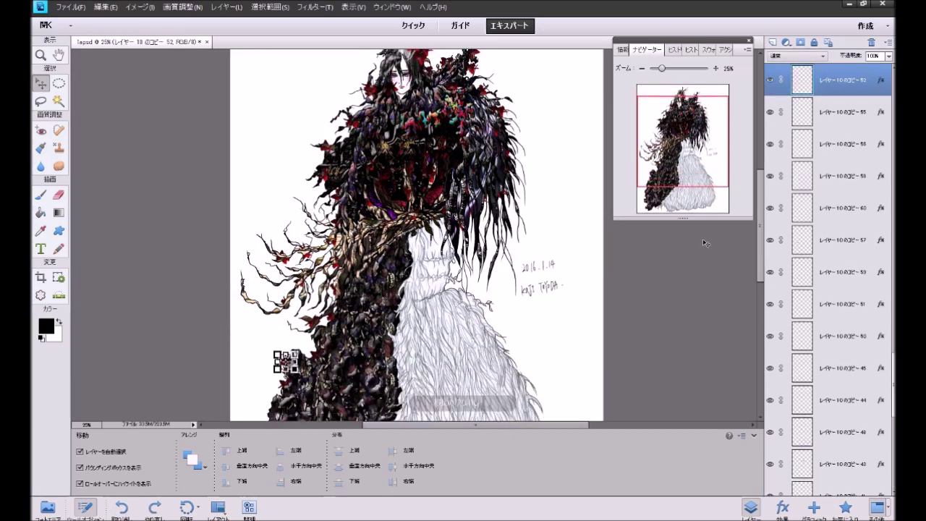
# Step: Deselect the leaf layer and inspect the leaf placement over the figure from head to hem
pyautogui.click(685, 266)
pyautogui.scroll(-7, 685, 266)
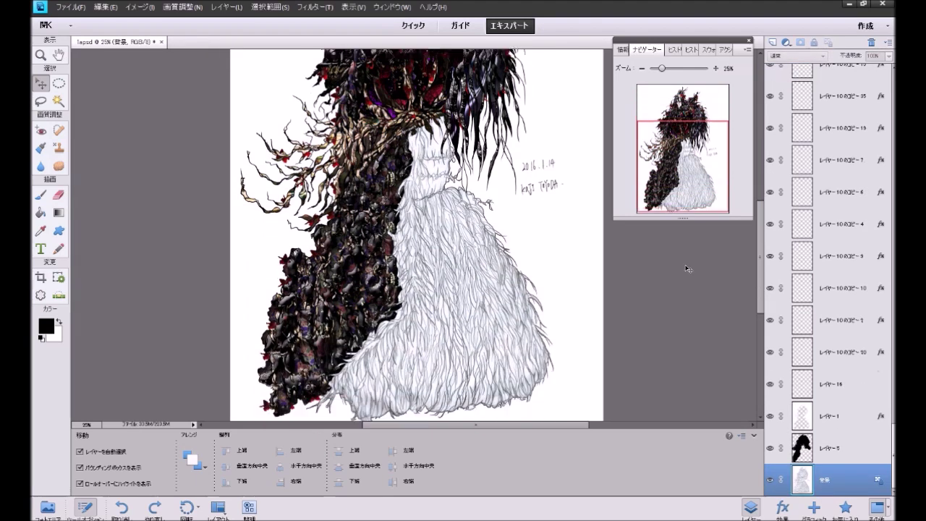
pyautogui.scroll(8, 687, 268)
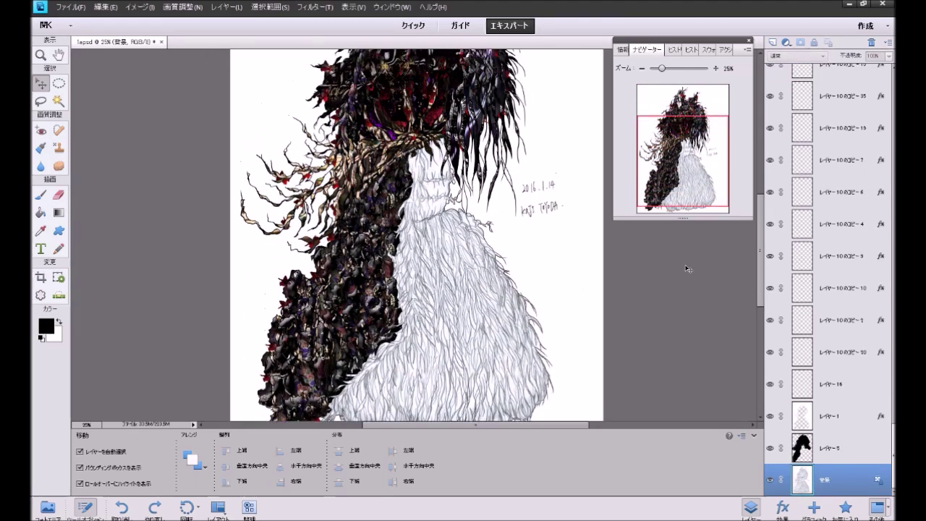
pyautogui.scroll(3, 687, 269)
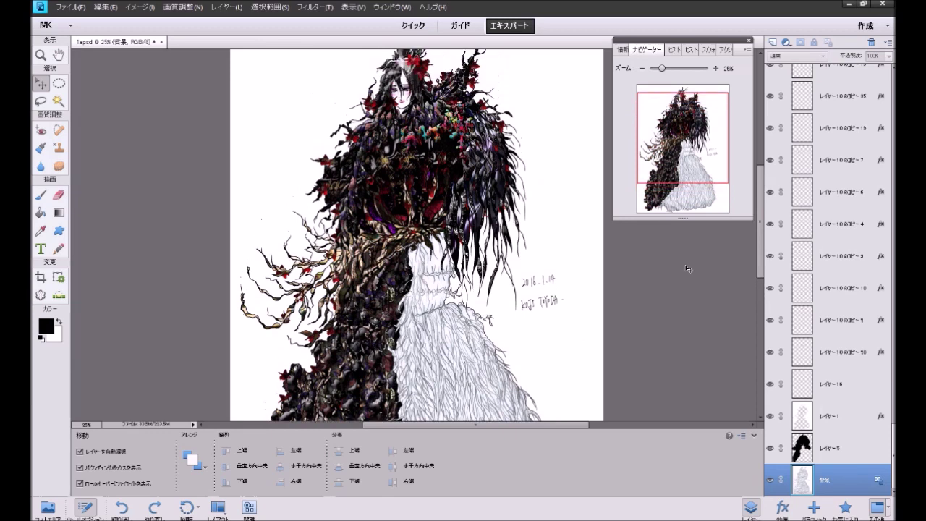
pyautogui.scroll(2, 687, 268)
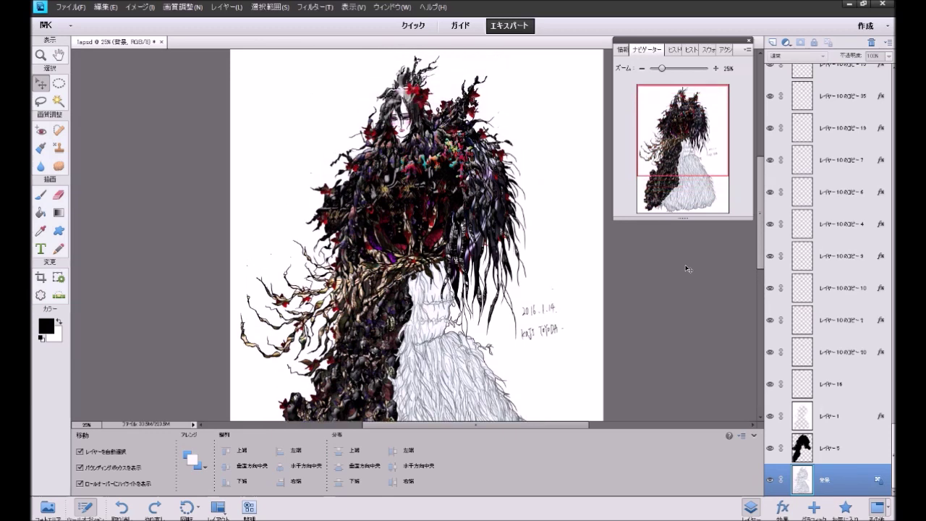
pyautogui.scroll(-5, 687, 268)
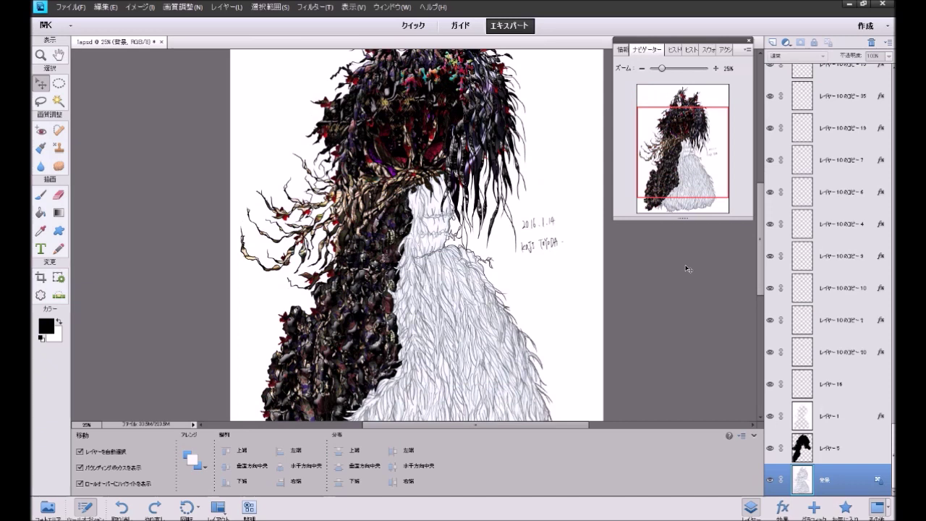
pyautogui.scroll(-4, 687, 268)
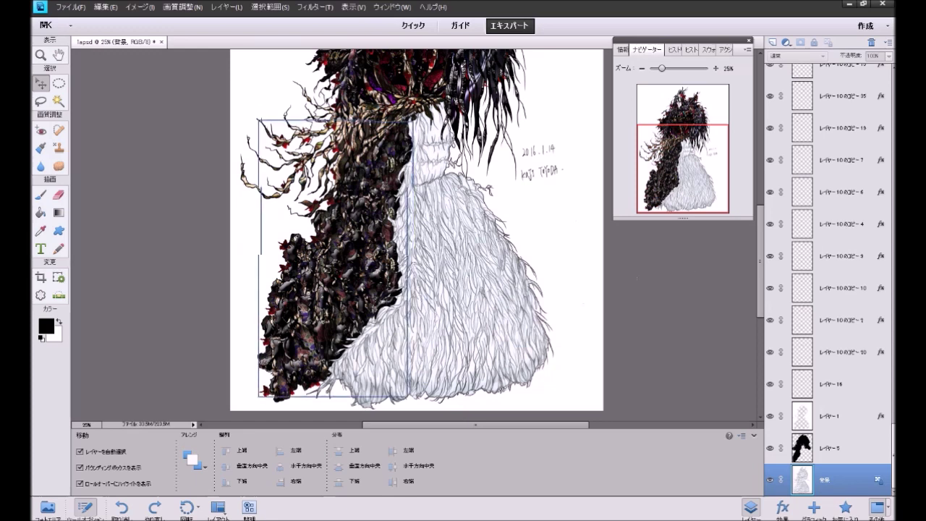
# Step: Move a red leaf onto the dark skirt's outer left edge, place a copy just below it, and deselect
pyautogui.click(272, 314)
pyautogui.moveTo(268, 304); pyautogui.dragTo(264, 297)
pyautogui.click(257, 288)
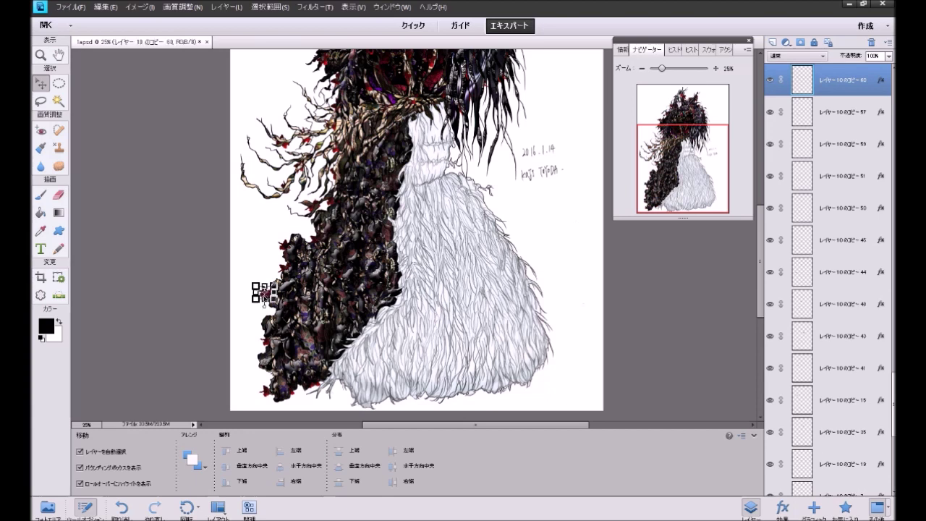
pyautogui.moveTo(264, 292); pyautogui.dragTo(275, 313)
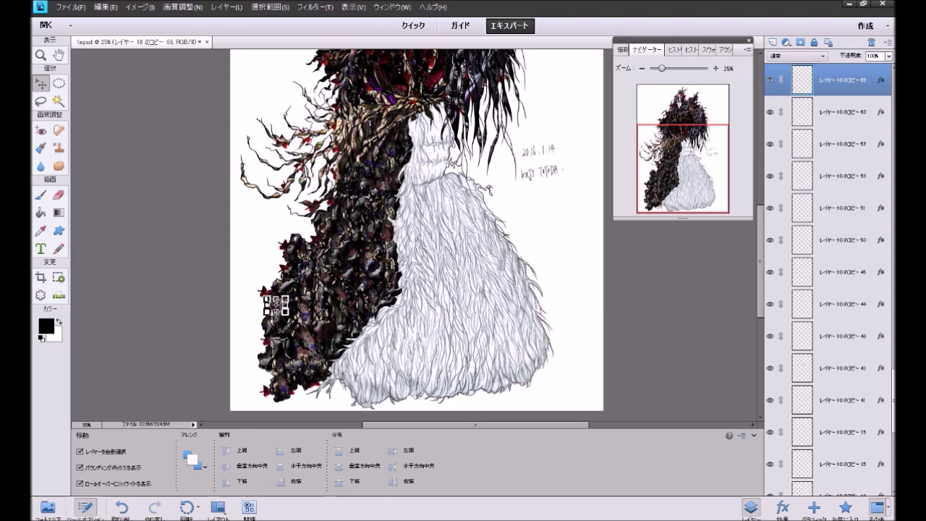
pyautogui.click(177, 331)
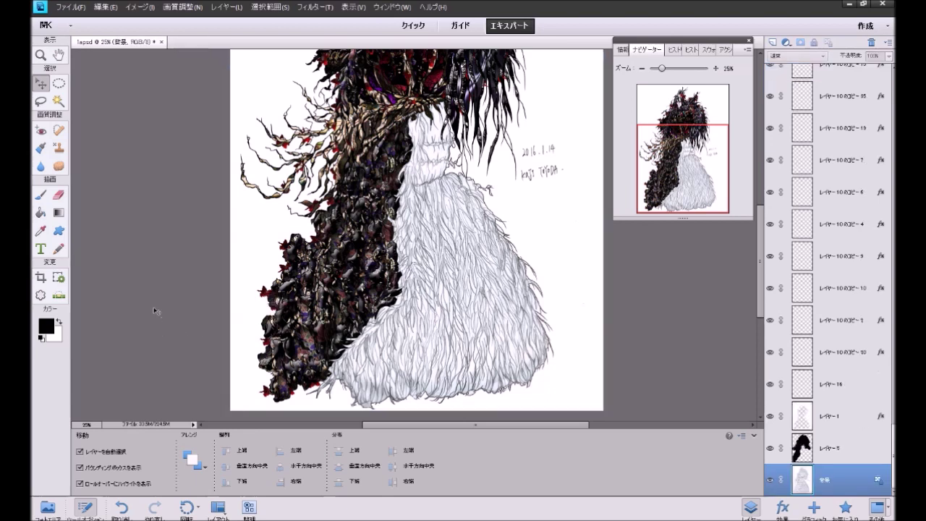
# Step: Examine the overall balance of the red leaves across the cloak, branches and dark skirt
pyautogui.scroll(5, 154, 311)
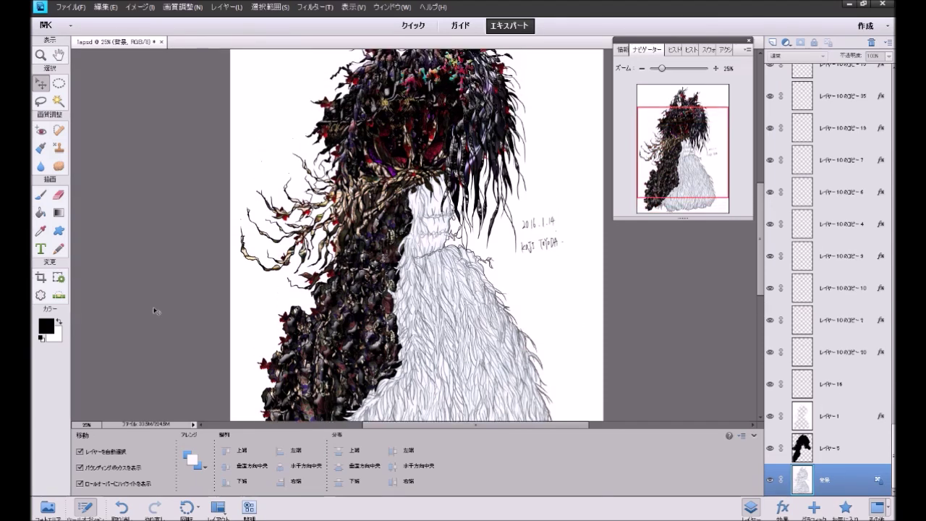
pyautogui.scroll(3, 154, 311)
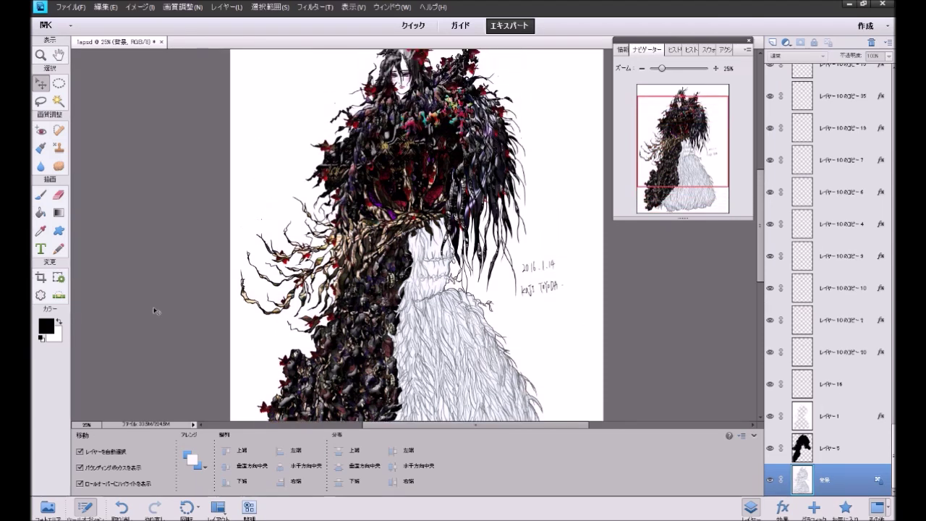
pyautogui.scroll(-8, 154, 311)
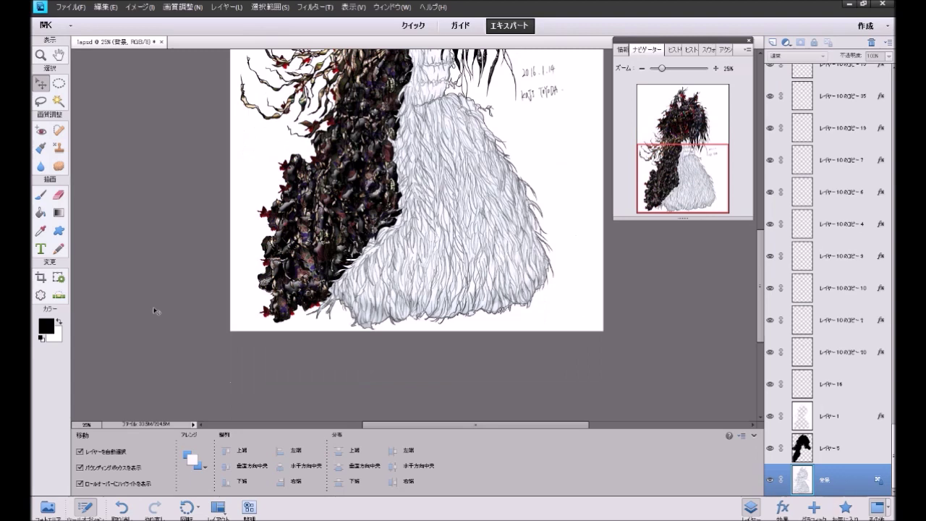
pyautogui.scroll(-4, 154, 311)
pyautogui.scroll(5, 154, 311)
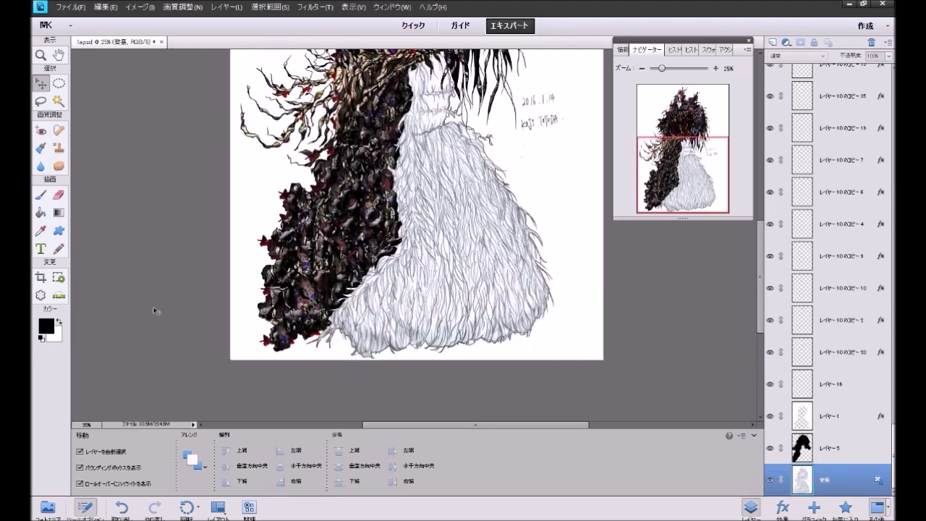
pyautogui.scroll(5, 154, 311)
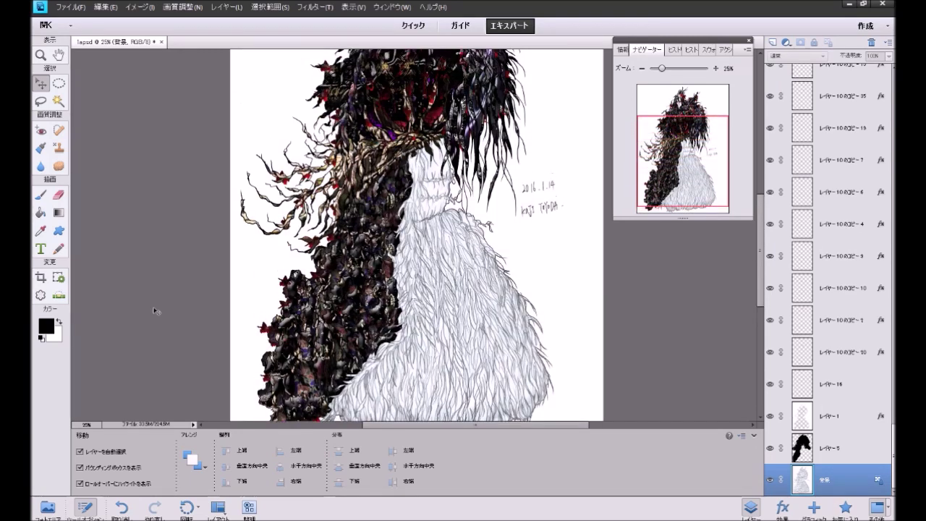
pyautogui.scroll(4, 154, 311)
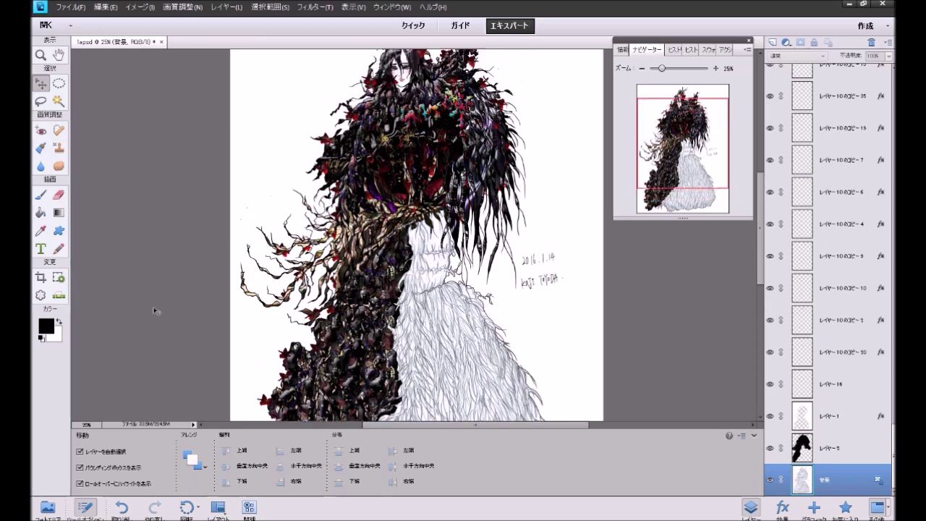
pyautogui.scroll(5, 154, 311)
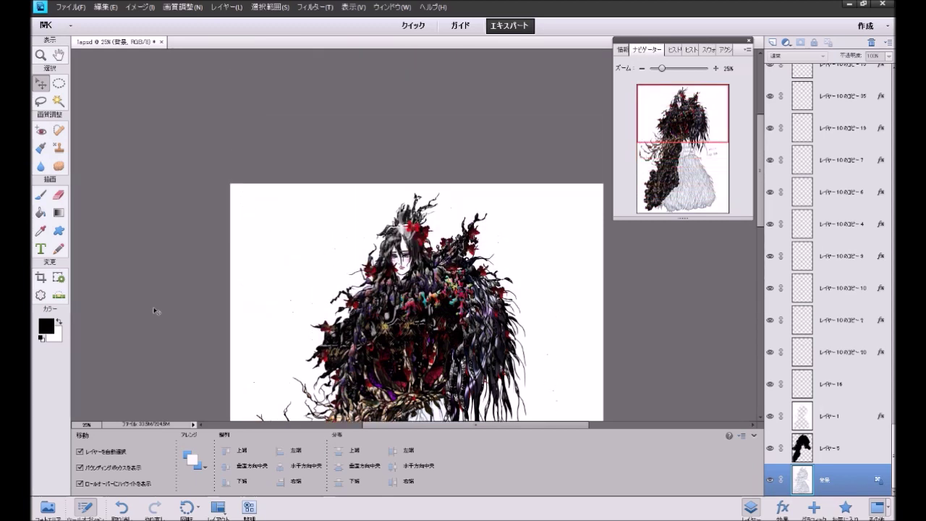
pyautogui.scroll(-3, 154, 311)
pyautogui.scroll(-5, 154, 311)
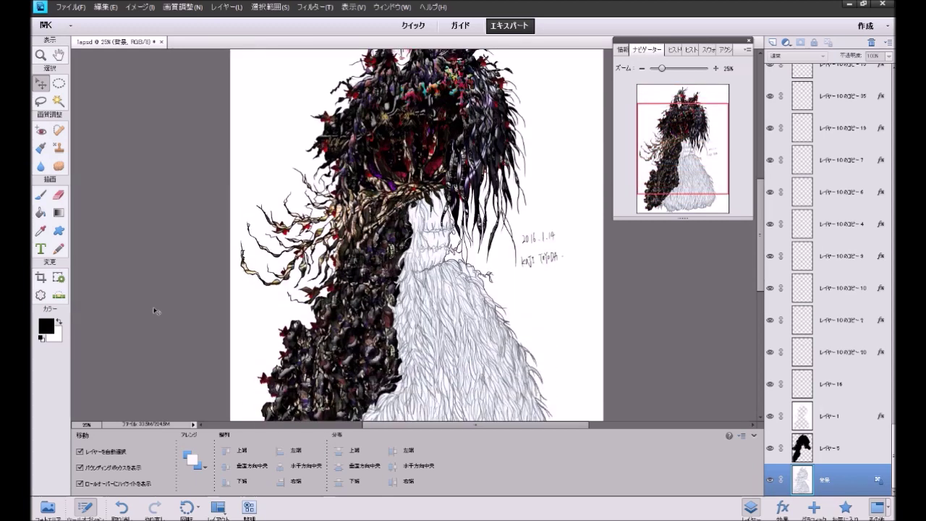
pyautogui.scroll(-1, 154, 311)
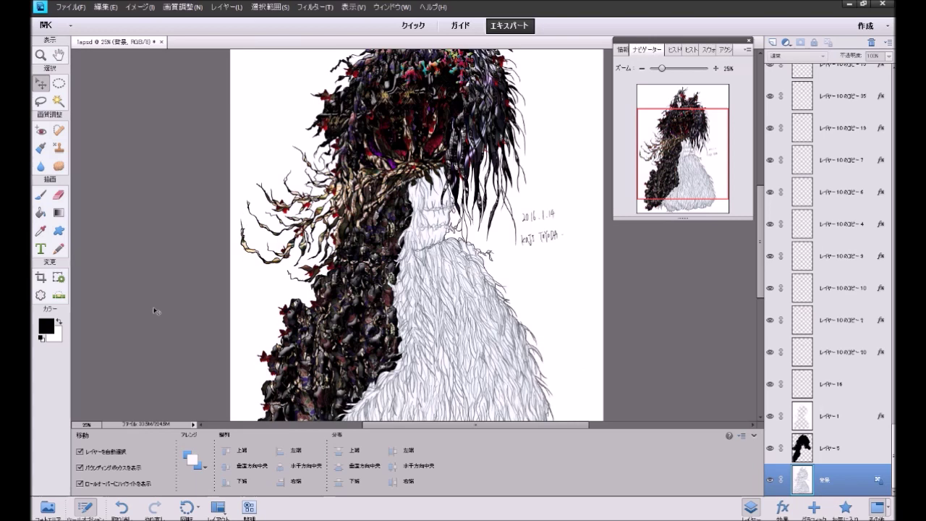
pyautogui.scroll(2, 155, 311)
pyautogui.scroll(1, 154, 311)
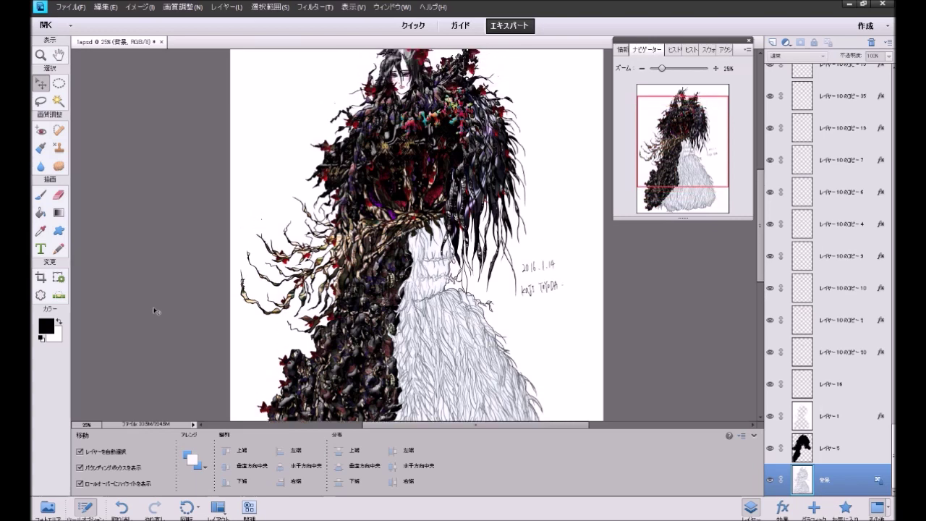
# Step: On new layer レイヤー 24, fill the white dress's bodice and waist strands beside the dark skirt with the painted pattern, undoing one unwanted fill
pyautogui.click(753, 435)
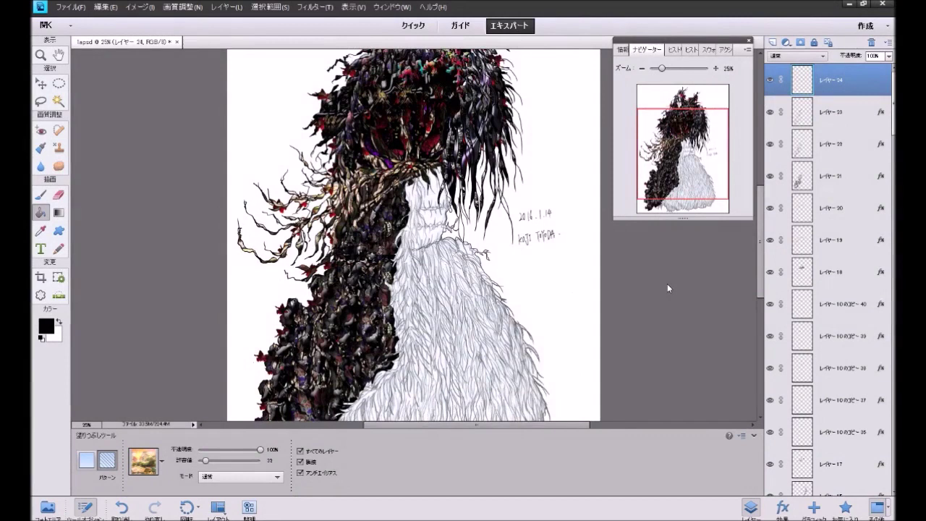
pyautogui.scroll(-3, 667, 288)
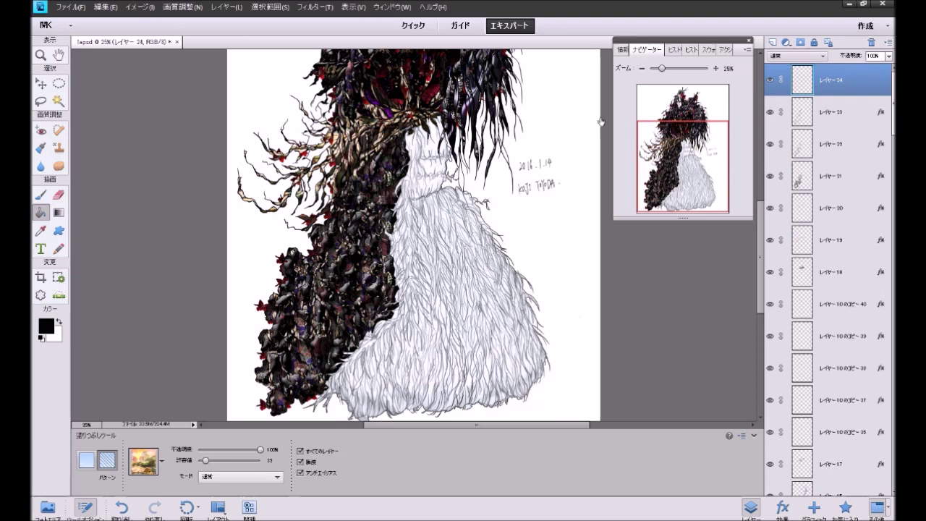
pyautogui.moveTo(679, 168); pyautogui.dragTo(676, 157)
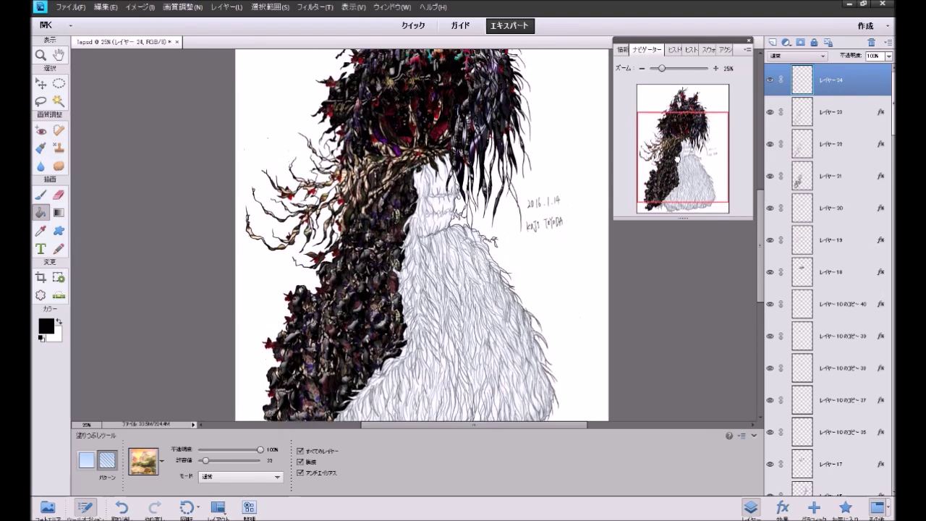
pyautogui.click(418, 184)
pyautogui.moveTo(673, 160); pyautogui.dragTo(672, 170)
pyautogui.click(425, 165)
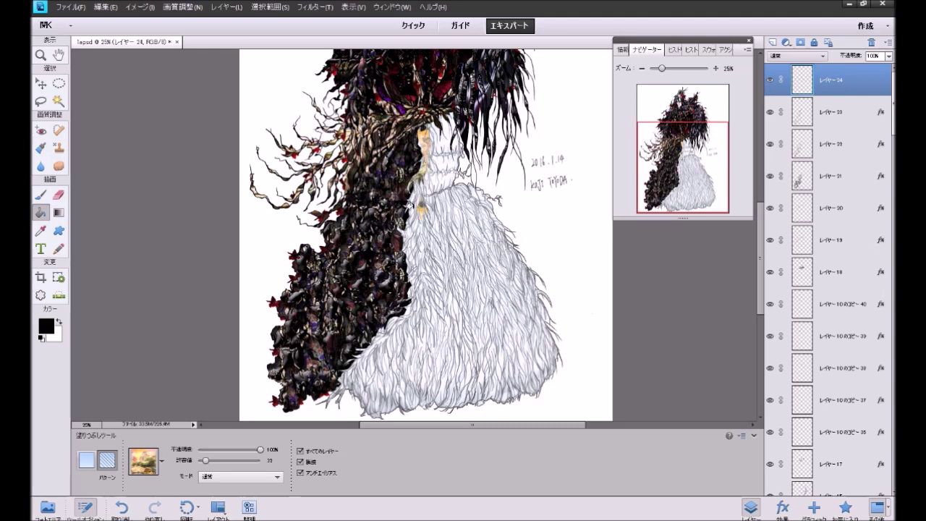
pyautogui.click(415, 193)
pyautogui.hotkey('ctrl', 'z')
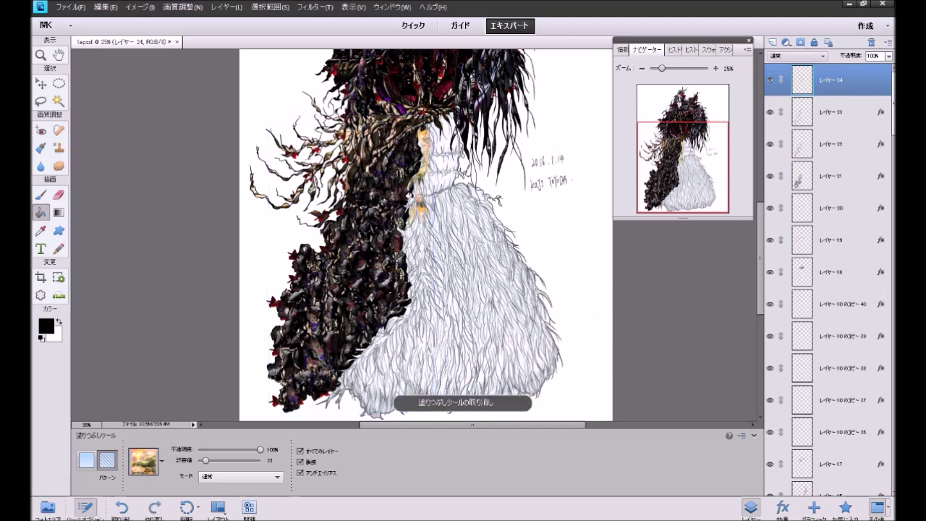
pyautogui.click(410, 193)
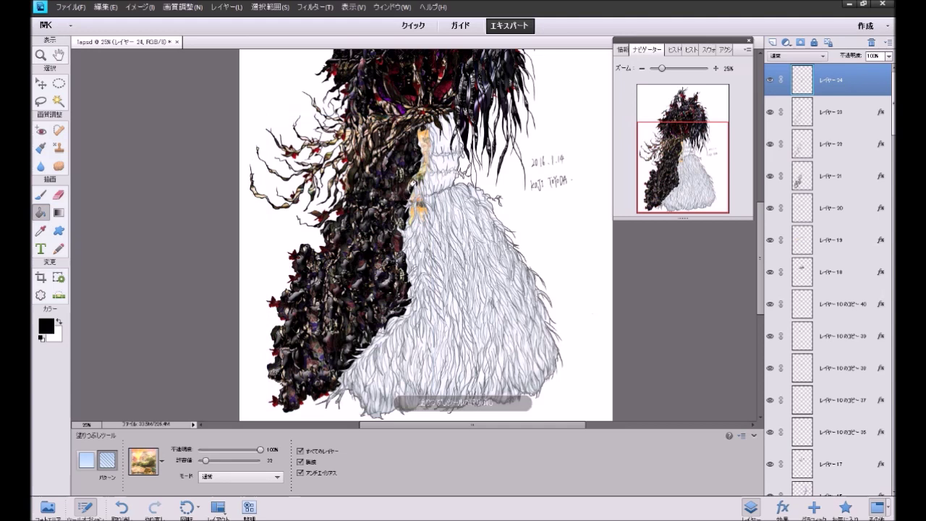
# Step: Pattern-fill the white skirt's feathers along the dark skirt's edge down toward the hem, and undo the last fill
pyautogui.click(418, 225)
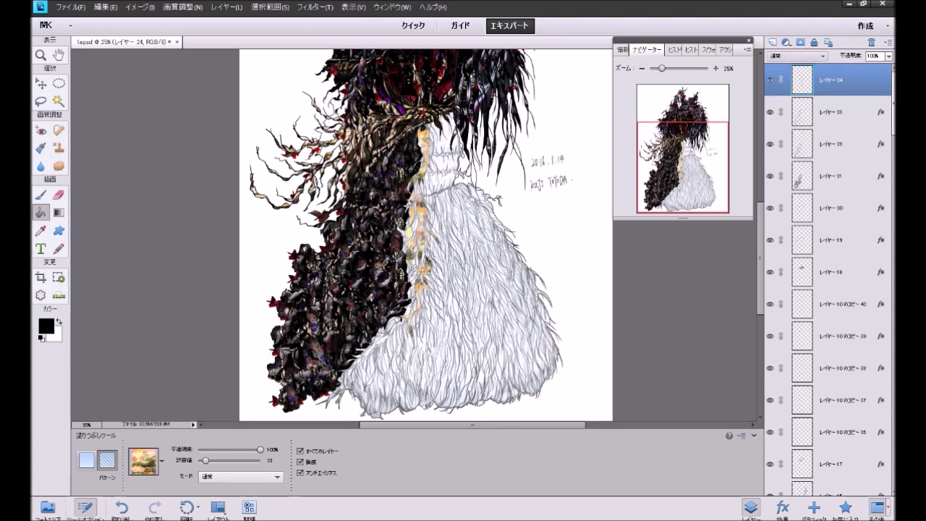
pyautogui.click(390, 326)
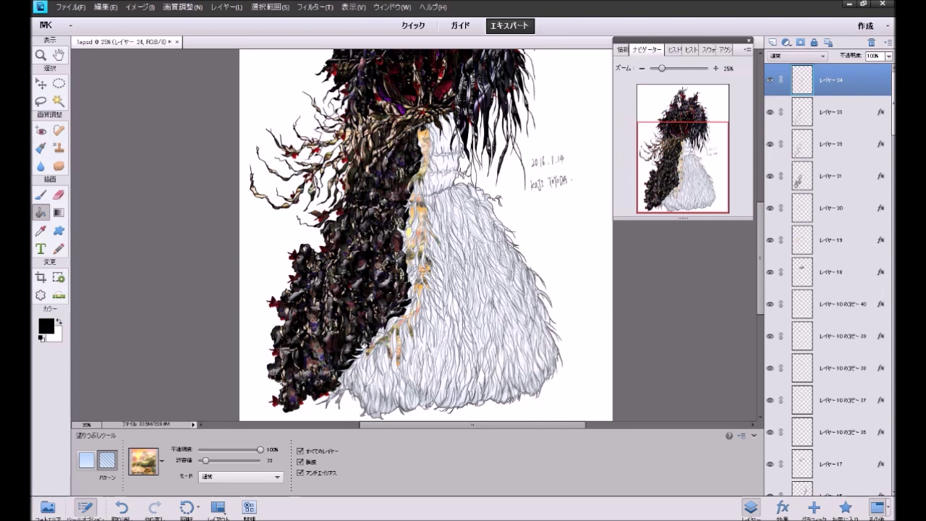
pyautogui.click(356, 360)
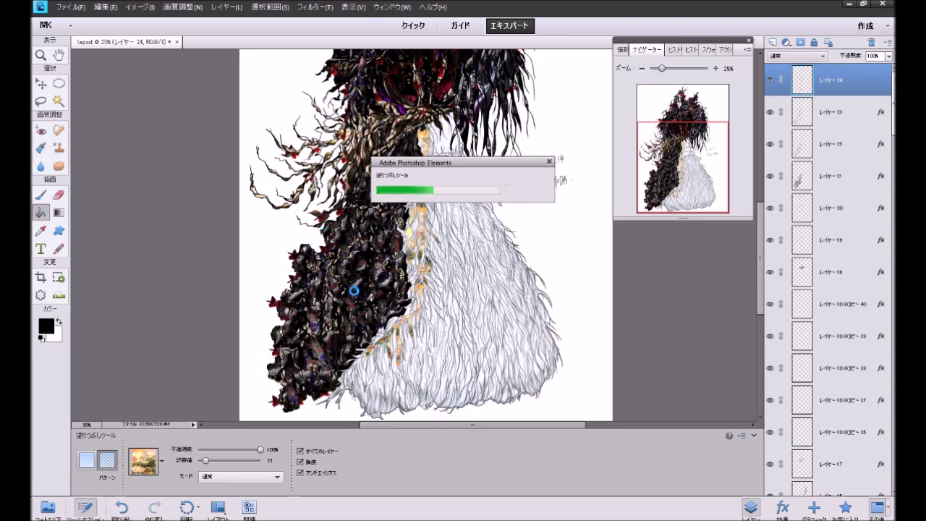
pyautogui.hotkey('ctrl', 'z')
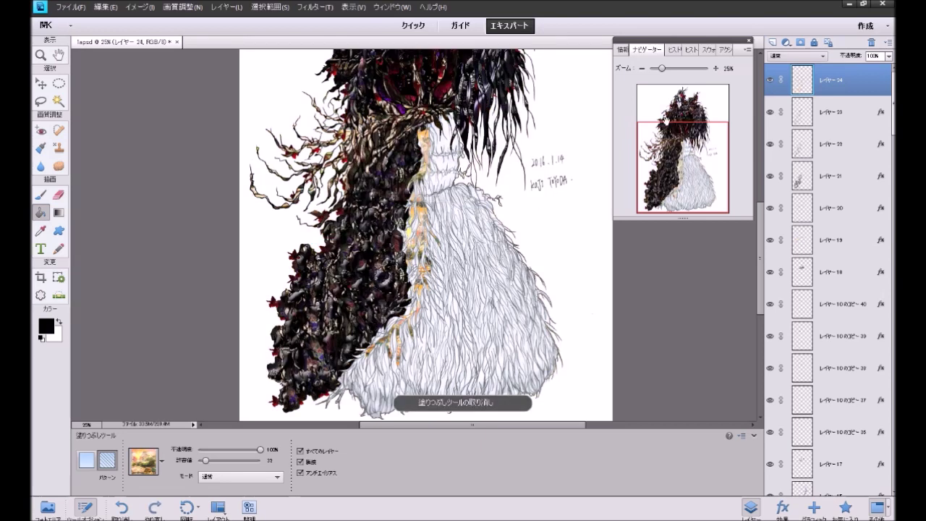
# Step: At 50% zoom, fill the remaining strands along the white skirt's left edge and lower left tips with the same pattern
pyautogui.click(716, 68)
pyautogui.click(716, 68)
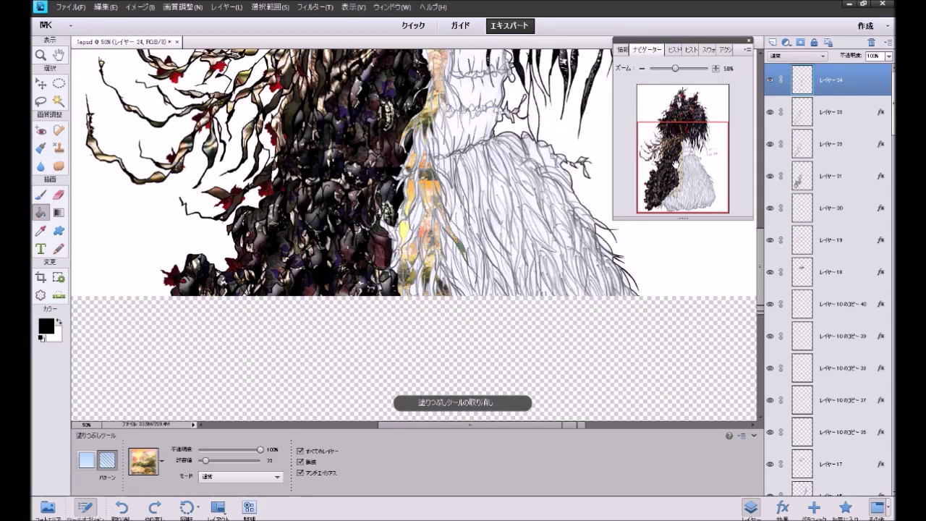
pyautogui.moveTo(673, 177)
pyautogui.mouseDown()
pyautogui.moveTo(672, 185)
pyautogui.moveTo(674, 177)
pyautogui.mouseUp()
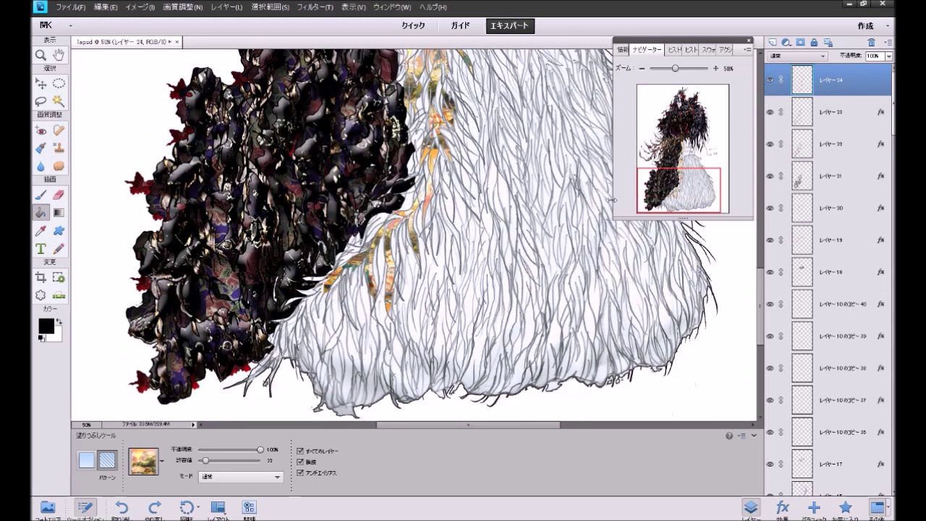
pyautogui.click(282, 332)
pyautogui.click(288, 321)
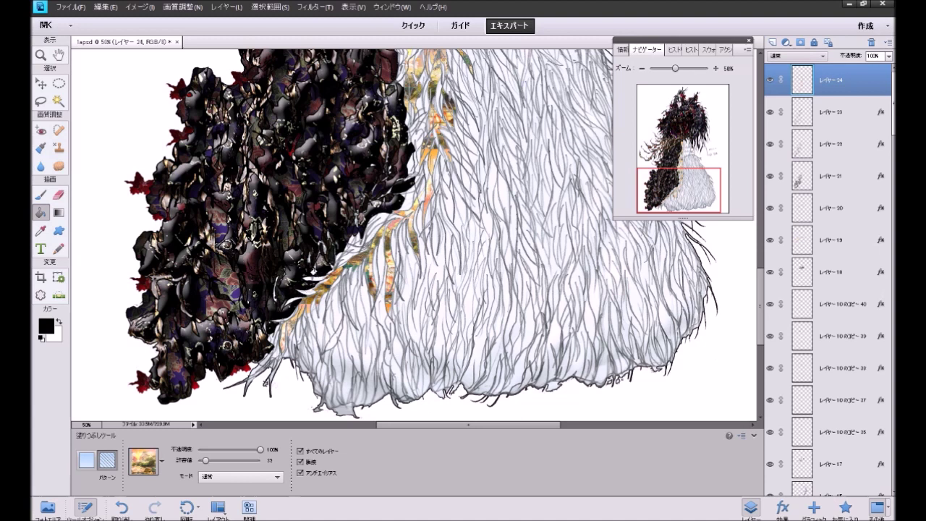
pyautogui.click(307, 289)
pyautogui.click(305, 281)
pyautogui.click(266, 359)
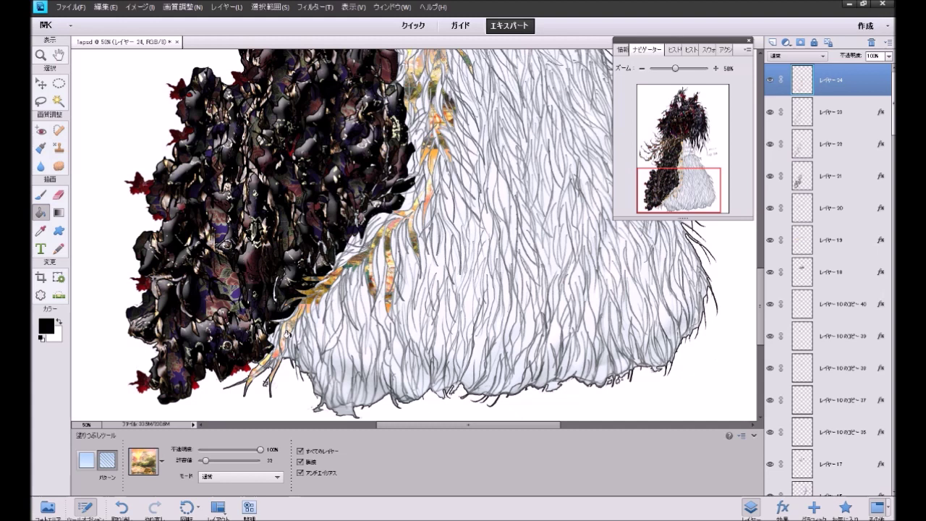
pyautogui.click(378, 217)
pyautogui.click(414, 115)
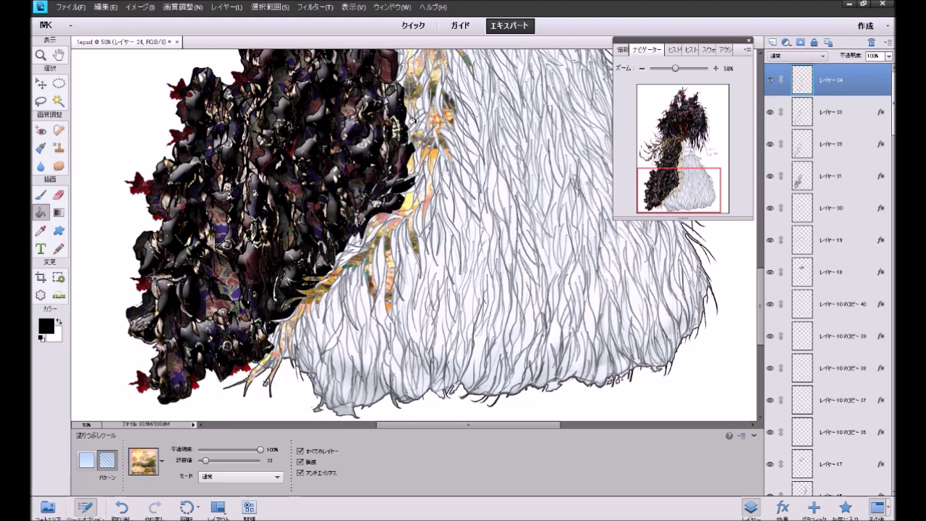
pyautogui.moveTo(678, 180); pyautogui.dragTo(674, 159)
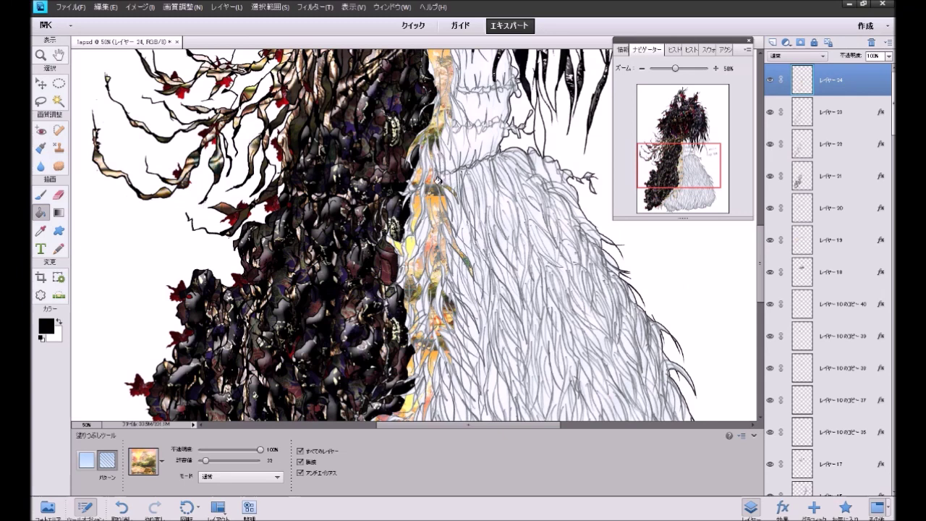
# Step: Apply the メタリック effect to the painted-pattern strands on レイヤー 24
pyautogui.click(656, 151)
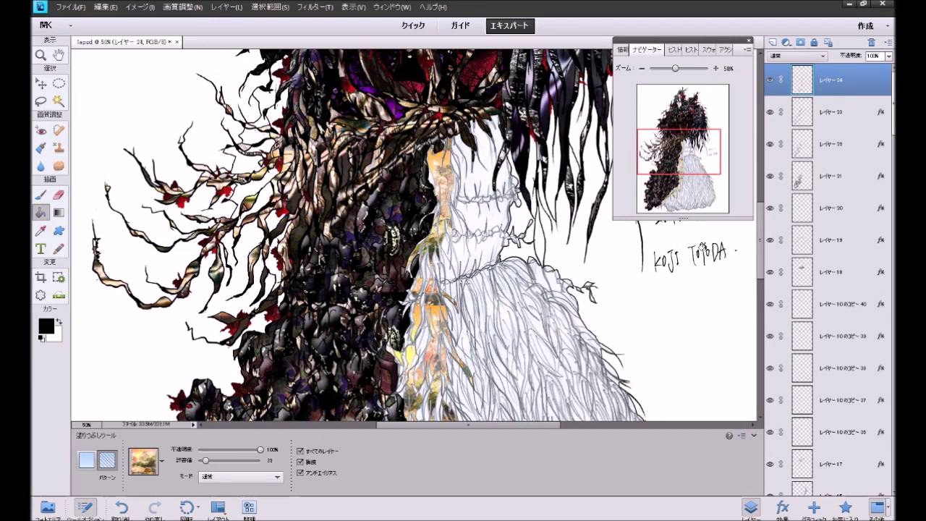
pyautogui.click(844, 507)
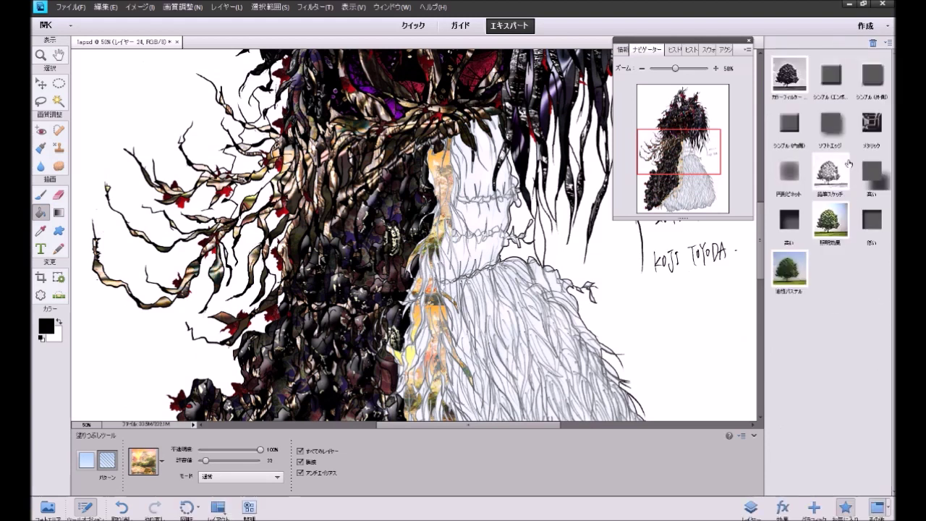
pyautogui.click(868, 125)
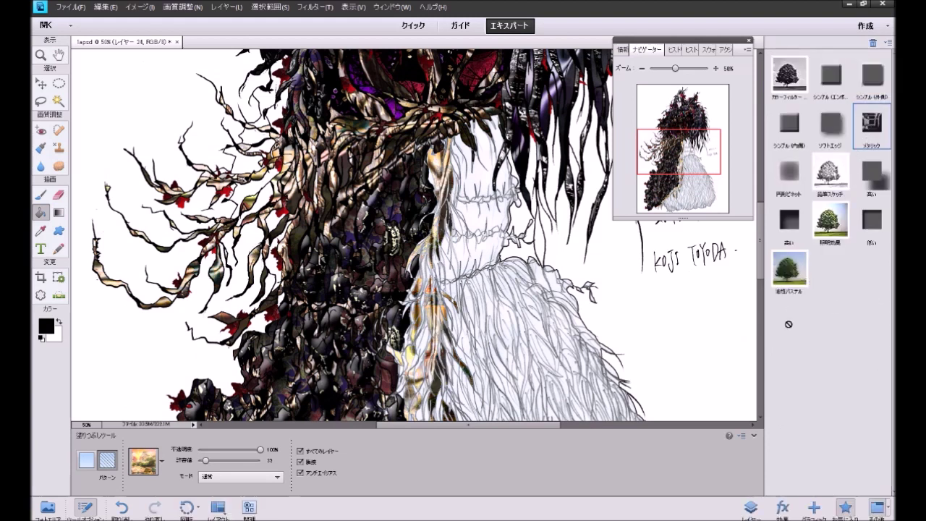
# Step: Add a new layer above レイヤー 24 and choose the narrow gold-and-brown textured pattern for filling
pyautogui.click(749, 508)
pyautogui.click(772, 42)
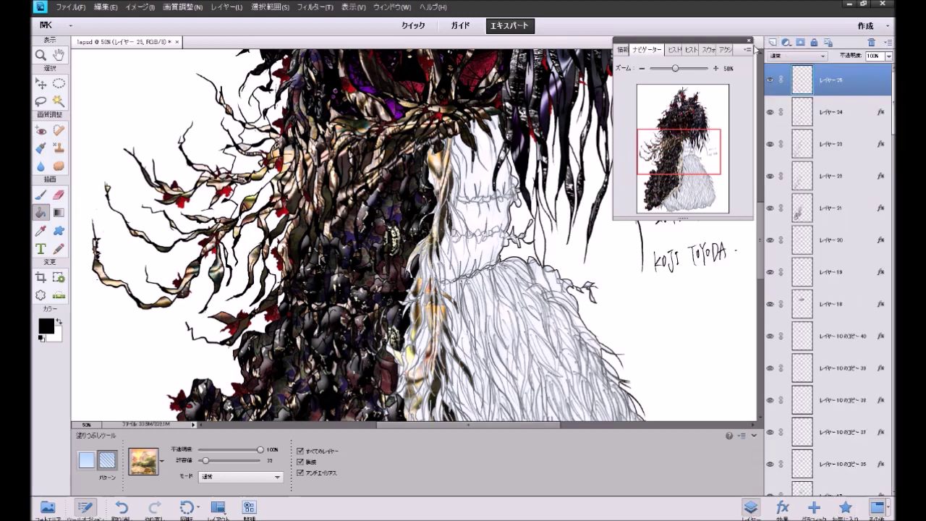
pyautogui.click(161, 460)
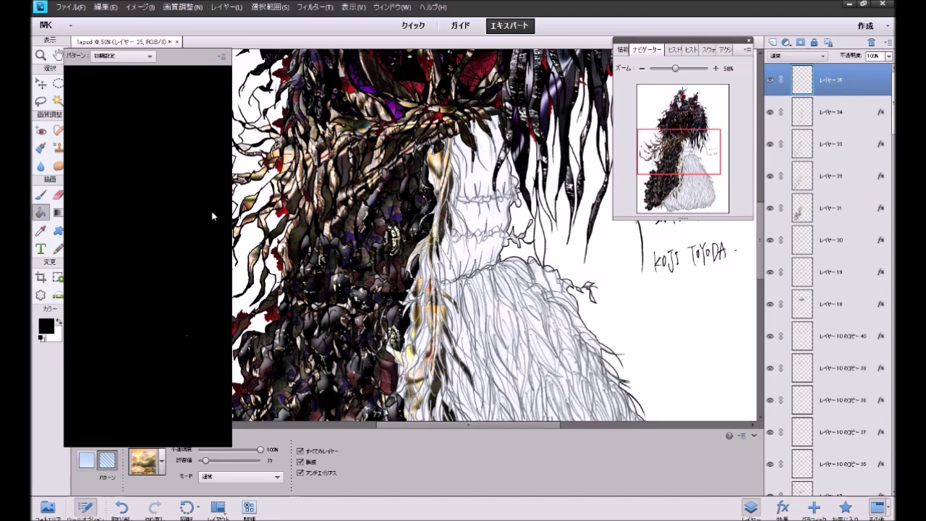
pyautogui.moveTo(228, 108); pyautogui.dragTo(236, 287)
pyautogui.click(118, 232)
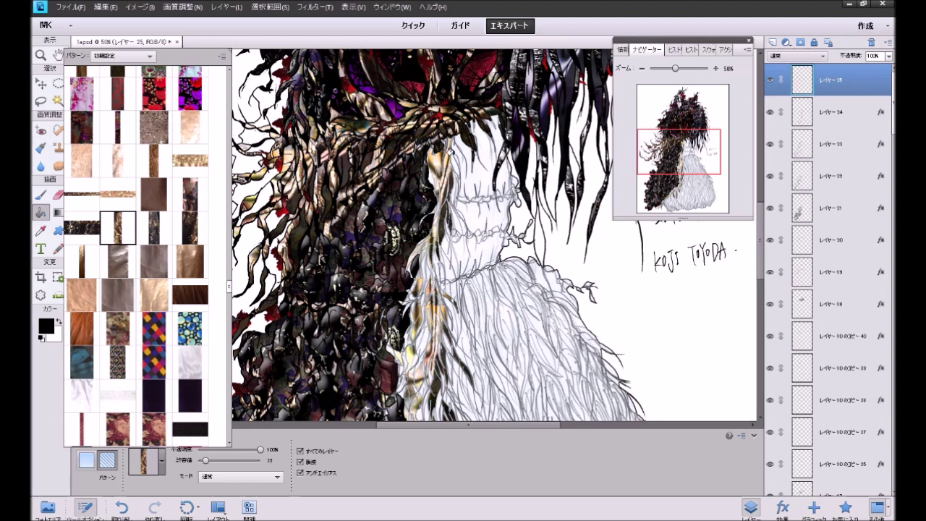
# Step: Pattern-fill the small gaps at the bodice's left edge and the beads of its upper band, undoing unwanted fills
pyautogui.click(454, 160)
pyautogui.hotkey('ctrl', 'z')
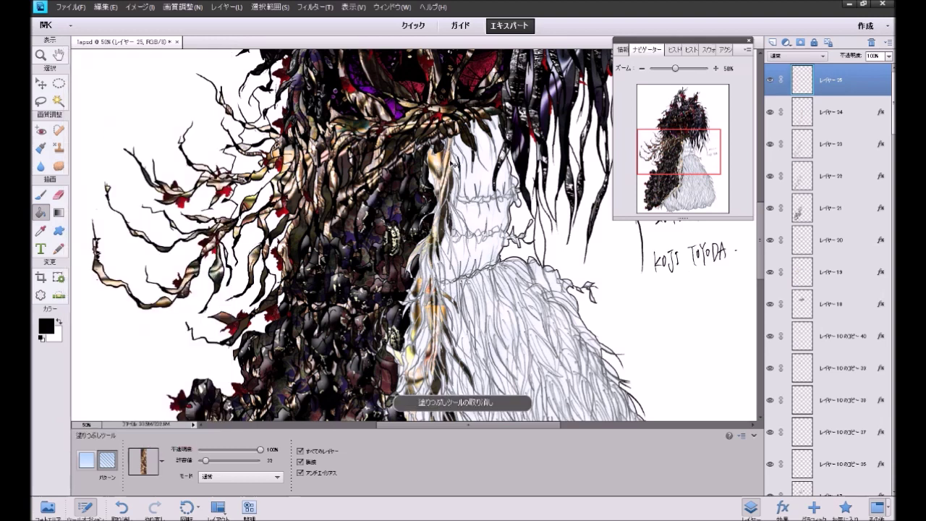
pyautogui.click(436, 163)
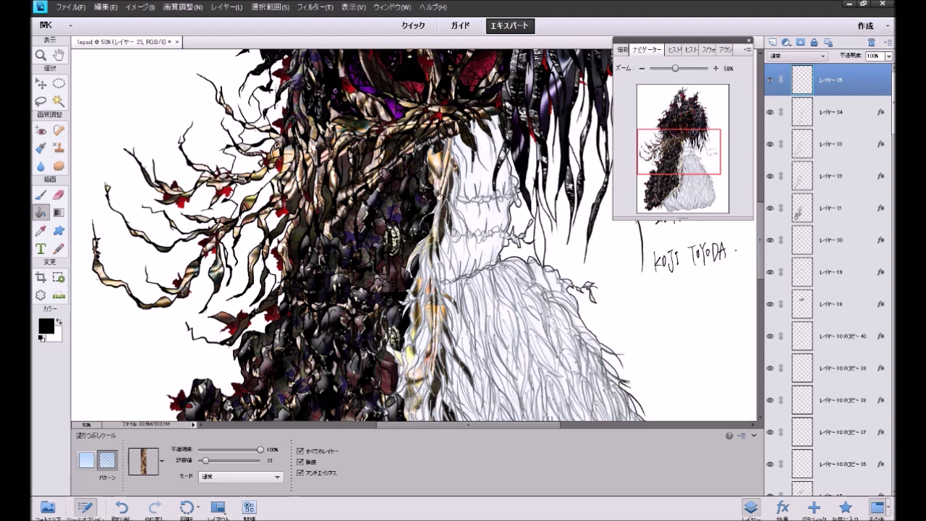
pyautogui.click(474, 197)
pyautogui.click(482, 196)
pyautogui.click(490, 195)
pyautogui.hotkey('ctrl', 'z')
pyautogui.click(496, 194)
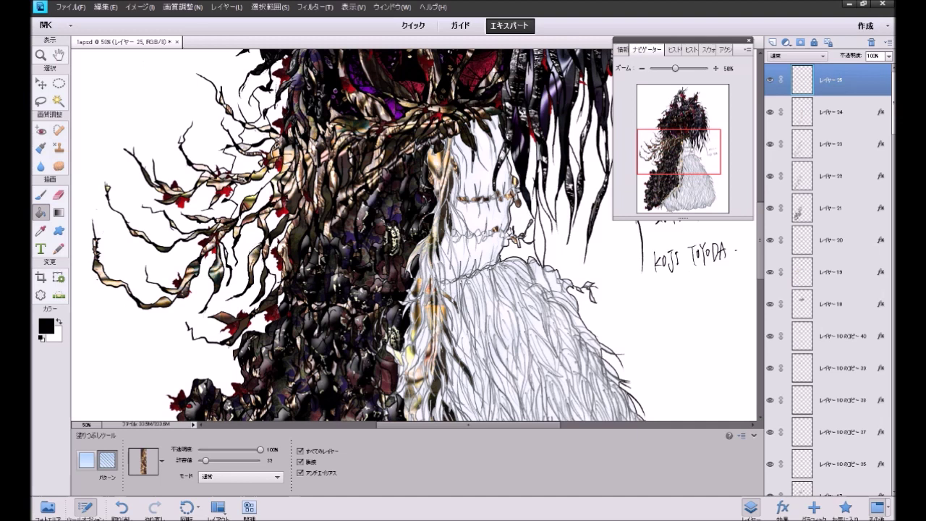
# Step: Fill the bodice's lower band and the vine along the white skirt's waistline with the gold-and-brown pattern
pyautogui.click(478, 232)
pyautogui.click(453, 233)
pyautogui.click(548, 268)
pyautogui.click(529, 260)
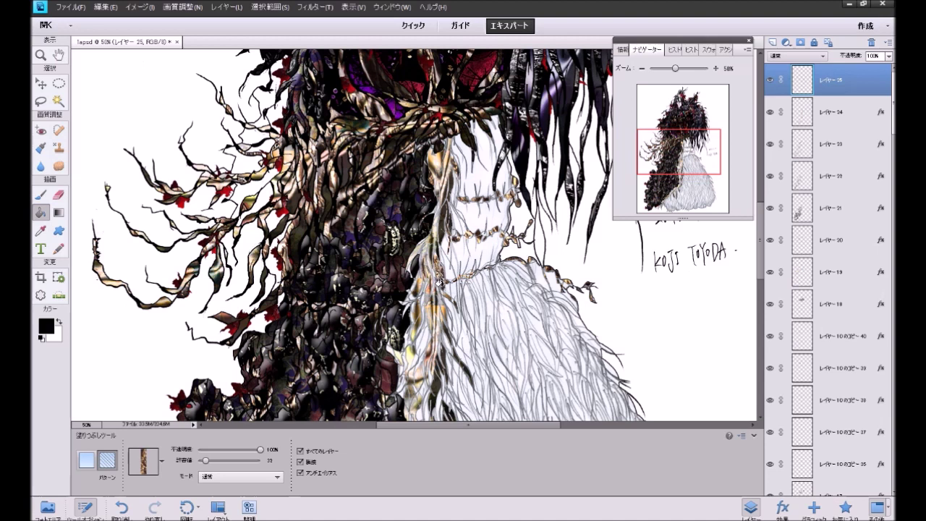
# Step: Pattern-fill the gaps between the metallic strands just below the waist, beside the dark skirt, undoing unwanted fills
pyautogui.moveTo(658, 158); pyautogui.dragTo(658, 160)
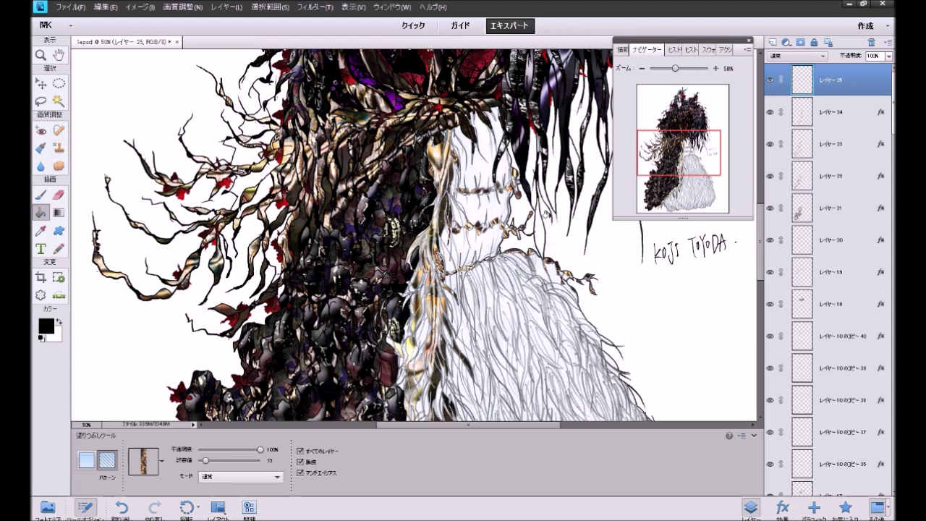
pyautogui.moveTo(675, 152); pyautogui.dragTo(676, 168)
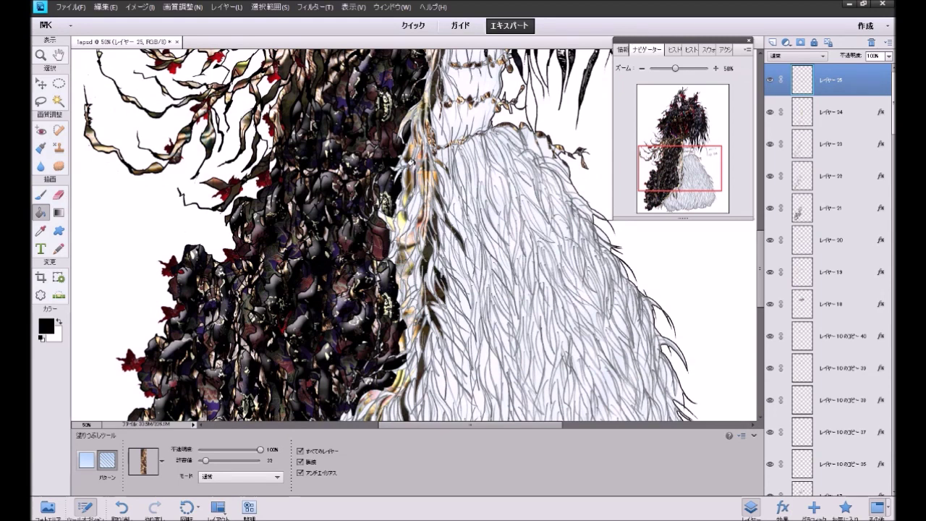
pyautogui.click(417, 153)
pyautogui.hotkey('ctrl', 'z')
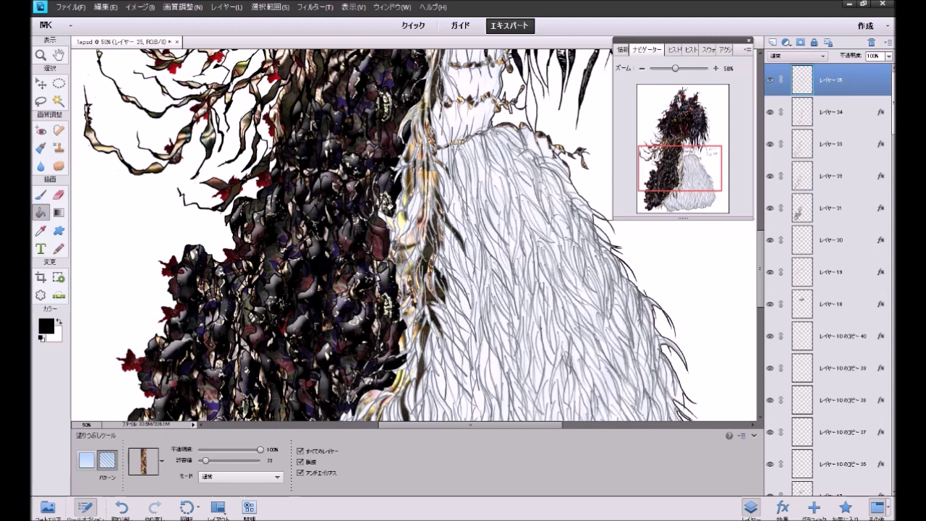
pyautogui.click(412, 205)
pyautogui.click(407, 207)
pyautogui.click(397, 204)
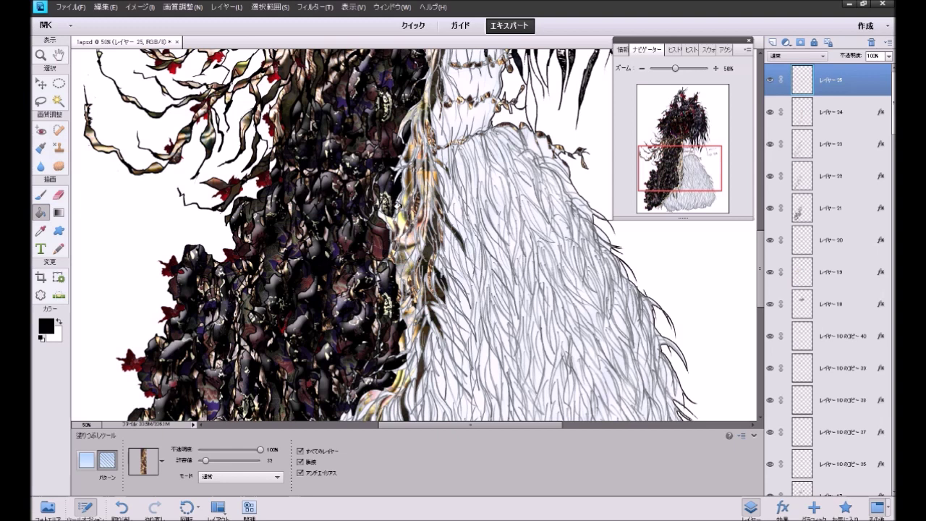
pyautogui.click(398, 204)
pyautogui.hotkey('ctrl', 'z')
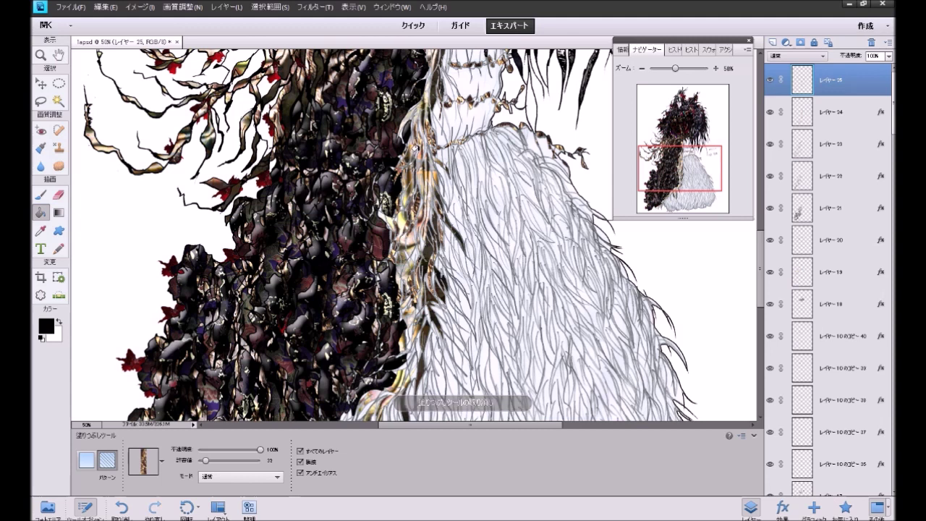
# Step: Fill more gaps and feather tips midway down the white skirt's left edge with the gold-and-brown pattern
pyautogui.click(418, 149)
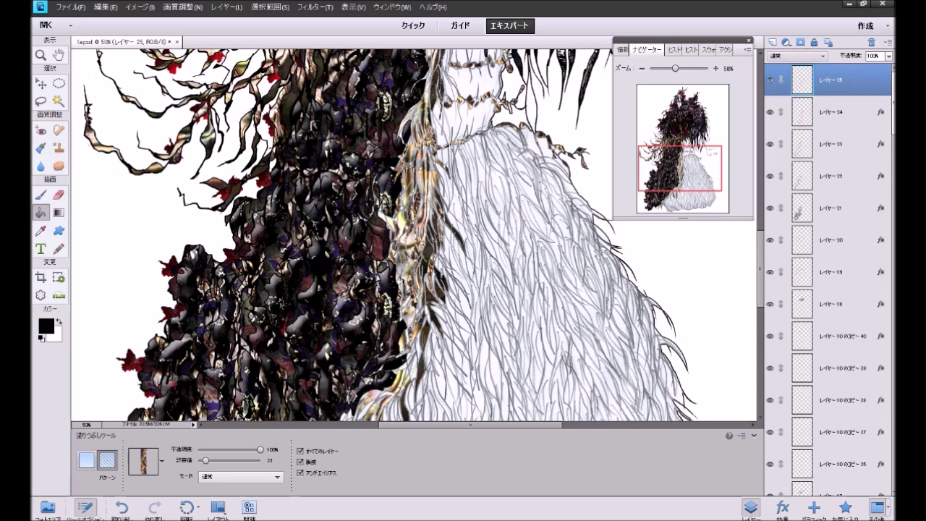
pyautogui.click(400, 282)
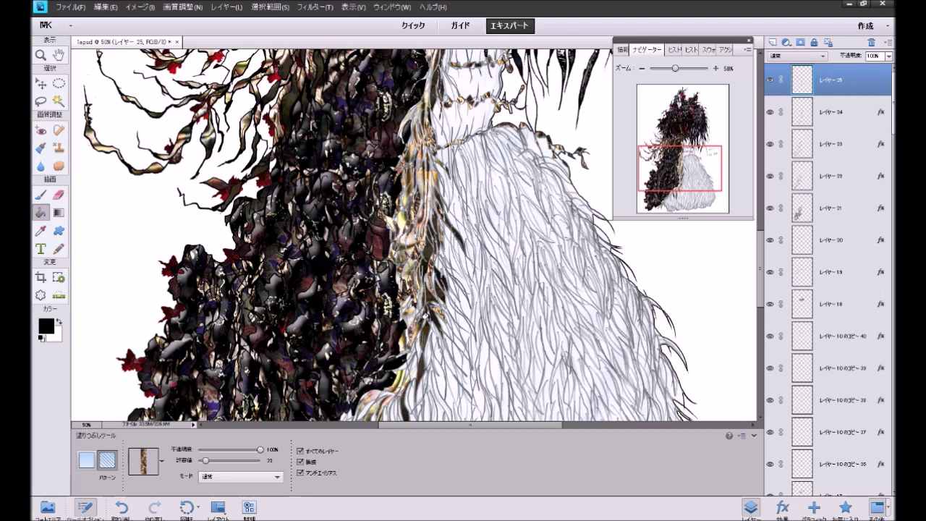
pyautogui.click(442, 356)
pyautogui.click(445, 357)
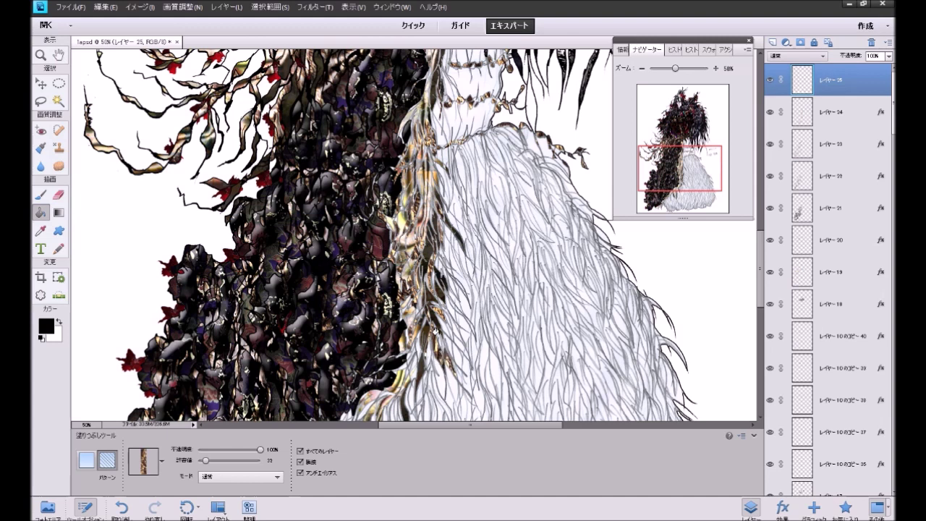
pyautogui.click(439, 338)
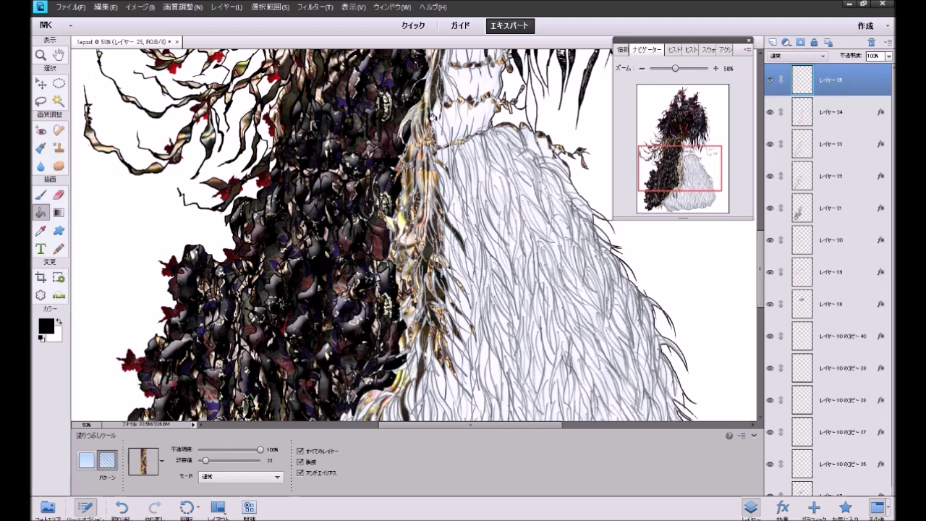
# Step: Pattern-fill the feathers along the white skirt's lower left edge toward the hem, undoing the fill that spills over neighbouring feathers
pyautogui.scroll(-3, 684, 187)
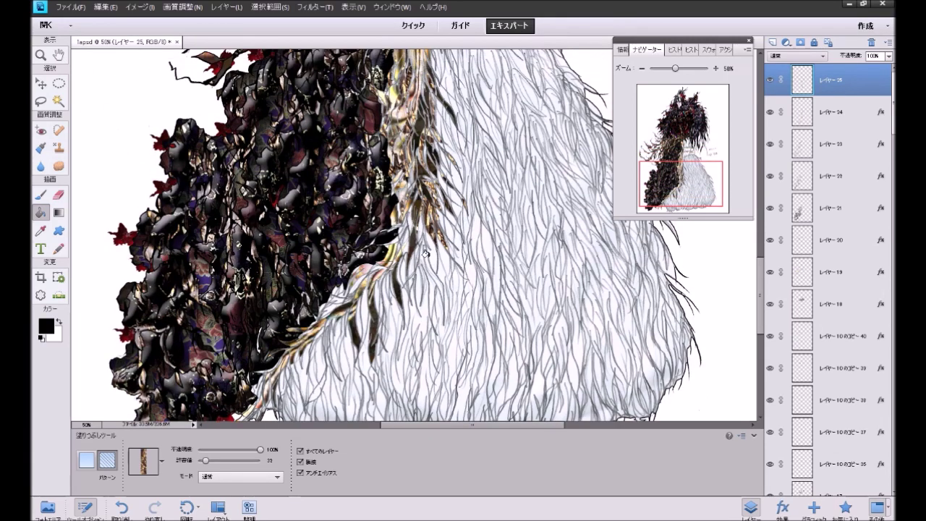
pyautogui.click(425, 262)
pyautogui.click(429, 286)
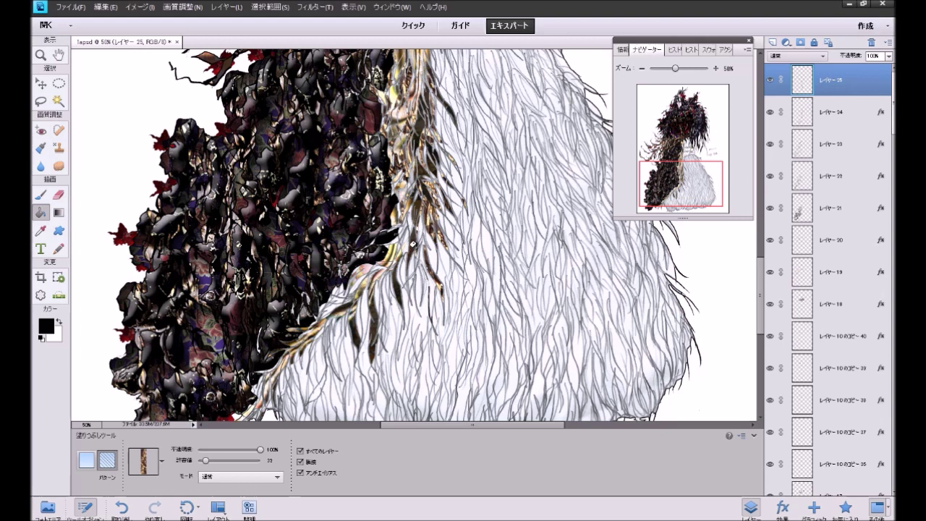
pyautogui.click(409, 257)
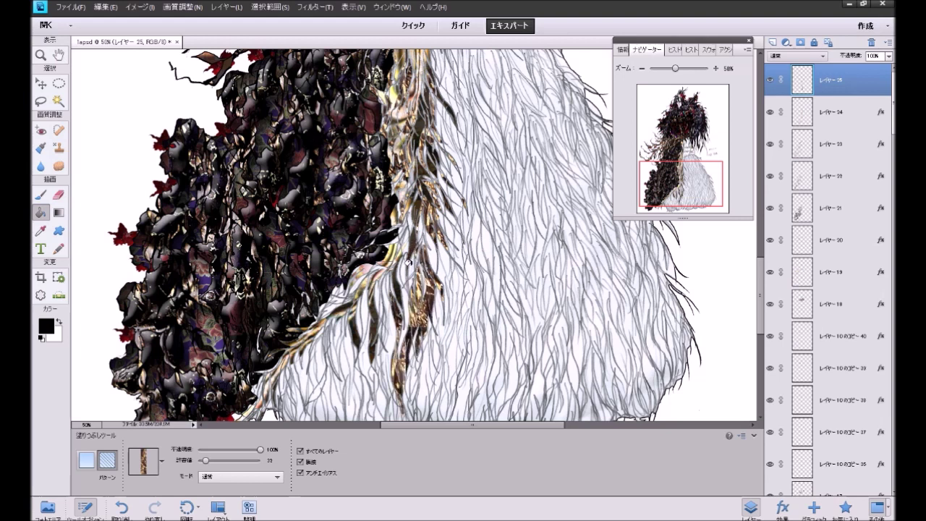
pyautogui.hotkey('ctrl', 'z')
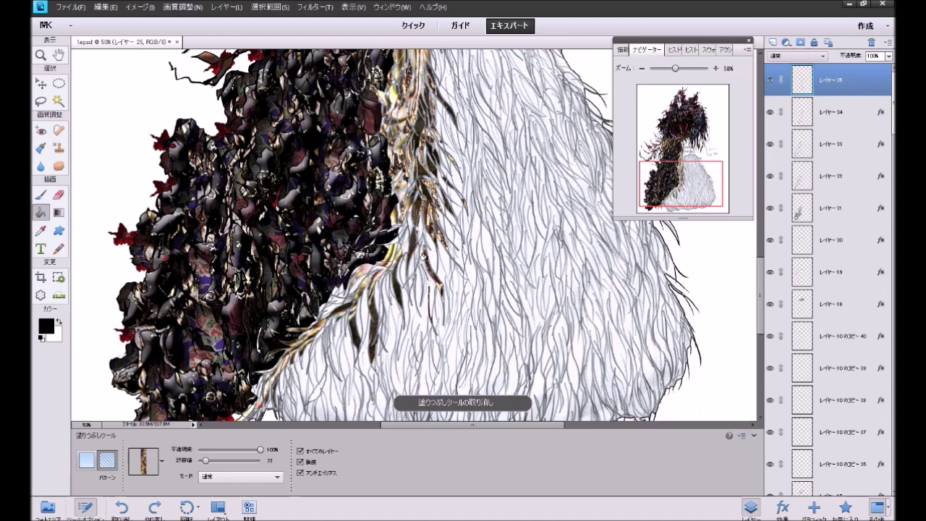
pyautogui.click(426, 284)
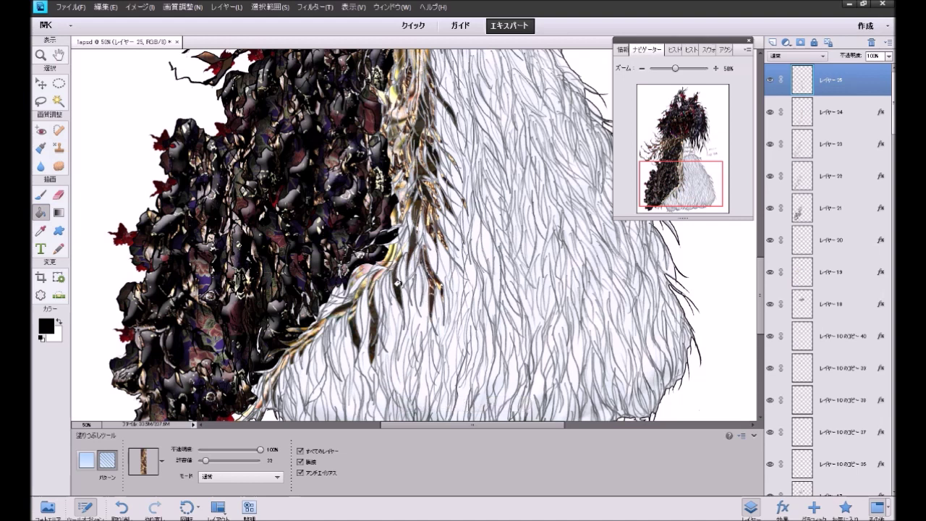
pyautogui.click(399, 289)
pyautogui.click(387, 283)
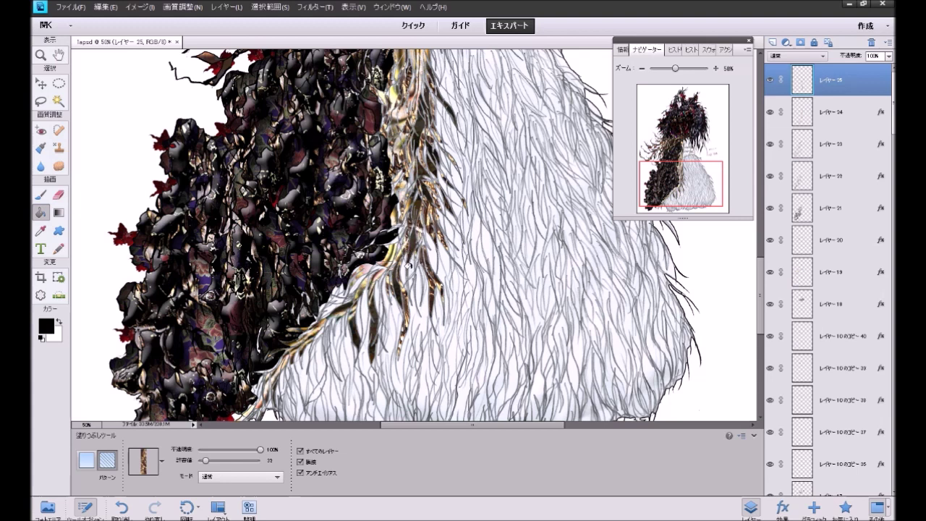
pyautogui.click(400, 268)
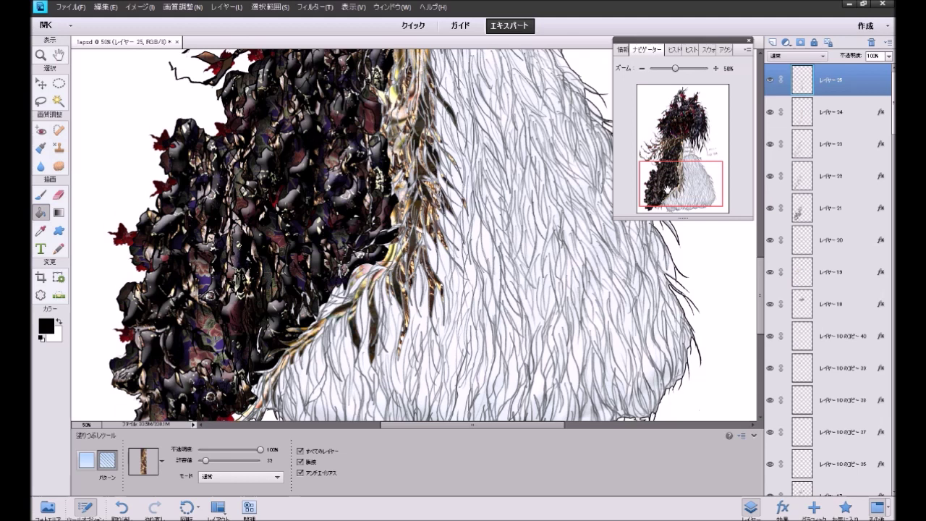
pyautogui.moveTo(664, 178); pyautogui.dragTo(662, 185)
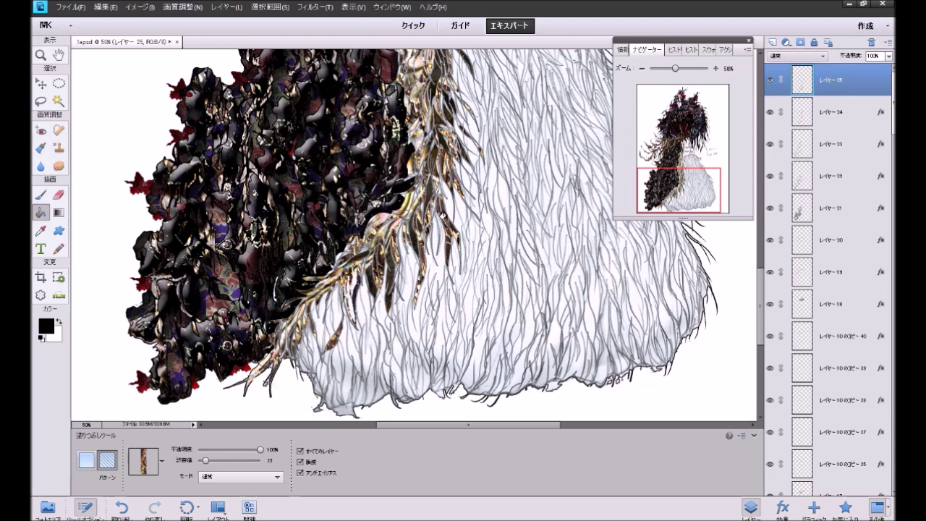
# Step: Fill the remaining gaps between the strands around the white dress's waist with the gold-and-brown pattern, undoing one unwanted fill
pyautogui.moveTo(677, 186); pyautogui.dragTo(678, 148)
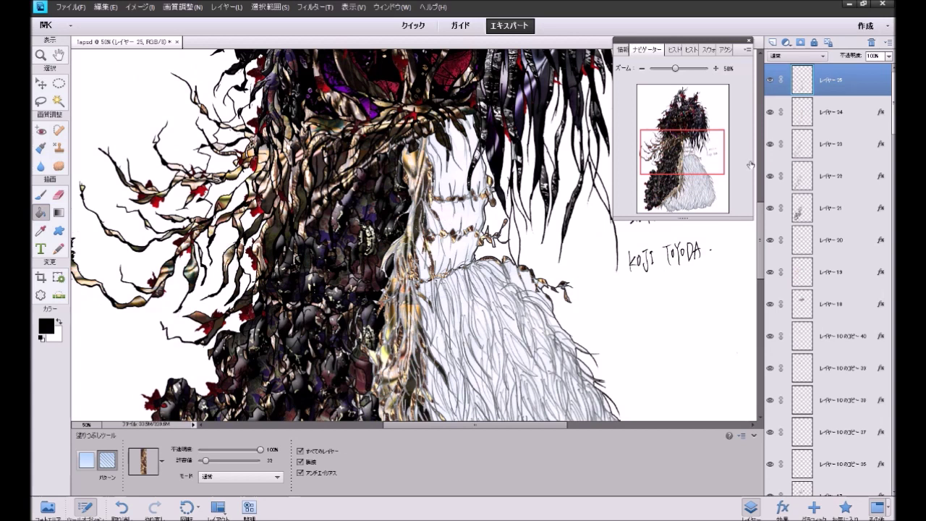
pyautogui.click(392, 247)
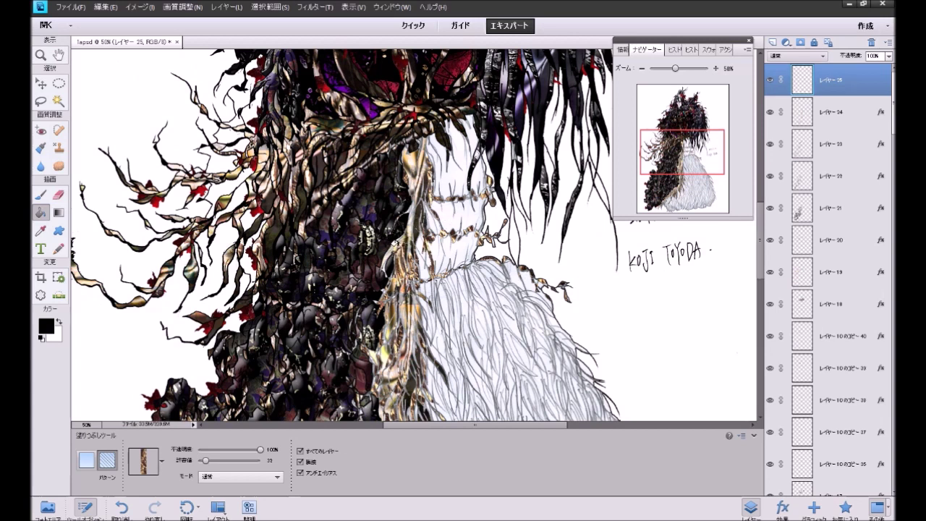
pyautogui.hotkey('ctrl', 'z')
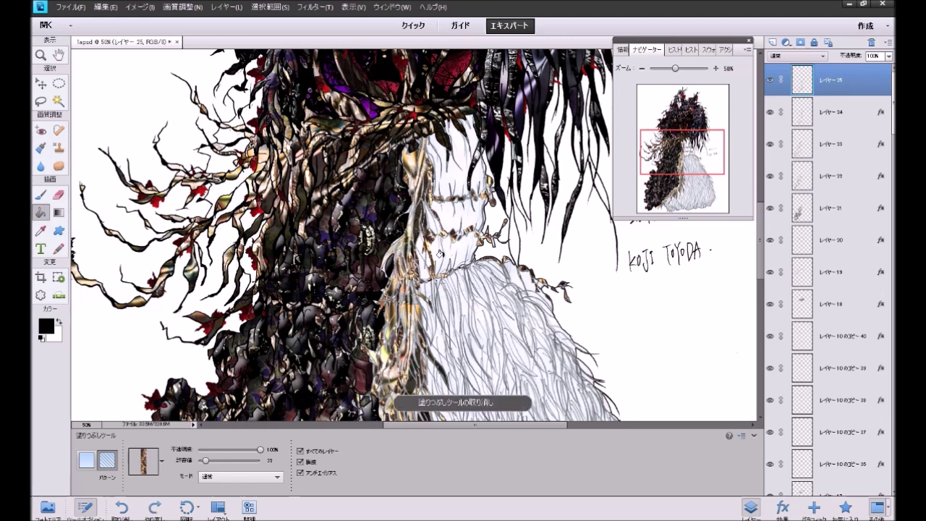
pyautogui.click(409, 299)
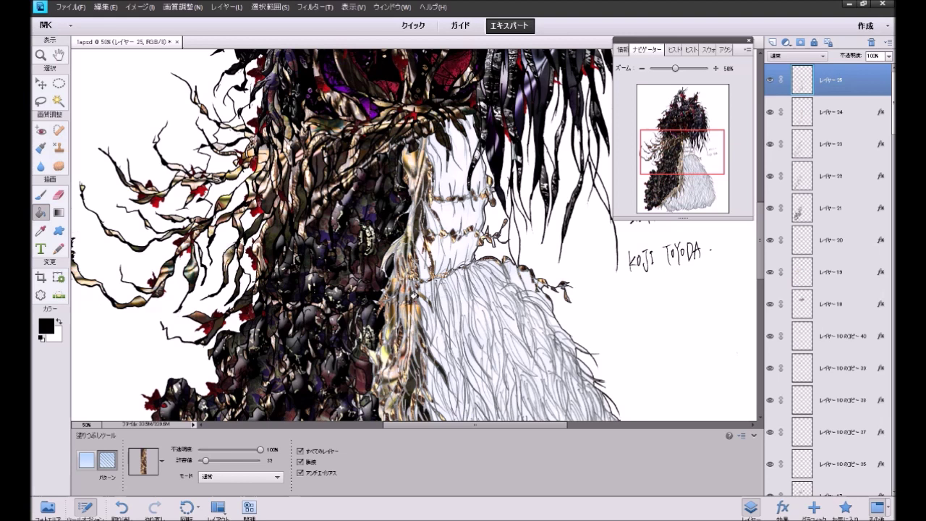
pyautogui.click(415, 302)
# Step: Try the 低い effect on レイヤー 25, check it along the white skirt's edge, and undo it
pyautogui.click(846, 510)
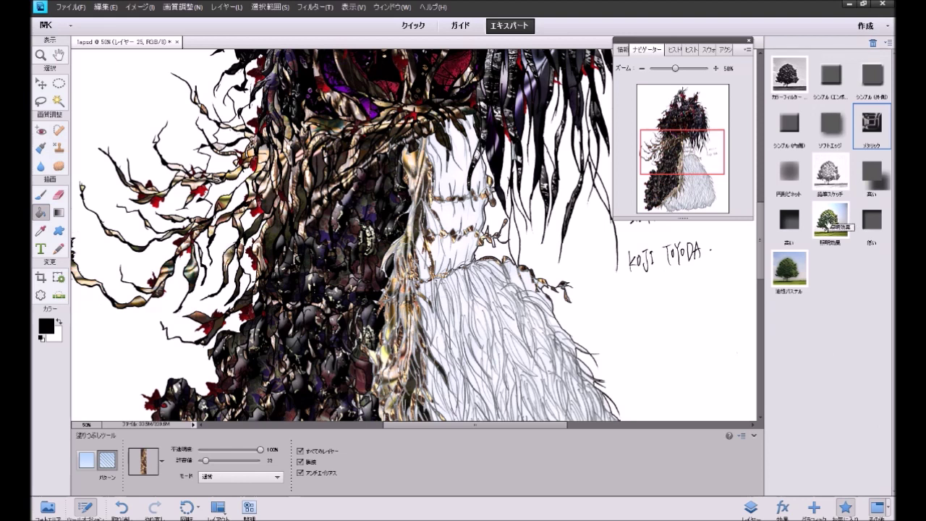
pyautogui.click(870, 223)
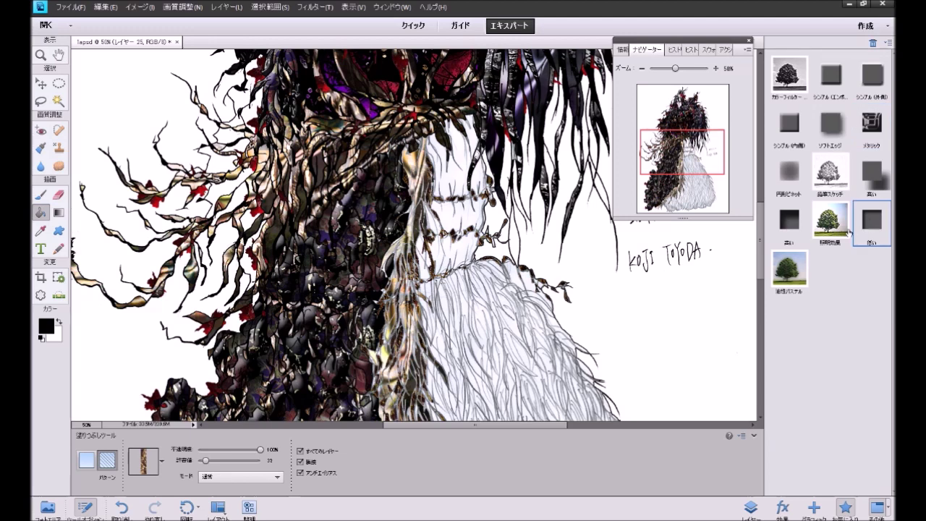
pyautogui.moveTo(706, 166); pyautogui.dragTo(708, 207)
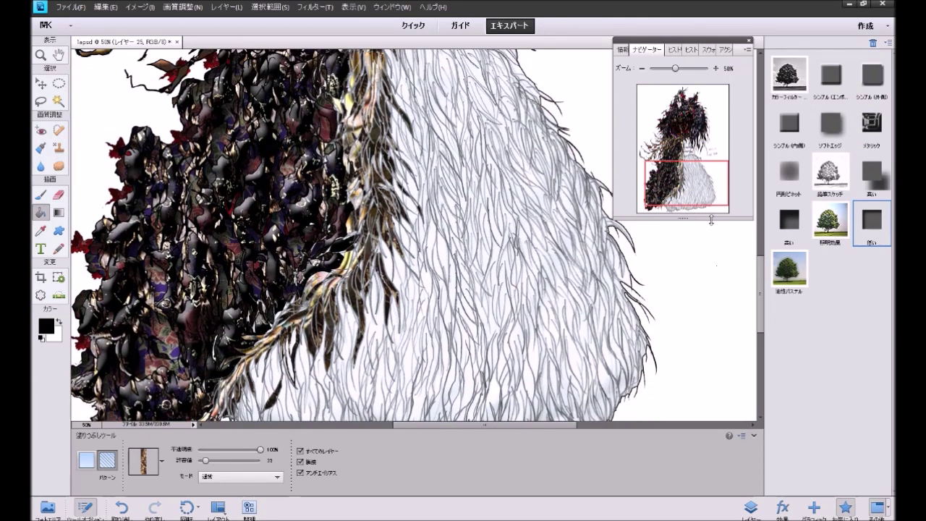
pyautogui.hotkey('ctrl', 'z')
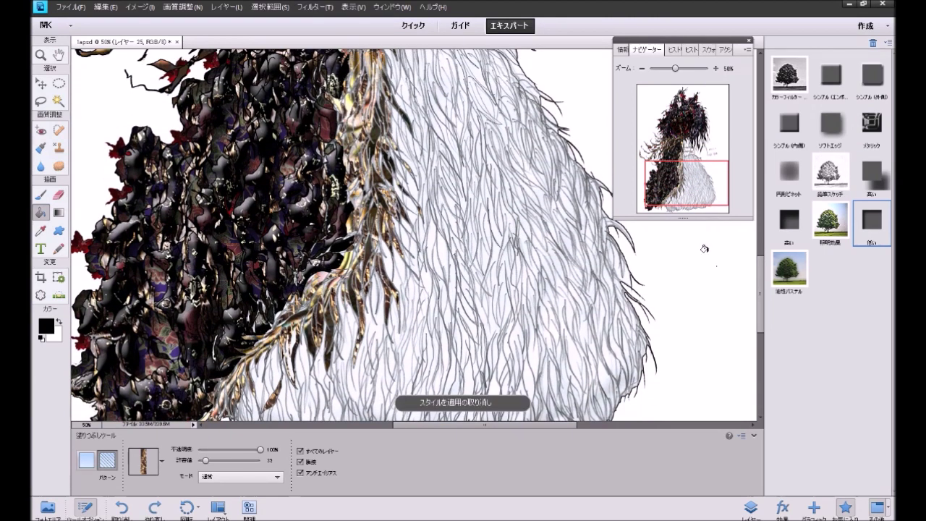
# Step: Apply the シンプル (内側) effect to レイヤー 25 and add a black 3 px stroke (境界線) at 100% opacity
pyautogui.click(792, 124)
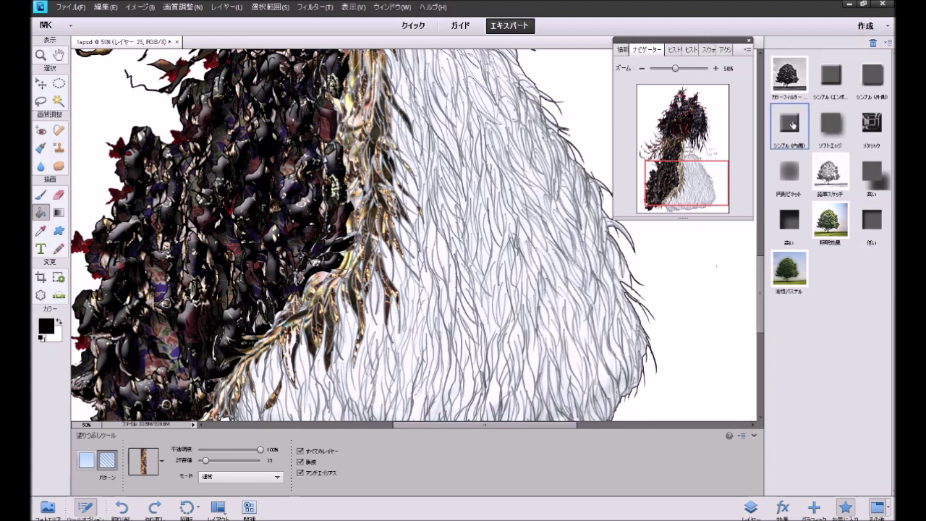
pyautogui.click(750, 508)
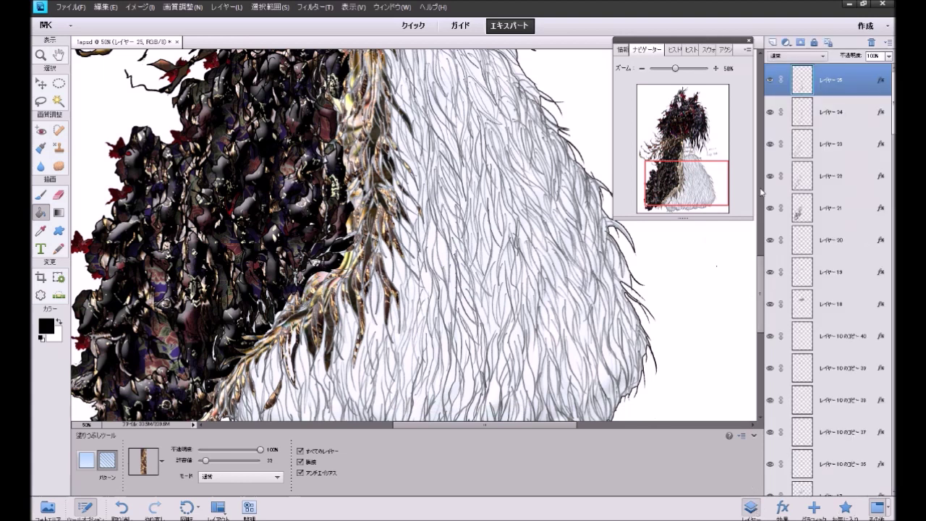
pyautogui.doubleClick(880, 80)
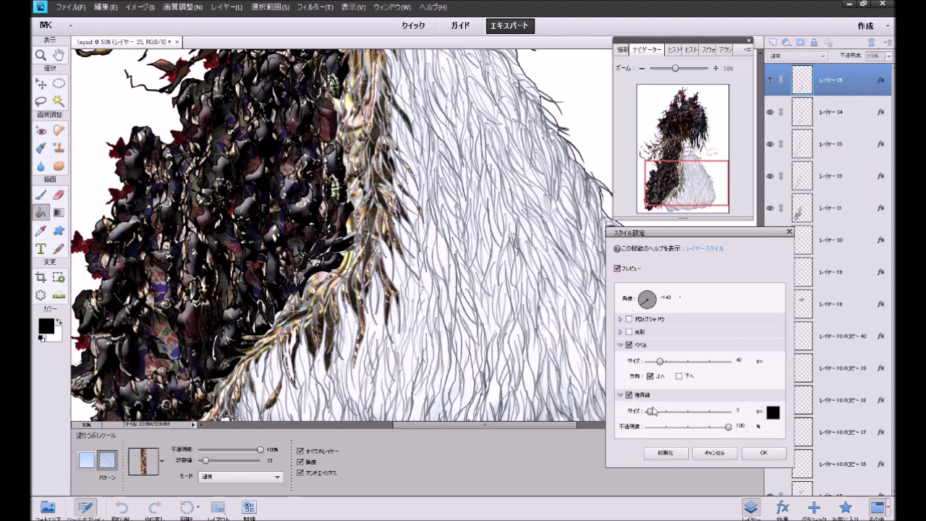
pyautogui.click(763, 453)
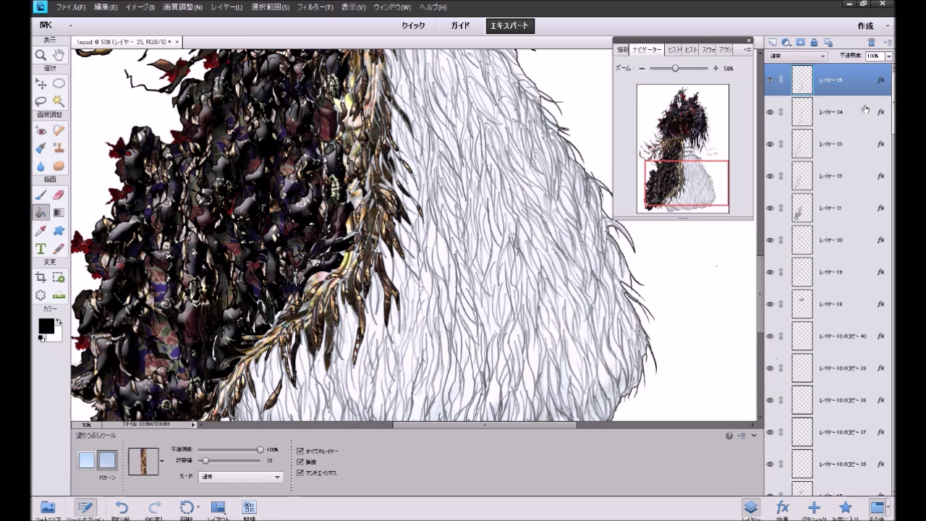
# Step: Add a black 3 px stroke (境界線) at 100% opacity to レイヤー 24's style
pyautogui.click(868, 110)
pyautogui.doubleClick(879, 114)
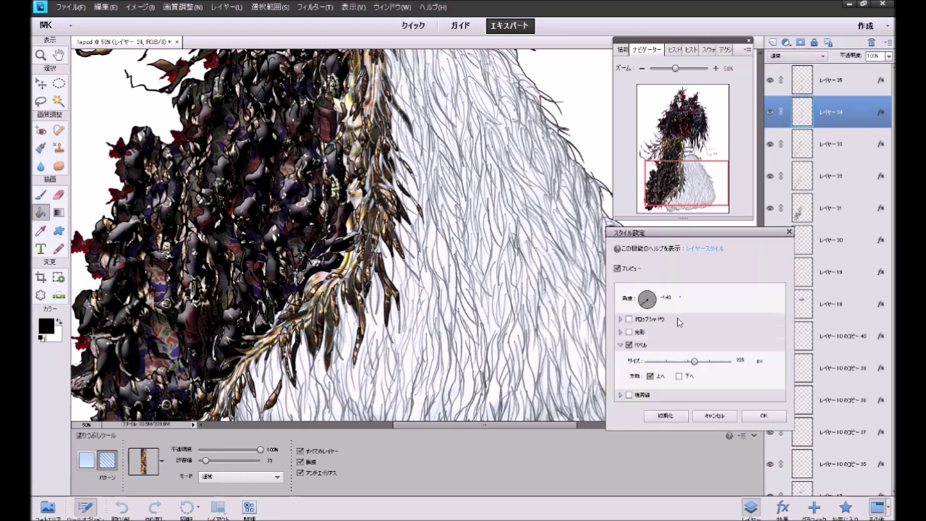
pyautogui.click(628, 394)
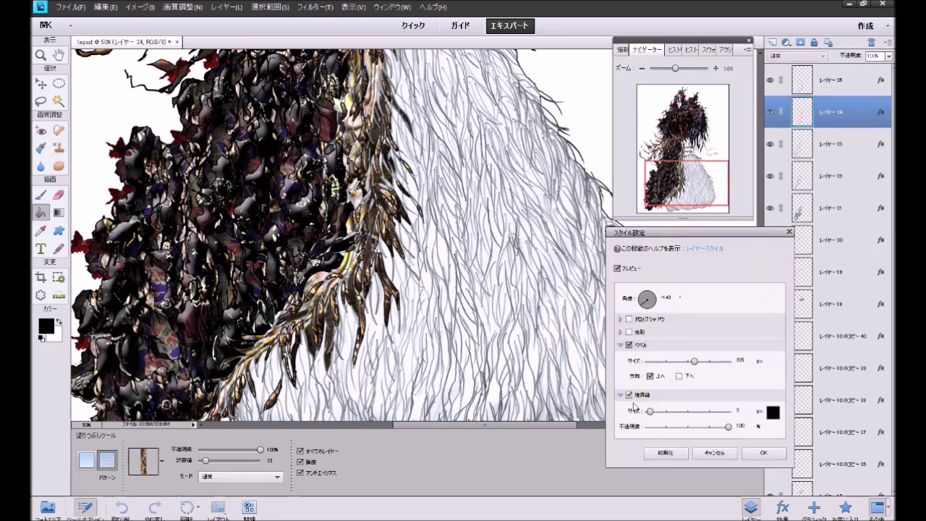
pyautogui.click(756, 450)
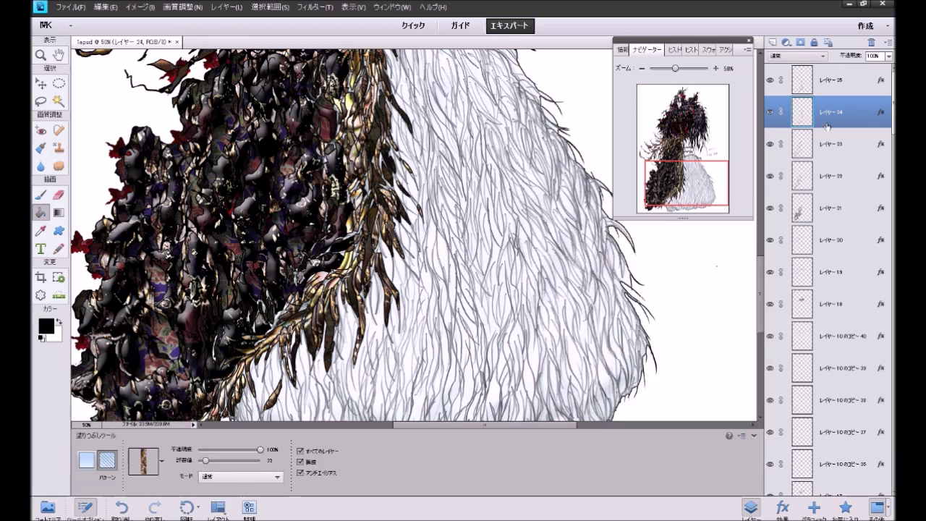
# Step: Add a new empty layer above レイヤー 25 at the top of the layer stack
pyautogui.click(773, 42)
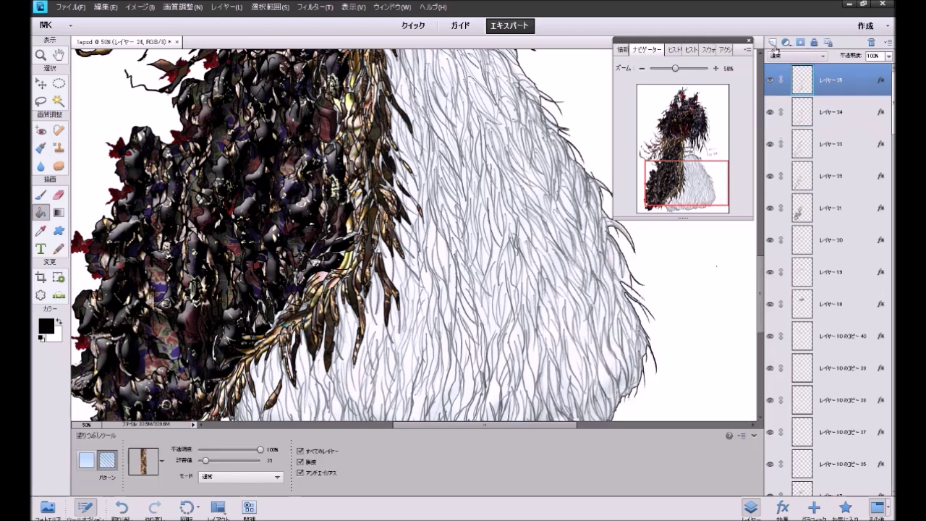
pyautogui.click(640, 69)
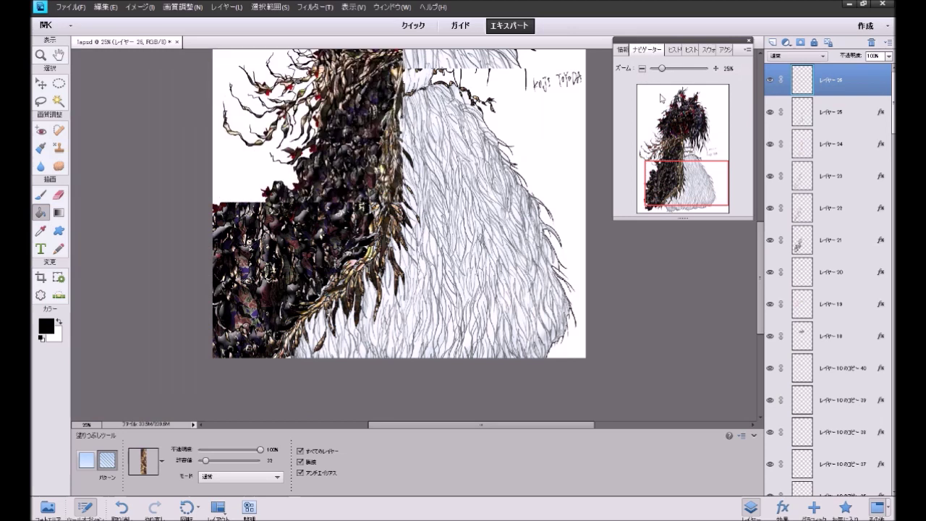
pyautogui.click(641, 68)
pyautogui.moveTo(676, 177); pyautogui.dragTo(671, 164)
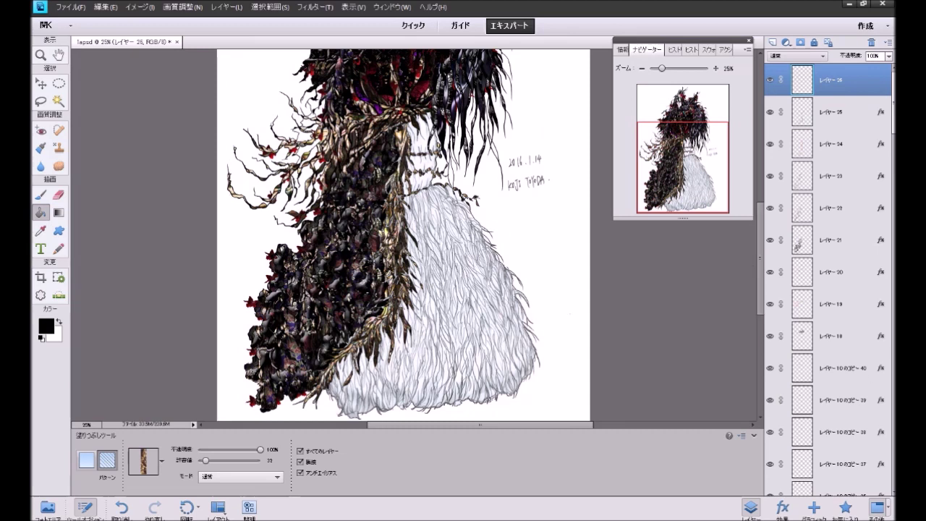
# Step: On レイヤー 1, fill the spot beside the twig at the skirt's upper edge with solid white paint
pyautogui.scroll(-10, 828, 282)
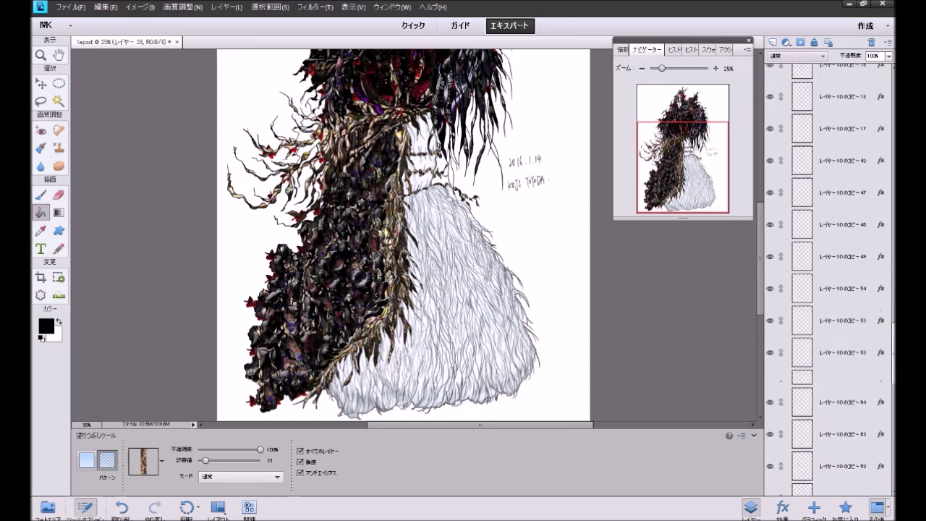
pyautogui.scroll(-5, 828, 289)
pyautogui.click(825, 418)
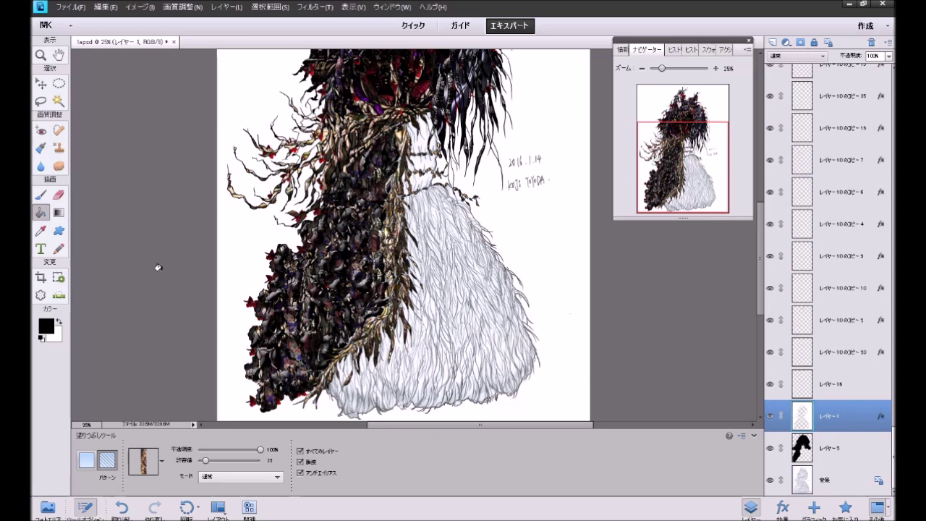
pyautogui.click(91, 461)
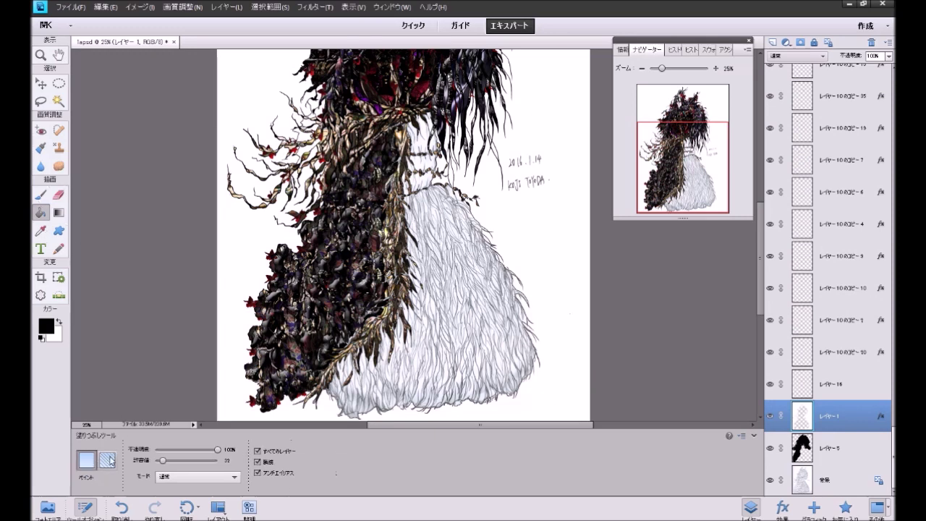
pyautogui.click(59, 323)
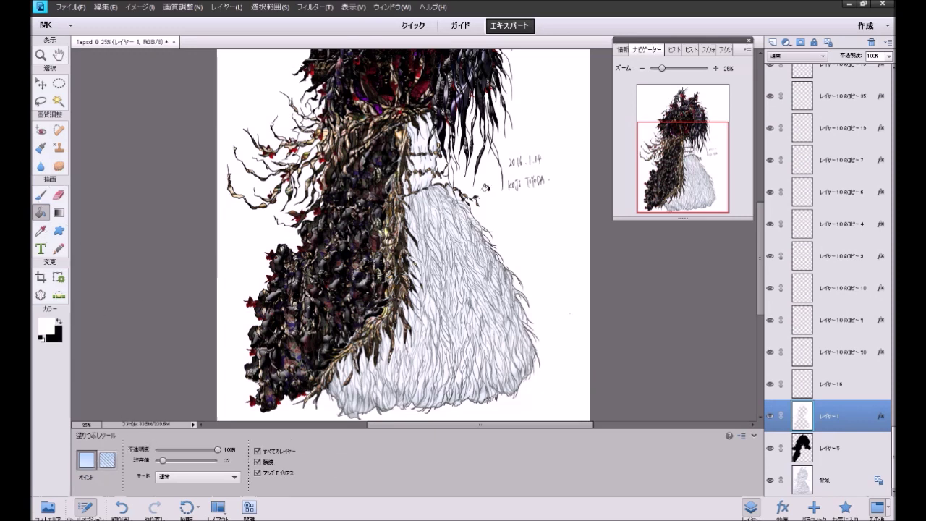
pyautogui.click(715, 68)
pyautogui.click(715, 68)
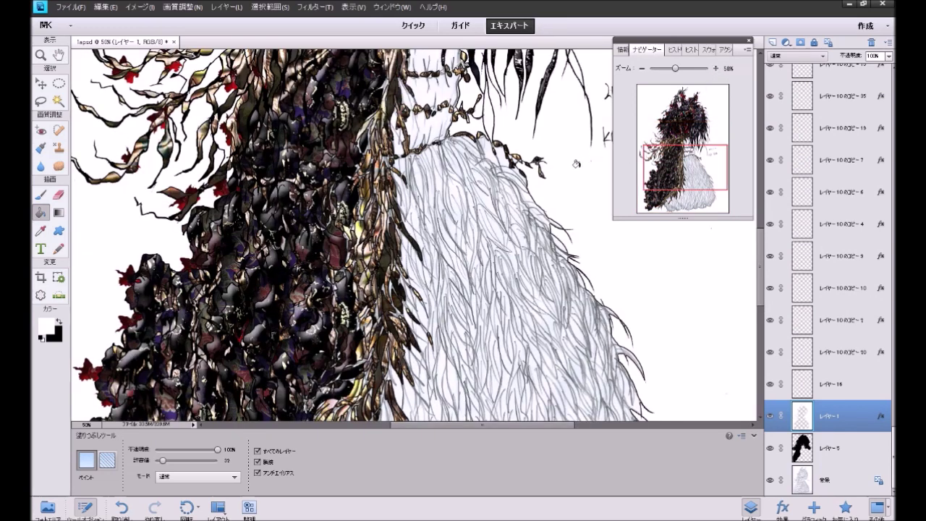
pyautogui.click(496, 151)
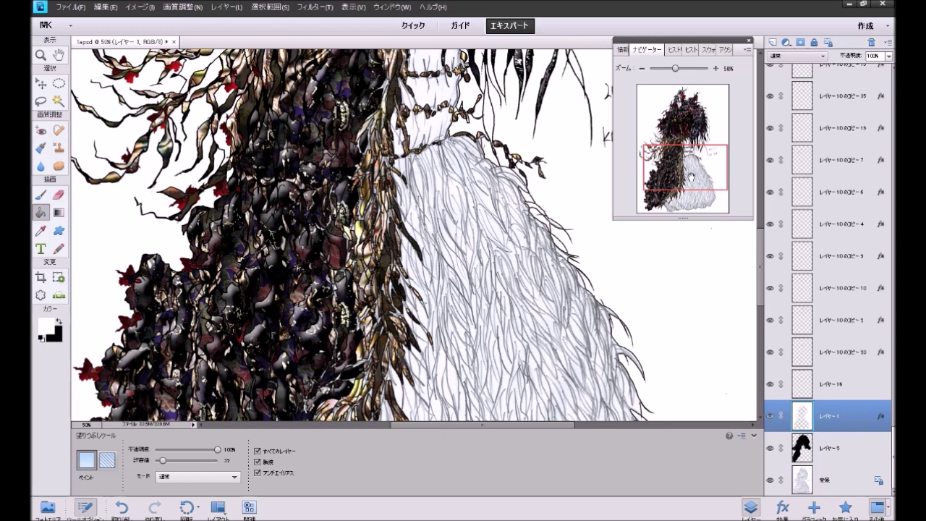
# Step: On レイヤー 26, fill the uppermost white section of the waist with the purple cloud pattern
pyautogui.moveTo(681, 153); pyautogui.dragTo(679, 141)
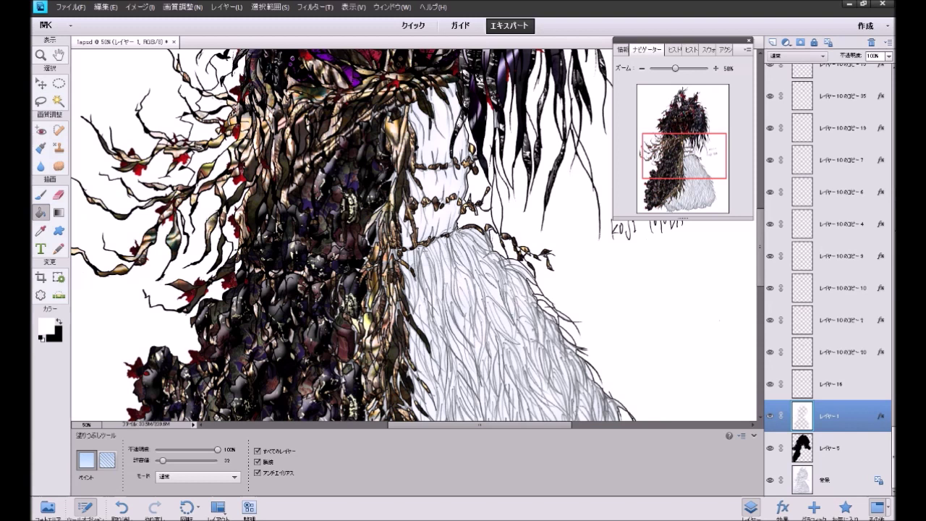
pyautogui.scroll(20, 829, 278)
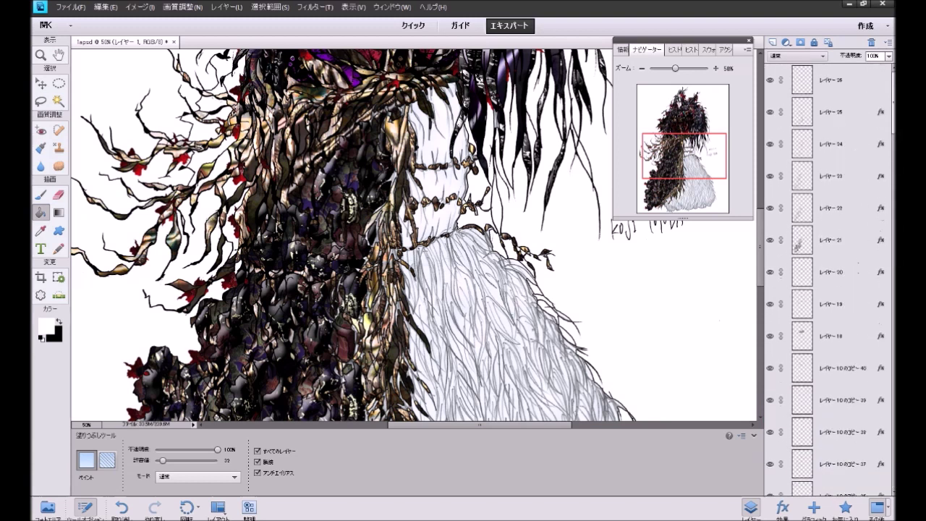
pyautogui.click(838, 81)
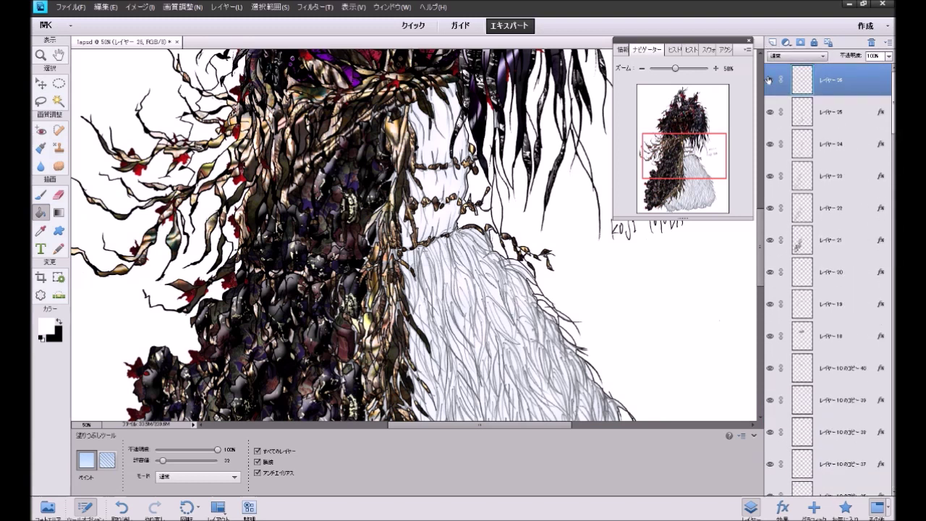
pyautogui.click(770, 81)
pyautogui.click(769, 80)
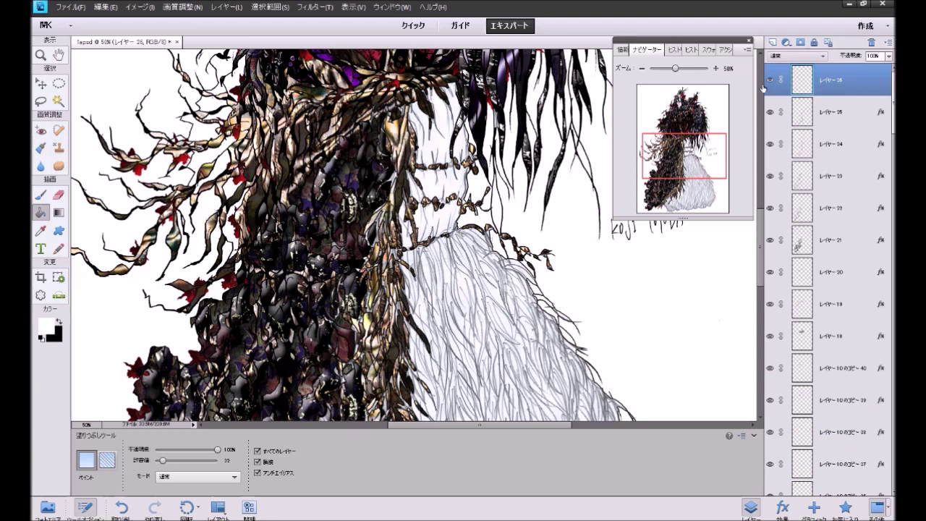
pyautogui.click(107, 460)
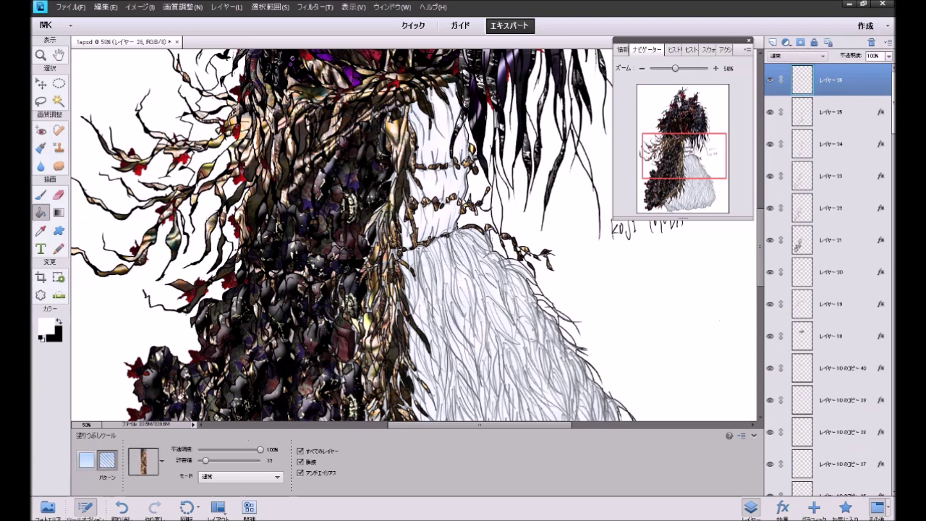
pyautogui.click(163, 464)
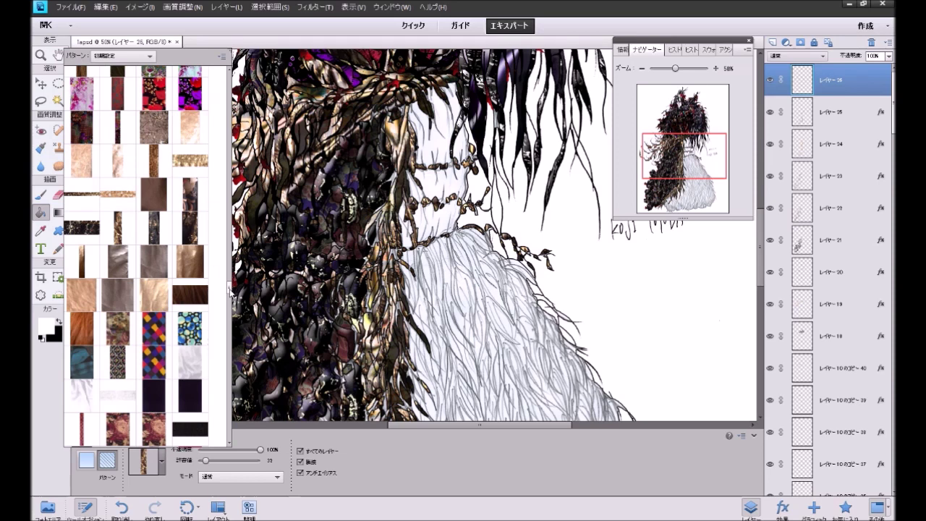
pyautogui.moveTo(228, 287)
pyautogui.mouseDown()
pyautogui.moveTo(229, 272)
pyautogui.moveTo(229, 284)
pyautogui.mouseUp()
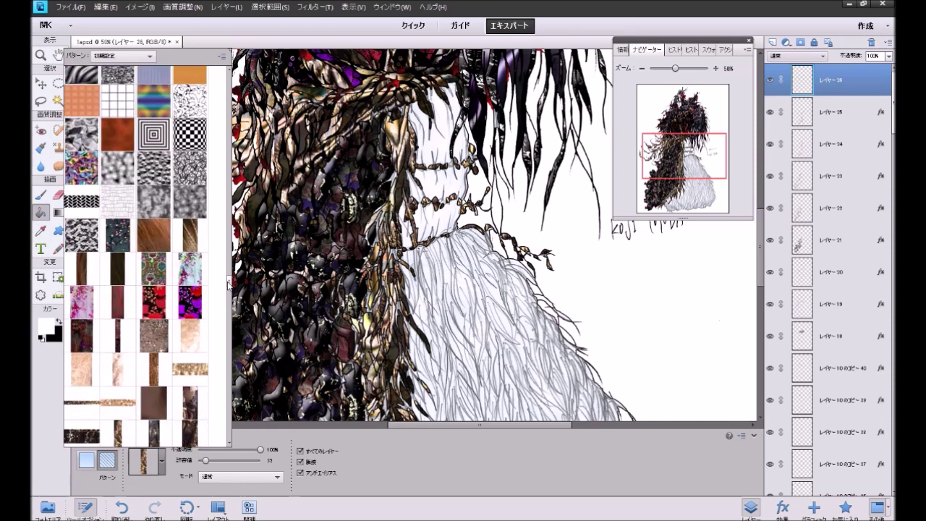
pyautogui.moveTo(228, 283); pyautogui.dragTo(209, 138)
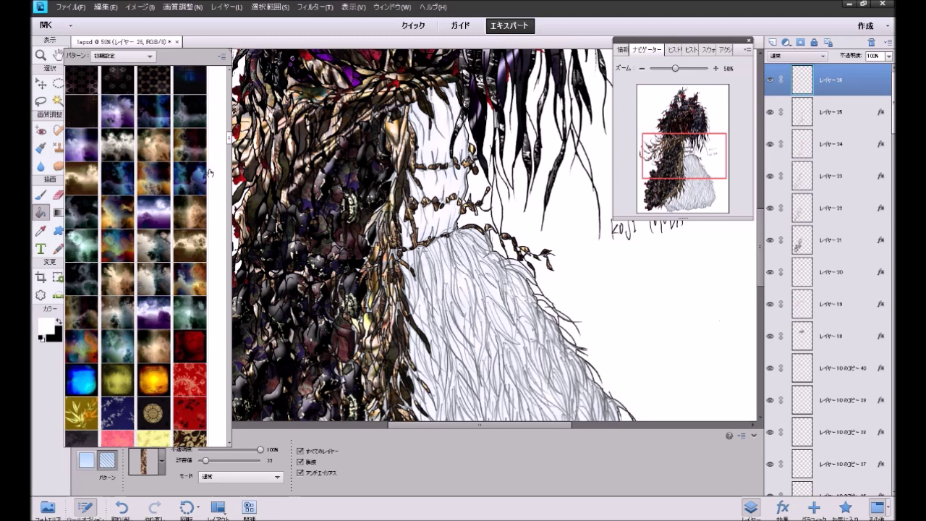
pyautogui.moveTo(229, 138); pyautogui.dragTo(229, 134)
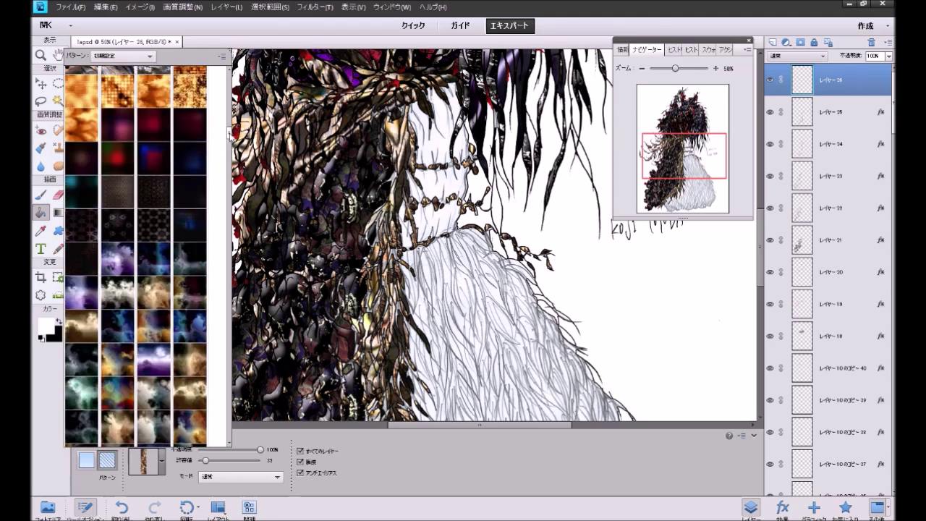
pyautogui.click(123, 251)
pyautogui.click(430, 145)
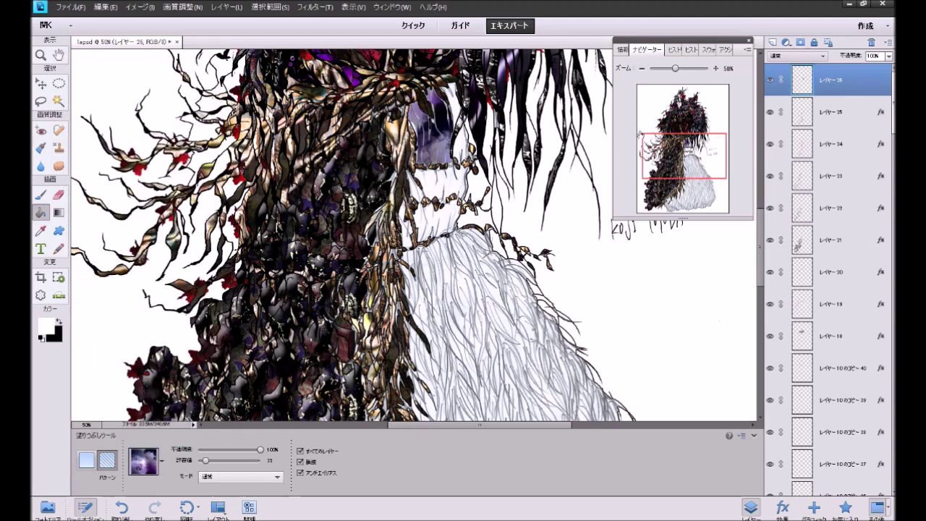
# Step: Fill the remaining white waist sections down to the skirt with the same purple cloud pattern
pyautogui.click(641, 69)
pyautogui.click(641, 69)
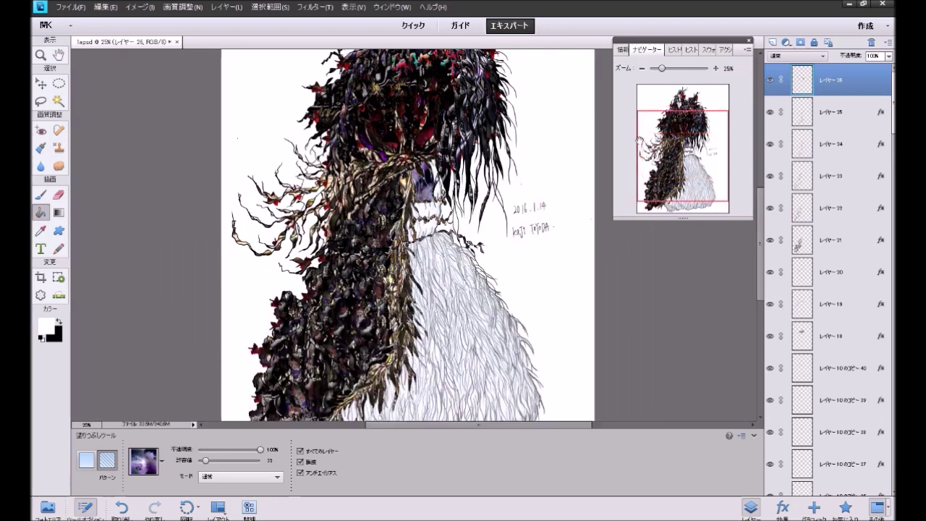
pyautogui.moveTo(670, 168); pyautogui.dragTo(671, 154)
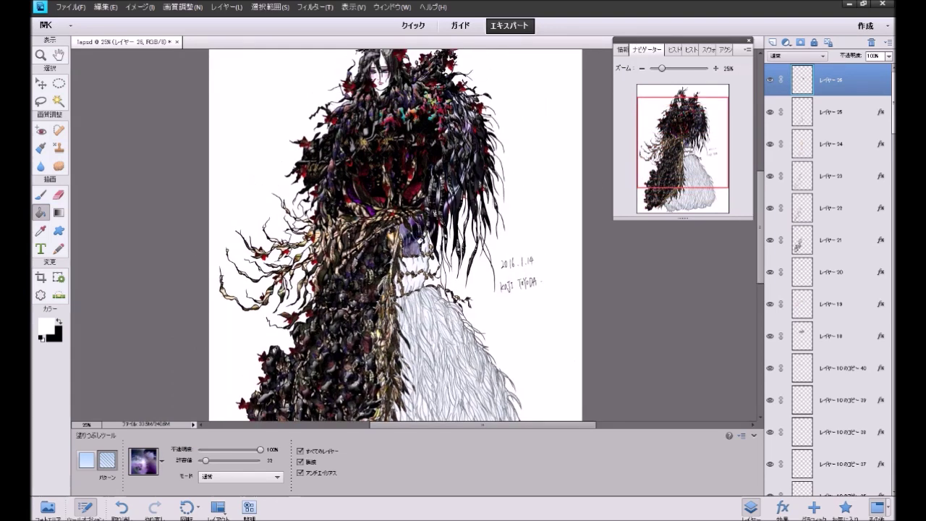
pyautogui.click(411, 258)
pyautogui.click(405, 269)
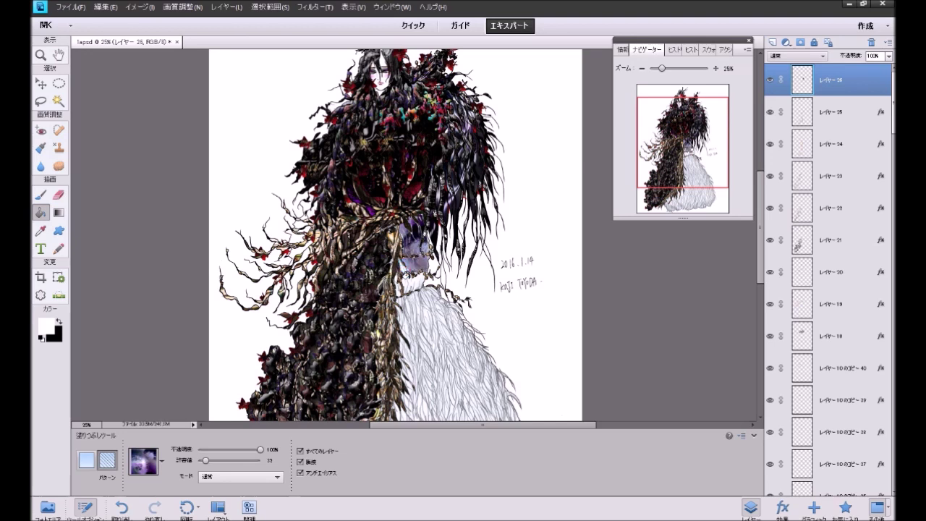
pyautogui.click(406, 278)
pyautogui.click(410, 276)
pyautogui.click(395, 278)
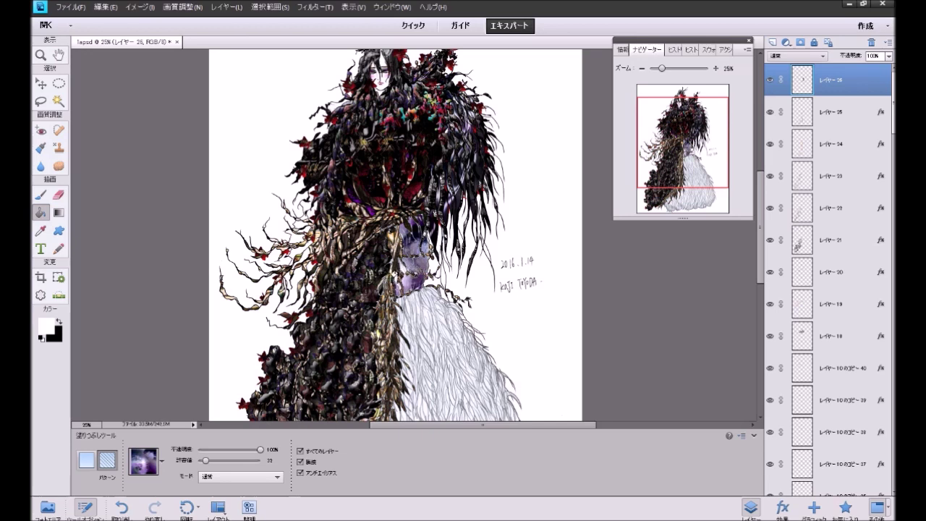
pyautogui.click(394, 275)
# Step: Give the purple fill on レイヤー 26 the 低い shadow style, and undo a trial of the darker 高い style
pyautogui.click(845, 506)
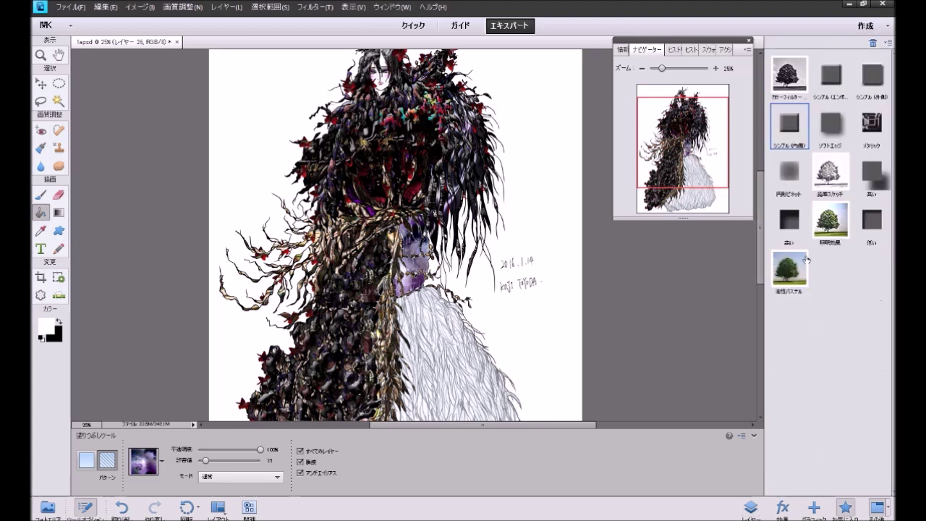
pyautogui.doubleClick(868, 228)
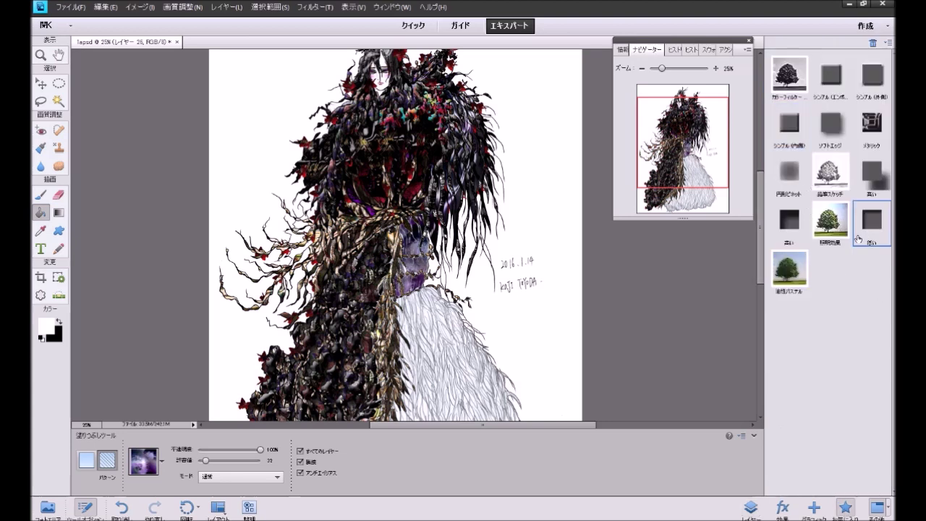
pyautogui.doubleClick(790, 224)
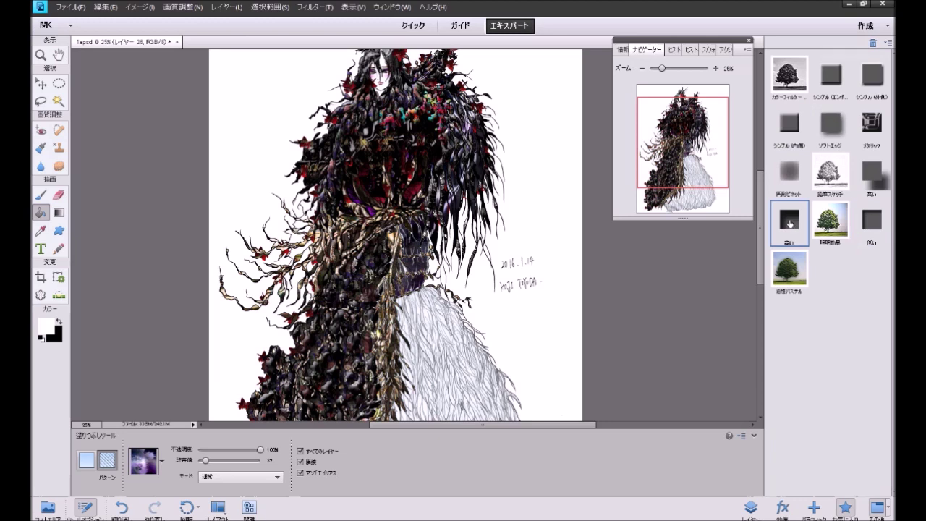
pyautogui.hotkey('ctrl', 'z')
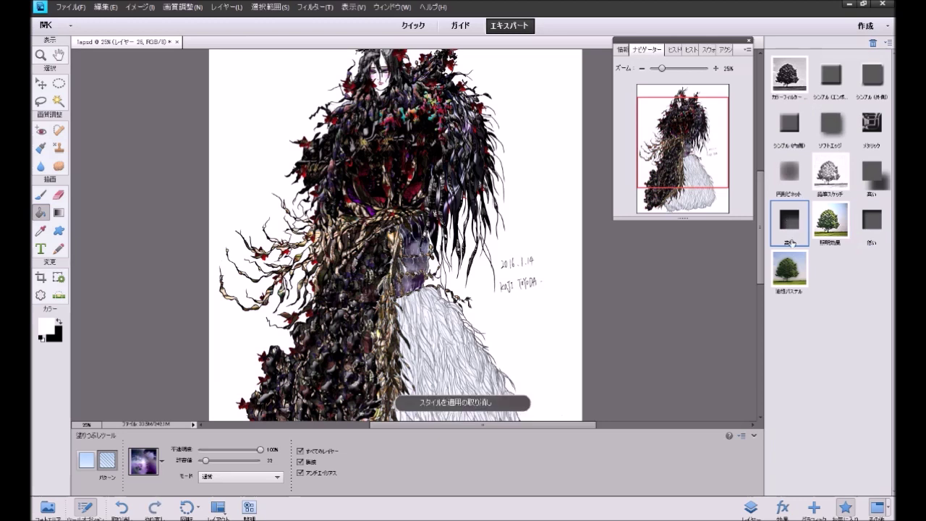
# Step: On レイヤー 5, brush black behind the purple waist and down along the golden leaf border beside the skirt
pyautogui.click(751, 507)
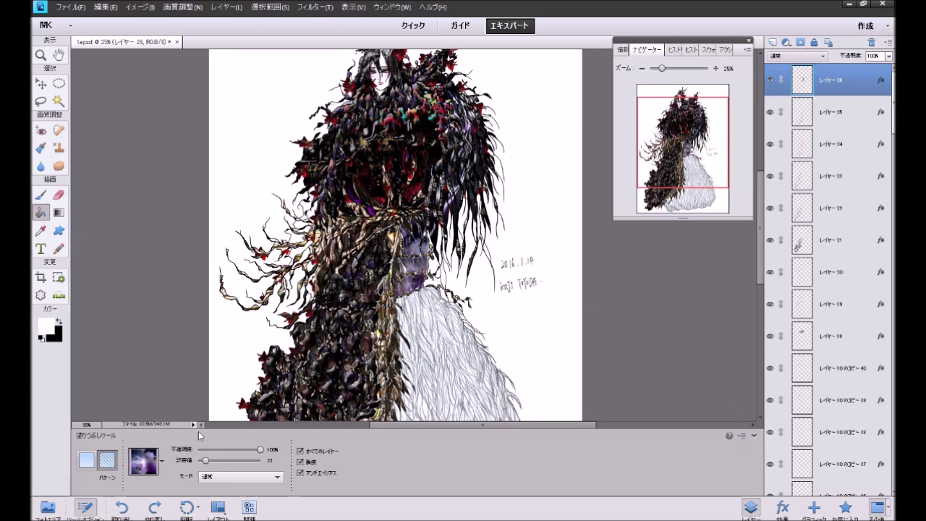
pyautogui.moveTo(890, 126); pyautogui.dragTo(891, 441)
pyautogui.click(824, 448)
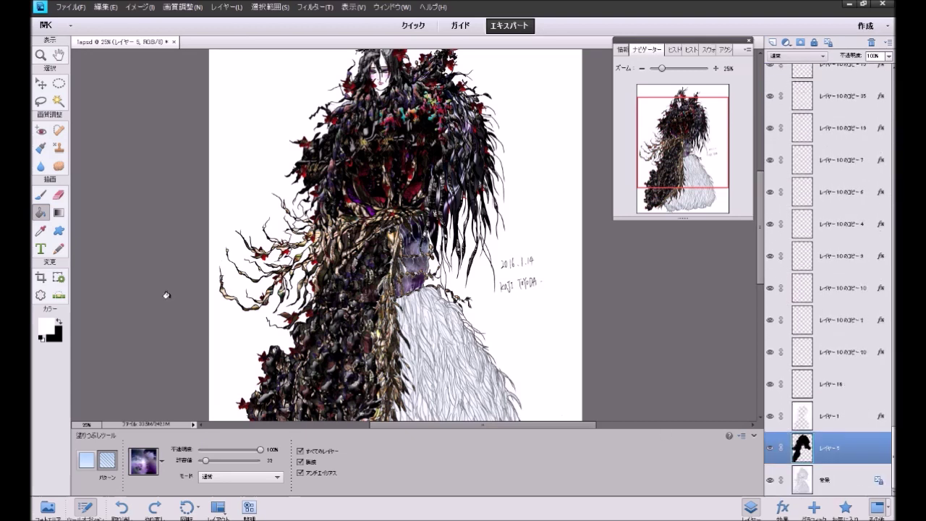
pyautogui.click(41, 193)
pyautogui.click(59, 321)
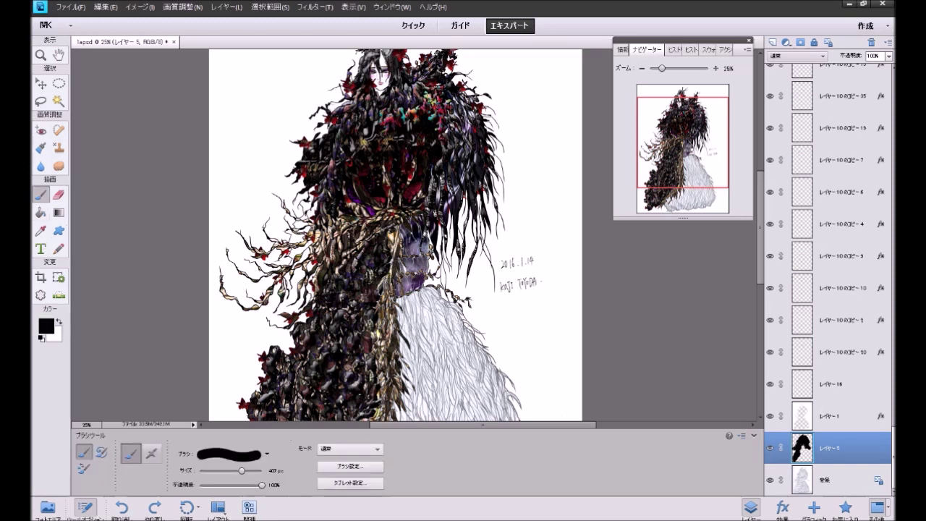
pyautogui.moveTo(687, 149); pyautogui.dragTo(687, 167)
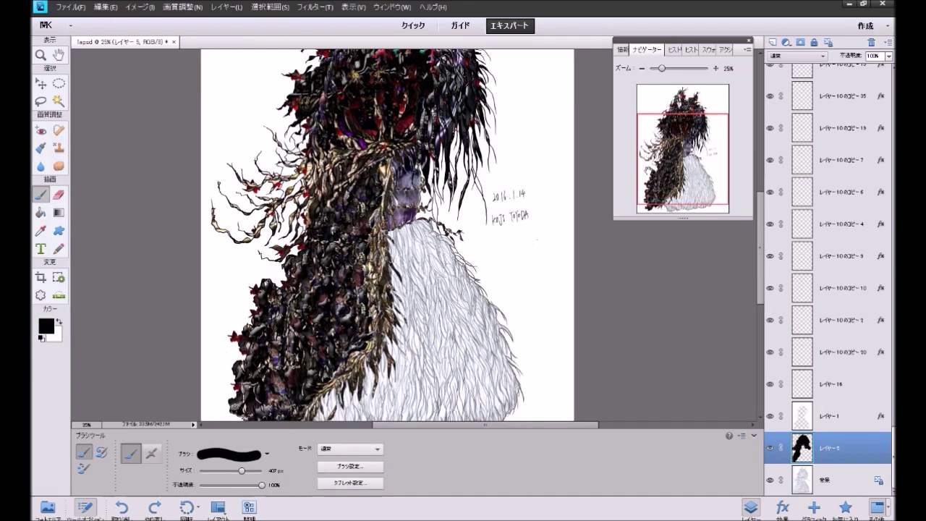
pyautogui.moveTo(405, 141)
pyautogui.mouseDown()
pyautogui.moveTo(409, 192)
pyautogui.moveTo(384, 210)
pyautogui.mouseUp()
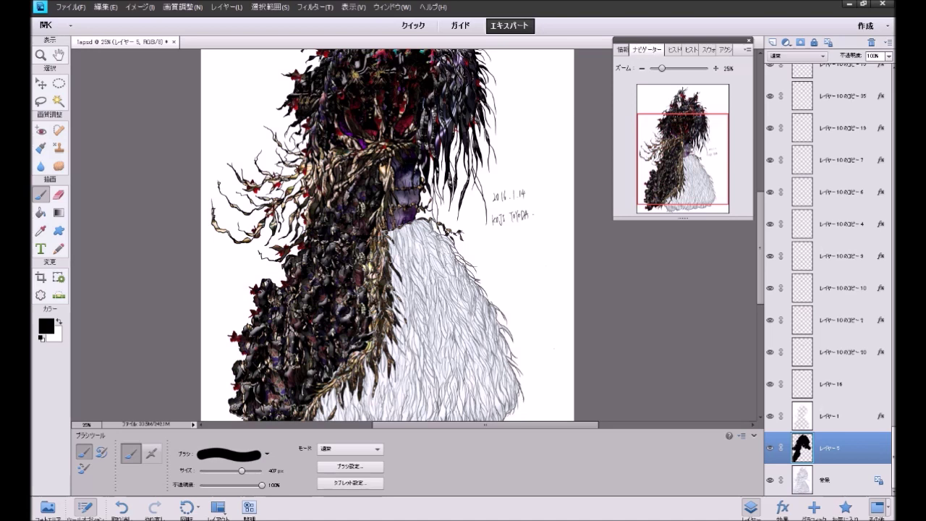
pyautogui.moveTo(373, 246)
pyautogui.mouseDown()
pyautogui.moveTo(356, 266)
pyautogui.moveTo(373, 315)
pyautogui.moveTo(327, 381)
pyautogui.mouseUp()
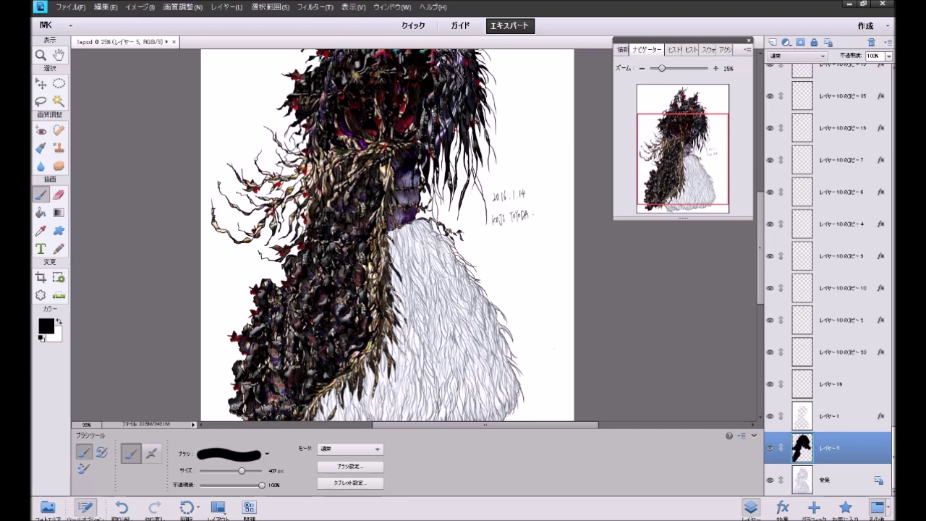
# Step: Try to duplicate the small red flower from the golden branches onto the purple waist, and undo the attempt
pyautogui.moveTo(538, 230); pyautogui.dragTo(525, 196)
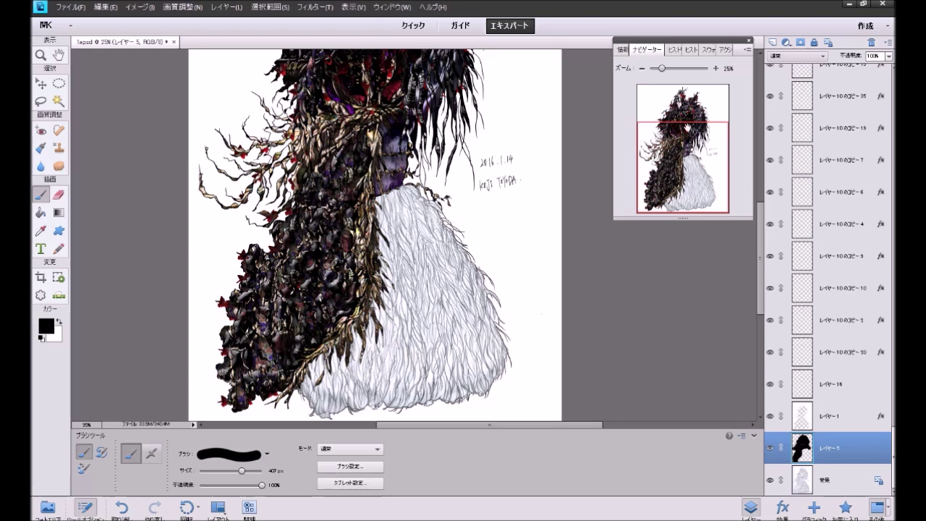
pyautogui.click(714, 68)
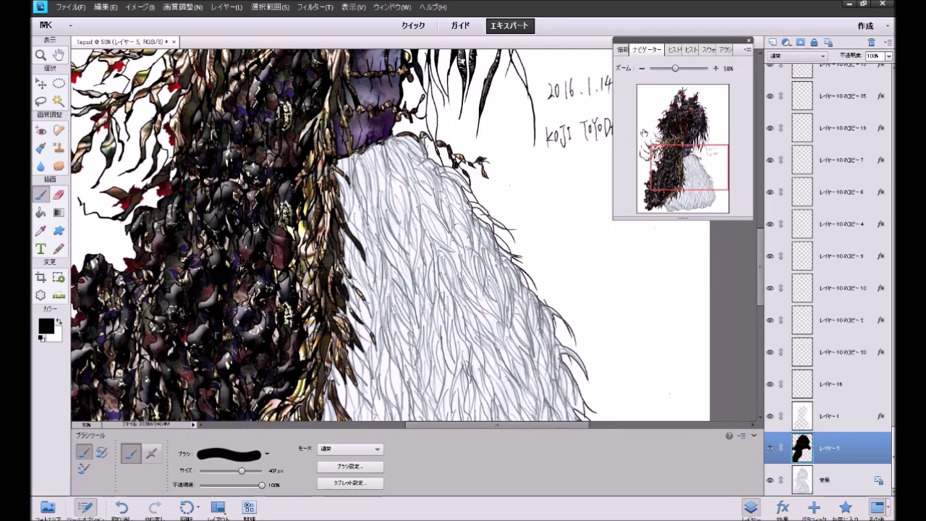
pyautogui.moveTo(674, 167); pyautogui.dragTo(668, 152)
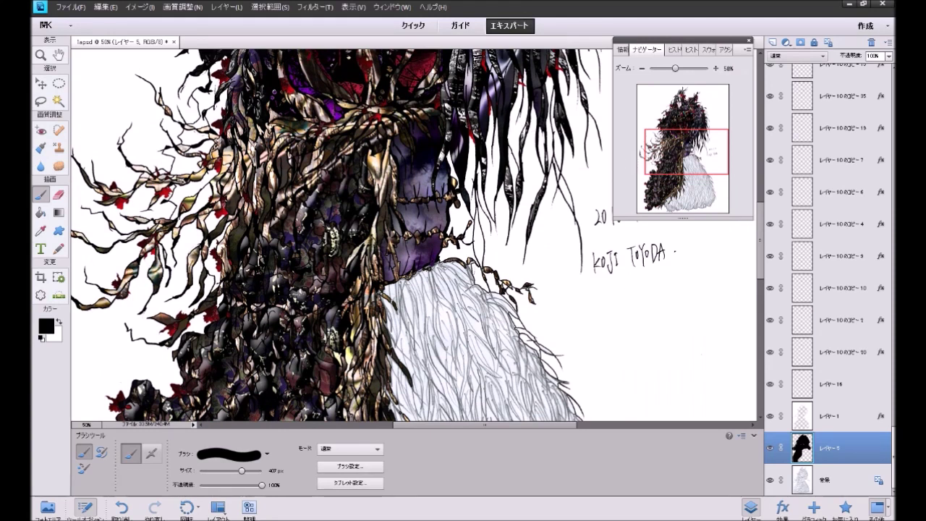
pyautogui.click(43, 86)
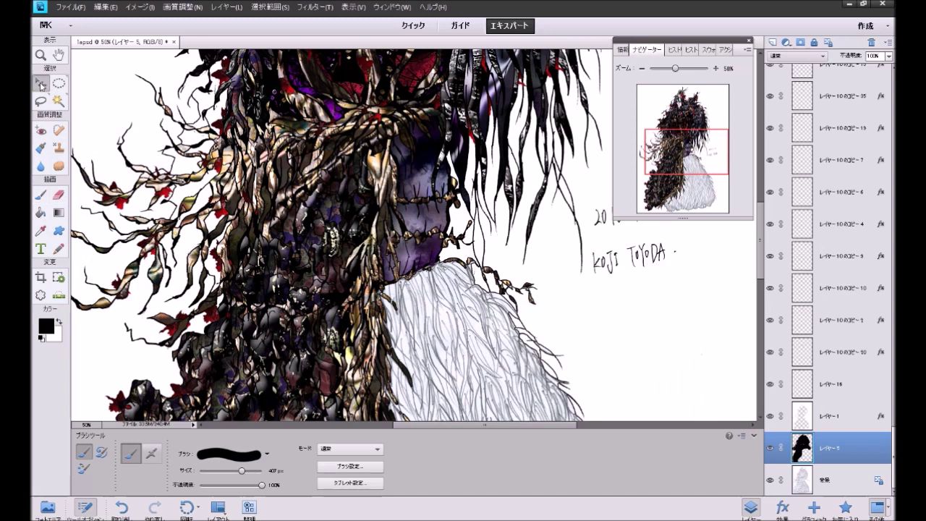
pyautogui.click(168, 196)
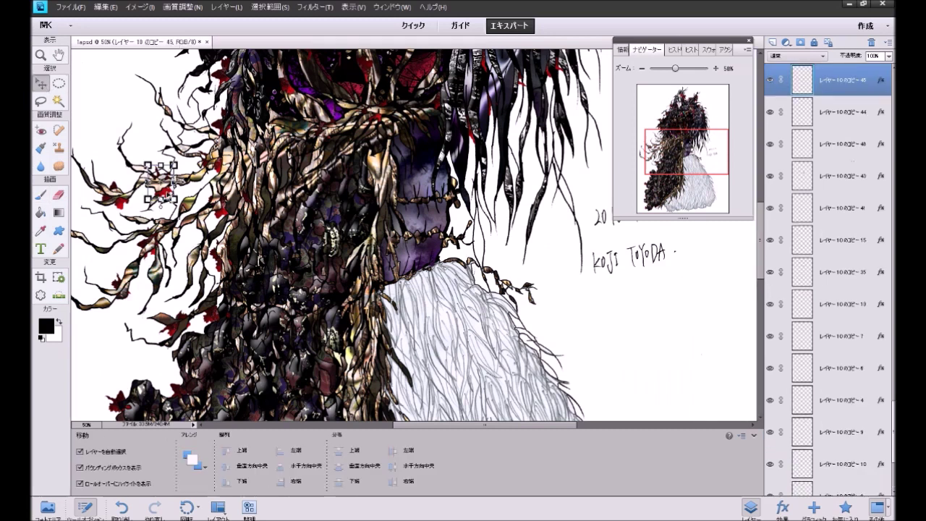
pyautogui.moveTo(167, 193); pyautogui.dragTo(383, 202)
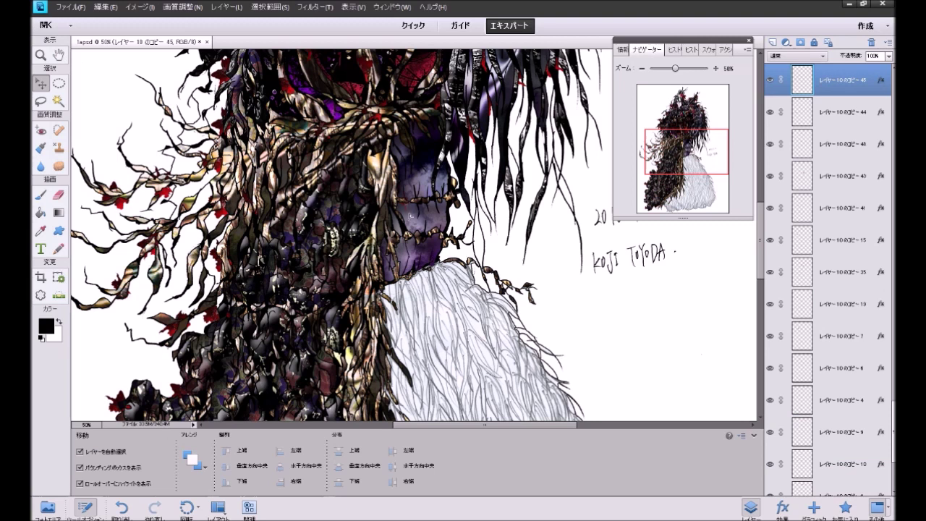
pyautogui.hotkey('ctrl', 'j')
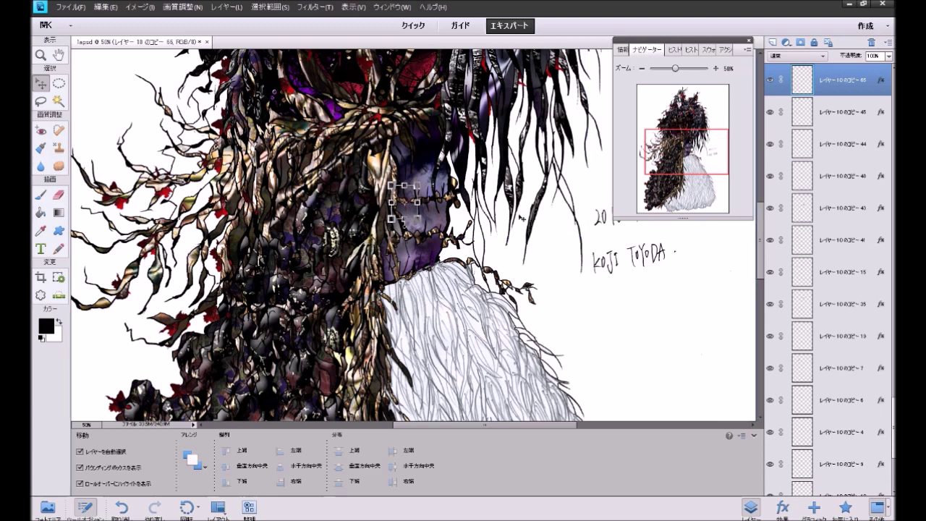
pyautogui.hotkey('ctrl', 'z')
pyautogui.hotkey('ctrl', 'z')
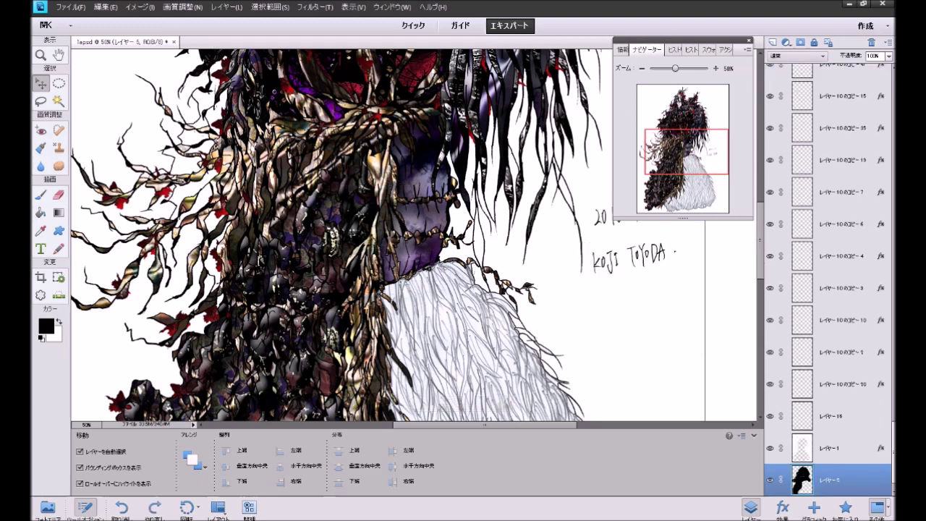
# Step: Move レイヤー 26 down the layer stack to sit between レイヤー 23 and レイヤー 22
pyautogui.scroll(20, 827, 279)
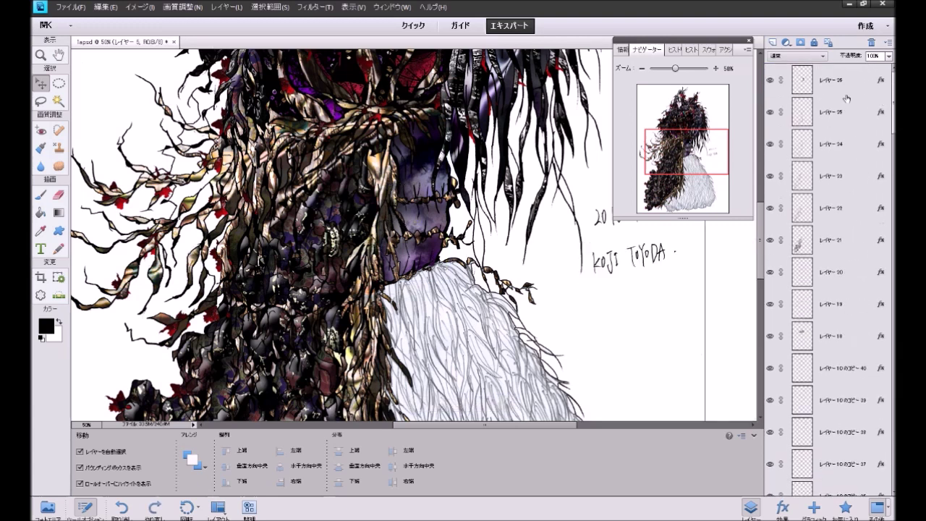
pyautogui.click(829, 84)
pyautogui.moveTo(827, 84); pyautogui.dragTo(823, 183)
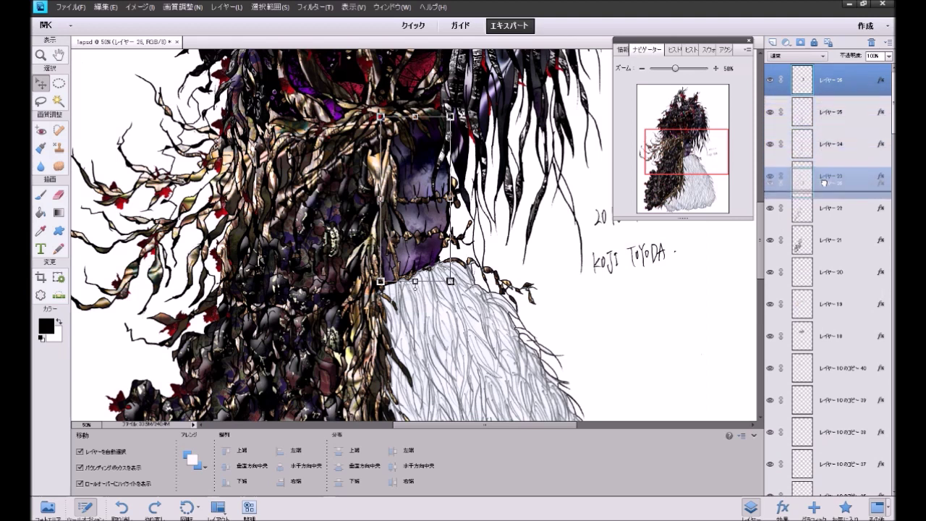
pyautogui.moveTo(823, 183); pyautogui.dragTo(828, 196)
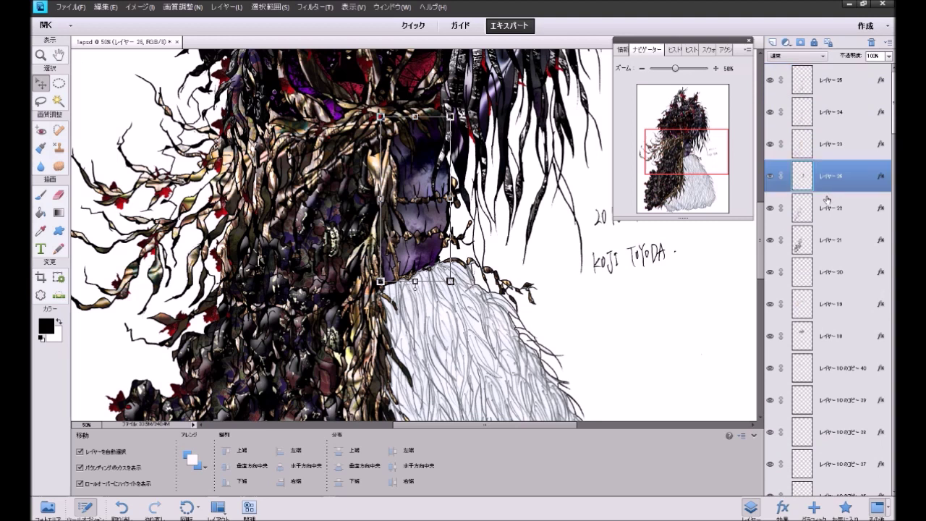
# Step: Copy a red flower from the outer golden branch to the blank area beside the waist, stacking the copy directly above レイヤー 26
pyautogui.click(116, 206)
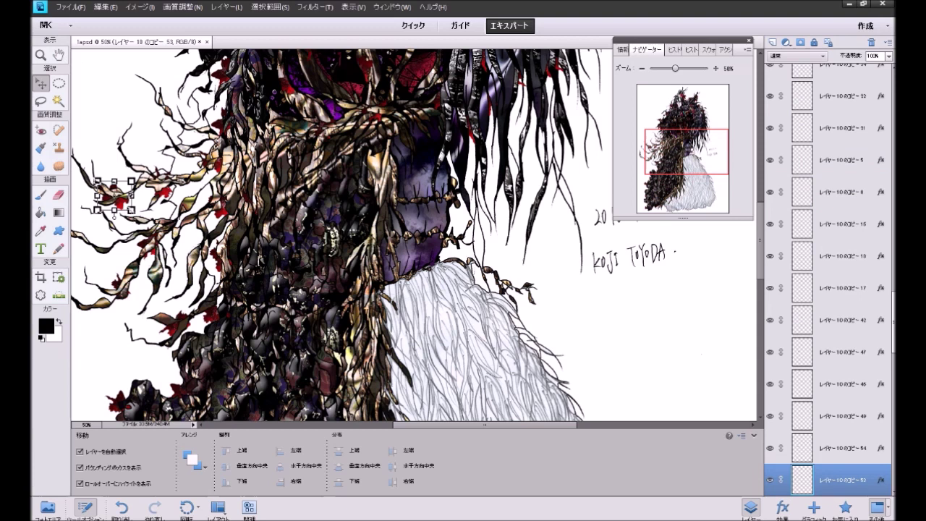
pyautogui.moveTo(116, 204); pyautogui.dragTo(557, 275)
pyautogui.moveTo(835, 479); pyautogui.dragTo(841, 151)
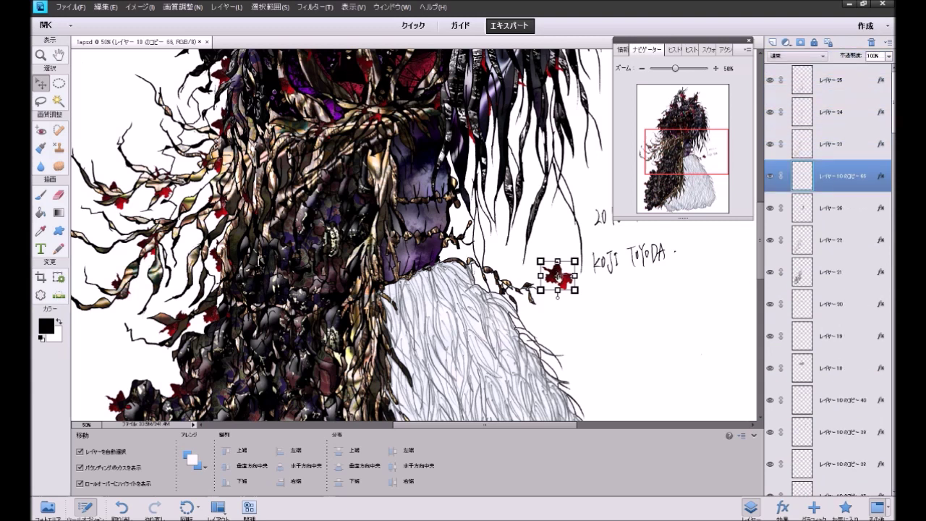
# Step: Place rotated copies of the red flower along the two twigs that cross the purple waist
pyautogui.moveTo(557, 274); pyautogui.dragTo(431, 220)
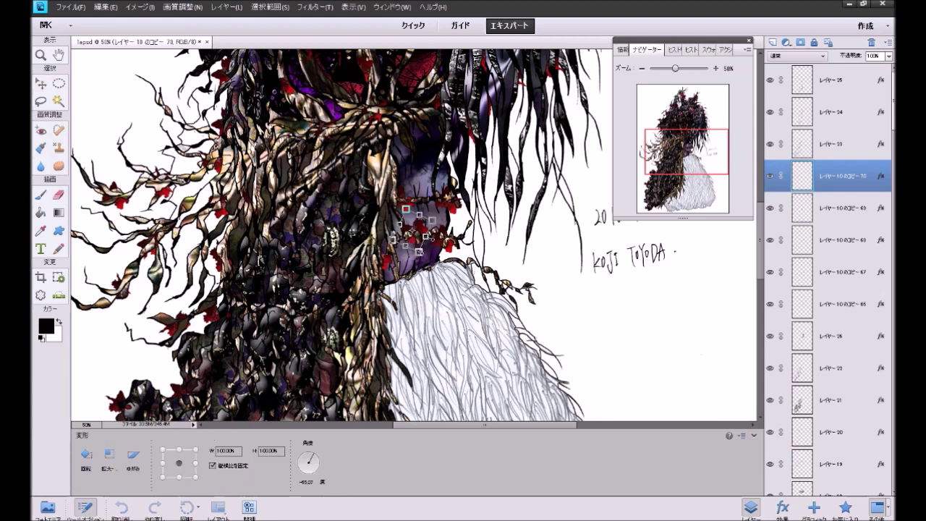
pyautogui.press('Return')
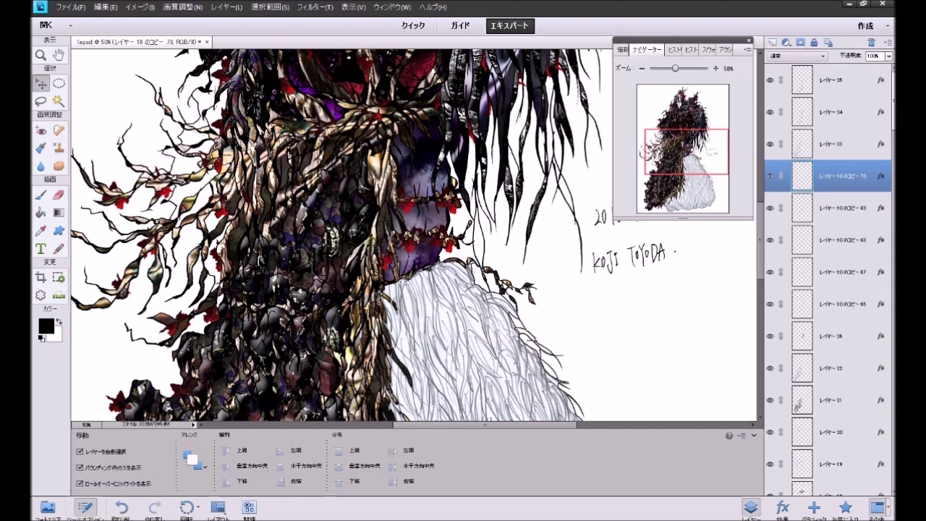
pyautogui.click(414, 237)
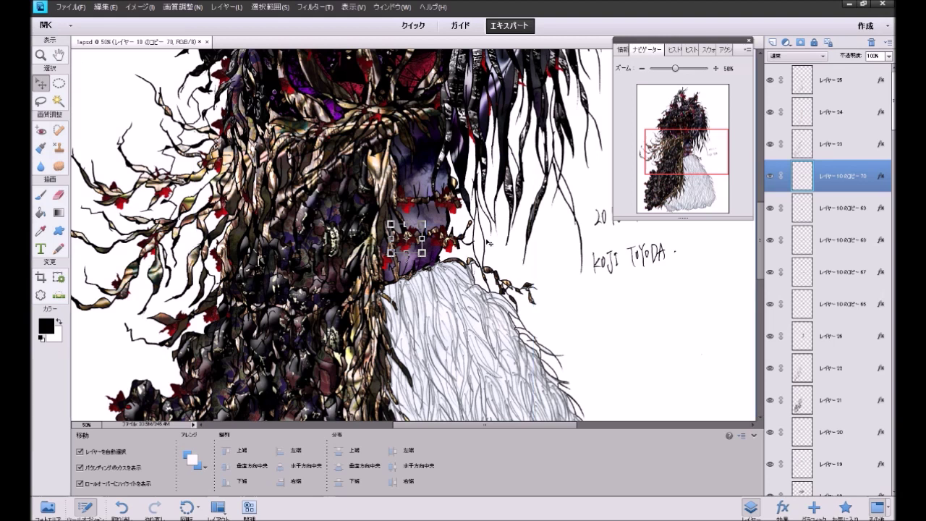
pyautogui.moveTo(411, 243); pyautogui.dragTo(407, 244)
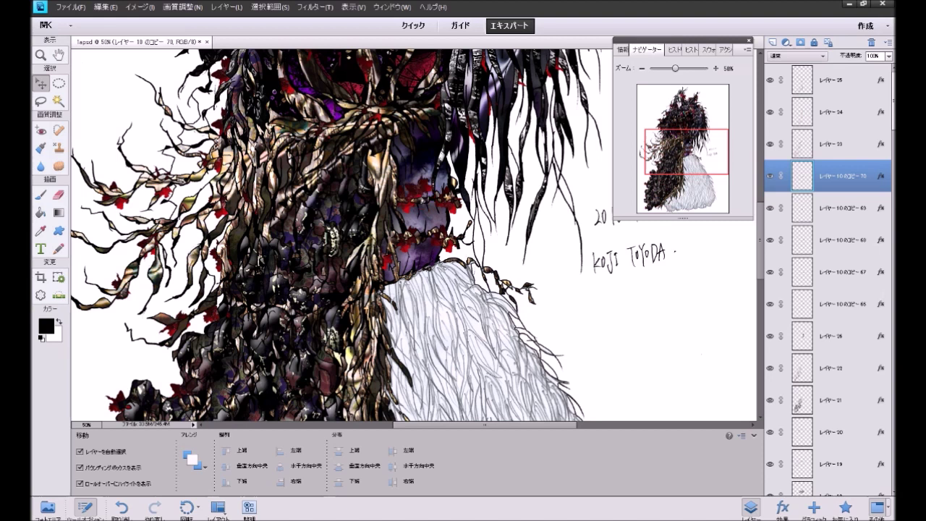
pyautogui.keyDown('alt'); pyautogui.click(419, 210); pyautogui.keyUp('alt')
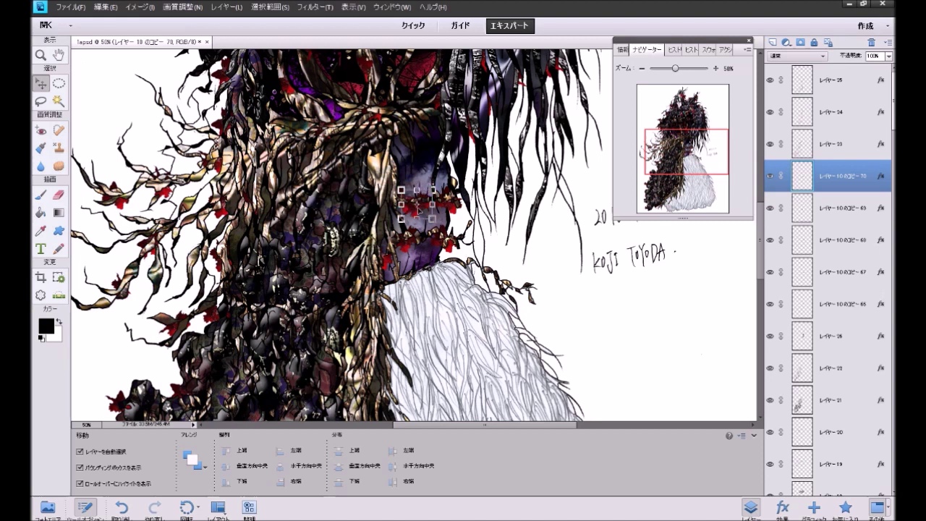
# Step: Add further copies of the red flower at the upper end of the golden border beside the purple waist
pyautogui.click(693, 303)
pyautogui.moveTo(673, 164); pyautogui.dragTo(667, 158)
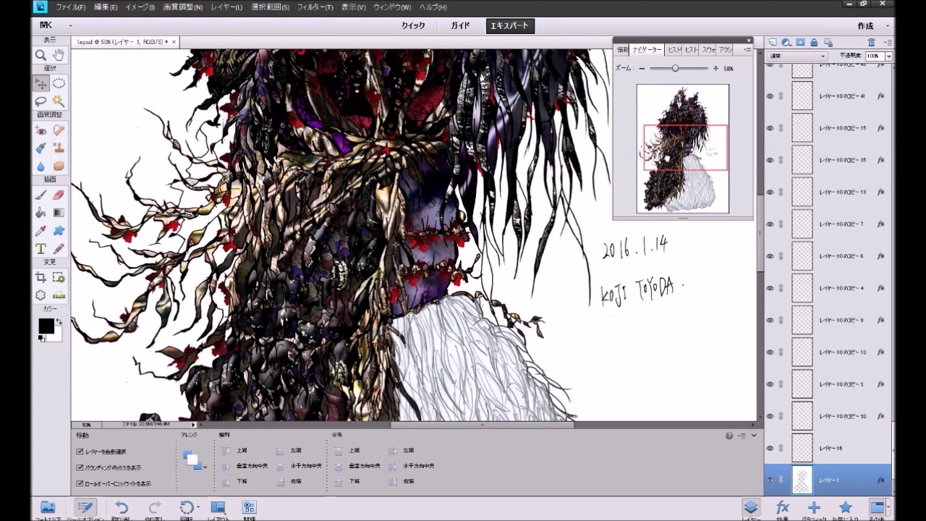
pyautogui.click(426, 249)
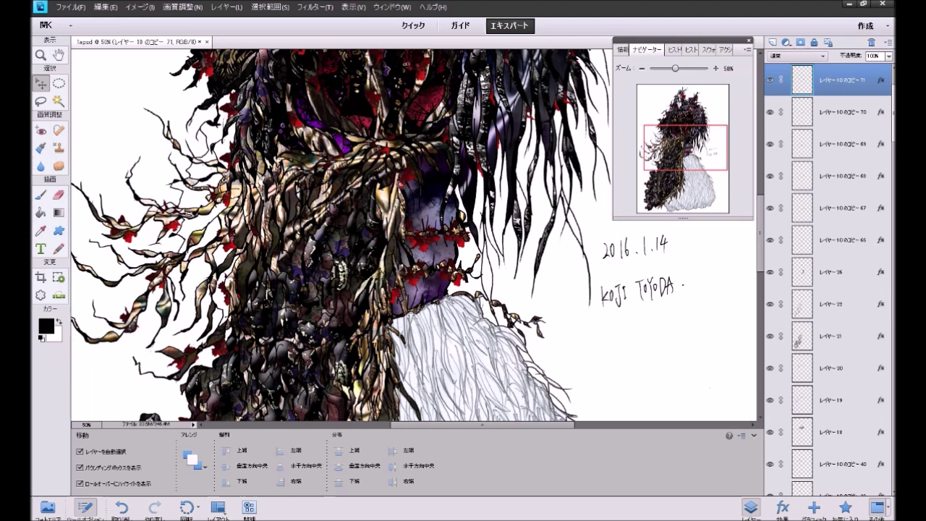
pyautogui.keyDown('alt'); pyautogui.moveTo(399, 184); pyautogui.dragTo(409, 200); pyautogui.keyUp('alt')
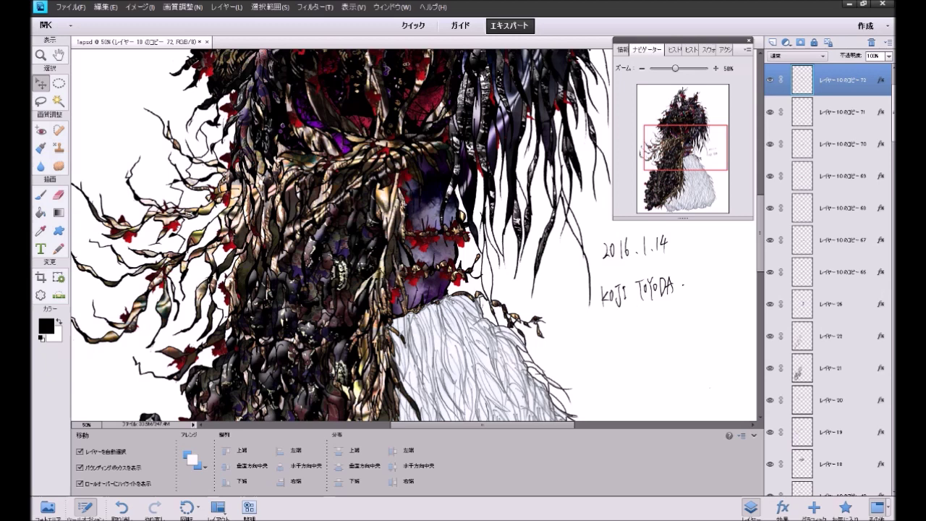
pyautogui.keyDown('alt'); pyautogui.moveTo(409, 200); pyautogui.dragTo(409, 201); pyautogui.keyUp('alt')
# Step: Scatter more red flower copies over the golden leaf border beside the lower waist and the upper skirt
pyautogui.moveTo(672, 153); pyautogui.dragTo(672, 170)
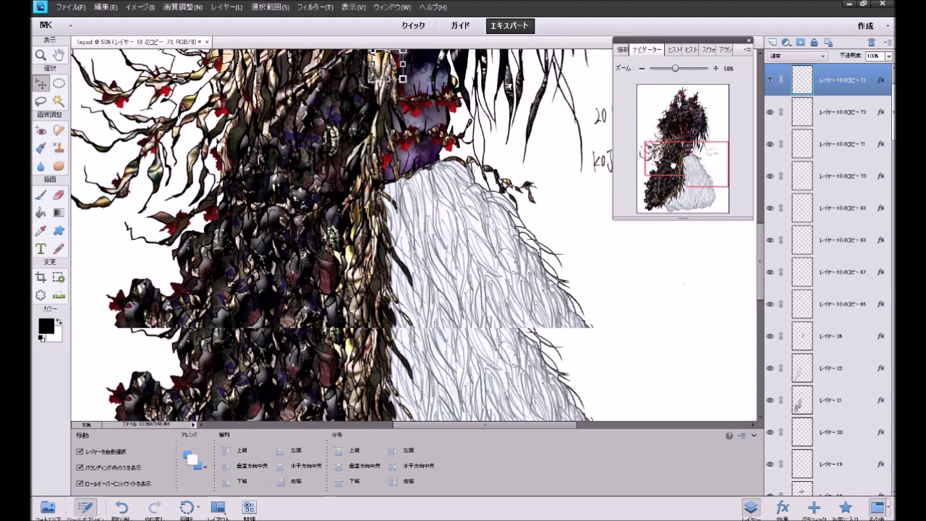
pyautogui.moveTo(396, 61); pyautogui.dragTo(397, 64)
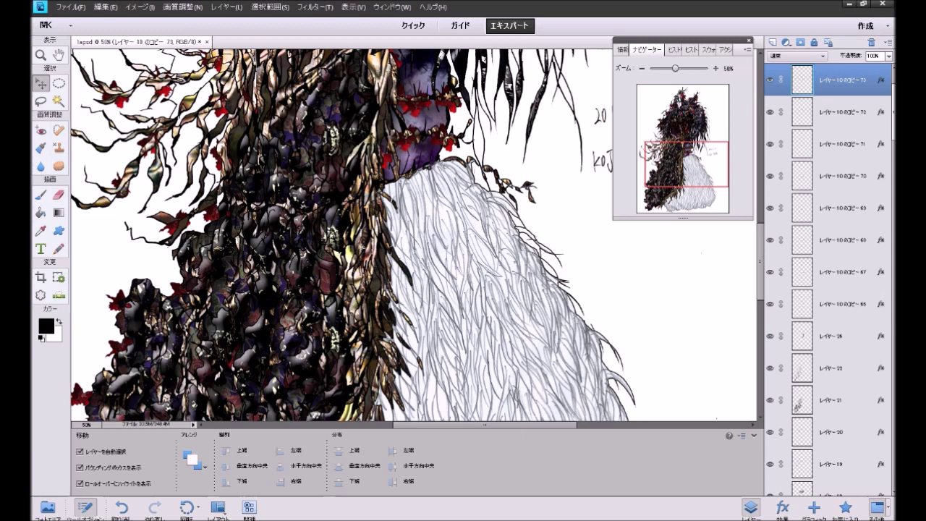
pyautogui.moveTo(345, 257); pyautogui.dragTo(333, 264)
pyautogui.hotkey('ctrl', 'j')
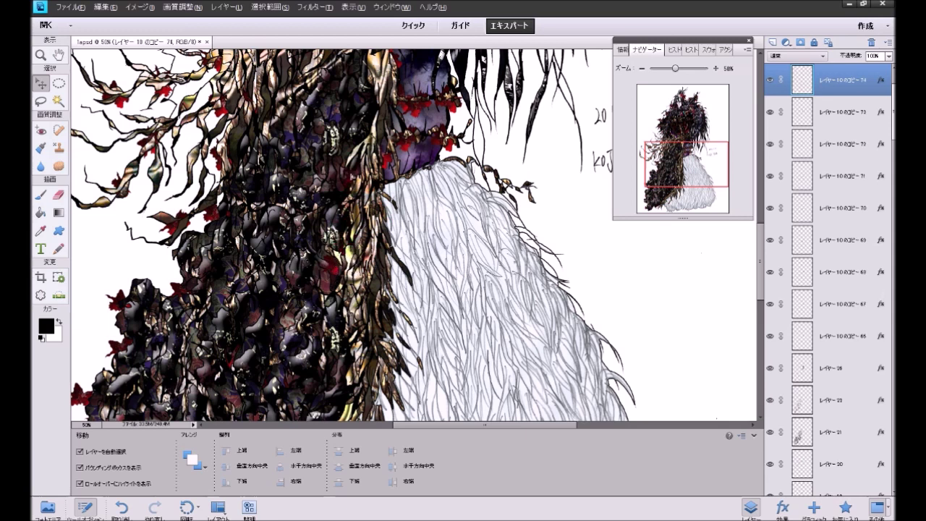
pyautogui.hotkey('ctrl', 'j')
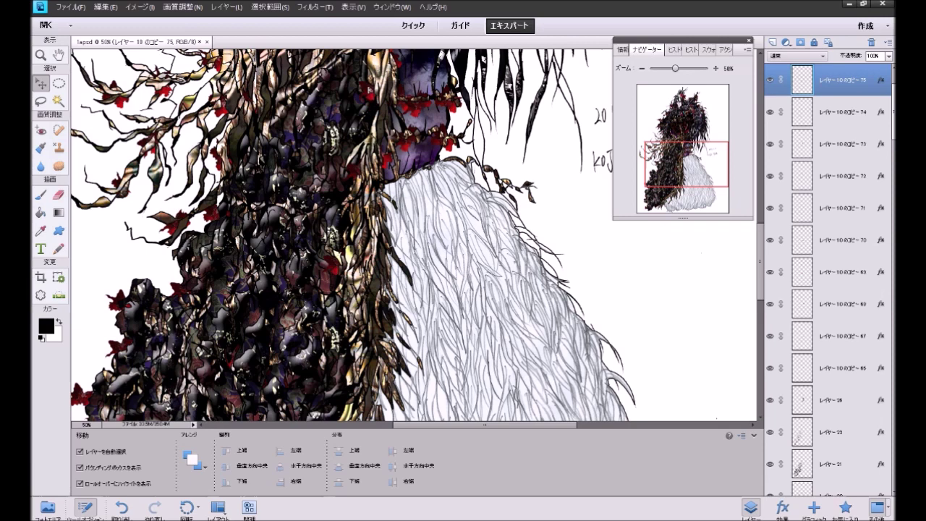
pyautogui.hotkey('ctrl', 'j')
# Step: Duplicate the red flower beside the middle of the white skirt and place the copies farther down the golden border
pyautogui.moveTo(646, 168); pyautogui.dragTo(633, 177)
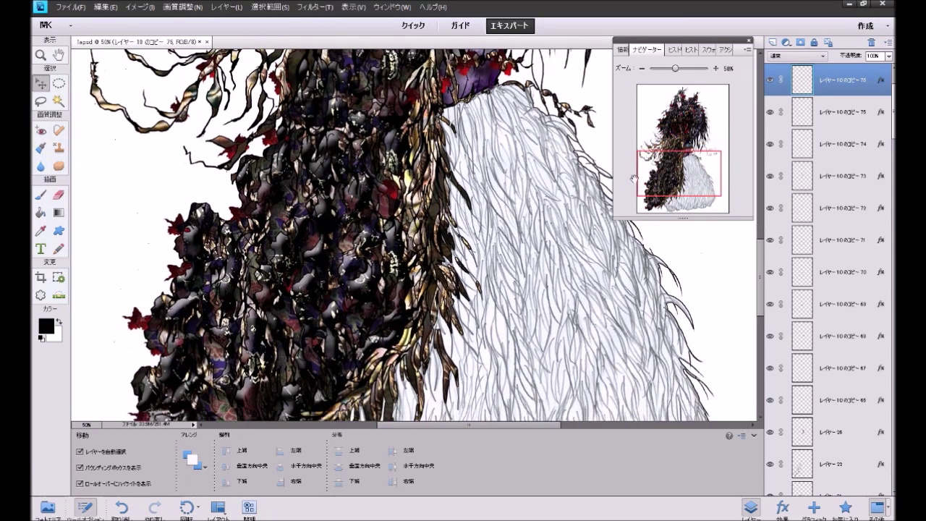
pyautogui.click(395, 191)
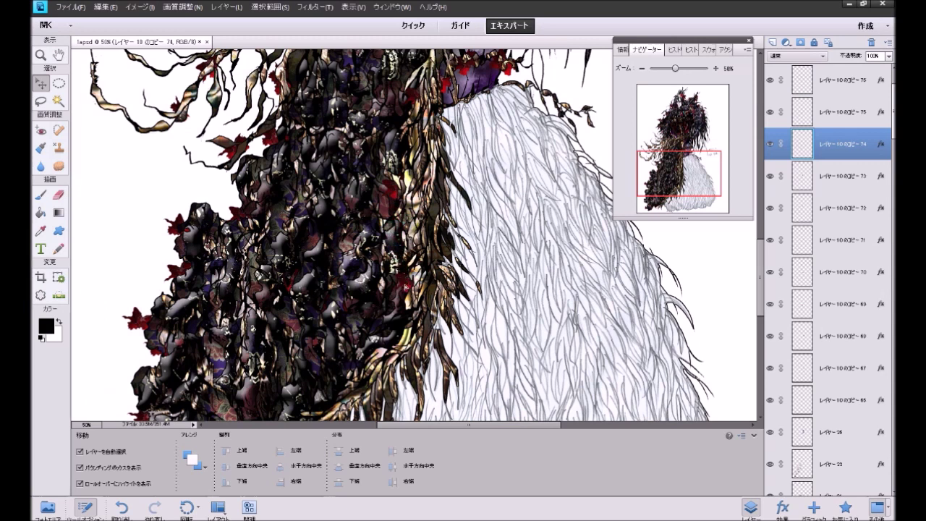
pyautogui.hotkey('ctrl', 'j')
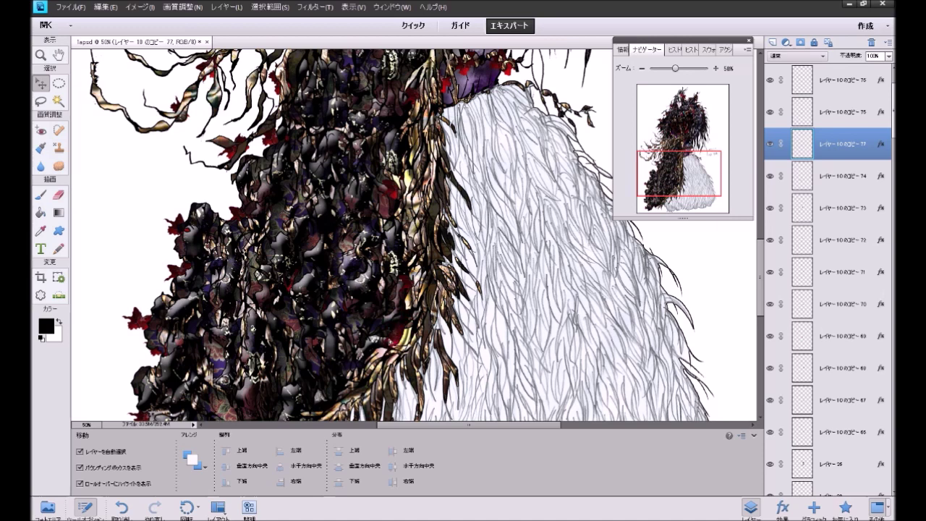
pyautogui.hotkey('ctrl', 'j')
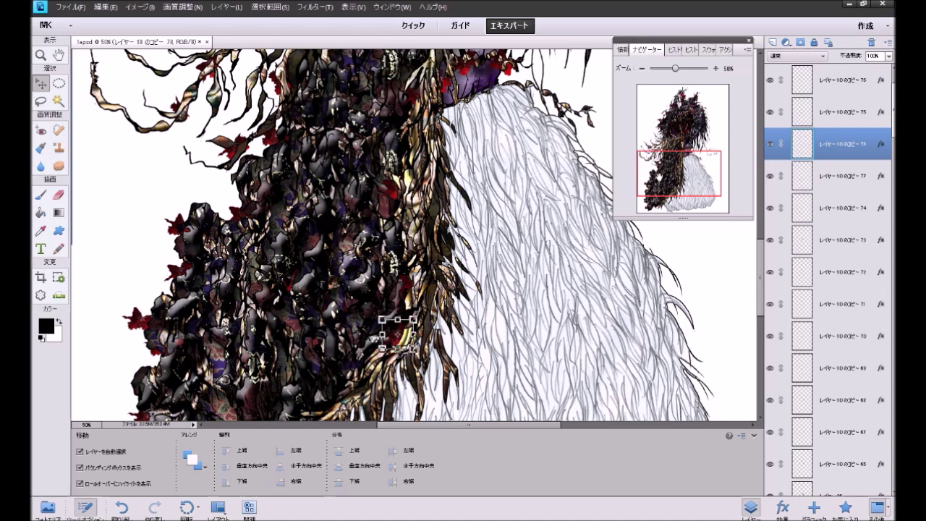
# Step: Place copies of the red flower along the lowest stretch of the golden border, down to its tip beside the skirt hem
pyautogui.scroll(-4, 401, 290)
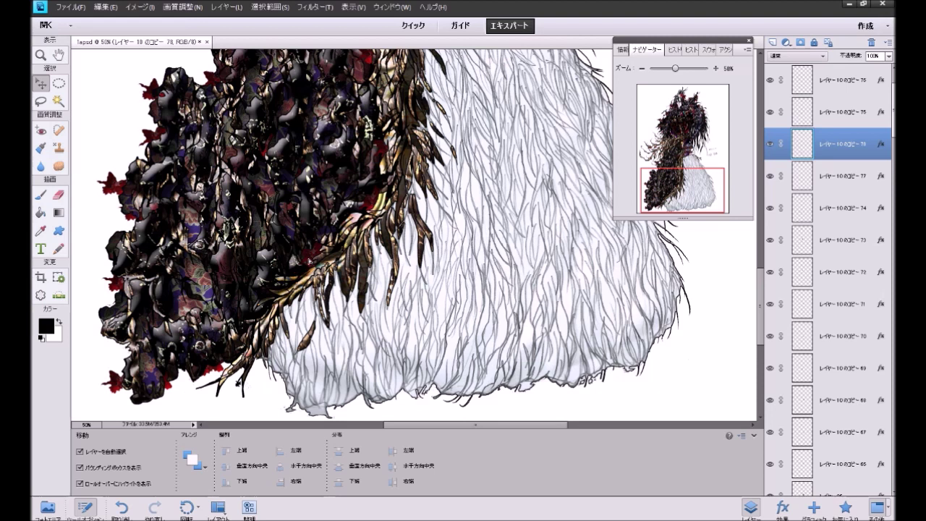
pyautogui.keyDown('alt'); pyautogui.moveTo(309, 264); pyautogui.dragTo(273, 297); pyautogui.keyUp('alt')
pyautogui.hotkey('ctrl', 'j')
pyautogui.moveTo(262, 308); pyautogui.dragTo(239, 382)
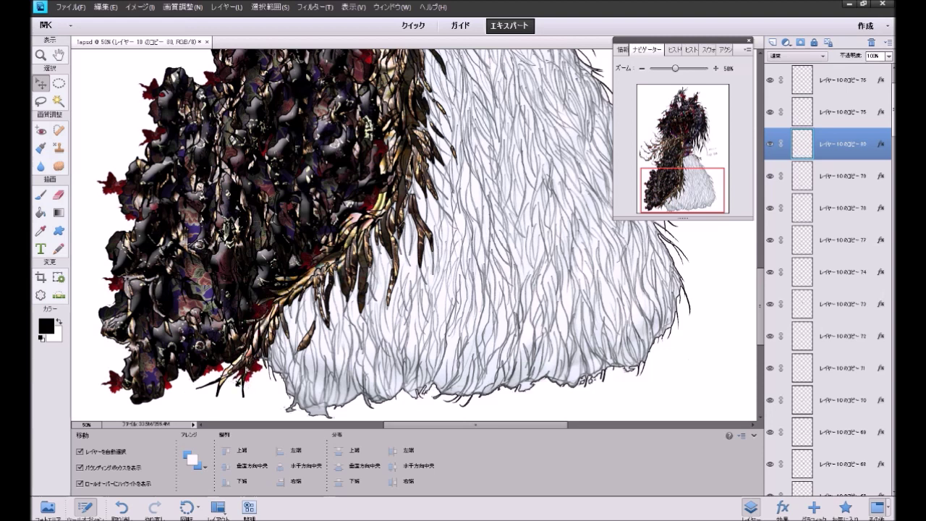
pyautogui.hotkey('ctrl', 'j')
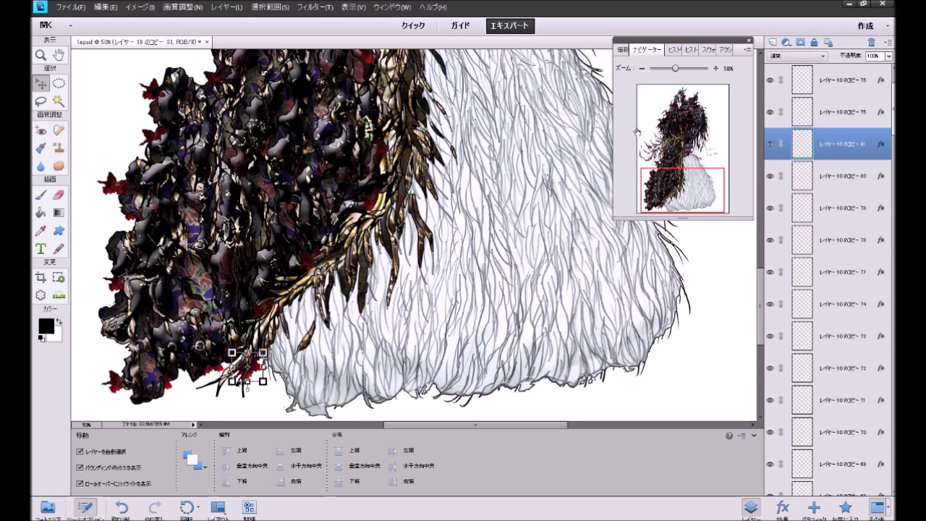
# Step: Place a copy of the red flower on the small twig beside the top of the white skirt and rotate it
pyautogui.moveTo(679, 186); pyautogui.dragTo(683, 145)
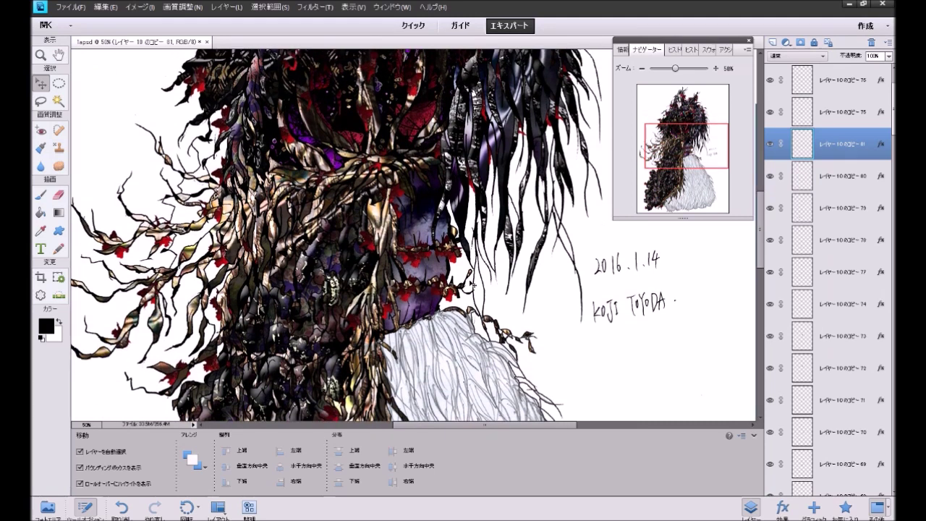
pyautogui.moveTo(450, 295); pyautogui.dragTo(499, 325)
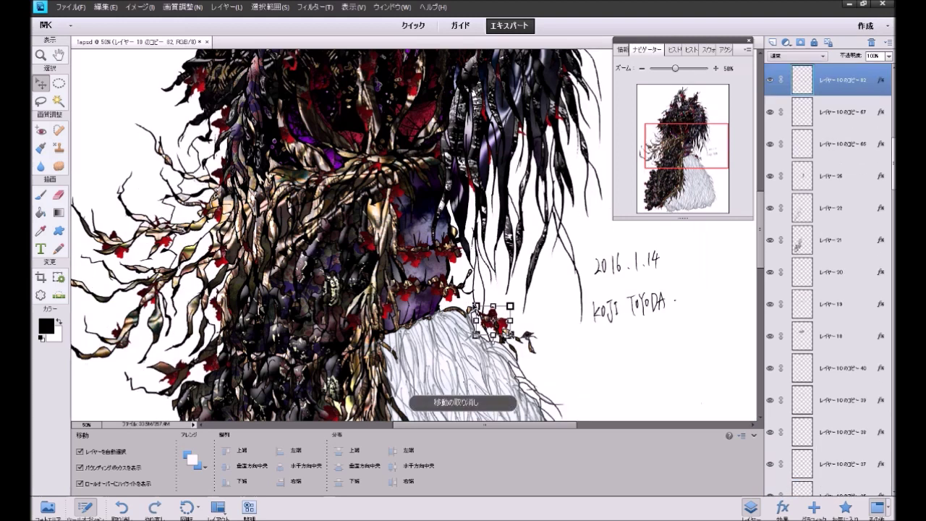
pyautogui.moveTo(473, 305); pyautogui.dragTo(499, 317)
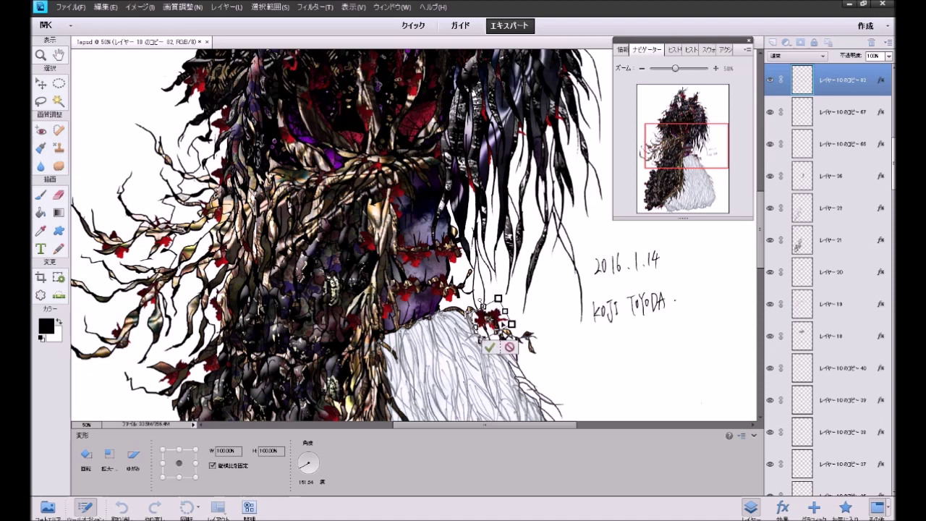
pyautogui.click(490, 348)
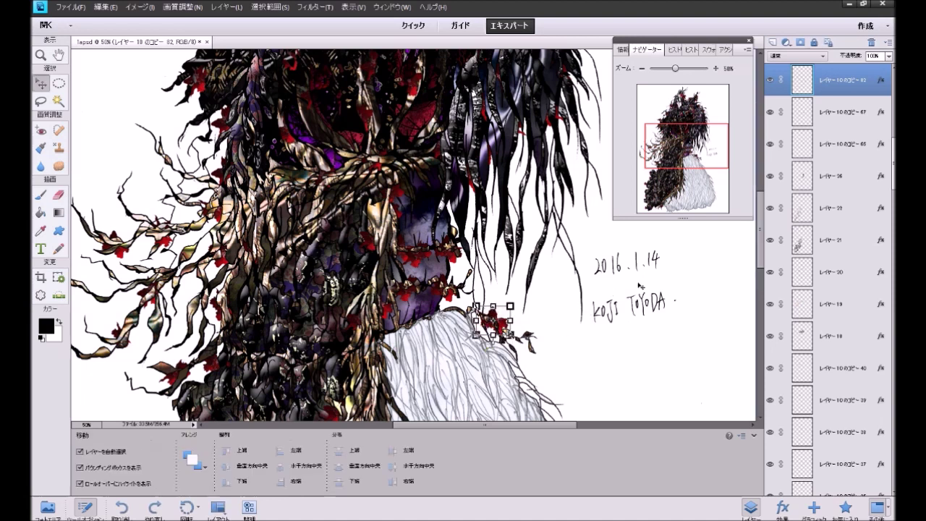
pyautogui.click(711, 276)
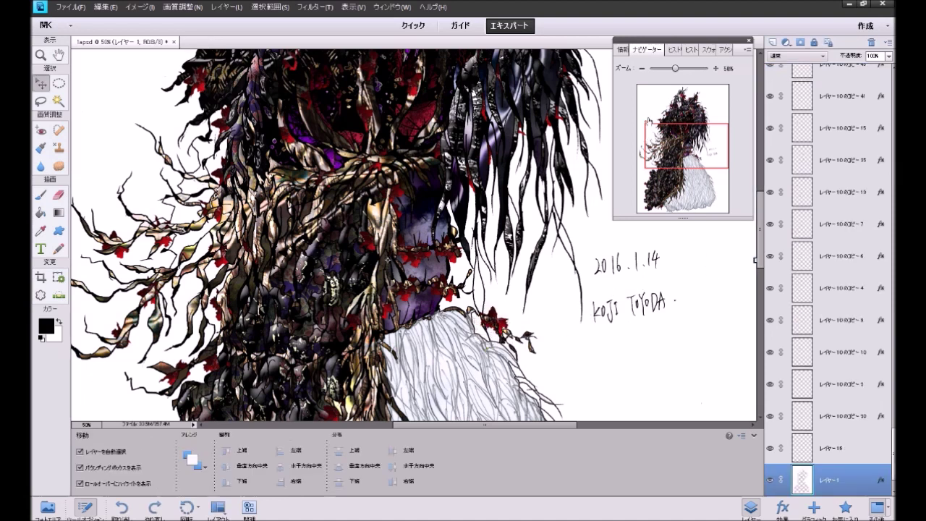
# Step: Examine the whole illustration at 25% zoom, from the head down to the skirt hem
pyautogui.click(641, 69)
pyautogui.click(642, 68)
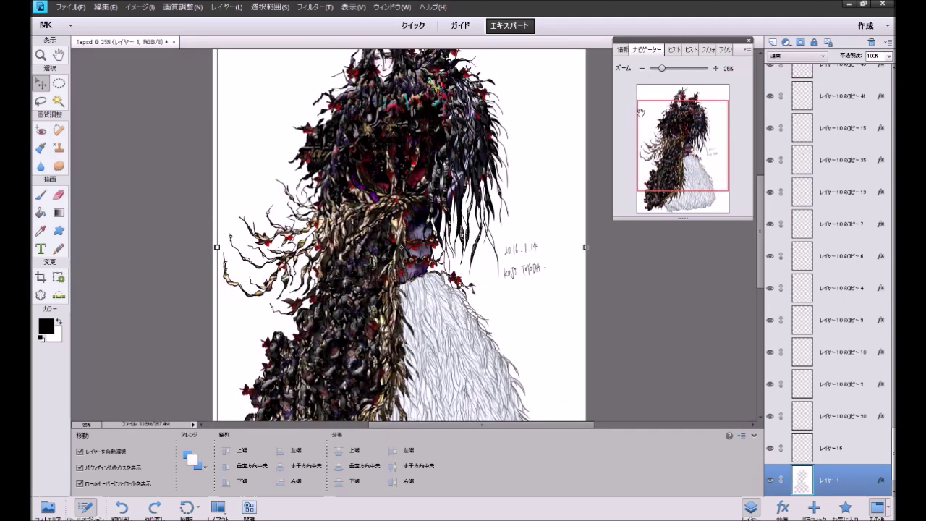
pyautogui.scroll(-3, 647, 333)
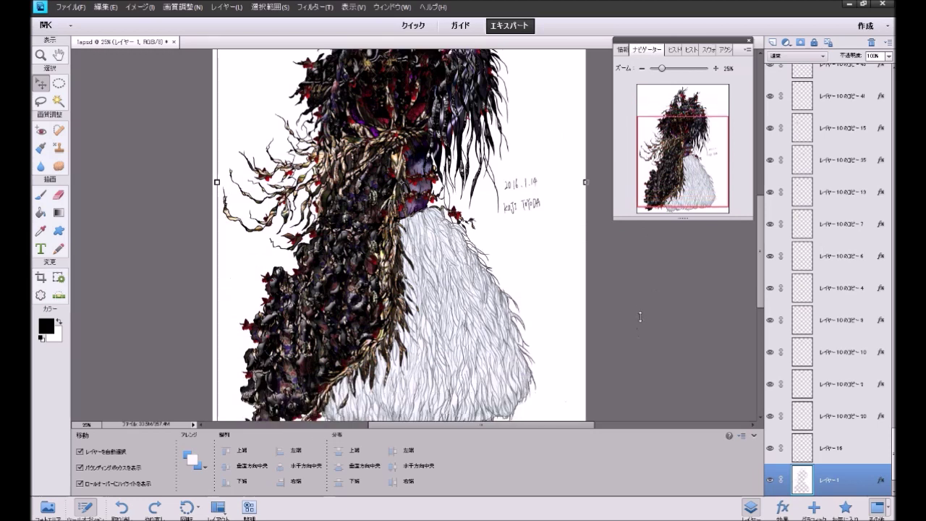
pyautogui.click(640, 314)
pyautogui.scroll(-2, 640, 314)
pyautogui.scroll(2, 640, 314)
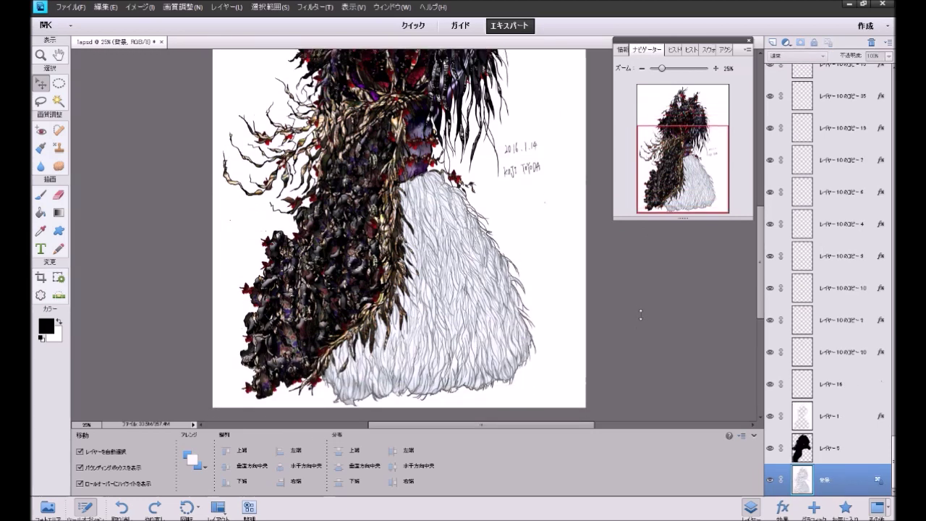
pyautogui.scroll(3, 640, 315)
pyautogui.scroll(-1, 640, 315)
pyautogui.scroll(5, 640, 315)
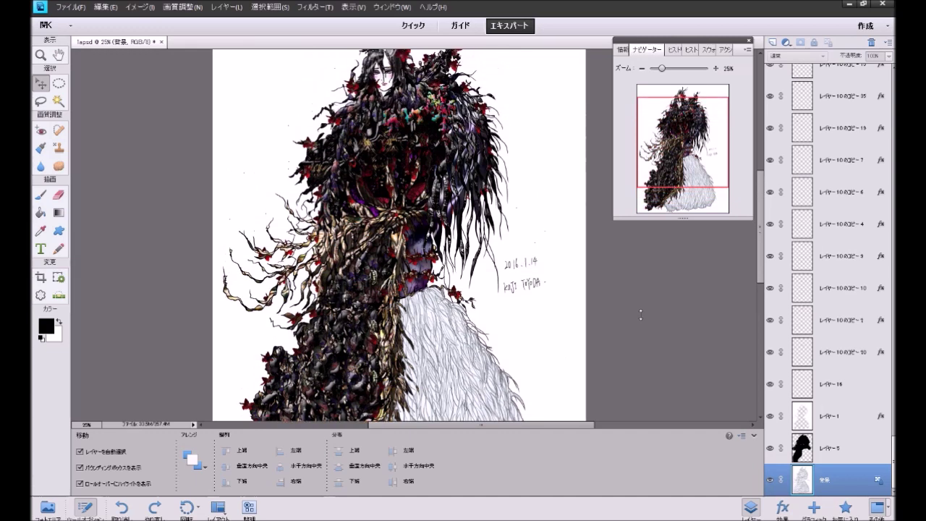
pyautogui.scroll(2, 640, 315)
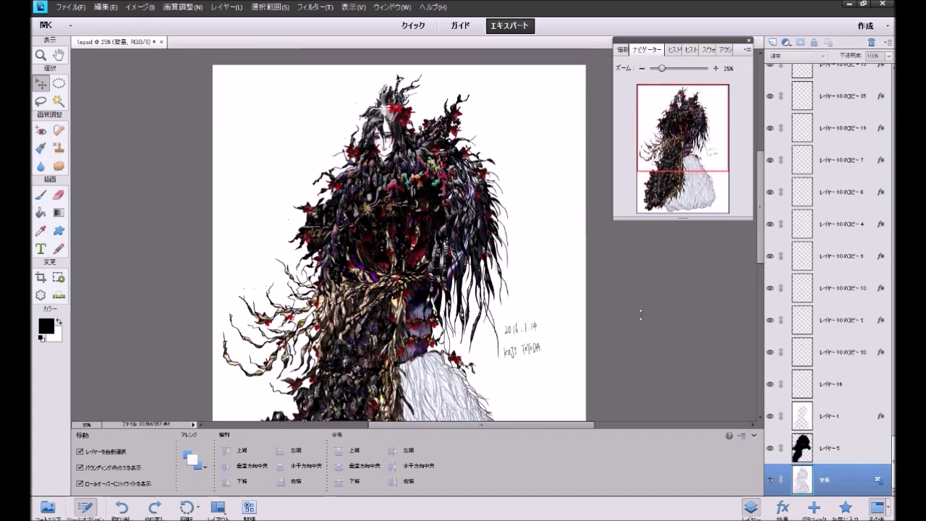
pyautogui.scroll(-4, 640, 315)
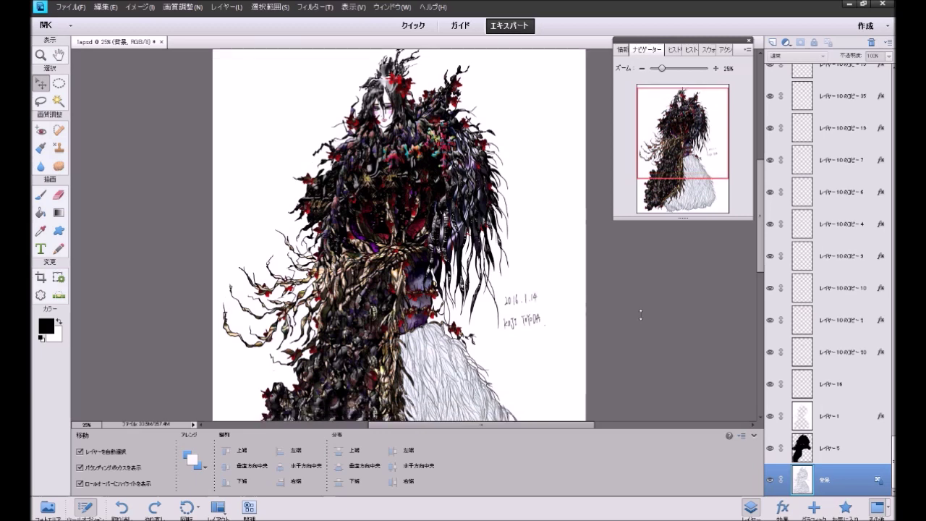
pyautogui.scroll(-3, 640, 315)
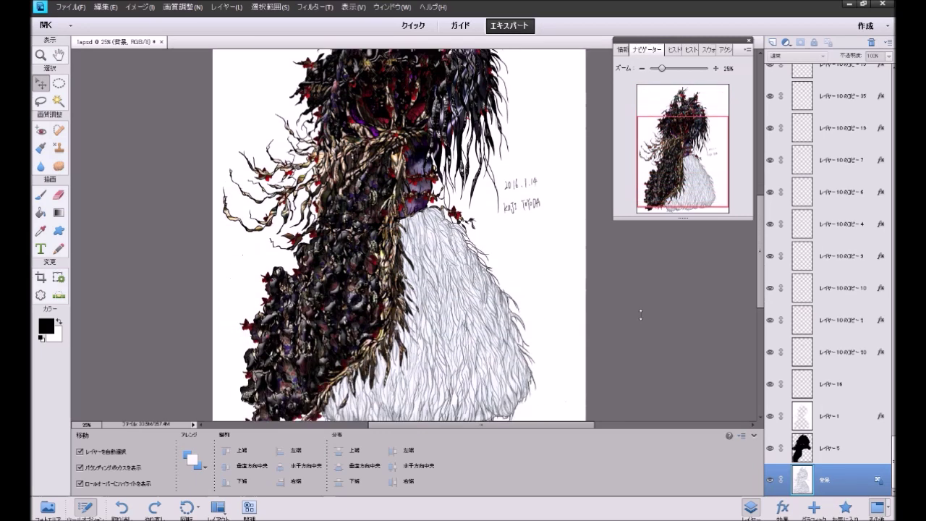
pyautogui.scroll(-1, 640, 315)
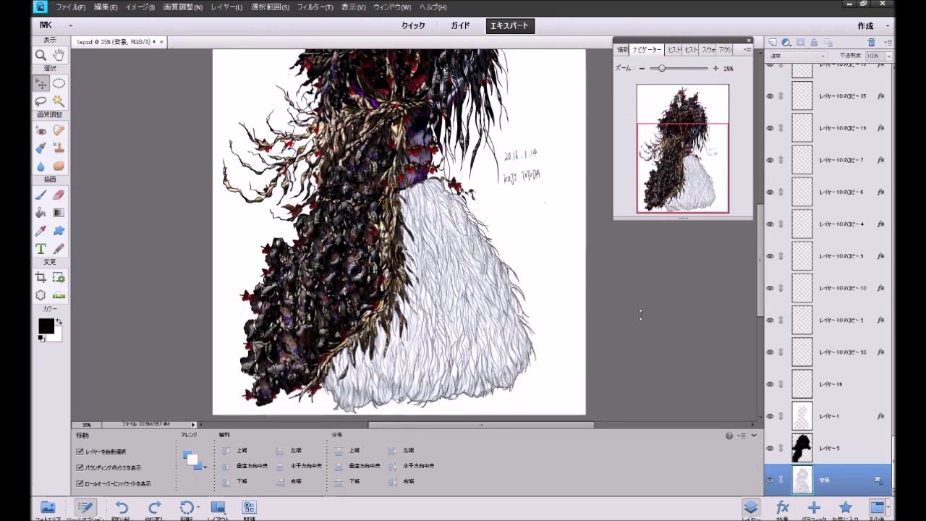
pyautogui.scroll(3, 640, 314)
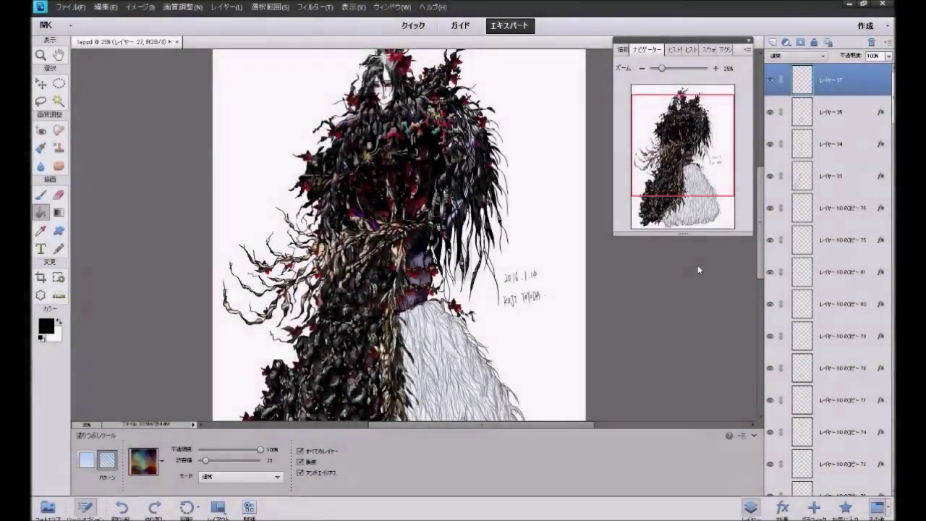
# Step: Fill the first strands at the top of the white skirt, just below the purple waist, with the multicoloured pattern
pyautogui.scroll(-5, 697, 265)
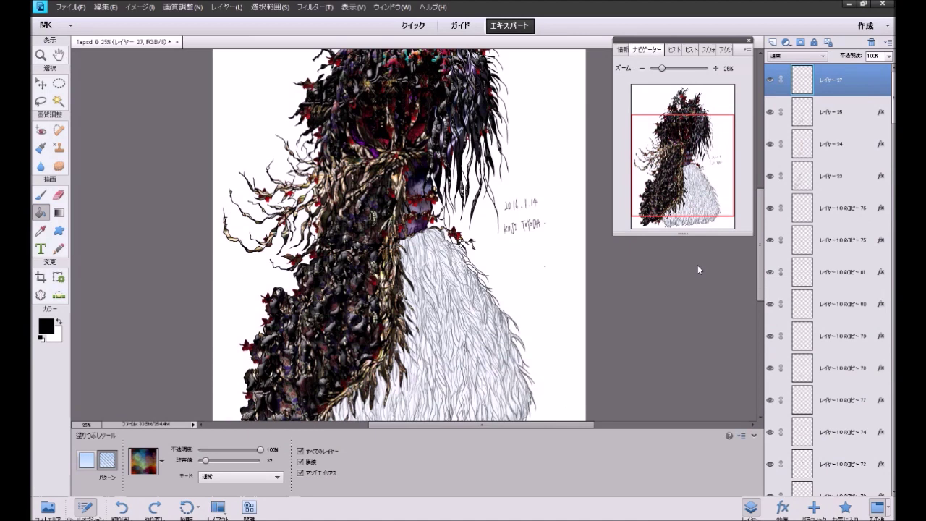
pyautogui.scroll(-1, 696, 267)
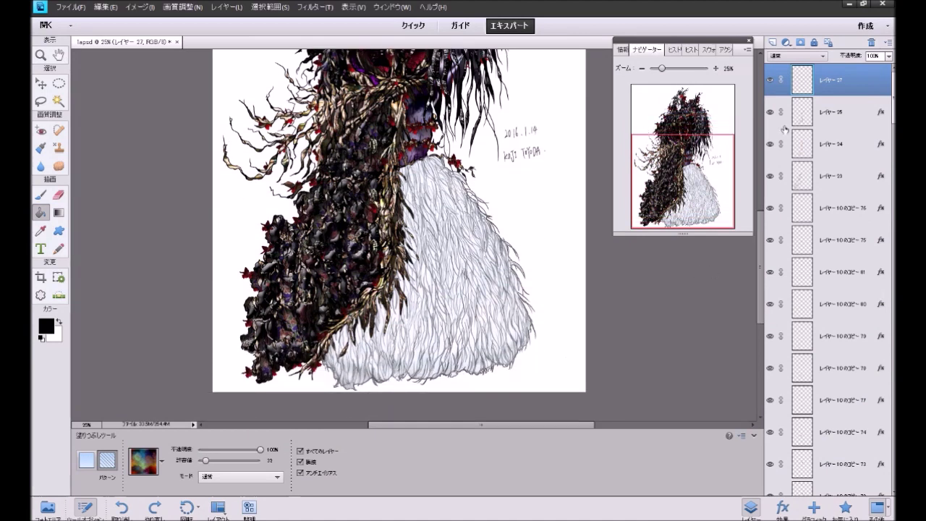
pyautogui.click(716, 68)
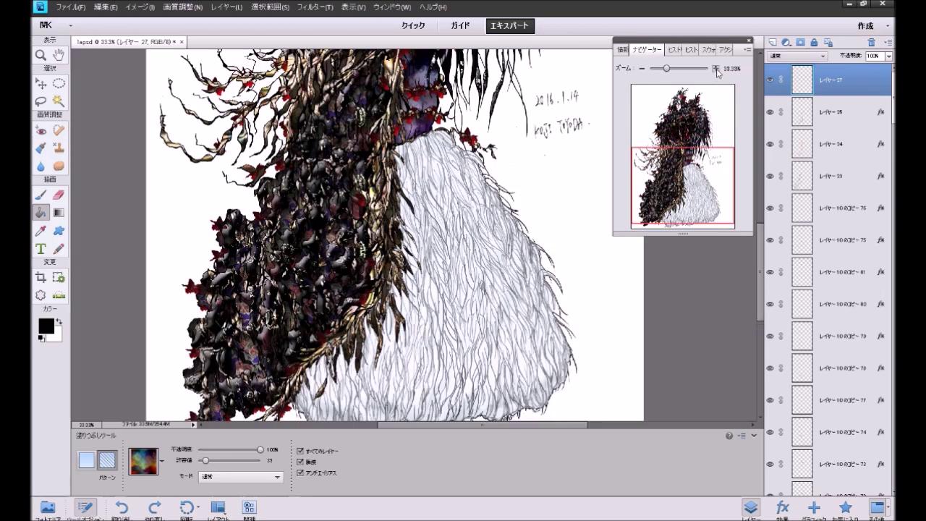
pyautogui.click(715, 68)
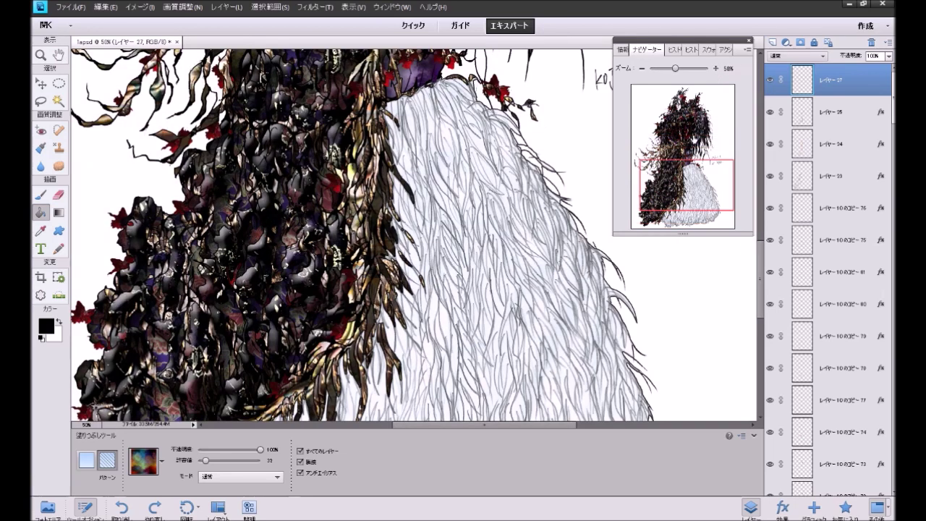
pyautogui.click(446, 101)
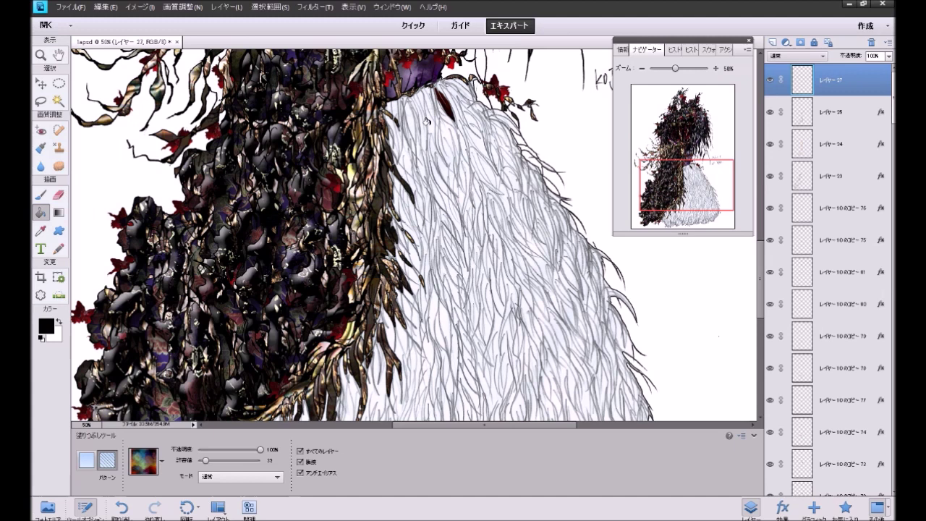
pyautogui.click(428, 117)
pyautogui.click(408, 120)
pyautogui.click(438, 175)
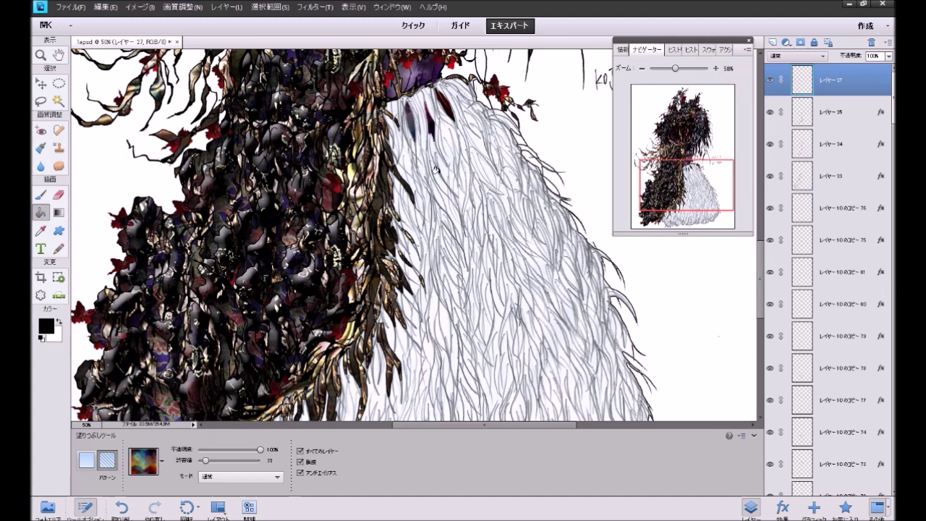
pyautogui.click(440, 172)
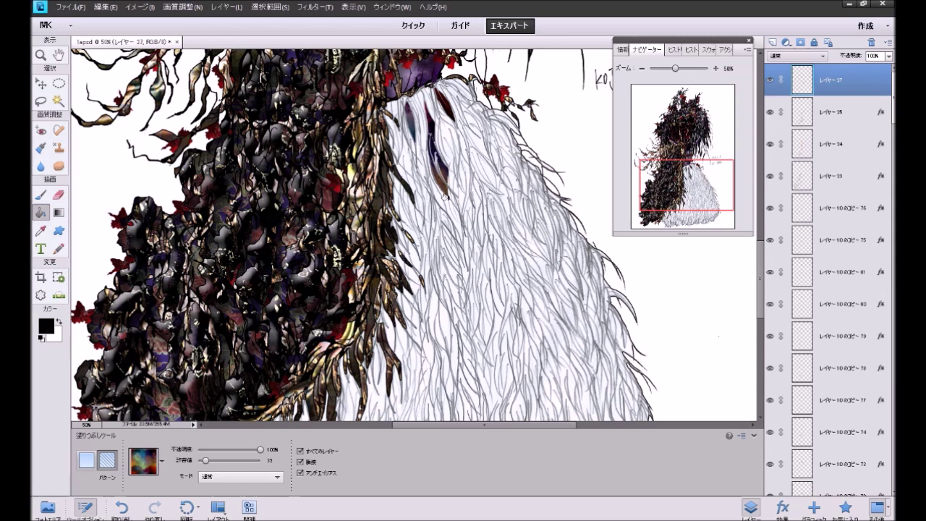
pyautogui.click(446, 198)
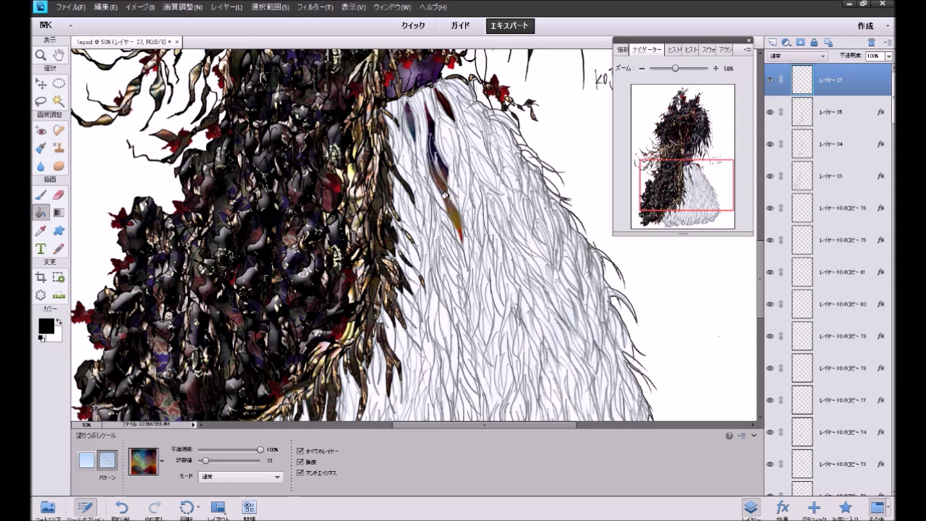
# Step: Pattern-fill more strands of the upper white skirt, from the waistline toward its outer edge away from the golden border
pyautogui.click(465, 154)
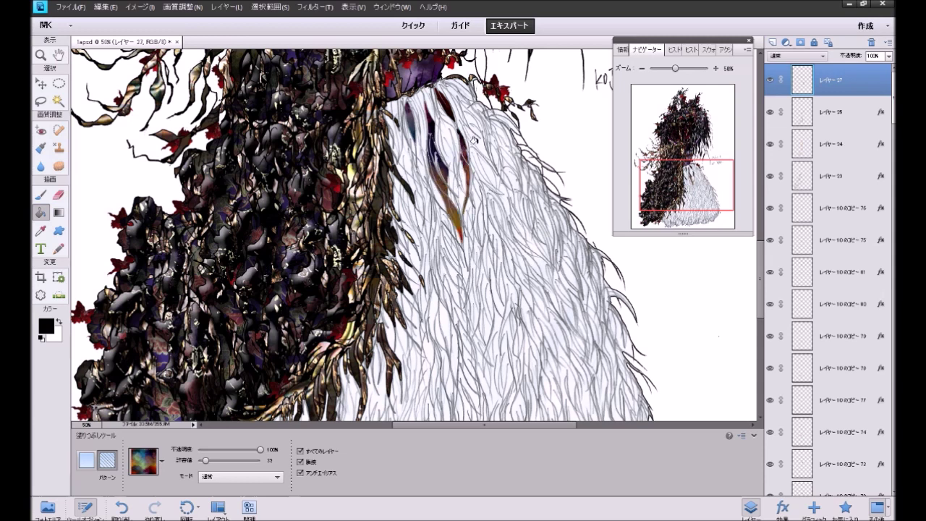
pyautogui.click(469, 117)
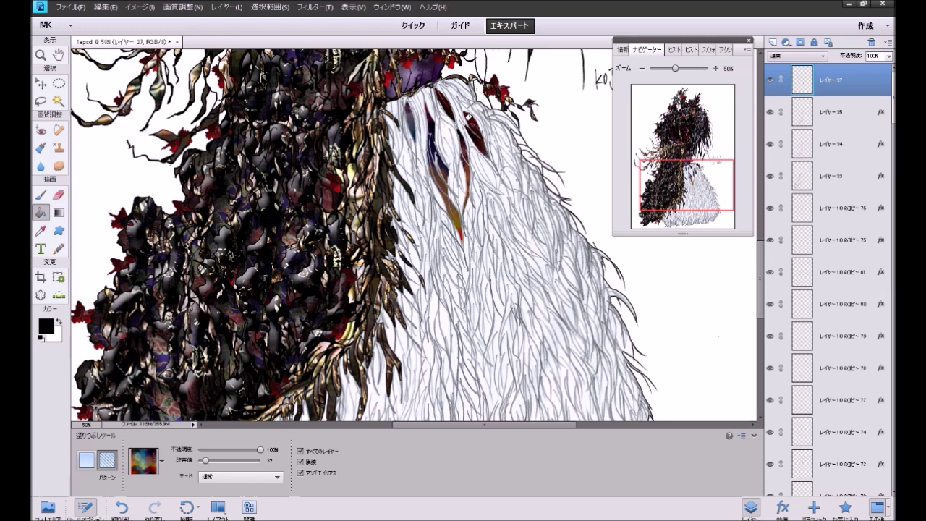
pyautogui.click(451, 85)
pyautogui.click(458, 84)
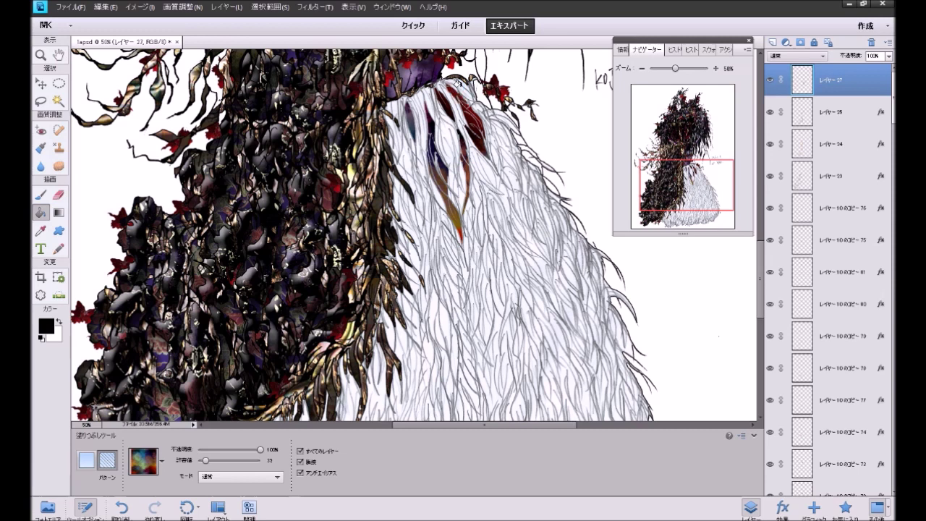
pyautogui.click(468, 78)
pyautogui.click(499, 165)
pyautogui.click(492, 181)
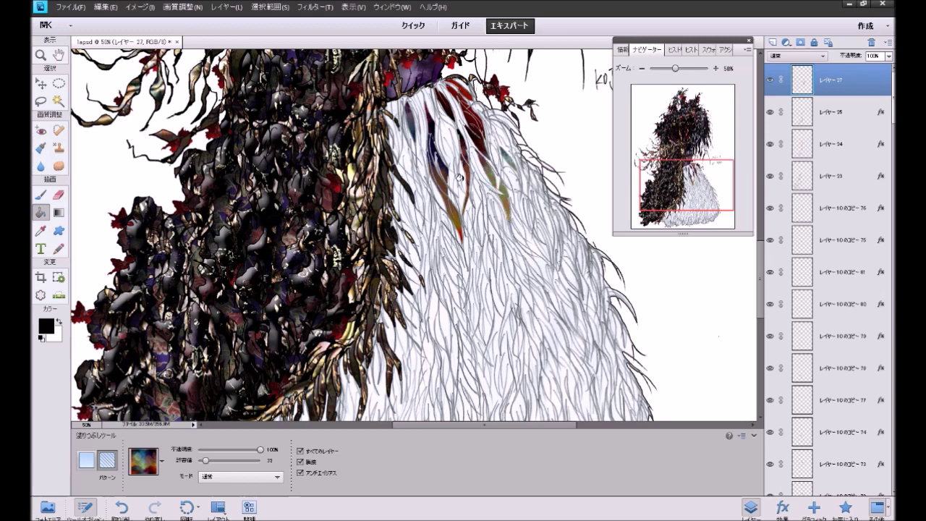
# Step: Fill the white skirt strands running down alongside the golden leaf border with the same multicoloured pattern
pyautogui.click(403, 156)
pyautogui.click(401, 169)
pyautogui.click(409, 194)
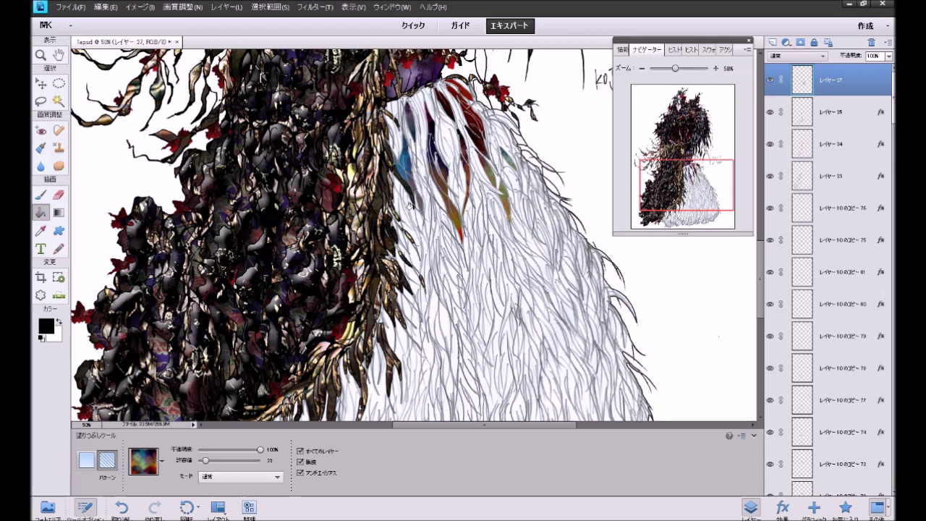
pyautogui.click(408, 205)
pyautogui.click(404, 217)
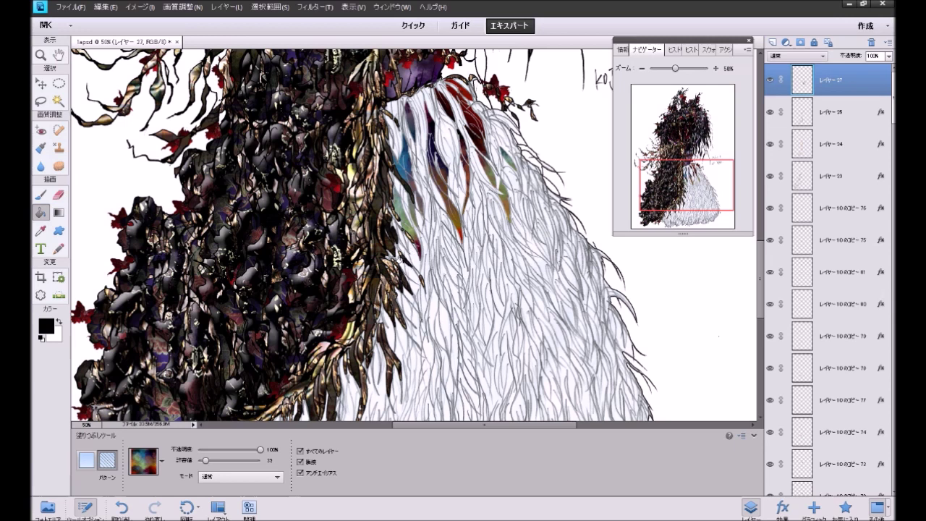
pyautogui.click(411, 287)
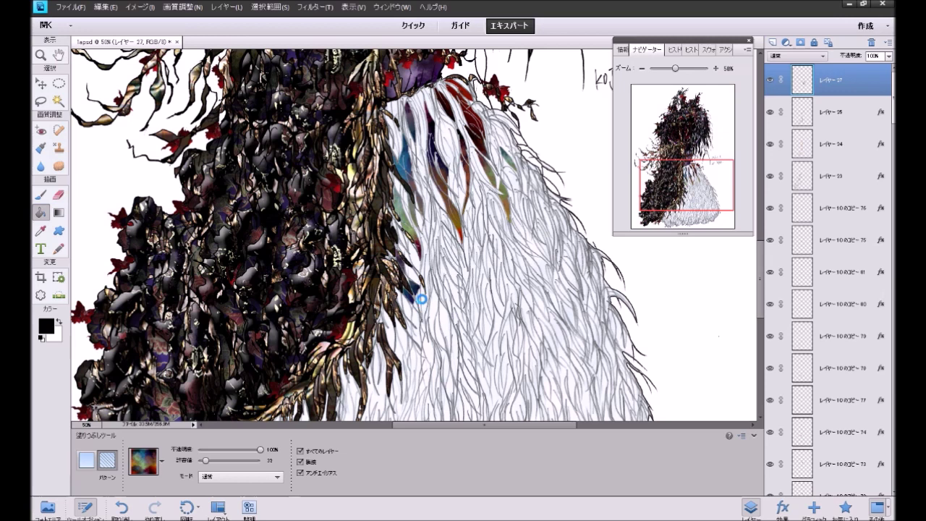
pyautogui.click(426, 268)
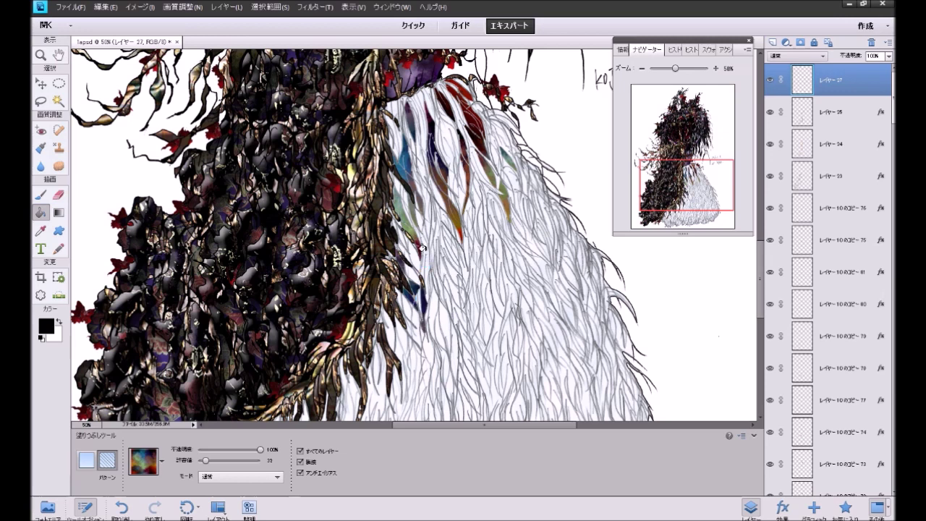
pyautogui.click(427, 255)
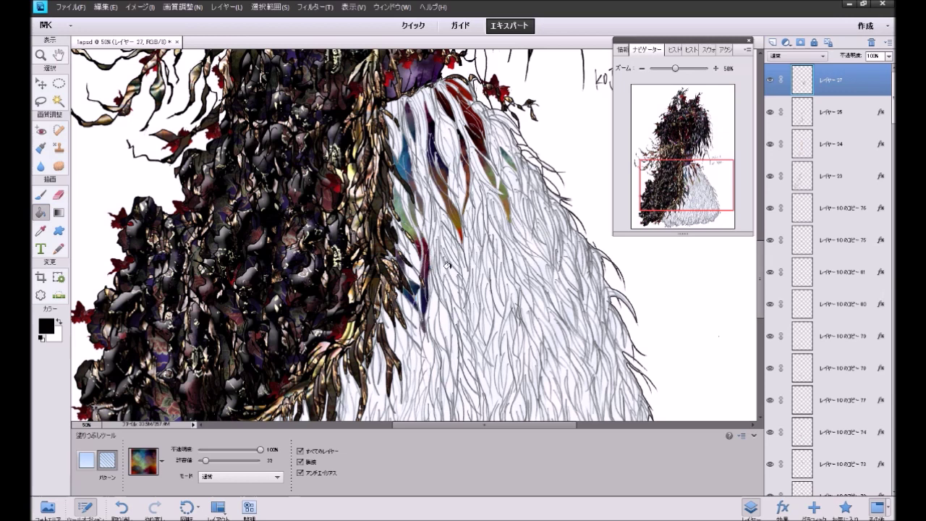
# Step: Continue the multicoloured pattern fill on strands farther inside the upper skirt, beneath and between the ones already coloured
pyautogui.click(436, 230)
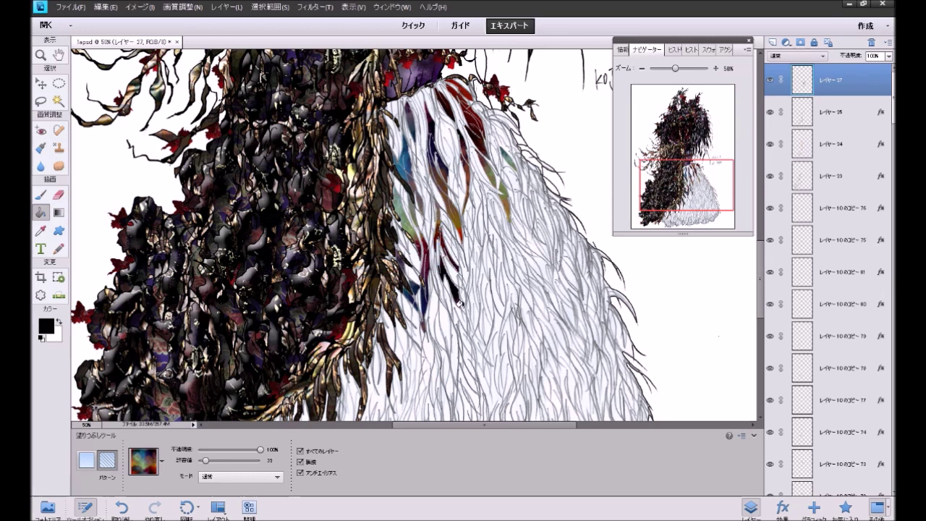
pyautogui.click(463, 245)
pyautogui.click(464, 250)
pyautogui.click(469, 290)
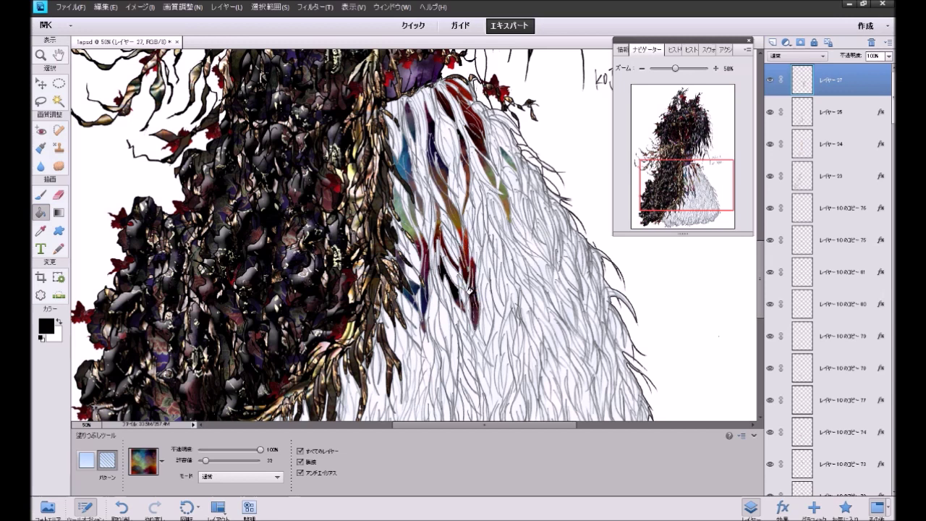
pyautogui.click(488, 289)
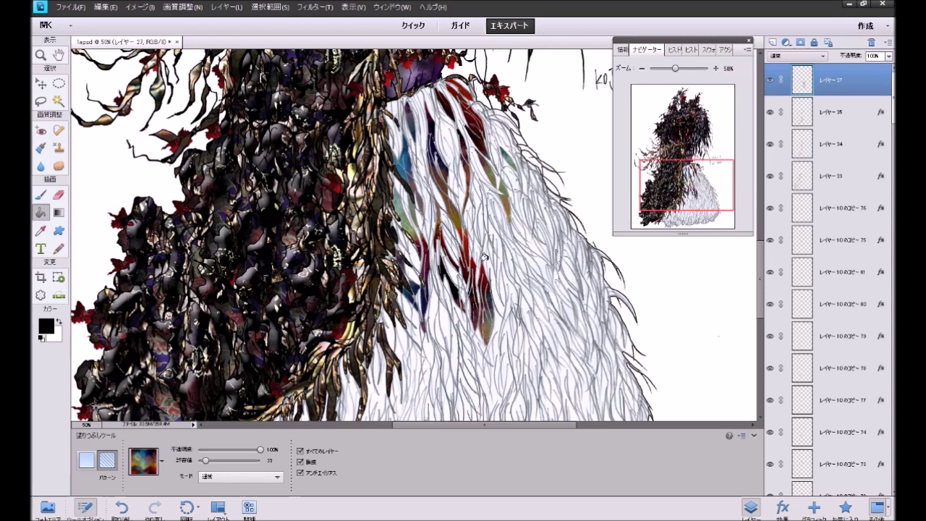
pyautogui.click(479, 204)
pyautogui.click(482, 191)
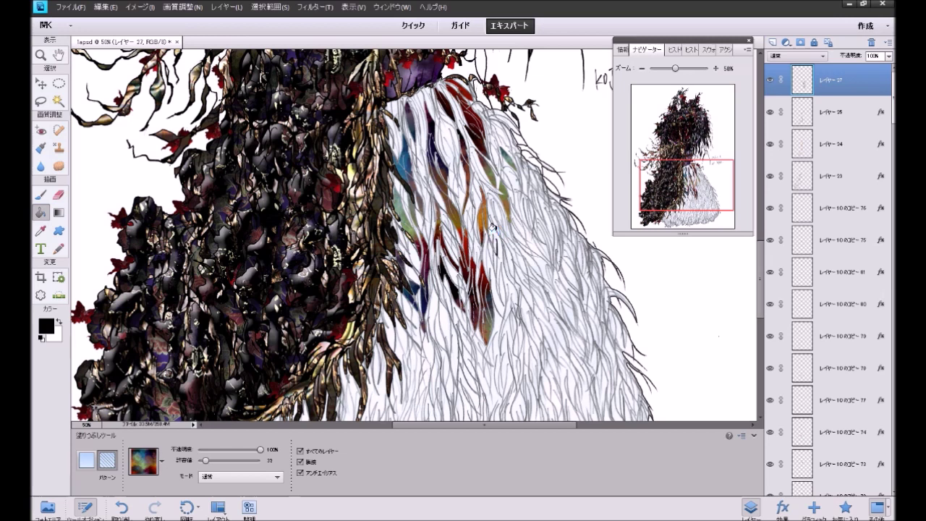
# Step: Undo the last fill and pattern-fill neighbouring strands in the middle of the upper skirt, moving toward its outer edge
pyautogui.hotkey('ctrl', 'z')
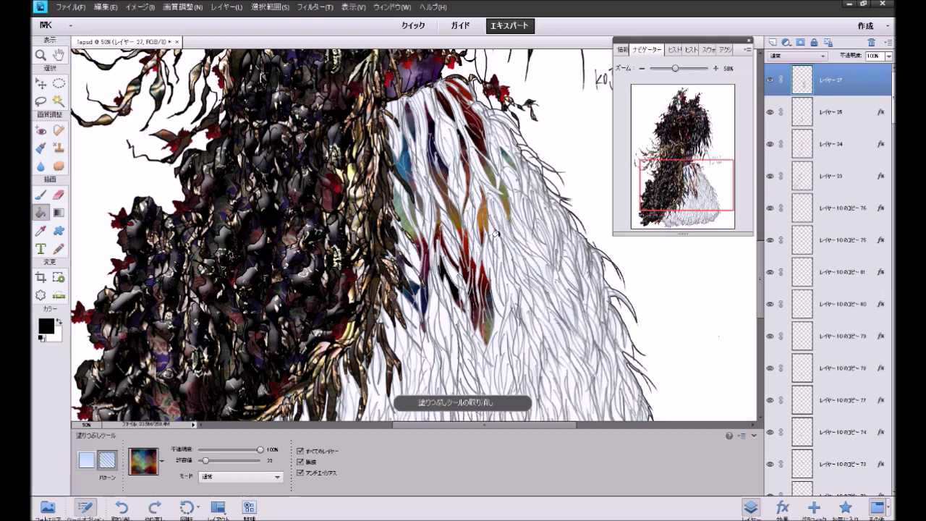
pyautogui.click(494, 236)
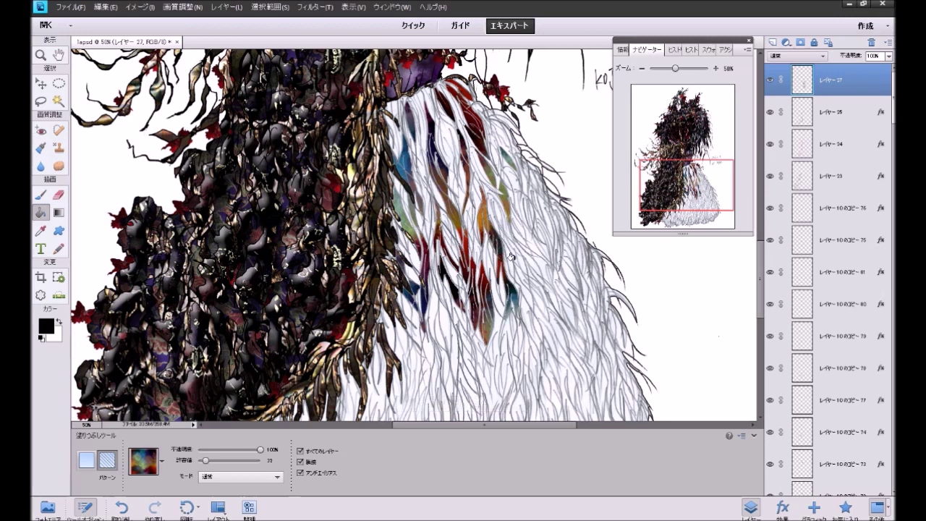
pyautogui.click(507, 229)
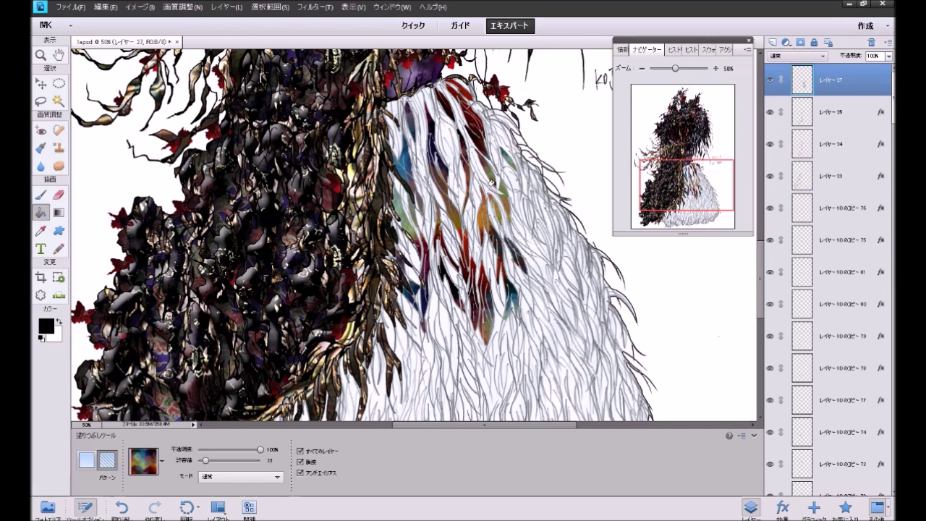
pyautogui.click(518, 226)
# Step: Undo the last fill and apply the multicoloured pattern to strands near the upper skirt's outer edge, just below the waist
pyautogui.moveTo(679, 188); pyautogui.dragTo(682, 193)
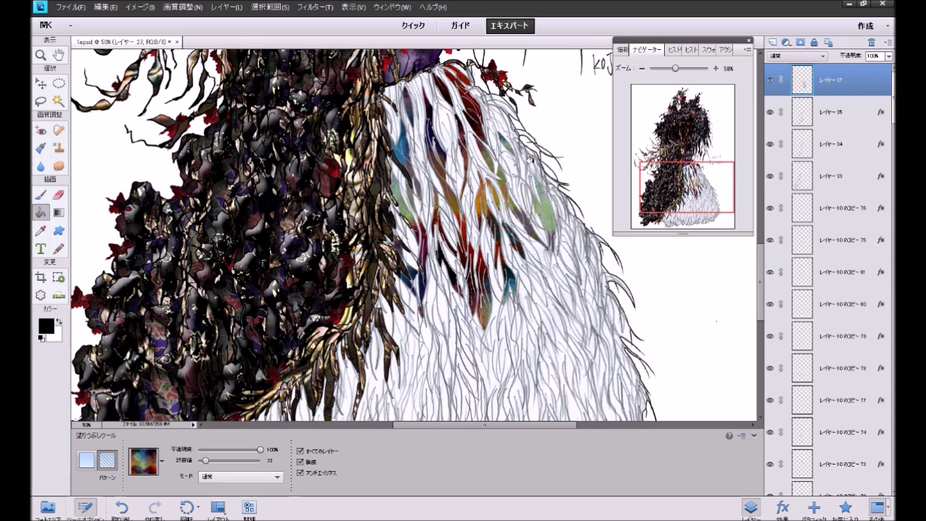
pyautogui.hotkey('ctrl', 'z')
pyautogui.click(493, 113)
pyautogui.click(491, 126)
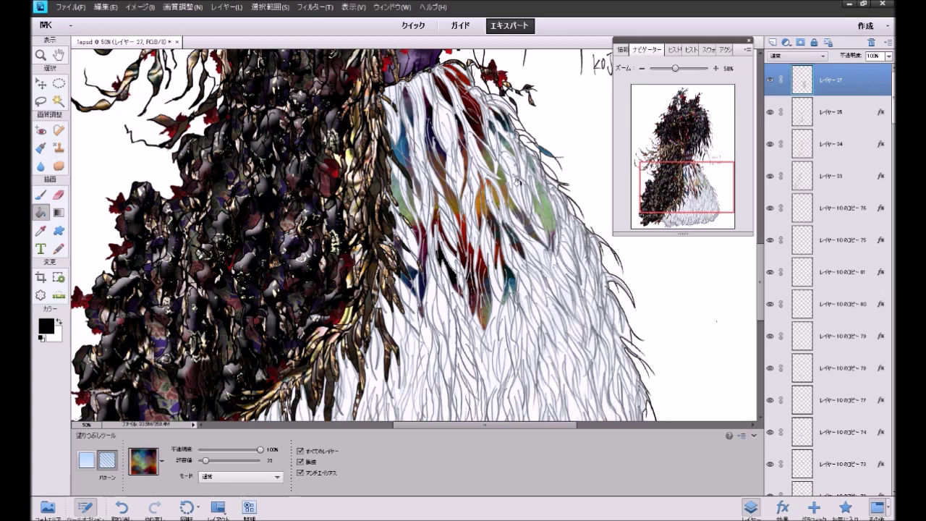
pyautogui.click(516, 173)
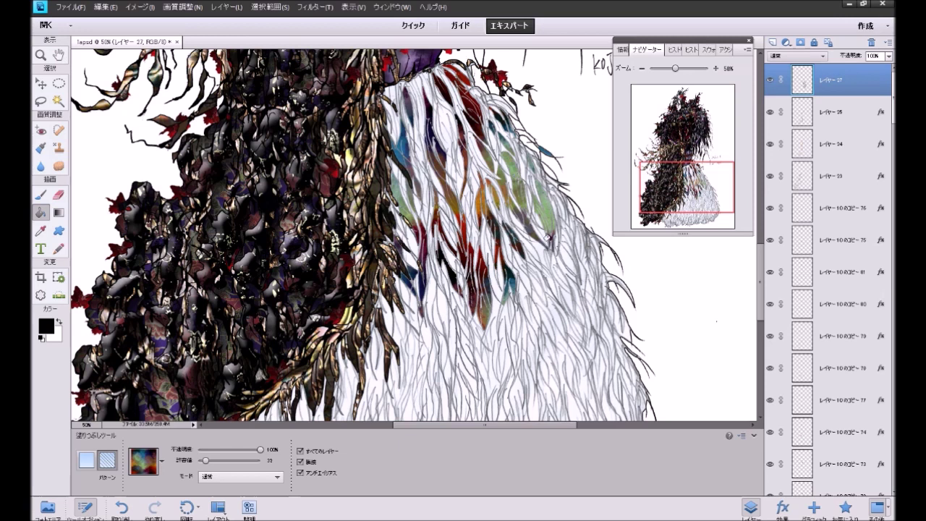
# Step: Fill the strands along the skirt's outer edge at mid-height with the multicoloured pattern
pyautogui.click(569, 260)
pyautogui.click(570, 220)
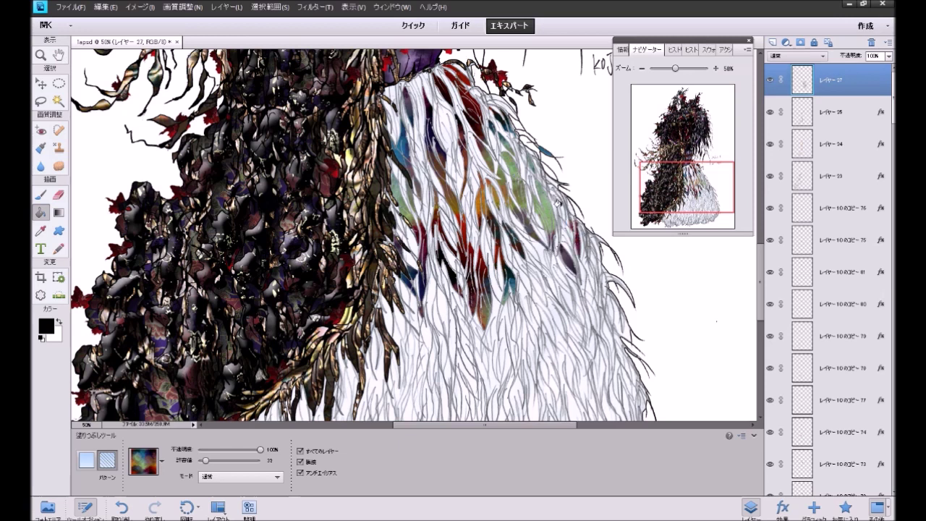
pyautogui.click(584, 262)
pyautogui.click(588, 250)
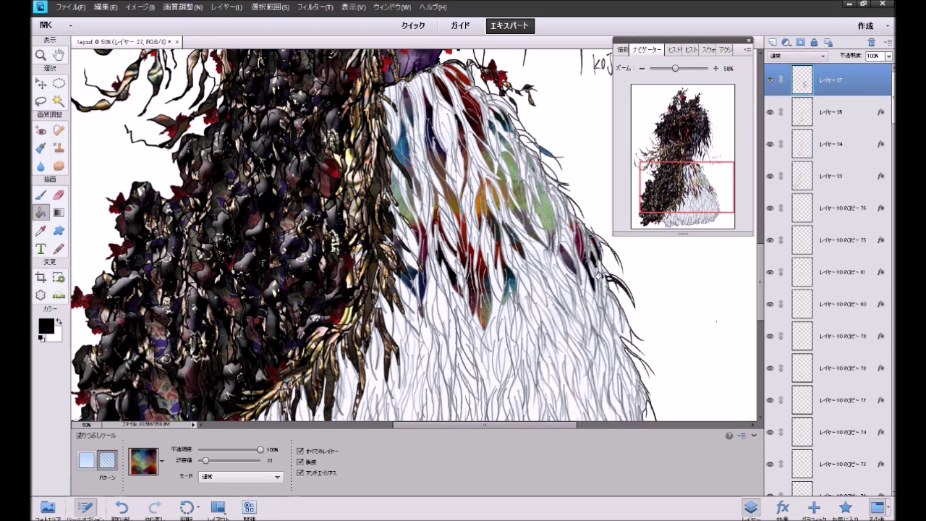
pyautogui.click(581, 288)
pyautogui.click(580, 289)
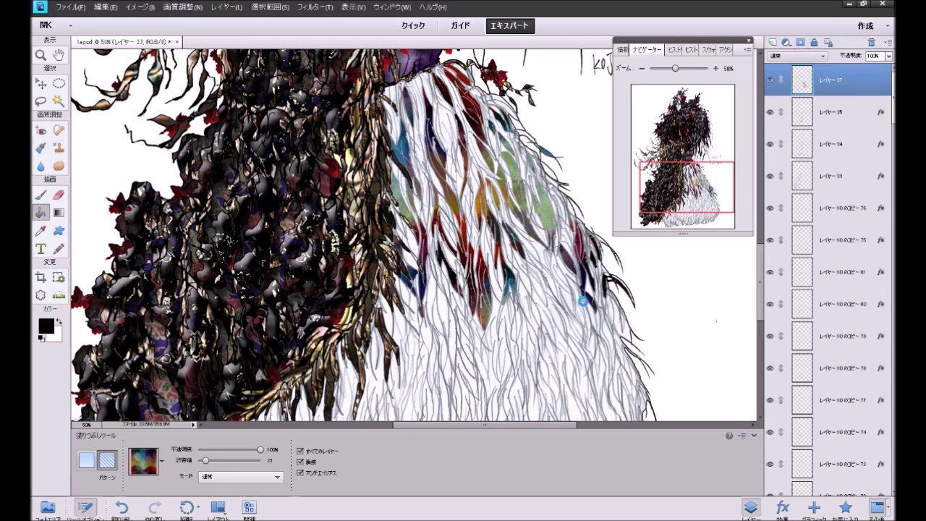
pyautogui.click(584, 304)
# Step: Pattern-fill the mid-height strands between the coloured outer-edge group and the red strands at the skirt's centre
pyautogui.click(551, 257)
pyautogui.click(564, 293)
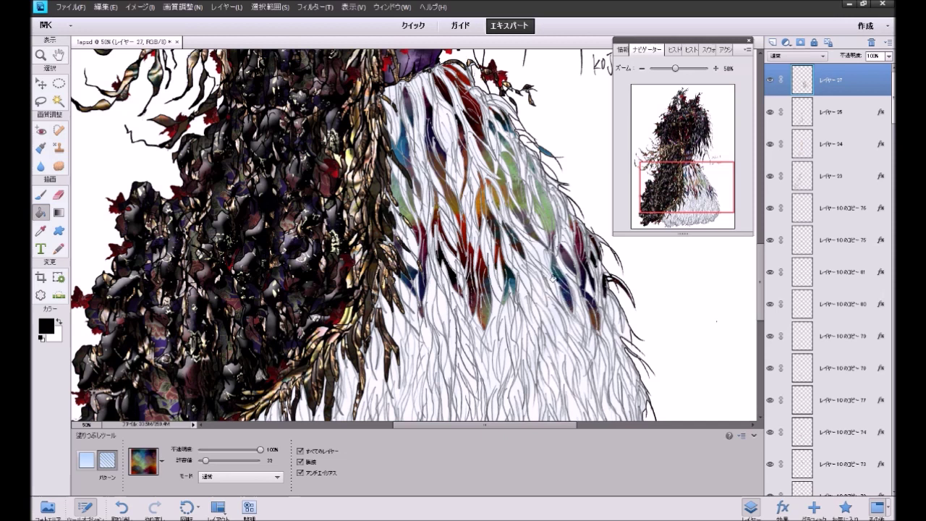
pyautogui.click(554, 282)
pyautogui.click(530, 277)
pyautogui.click(514, 260)
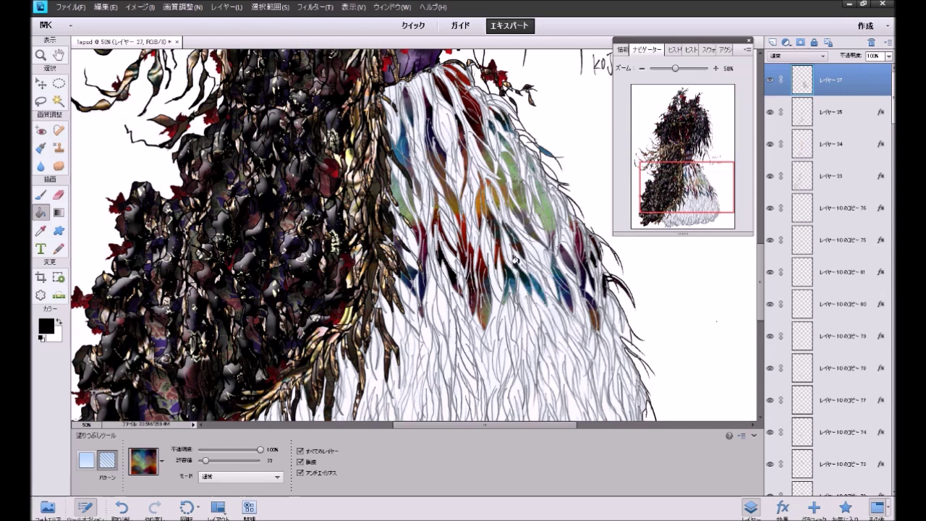
# Step: Undo a stray fill at the skirt's centre, then pattern-fill strands there and beside the golden leaf border at mid-height
pyautogui.click(496, 300)
pyautogui.hotkey('ctrl', 'z')
pyautogui.click(498, 303)
pyautogui.click(388, 313)
pyautogui.click(388, 314)
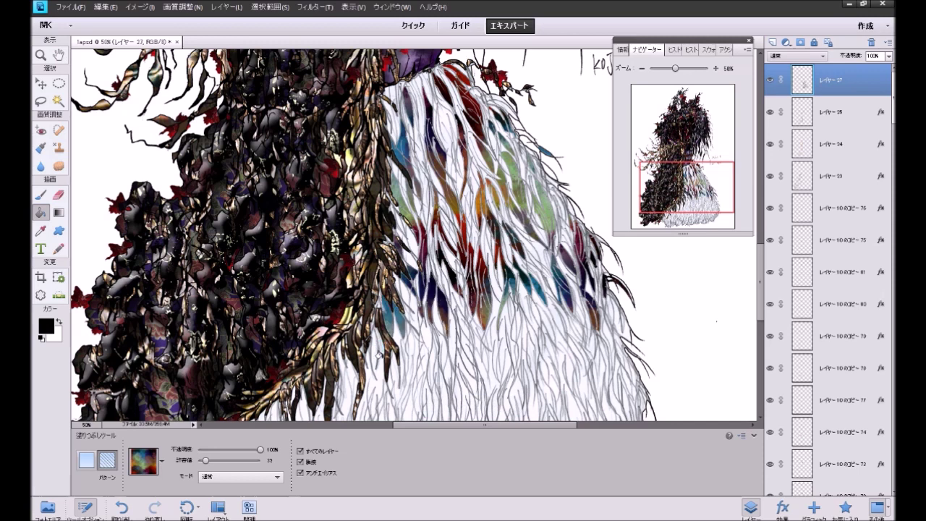
# Step: Extend the multicoloured pattern fill down into the central strands of the lower skirt
pyautogui.moveTo(676, 196); pyautogui.dragTo(680, 209)
pyautogui.click(485, 283)
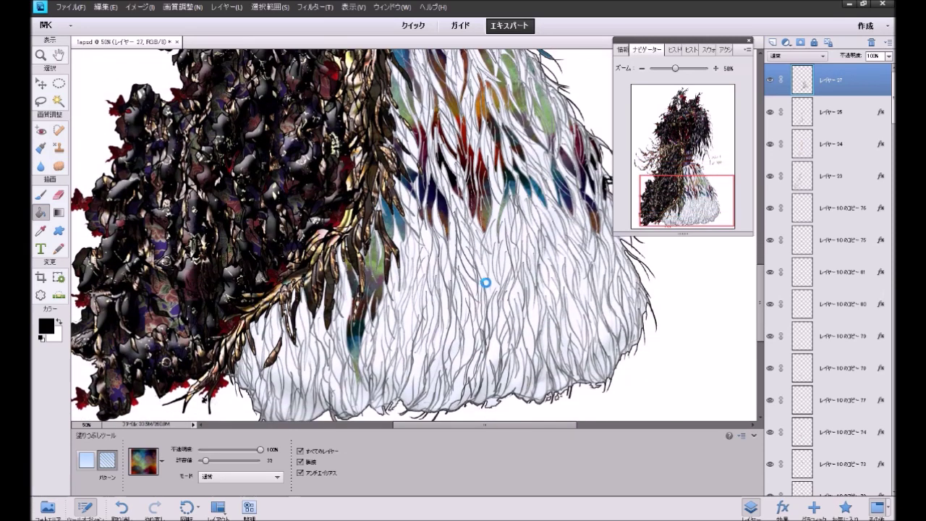
pyautogui.click(485, 281)
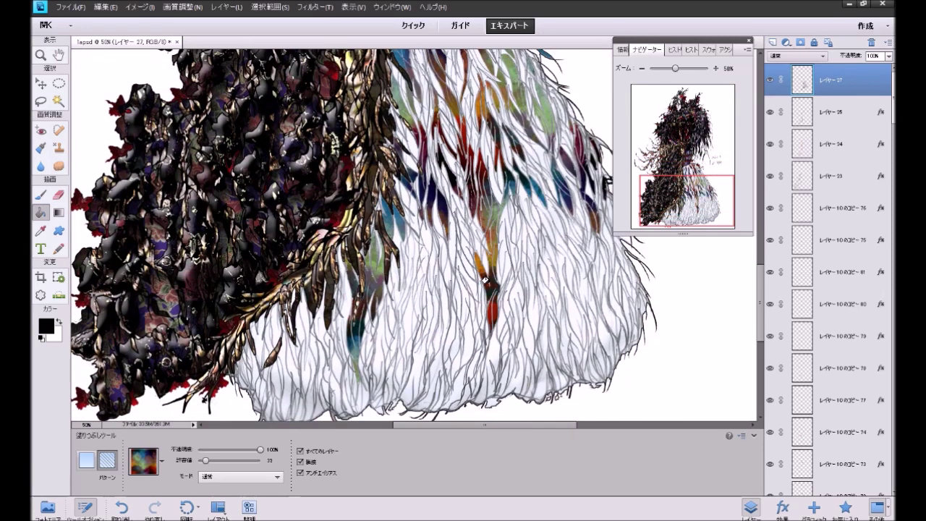
pyautogui.click(532, 311)
pyautogui.click(515, 285)
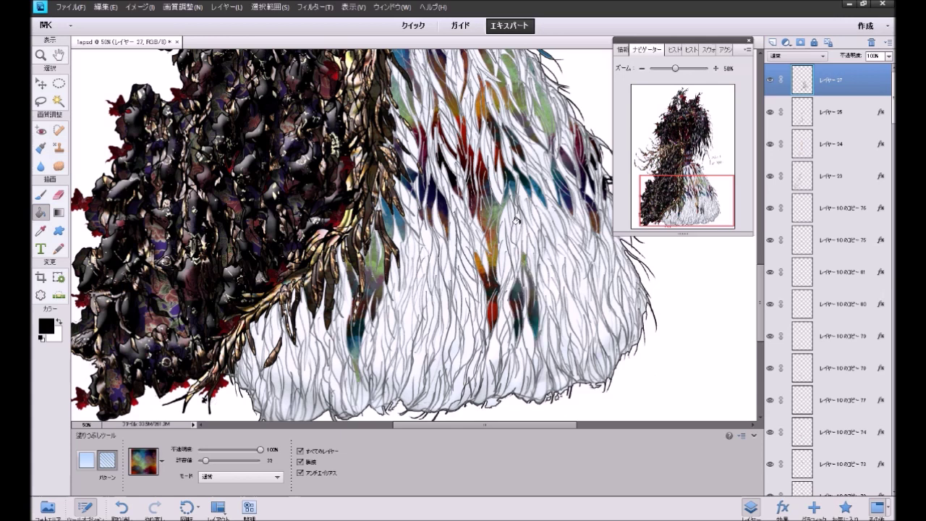
pyautogui.click(516, 232)
pyautogui.click(522, 237)
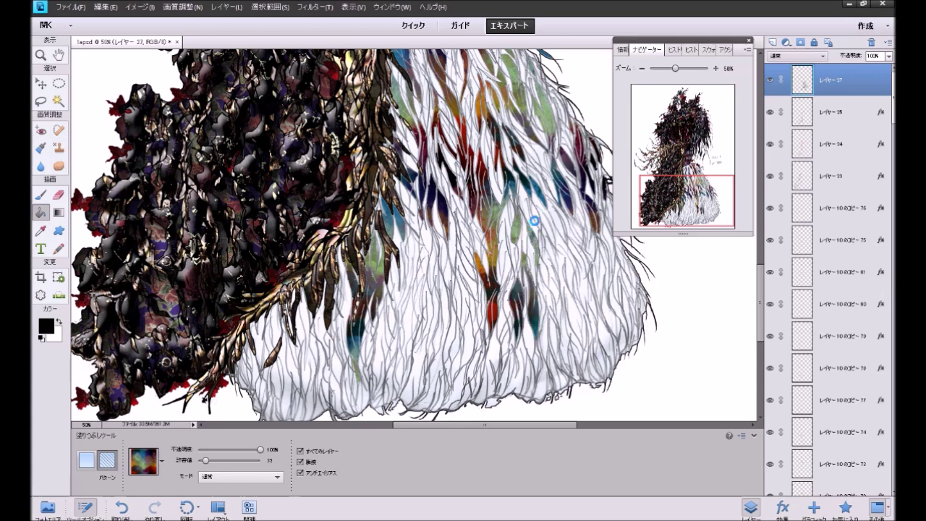
# Step: Pattern-fill lower skirt strands from the coloured central group outward toward the outer edge
pyautogui.click(559, 241)
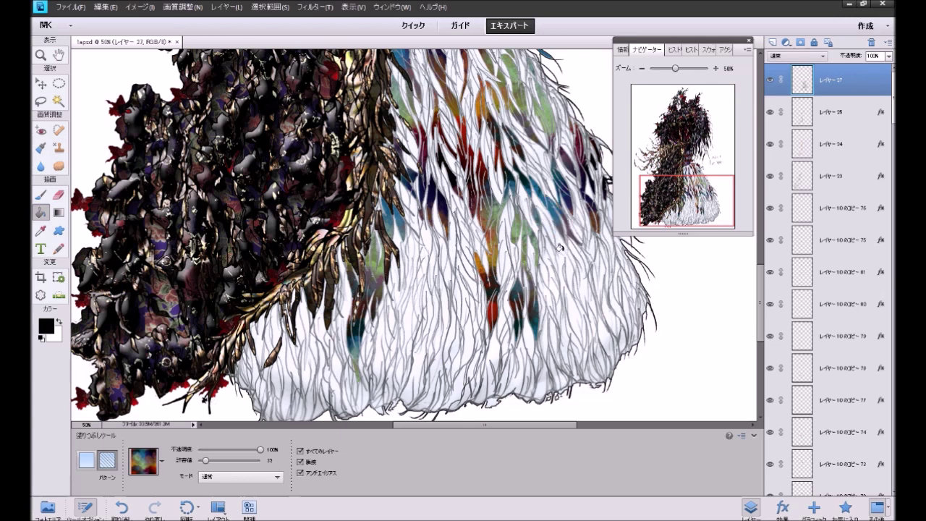
pyautogui.click(564, 273)
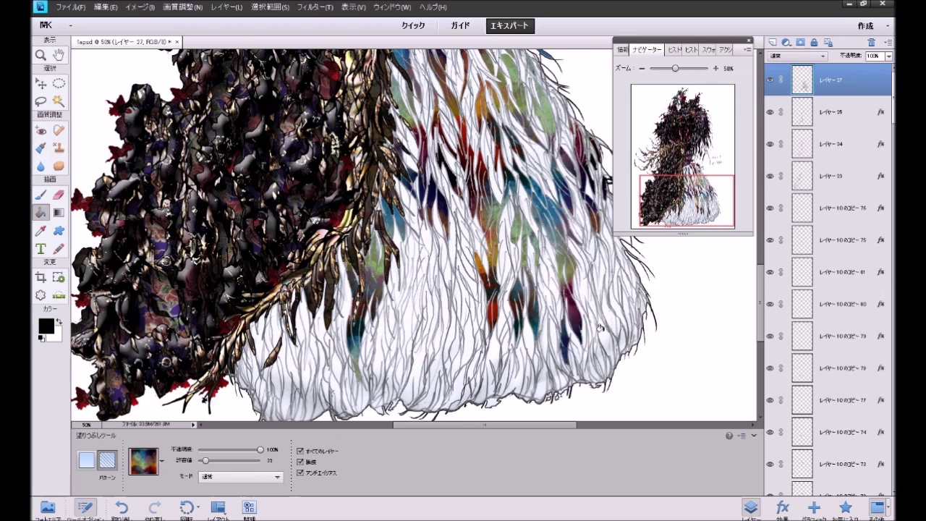
pyautogui.click(602, 315)
pyautogui.click(595, 253)
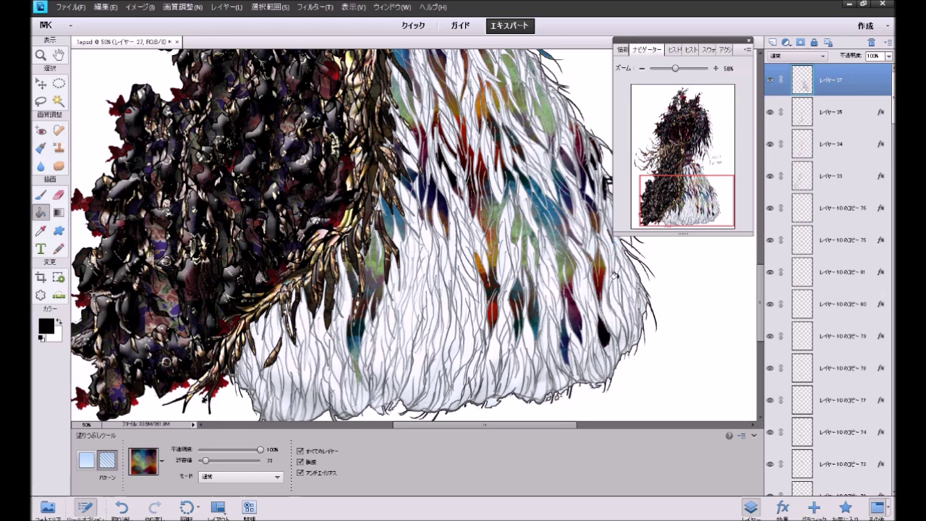
pyautogui.click(614, 279)
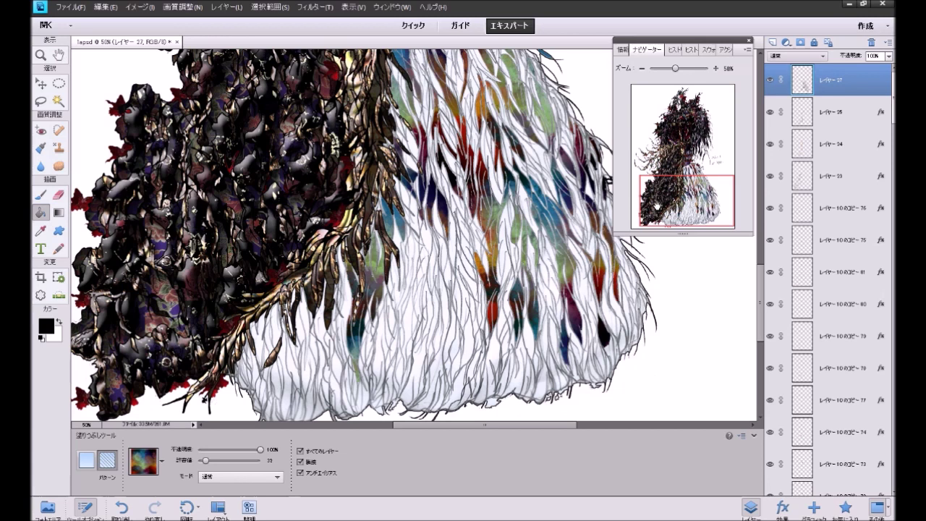
# Step: Fill the remaining white strands along the lower skirt's outer edge down to its corner with the multicoloured pattern
pyautogui.scroll(2, 649, 213)
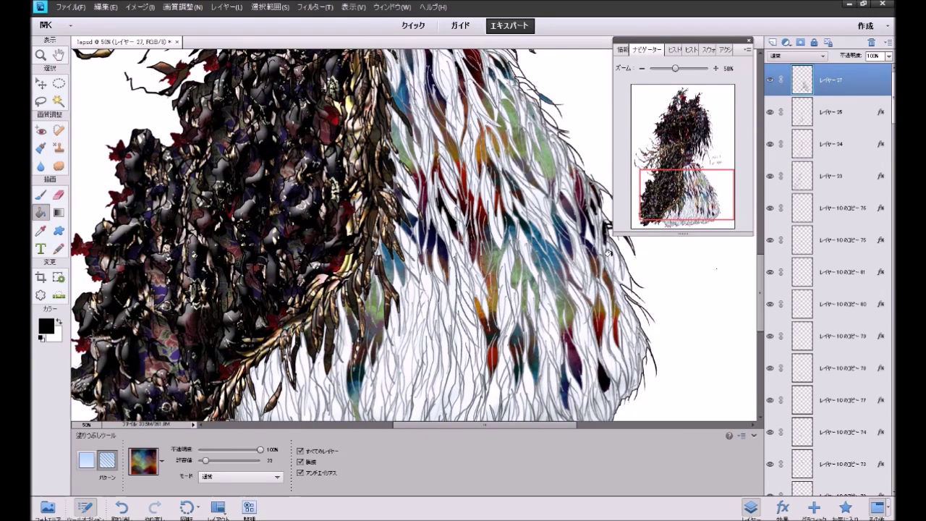
pyautogui.click(626, 322)
pyautogui.click(627, 330)
pyautogui.click(624, 347)
pyautogui.click(618, 378)
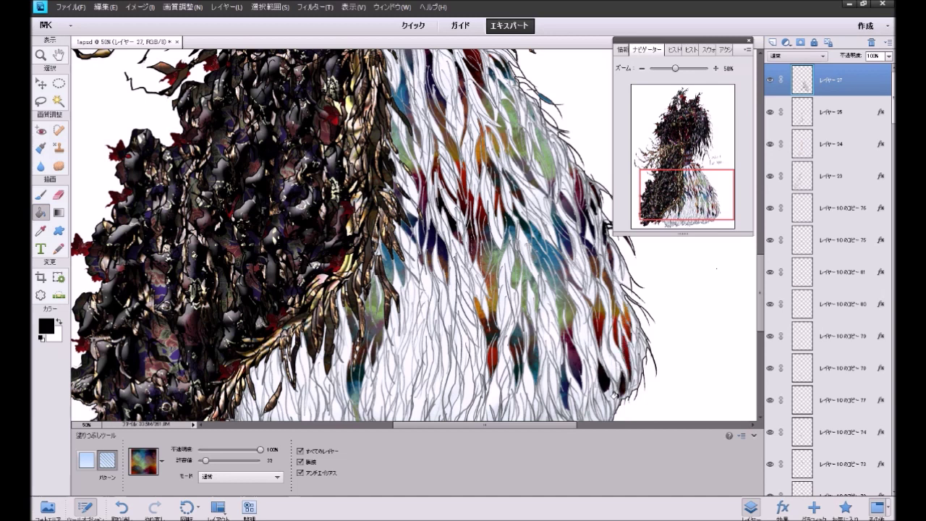
pyautogui.click(608, 394)
pyautogui.click(583, 384)
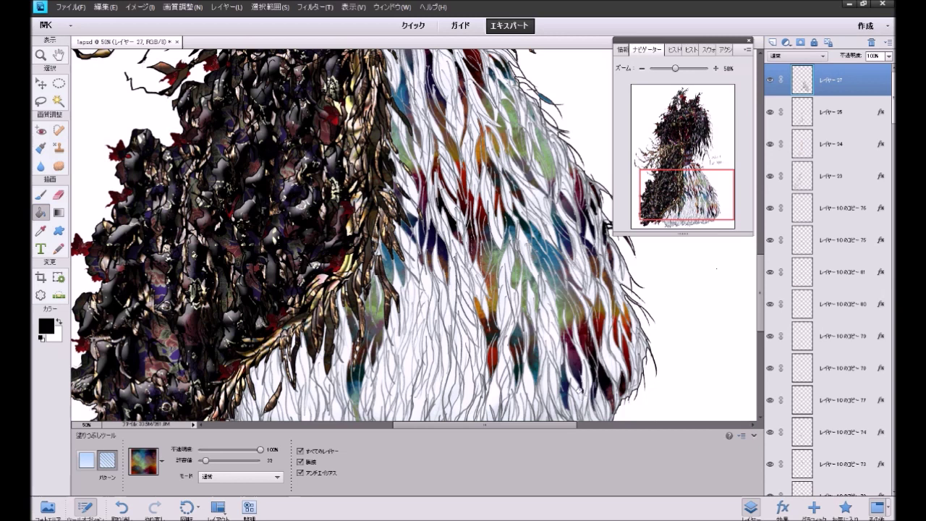
# Step: Pattern-fill the strands along the hem and the gaps just above it, from the skirt's centre to the outer corner
pyautogui.scroll(-3, 416, 235)
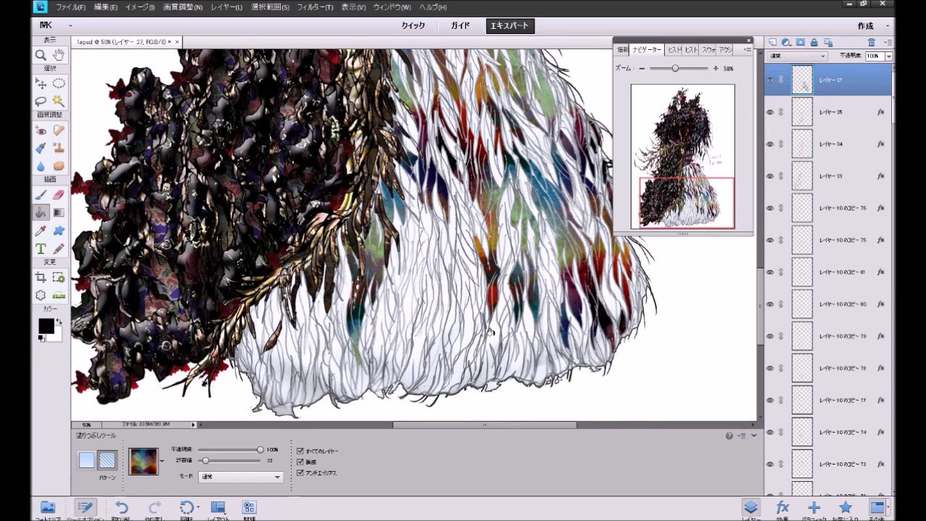
pyautogui.click(492, 335)
pyautogui.click(518, 334)
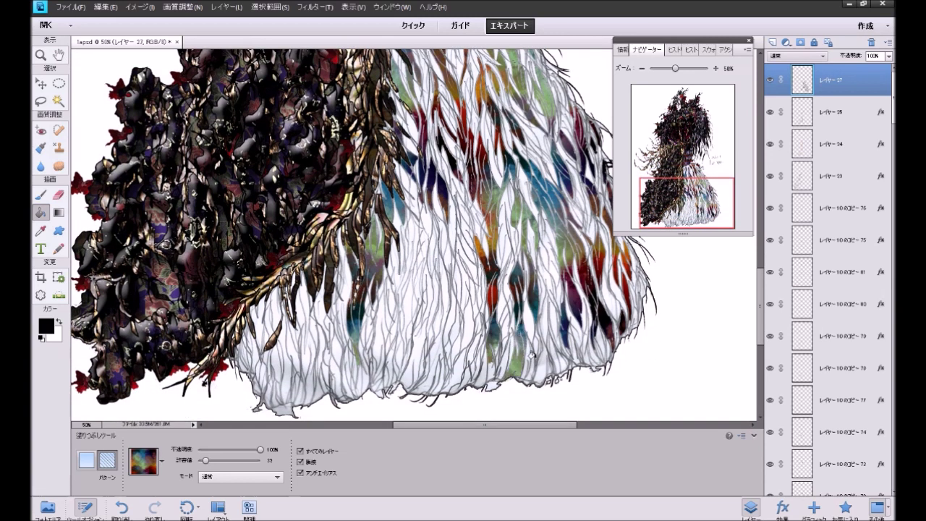
pyautogui.click(541, 329)
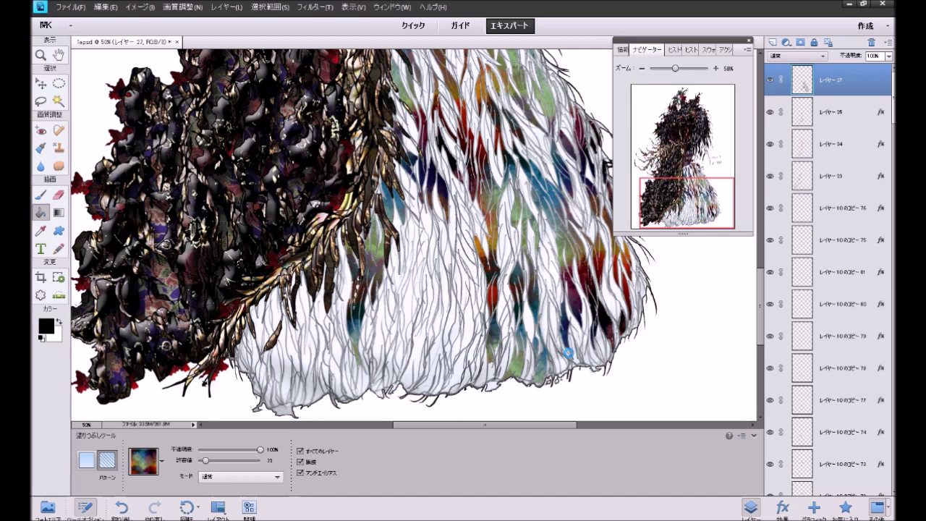
pyautogui.click(546, 275)
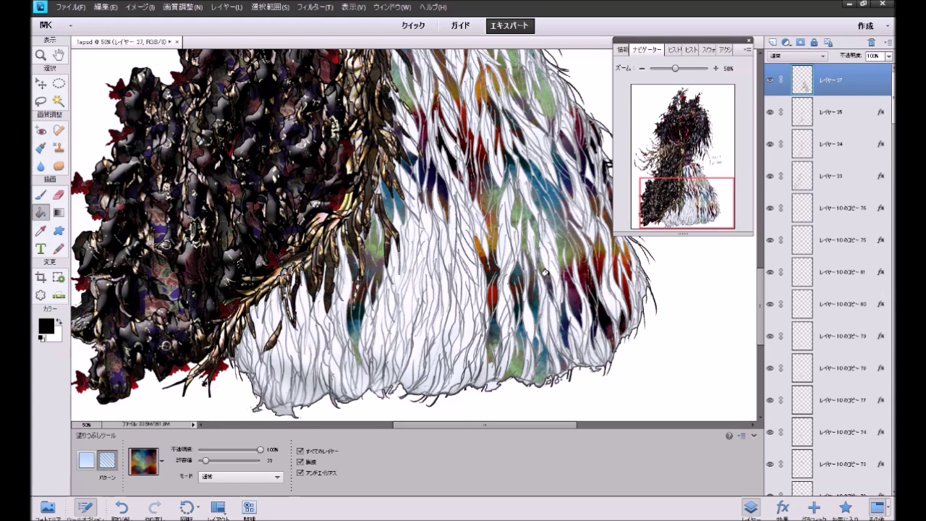
pyautogui.click(552, 313)
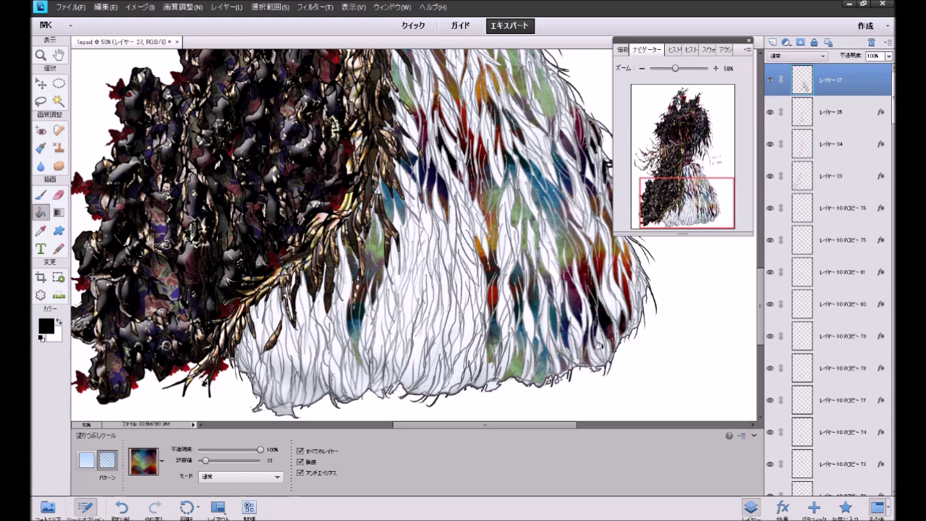
pyautogui.click(596, 338)
pyautogui.click(590, 341)
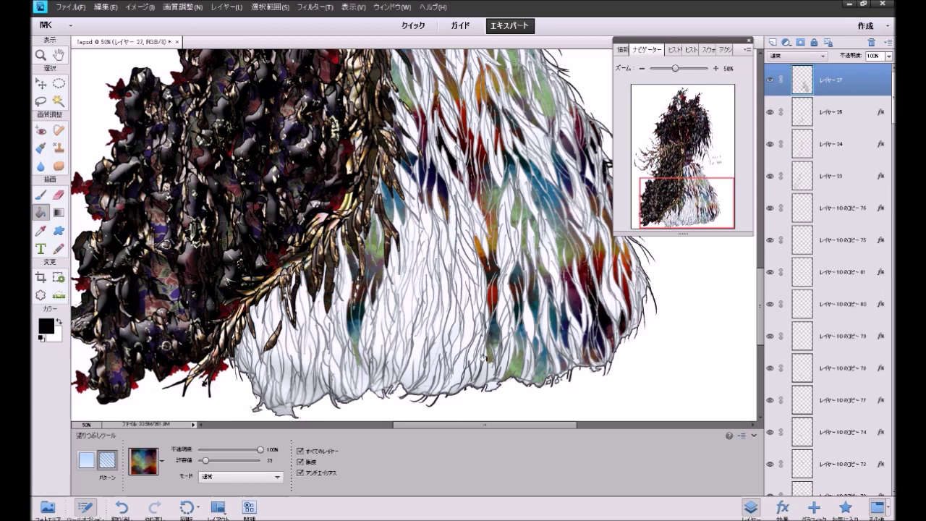
# Step: Fill a column of central strands with the multicoloured pattern, from the hem up to the already coloured middle of the skirt
pyautogui.click(452, 337)
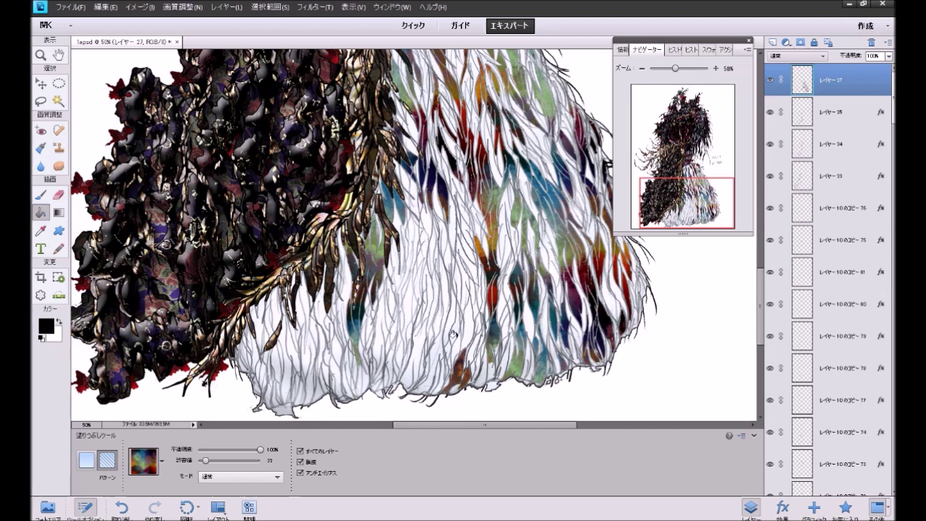
pyautogui.click(466, 310)
pyautogui.click(454, 344)
pyautogui.click(461, 249)
pyautogui.click(460, 231)
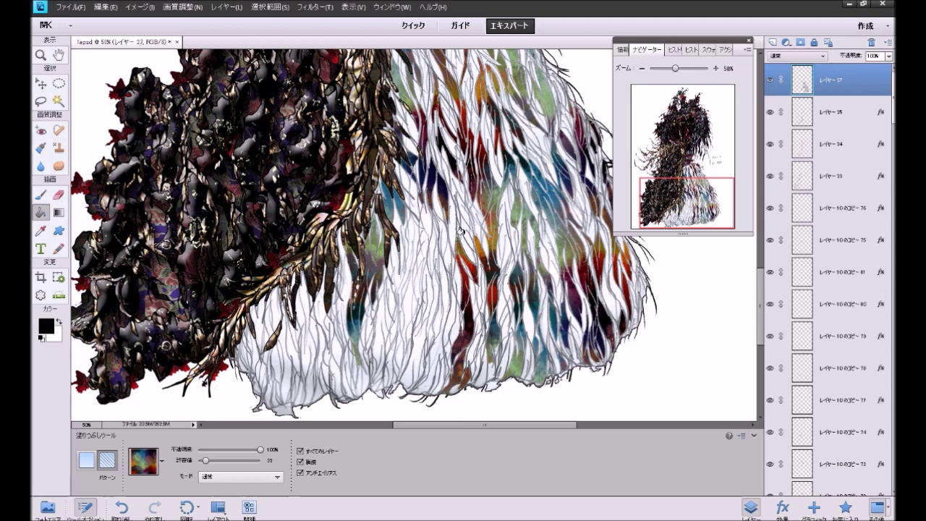
pyautogui.click(463, 214)
pyautogui.click(456, 181)
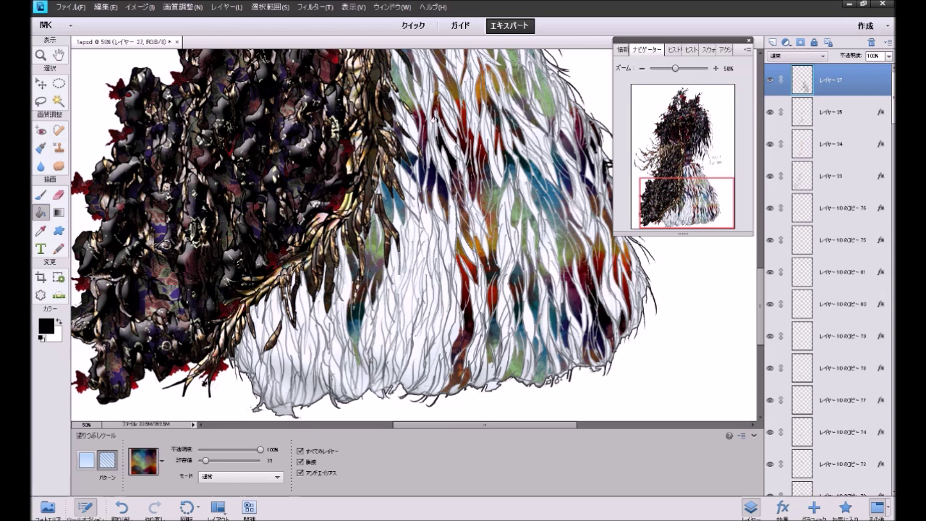
# Step: Pattern-fill the adjacent column of strands closer to the golden leaf border, between the skirt's mid-height and the hem
pyautogui.click(430, 240)
pyautogui.click(433, 302)
pyautogui.click(429, 307)
pyautogui.click(409, 349)
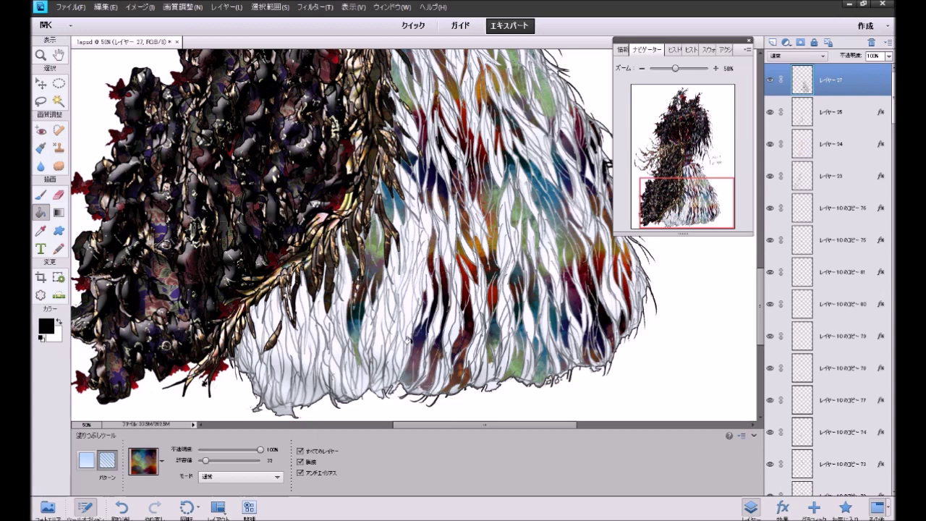
pyautogui.click(407, 269)
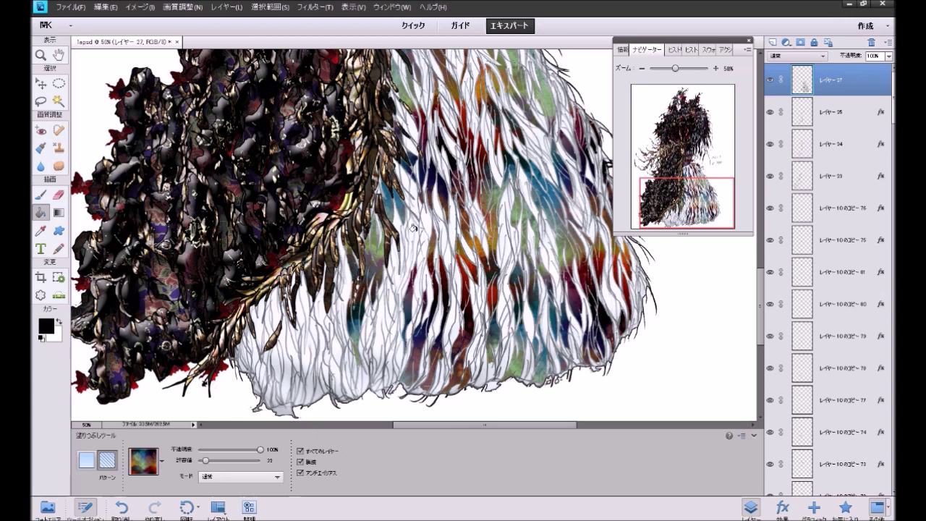
pyautogui.click(411, 217)
pyautogui.click(409, 194)
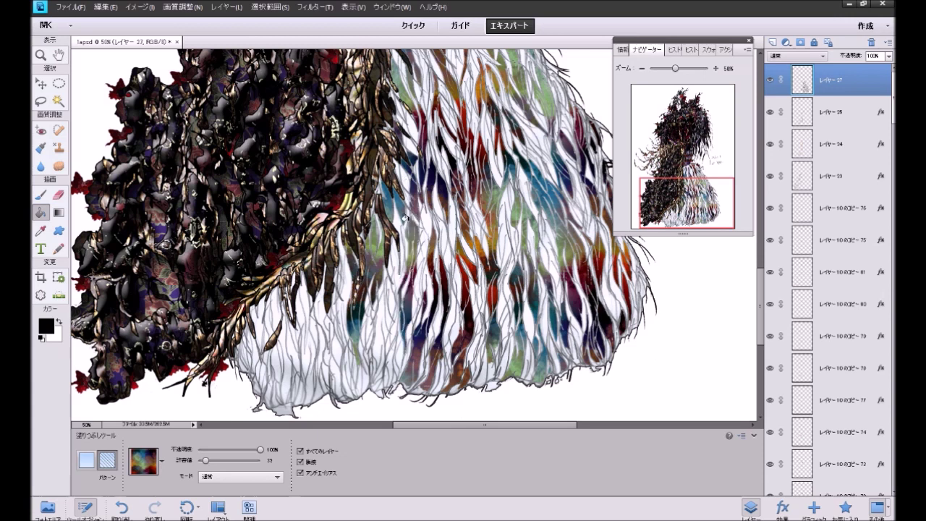
# Step: Pattern-fill the white strands beside the golden leaf border, from its lower tips down to the hem, with the multicoloured pattern
pyautogui.click(377, 309)
pyautogui.click(385, 315)
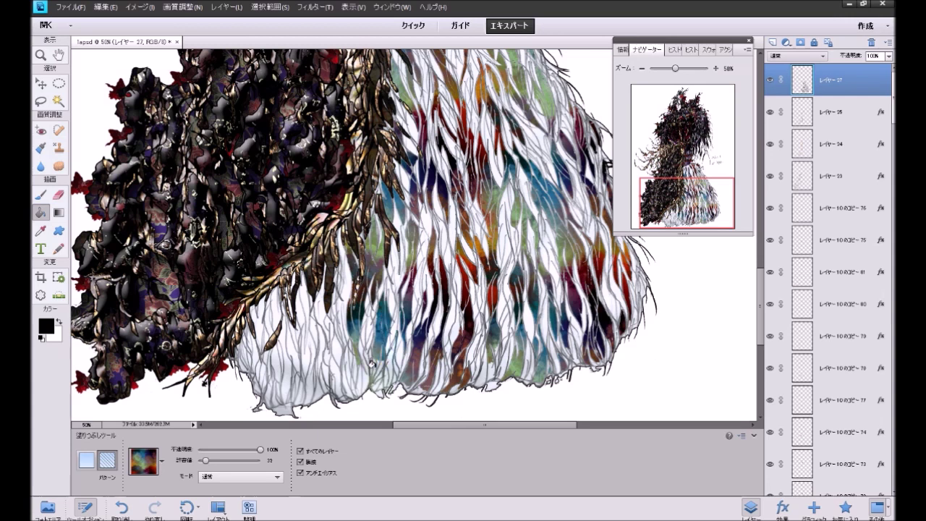
pyautogui.hotkey('ctrl', 'z')
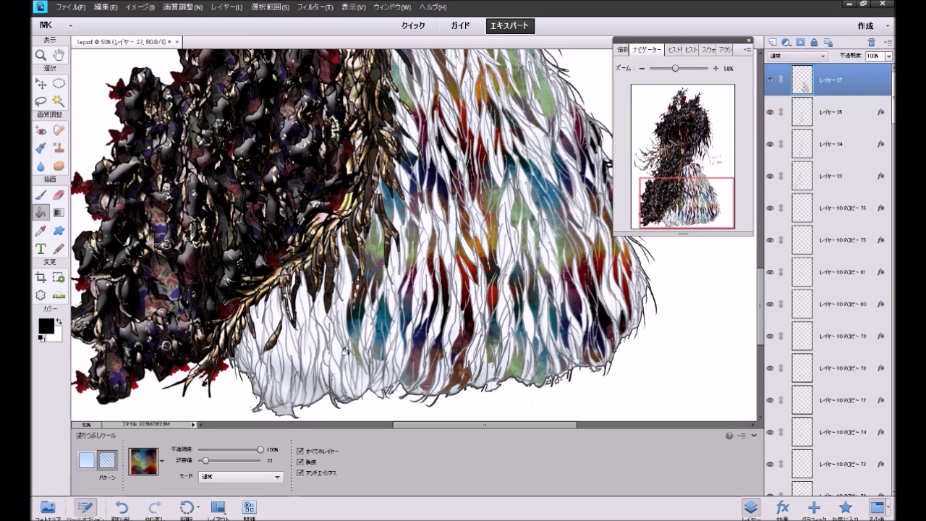
pyautogui.click(375, 362)
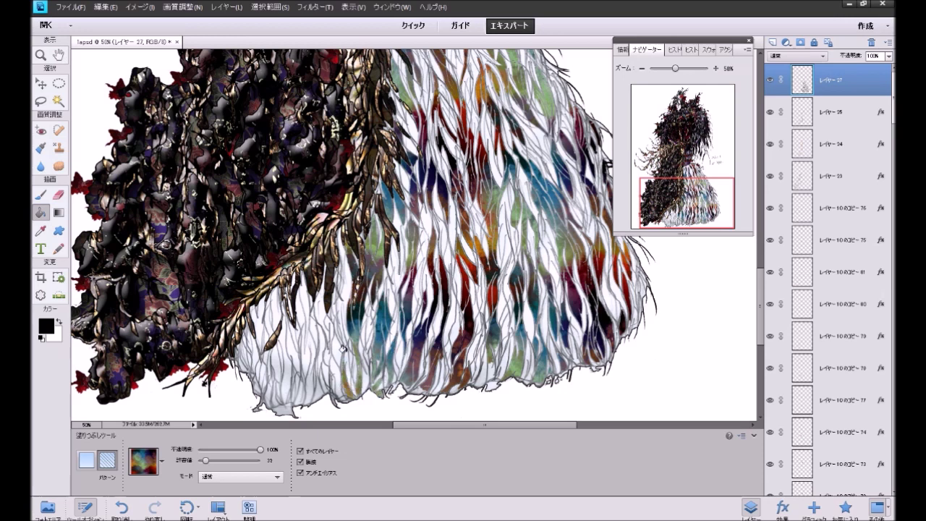
pyautogui.click(340, 321)
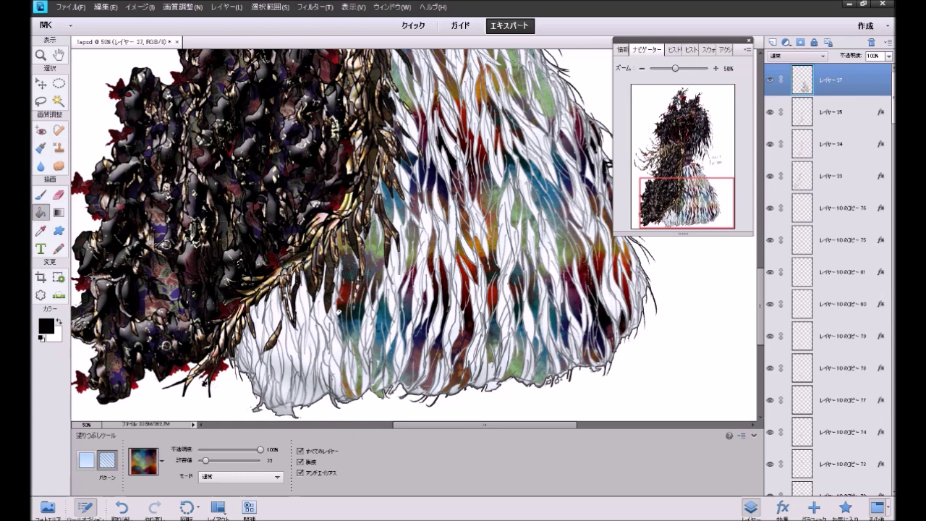
# Step: Fill the next strands towards the skirt's inner bottom corner, just under the golden leaves, with the multicoloured pattern
pyautogui.hotkey('ctrl', 'z')
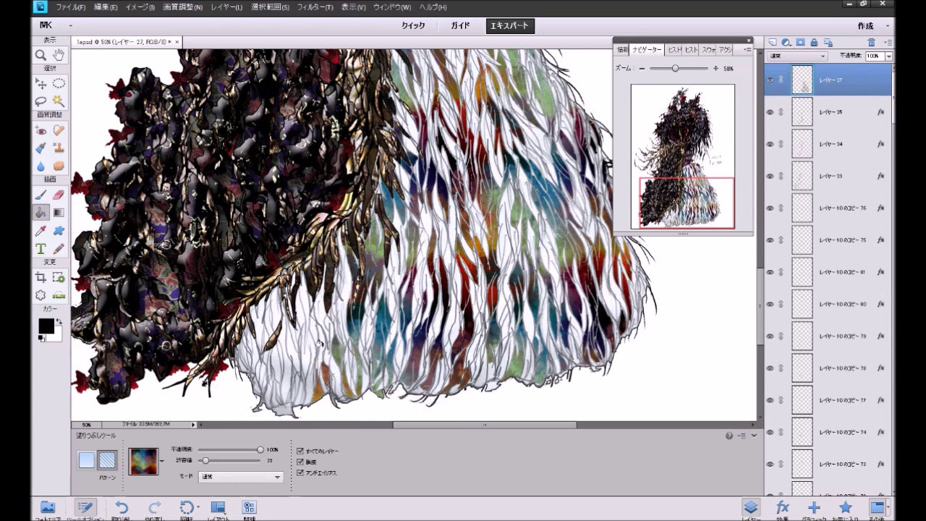
pyautogui.click(319, 292)
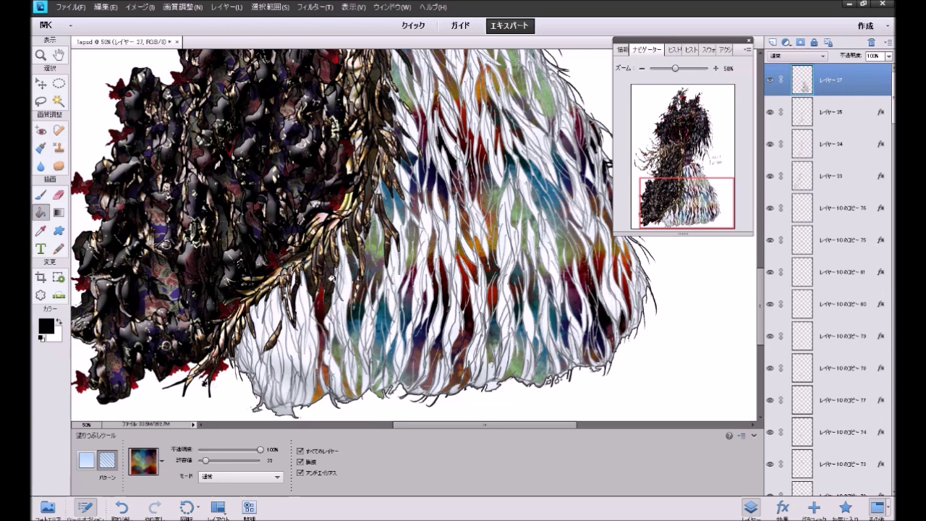
pyautogui.click(331, 307)
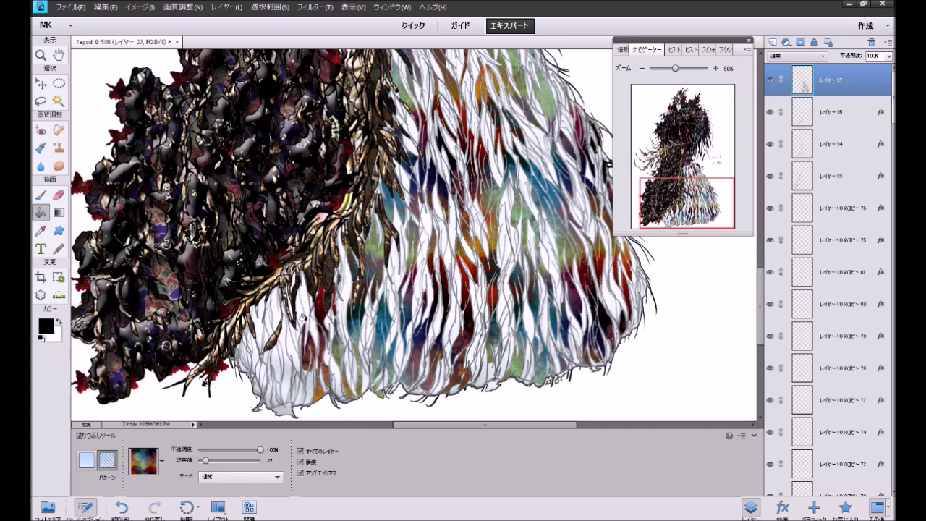
pyautogui.click(294, 372)
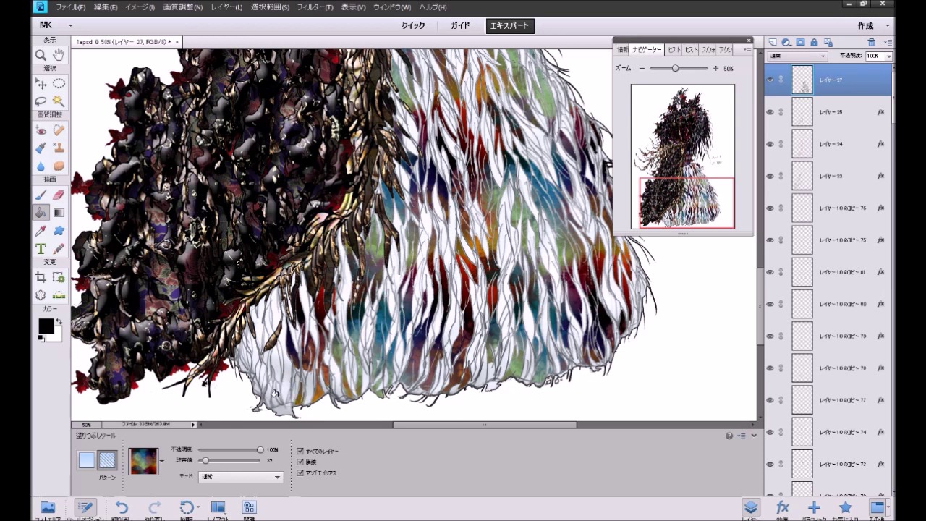
pyautogui.click(271, 399)
pyautogui.click(283, 403)
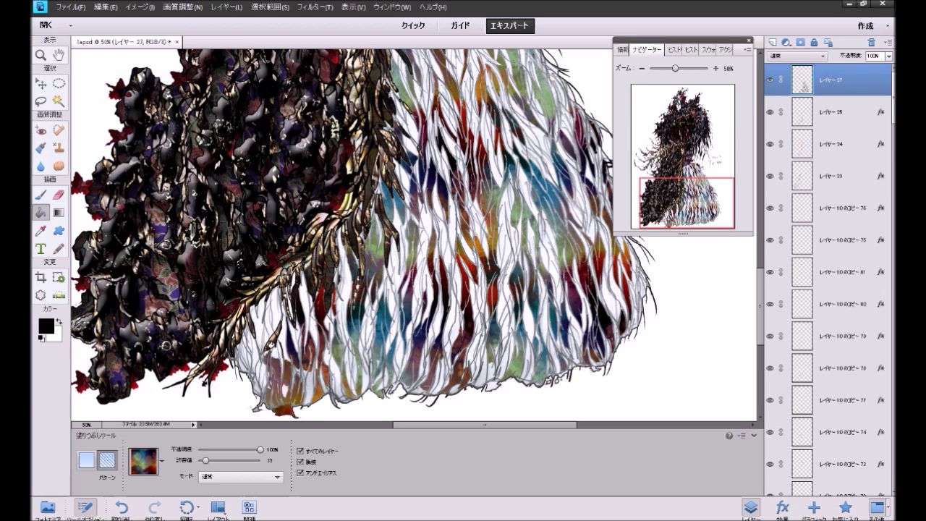
pyautogui.hotkey('ctrl', 'z')
pyautogui.hotkey('ctrl', 'z')
pyautogui.click(267, 378)
pyautogui.hotkey('ctrl', 'z')
# Step: Pattern-fill individual strands and the hem edge at the skirt's inner bottom corner, where the golden leaf border ends
pyautogui.click(275, 373)
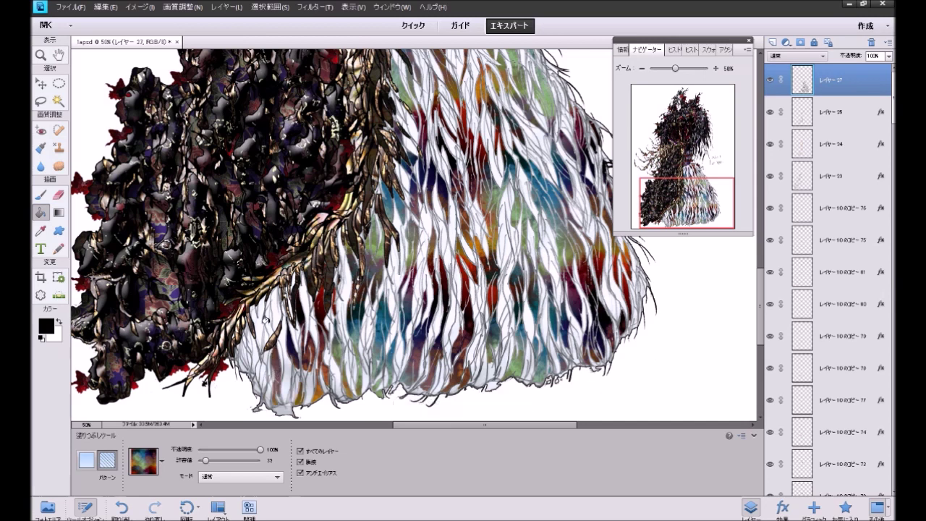
pyautogui.click(252, 350)
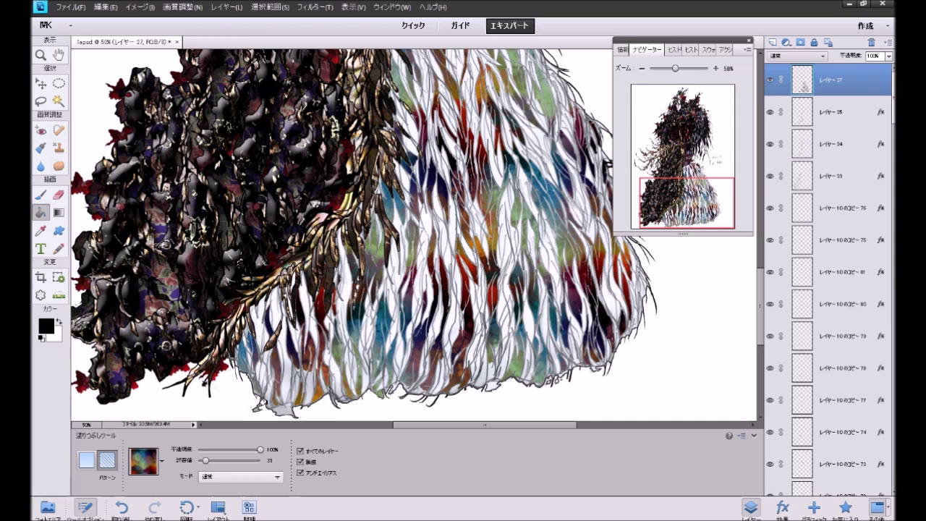
pyautogui.click(300, 401)
pyautogui.click(258, 393)
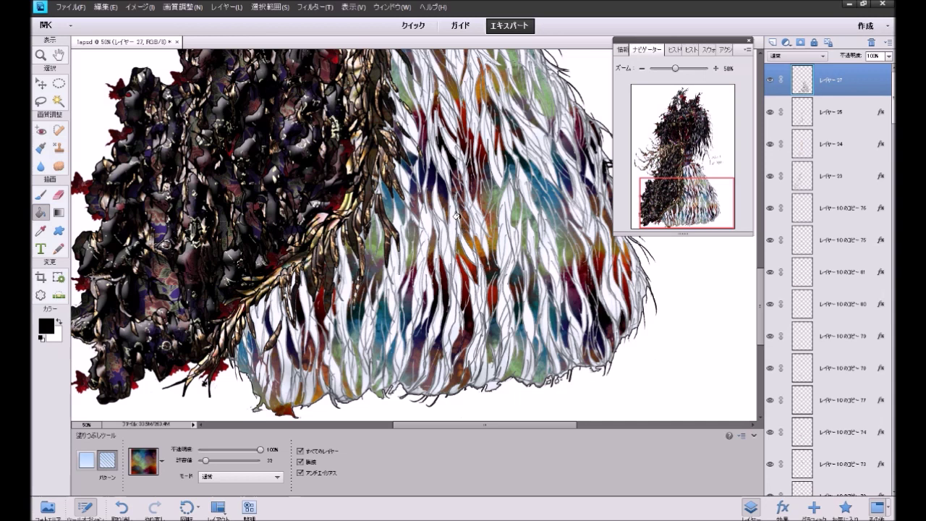
pyautogui.hotkey('ctrl', 'z')
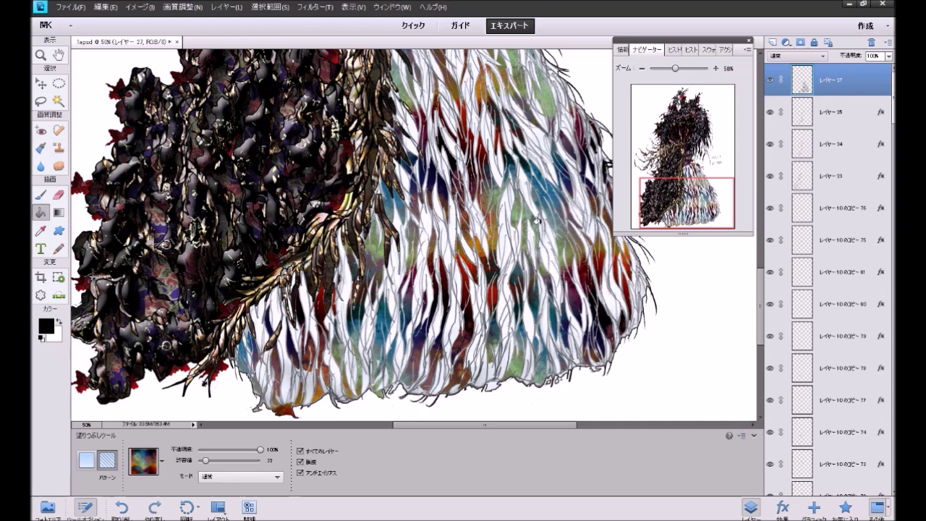
# Step: Fill leftover white strands just below the waist and on the outer middle of the skirt with the multicoloured pattern
pyautogui.moveTo(669, 197); pyautogui.dragTo(669, 175)
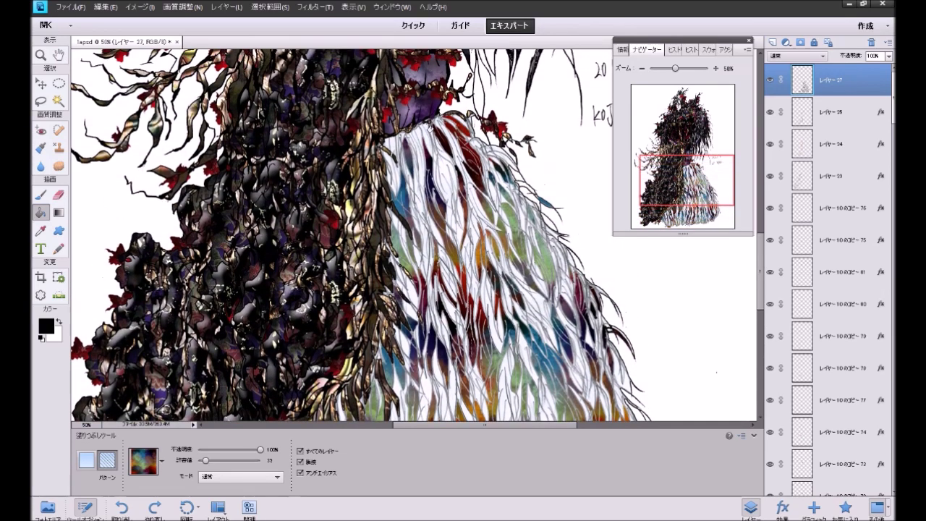
pyautogui.click(418, 203)
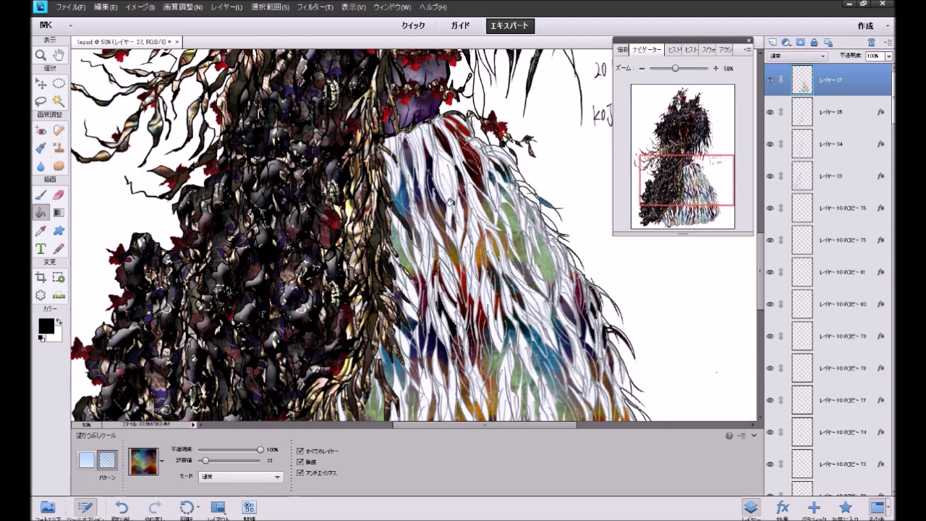
pyautogui.click(448, 177)
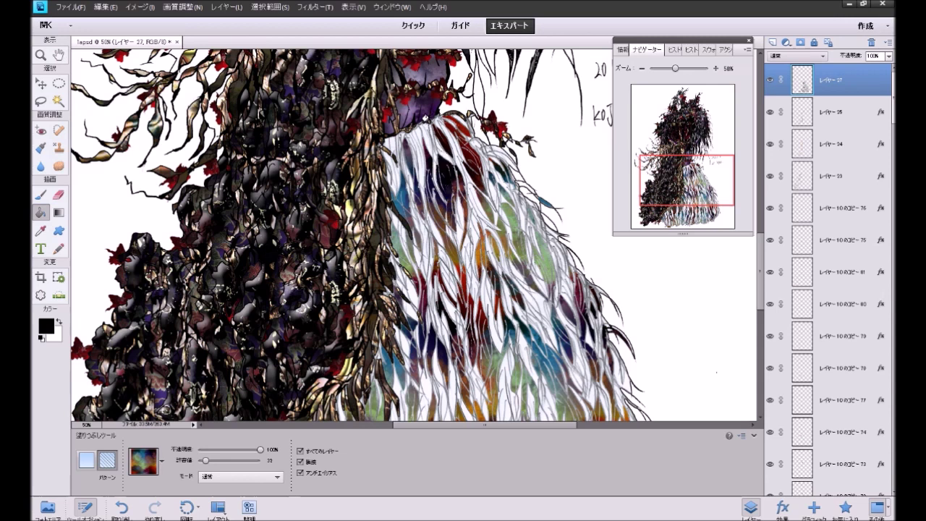
pyautogui.click(526, 304)
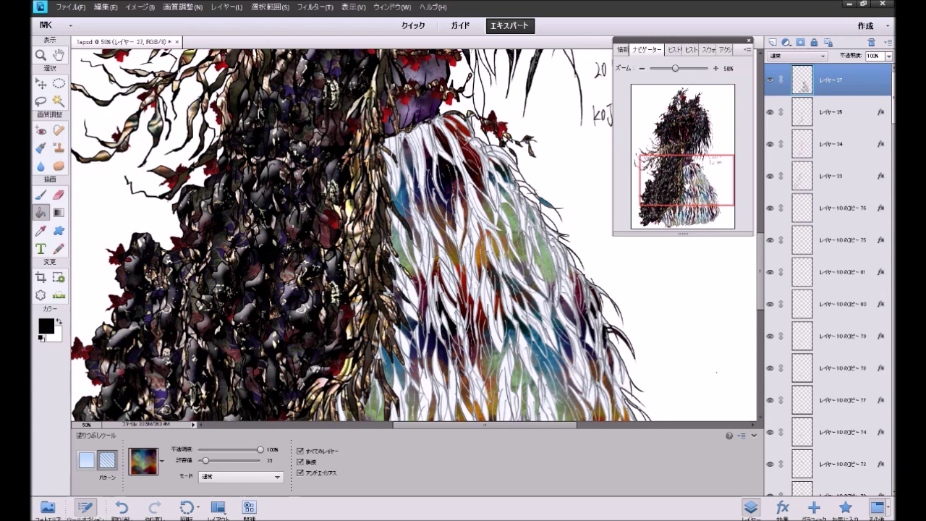
# Step: On レイヤー 1, fill the gap between the stray strands along the skirt's upper outer edge with solid white
pyautogui.moveTo(687, 183); pyautogui.dragTo(687, 191)
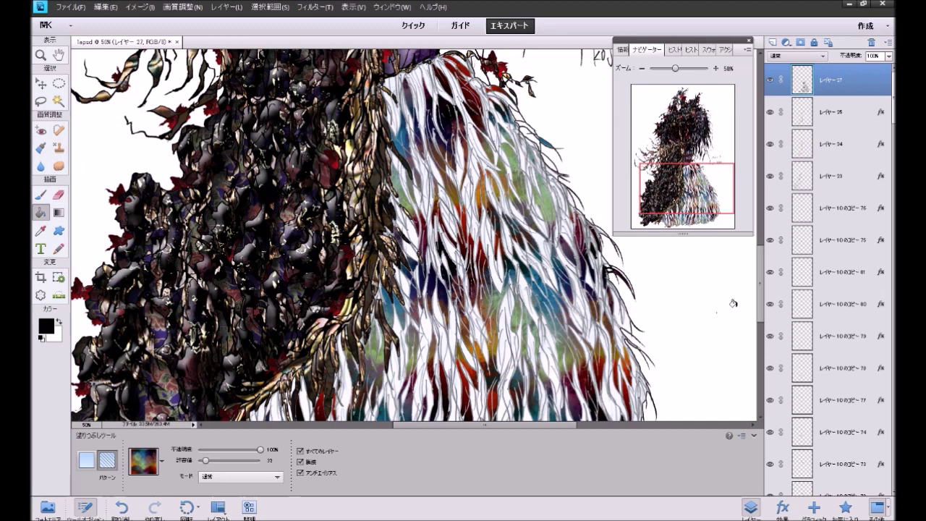
pyautogui.scroll(-15, 831, 282)
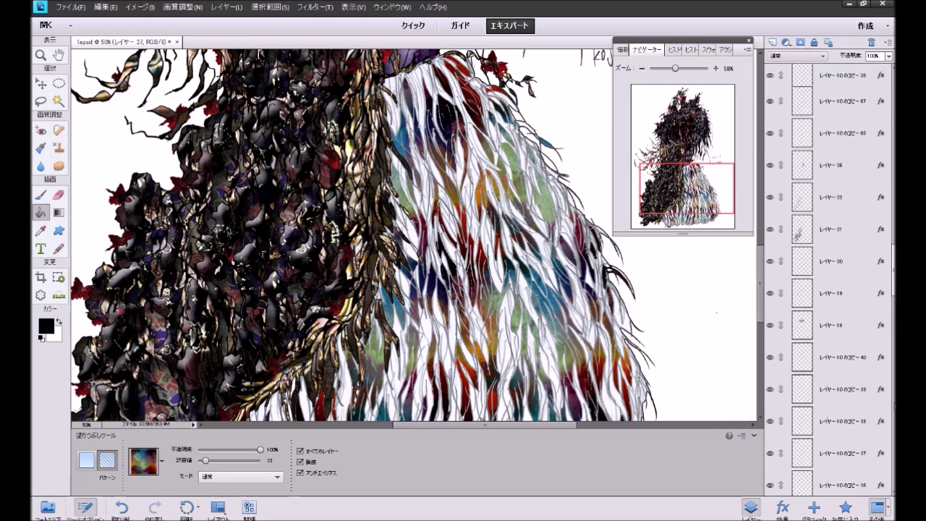
pyautogui.scroll(-10, 882, 483)
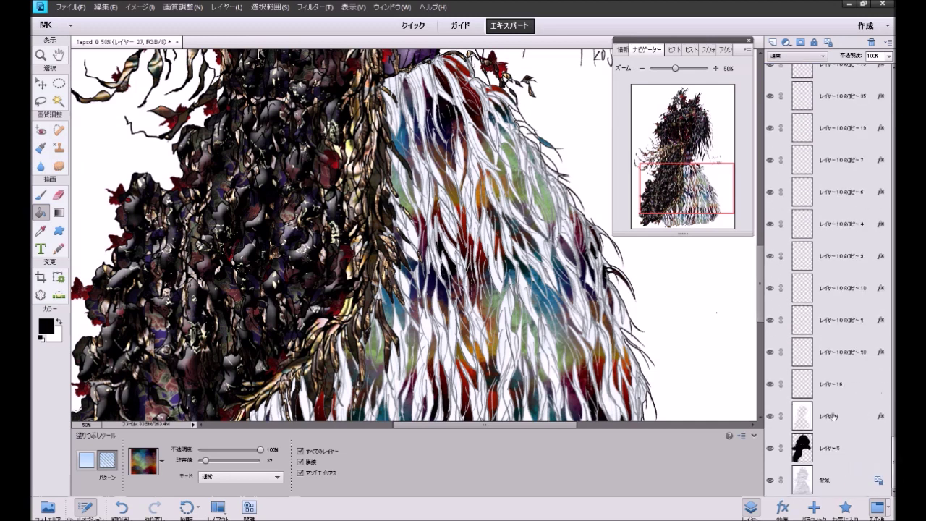
pyautogui.click(831, 416)
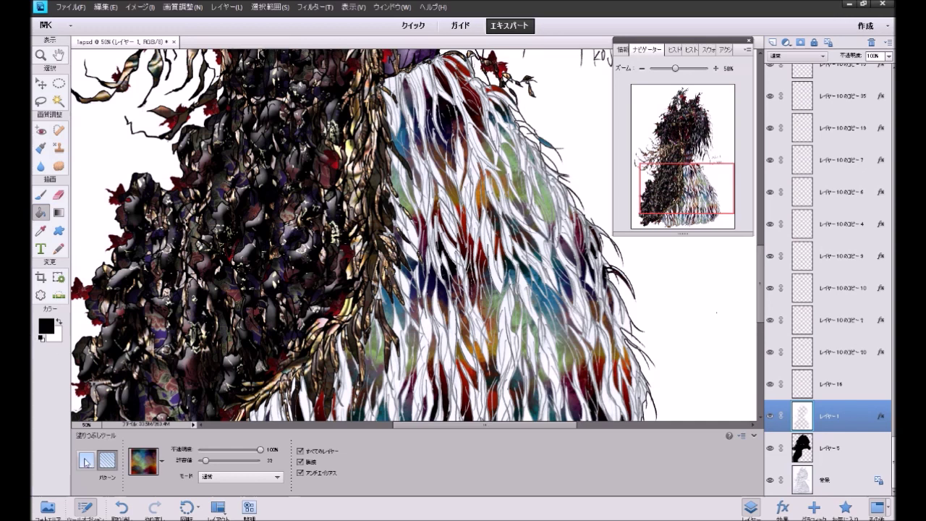
pyautogui.click(86, 460)
pyautogui.click(58, 322)
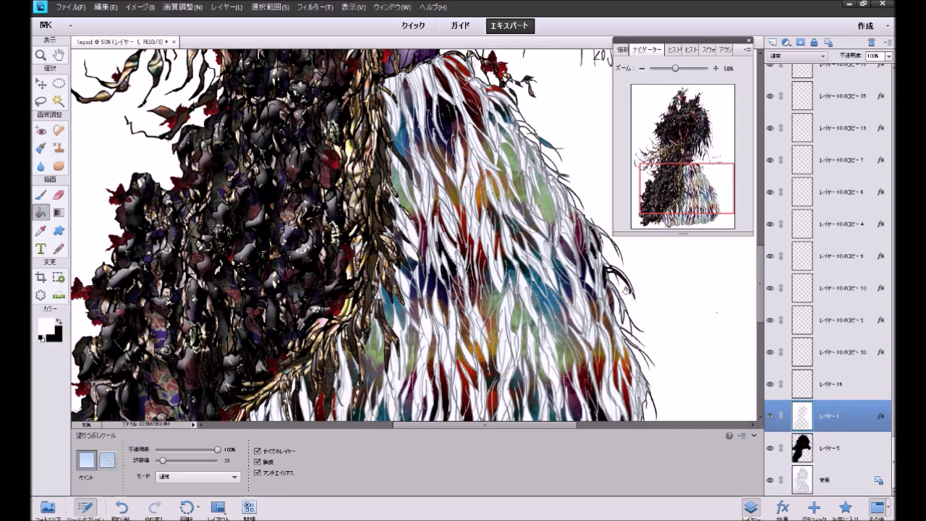
pyautogui.scroll(-3, 655, 293)
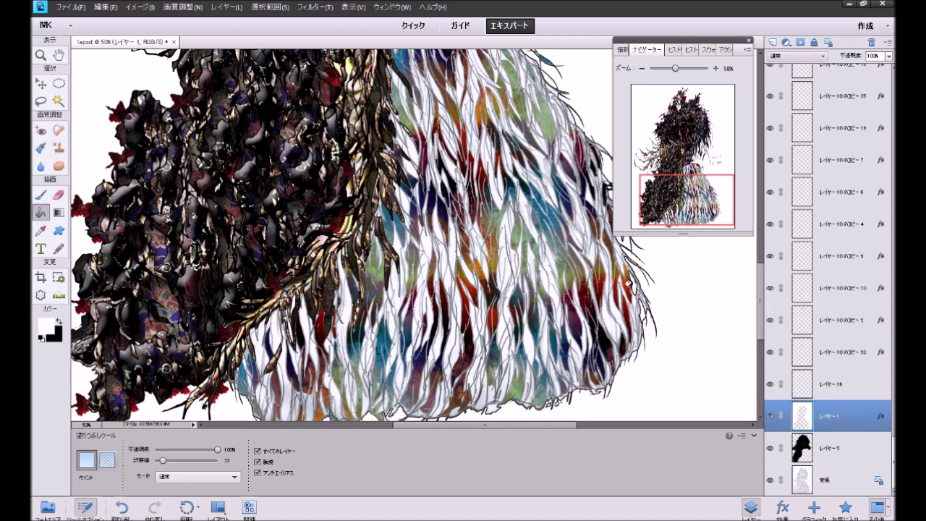
pyautogui.moveTo(674, 207); pyautogui.dragTo(671, 186)
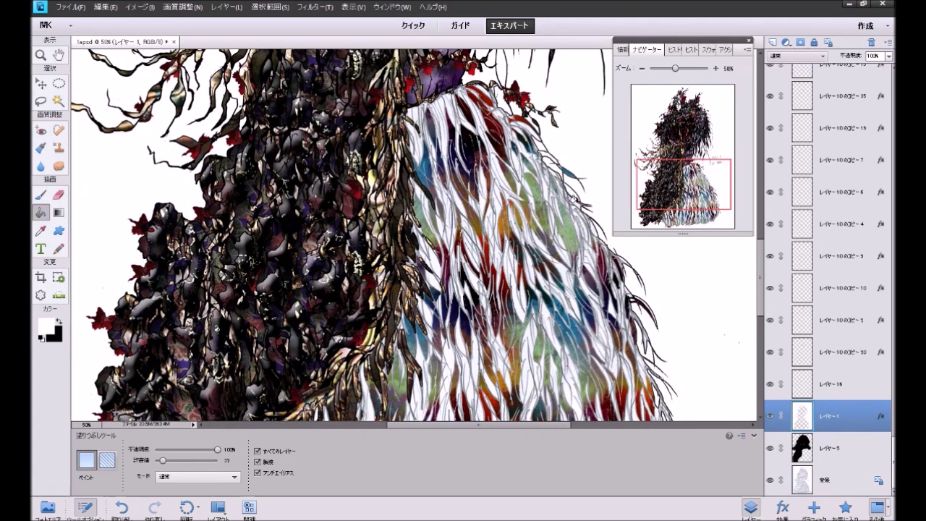
pyautogui.click(577, 200)
pyautogui.moveTo(672, 192); pyautogui.dragTo(671, 181)
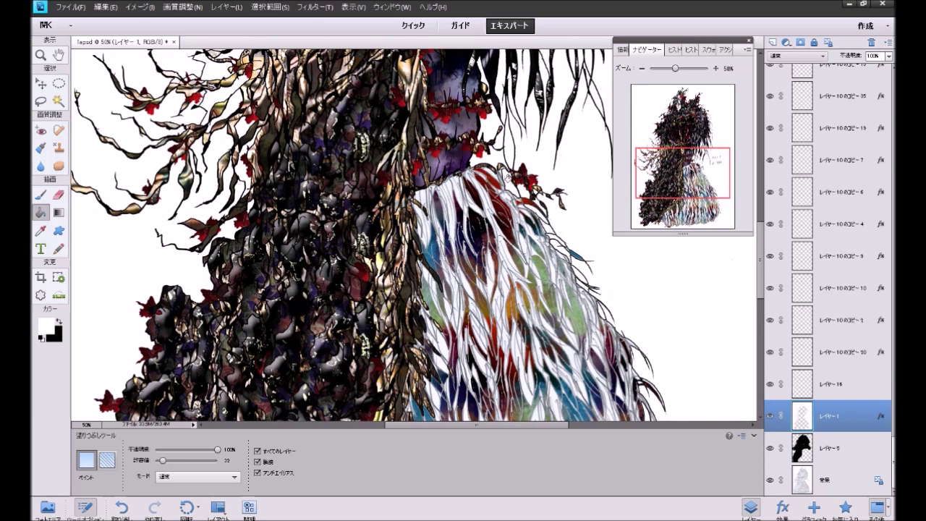
# Step: Return to レイヤー 27 and fill a strand at the skirt's upper inner edge with the multicoloured pattern
pyautogui.scroll(10, 828, 275)
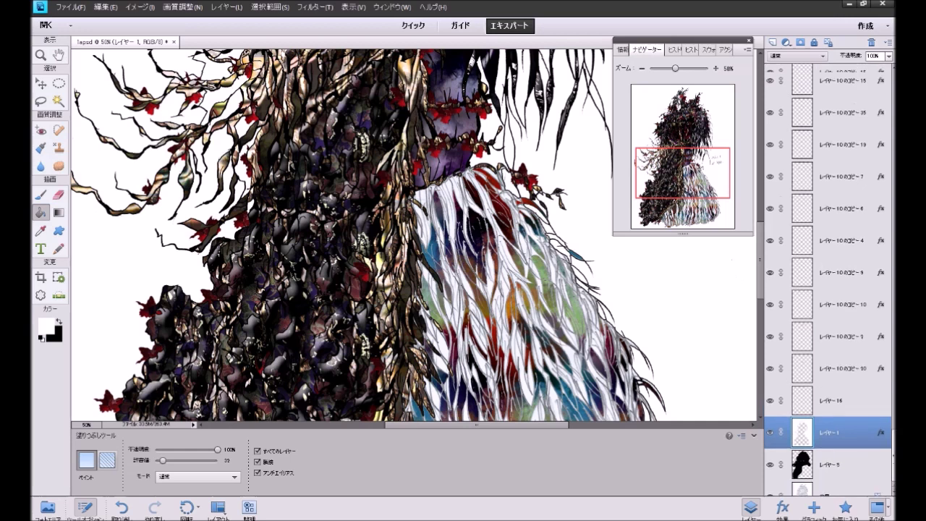
pyautogui.moveTo(891, 114); pyautogui.dragTo(890, 53)
pyautogui.click(801, 94)
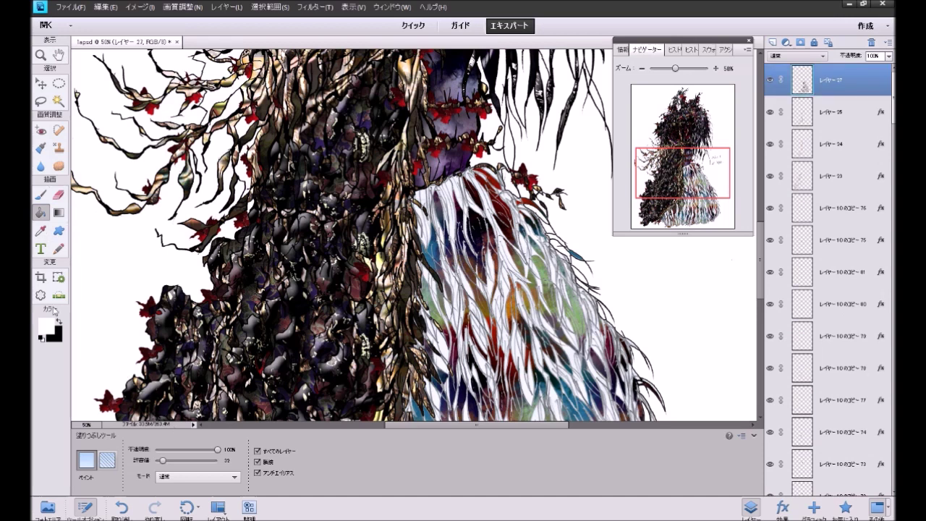
pyautogui.click(107, 461)
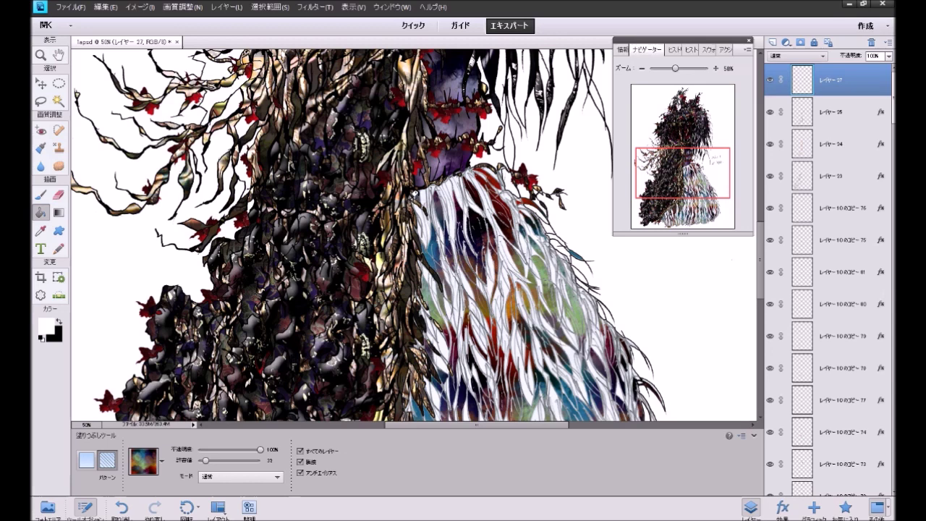
pyautogui.click(426, 210)
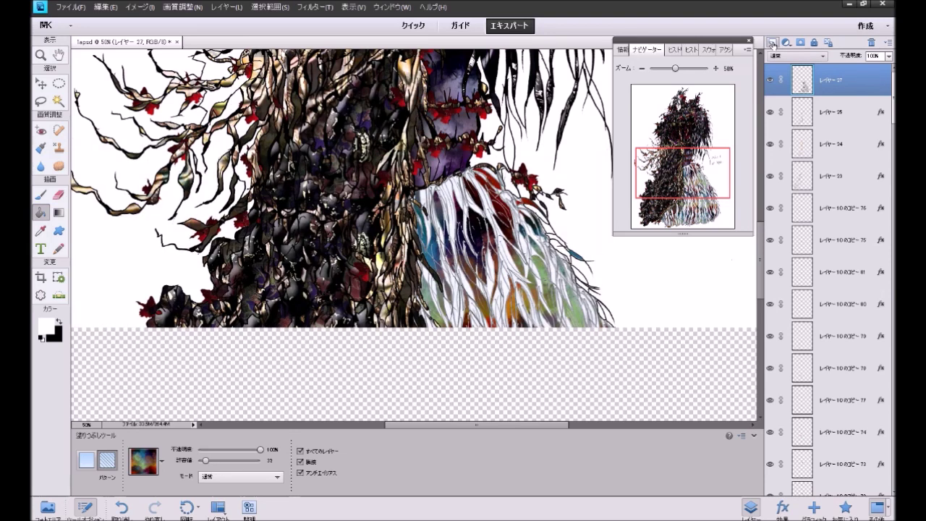
# Step: Add a new layer above レイヤー 27 and choose the dark grey rock texture as the fill pattern
pyautogui.click(771, 43)
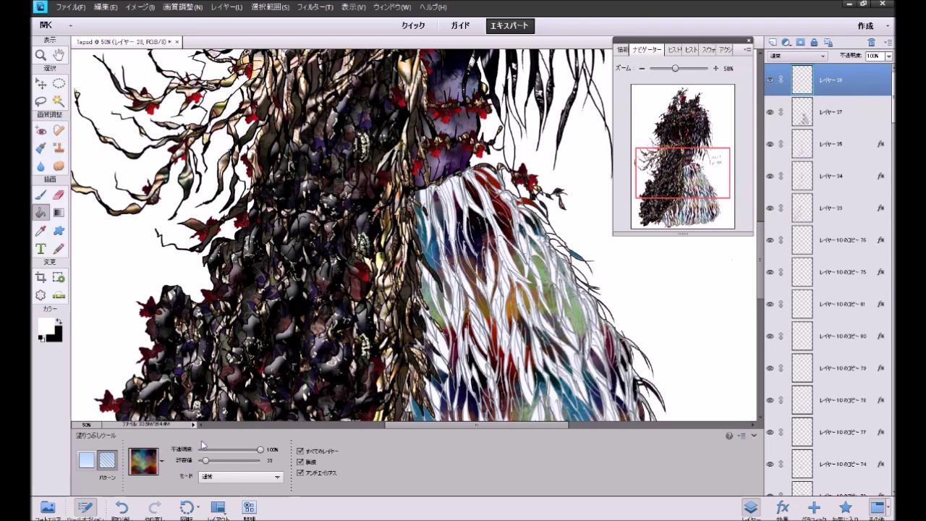
pyautogui.click(640, 69)
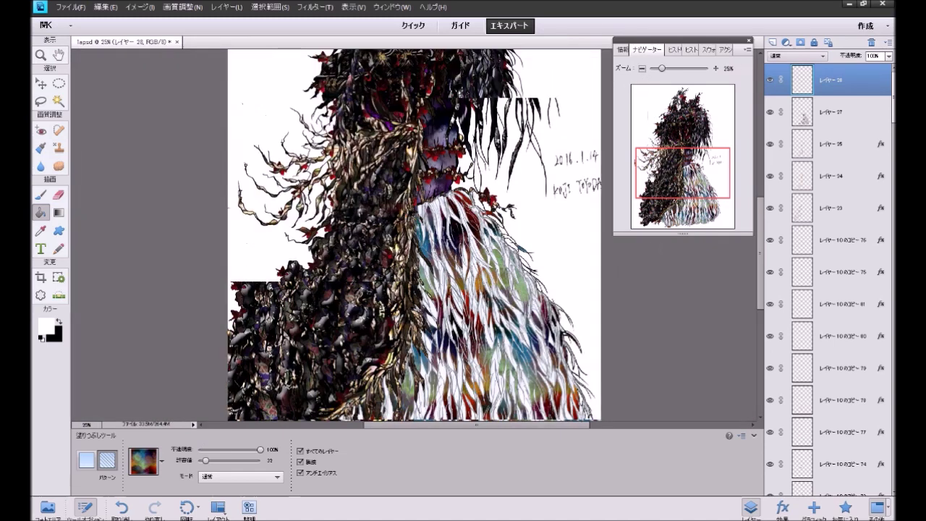
pyautogui.moveTo(683, 181); pyautogui.dragTo(682, 162)
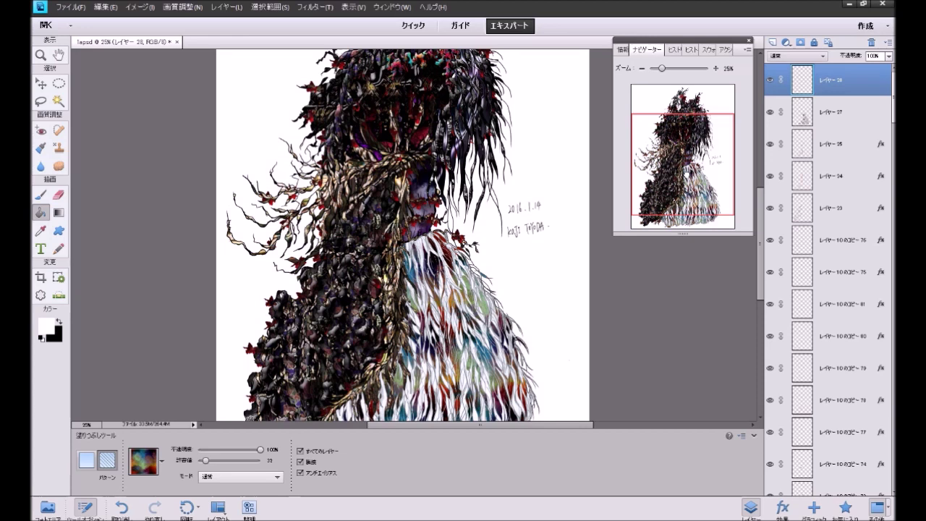
pyautogui.moveTo(682, 162); pyautogui.dragTo(682, 173)
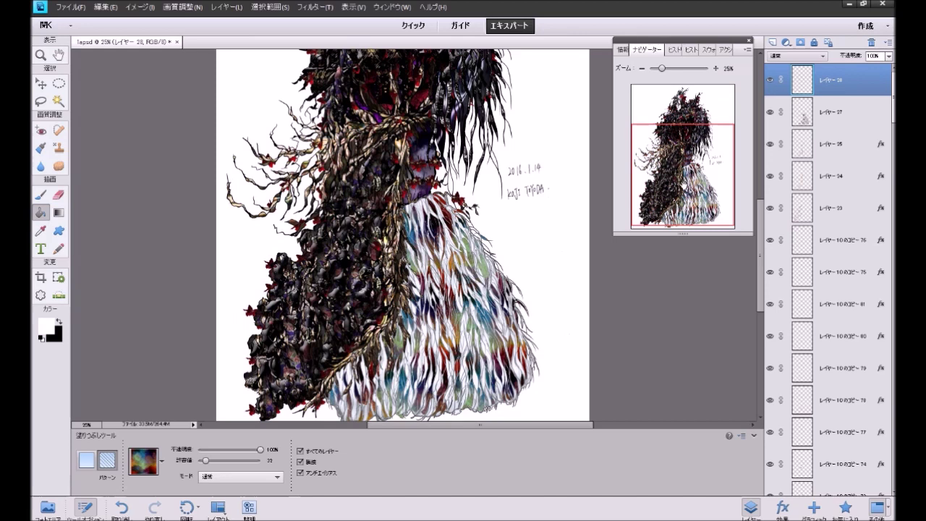
pyautogui.click(162, 460)
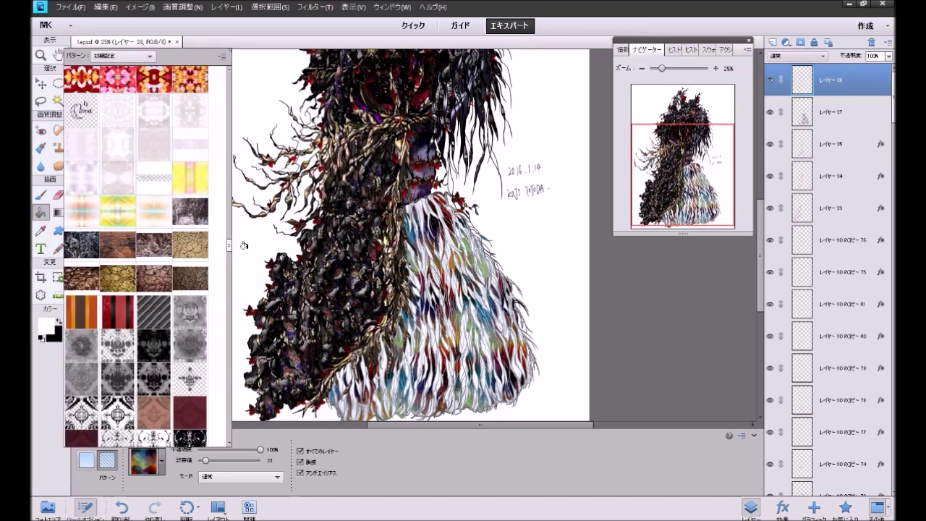
pyautogui.click(76, 251)
pyautogui.click(646, 212)
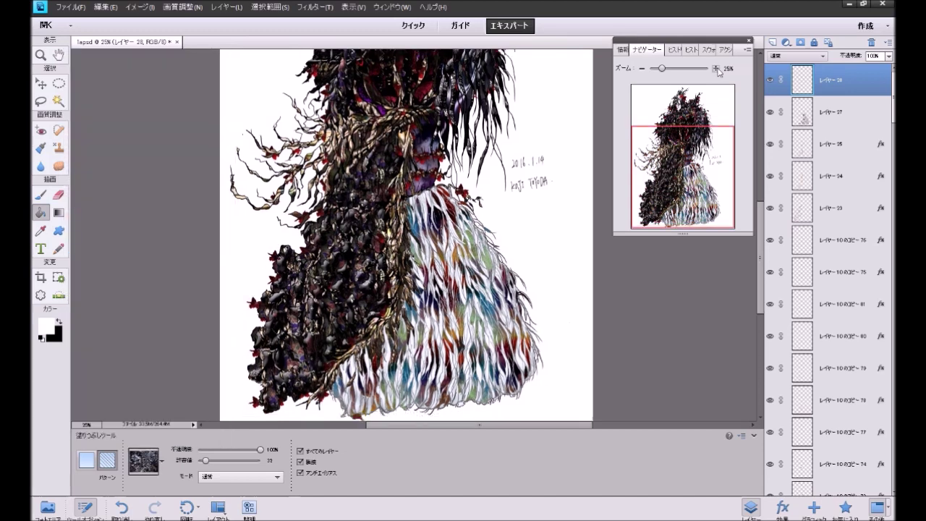
# Step: On レイヤー 28, fill the white strands just below the waist with the dark grey rock pattern
pyautogui.click(715, 68)
pyautogui.click(714, 68)
pyautogui.moveTo(684, 168); pyautogui.dragTo(685, 170)
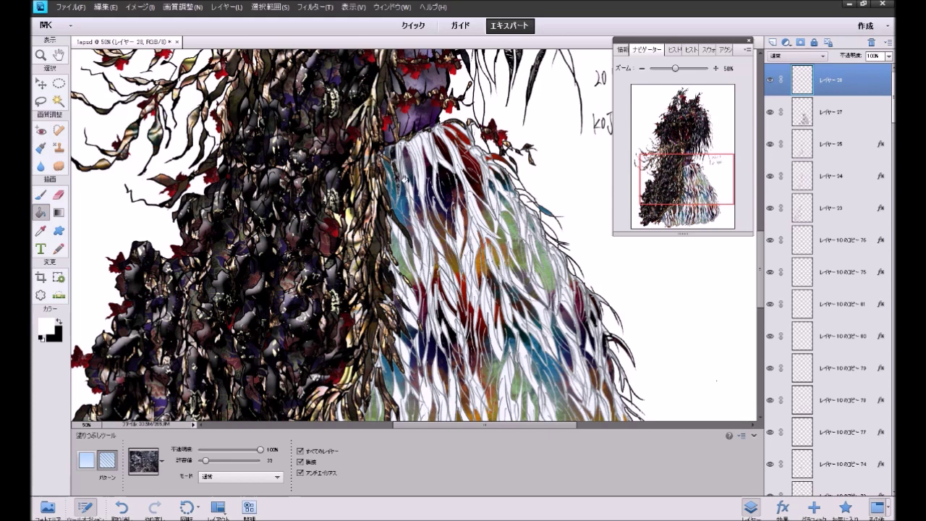
pyautogui.click(398, 154)
pyautogui.click(417, 168)
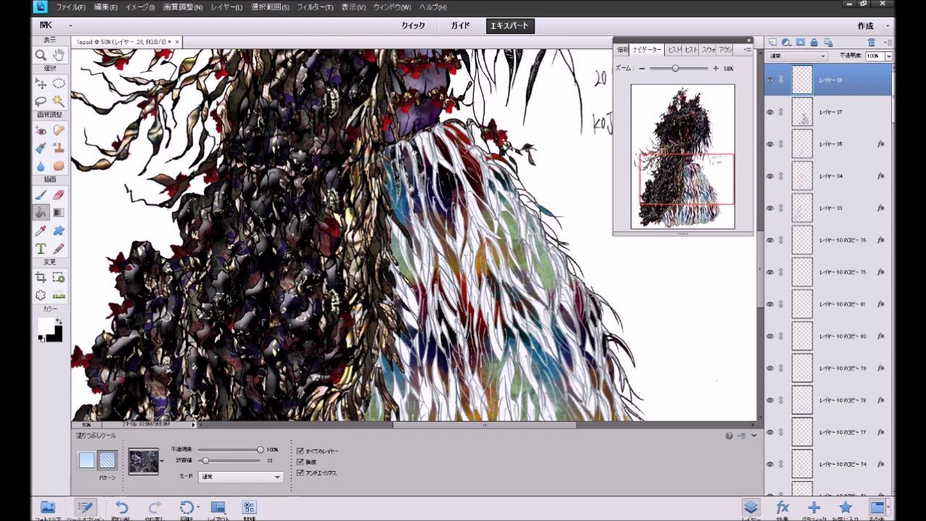
pyautogui.click(423, 143)
pyautogui.click(431, 151)
pyautogui.click(443, 161)
pyautogui.click(449, 144)
pyautogui.click(456, 154)
pyautogui.click(454, 136)
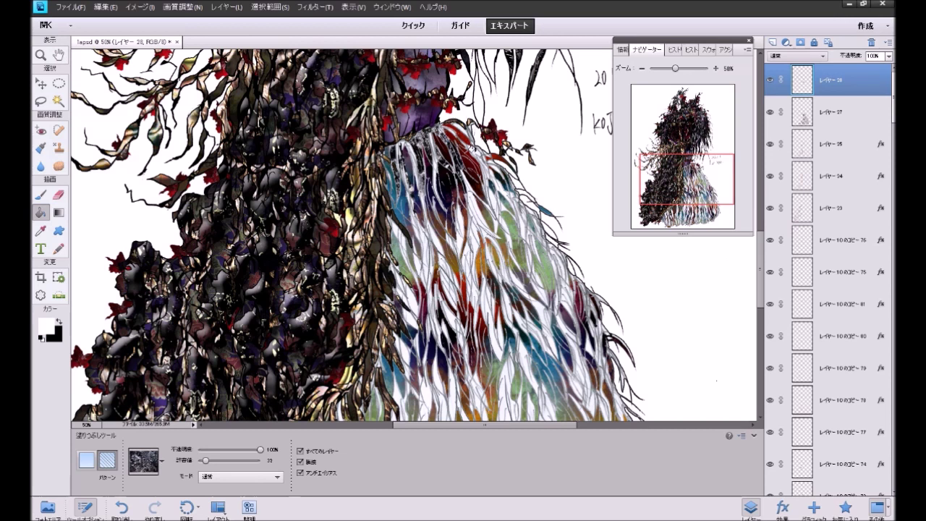
# Step: Fill the white strands down the skirt's upper outer side with the dark grey rock pattern
pyautogui.click(475, 153)
pyautogui.click(486, 171)
pyautogui.click(483, 165)
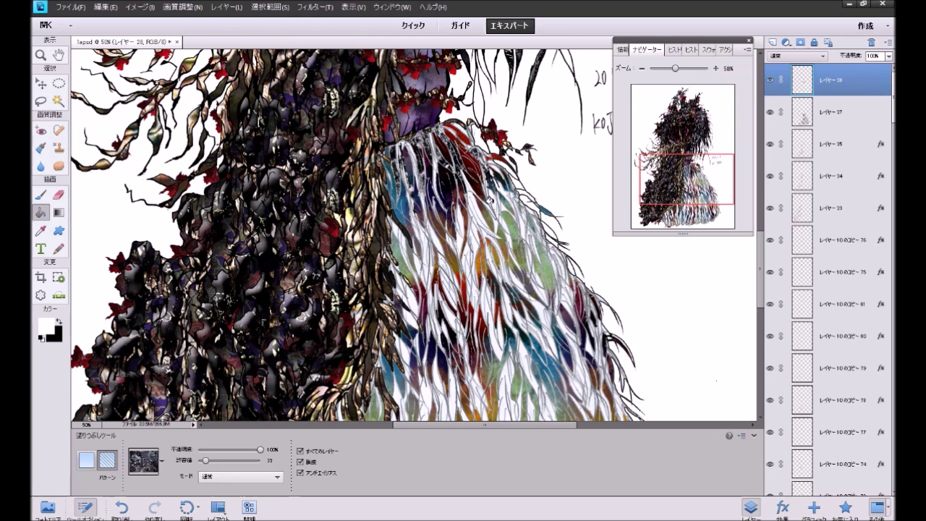
pyautogui.click(502, 225)
pyautogui.click(493, 198)
pyautogui.click(472, 209)
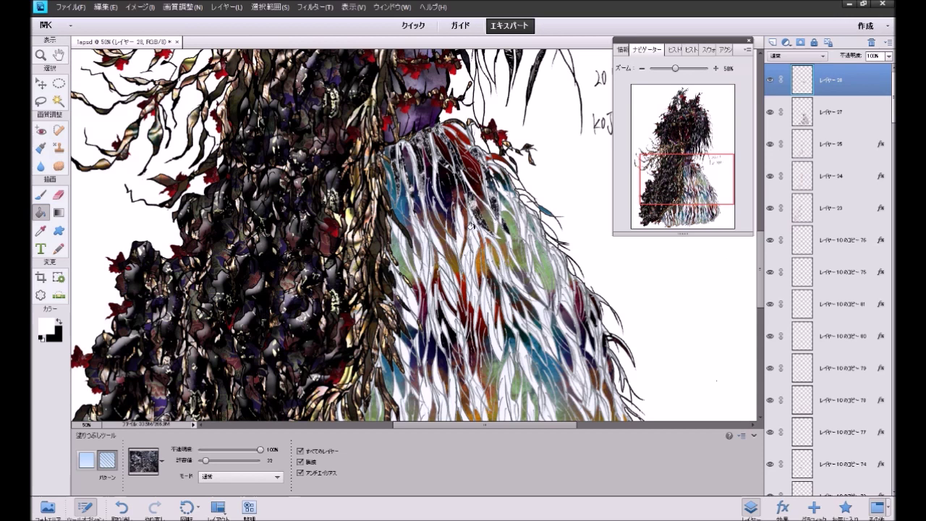
# Step: Fill white strands from the skirt's upper centre across to its inner edge beside the braid with the rock pattern
pyautogui.click(470, 250)
pyautogui.click(456, 241)
pyautogui.click(460, 217)
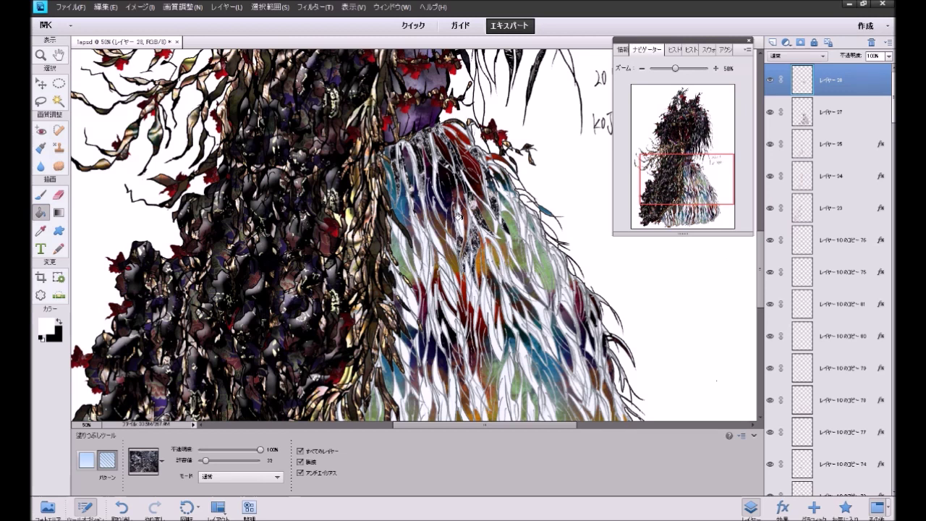
pyautogui.click(428, 237)
pyautogui.click(419, 265)
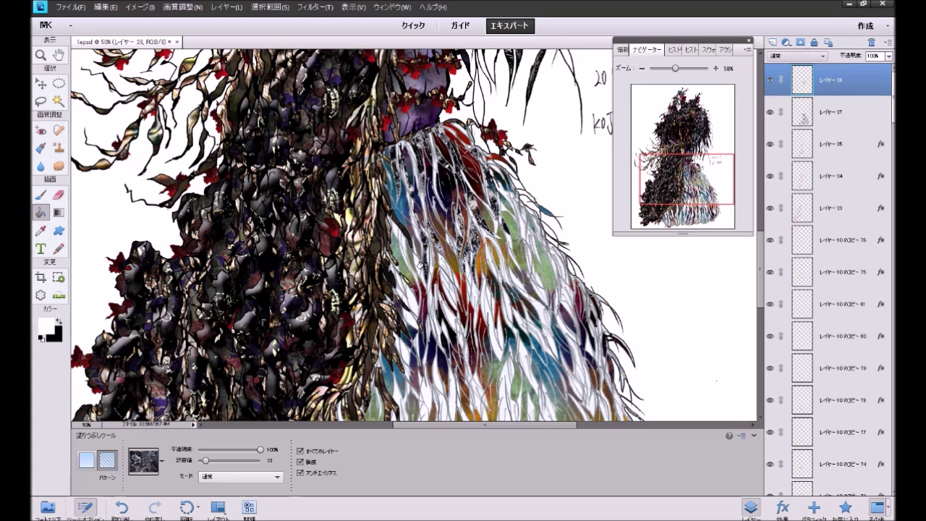
pyautogui.click(412, 263)
pyautogui.click(411, 315)
pyautogui.click(399, 281)
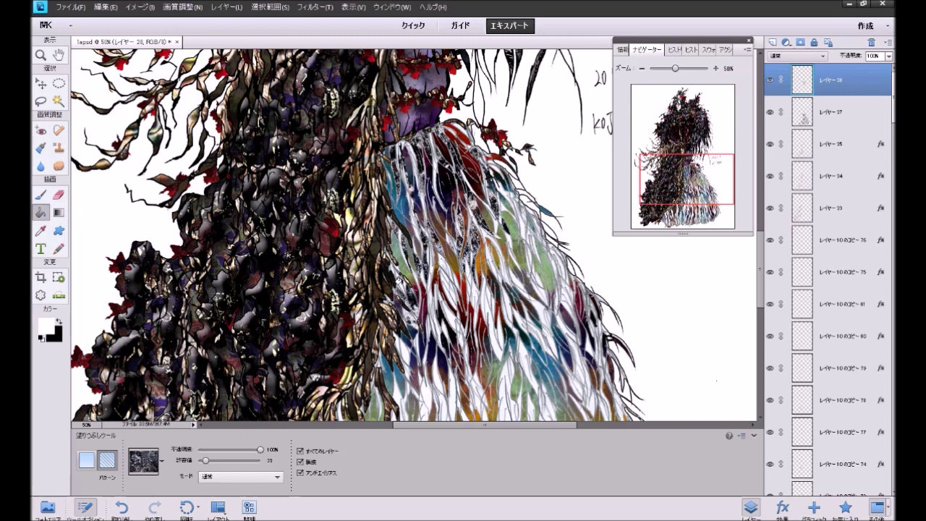
# Step: Fill the white gaps between the red and blue strands across the skirt's middle with the rock pattern
pyautogui.click(447, 290)
pyautogui.click(469, 285)
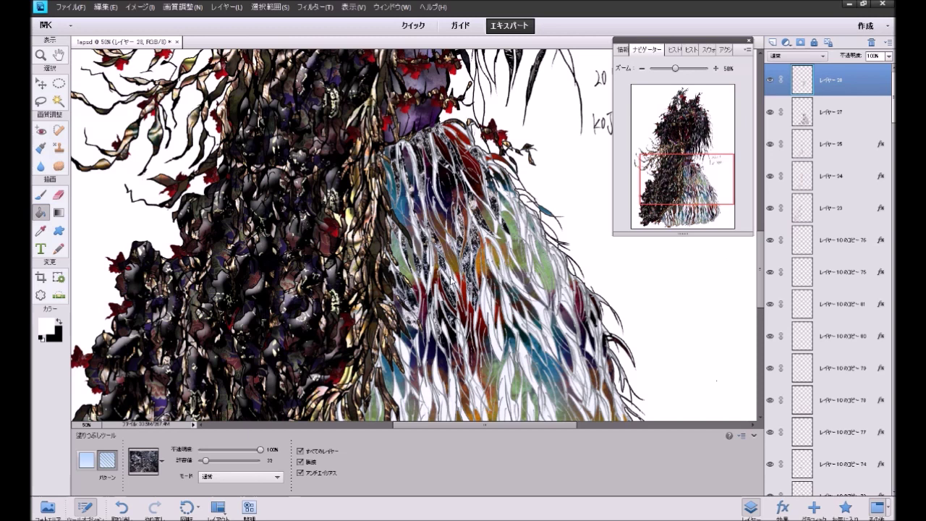
pyautogui.click(488, 293)
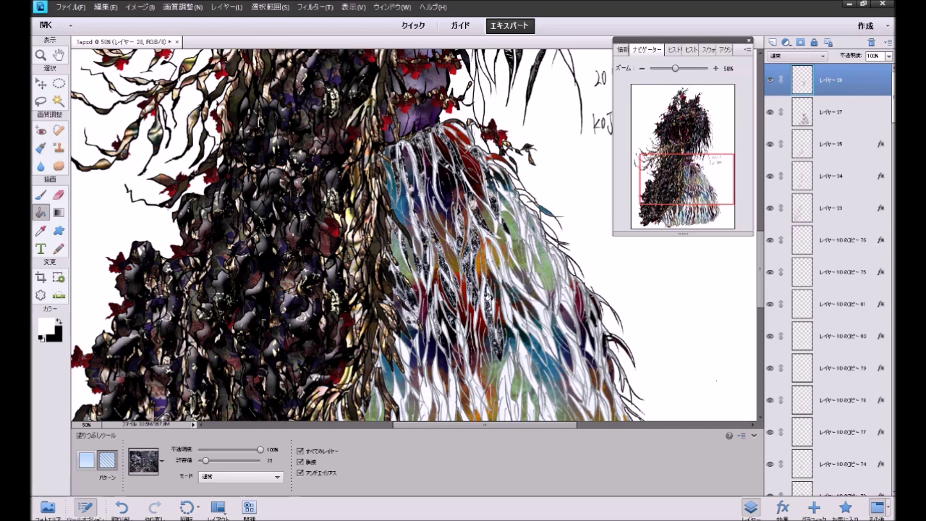
pyautogui.click(505, 318)
pyautogui.click(517, 320)
pyautogui.click(513, 329)
pyautogui.click(518, 351)
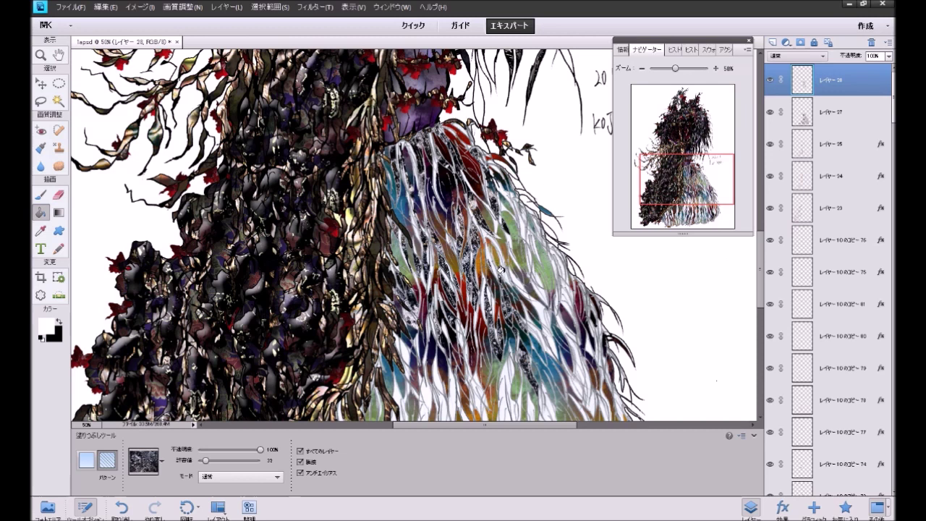
# Step: Fill the white strands around the orange area and below the green strands at mid-skirt with the rock pattern
pyautogui.click(492, 266)
pyautogui.click(491, 258)
pyautogui.click(525, 294)
pyautogui.click(535, 304)
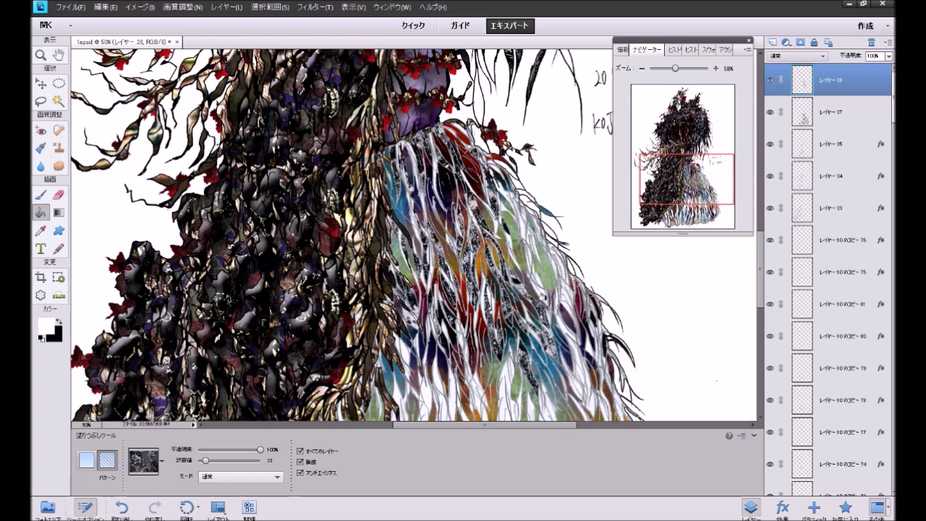
pyautogui.click(540, 288)
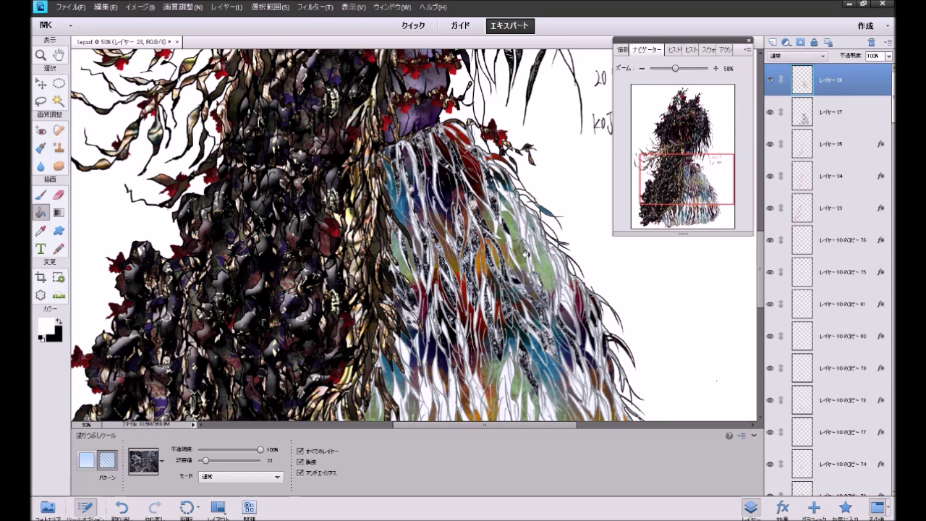
# Step: Fill the white strands around the green patches and along the skirt's outer edge with the rock pattern
pyautogui.click(506, 236)
pyautogui.click(521, 224)
pyautogui.click(507, 188)
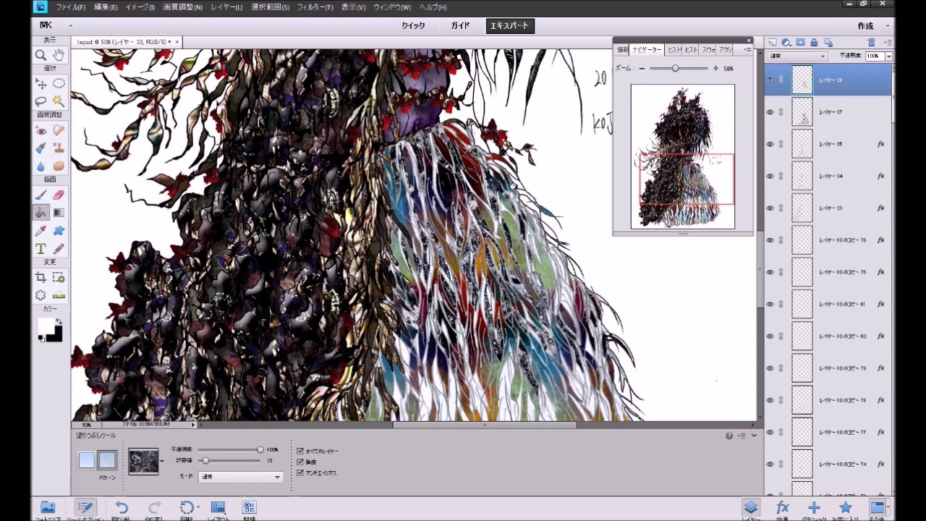
pyautogui.click(529, 212)
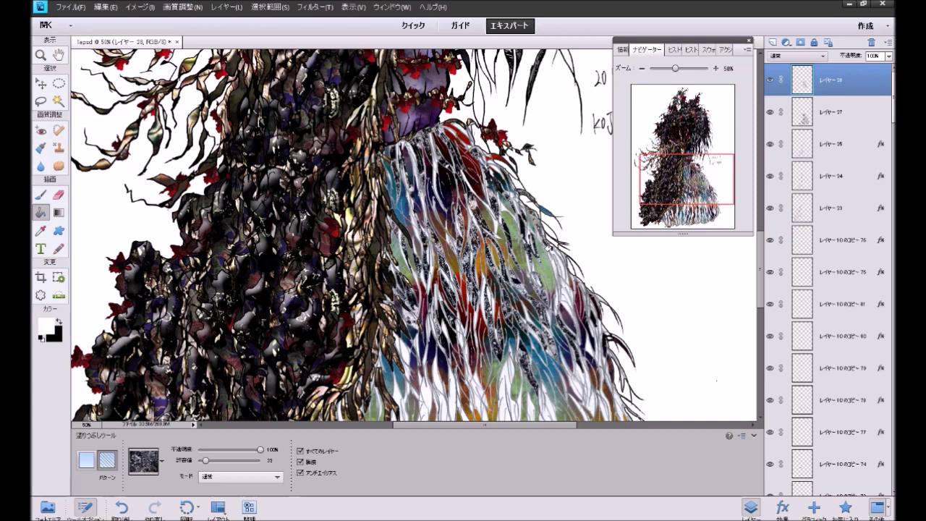
pyautogui.click(554, 259)
pyautogui.click(562, 292)
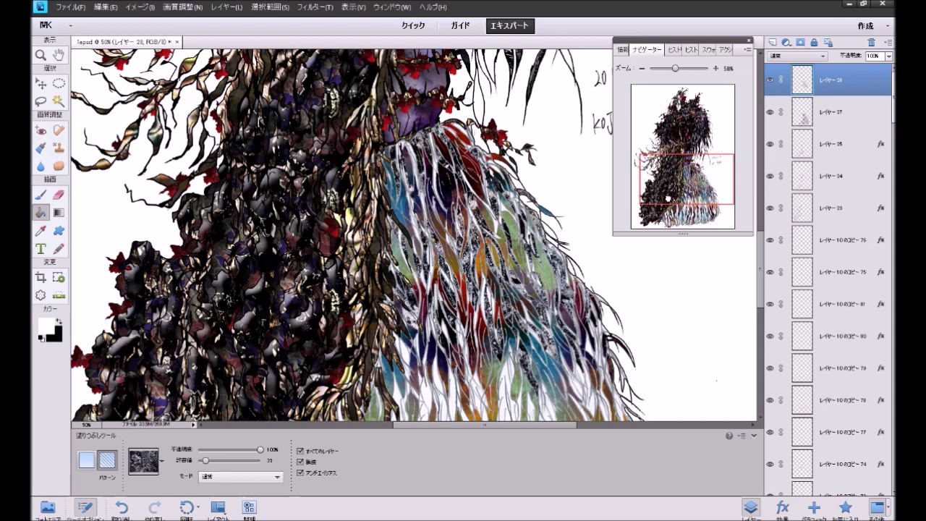
# Step: Fill the white strands along the lower half of the skirt's outer edge with the dark rock pattern
pyautogui.click(661, 180)
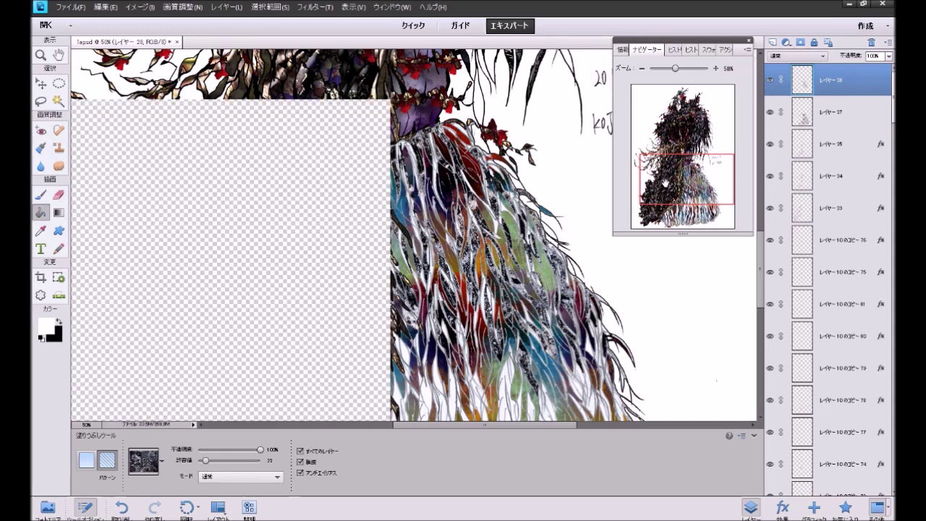
pyautogui.moveTo(665, 181); pyautogui.dragTo(672, 194)
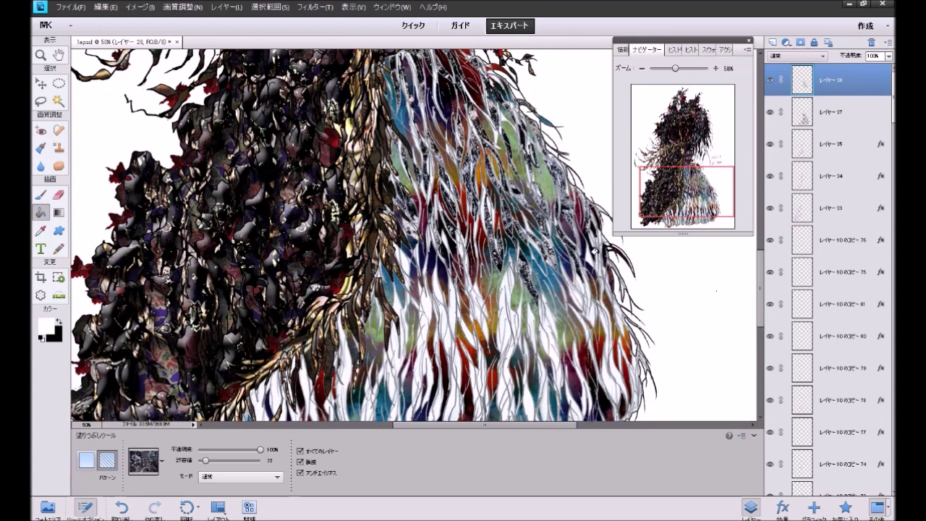
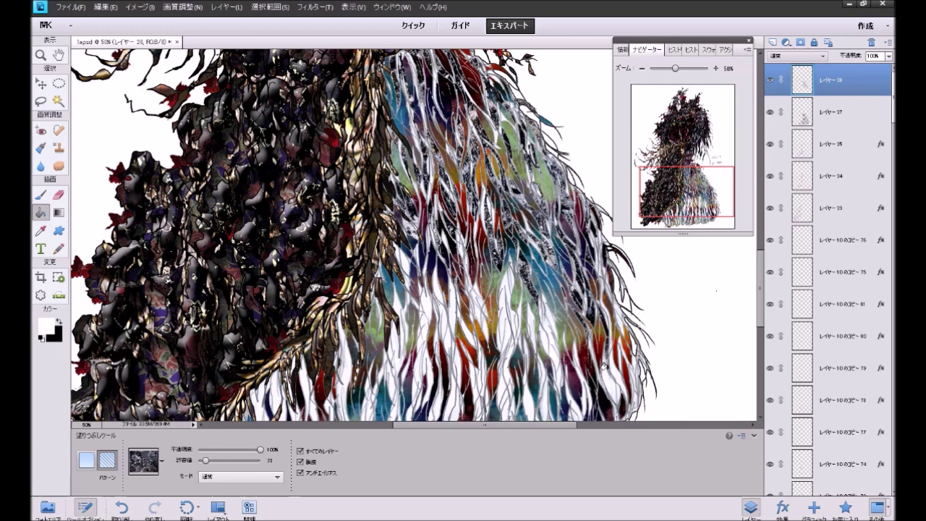
pyautogui.click(608, 373)
pyautogui.click(605, 310)
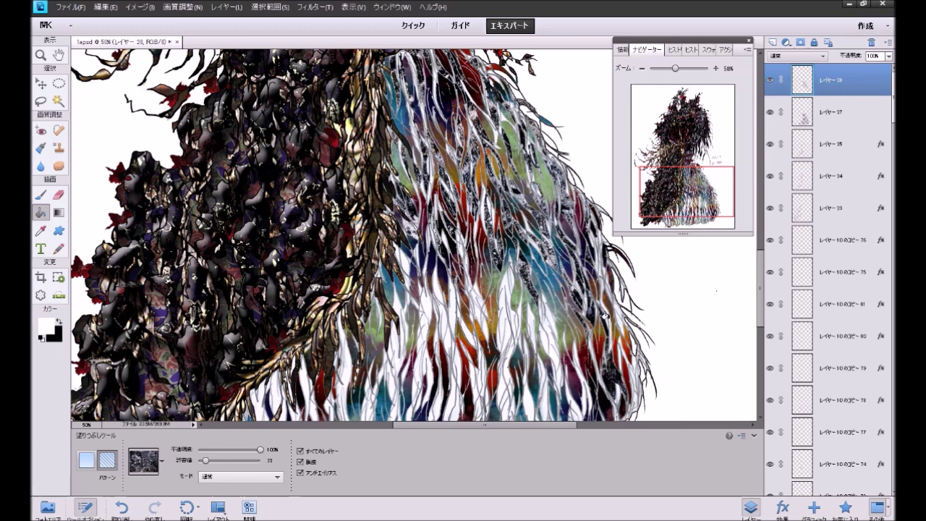
pyautogui.click(604, 308)
pyautogui.click(601, 299)
pyautogui.click(601, 269)
pyautogui.click(616, 318)
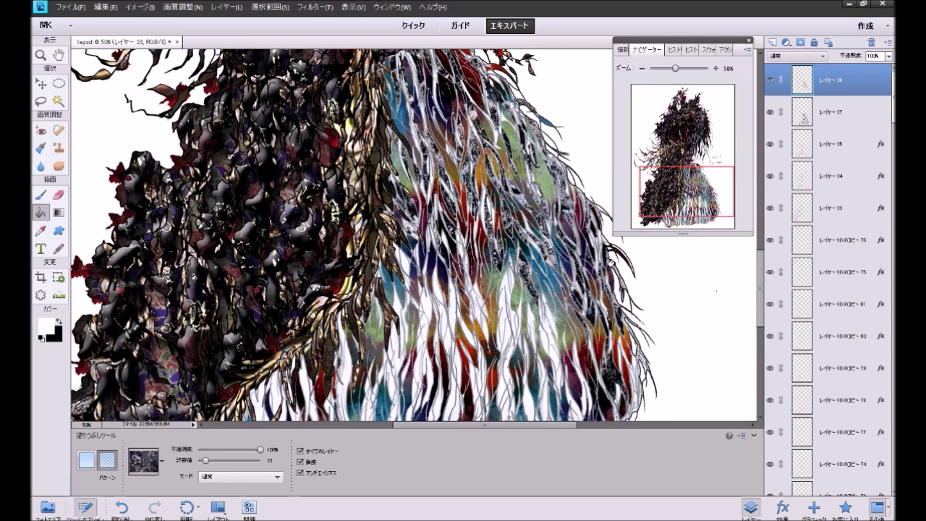
pyautogui.click(599, 251)
# Step: Fill the white strands among the green and orange areas of the lower-middle skirt with the rock pattern
pyautogui.click(532, 318)
pyautogui.click(544, 335)
pyautogui.click(549, 318)
pyautogui.click(542, 299)
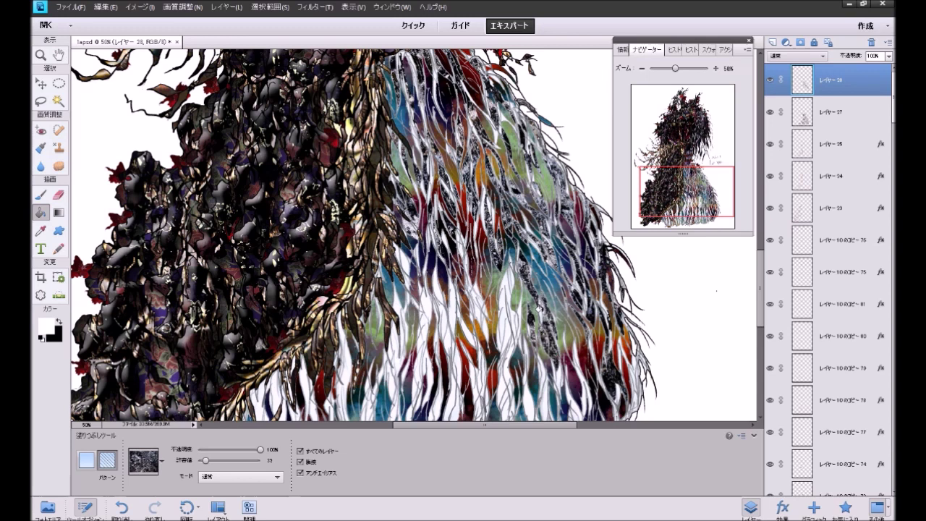
pyautogui.click(506, 326)
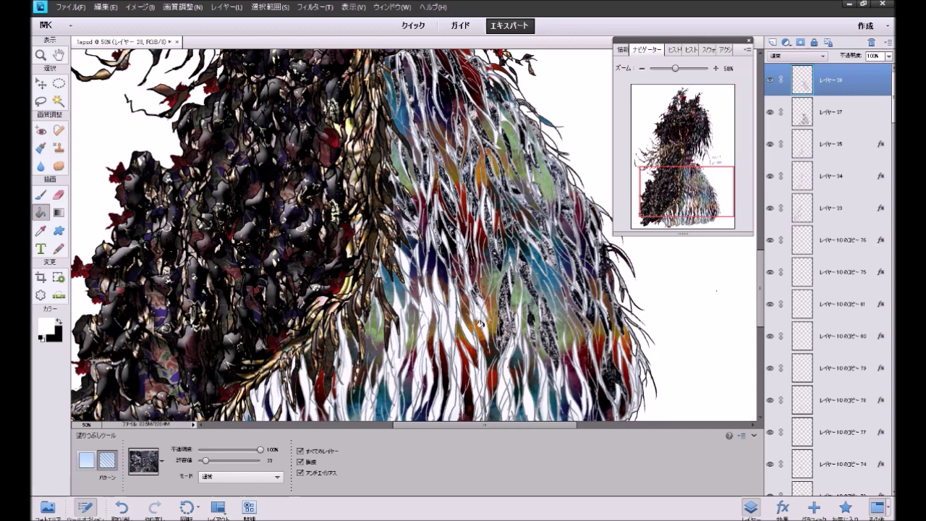
pyautogui.click(481, 303)
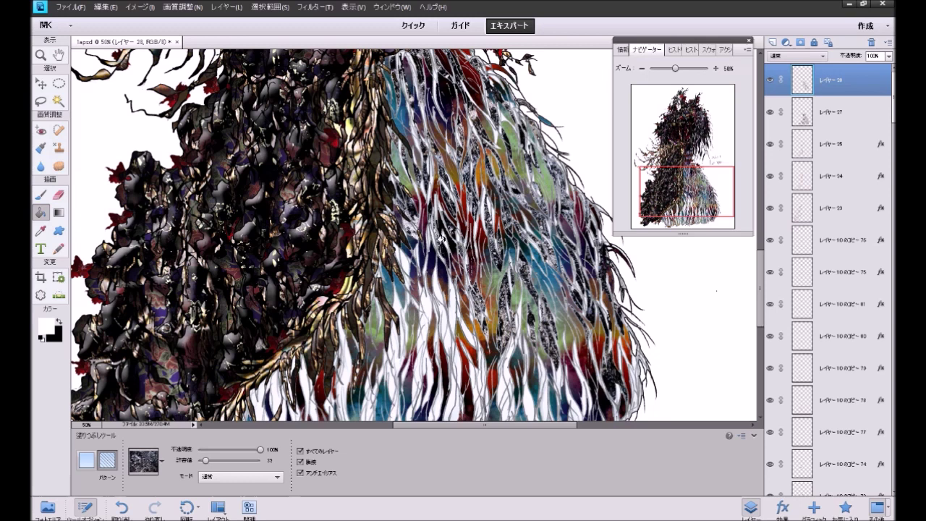
# Step: Fill the white strands below the dark blue area on the skirt's inner half with the rock pattern
pyautogui.click(431, 288)
pyautogui.click(436, 296)
pyautogui.click(450, 310)
pyautogui.click(452, 313)
pyautogui.click(463, 332)
pyautogui.click(446, 340)
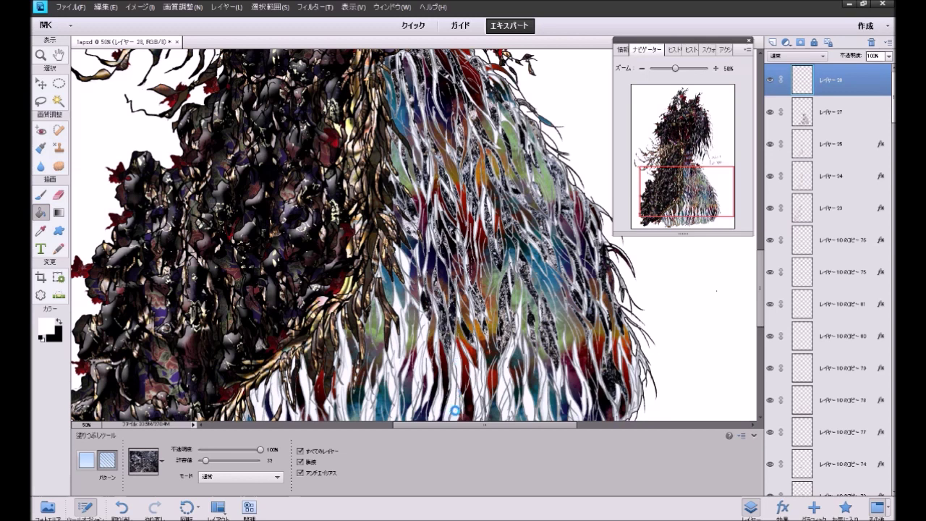
# Step: Fill the white strands above the centre of the skirt's hem with the dark grey rock pattern
pyautogui.click(460, 375)
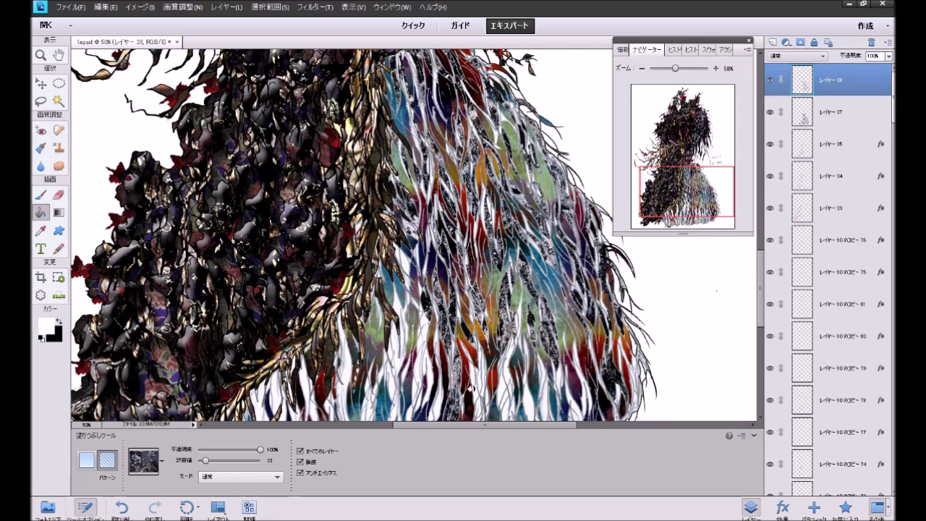
pyautogui.click(475, 377)
pyautogui.click(482, 369)
pyautogui.click(485, 375)
pyautogui.click(503, 373)
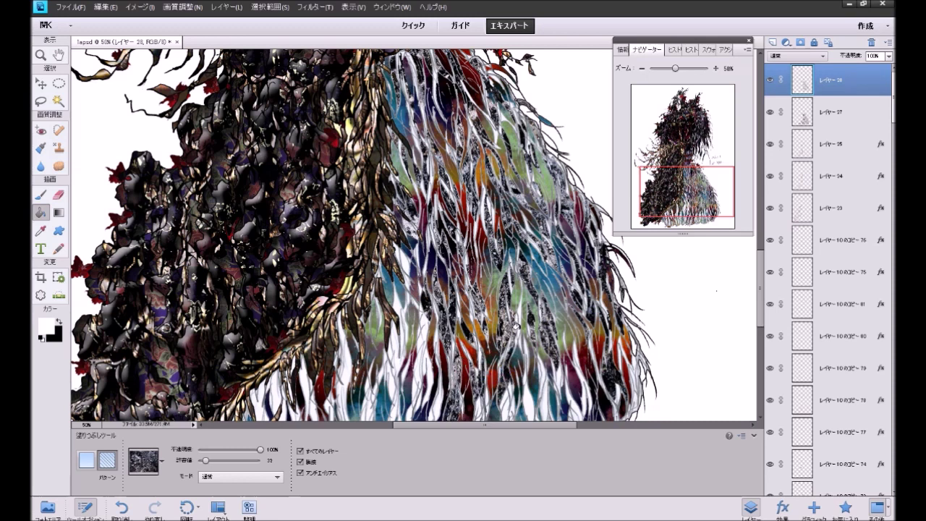
pyautogui.click(516, 308)
pyautogui.click(526, 396)
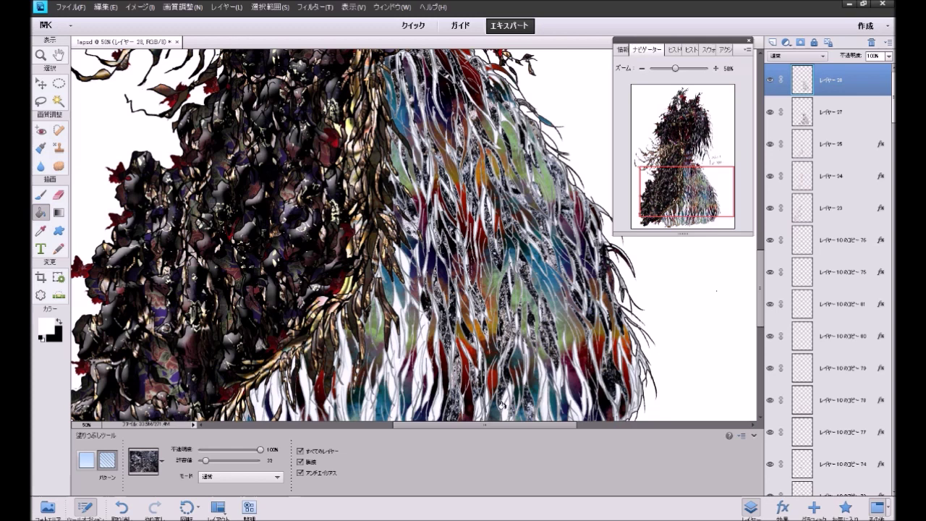
pyautogui.click(543, 381)
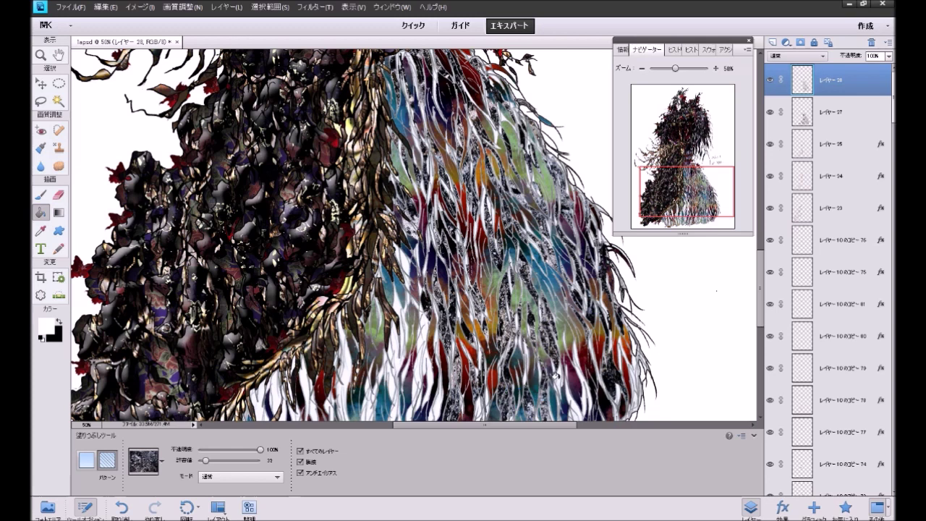
# Step: Fill the remaining white strands near the outer corner of the skirt's hem with the rock pattern
pyautogui.click(581, 400)
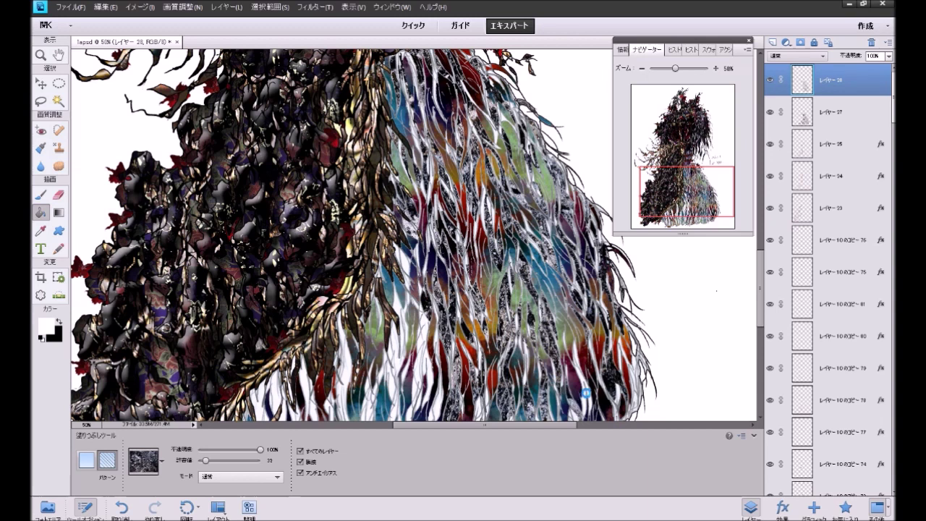
pyautogui.click(584, 345)
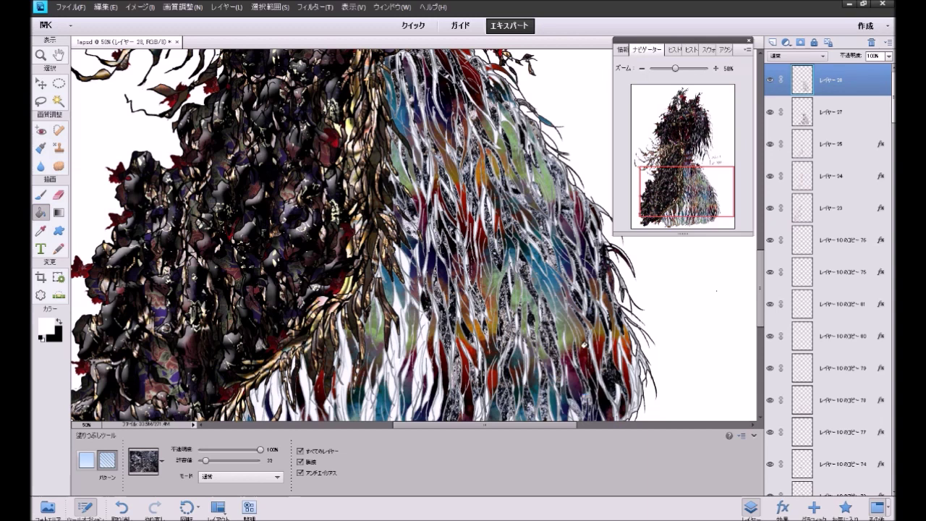
pyautogui.click(588, 344)
pyautogui.click(601, 369)
pyautogui.click(628, 370)
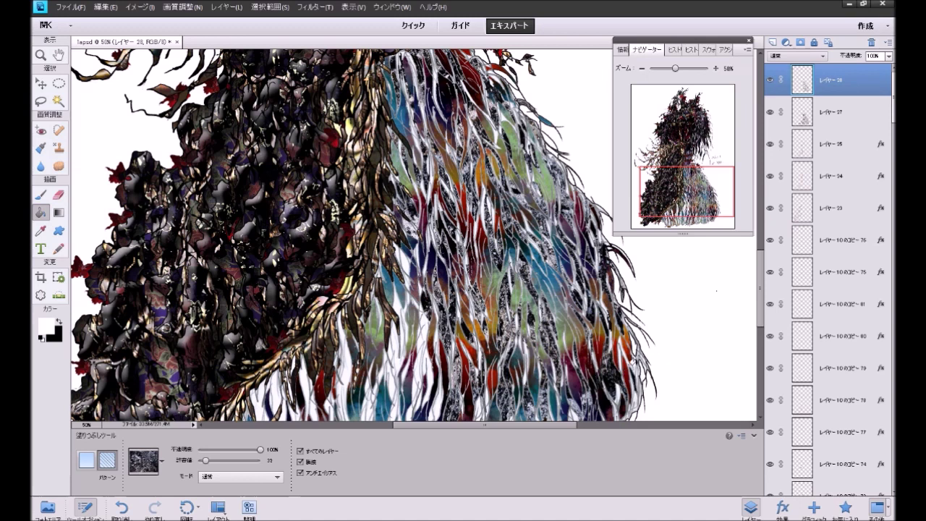
pyautogui.click(638, 348)
# Step: Fill the white strands on the skirt's lower inner side beside the braid with the dark rock pattern
pyautogui.click(419, 361)
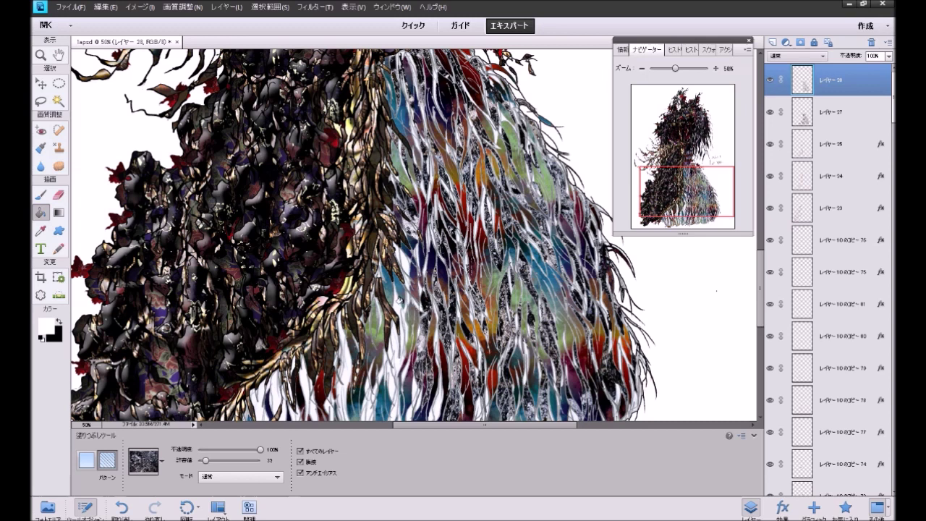
pyautogui.click(392, 329)
pyautogui.click(388, 375)
pyautogui.click(388, 388)
pyautogui.click(391, 411)
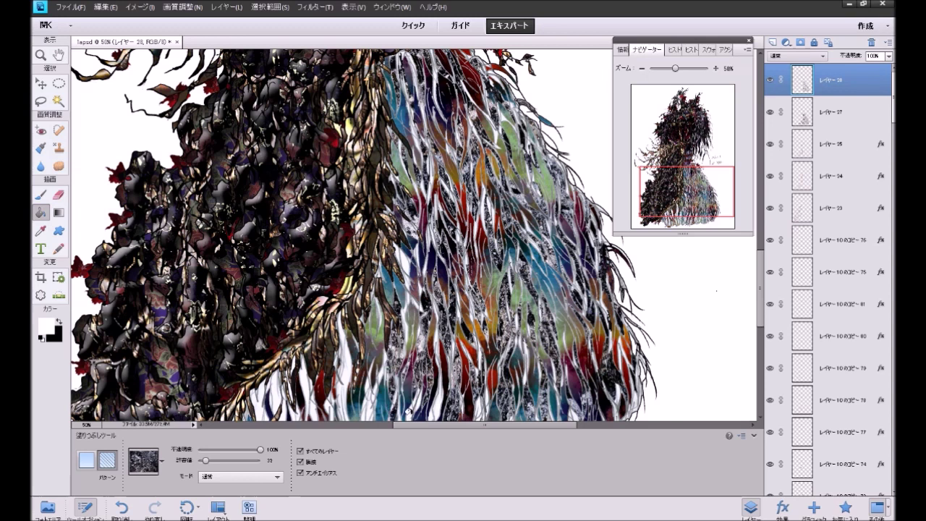
pyautogui.click(431, 321)
pyautogui.click(403, 279)
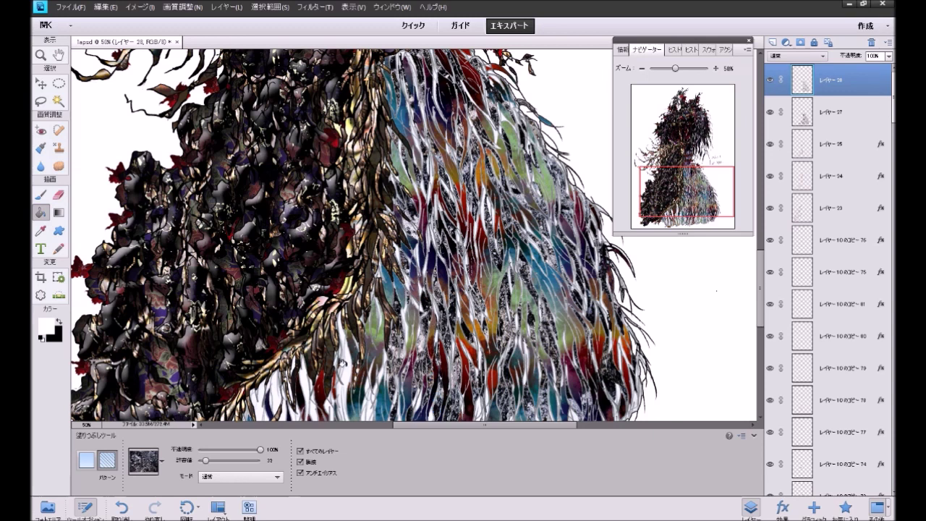
# Step: Fill the white strands along the centre of the skirt's hem with the dark rock pattern
pyautogui.click(343, 363)
pyautogui.moveTo(671, 202); pyautogui.dragTo(673, 219)
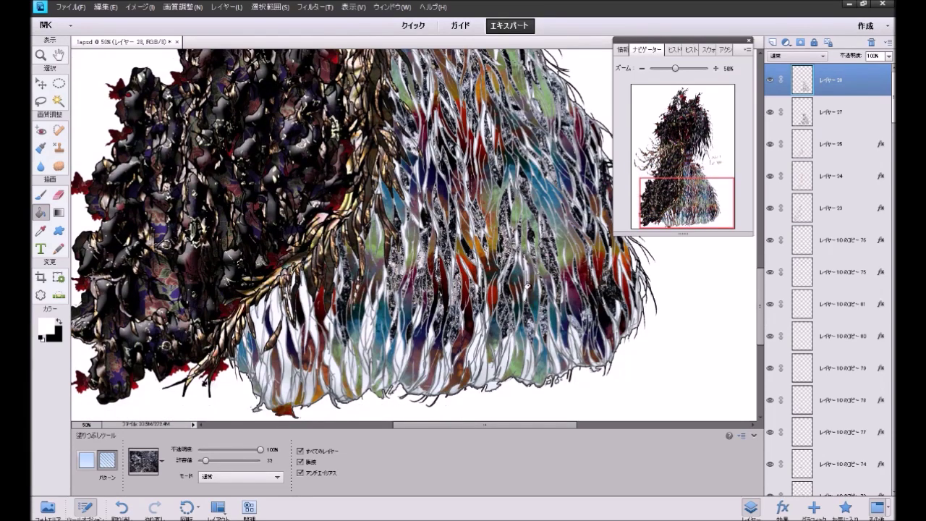
pyautogui.click(473, 348)
pyautogui.click(488, 368)
pyautogui.click(504, 371)
pyautogui.click(491, 381)
pyautogui.click(527, 367)
pyautogui.click(527, 372)
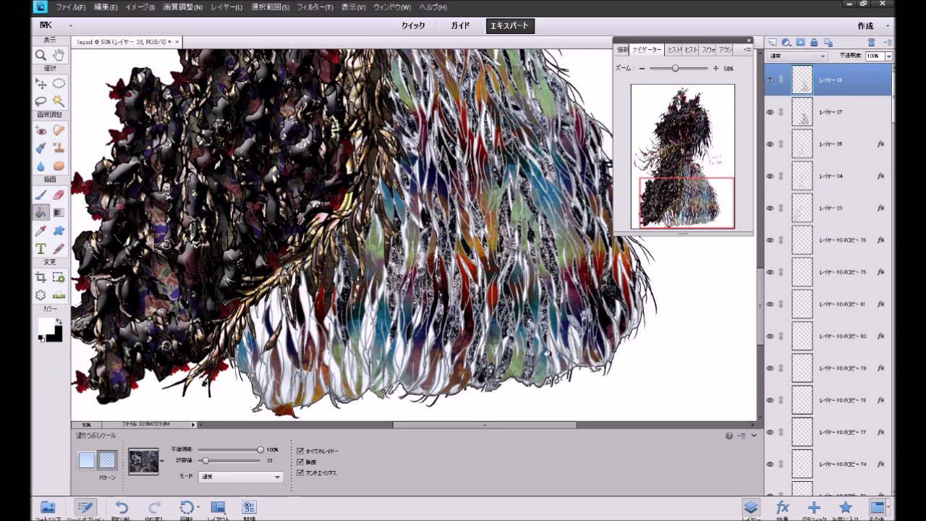
# Step: Fill the white strands from the hem's outer half up to the skirt's outer edge with the rock pattern
pyautogui.click(560, 348)
pyautogui.click(574, 340)
pyautogui.click(616, 321)
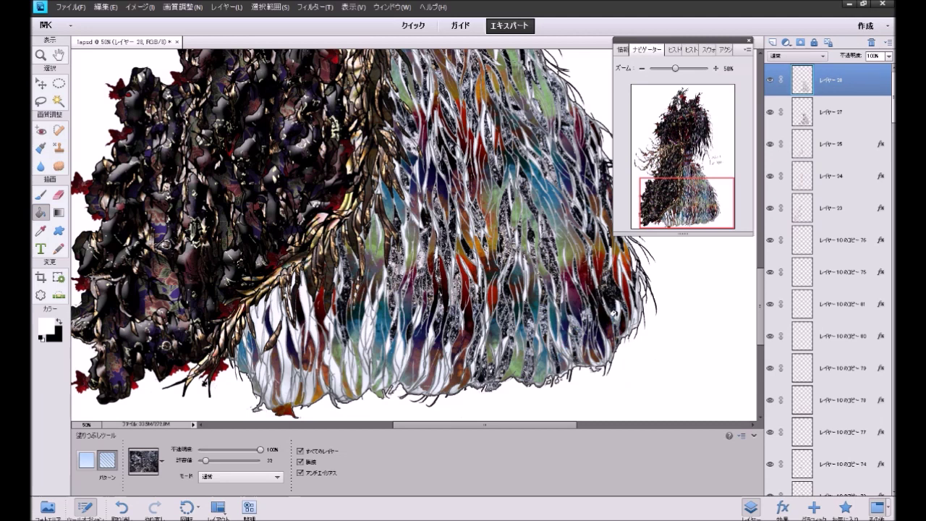
pyautogui.click(626, 309)
pyautogui.click(637, 304)
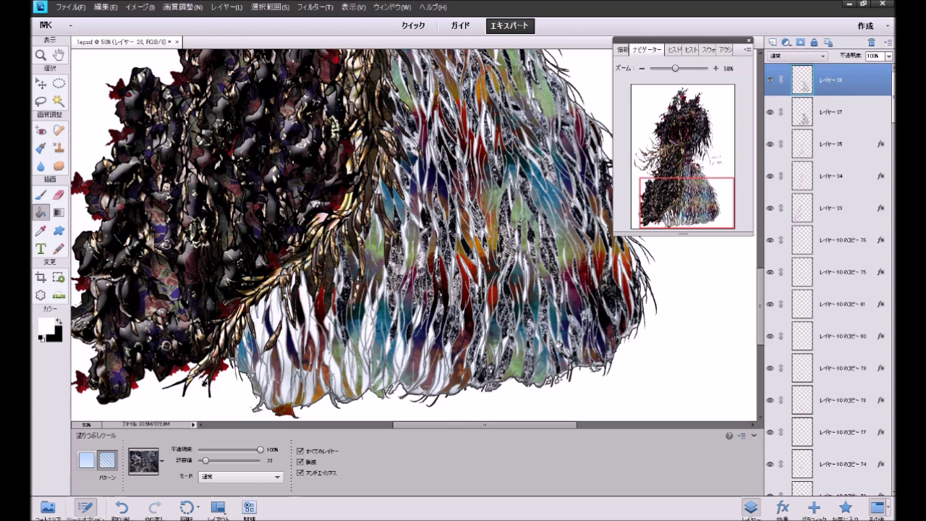
# Step: Fill the white strands around the dark blue area just inside the hem's centre with the rock pattern, undoing a misplaced fill
pyautogui.click(442, 371)
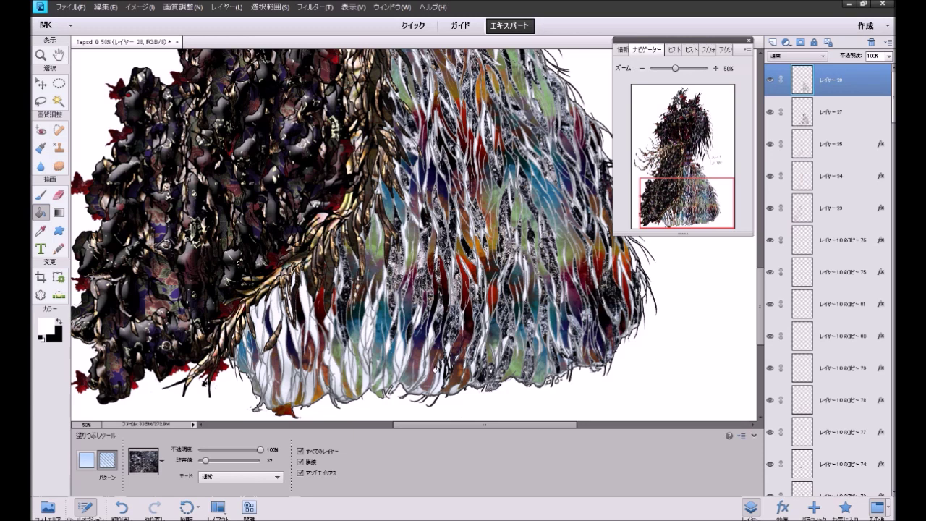
pyautogui.click(434, 383)
pyautogui.click(423, 338)
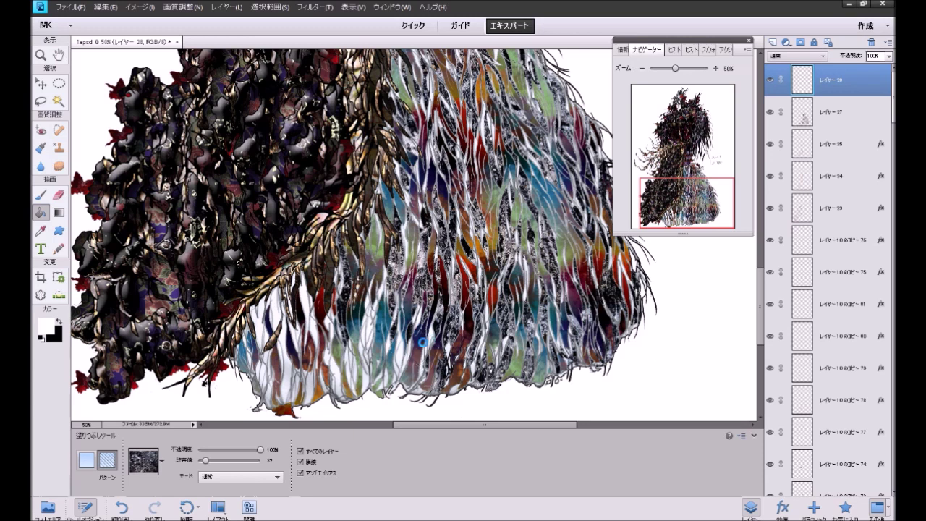
pyautogui.click(393, 365)
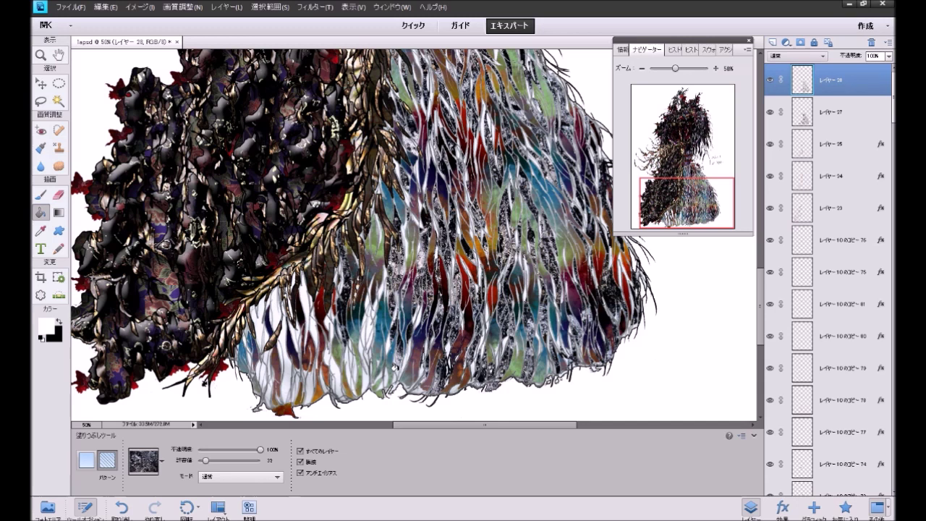
pyautogui.click(405, 361)
pyautogui.hotkey('ctrl', 'z')
# Step: Fill the white strands around the teal and green areas on the hem's inner half with the rock pattern, undoing misplaced fills
pyautogui.click(378, 370)
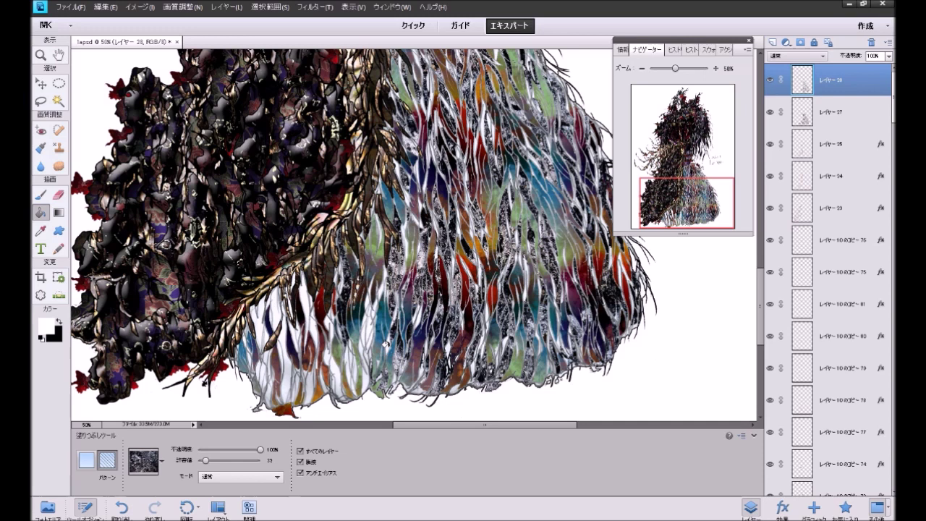
pyautogui.hotkey('ctrl', 'z')
pyautogui.click(360, 332)
pyautogui.hotkey('ctrl', 'z')
pyautogui.click(366, 319)
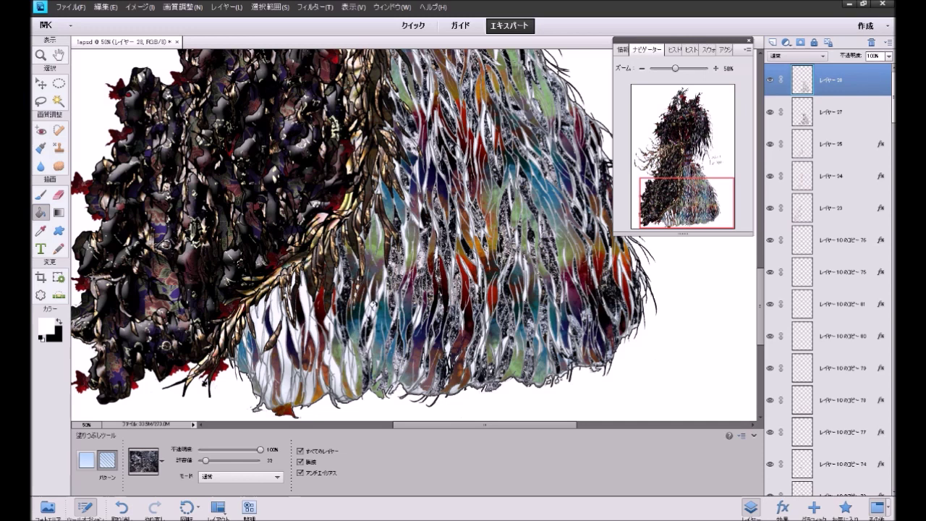
pyautogui.hotkey('ctrl', 'z')
pyautogui.click(372, 309)
pyautogui.hotkey('ctrl', 'z')
pyautogui.click(364, 309)
# Step: Fill the white strands between the red-brown and orange areas below the braid with the rock pattern
pyautogui.click(349, 364)
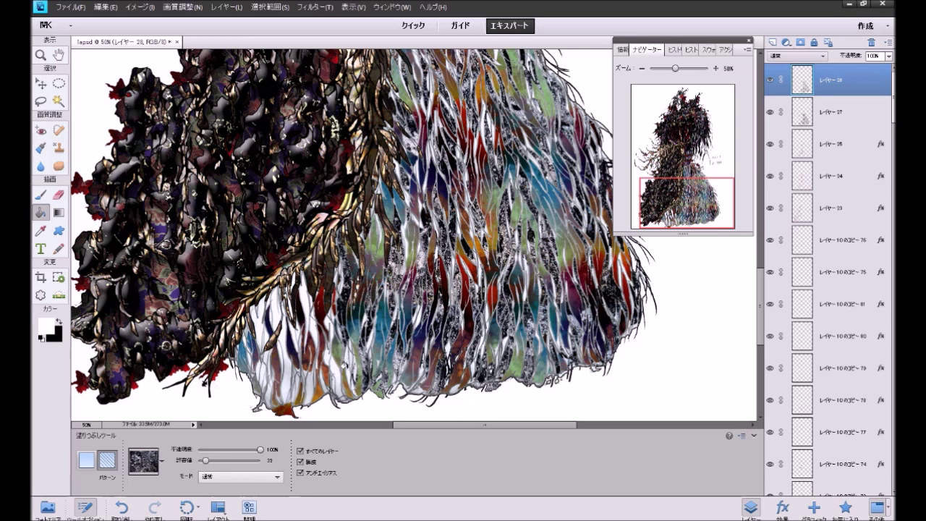
pyautogui.click(346, 364)
pyautogui.click(326, 321)
pyautogui.click(326, 319)
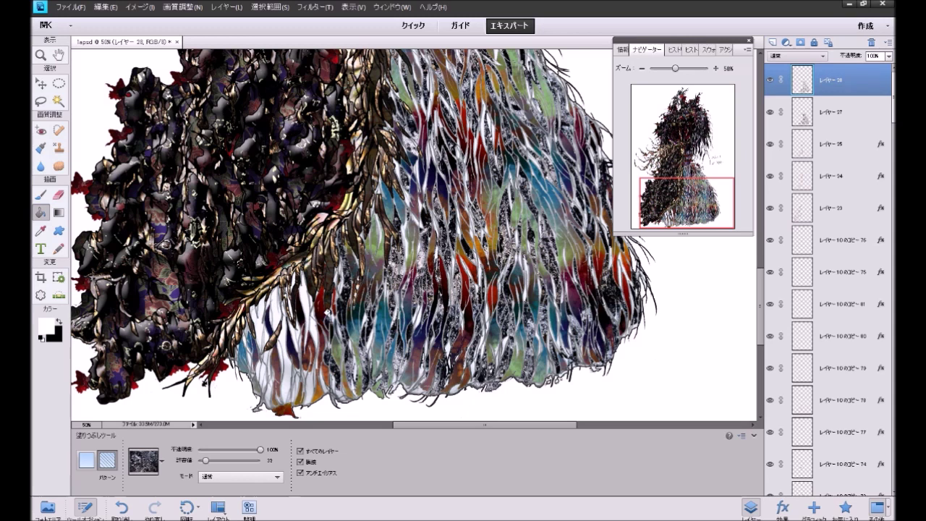
pyautogui.click(307, 388)
pyautogui.click(295, 330)
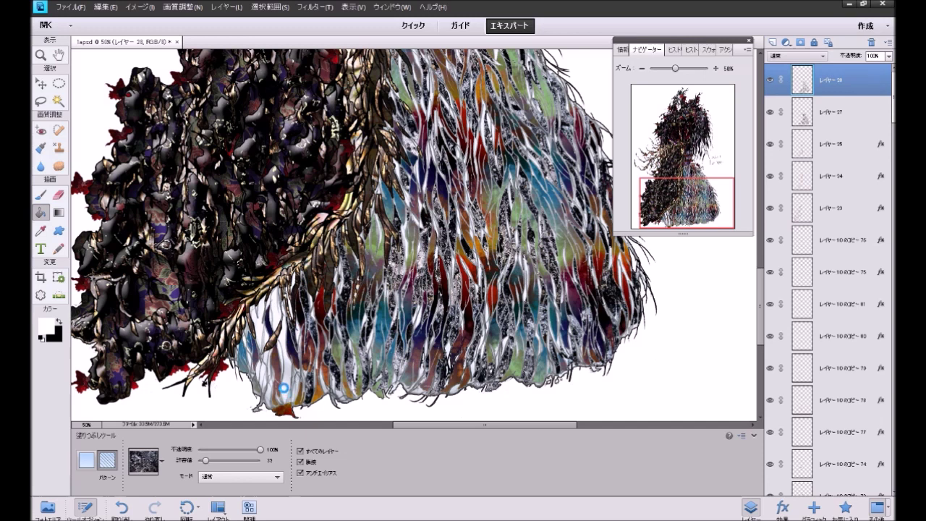
pyautogui.click(282, 363)
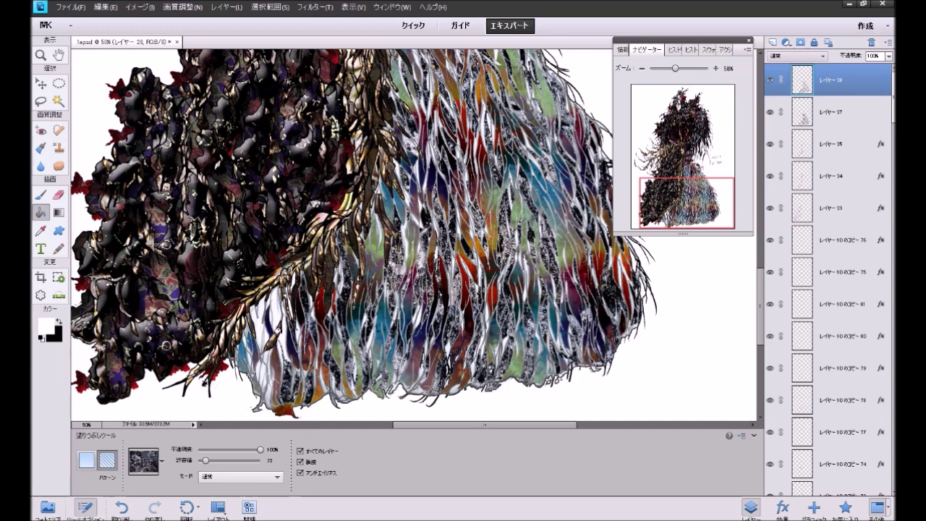
# Step: Fill the last white strands at the skirt's inner hem corner, beneath the braid's end, with the rock pattern
pyautogui.click(265, 357)
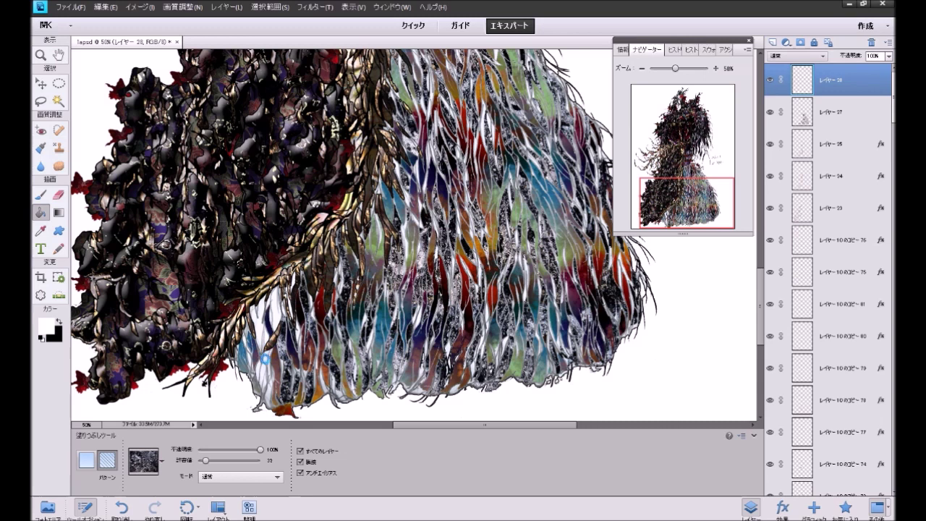
pyautogui.click(257, 367)
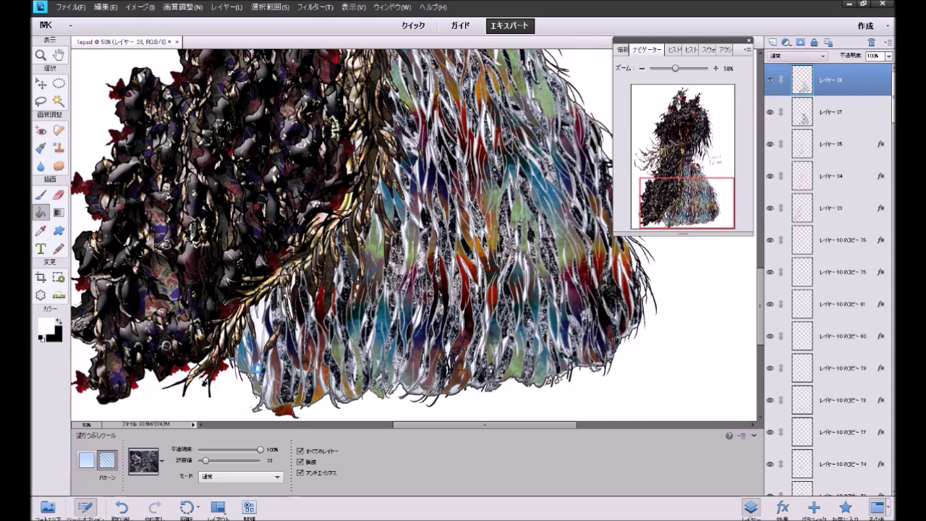
pyautogui.click(258, 326)
pyautogui.click(262, 335)
pyautogui.click(243, 362)
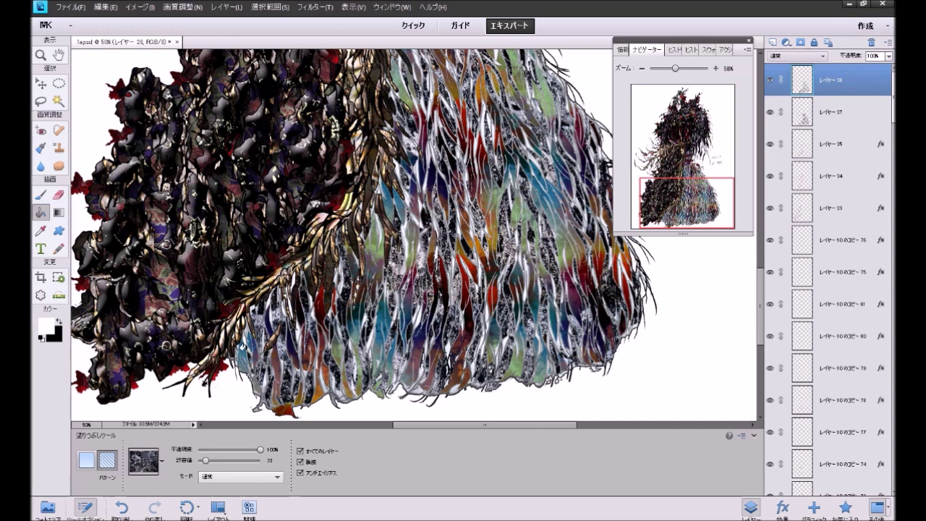
pyautogui.click(244, 325)
pyautogui.click(242, 341)
pyautogui.click(241, 355)
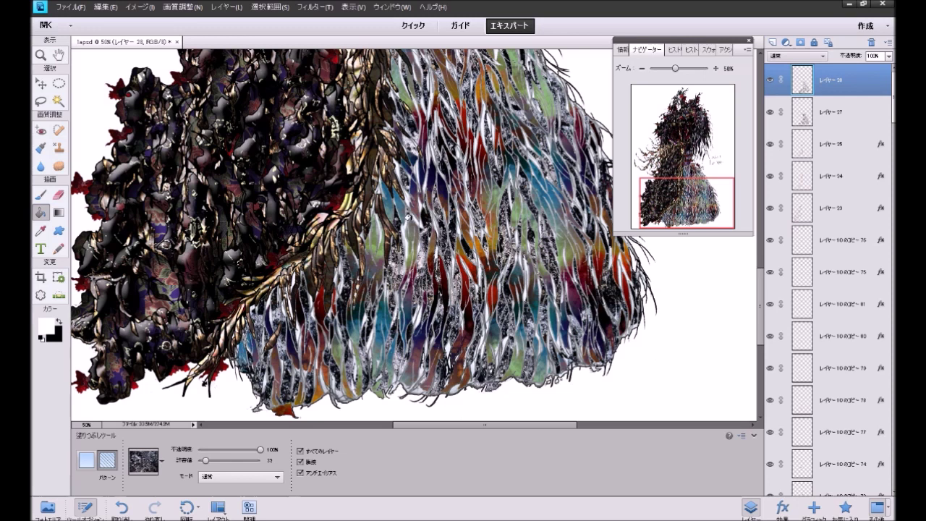
# Step: Fill the leftover white strands beside the braid along the skirt's inner edge with the rock pattern
pyautogui.click(415, 319)
pyautogui.moveTo(666, 201); pyautogui.dragTo(664, 178)
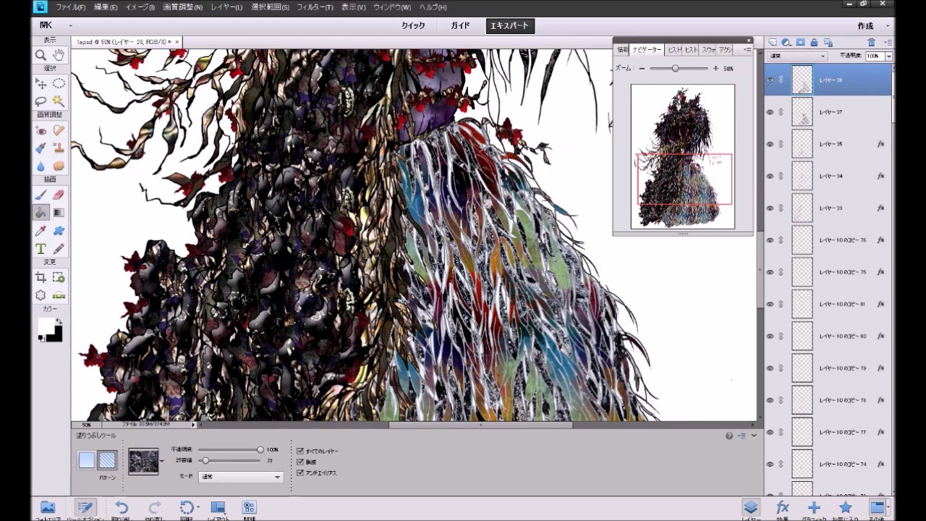
pyautogui.click(411, 337)
pyautogui.click(414, 398)
pyautogui.click(389, 387)
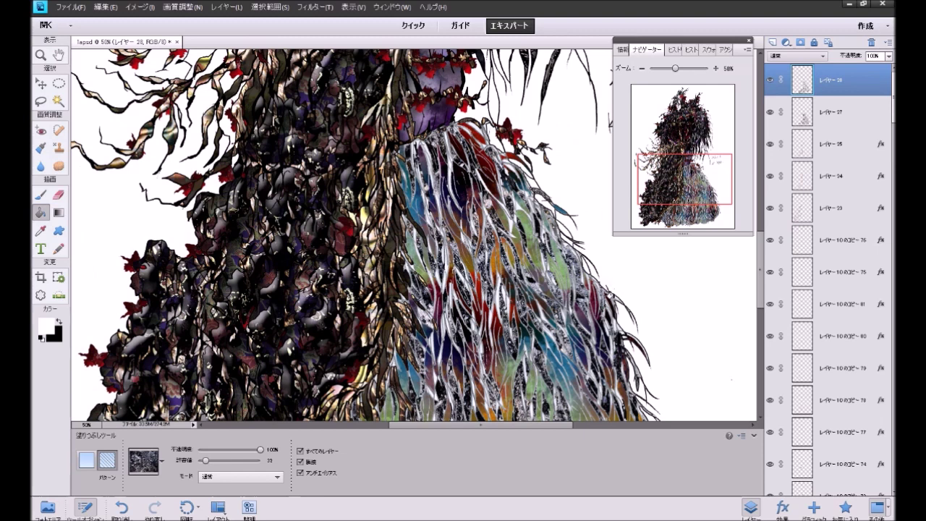
# Step: Apply the メタリック favourite effect to レイヤー 28 and give its layer style a black 3 px stroke at 100% opacity
pyautogui.click(641, 68)
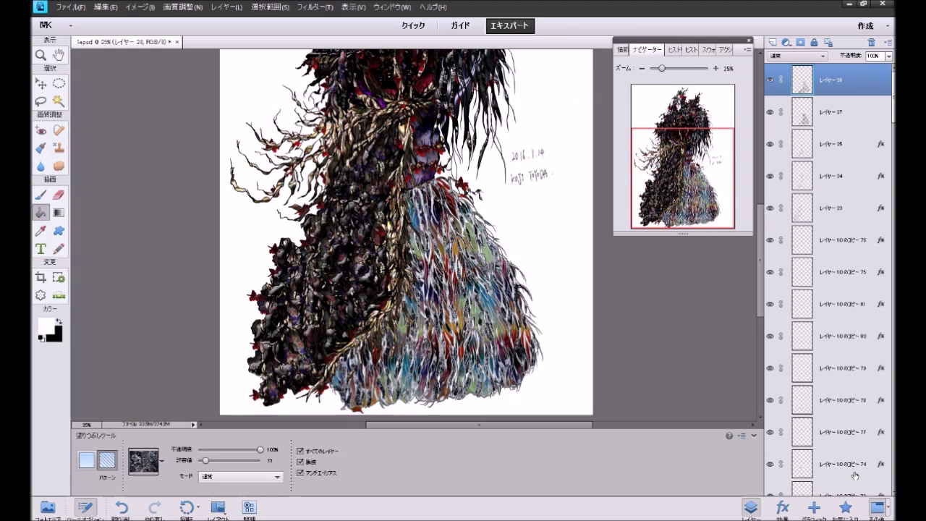
pyautogui.click(847, 509)
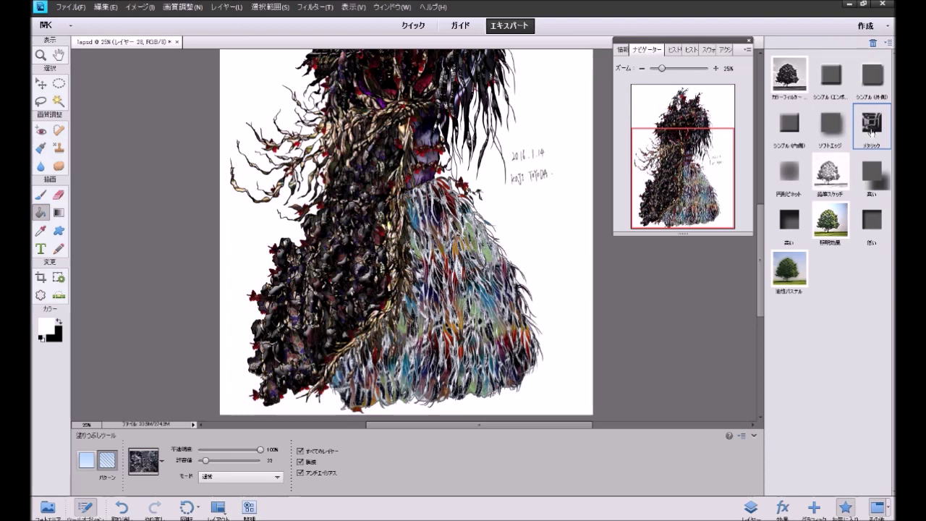
pyautogui.click(753, 507)
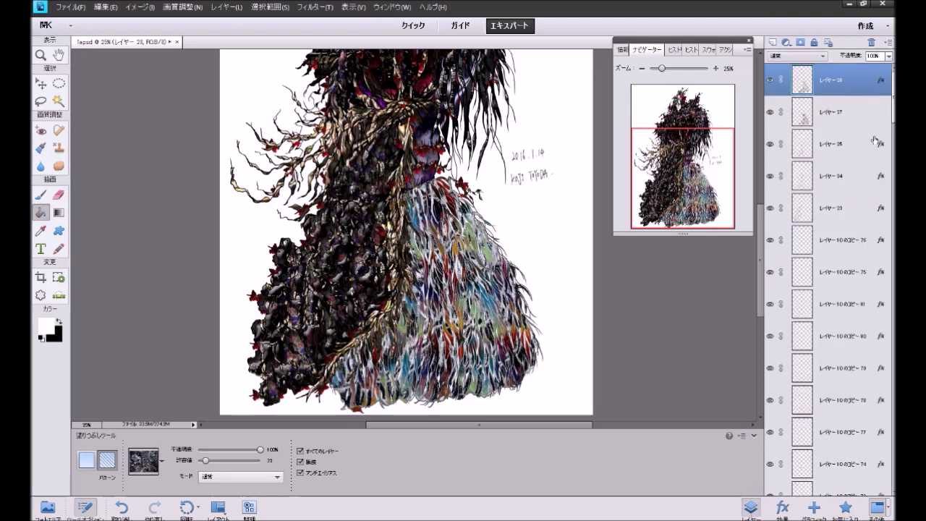
pyautogui.doubleClick(880, 82)
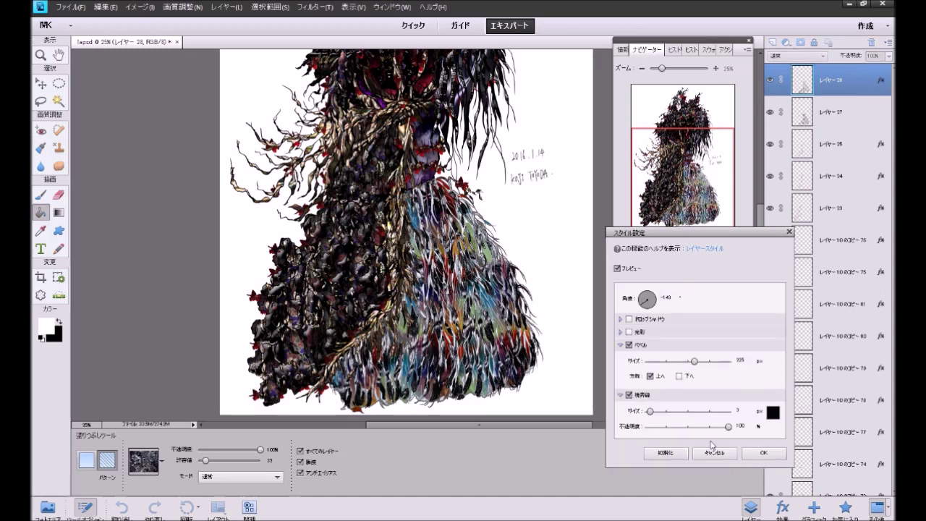
pyautogui.click(754, 458)
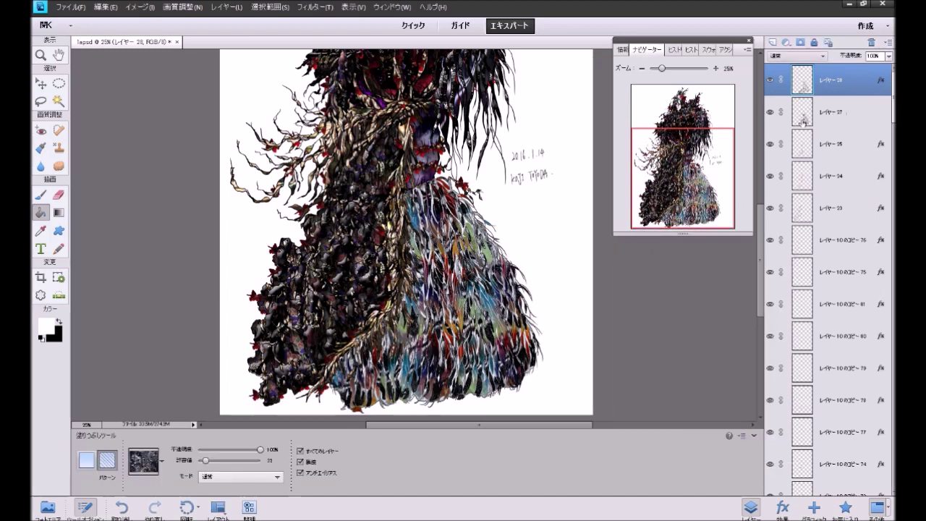
# Step: Add a black 3 px stroke at 100% opacity to レイヤー 27 through its layer style
pyautogui.click(843, 114)
pyautogui.click(241, 8)
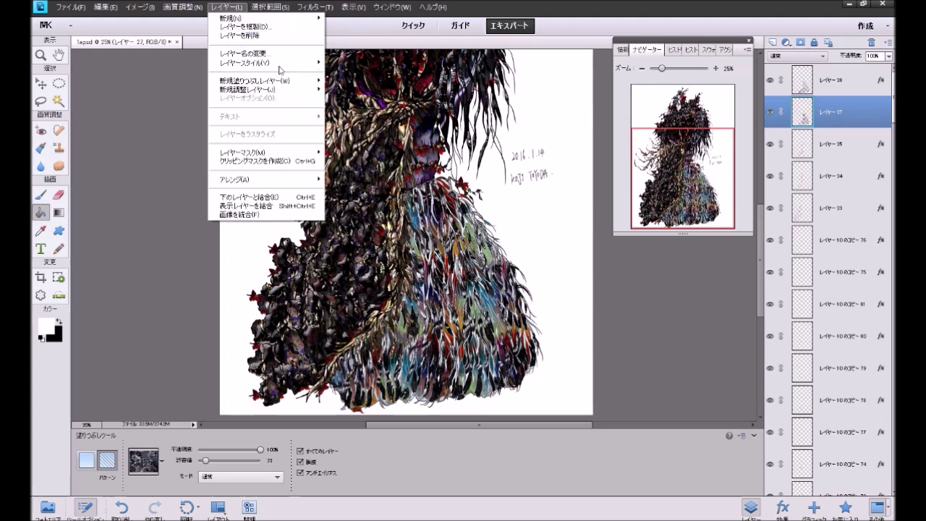
pyautogui.moveTo(299, 63)
pyautogui.click(354, 63)
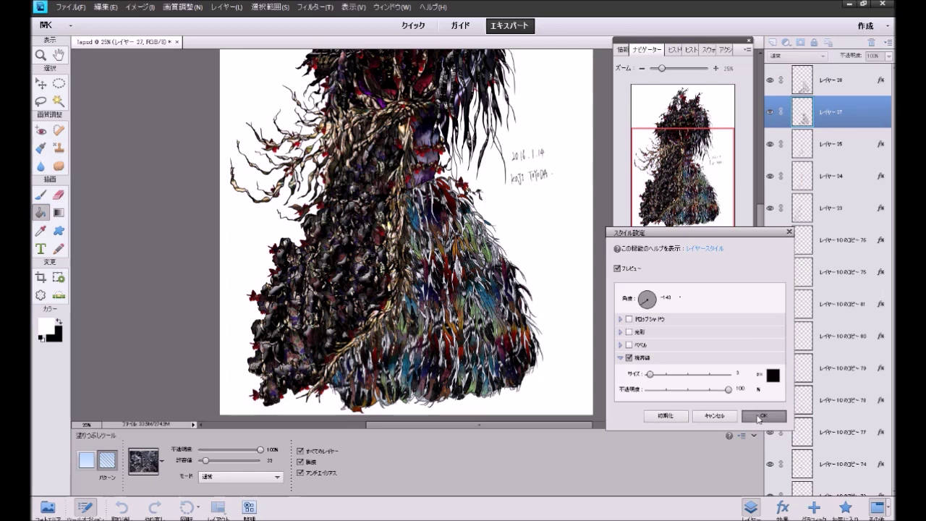
pyautogui.click(761, 416)
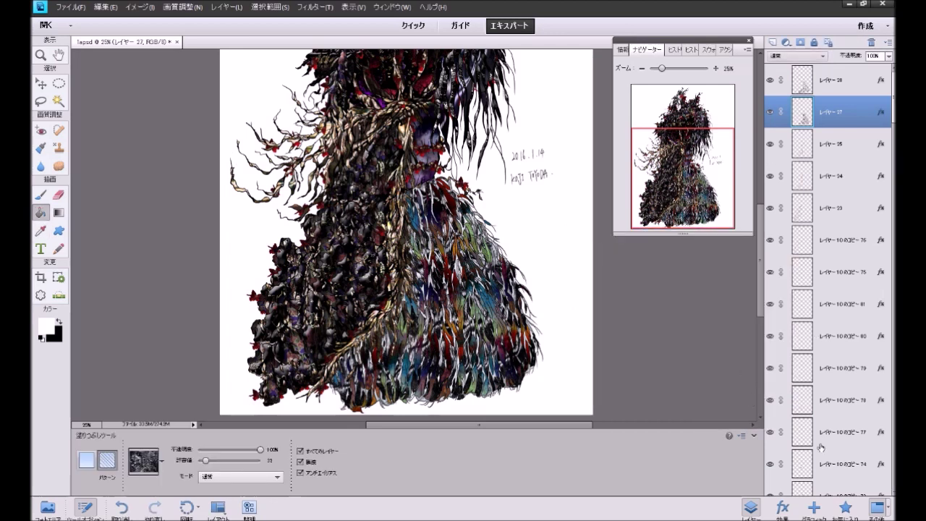
# Step: Apply the favourite effects 低い and 照明効果 to レイヤー 27
pyautogui.click(843, 507)
pyautogui.doubleClick(860, 225)
pyautogui.moveTo(669, 181)
pyautogui.mouseDown()
pyautogui.moveTo(674, 162)
pyautogui.moveTo(674, 186)
pyautogui.mouseUp()
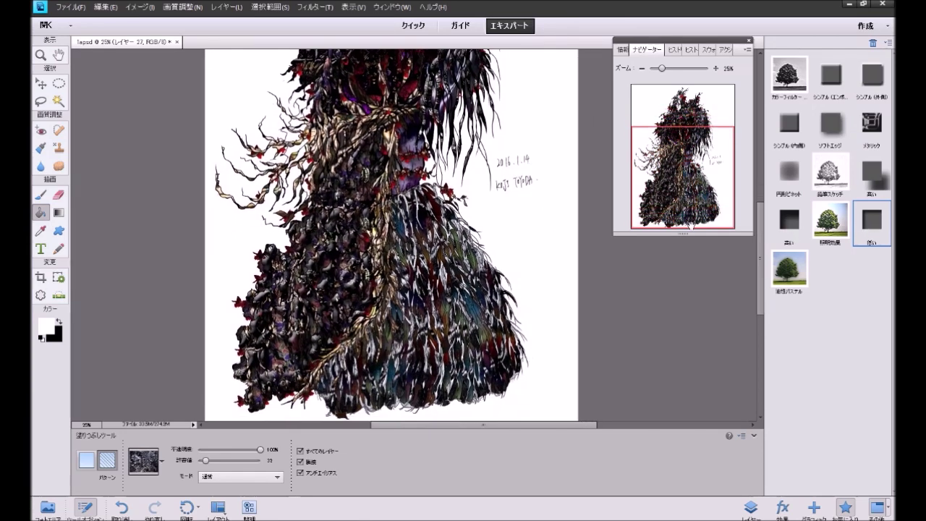
pyautogui.click(831, 218)
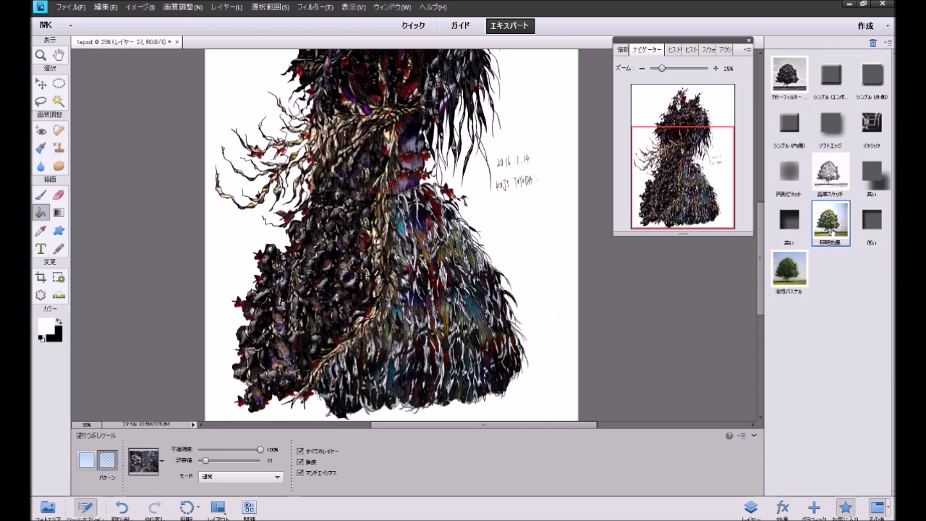
# Step: On the black silhouette layer just above the background, paint solid black behind the skirt with a large brush at 100% opacity
pyautogui.click(751, 508)
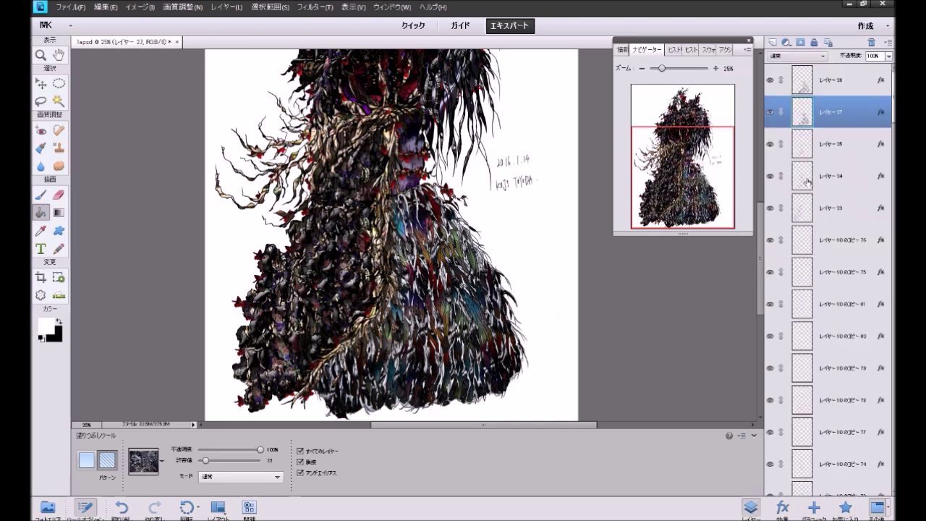
pyautogui.moveTo(667, 192)
pyautogui.mouseDown()
pyautogui.moveTo(667, 161)
pyautogui.moveTo(669, 192)
pyautogui.mouseUp()
pyautogui.moveTo(892, 113); pyautogui.dragTo(893, 493)
pyautogui.click(833, 453)
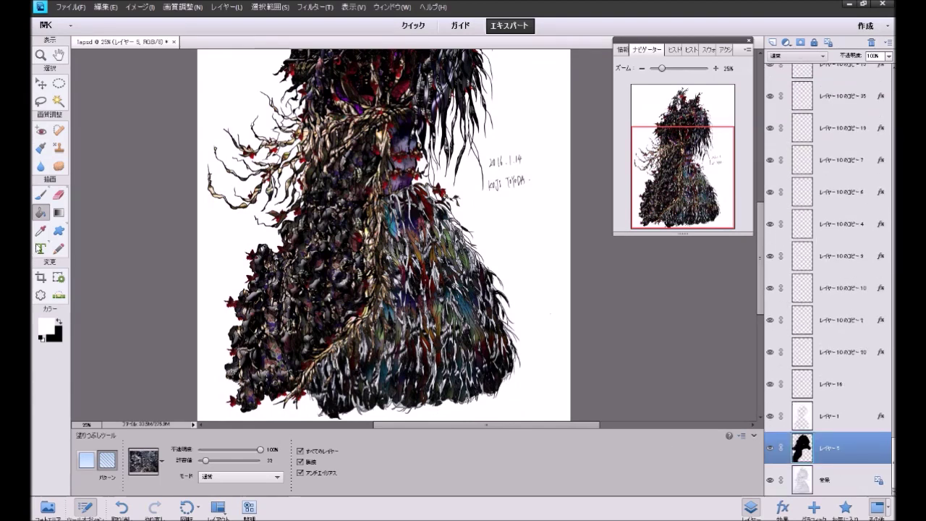
pyautogui.click(61, 324)
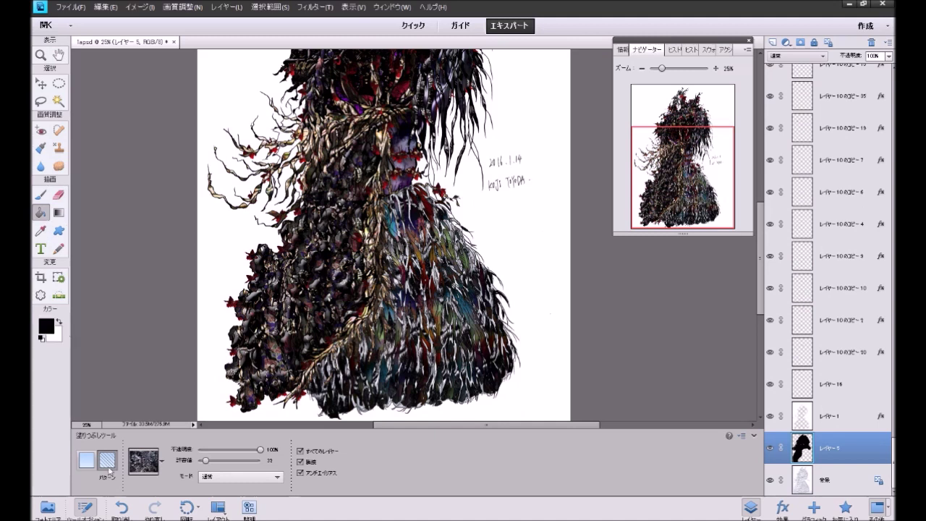
pyautogui.click(87, 462)
pyautogui.click(40, 196)
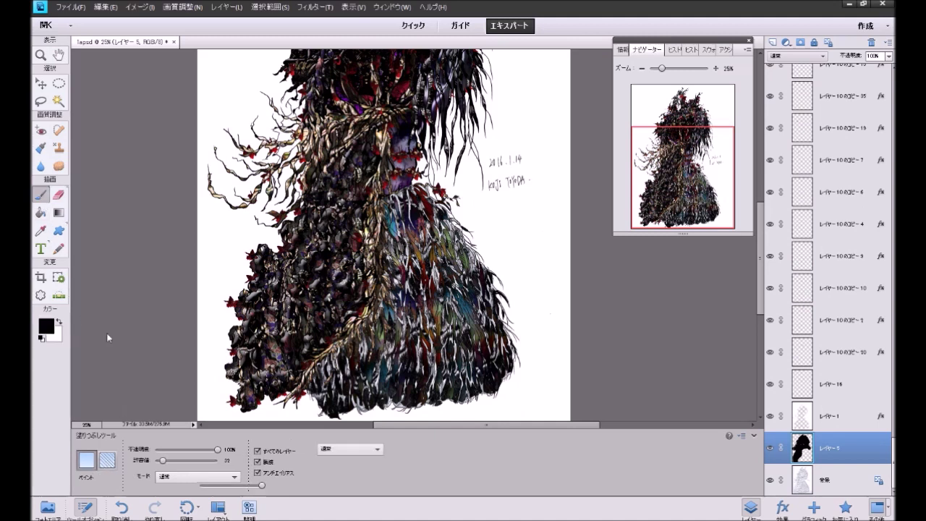
pyautogui.moveTo(252, 472); pyautogui.dragTo(249, 472)
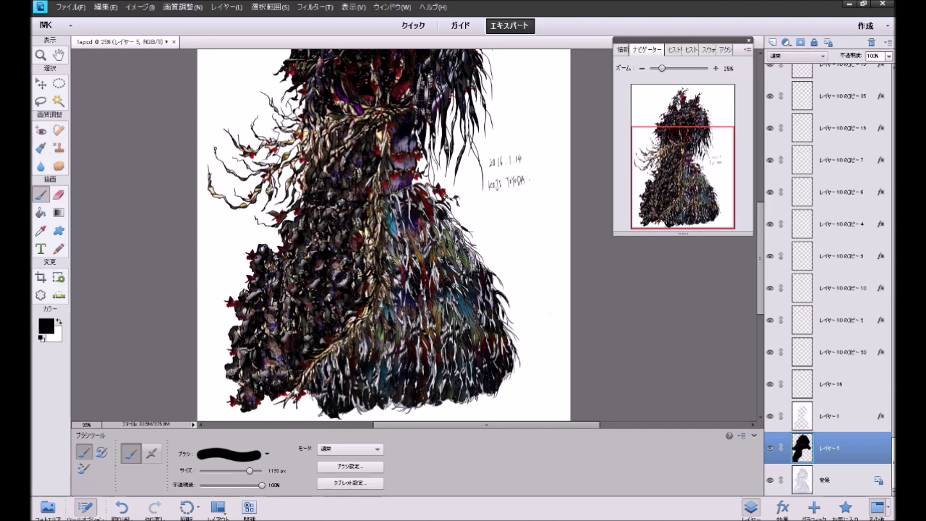
pyautogui.moveTo(434, 145); pyautogui.dragTo(408, 213)
pyautogui.moveTo(477, 284)
pyautogui.mouseDown()
pyautogui.moveTo(425, 346)
pyautogui.moveTo(506, 346)
pyautogui.moveTo(463, 394)
pyautogui.moveTo(406, 391)
pyautogui.mouseUp()
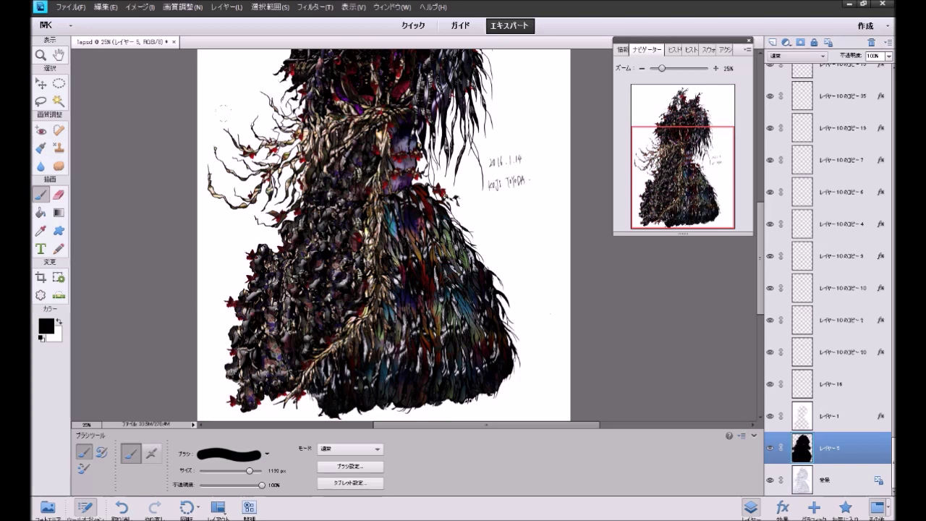
# Step: Compare the figure with and without the last black paint stroke on the silhouette layer by undoing and redoing it
pyautogui.hotkey('ctrl', 'z')
pyautogui.moveTo(664, 165); pyautogui.dragTo(659, 123)
pyautogui.hotkey('ctrl', 'y')
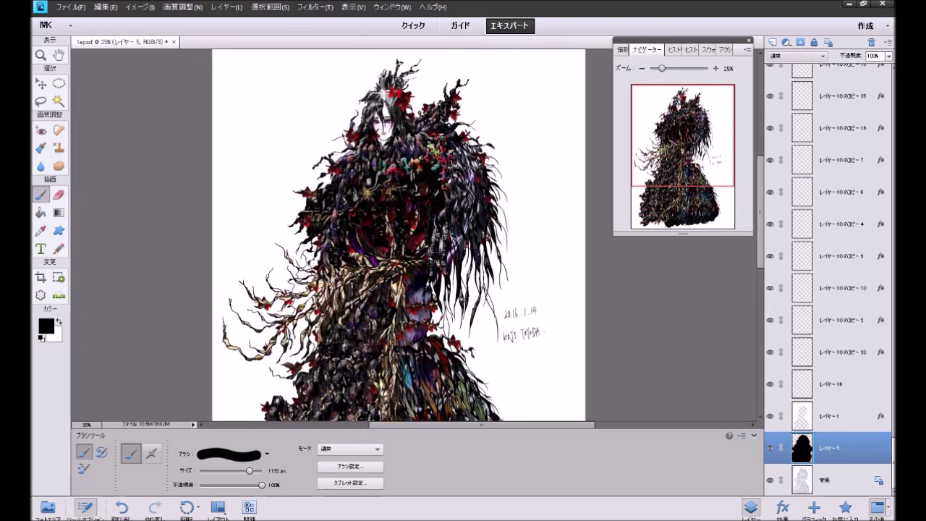
pyautogui.scroll(-5, 383, 235)
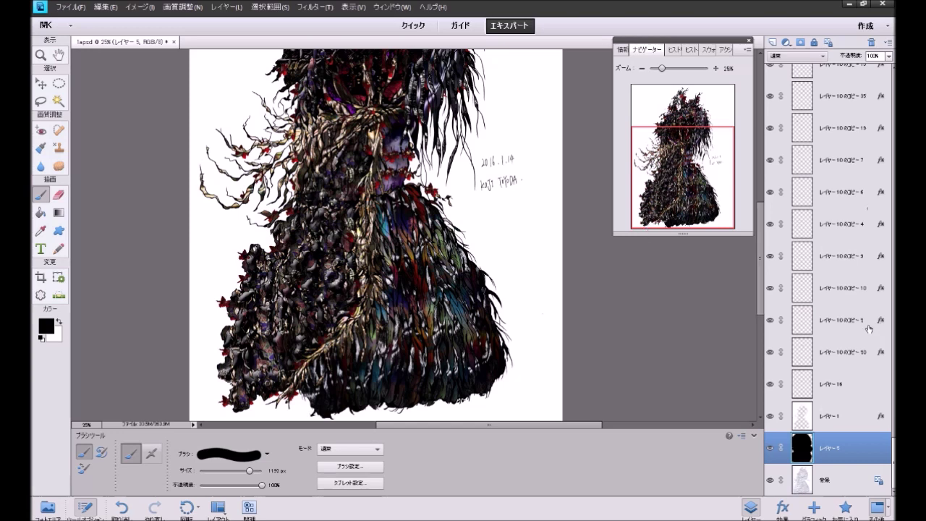
# Step: Duplicate the red flower at the skirt's upper right shoulder and place the copy just below it along the skirt's edge
pyautogui.click(42, 85)
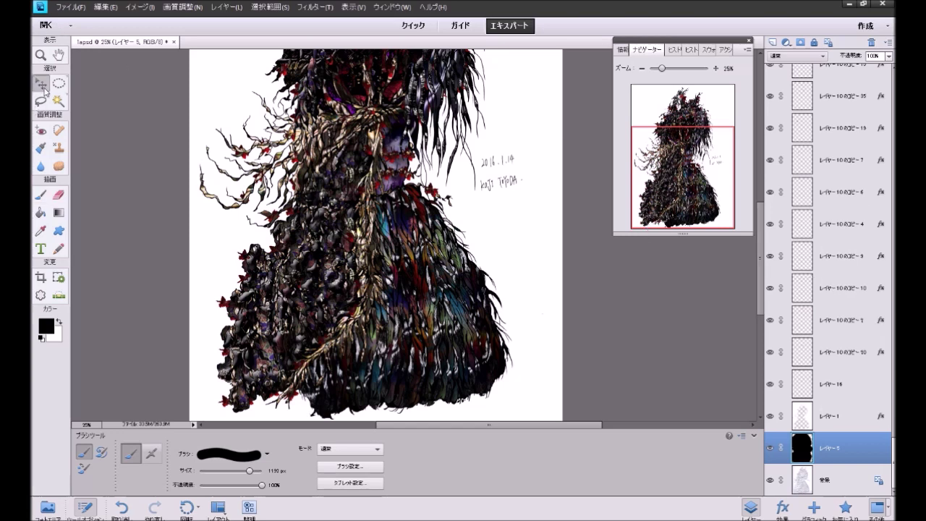
pyautogui.click(715, 67)
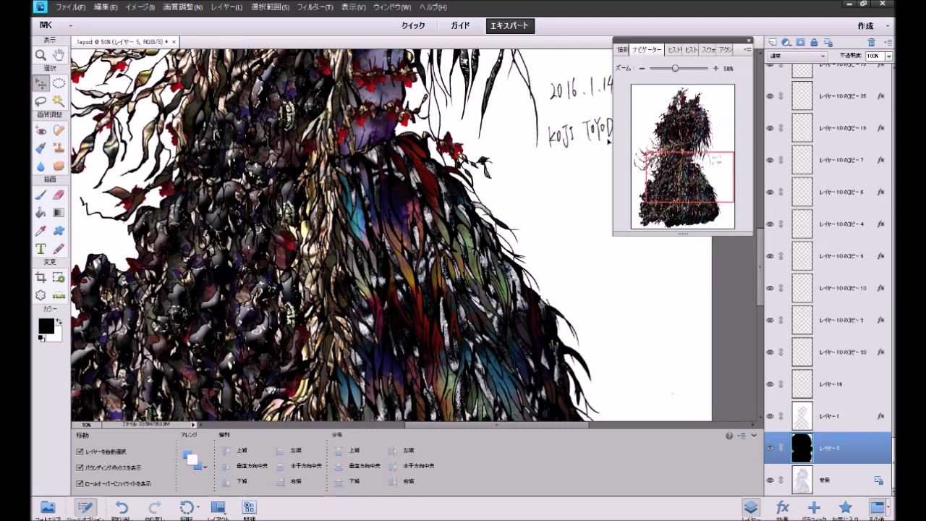
pyautogui.click(450, 148)
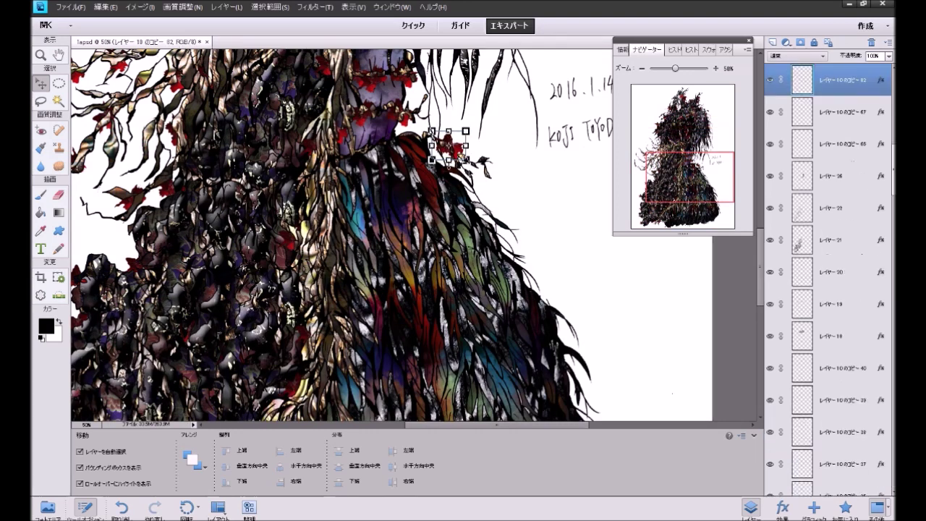
pyautogui.moveTo(450, 148); pyautogui.dragTo(481, 211)
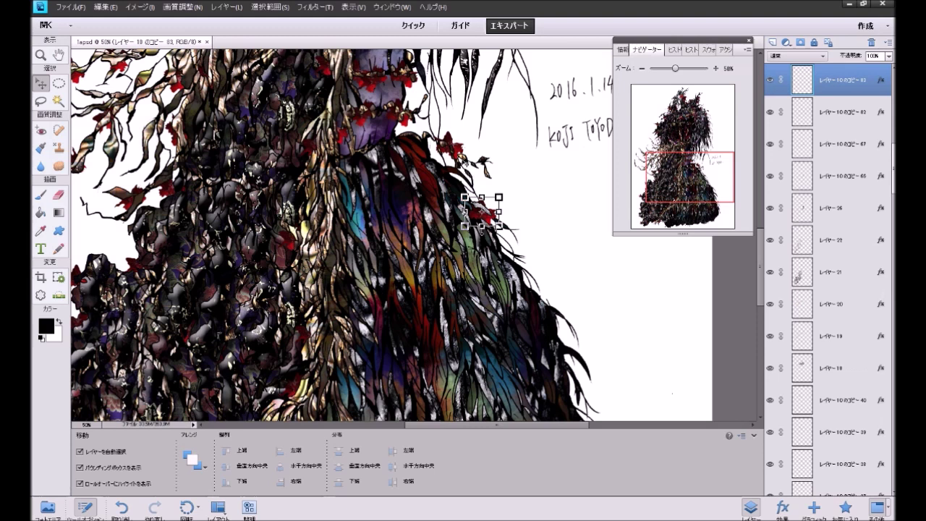
# Step: Place another copy of the shoulder's red flower further down the skirt's right edge and rotate it to follow the outline
pyautogui.click(457, 150)
pyautogui.moveTo(460, 155); pyautogui.dragTo(510, 259)
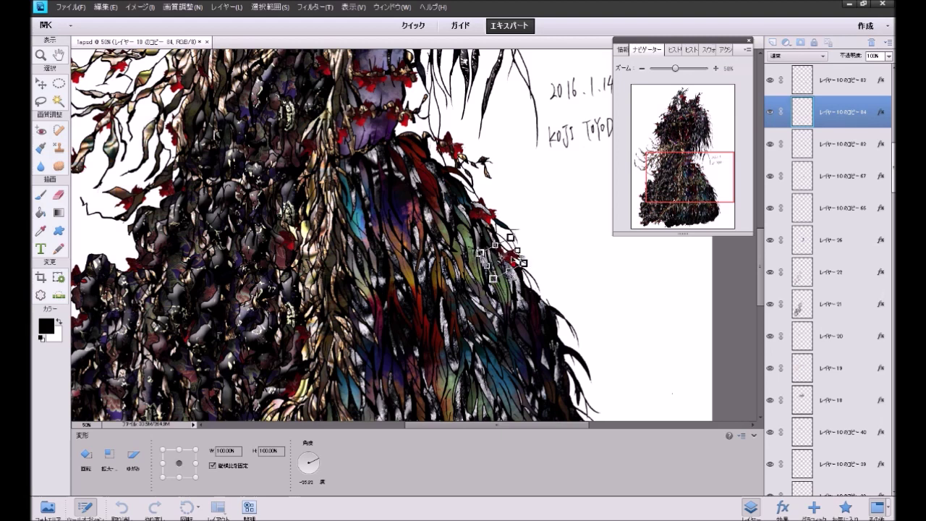
pyautogui.press('Return')
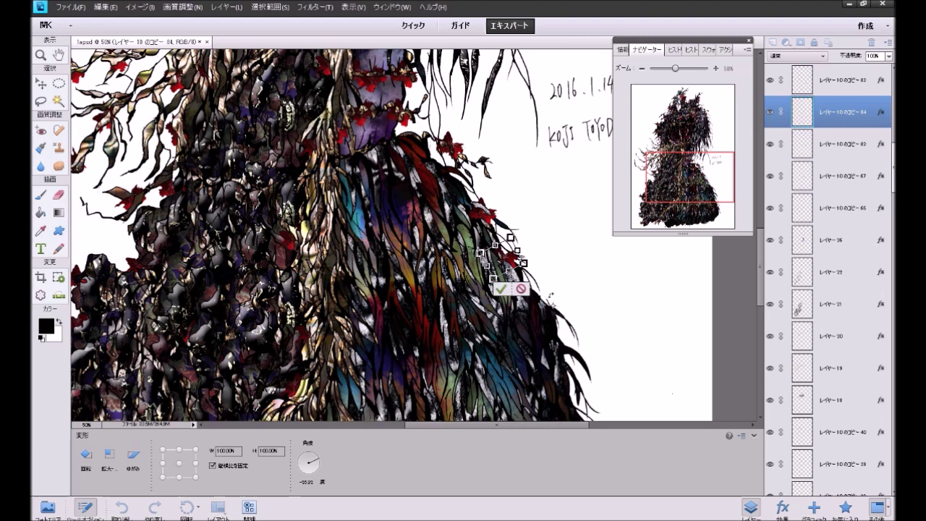
pyautogui.press('Return')
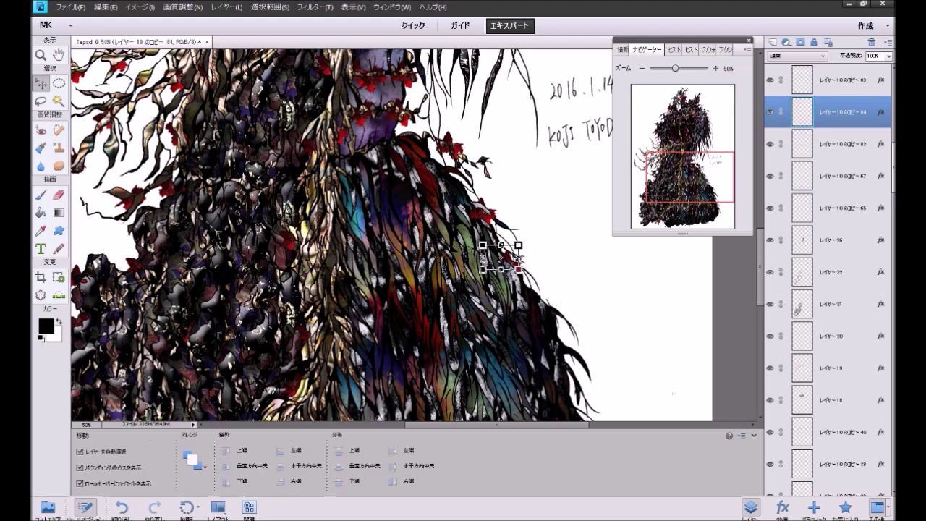
# Step: Add two more red flower copies down the lower right edge of the skirt, rotating the lower one
pyautogui.moveTo(511, 258); pyautogui.dragTo(559, 337)
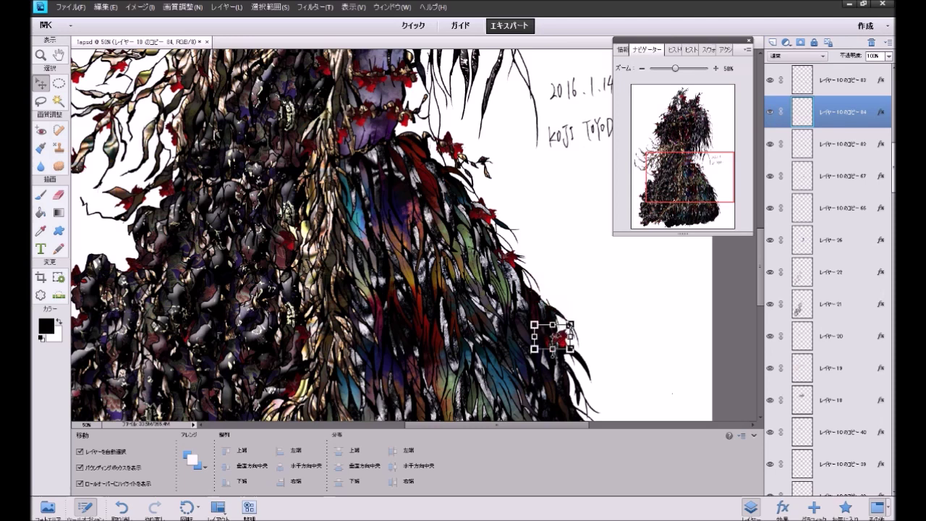
pyautogui.moveTo(671, 200); pyautogui.dragTo(676, 223)
pyautogui.moveTo(606, 265); pyautogui.dragTo(633, 340)
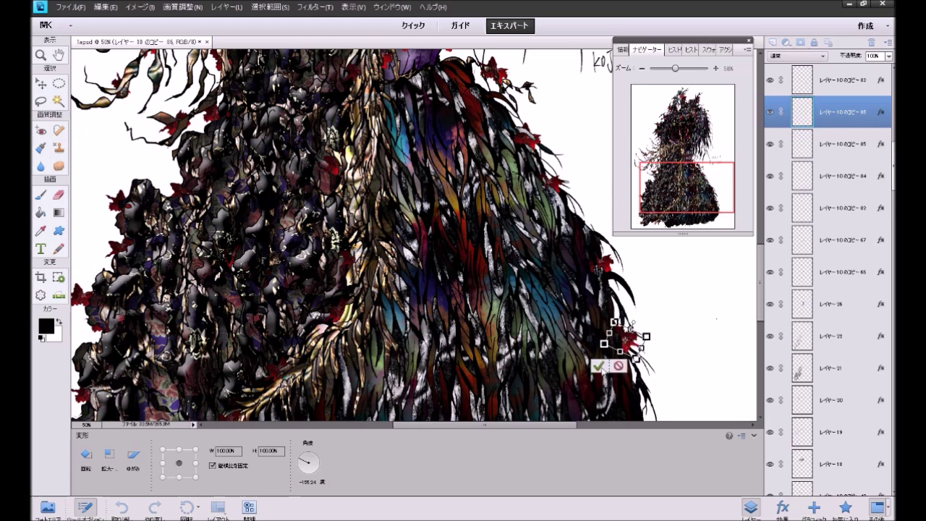
pyautogui.click(597, 366)
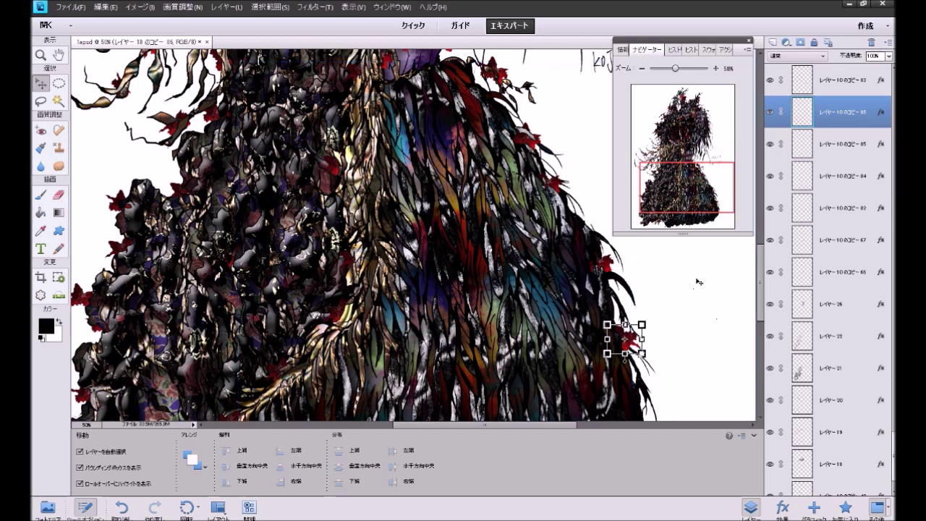
# Step: Duplicate a red flower to the skirt's bottom right corner and rotate the copy to fit the hem
pyautogui.moveTo(684, 193)
pyautogui.mouseDown()
pyautogui.moveTo(684, 205)
pyautogui.moveTo(684, 183)
pyautogui.moveTo(690, 204)
pyautogui.mouseUp()
pyautogui.click(624, 279)
pyautogui.moveTo(640, 302); pyautogui.dragTo(637, 399)
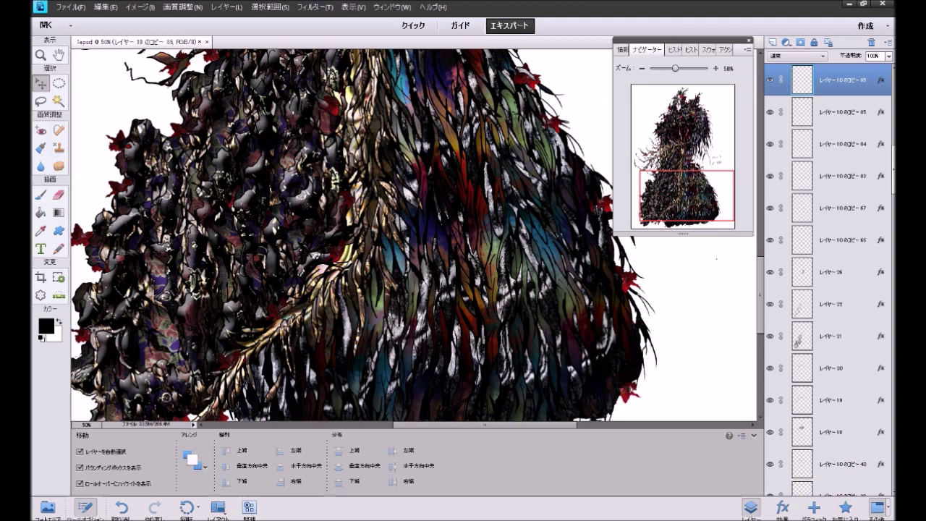
pyautogui.moveTo(644, 405)
pyautogui.mouseDown()
pyautogui.moveTo(645, 377)
pyautogui.moveTo(627, 404)
pyautogui.mouseUp()
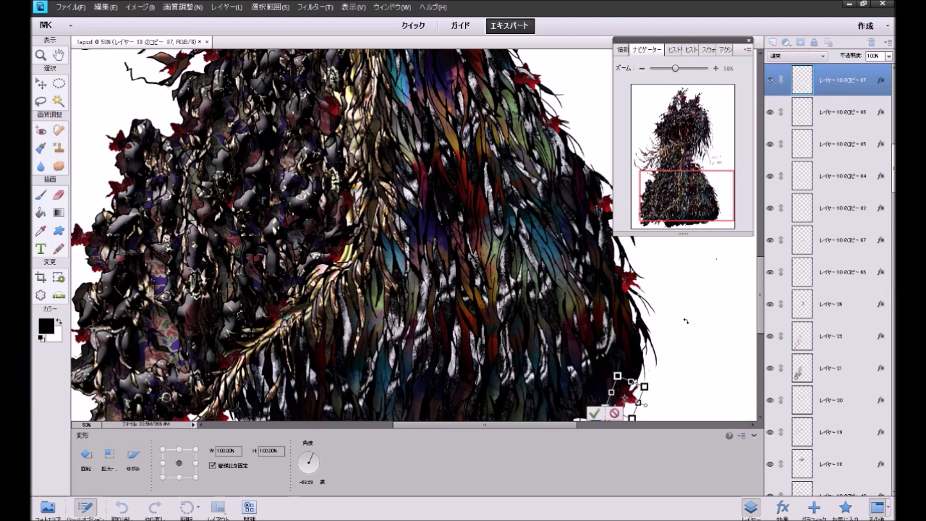
pyautogui.click(594, 414)
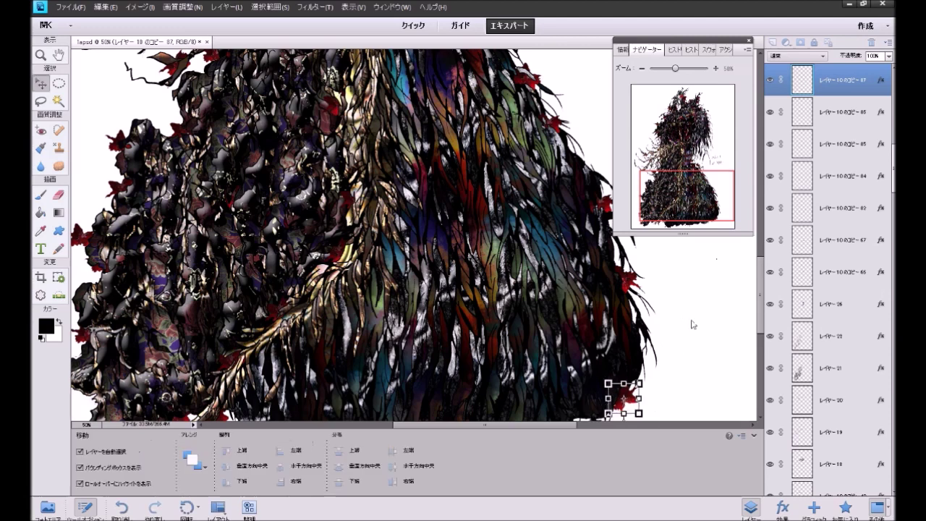
# Step: Duplicate the corner's red flower to fill gaps along the skirt's right edge, placing one copy above the mid-edge flower
pyautogui.click(594, 405)
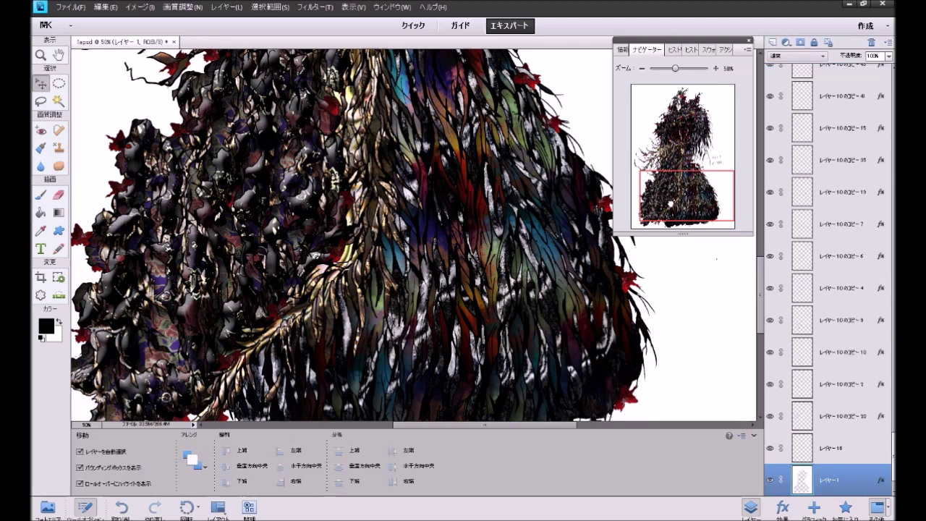
pyautogui.scroll(-3, 412, 235)
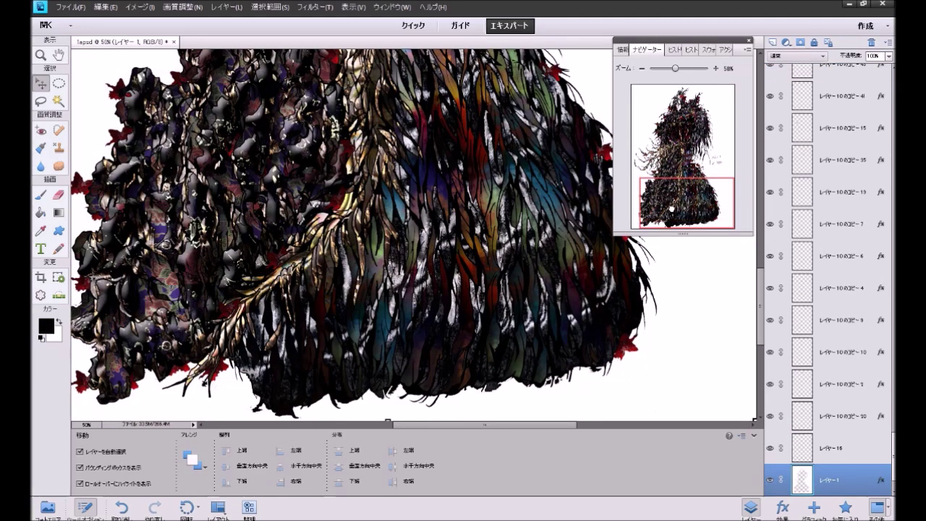
pyautogui.scroll(5, 412, 235)
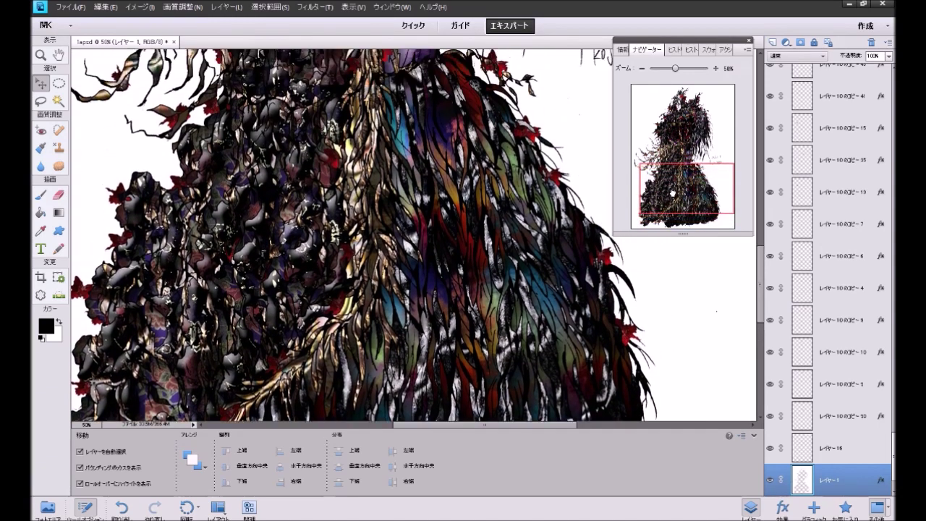
pyautogui.scroll(-2, 412, 235)
pyautogui.scroll(-3, 413, 235)
pyautogui.click(624, 365)
pyautogui.moveTo(625, 367); pyautogui.dragTo(591, 137)
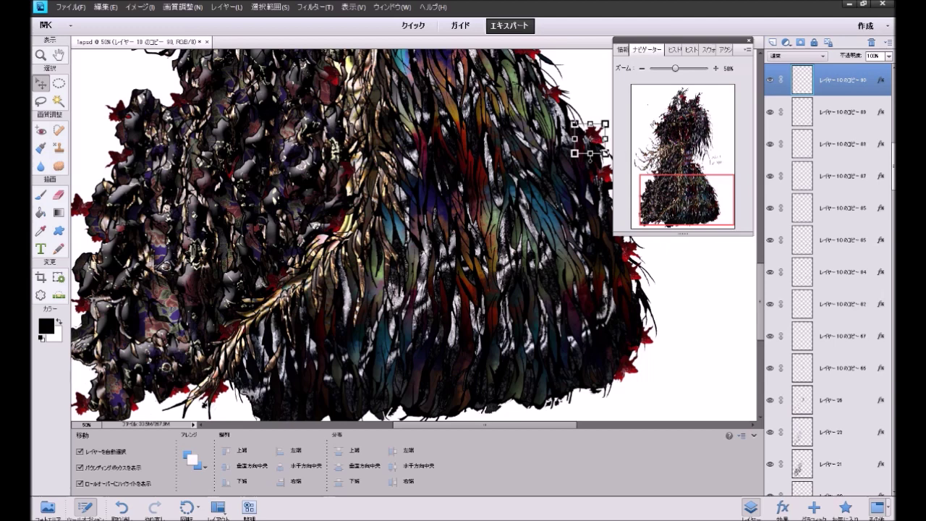
# Step: Thicken the flower row on the skirt's upper right edge with two more copies, one near the shoulder and one midway down
pyautogui.moveTo(679, 194); pyautogui.dragTo(680, 174)
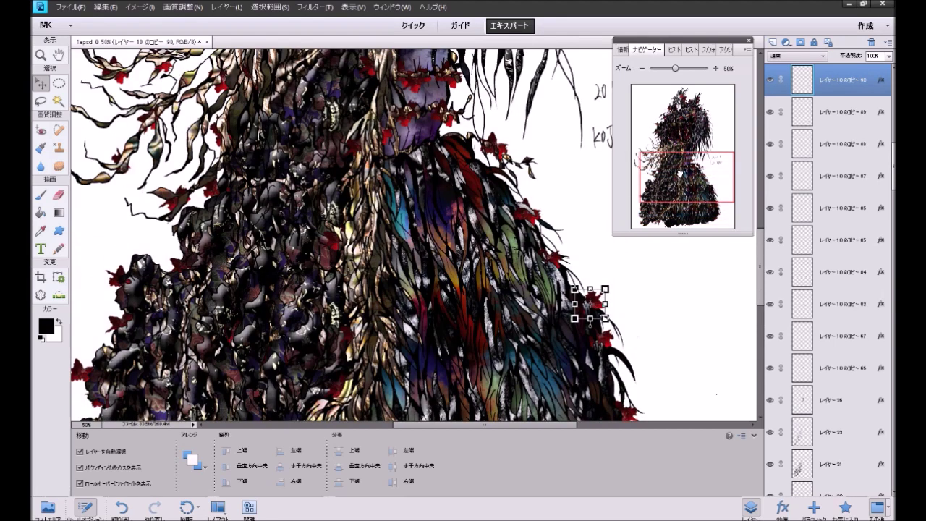
pyautogui.click(528, 214)
pyautogui.moveTo(527, 214); pyautogui.dragTo(517, 194)
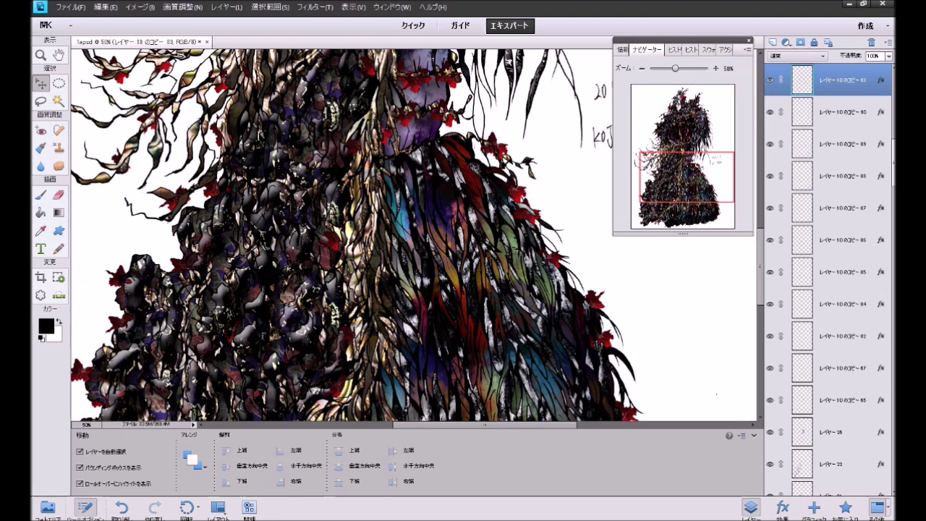
pyautogui.click(510, 200)
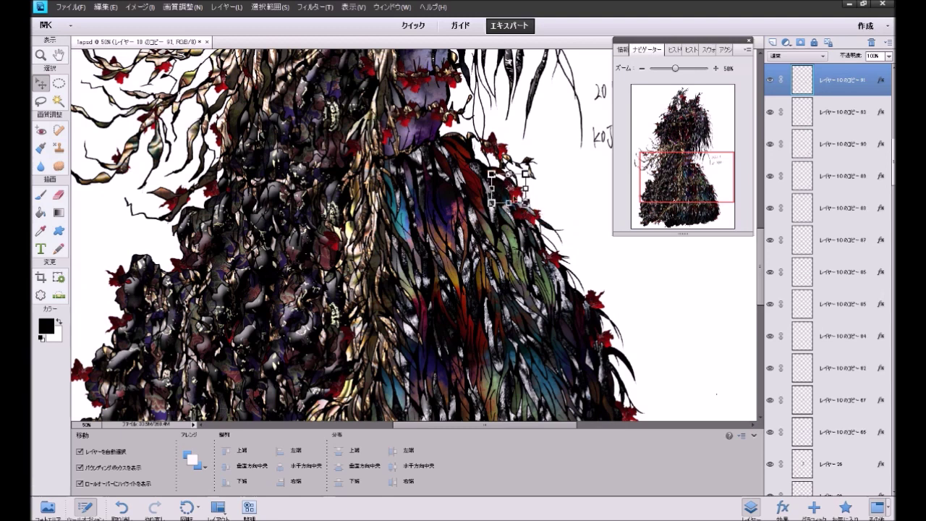
pyautogui.moveTo(511, 199); pyautogui.dragTo(569, 280)
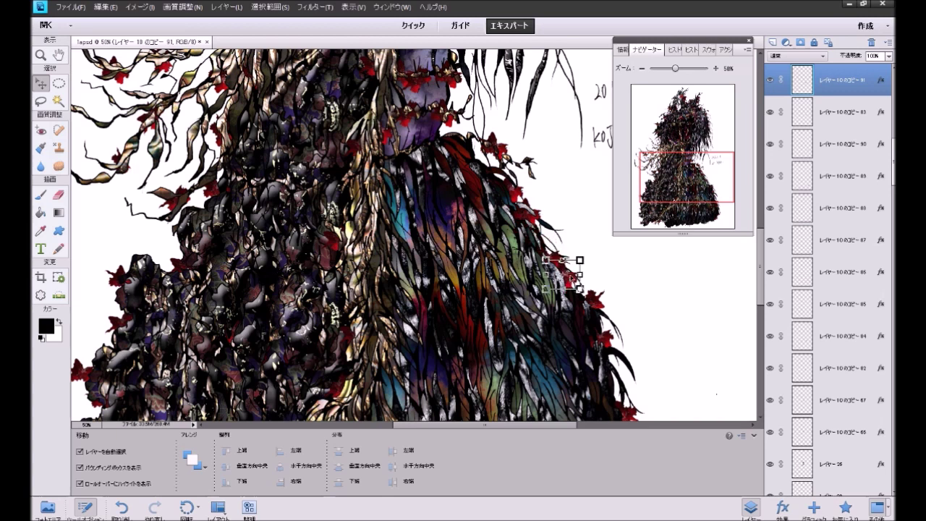
# Step: Copy the bottom corner's red flower beside the braided vine inside the skirt and move its layer above レイヤー 28
pyautogui.moveTo(698, 189); pyautogui.dragTo(700, 210)
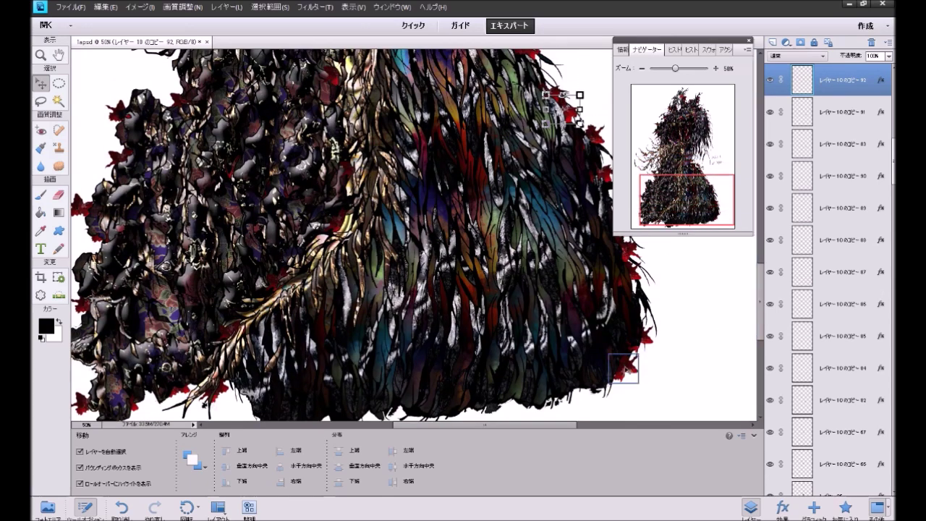
pyautogui.click(627, 369)
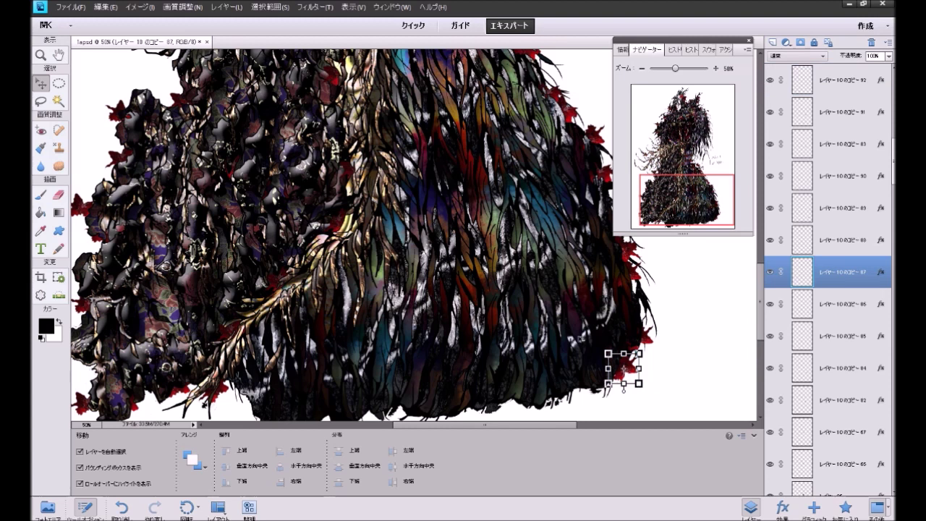
pyautogui.moveTo(581, 339); pyautogui.dragTo(508, 323)
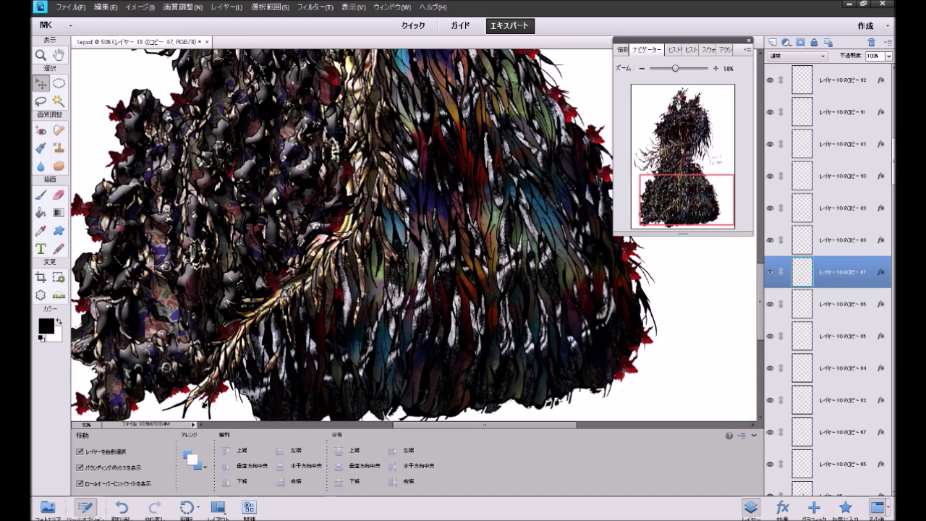
pyautogui.moveTo(340, 295); pyautogui.dragTo(342, 289)
pyautogui.moveTo(832, 275); pyautogui.dragTo(843, 62)
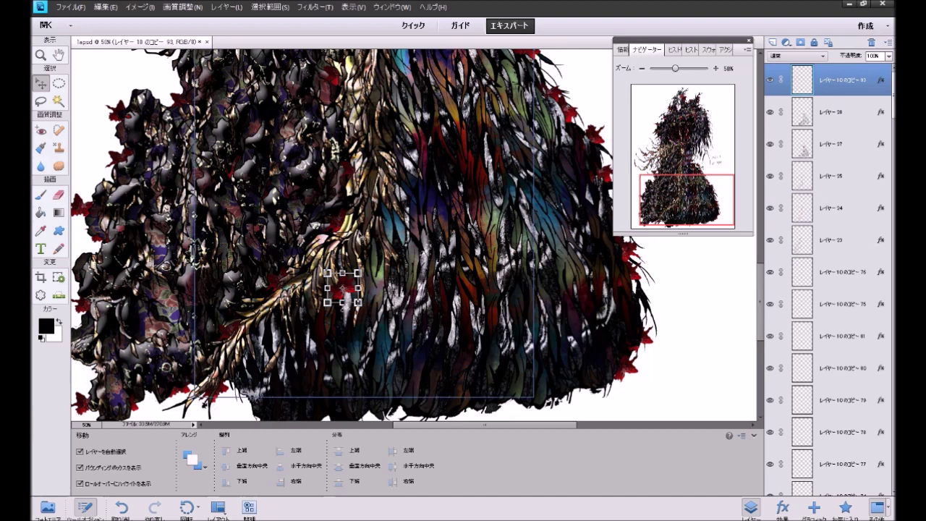
# Step: Toggle the visibility of レイヤー 24, レイヤー 23 and レイヤー 25 to identify which parts of the braided vine and skirt they hold
pyautogui.click(361, 231)
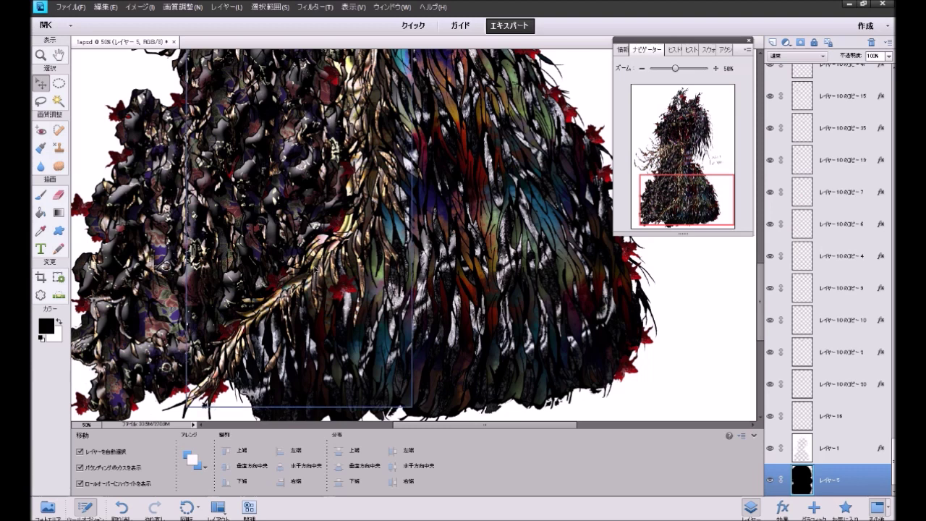
pyautogui.click(289, 231)
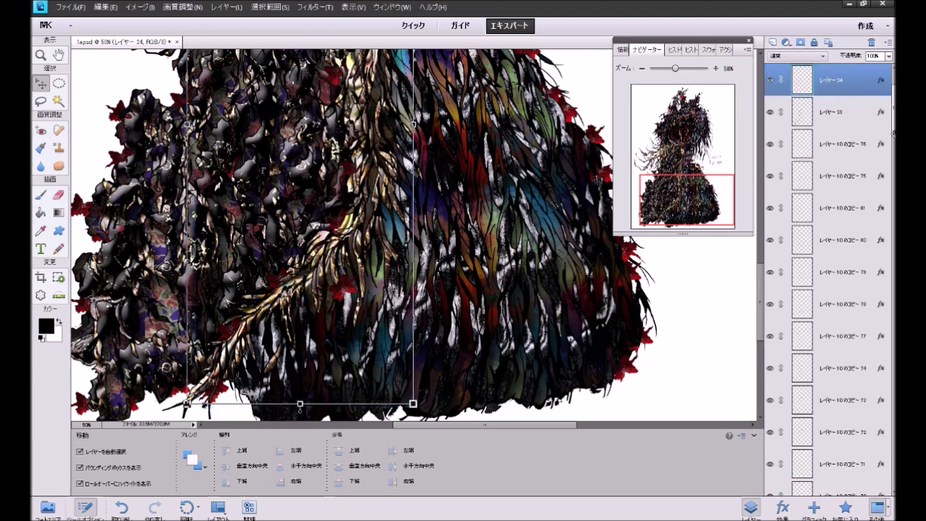
pyautogui.scroll(3, 803, 108)
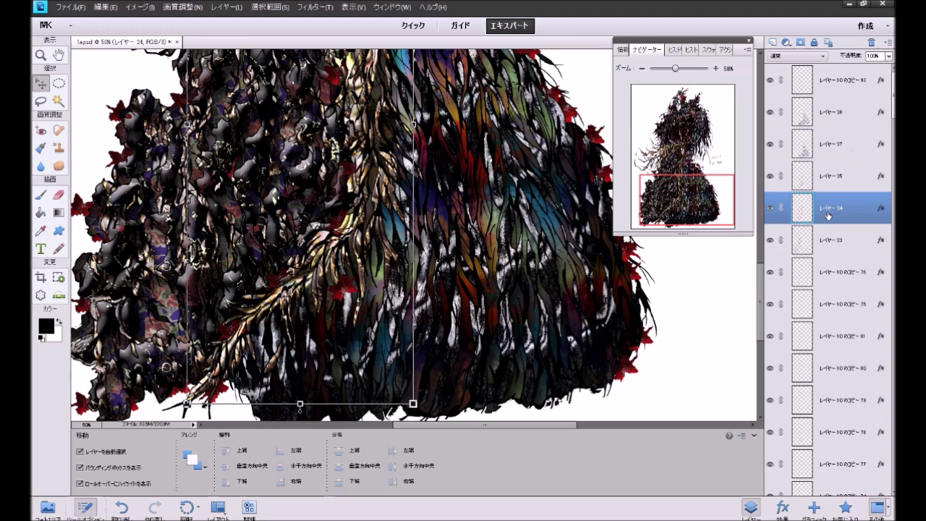
pyautogui.click(771, 209)
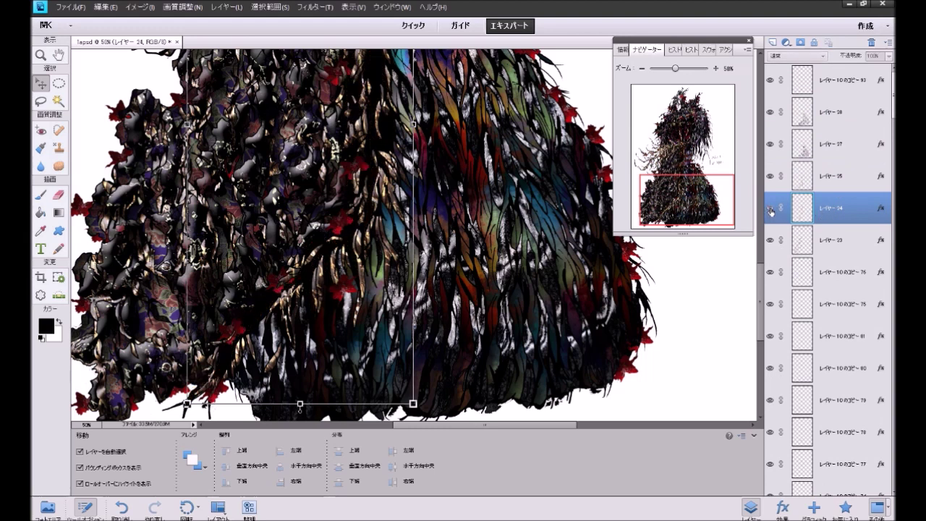
pyautogui.click(771, 209)
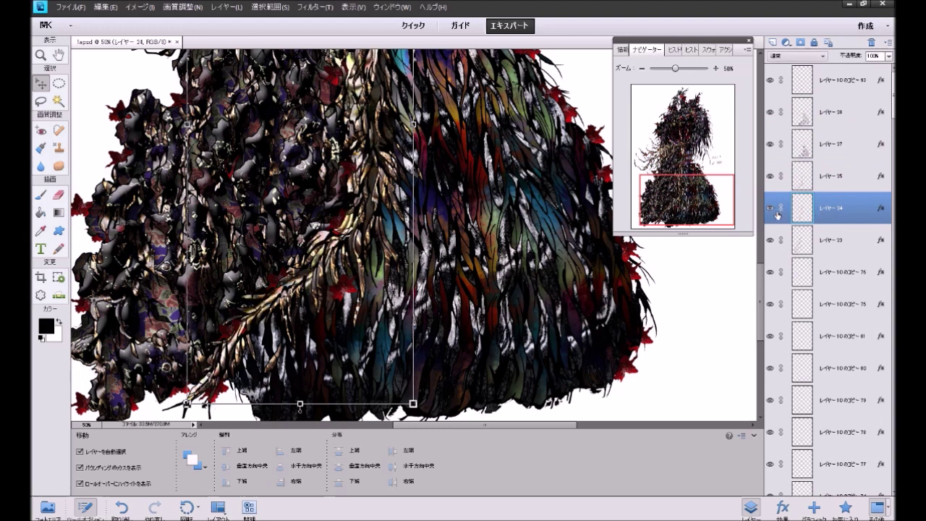
pyautogui.click(770, 241)
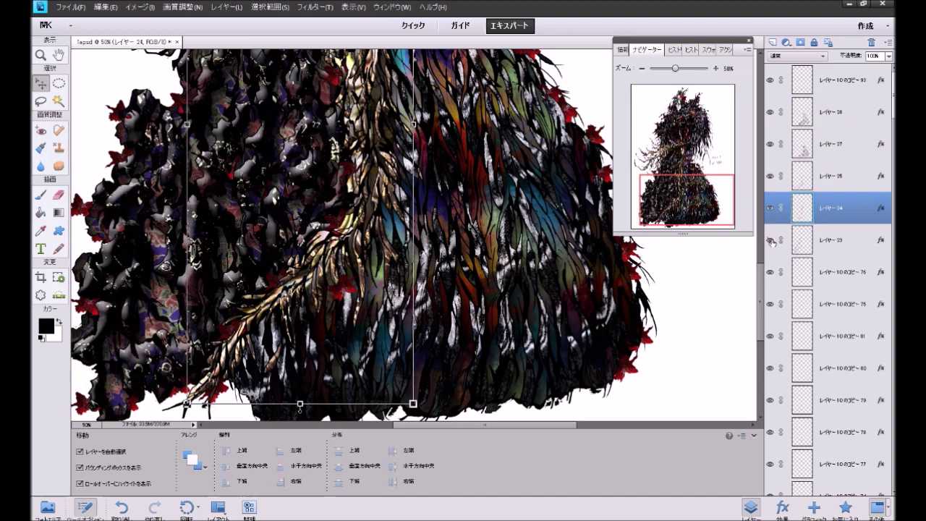
pyautogui.click(770, 176)
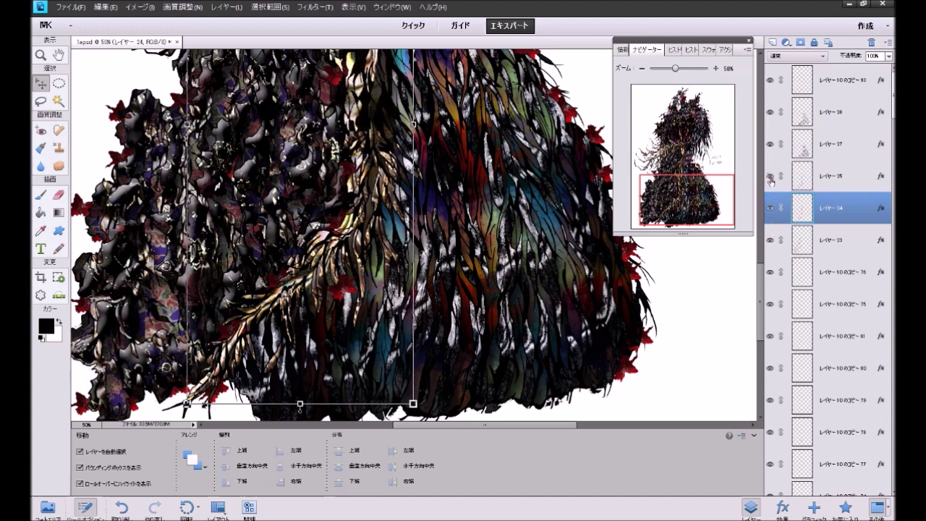
pyautogui.click(770, 177)
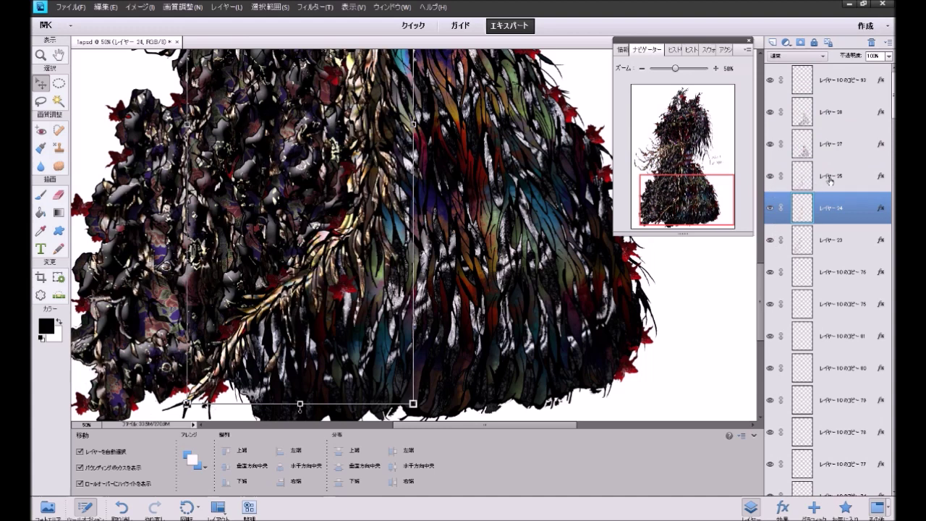
# Step: Raise レイヤー 25 and レイヤー 24 above the red flower's layer, and duplicate that flower beneath the lower stretch of the braided vine
pyautogui.moveTo(830, 177); pyautogui.dragTo(828, 69)
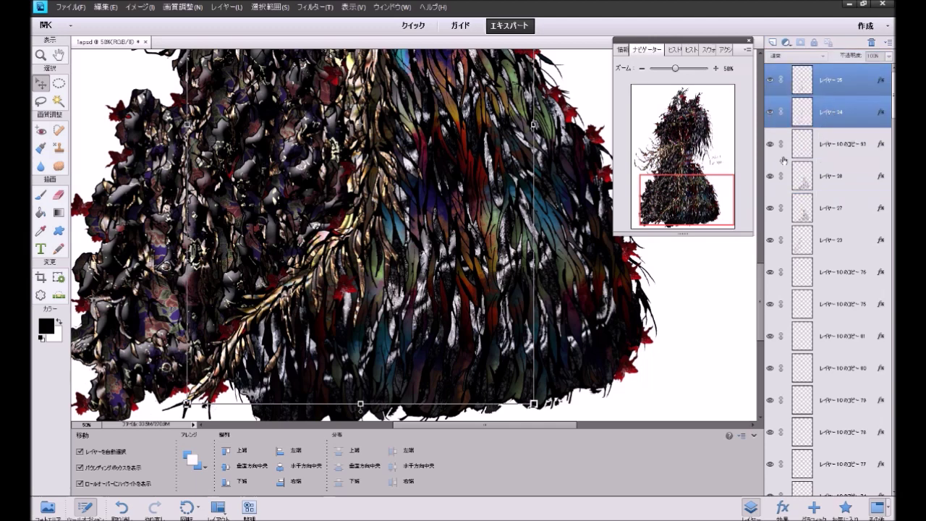
pyautogui.moveTo(681, 209); pyautogui.dragTo(745, 189)
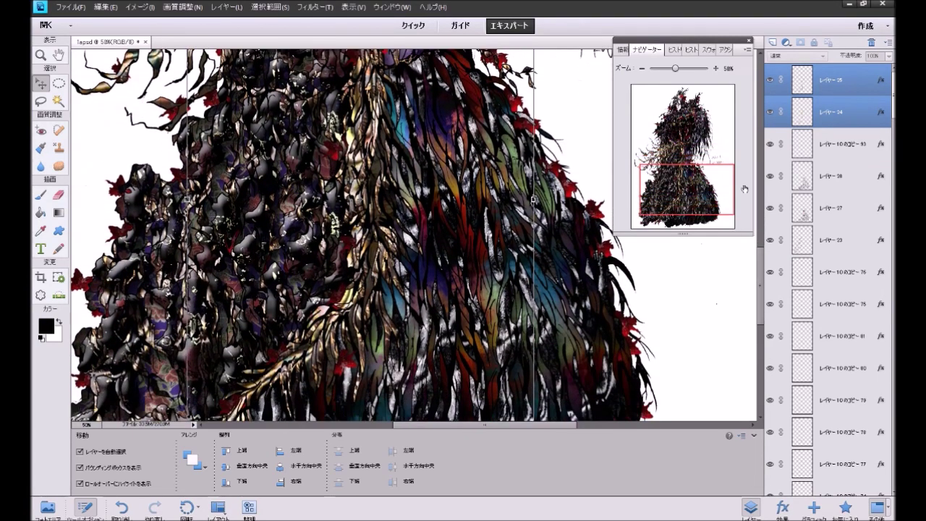
pyautogui.click(825, 149)
pyautogui.moveTo(661, 196); pyautogui.dragTo(661, 211)
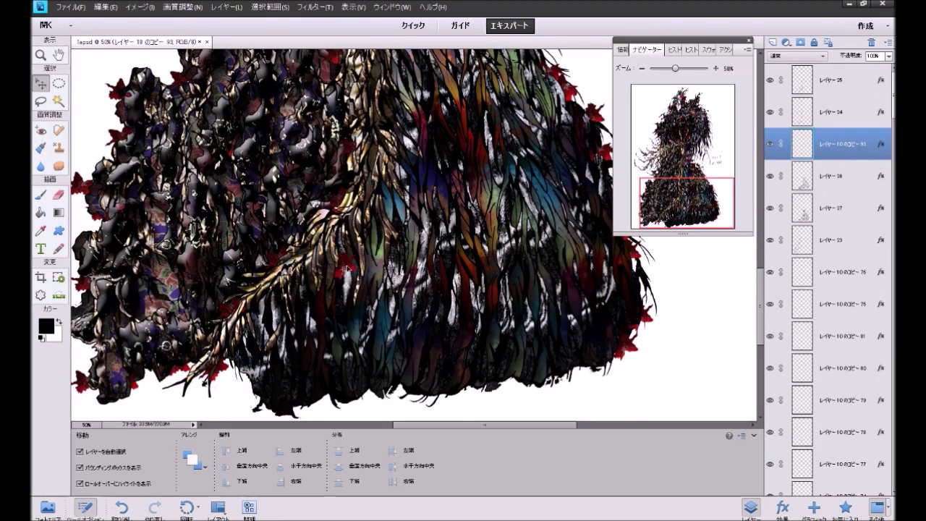
pyautogui.moveTo(343, 267); pyautogui.dragTo(283, 281)
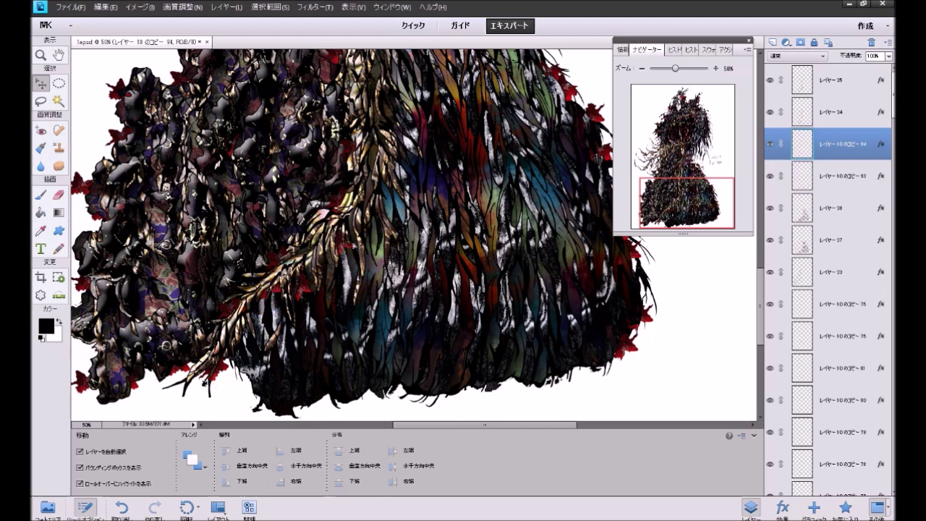
# Step: Duplicate the red flower around the braided vine's bend, rotating the copy on the bend's right side
pyautogui.keyDown('alt'); pyautogui.moveTo(345, 247); pyautogui.dragTo(405, 230); pyautogui.keyUp('alt')
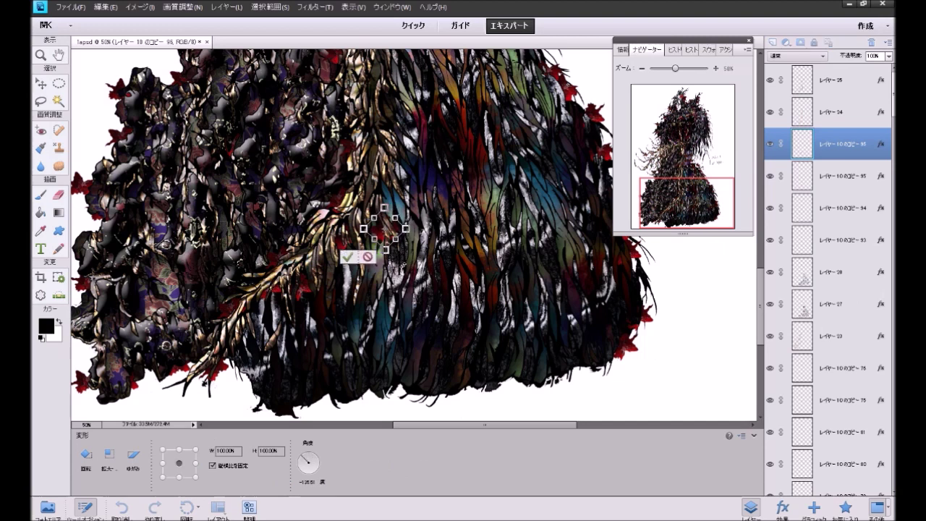
pyautogui.moveTo(381, 241); pyautogui.dragTo(409, 223)
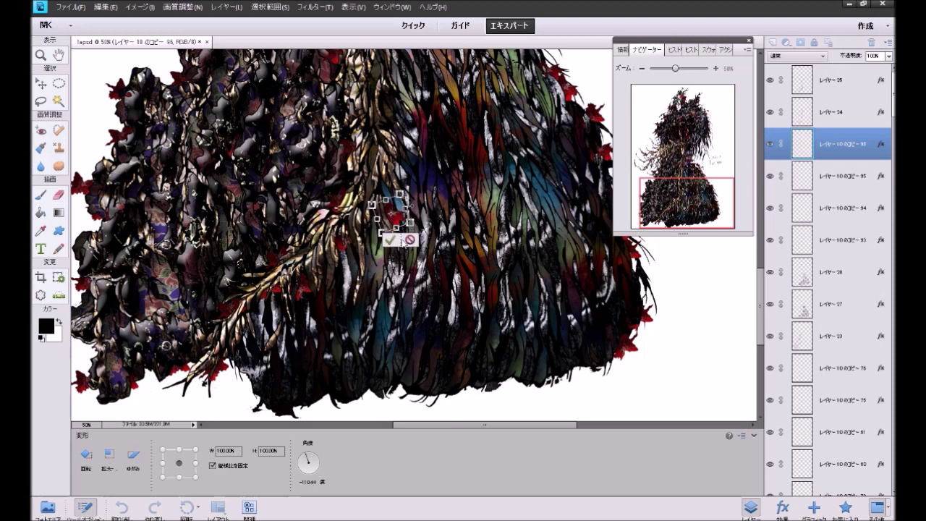
pyautogui.click(389, 239)
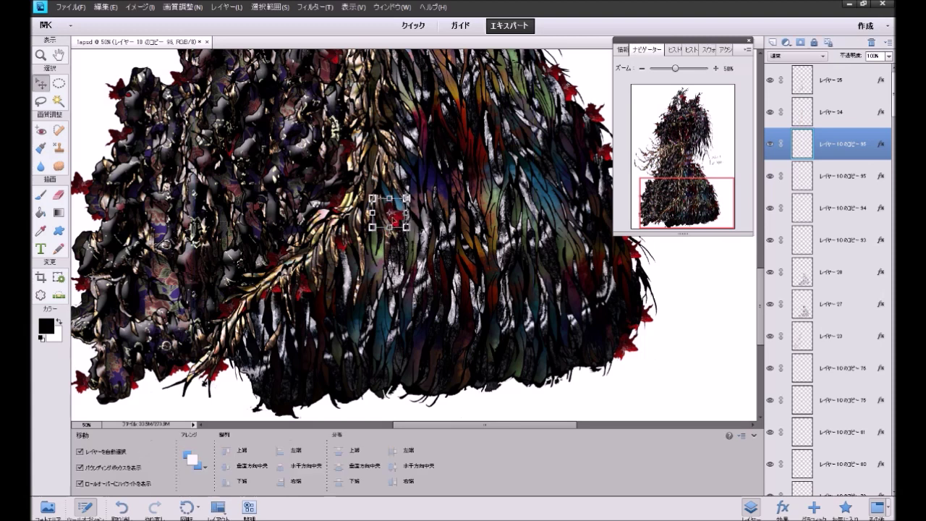
# Step: Place another red flower copy on the skirt just below the braided vine's bend and rotate it to a different angle
pyautogui.moveTo(393, 217); pyautogui.dragTo(380, 275)
pyautogui.click(377, 296)
pyautogui.moveTo(362, 313); pyautogui.dragTo(355, 271)
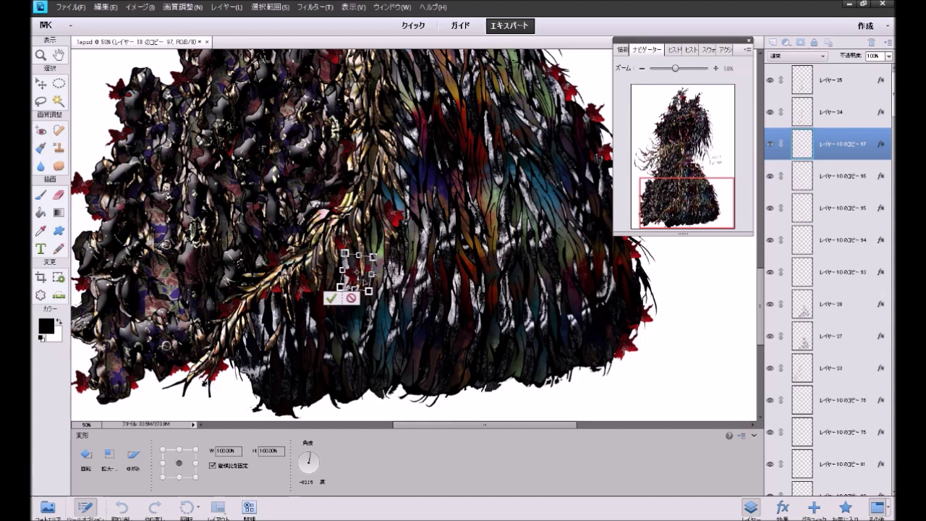
pyautogui.click(332, 298)
# Step: Duplicate the red flower several times in a row up the right side of the braided vine, above its bend
pyautogui.moveTo(666, 201); pyautogui.dragTo(665, 186)
pyautogui.moveTo(396, 329); pyautogui.dragTo(393, 261)
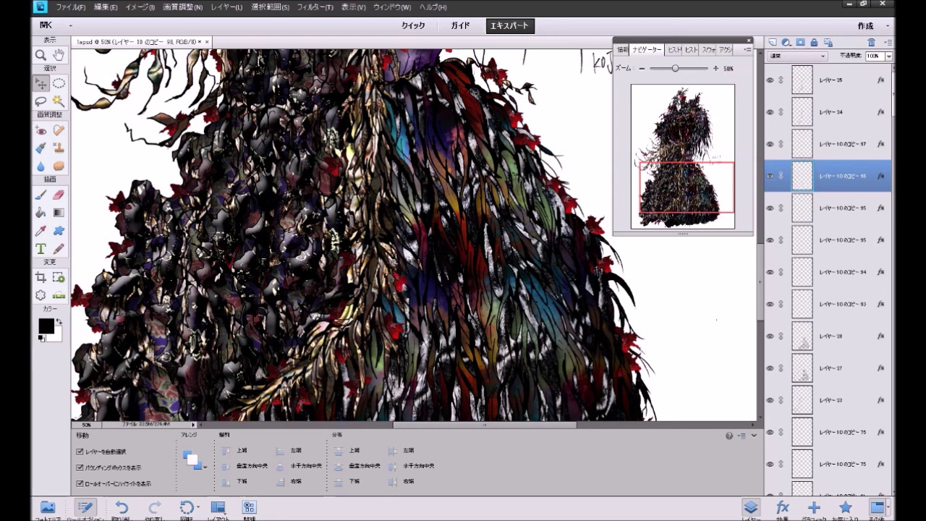
pyautogui.hotkey('ctrl', 'j')
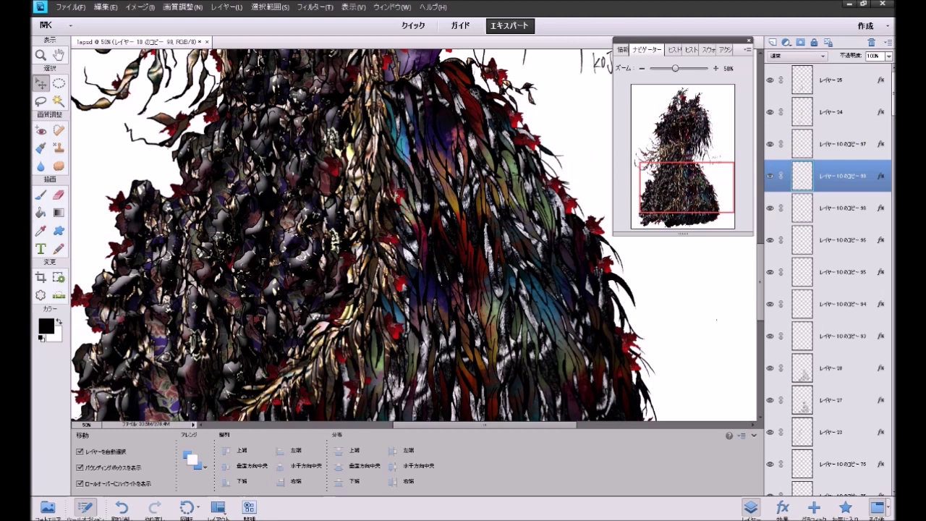
pyautogui.hotkey('ctrl', 'j')
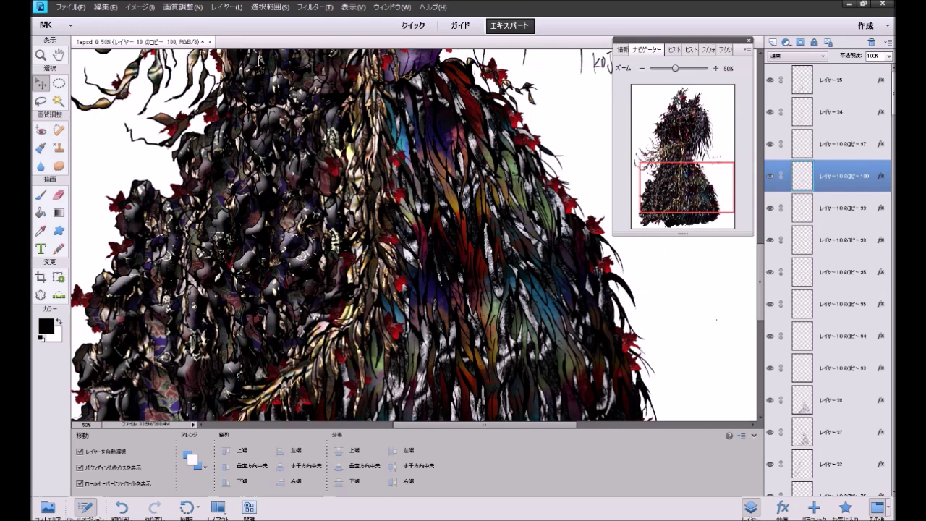
pyautogui.hotkey('ctrl', 'j')
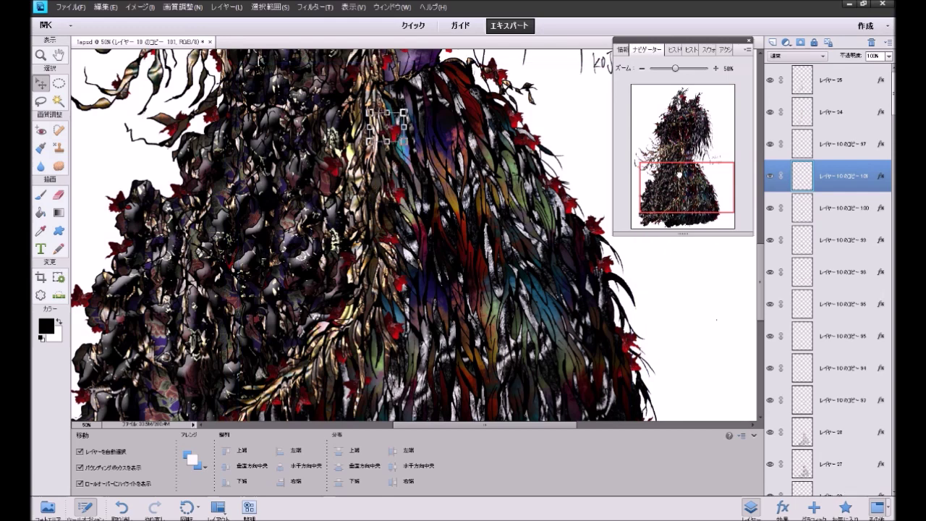
# Step: Continue the red flower copies up the vine to the waist, and add one on the vine's left side
pyautogui.scroll(5, 413, 231)
pyautogui.moveTo(397, 244); pyautogui.dragTo(393, 204)
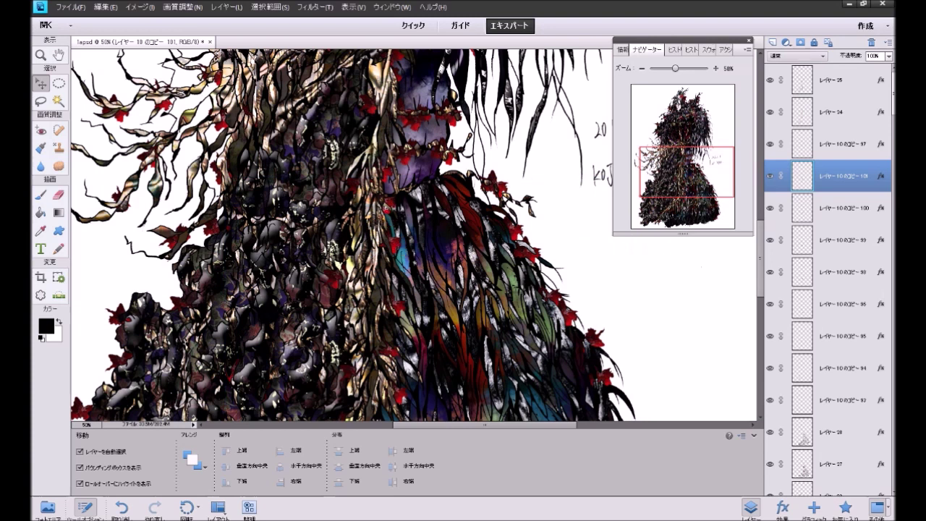
pyautogui.hotkey('ctrl', 'j')
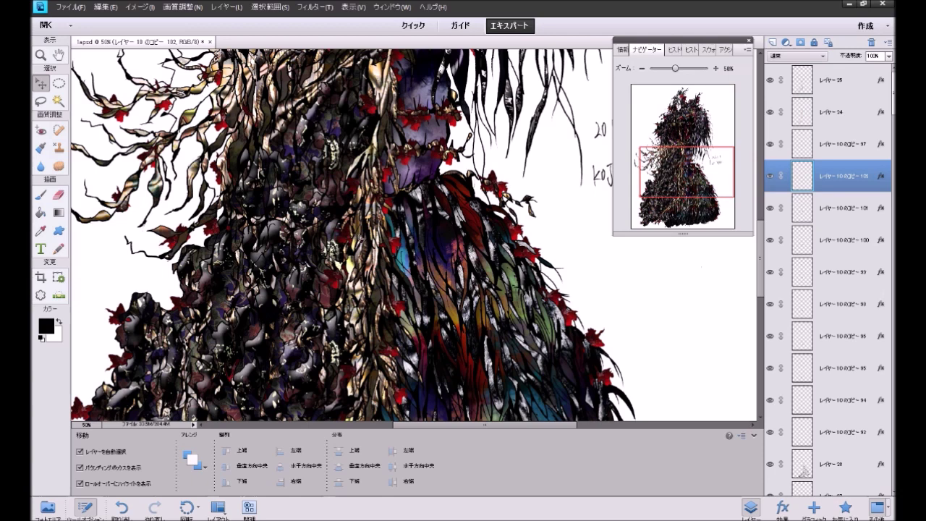
pyautogui.hotkey('ctrl', 'j')
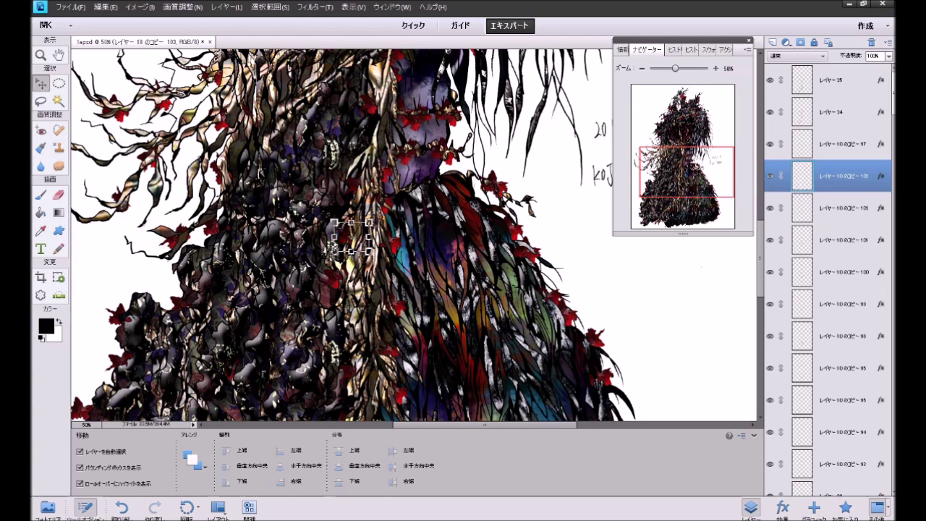
# Step: Duplicate the larger red flower left of the braided vine, spacing the copies down the vine's left edge toward the bend
pyautogui.scroll(-5, 348, 235)
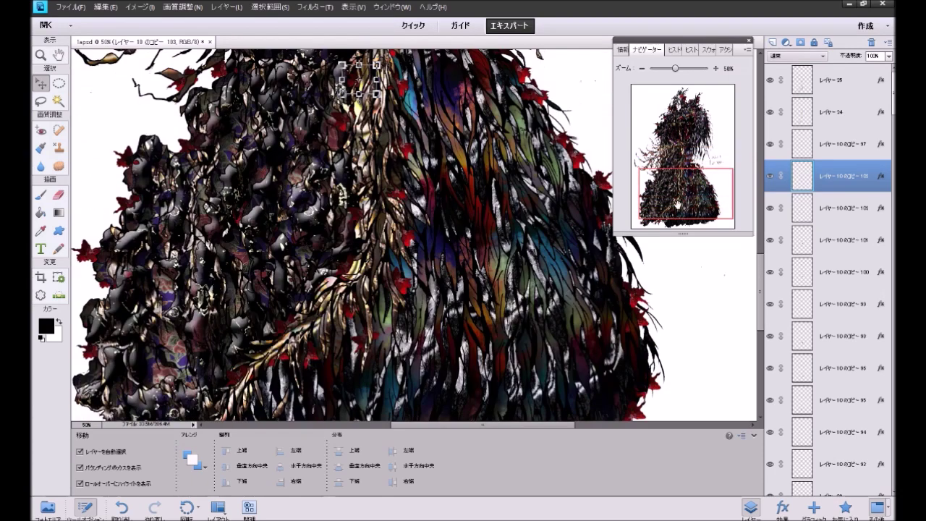
pyautogui.moveTo(344, 126); pyautogui.dragTo(348, 175)
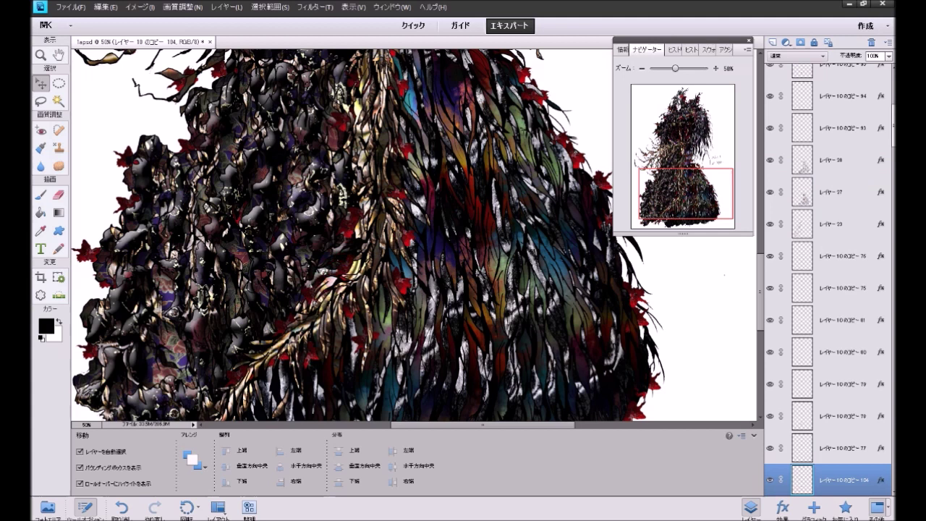
pyautogui.keyDown('alt'); pyautogui.click(346, 232); pyautogui.keyUp('alt')
pyautogui.hotkey('alt', '[')
pyautogui.moveTo(349, 225)
pyautogui.mouseDown()
pyautogui.moveTo(349, 175)
pyautogui.moveTo(358, 174)
pyautogui.mouseUp()
pyautogui.moveTo(692, 203); pyautogui.dragTo(692, 215)
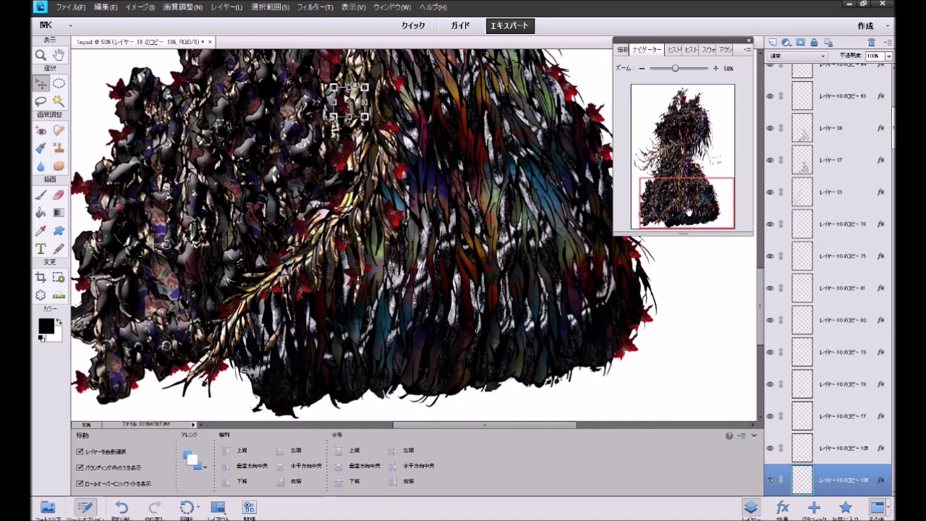
# Step: Examine the red flower arrangement along the braided vine, from the skirt's lower part up to the waist
pyautogui.scroll(4, 359, 243)
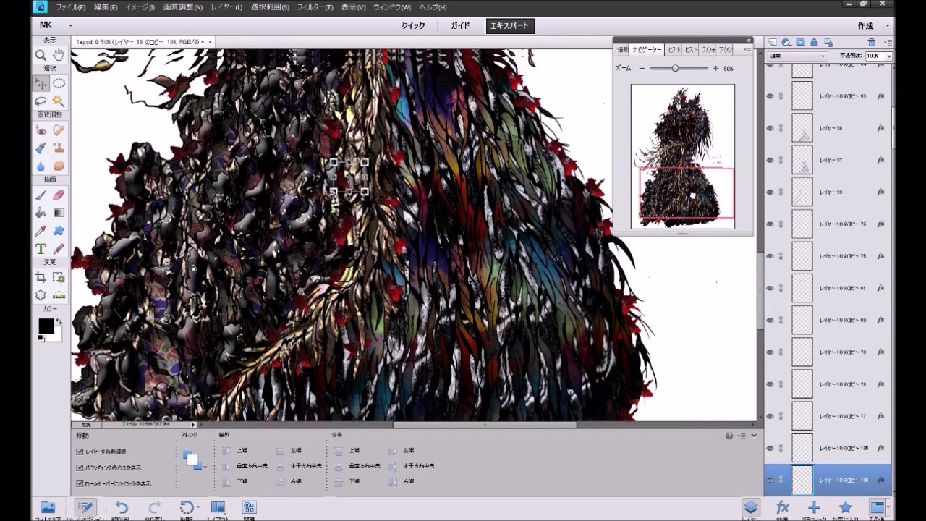
pyautogui.scroll(3, 359, 243)
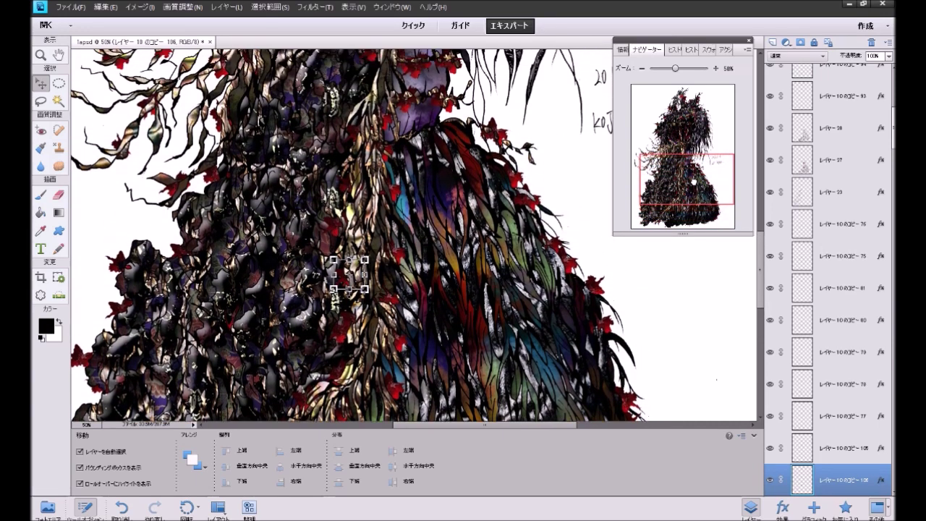
pyautogui.scroll(-5, 413, 235)
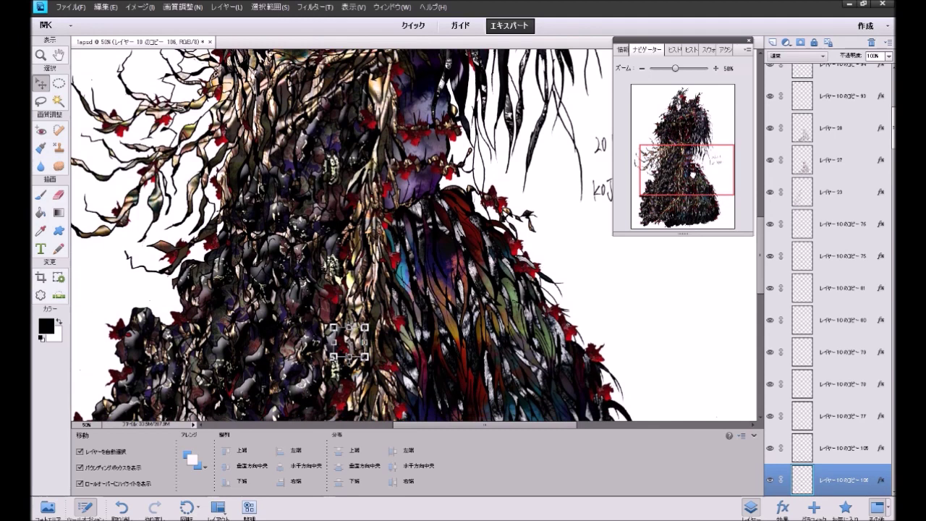
pyautogui.scroll(-3, 414, 235)
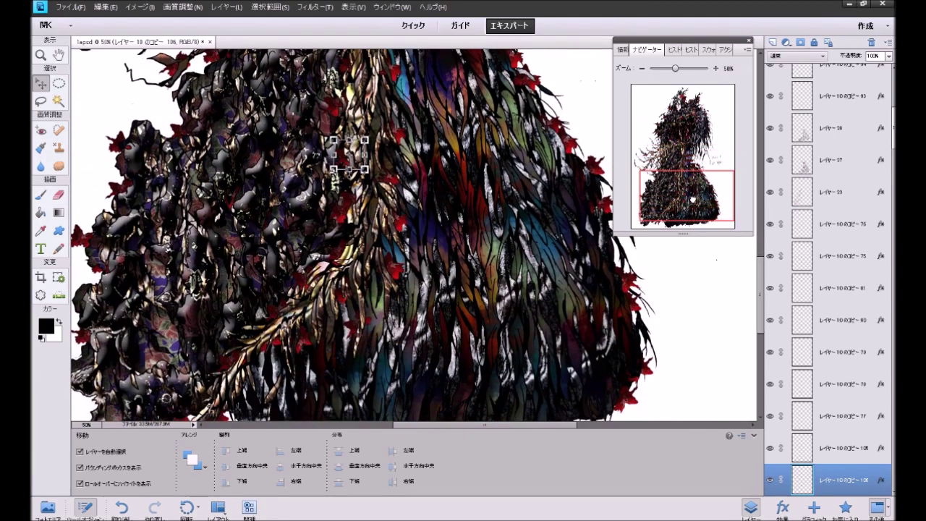
pyautogui.scroll(5, 413, 236)
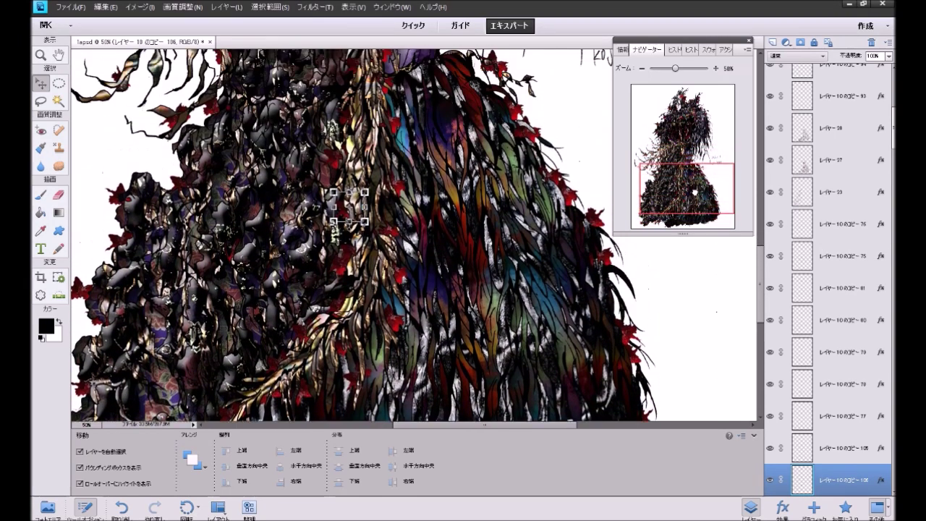
pyautogui.scroll(3, 413, 235)
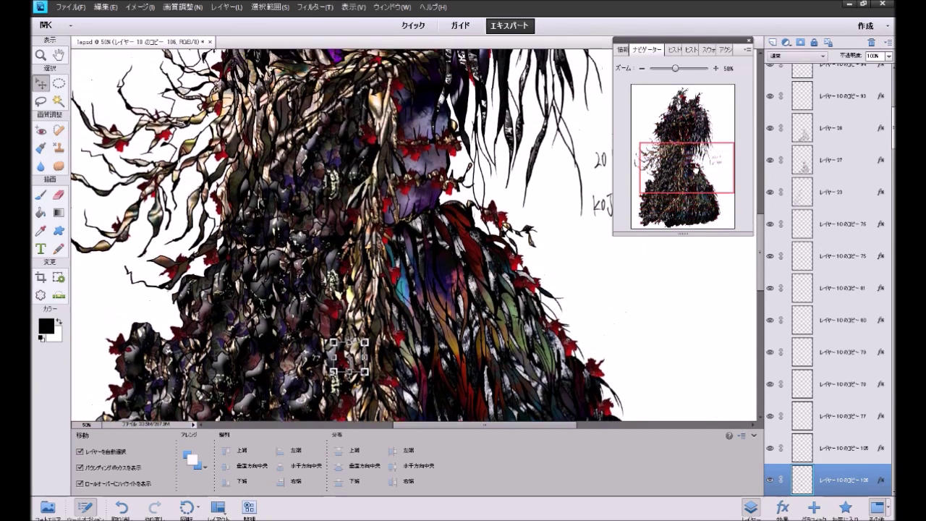
pyautogui.scroll(1, 706, 284)
# Step: Zoom out to 25% and examine the whole figure from the skirt hem to the head to judge the flower distribution
pyautogui.click(709, 287)
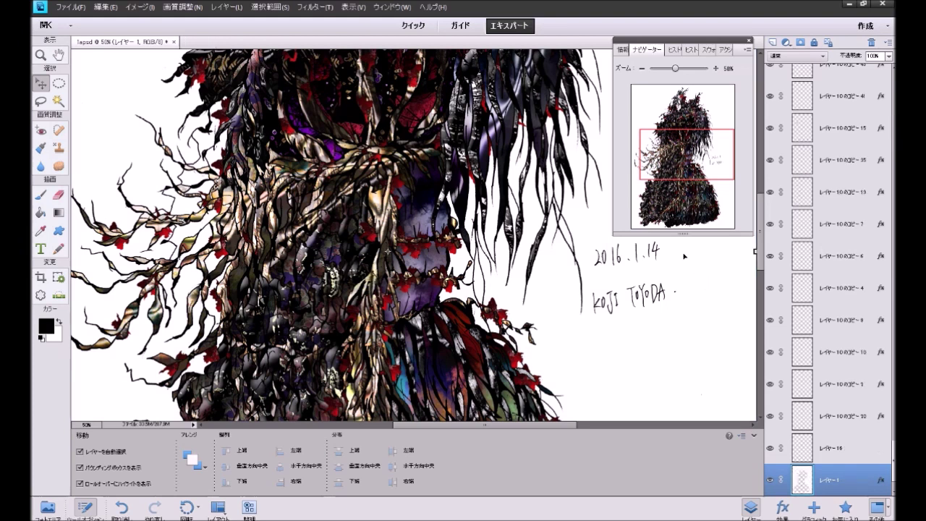
pyautogui.click(642, 67)
pyautogui.click(641, 68)
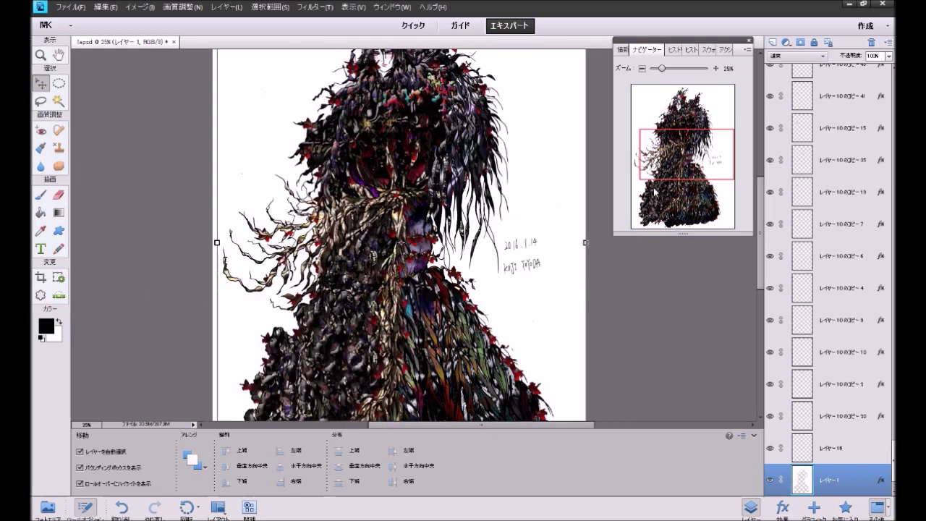
pyautogui.scroll(-3, 671, 287)
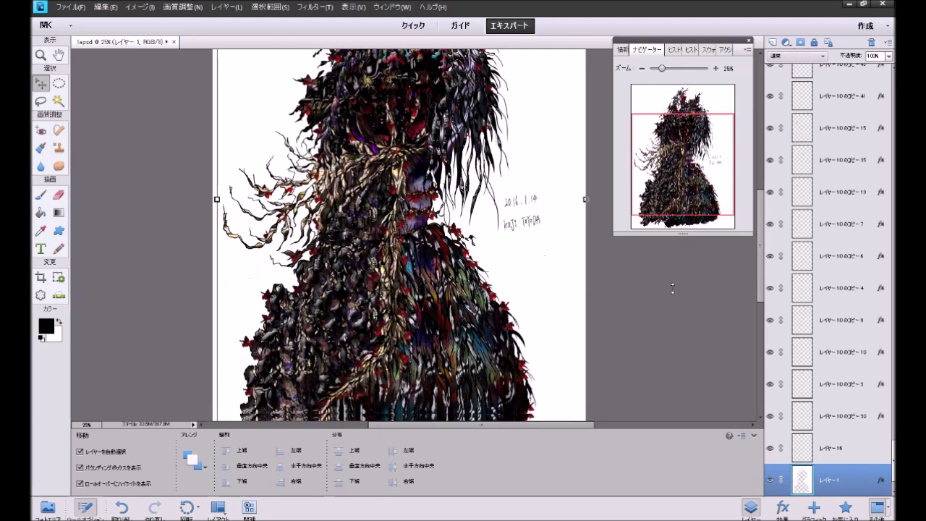
pyautogui.click(668, 306)
pyautogui.scroll(-3, 667, 306)
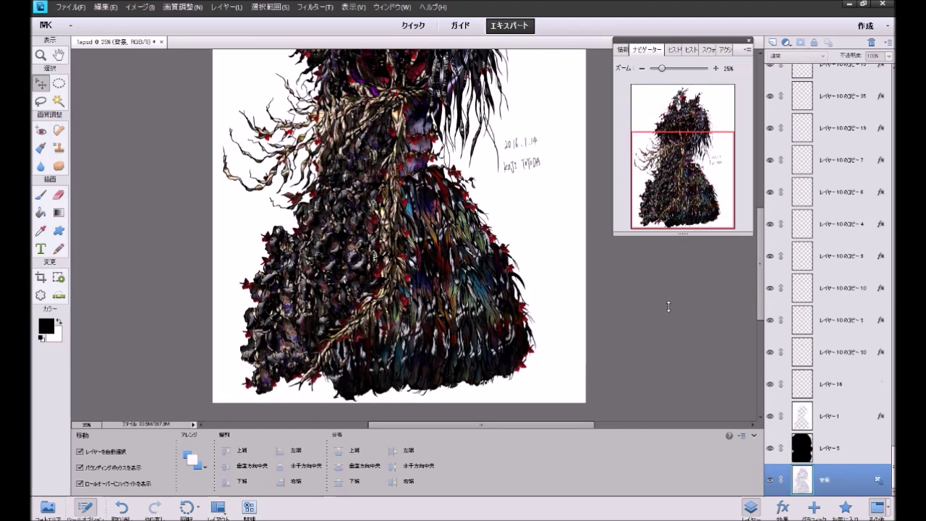
pyautogui.scroll(1, 668, 306)
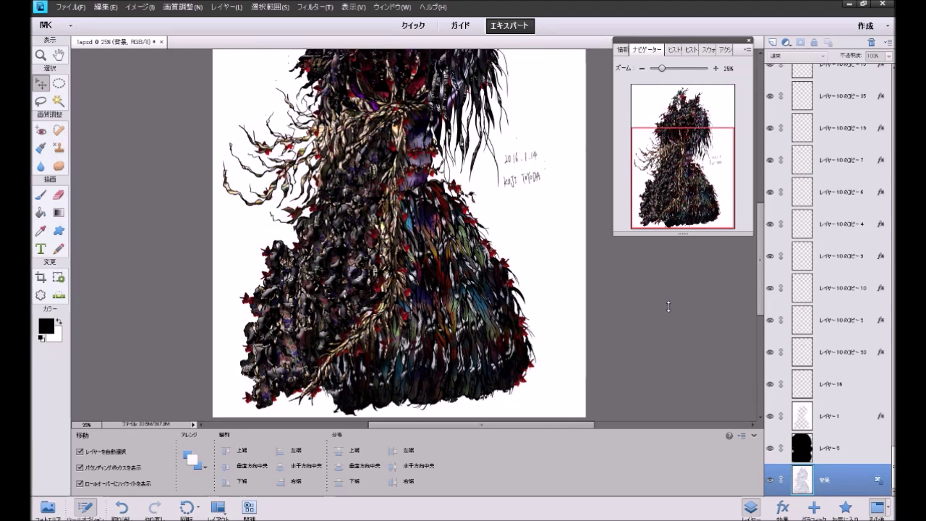
pyautogui.scroll(2, 668, 306)
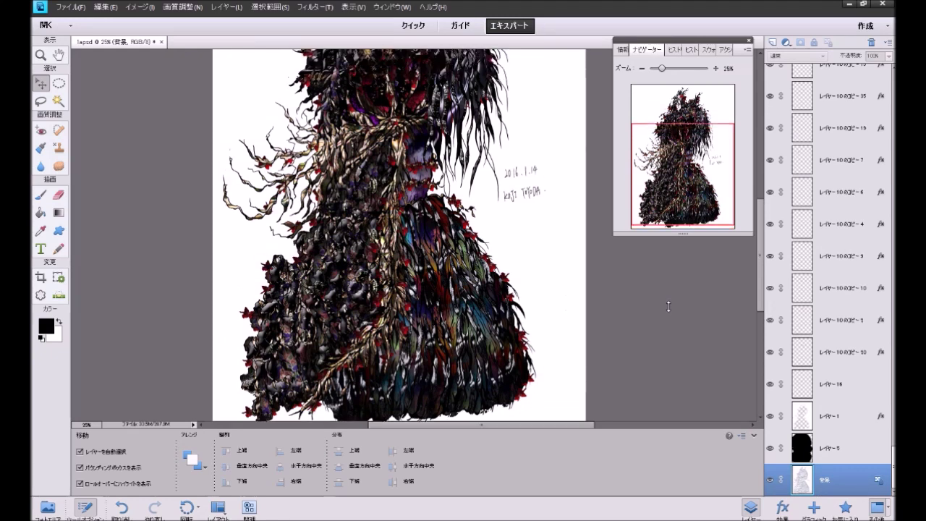
pyautogui.scroll(3, 668, 306)
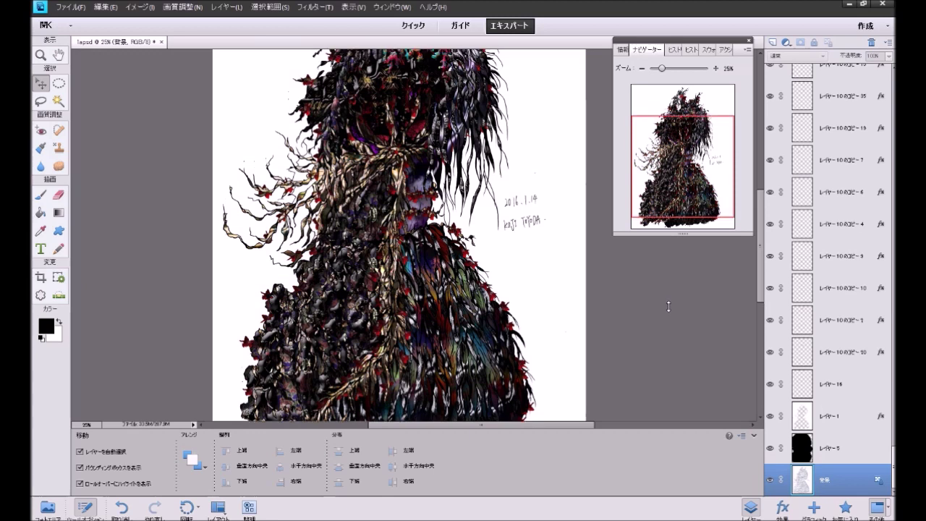
pyautogui.scroll(3, 668, 306)
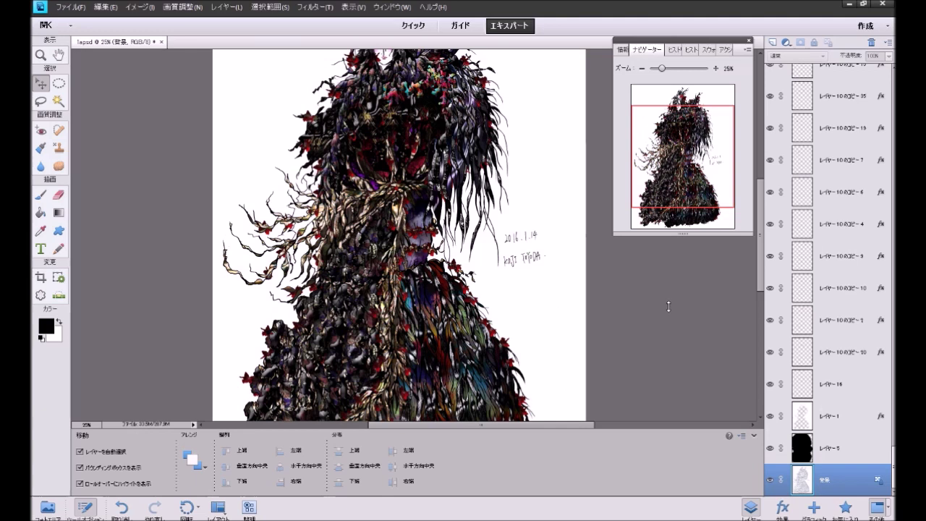
pyautogui.scroll(-2, 669, 306)
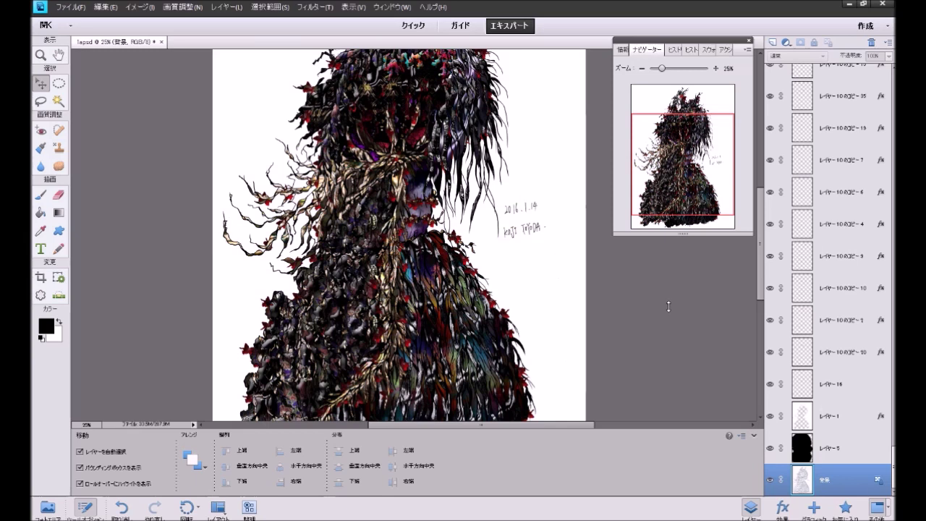
pyautogui.scroll(5, 668, 306)
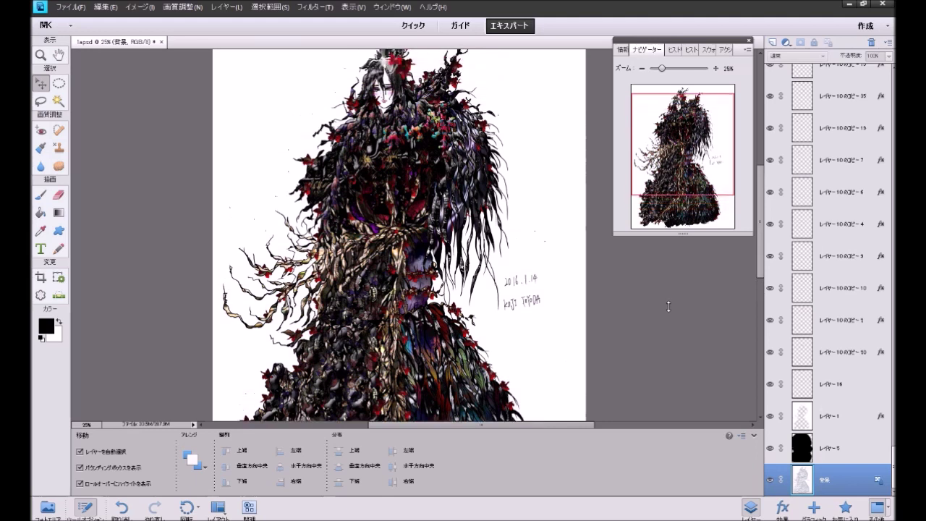
pyautogui.scroll(1, 668, 306)
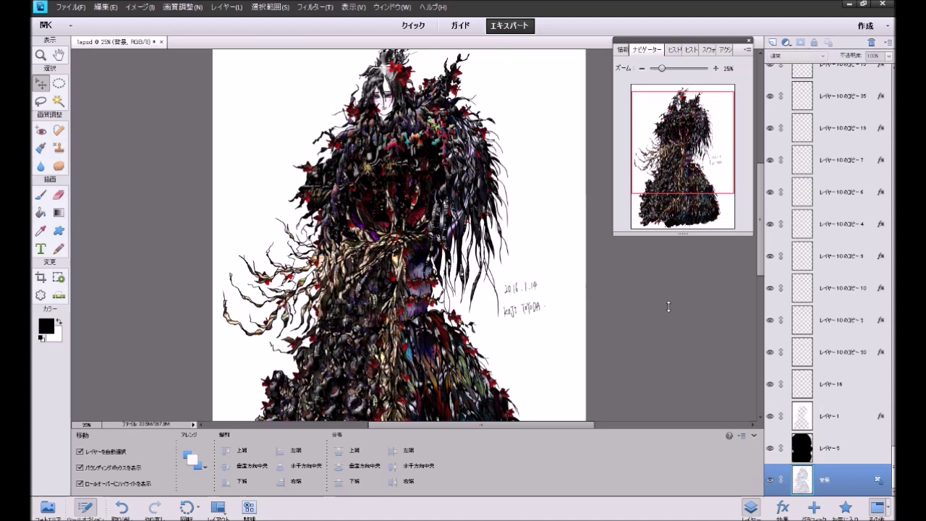
# Step: Examine the figure between the skirt hem and the head at 25%, with the tool options hidden for a larger view
pyautogui.scroll(-8, 668, 306)
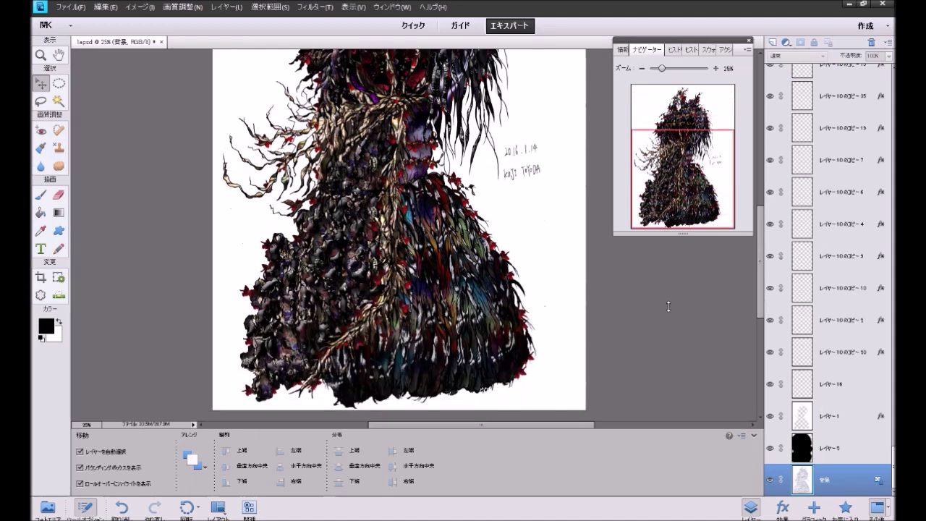
pyautogui.scroll(4, 668, 306)
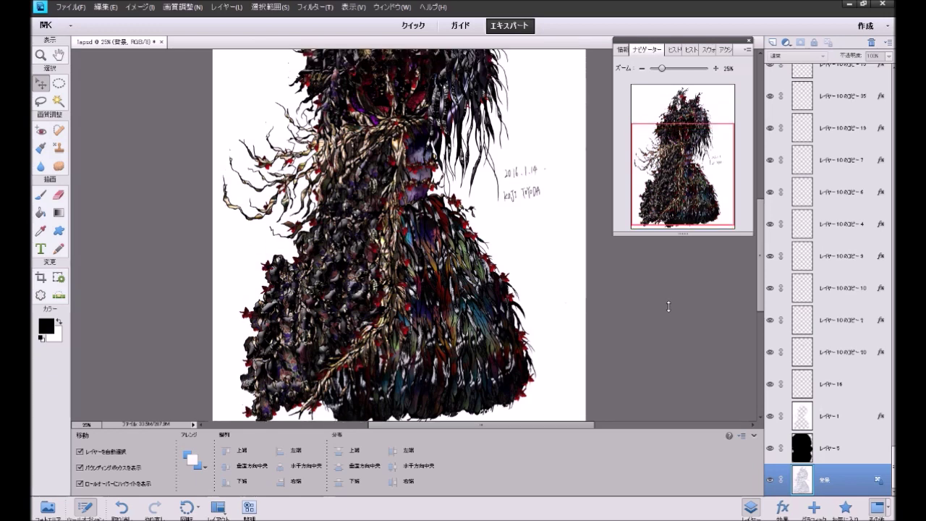
pyautogui.scroll(6, 669, 306)
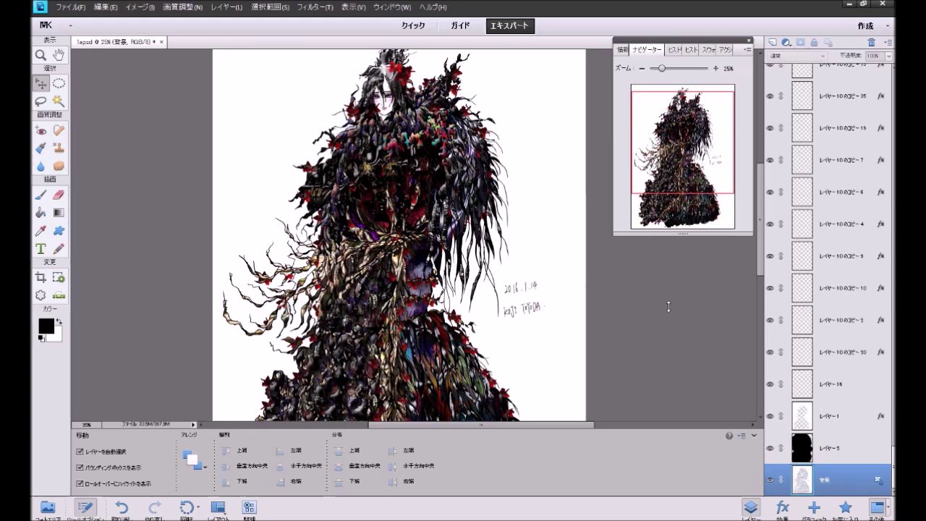
pyautogui.scroll(-1, 668, 306)
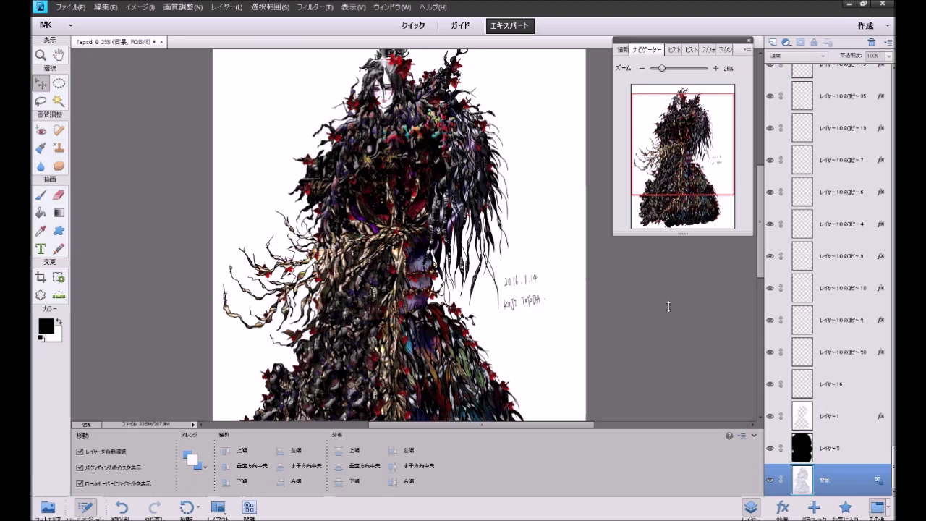
pyautogui.click(753, 435)
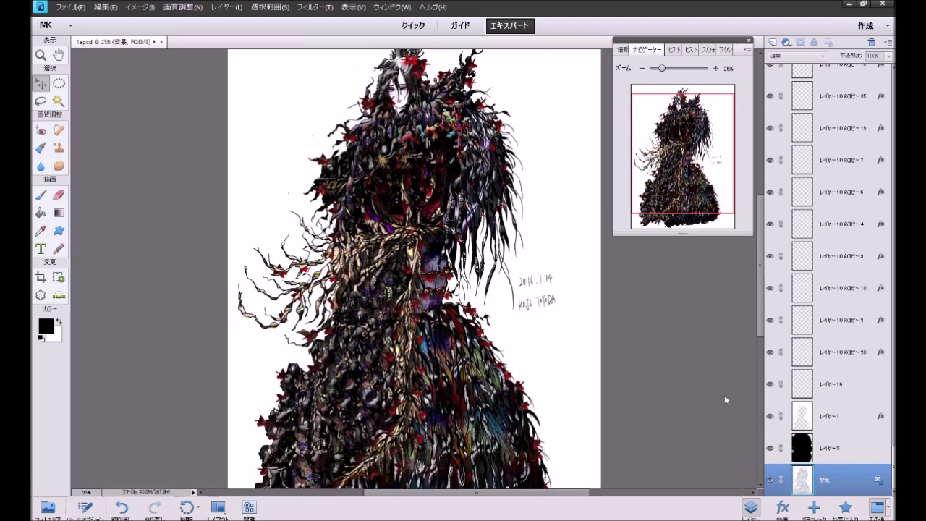
pyautogui.scroll(-1, 699, 360)
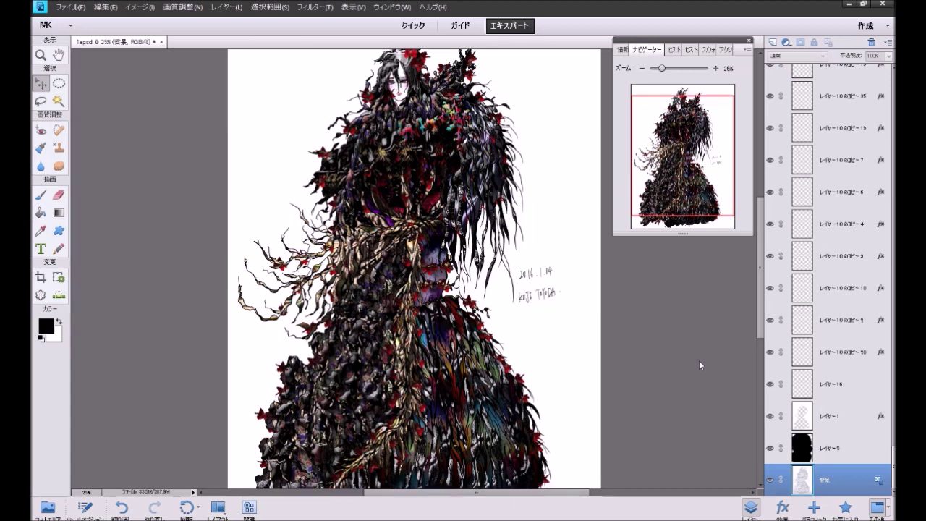
# Step: Set up the Brush tool with a 701 px size and a dark red foreground colour
pyautogui.click(40, 193)
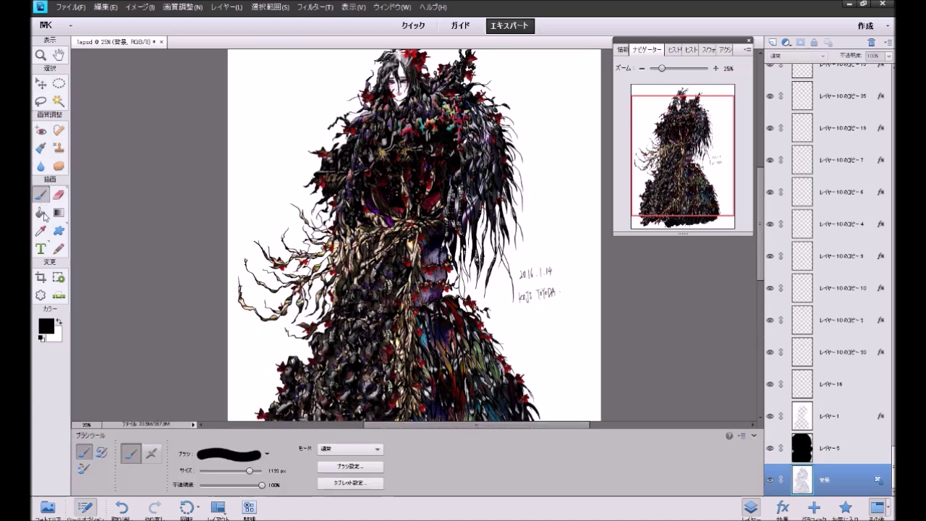
pyautogui.moveTo(250, 470); pyautogui.dragTo(246, 474)
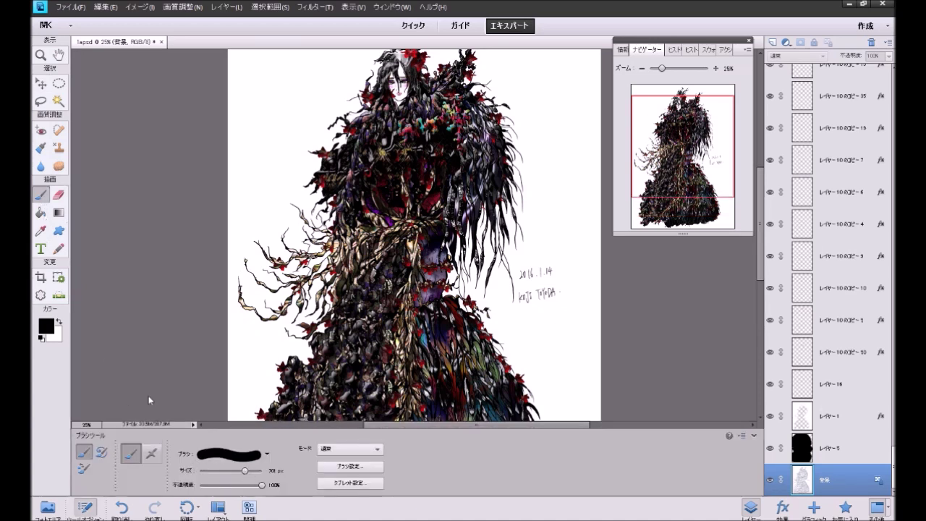
pyautogui.click(51, 327)
pyautogui.moveTo(222, 239)
pyautogui.mouseDown()
pyautogui.moveTo(241, 219)
pyautogui.moveTo(235, 287)
pyautogui.moveTo(233, 274)
pyautogui.mouseUp()
pyautogui.click(332, 196)
# Step: Undo the stray brush stroke, and paint dark red down the figure's right side on the black fill layer just above the background
pyautogui.hotkey('ctrl', 'z')
pyautogui.hotkey('alt', '.')
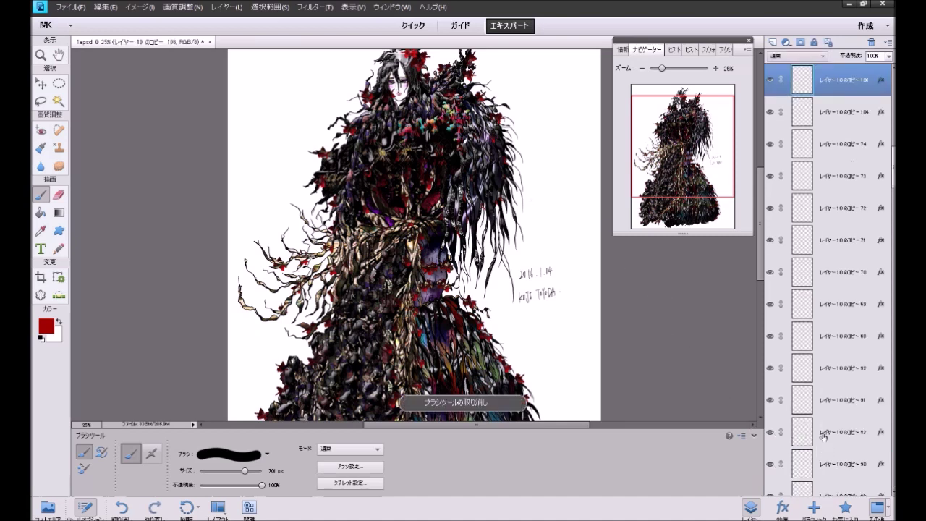
pyautogui.moveTo(892, 166); pyautogui.dragTo(893, 467)
pyautogui.click(857, 446)
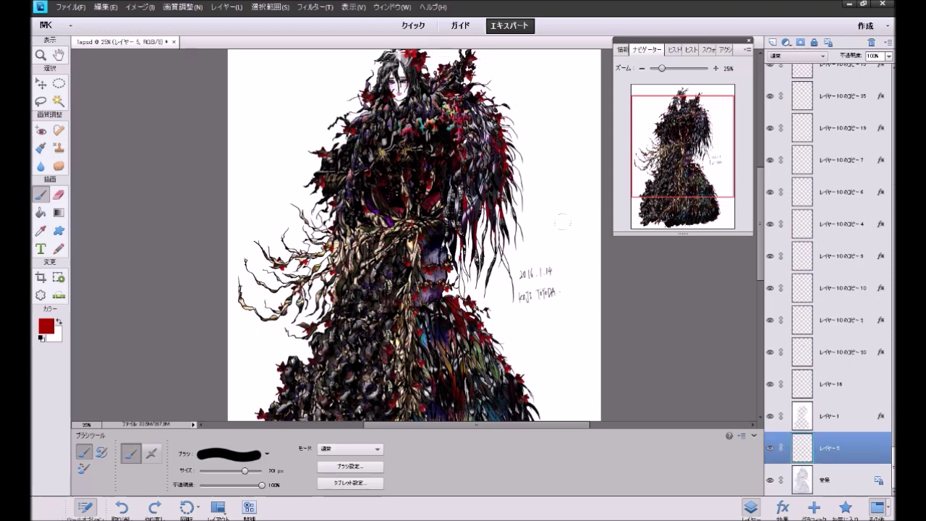
pyautogui.moveTo(563, 333)
pyautogui.mouseDown()
pyautogui.moveTo(541, 222)
pyautogui.moveTo(494, 375)
pyautogui.mouseUp()
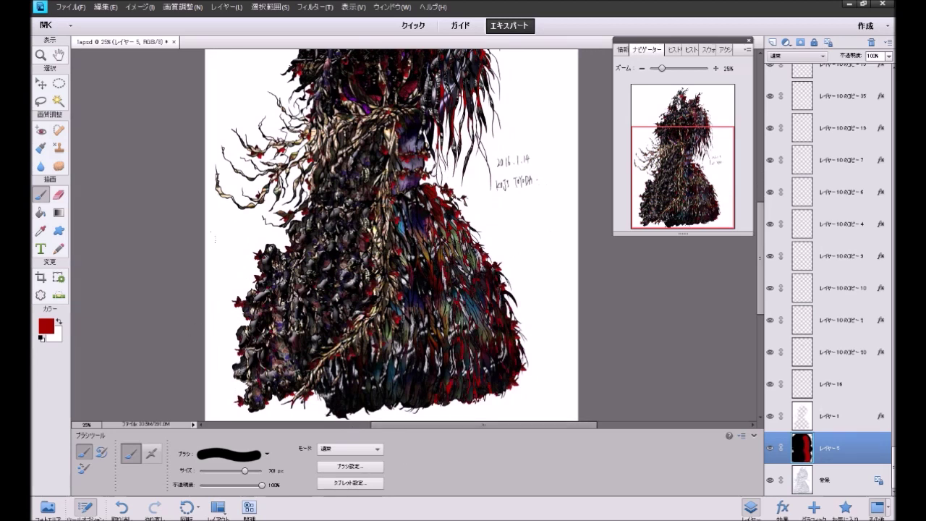
# Step: Paint dark red down the figure's left side on the same layer, from the sleeve to the skirt
pyautogui.moveTo(266, 181); pyautogui.dragTo(251, 273)
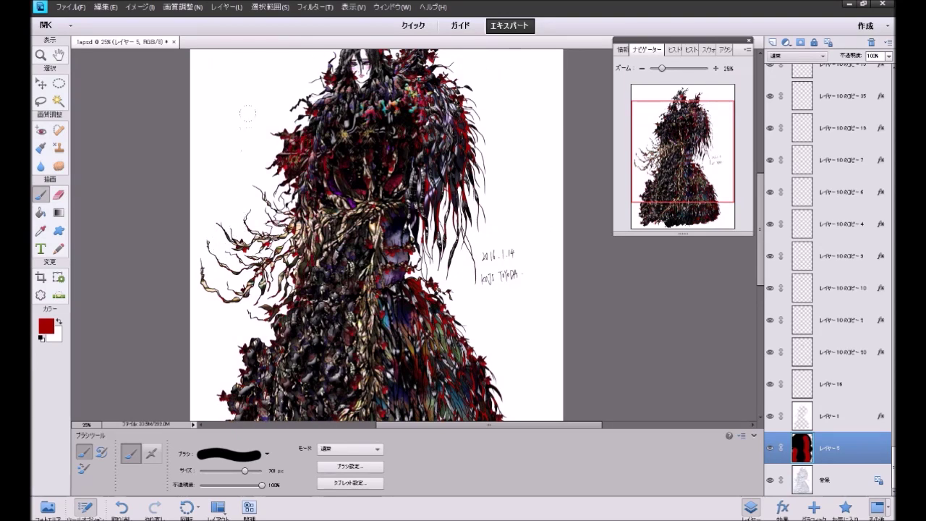
pyautogui.moveTo(695, 158); pyautogui.dragTo(685, 143)
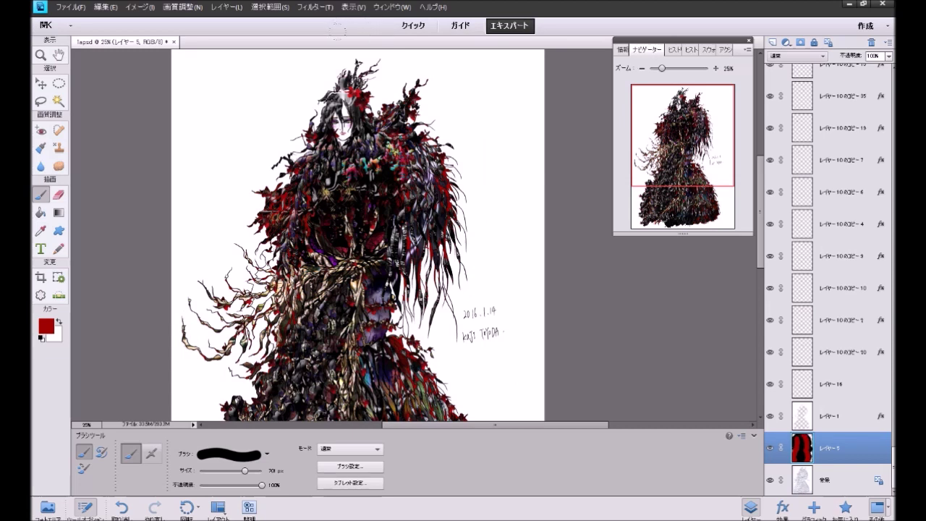
pyautogui.moveTo(684, 145); pyautogui.dragTo(692, 183)
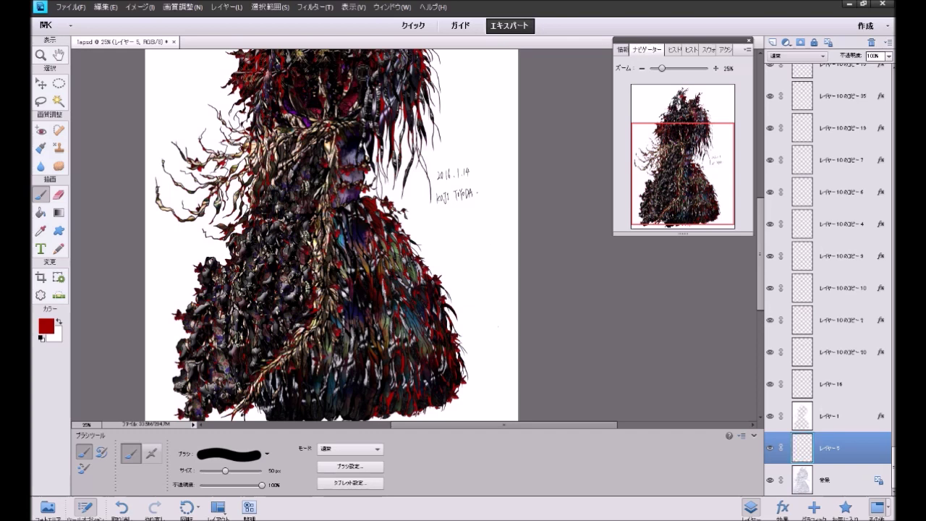
# Step: With a 50 px brush, add finer dark red touches across the torso, the root-like waist strands and the skirt
pyautogui.moveTo(669, 178); pyautogui.dragTo(669, 139)
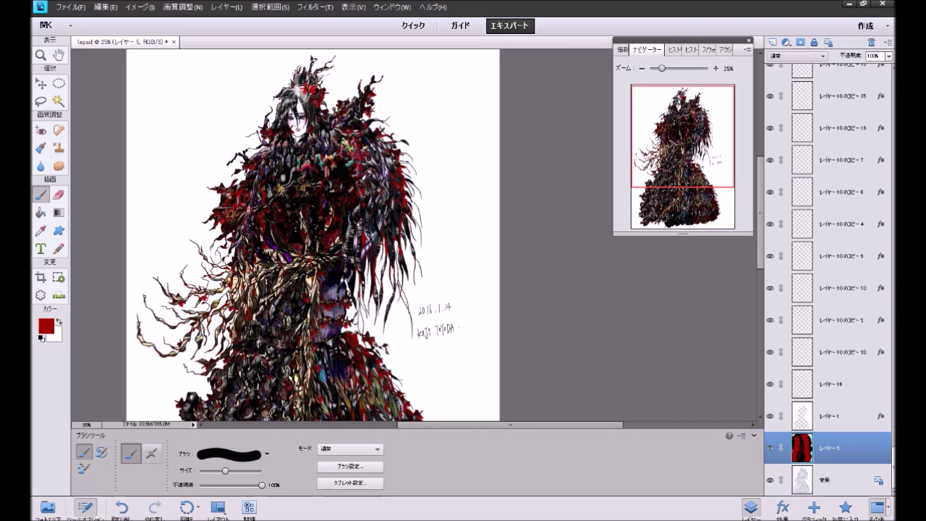
pyautogui.moveTo(680, 146); pyautogui.dragTo(680, 176)
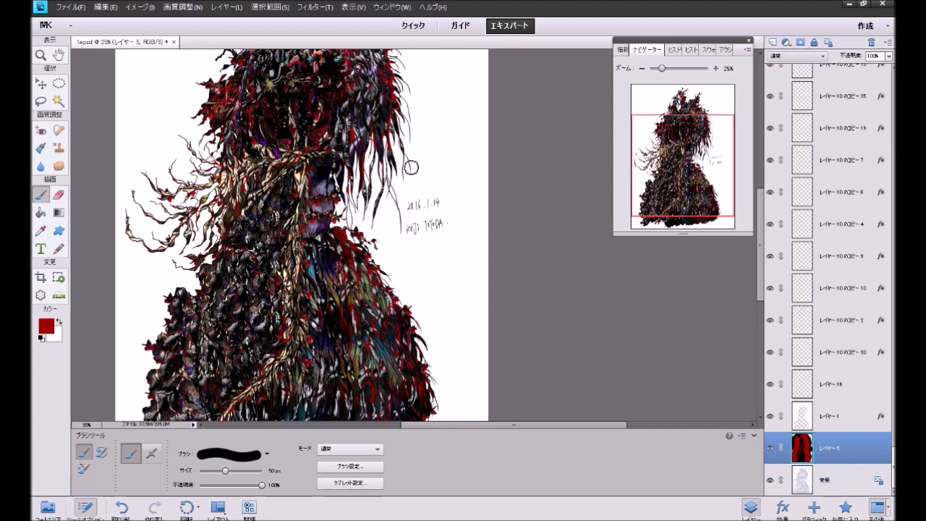
pyautogui.moveTo(490, 237); pyautogui.dragTo(474, 193)
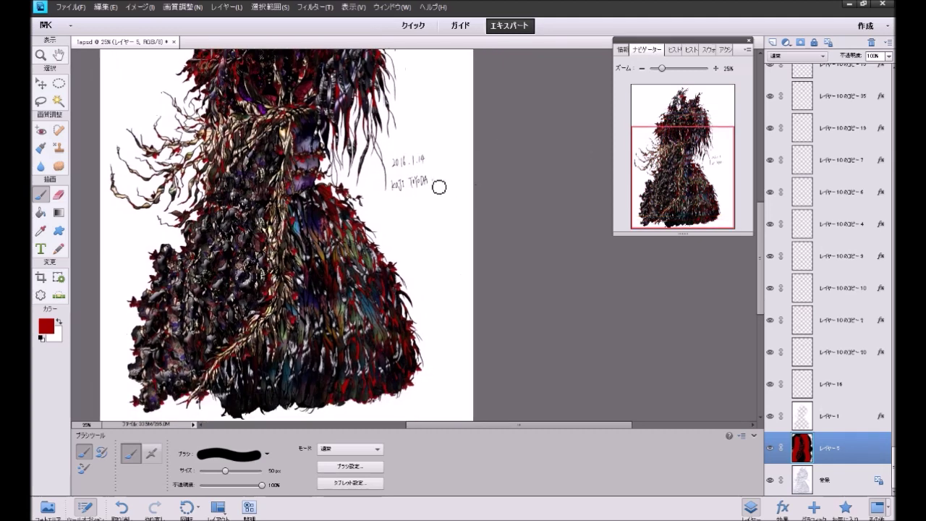
pyautogui.moveTo(453, 313); pyautogui.dragTo(475, 314)
pyautogui.moveTo(335, 254); pyautogui.dragTo(350, 335)
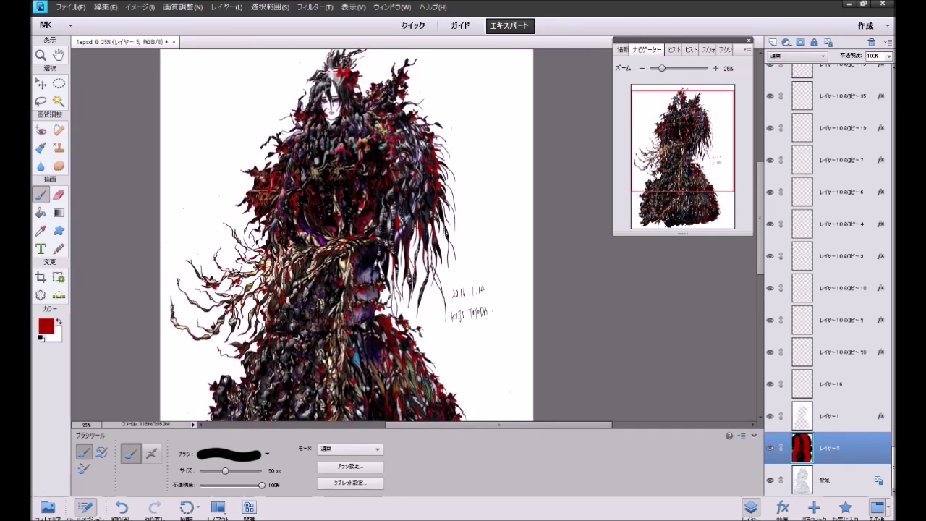
# Step: Zoom in to 50% and examine the dark red colouring around the head and torso, with the Move tool active and its options hidden
pyautogui.click(716, 69)
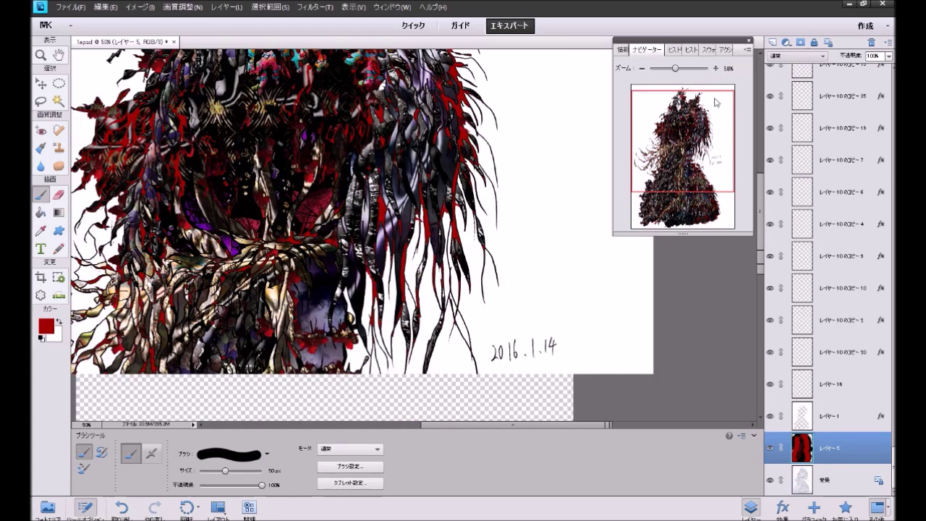
pyautogui.click(716, 69)
pyautogui.moveTo(682, 127); pyautogui.dragTo(682, 123)
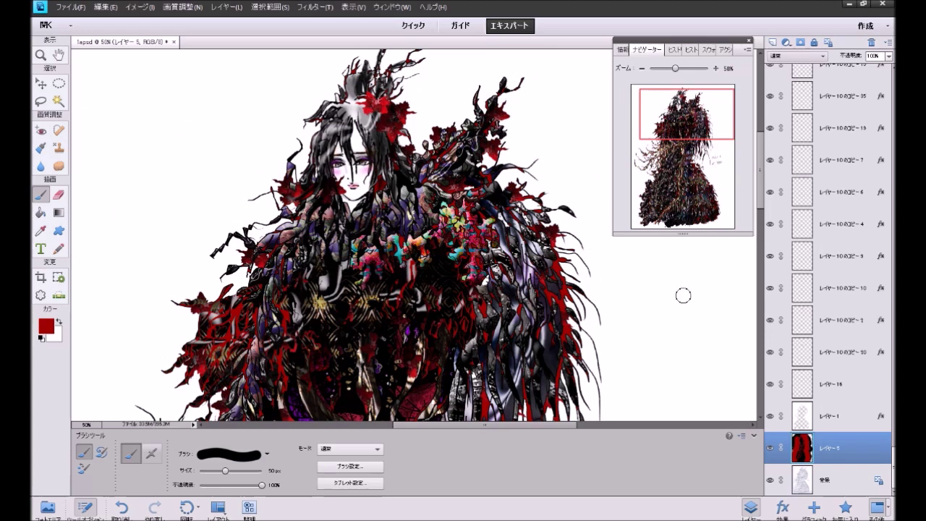
pyautogui.click(753, 435)
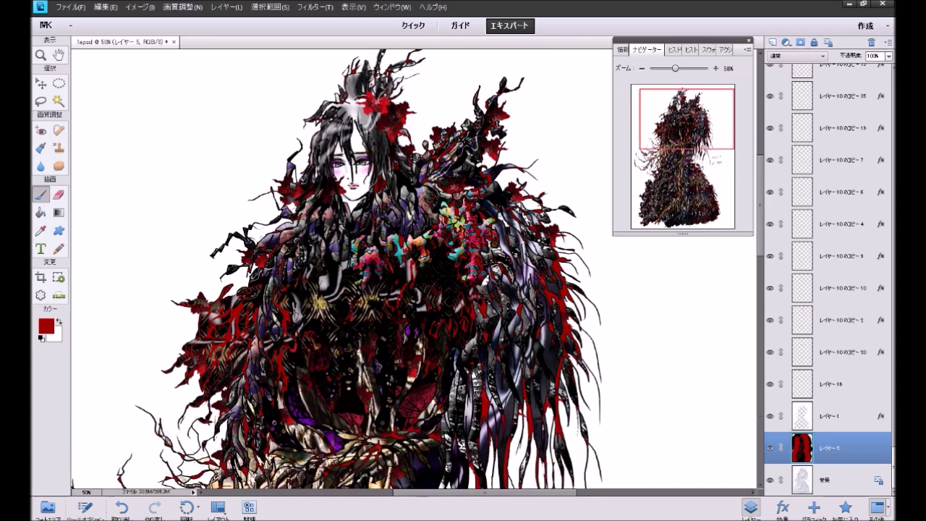
pyautogui.click(42, 83)
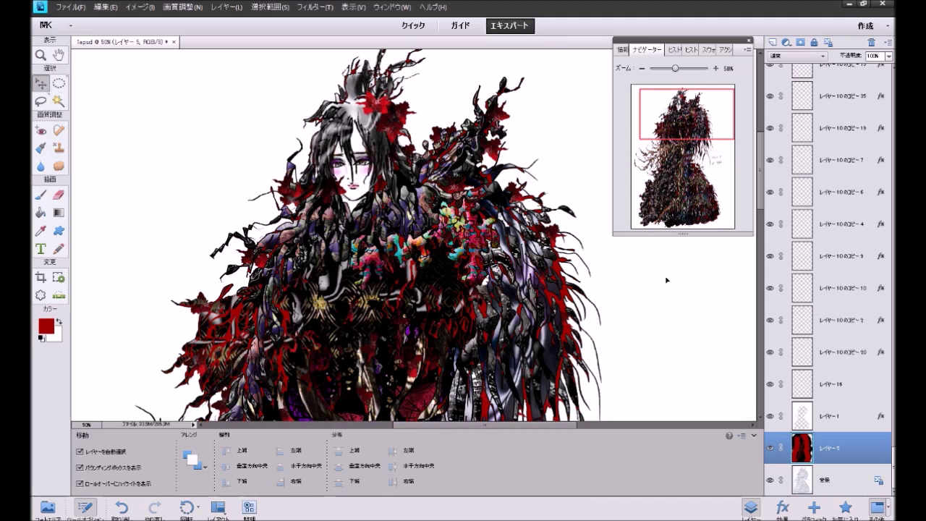
pyautogui.click(726, 301)
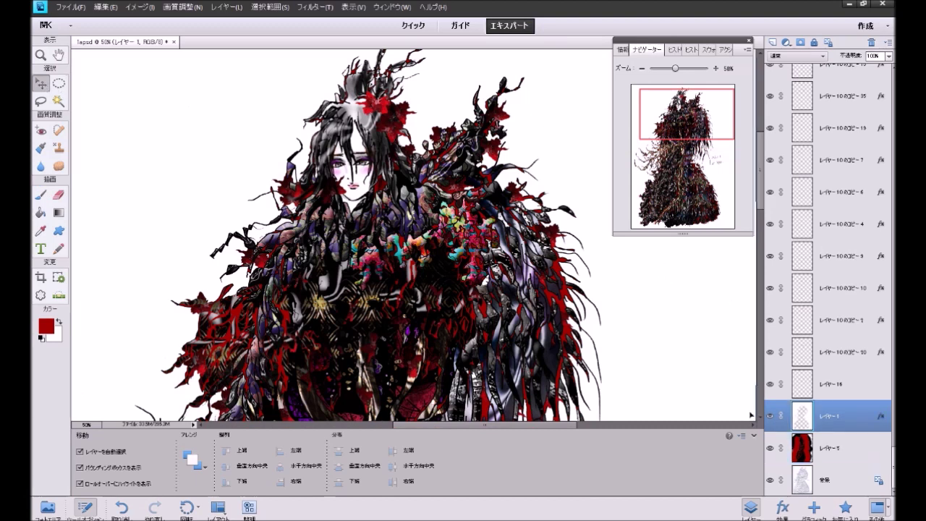
pyautogui.click(755, 437)
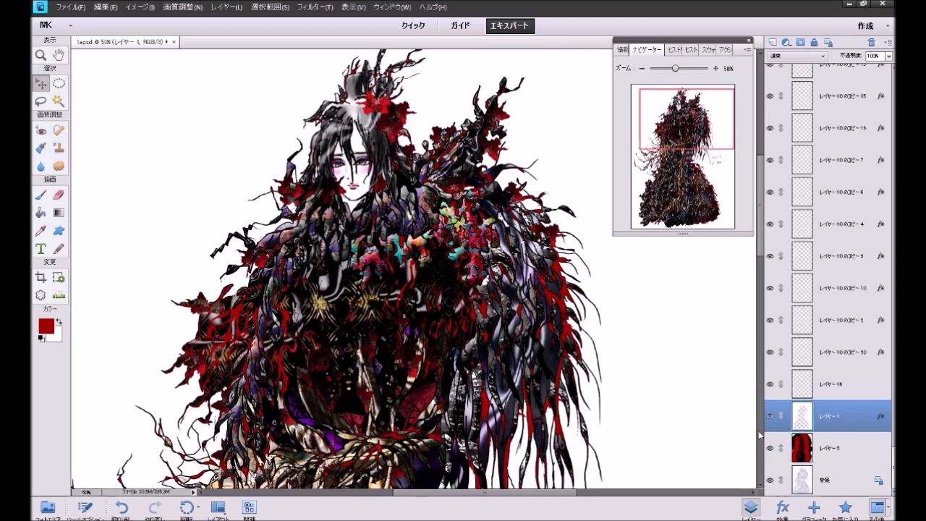
# Step: Examine the dark red colouring down the whole figure at 50%, from the face past the waist to the skirt hem
pyautogui.scroll(-5, 761, 431)
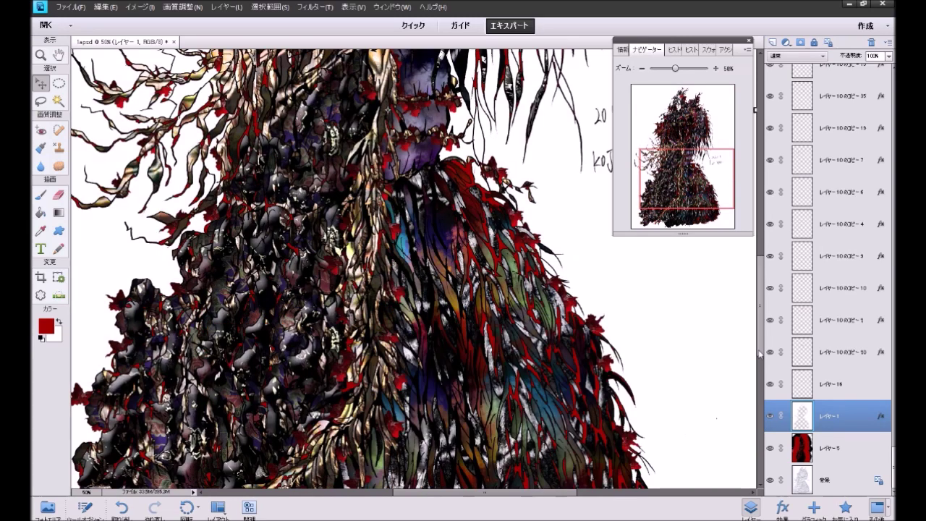
pyautogui.scroll(5, 759, 352)
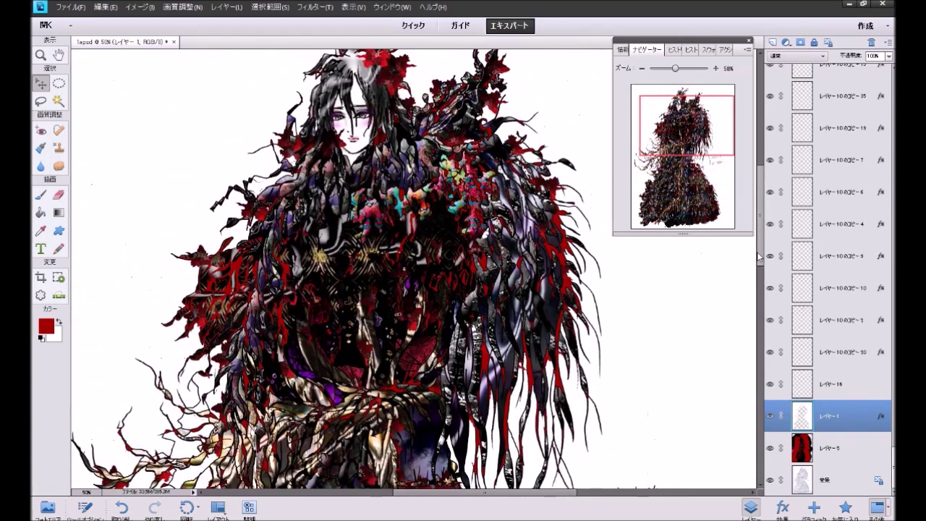
pyautogui.scroll(-3, 716, 268)
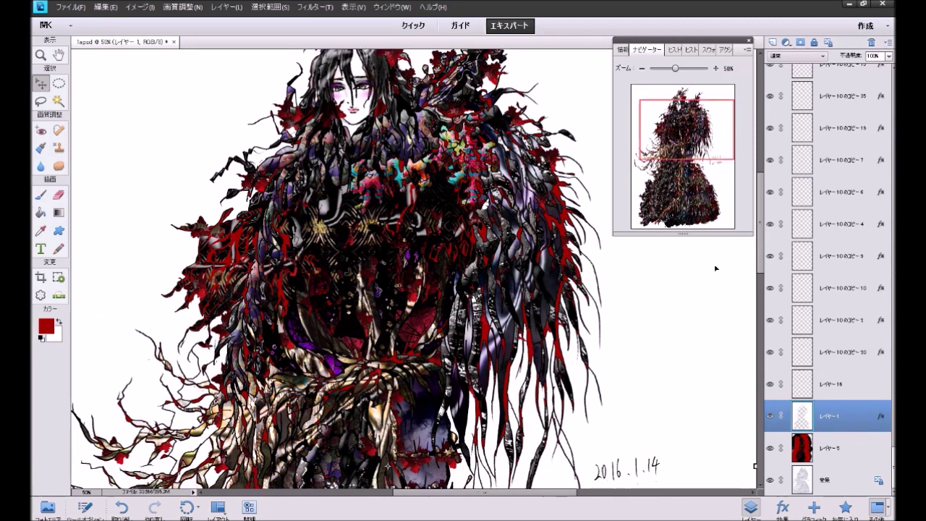
pyautogui.scroll(-3, 715, 267)
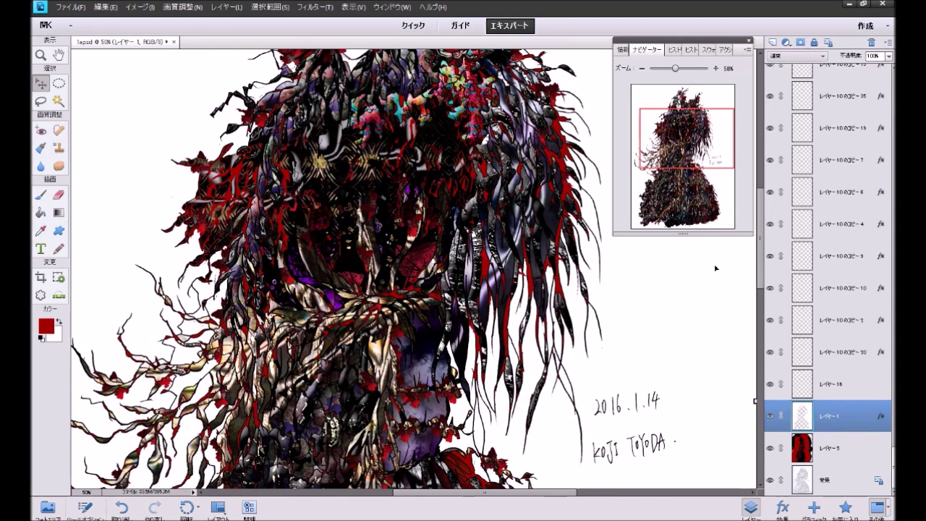
pyautogui.scroll(-3, 715, 268)
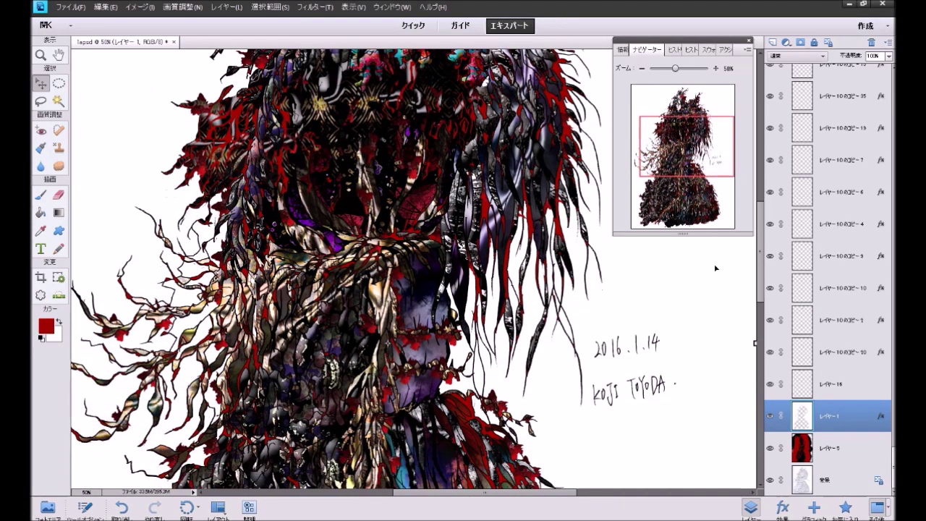
pyautogui.scroll(-1, 714, 267)
pyautogui.scroll(-4, 714, 267)
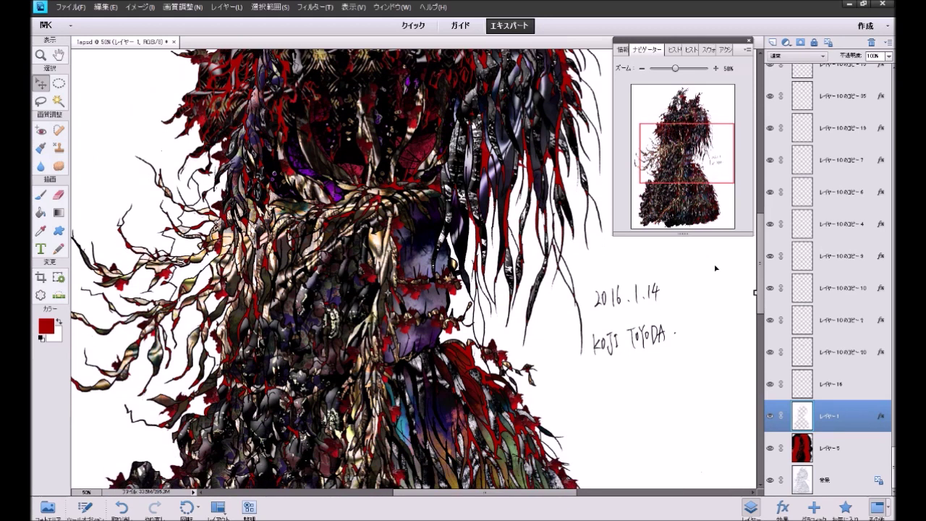
pyautogui.scroll(-1, 715, 267)
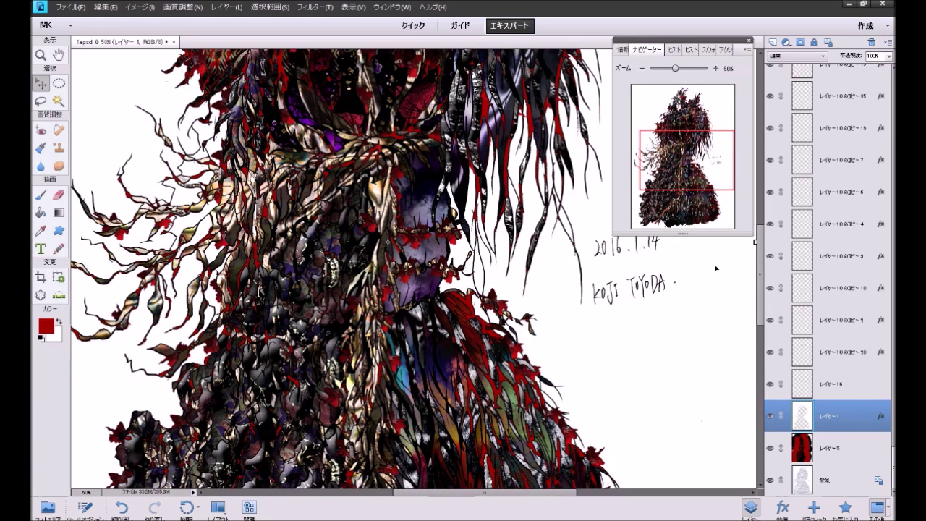
pyautogui.scroll(-4, 714, 267)
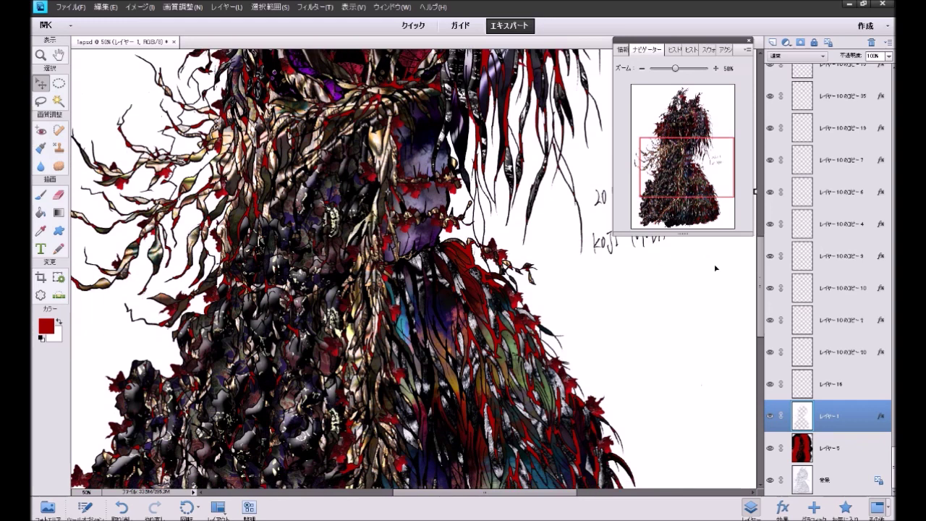
pyautogui.scroll(-5, 714, 268)
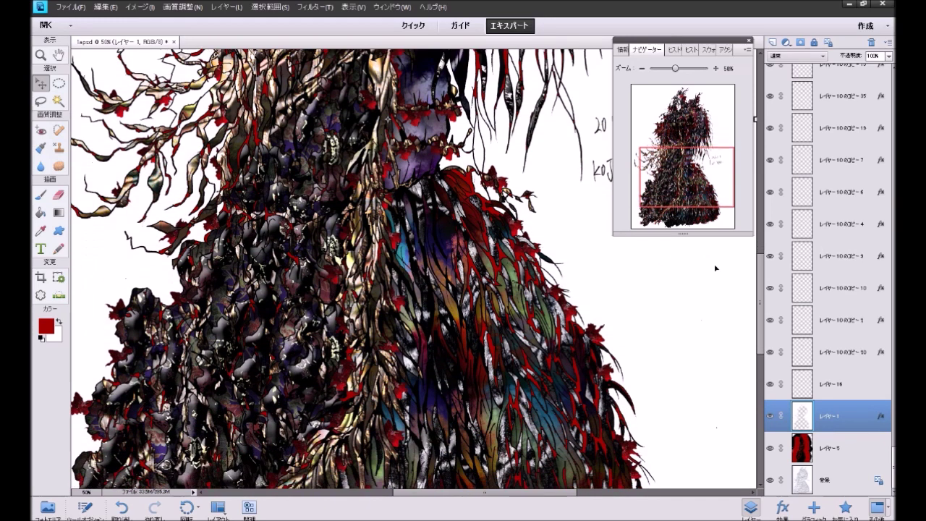
pyautogui.scroll(-5, 715, 267)
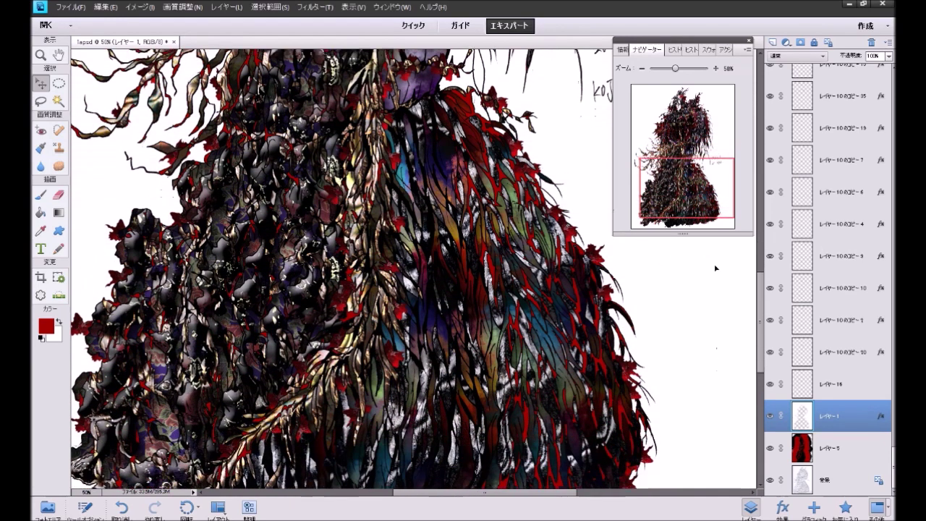
pyautogui.scroll(-3, 714, 268)
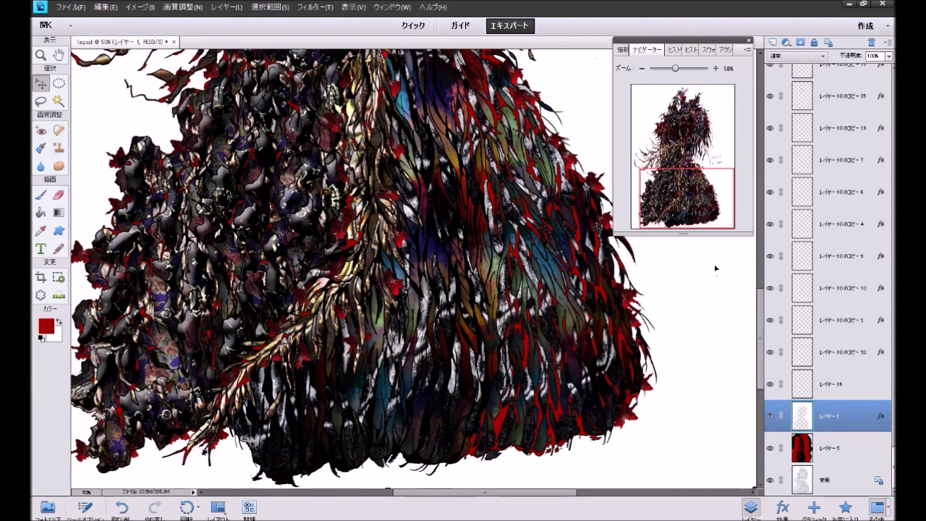
# Step: Examine the dark red colouring back up the figure at 50%, from the skirt hem past the waist to the head
pyautogui.scroll(6, 714, 267)
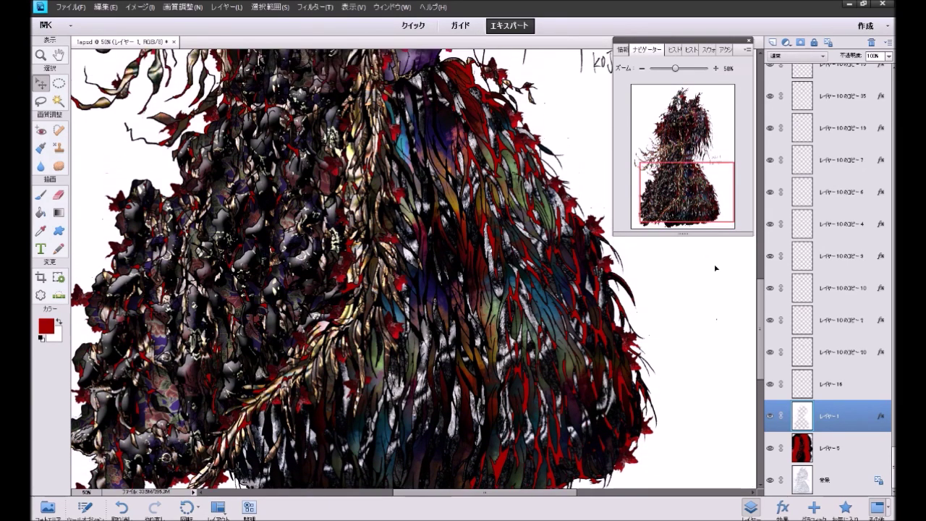
pyautogui.scroll(7, 715, 268)
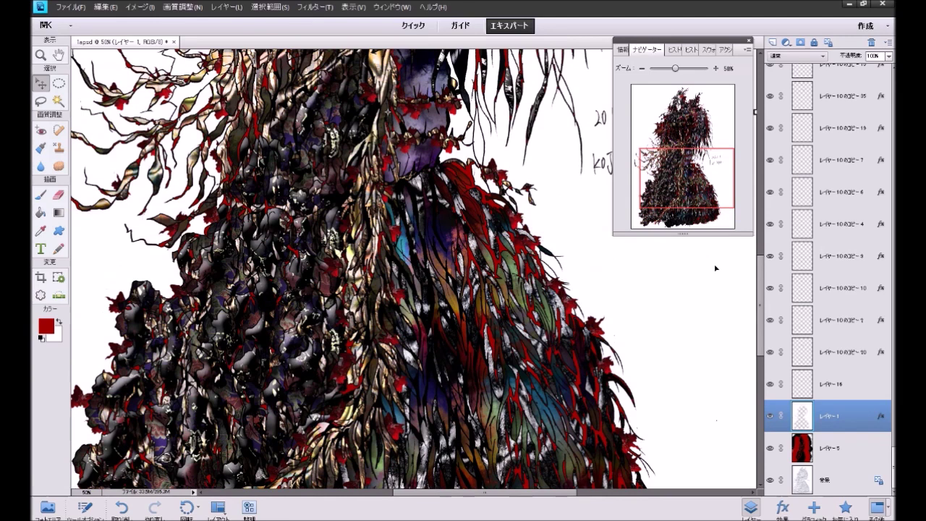
pyautogui.scroll(9, 715, 268)
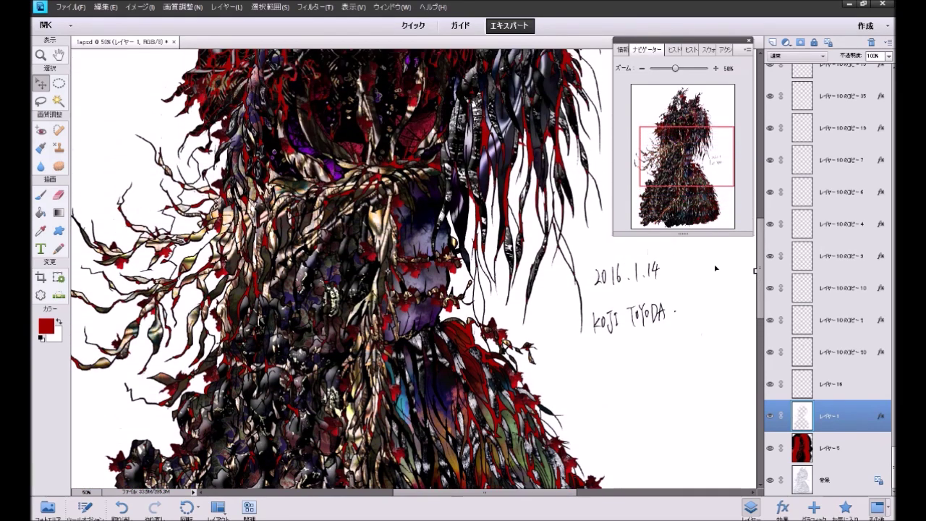
pyautogui.scroll(4, 715, 267)
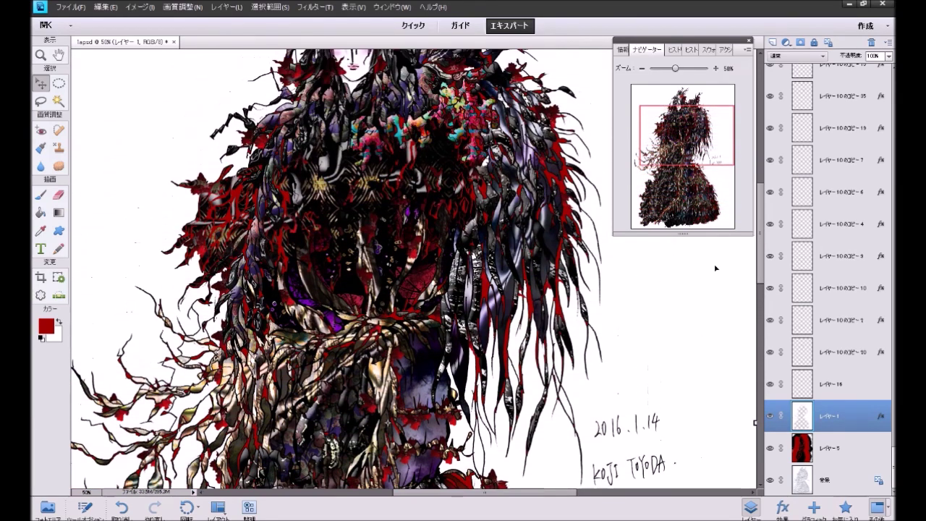
pyautogui.scroll(6, 714, 267)
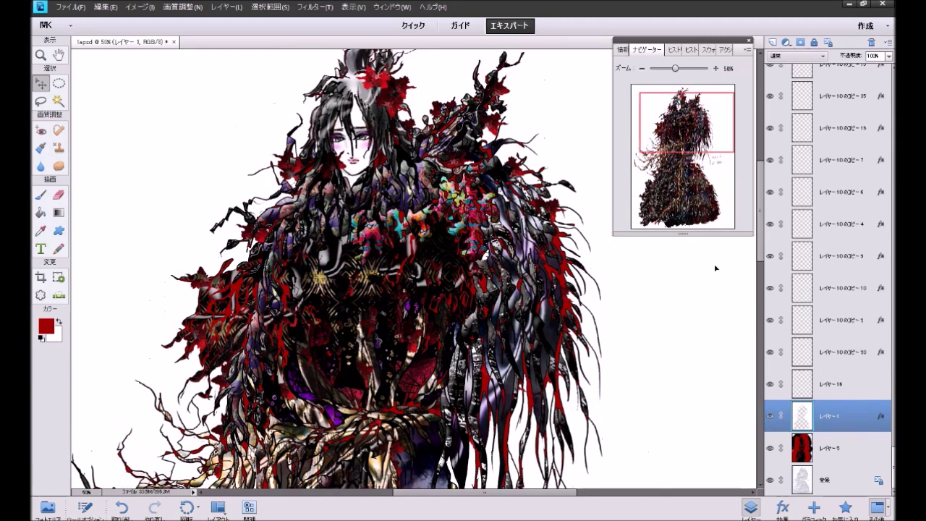
# Step: Zoom out to 25% and examine the overall colouring of the figure from the head down to the skirt
pyautogui.click(642, 68)
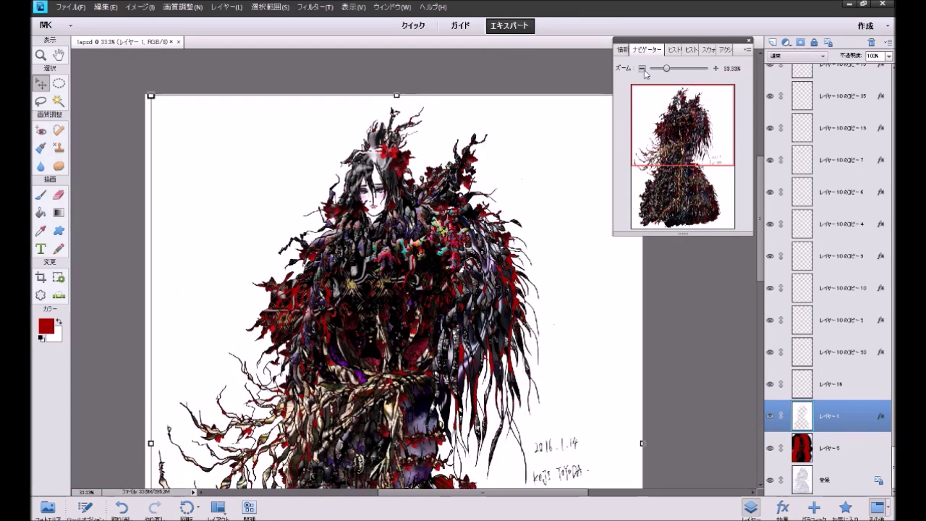
pyautogui.click(642, 69)
pyautogui.click(686, 301)
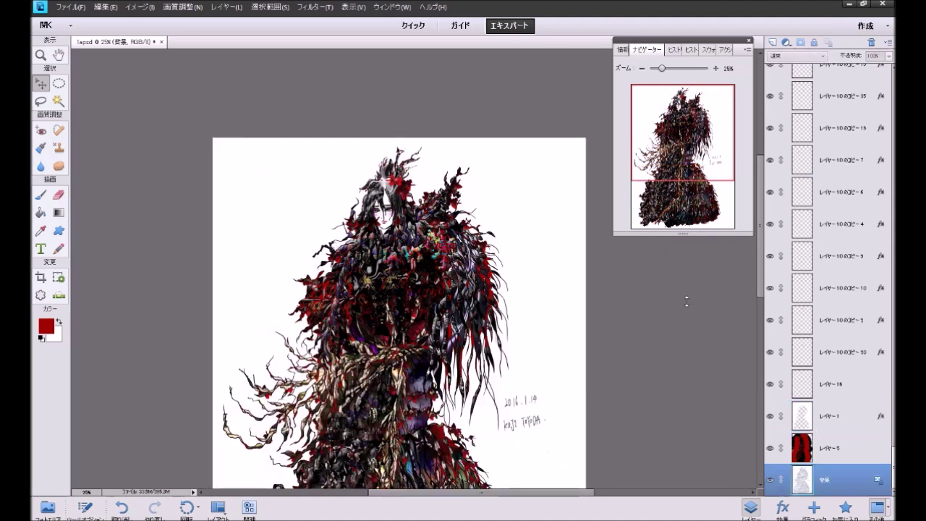
pyautogui.scroll(-4, 686, 300)
pyautogui.scroll(-5, 686, 301)
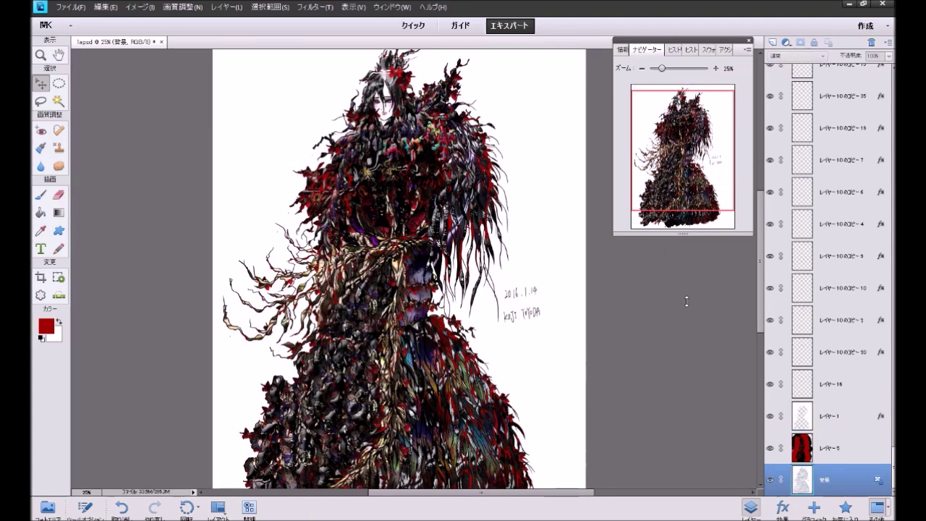
pyautogui.scroll(-1, 686, 301)
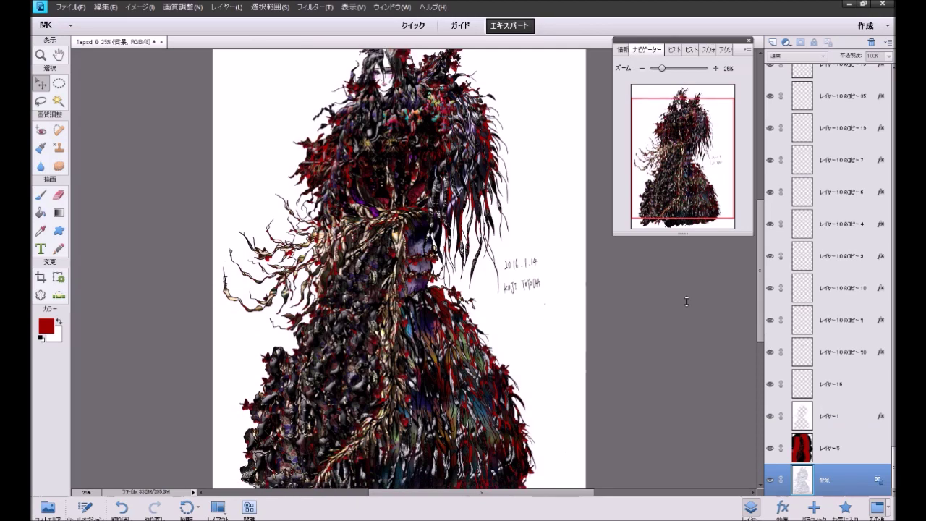